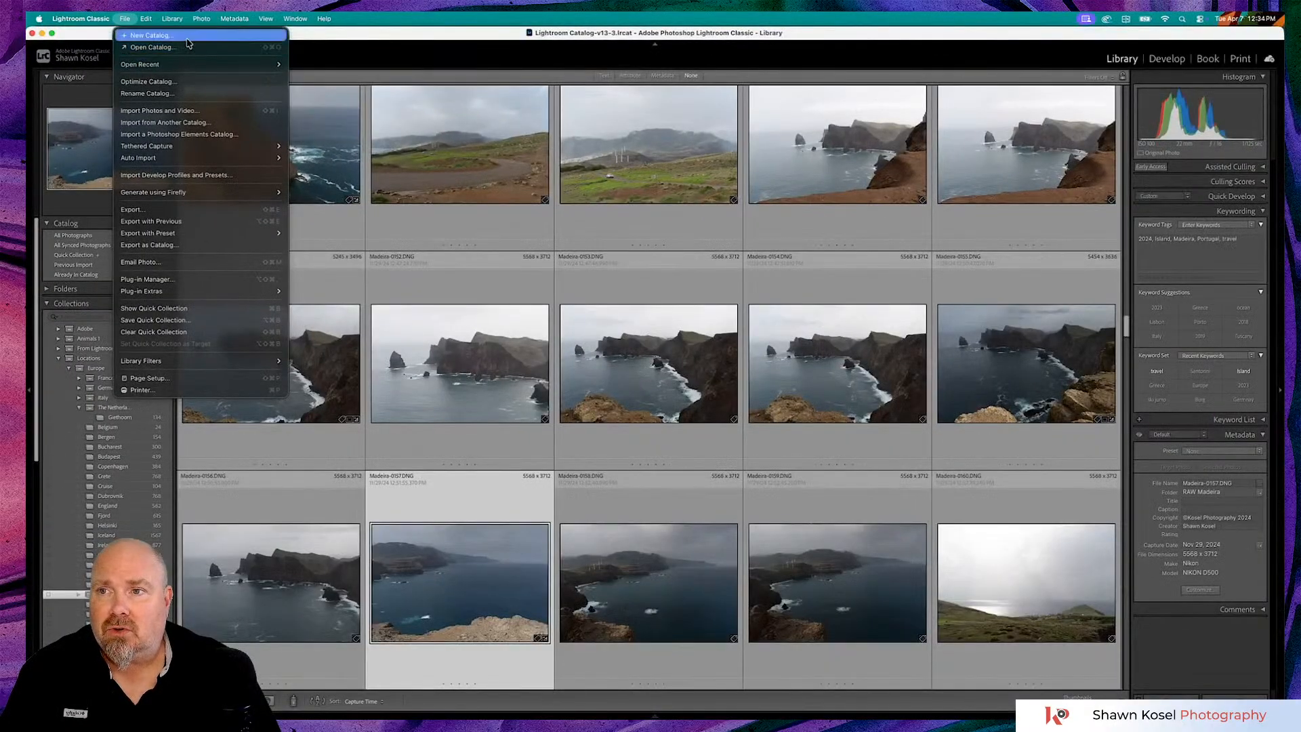
Start a new catalog and name it Chats_Pics
{"action": "left_click", "coordinate": [188, 37]}
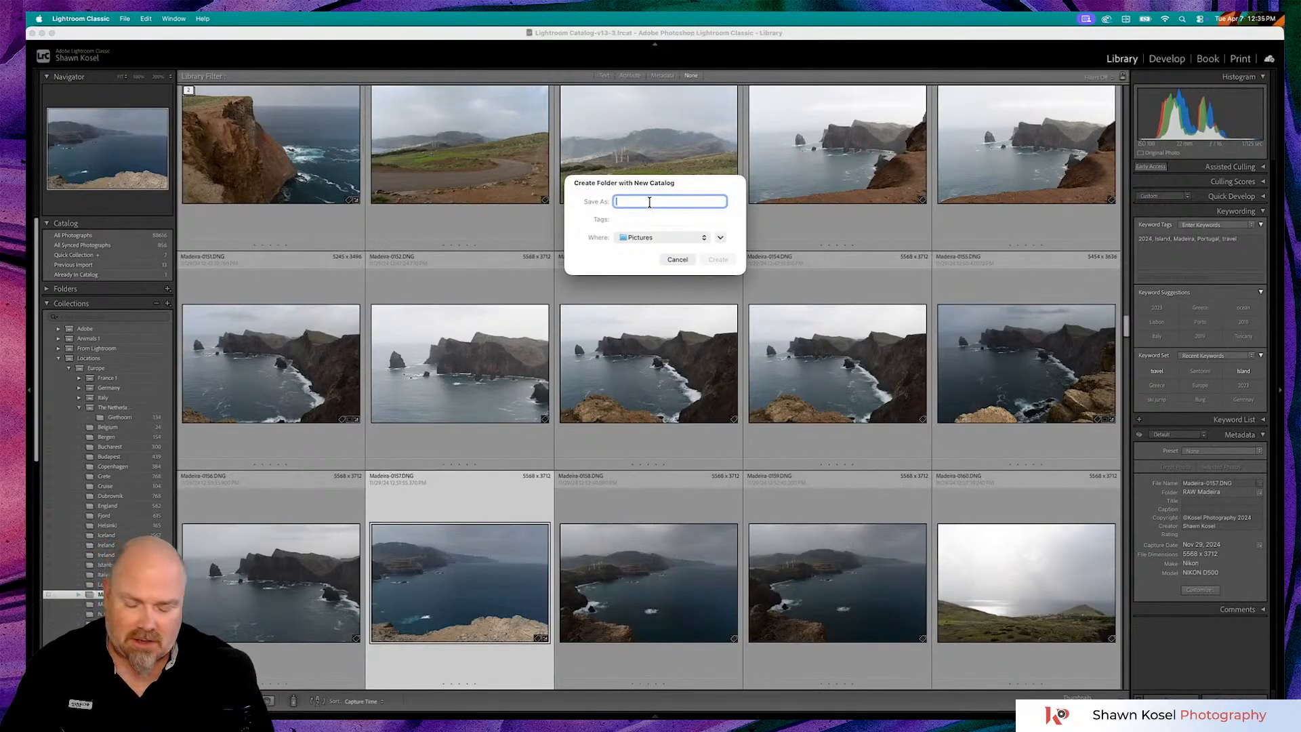
{"action": "type", "text": "hats_"}
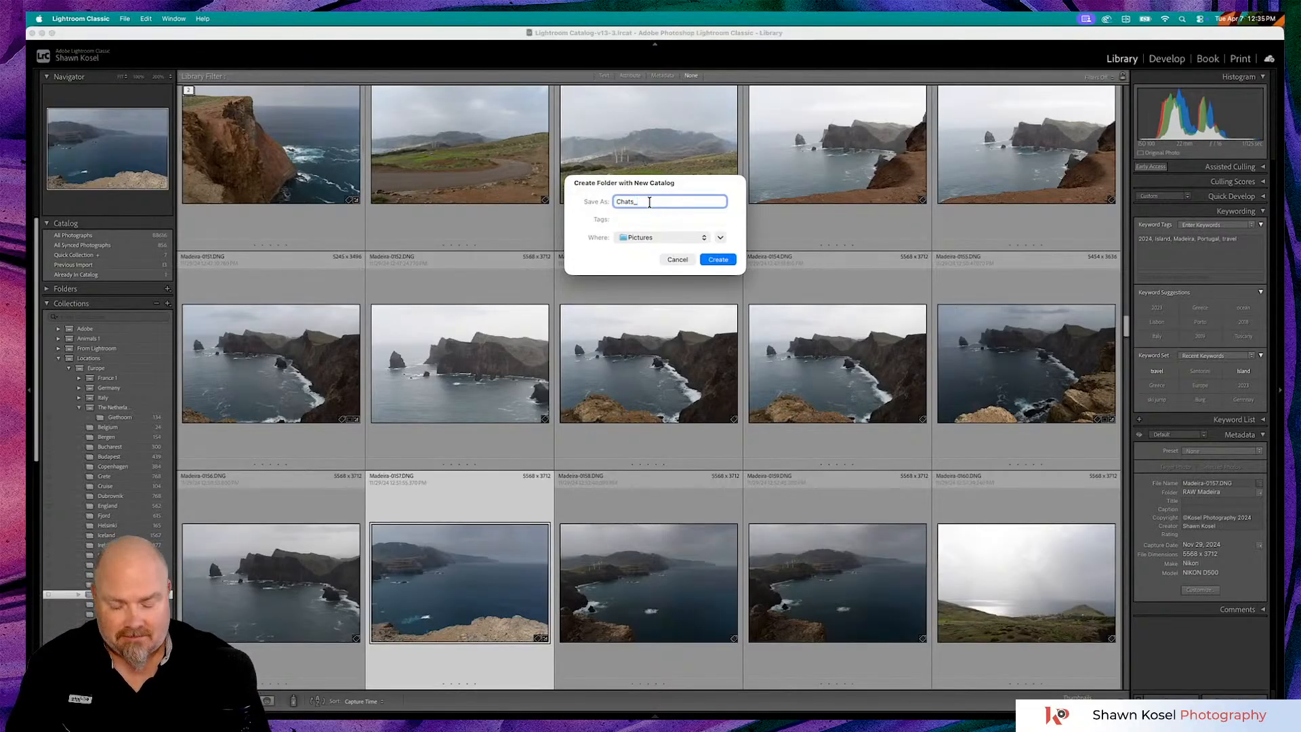
{"action": "type", "text": "Pics"}
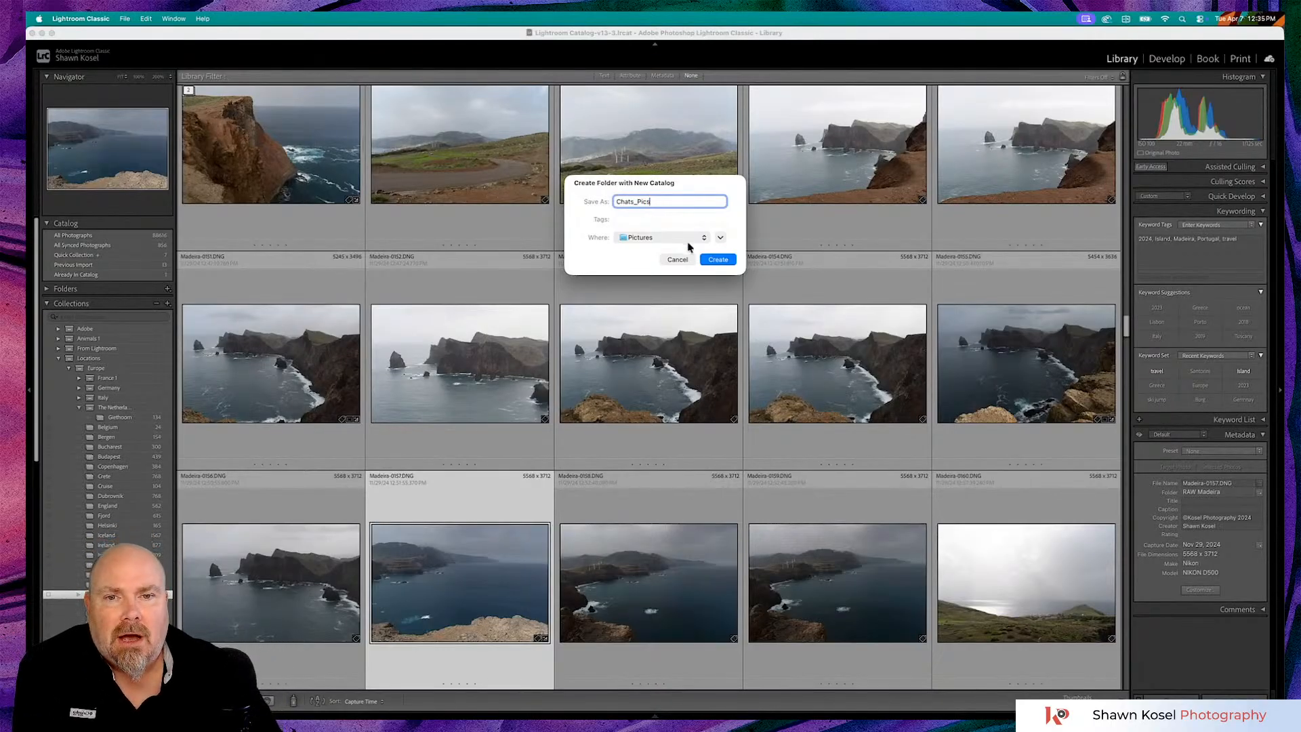
Create the catalog in the Lightroom folder on the Passport Mac 2 drive
{"action": "left_click", "coordinate": [720, 239]}
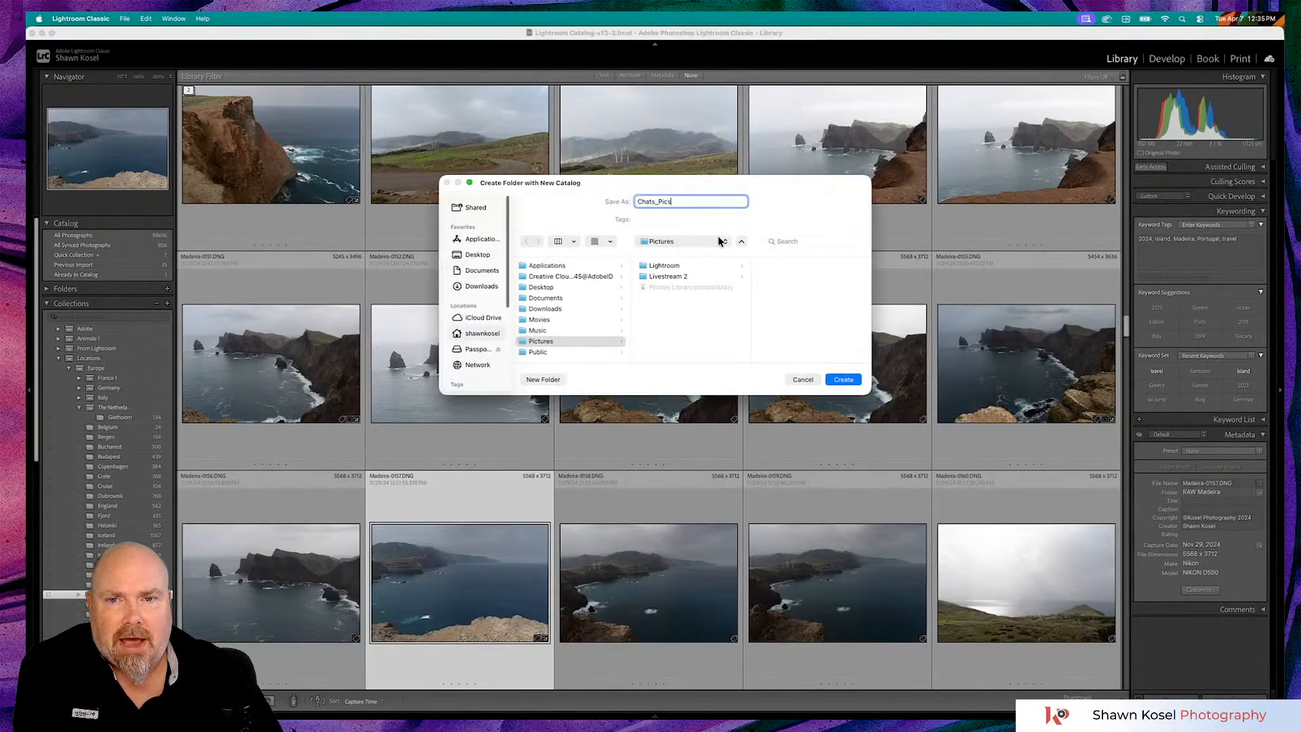
{"action": "left_click", "coordinate": [468, 349]}
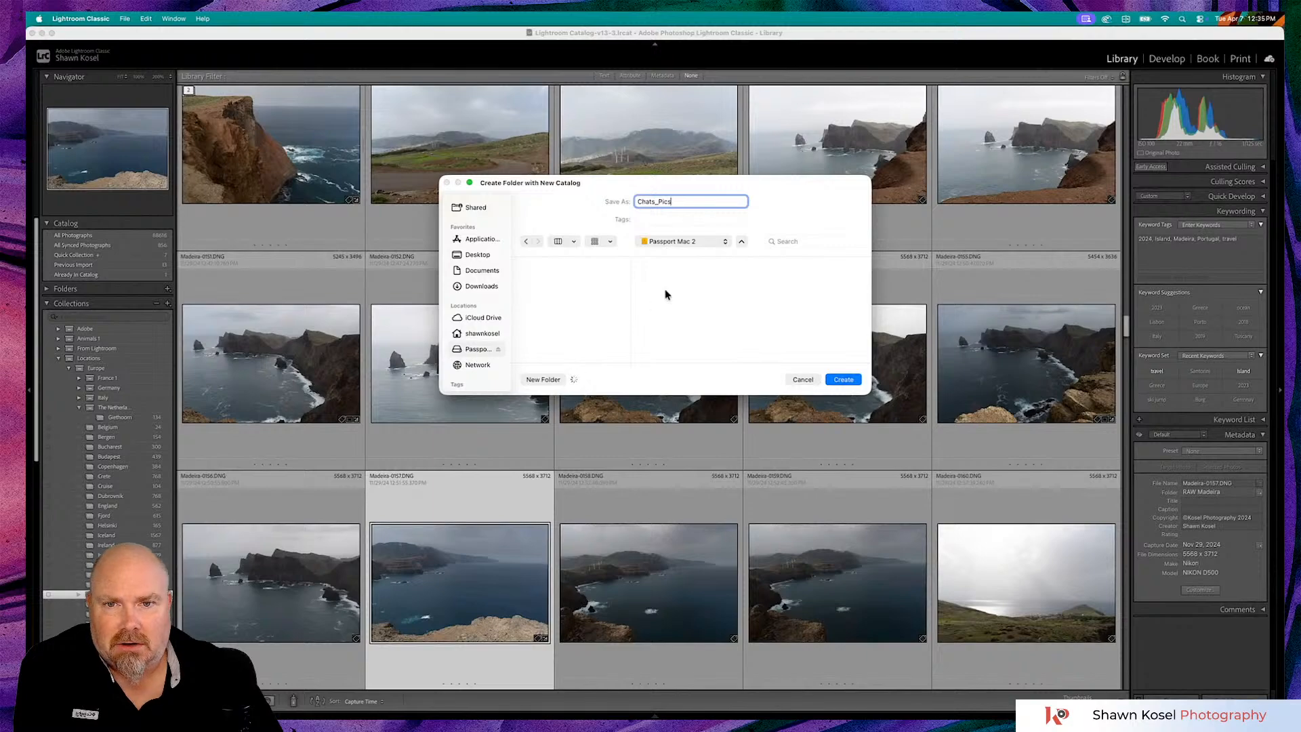
{"action": "scroll", "coordinate": [581, 302], "scroll_direction": "down", "scroll_amount": 10}
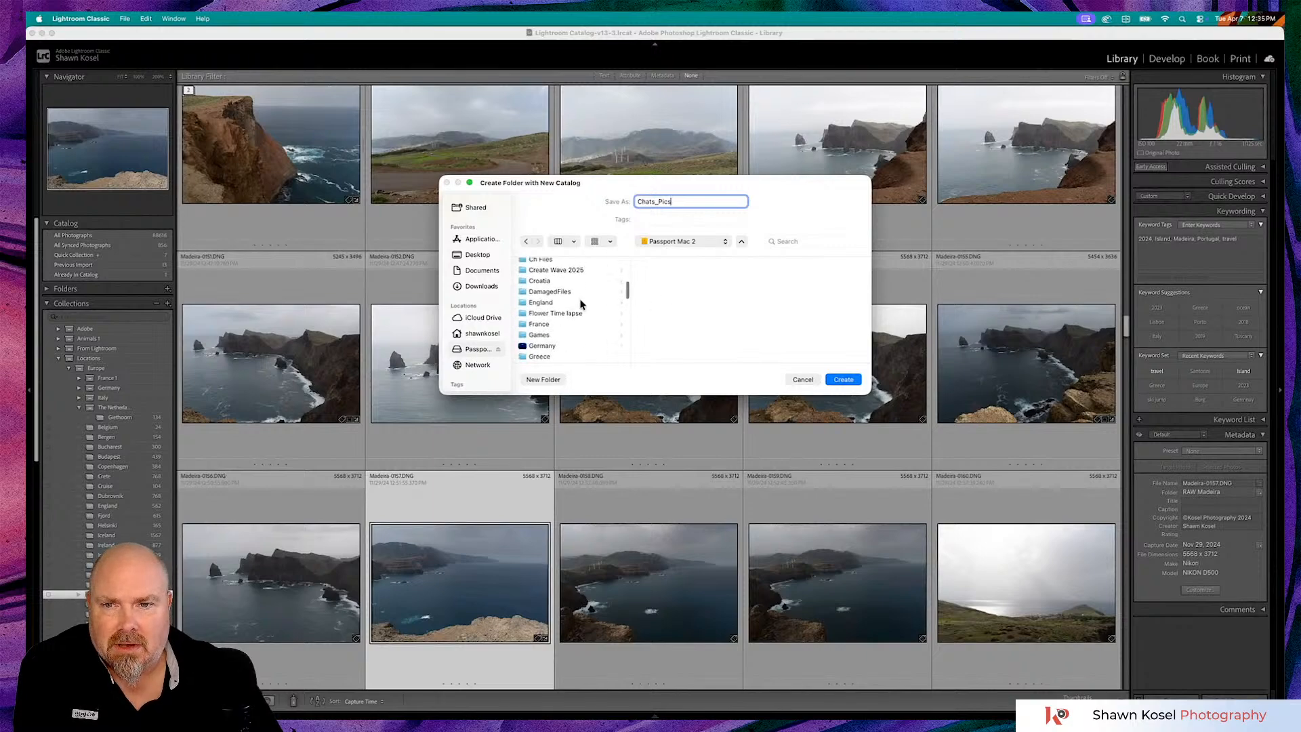
{"action": "scroll", "coordinate": [580, 305], "scroll_direction": "down", "scroll_amount": 5}
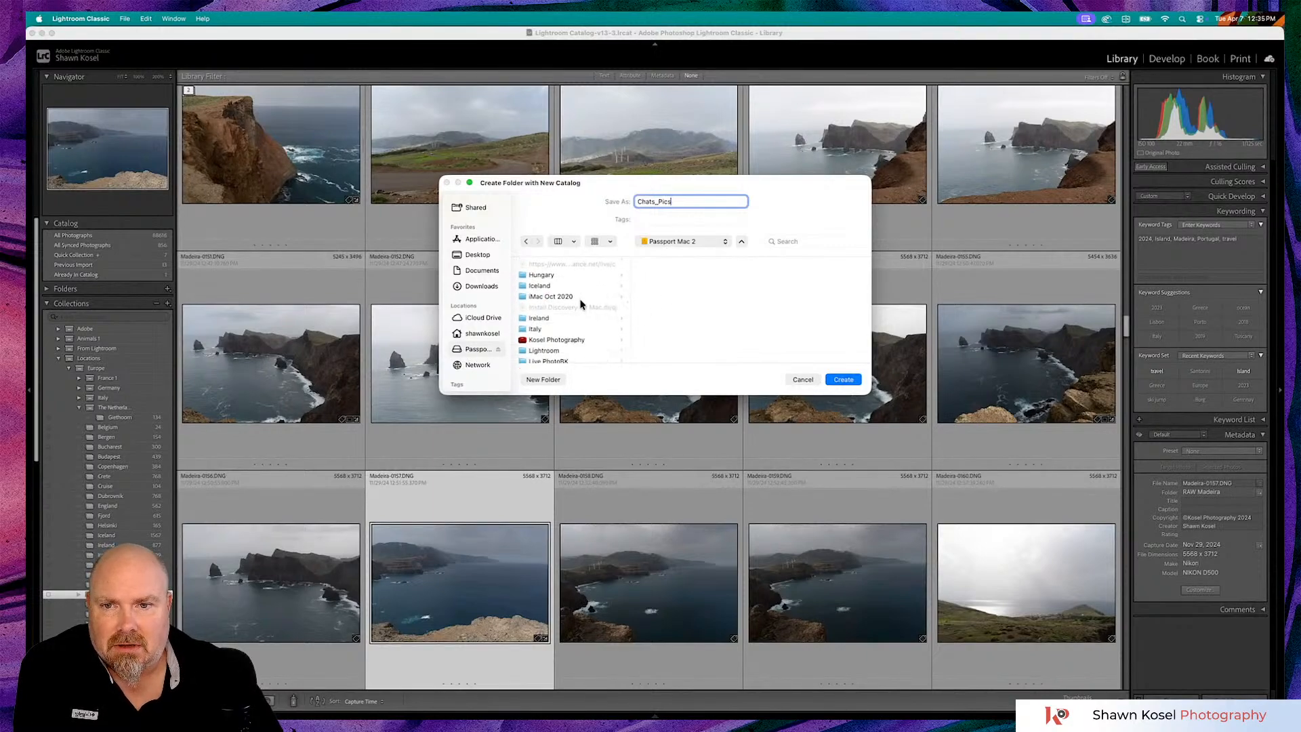
{"action": "scroll", "coordinate": [580, 304], "scroll_direction": "down", "scroll_amount": 2}
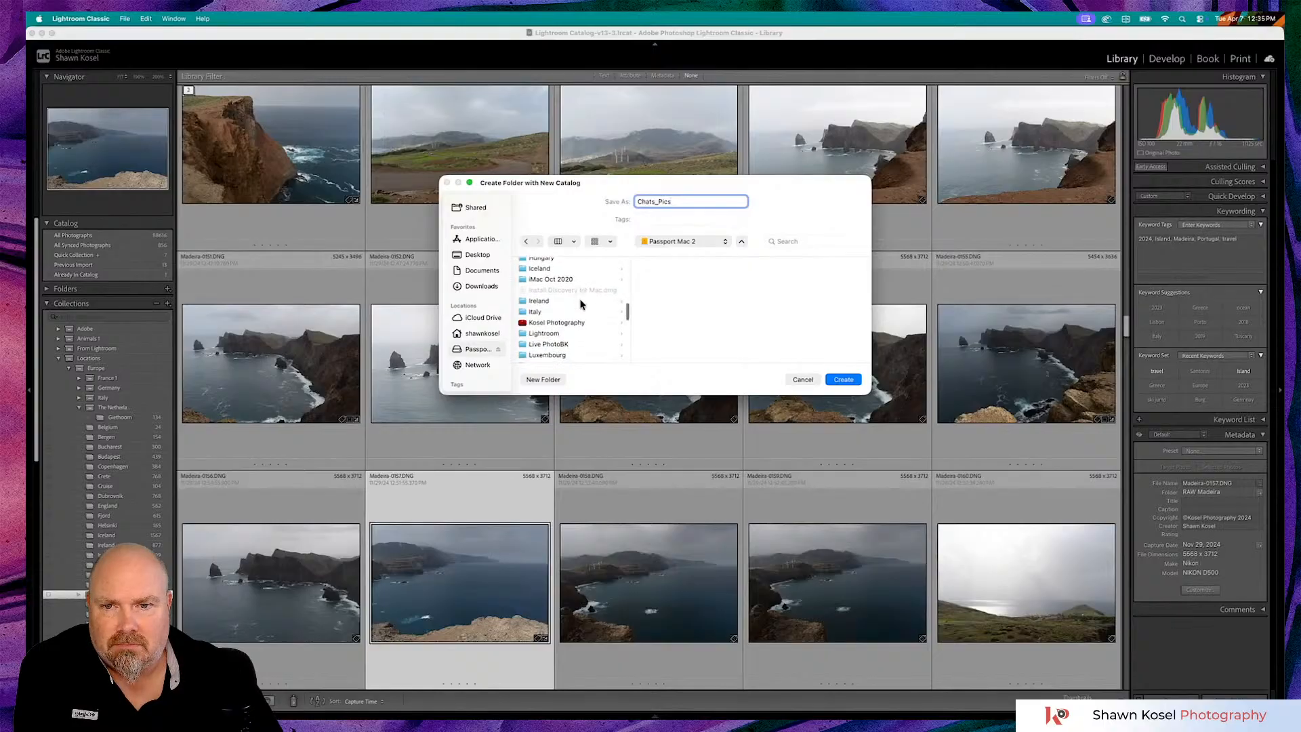
{"action": "left_click", "coordinate": [554, 333]}
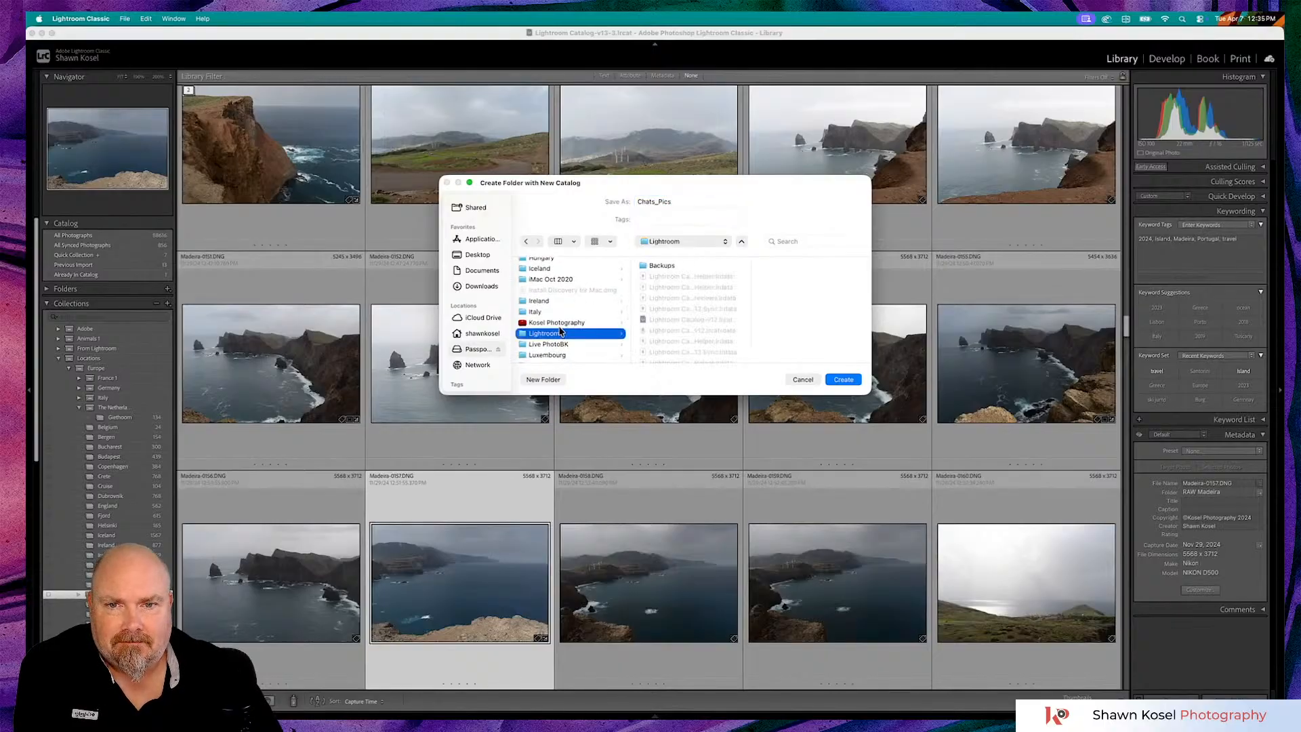
{"action": "left_click", "coordinate": [843, 380]}
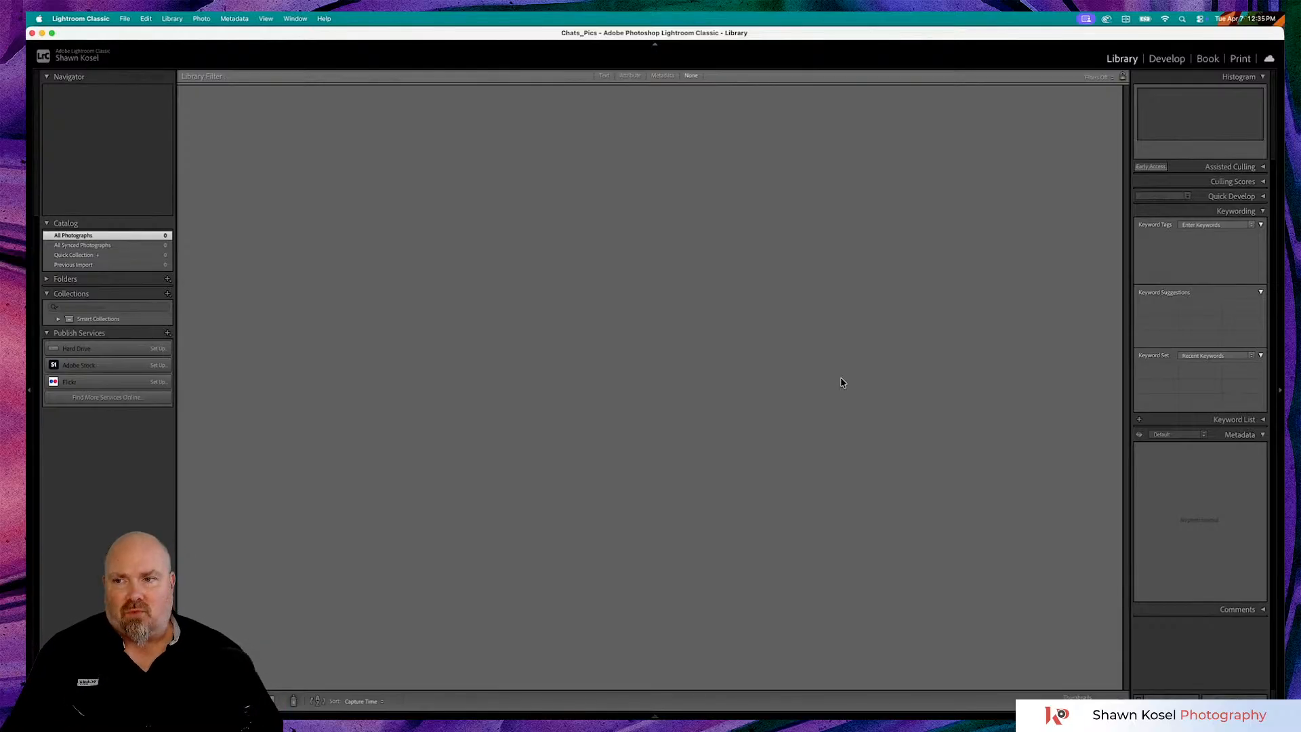
View the list of recently opened catalogs
{"action": "left_click", "coordinate": [124, 19]}
{"action": "mouse_move", "coordinate": [146, 64]}
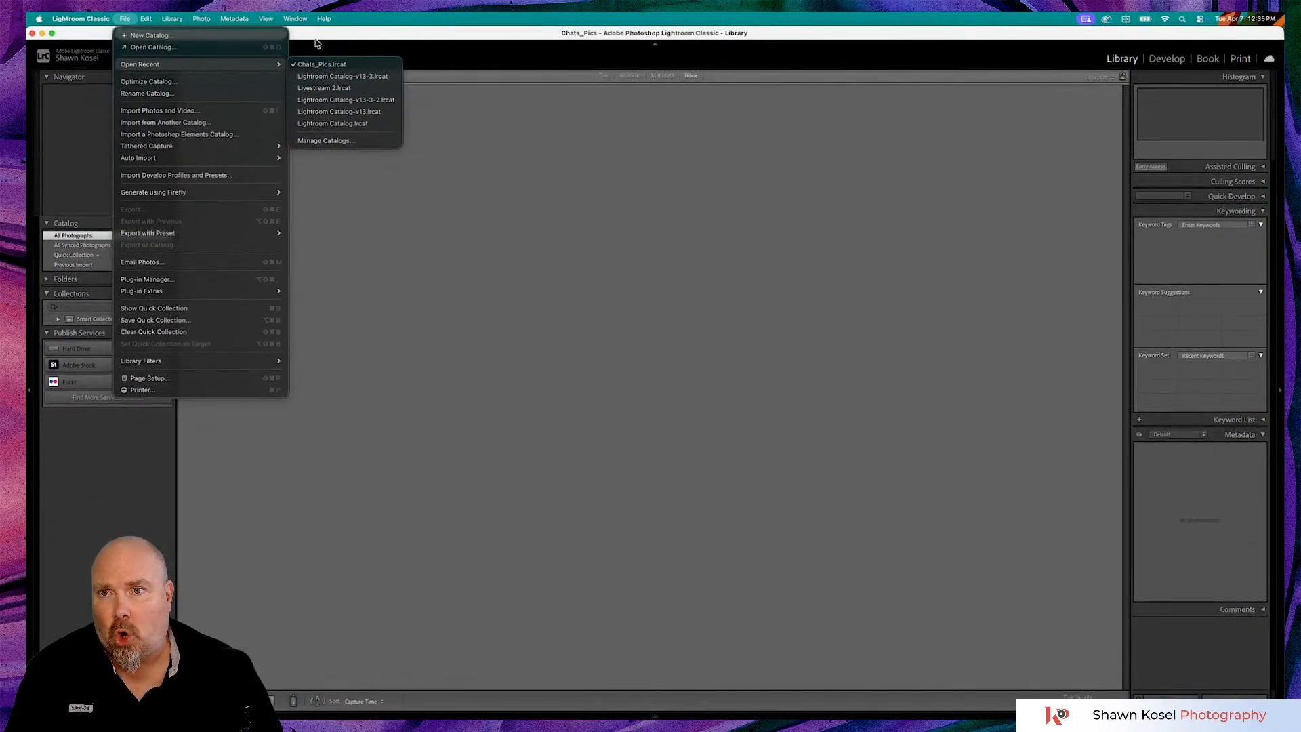
{"action": "left_click", "coordinate": [316, 40]}
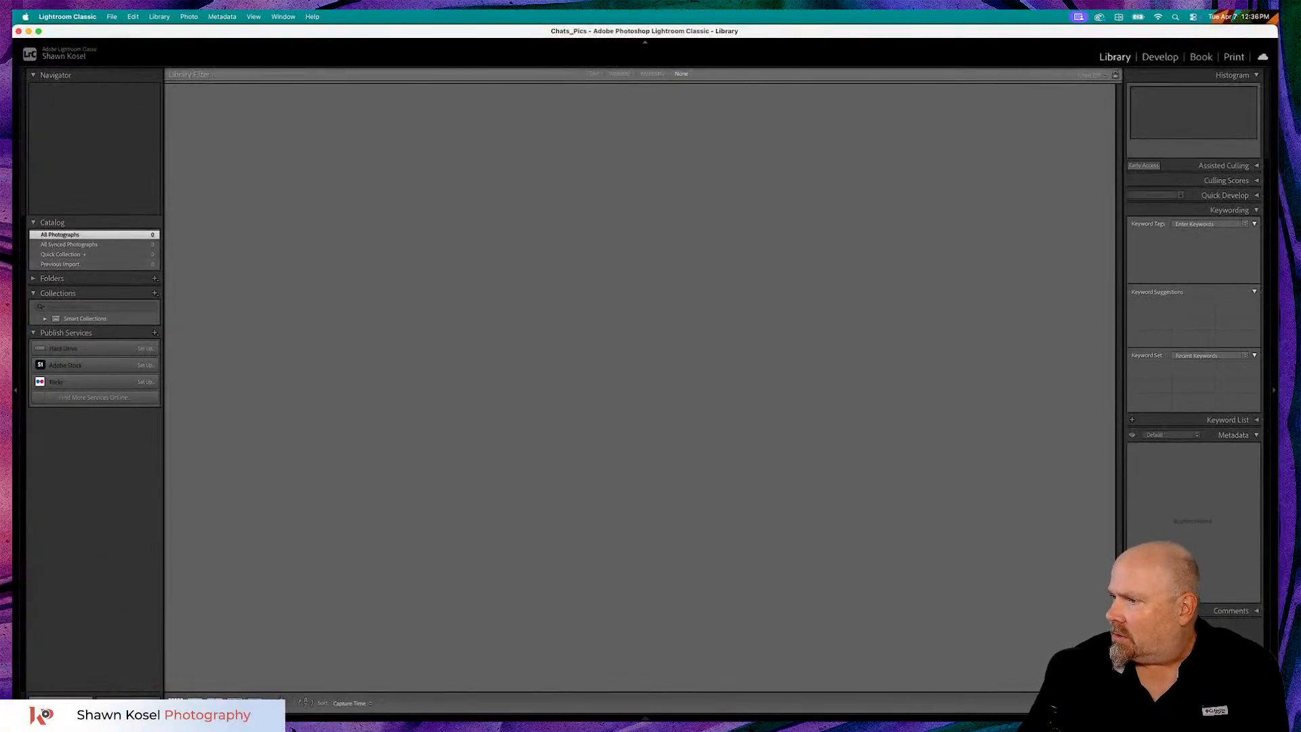
Start a photo import using the user's Downloads folder on Macintosh HD as the source
{"action": "key", "text": "shift+super+i"}
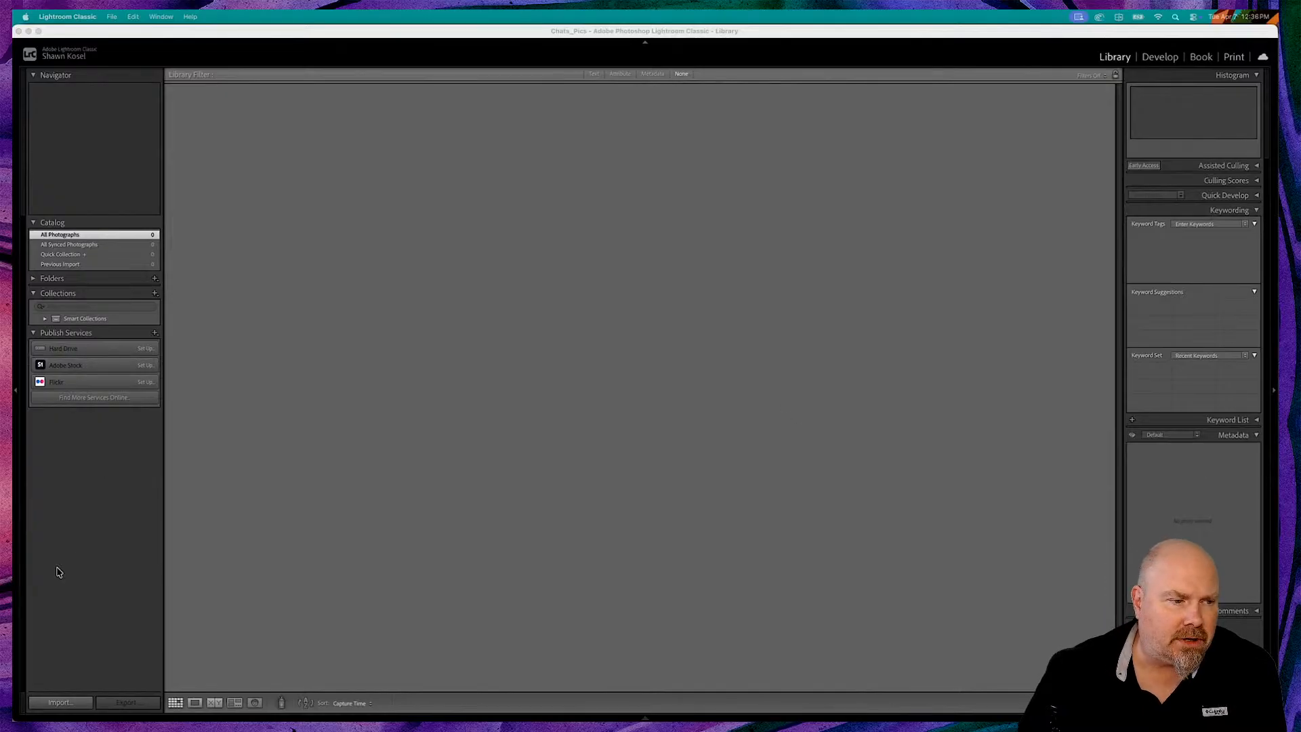
{"action": "left_click", "coordinate": [81, 705]}
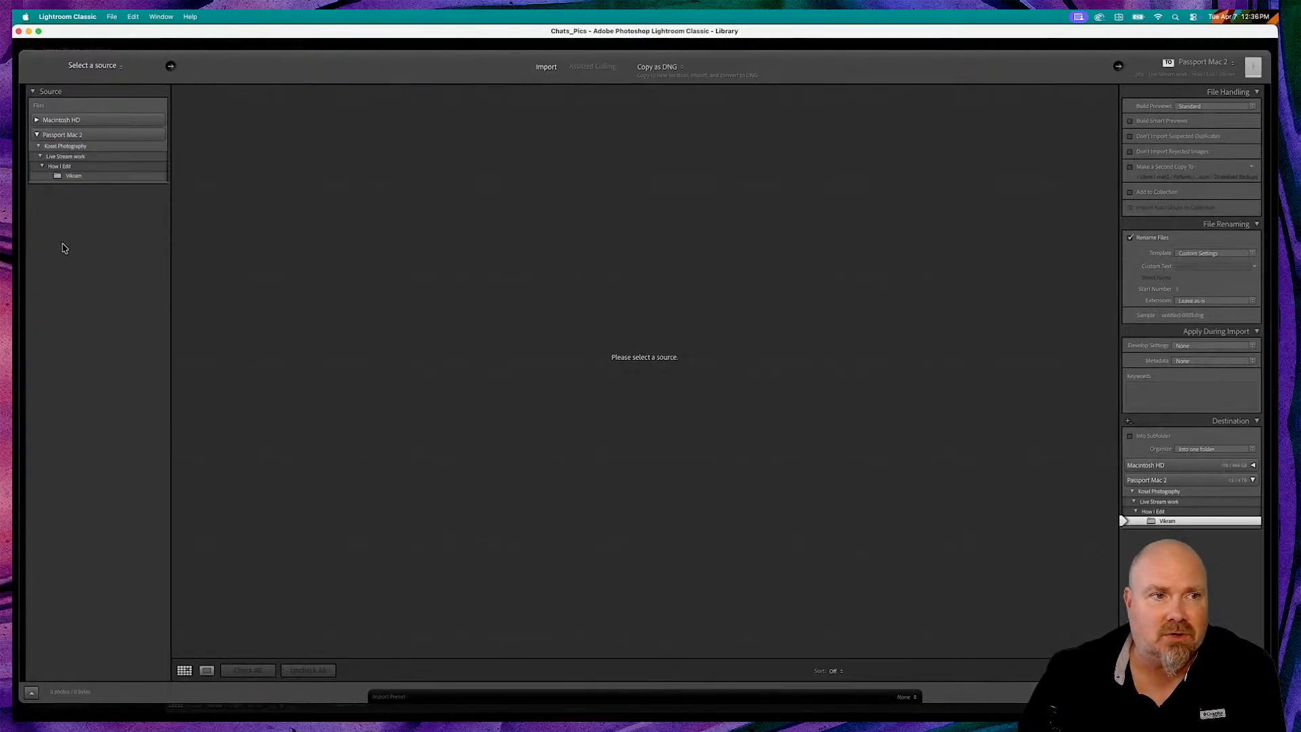
{"action": "left_click", "coordinate": [36, 120]}
{"action": "left_click", "coordinate": [36, 119]}
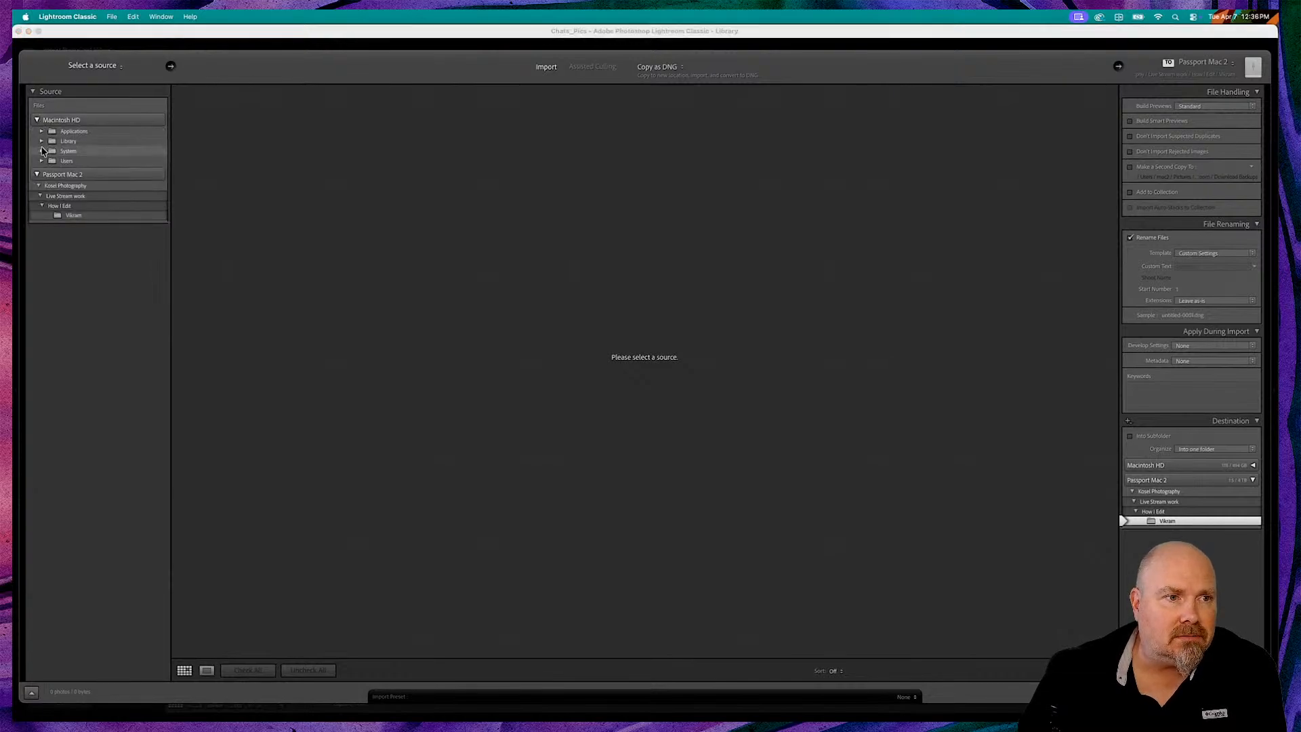
{"action": "left_click", "coordinate": [41, 161]}
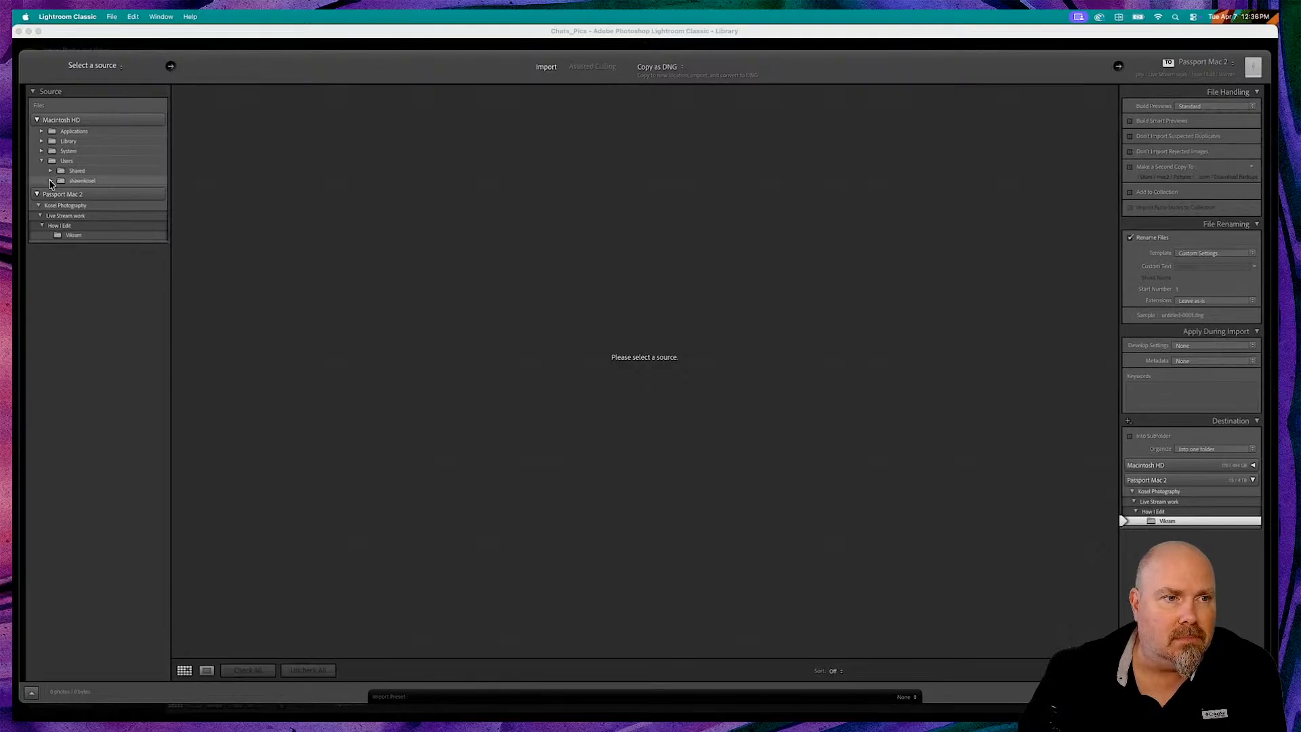
{"action": "left_click", "coordinate": [49, 181]}
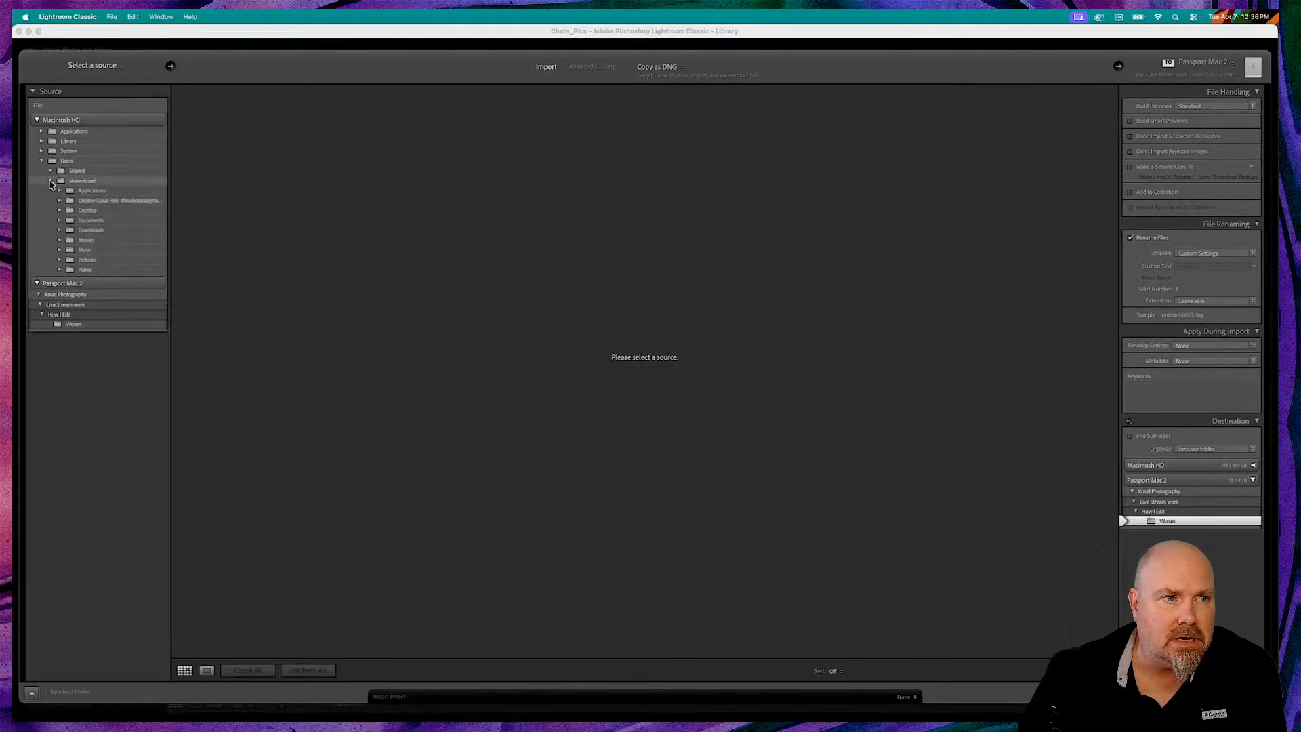
{"action": "left_click", "coordinate": [119, 230]}
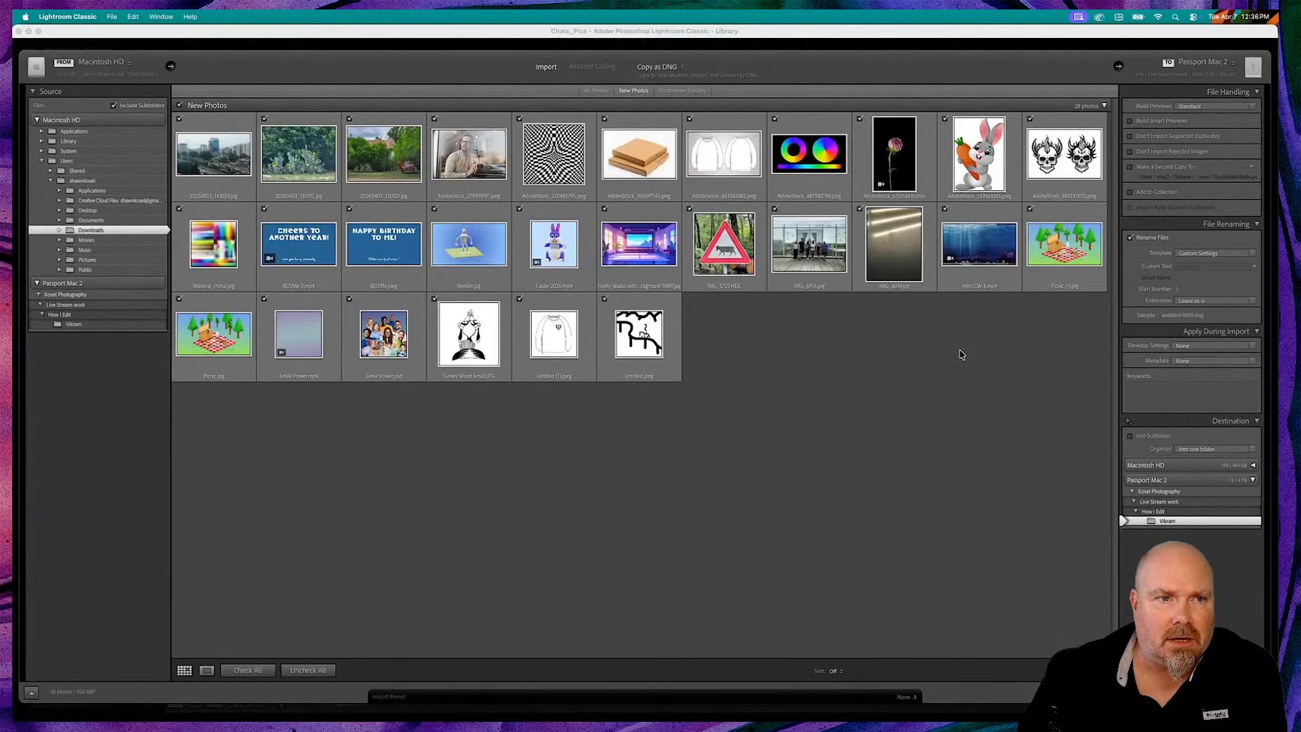
Limit the import to five photos: the city skyline, the cactus, the house with the old truck, the group on the terrace and the light strips
{"action": "left_click", "coordinate": [180, 105]}
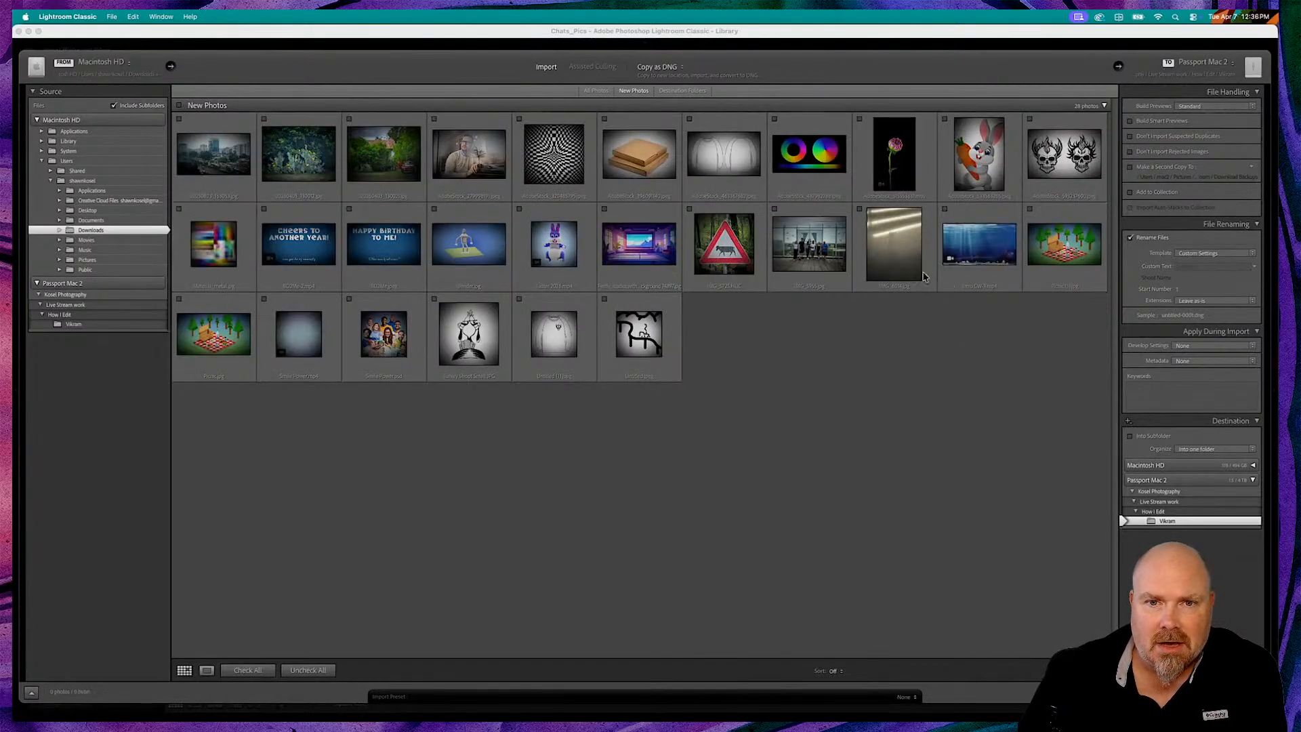
{"action": "left_click", "coordinate": [774, 209]}
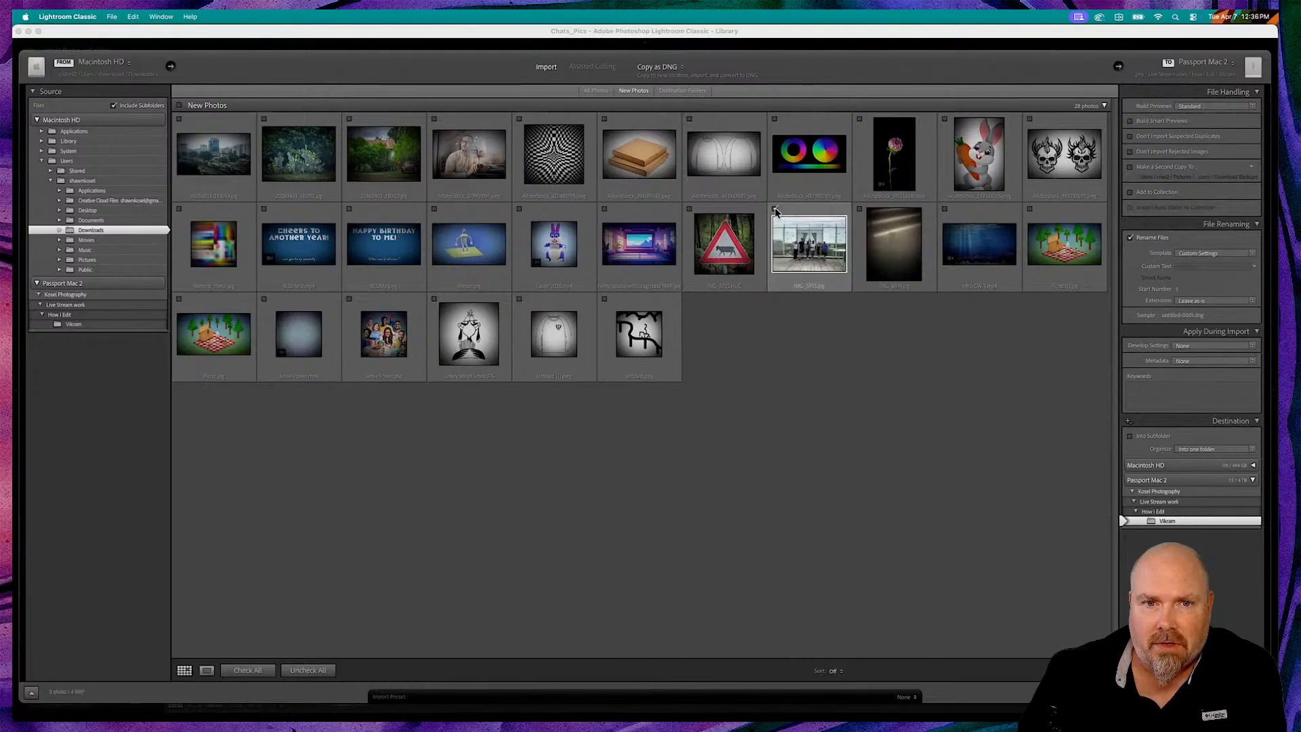
{"action": "left_click", "coordinate": [180, 119]}
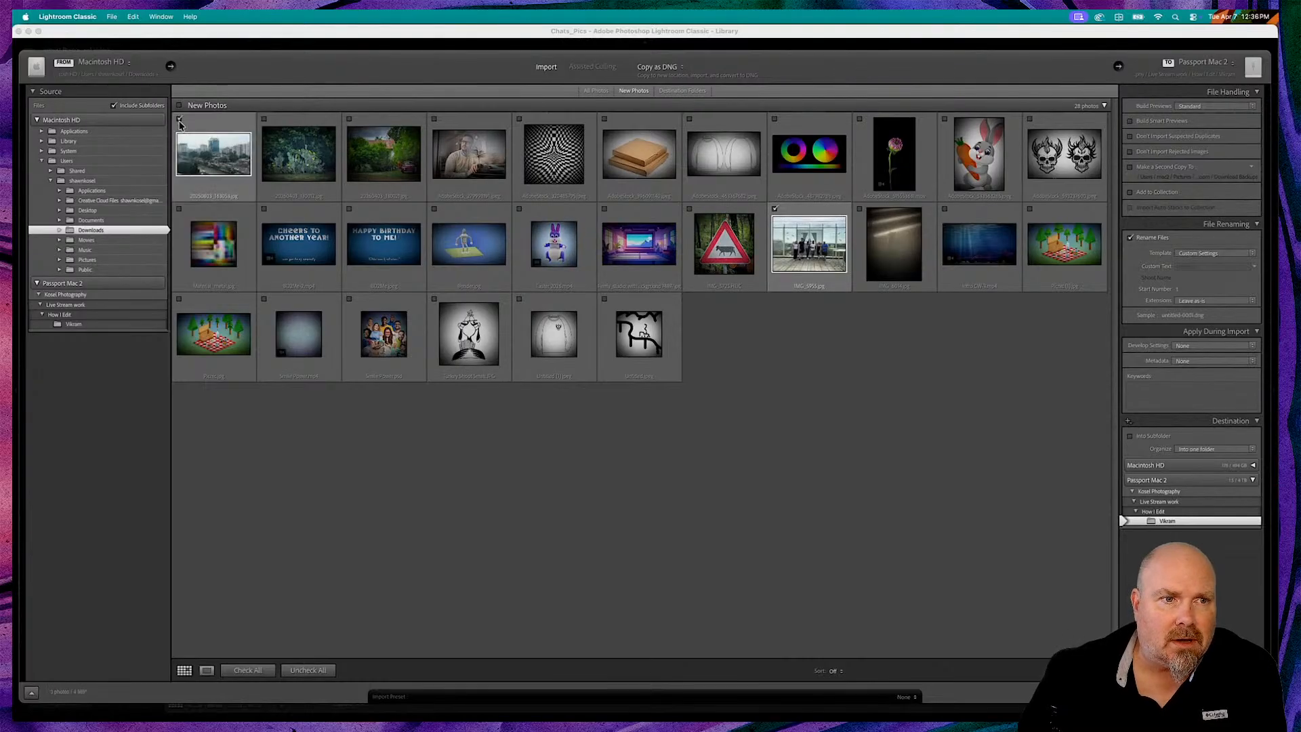
{"action": "left_click", "coordinate": [264, 120]}
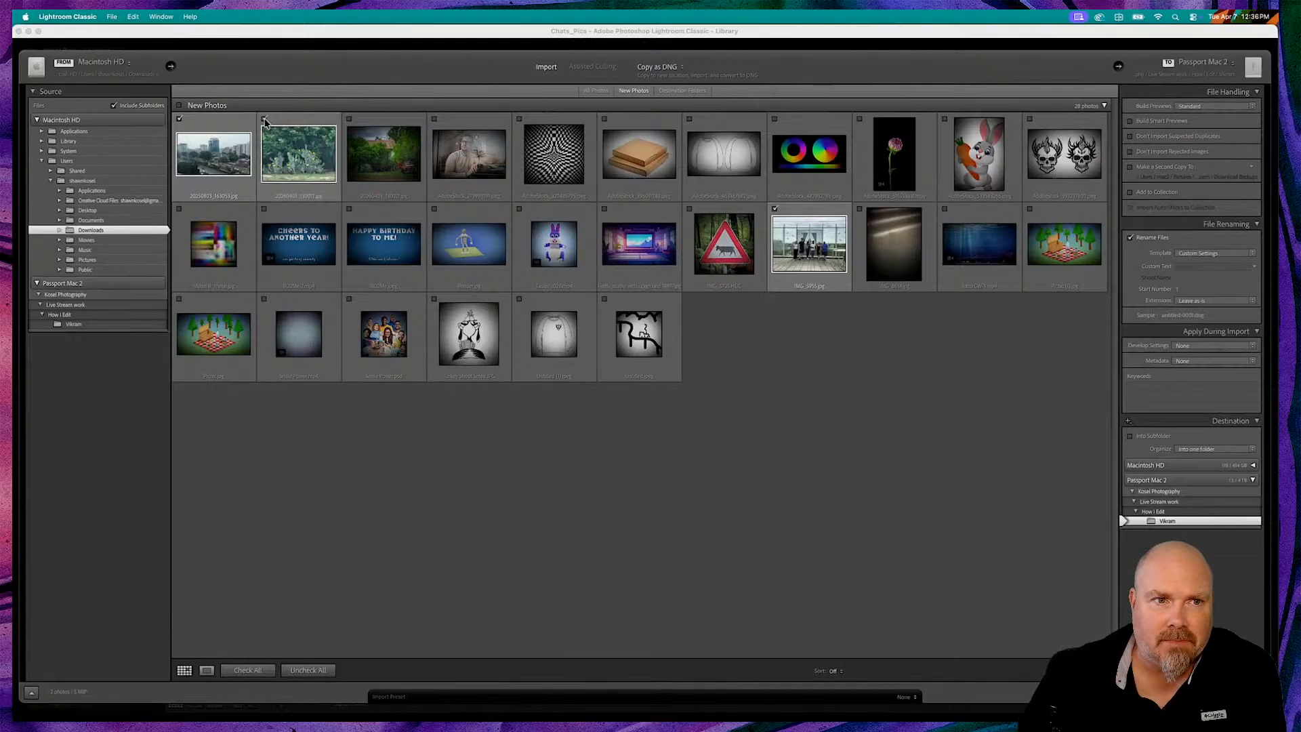
{"action": "left_click", "coordinate": [348, 120]}
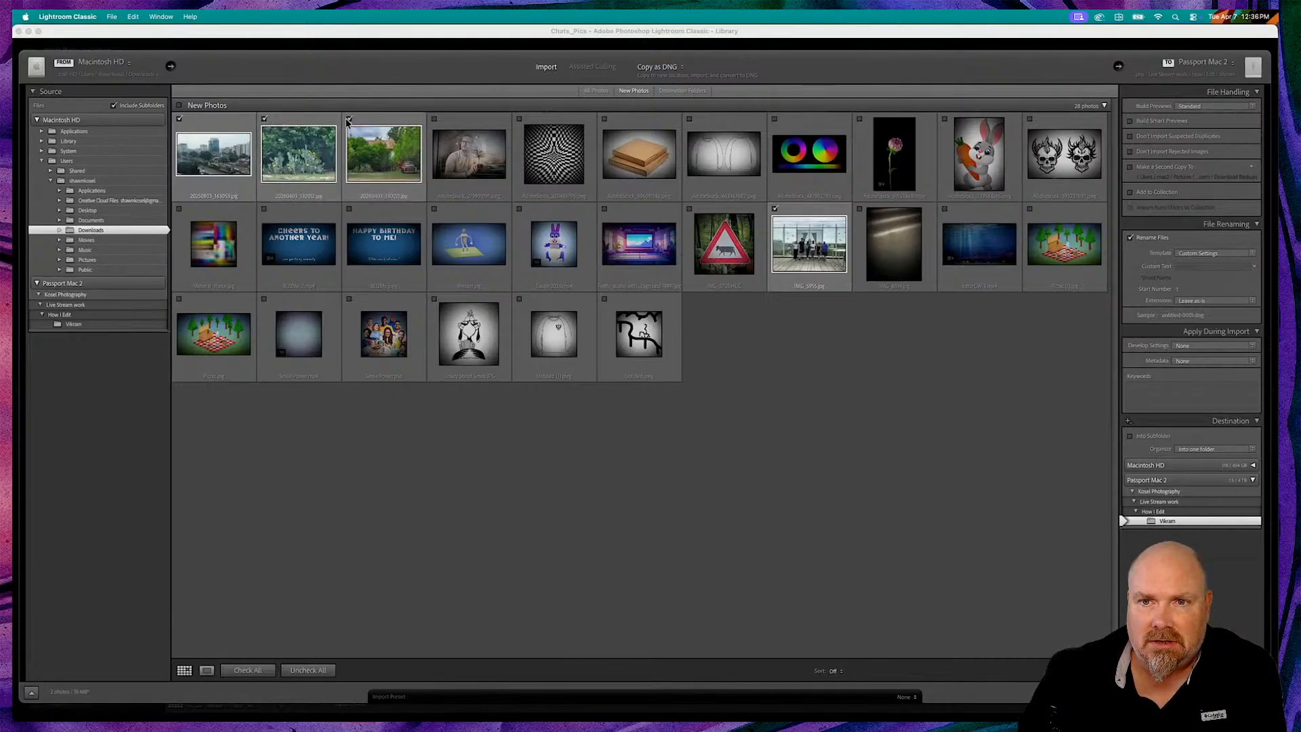
{"action": "left_click", "coordinate": [859, 209]}
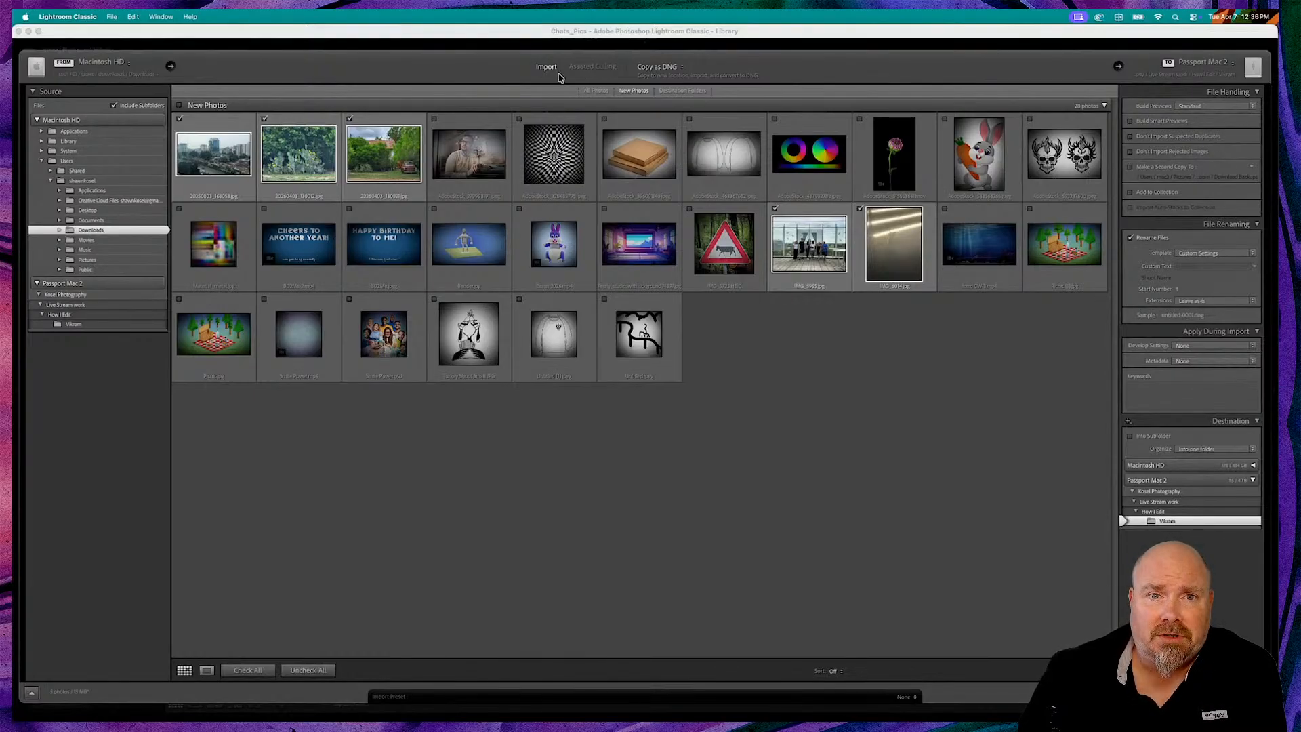
Set the import method to Move and turn off file renaming
{"action": "left_click", "coordinate": [668, 68]}
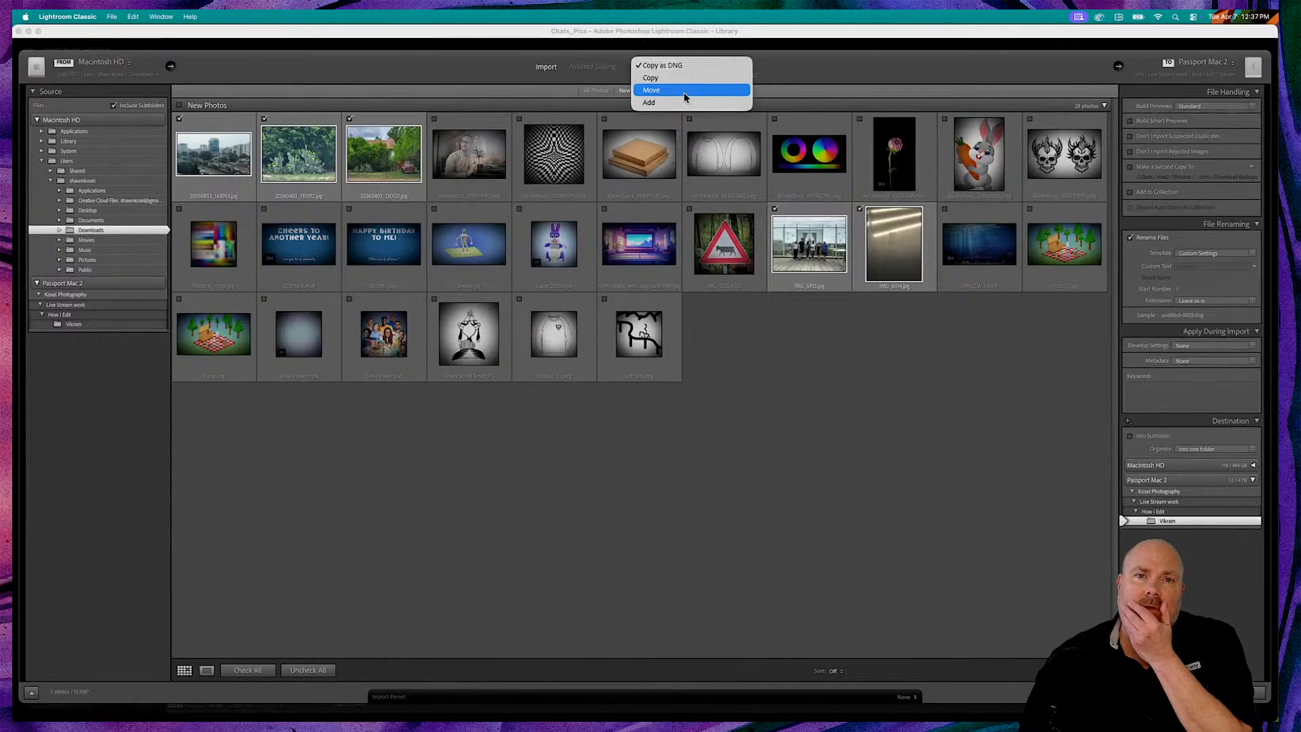
{"action": "left_click", "coordinate": [685, 92]}
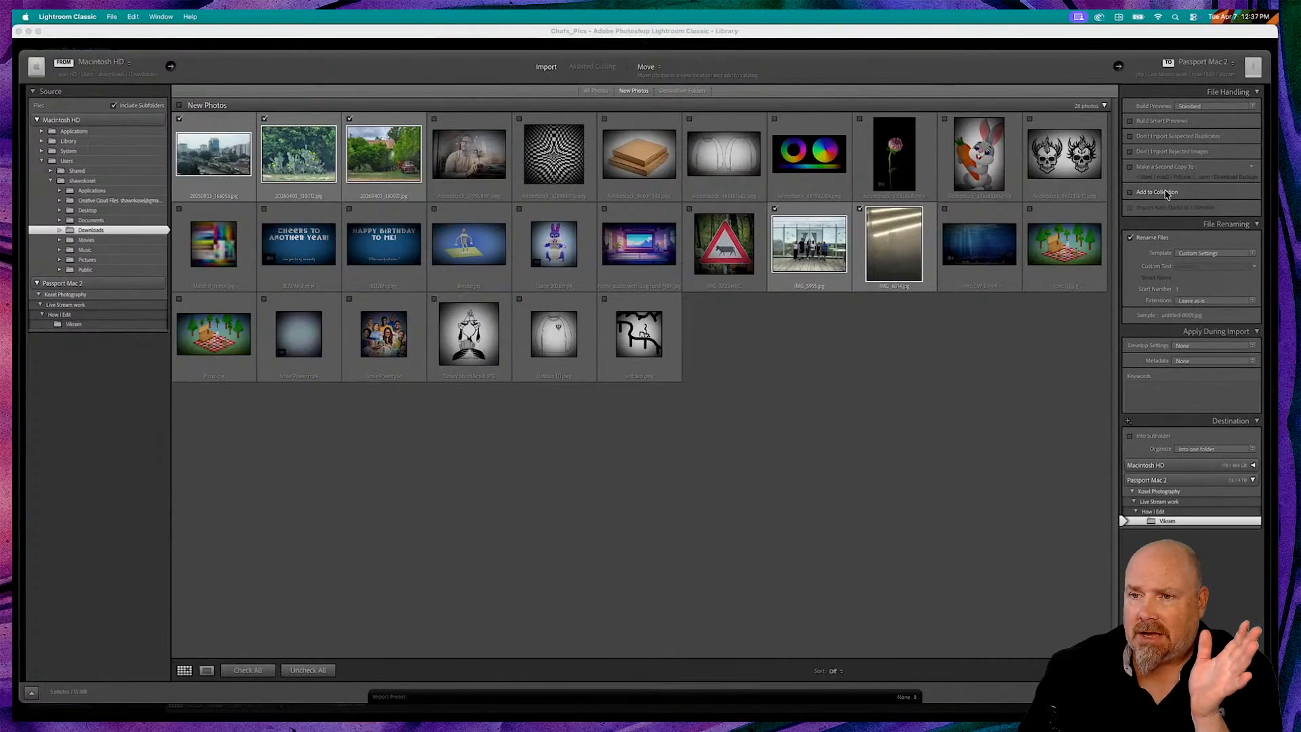
{"action": "left_click", "coordinate": [1131, 239]}
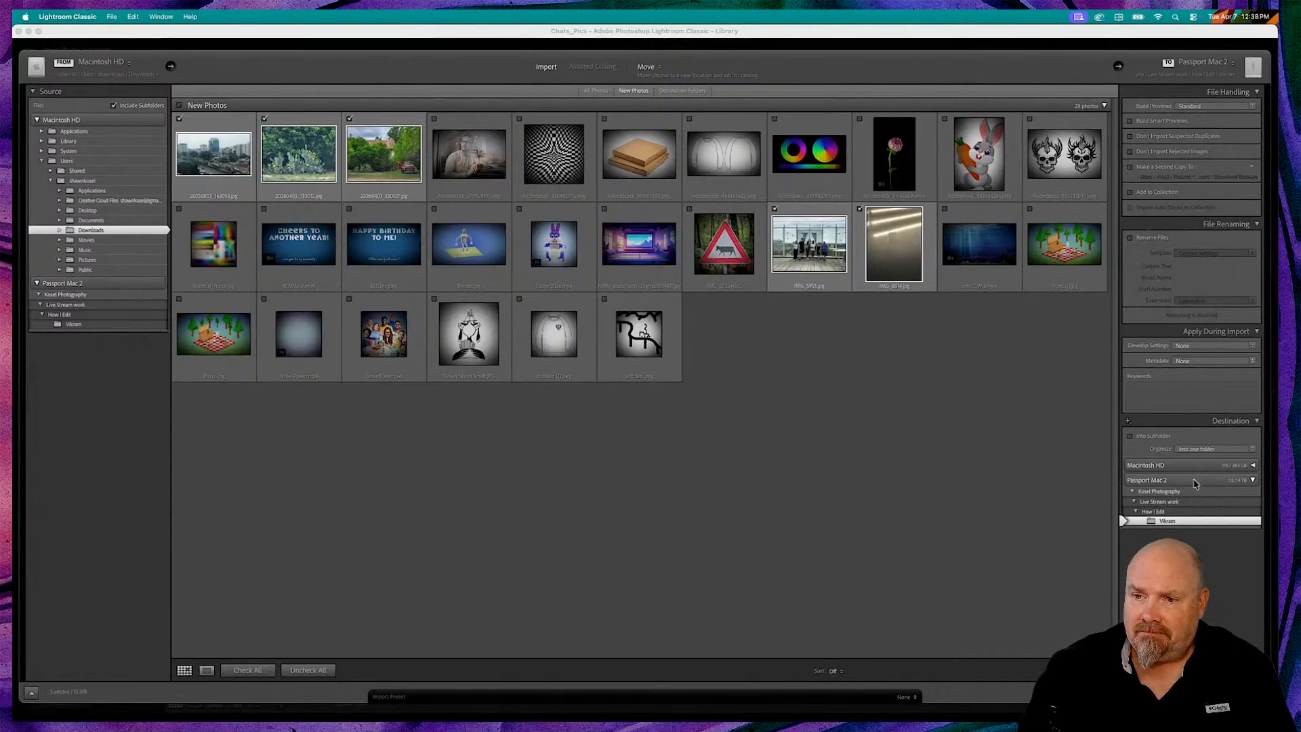
Import the checked photos into the How I Edit folder on Passport Mac 2 with the keyword Chat
{"action": "left_click", "coordinate": [1169, 387]}
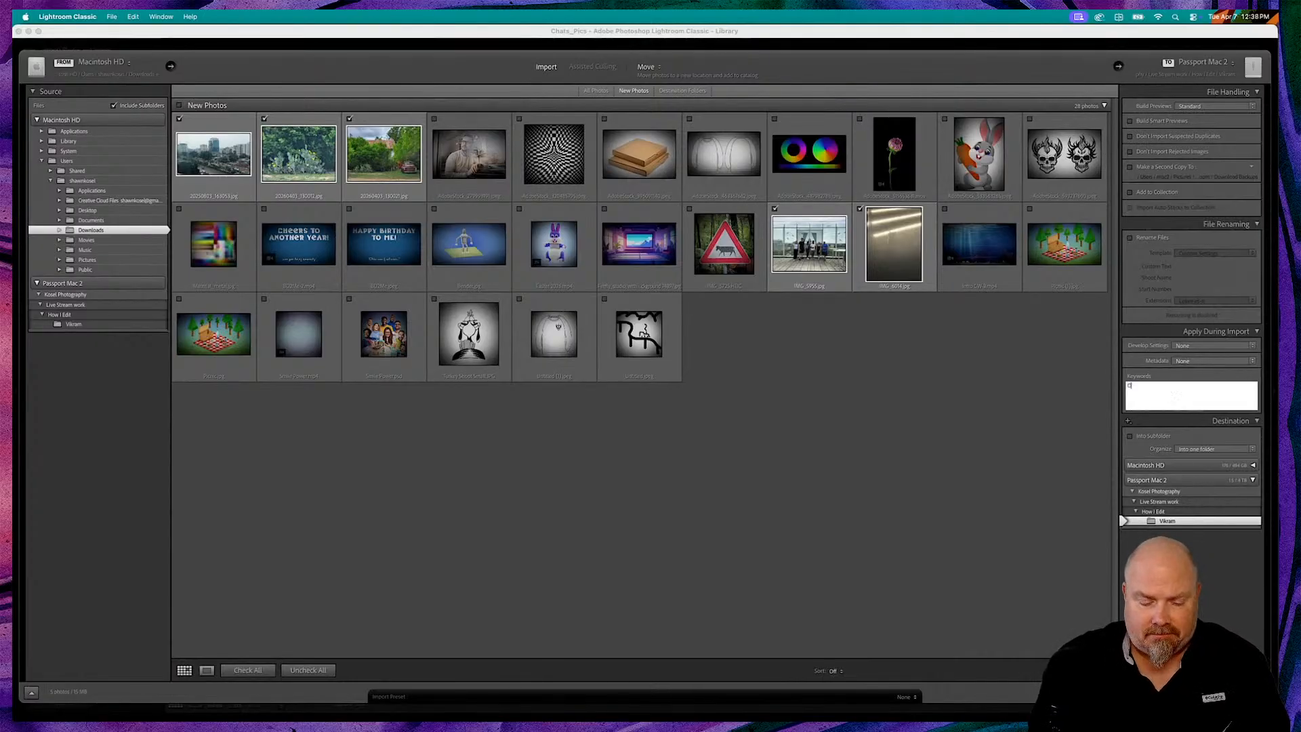
{"action": "type", "text": "Chat,"}
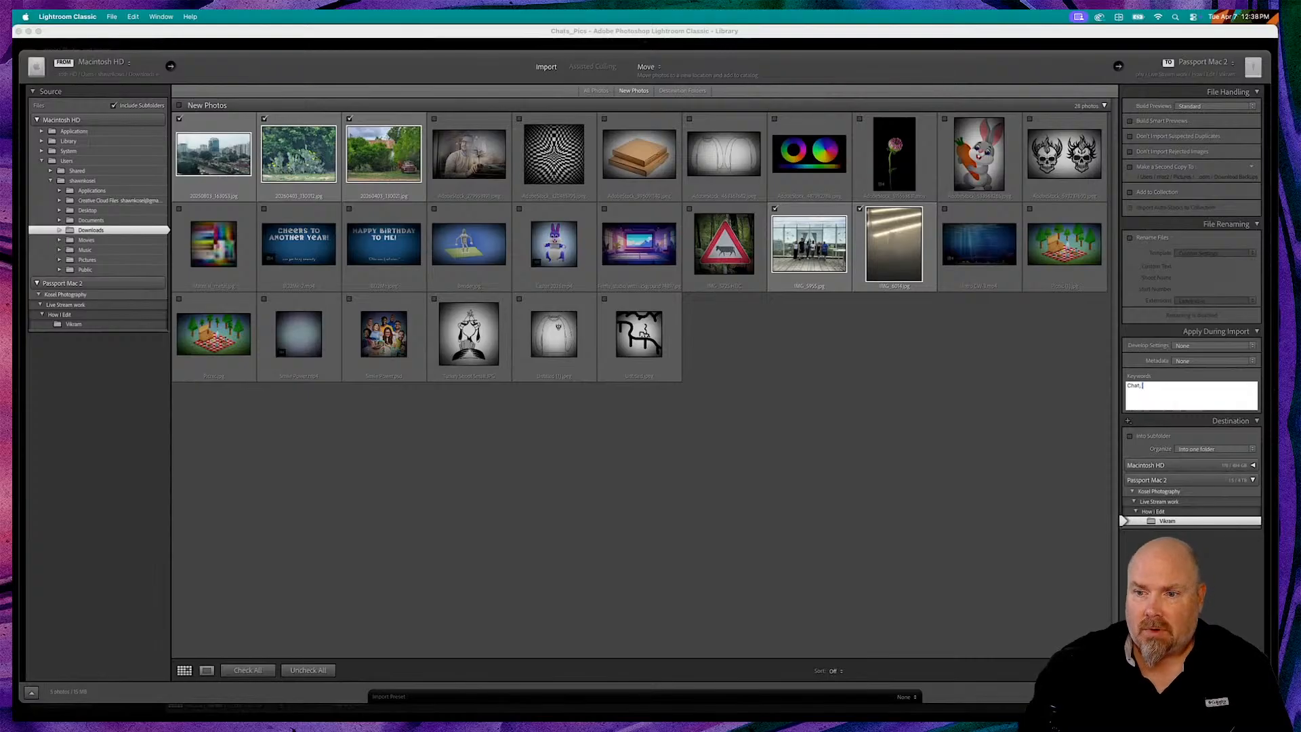
{"action": "left_click", "coordinate": [1154, 513]}
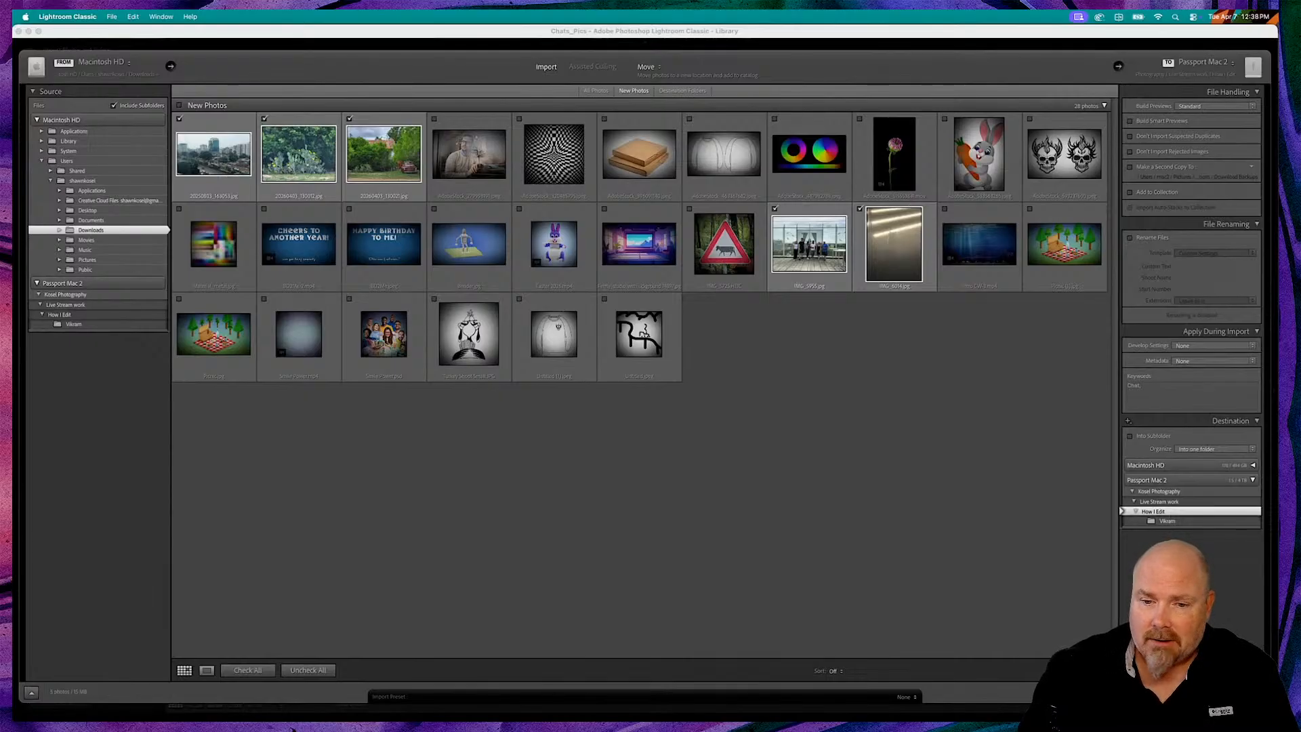
{"action": "left_click", "coordinate": [1230, 692]}
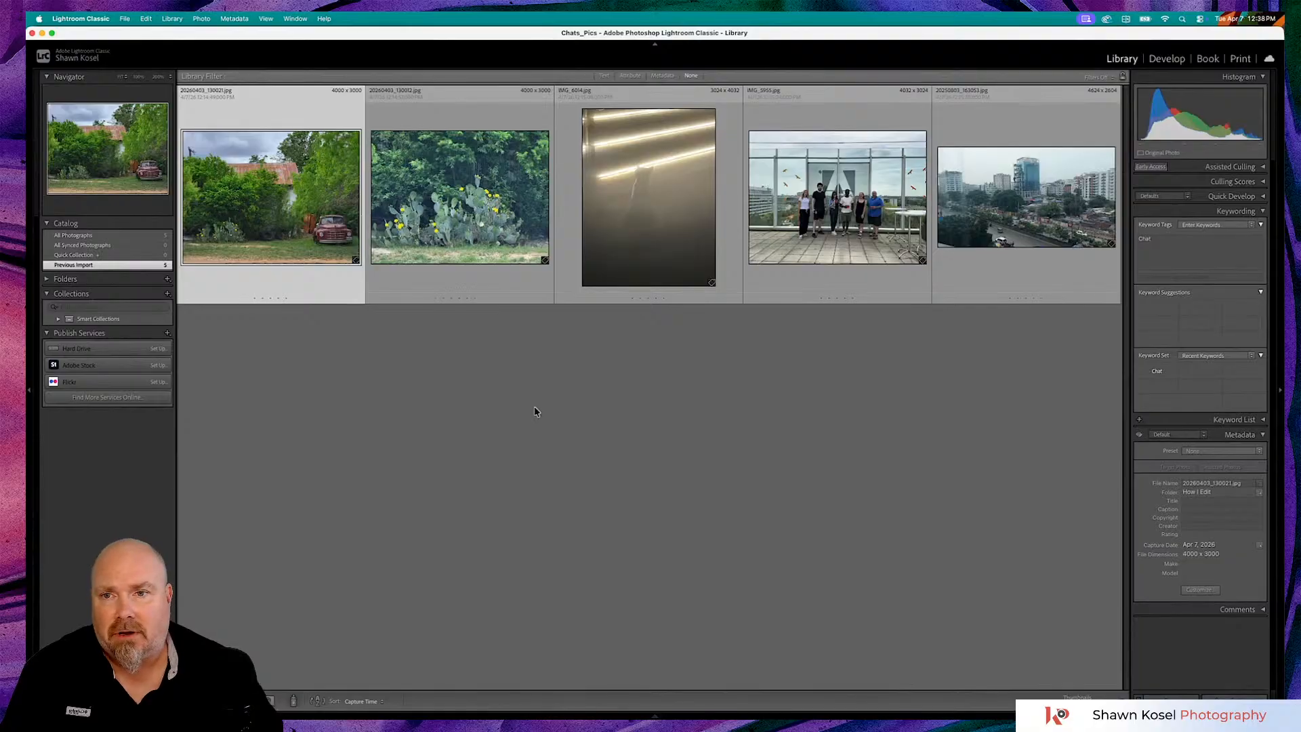
Add the contributor's name as a keyword to both the old truck photo and the cactus photo
{"action": "left_click", "coordinate": [406, 214], "text": "shift"}
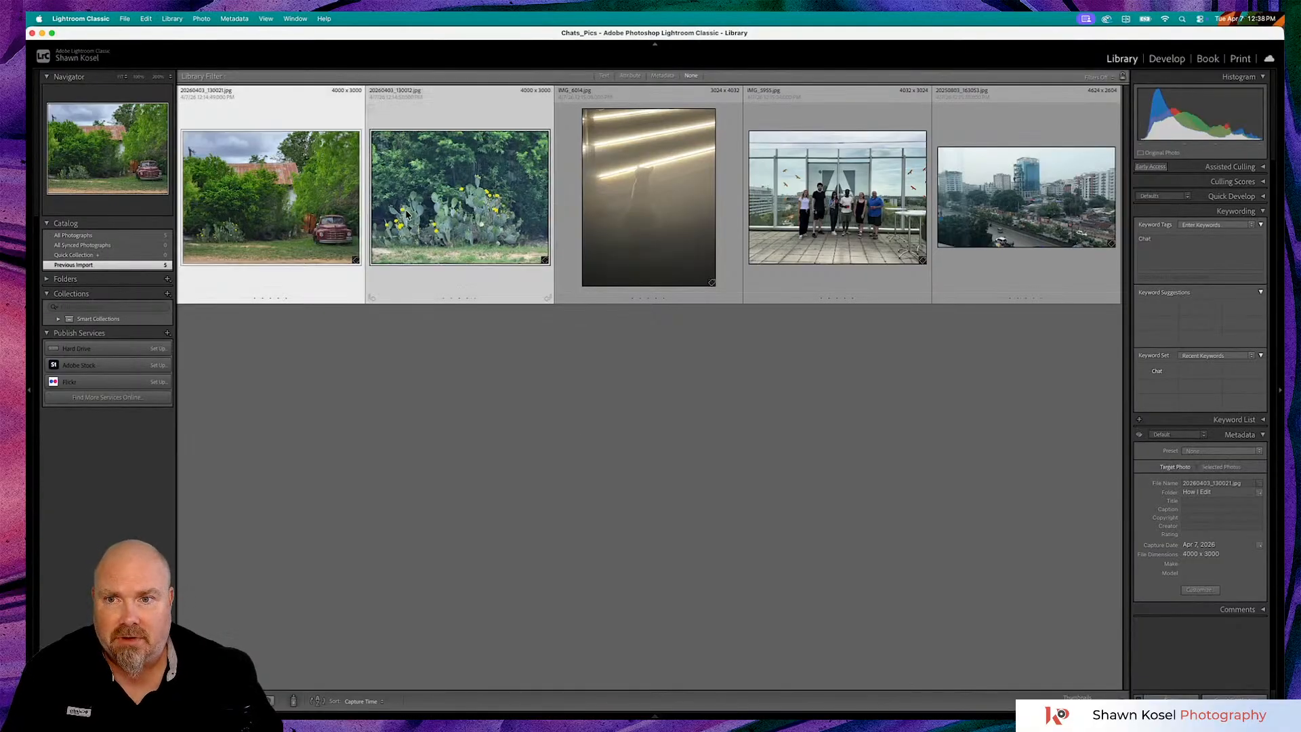
{"action": "left_click", "coordinate": [1170, 241]}
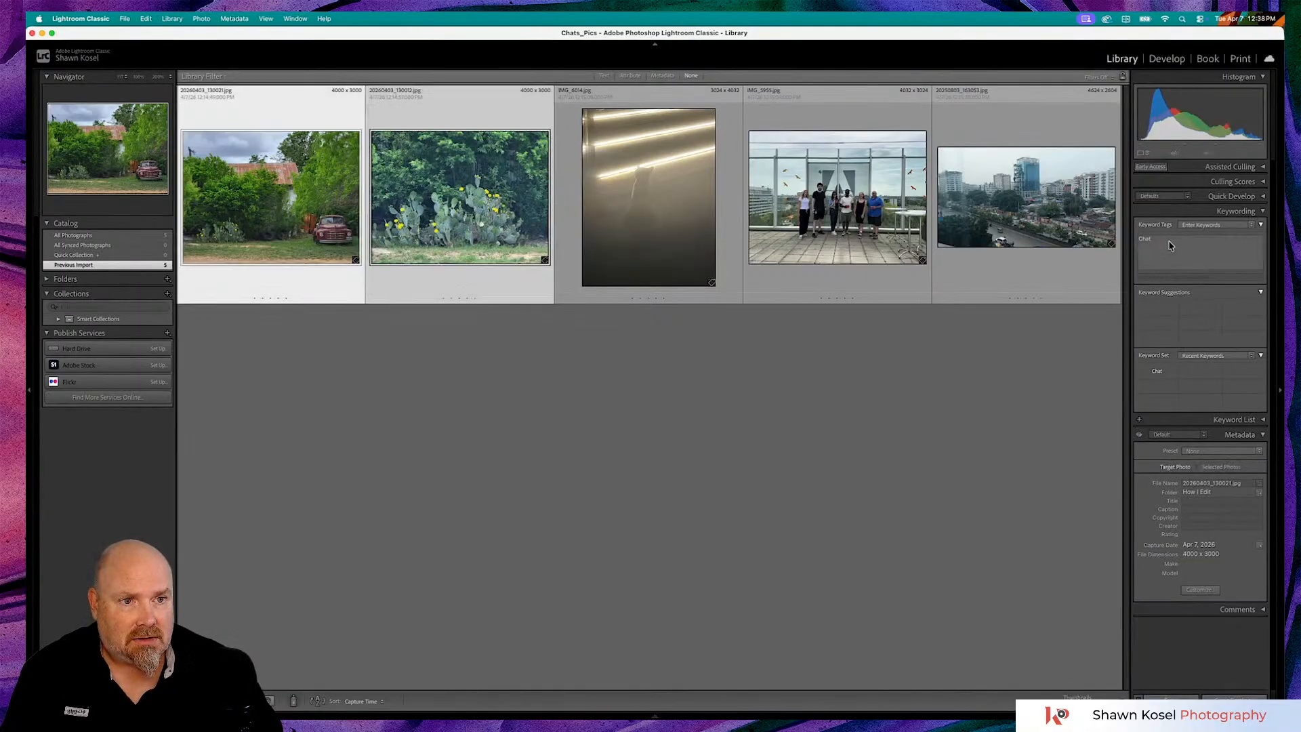
{"action": "left_click", "coordinate": [1169, 242]}
{"action": "type", "text": ", DevLyn"}
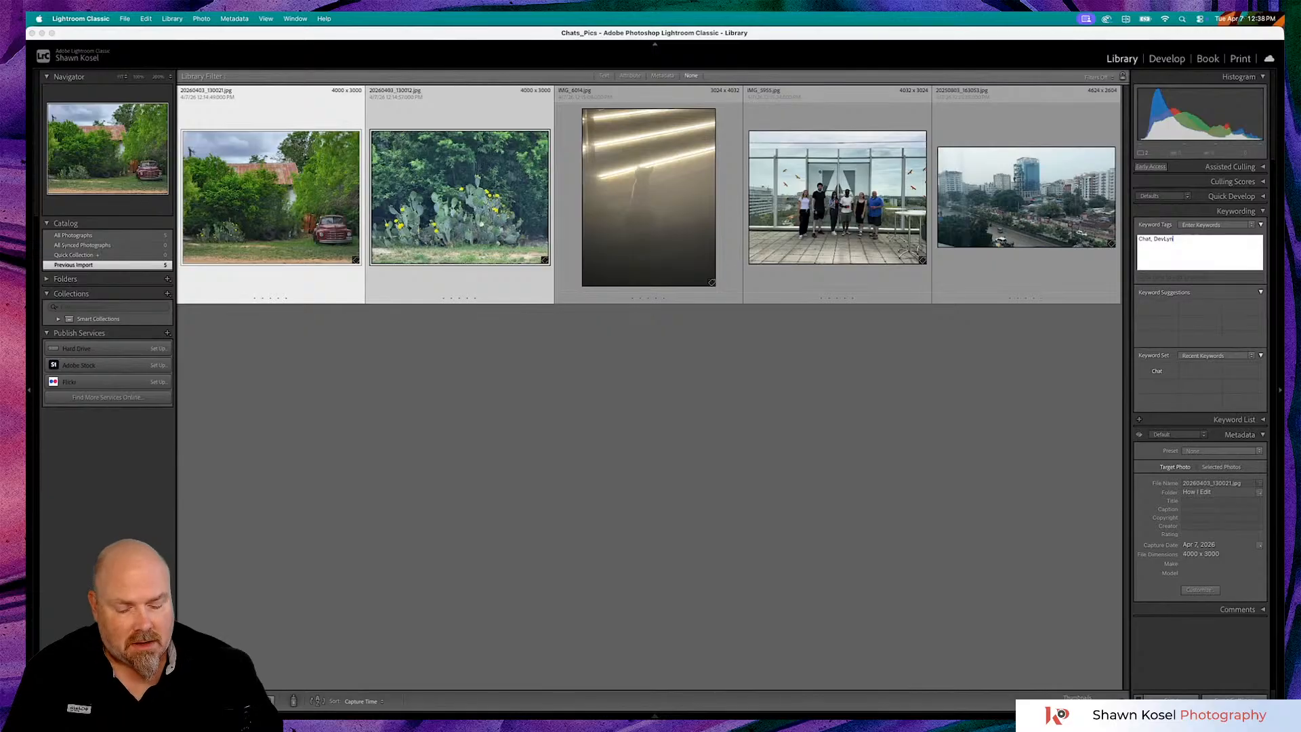
{"action": "key", "text": "Return"}
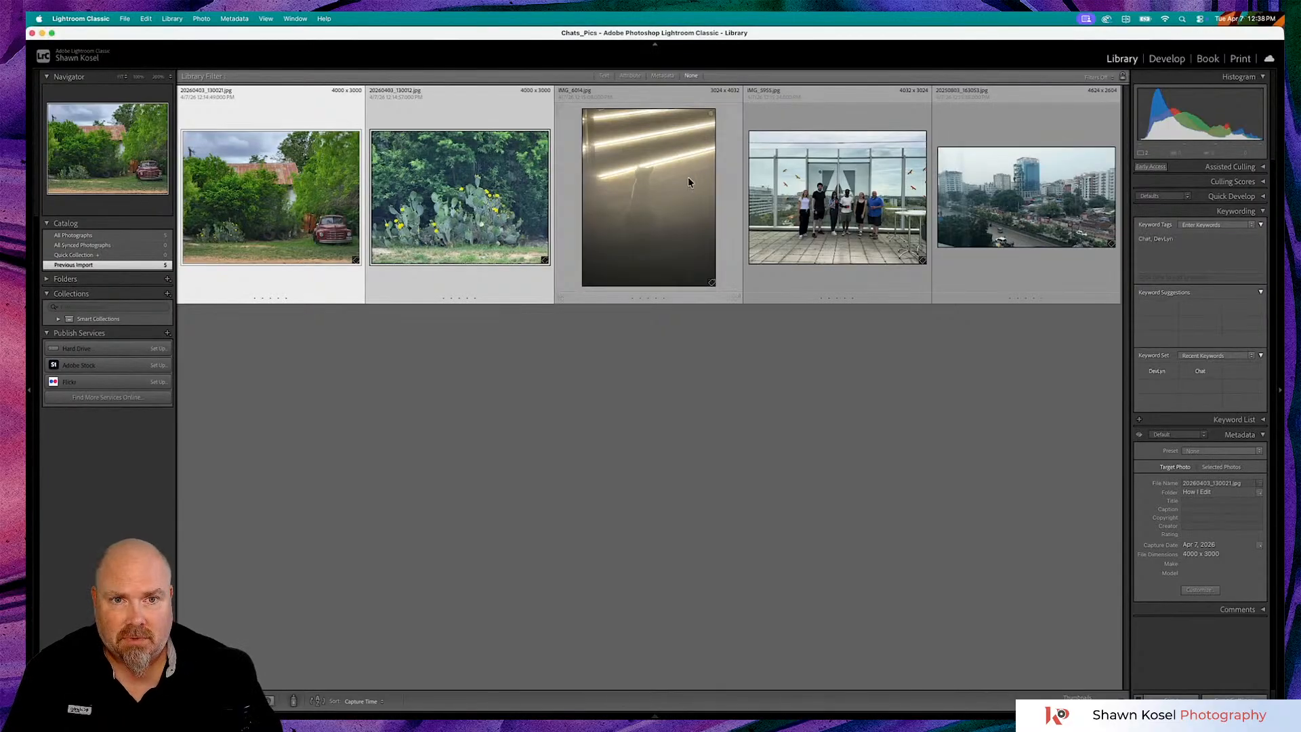
Add the contributor's name as a keyword to the light strips photo
{"action": "left_click", "coordinate": [689, 177]}
{"action": "left_click", "coordinate": [1179, 245]}
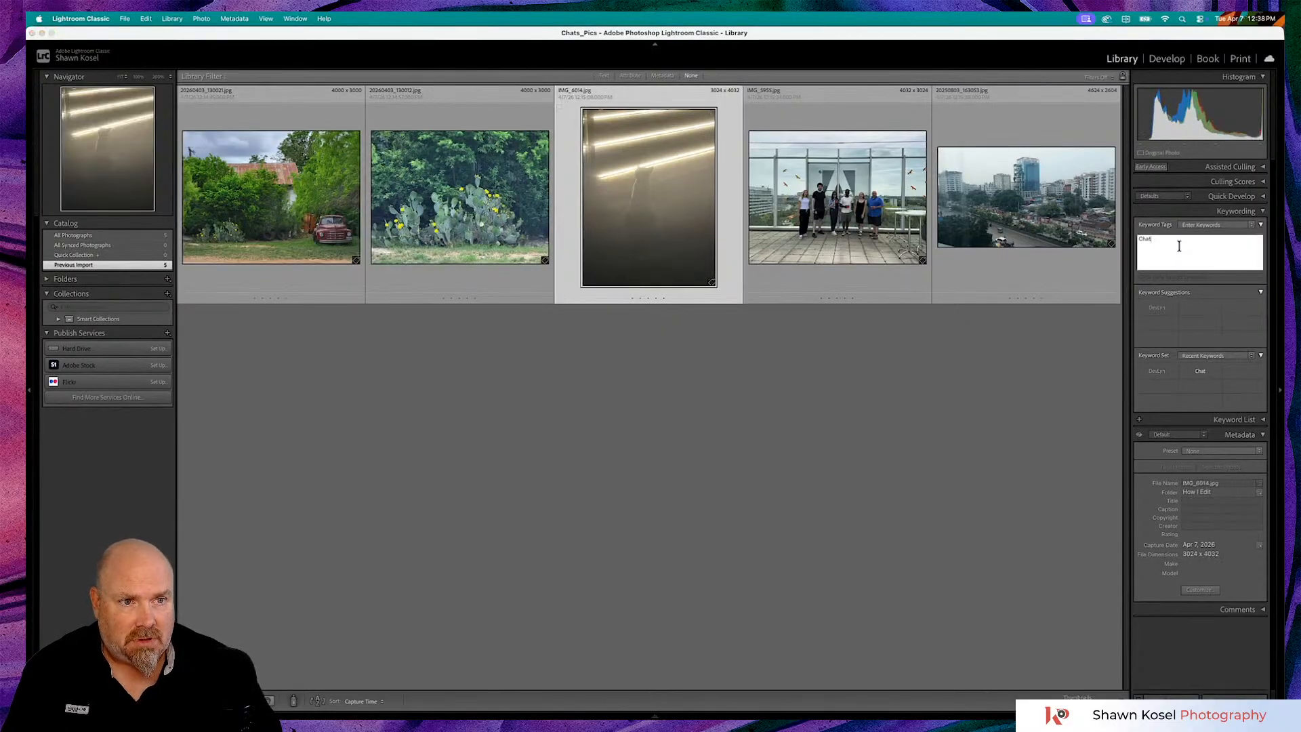
{"action": "type", "text": ", Matu"}
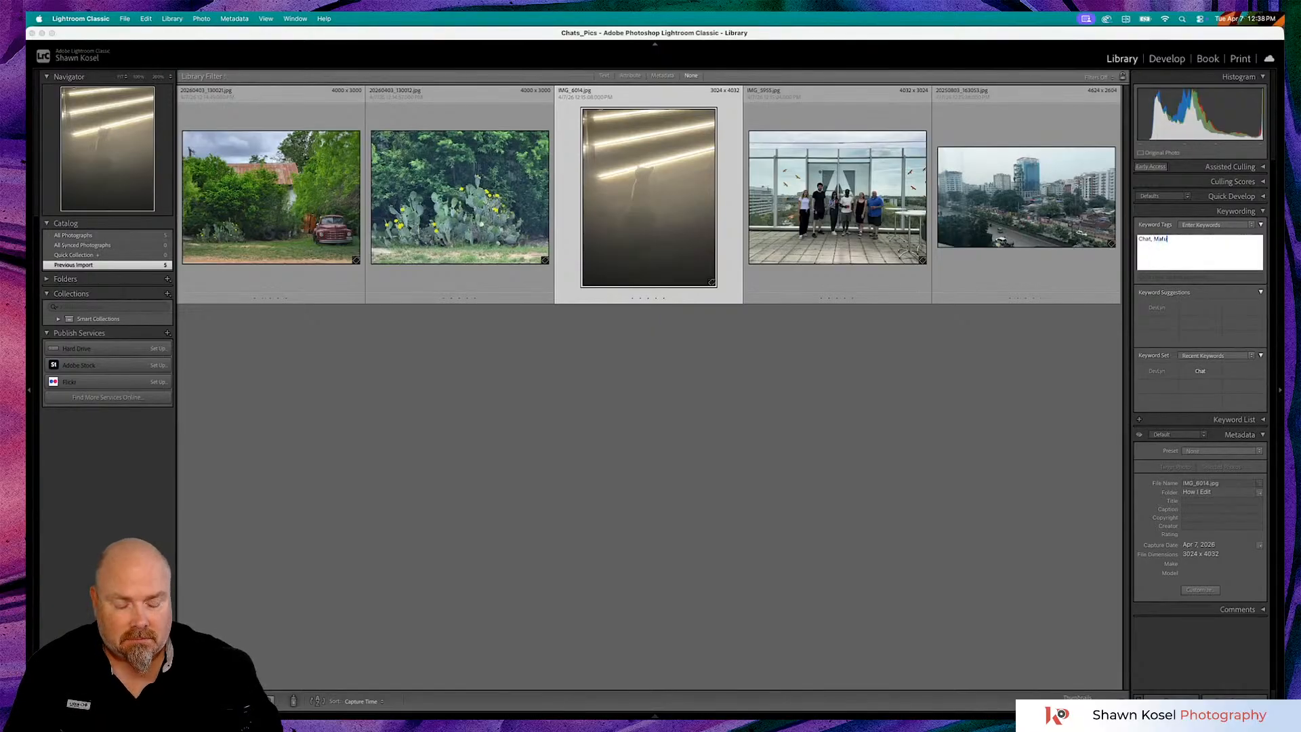
{"action": "key", "text": "Return"}
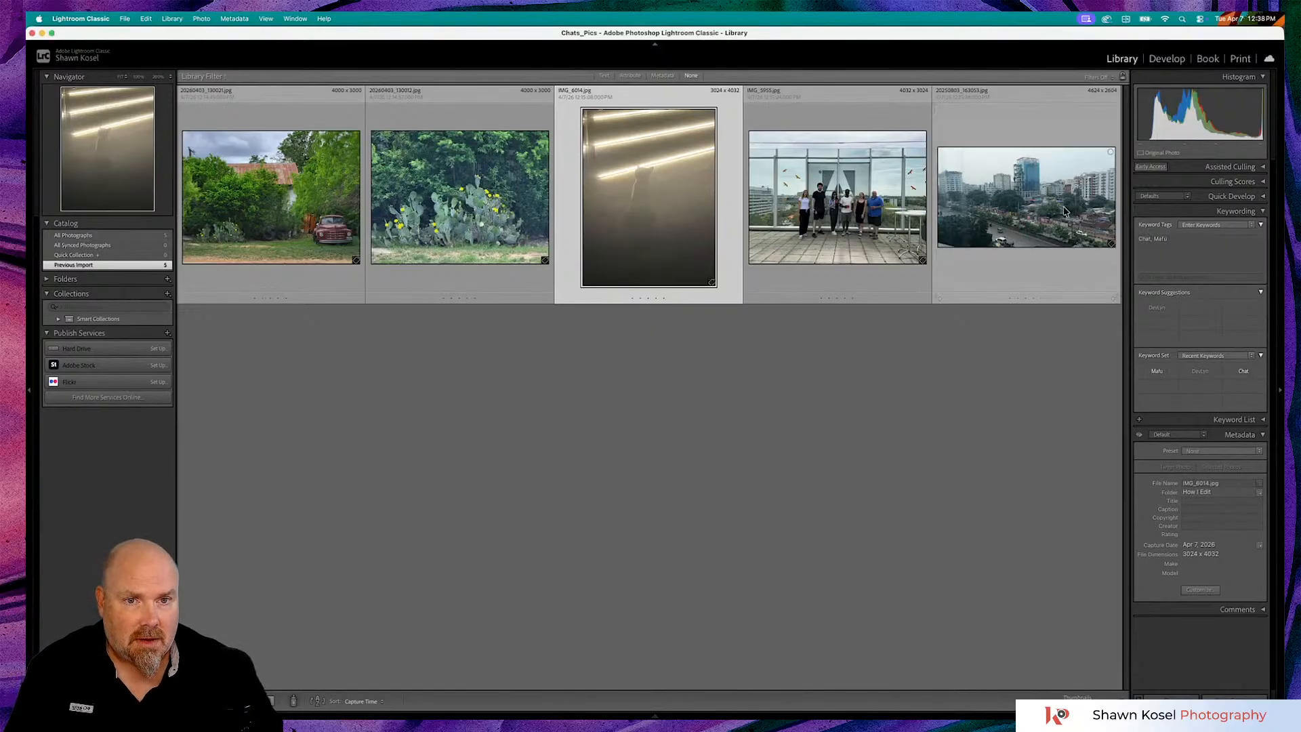
Add the contributor's name and Adobe Live as keywords to the terrace group photo
{"action": "left_click", "coordinate": [839, 209]}
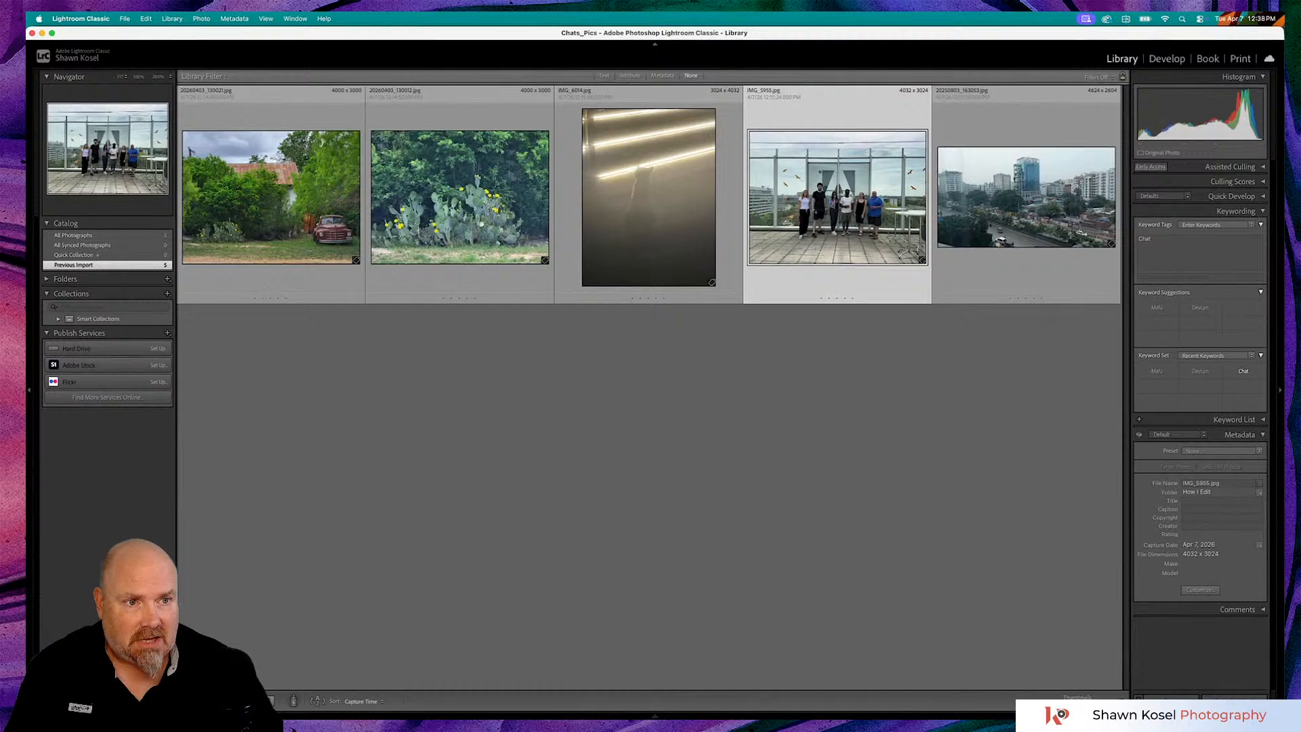
{"action": "left_click", "coordinate": [1199, 244]}
{"action": "type", "text": ", M"}
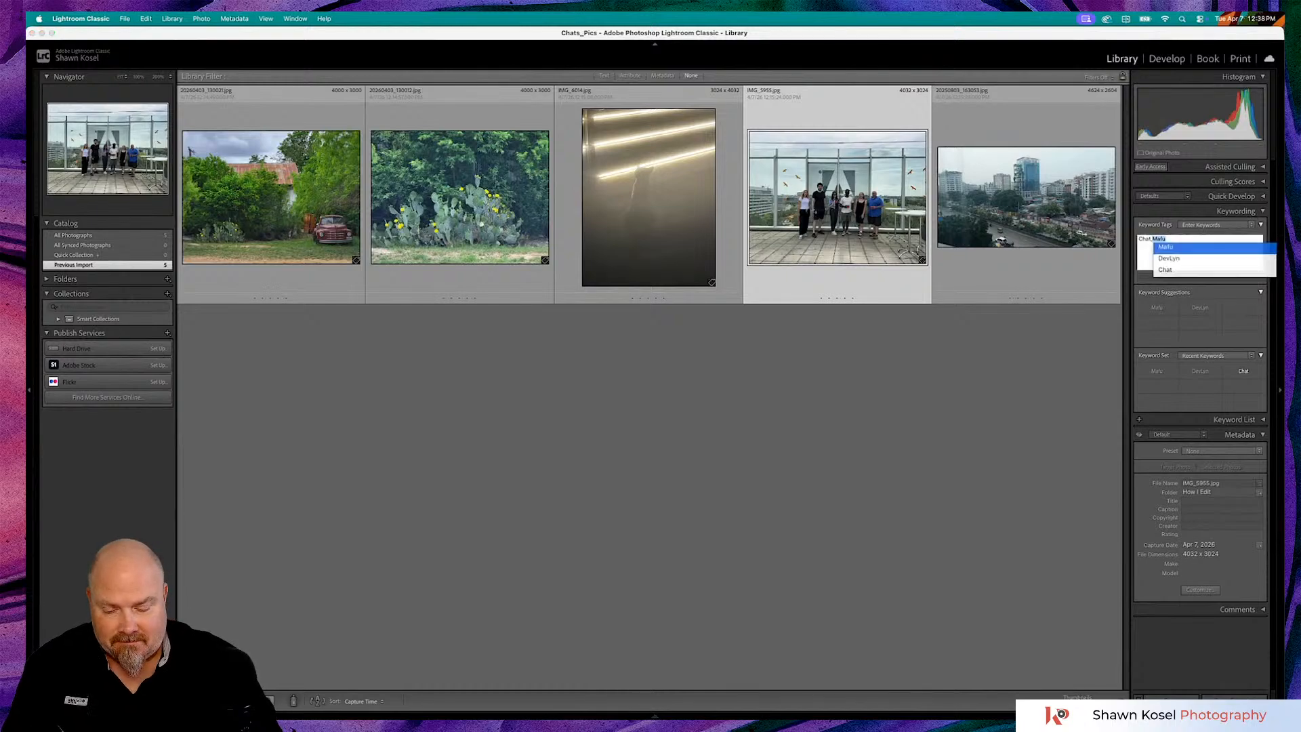
{"action": "key", "text": "BackSpace"}
{"action": "key", "text": "BackSpace"}
{"action": "type", "text": "Tim, Adobe Live"}
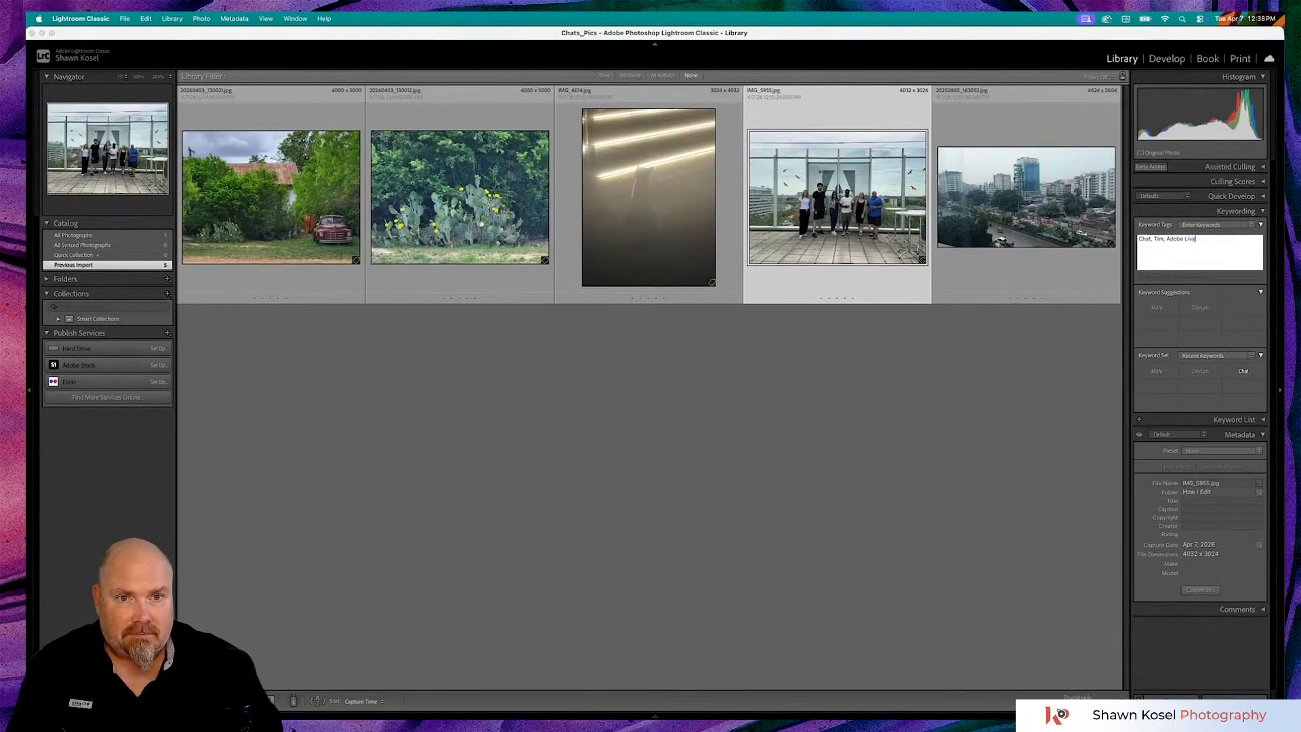
{"action": "key", "text": "Return"}
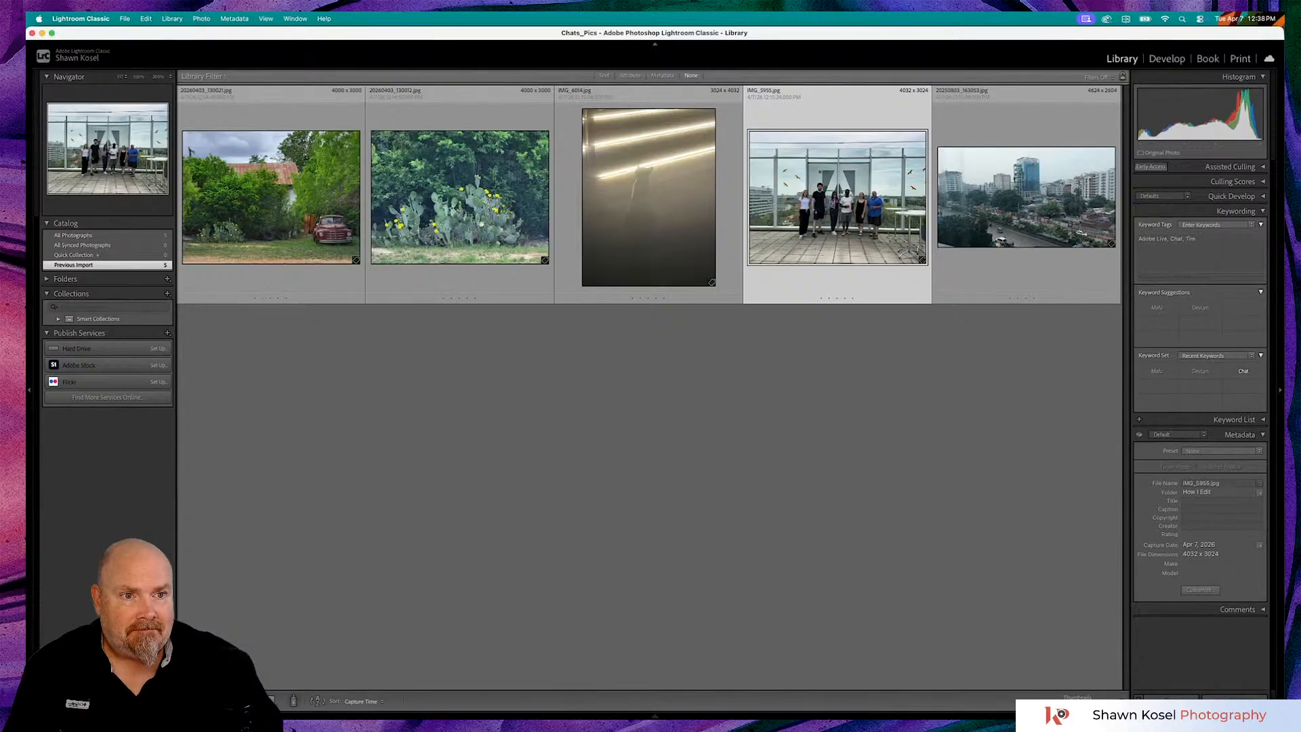
Add the contributor's name as a keyword to the city skyline photo
{"action": "left_click", "coordinate": [1054, 197]}
{"action": "left_click", "coordinate": [1167, 245]}
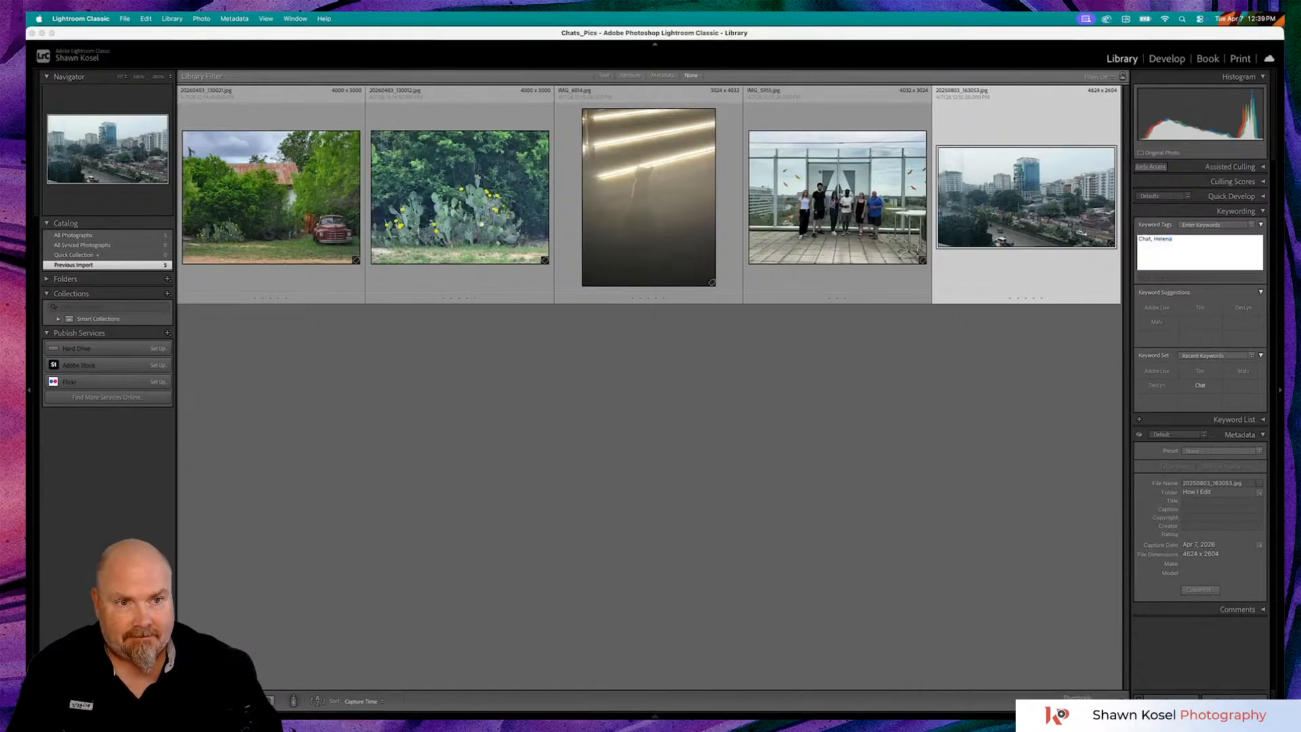
{"action": "key", "text": "Return"}
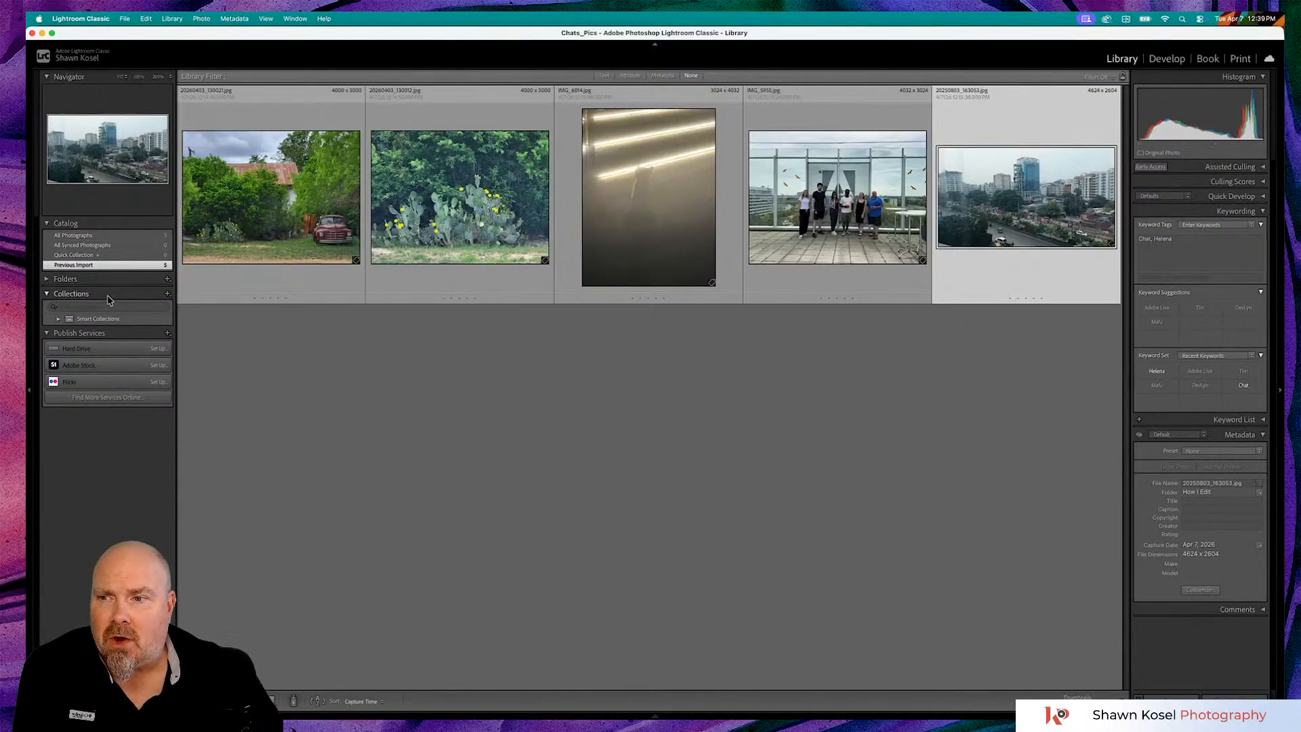
Create a collection named after the contributor of the old truck and cactus photos and add both photos to it
{"action": "left_click", "coordinate": [168, 294]}
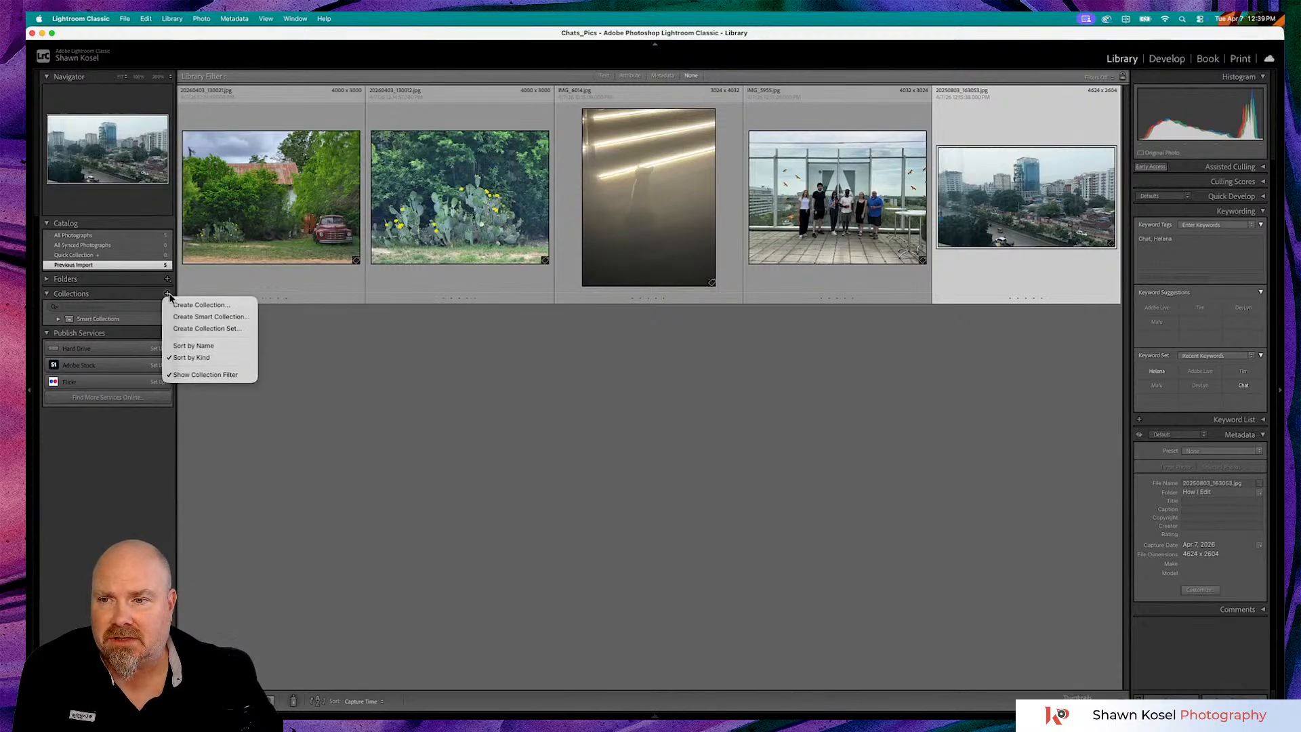
{"action": "left_click", "coordinate": [198, 306]}
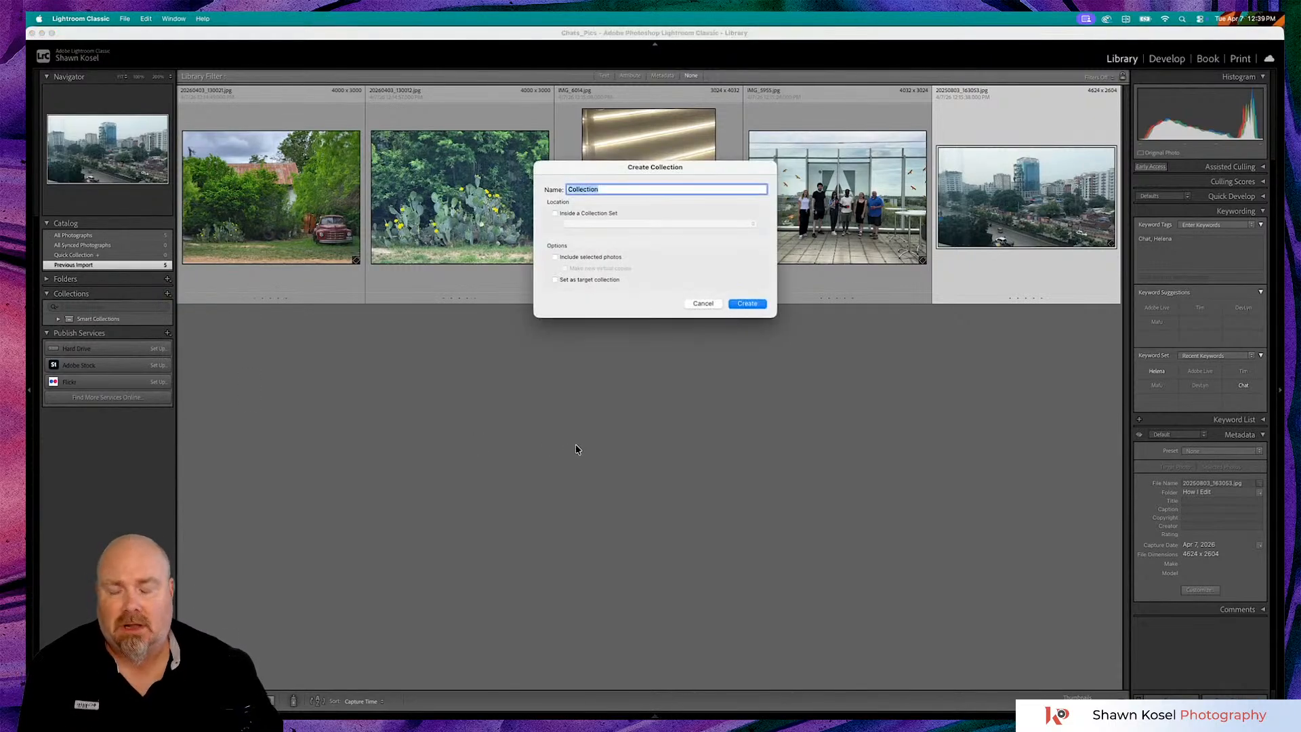
{"action": "type", "text": "DevLyn"}
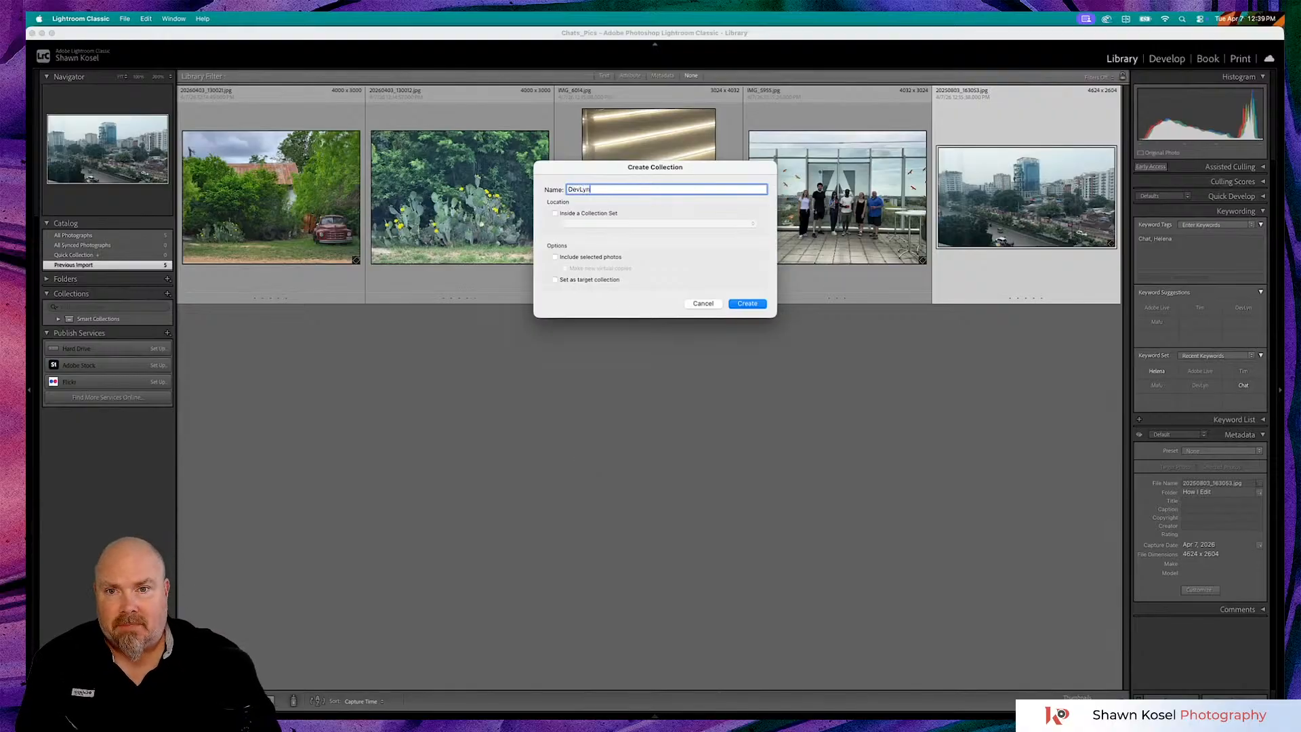
{"action": "left_click", "coordinate": [748, 304]}
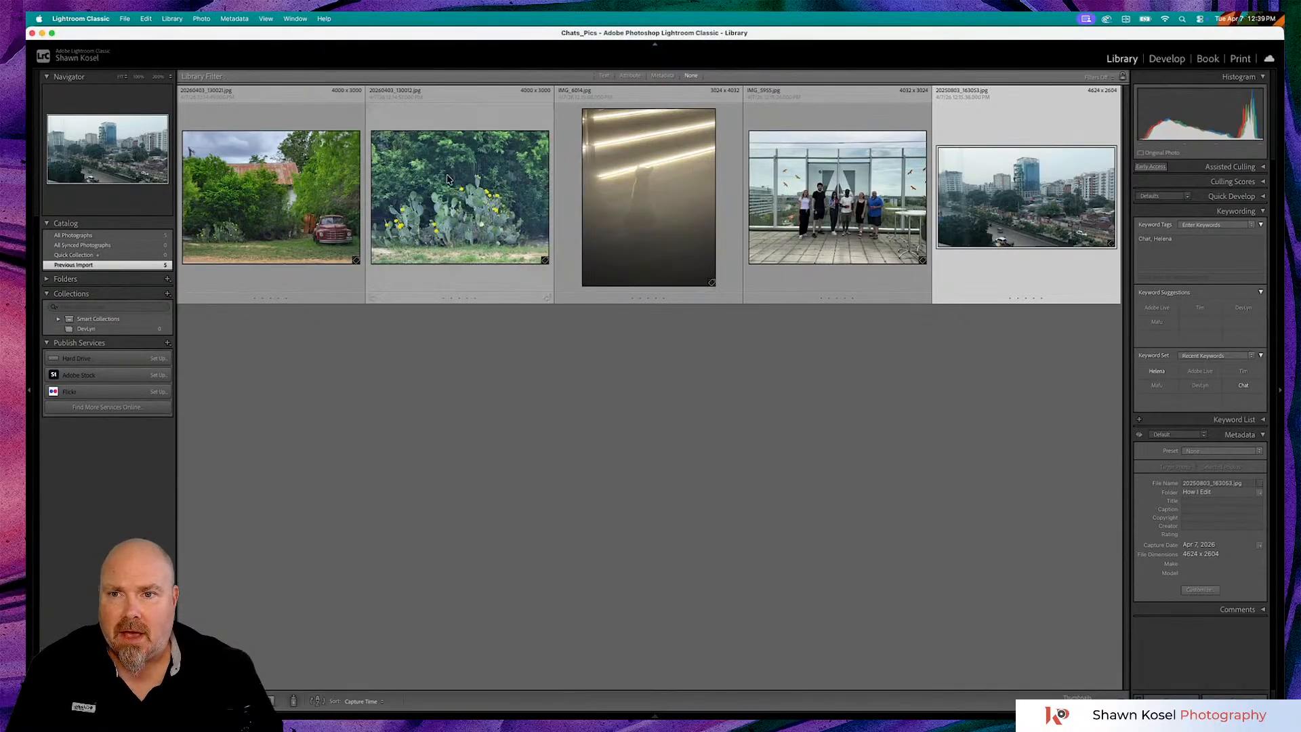
{"action": "left_click", "coordinate": [446, 178]}
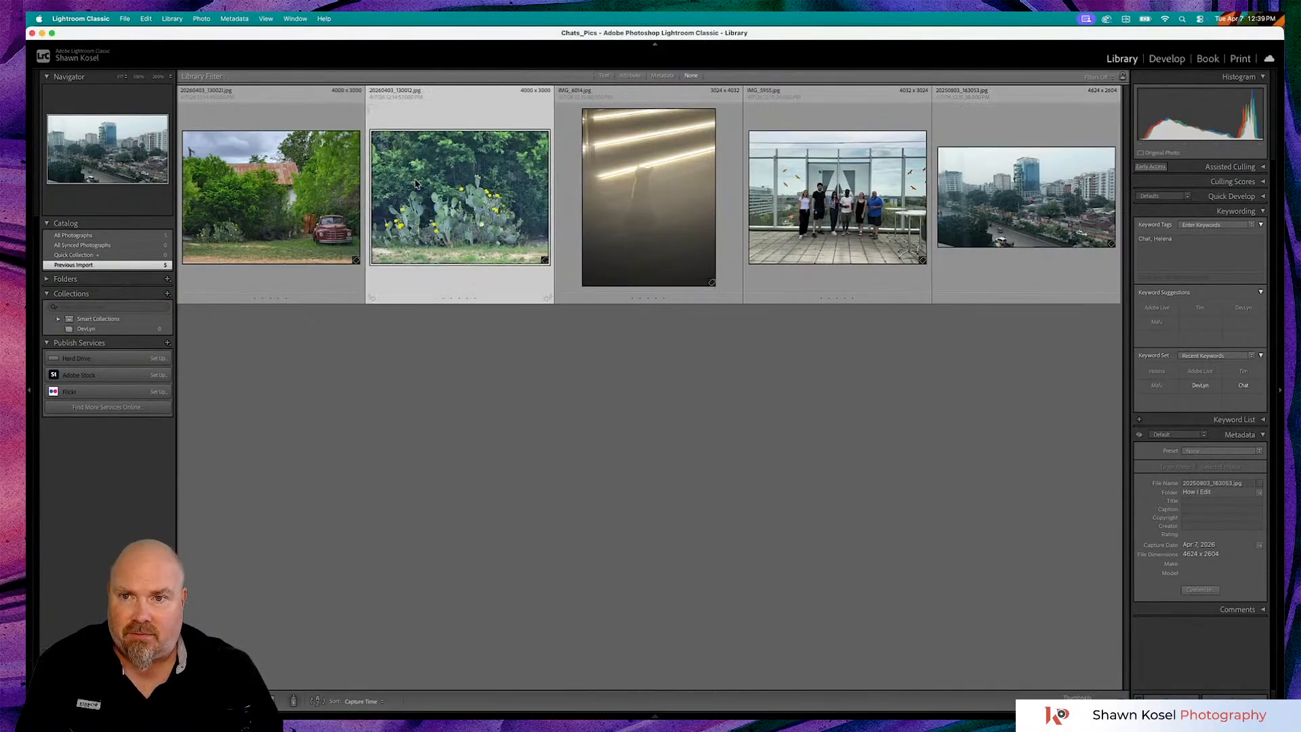
{"action": "left_click", "coordinate": [315, 198], "text": "shift"}
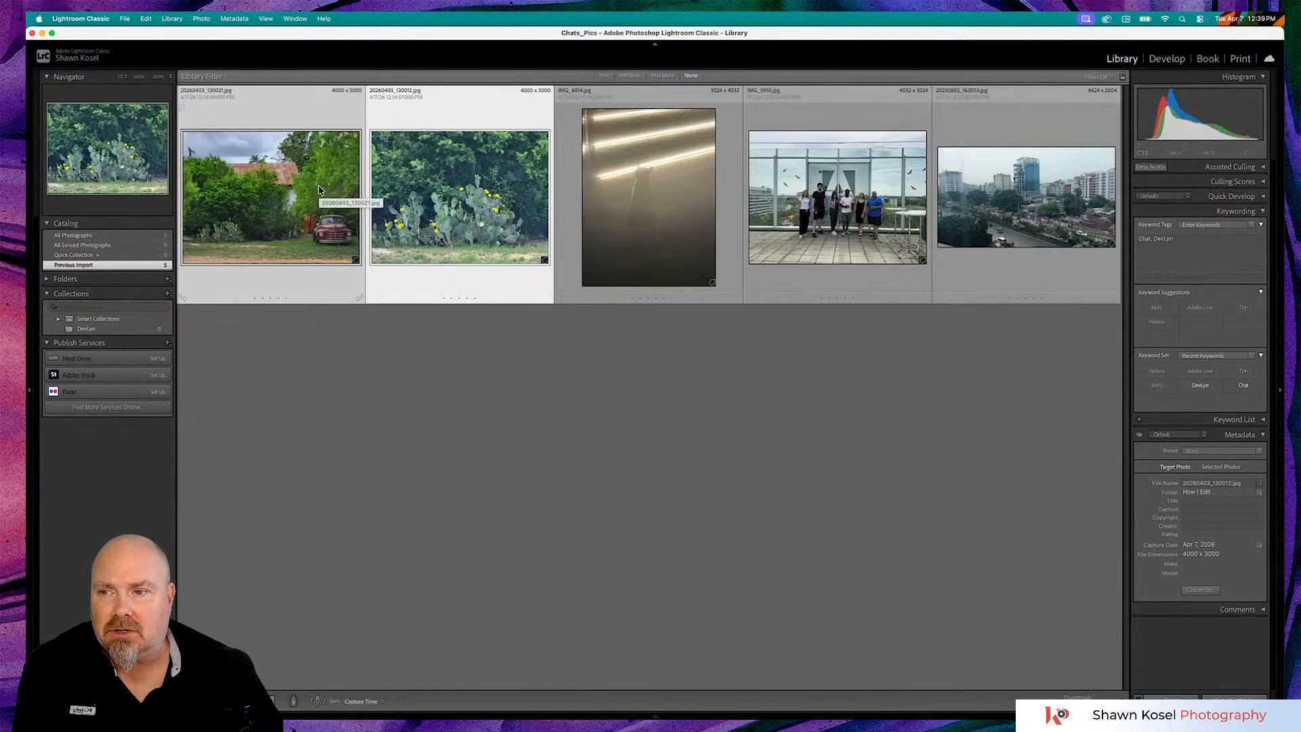
{"action": "left_click_drag", "start_coordinate": [316, 193], "coordinate": [131, 332]}
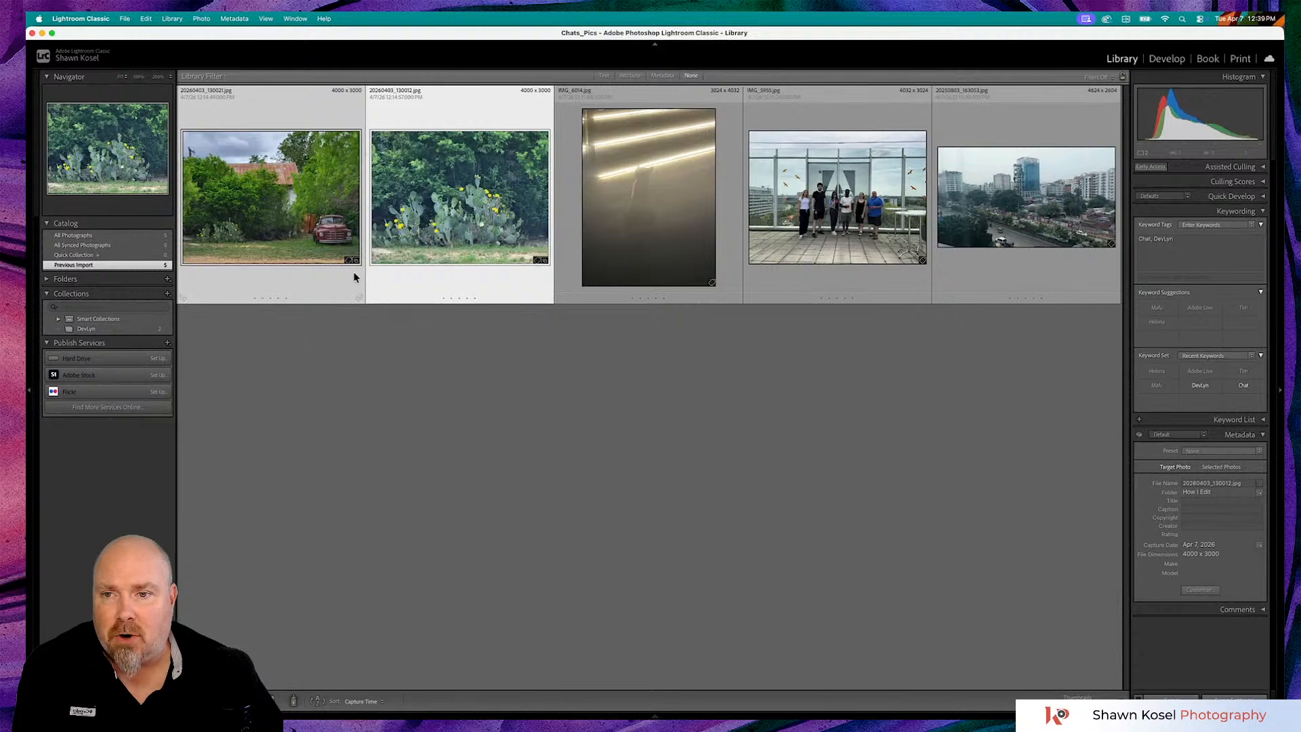
Create a collection named after the light strips photo's contributor and add that photo to it
{"action": "left_click", "coordinate": [168, 293]}
{"action": "left_click", "coordinate": [506, 385]}
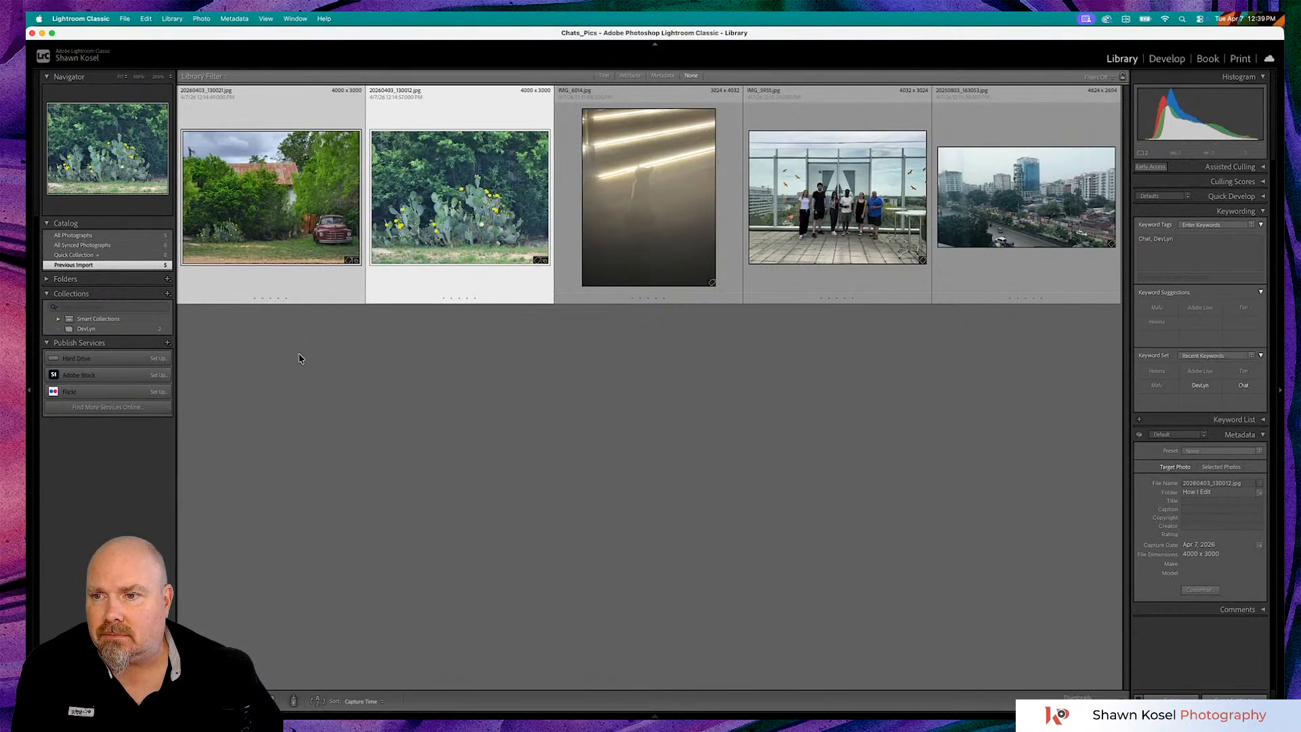
{"action": "left_click", "coordinate": [194, 327]}
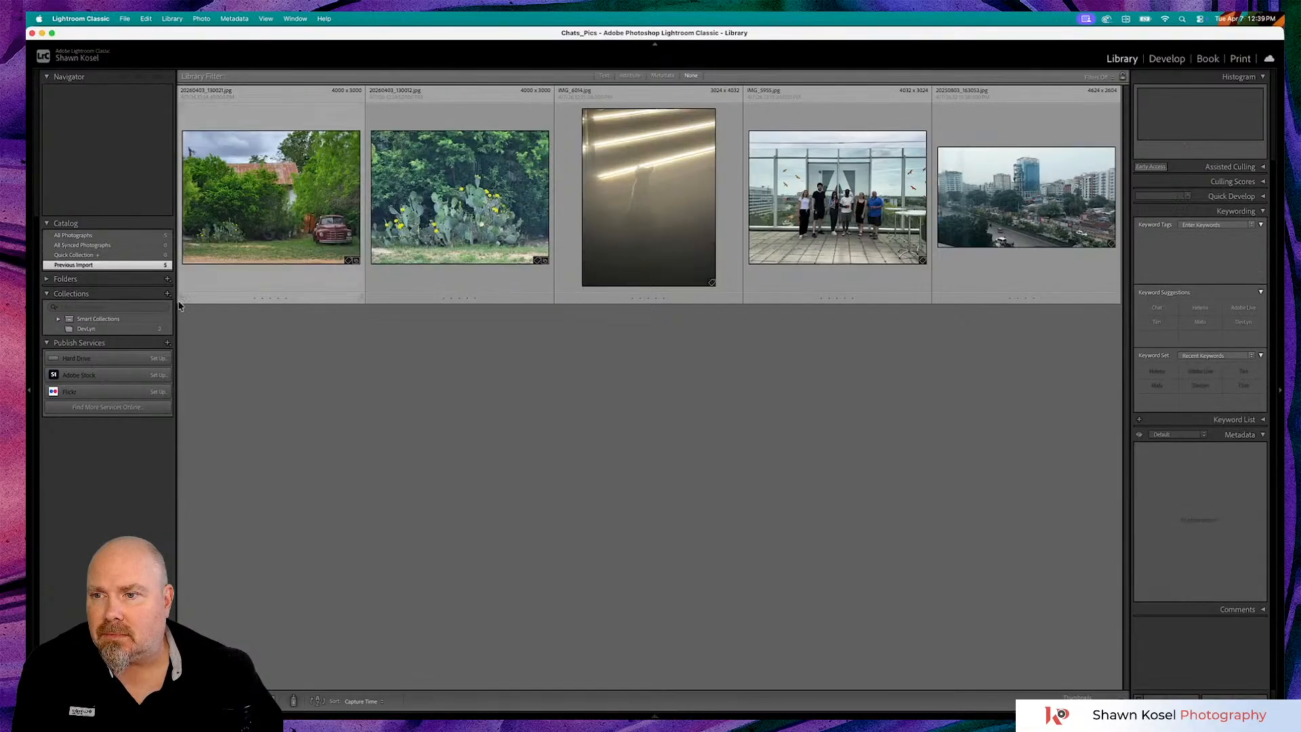
{"action": "left_click", "coordinate": [167, 293]}
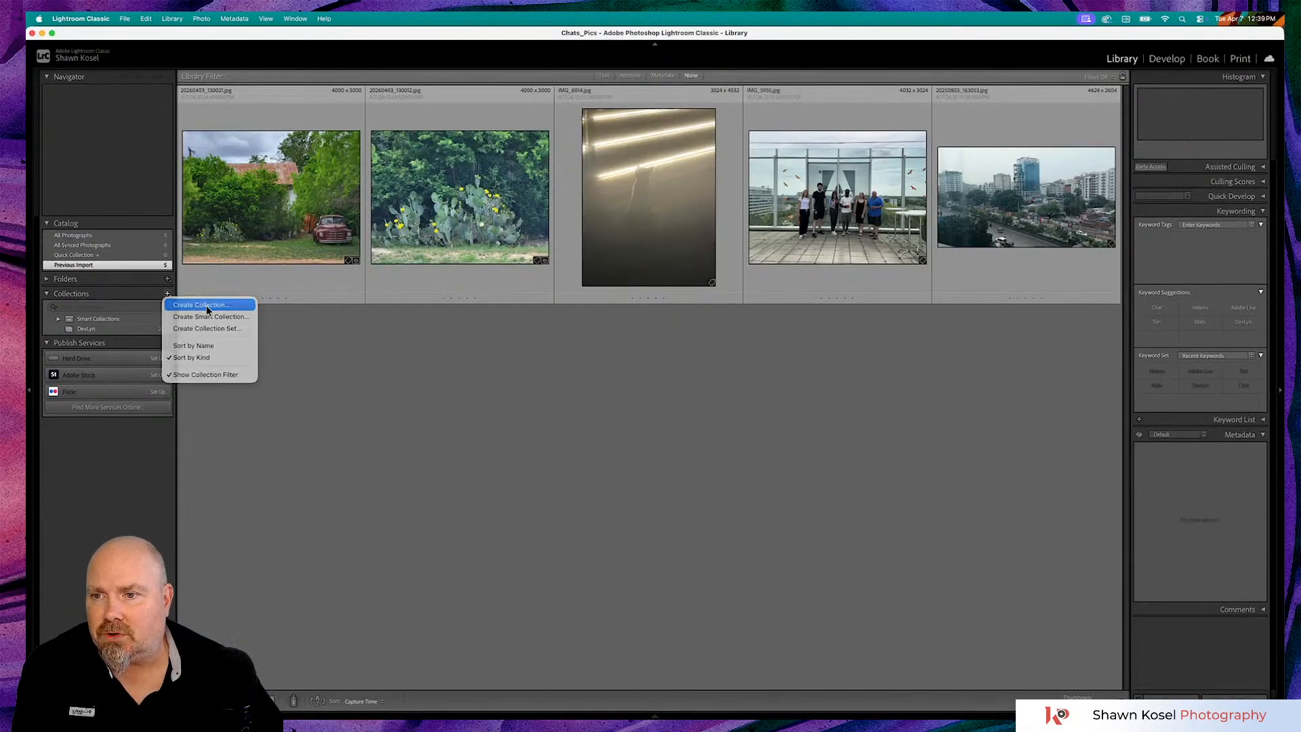
{"action": "left_click", "coordinate": [206, 306]}
{"action": "type", "text": "Mafu"}
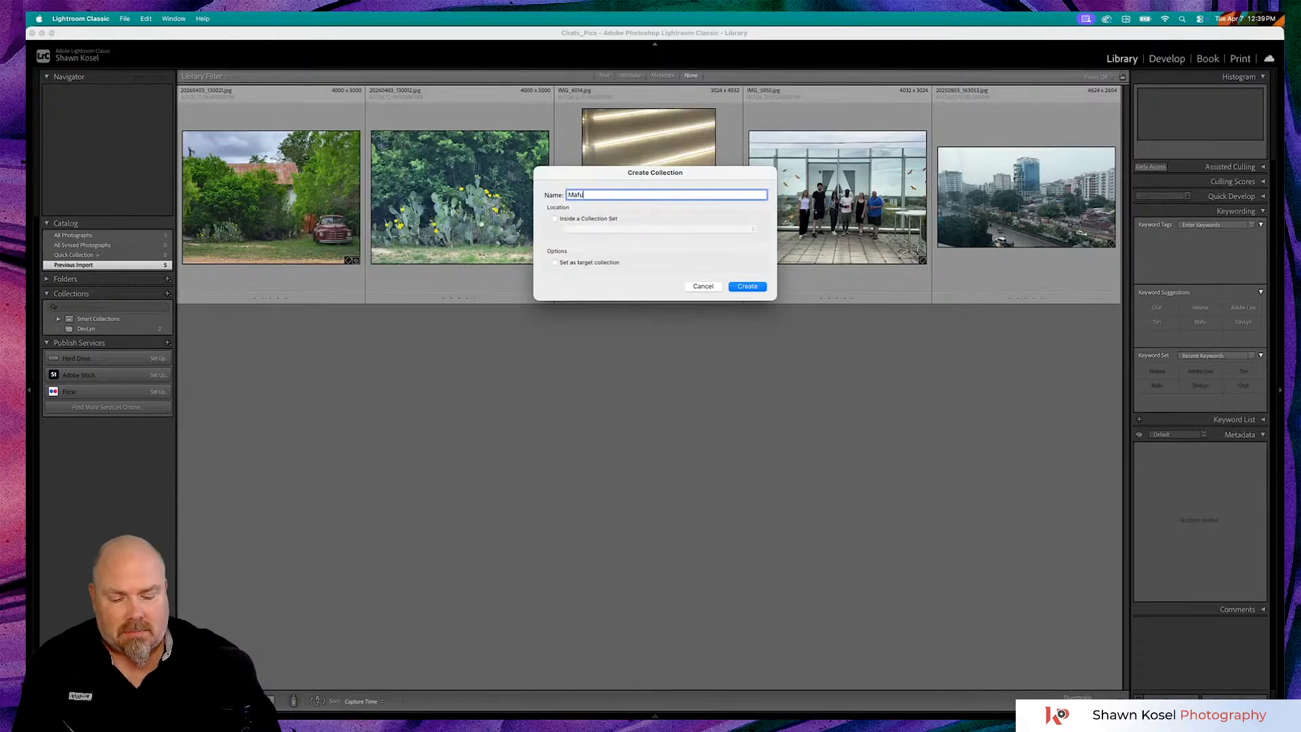
{"action": "key", "text": "Return"}
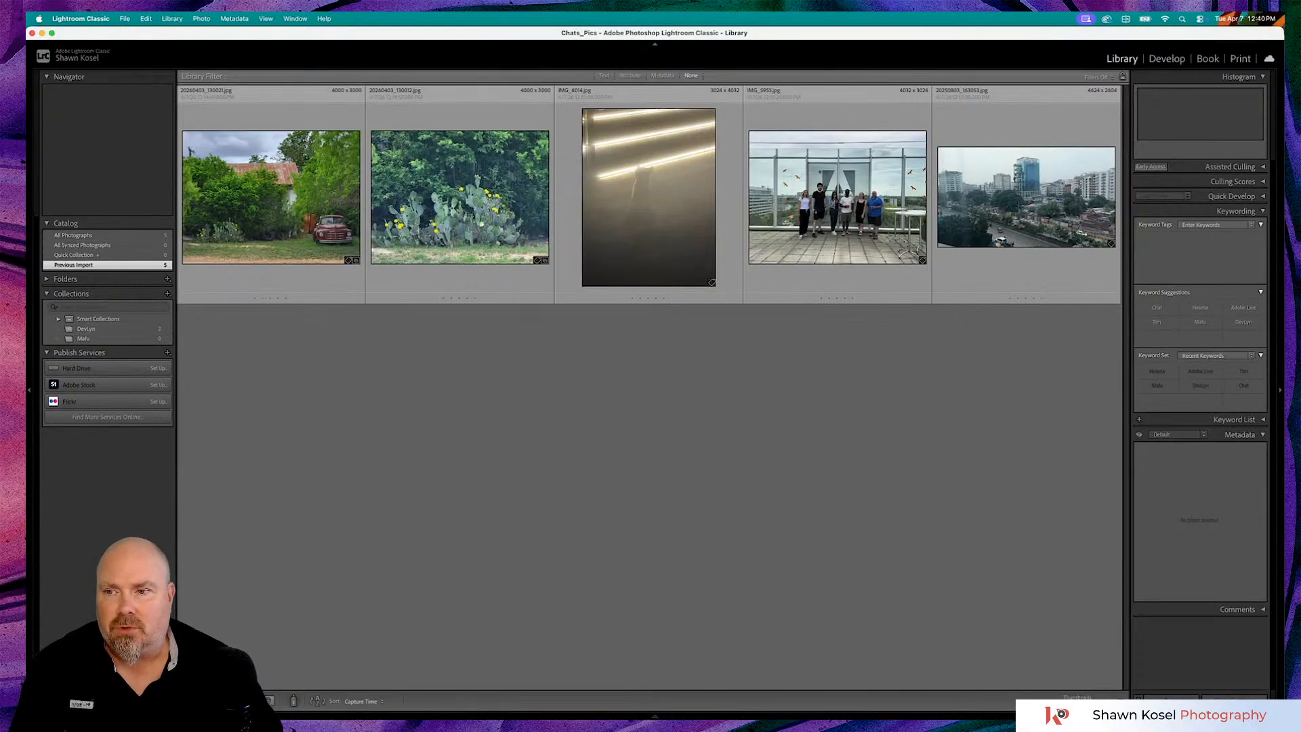
{"action": "left_click", "coordinate": [663, 169]}
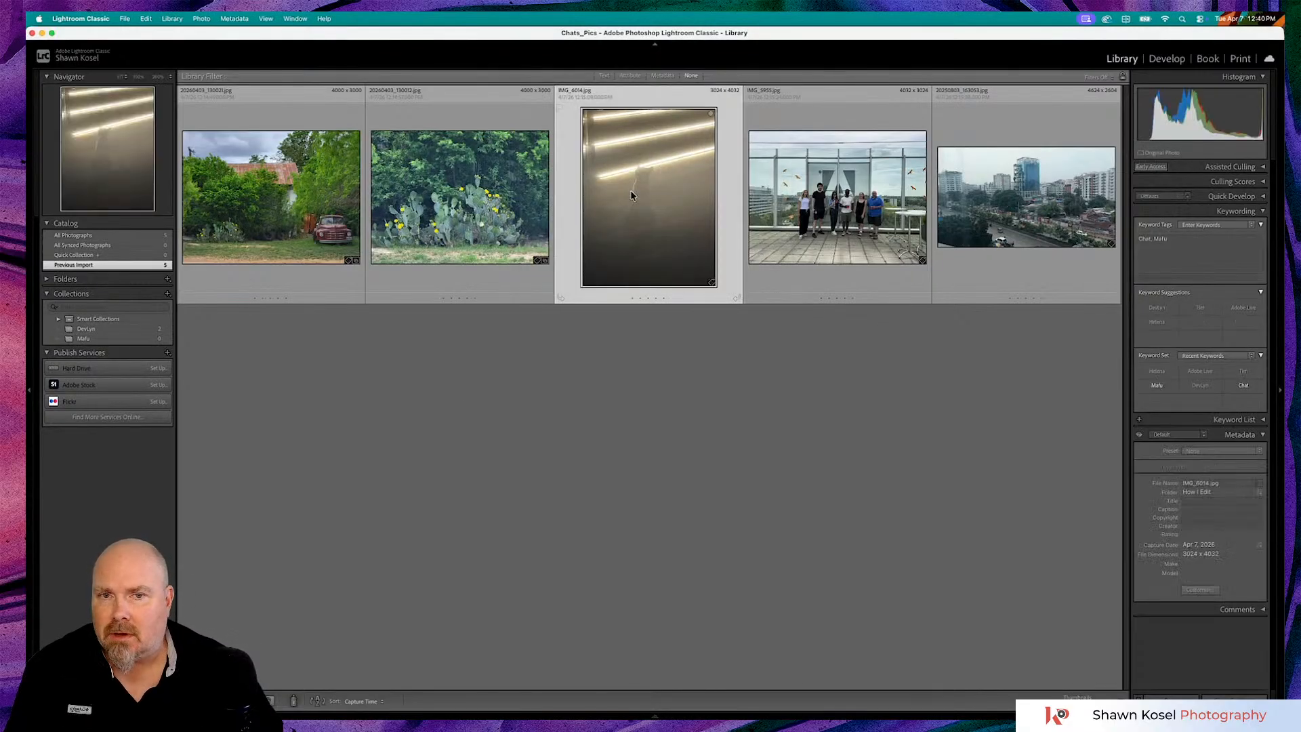
{"action": "left_click_drag", "start_coordinate": [637, 200], "coordinate": [145, 340]}
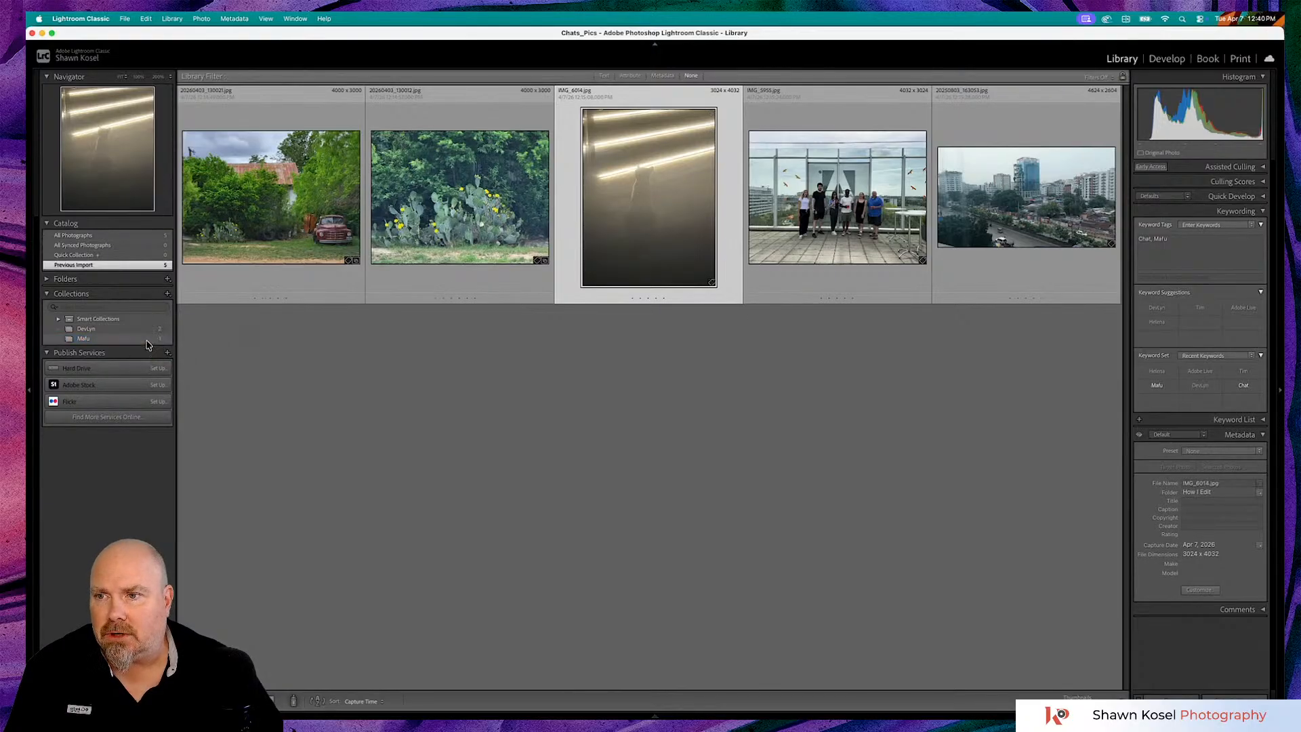
Create a collection named after the terrace group photo's contributor and add that photo to it
{"action": "left_click", "coordinate": [825, 207]}
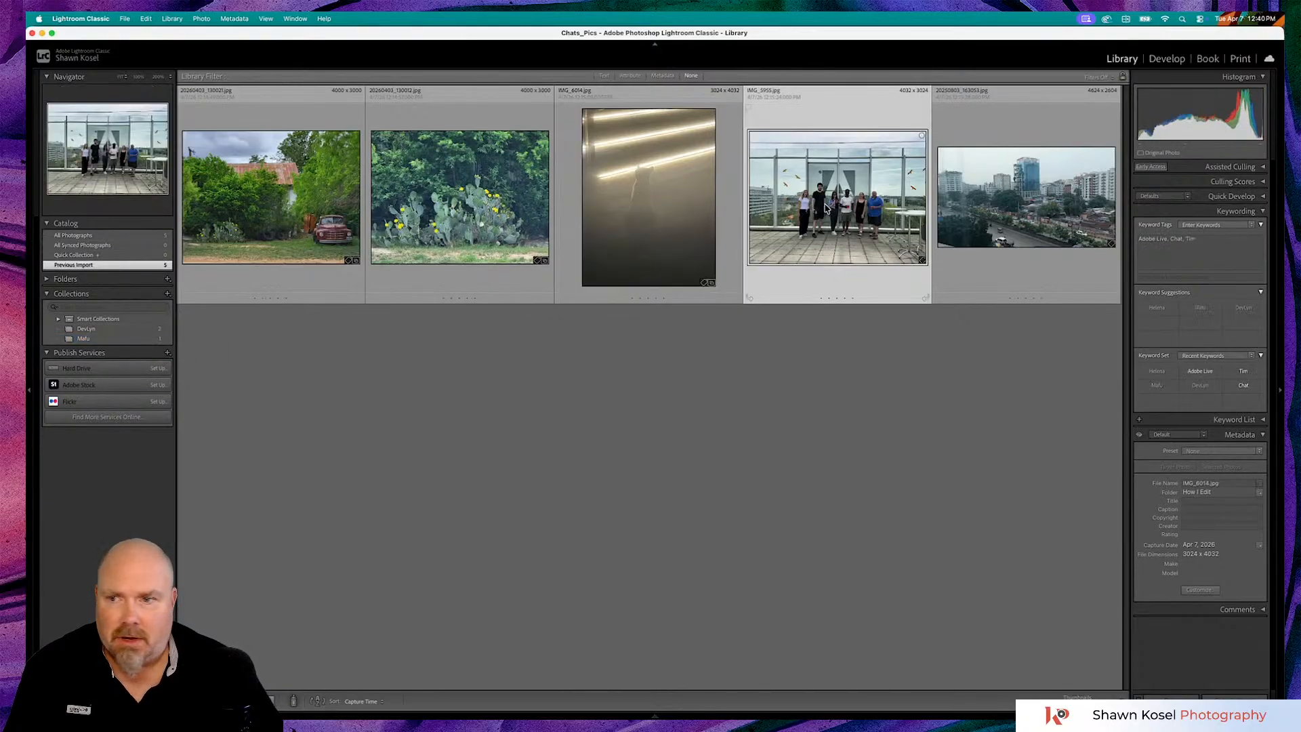
{"action": "left_click", "coordinate": [167, 294]}
{"action": "left_click", "coordinate": [174, 304]}
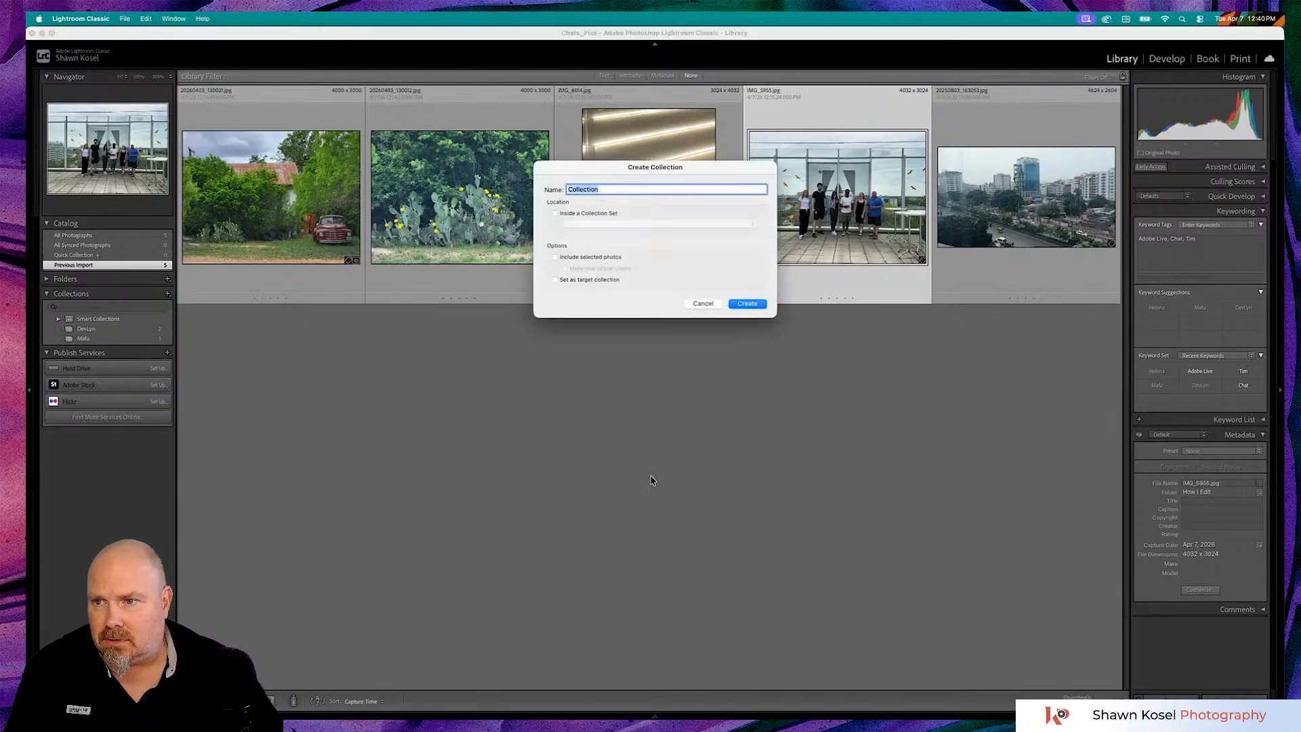
{"action": "type", "text": "Timsei"}
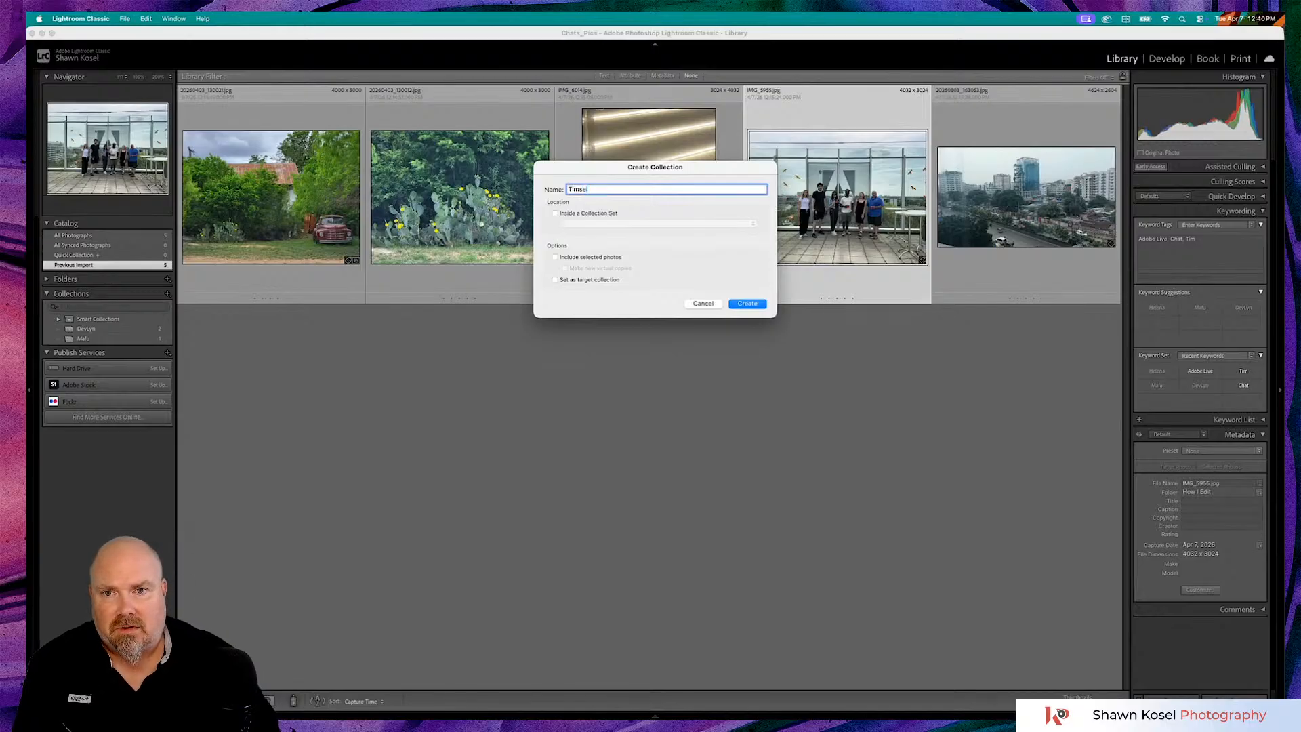
{"action": "key", "text": "Return"}
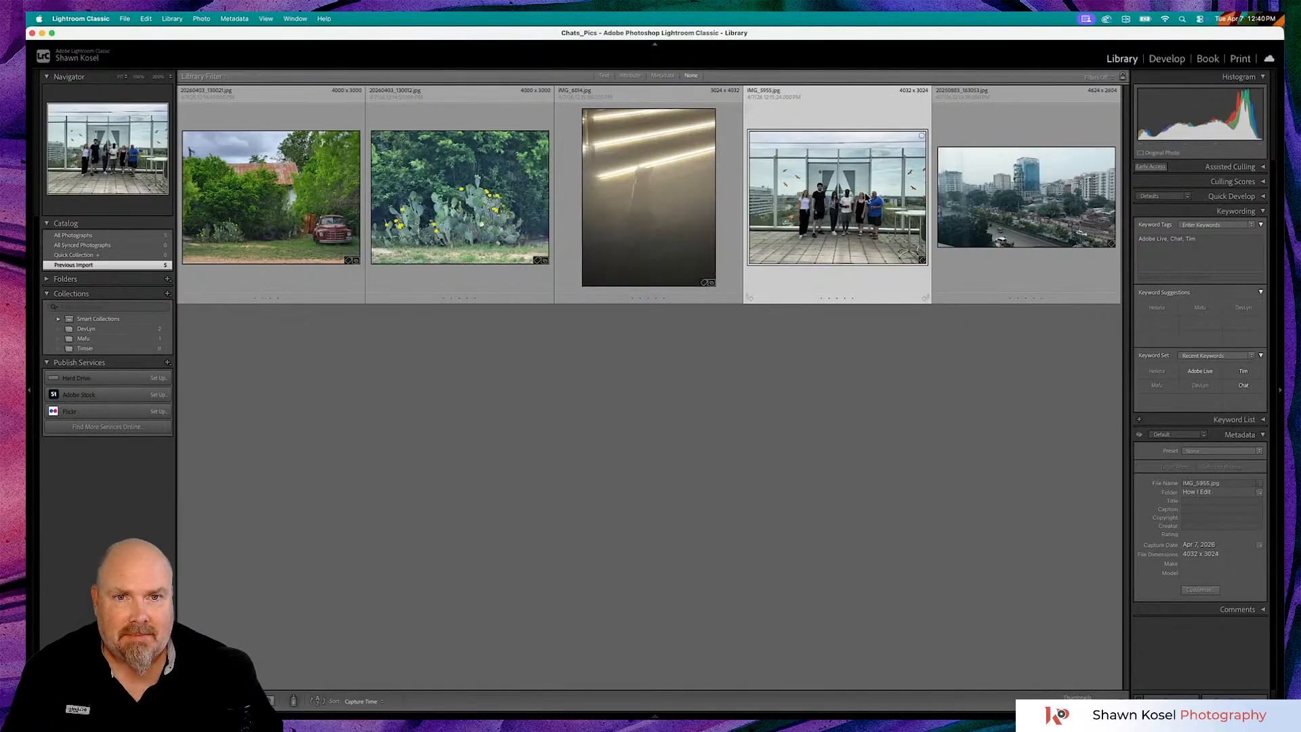
{"action": "left_click_drag", "start_coordinate": [867, 197], "coordinate": [85, 349]}
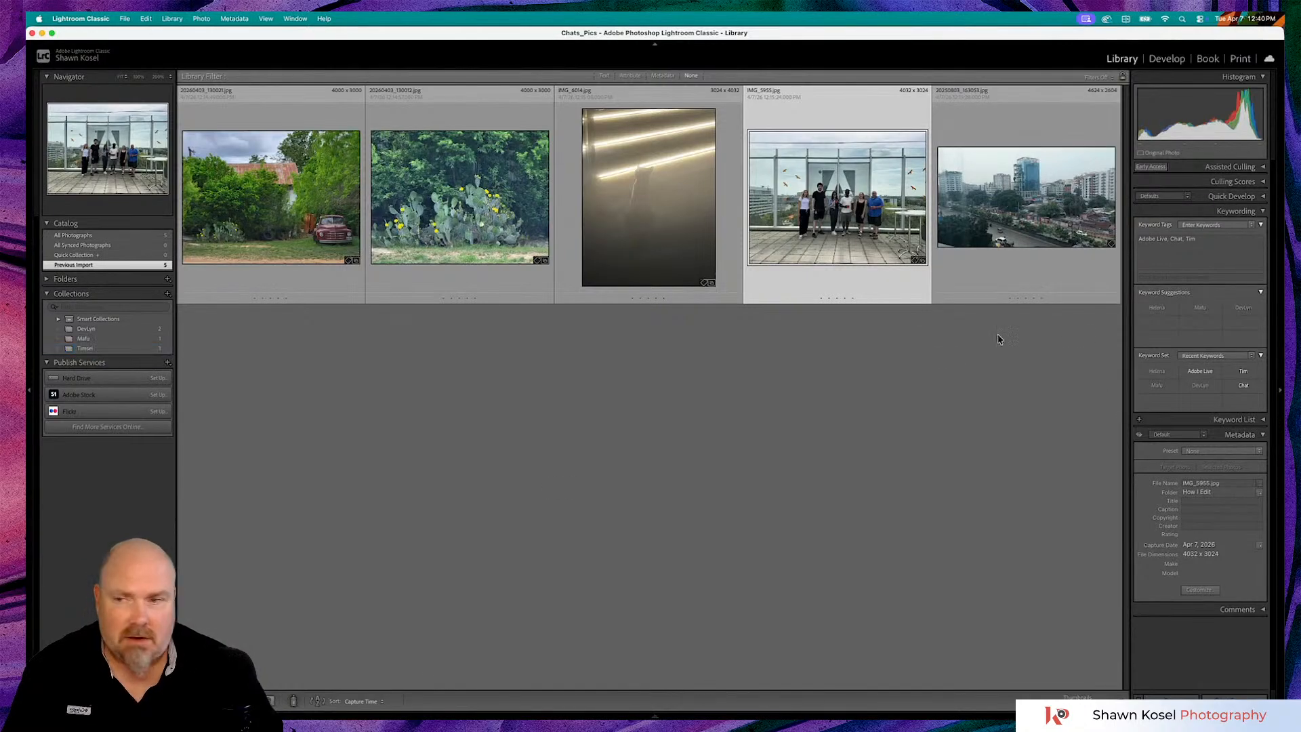
Create a collection named after the city skyline photo's contributor and add that photo to it
{"action": "left_click", "coordinate": [167, 293]}
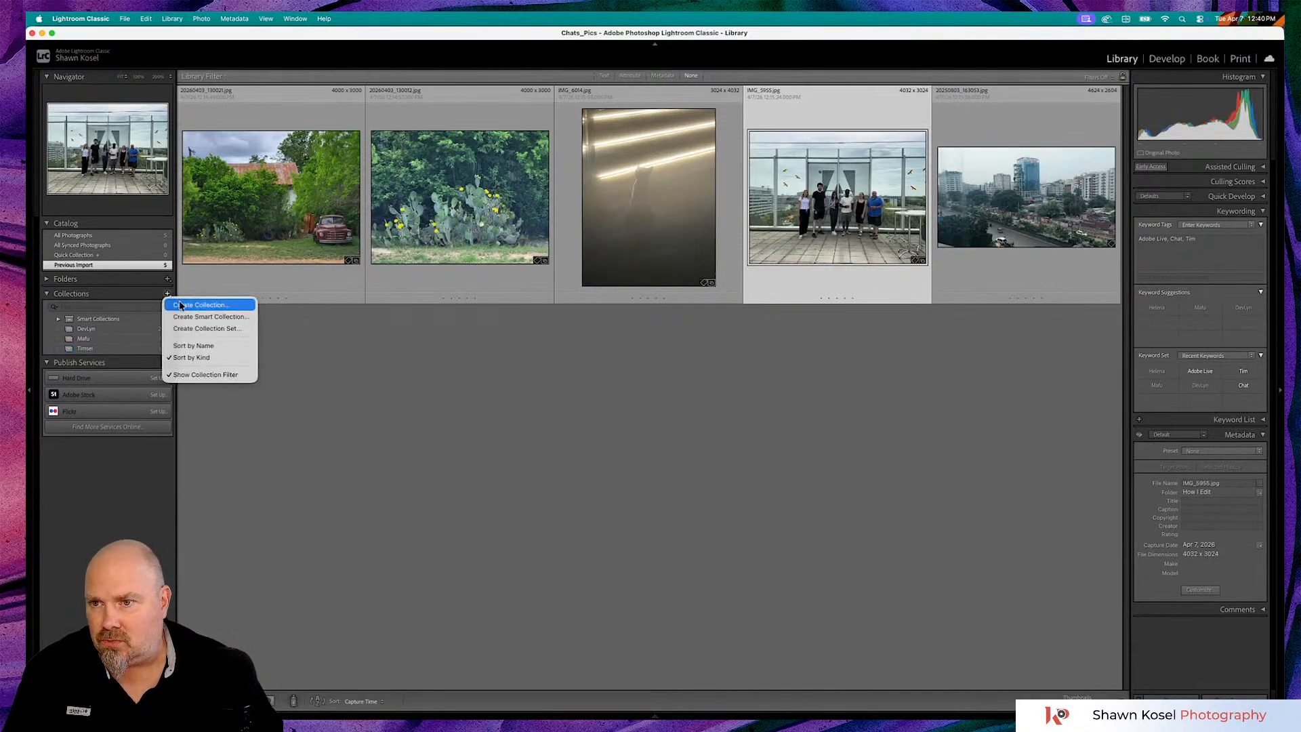
{"action": "left_click", "coordinate": [203, 302]}
{"action": "type", "text": "H"}
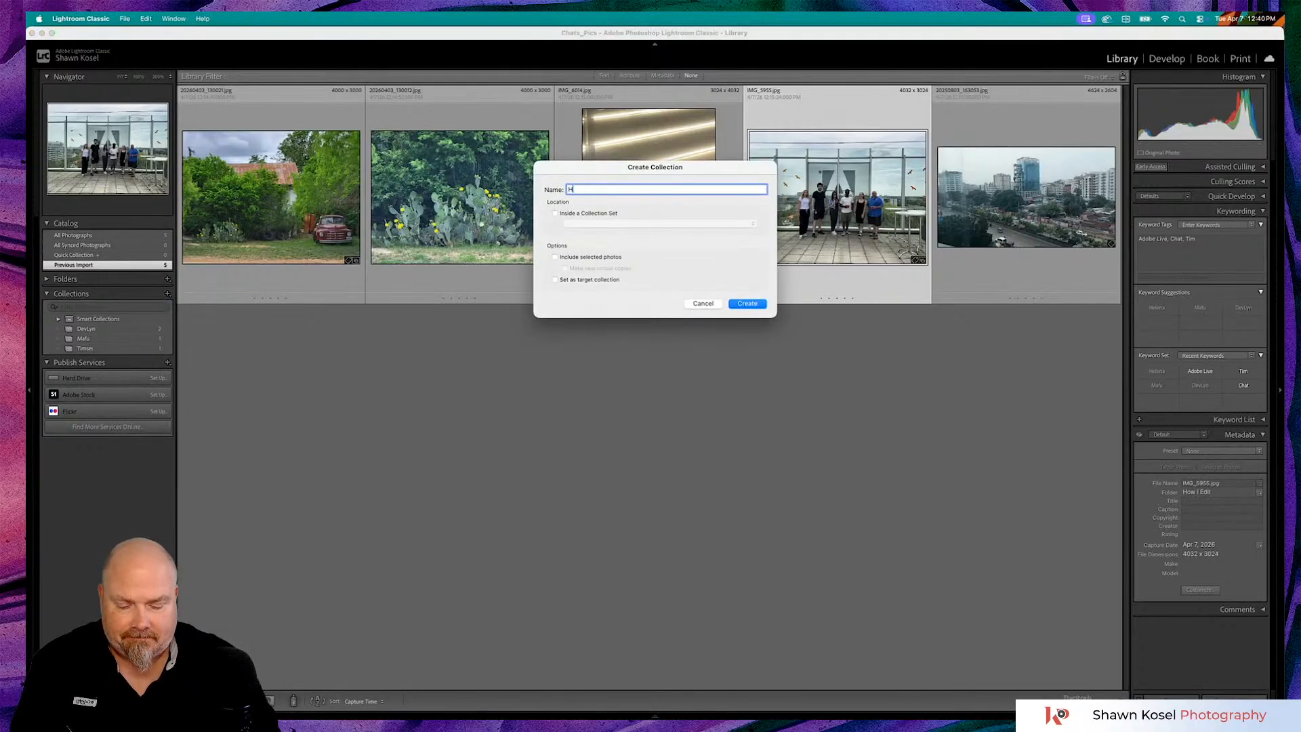
{"action": "type", "text": "elena"}
{"action": "key", "text": "Return"}
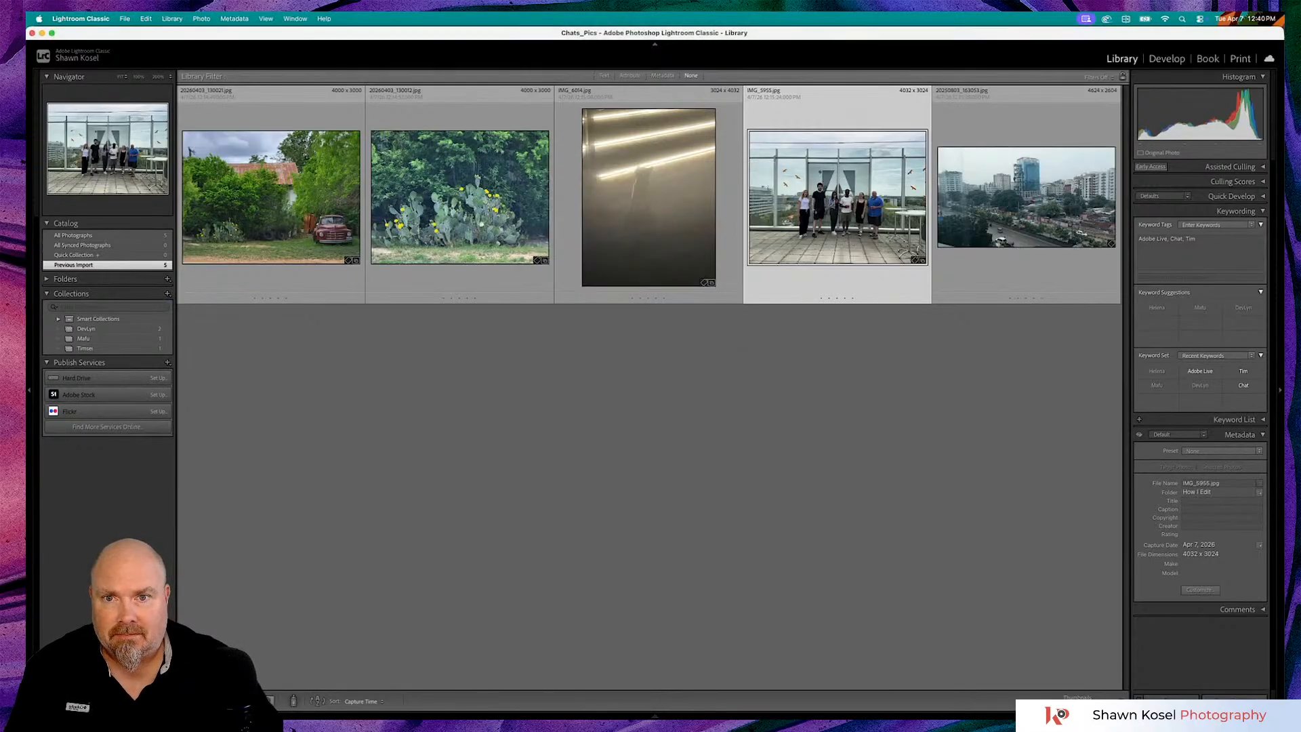
{"action": "left_click_drag", "start_coordinate": [1035, 225], "coordinate": [130, 344]}
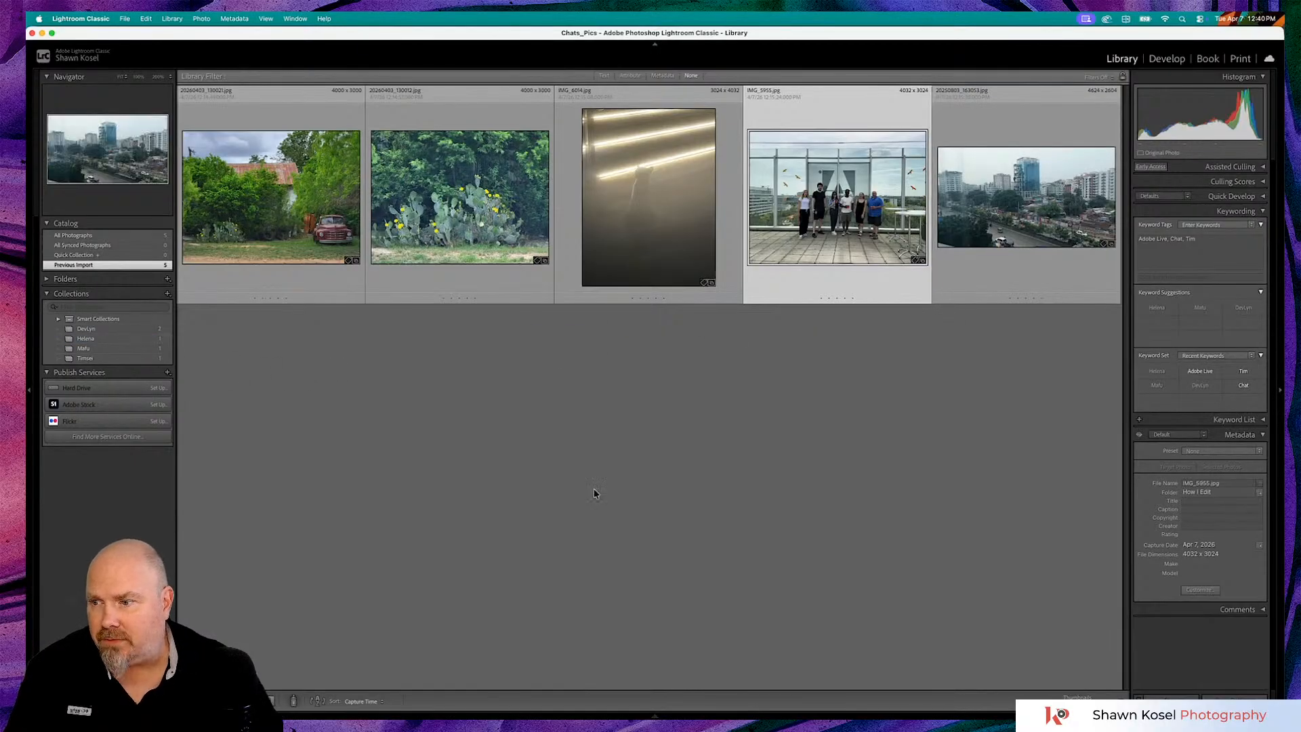
Open the city skyline photo in an enlarged view and add the keyword Dhaka City to it
{"action": "left_click", "coordinate": [617, 499]}
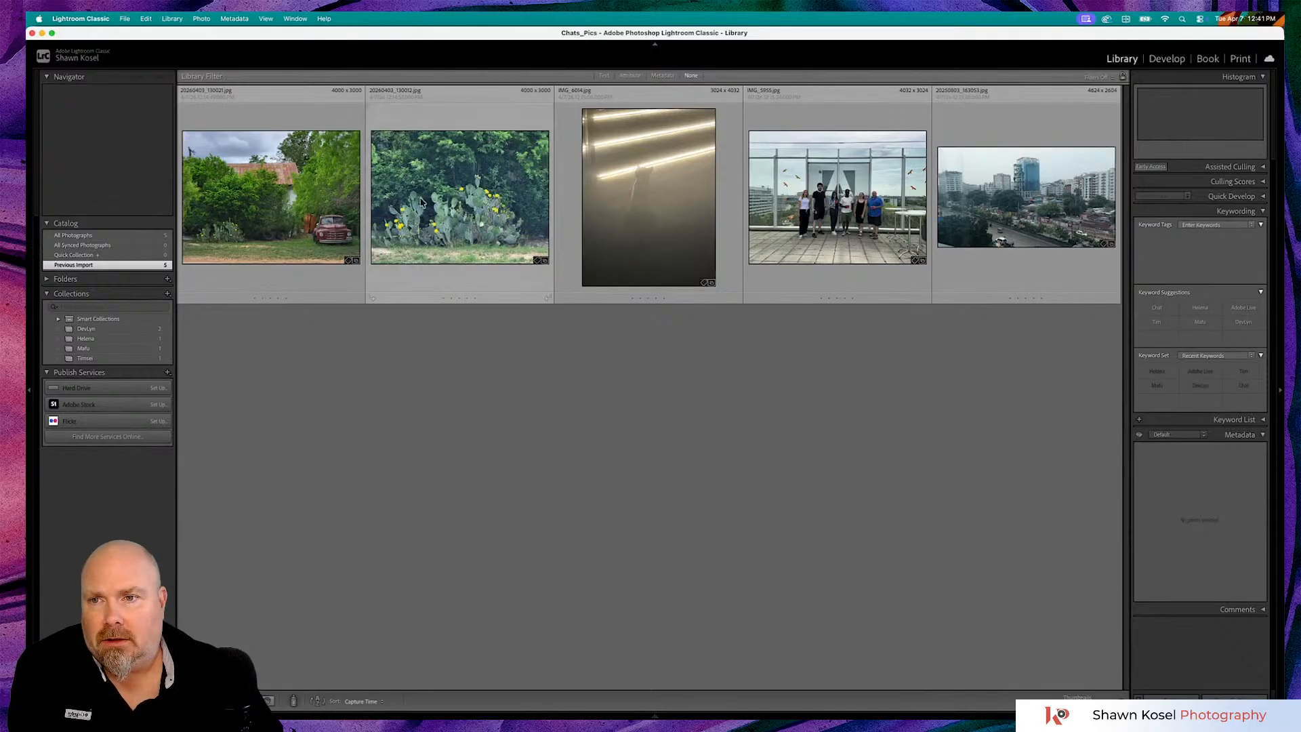
{"action": "double_click", "coordinate": [969, 185]}
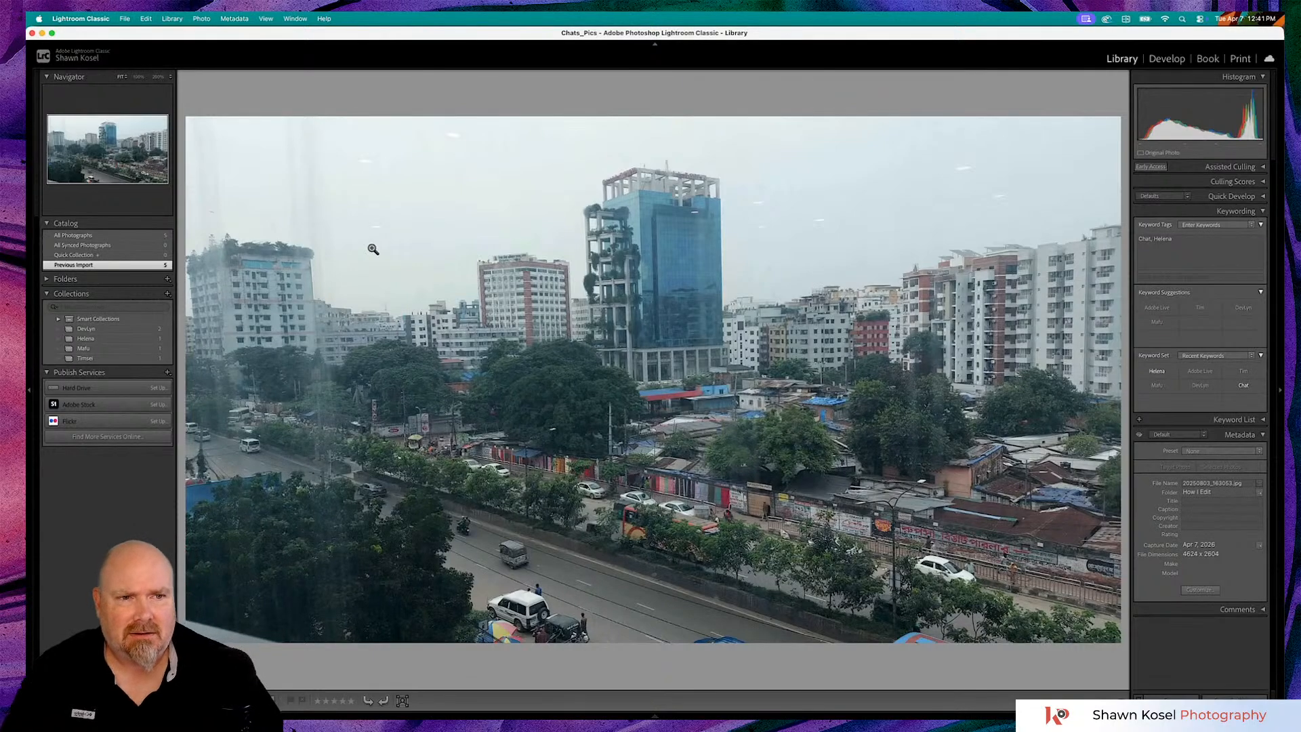
{"action": "left_click", "coordinate": [1223, 260]}
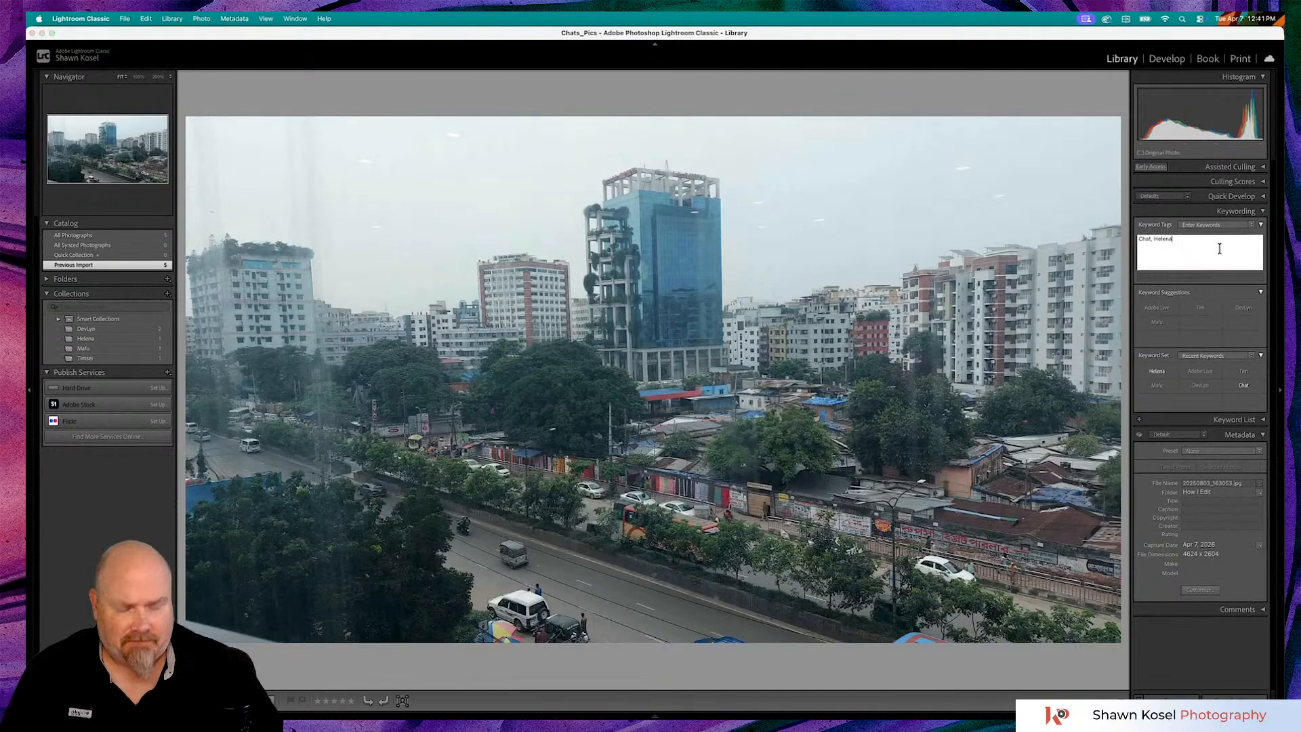
{"action": "type", "text": "De"}
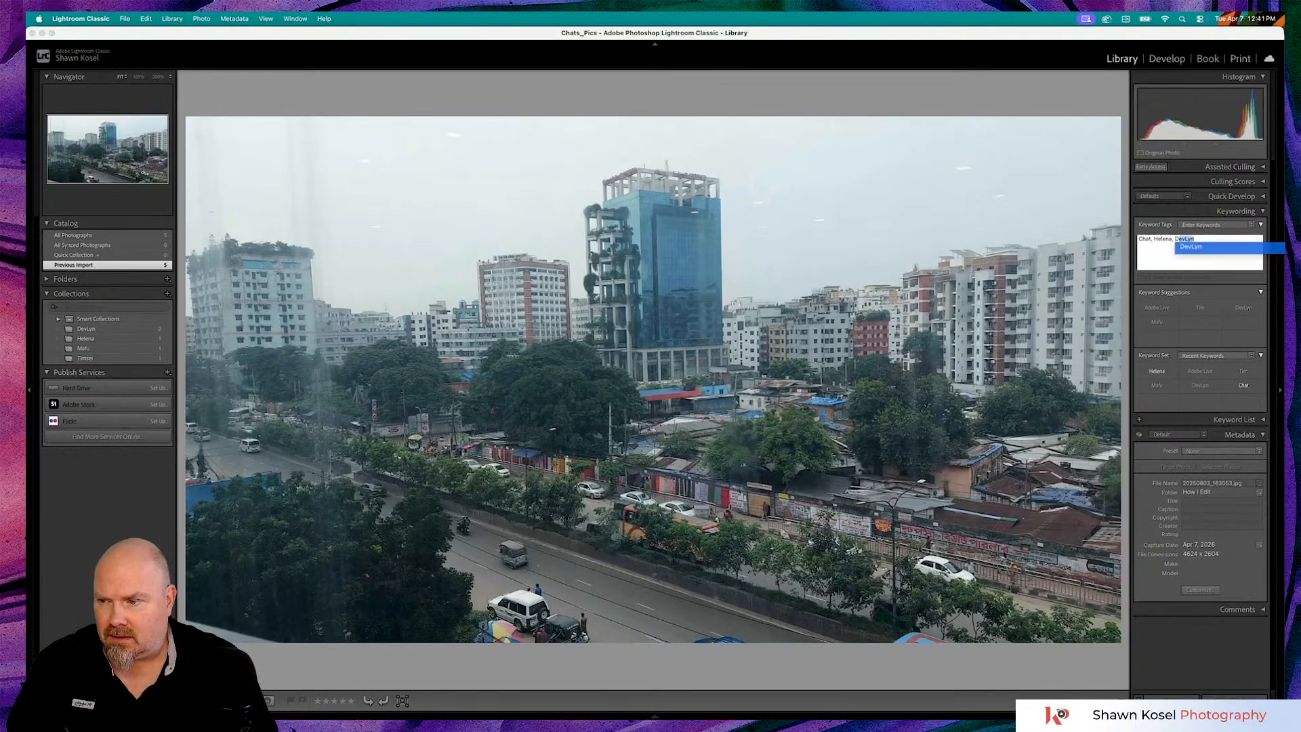
{"action": "type", "text": "haka"}
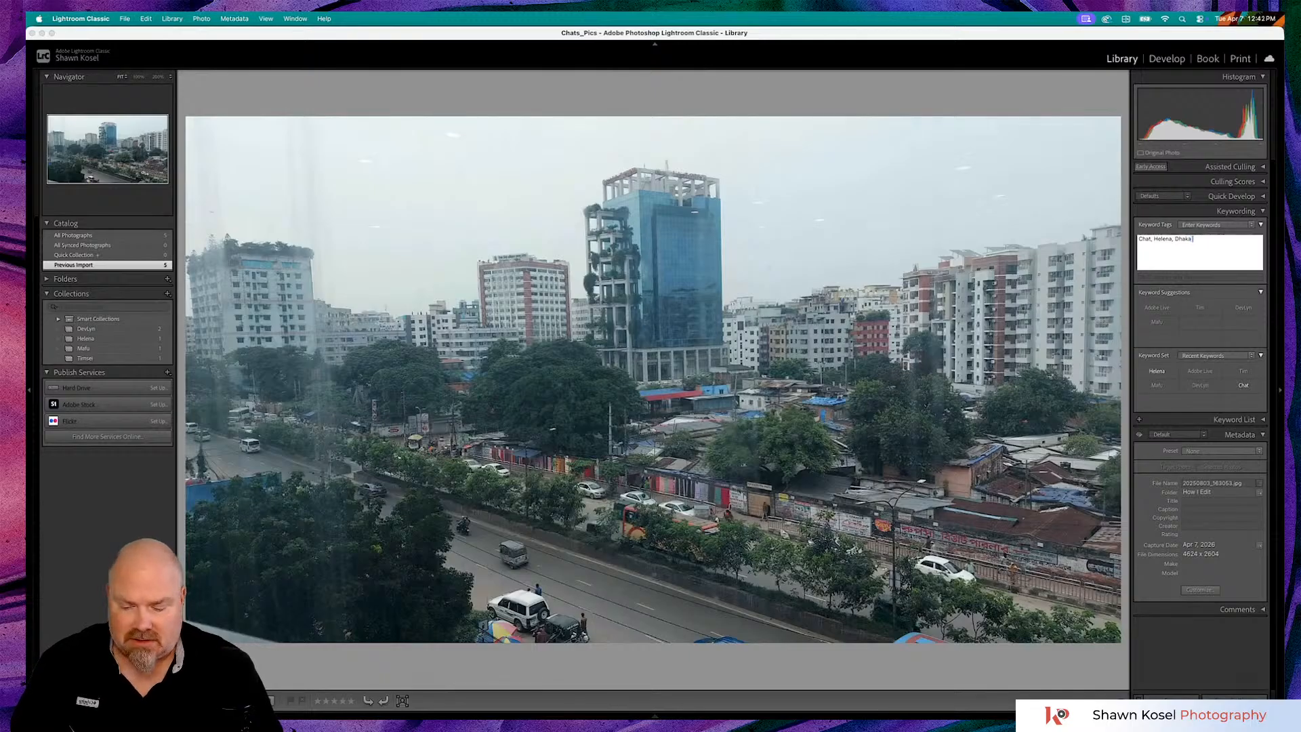
{"action": "type", "text": "City"}
{"action": "key", "text": "Return"}
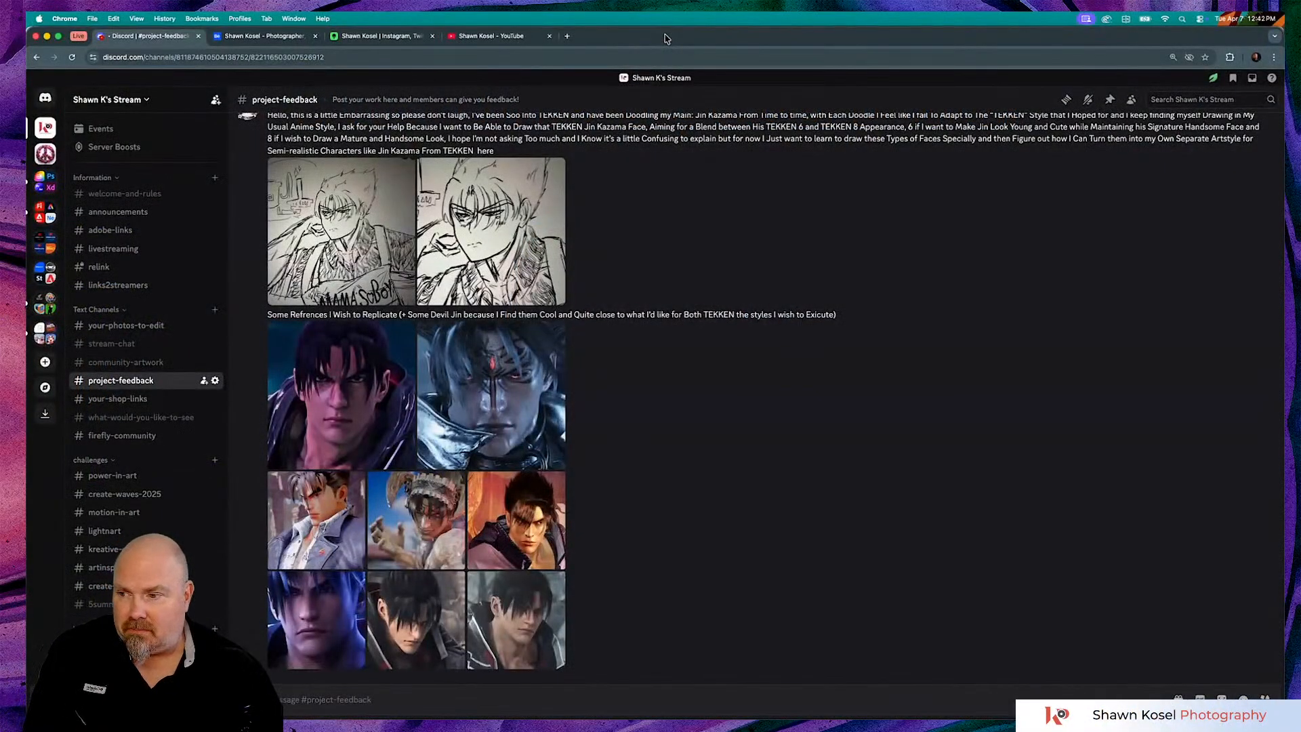
Switch back to Lightroom Classic, take the skyline photo into Develop and apply Reflections distraction removal to it
{"action": "key", "text": "super+Tab"}
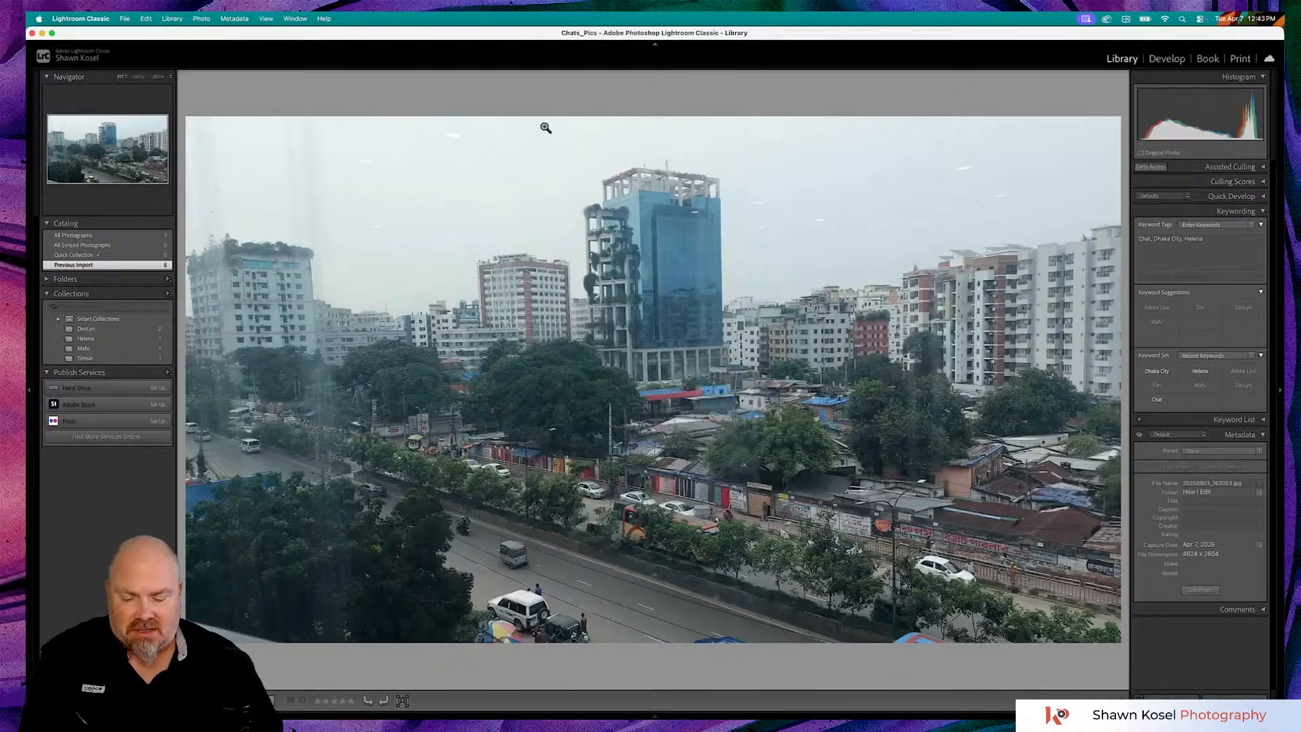
{"action": "key", "text": "d"}
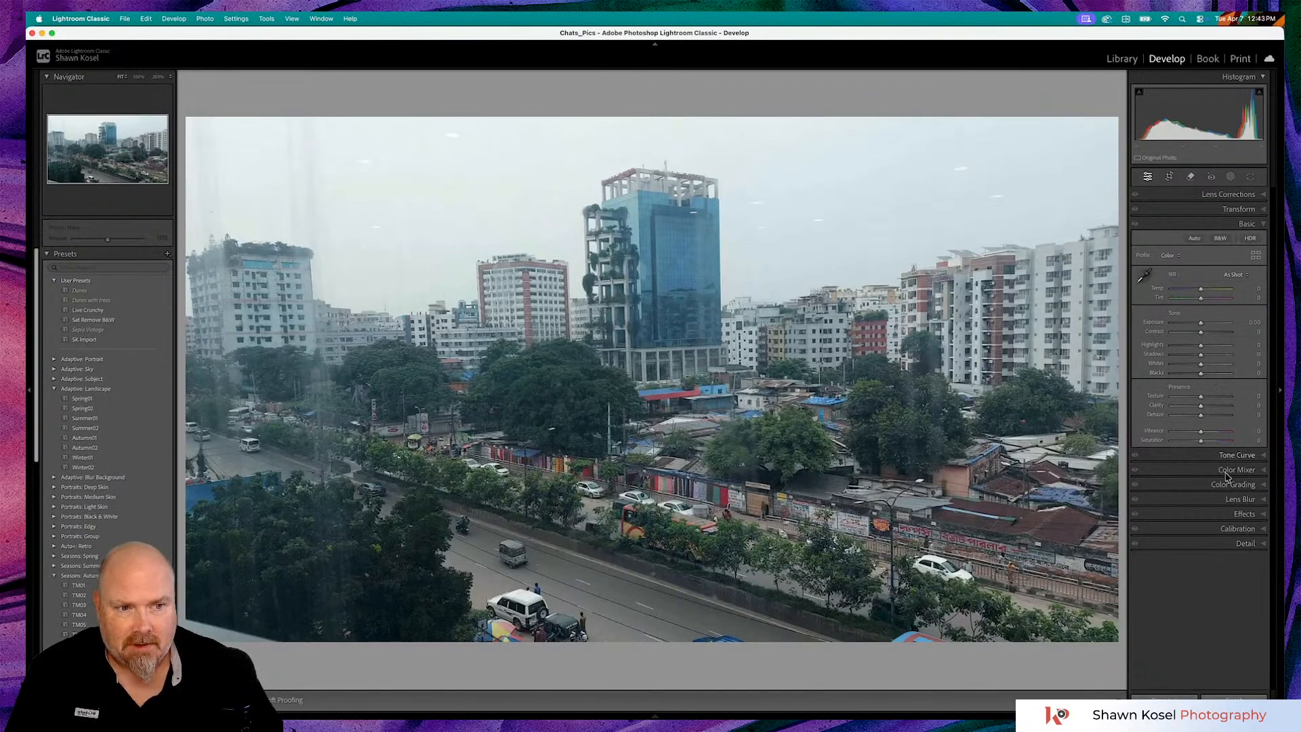
{"action": "left_click", "coordinate": [1243, 544]}
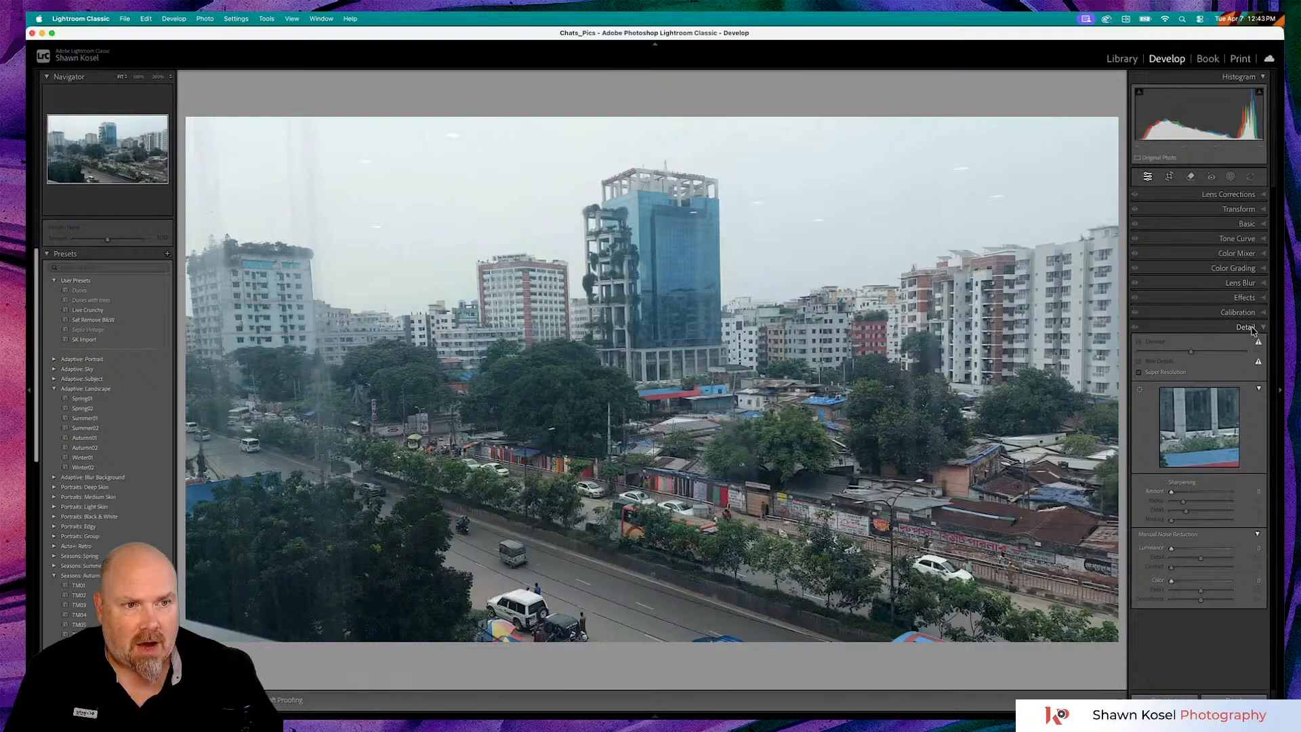
{"action": "left_click", "coordinate": [1191, 176]}
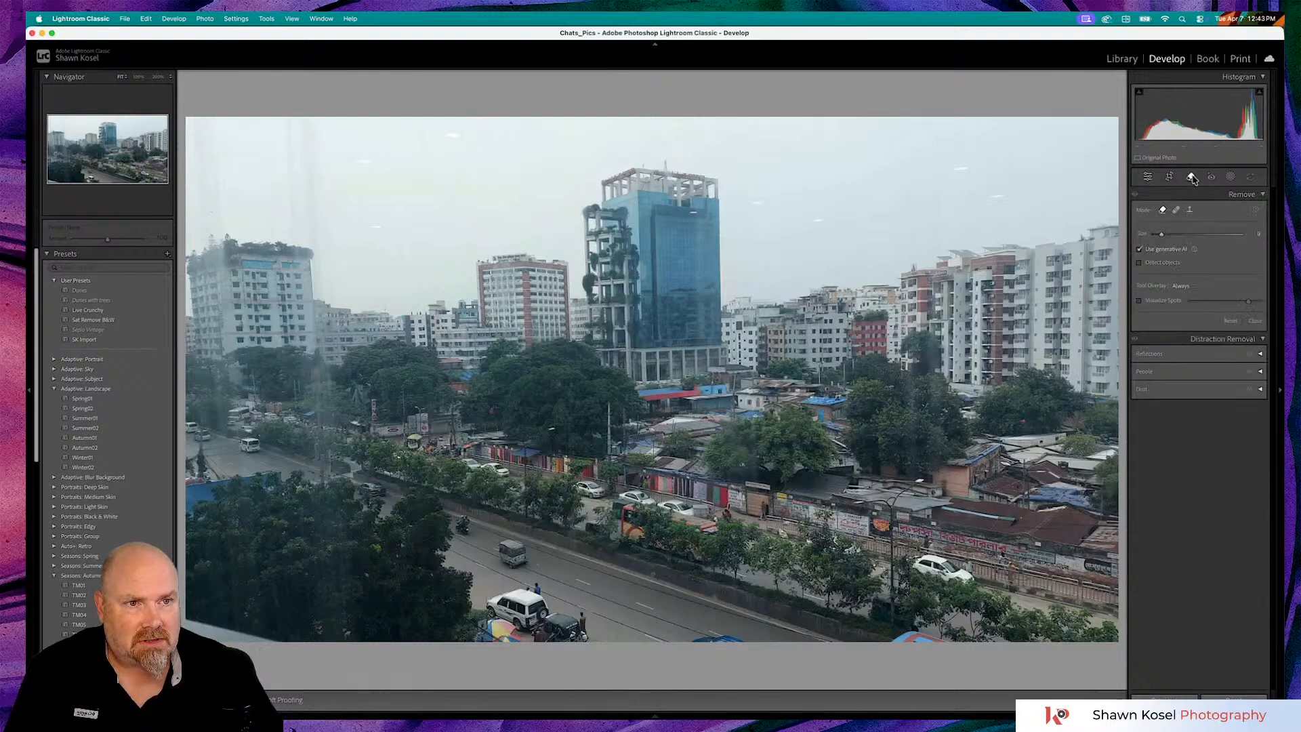
{"action": "left_click", "coordinate": [1260, 354]}
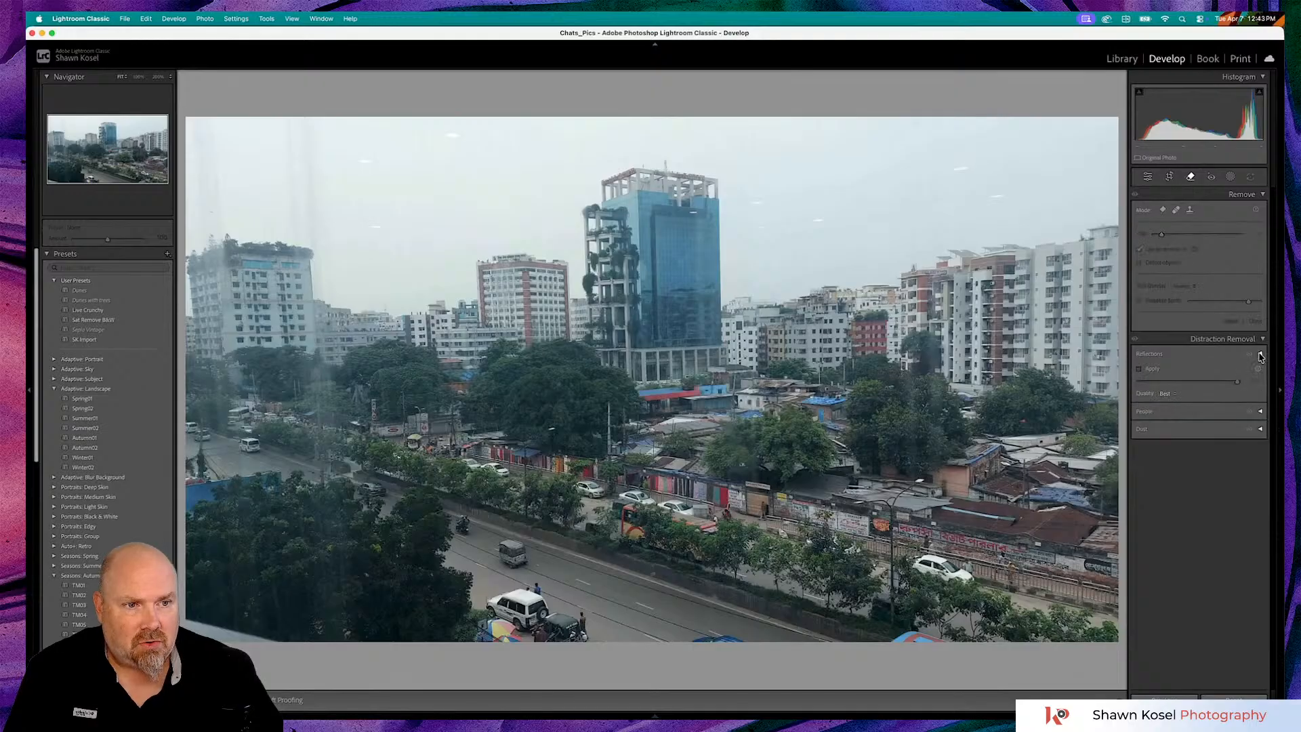
{"action": "left_click", "coordinate": [1138, 370]}
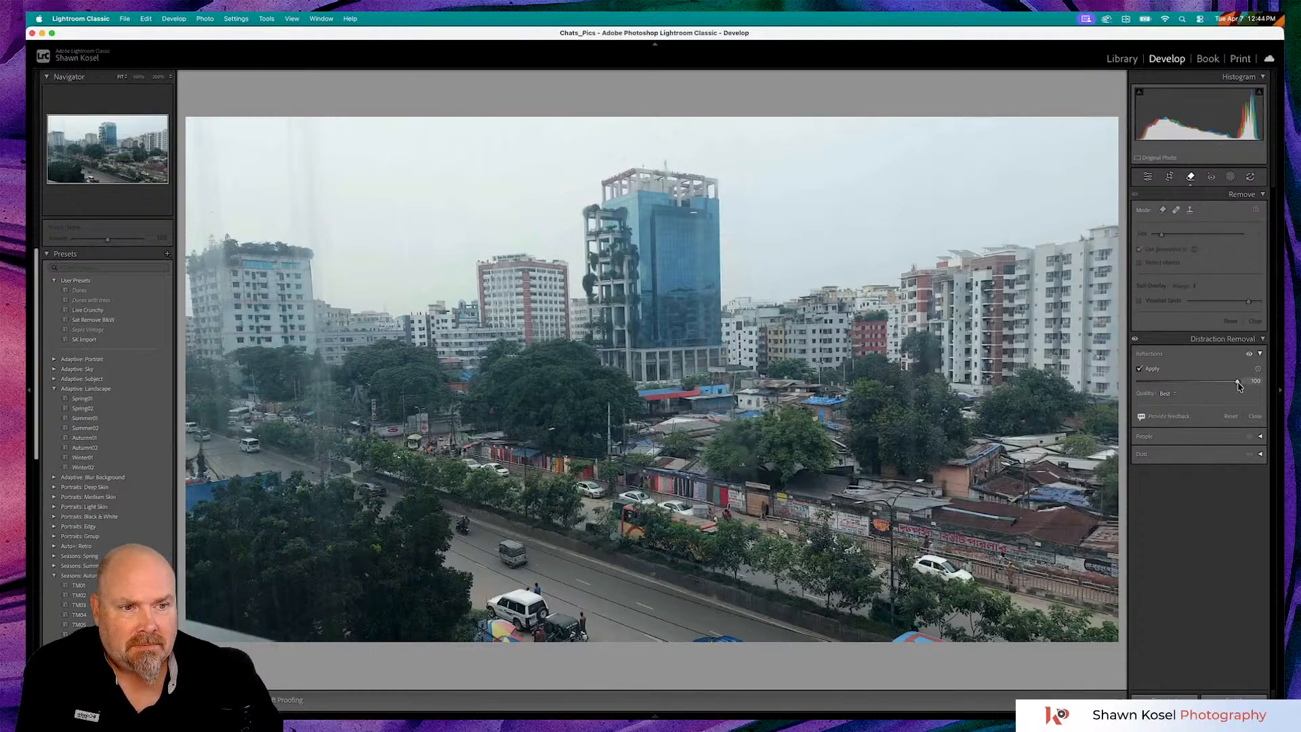
Preview the isolated reflections at -100, return the Reflections amount to 100 and inspect the hazy building up close
{"action": "left_click_drag", "start_coordinate": [1239, 386], "coordinate": [1112, 390]}
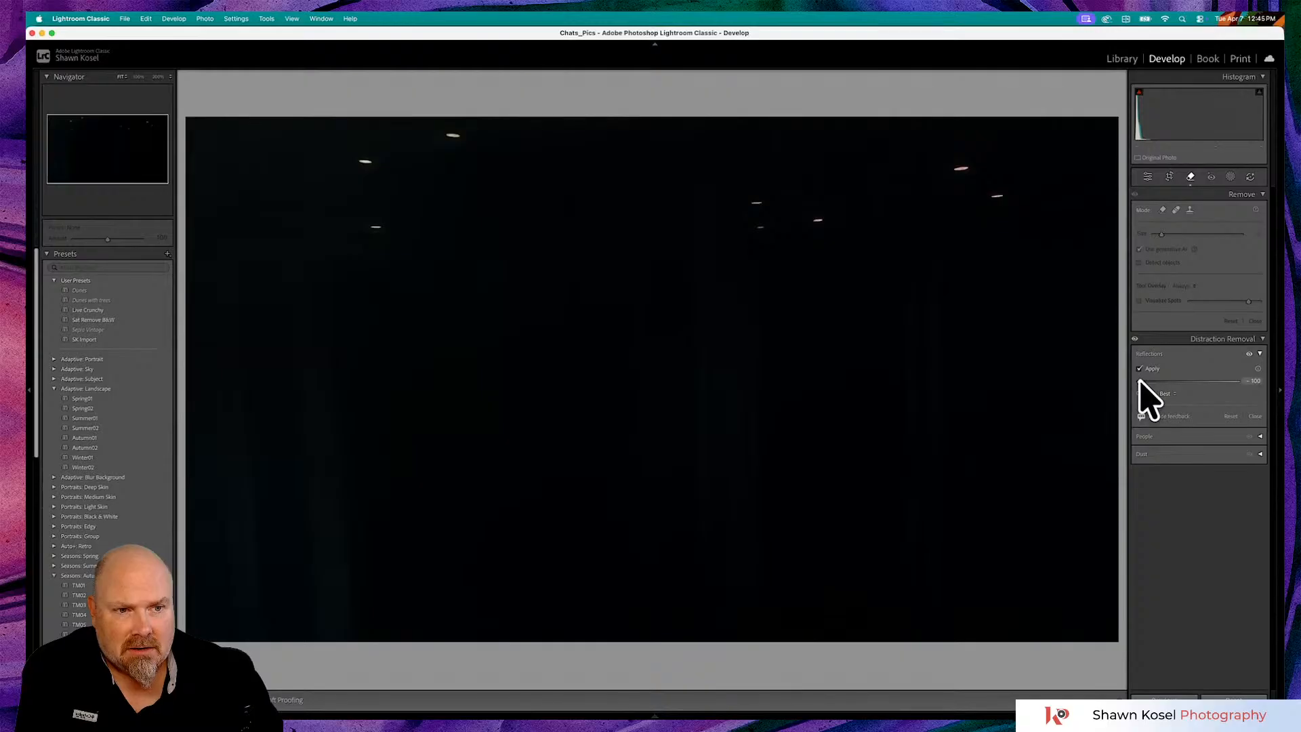
{"action": "left_click_drag", "start_coordinate": [1142, 383], "coordinate": [1256, 384]}
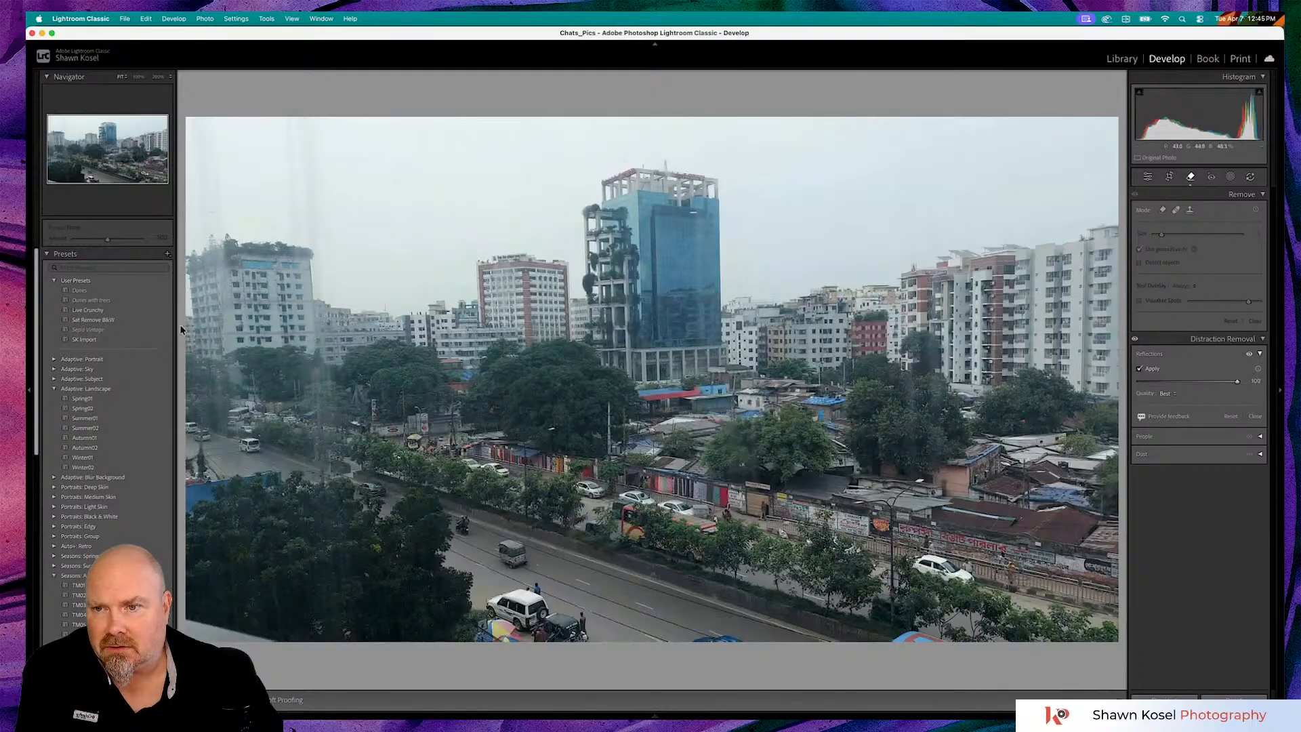
{"action": "left_click", "coordinate": [210, 325]}
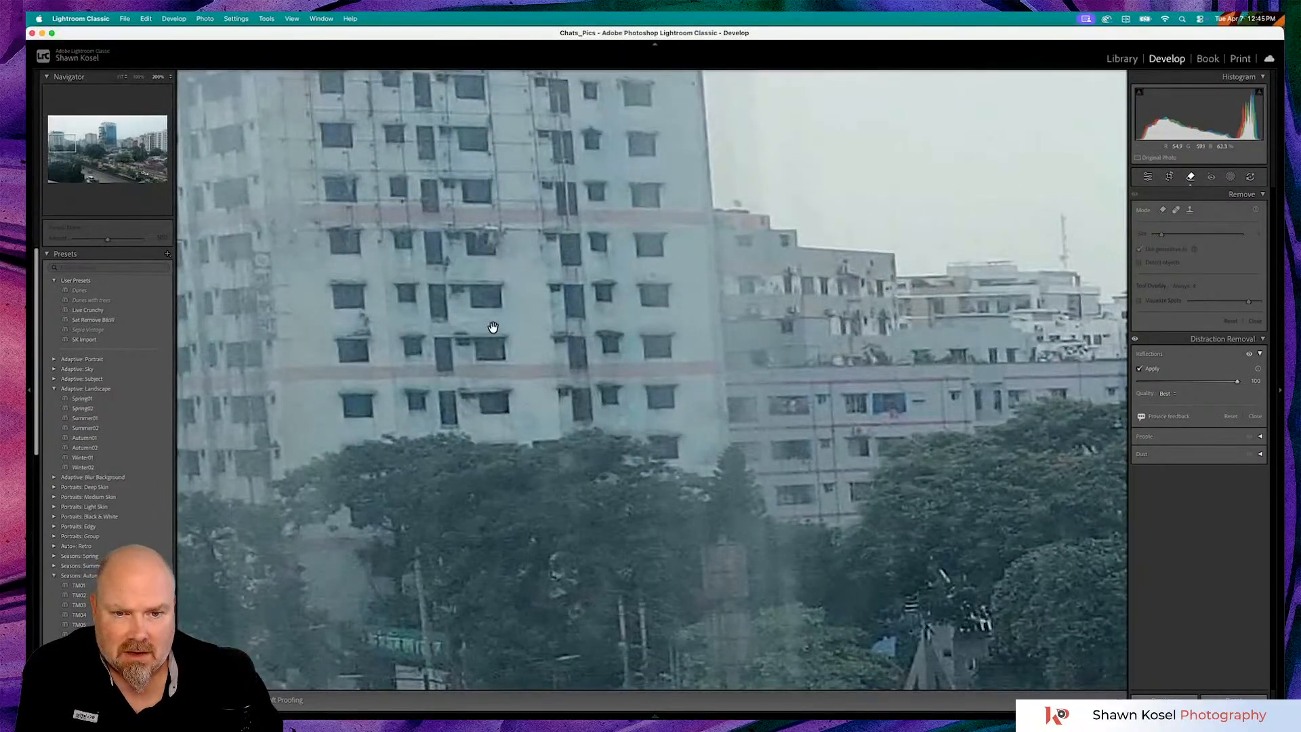
{"action": "left_click", "coordinate": [493, 329]}
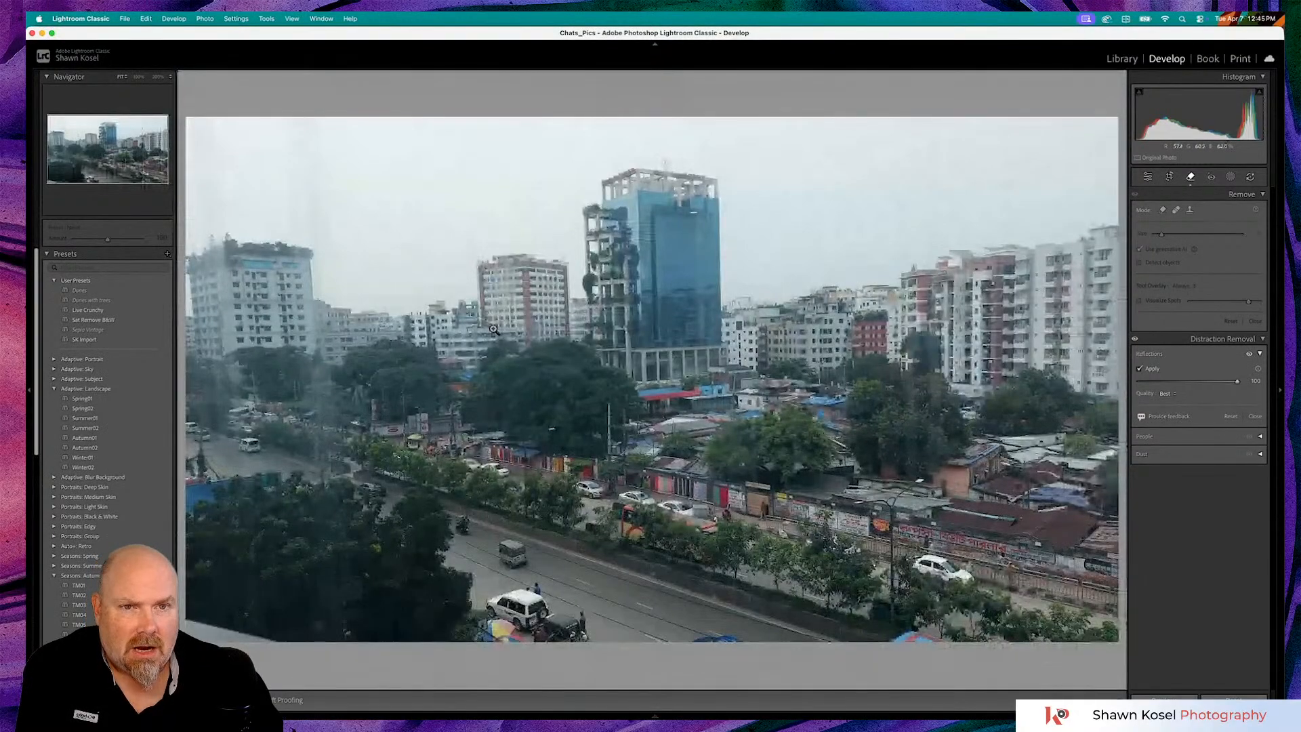
{"action": "left_click", "coordinate": [1263, 338]}
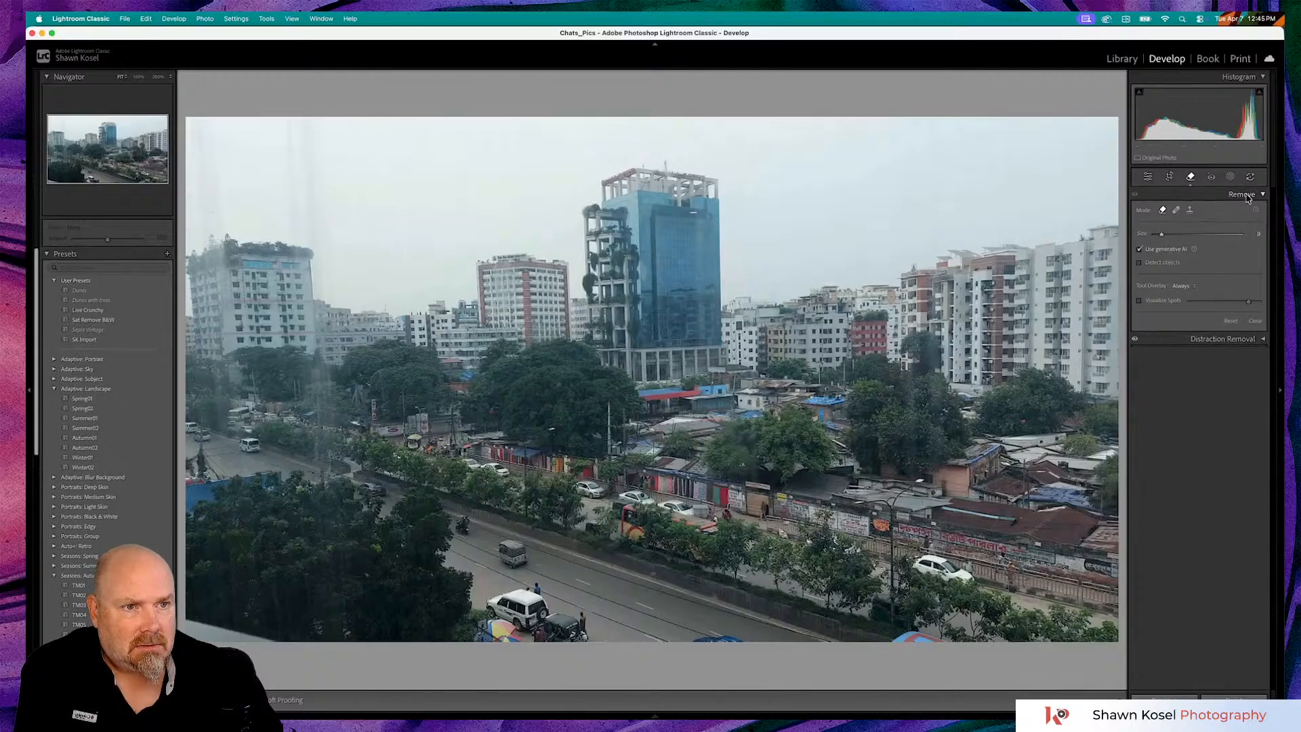
Try the Auto Upright perspective correction on the skyline photo and turn Upright off again
{"action": "left_click", "coordinate": [1149, 177]}
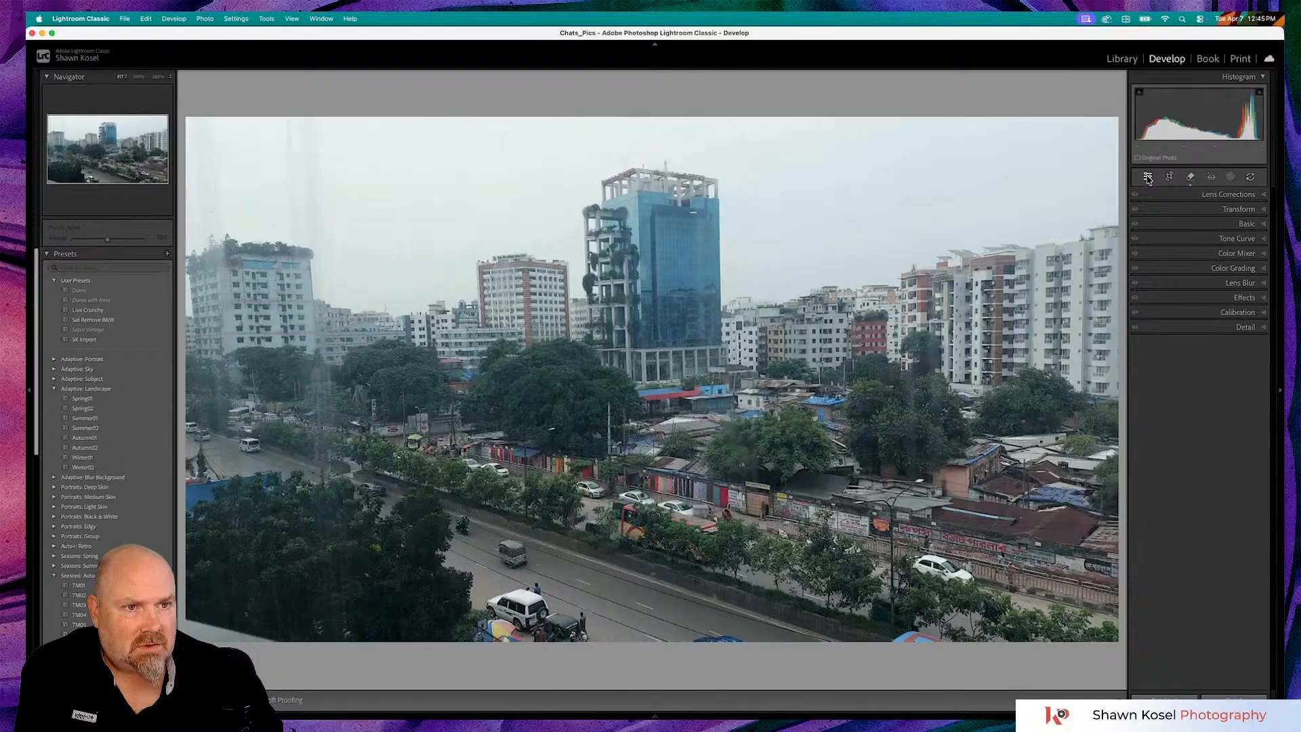
{"action": "left_click", "coordinate": [1175, 210]}
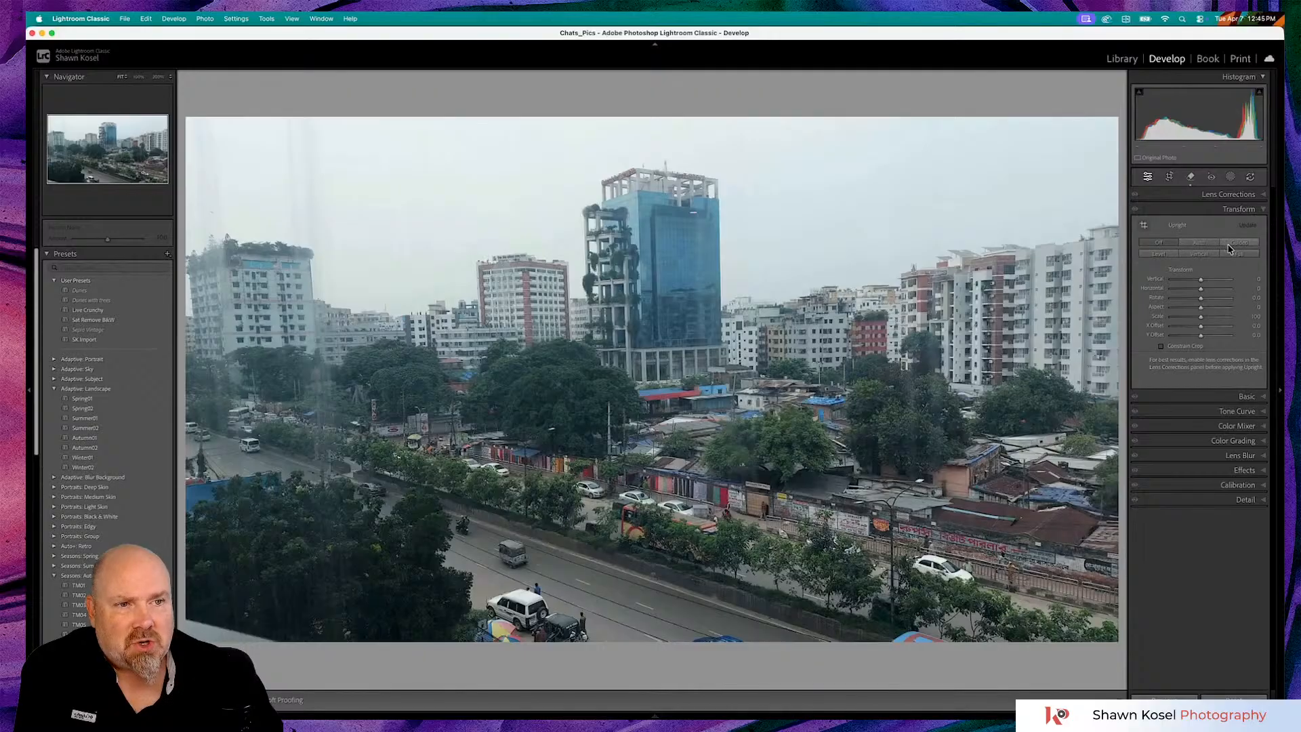
{"action": "left_click", "coordinate": [1199, 242]}
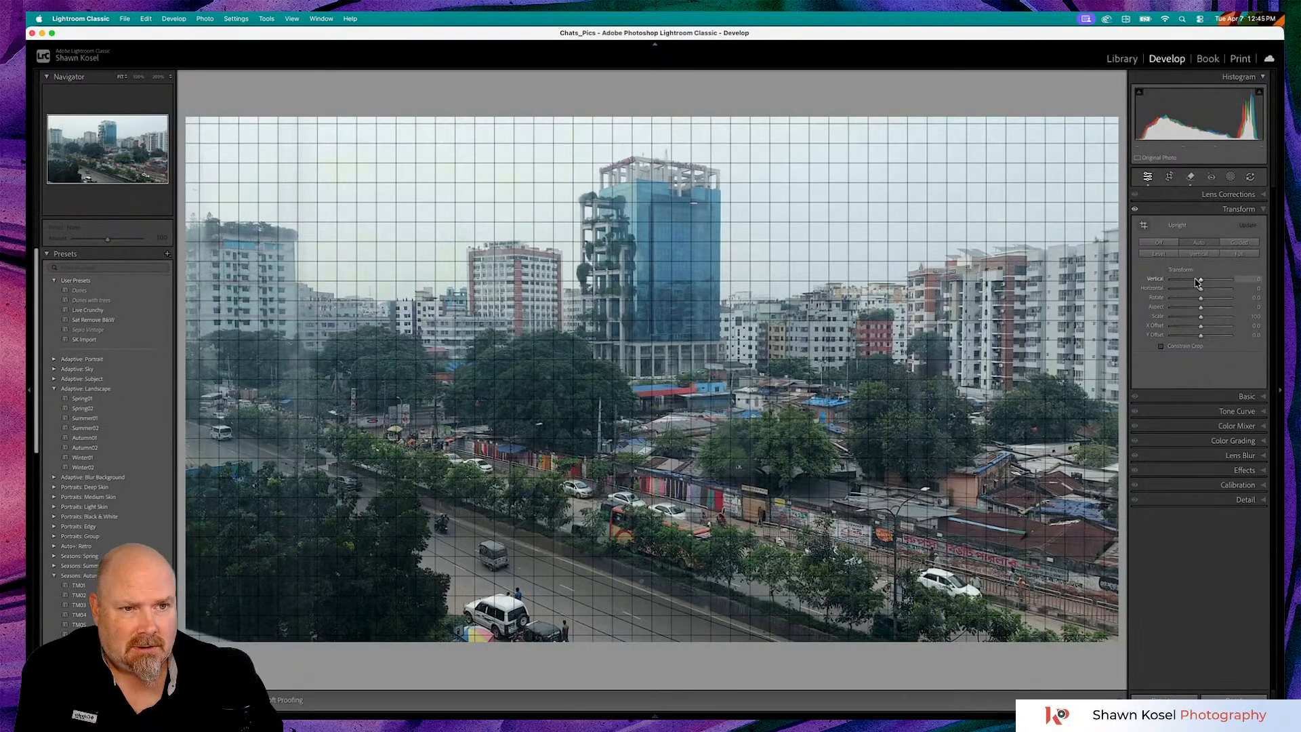
{"action": "left_click", "coordinate": [1163, 241]}
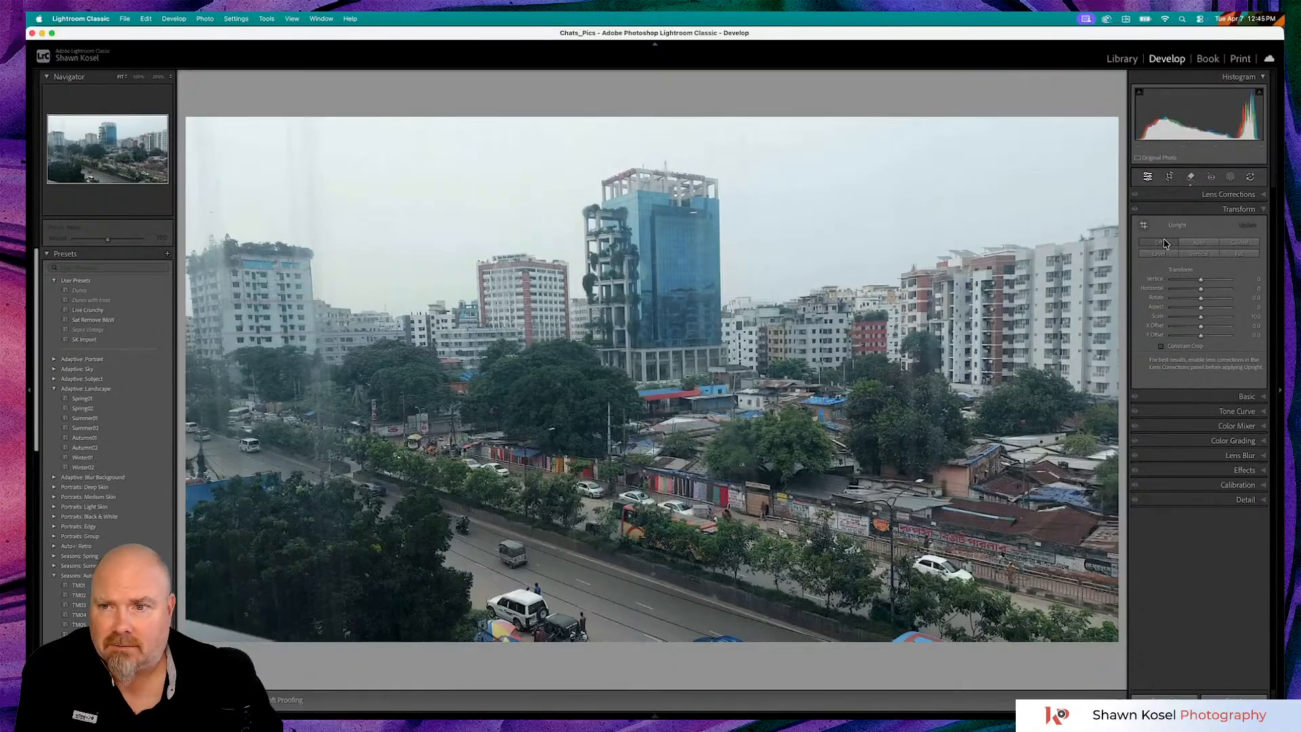
Straighten the perspective with Guided Upright, drawing vertical guides along the blue glass tower's edge and the far-left building's edge
{"action": "left_click", "coordinate": [1143, 225]}
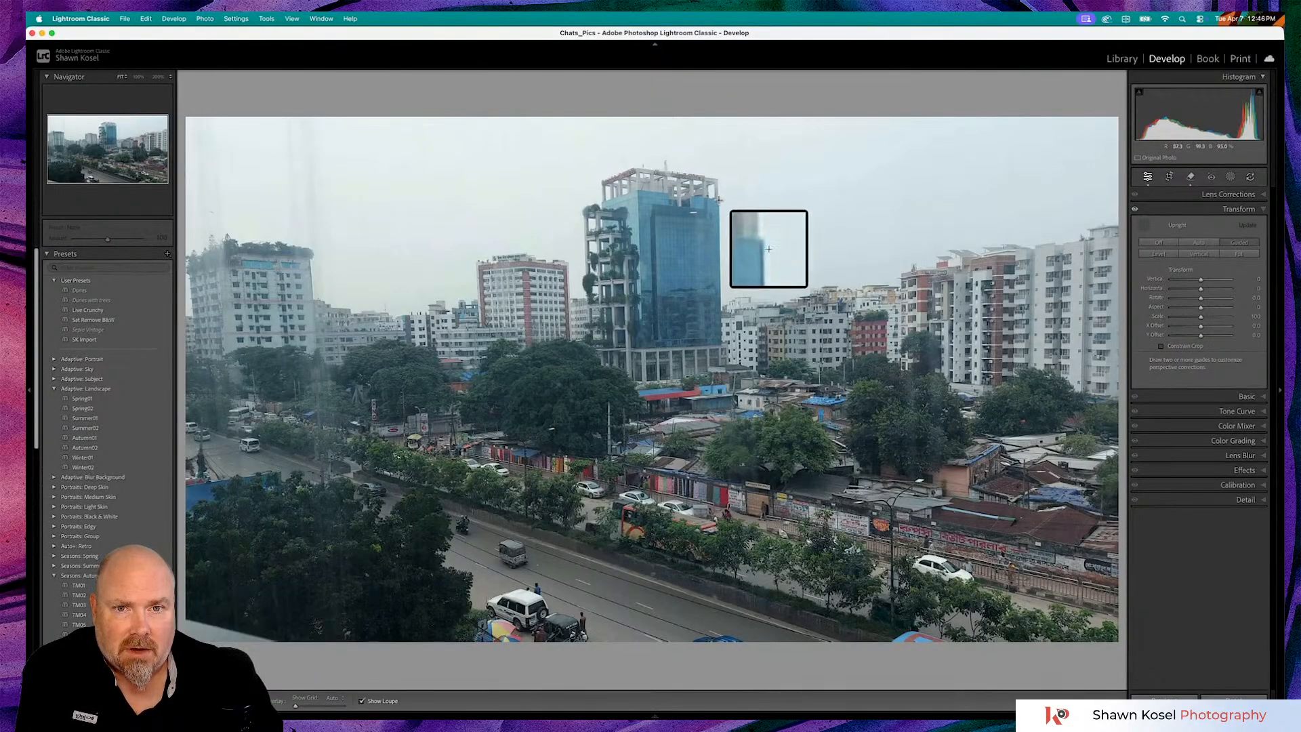
{"action": "left_click_drag", "start_coordinate": [718, 198], "coordinate": [720, 333]}
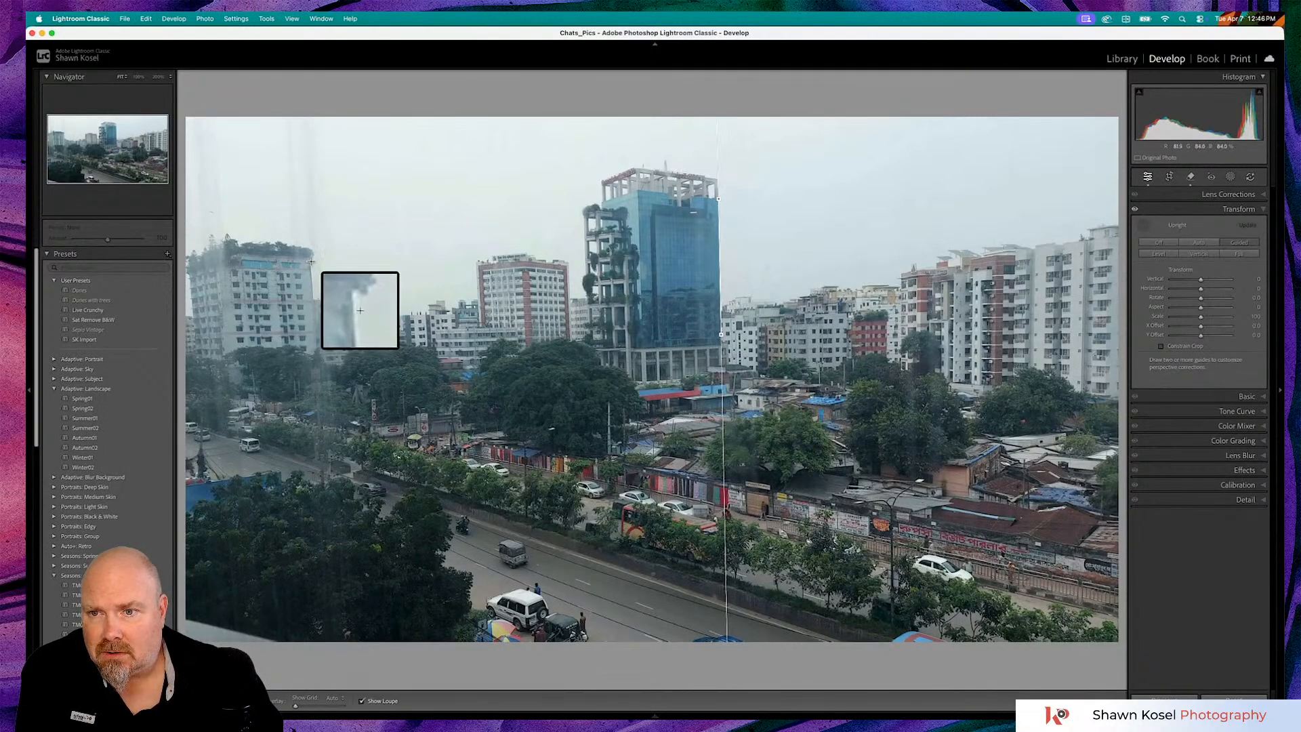
{"action": "left_click_drag", "start_coordinate": [309, 261], "coordinate": [315, 337]}
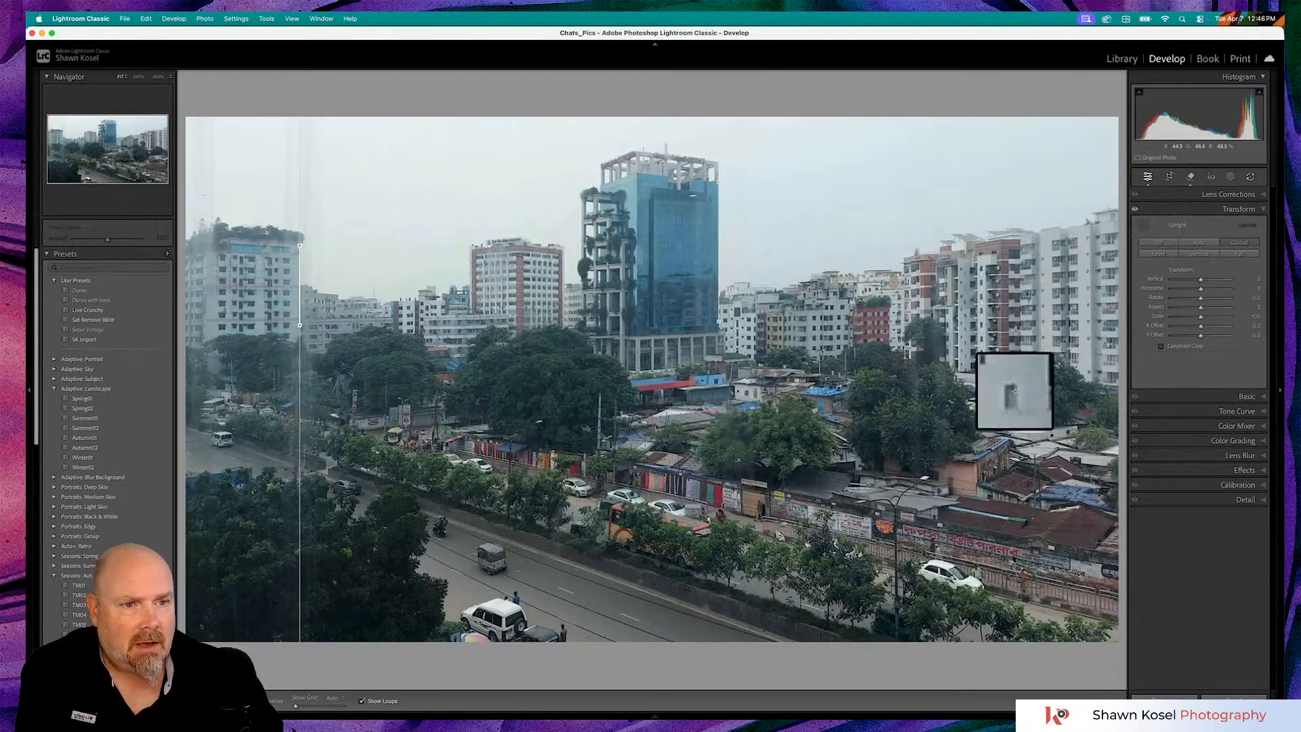
{"action": "left_click", "coordinate": [1145, 226]}
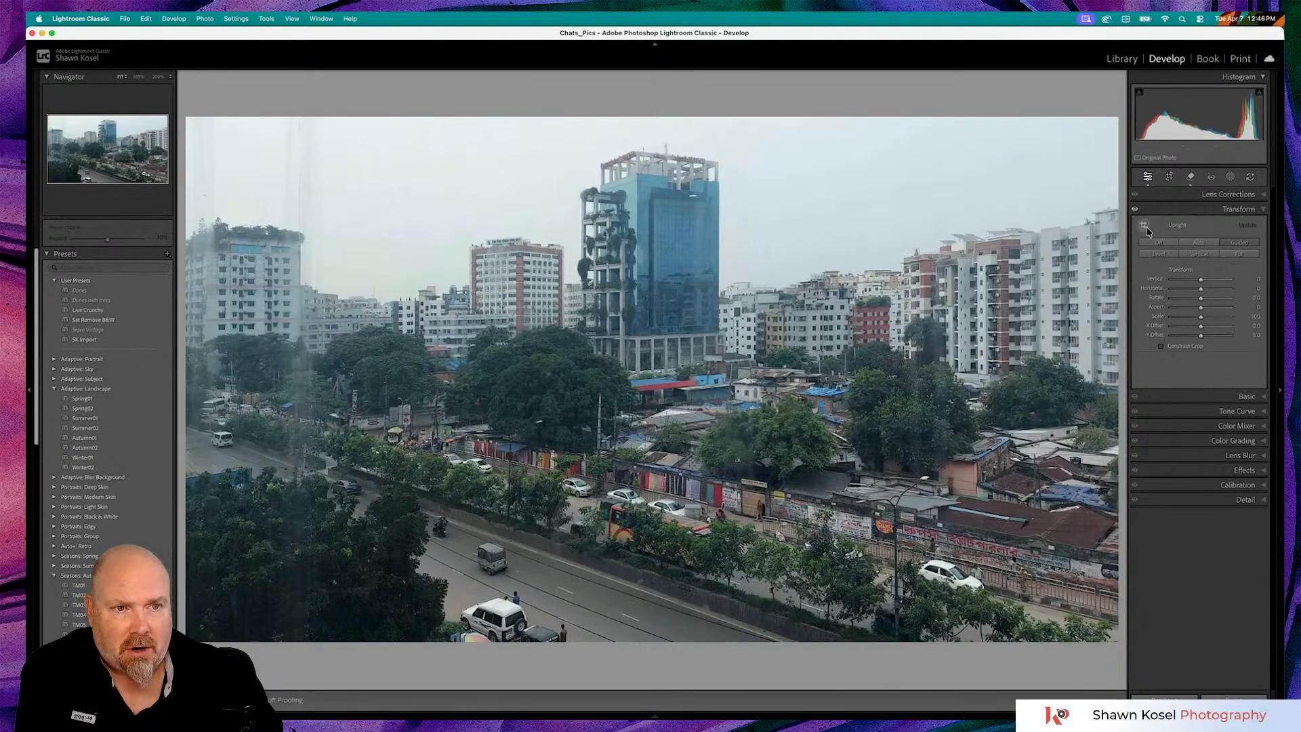
Try the automatic Basic tone adjustments on the skyline photo and undo them
{"action": "left_click", "coordinate": [1204, 396]}
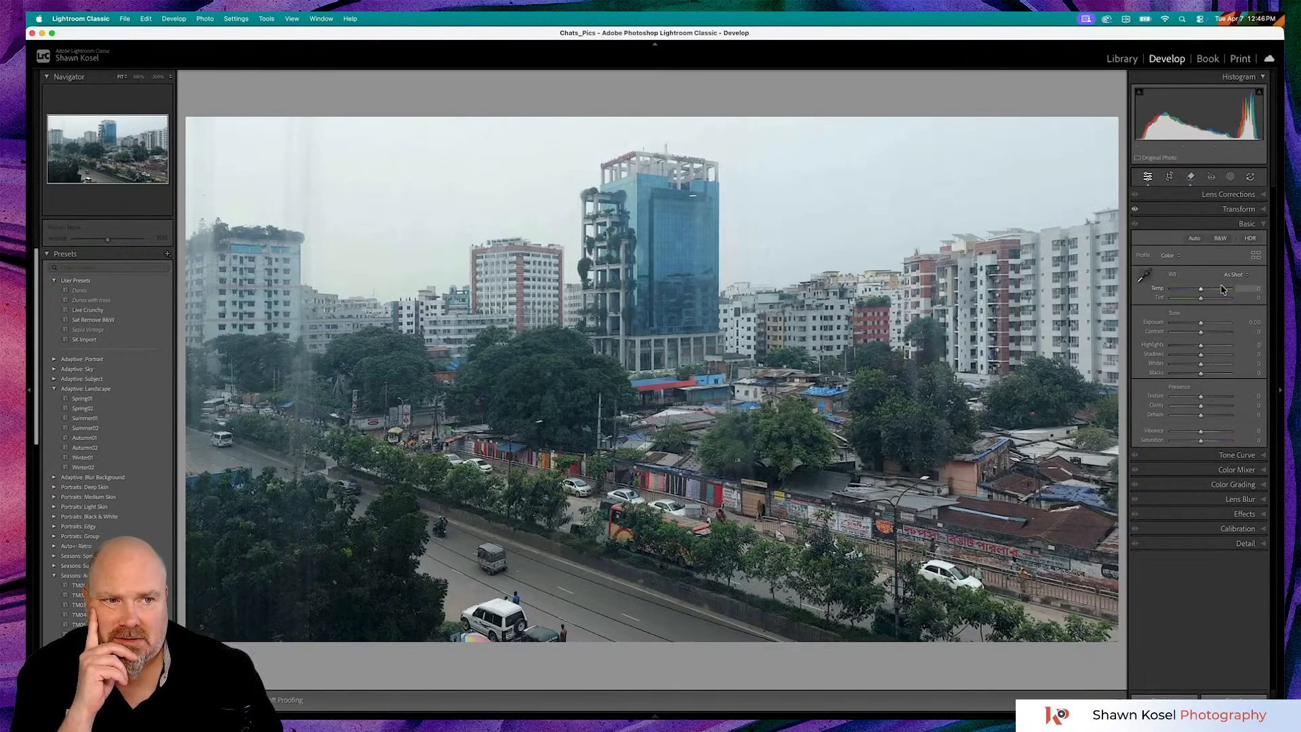
{"action": "left_click", "coordinate": [1194, 239]}
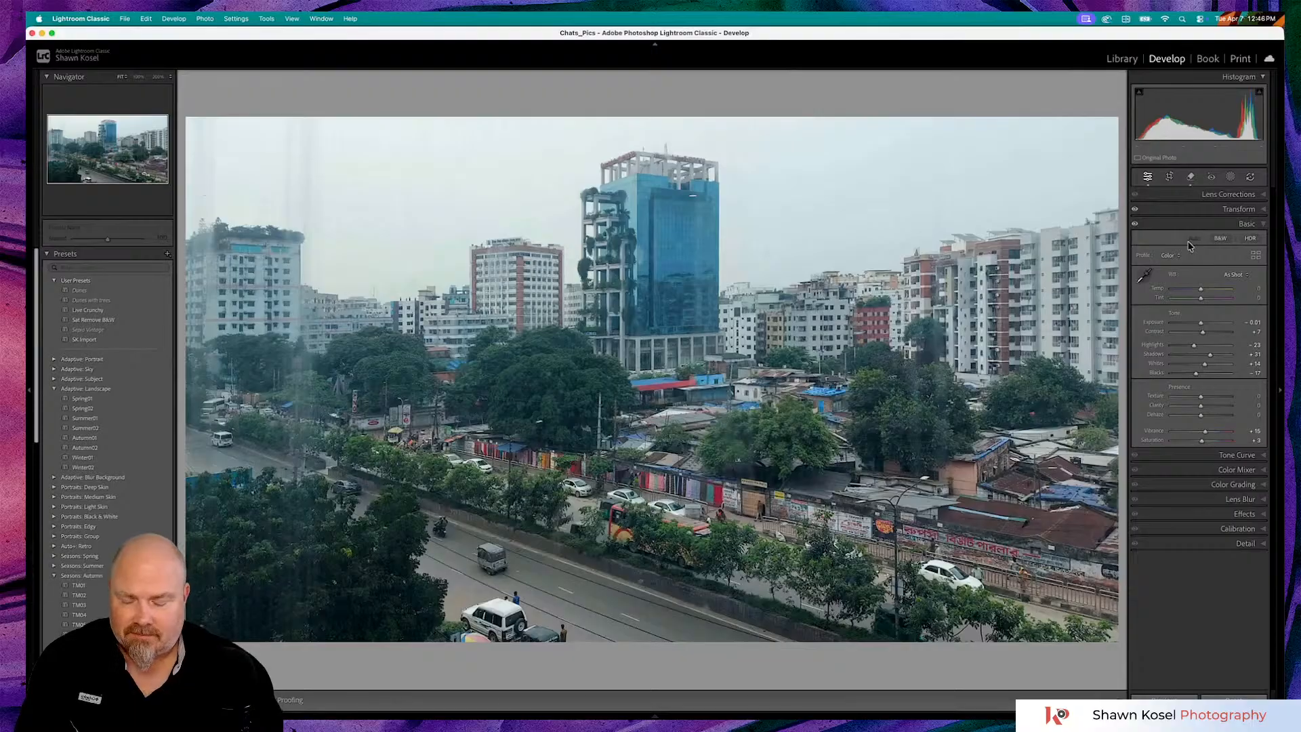
{"action": "key", "text": "super+z"}
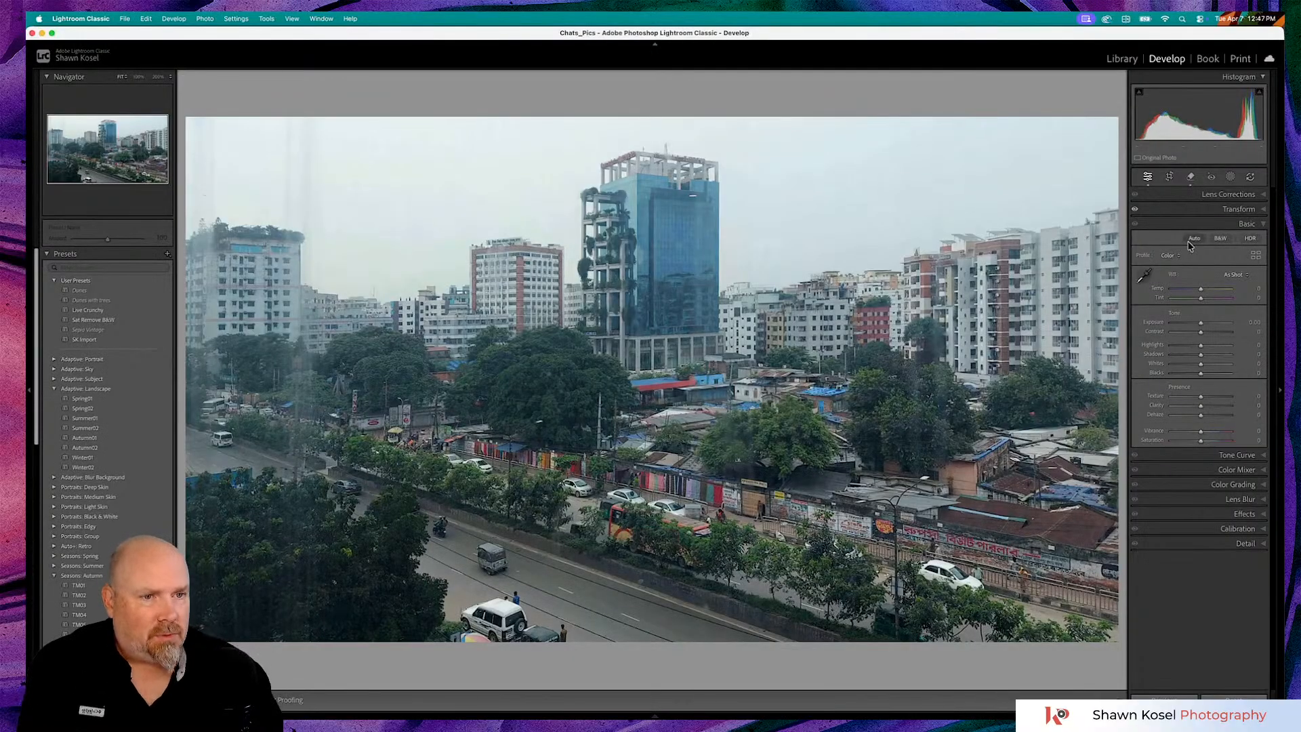
Set the white balance by sampling the grey road as the neutral target, and lower Highlights to -51
{"action": "left_click", "coordinate": [1146, 276]}
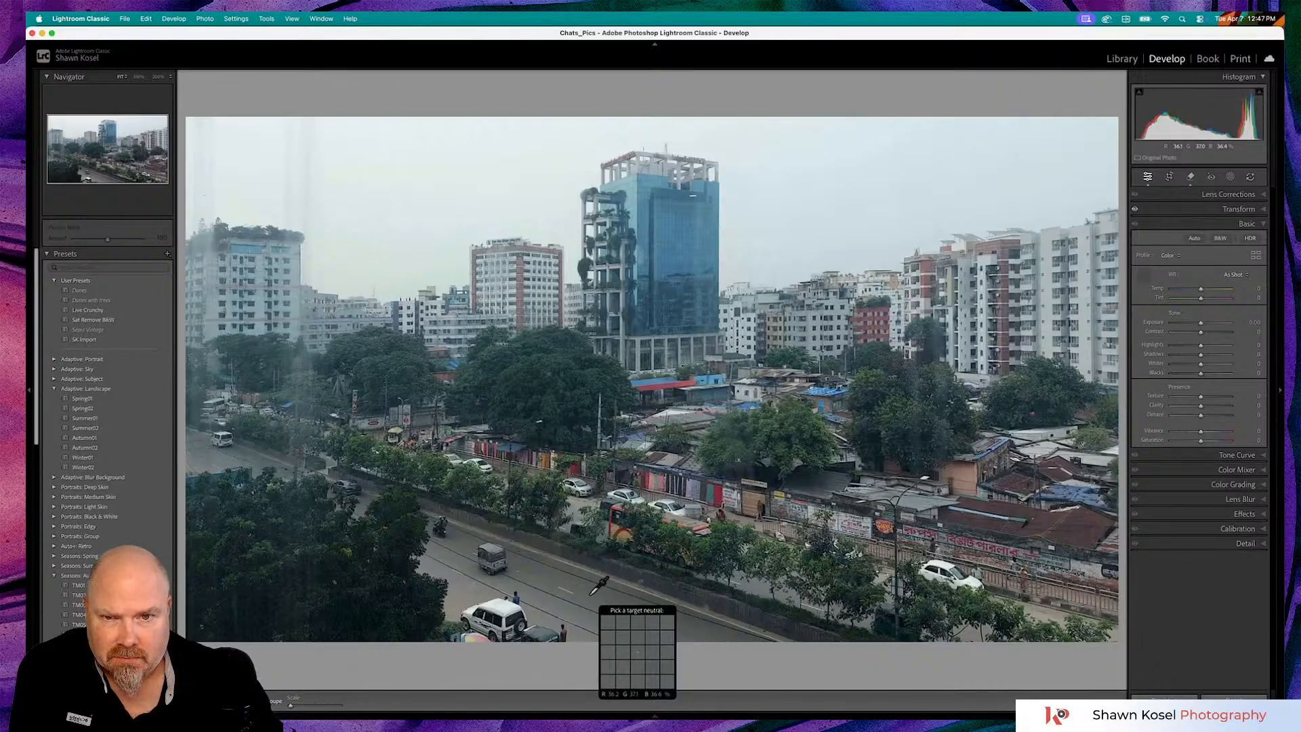
{"action": "left_click", "coordinate": [591, 593]}
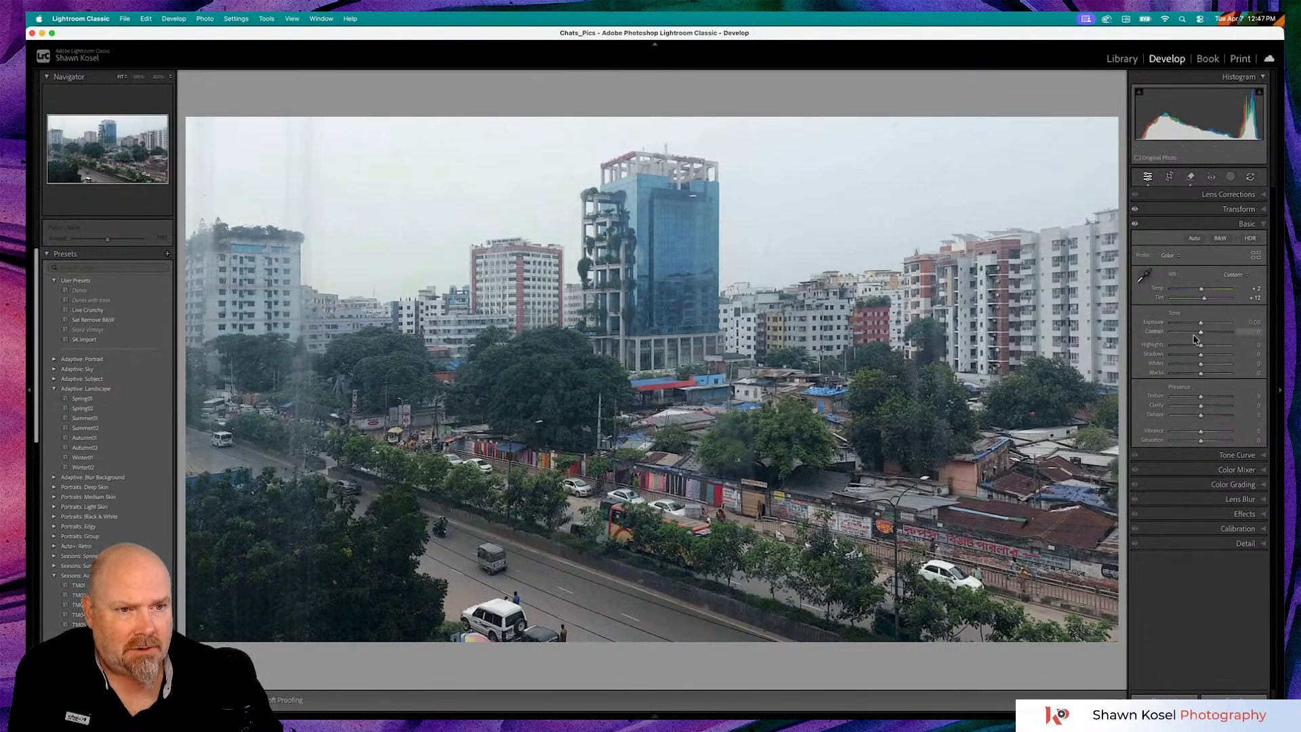
{"action": "left_click_drag", "start_coordinate": [1201, 349], "coordinate": [1186, 349]}
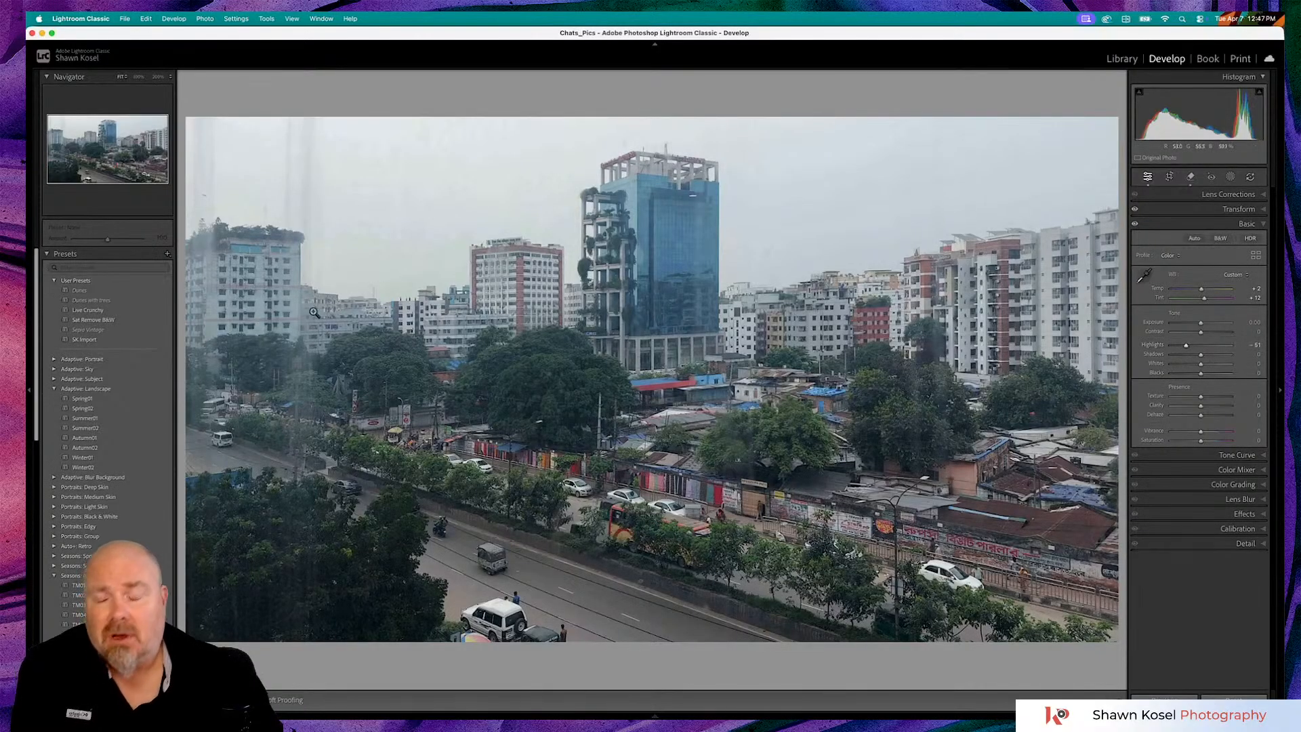
Lower Highlights to -100 and Exposure to -1.70 to examine the reflection traces in the sky up close
{"action": "left_click", "coordinate": [472, 134]}
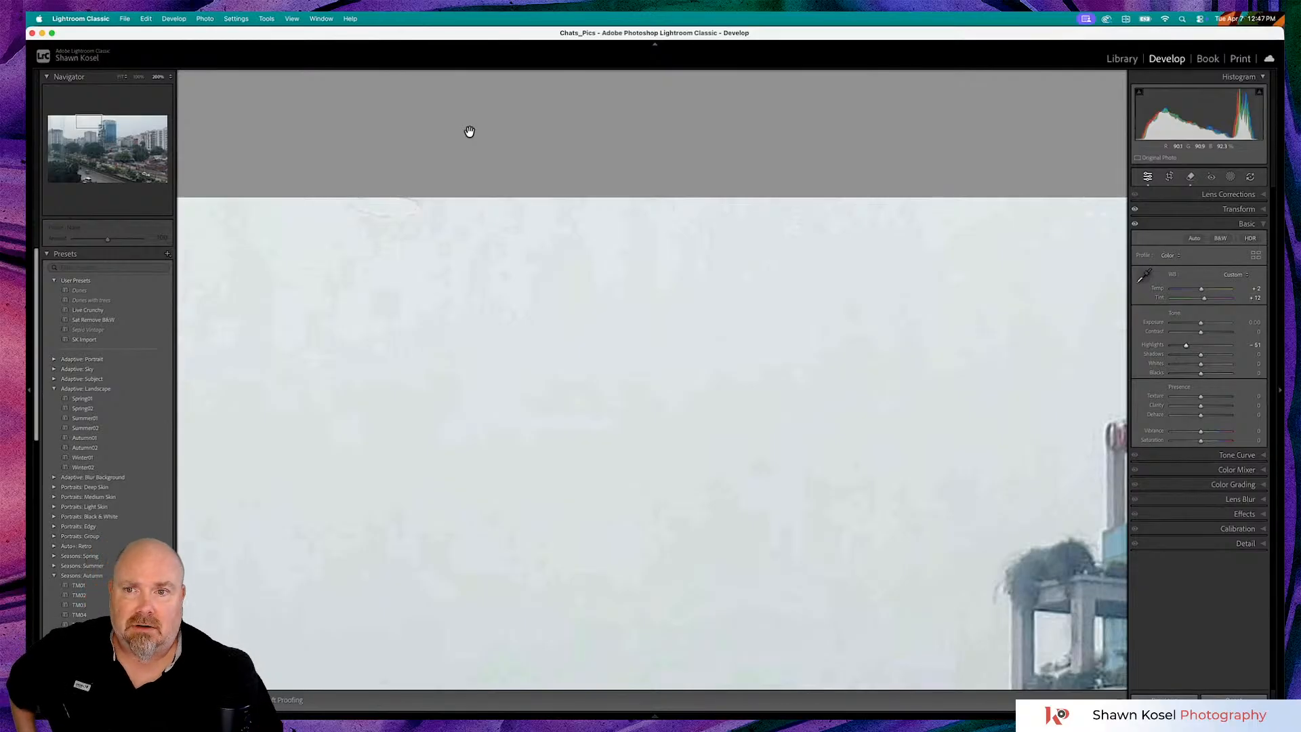
{"action": "left_click", "coordinate": [384, 216]}
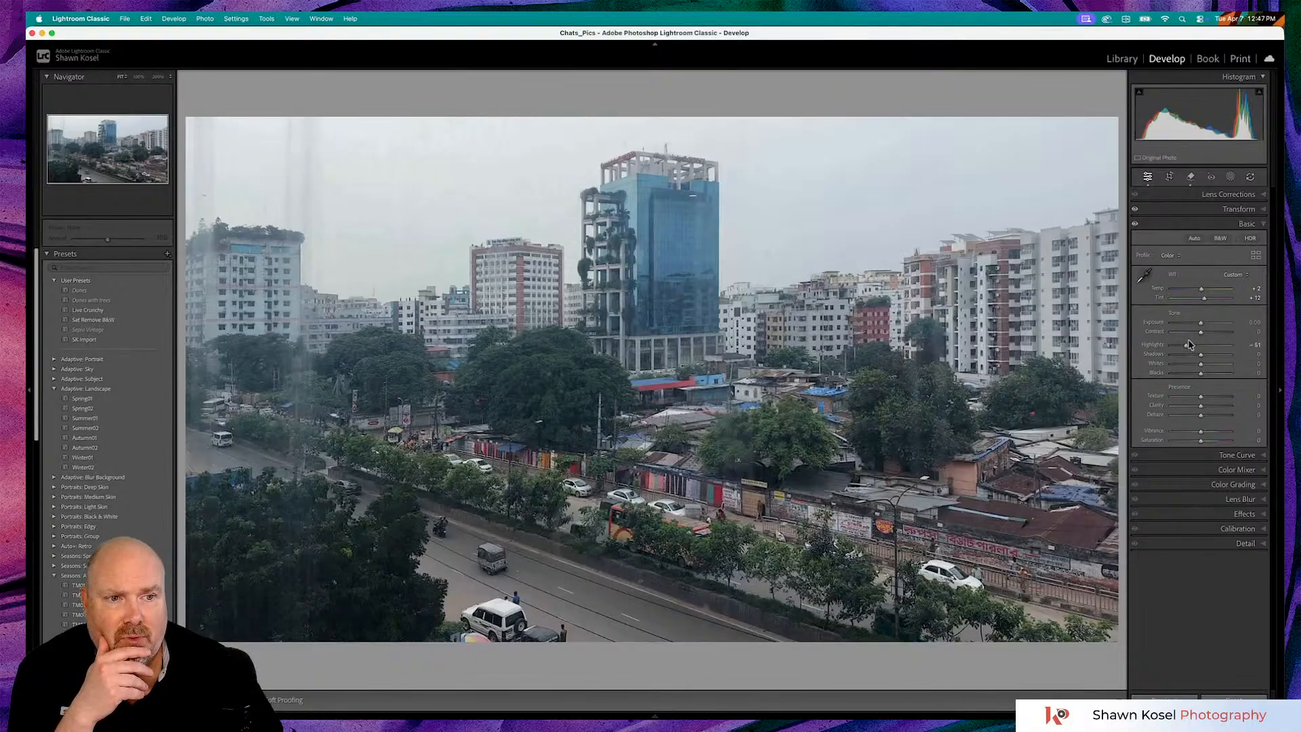
{"action": "mouse_move", "coordinate": [1185, 347]}
{"action": "left_mouse_down"}
{"action": "mouse_move", "coordinate": [1168, 347]}
{"action": "mouse_move", "coordinate": [1191, 326]}
{"action": "left_mouse_up"}
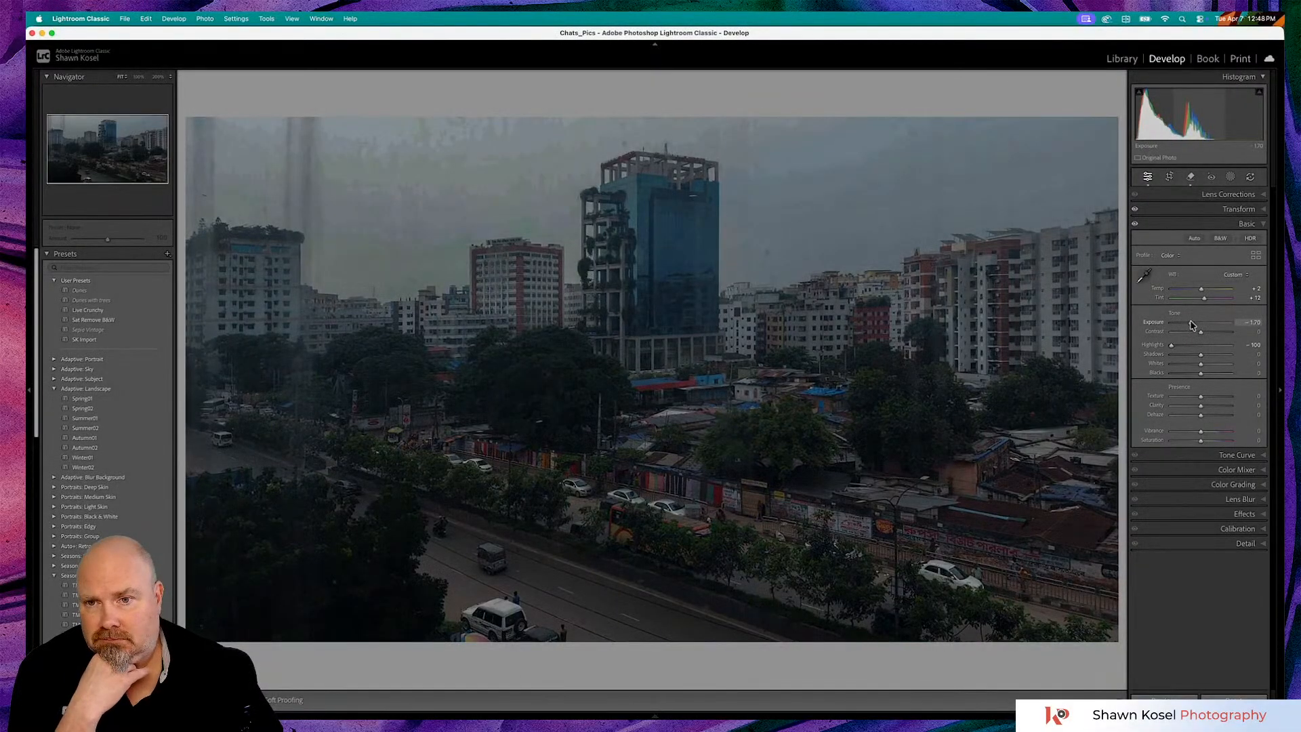
{"action": "left_click", "coordinate": [325, 169]}
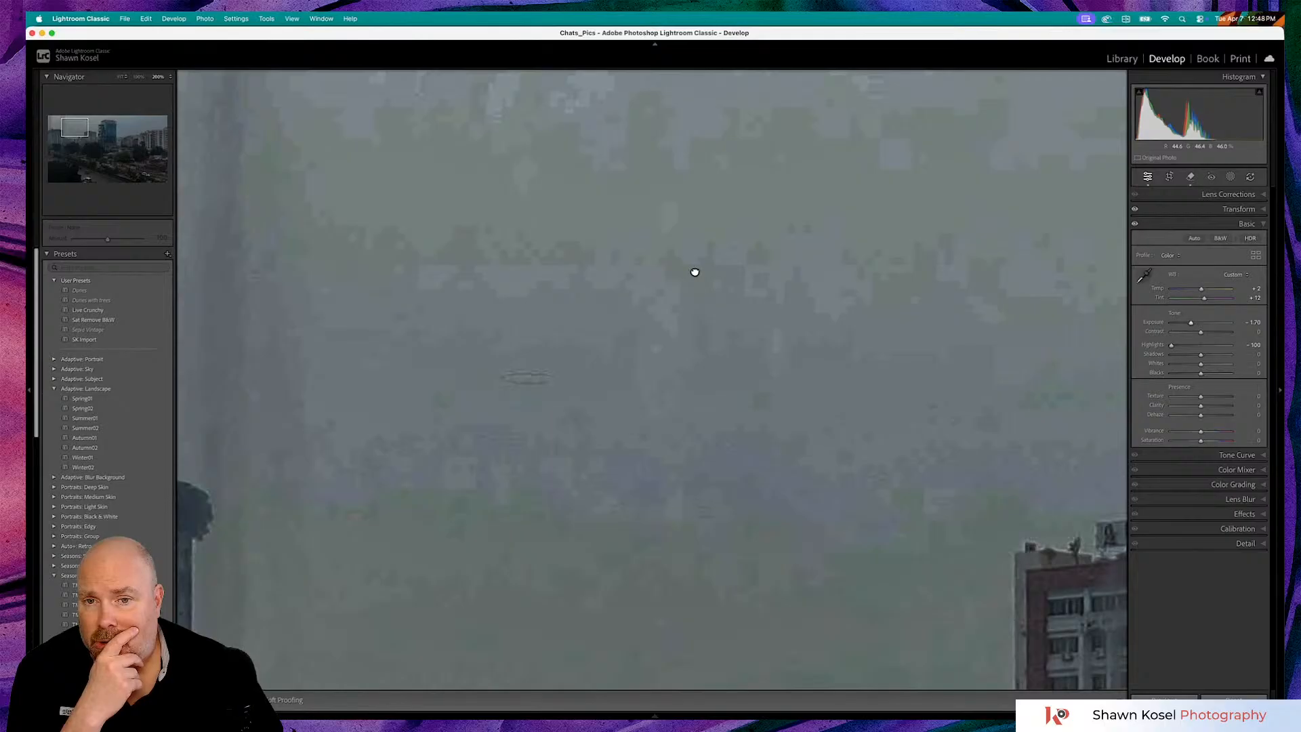
Review the Distraction Removal options with the whole skyline photo in view, and reset Highlights to 0
{"action": "left_click", "coordinate": [695, 272]}
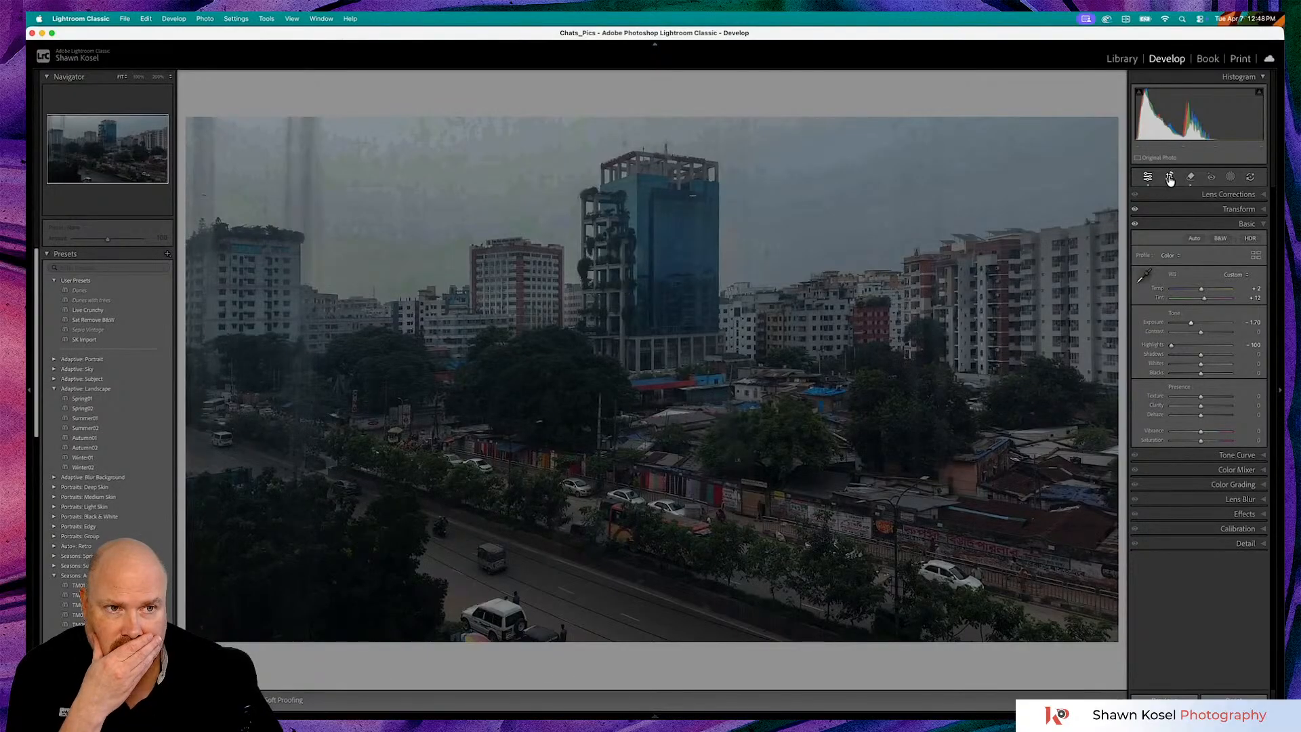
{"action": "left_click", "coordinate": [1169, 177]}
{"action": "left_click", "coordinate": [1169, 177]}
{"action": "left_click", "coordinate": [1190, 177]}
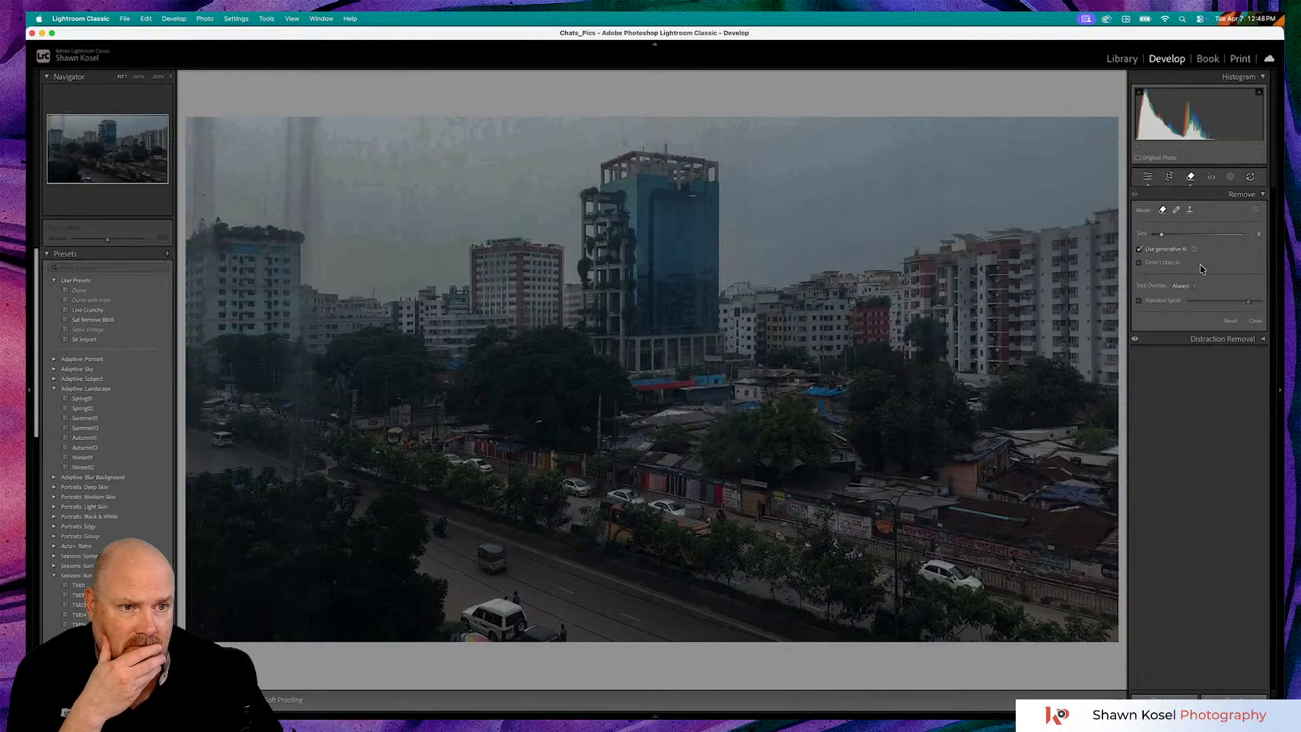
{"action": "left_click", "coordinate": [1262, 340]}
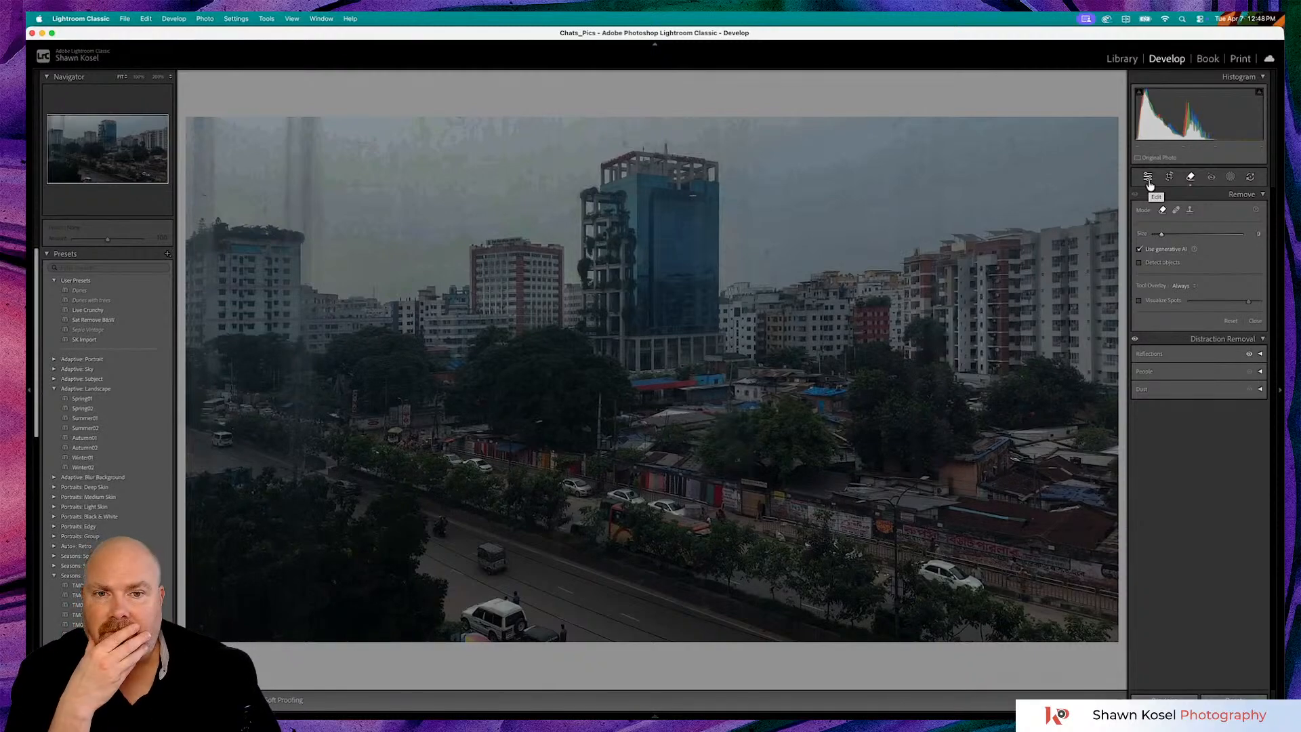
{"action": "left_click", "coordinate": [1148, 177]}
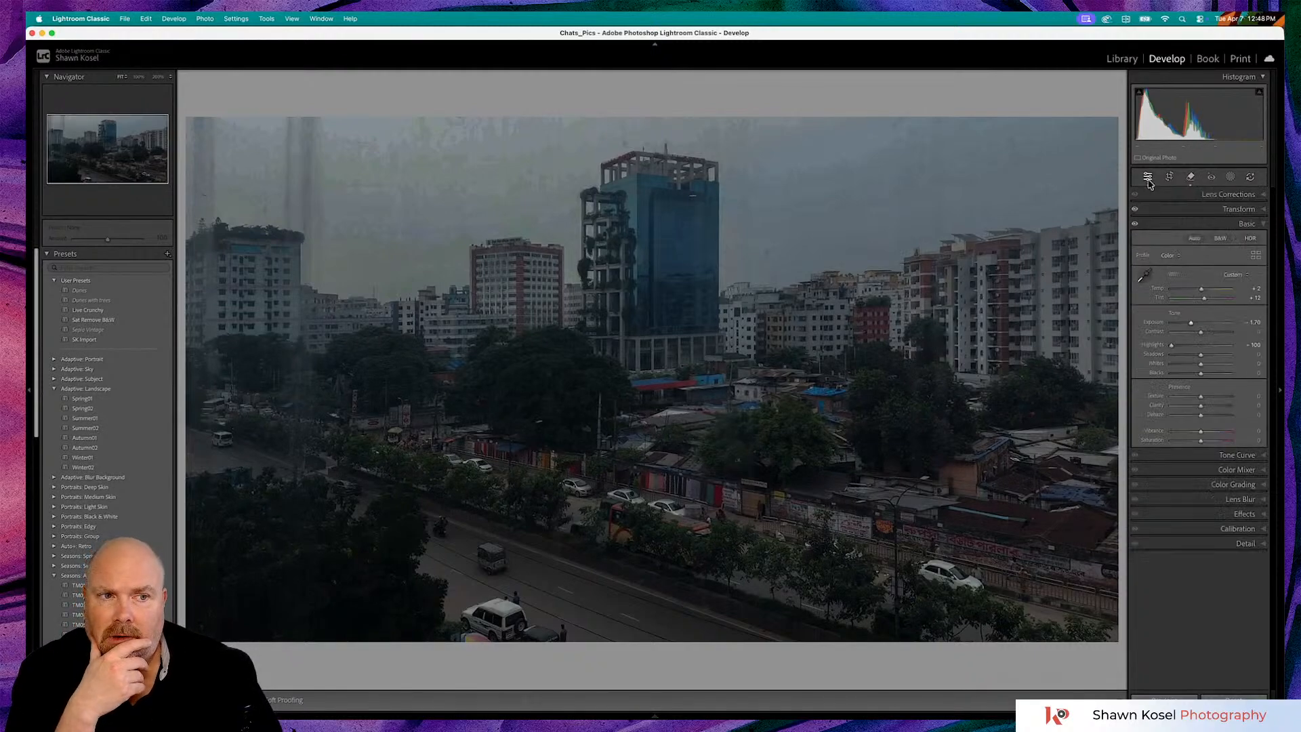
{"action": "double_click", "coordinate": [1156, 348]}
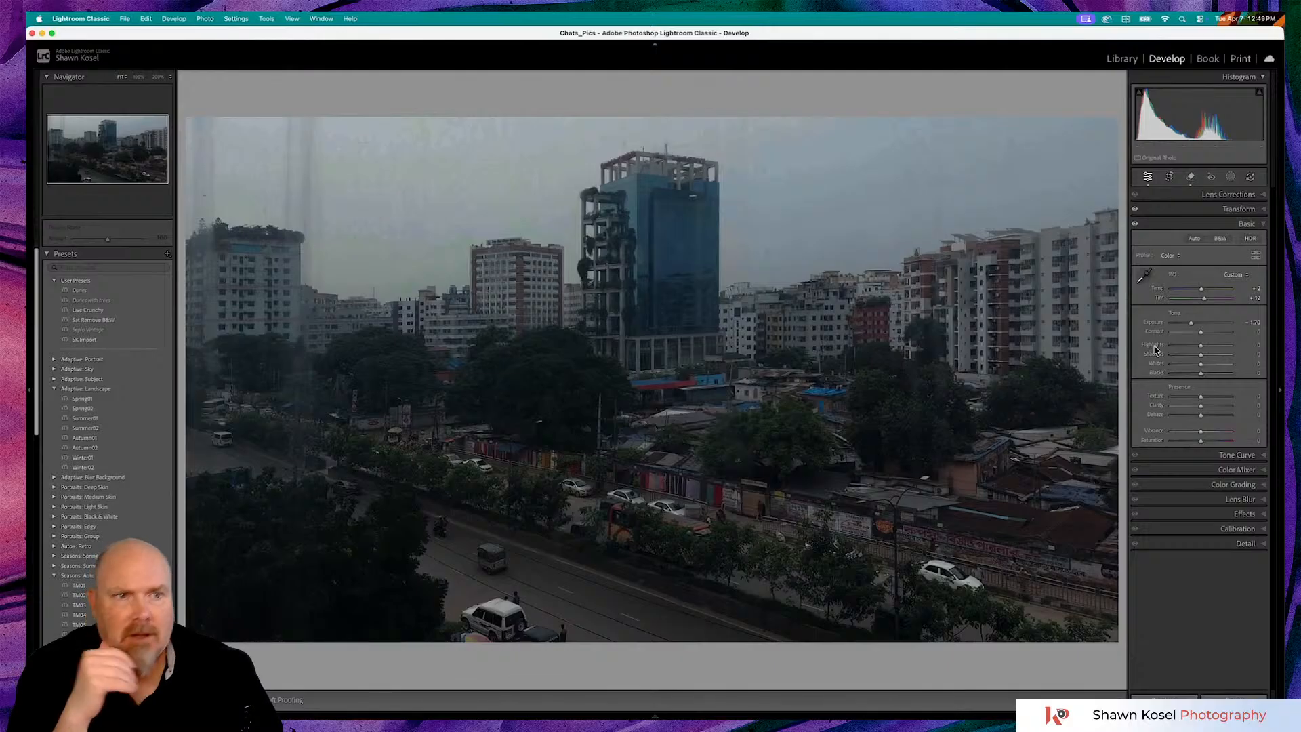
Crop the skyline photo with an unlocked aspect ratio, cutting off the reflection-streaked strip at its left while keeping the full height
{"action": "left_click", "coordinate": [1169, 176]}
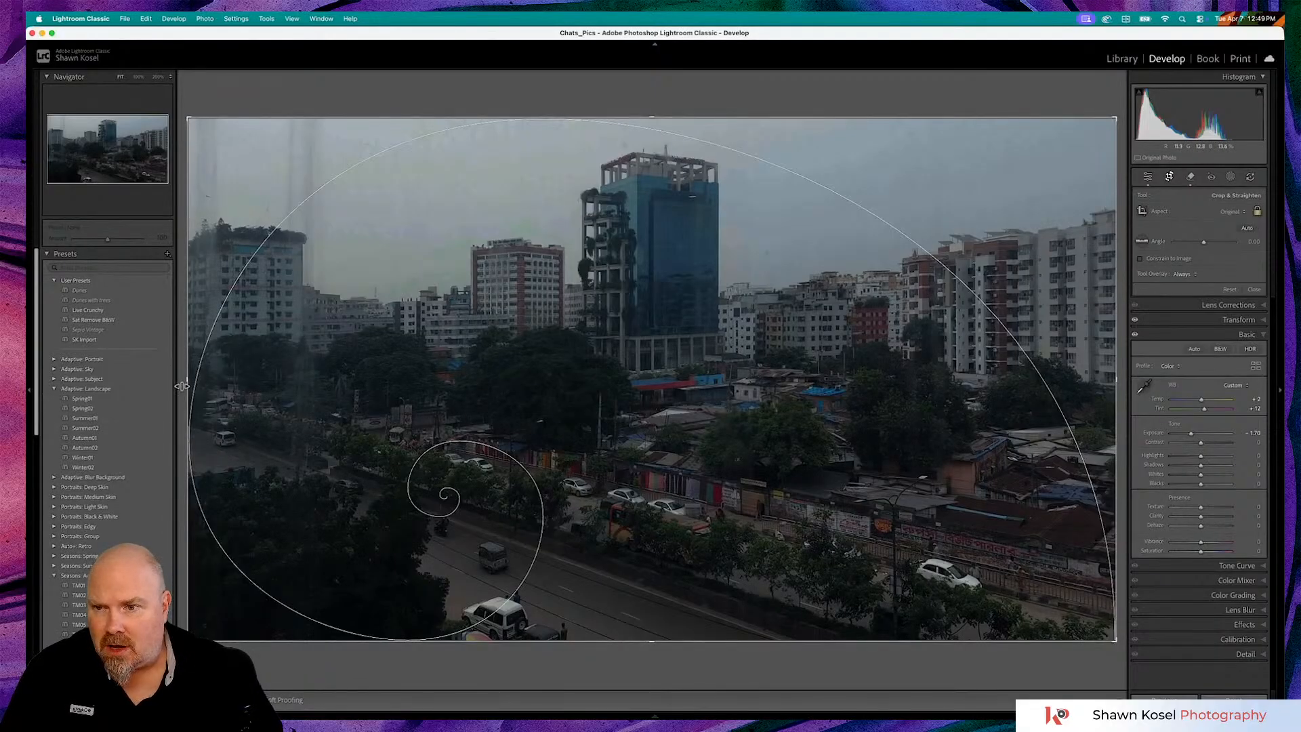
{"action": "left_click_drag", "start_coordinate": [184, 382], "coordinate": [315, 382]}
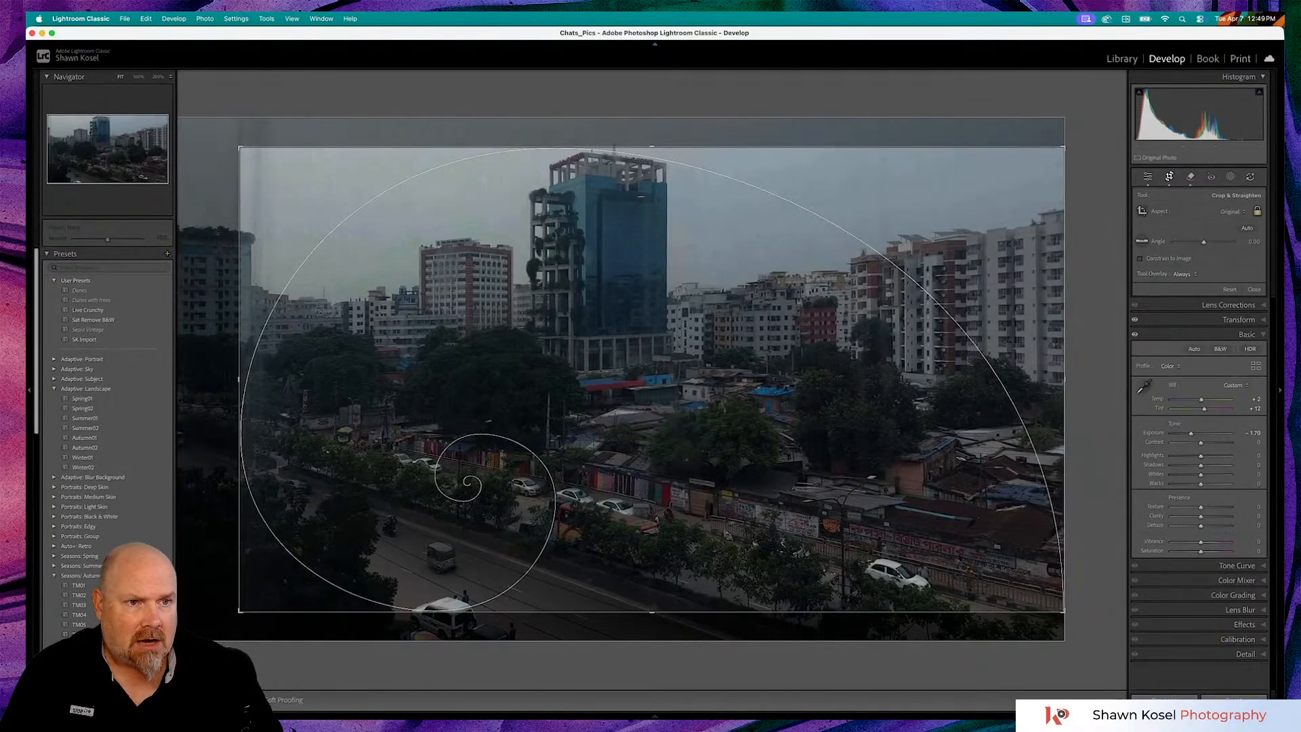
{"action": "left_click", "coordinate": [1257, 213]}
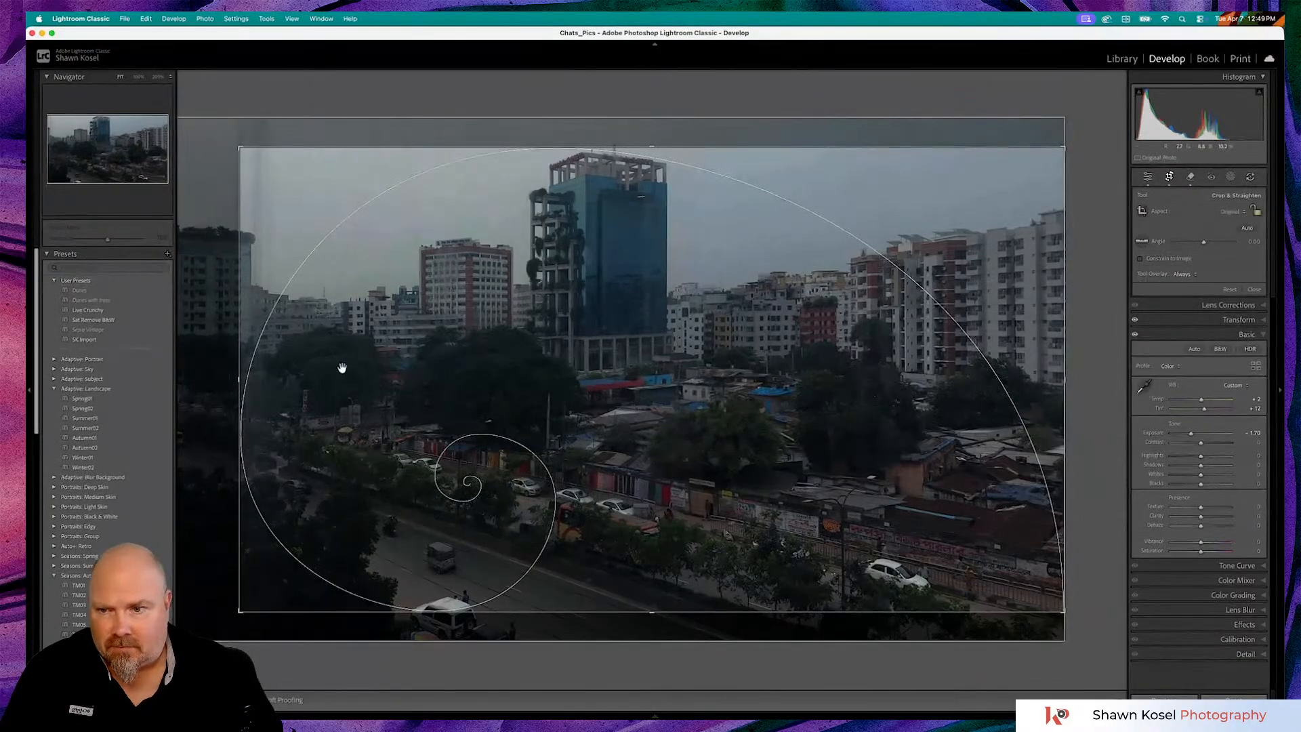
{"action": "left_click_drag", "start_coordinate": [238, 385], "coordinate": [257, 384]}
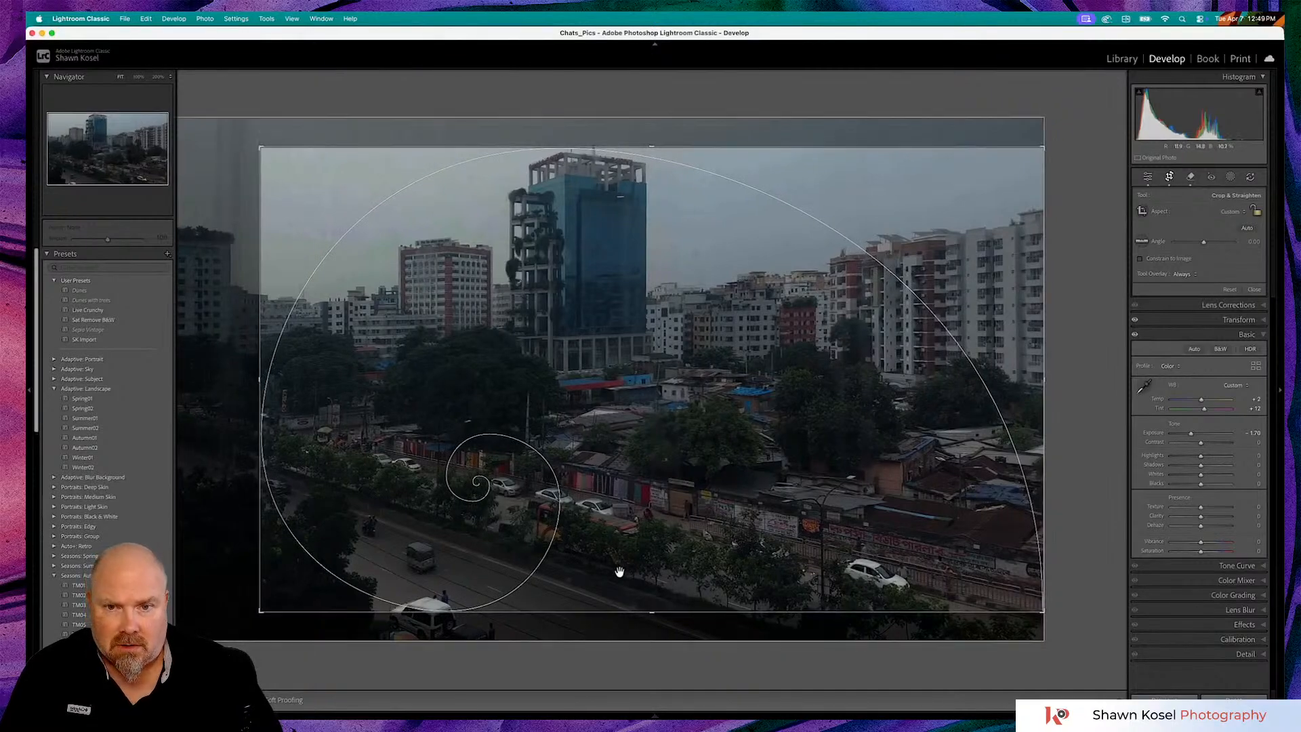
{"action": "left_click_drag", "start_coordinate": [657, 613], "coordinate": [653, 627]}
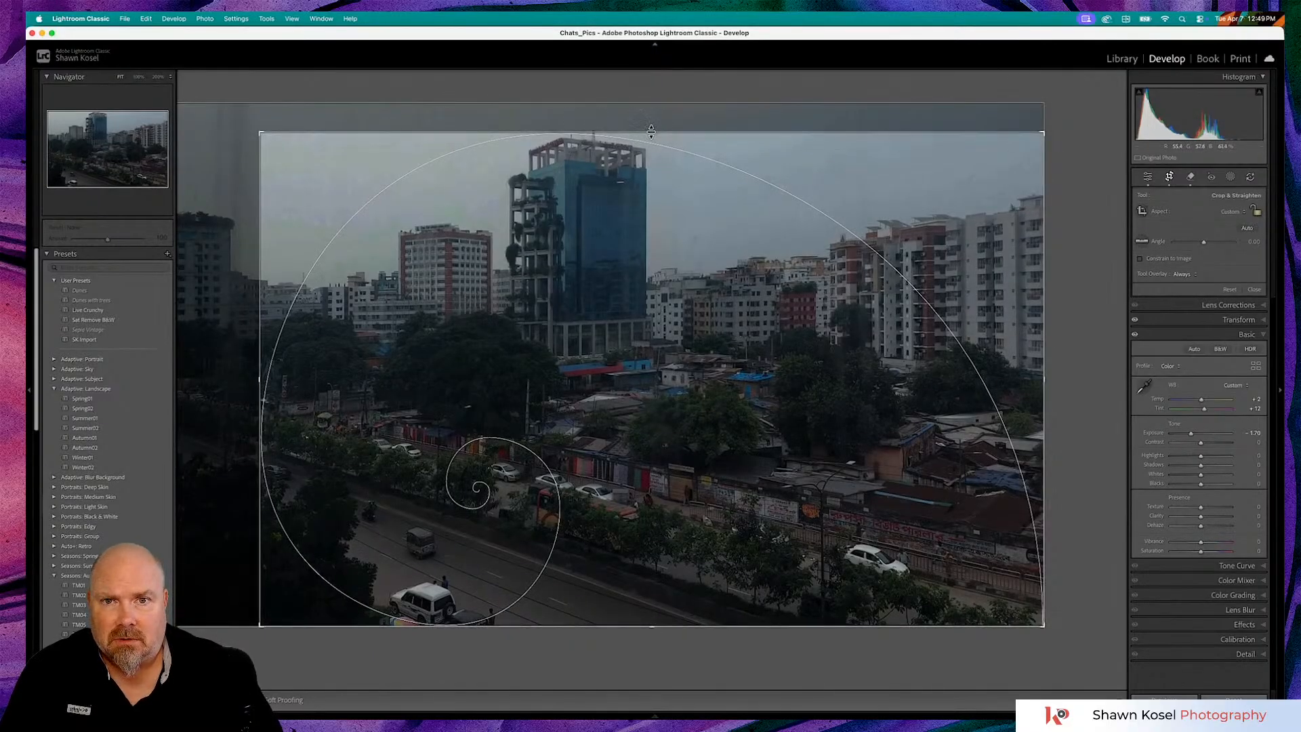
{"action": "left_click_drag", "start_coordinate": [650, 131], "coordinate": [653, 93]}
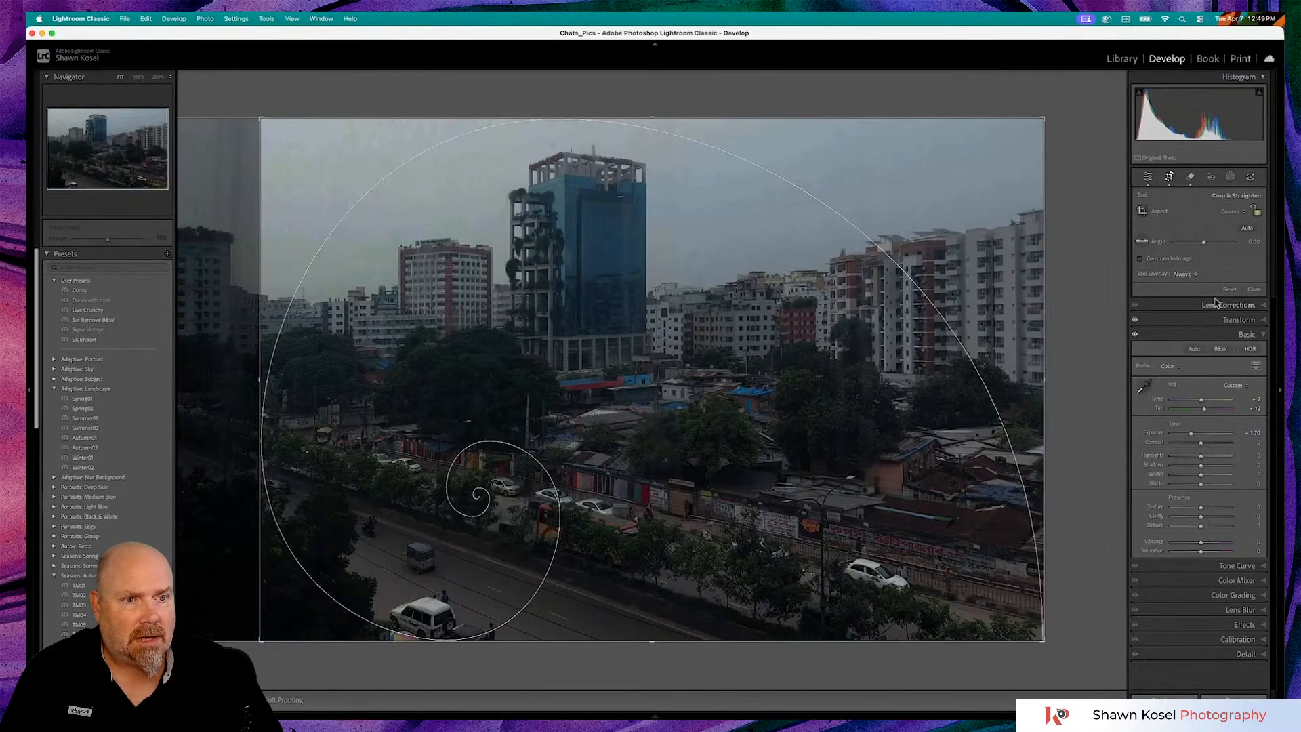
{"action": "left_click", "coordinate": [1254, 289]}
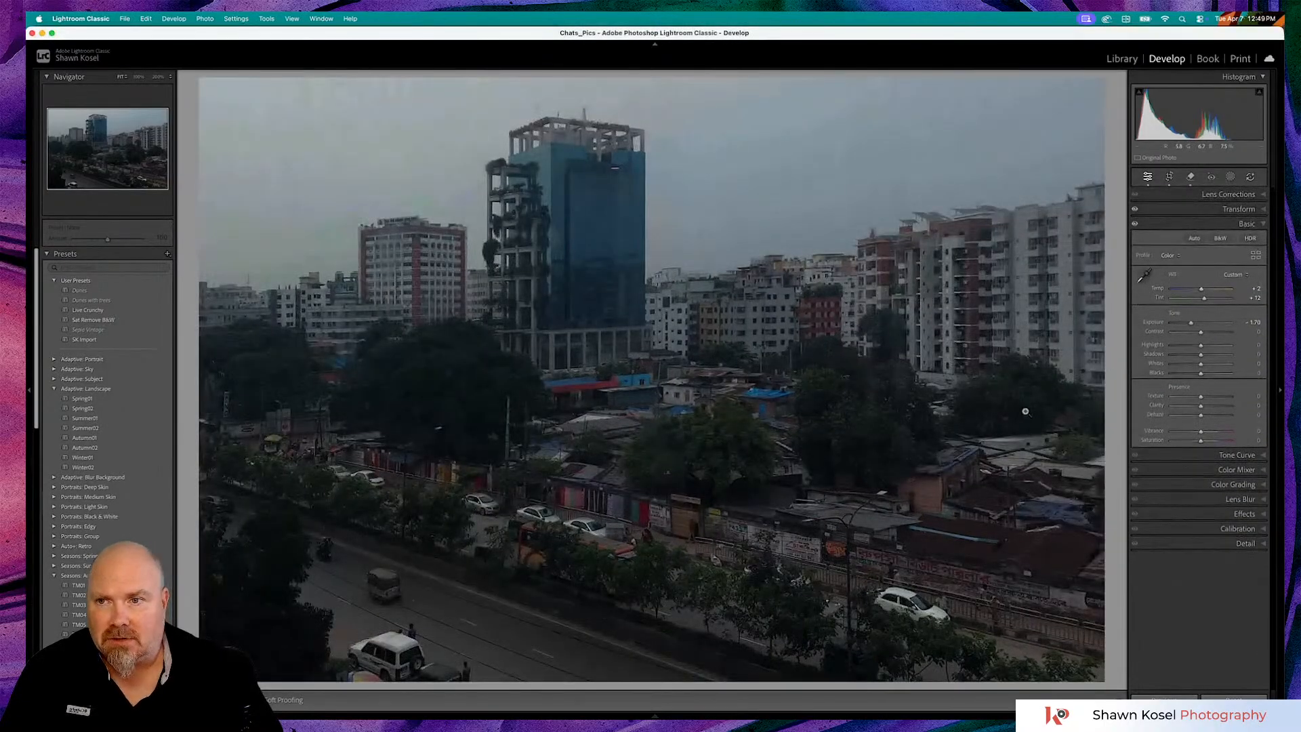
Open the skyline photo from the Library grid in Photoshop 2026 as a copy with Lightroom adjustments
{"action": "mouse_move", "coordinate": [507, 725]}
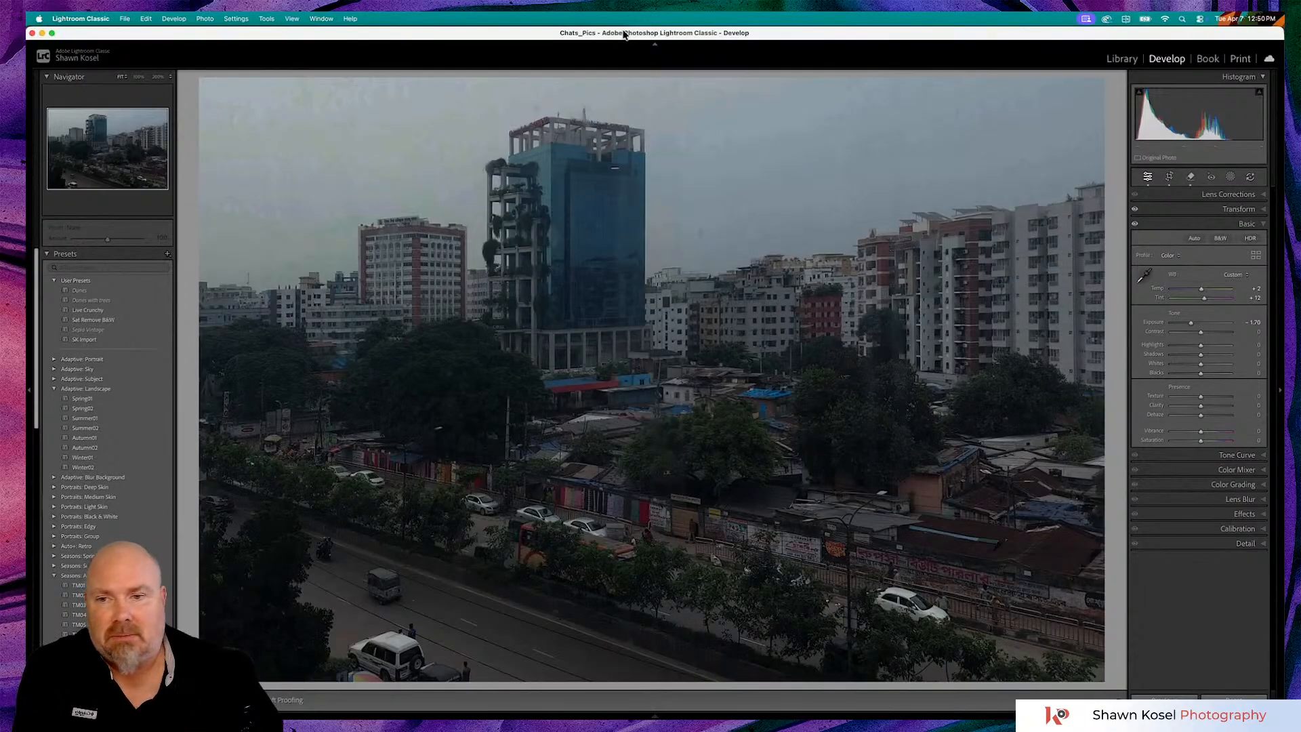
{"action": "mouse_move", "coordinate": [405, 704]}
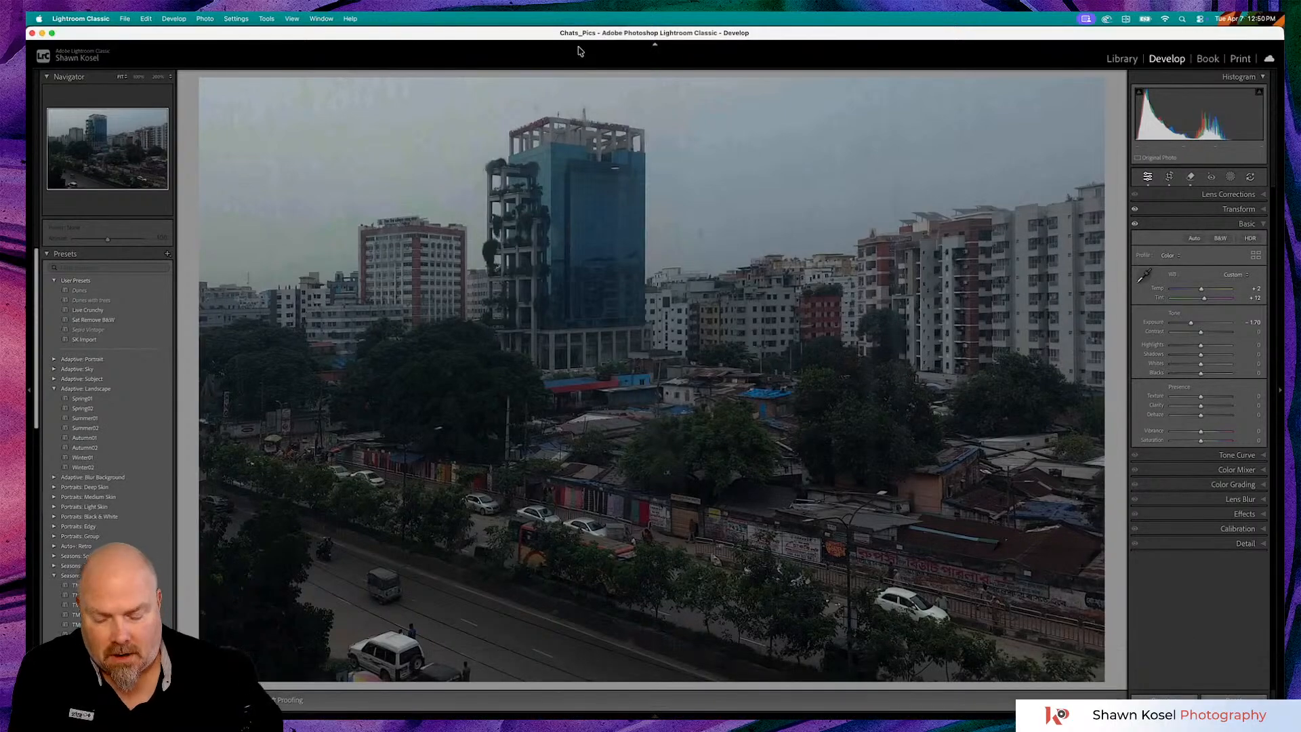
{"action": "key", "text": "g"}
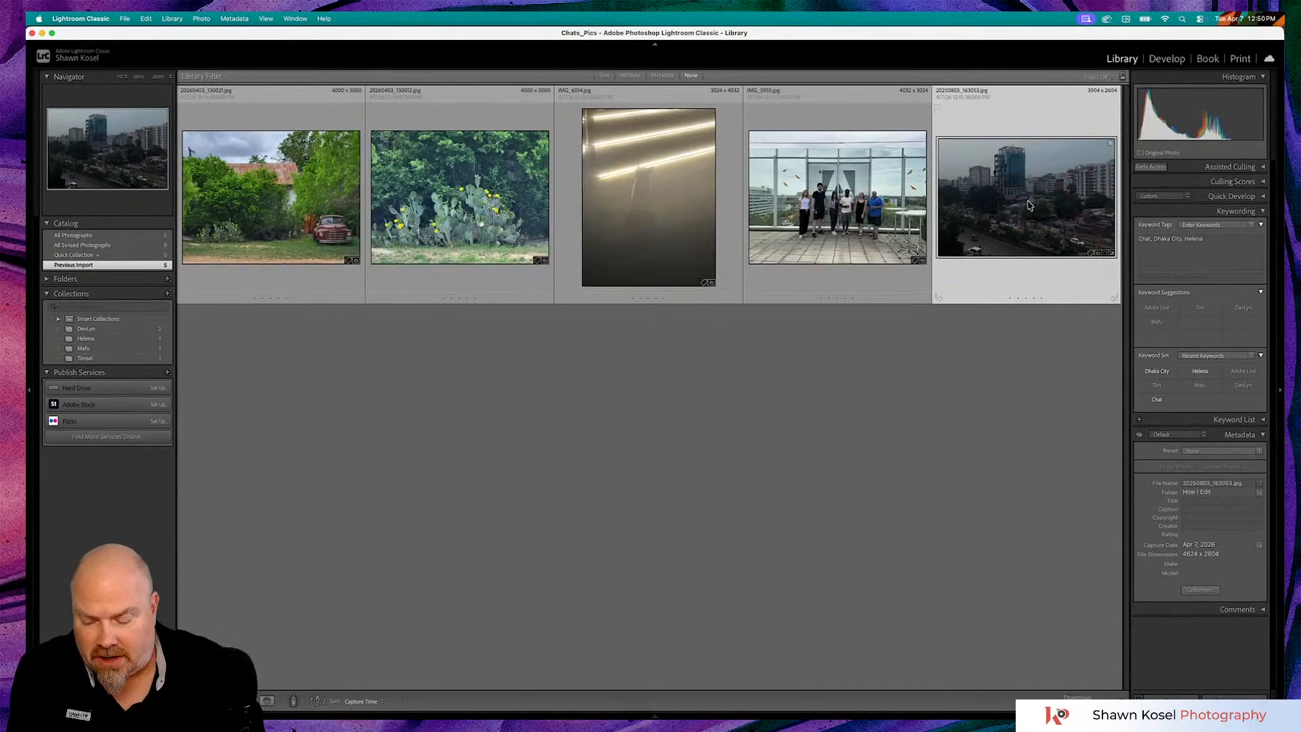
{"action": "key", "text": "super+e"}
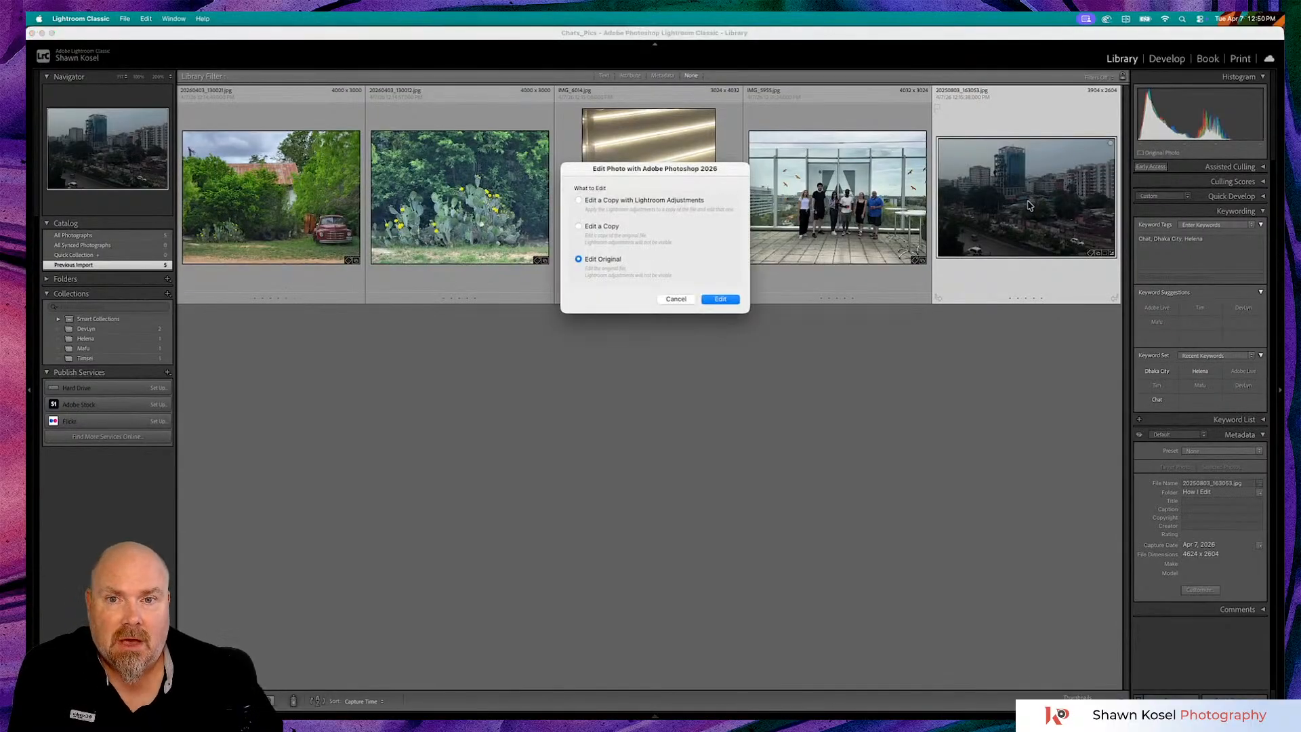
{"action": "left_click", "coordinate": [578, 200]}
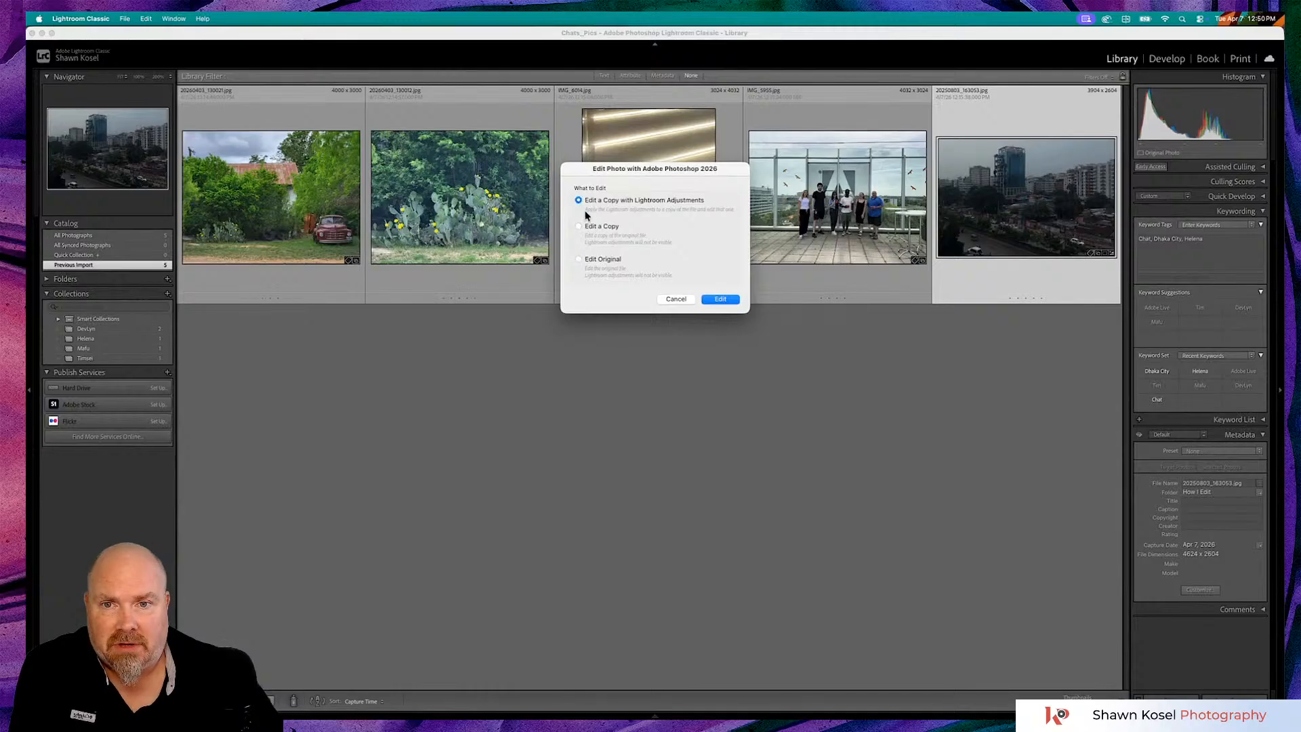
{"action": "left_click", "coordinate": [721, 300]}
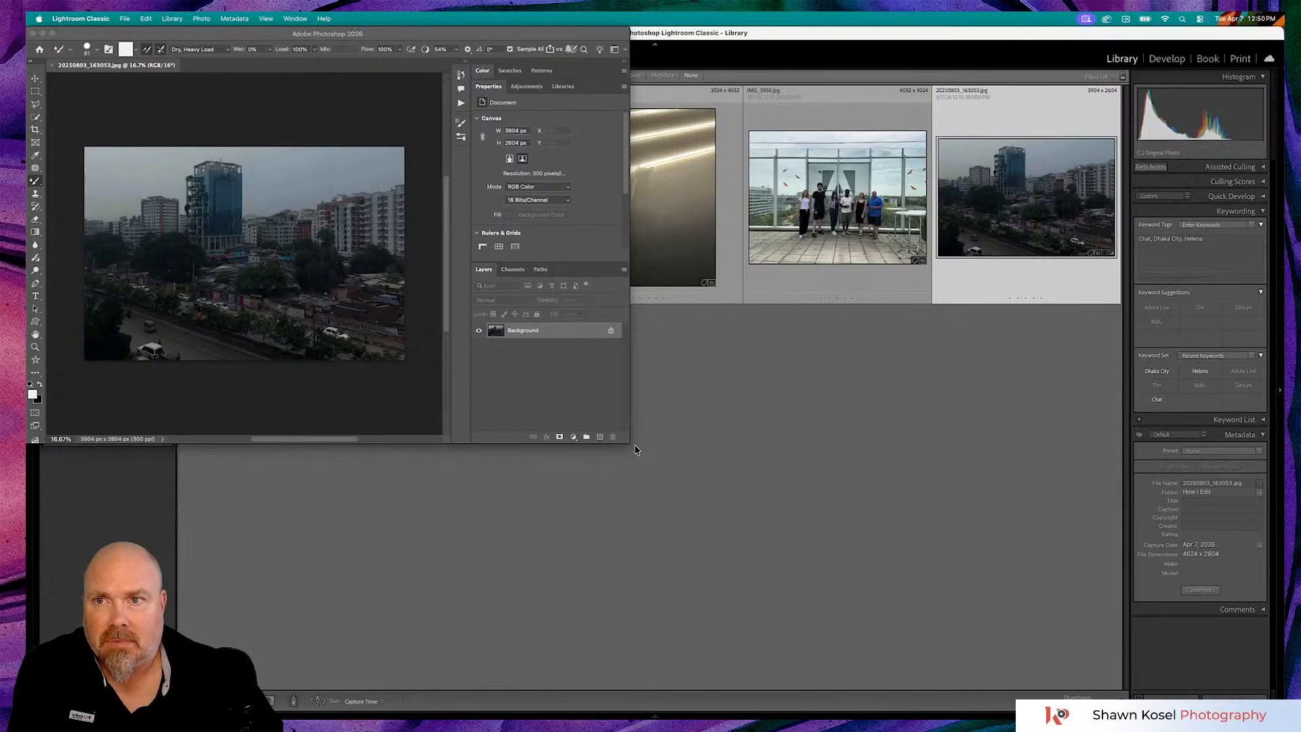
Enlarge the Photoshop window and photo view, unlock the Background layer and convert it to a smart object
{"action": "double_click", "coordinate": [388, 36]}
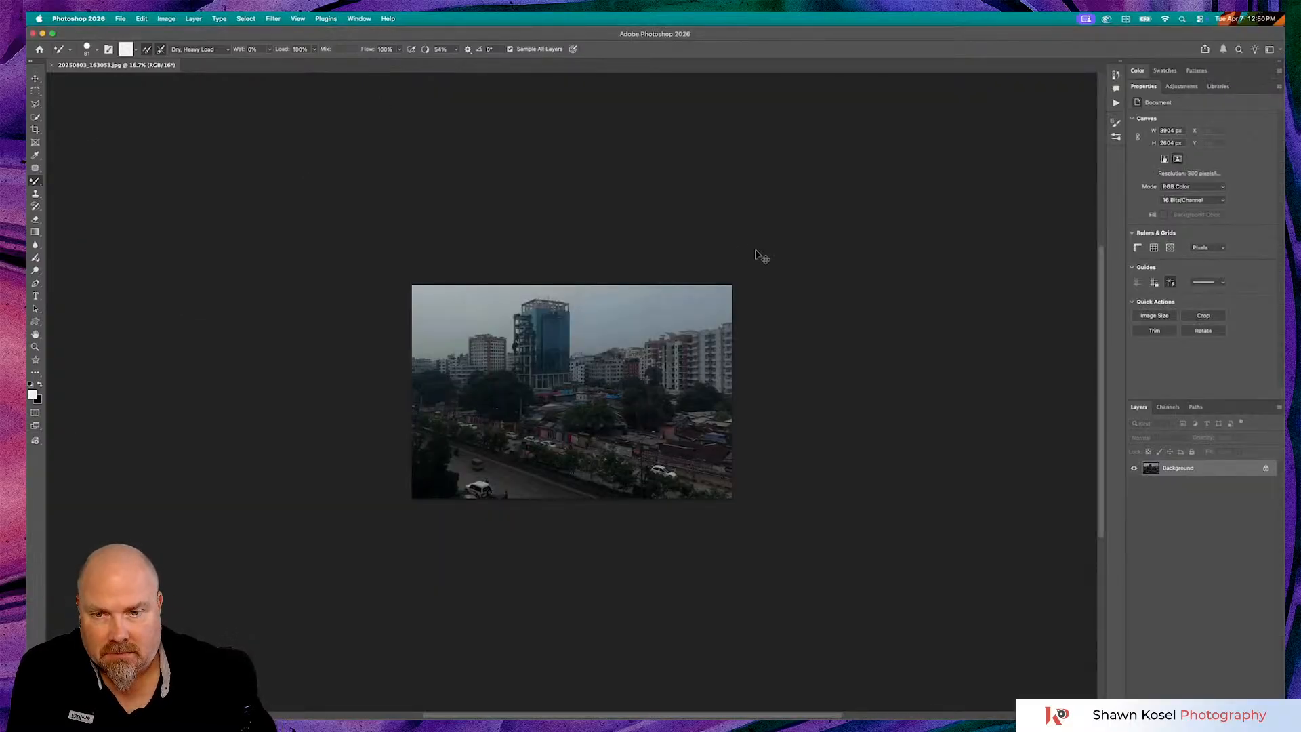
{"action": "key", "text": "super+0"}
{"action": "key", "text": "super+minus"}
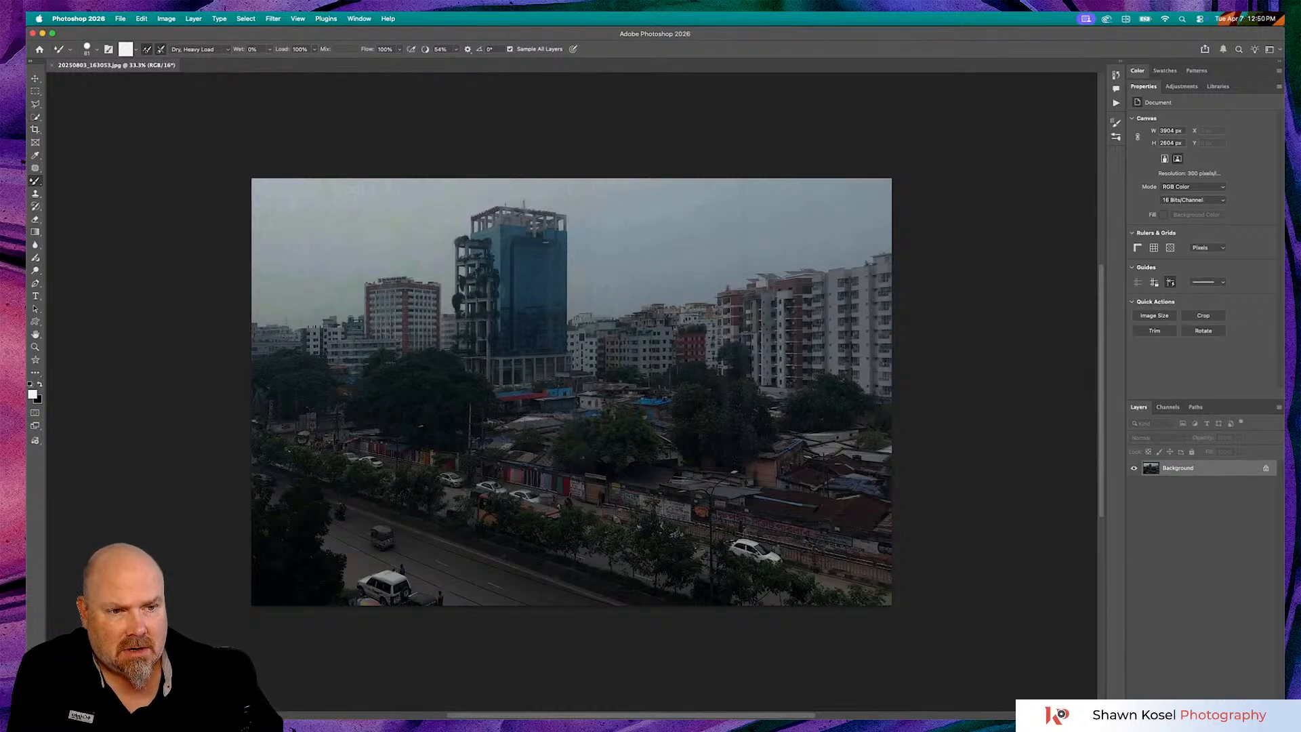
{"action": "left_click", "coordinate": [1266, 468]}
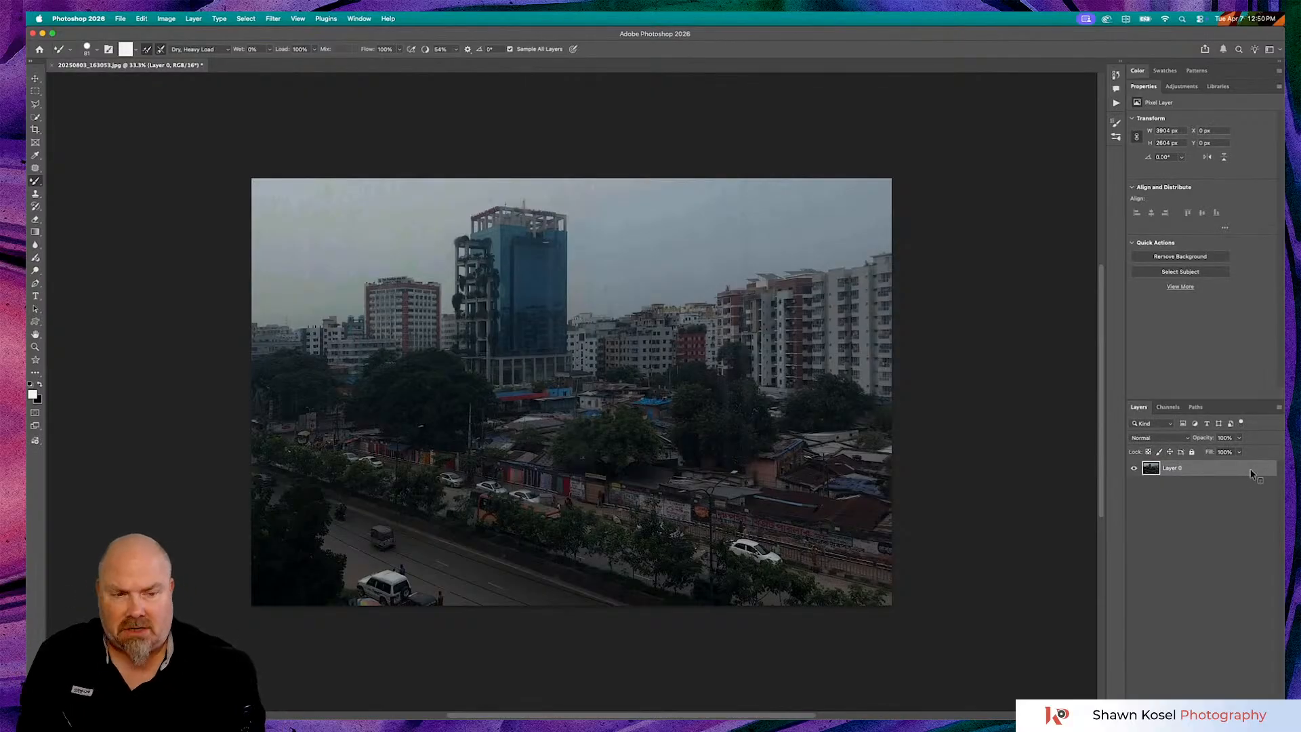
{"action": "key", "text": "ctrl+super+s"}
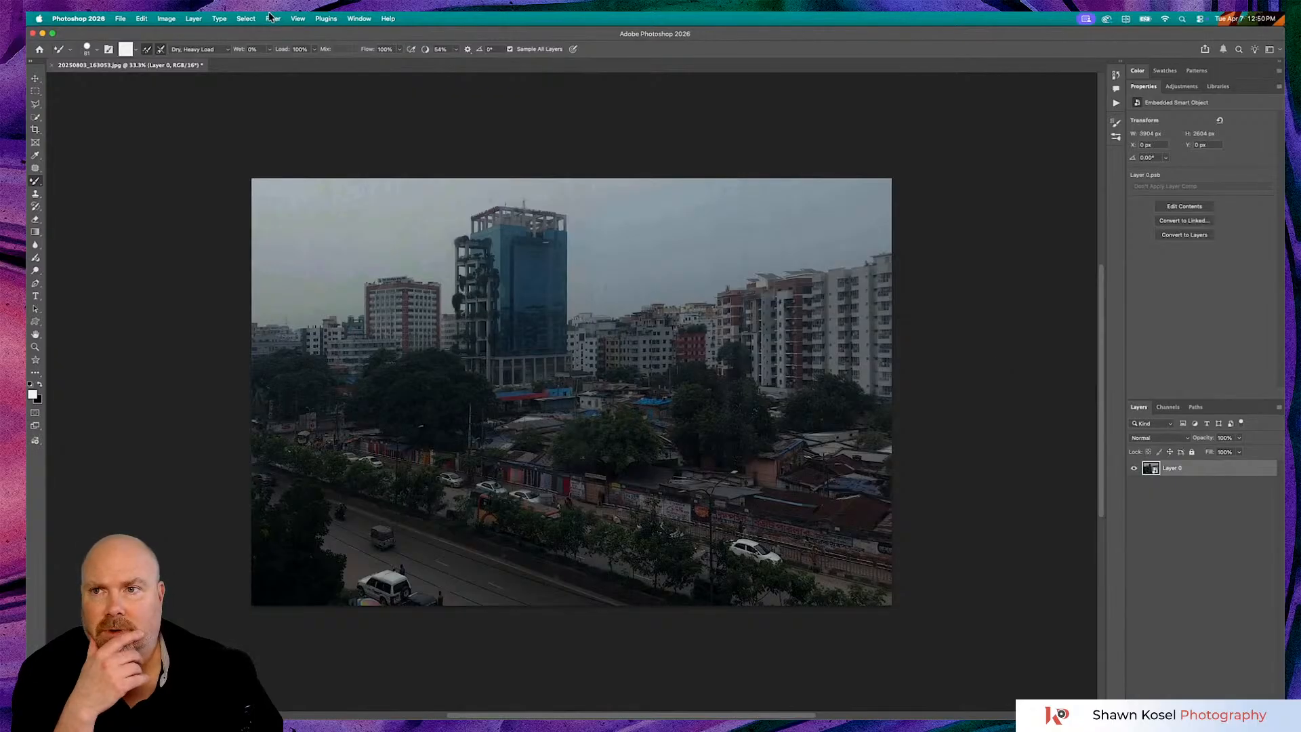
Apply the JPEG Artifacts Removal neural filter to the skyline layer at High strength
{"action": "left_click", "coordinate": [277, 20]}
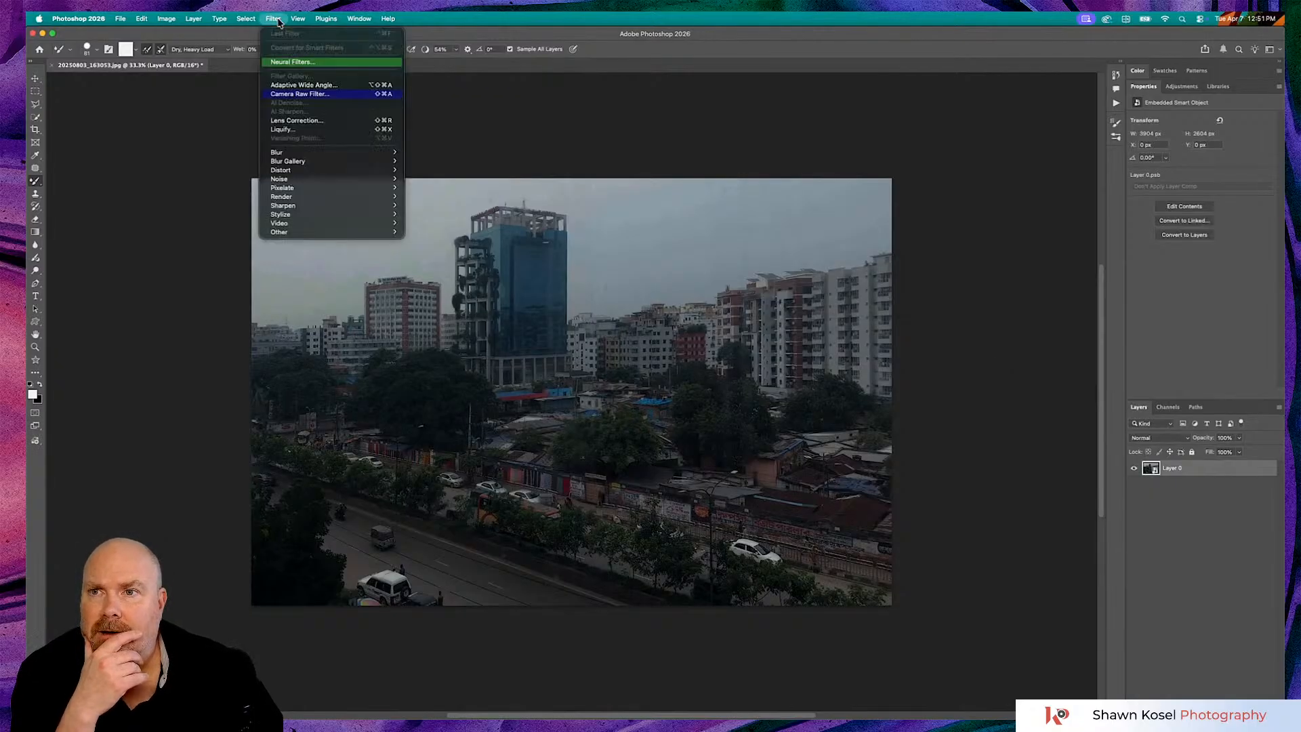
{"action": "left_click", "coordinate": [293, 61]}
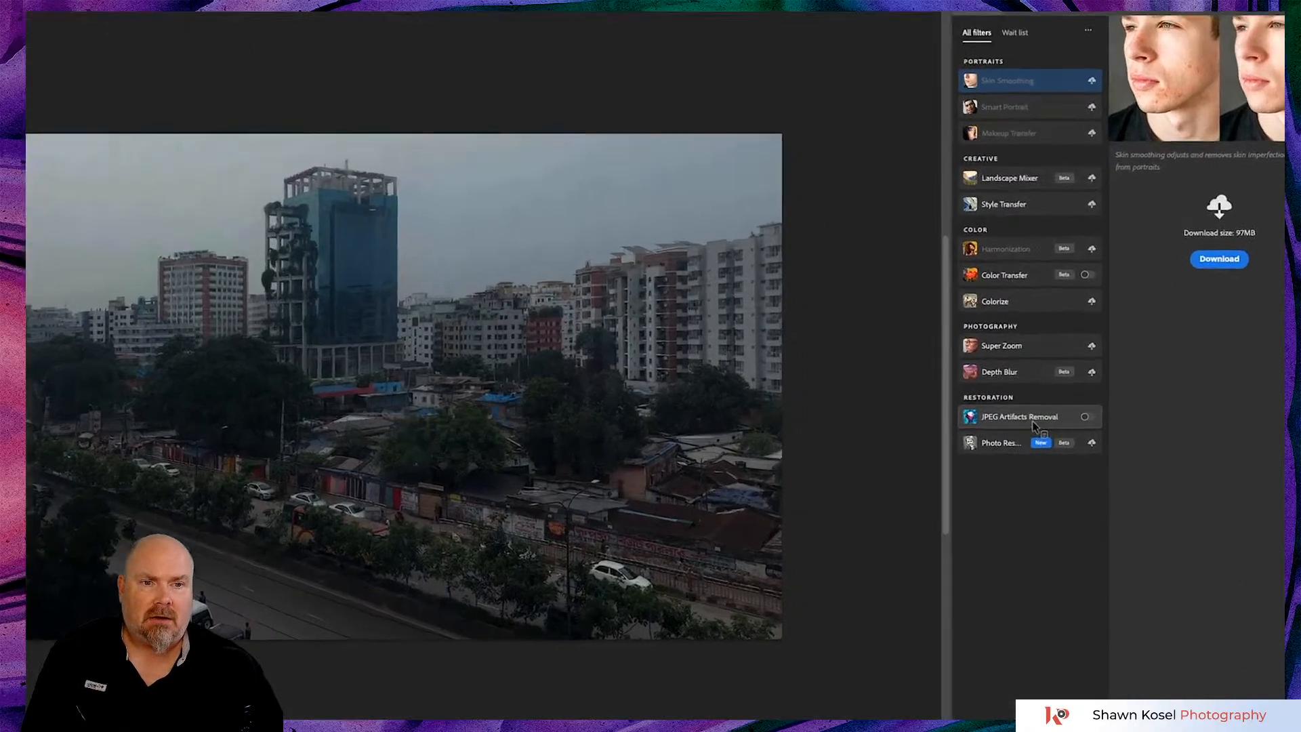
{"action": "mouse_move", "coordinate": [1033, 422]}
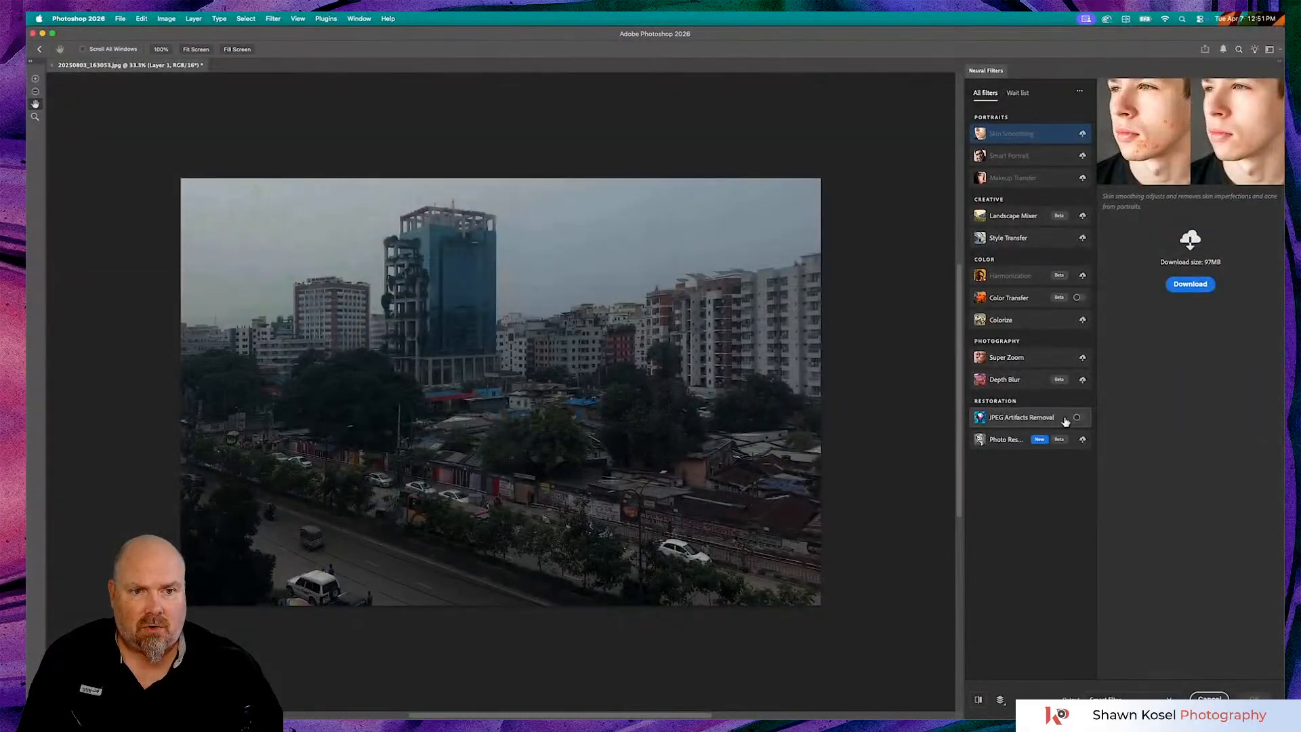
{"action": "left_click", "coordinate": [1076, 418]}
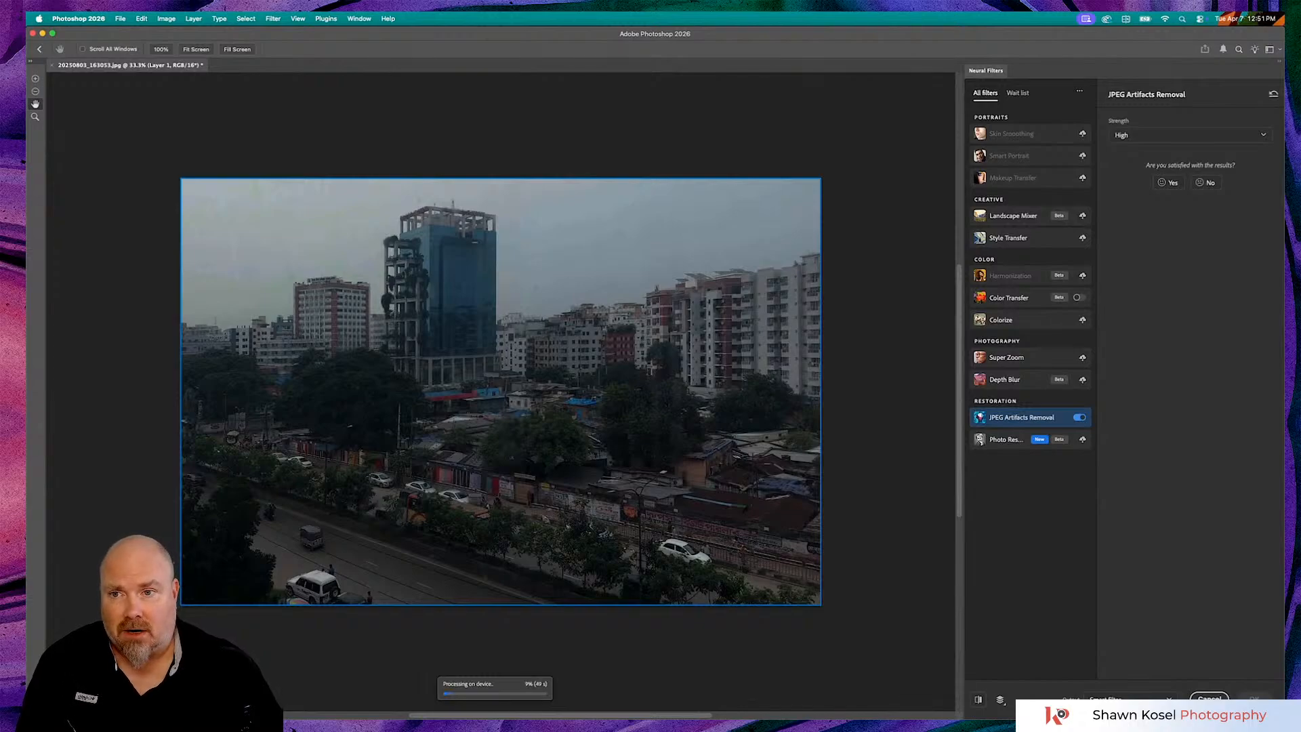
{"action": "left_click", "coordinate": [1204, 133]}
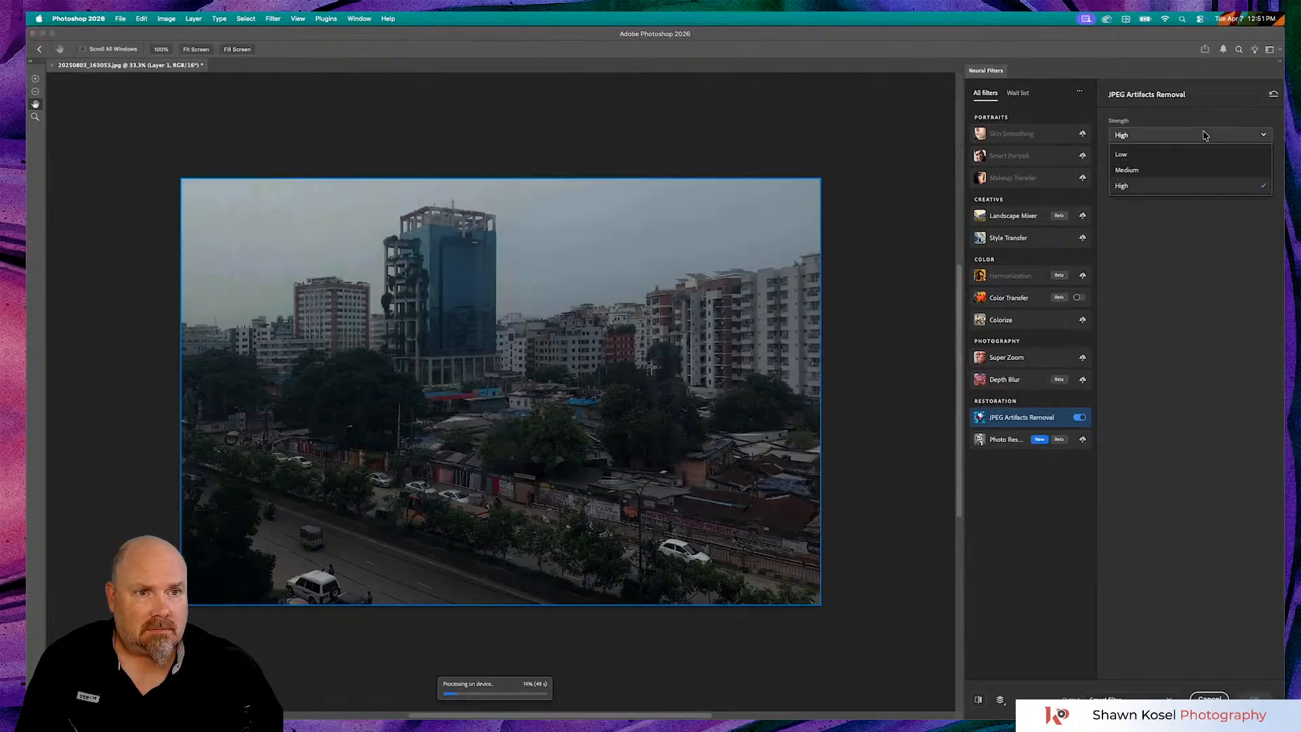
{"action": "left_click", "coordinate": [1130, 186]}
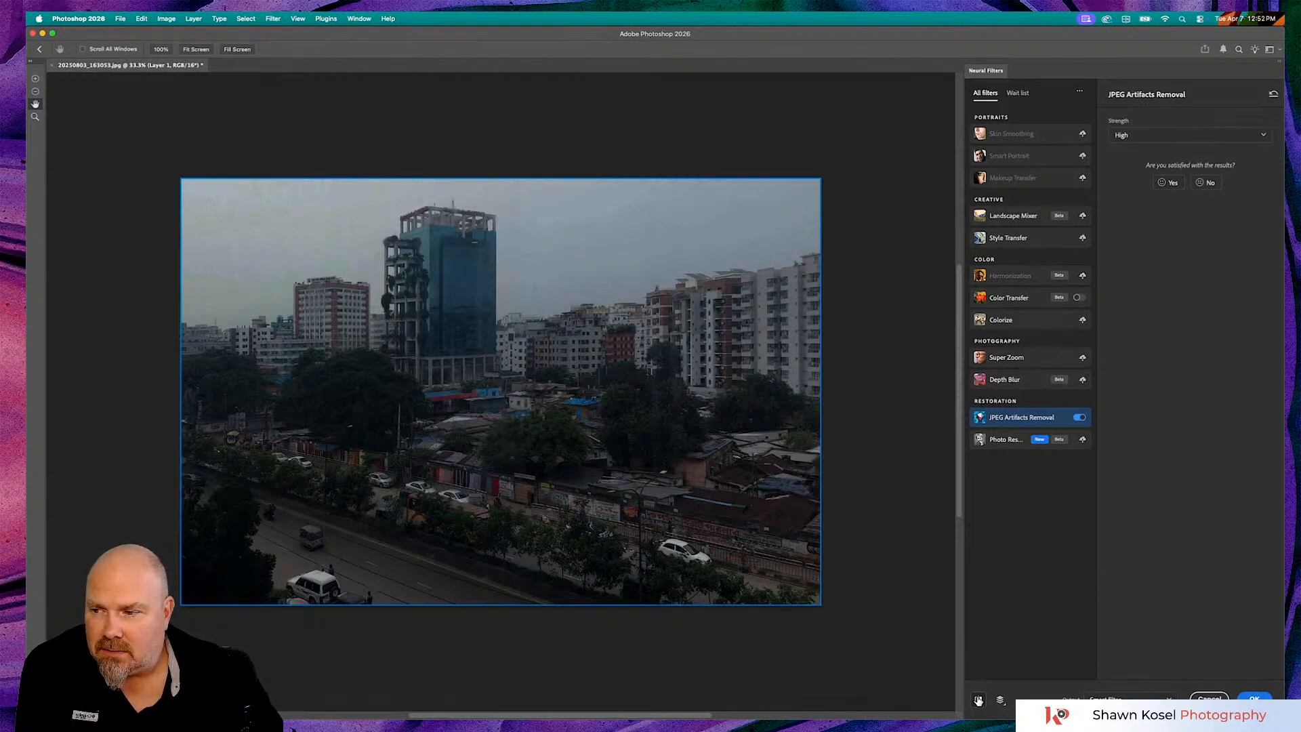
{"action": "left_click", "coordinate": [1253, 697]}
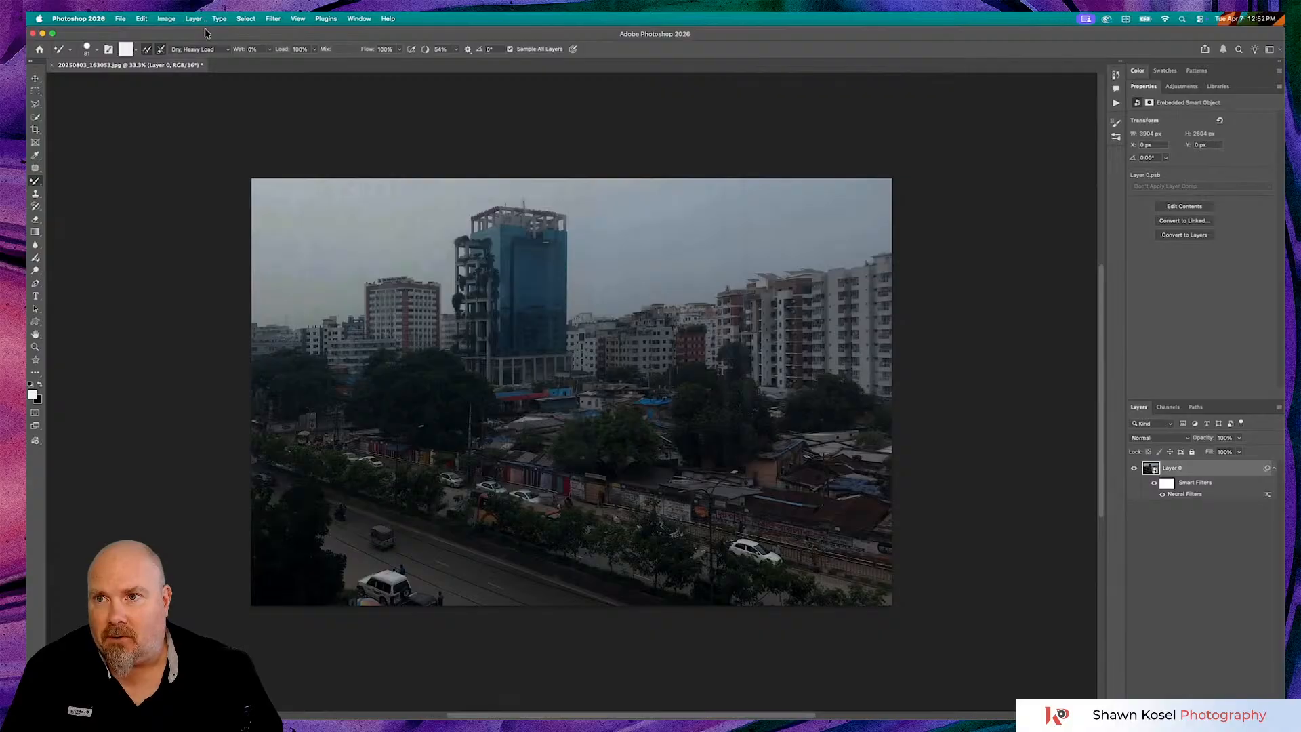
Open Sky Replacement for the skyline layer and move its dialog clear of the photo
{"action": "left_click", "coordinate": [140, 19]}
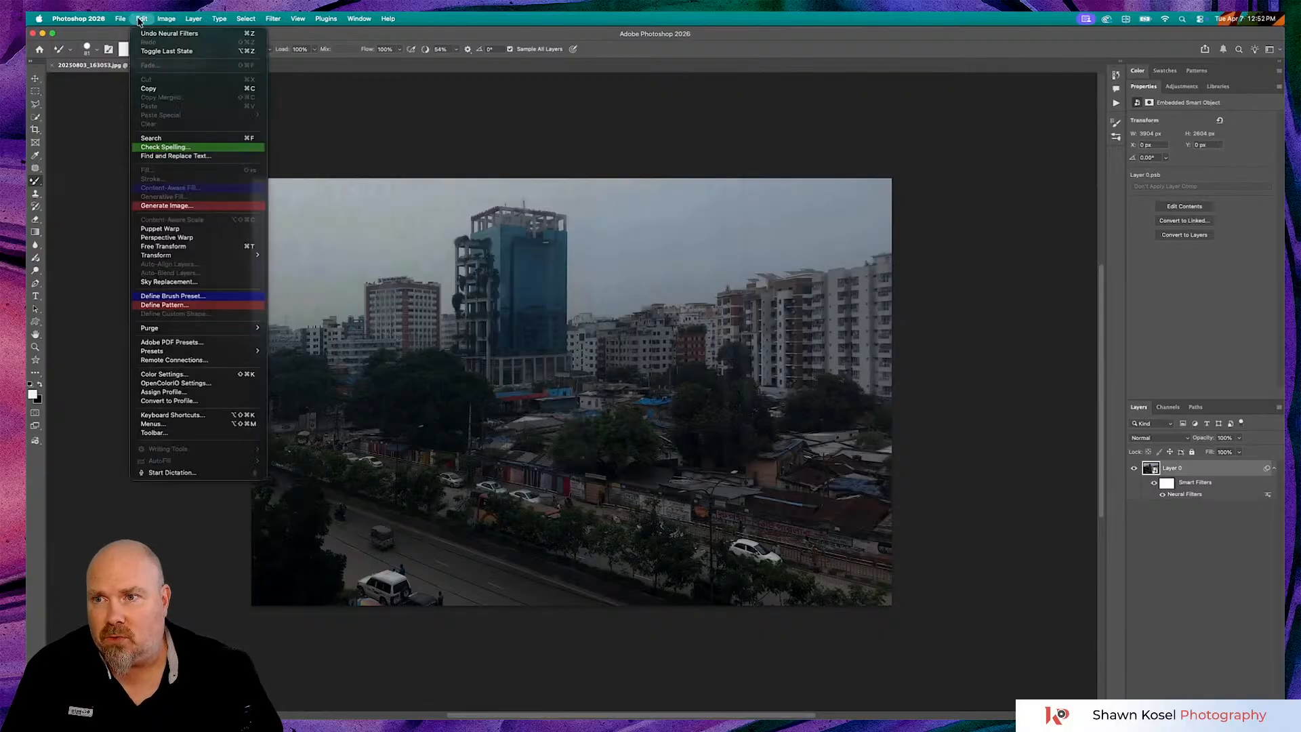
{"action": "left_click", "coordinate": [168, 282]}
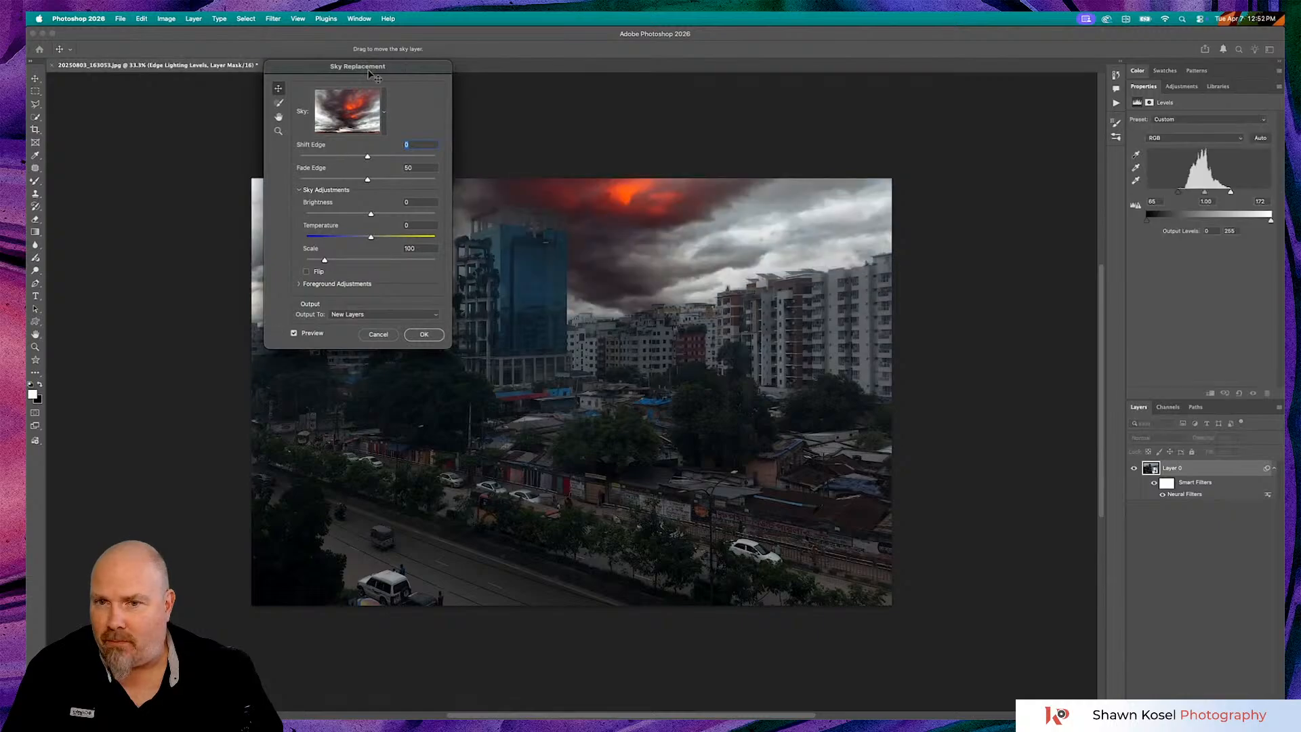
{"action": "left_click_drag", "start_coordinate": [411, 71], "coordinate": [1040, 124]}
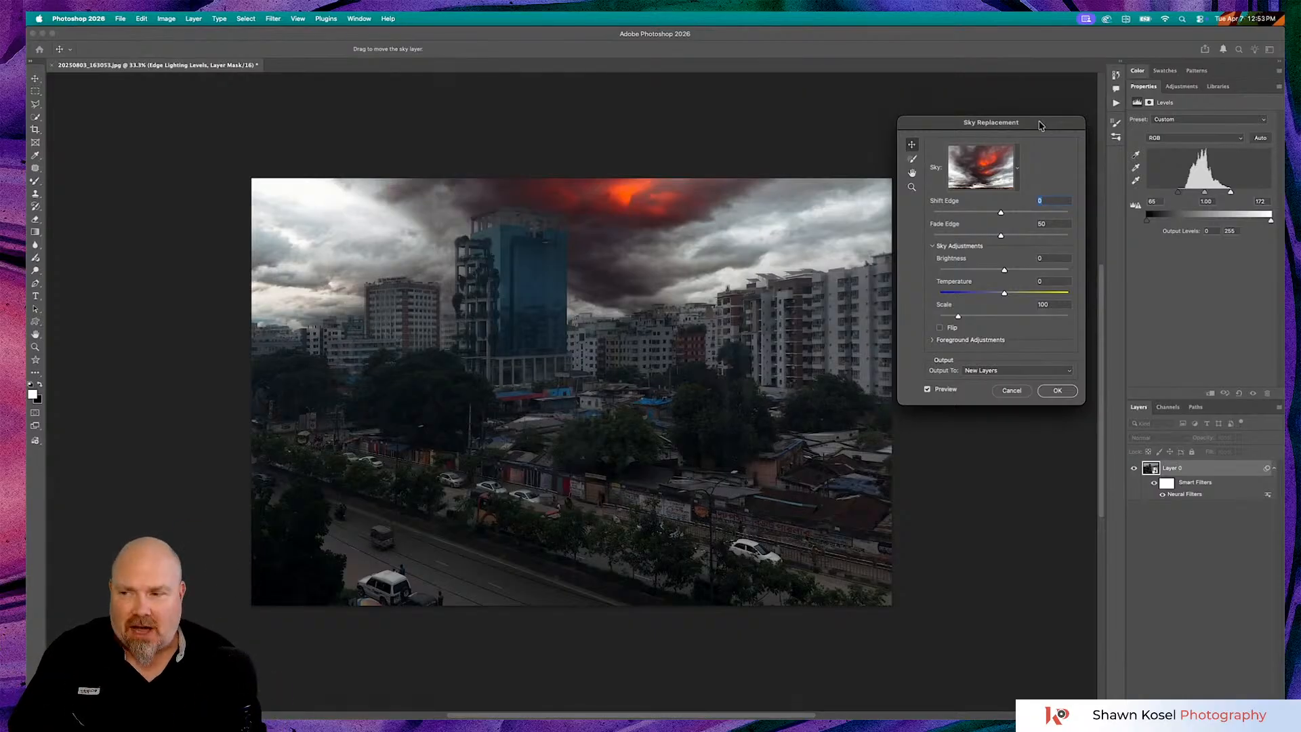
Try the dark grey storm-cloud sky from the Storms_Pack_1 folder on the skyline photo
{"action": "left_click", "coordinate": [1018, 172]}
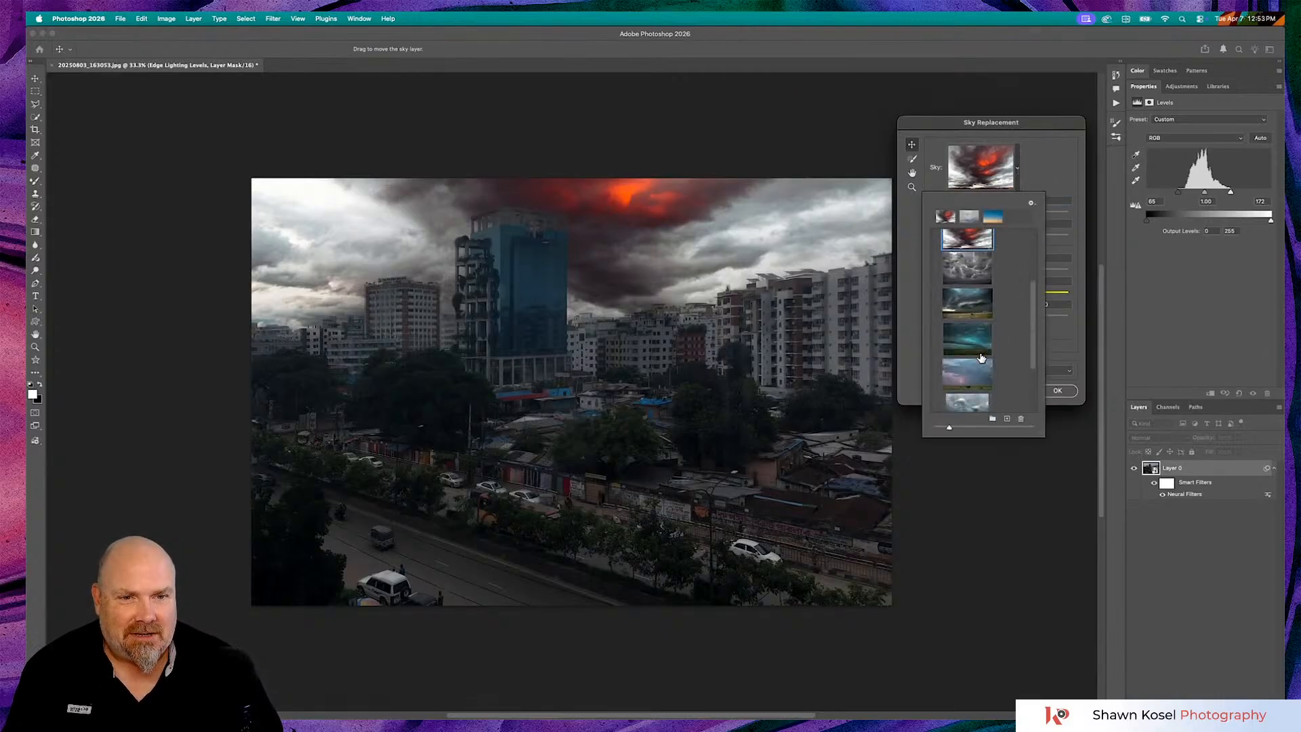
{"action": "scroll", "coordinate": [980, 357], "scroll_direction": "up", "scroll_amount": 2}
{"action": "left_click", "coordinate": [969, 323]}
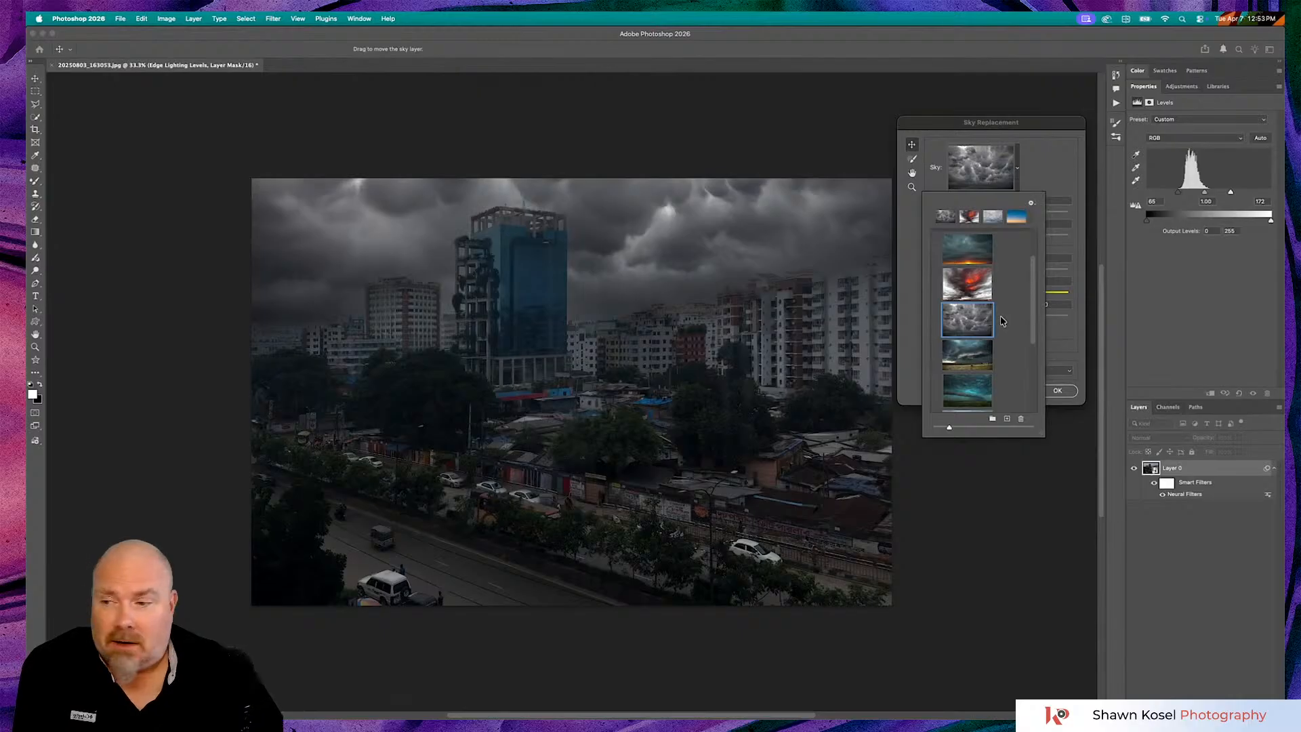
{"action": "scroll", "coordinate": [999, 321], "scroll_direction": "down", "scroll_amount": 5}
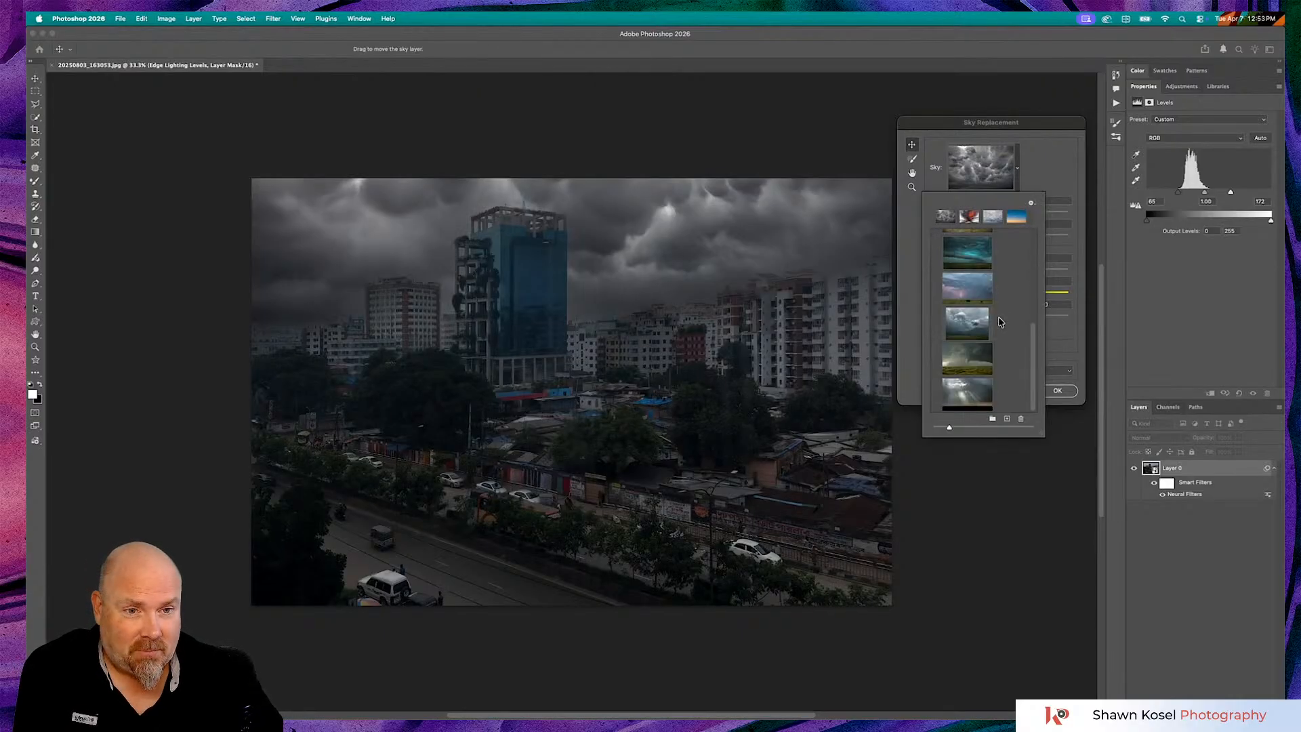
{"action": "scroll", "coordinate": [999, 321], "scroll_direction": "up", "scroll_amount": 8}
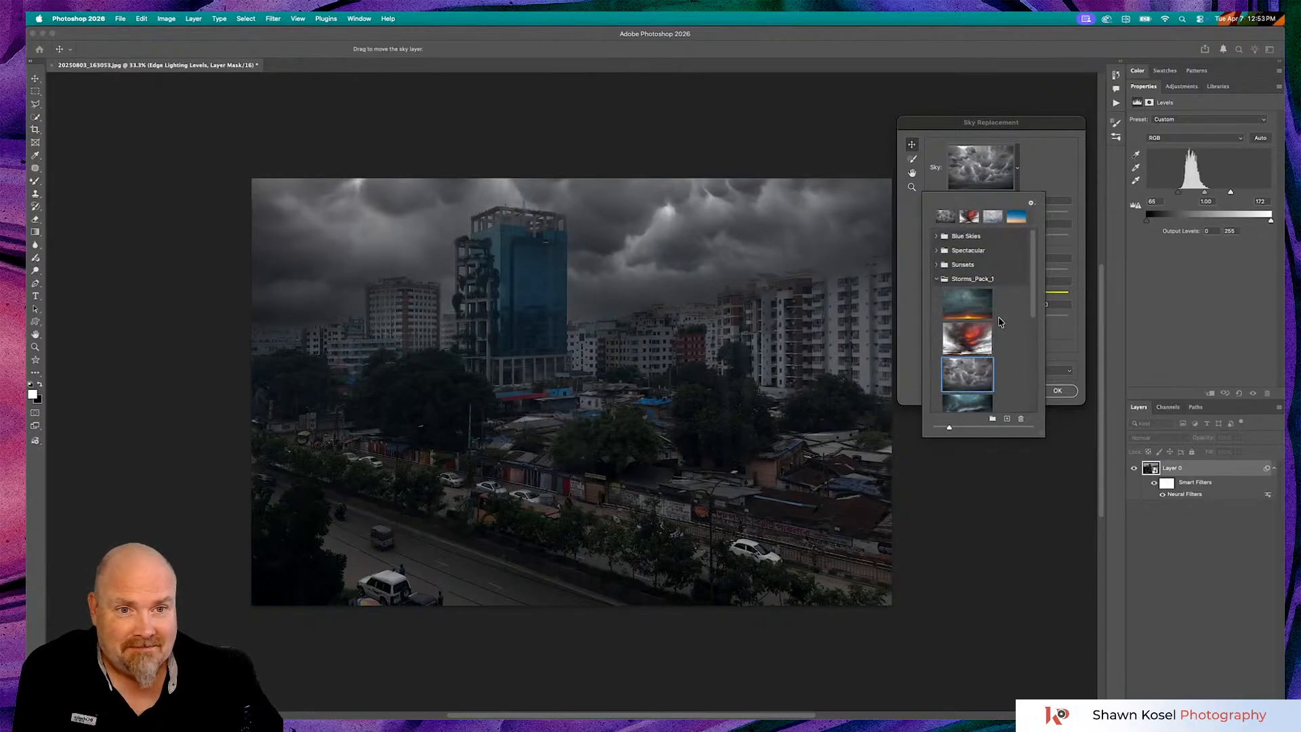
Look through the Blue Skies folder of sky presets for a suitable replacement sky
{"action": "left_click", "coordinate": [934, 234]}
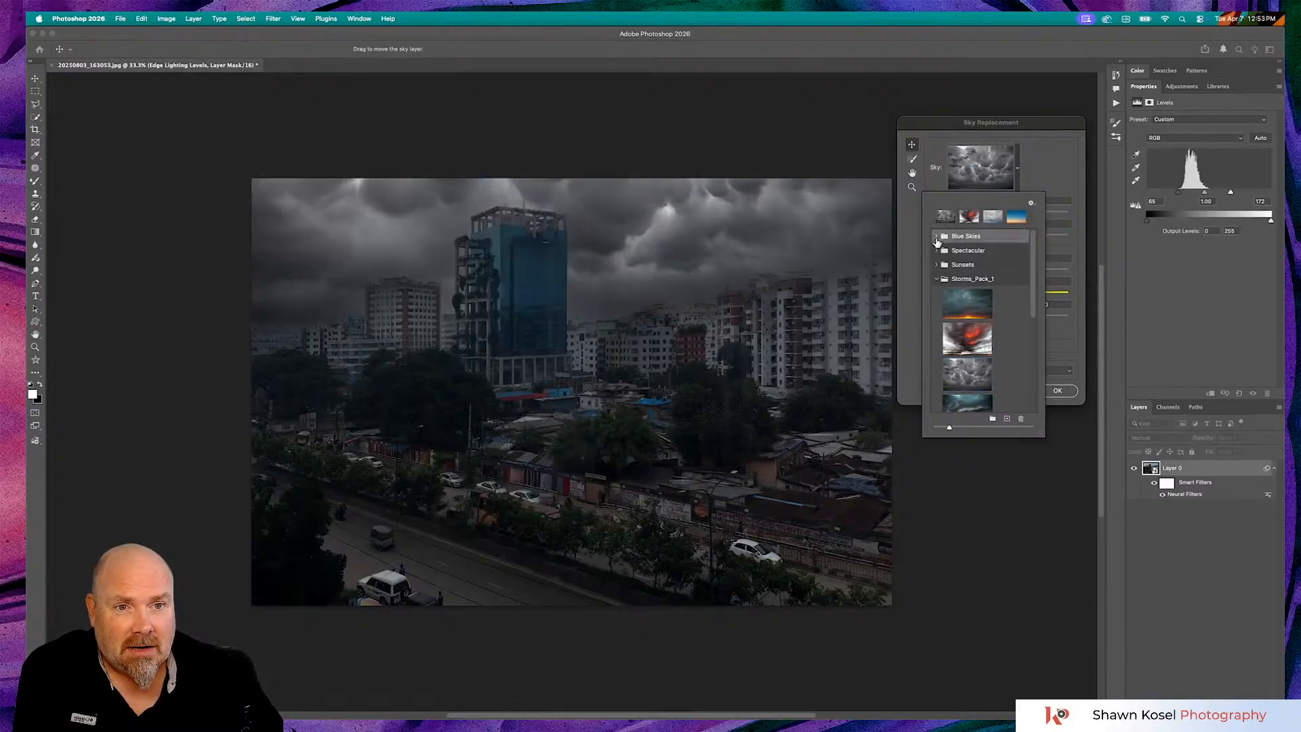
{"action": "left_click", "coordinate": [936, 238]}
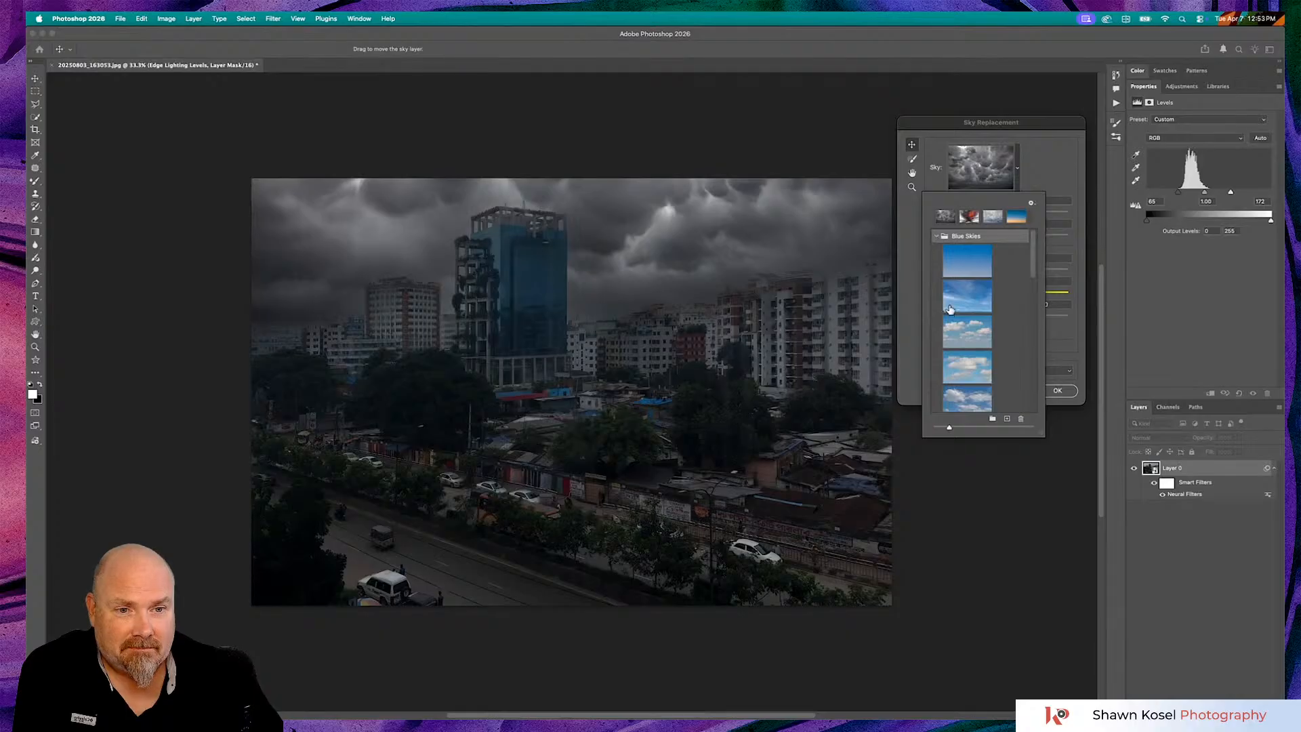
{"action": "scroll", "coordinate": [949, 309], "scroll_direction": "down", "scroll_amount": 3}
{"action": "scroll", "coordinate": [949, 309], "scroll_direction": "down", "scroll_amount": 5}
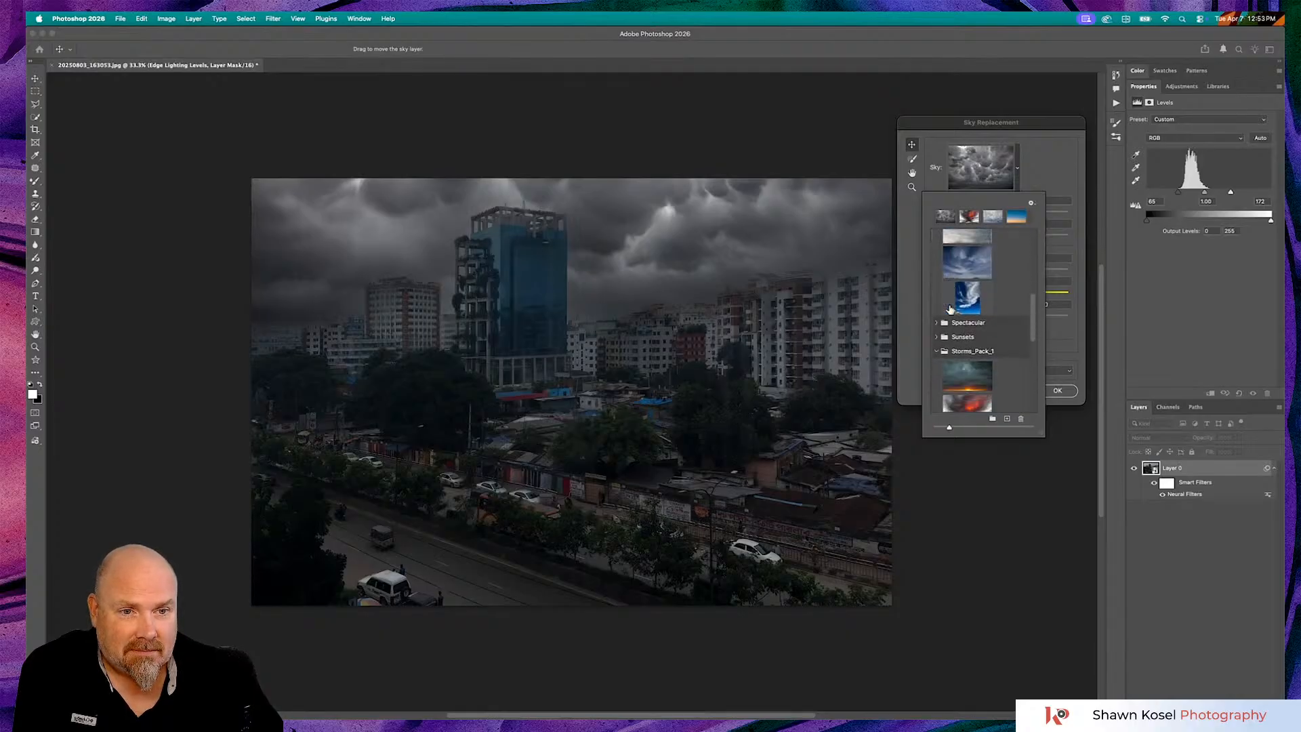
{"action": "scroll", "coordinate": [949, 309], "scroll_direction": "up", "scroll_amount": 4}
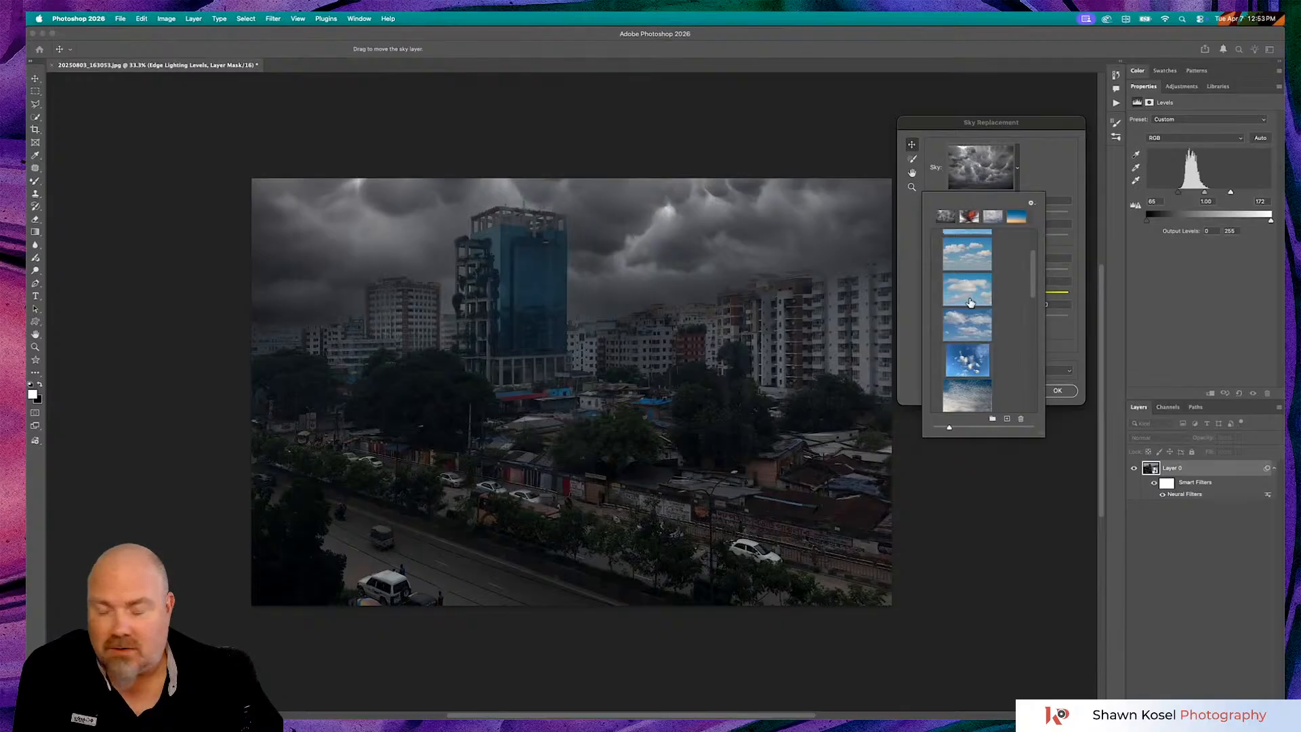
{"action": "scroll", "coordinate": [969, 303], "scroll_direction": "up", "scroll_amount": 2}
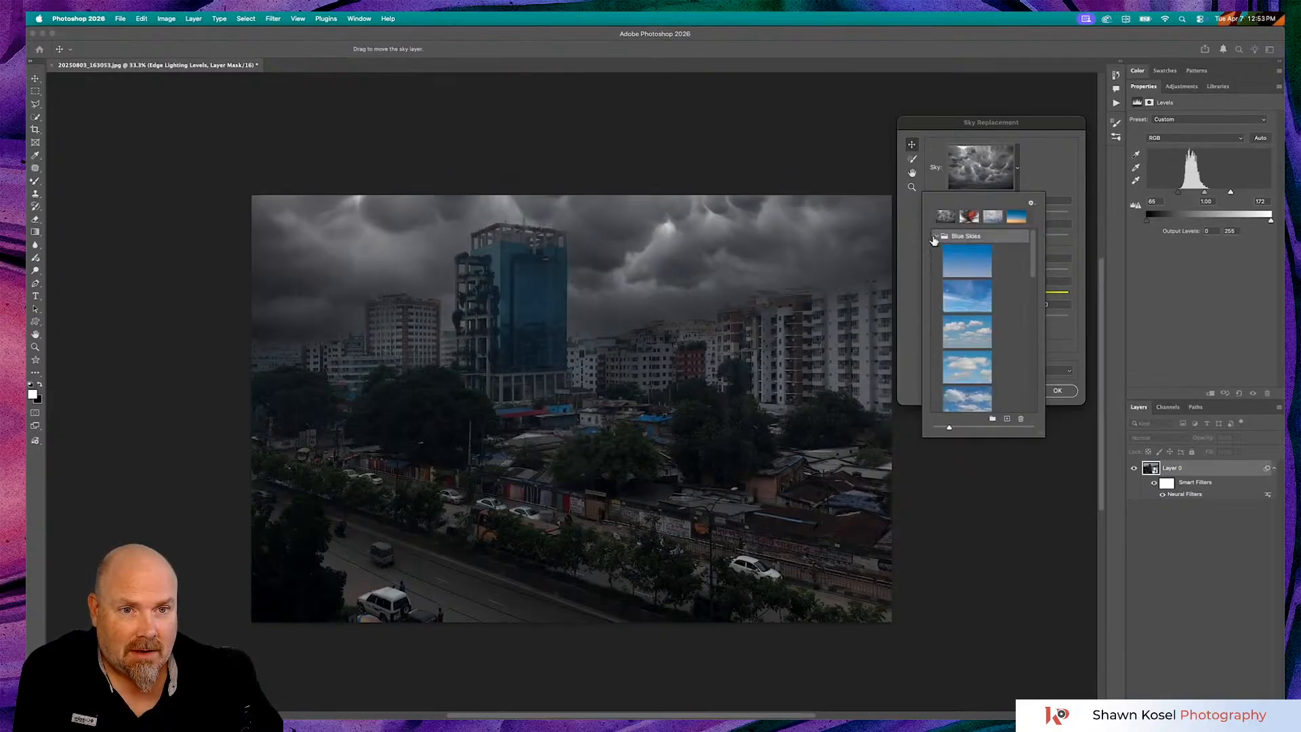
Choose the overcast grey cloud sky from the Spectacular folder as the replacement sky
{"action": "left_click", "coordinate": [936, 236]}
{"action": "left_click", "coordinate": [937, 250]}
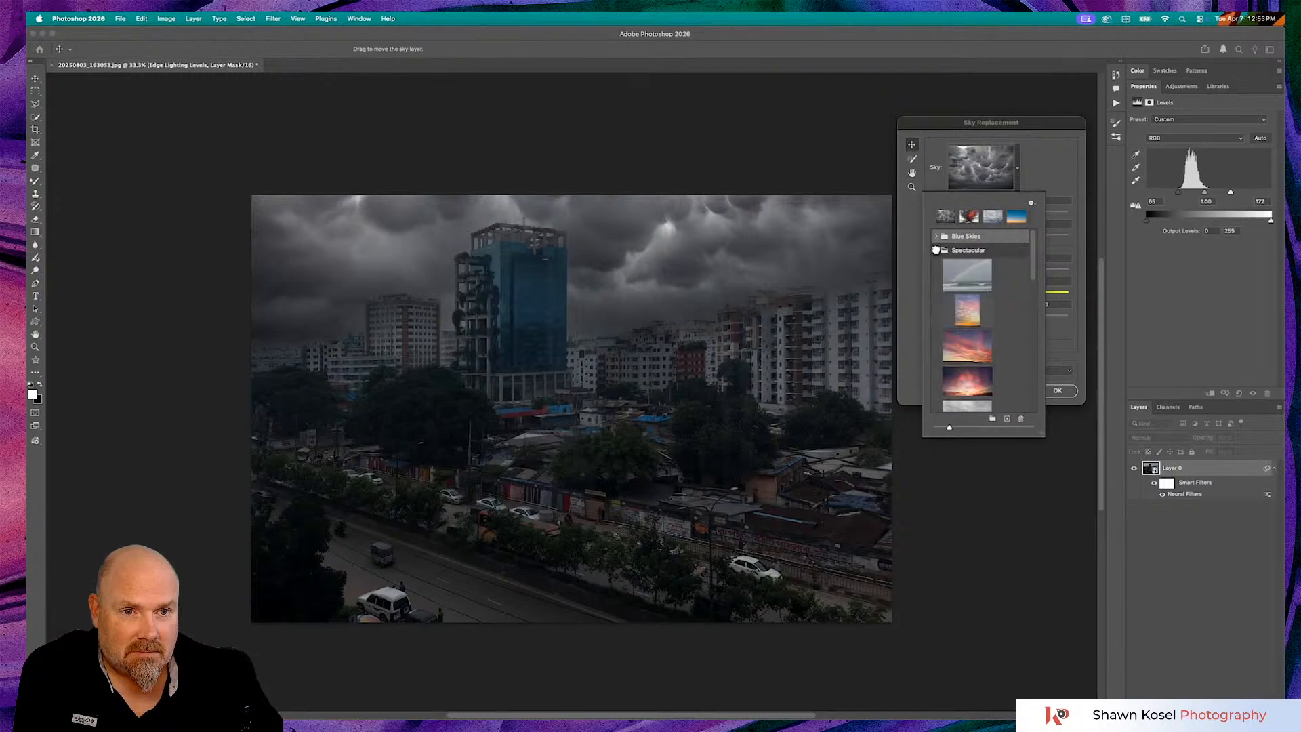
{"action": "scroll", "coordinate": [1013, 301], "scroll_direction": "down", "scroll_amount": 3}
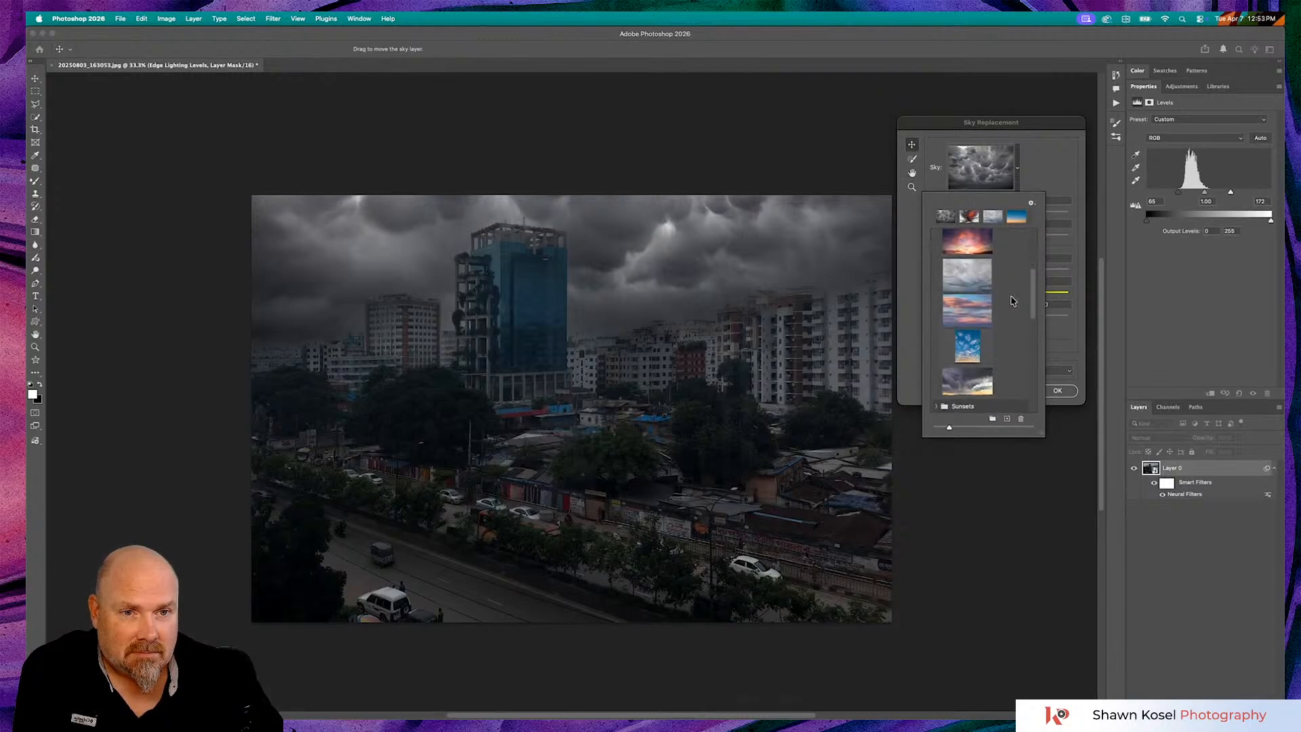
{"action": "left_click", "coordinate": [971, 278]}
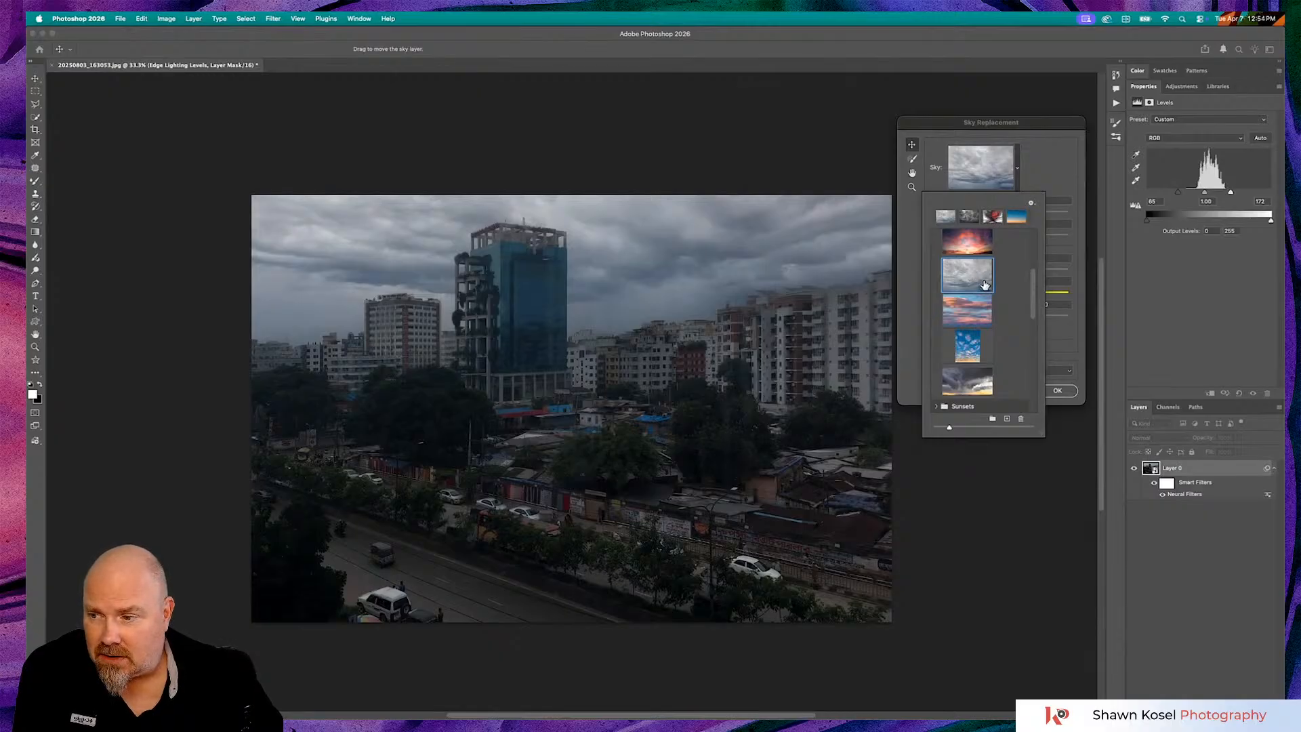
{"action": "scroll", "coordinate": [983, 284], "scroll_direction": "down", "scroll_amount": 2}
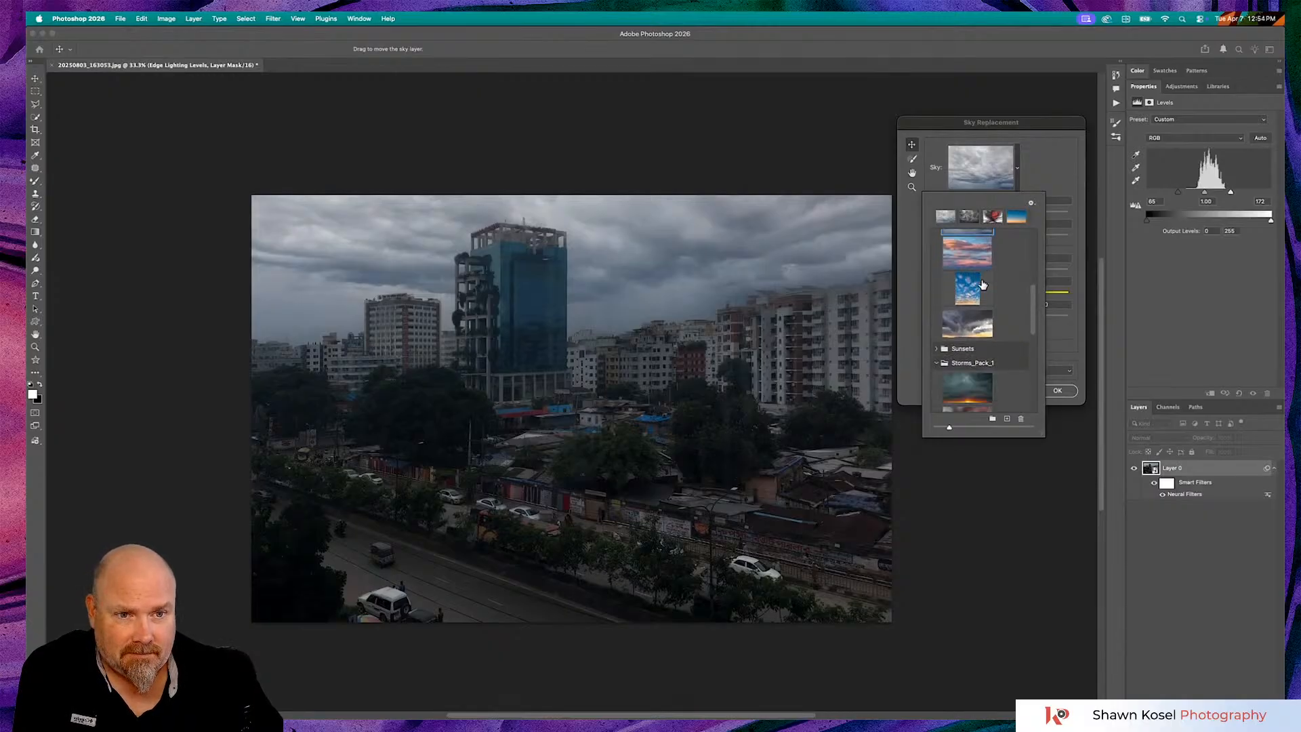
{"action": "scroll", "coordinate": [982, 283], "scroll_direction": "up", "scroll_amount": 2}
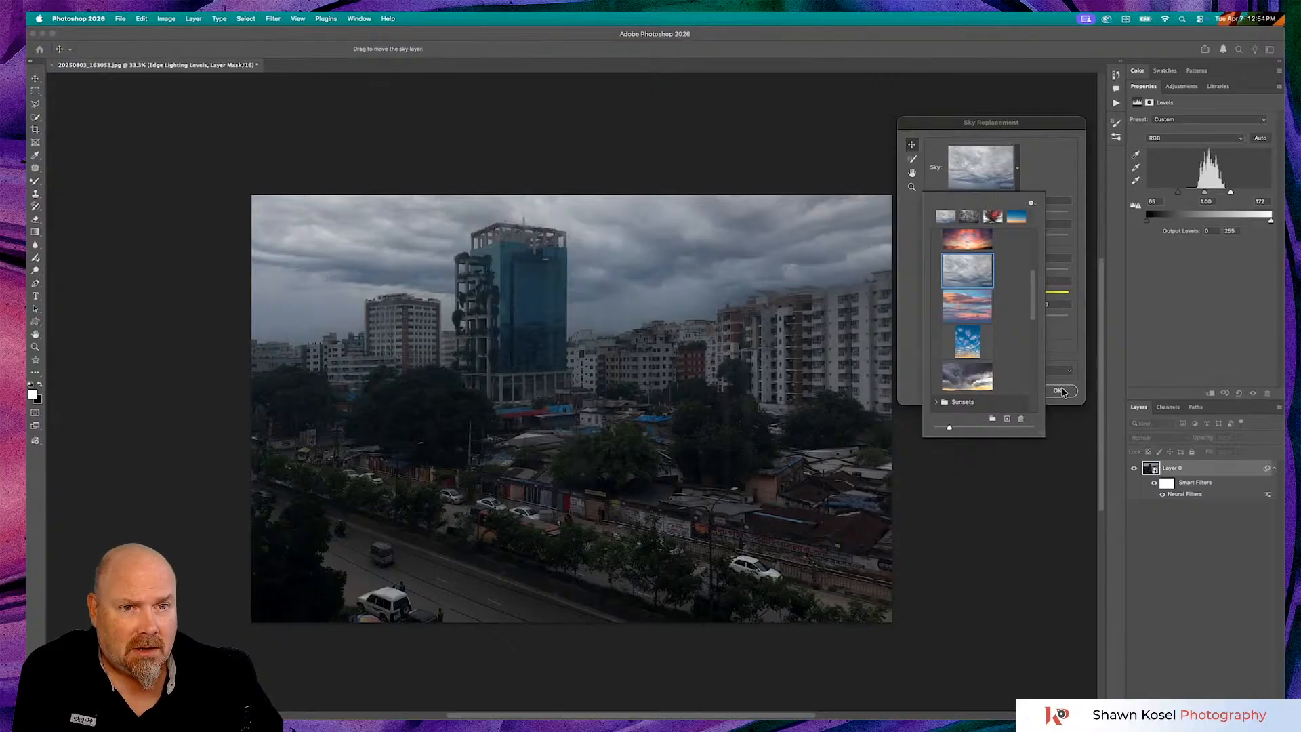
{"action": "left_click", "coordinate": [1052, 185]}
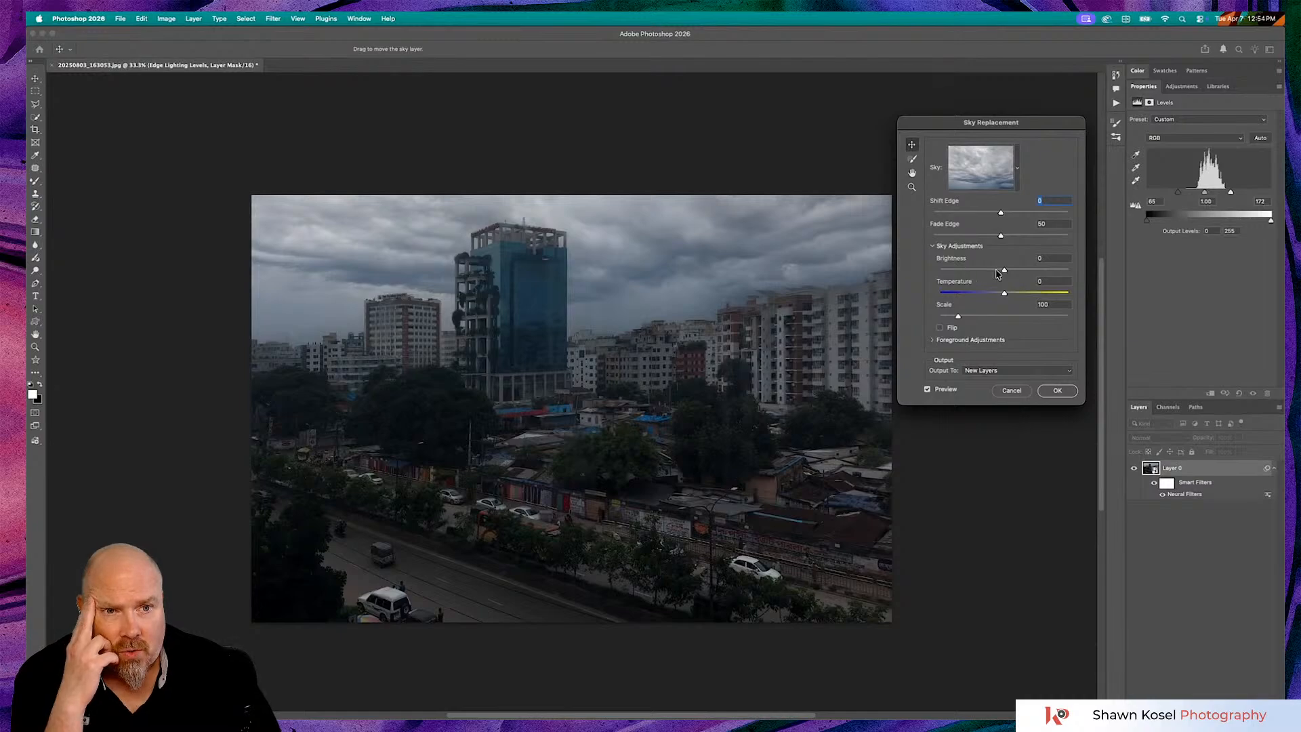
Set the sky brightness to -34, apply the replacement to new layers and save the document
{"action": "left_click_drag", "start_coordinate": [1004, 270], "coordinate": [984, 273]}
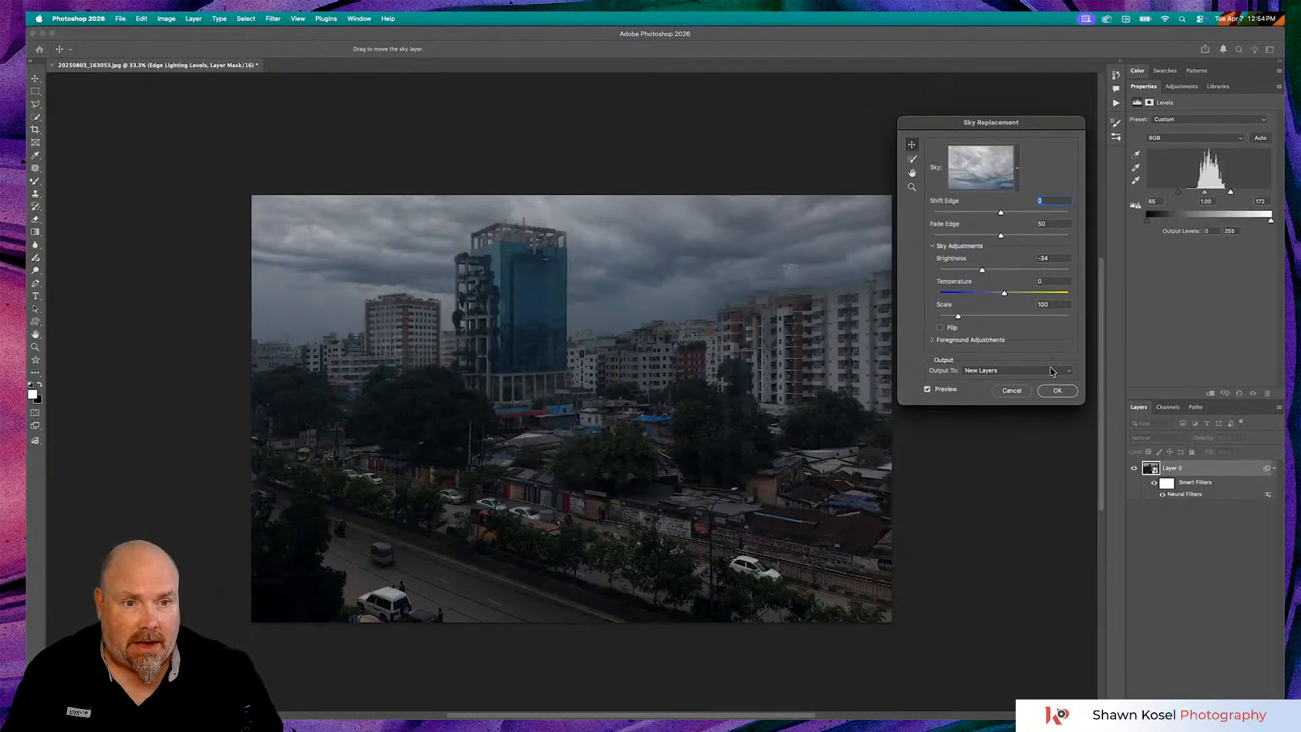
{"action": "left_click", "coordinate": [1055, 393]}
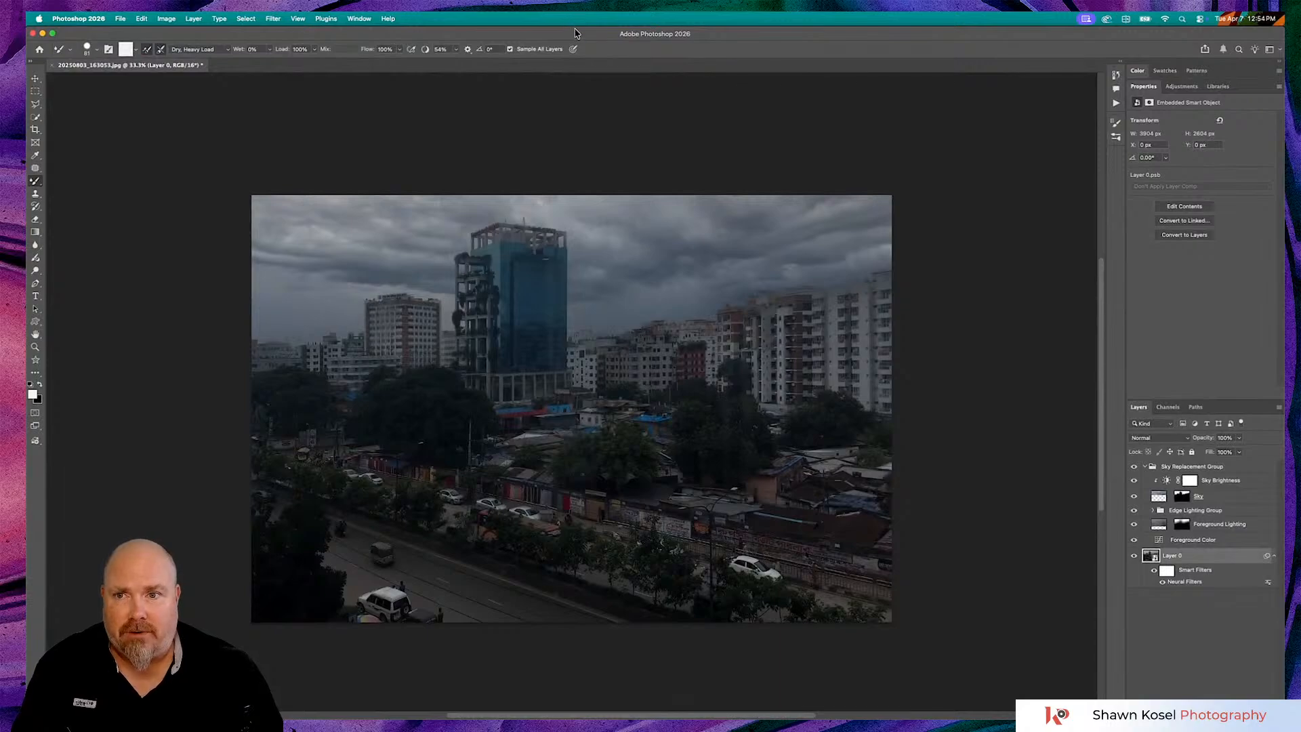
{"action": "left_click", "coordinate": [120, 18]}
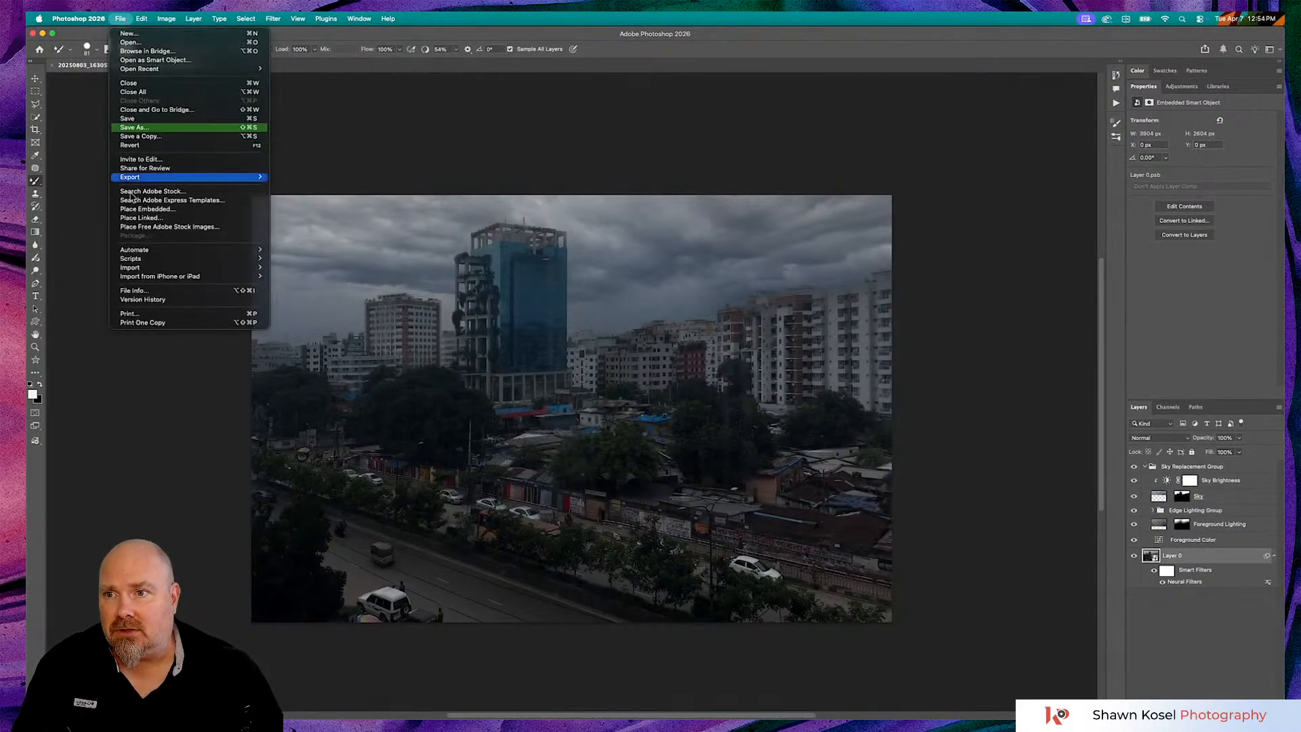
{"action": "left_click", "coordinate": [114, 119]}
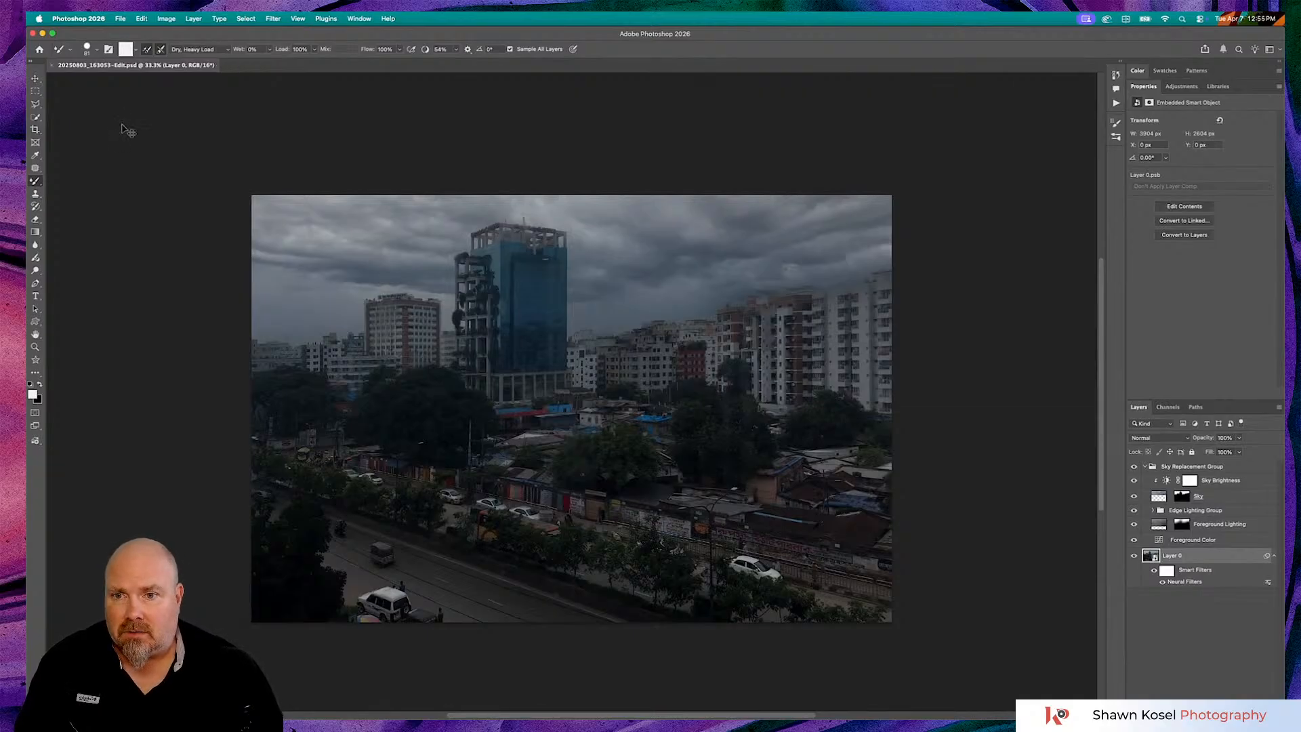
Switch to Lightroom Classic and view the saved PSD edit of the skyline enlarged, ending back in the Library grid
{"action": "key", "text": "super+Tab"}
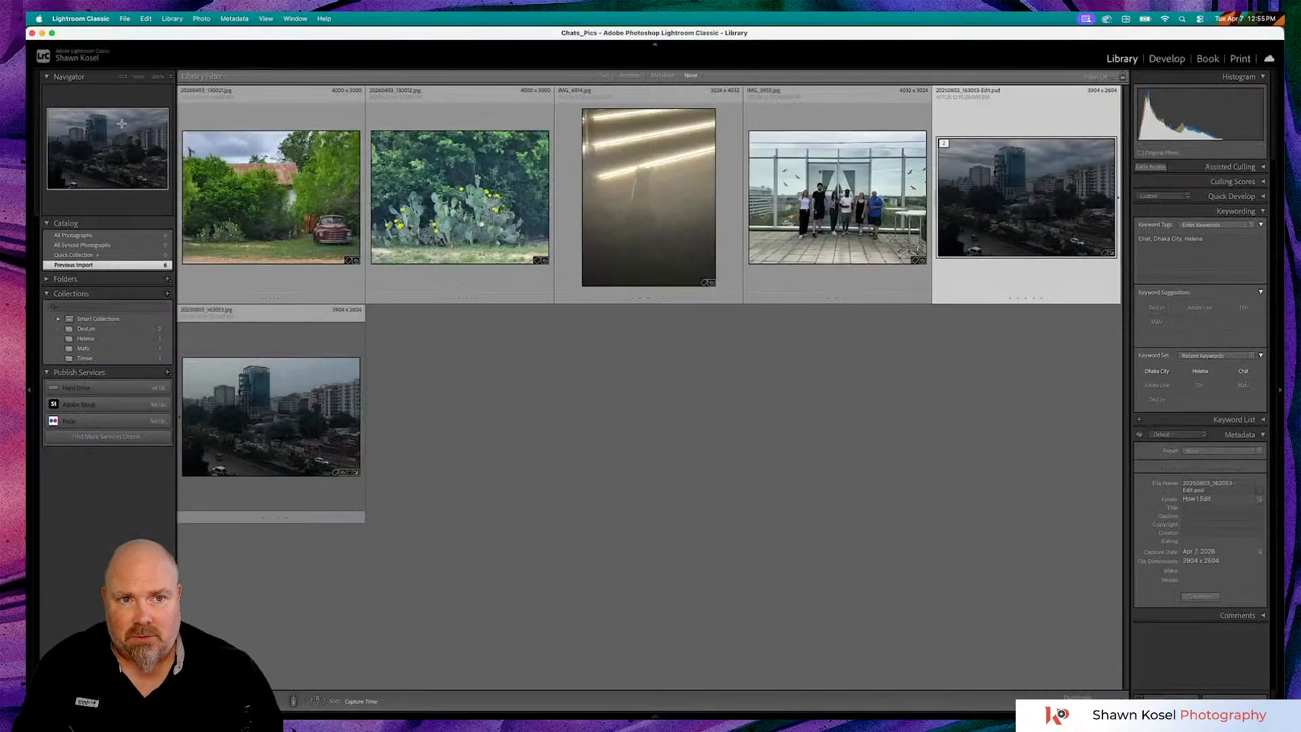
{"action": "double_click", "coordinate": [989, 193]}
{"action": "key", "text": "Left"}
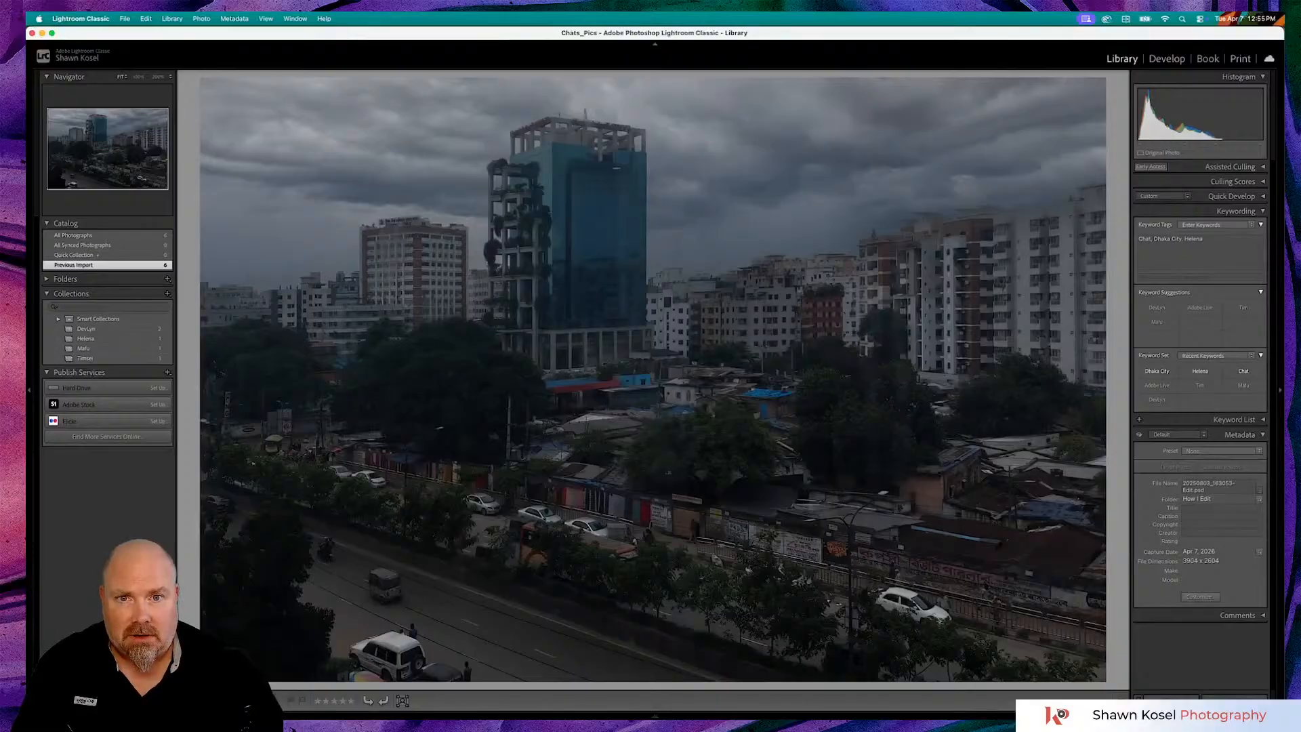
{"action": "key", "text": "Right"}
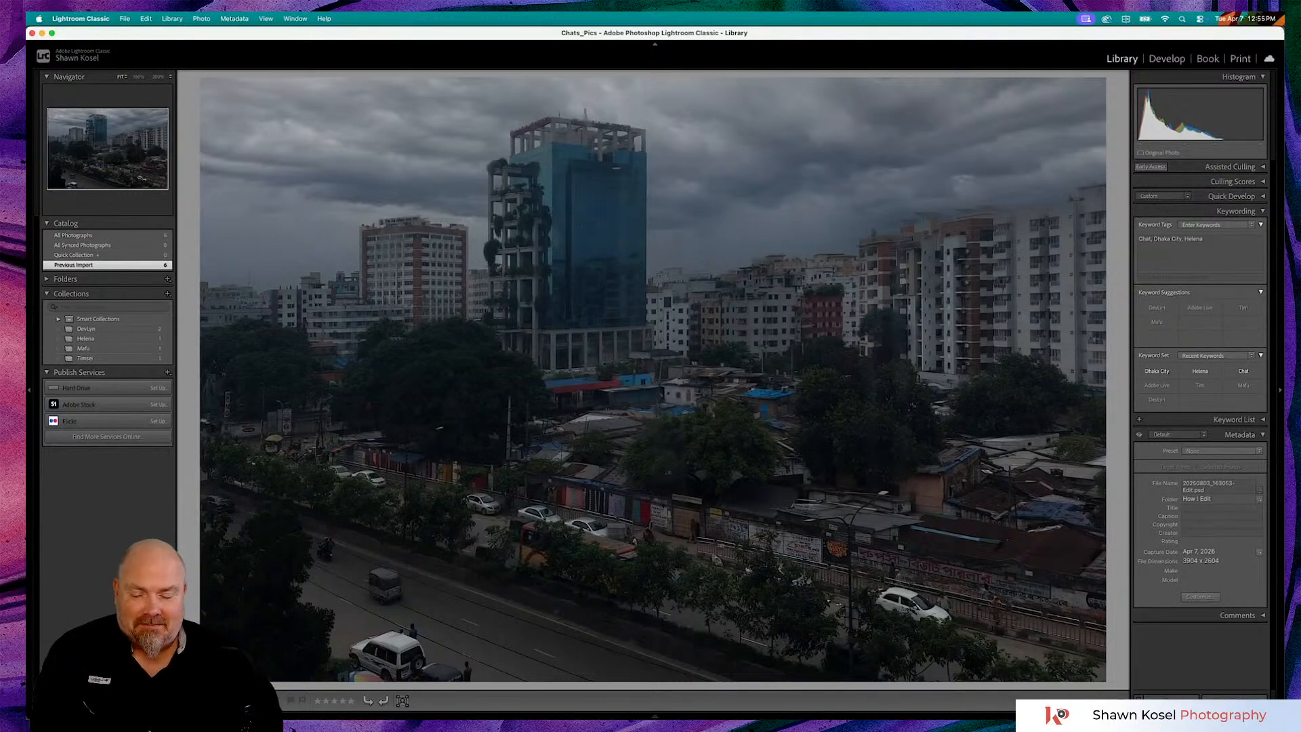
{"action": "key", "text": "g"}
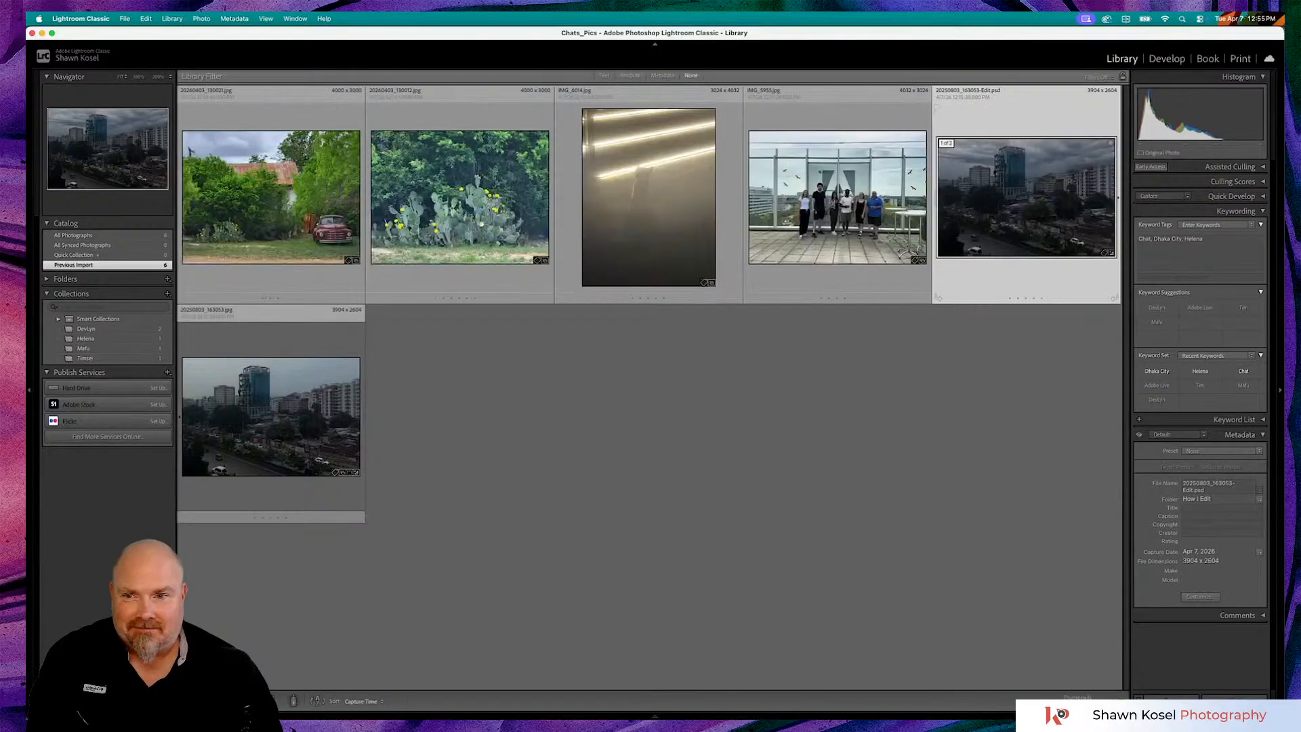
Open the original skyline JPG in the Develop module and reset all its adjustments, including the crop
{"action": "left_click", "coordinate": [269, 437]}
{"action": "double_click", "coordinate": [269, 437]}
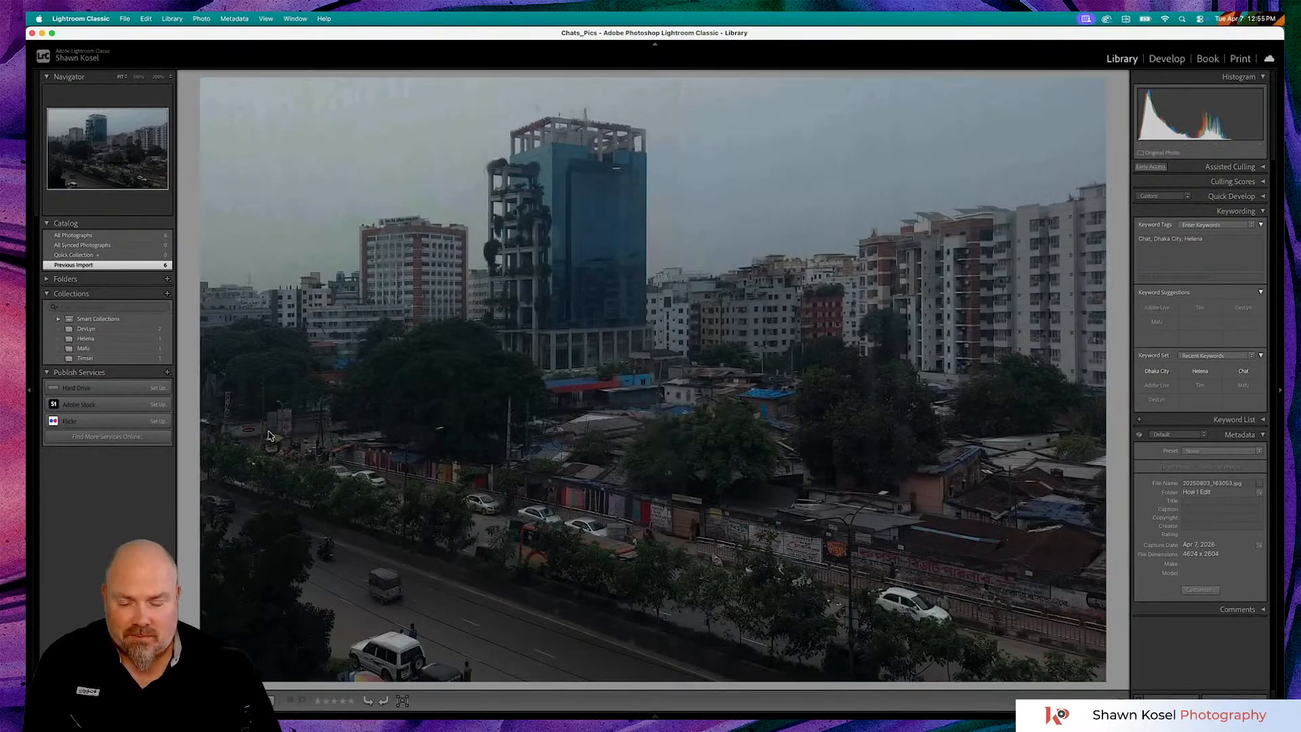
{"action": "key", "text": "d"}
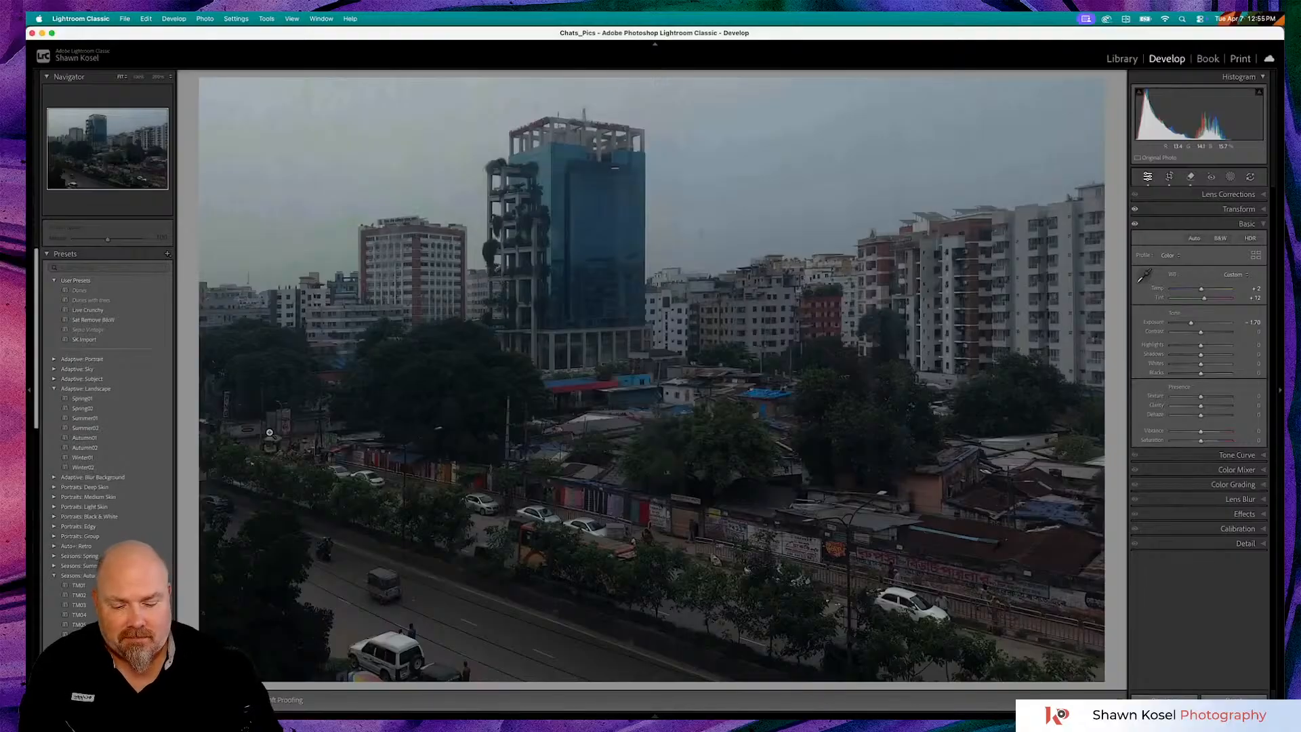
{"action": "key", "text": "super+apostrophe"}
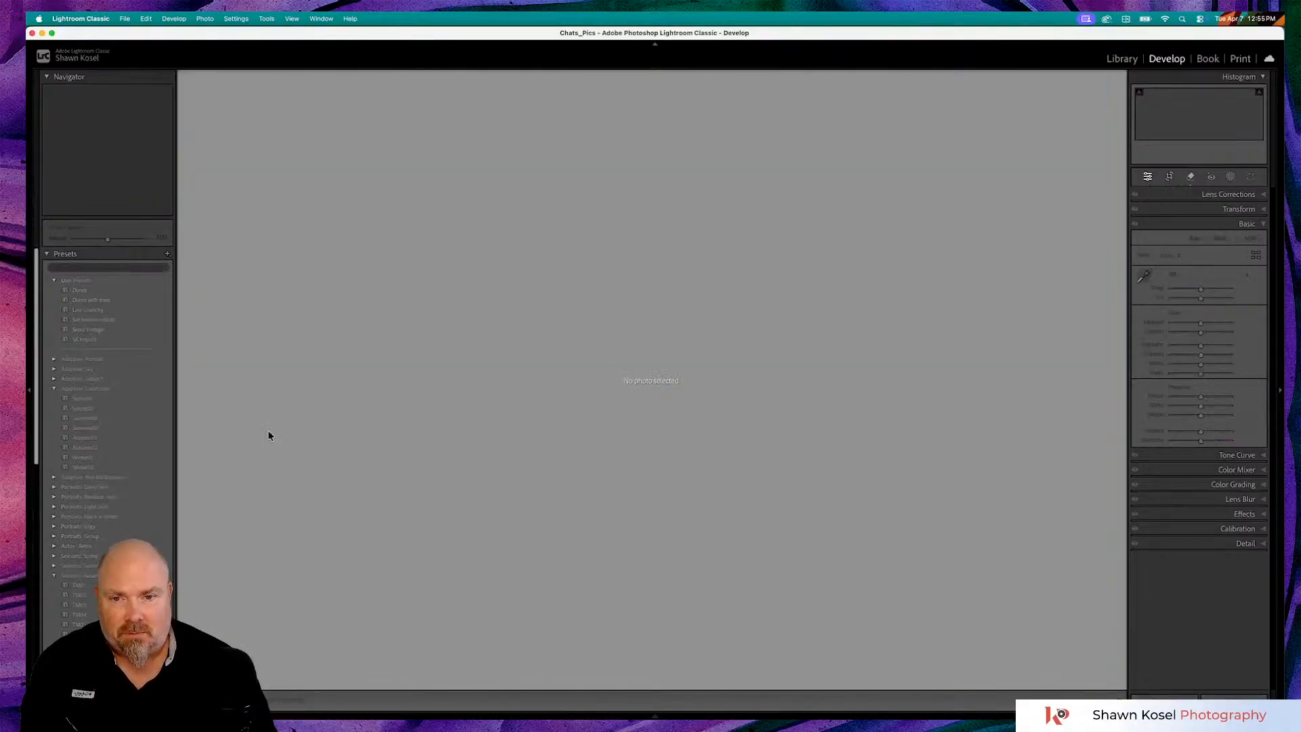
{"action": "key", "text": "g"}
{"action": "double_click", "coordinate": [267, 425]}
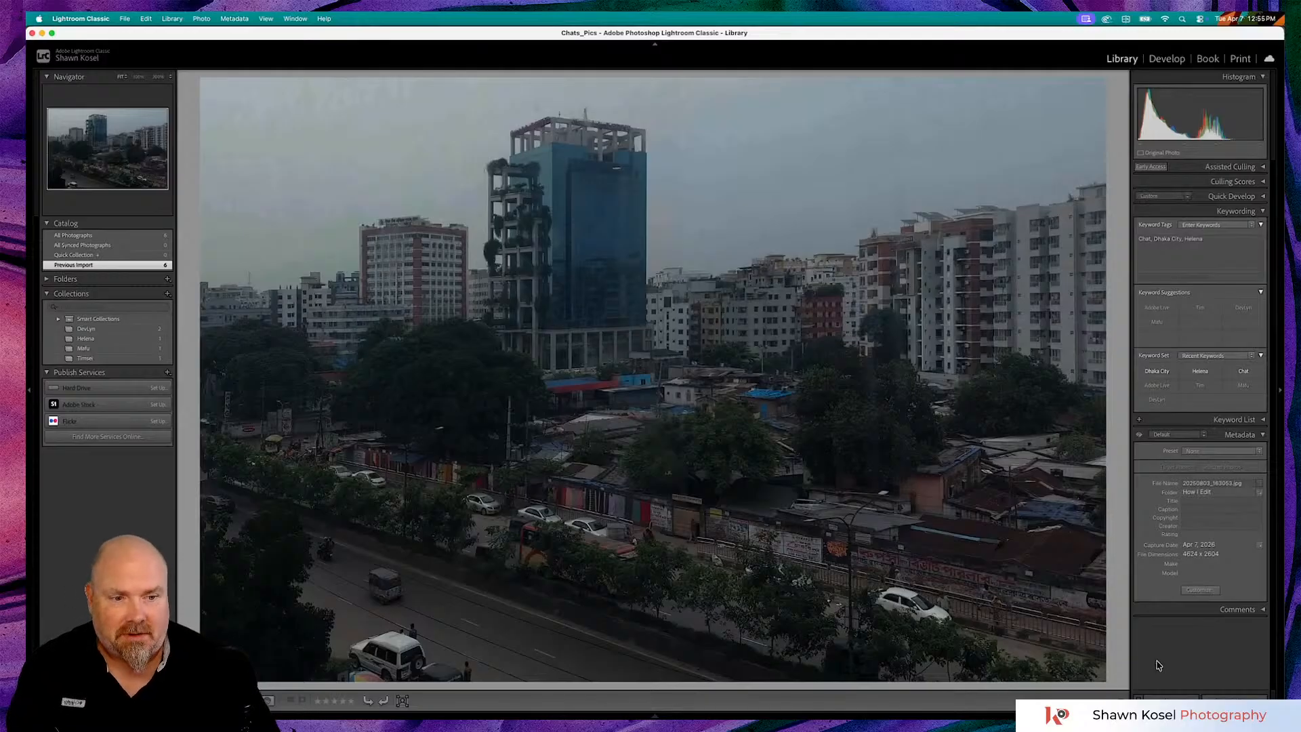
{"action": "key", "text": "d"}
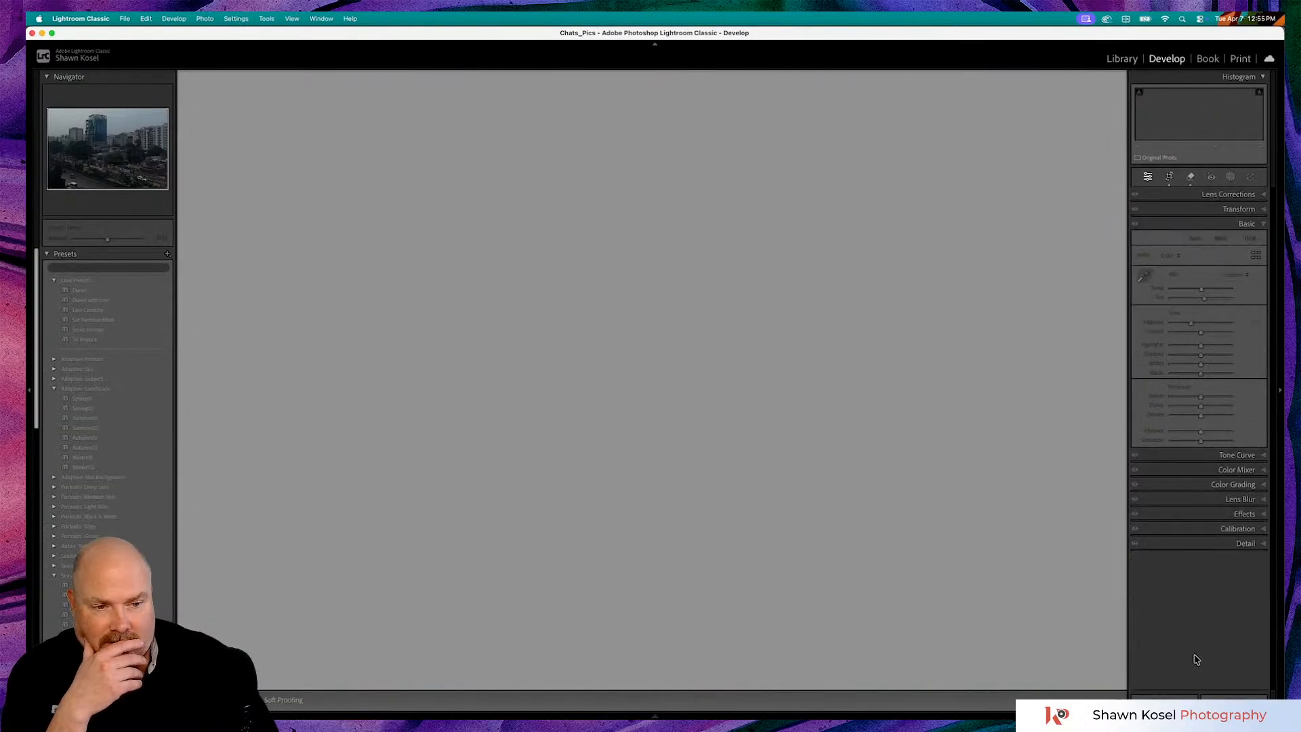
{"action": "left_click", "coordinate": [1233, 696]}
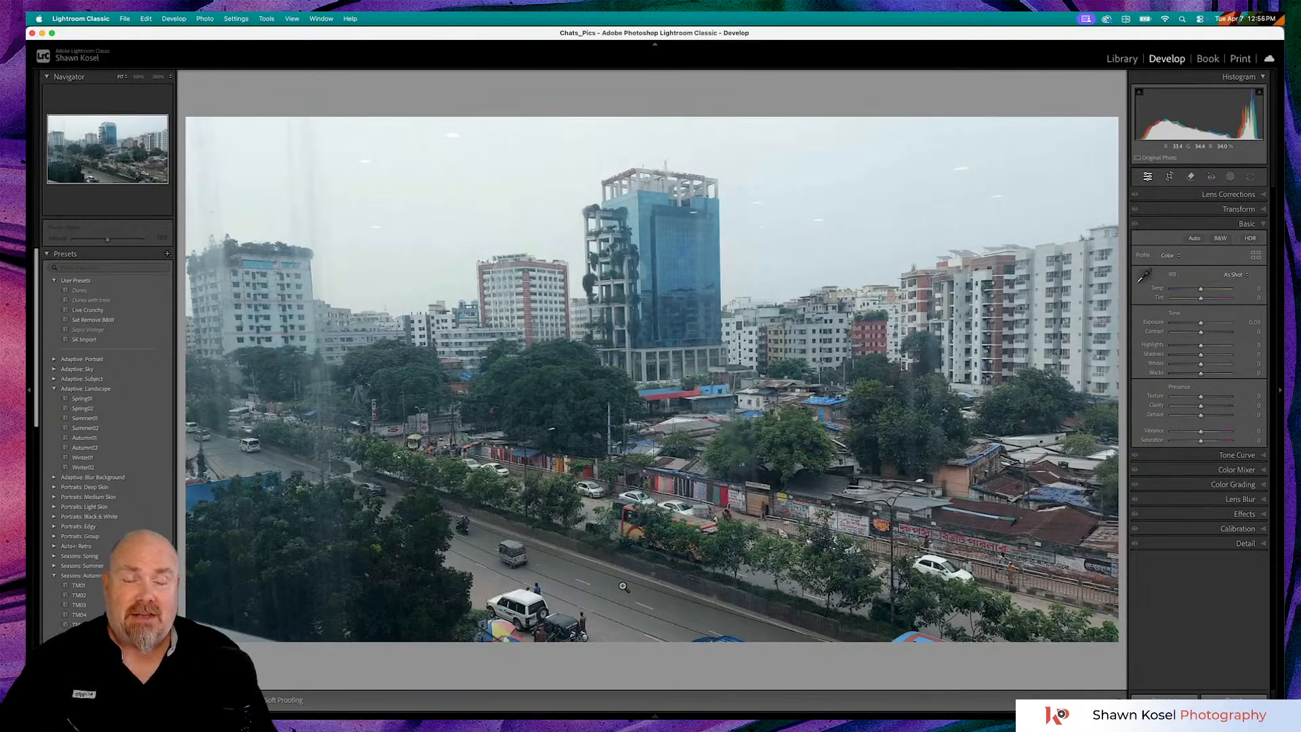
Compare the reset skyline JPG with its sky-replaced PSD edit, ending on the edit
{"action": "key", "text": "Right"}
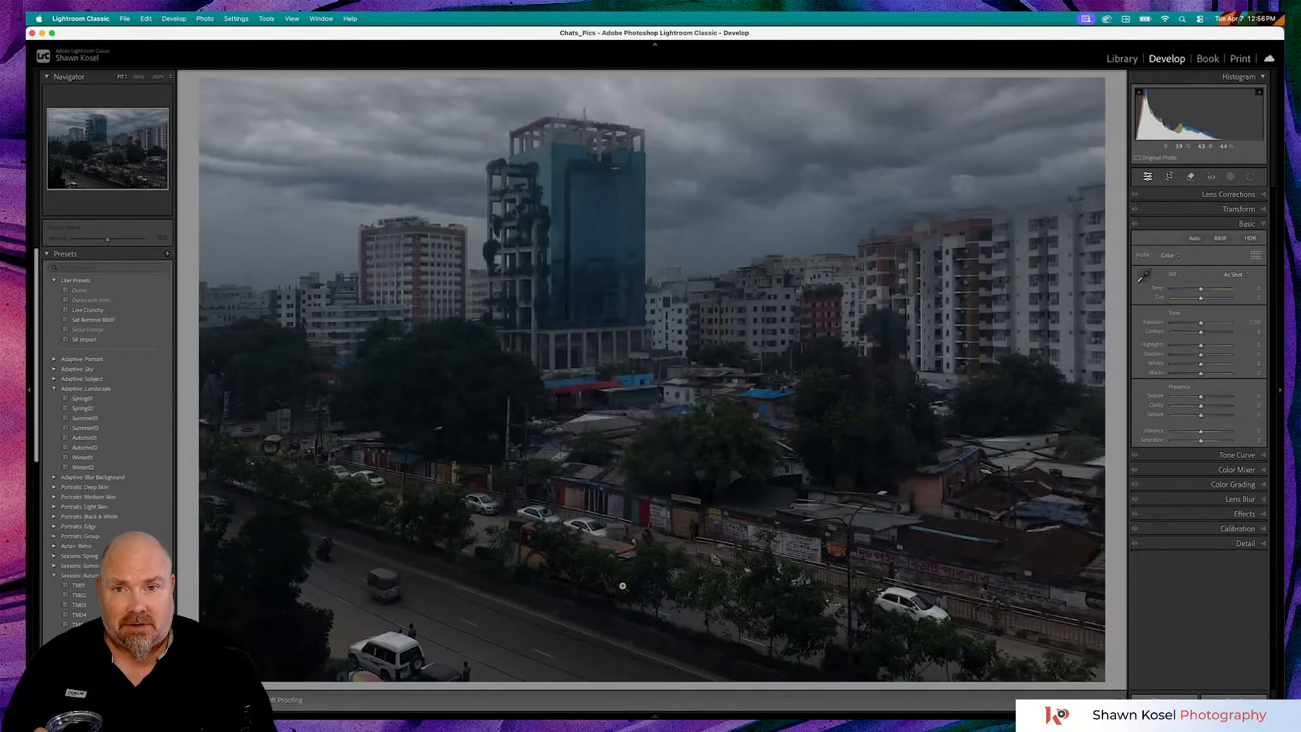
{"action": "key", "text": "Right"}
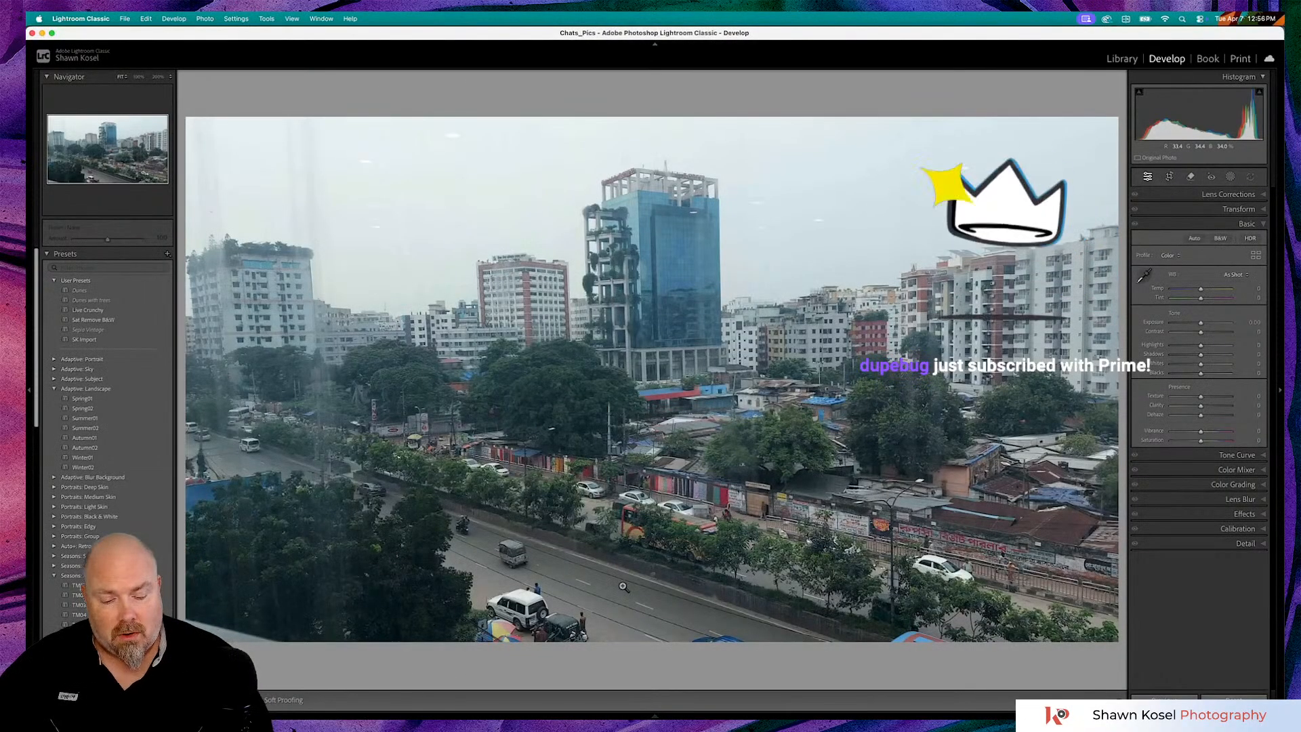
{"action": "key", "text": "Left"}
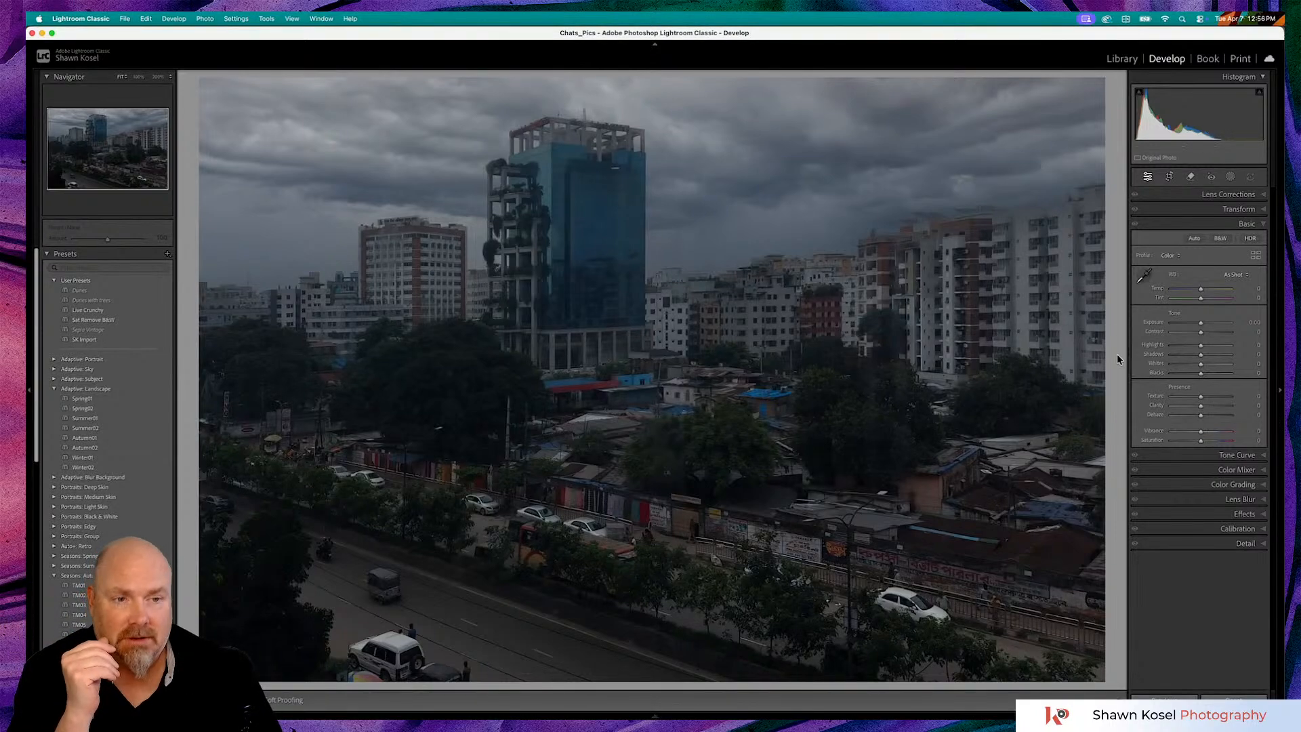
Set the sky-replaced skyline edit's Exposure to 0.80, Whites 36, Contrast 6, Texture 21, Clarity 6, Dehaze 8 and Vibrance 27
{"action": "left_click_drag", "start_coordinate": [1201, 322], "coordinate": [1206, 325]}
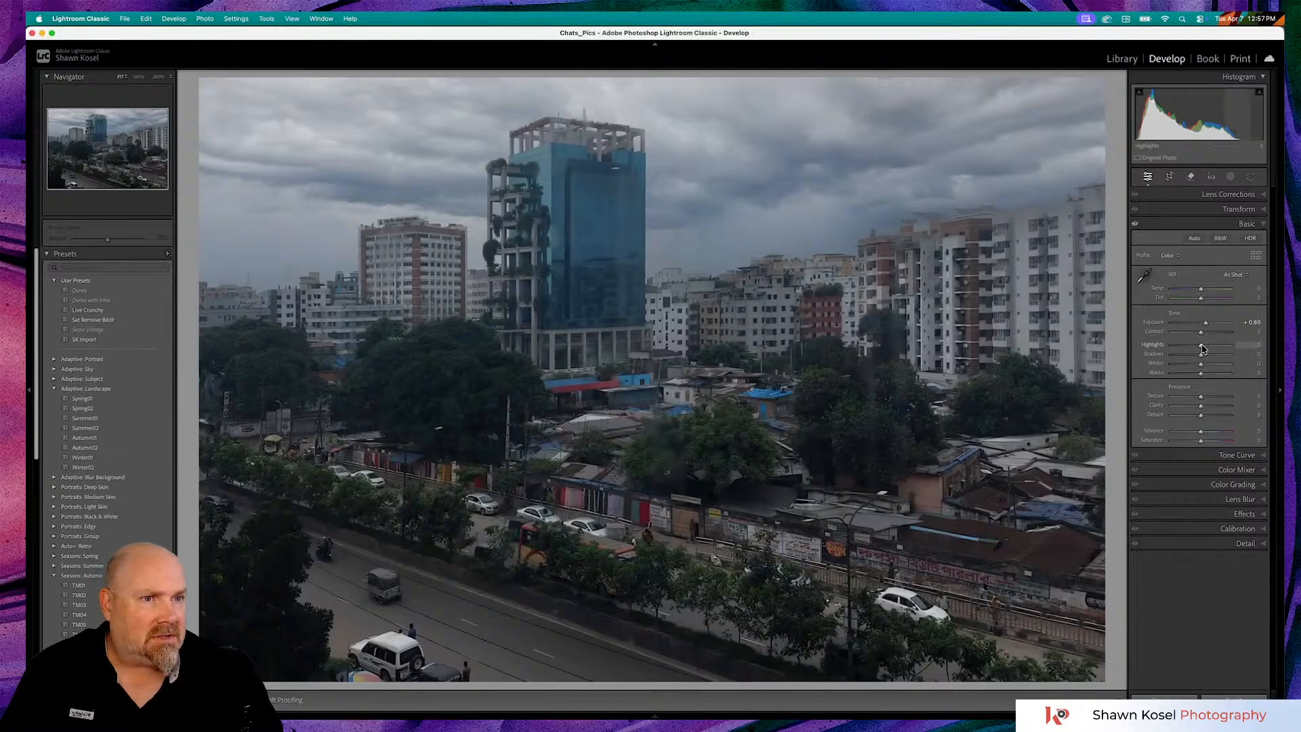
{"action": "left_click_drag", "start_coordinate": [1201, 368], "coordinate": [1213, 368]}
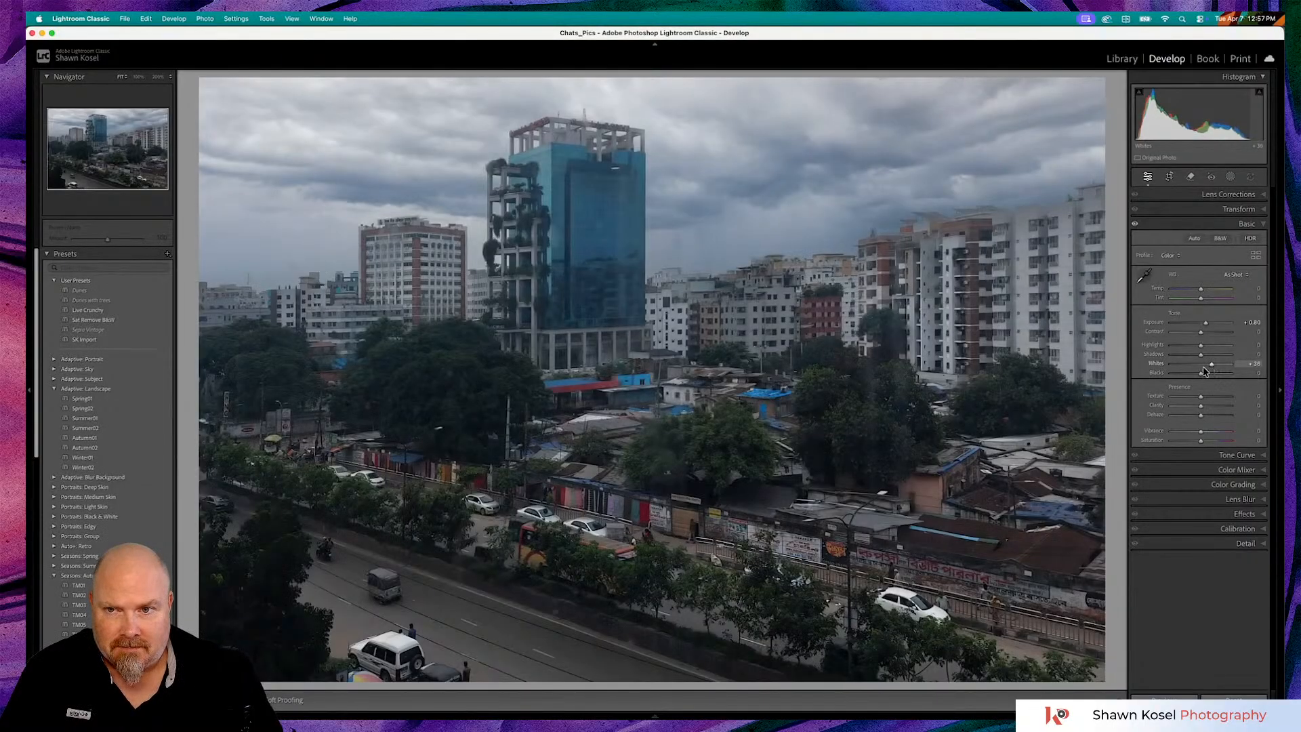
{"action": "left_click", "coordinate": [396, 253]}
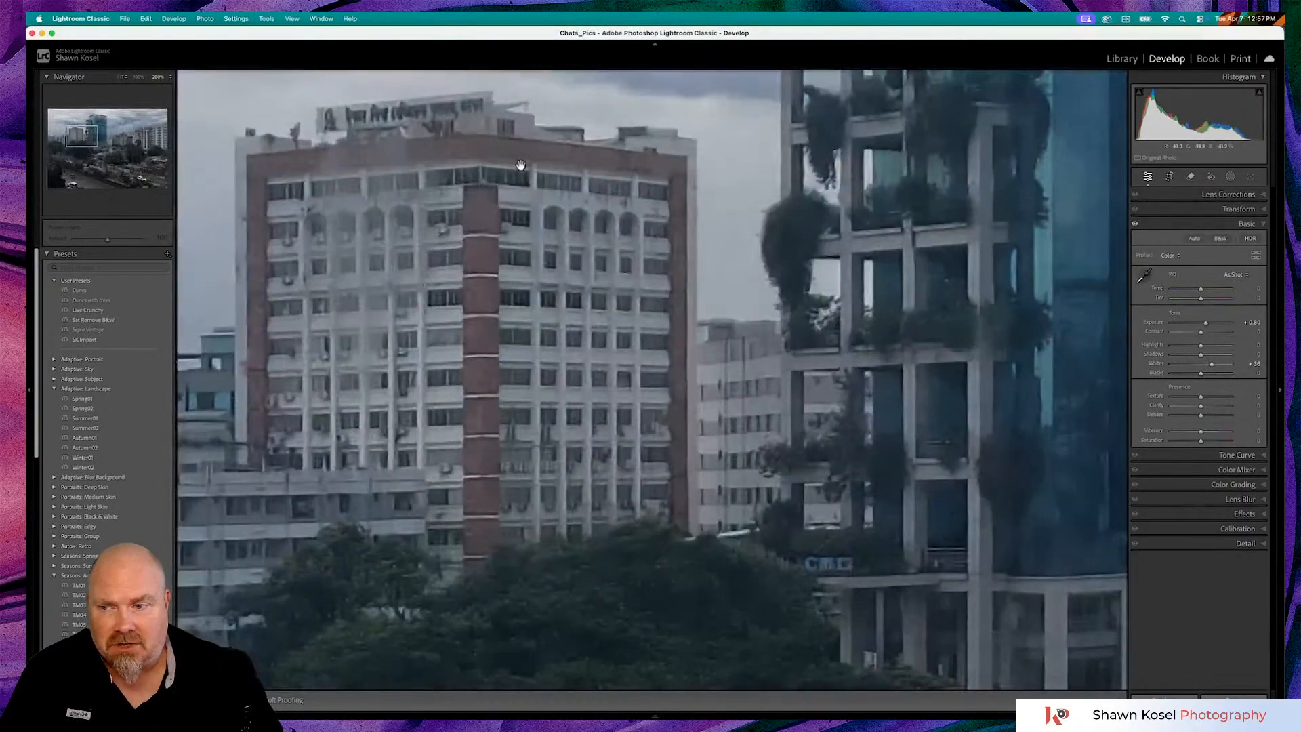
{"action": "left_click", "coordinate": [376, 289]}
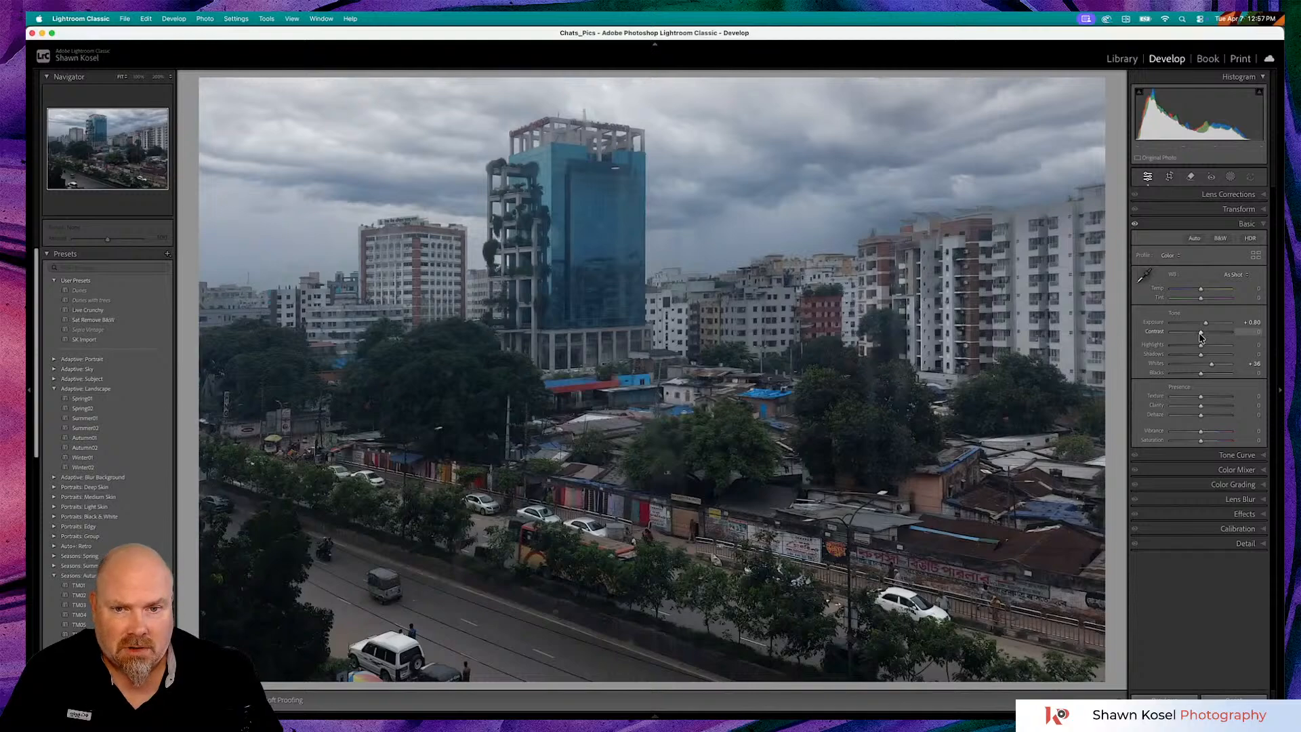
{"action": "left_click_drag", "start_coordinate": [1200, 337], "coordinate": [1203, 337]}
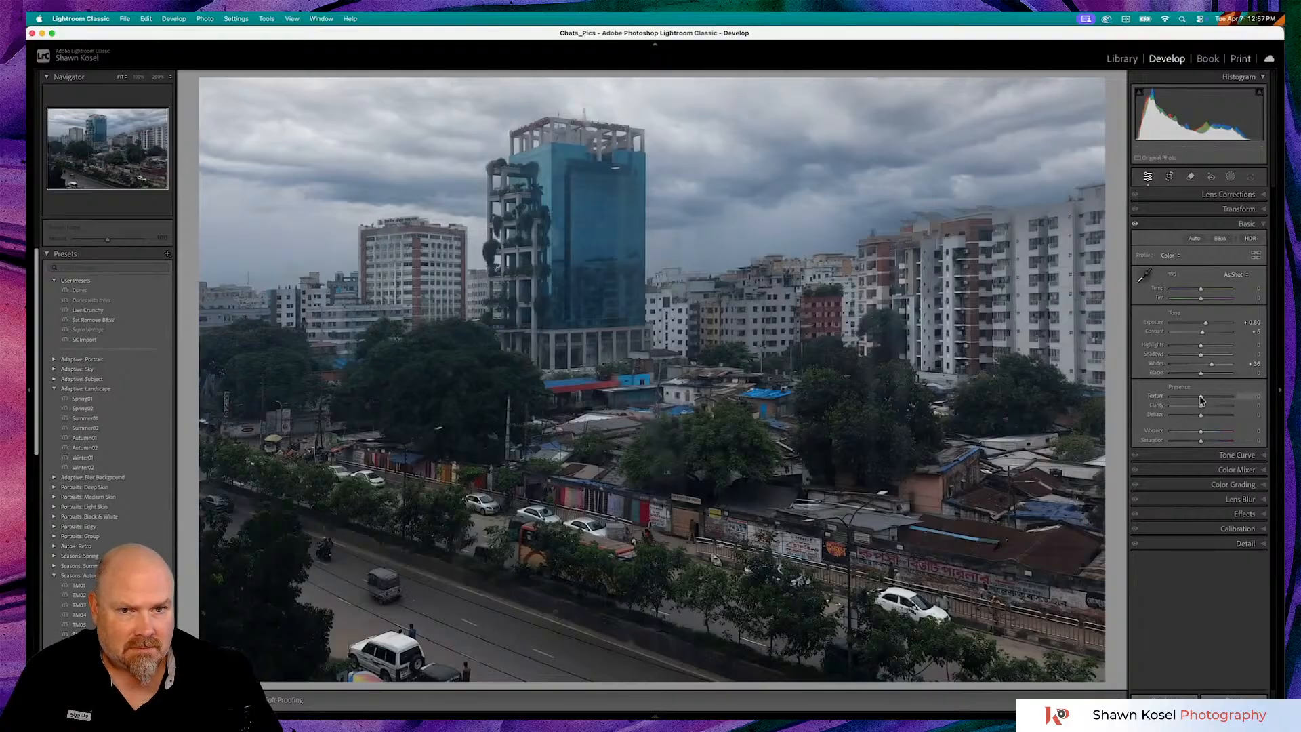
{"action": "left_click_drag", "start_coordinate": [1200, 397], "coordinate": [1210, 432]}
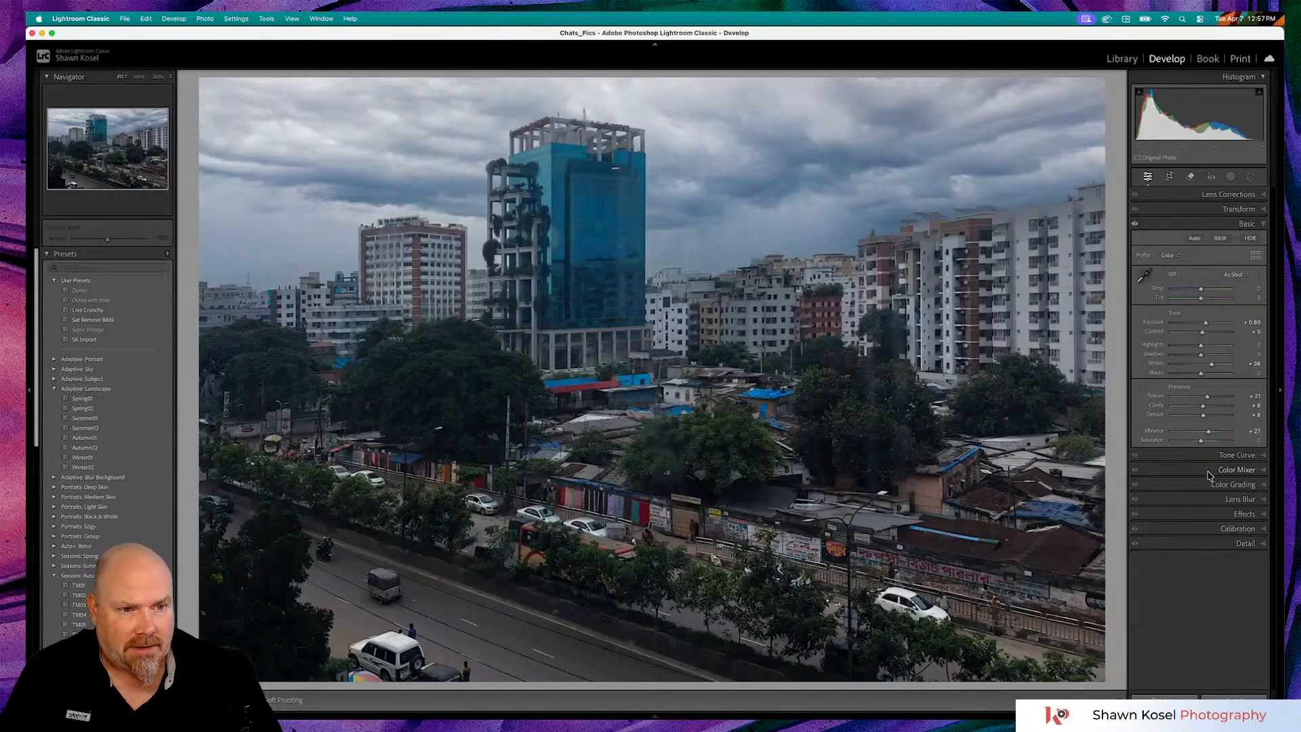
Raise the Color Mixer luminance of red and green to 28, aqua to 33 and blue to 27 using targeted adjustment on the photo
{"action": "left_click", "coordinate": [1205, 455]}
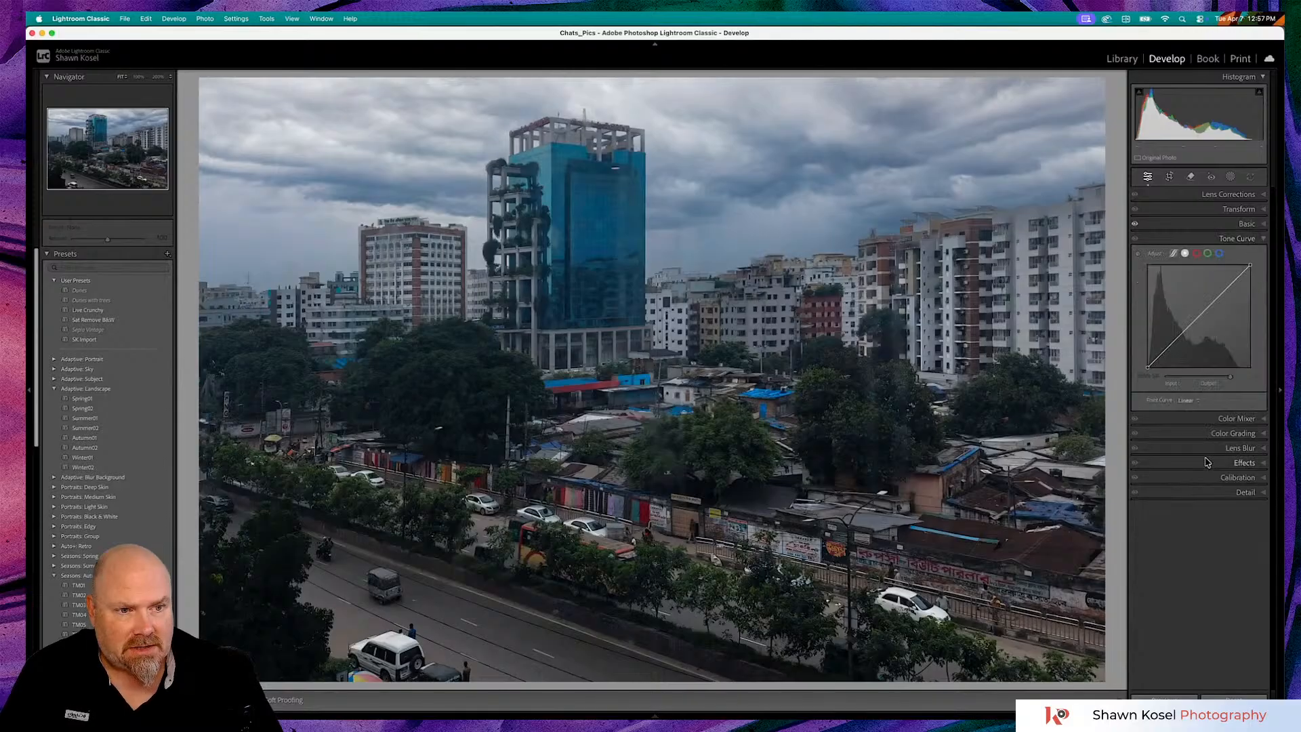
{"action": "left_click", "coordinate": [1219, 420]}
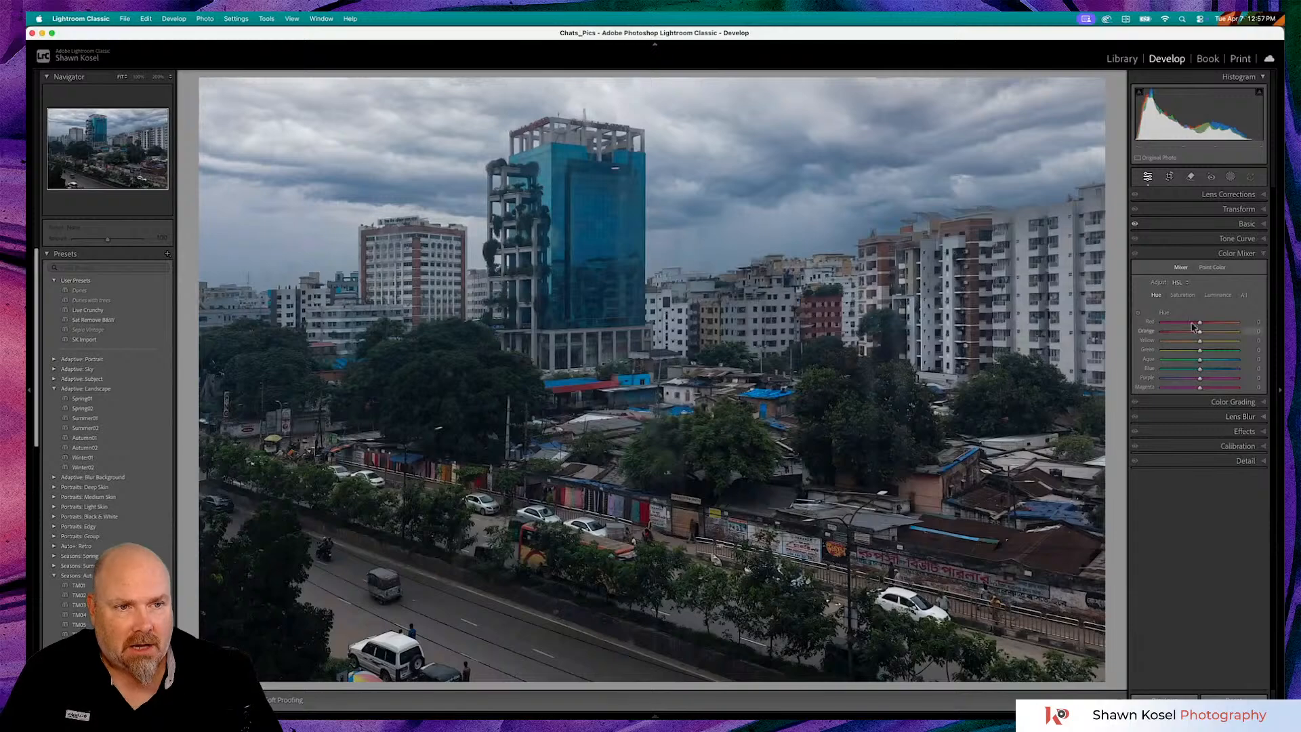
{"action": "left_click", "coordinate": [1217, 296]}
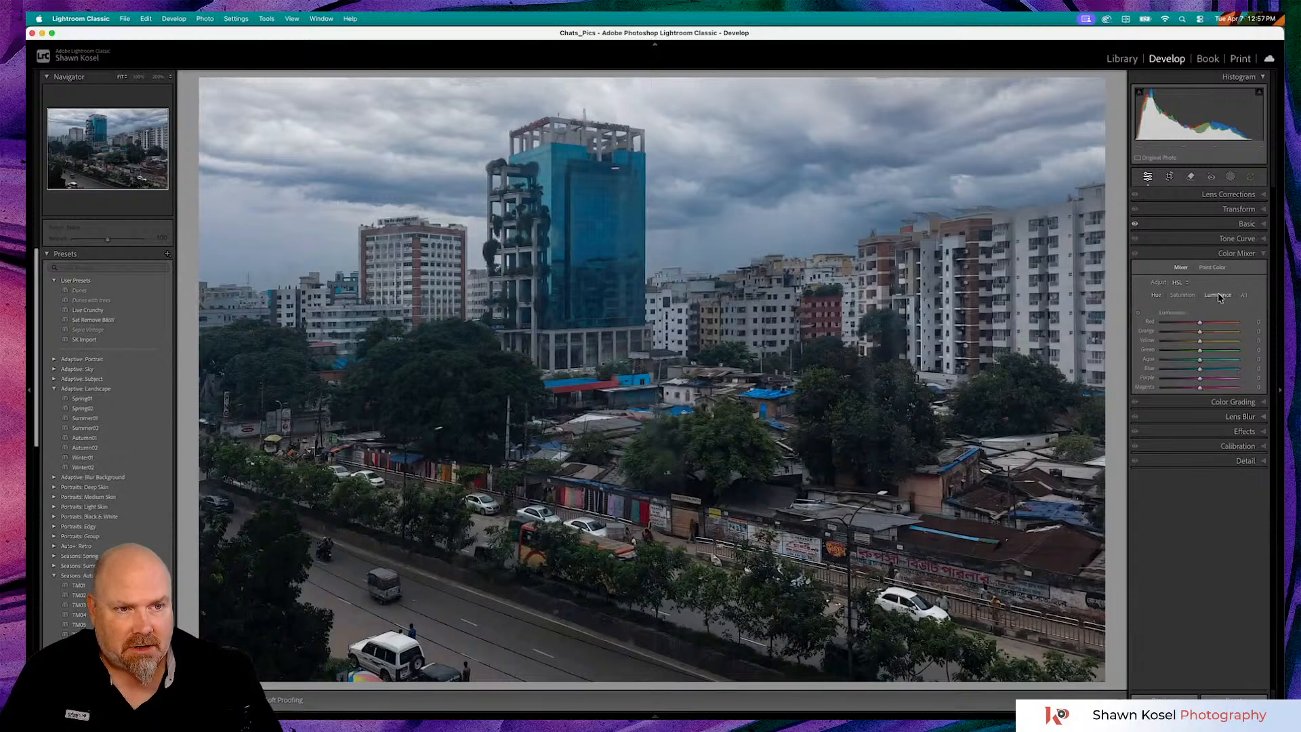
{"action": "left_click", "coordinate": [1141, 312]}
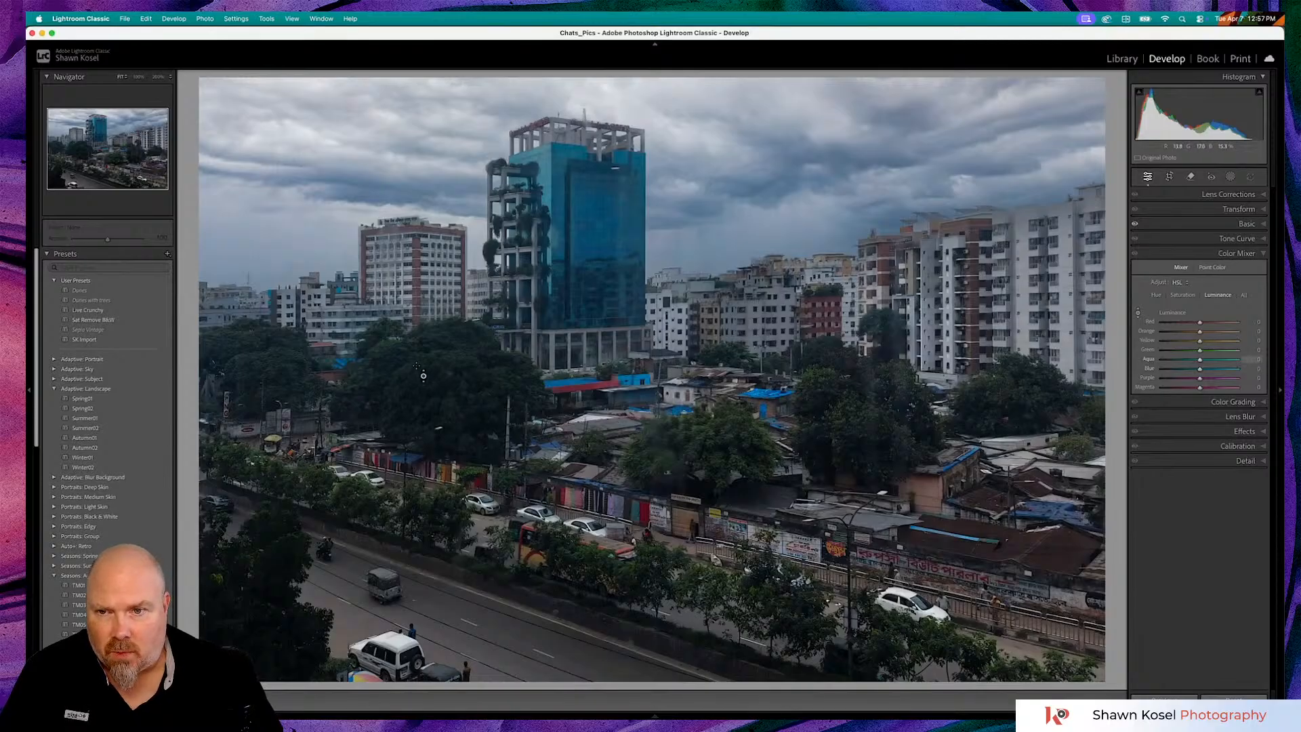
{"action": "mouse_move", "coordinate": [614, 167]}
{"action": "left_mouse_down"}
{"action": "mouse_move", "coordinate": [614, 142]}
{"action": "mouse_move", "coordinate": [614, 176]}
{"action": "left_mouse_up"}
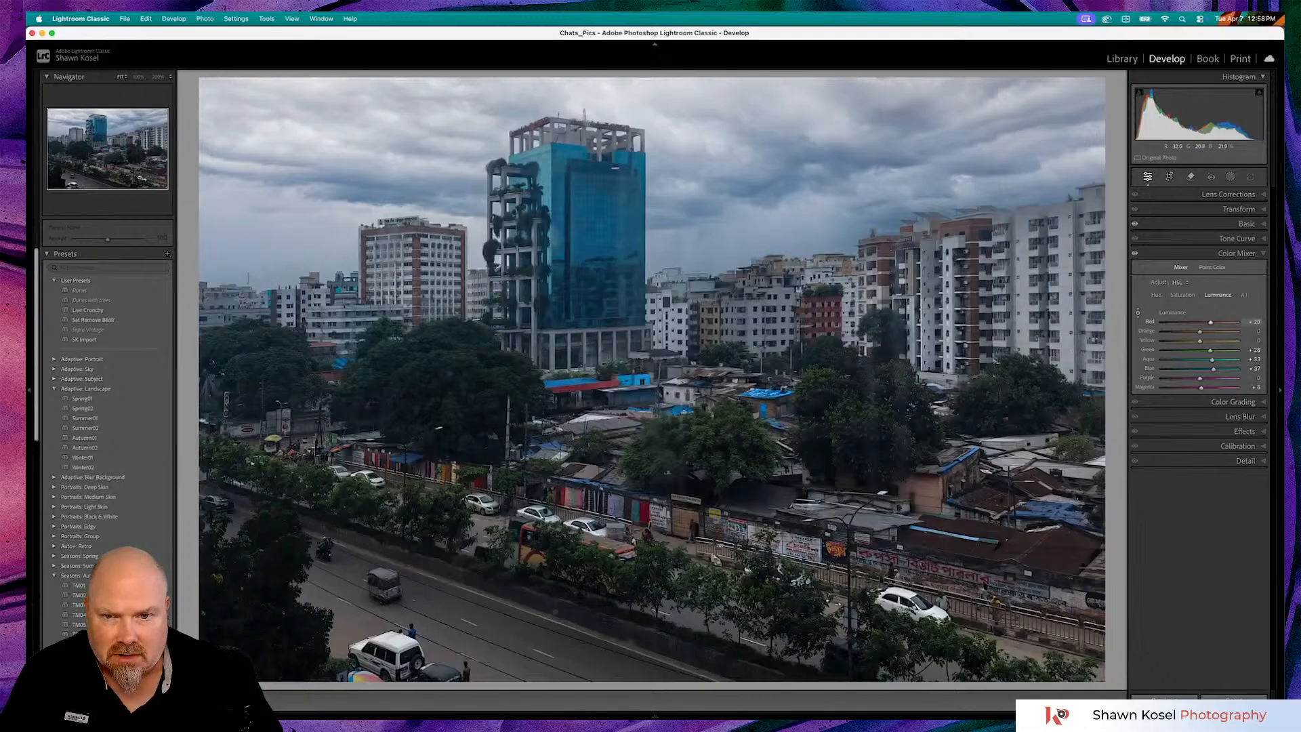
{"action": "left_click_drag", "start_coordinate": [579, 398], "coordinate": [579, 400]}
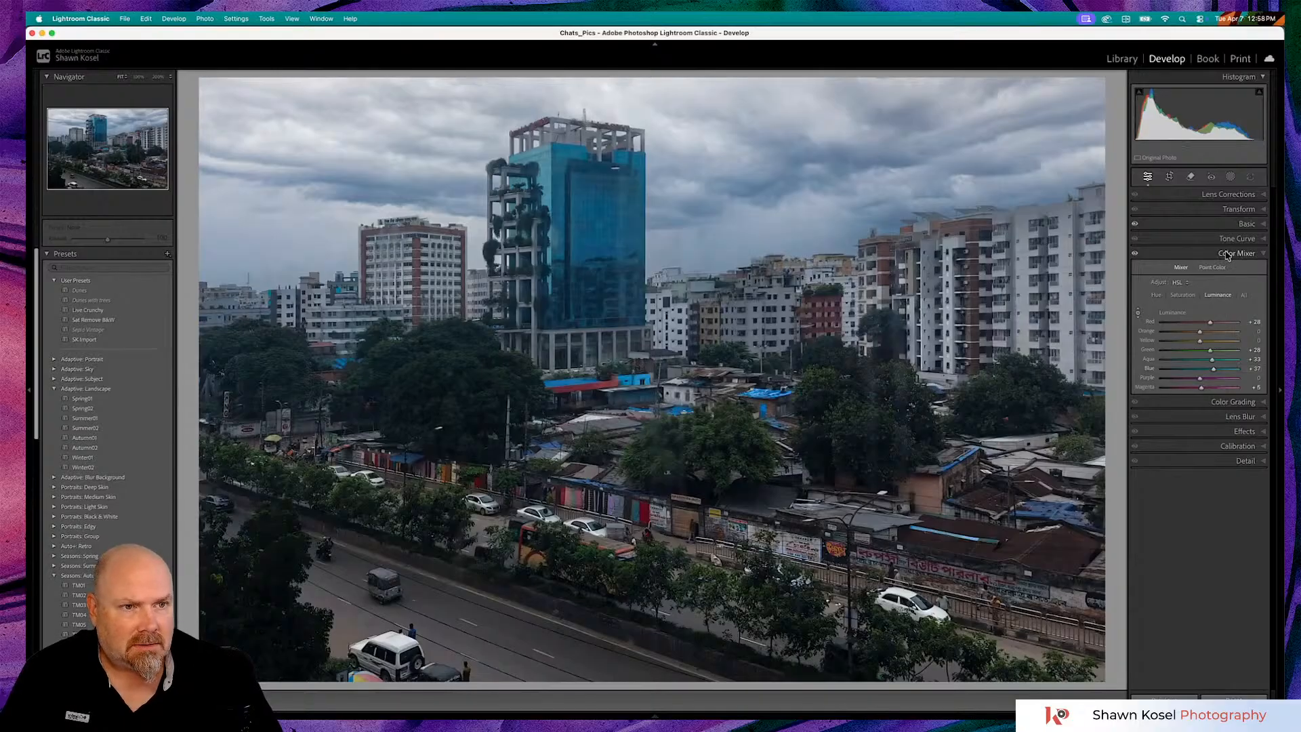
Reopen the skyline PSD edit in Develop and set Exposure to 1.05, Saturation to 4 and Highlights to -40
{"action": "left_click", "coordinate": [1226, 225]}
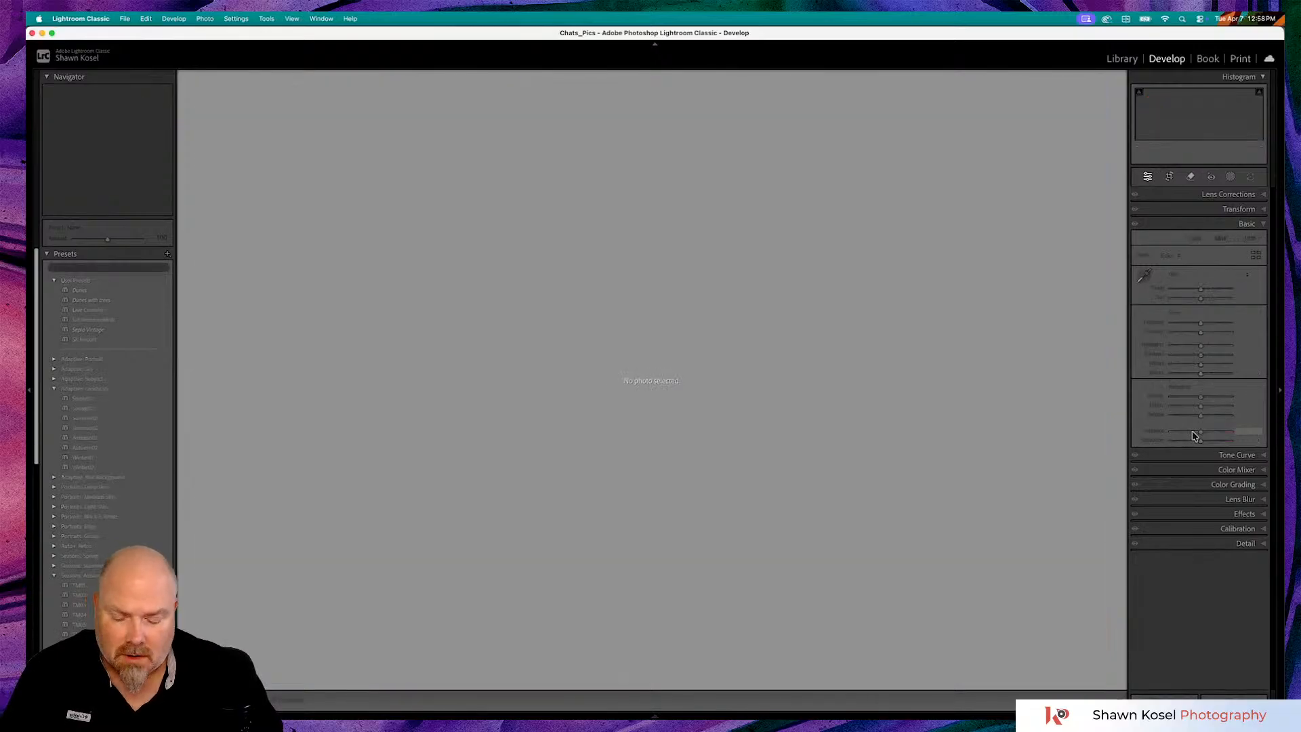
{"action": "key", "text": "g"}
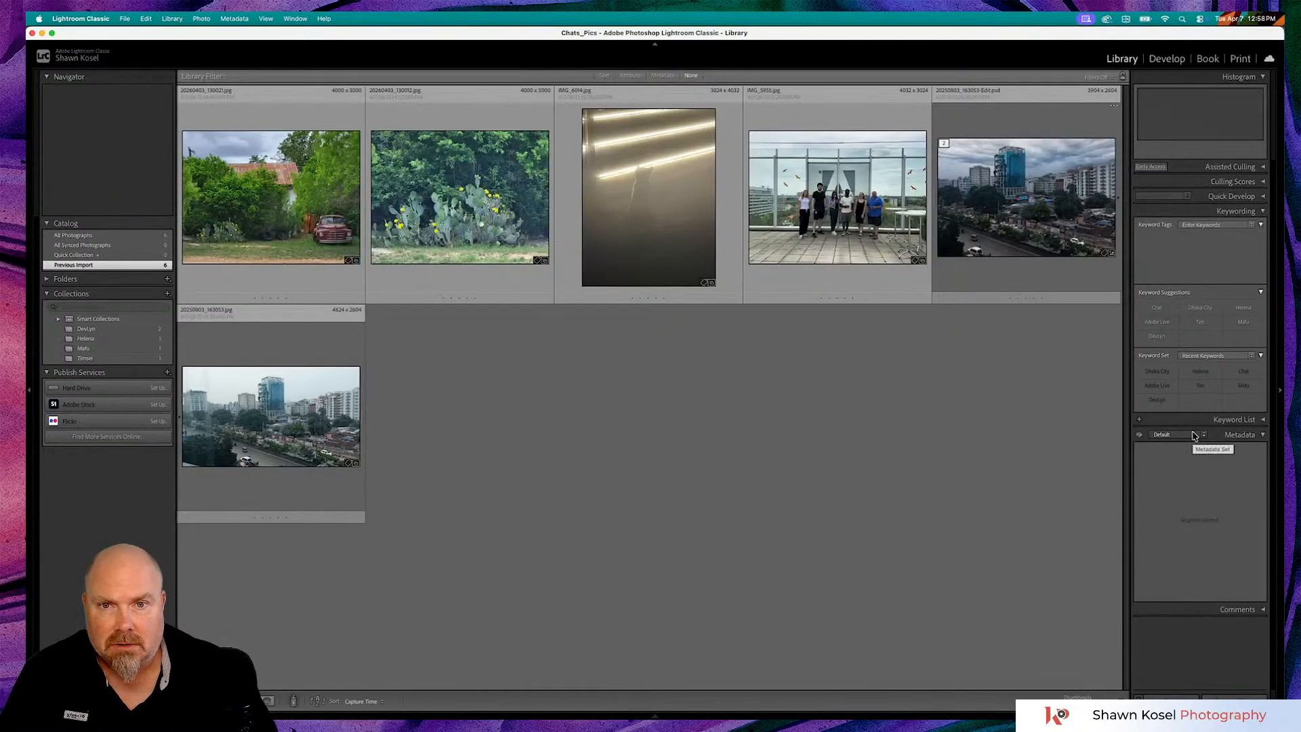
{"action": "double_click", "coordinate": [1011, 185]}
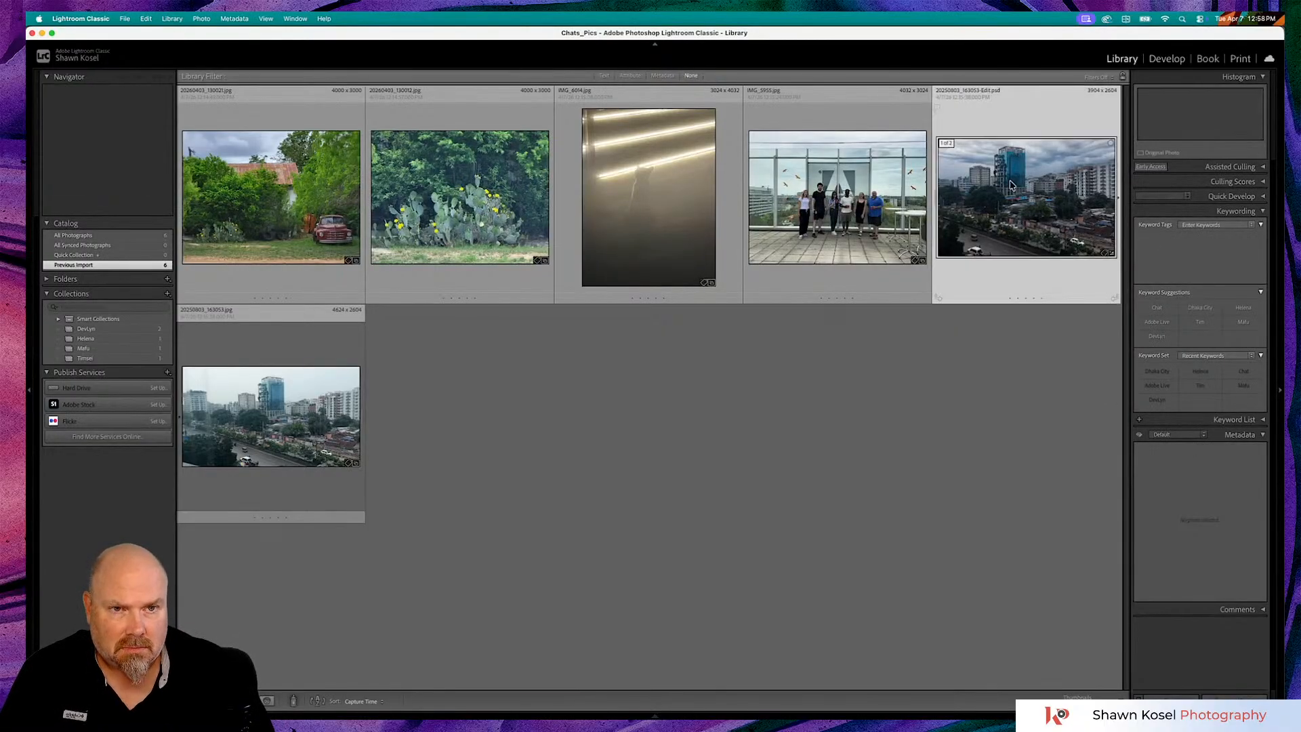
{"action": "key", "text": "d"}
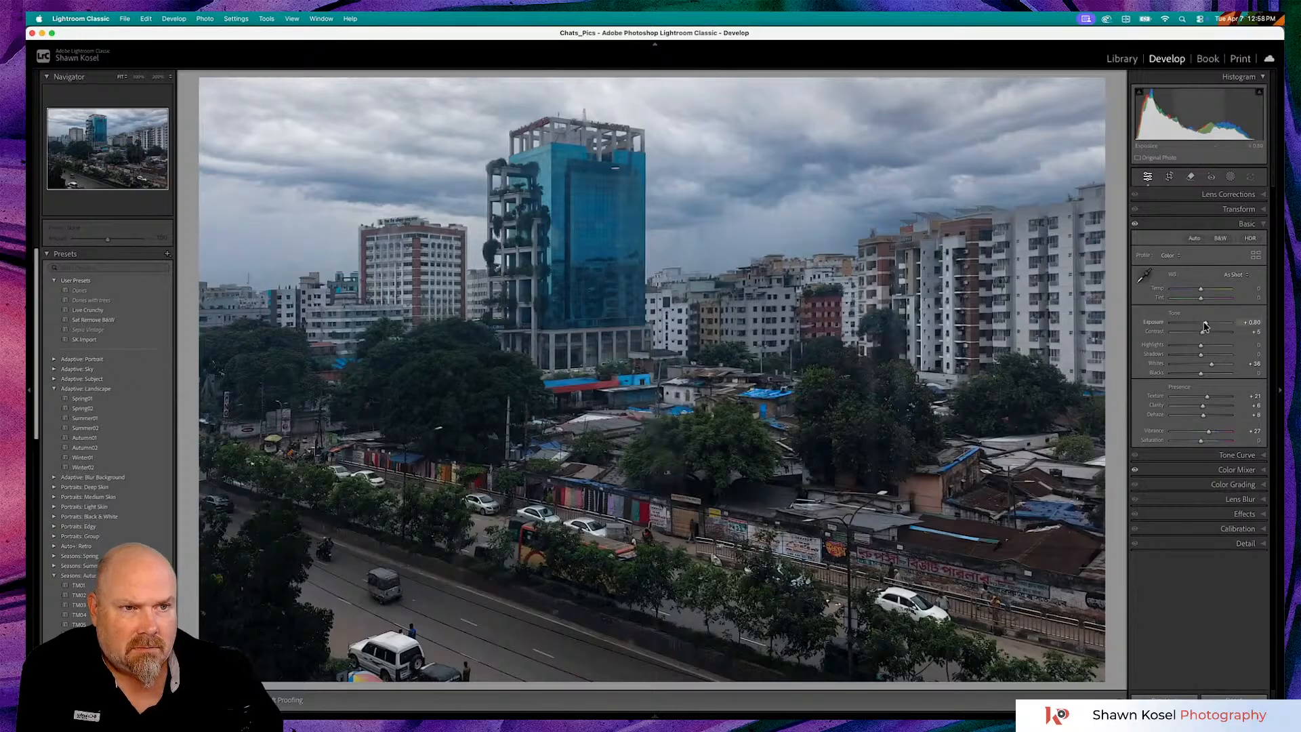
{"action": "left_click_drag", "start_coordinate": [1204, 326], "coordinate": [1207, 327]}
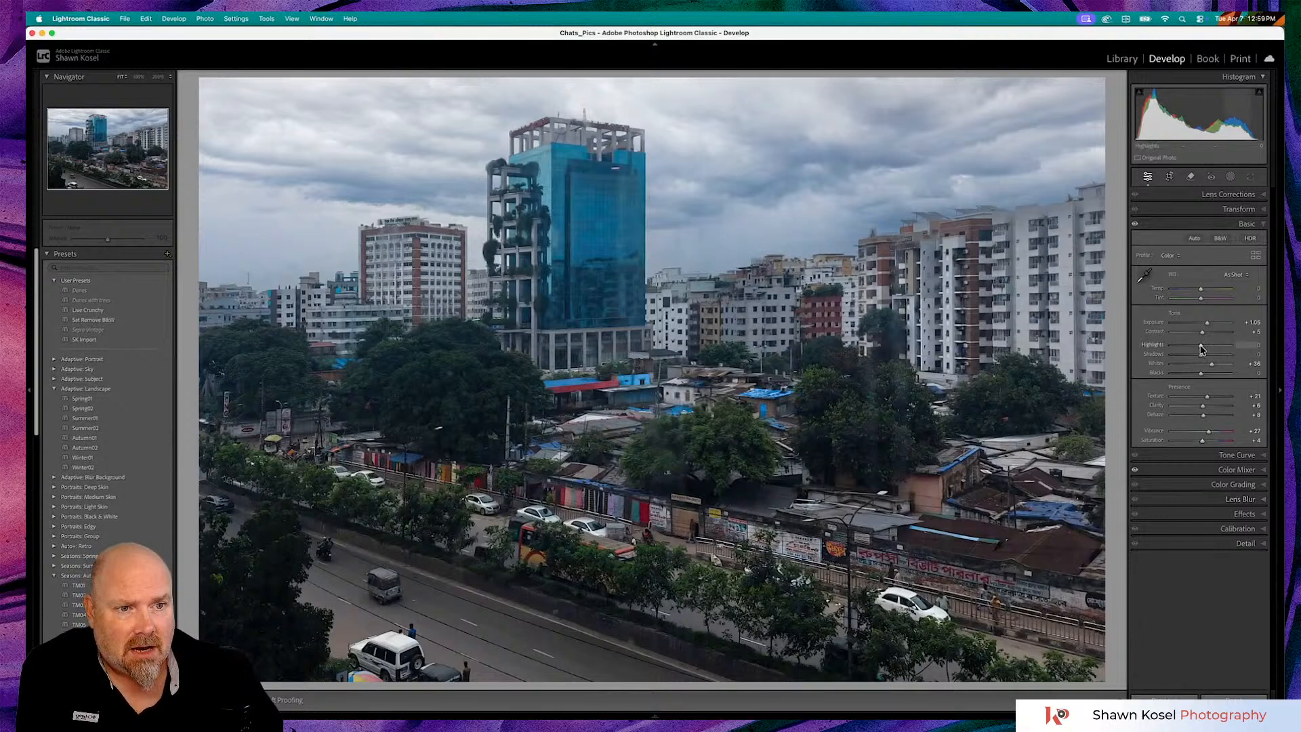
{"action": "left_click_drag", "start_coordinate": [1201, 349], "coordinate": [1189, 349]}
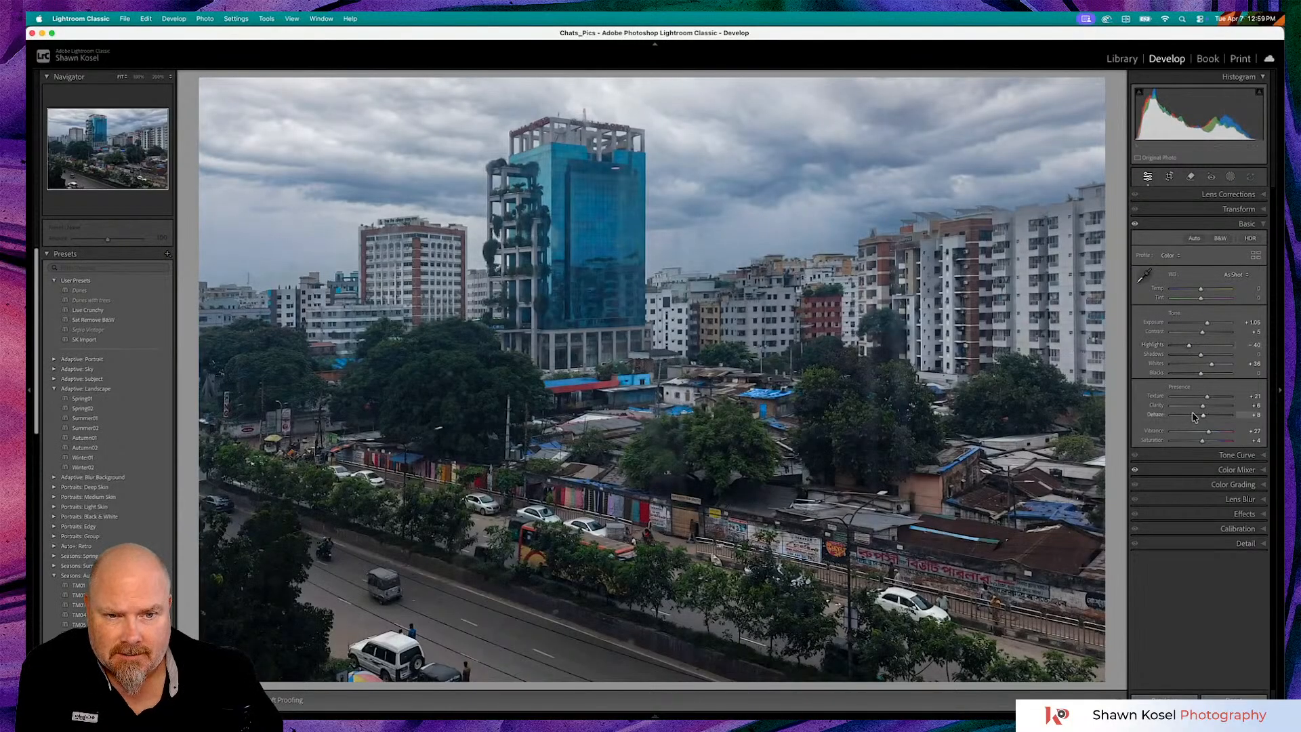
Add a post-crop vignette with an amount of -8 and film grain with an amount of 8 to the skyline edit
{"action": "left_click", "coordinate": [1199, 514]}
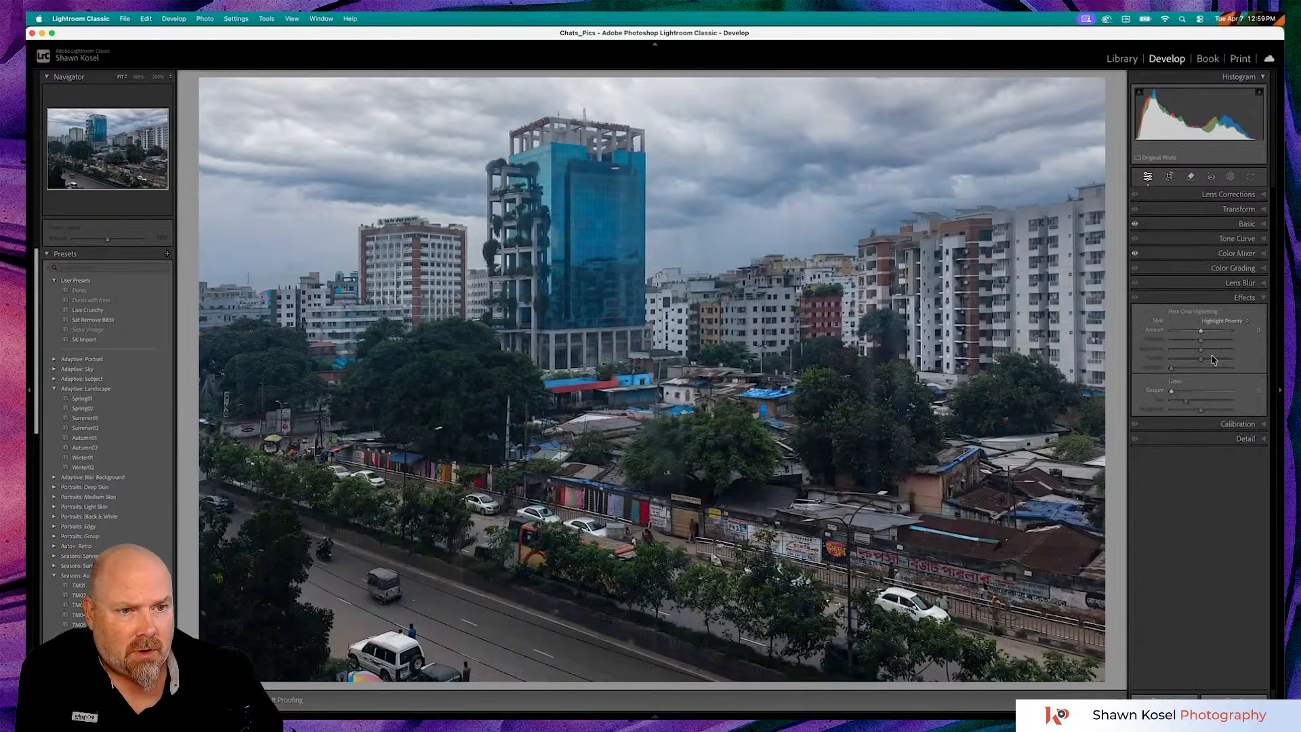
{"action": "left_click_drag", "start_coordinate": [1202, 332], "coordinate": [1199, 335]}
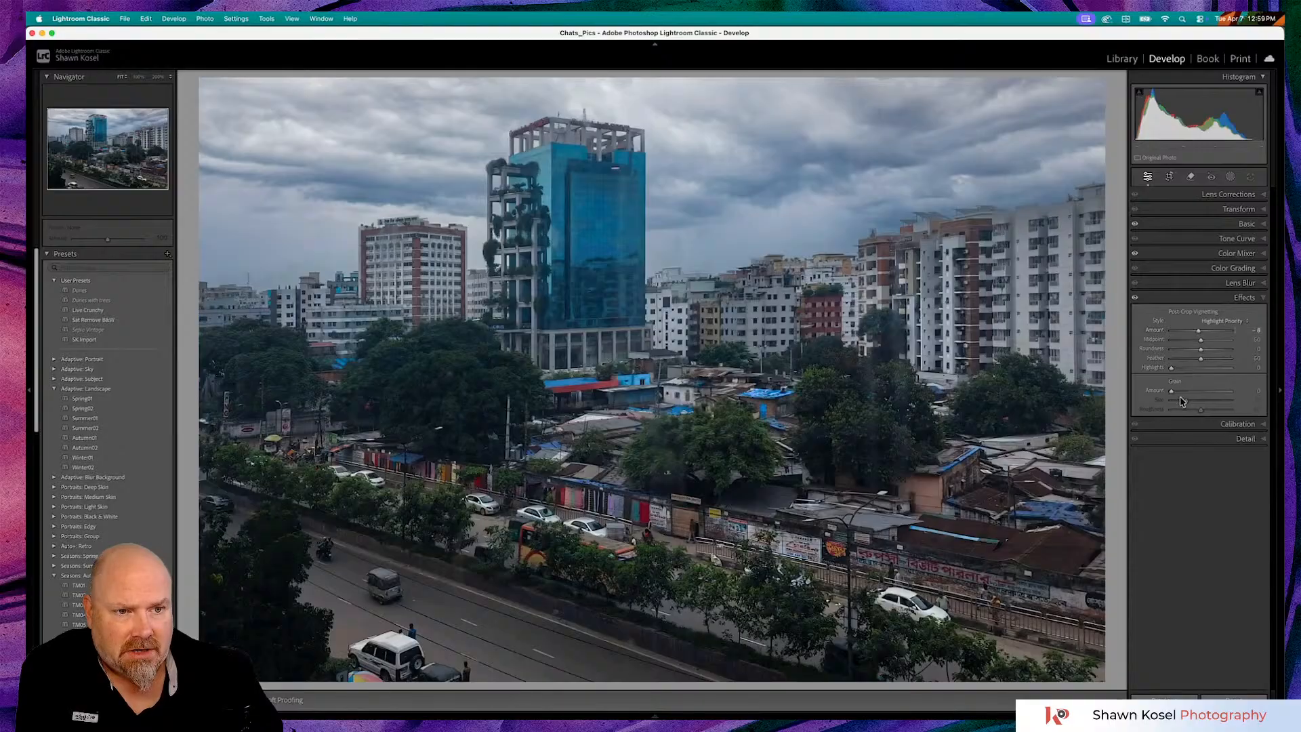
{"action": "left_click_drag", "start_coordinate": [1171, 392], "coordinate": [1177, 395]}
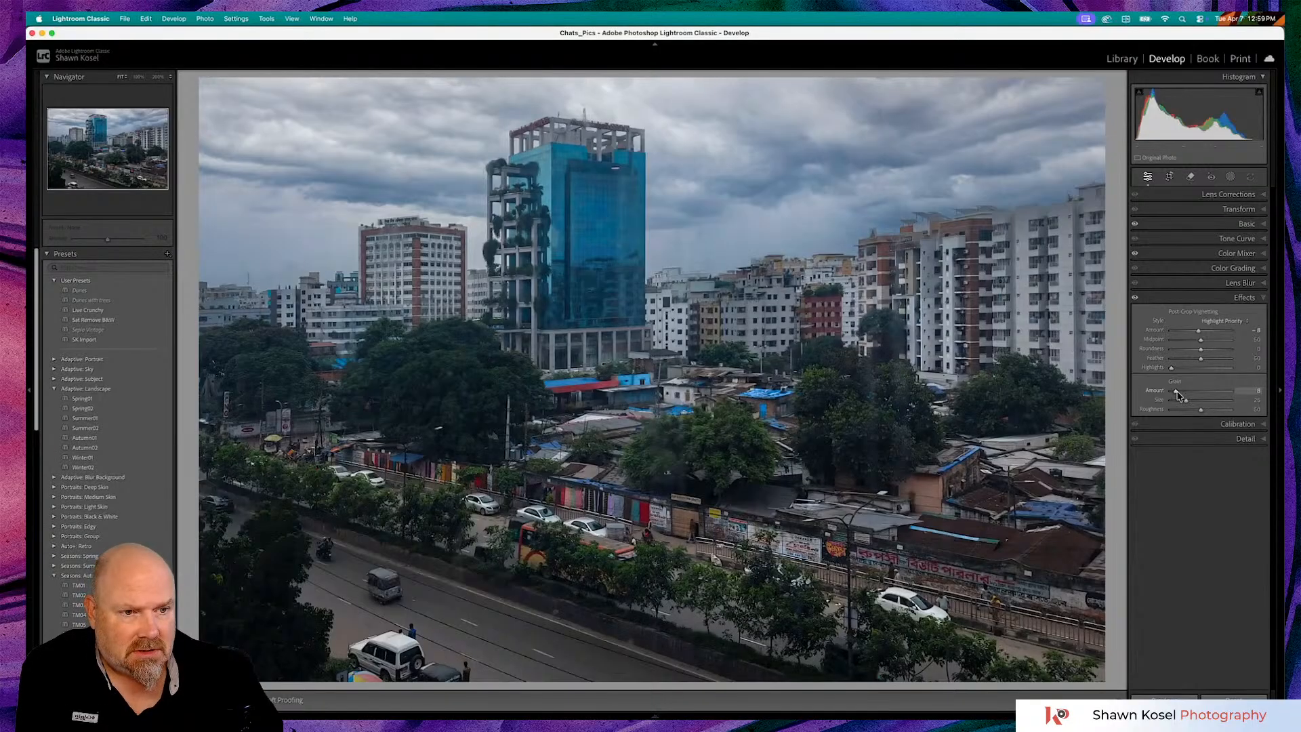
Sharpen the skyline edit with an amount of 74 and a masking value of 88
{"action": "left_click", "coordinate": [1191, 439]}
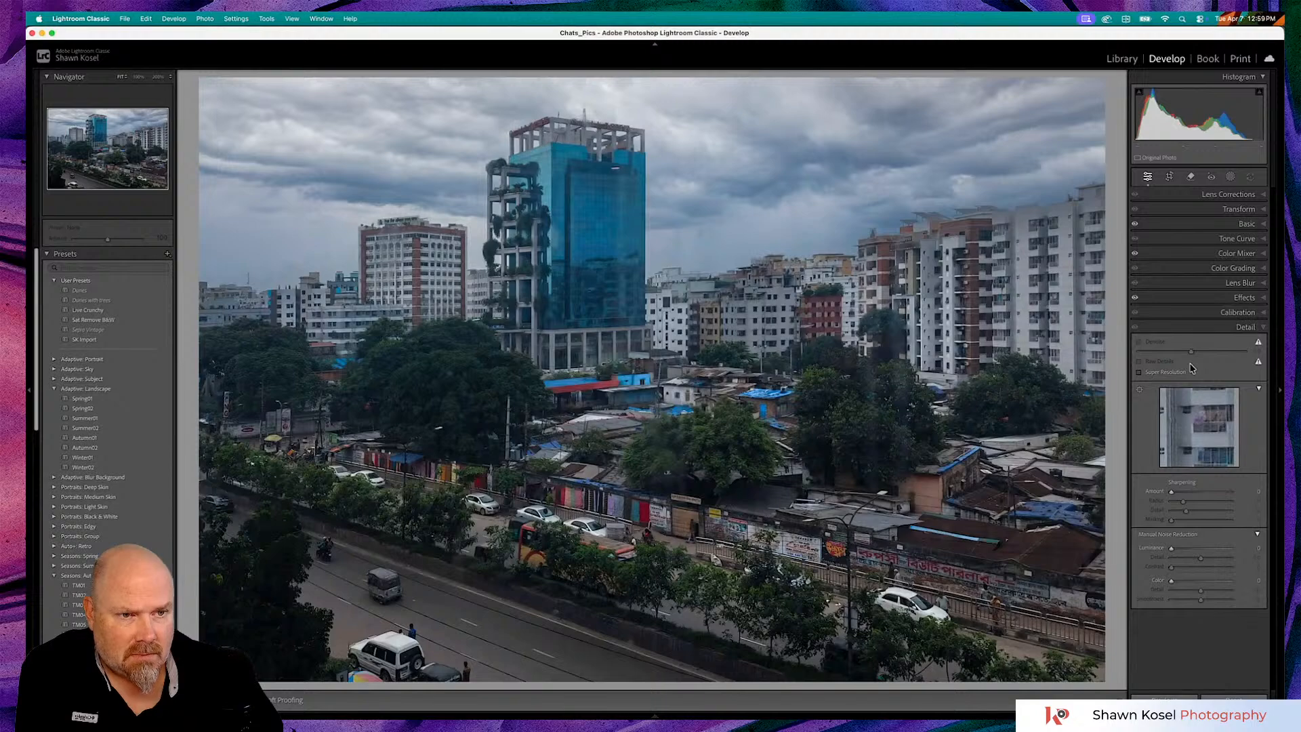
{"action": "left_click_drag", "start_coordinate": [1171, 491], "coordinate": [1201, 495]}
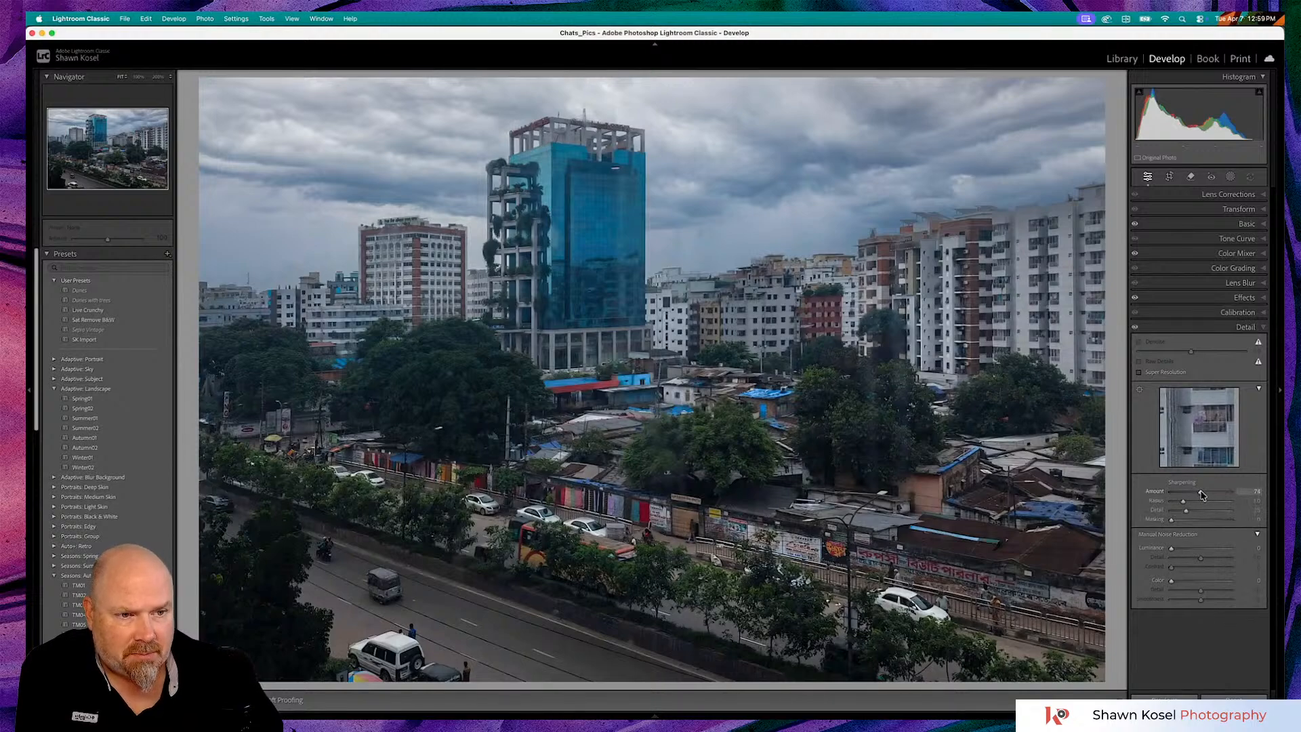
{"action": "key", "text": "alt"}
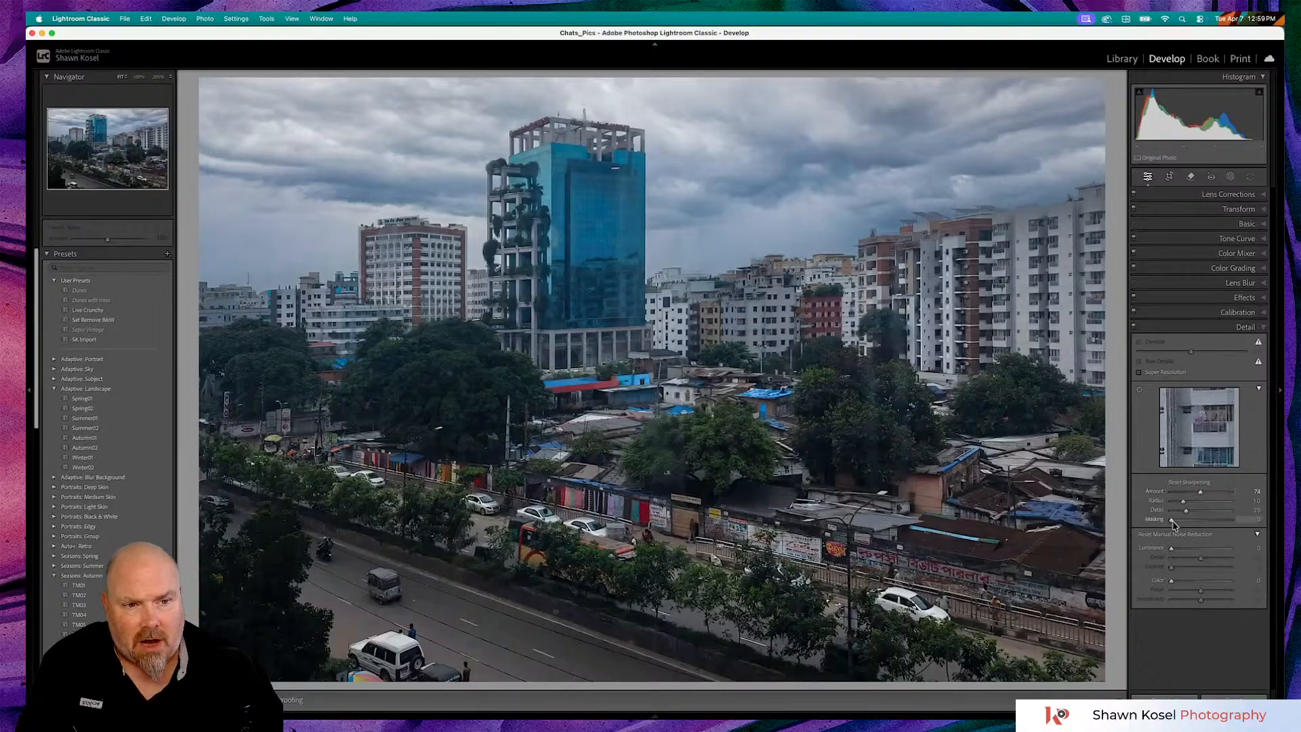
{"action": "left_click_drag", "start_coordinate": [1172, 523], "coordinate": [1225, 523]}
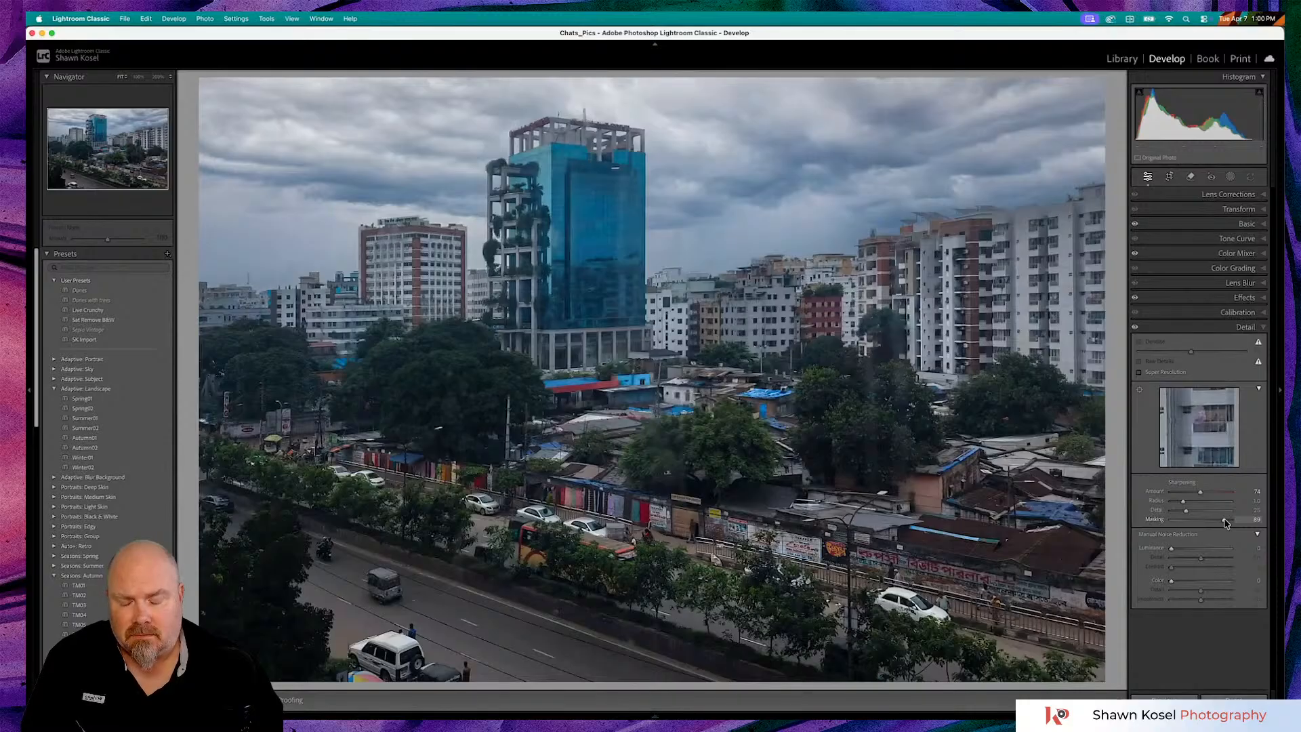
Compare the original skyline JPG with the finished PSD edit in enlarged view, ending back in the Library grid
{"action": "key", "text": "g"}
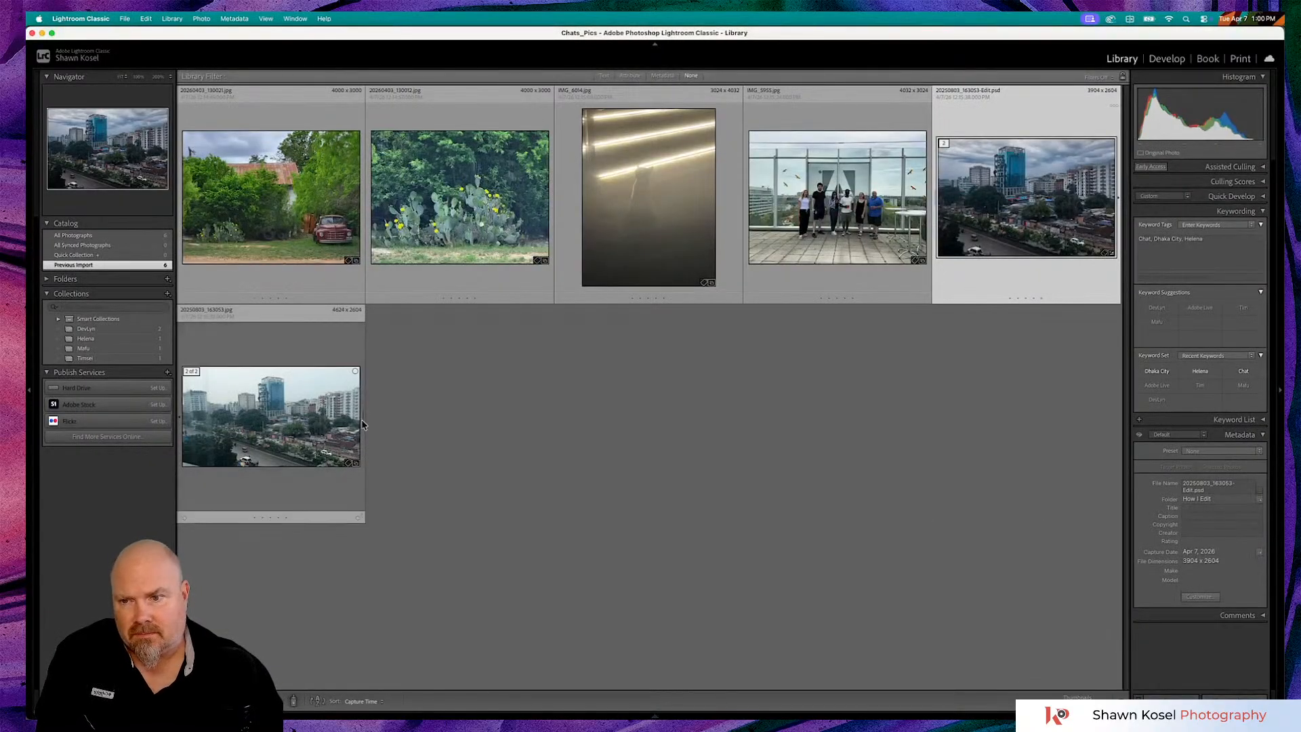
{"action": "double_click", "coordinate": [287, 416]}
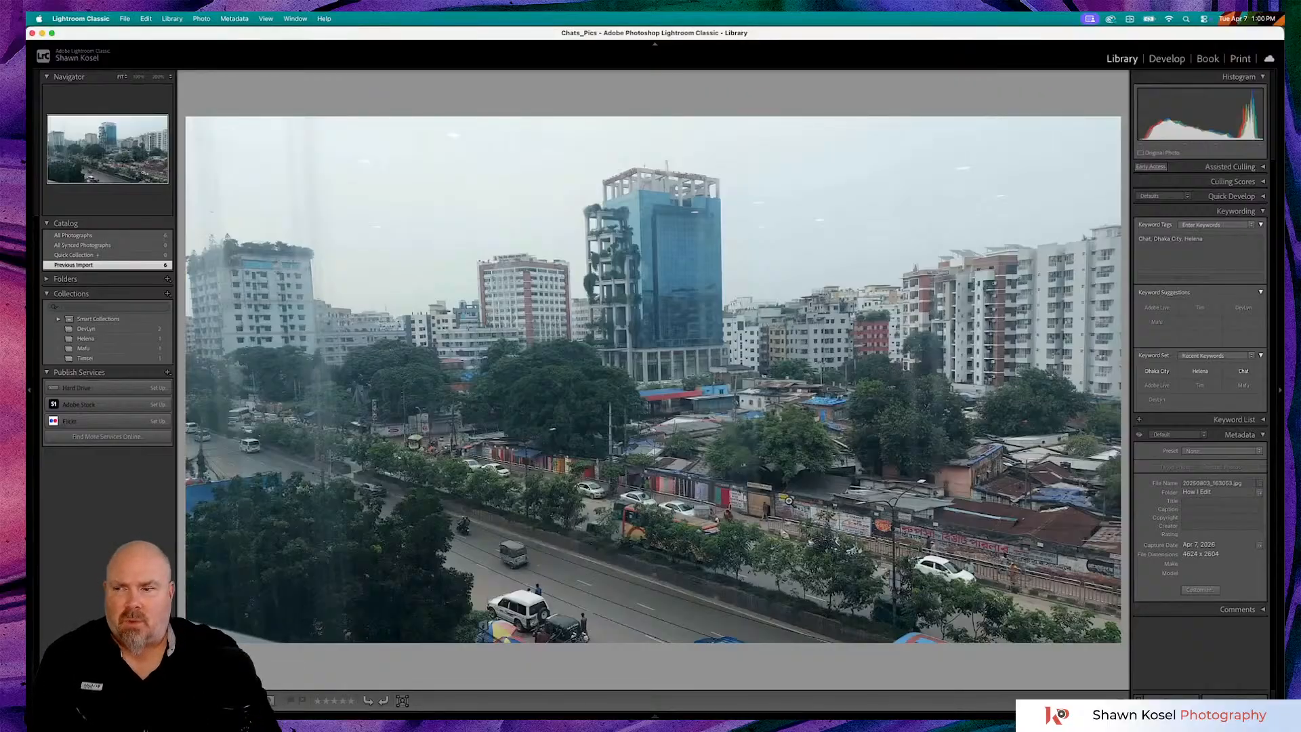
{"action": "key", "text": "Right"}
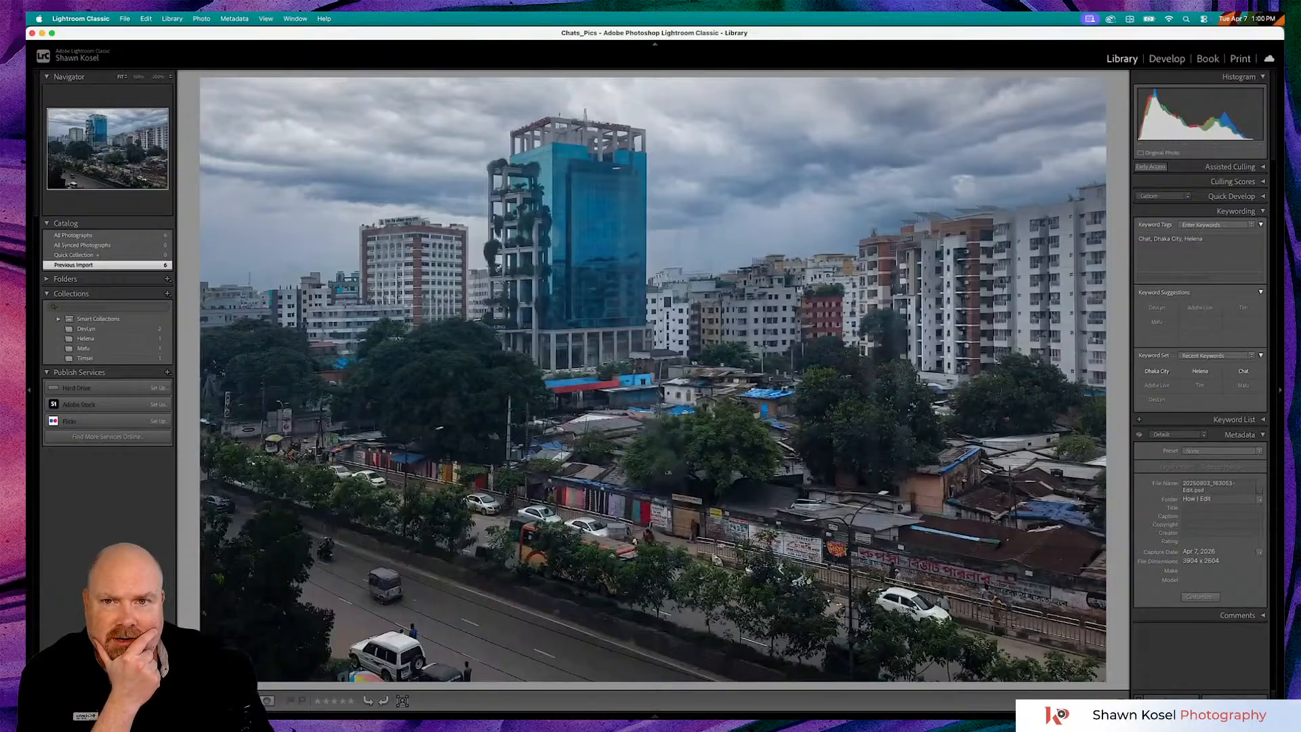
{"action": "key", "text": "Left"}
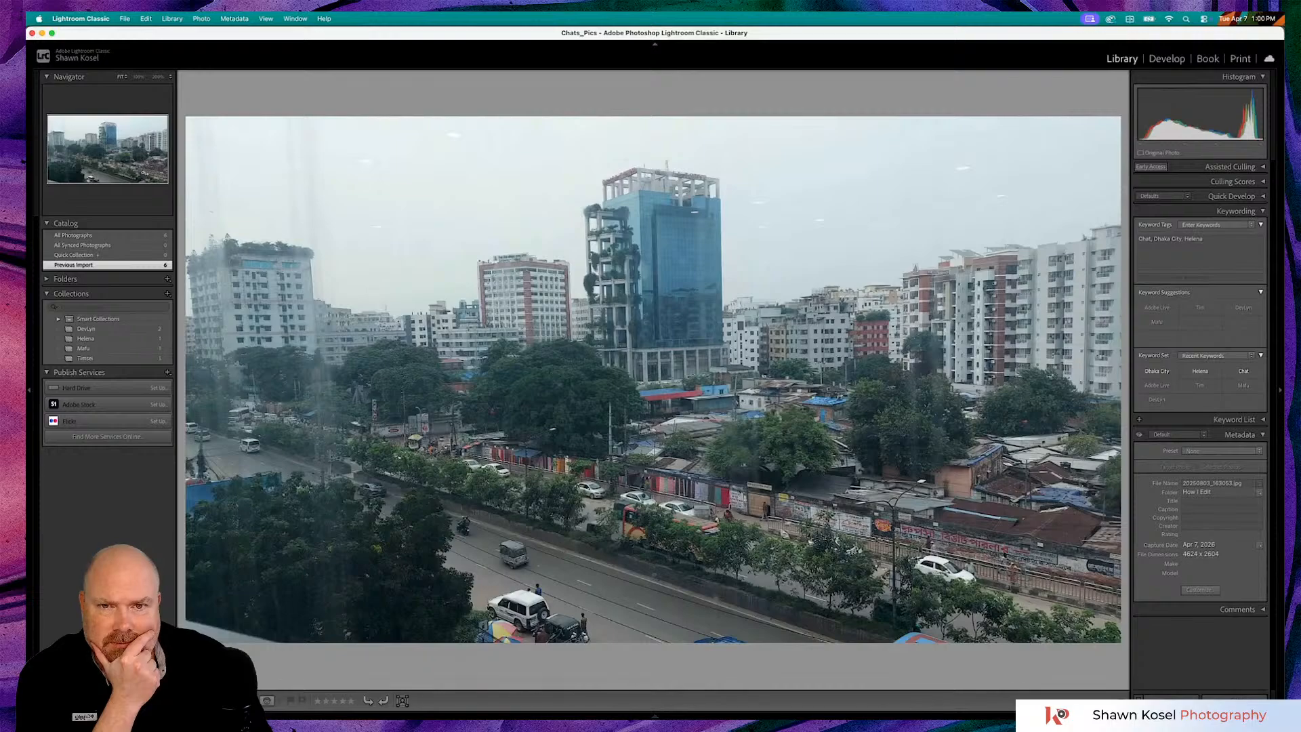
{"action": "key", "text": "Right"}
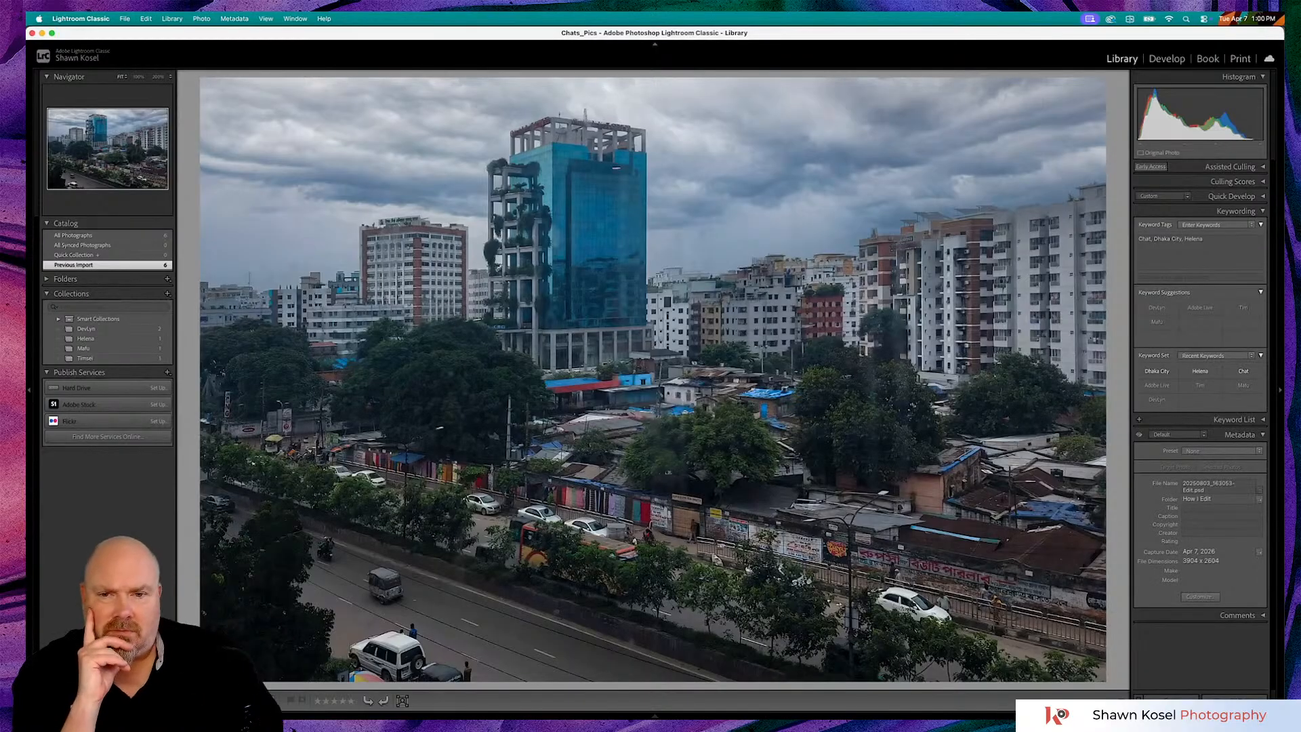
{"action": "key", "text": "g"}
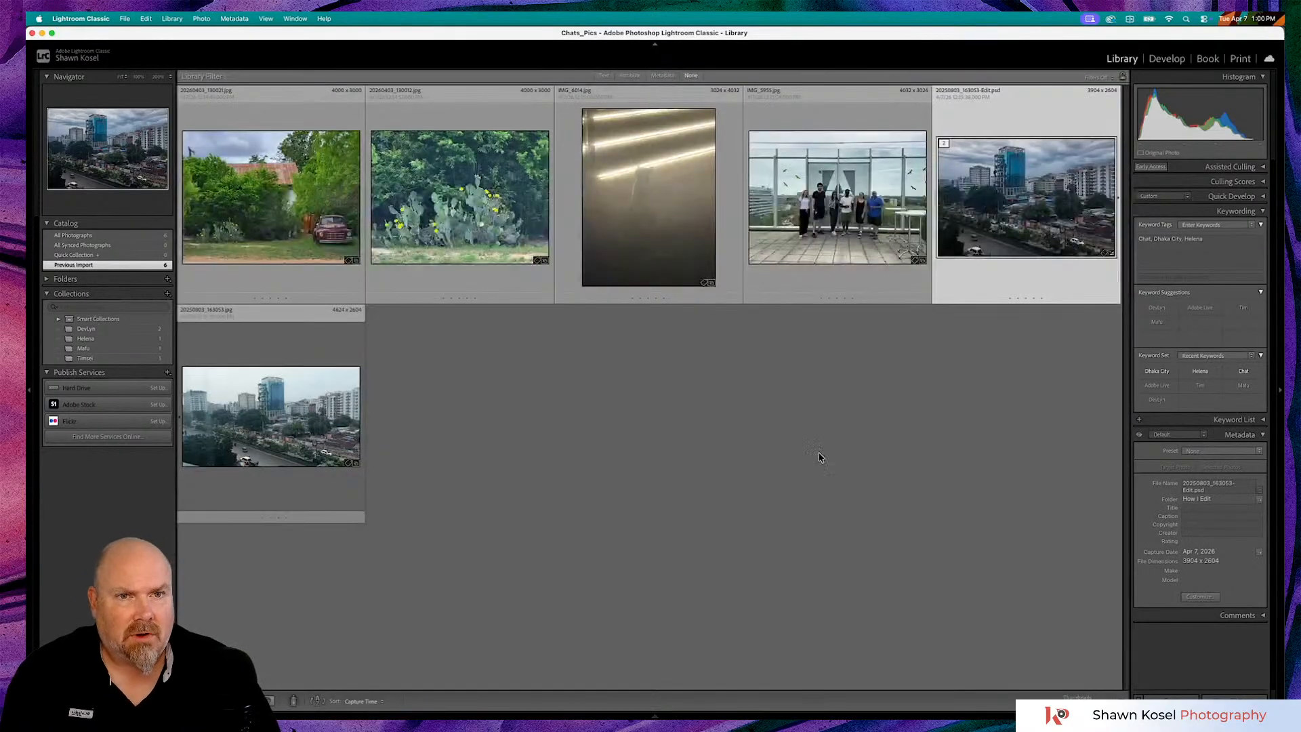
Create a virtual copy of the skyline PSD edit and open the copy in the Develop module
{"action": "right_click", "coordinate": [1004, 182]}
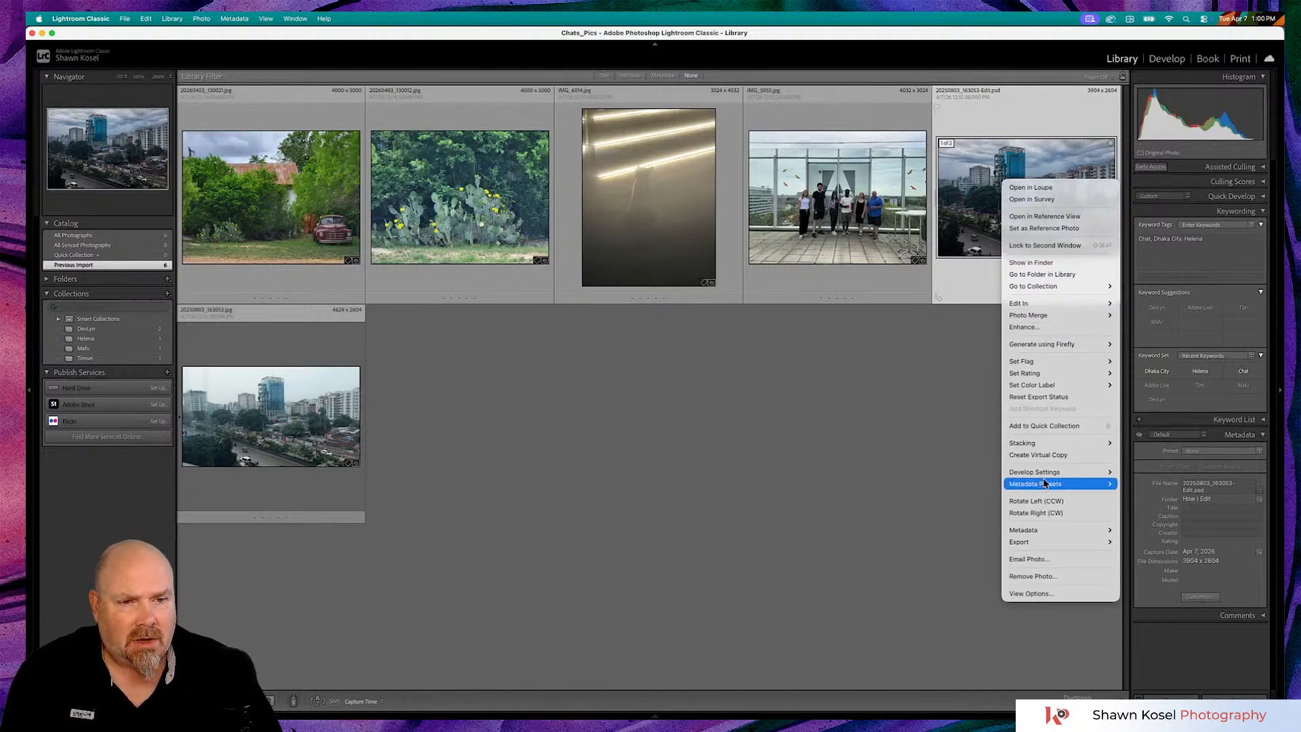
{"action": "left_click", "coordinate": [1040, 454]}
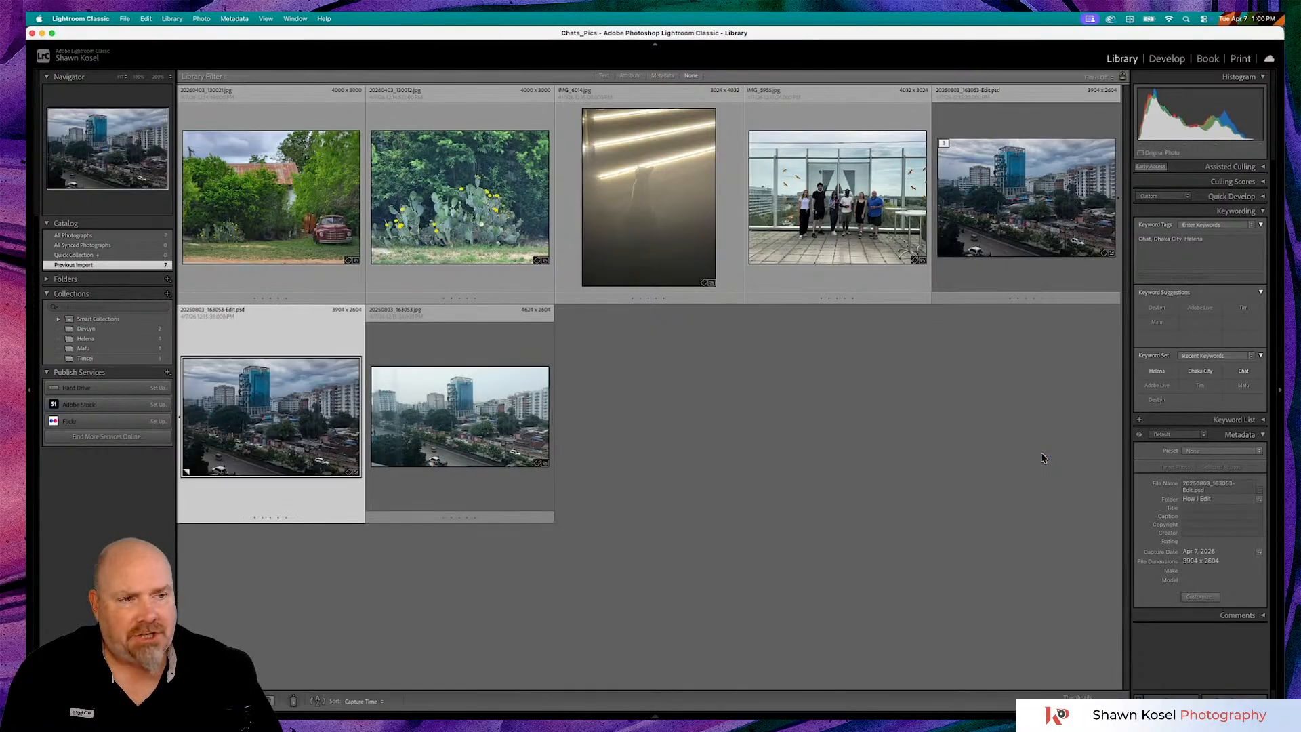
{"action": "double_click", "coordinate": [264, 395]}
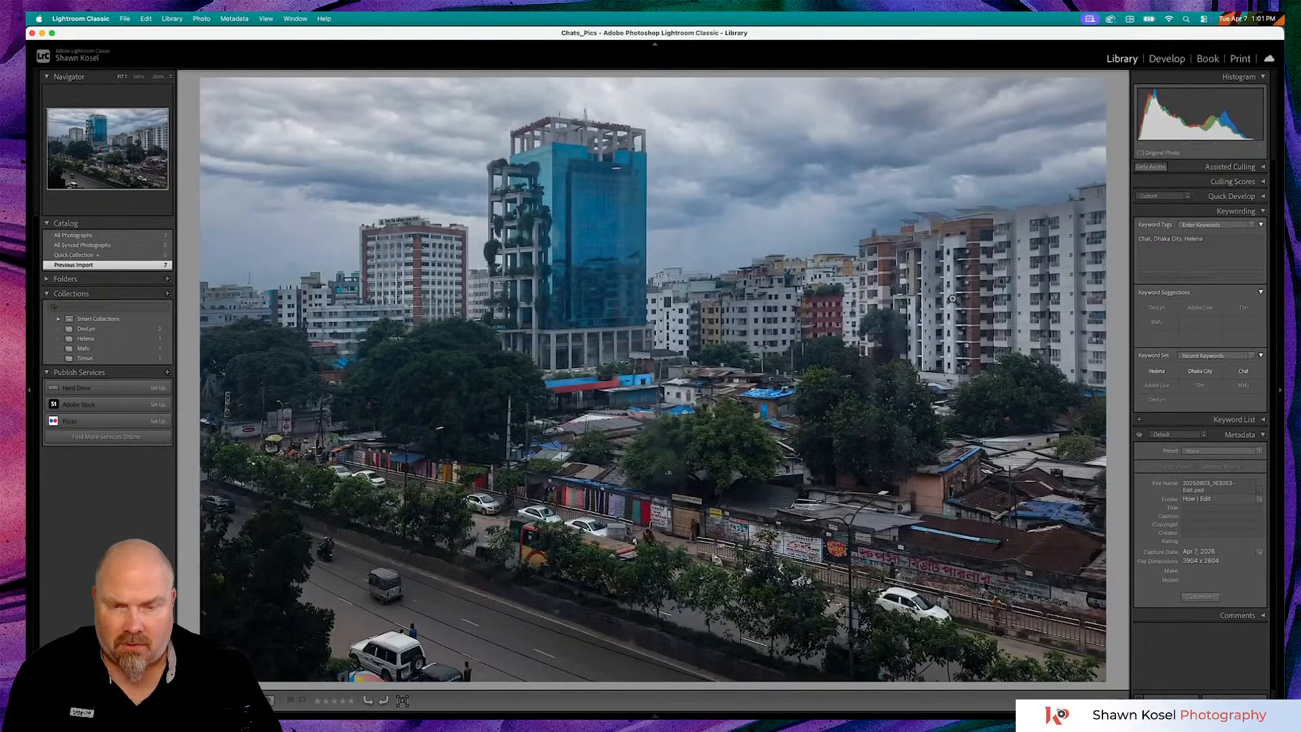
{"action": "key", "text": "d"}
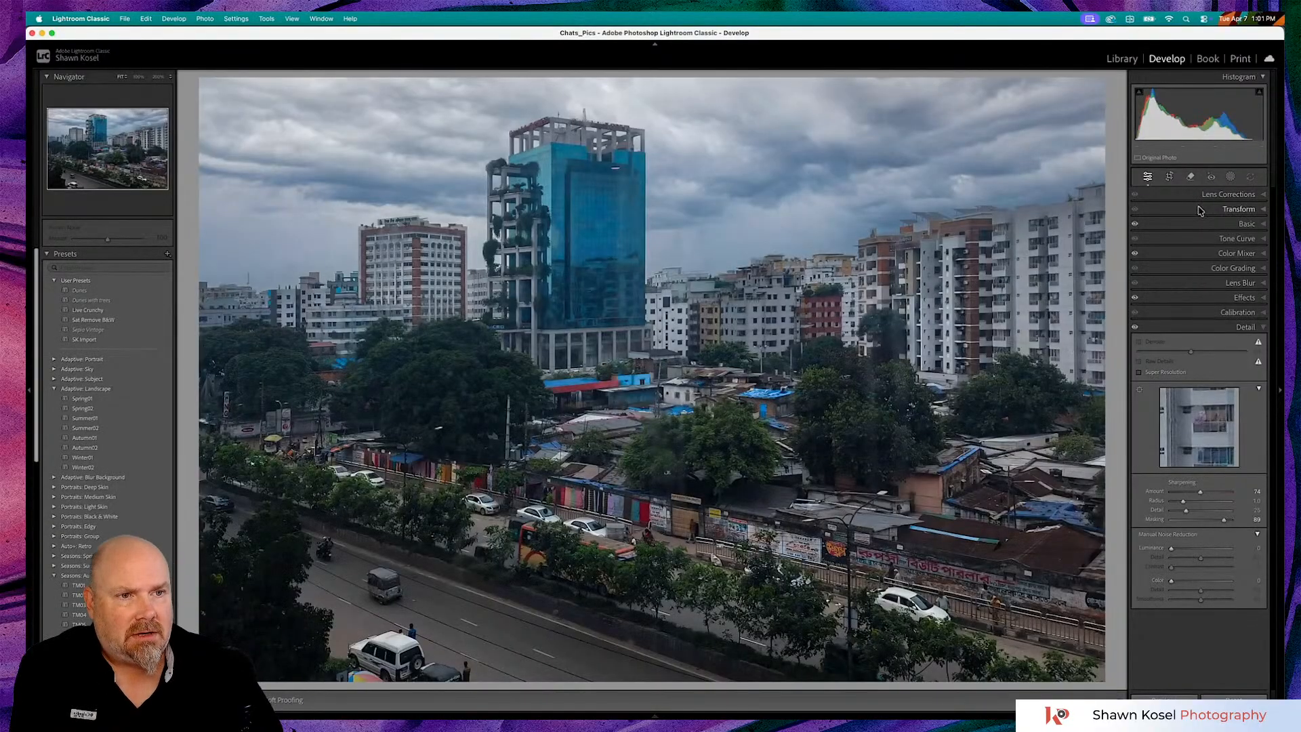
Convert the skyline virtual copy to black and white and apply the B&W 02 profile
{"action": "left_click", "coordinate": [1226, 219]}
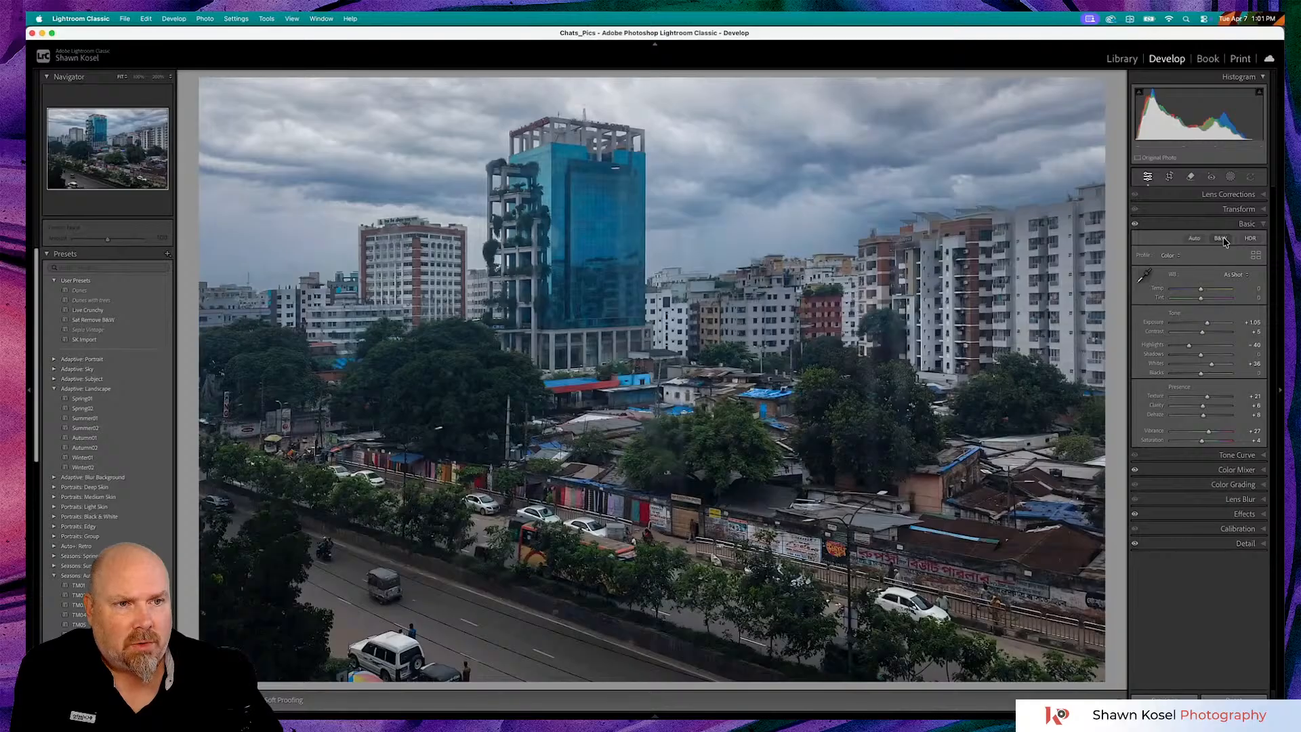
{"action": "left_click", "coordinate": [1224, 241]}
{"action": "left_click", "coordinate": [1254, 257]}
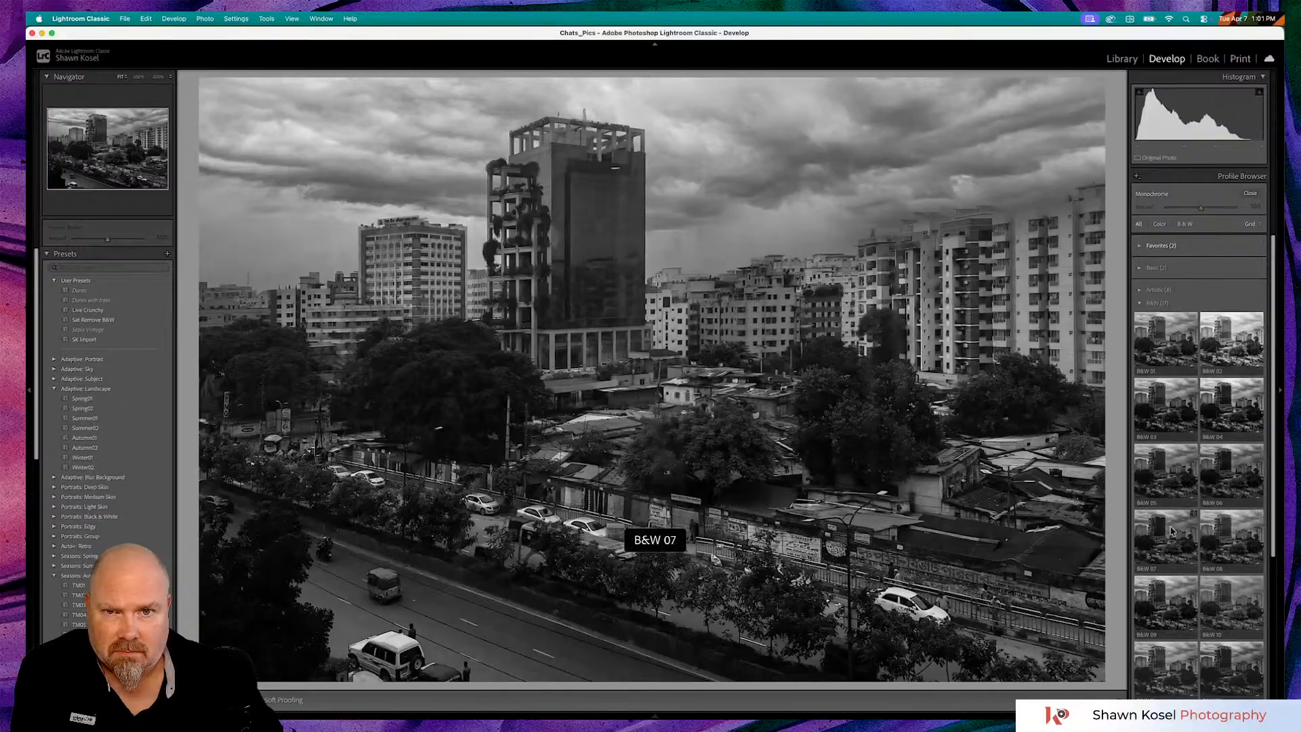
{"action": "scroll", "coordinate": [1171, 531], "scroll_direction": "down", "scroll_amount": 2}
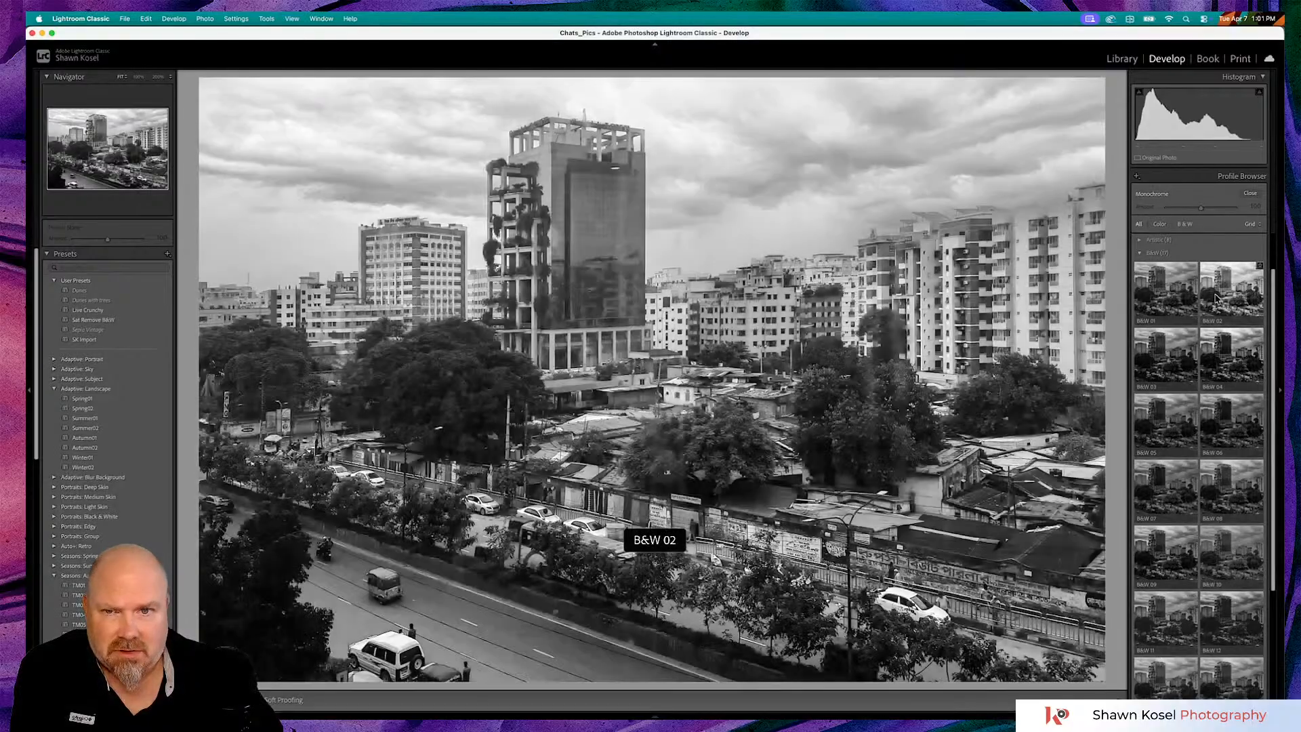
{"action": "left_click", "coordinate": [1216, 298]}
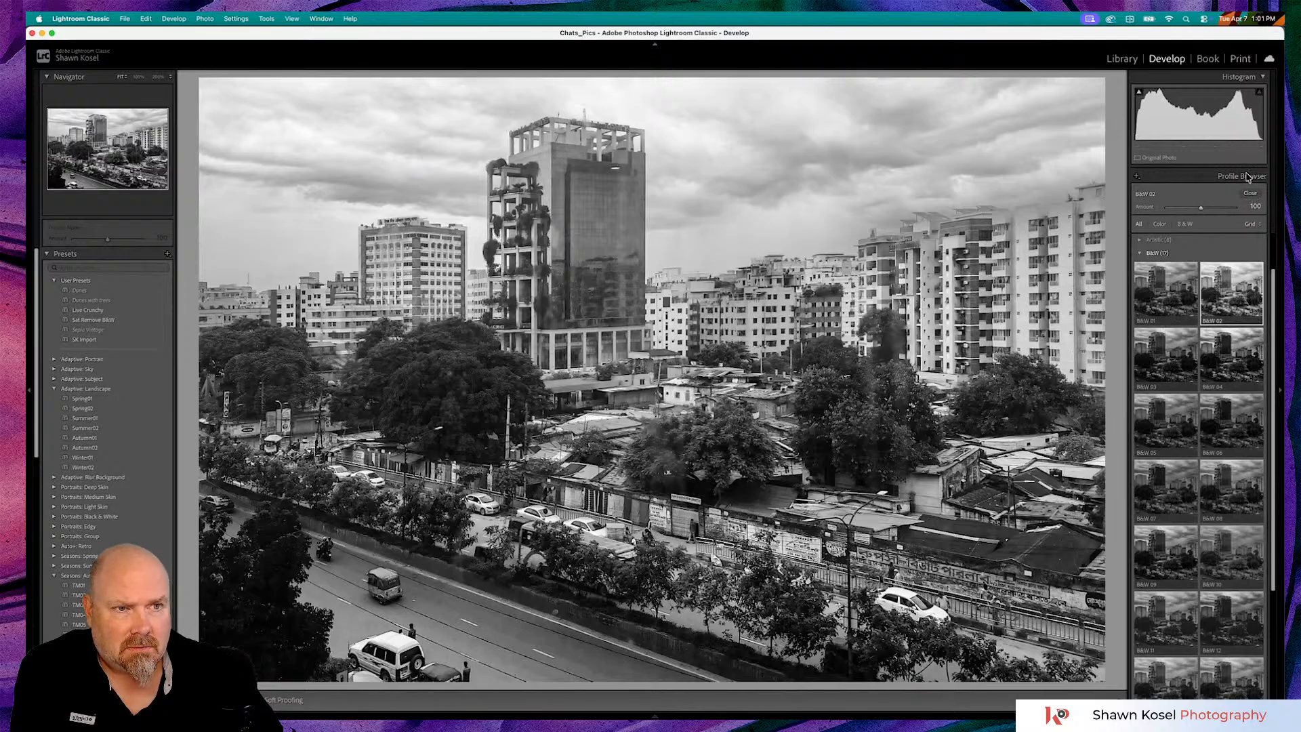
{"action": "left_click", "coordinate": [1248, 194]}
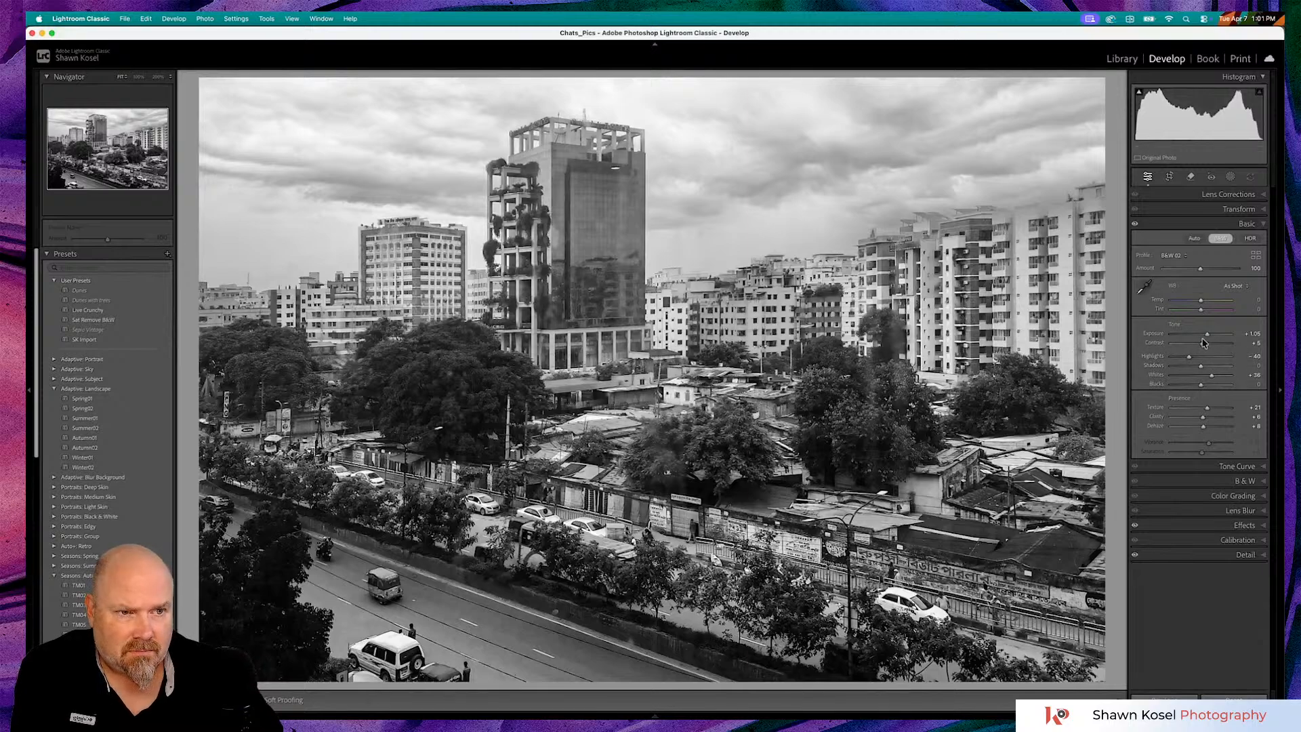
Set the black-and-white skyline's exposure to +0.80 and slightly lower green and aqua in the Black & White Mix
{"action": "left_click_drag", "start_coordinate": [1207, 335], "coordinate": [1203, 336]}
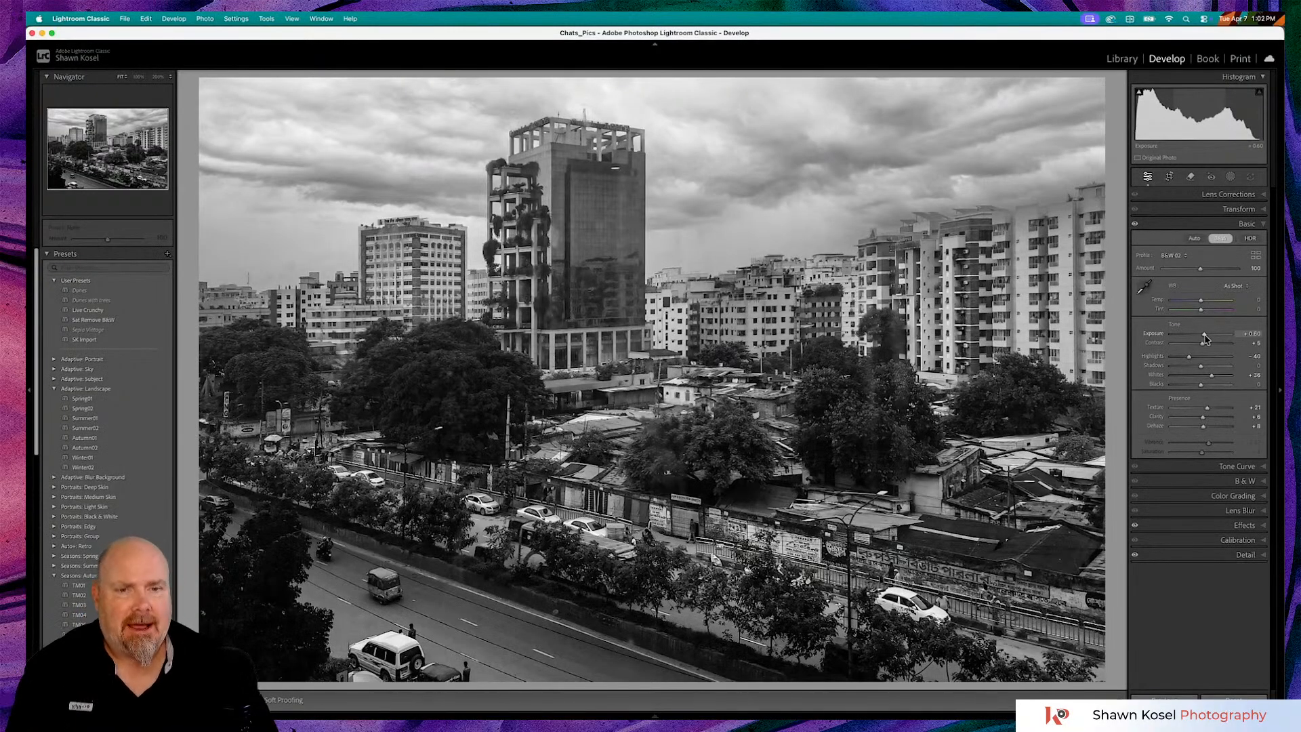
{"action": "left_click", "coordinate": [1210, 497]}
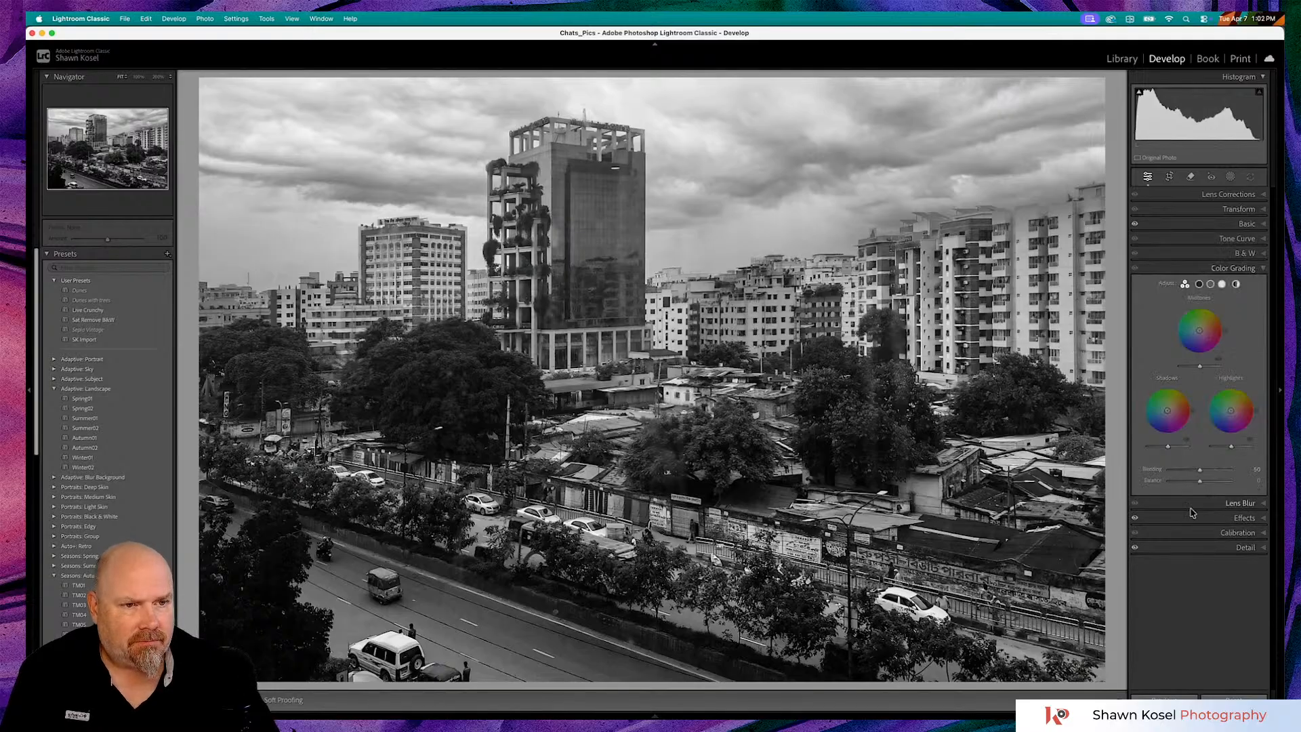
{"action": "left_click", "coordinate": [1241, 254]}
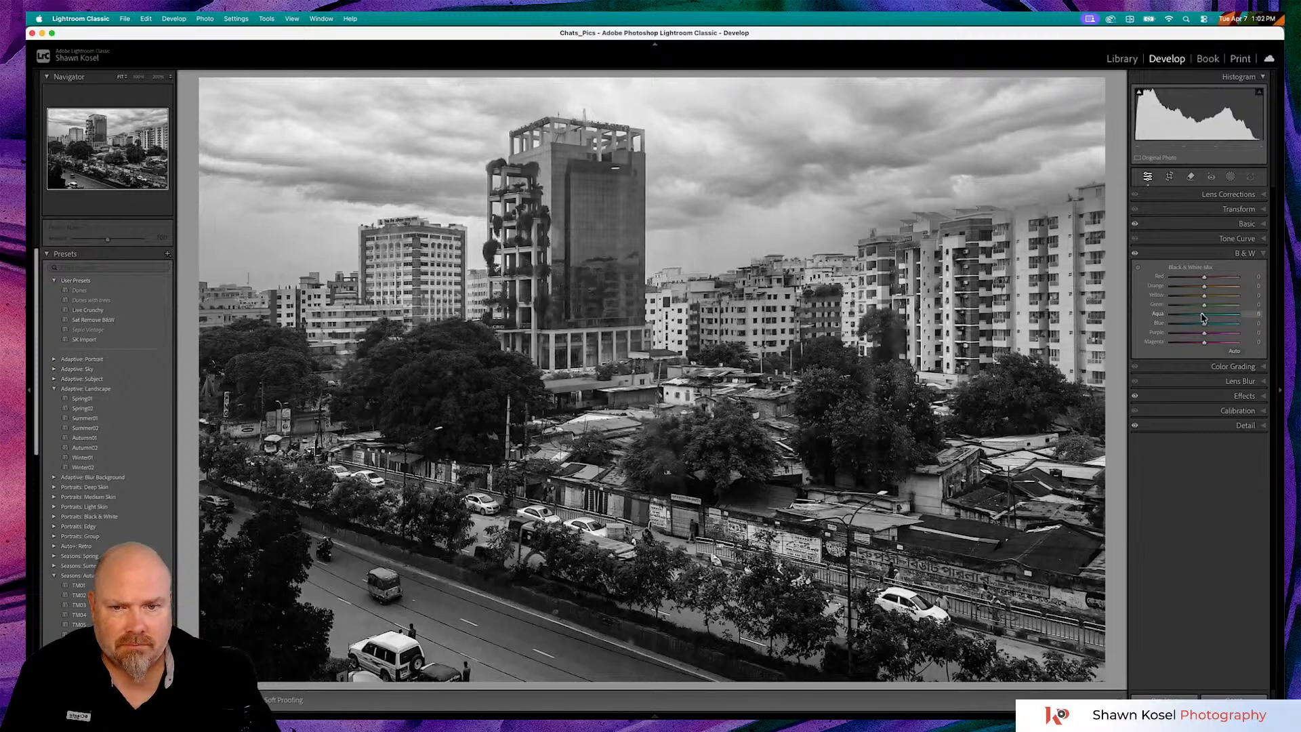
{"action": "mouse_move", "coordinate": [1204, 320]}
{"action": "left_mouse_down"}
{"action": "mouse_move", "coordinate": [1262, 316]}
{"action": "mouse_move", "coordinate": [1164, 320]}
{"action": "mouse_move", "coordinate": [1221, 314]}
{"action": "mouse_move", "coordinate": [1164, 312]}
{"action": "mouse_move", "coordinate": [1204, 309]}
{"action": "left_mouse_up"}
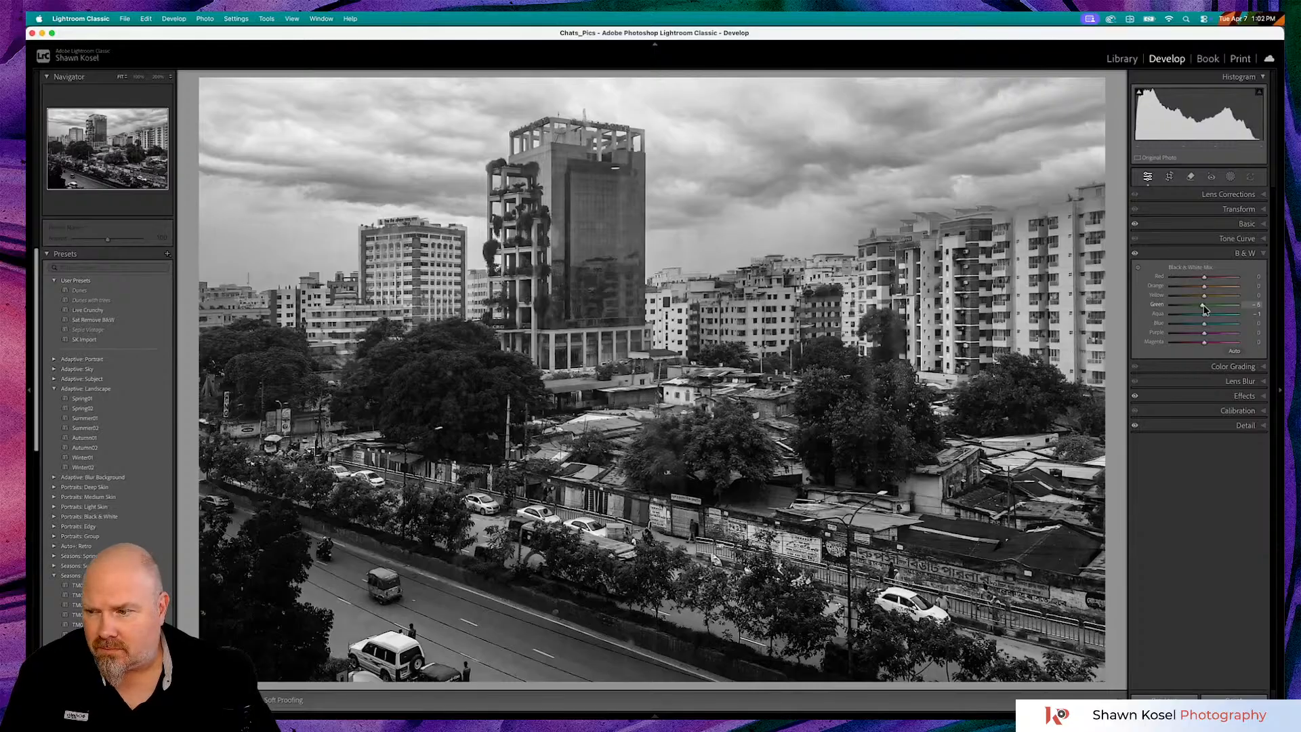
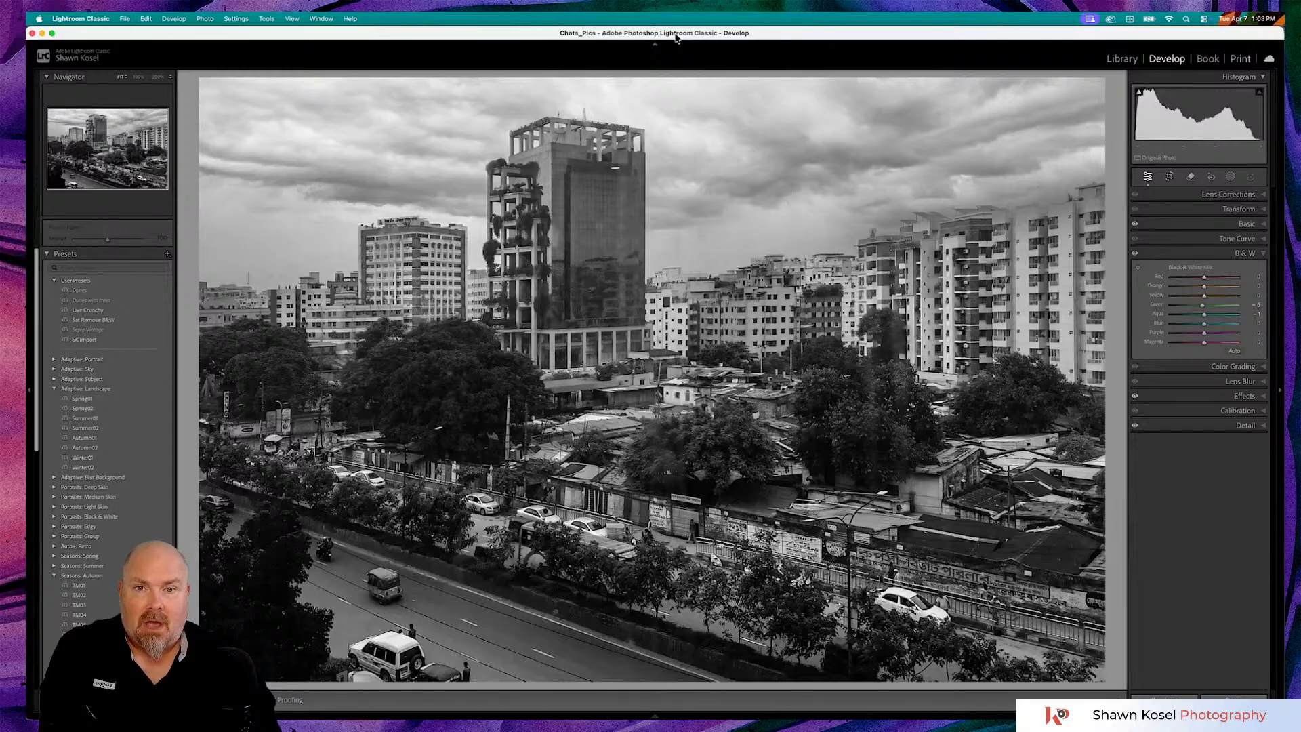
Return to the Library grid and open the rooftop group photo in enlarged view
{"action": "key", "text": "g"}
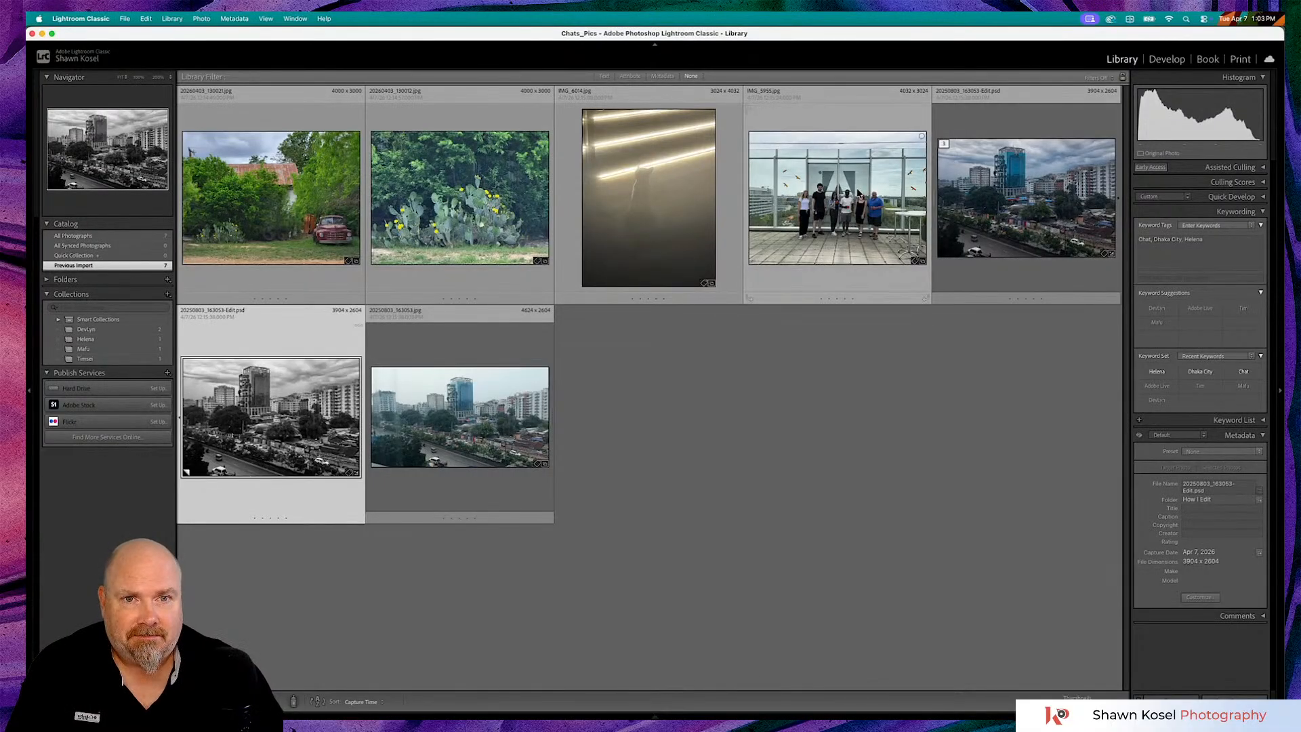
{"action": "double_click", "coordinate": [858, 194]}
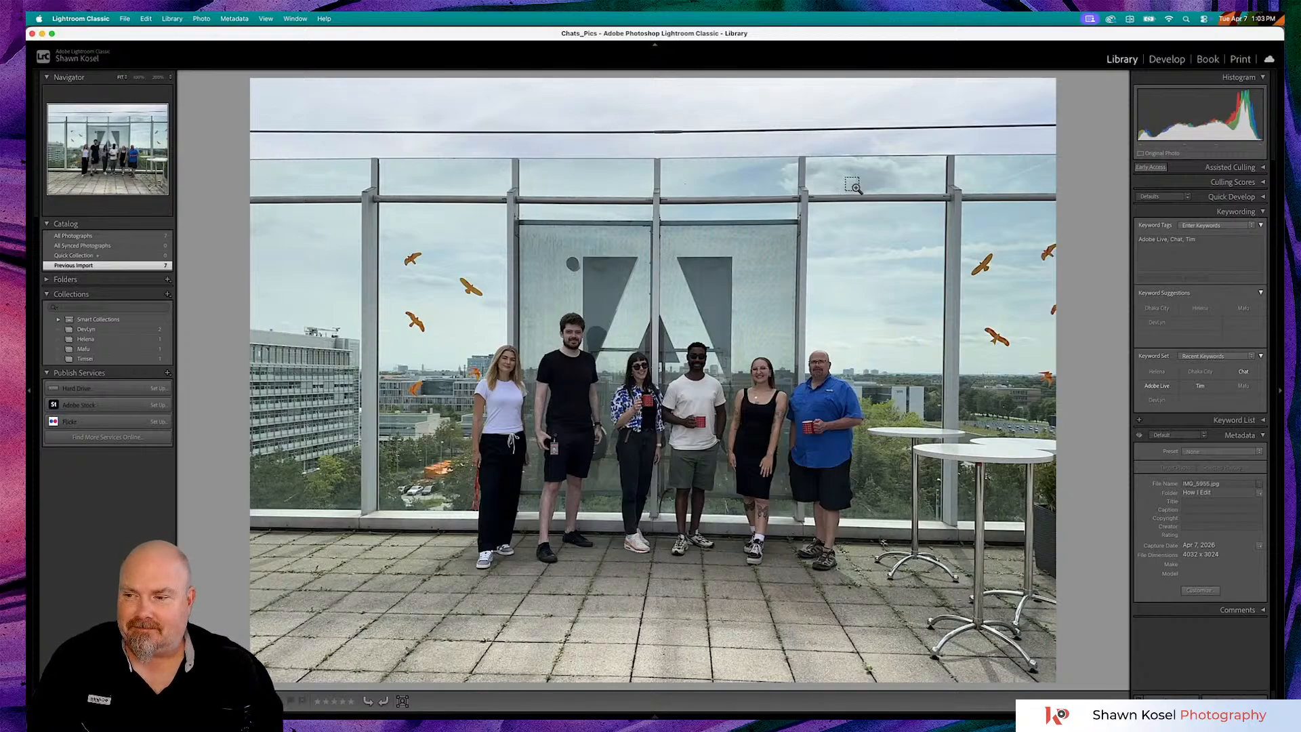
Switch to Photoshop, close the skyline PSD document, and return to Lightroom Classic
{"action": "key", "text": "super+Tab"}
{"action": "key", "text": "super+Tab"}
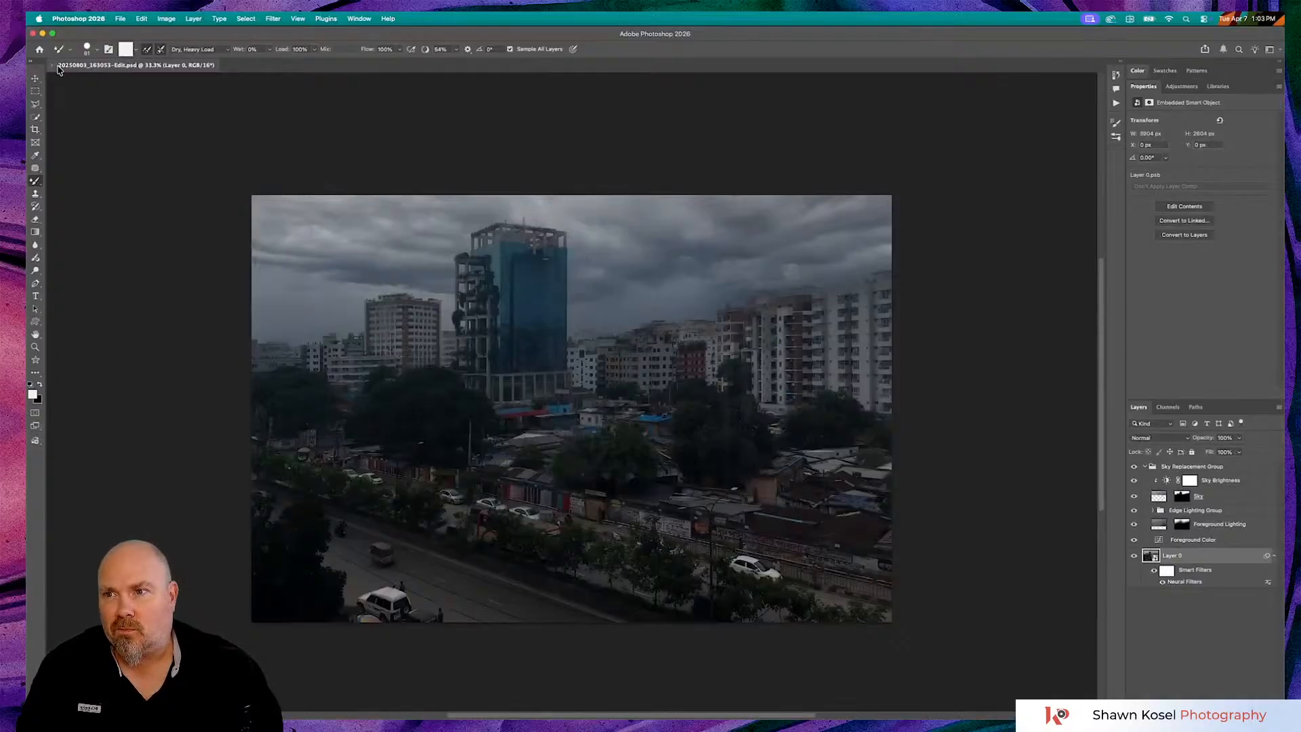
{"action": "left_click", "coordinate": [52, 65]}
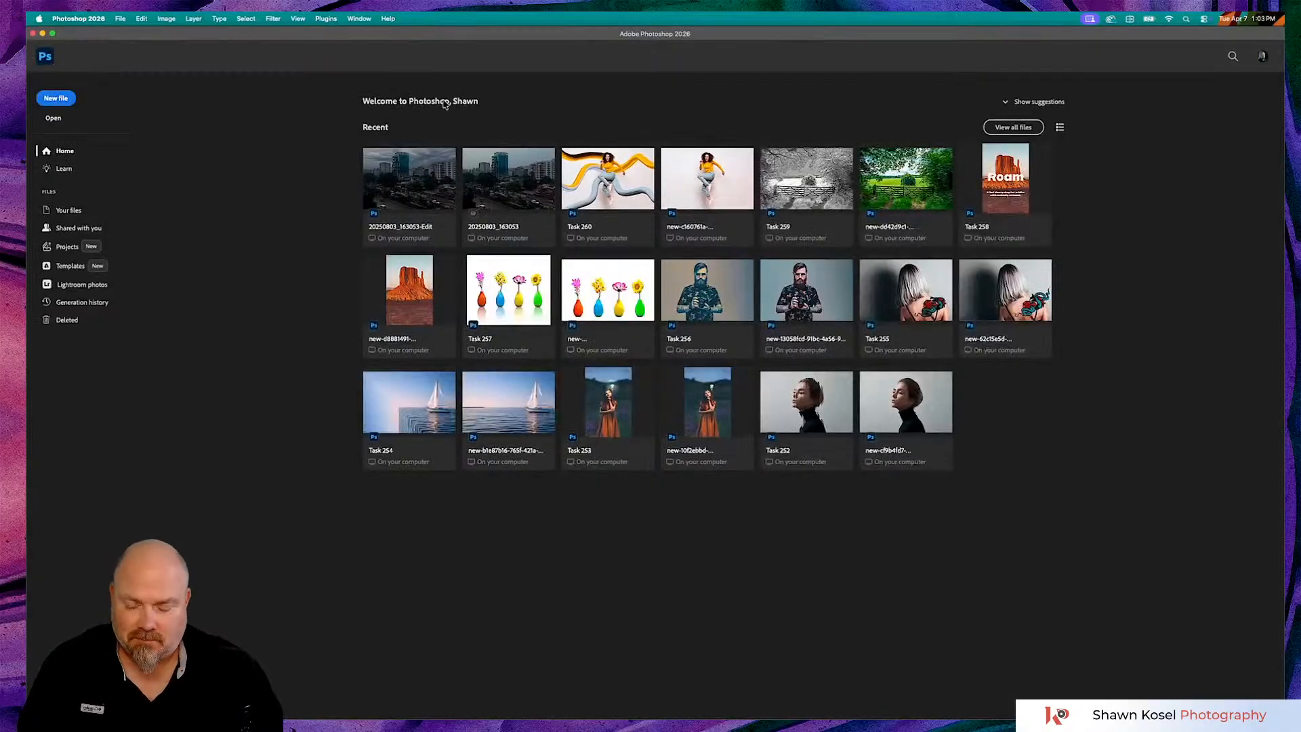
{"action": "key", "text": "super+Tab"}
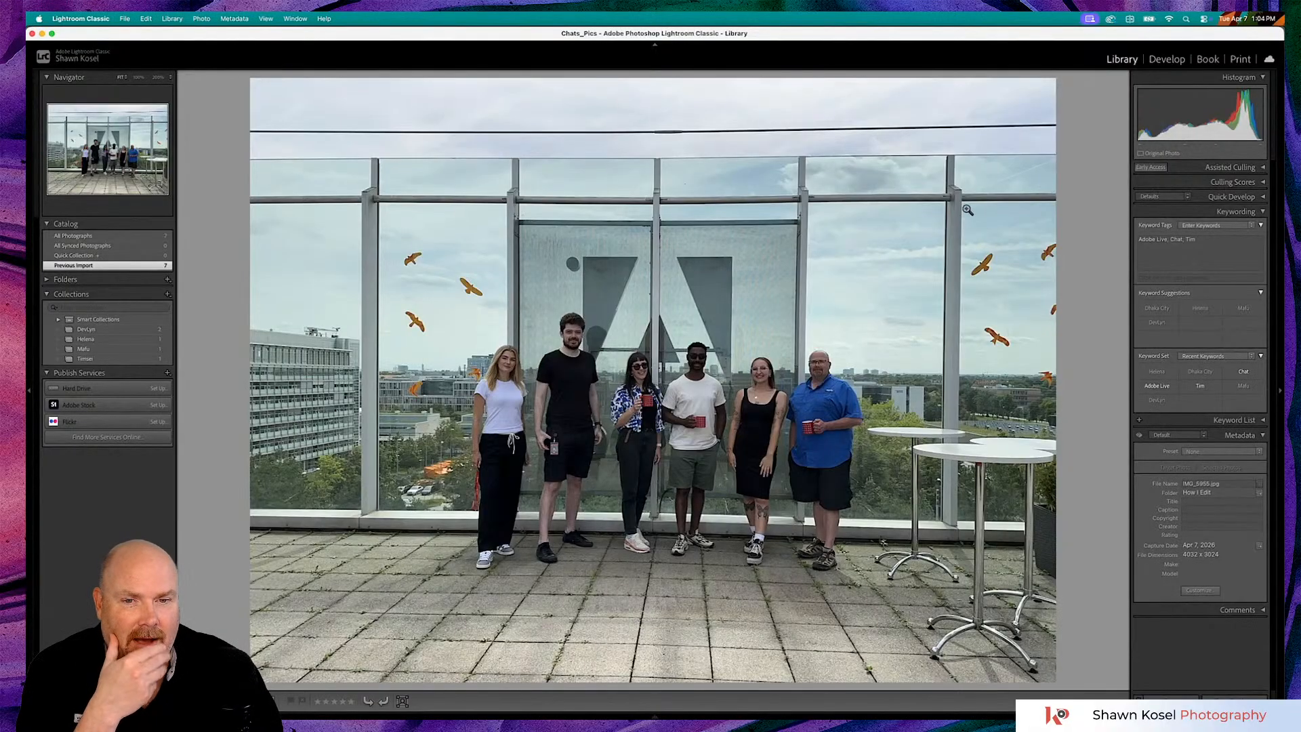
Examine the people and background of the rooftop group photo close up, ending at full view
{"action": "left_click", "coordinate": [863, 353]}
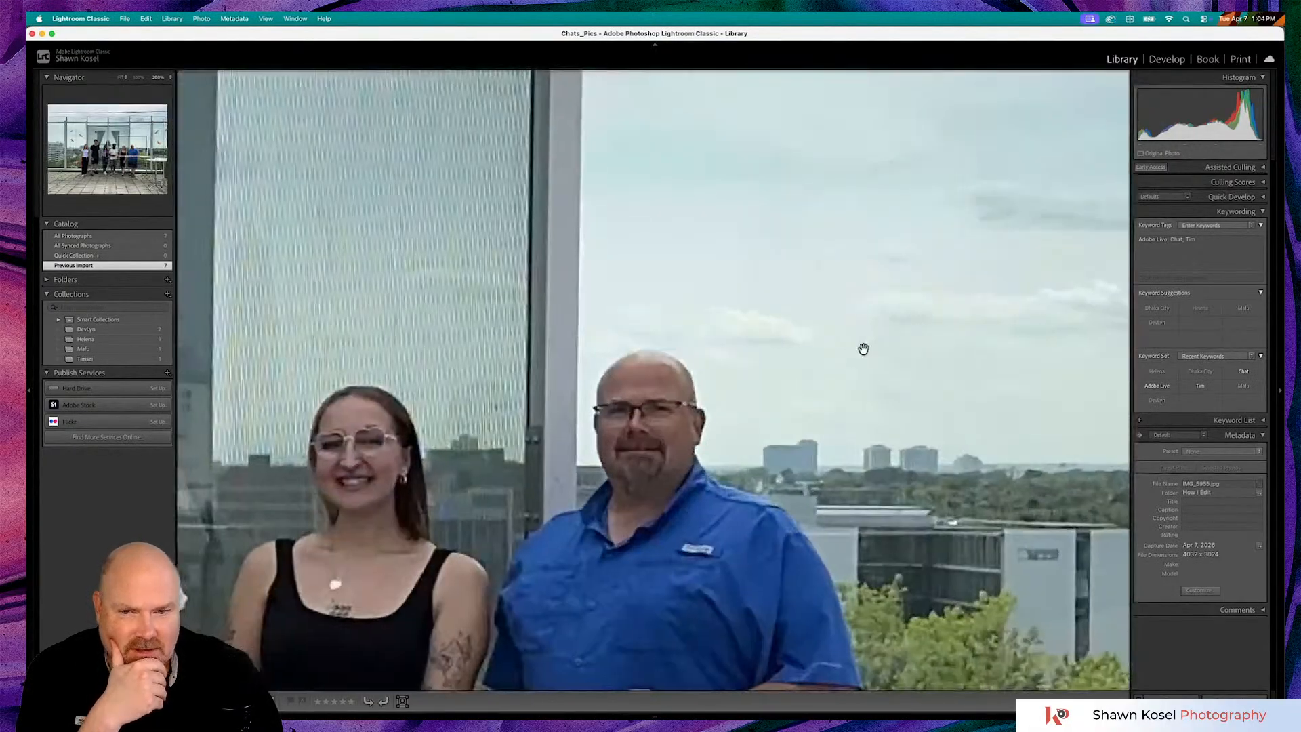
{"action": "scroll", "coordinate": [863, 349], "scroll_direction": "left", "scroll_amount": 5}
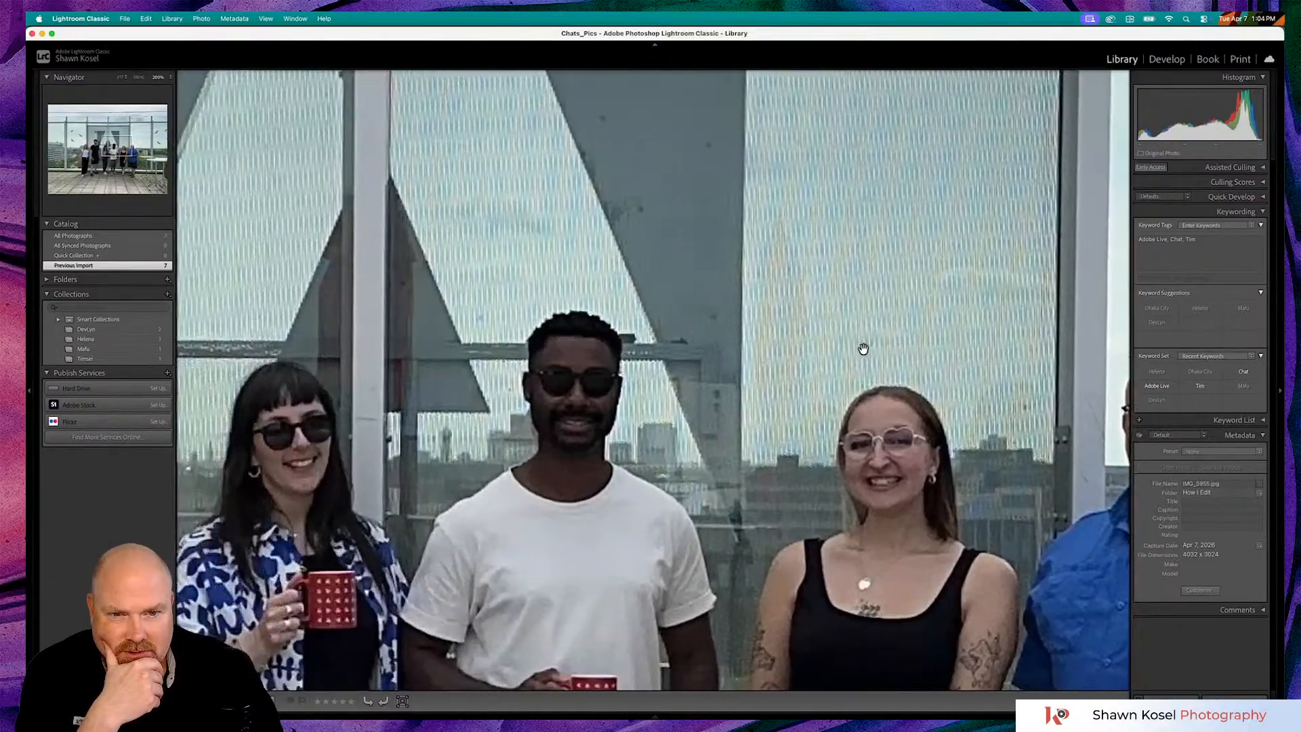
{"action": "scroll", "coordinate": [863, 349], "scroll_direction": "left", "scroll_amount": 10}
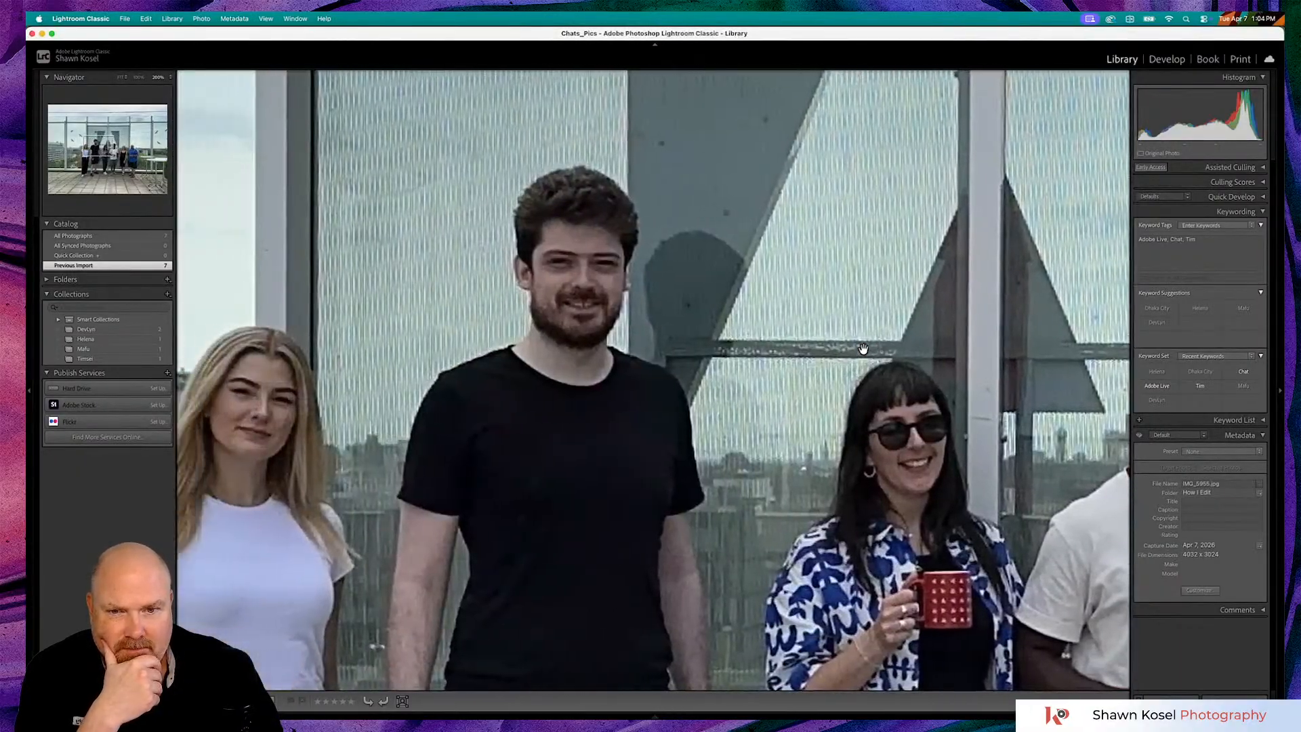
{"action": "scroll", "coordinate": [863, 349], "scroll_direction": "left", "scroll_amount": 10}
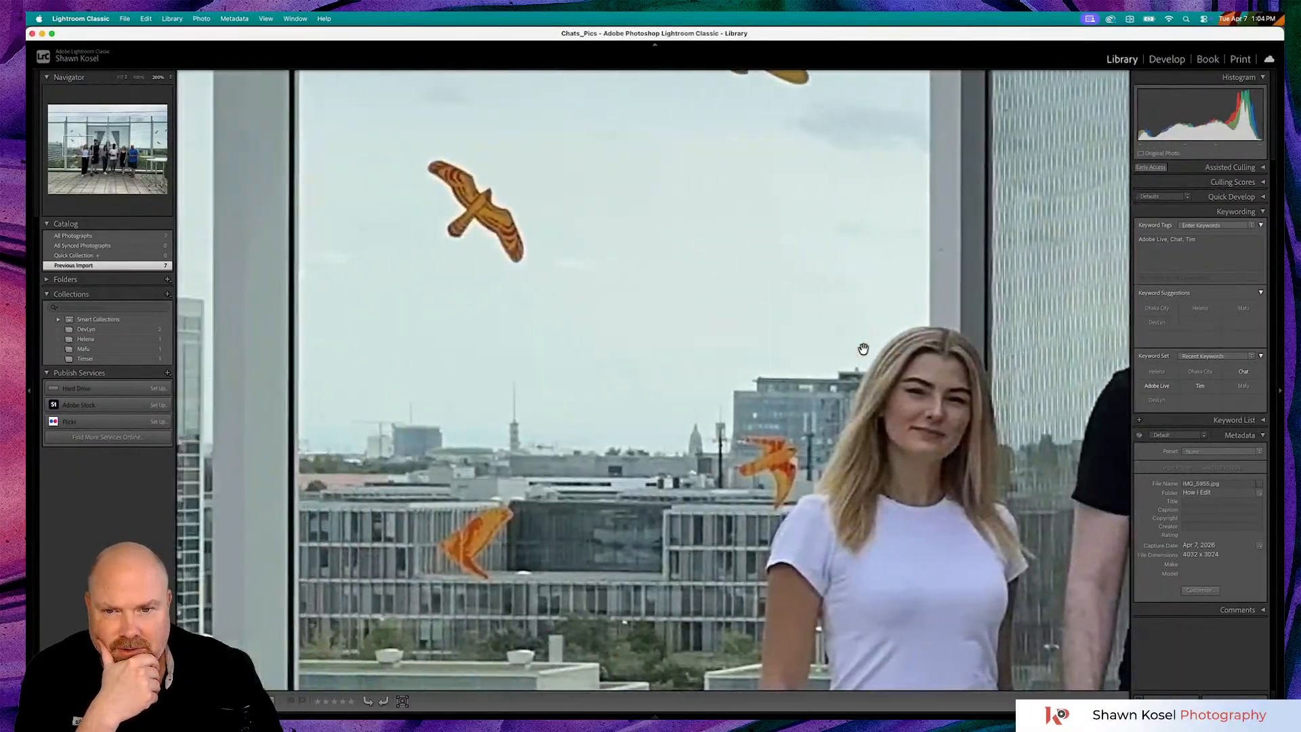
{"action": "left_click", "coordinate": [674, 387]}
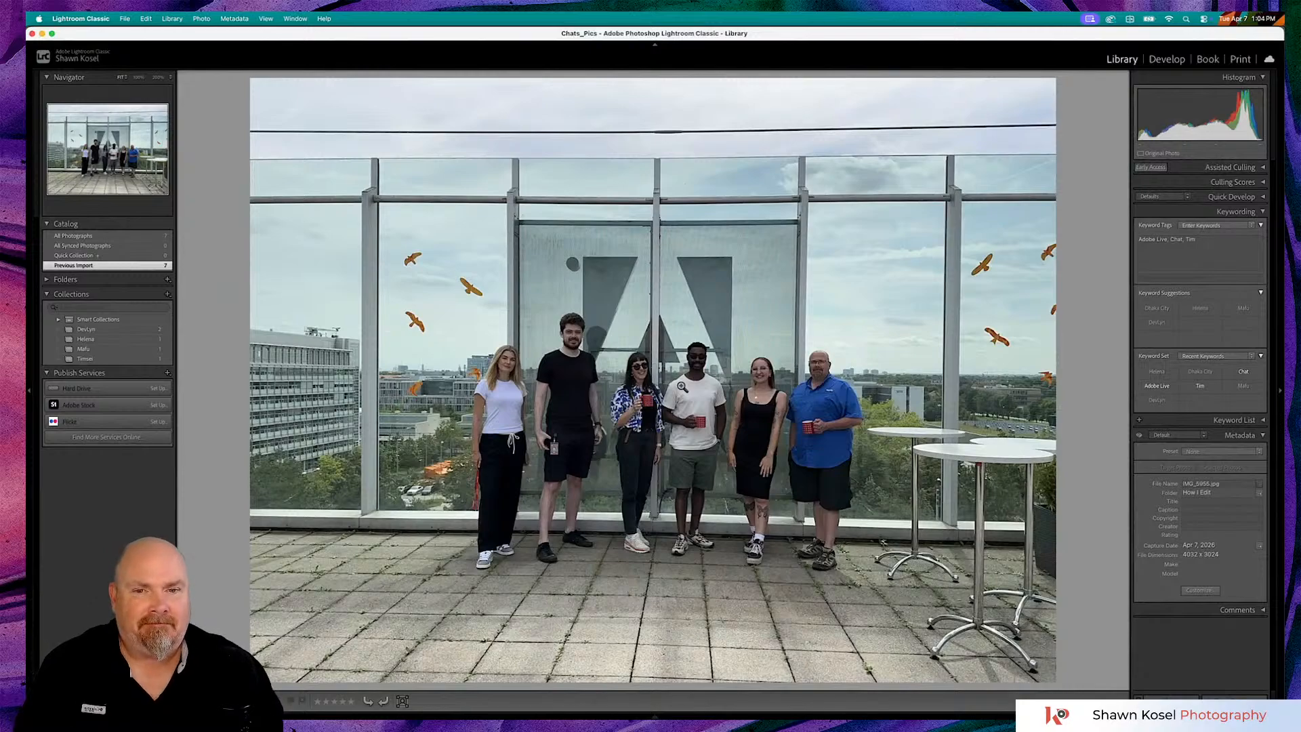
Apply Auto tone to the rooftop group photo in the Develop module and set Highlights to -34
{"action": "key", "text": "d"}
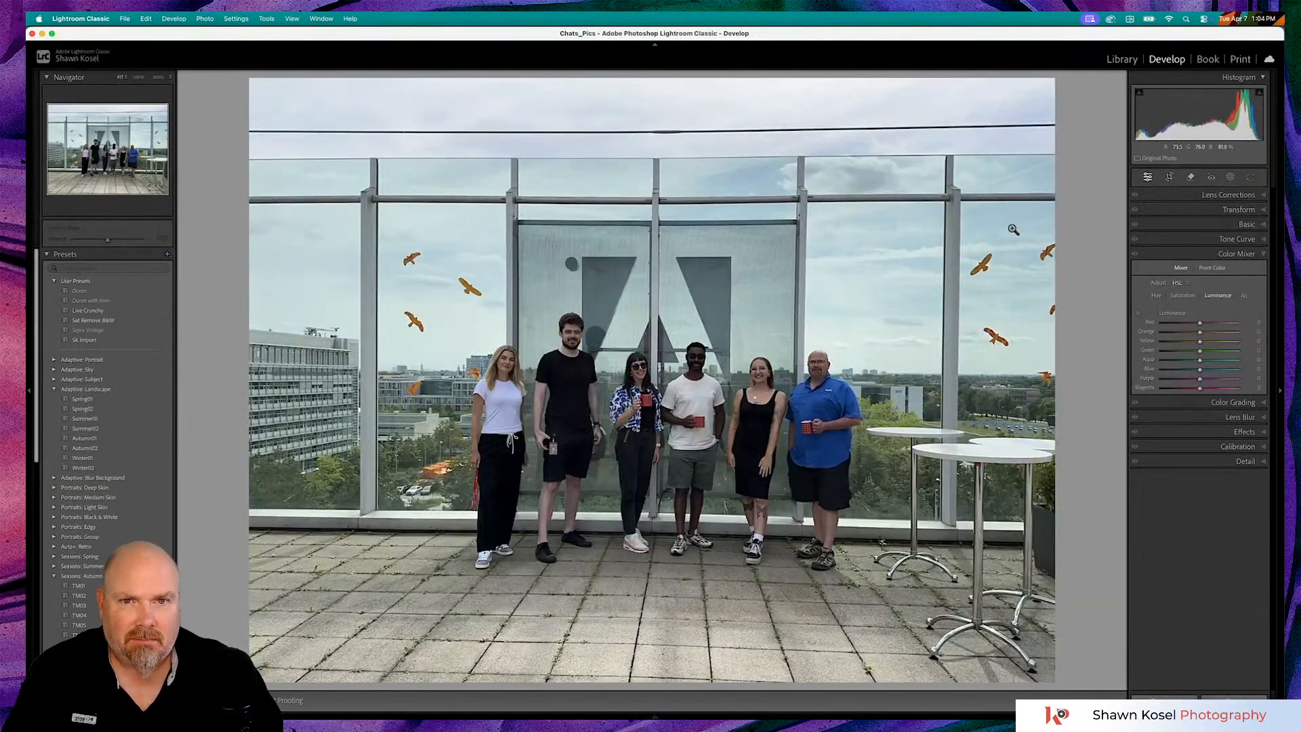
{"action": "left_click", "coordinate": [1244, 225]}
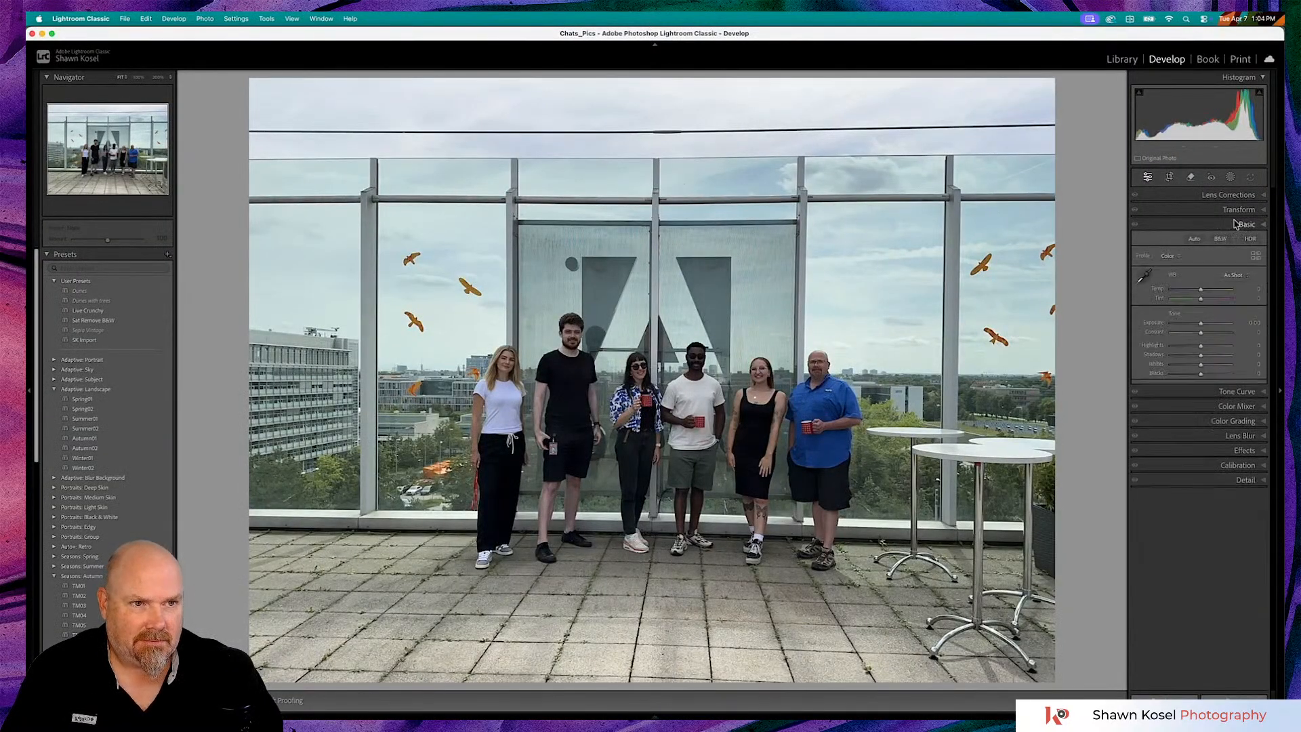
{"action": "left_click", "coordinate": [1195, 240]}
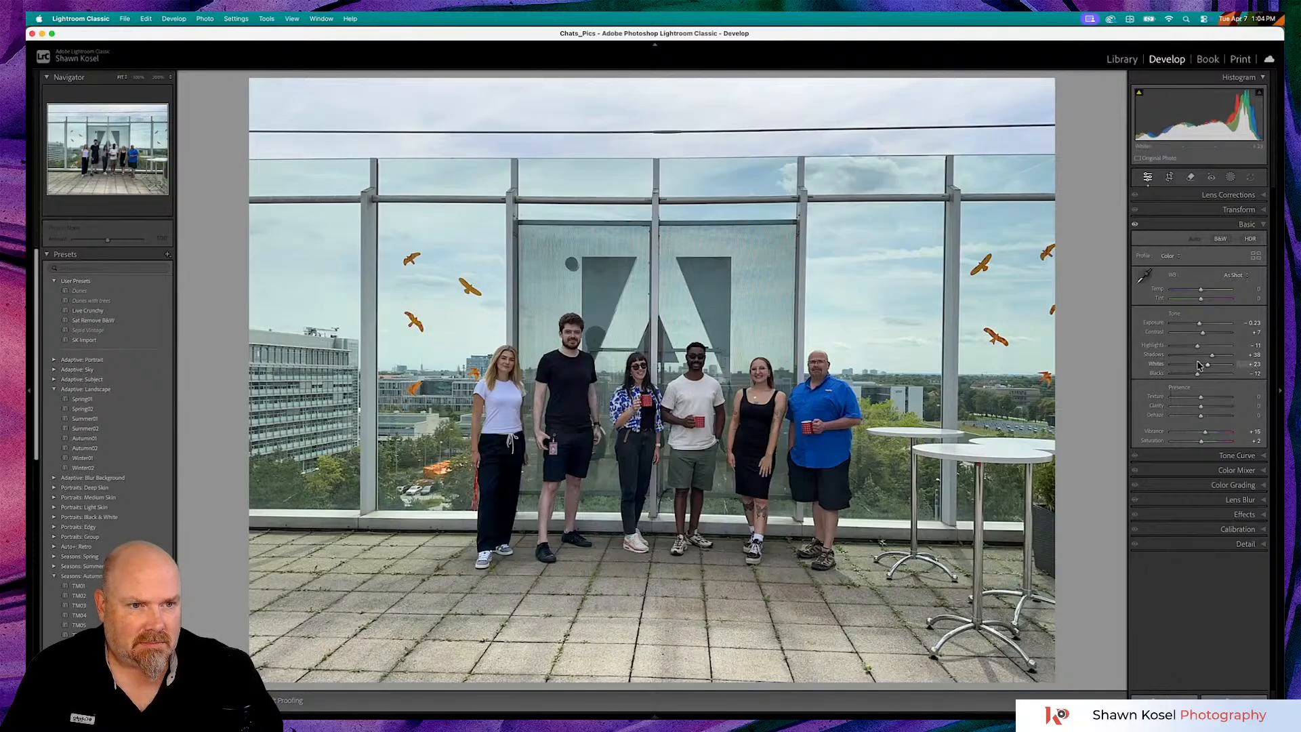
{"action": "left_click_drag", "start_coordinate": [1197, 346], "coordinate": [1192, 350]}
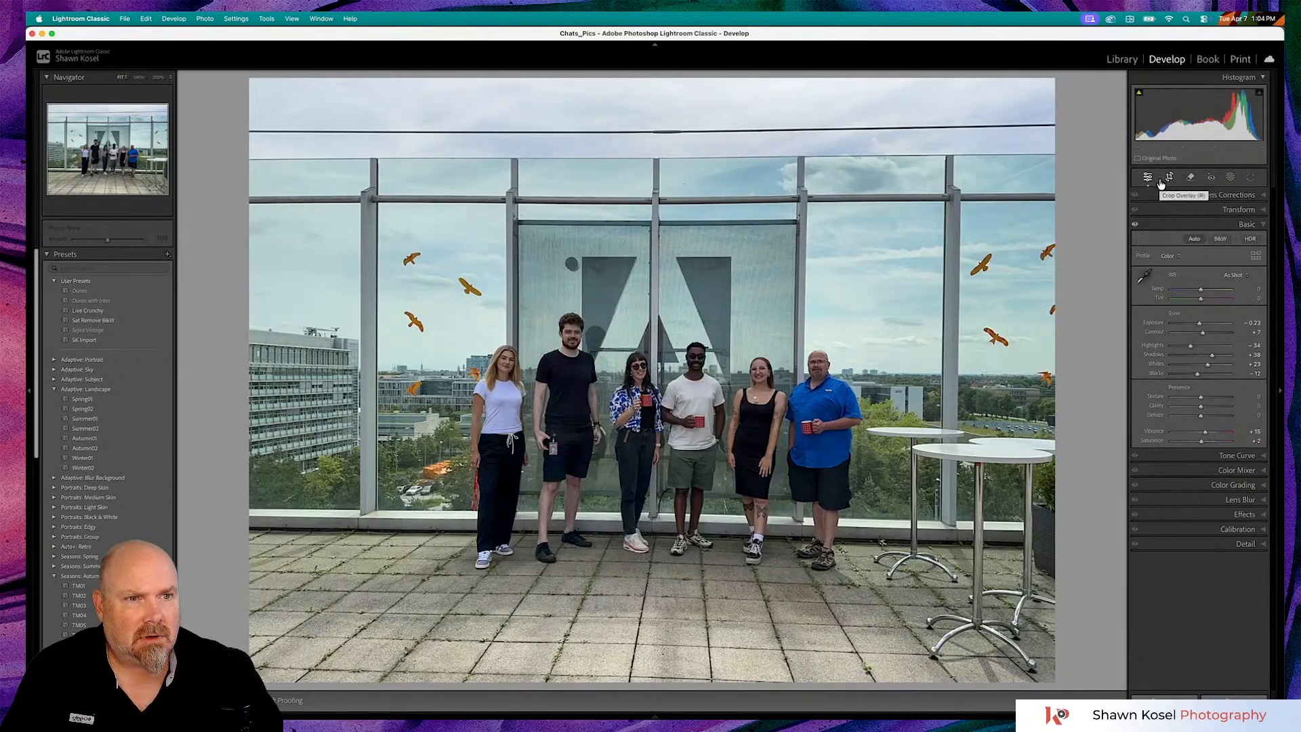
Level the rooftop photo with Guided Upright, using horizontal guides along the glass wall's upper edge and its base ledge
{"action": "left_click", "coordinate": [1213, 212]}
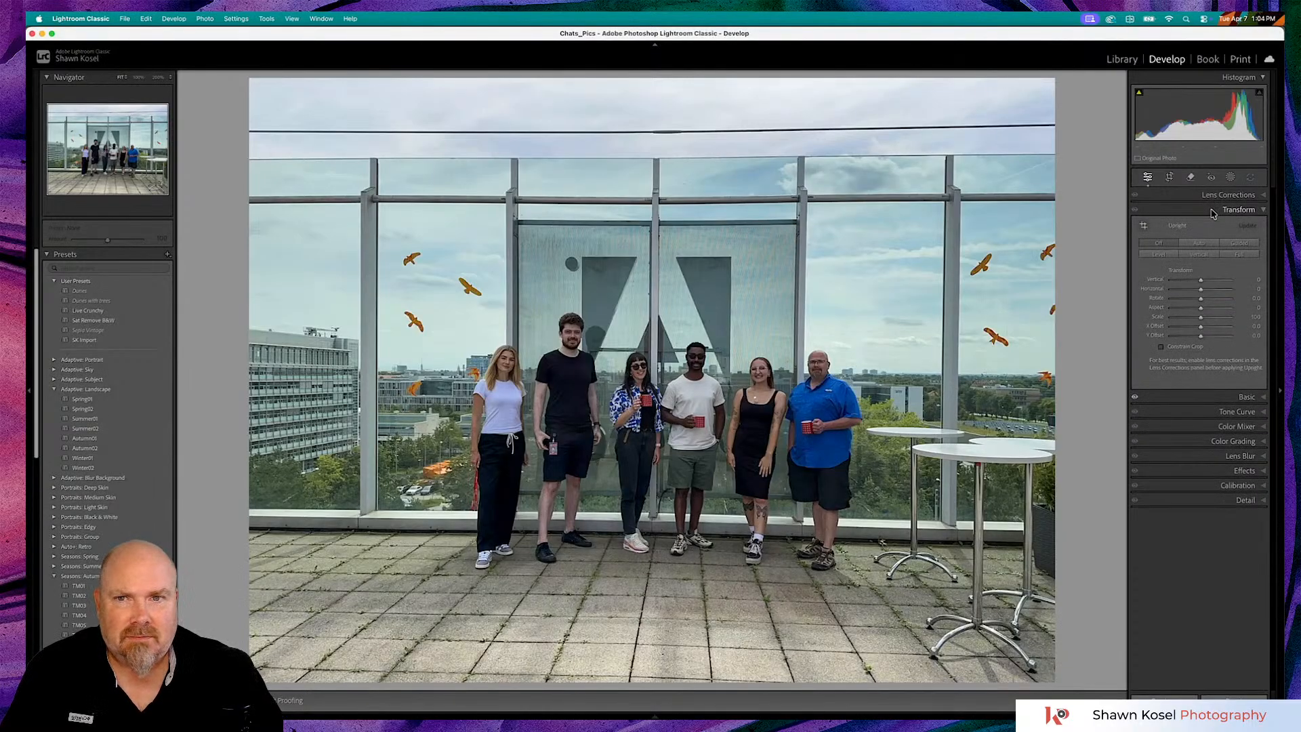
{"action": "left_click_drag", "start_coordinate": [1201, 282], "coordinate": [1201, 286]}
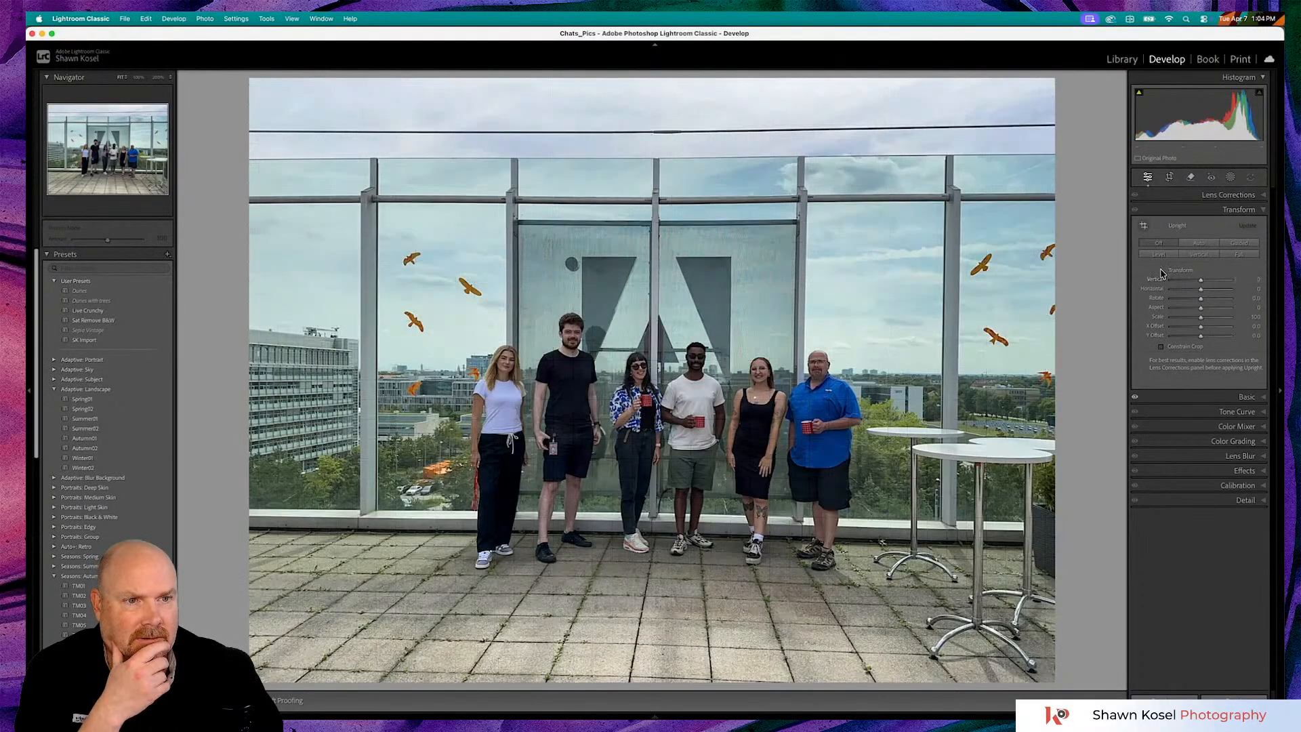
{"action": "left_click", "coordinate": [1143, 225]}
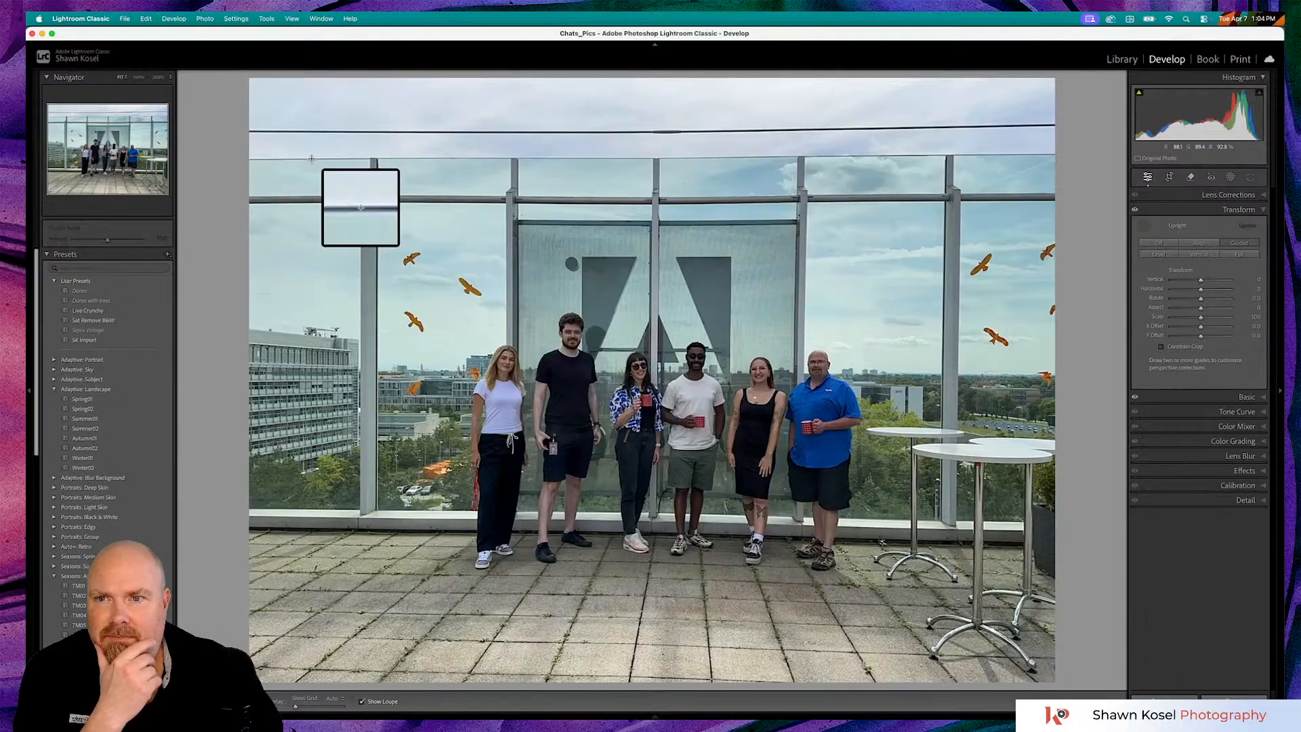
{"action": "mouse_move", "coordinate": [312, 158]}
{"action": "left_mouse_down"}
{"action": "mouse_move", "coordinate": [918, 175]}
{"action": "mouse_move", "coordinate": [1025, 154]}
{"action": "left_mouse_up"}
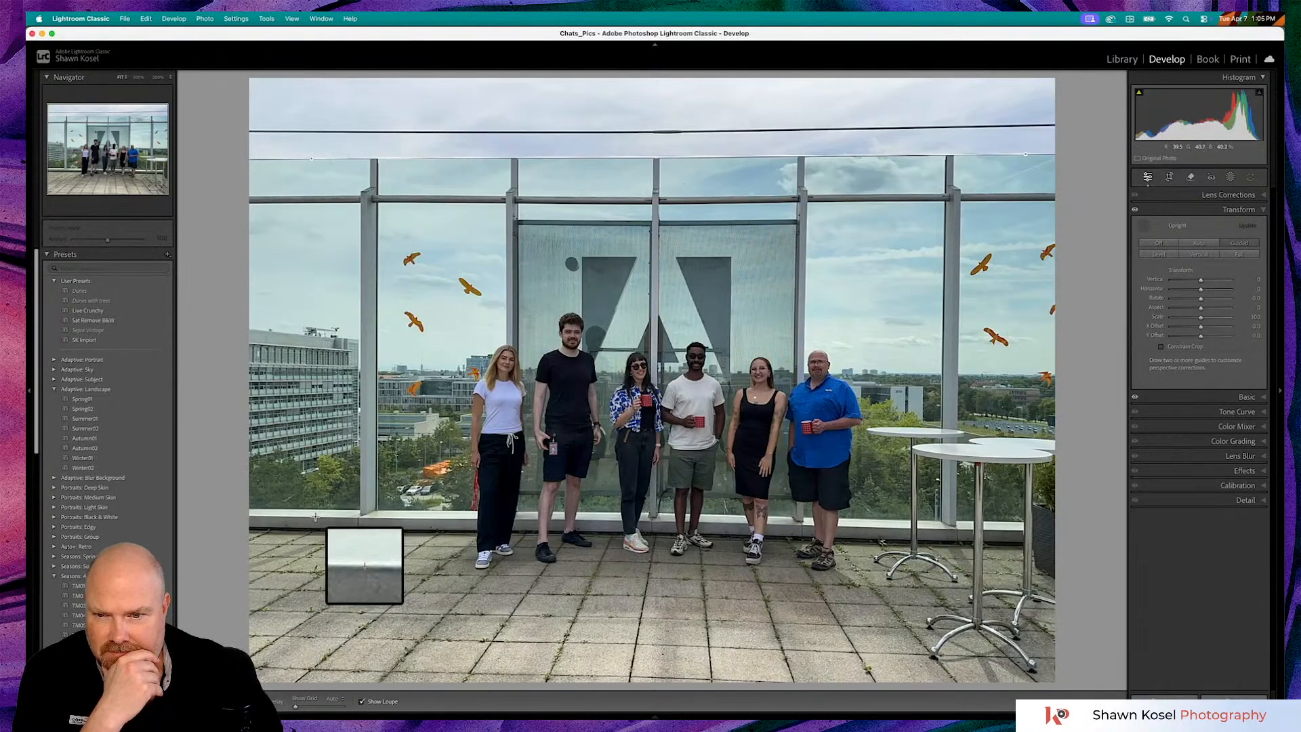
{"action": "left_click_drag", "start_coordinate": [315, 516], "coordinate": [936, 529]}
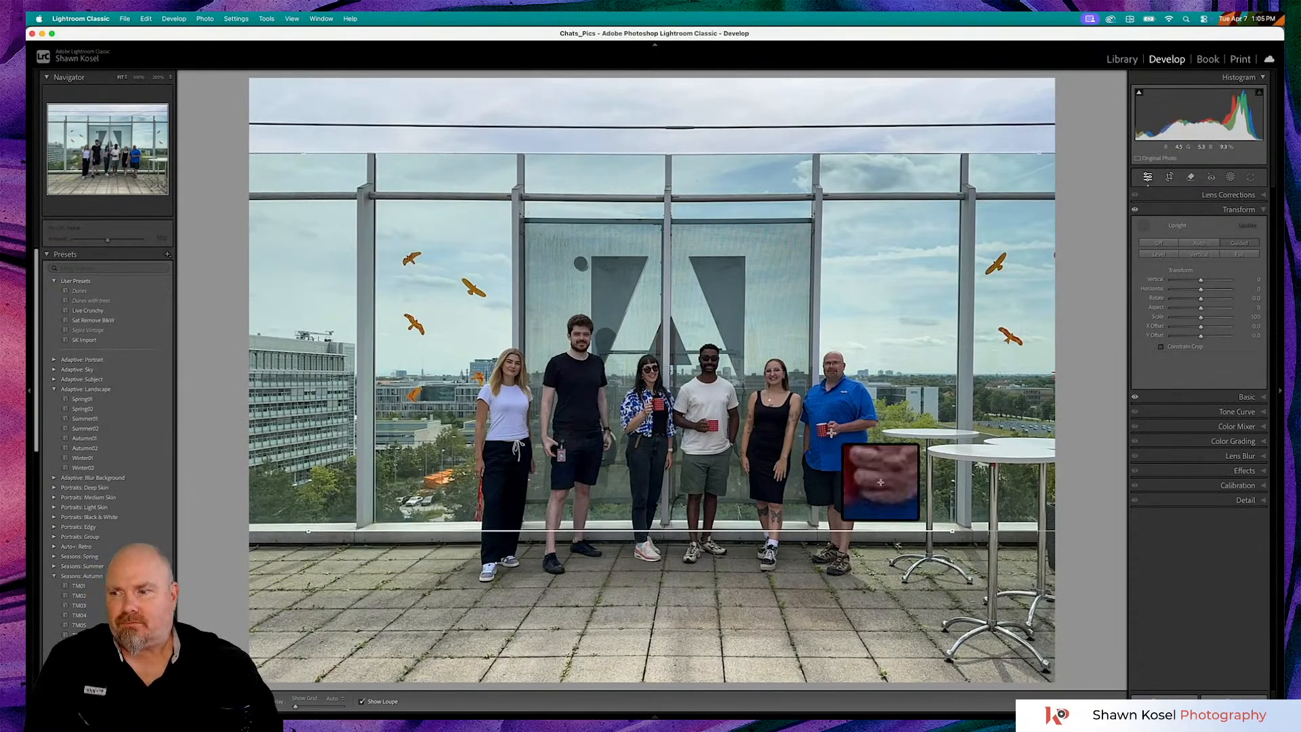
{"action": "left_click", "coordinate": [1145, 226]}
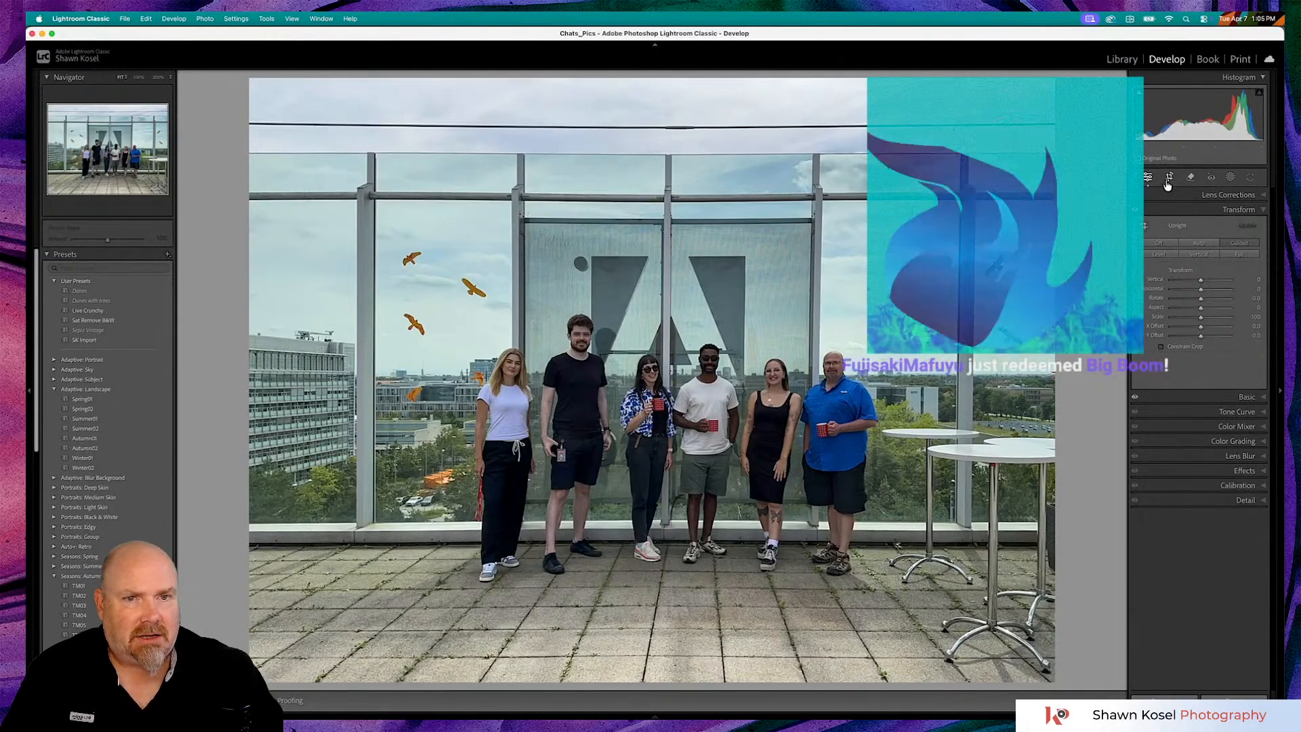
Crop the rooftop photo tighter around the group at the original aspect ratio, reposition it, and switch the overlay to a thirds grid
{"action": "left_click", "coordinate": [1168, 180]}
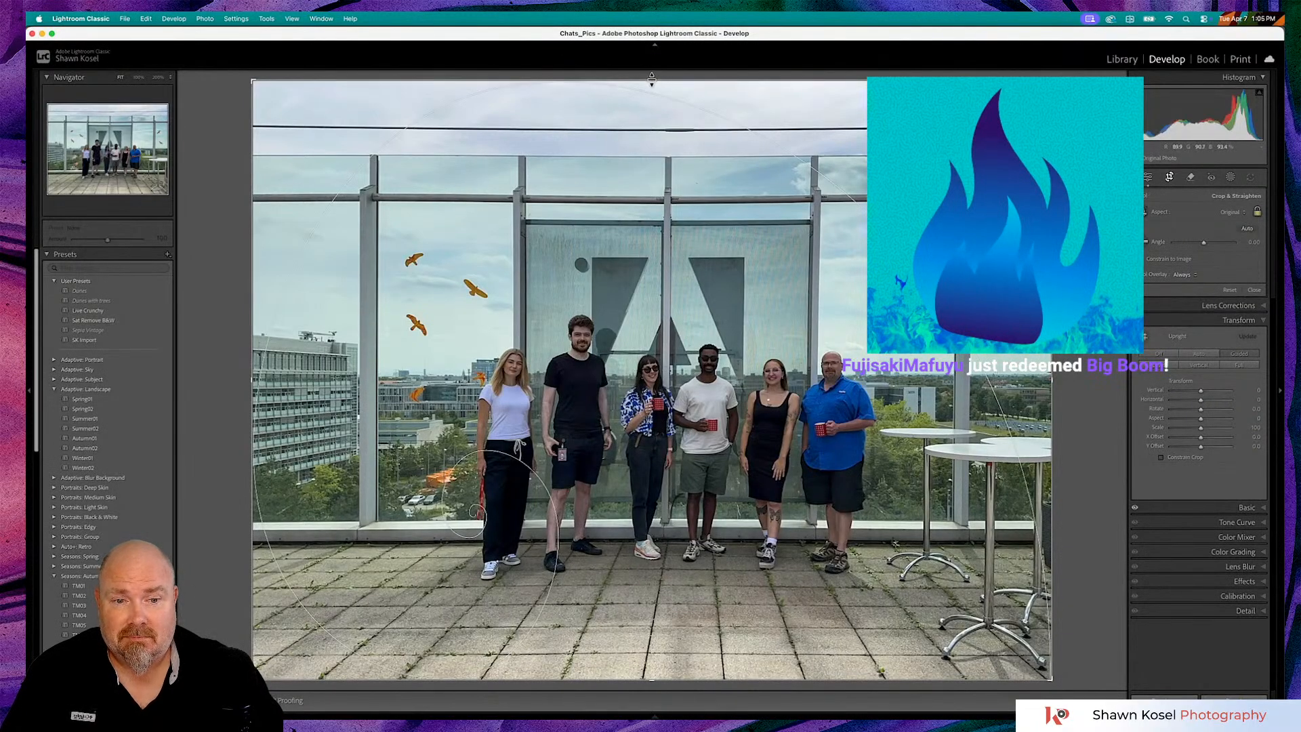
{"action": "left_click_drag", "start_coordinate": [651, 78], "coordinate": [650, 111]}
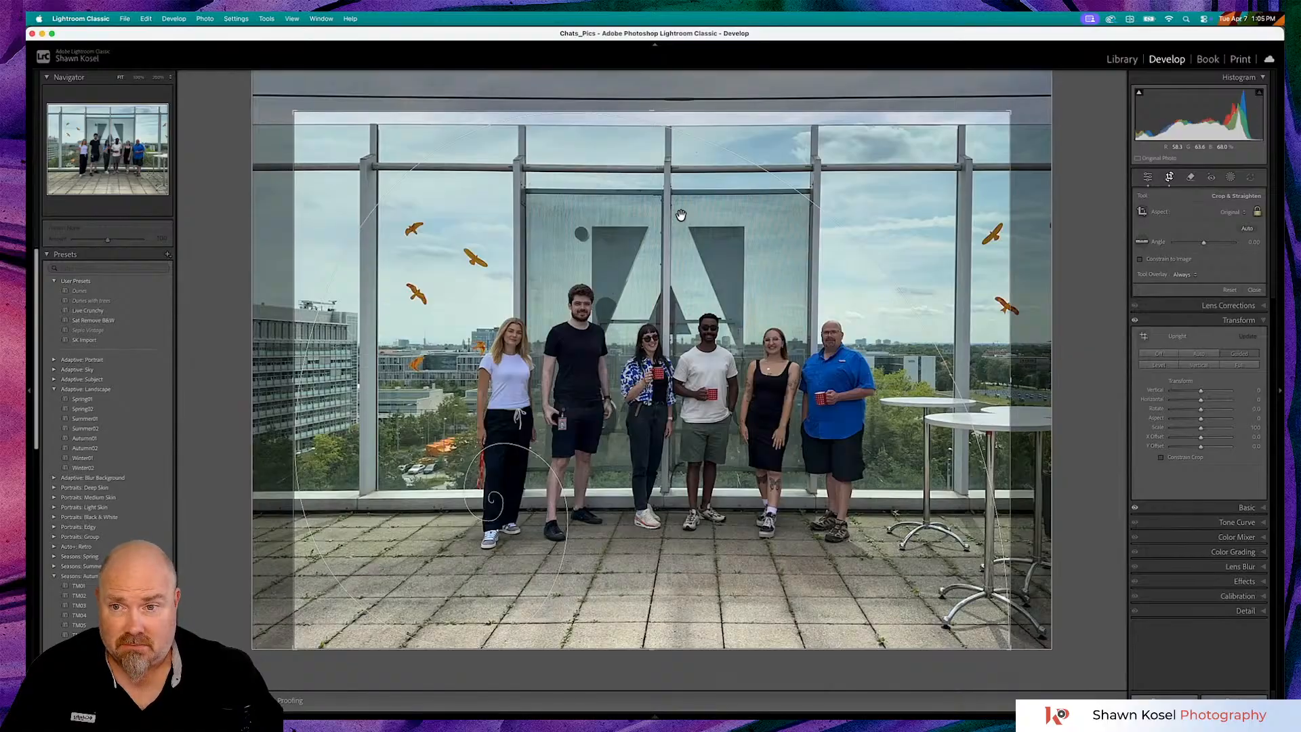
{"action": "left_click_drag", "start_coordinate": [681, 215], "coordinate": [654, 238]}
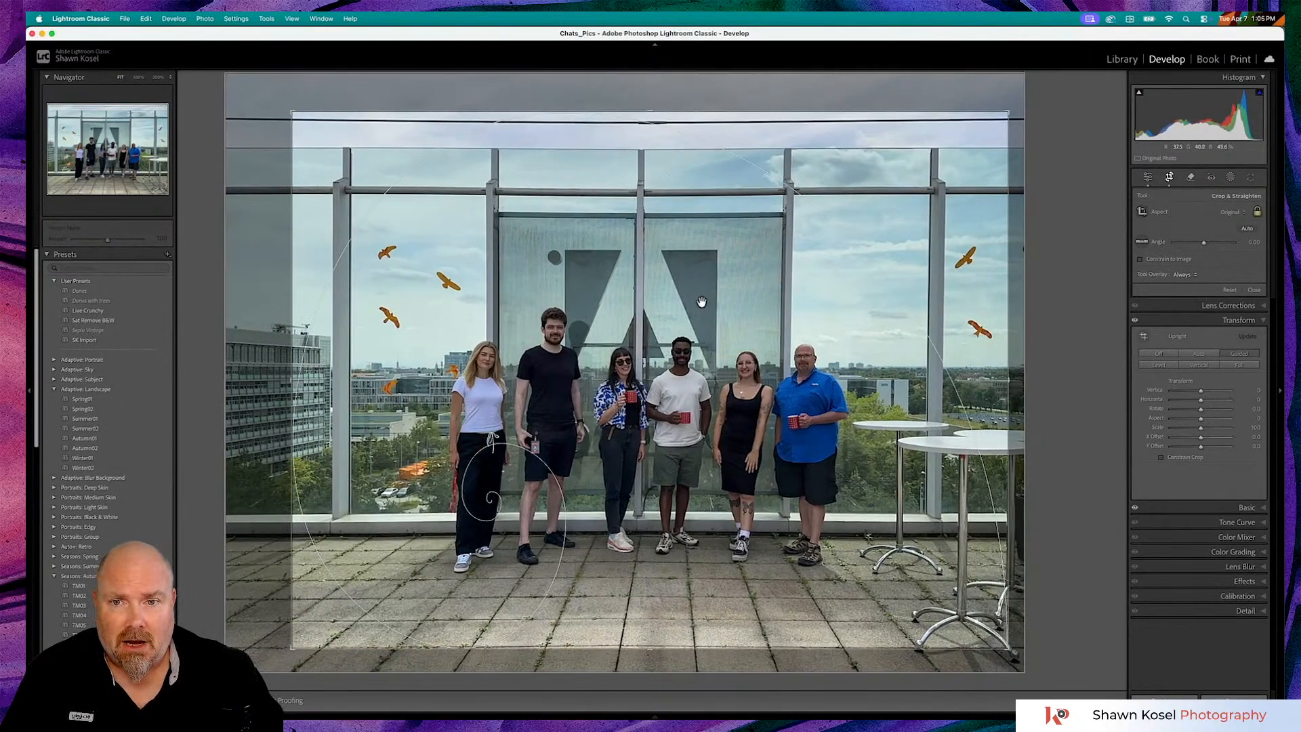
{"action": "left_click_drag", "start_coordinate": [701, 302], "coordinate": [711, 289]}
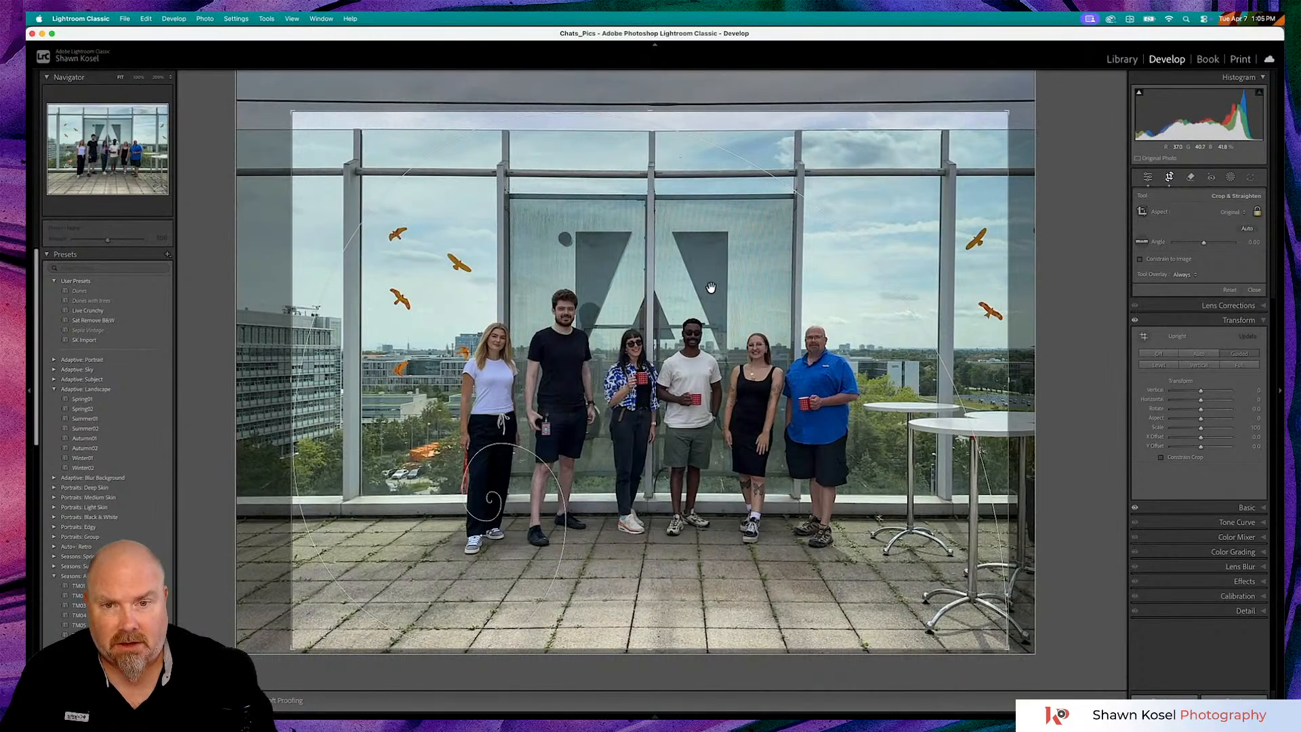
{"action": "key", "text": "o"}
{"action": "key", "text": "o"}
{"action": "key", "text": "o"}
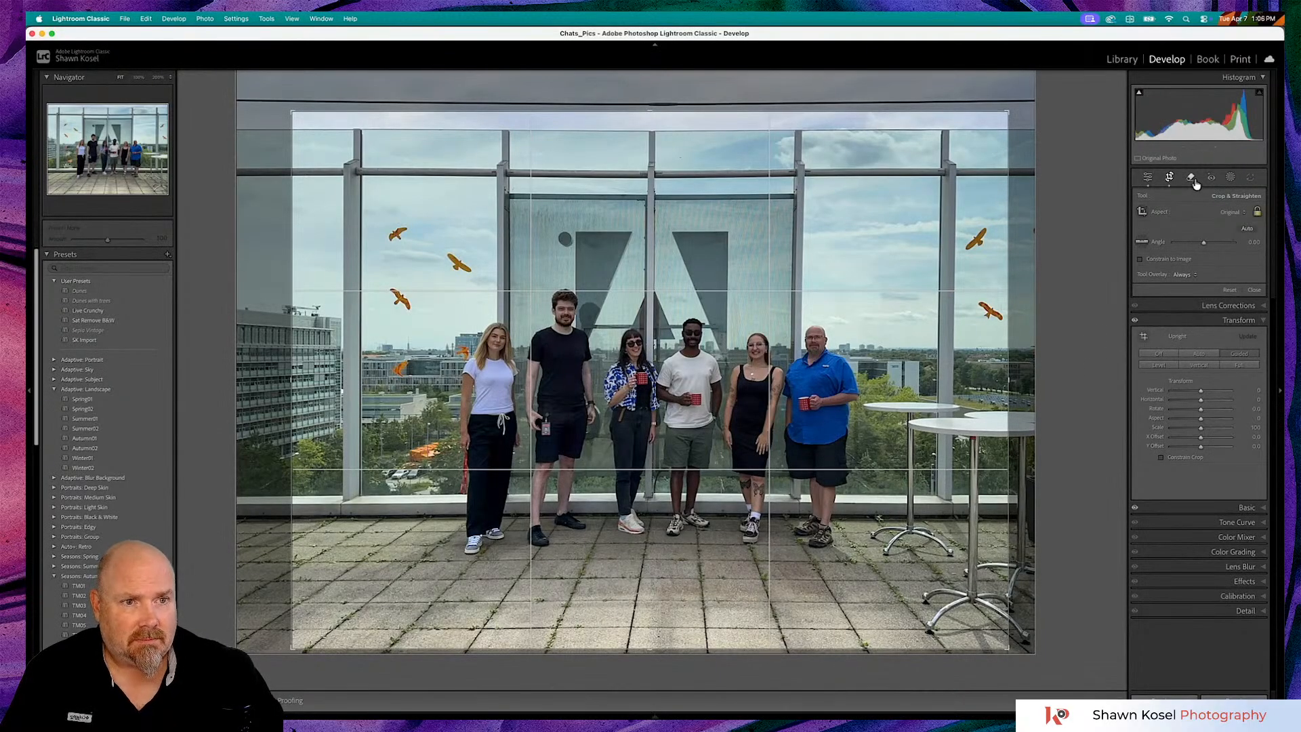
Apply the crop and open the rooftop group photo in Photoshop as a copy with Lightroom adjustments
{"action": "left_click", "coordinate": [1254, 290]}
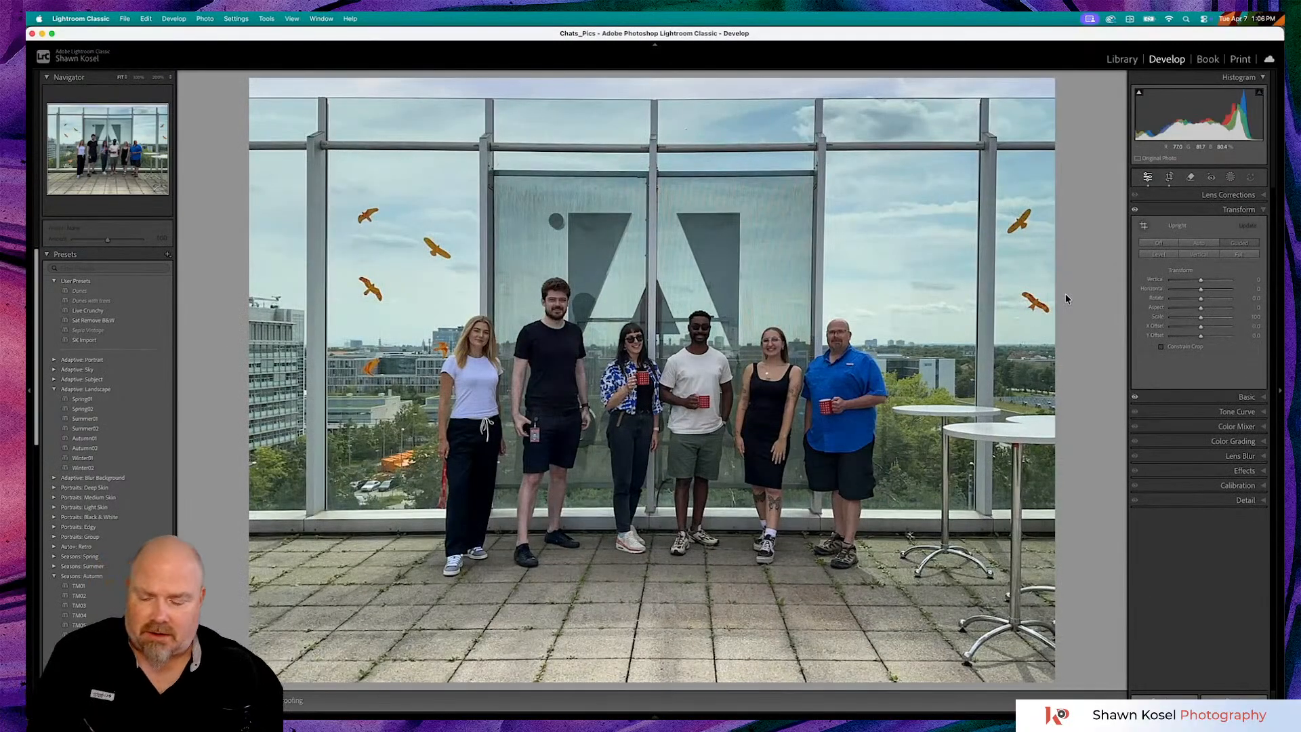
{"action": "key", "text": "super+Tab"}
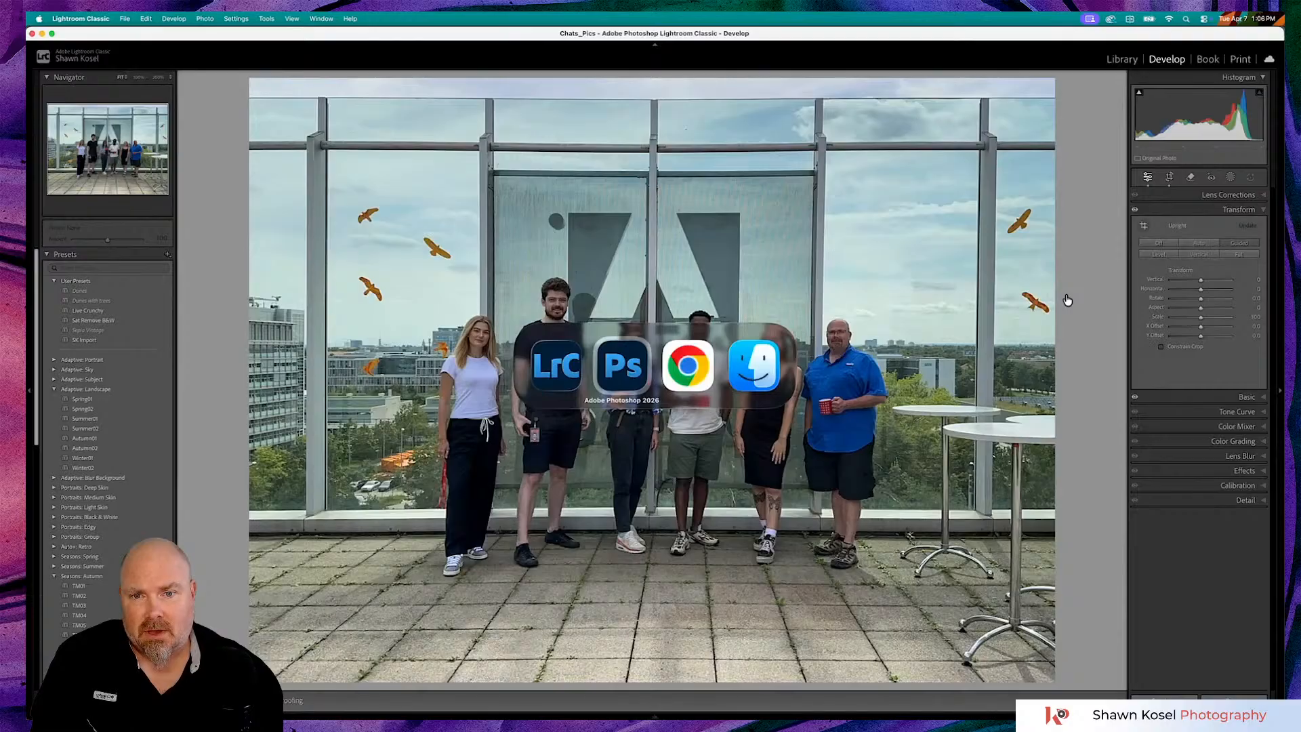
{"action": "key", "text": "super+Tab"}
{"action": "key", "text": "super+Tab"}
{"action": "key", "text": "super+Tab"}
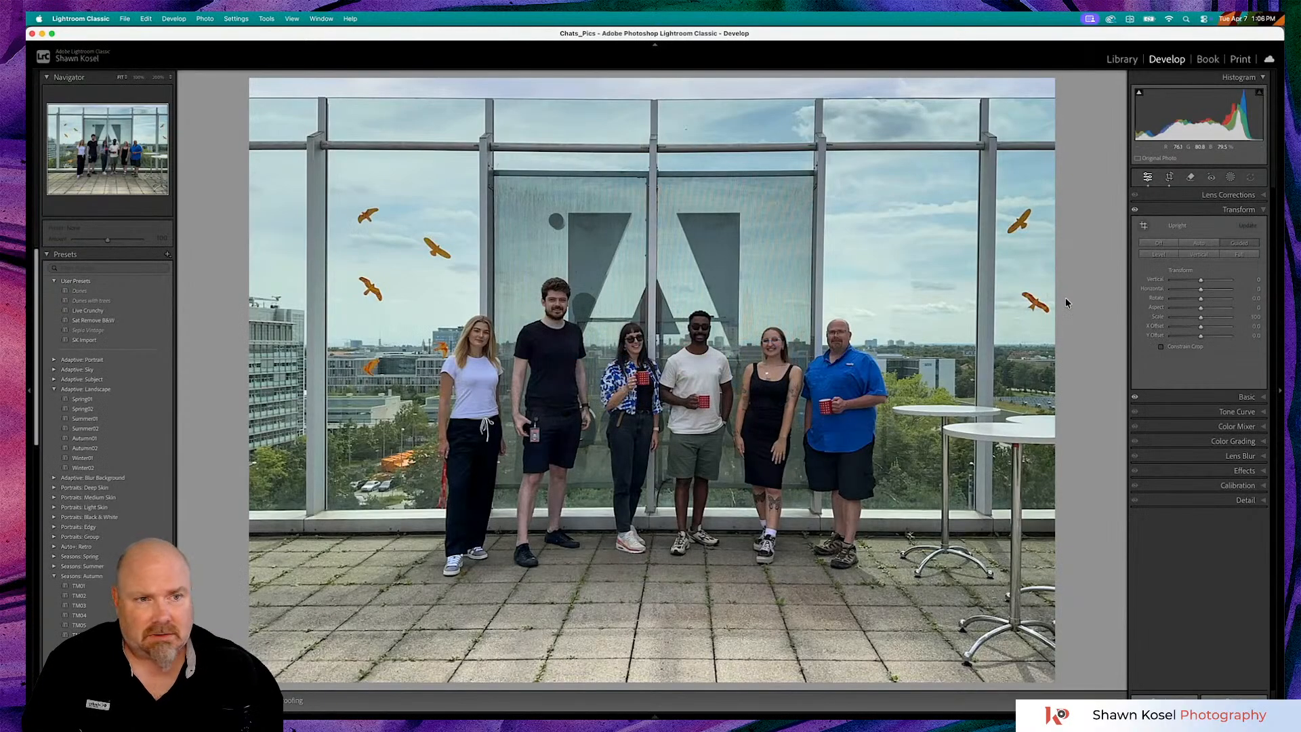
{"action": "left_click", "coordinate": [1233, 400]}
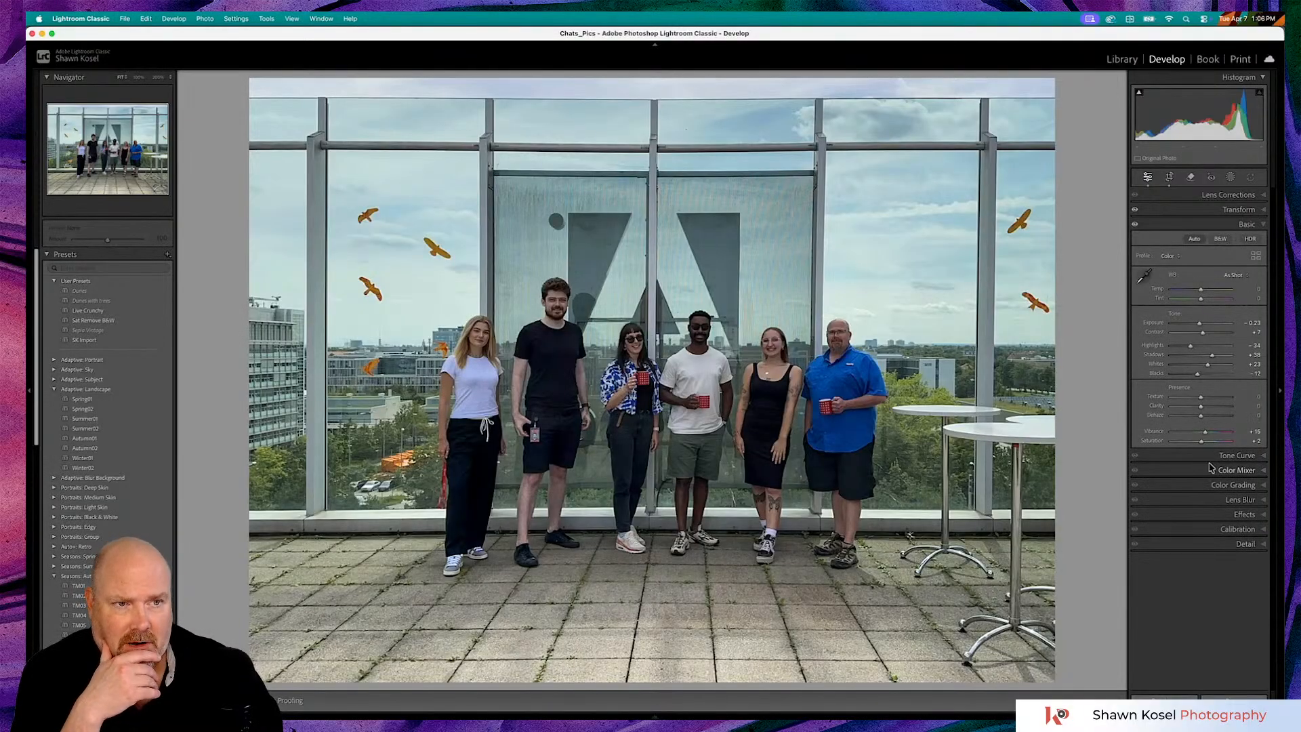
{"action": "left_click", "coordinate": [1230, 177]}
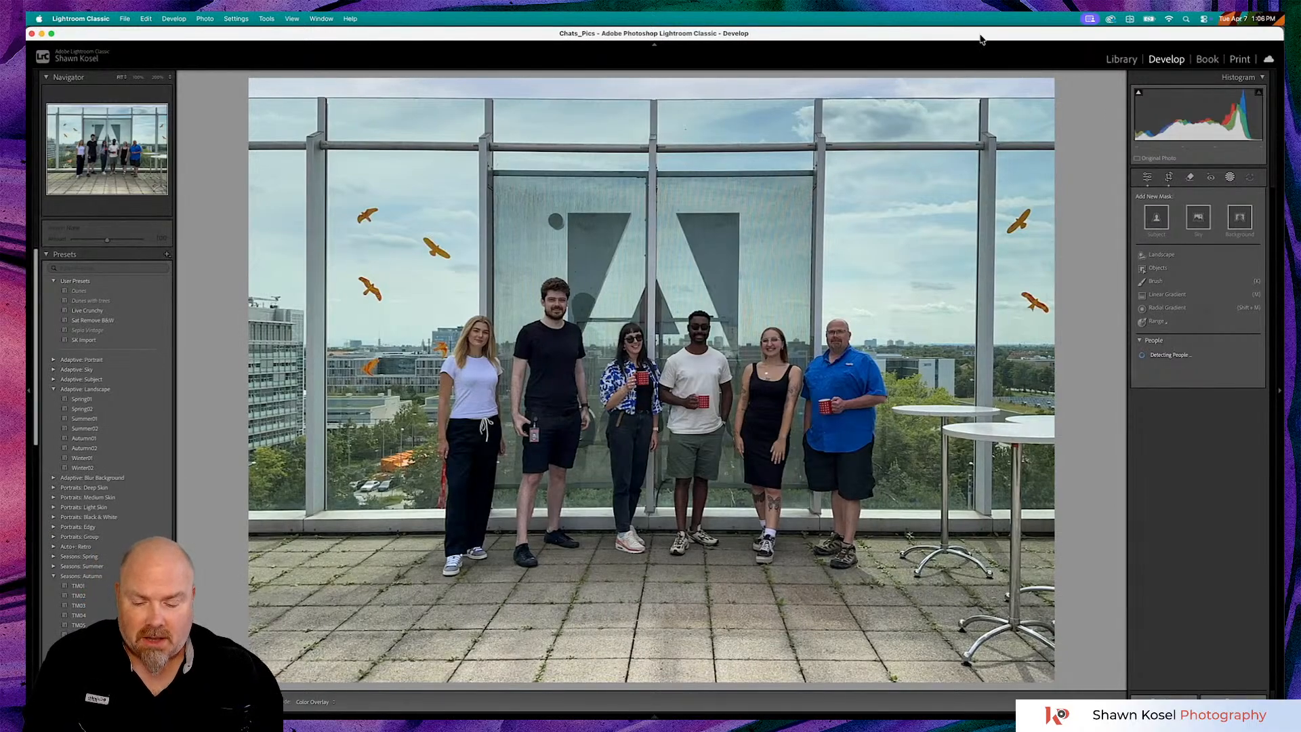
{"action": "key", "text": "g"}
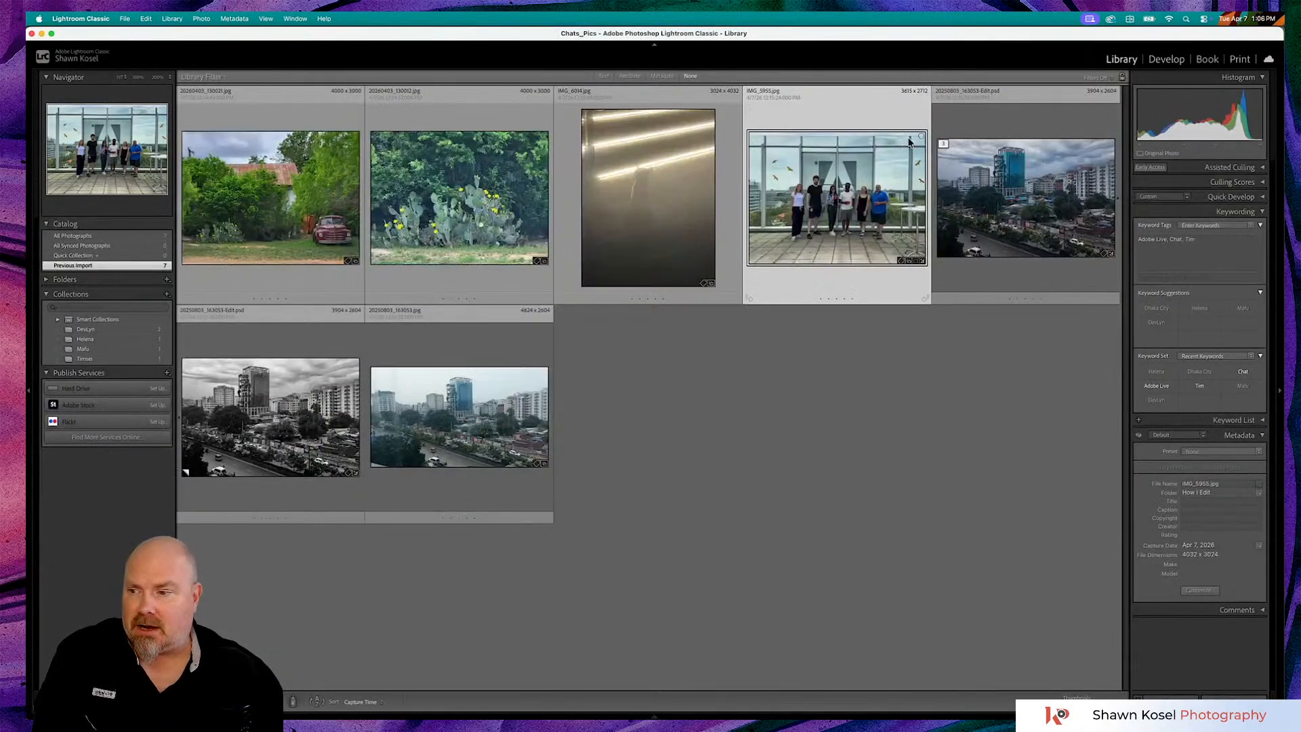
{"action": "key", "text": "super+e"}
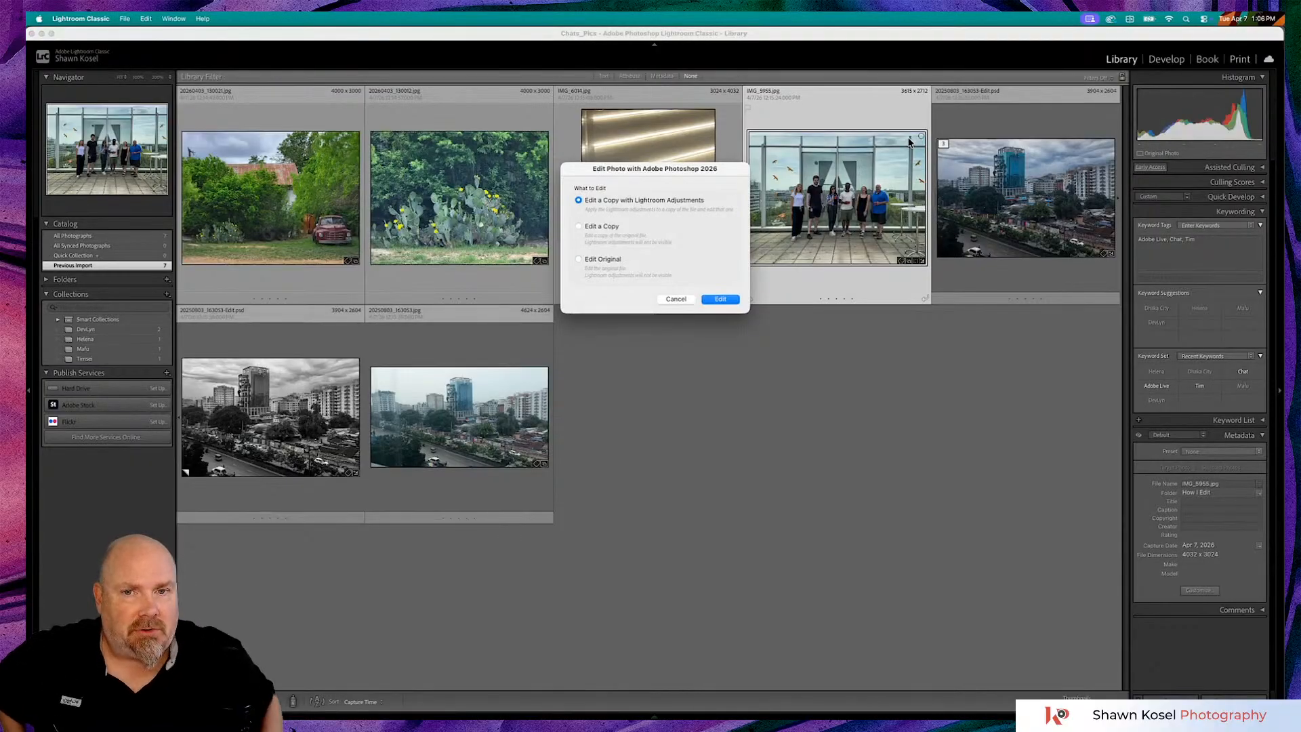
{"action": "left_click", "coordinate": [729, 301]}
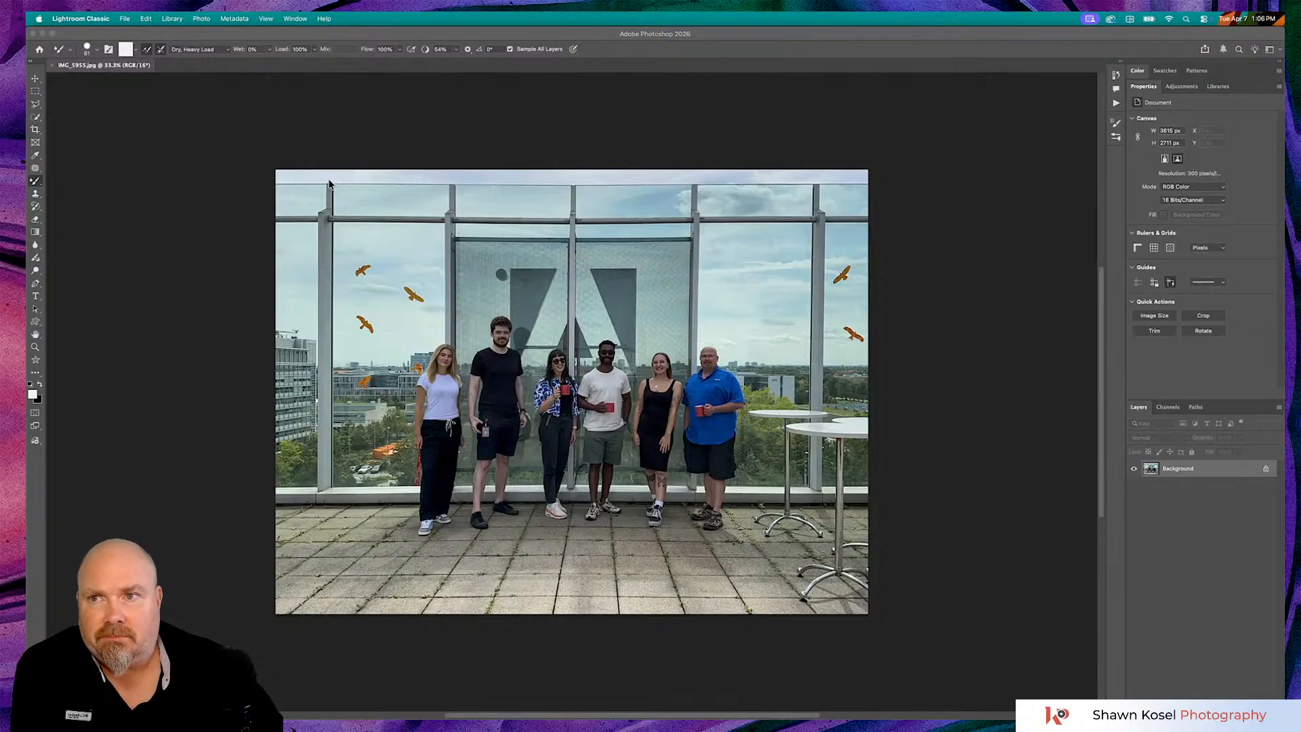
Paint a selection just above the head of the man in the black T-shirt using the Selection Brush at size 100
{"action": "left_click", "coordinate": [340, 31]}
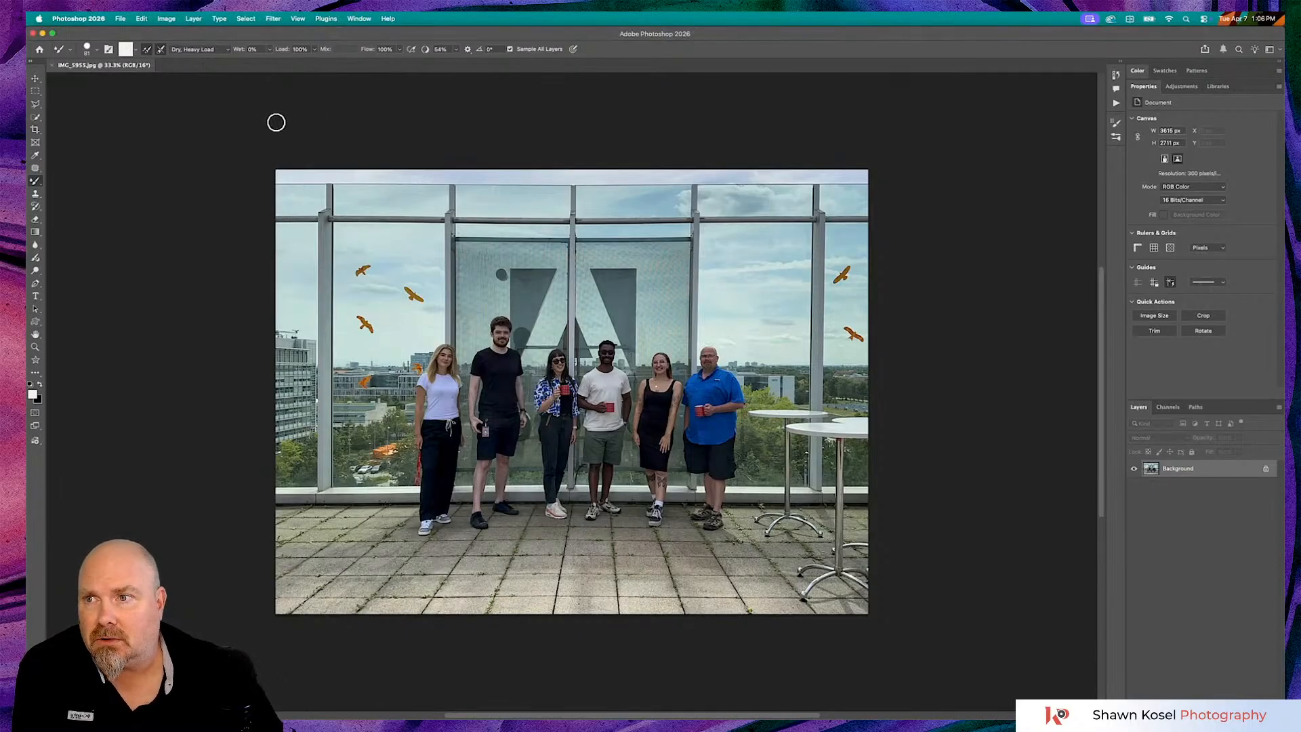
{"action": "left_click", "coordinate": [37, 80]}
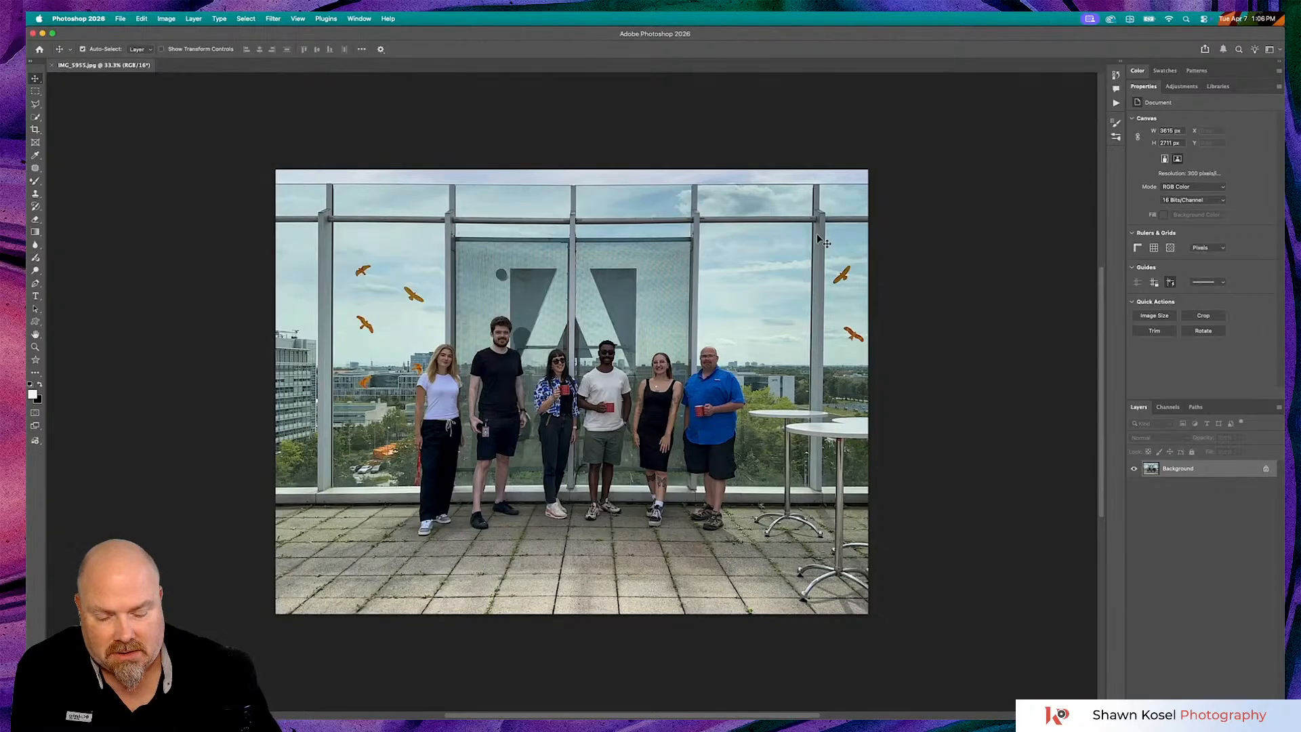
{"action": "key", "text": "super+equal"}
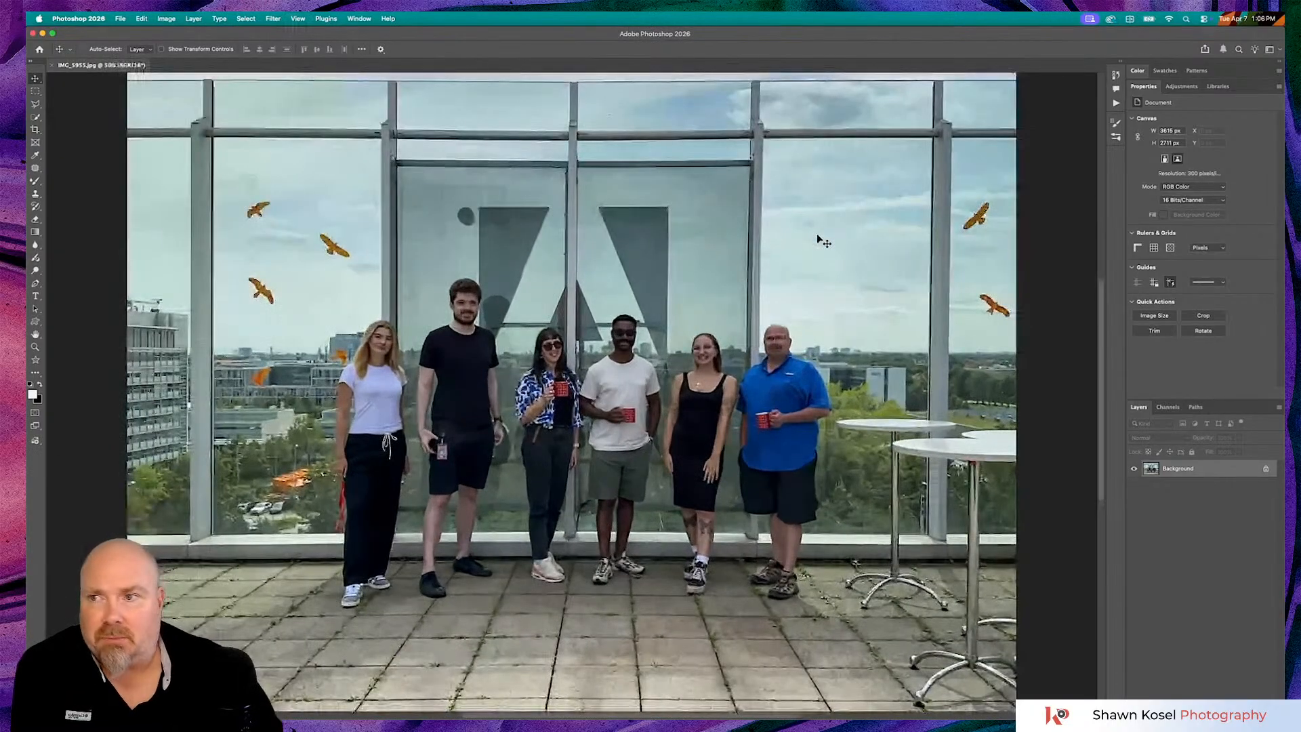
{"action": "left_click", "coordinate": [36, 117]}
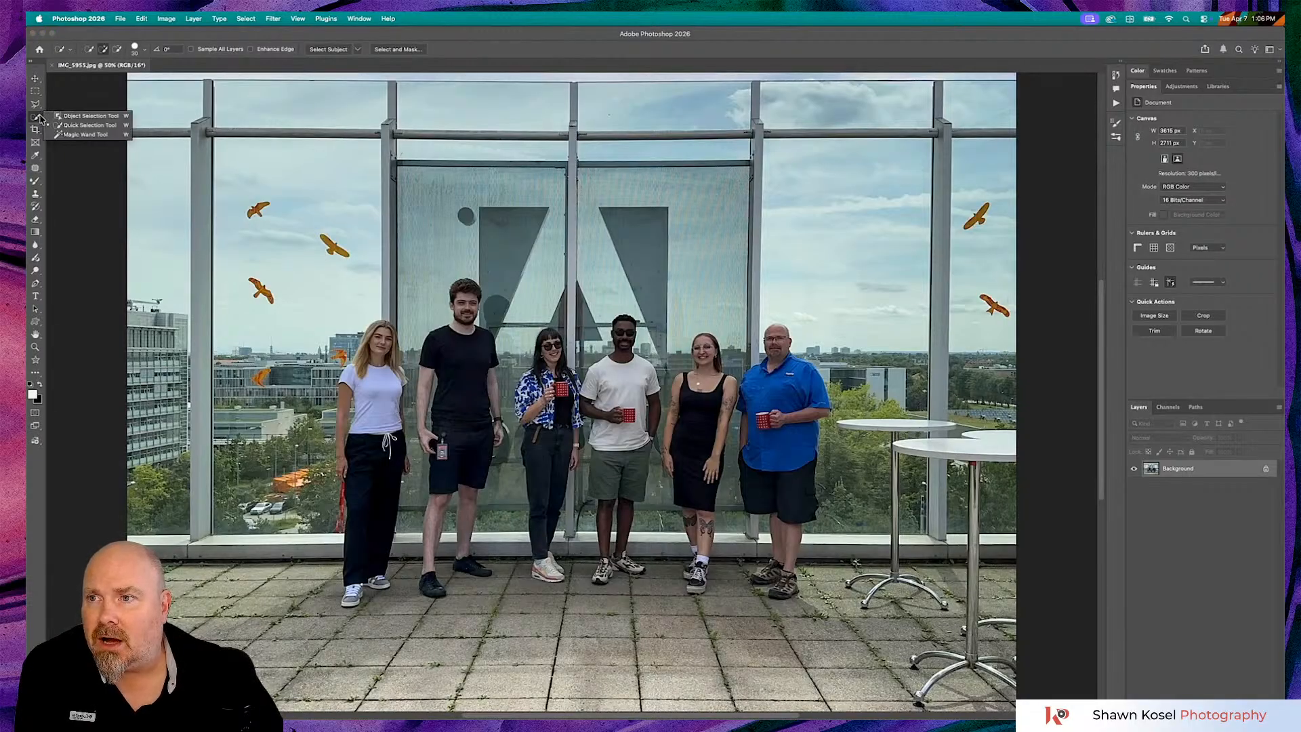
{"action": "left_click", "coordinate": [36, 104]}
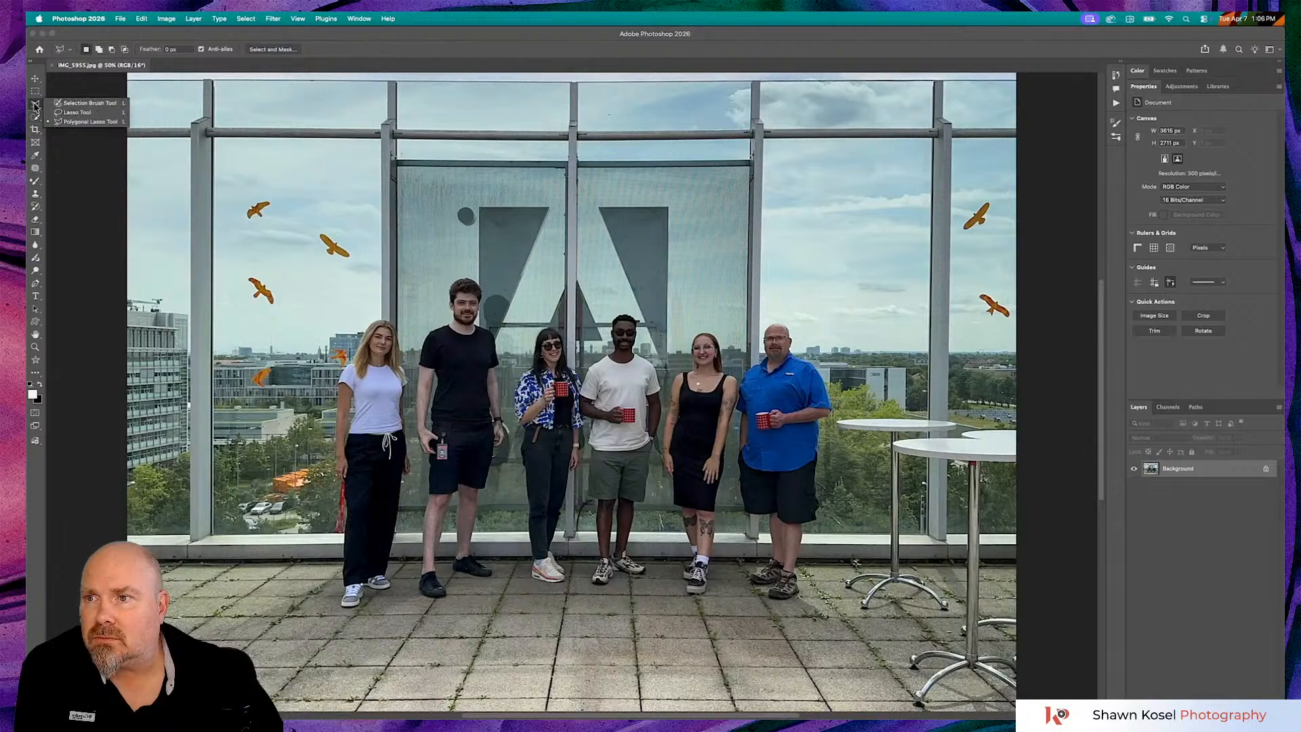
{"action": "left_click", "coordinate": [80, 104]}
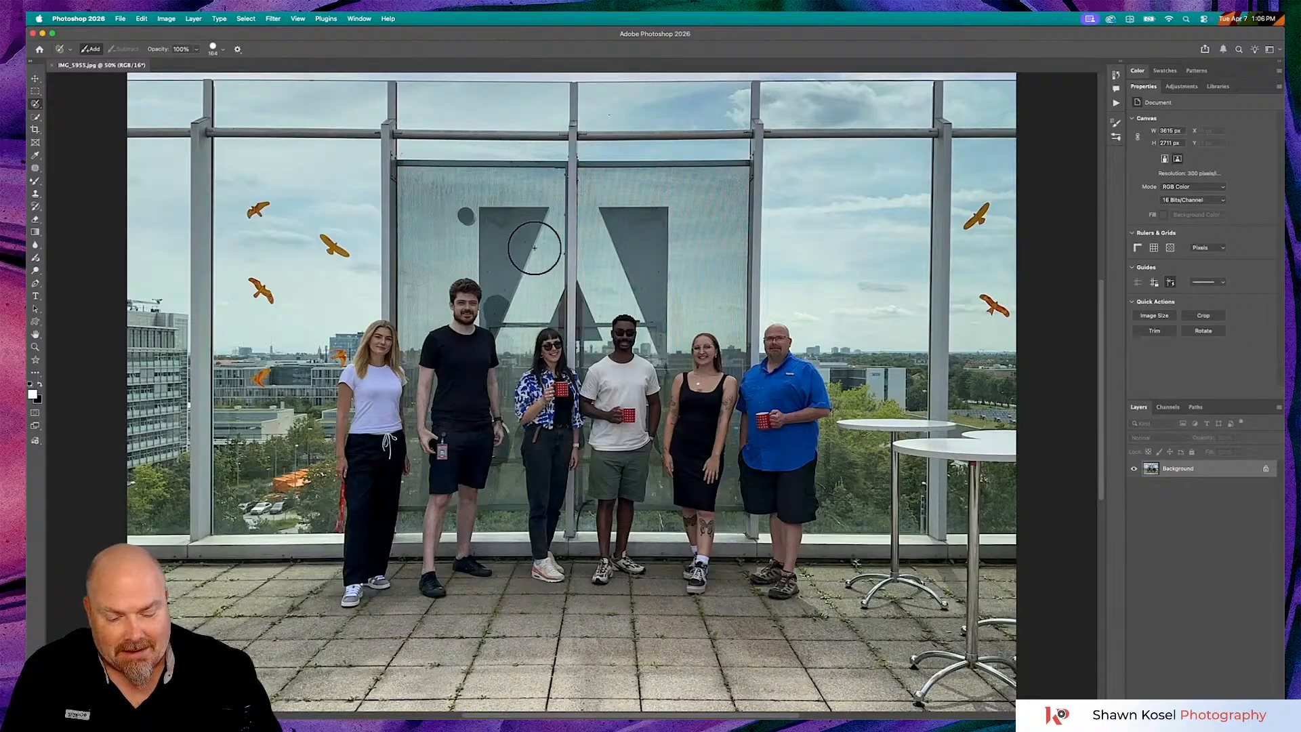
{"action": "key", "text": "bracketleft"}
{"action": "key", "text": "bracketleft"}
{"action": "key", "text": "bracketleft"}
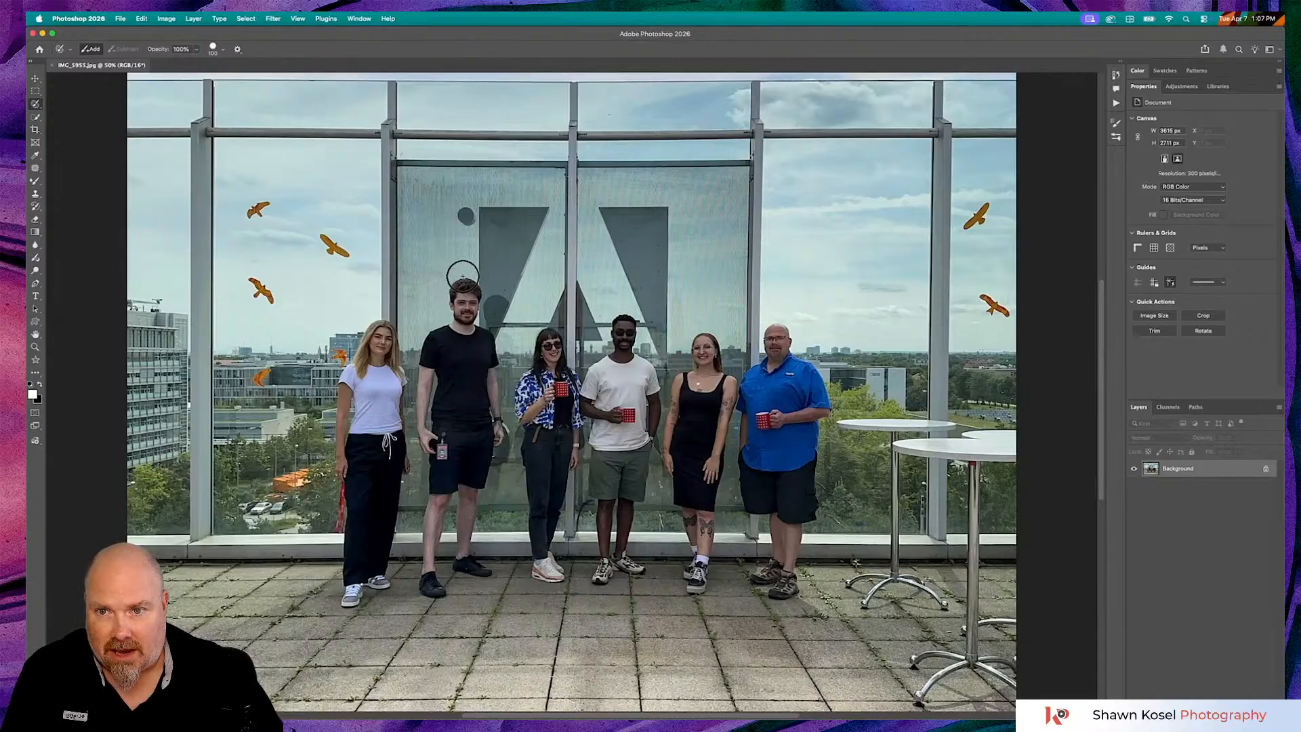
{"action": "left_click", "coordinate": [462, 274]}
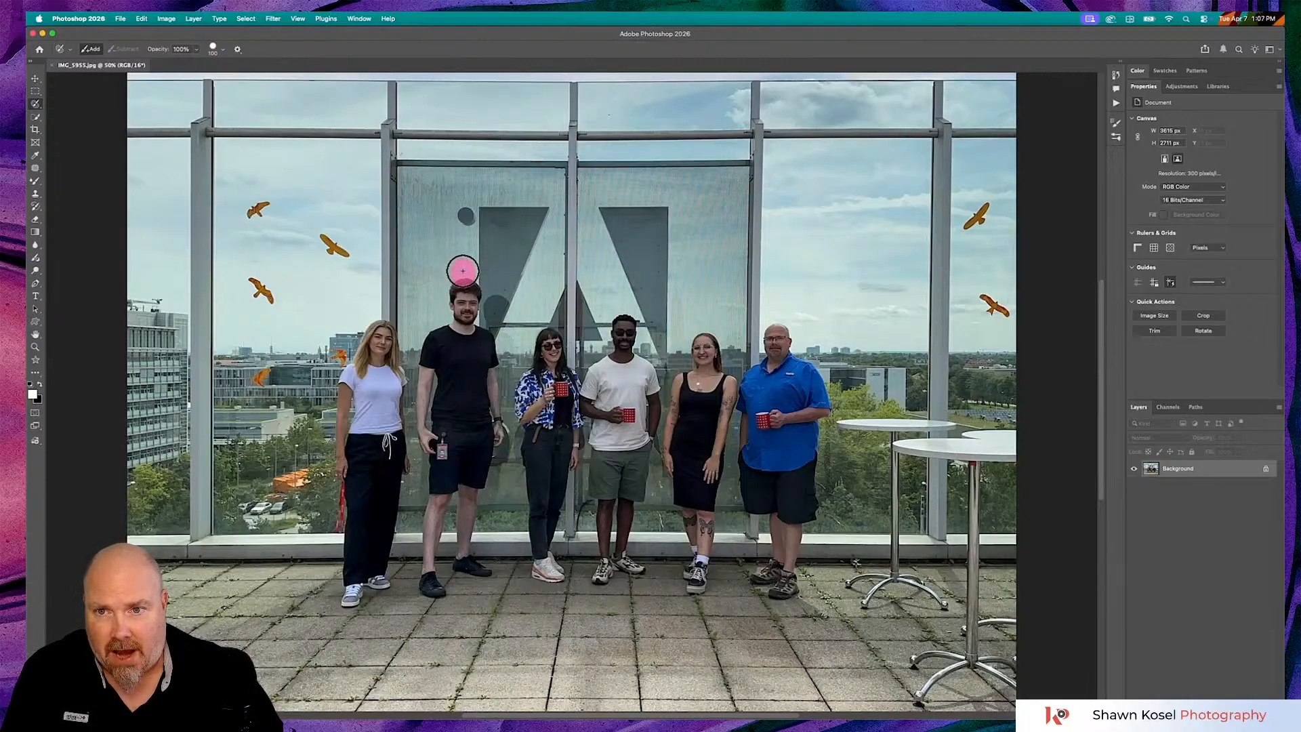
{"action": "mouse_move", "coordinate": [462, 272]}
{"action": "left_mouse_down"}
{"action": "mouse_move", "coordinate": [453, 258]}
{"action": "mouse_move", "coordinate": [472, 261]}
{"action": "mouse_move", "coordinate": [476, 279]}
{"action": "mouse_move", "coordinate": [460, 279]}
{"action": "mouse_move", "coordinate": [452, 258]}
{"action": "left_mouse_up"}
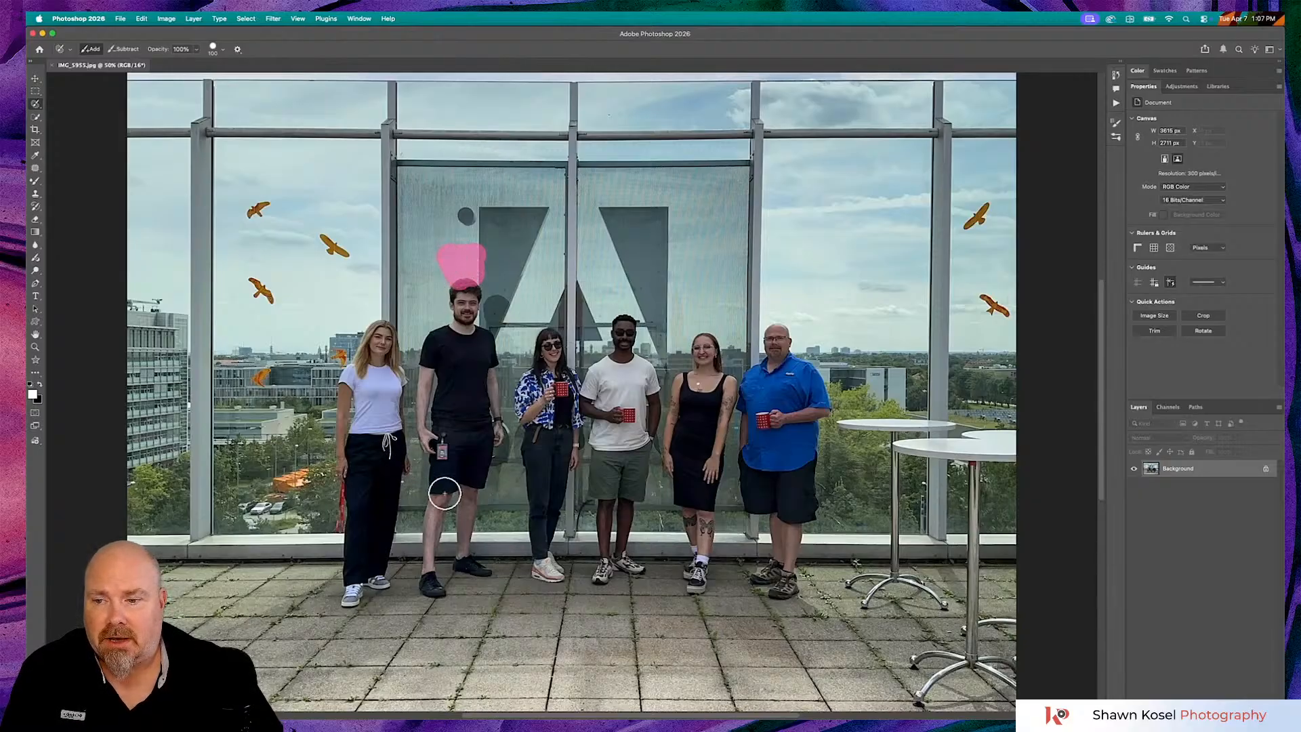
Show the Contextual Task Bar and fill the selection above the man's head using Generative Fill with the prompt "Rabbit Ears"
{"action": "left_click", "coordinate": [357, 19]}
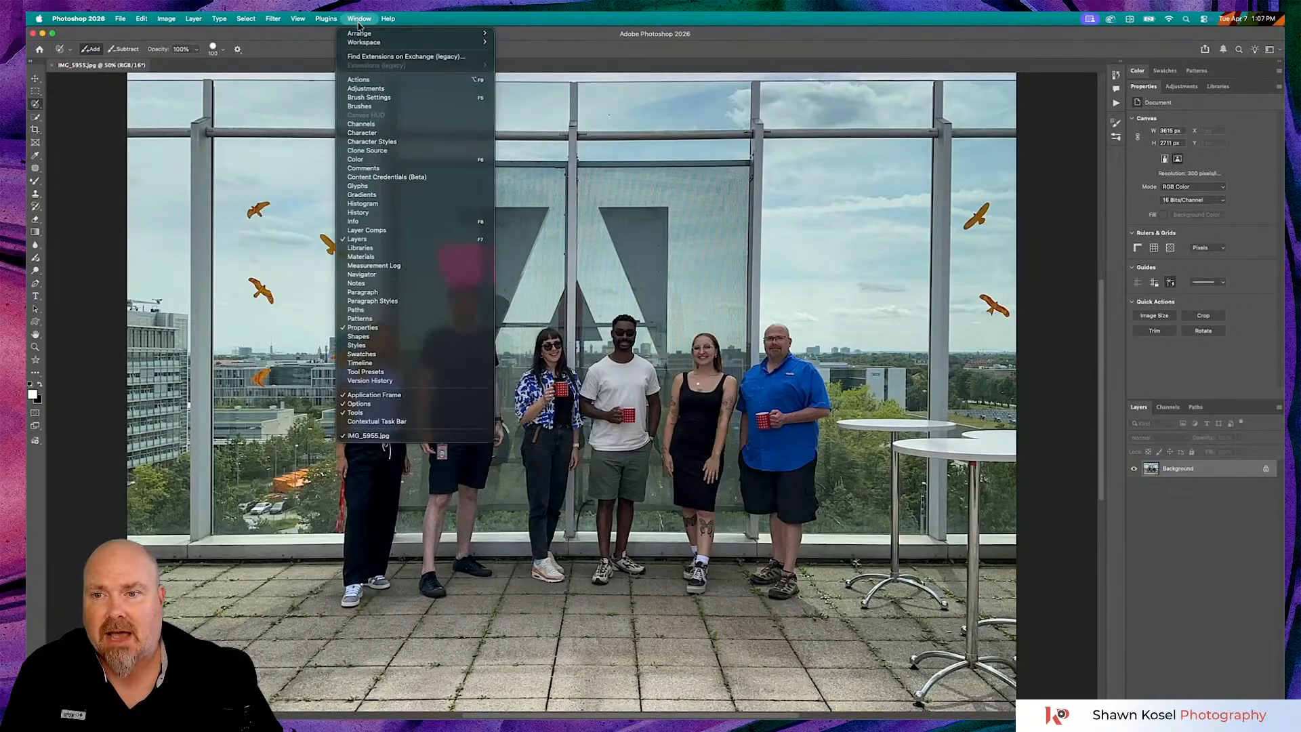
{"action": "left_click", "coordinate": [377, 420]}
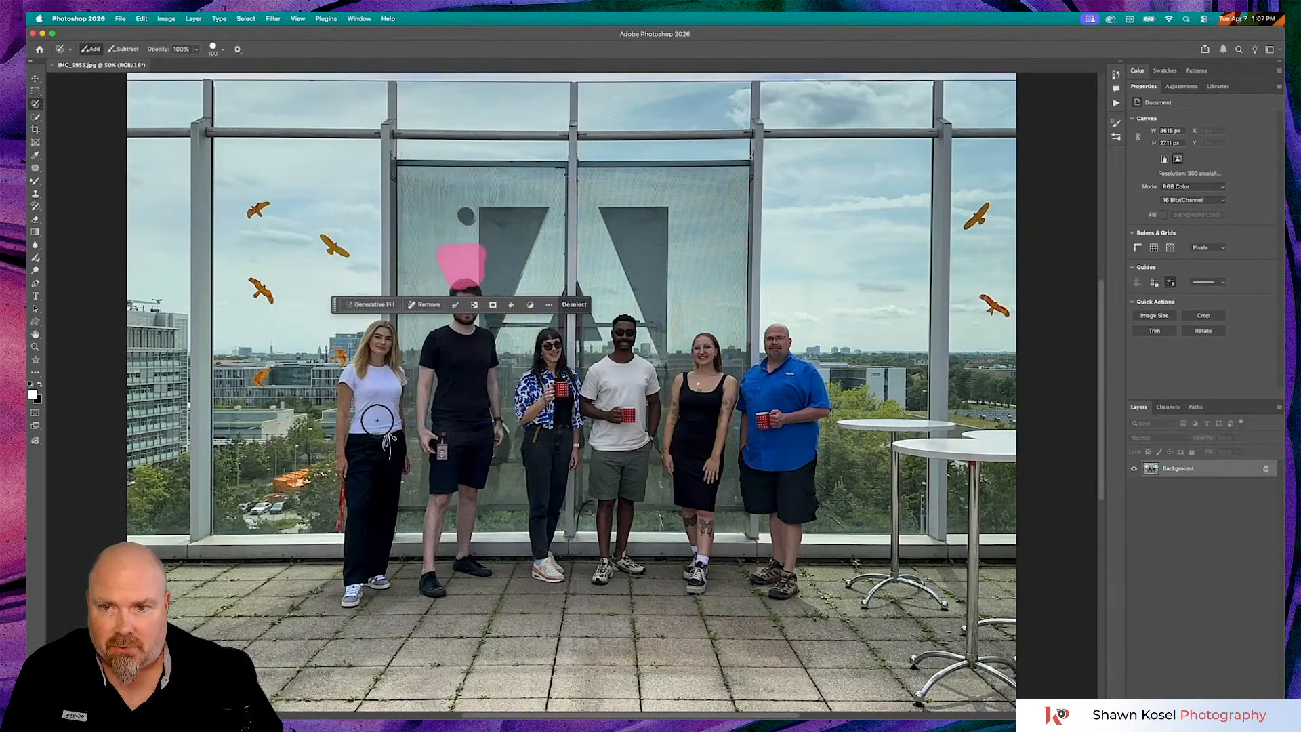
{"action": "left_click", "coordinate": [356, 304]}
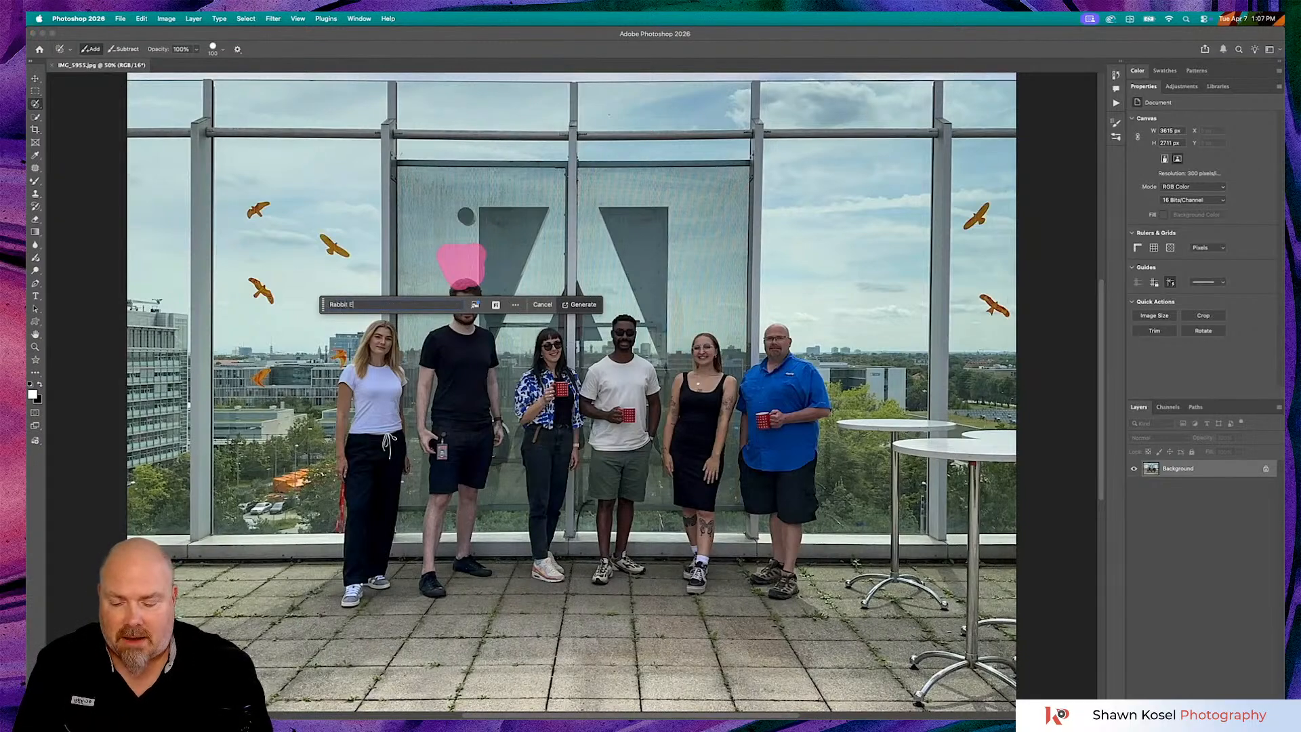
{"action": "key", "text": "Return"}
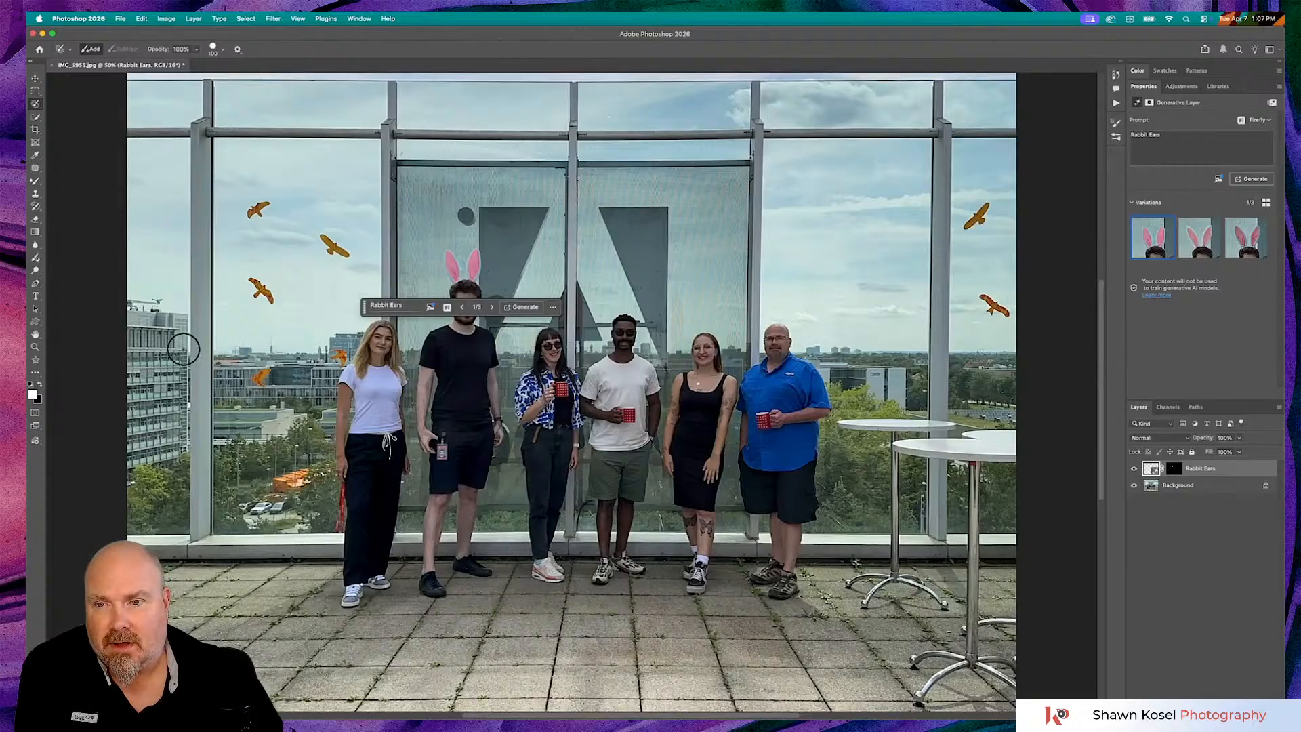
Move the task bar away from the man's face, compare the rabbit ears variations, and keep the first one
{"action": "left_click_drag", "start_coordinate": [375, 308], "coordinate": [322, 648]}
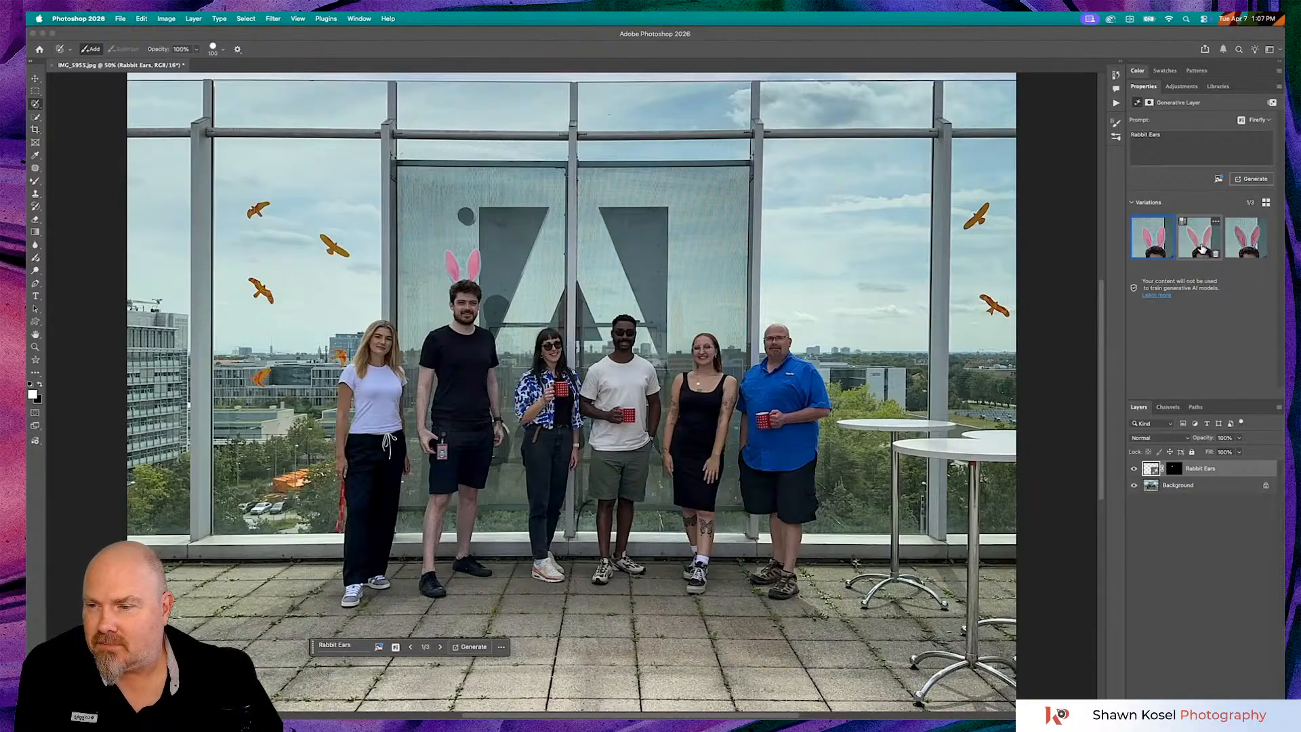
{"action": "left_click", "coordinate": [1201, 249]}
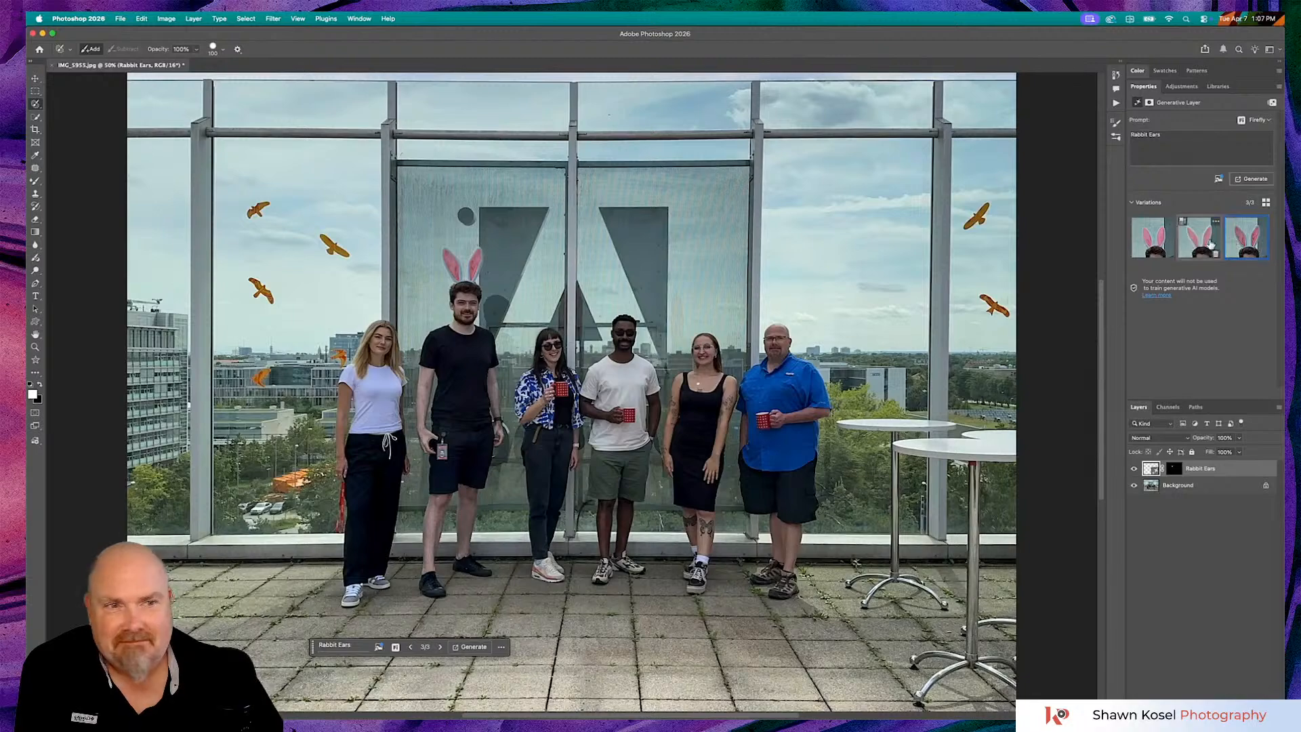
{"action": "left_click", "coordinate": [1199, 243]}
{"action": "left_click", "coordinate": [1153, 243]}
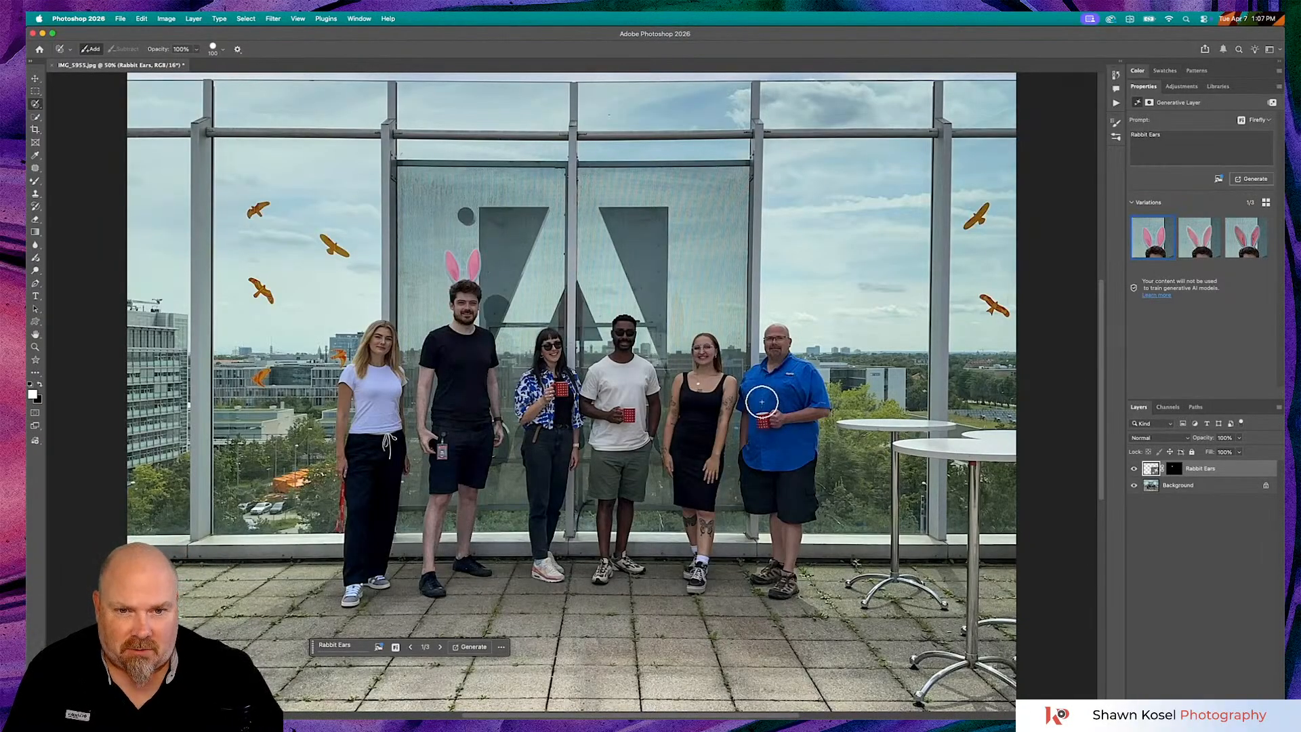
Paint a selection over the red cup held by the man in the blue shirt and generate a "Golden statue award" there
{"action": "mouse_move", "coordinate": [761, 401]}
{"action": "left_mouse_down"}
{"action": "mouse_move", "coordinate": [762, 445]}
{"action": "mouse_move", "coordinate": [762, 420]}
{"action": "left_mouse_up"}
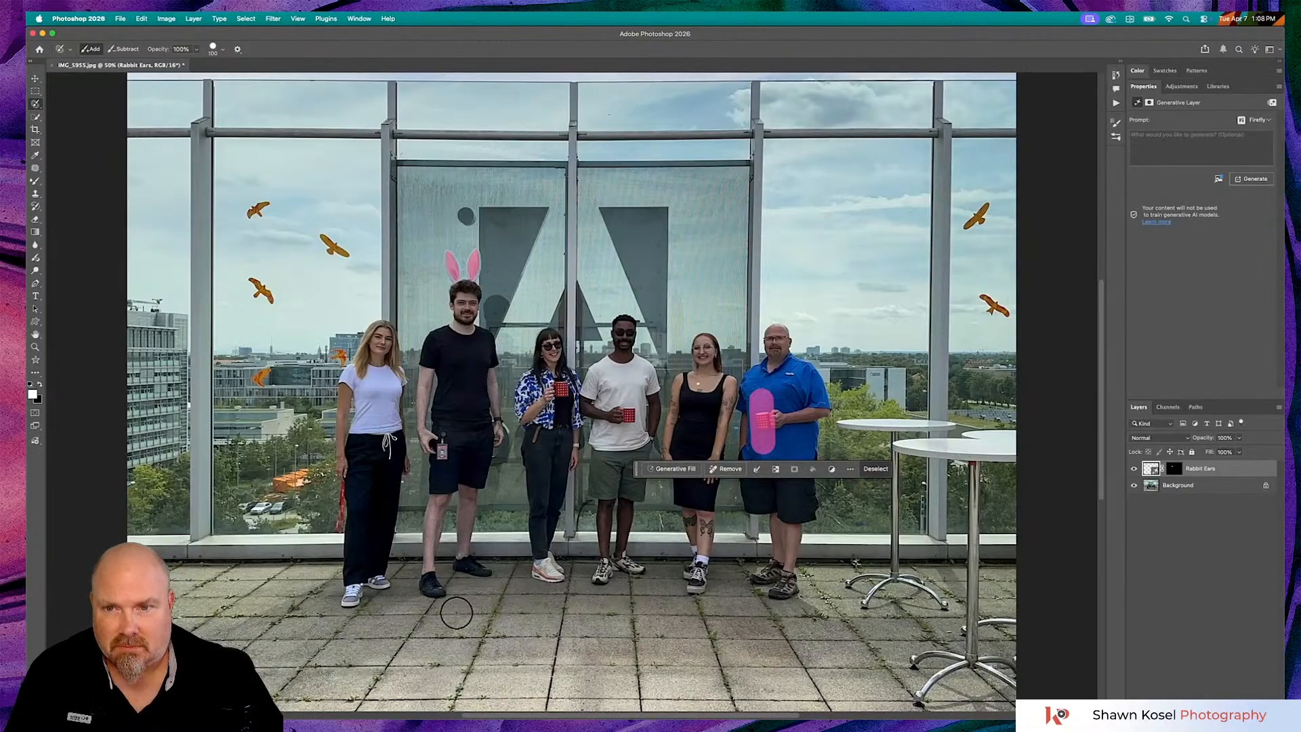
{"action": "left_click", "coordinate": [667, 468]}
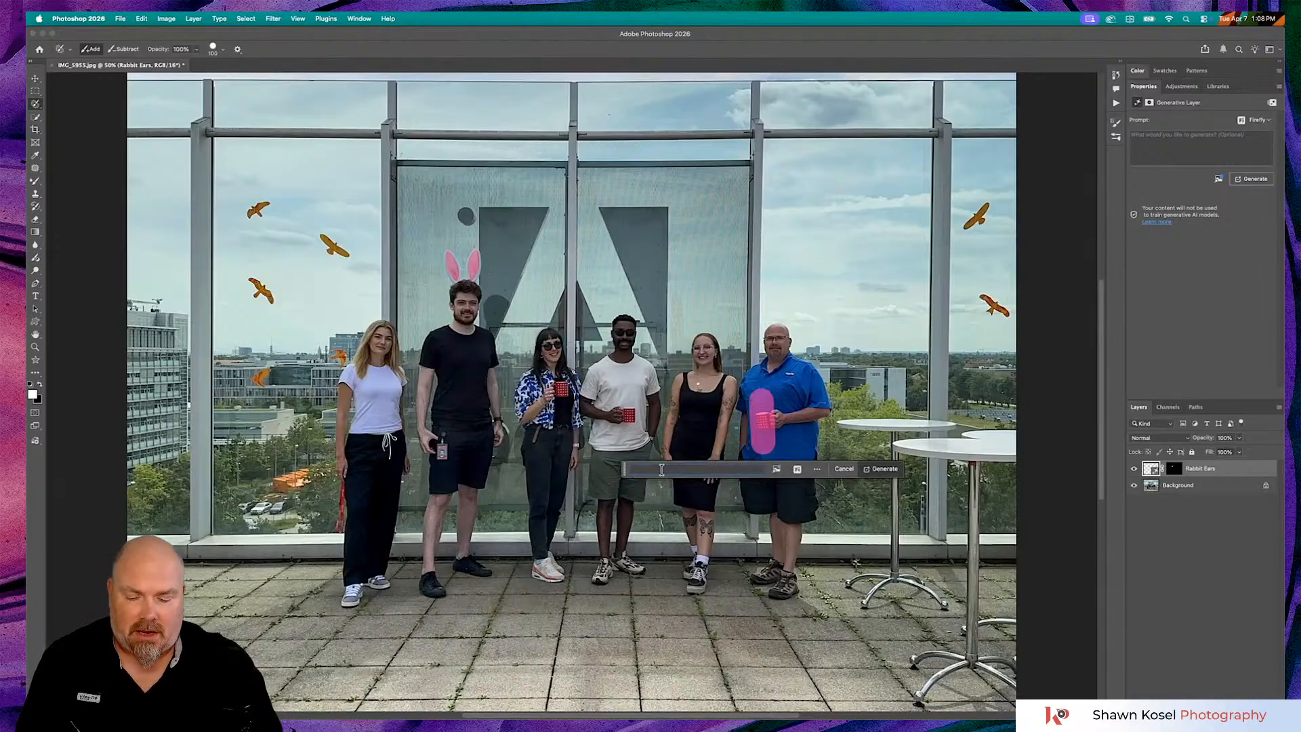
{"action": "type", "text": "Golden"}
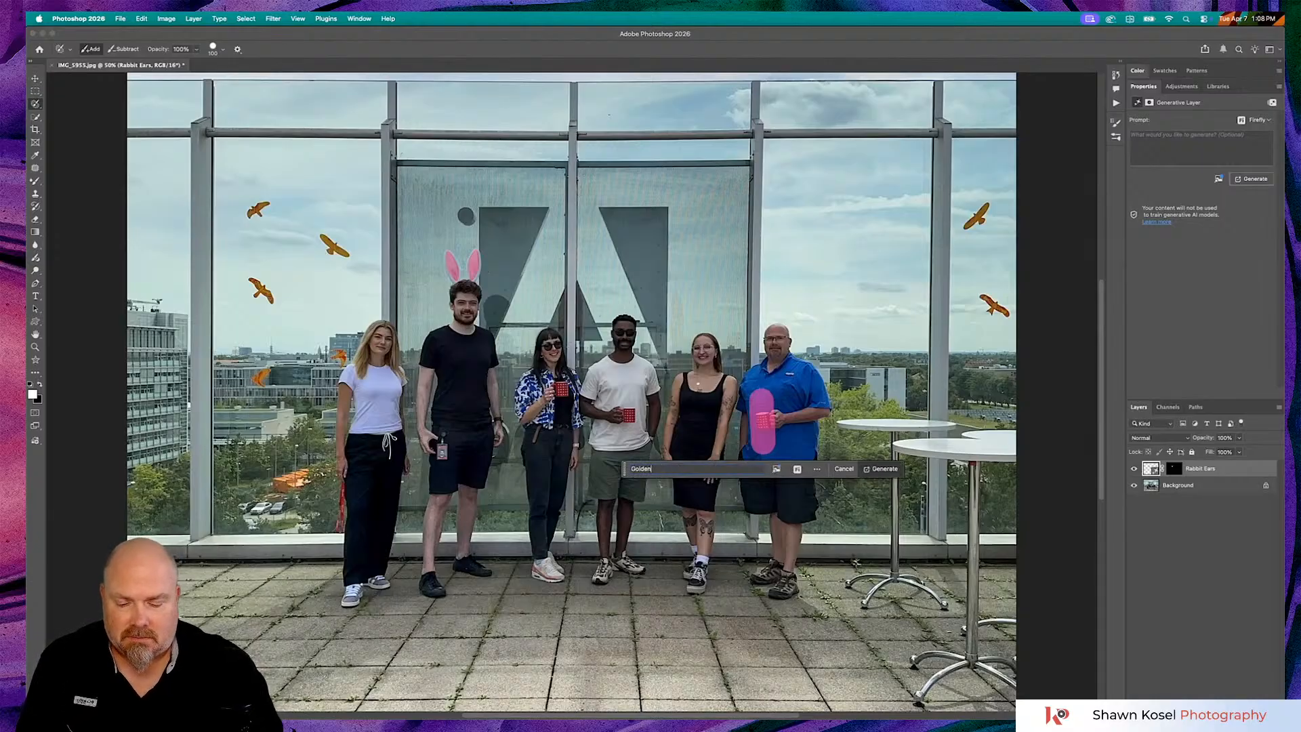
{"action": "type", "text": " st"}
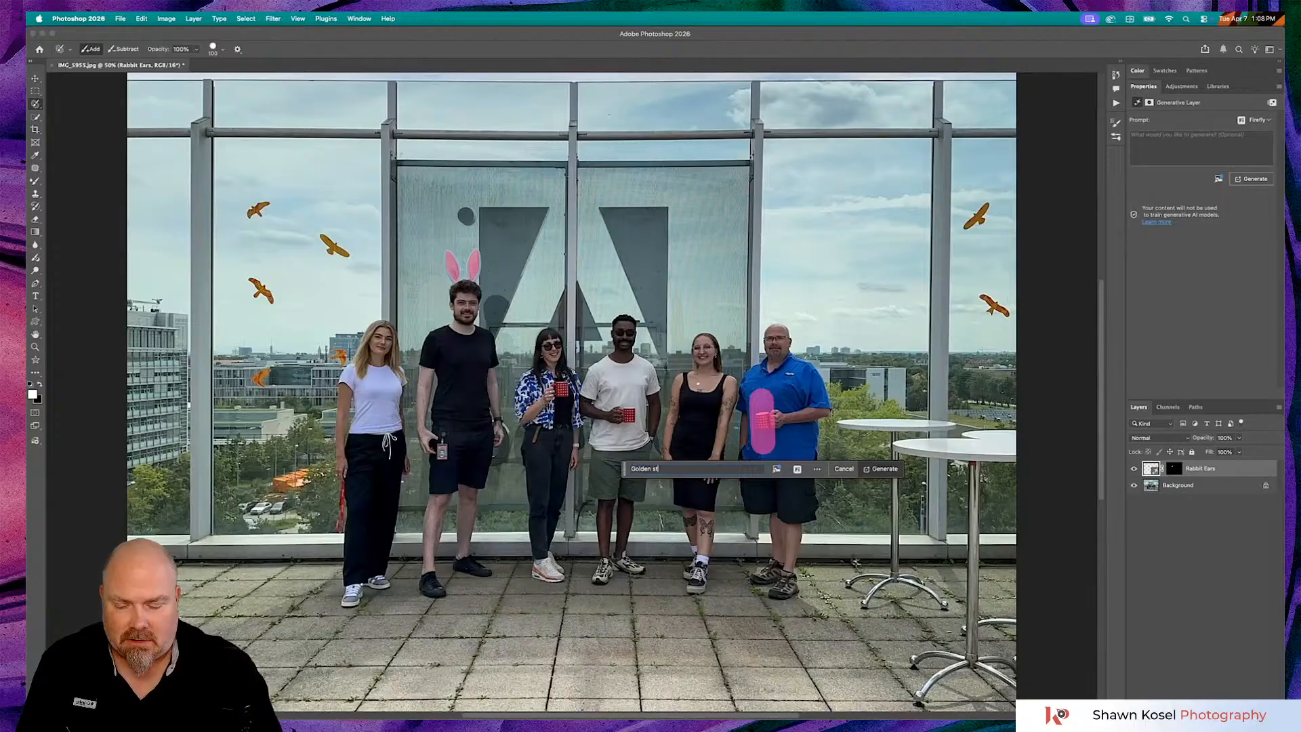
{"action": "type", "text": "atue award"}
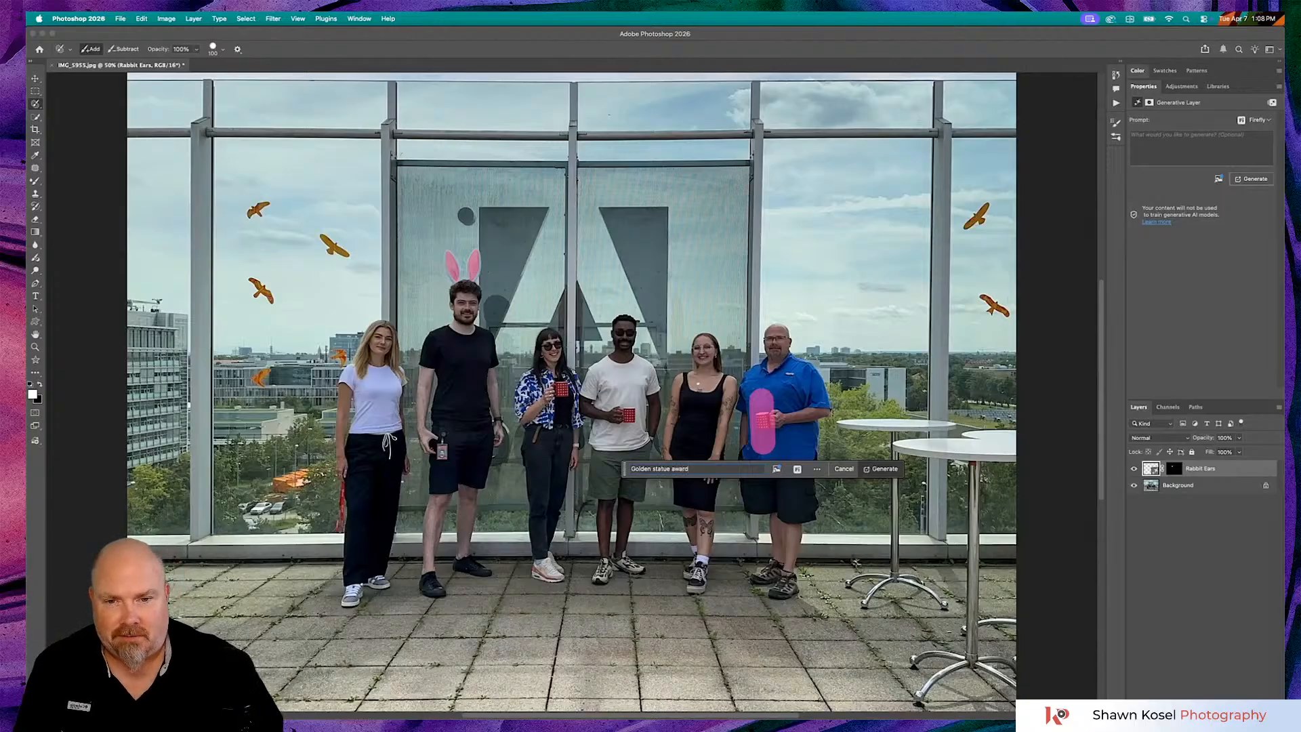
{"action": "key", "text": "Return"}
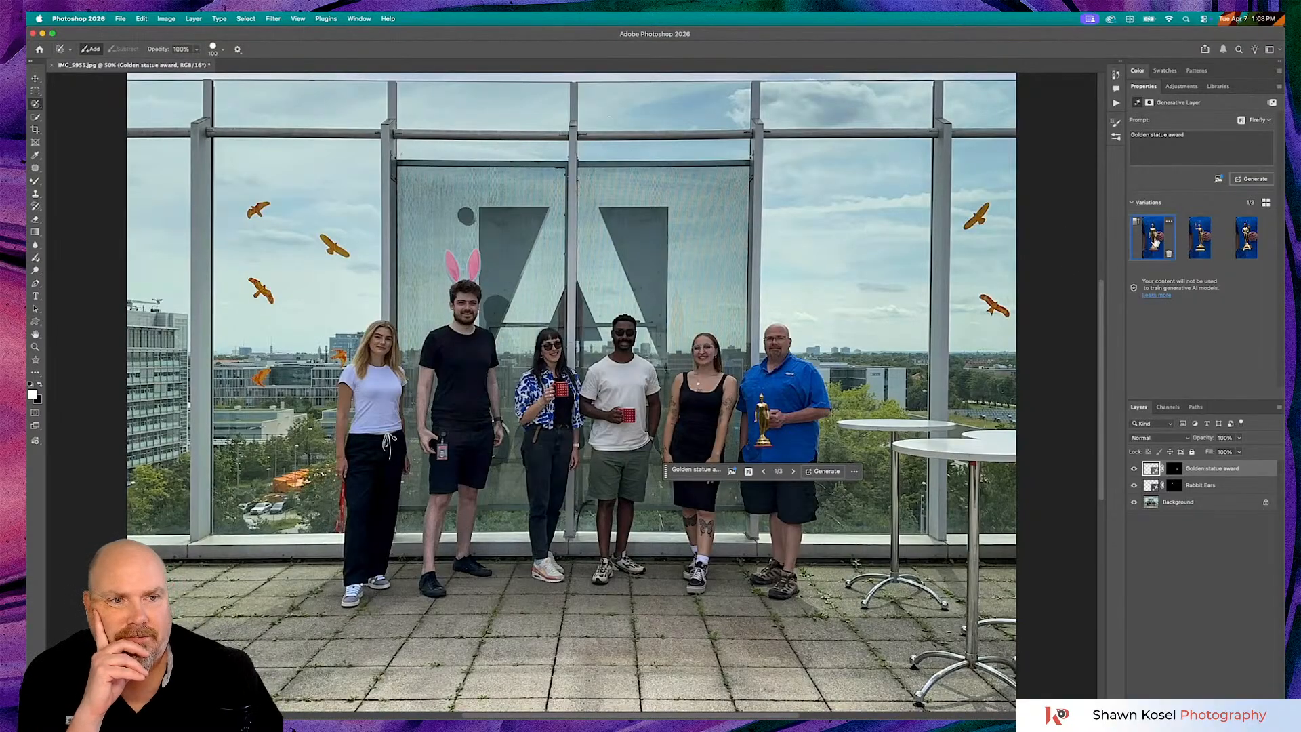
Compare the golden statue award variations and keep the second one
{"action": "left_click", "coordinate": [1200, 237]}
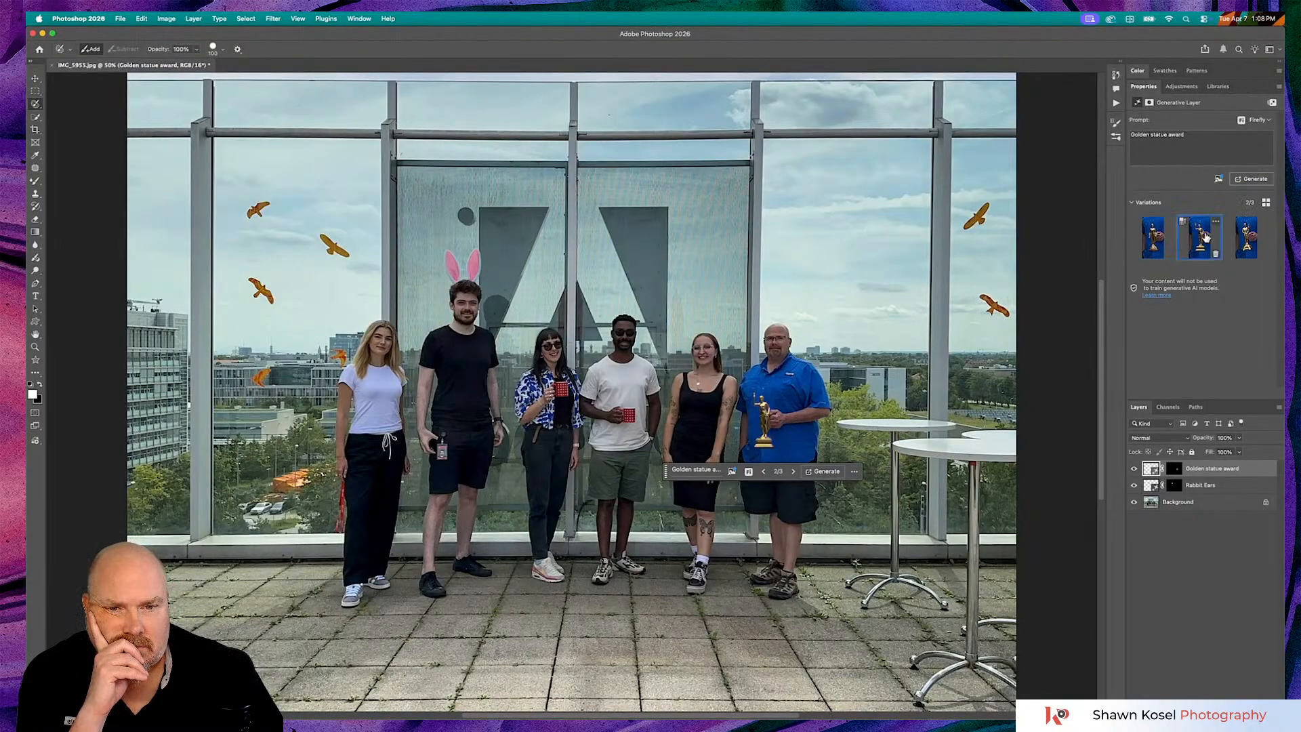
{"action": "left_click", "coordinate": [1244, 239]}
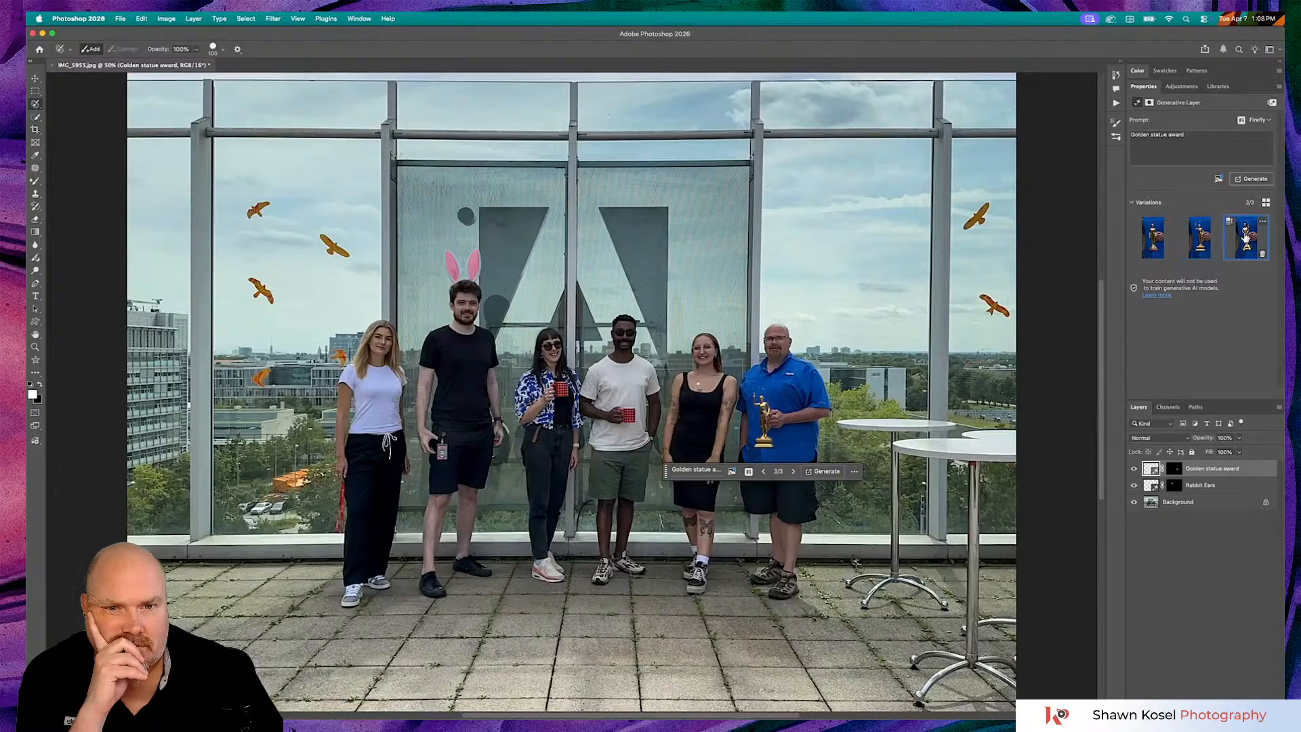
{"action": "left_click", "coordinate": [1203, 239]}
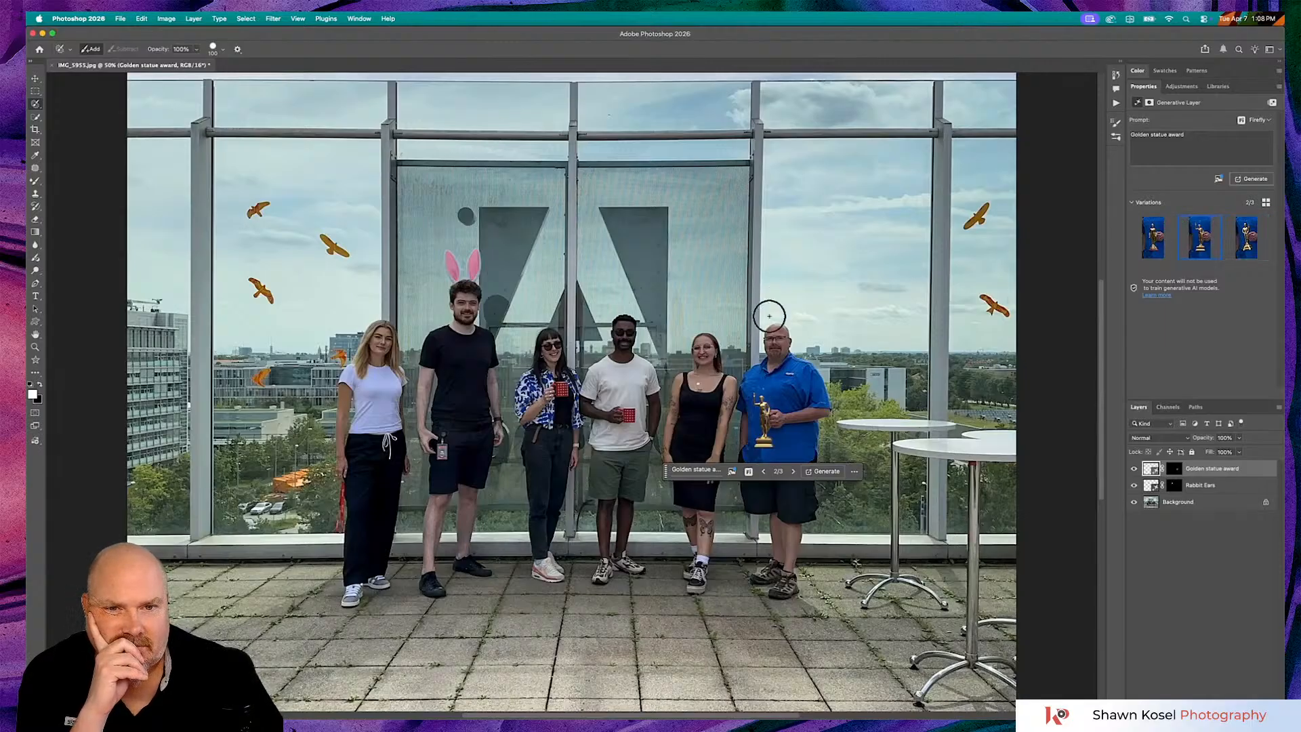
Paint a selection above the head of the man in the blue shirt and generate a "Golden crown" there
{"action": "mouse_move", "coordinate": [770, 317]}
{"action": "left_mouse_down"}
{"action": "mouse_move", "coordinate": [785, 317]}
{"action": "mouse_move", "coordinate": [775, 302]}
{"action": "mouse_move", "coordinate": [767, 312]}
{"action": "left_mouse_up"}
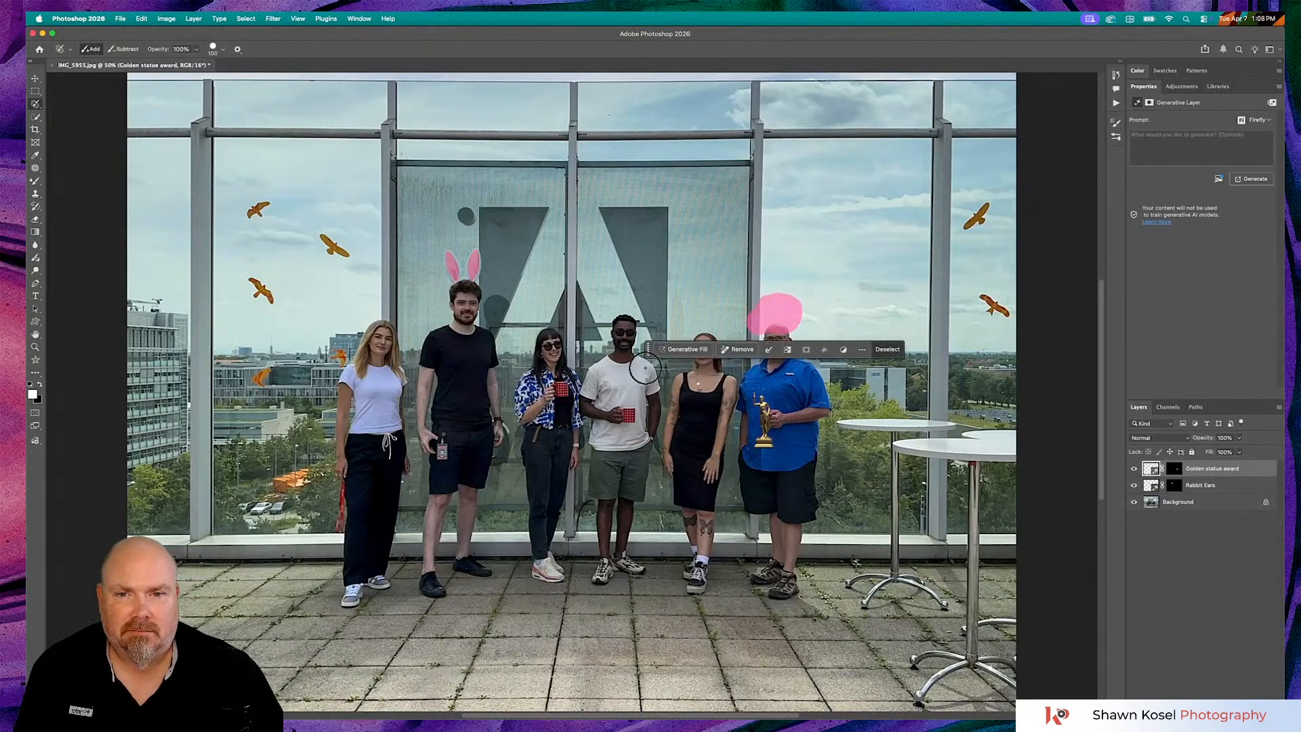
{"action": "left_click", "coordinate": [684, 350]}
{"action": "type", "text": "Gol"}
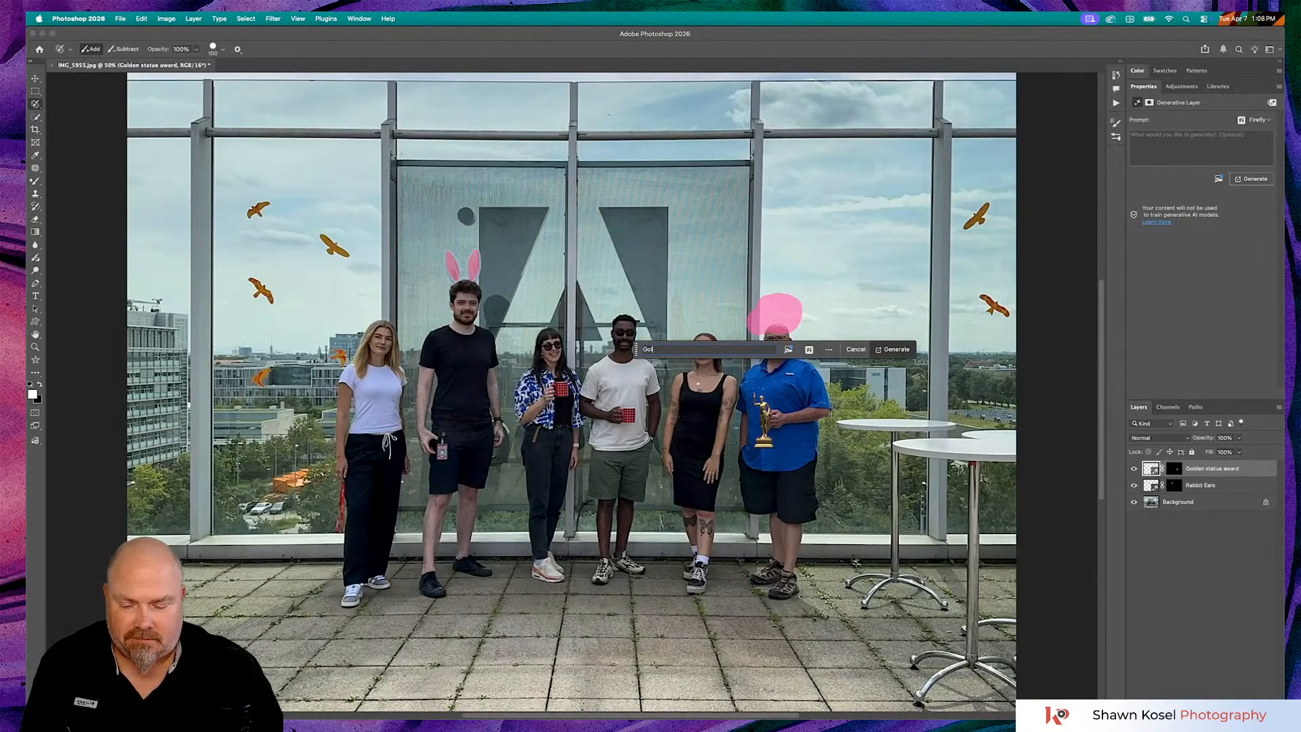
{"action": "type", "text": "den crown"}
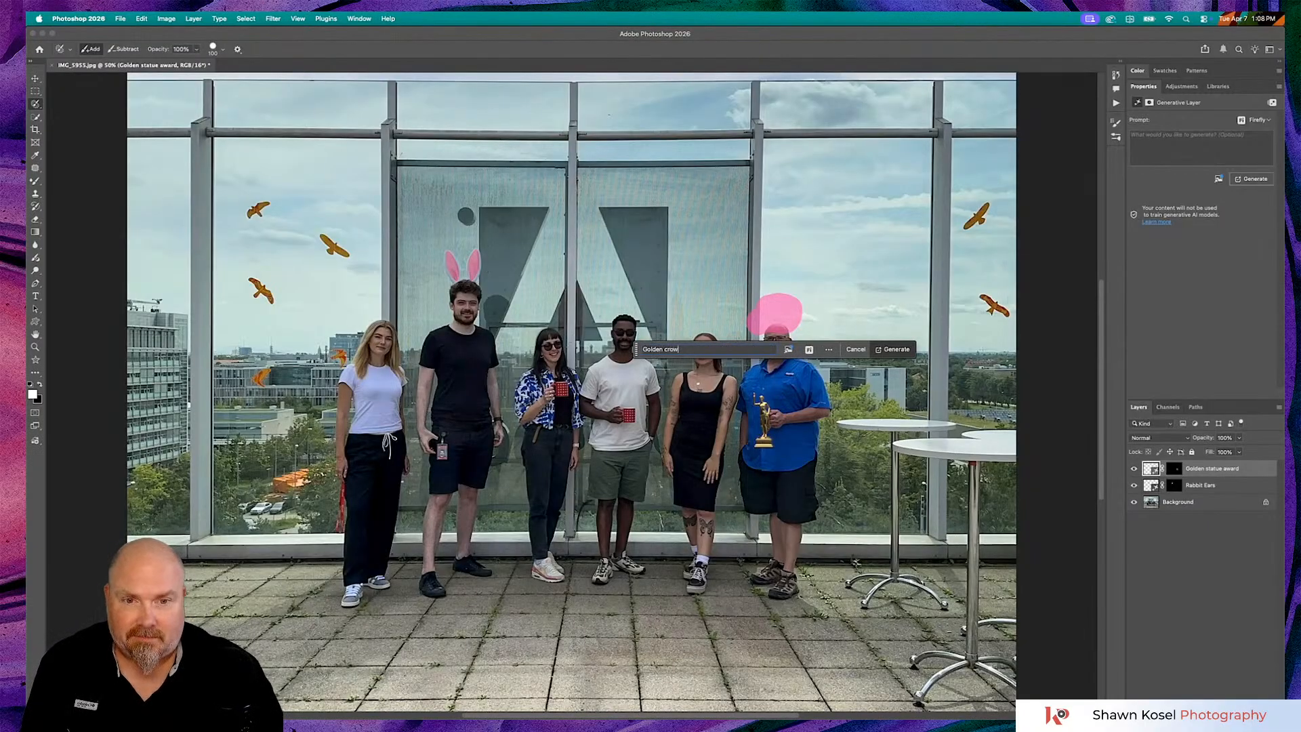
{"action": "left_click", "coordinate": [893, 349]}
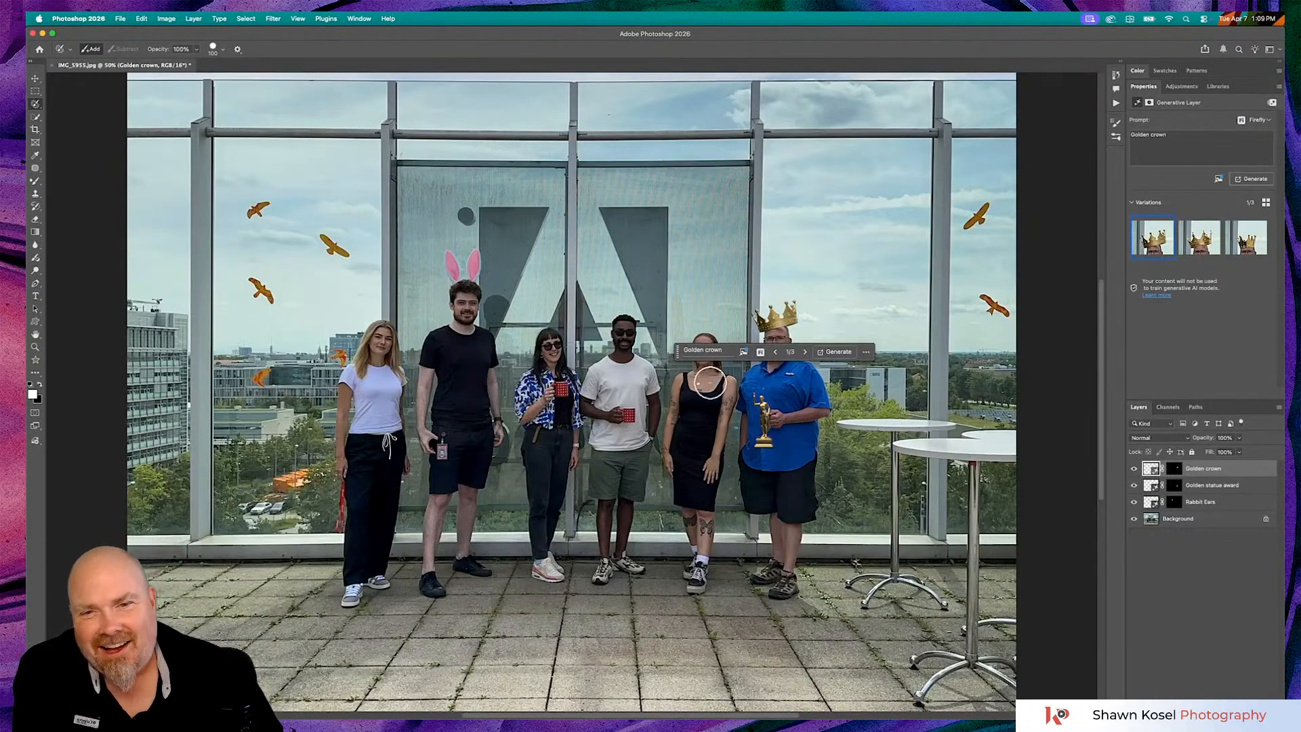
Move the task bar off the group, compare the golden crown variations, and keep the third one
{"action": "left_click_drag", "start_coordinate": [684, 353], "coordinate": [593, 582]}
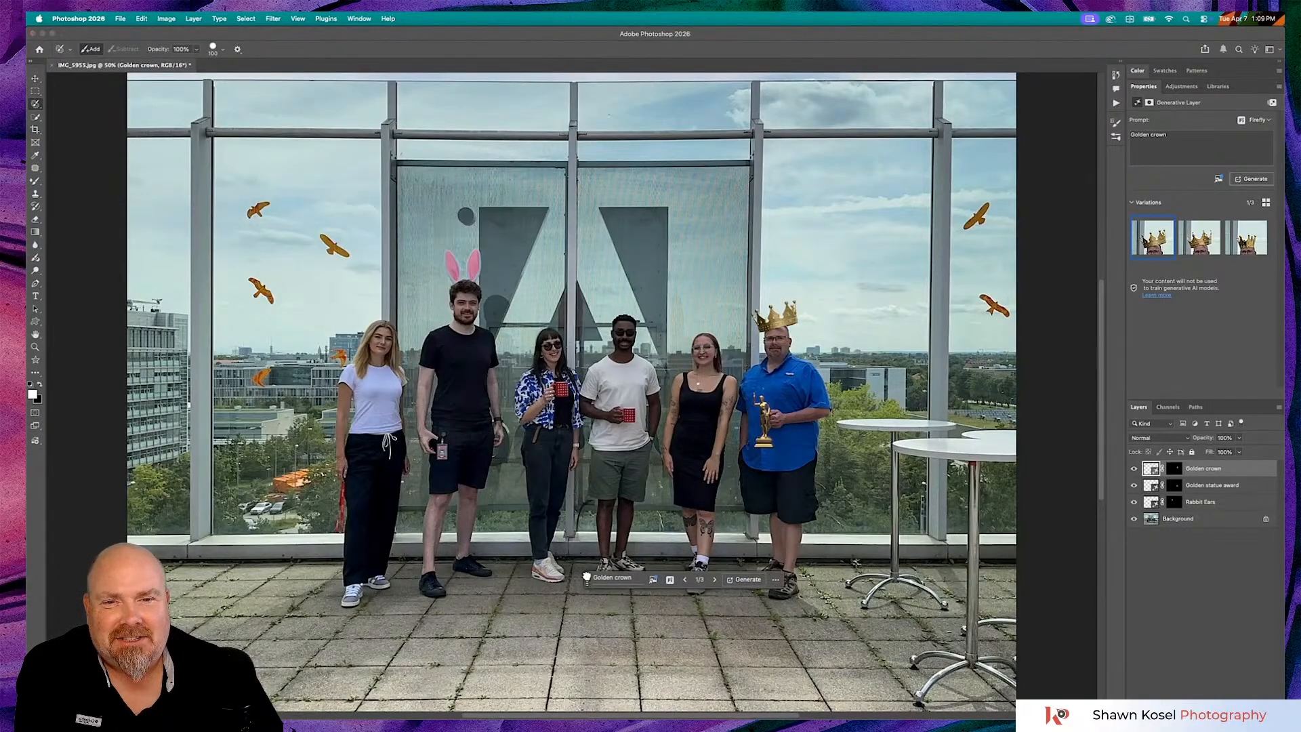
{"action": "left_click", "coordinate": [1200, 237]}
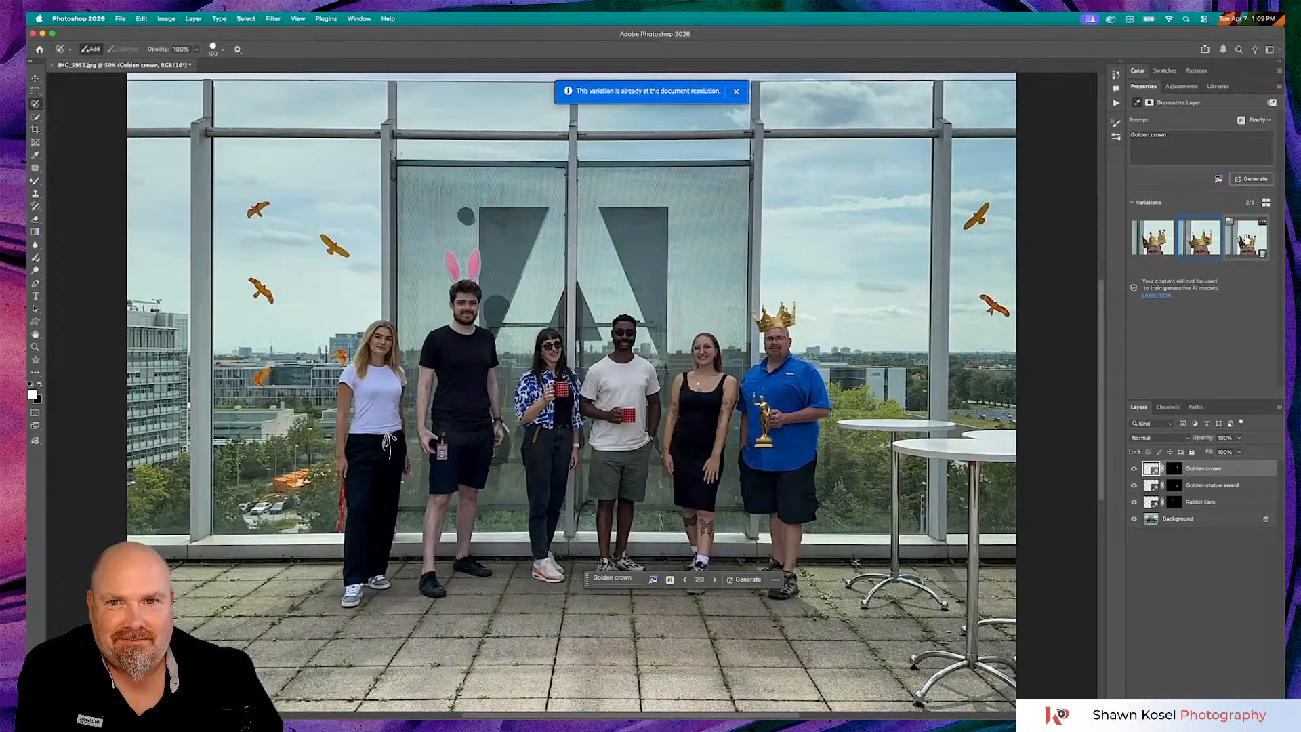
{"action": "left_click", "coordinate": [1247, 240]}
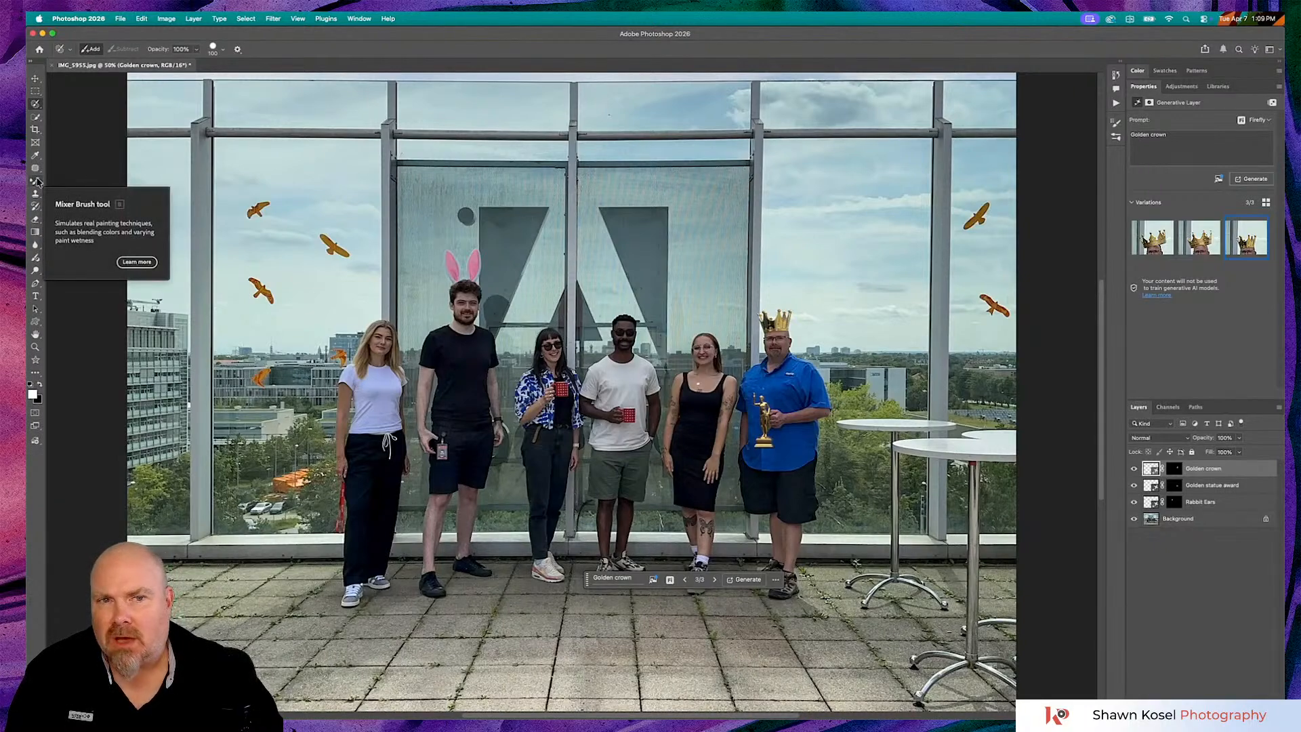
{"action": "left_click", "coordinate": [37, 118]}
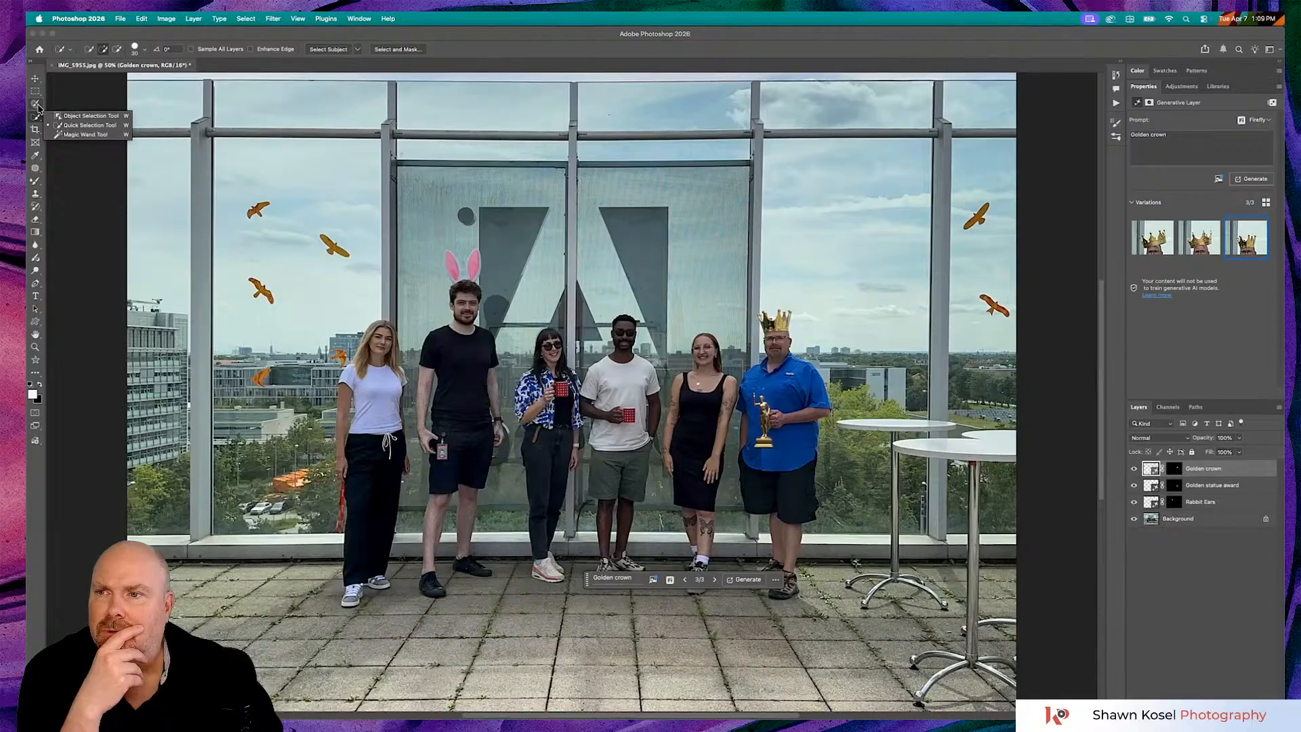
{"action": "left_click", "coordinate": [37, 182]}
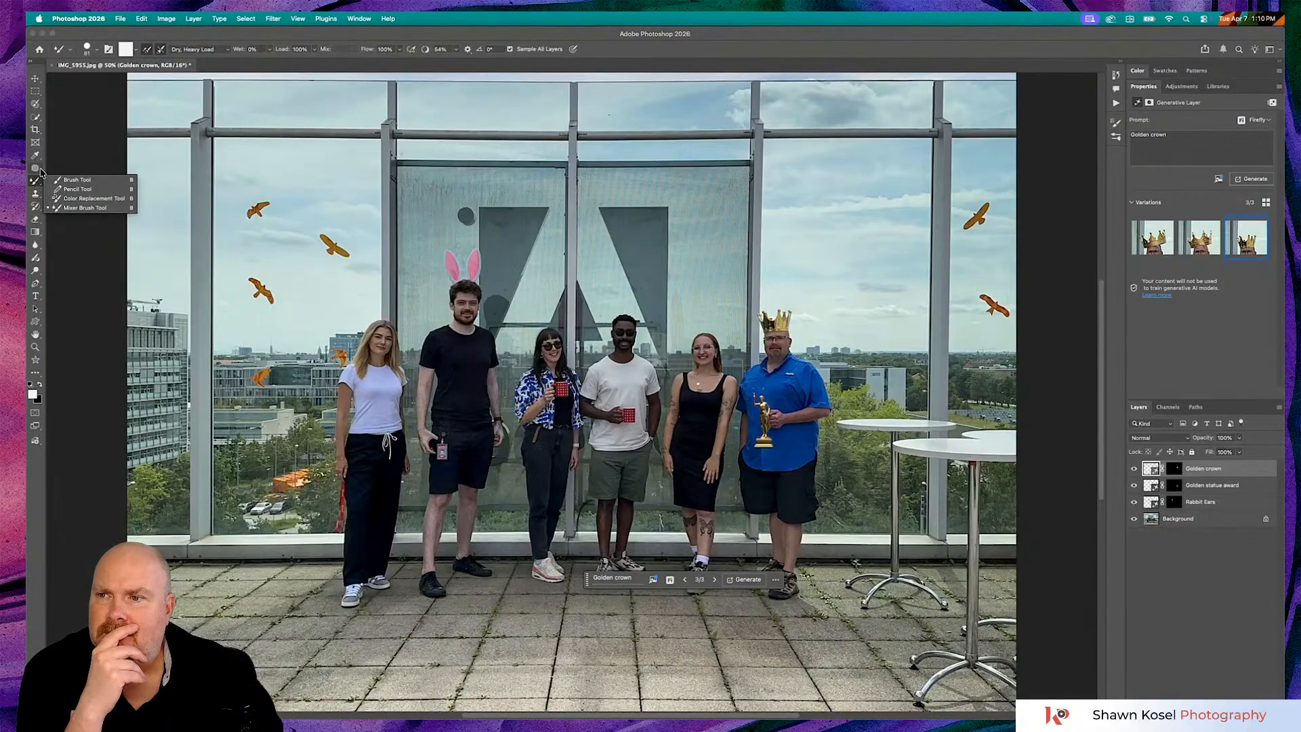
{"action": "left_click", "coordinate": [36, 168]}
{"action": "left_click", "coordinate": [78, 176]}
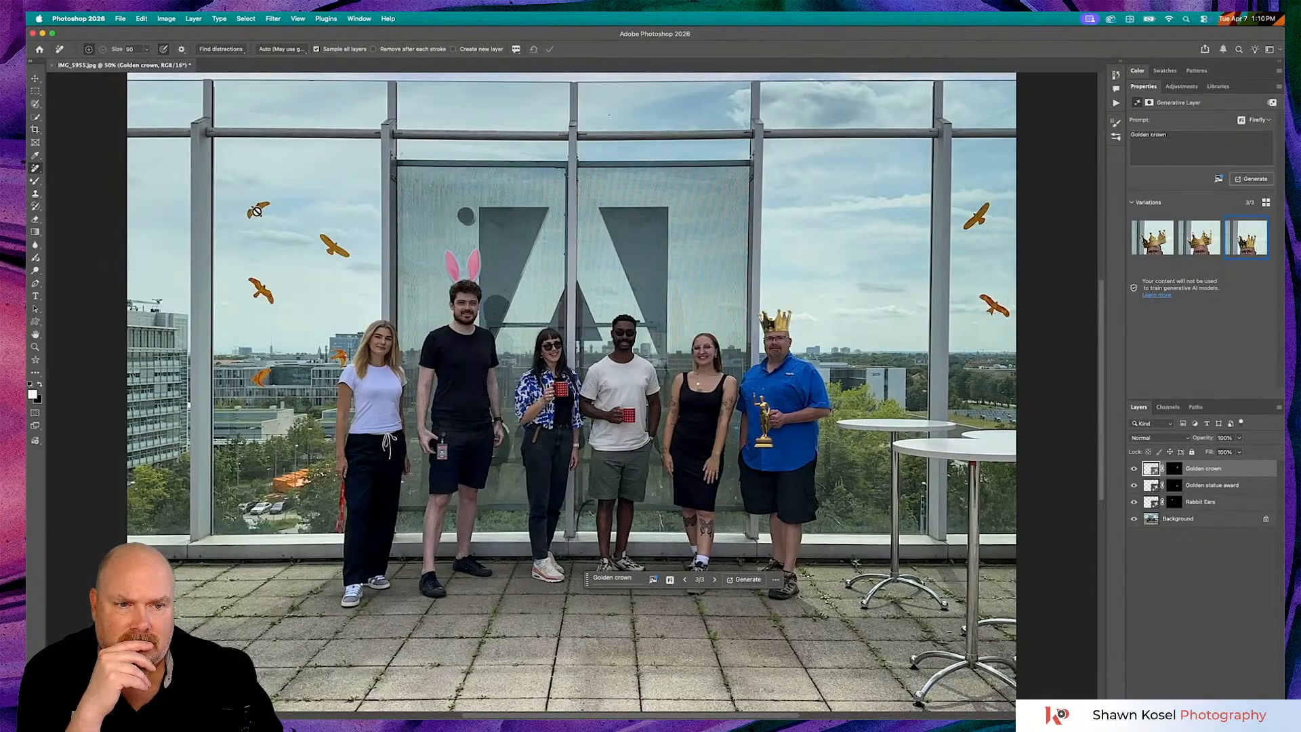
{"action": "left_click", "coordinate": [1209, 519]}
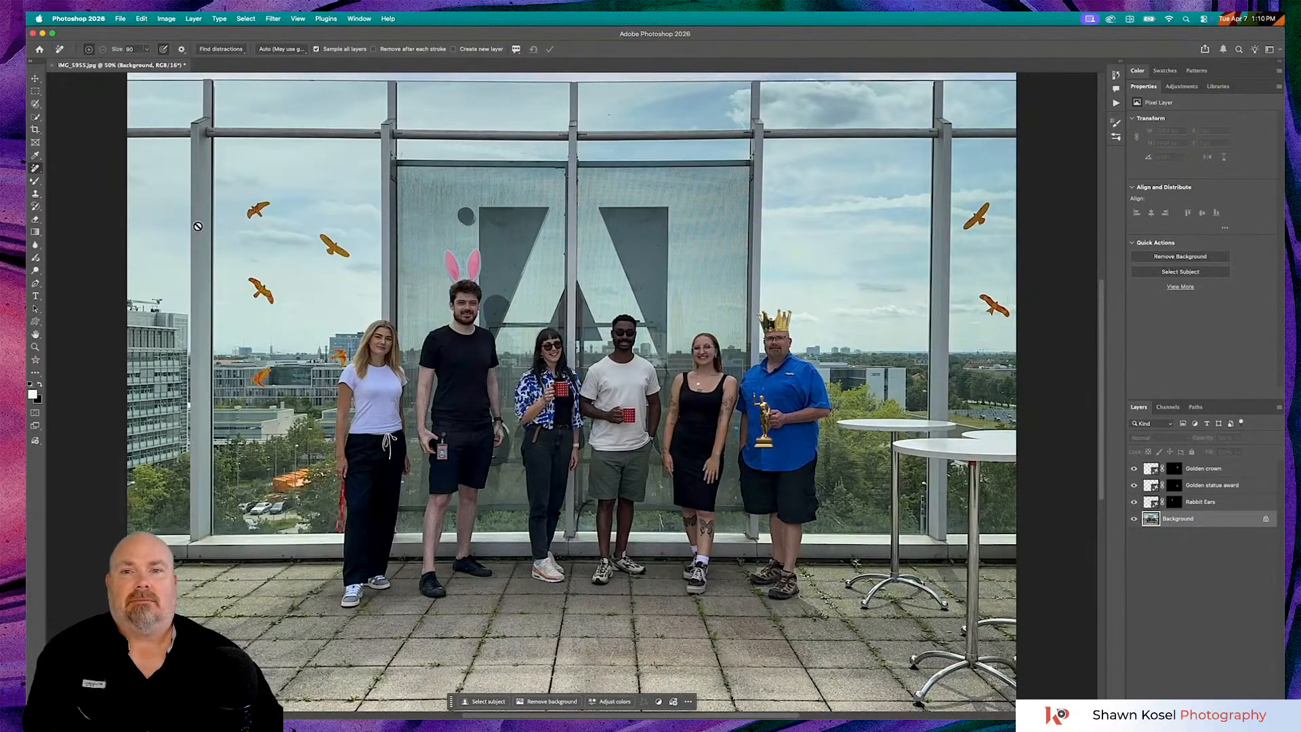
{"action": "left_click", "coordinate": [36, 90]}
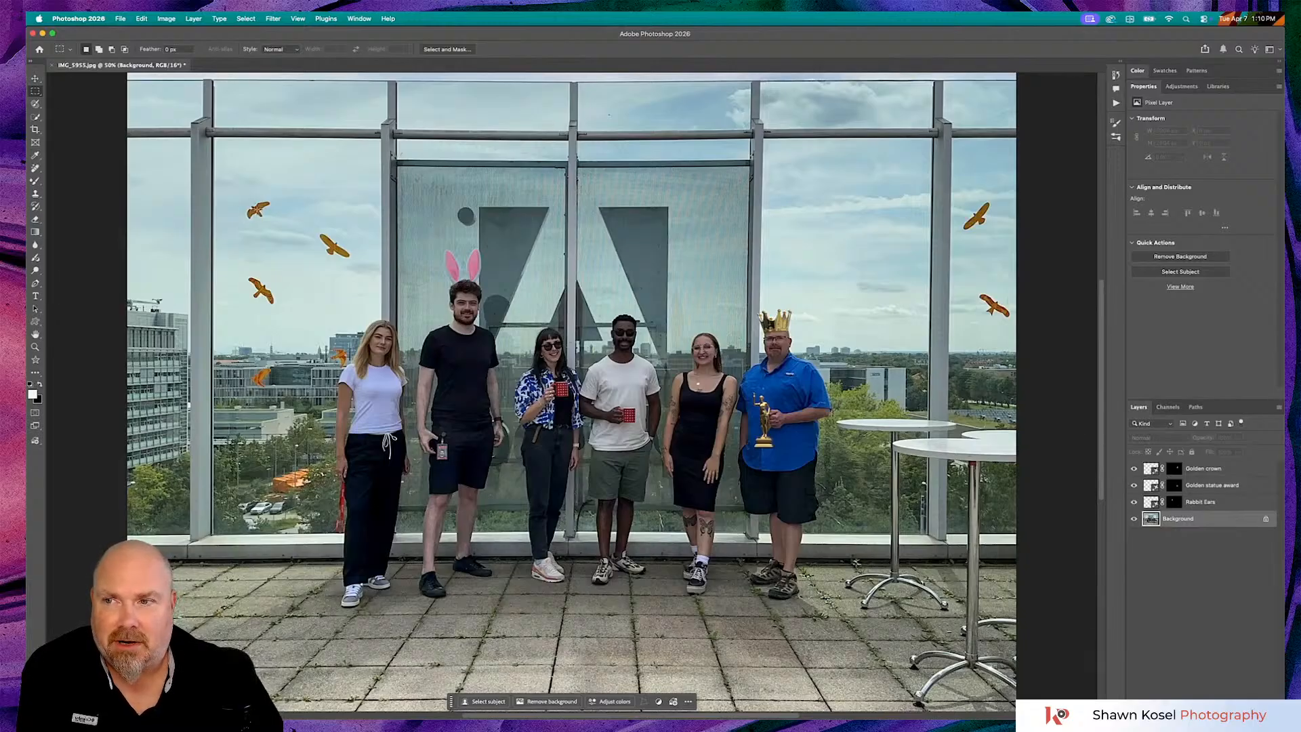
{"action": "key", "text": "v"}
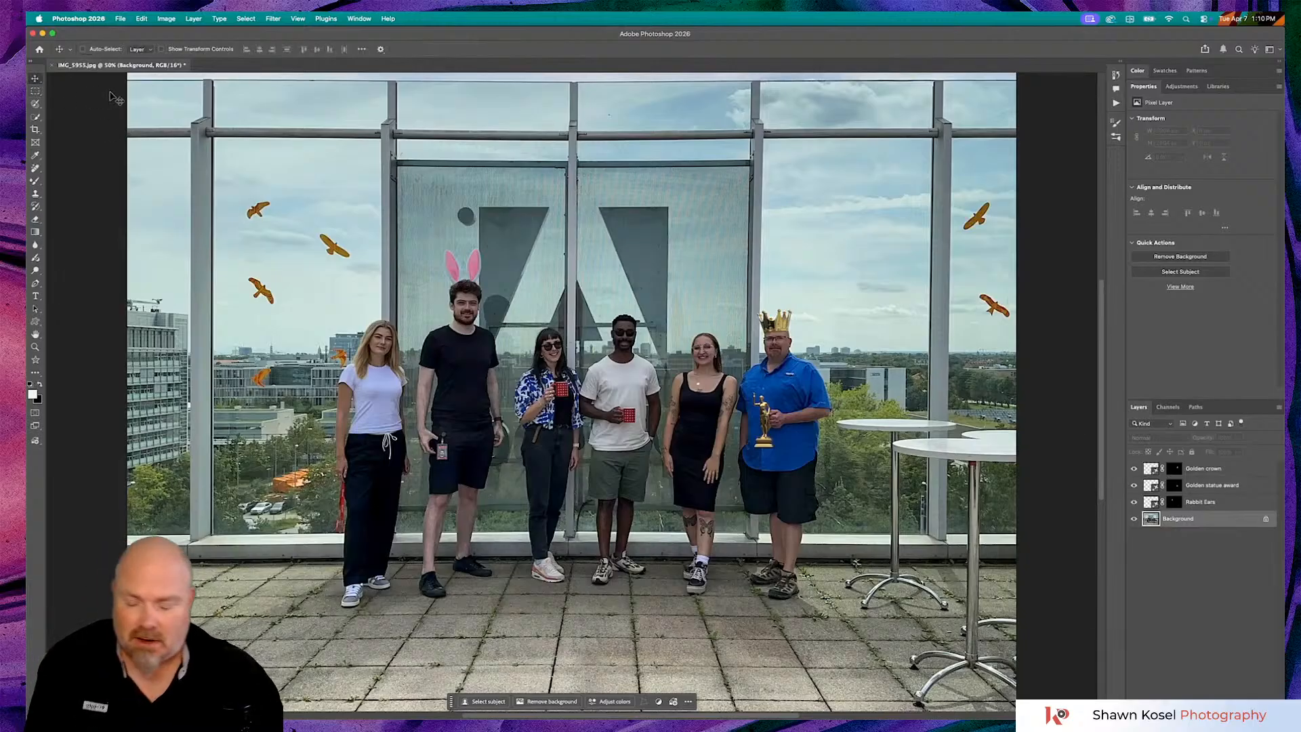
Save the edited group photo and switch to Lightroom Classic
{"action": "key", "text": "super"}
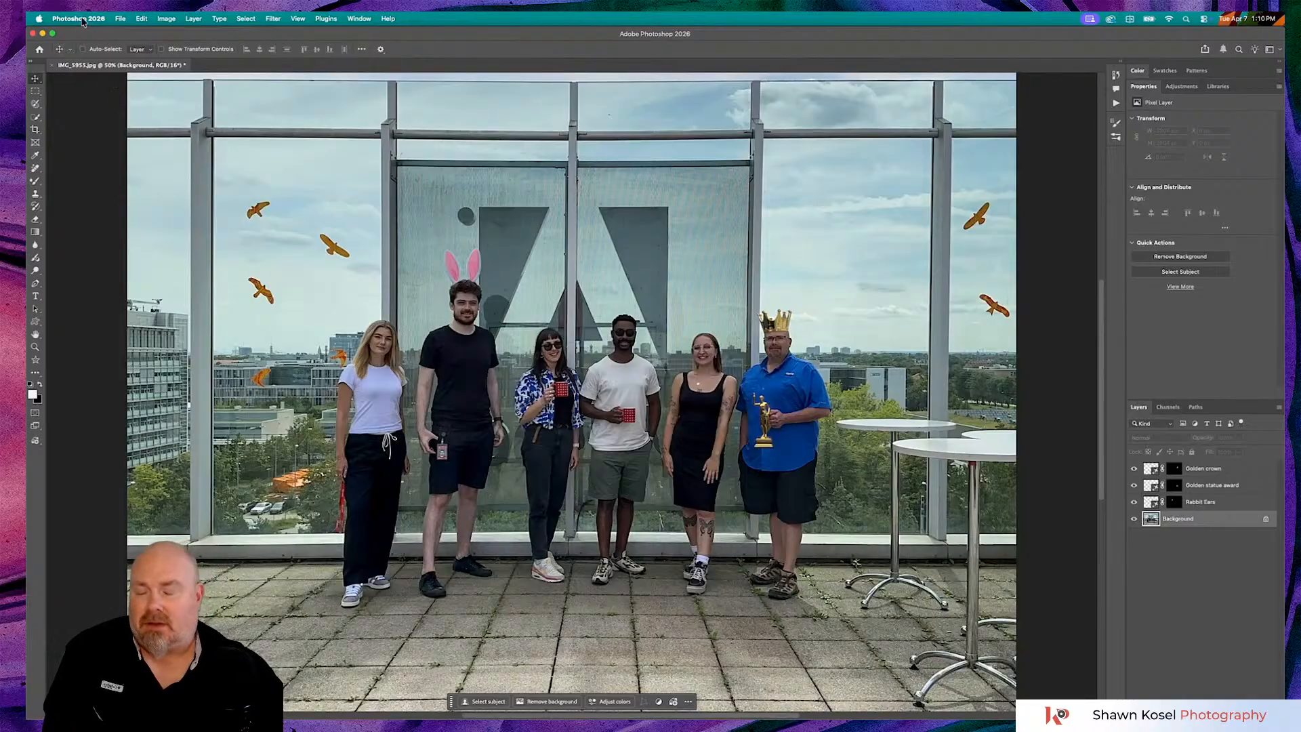
{"action": "key", "text": "super"}
{"action": "key", "text": "super+s"}
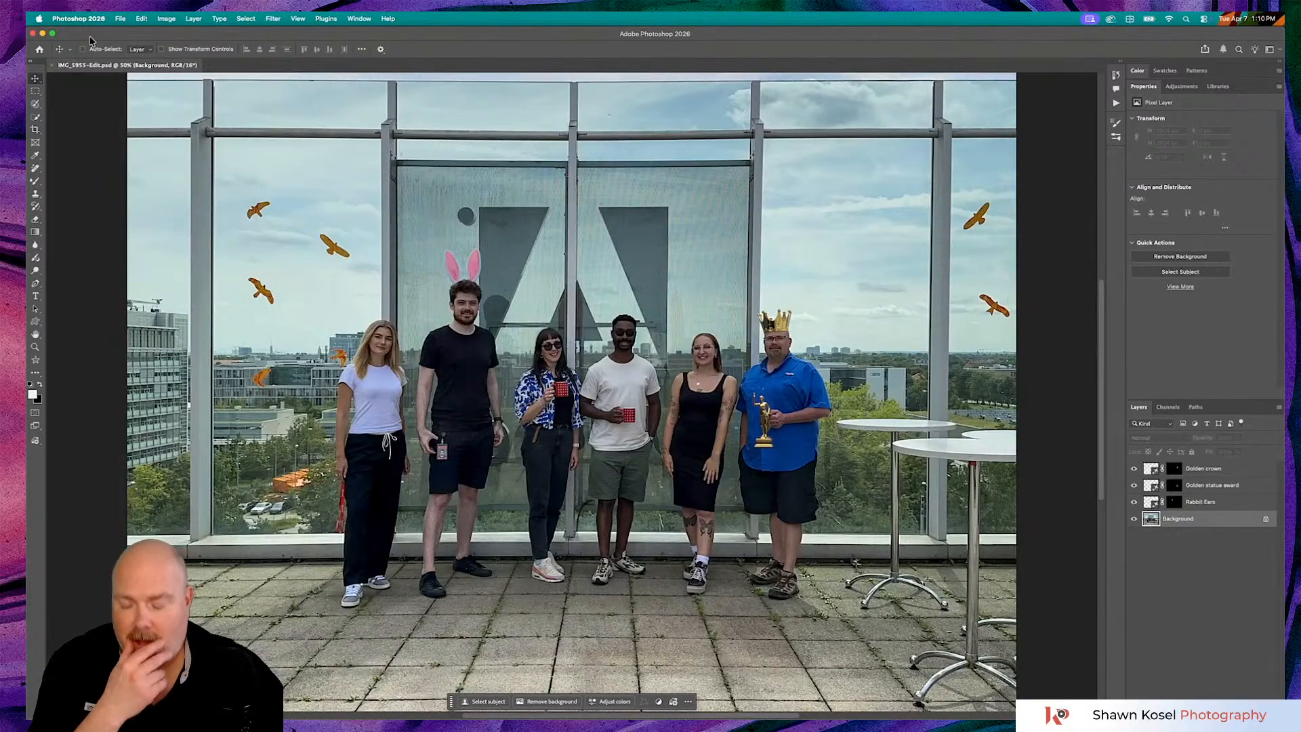
{"action": "key", "text": "super+Tab"}
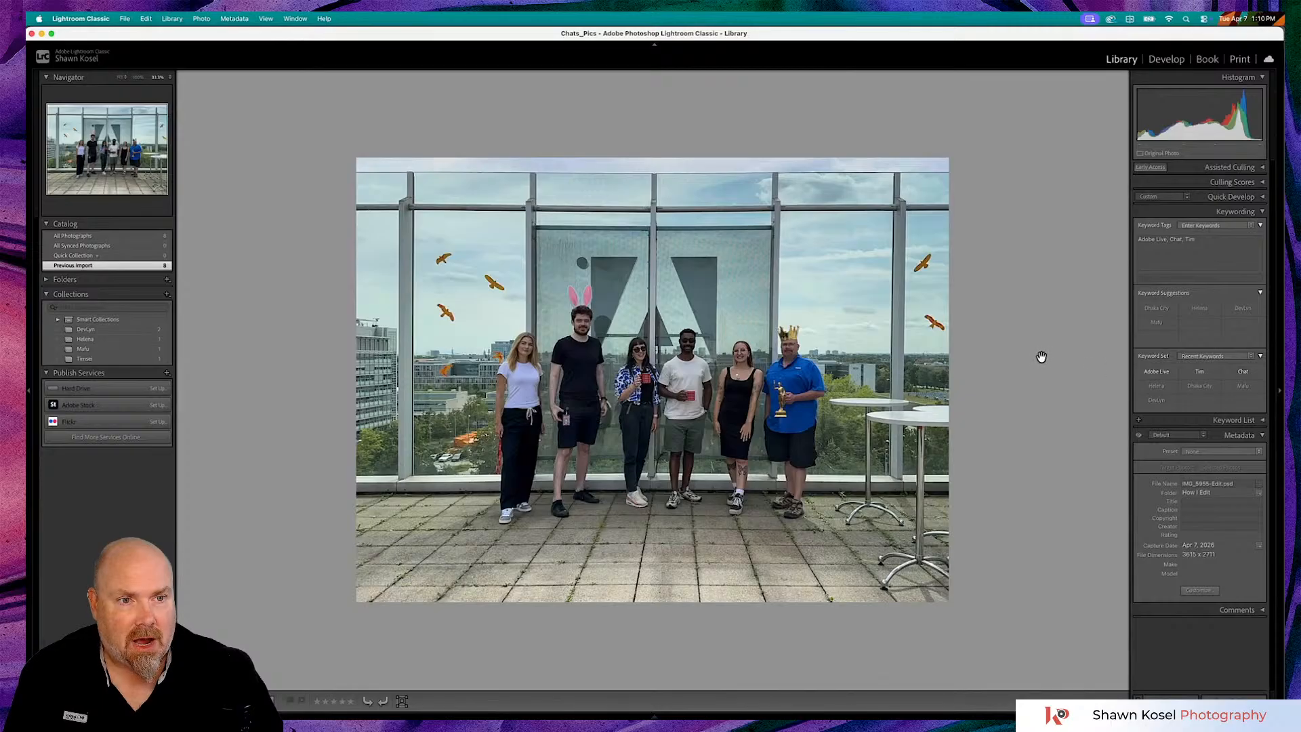
Open the edited photo in the Develop module and draw a radial gradient mask centred on the group
{"action": "key", "text": "d"}
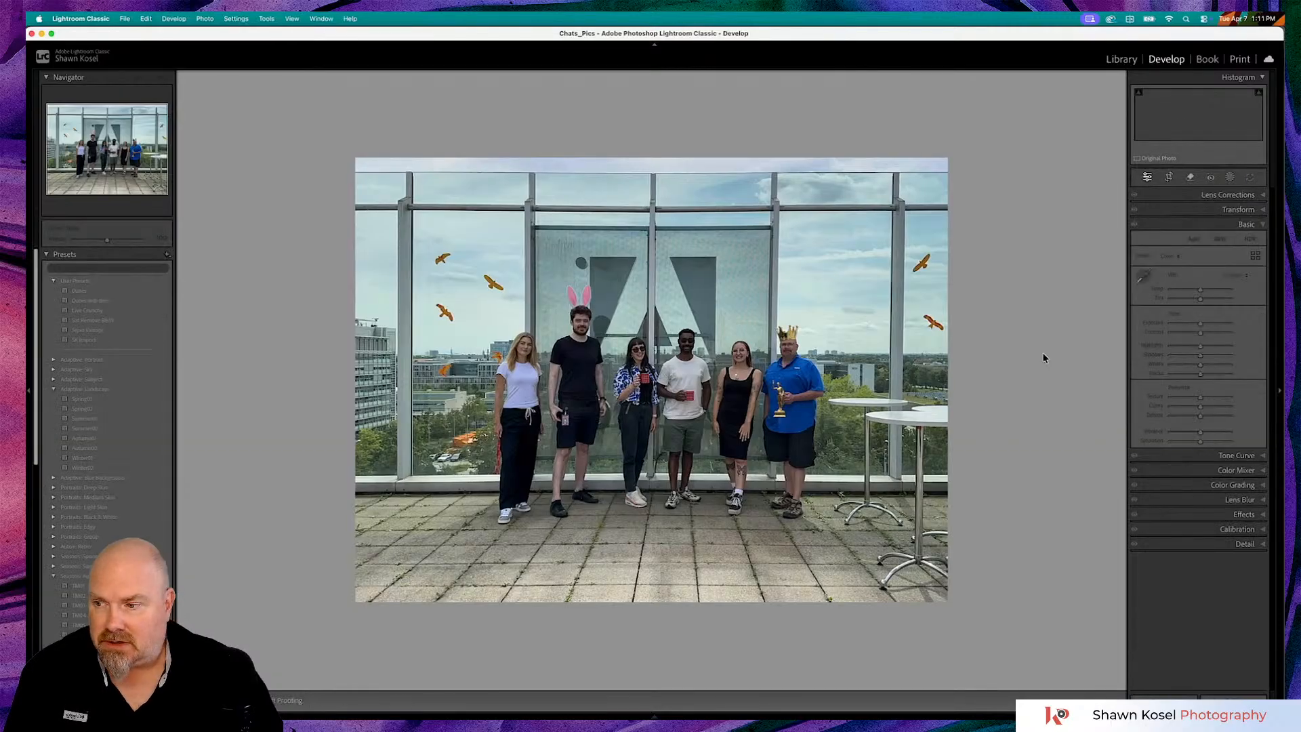
{"action": "left_click", "coordinate": [1229, 177]}
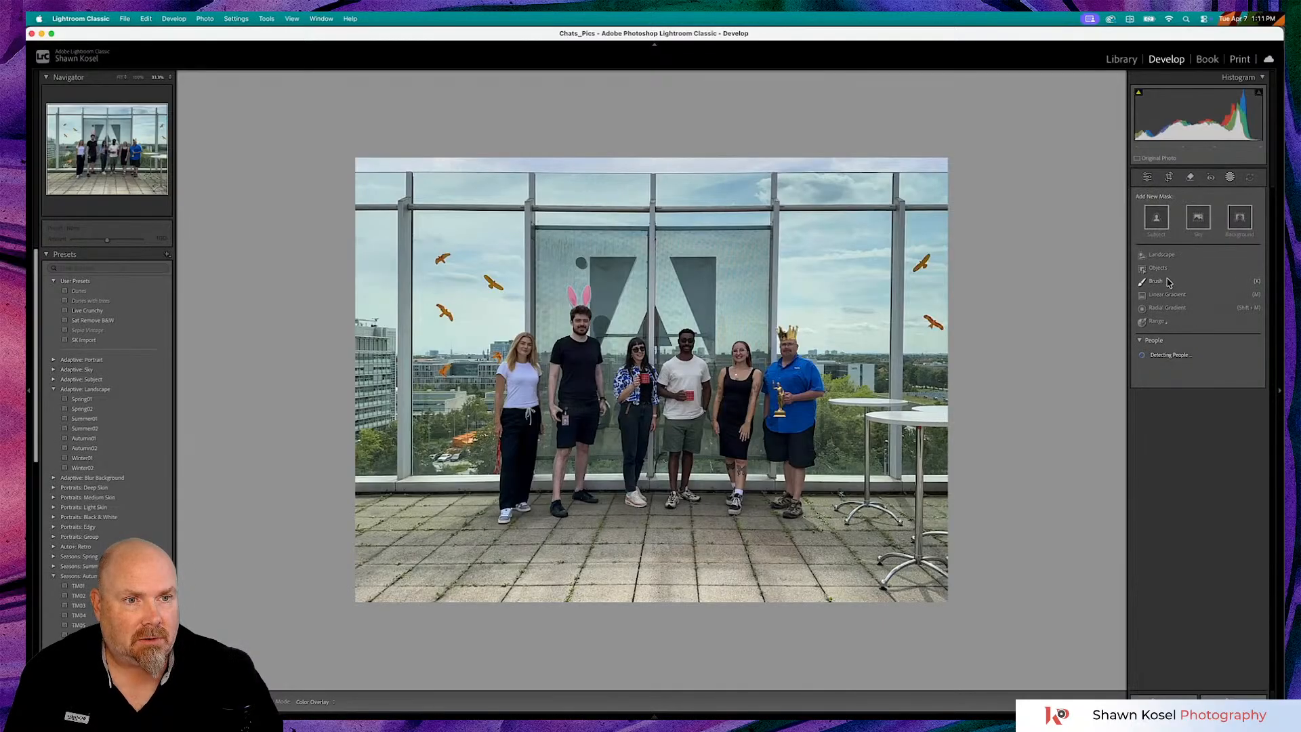
{"action": "left_click", "coordinate": [1166, 308]}
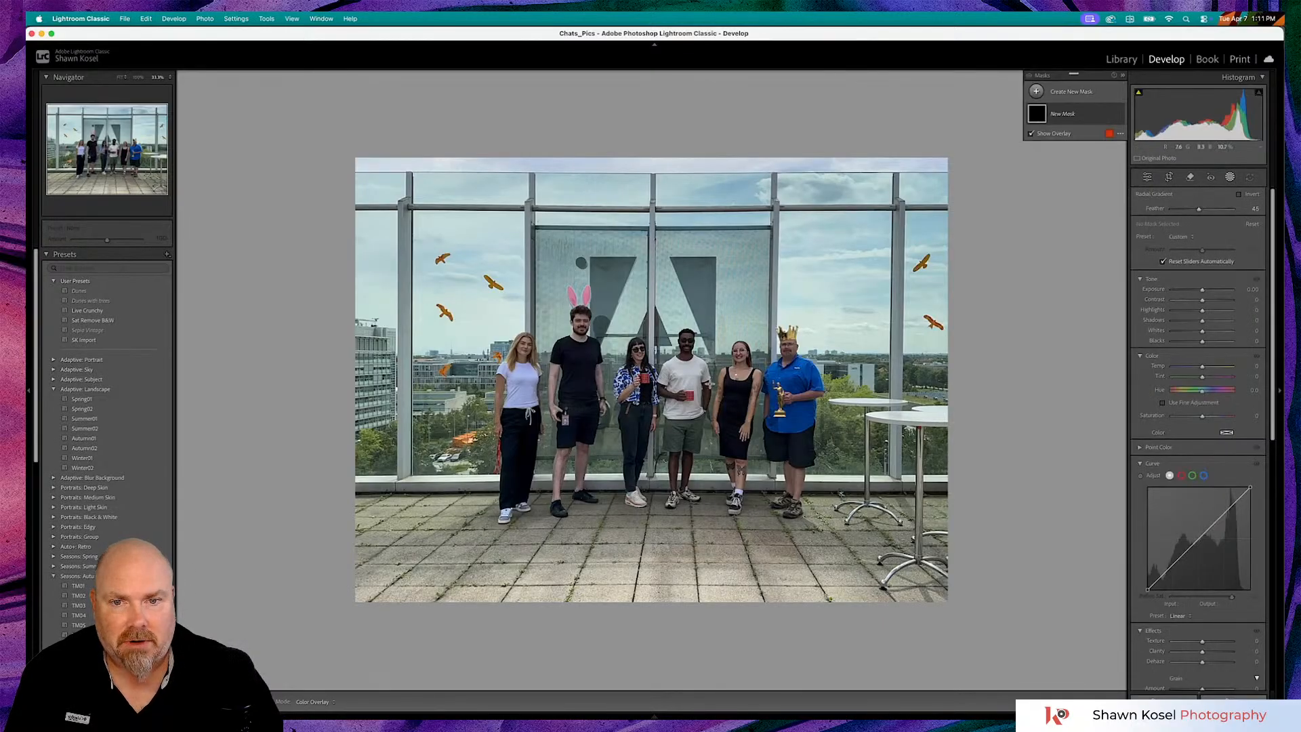
{"action": "left_click_drag", "start_coordinate": [626, 382], "coordinate": [779, 391]}
{"action": "left_click_drag", "start_coordinate": [811, 469], "coordinate": [851, 450]}
{"action": "left_click_drag", "start_coordinate": [633, 381], "coordinate": [648, 359]}
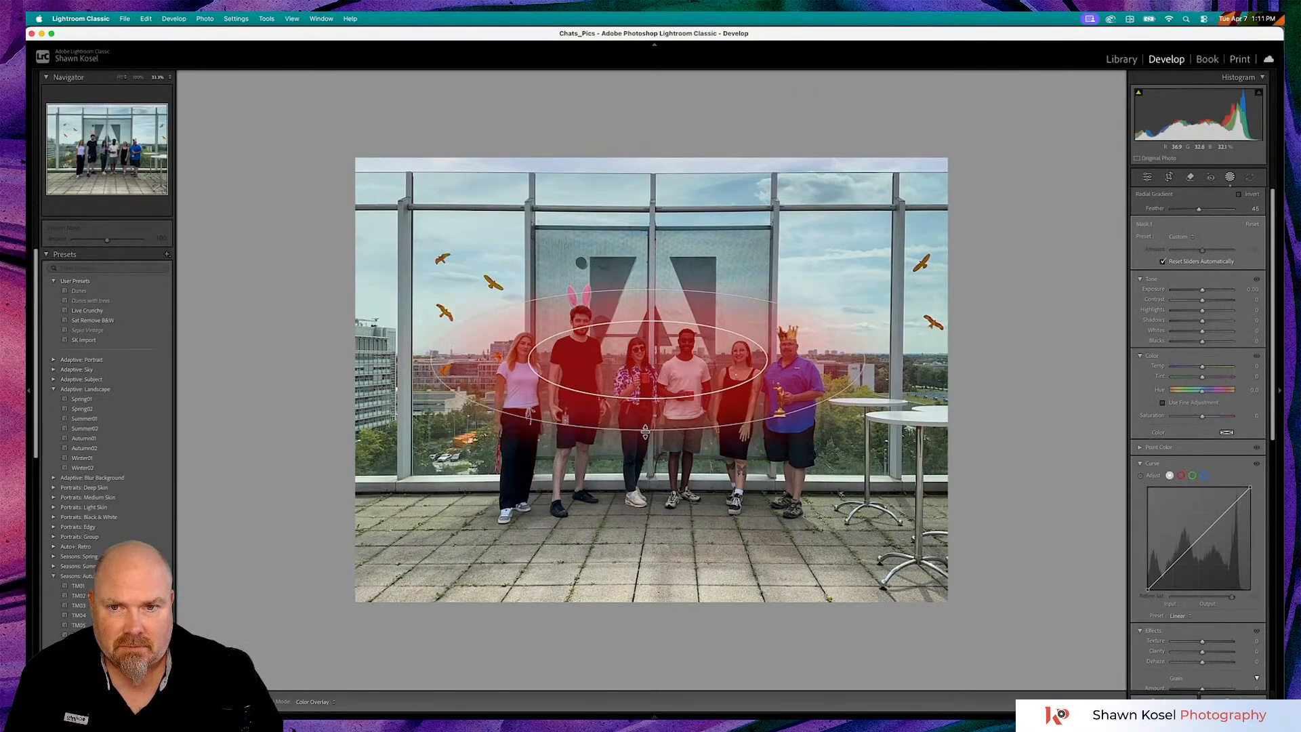
Enlarge and recentre the radial gradient so it spans the photo's full width around the group, with feather 37
{"action": "left_click_drag", "start_coordinate": [651, 430], "coordinate": [647, 527]}
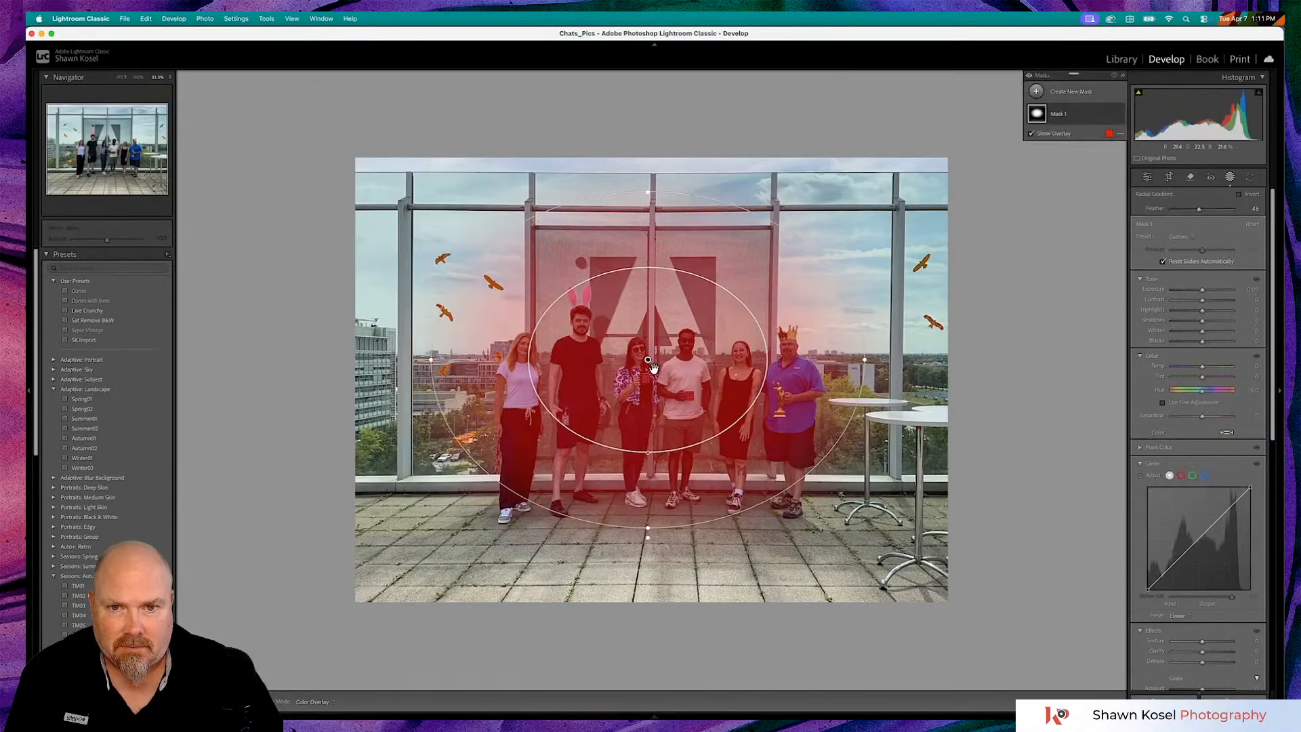
{"action": "left_click_drag", "start_coordinate": [648, 360], "coordinate": [652, 371]}
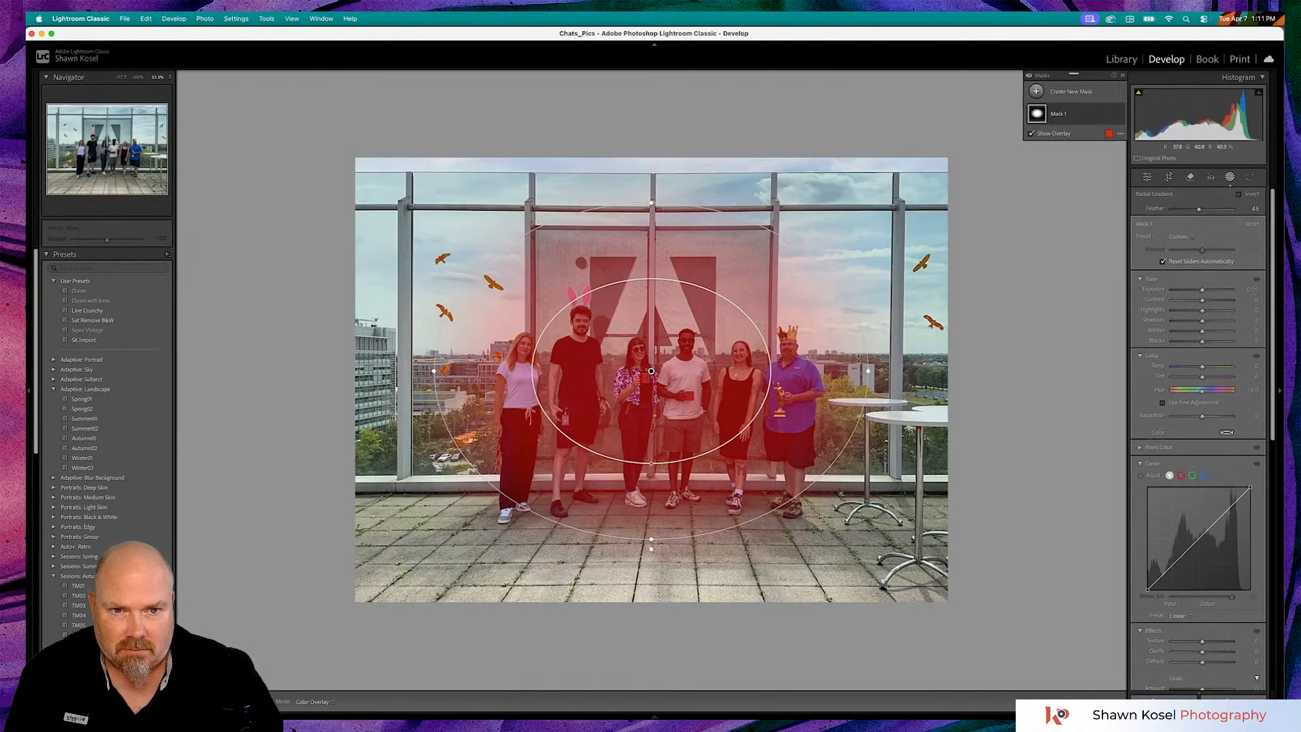
{"action": "left_click_drag", "start_coordinate": [868, 370], "coordinate": [953, 371]}
{"action": "left_click_drag", "start_coordinate": [651, 465], "coordinate": [652, 479]}
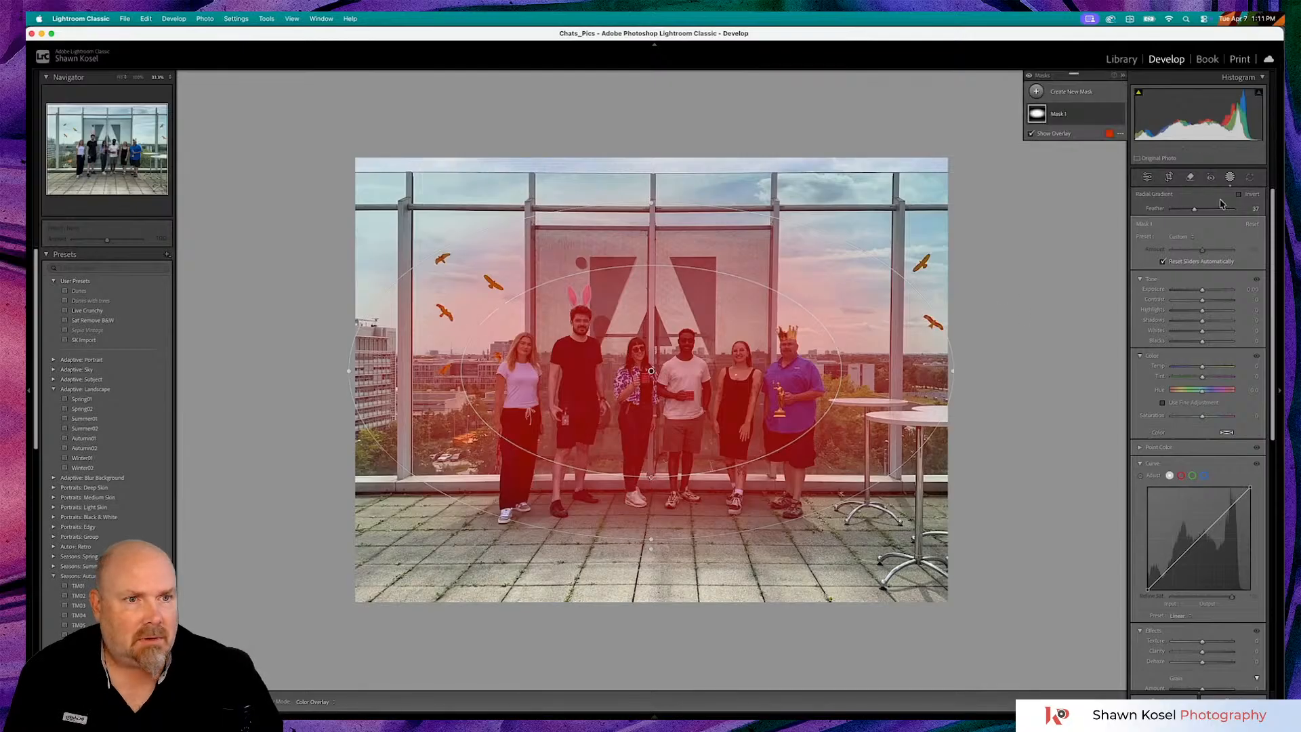
Raise the radial mask's exposure to about 0.68, and create an inverted duplicate of the mask
{"action": "left_click_drag", "start_coordinate": [1203, 292], "coordinate": [1210, 293]}
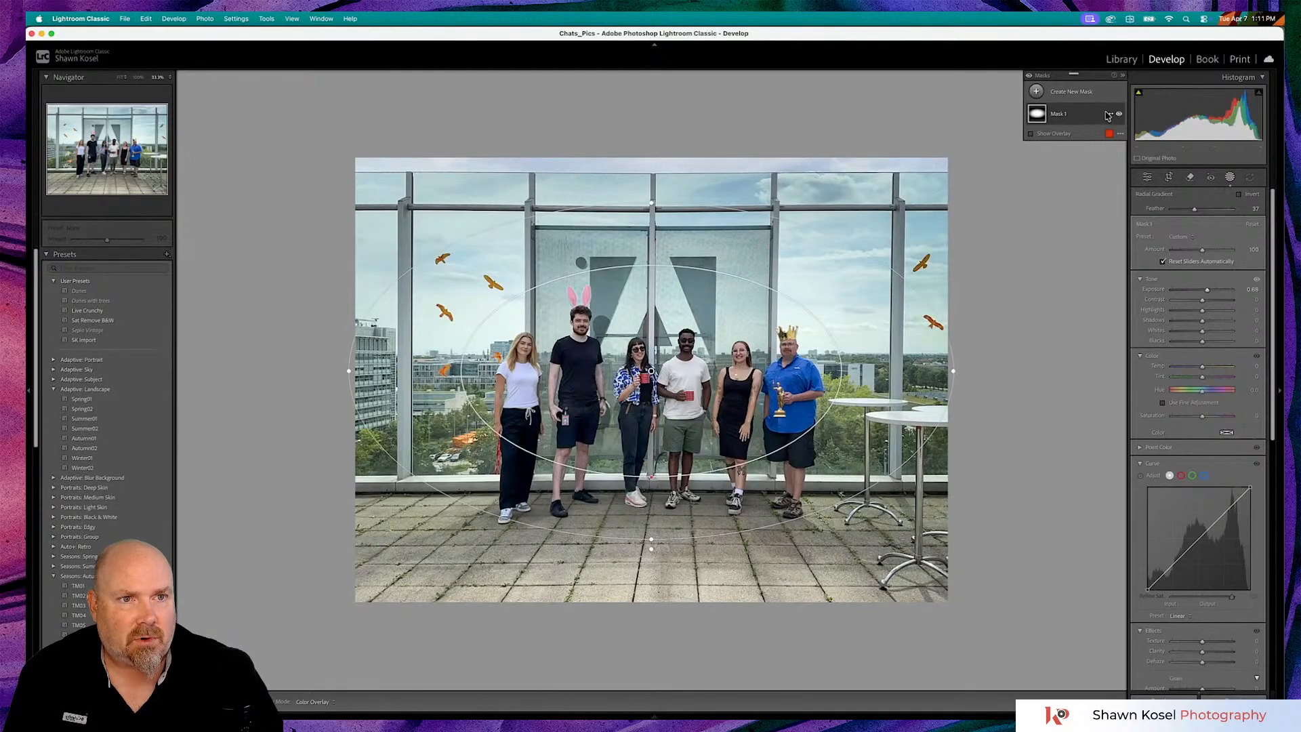
{"action": "left_click", "coordinate": [1107, 114]}
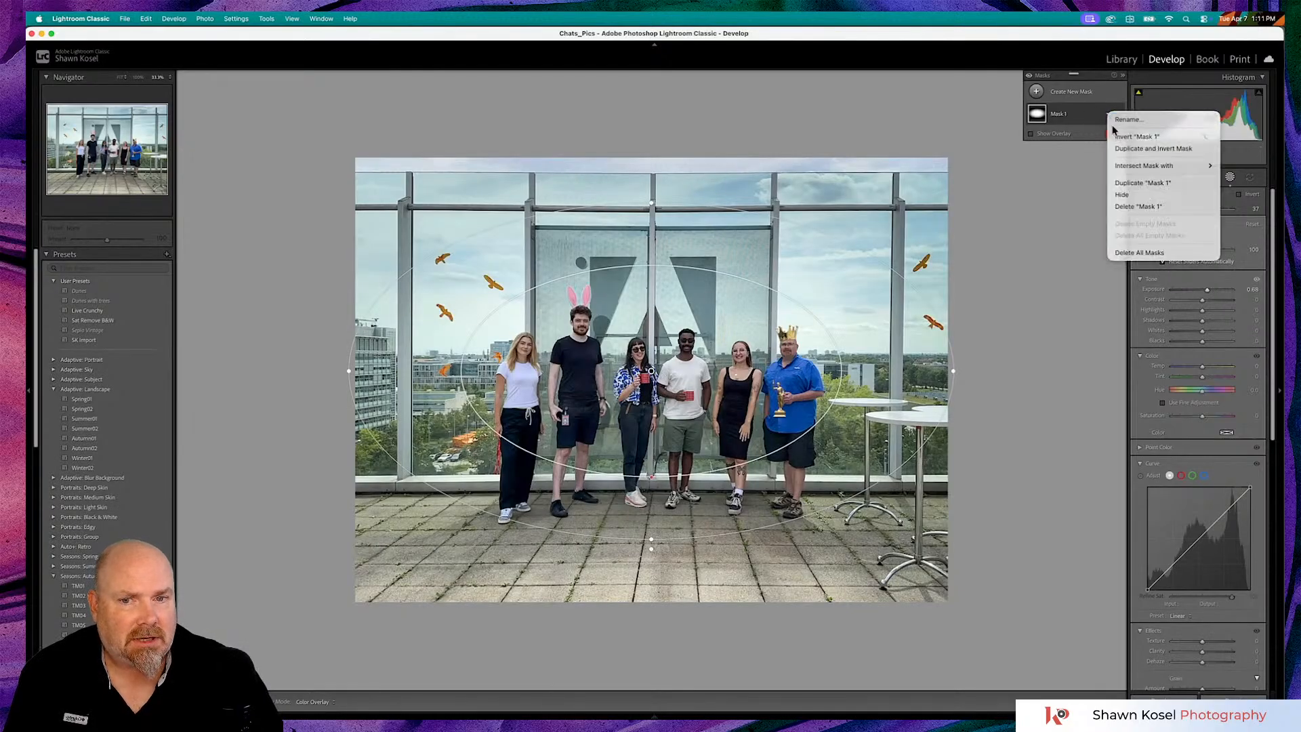
{"action": "left_click", "coordinate": [1149, 154]}
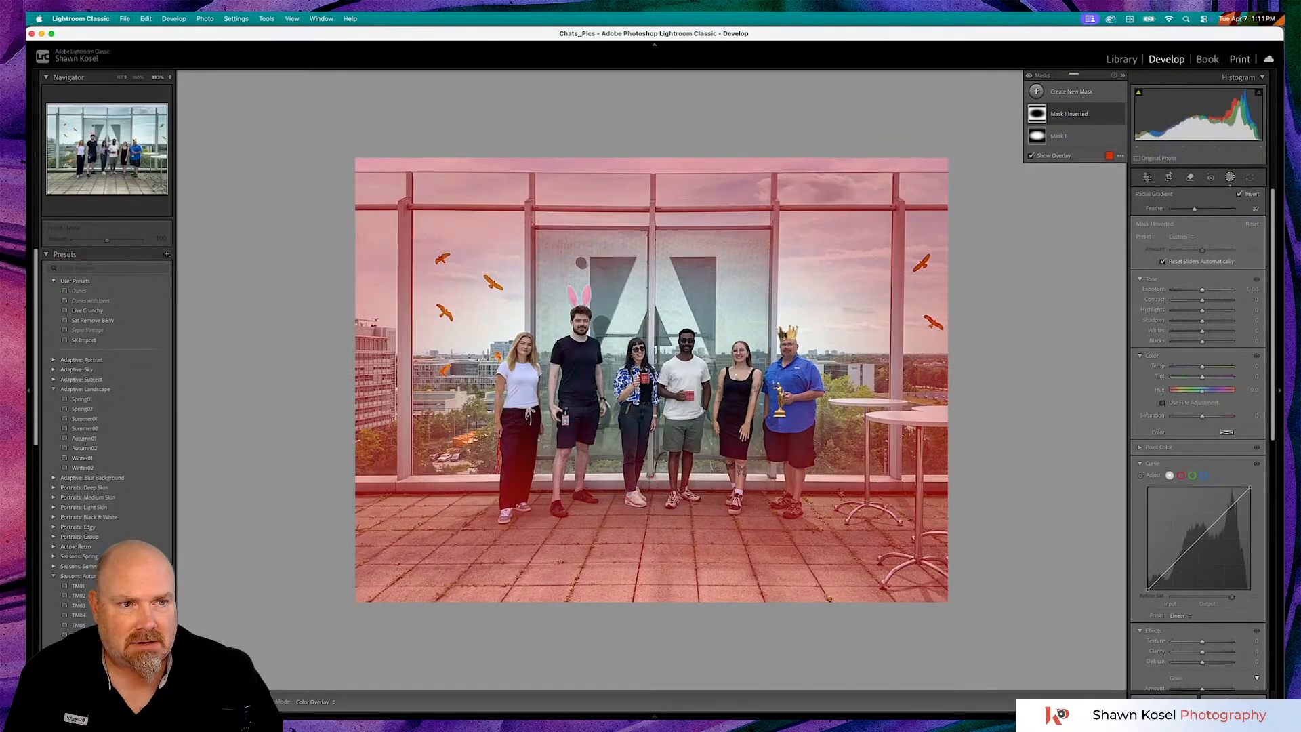
Lower the inverted mask's exposure to -0.74 to darken the area around the group
{"action": "left_click_drag", "start_coordinate": [1202, 290], "coordinate": [1198, 294]}
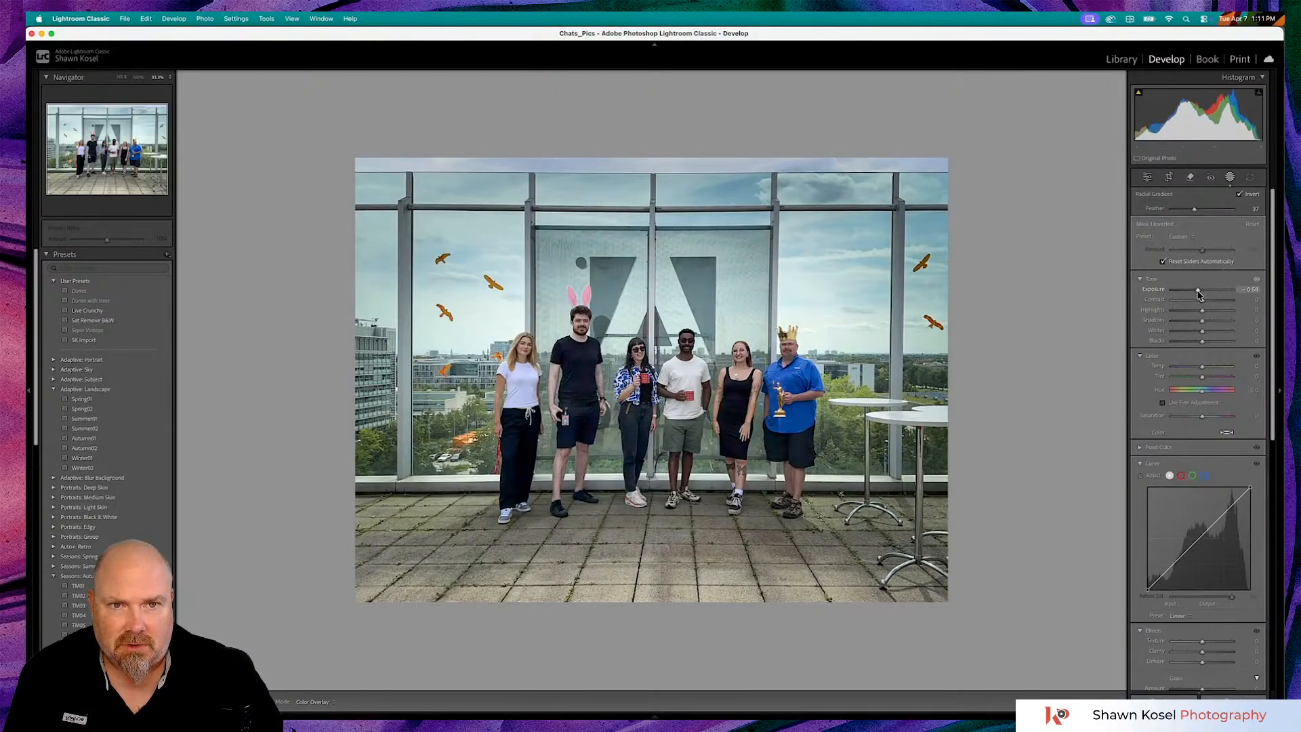
{"action": "left_click_drag", "start_coordinate": [1199, 294], "coordinate": [1197, 295]}
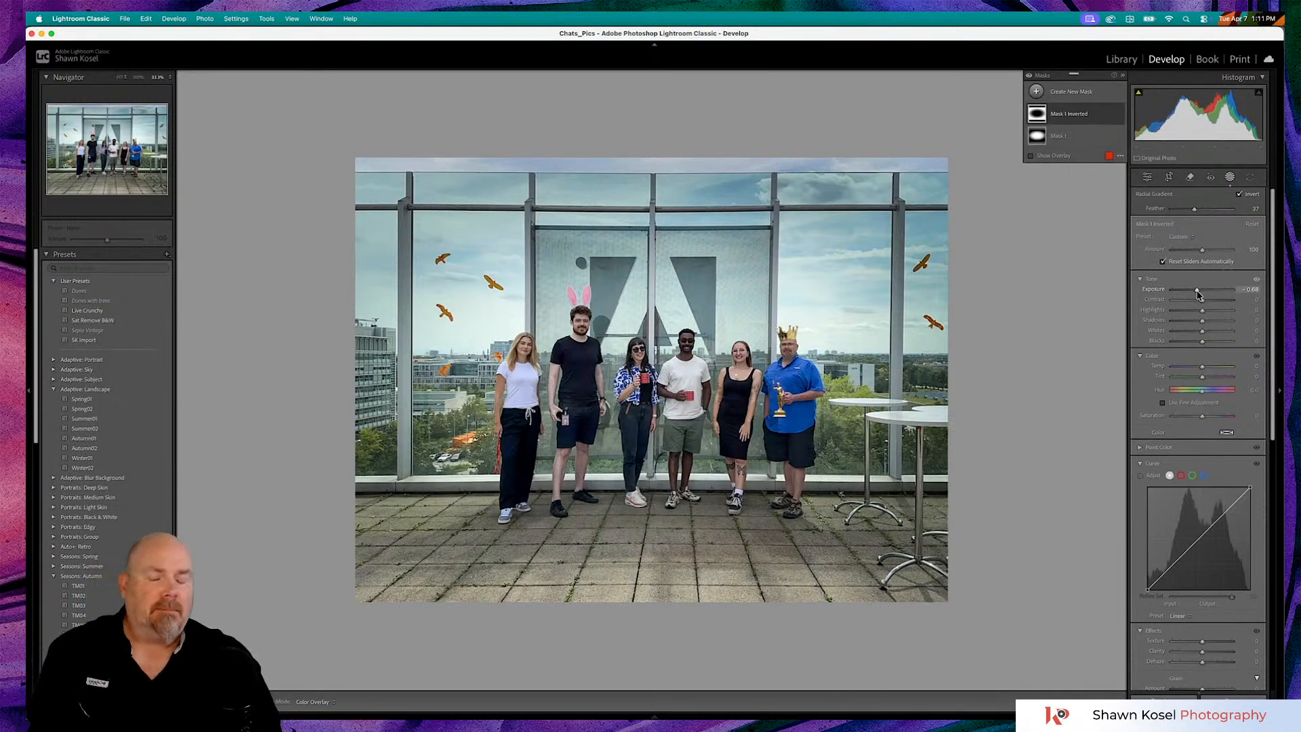
{"action": "left_click_drag", "start_coordinate": [1197, 295], "coordinate": [1198, 295]}
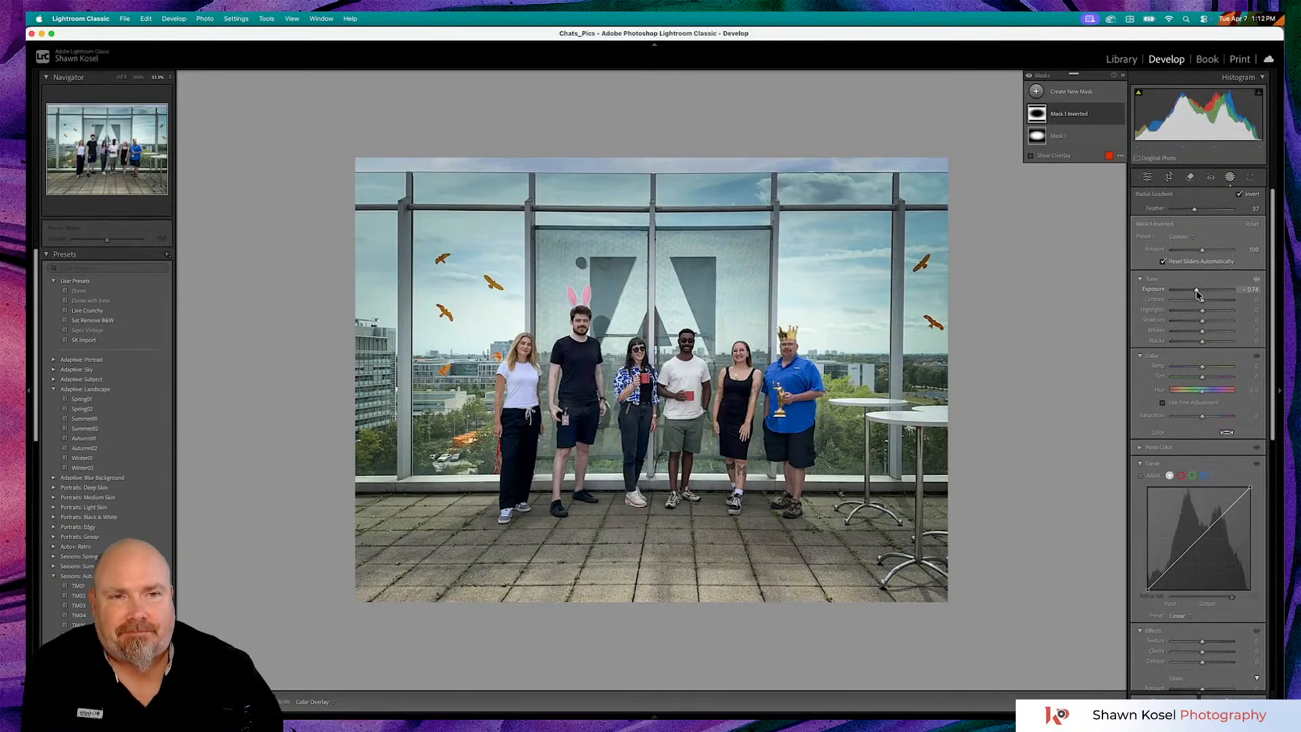
Toggle all masks off and on twice to compare the photo before and after the lighting adjustments
{"action": "left_click", "coordinate": [1029, 77]}
{"action": "left_click", "coordinate": [1029, 77]}
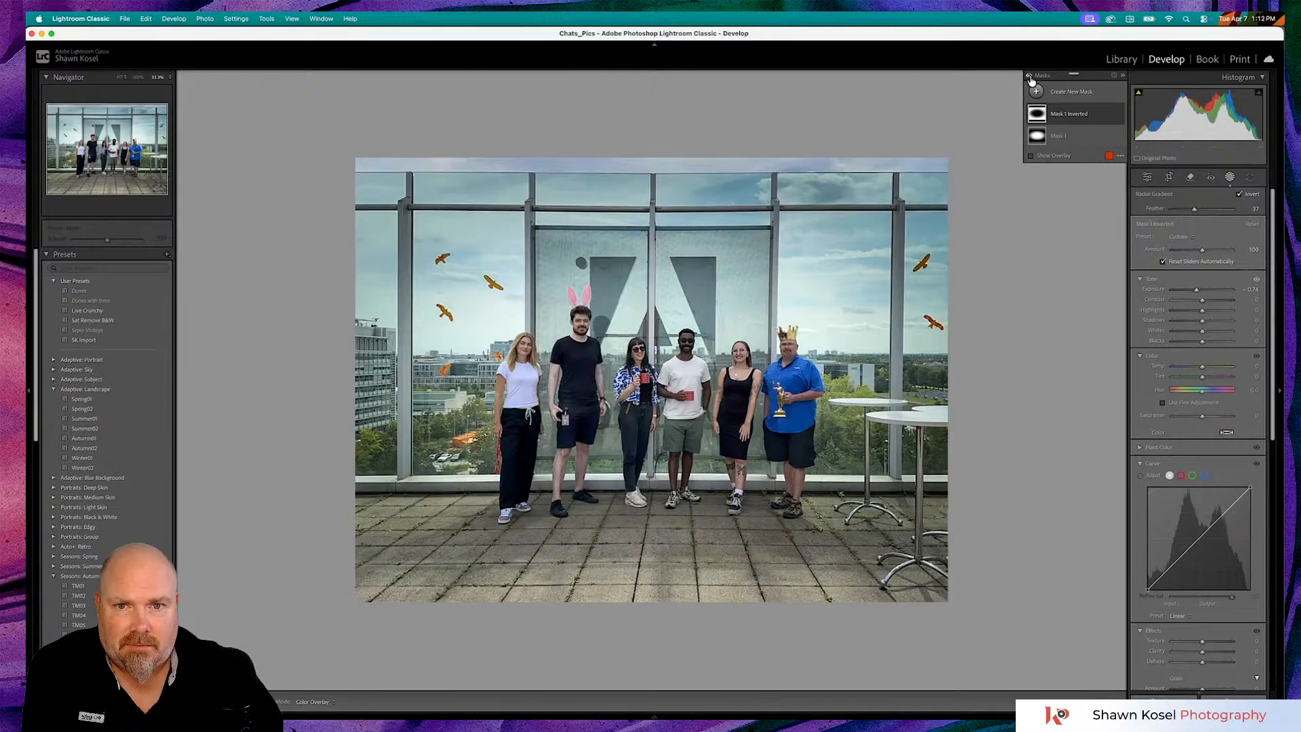
{"action": "left_click", "coordinate": [1029, 77]}
{"action": "left_click", "coordinate": [1029, 77]}
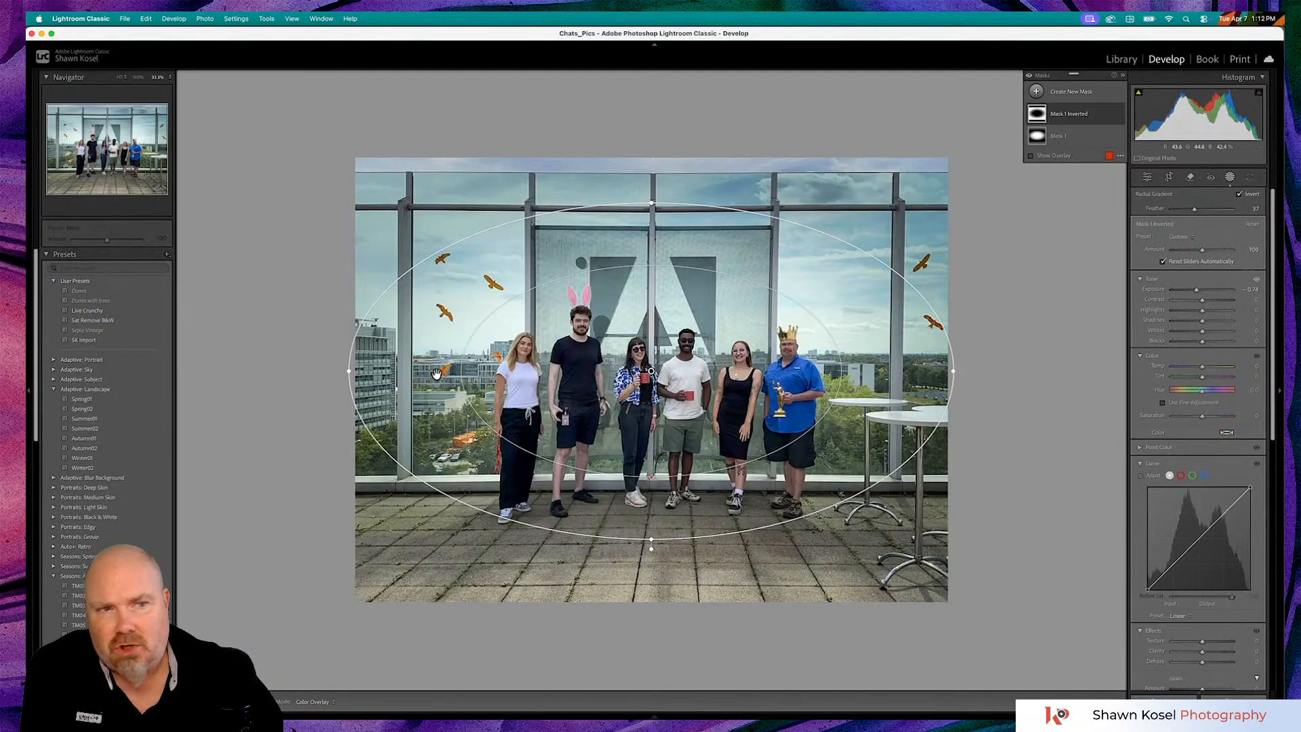
Leave masking and remove the low orange bird over the cityscape beside the woman in the white shirt, using generative Remove
{"action": "left_click", "coordinate": [1230, 177]}
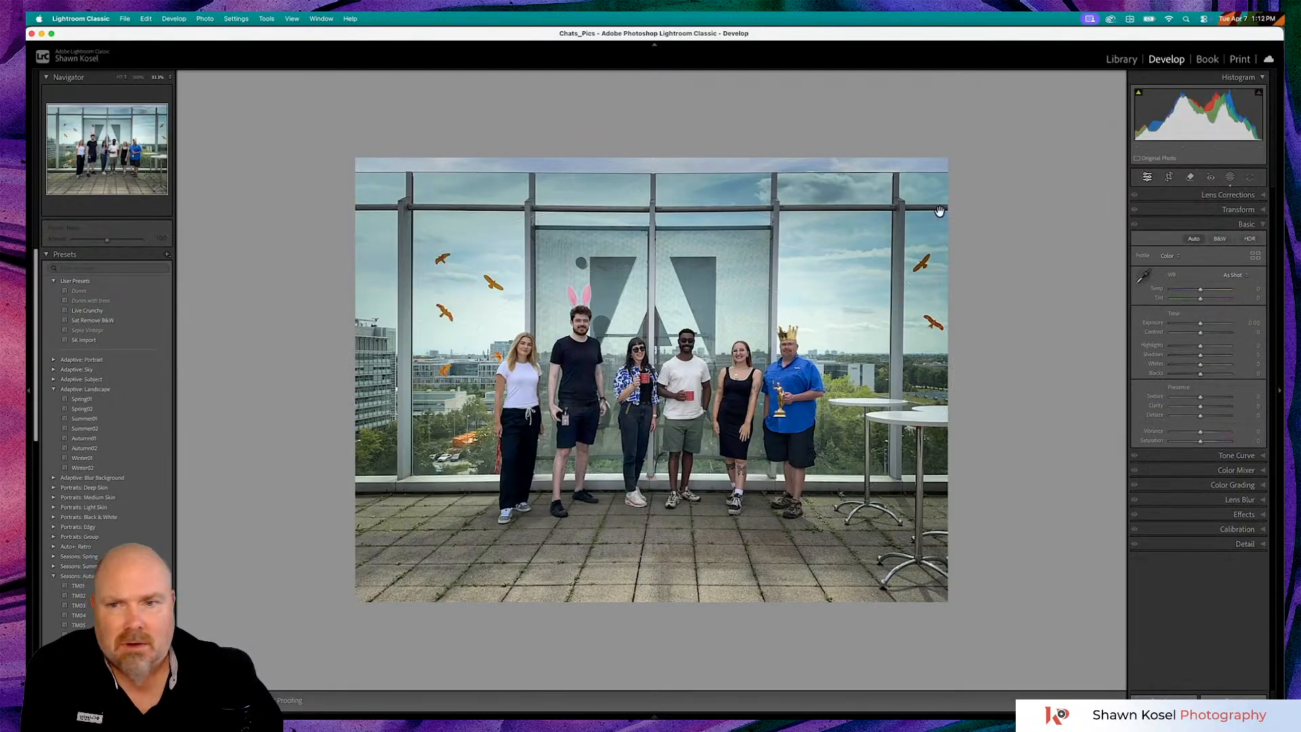
{"action": "left_click", "coordinate": [448, 366]}
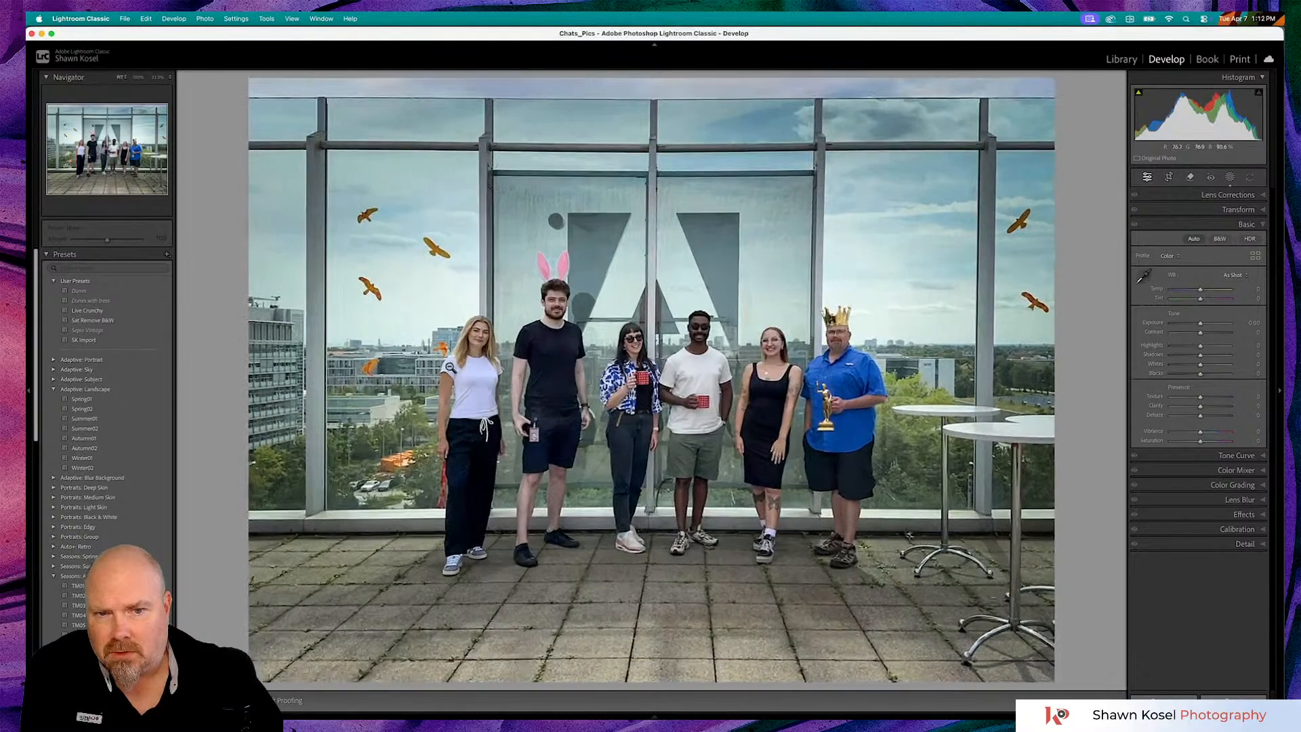
{"action": "left_click", "coordinate": [448, 367]}
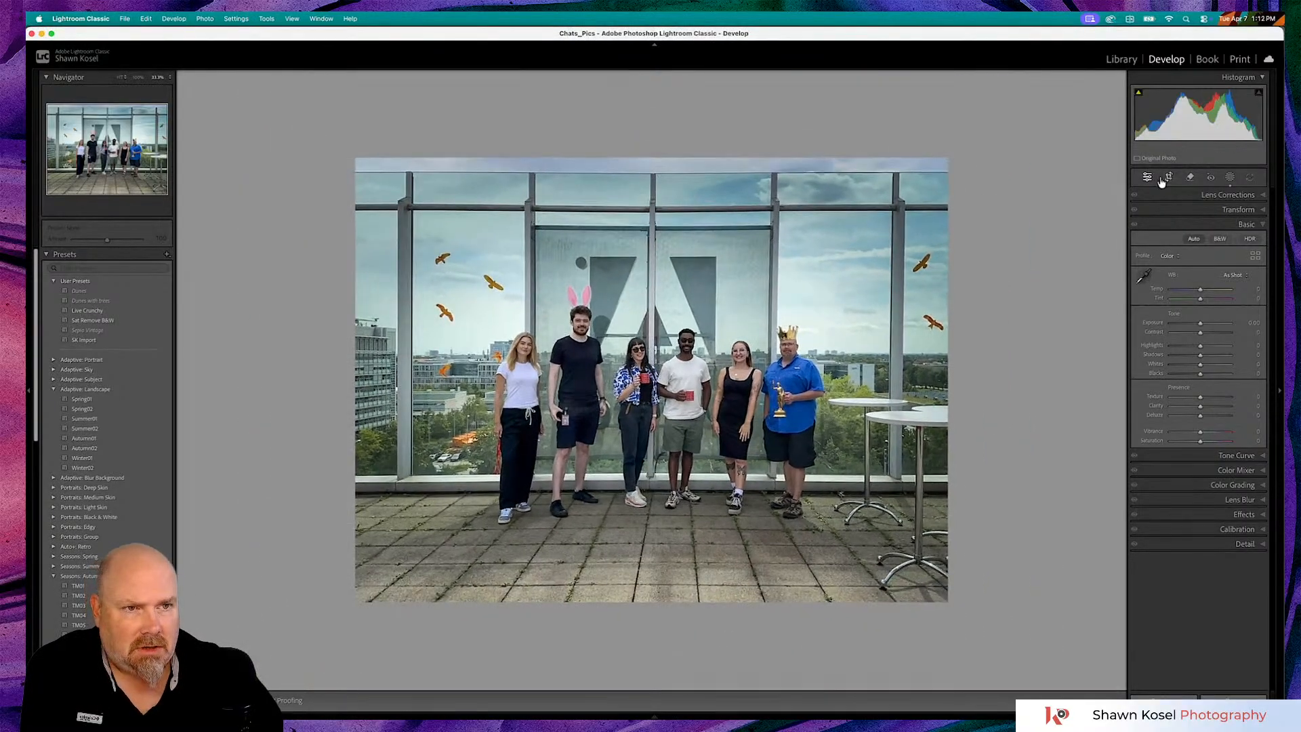
{"action": "left_click", "coordinate": [1187, 177]}
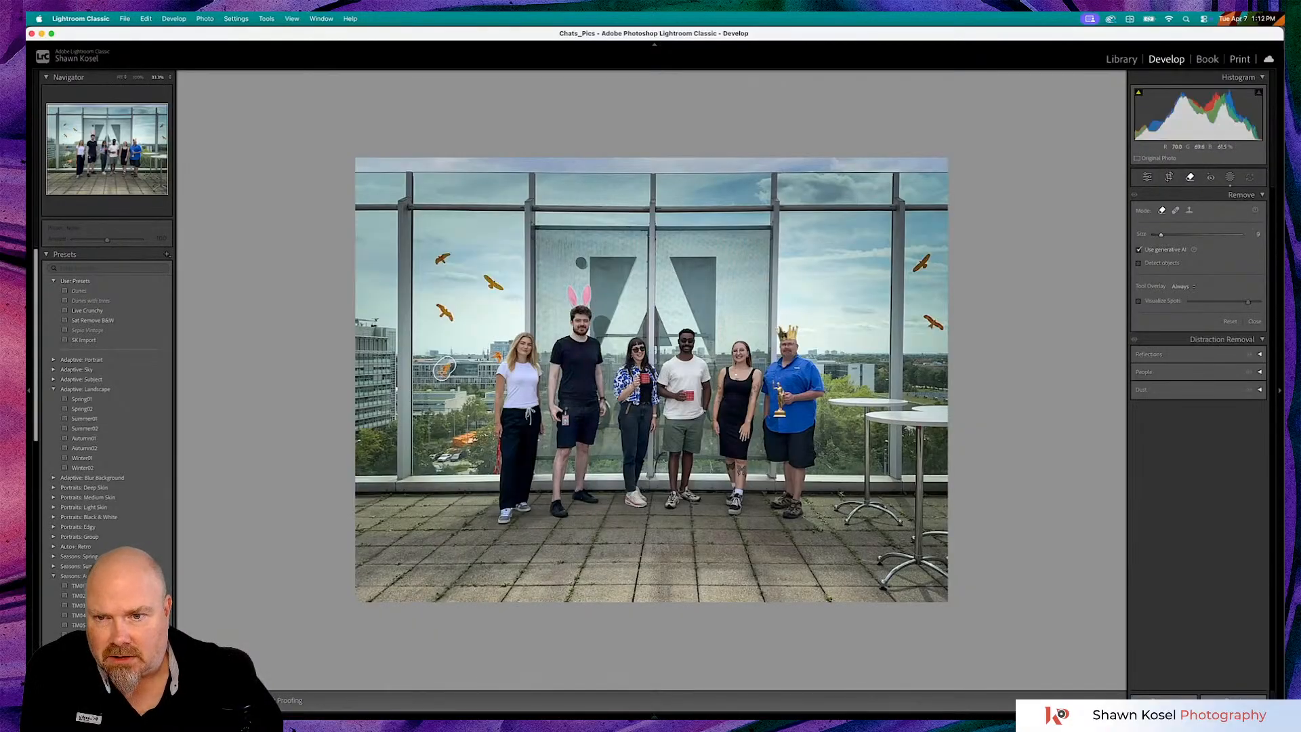
{"action": "left_click_drag", "start_coordinate": [446, 369], "coordinate": [450, 372]}
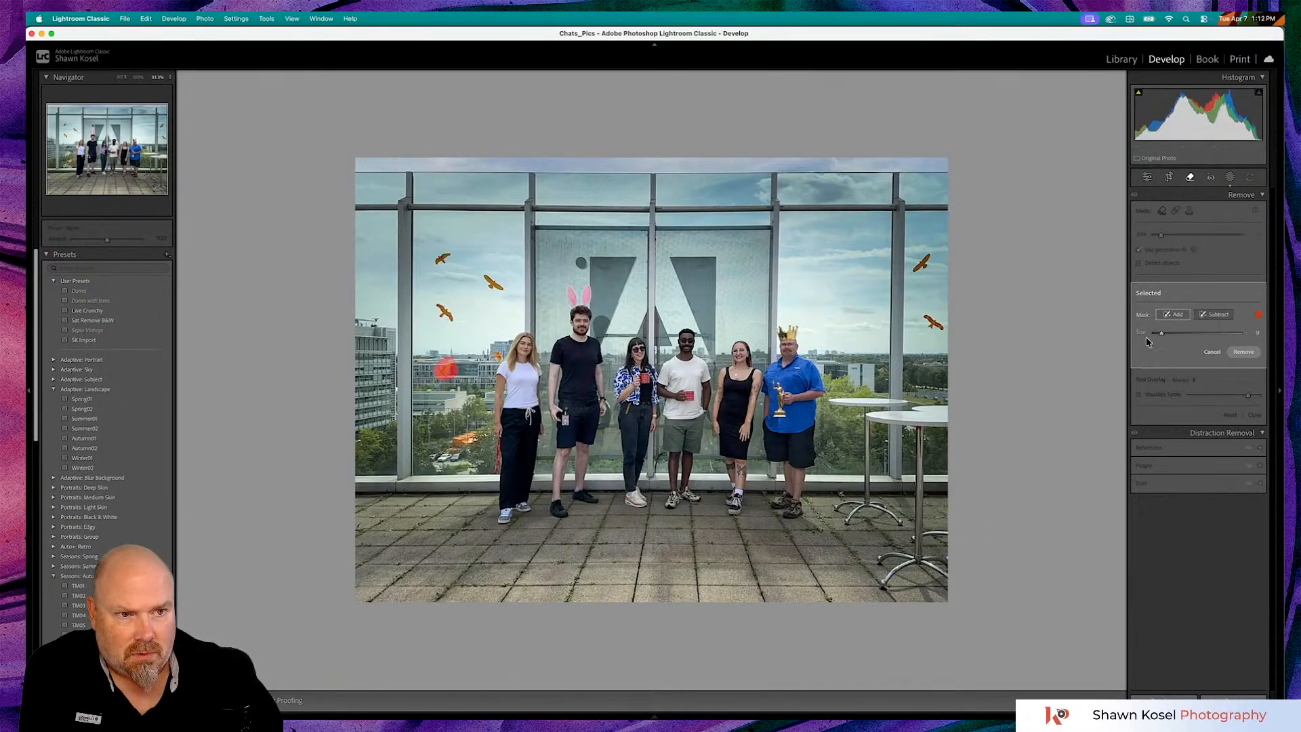
{"action": "left_click", "coordinate": [1240, 352]}
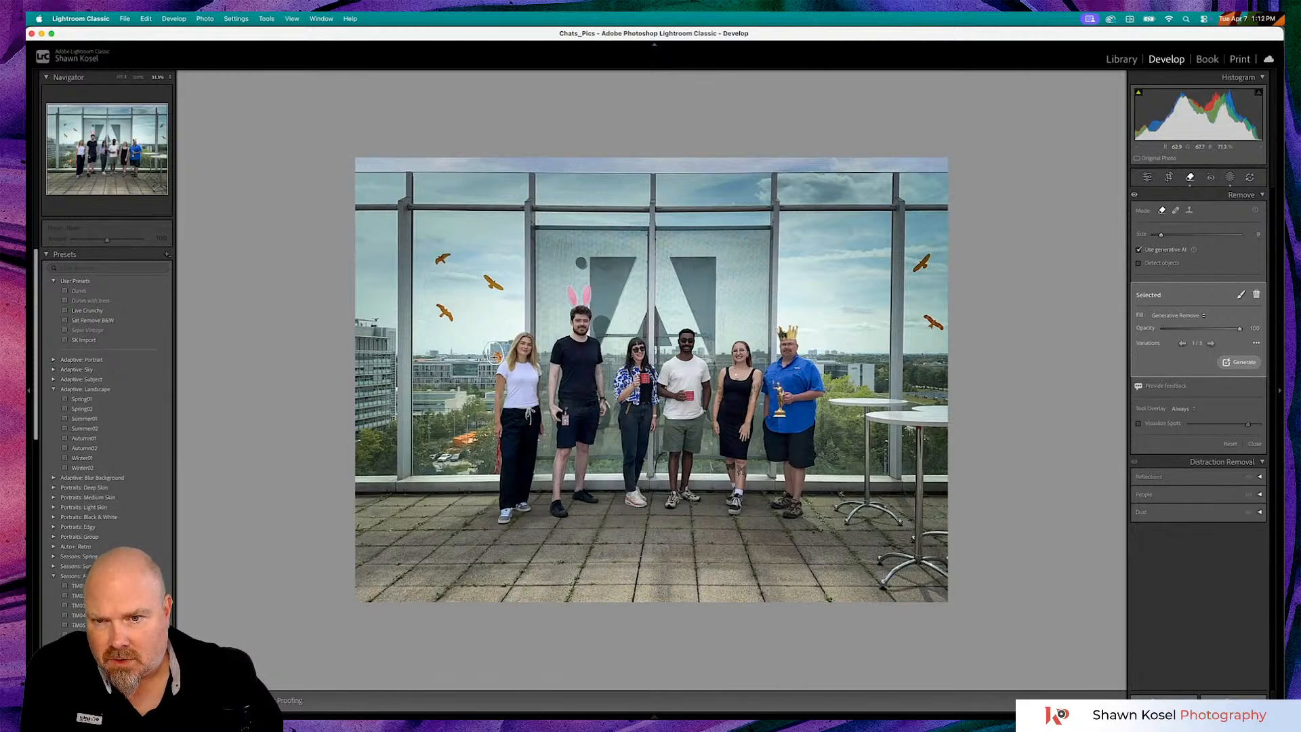
Remove the orange bird touching the hair of the woman in the white shirt with generative Remove, and close the tool
{"action": "left_click", "coordinate": [495, 352]}
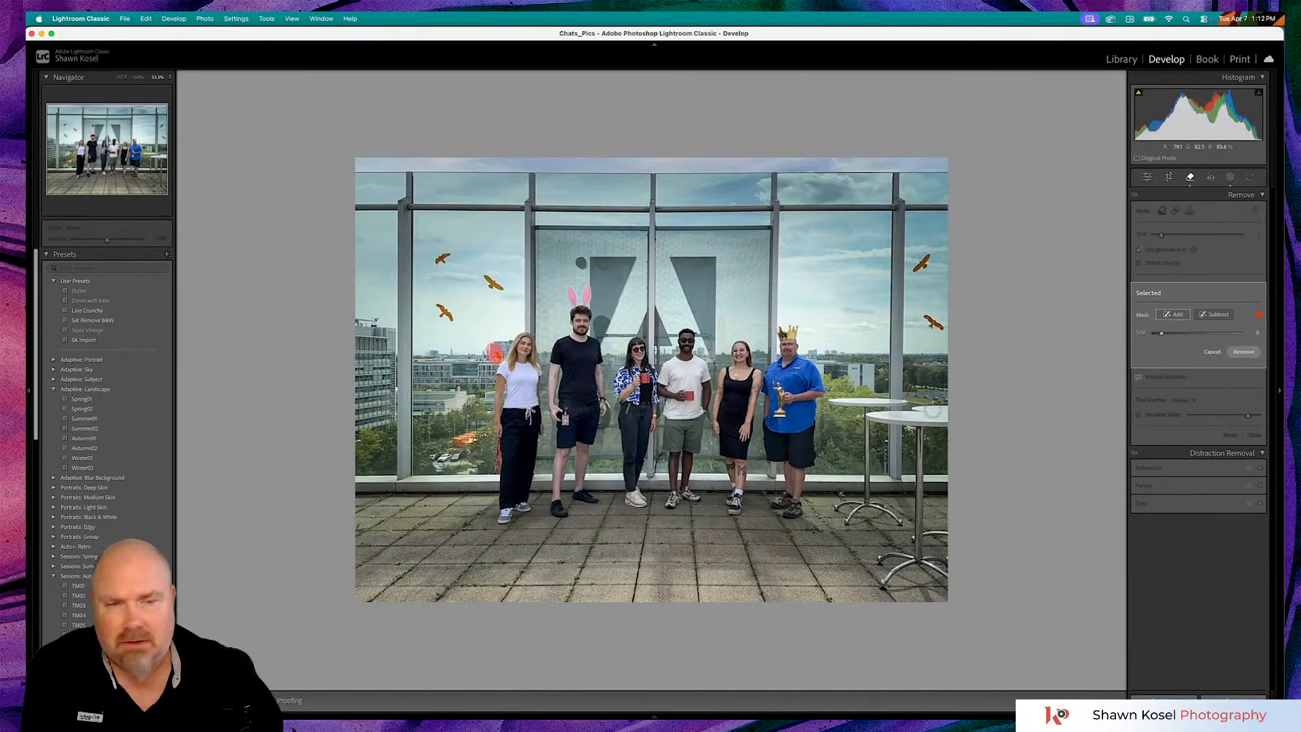
{"action": "left_click", "coordinate": [1237, 353]}
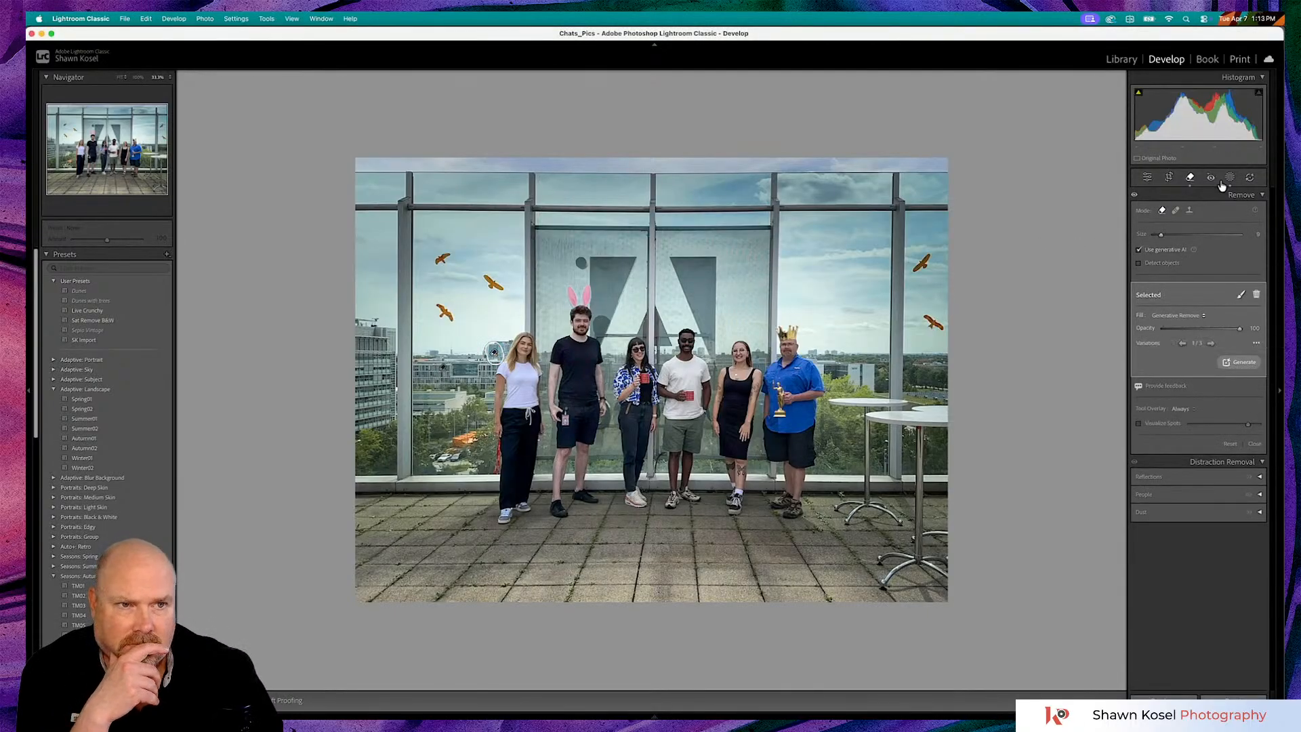
{"action": "left_click", "coordinate": [1148, 178]}
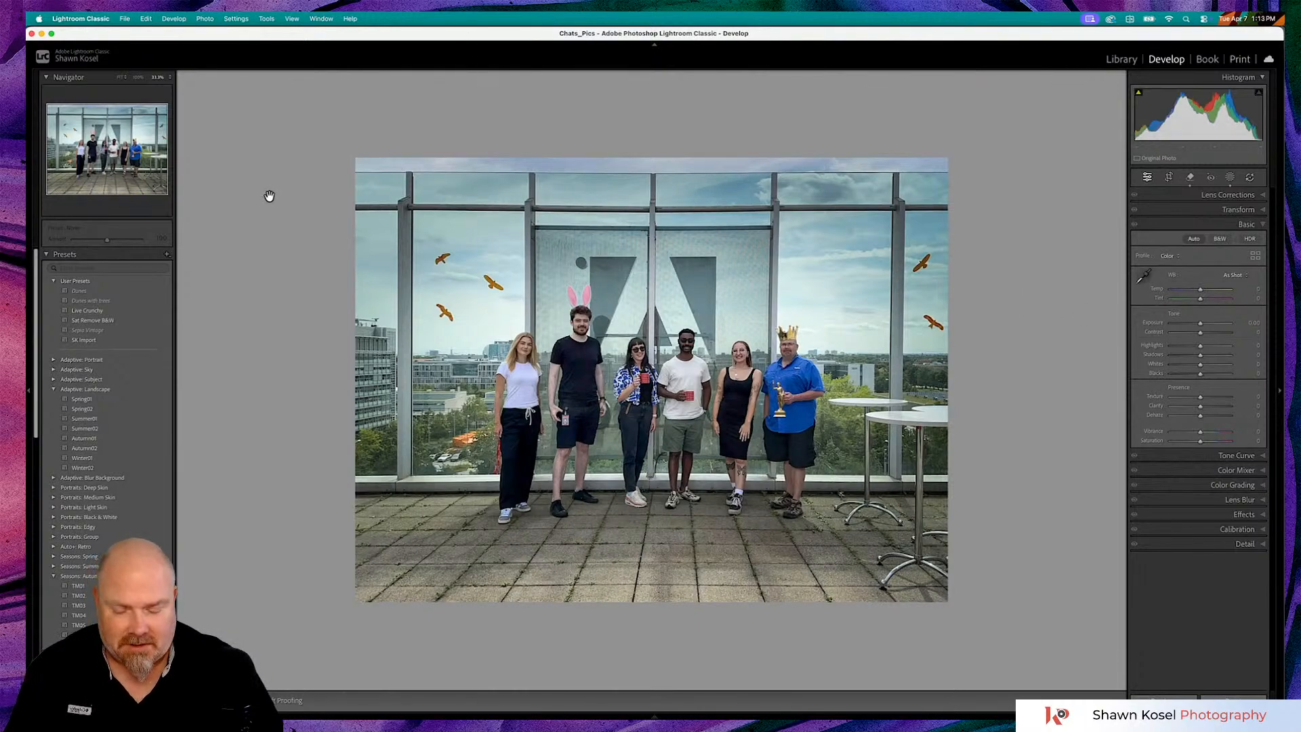
Compare the original rooftop group JPG with its edited PSD version in Library, switching between them full size, and return to the grid
{"action": "key", "text": "g"}
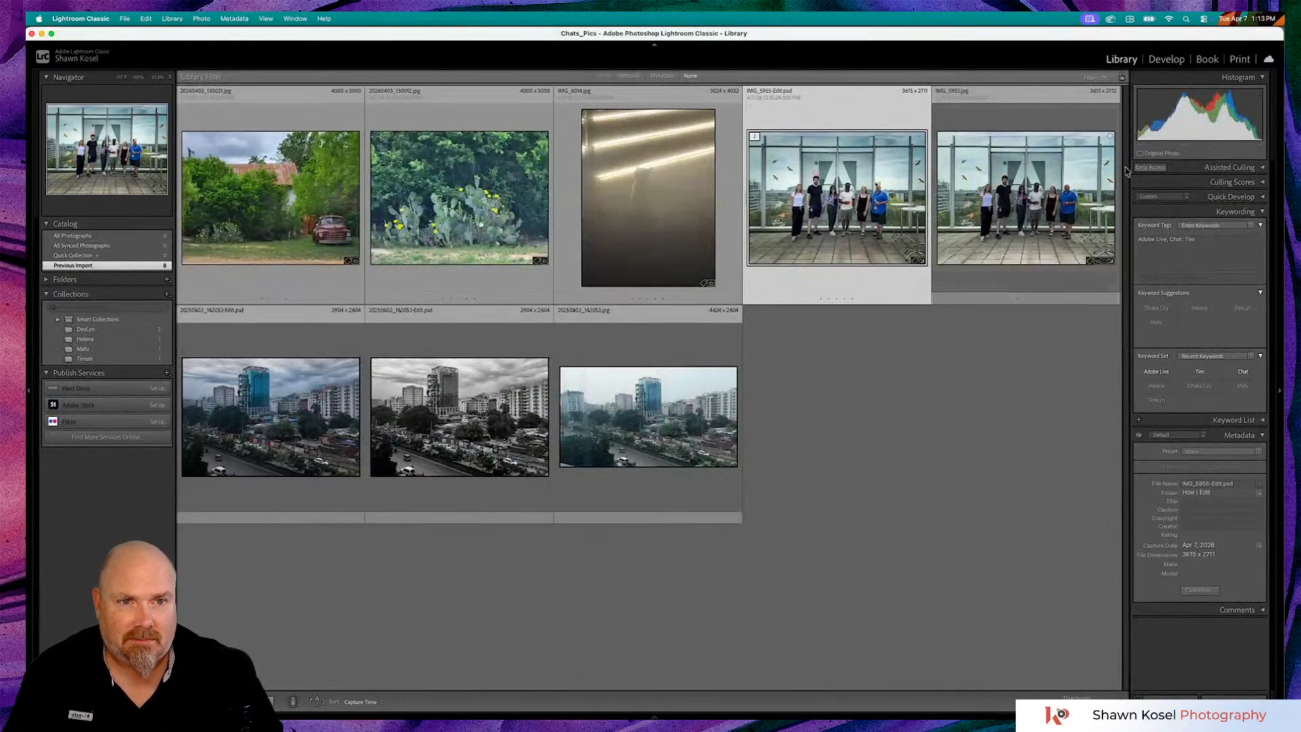
{"action": "double_click", "coordinate": [1025, 207]}
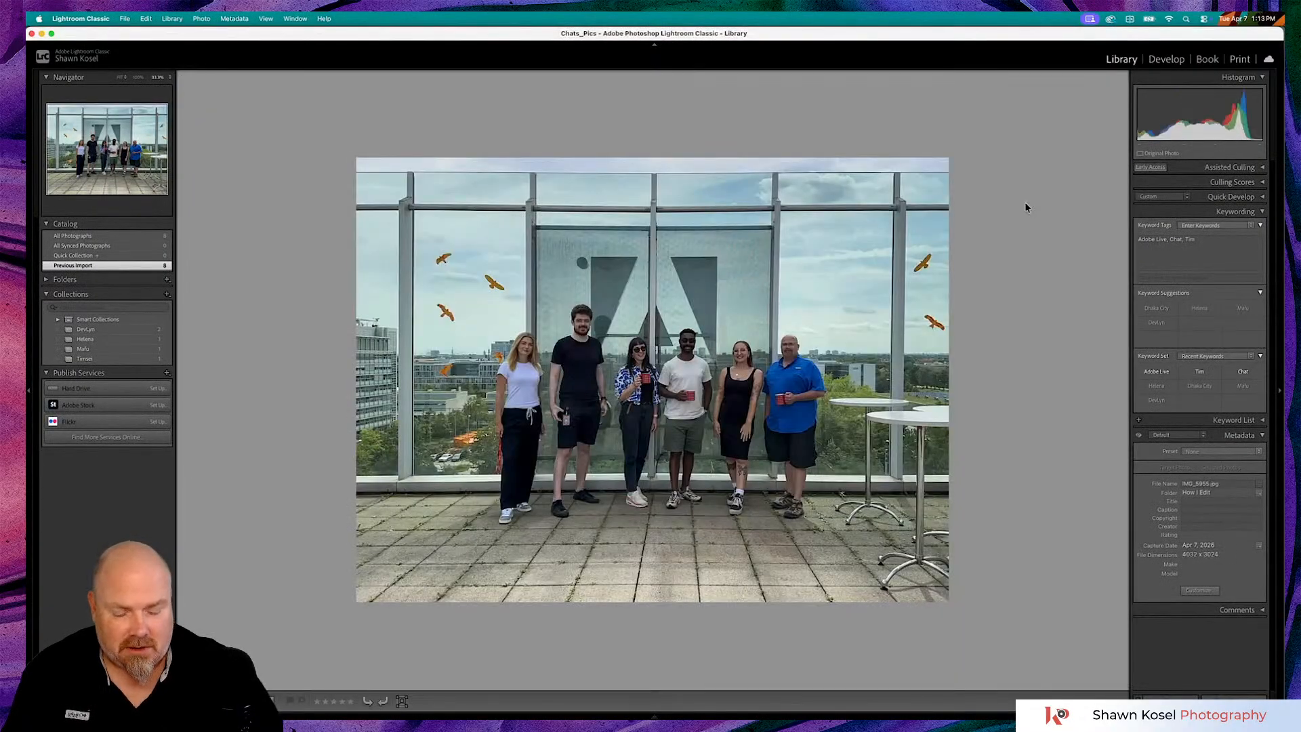
{"action": "key", "text": "Right"}
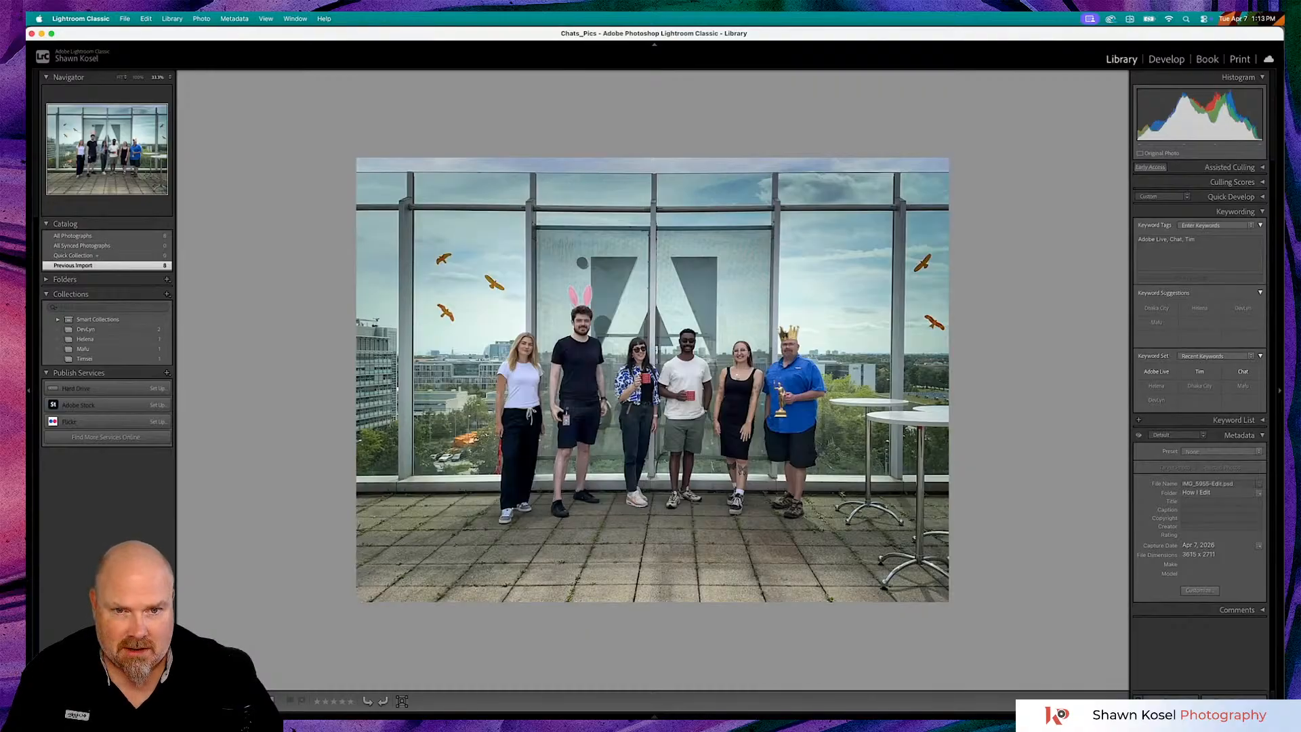
{"action": "key", "text": "Left"}
{"action": "key", "text": "Right"}
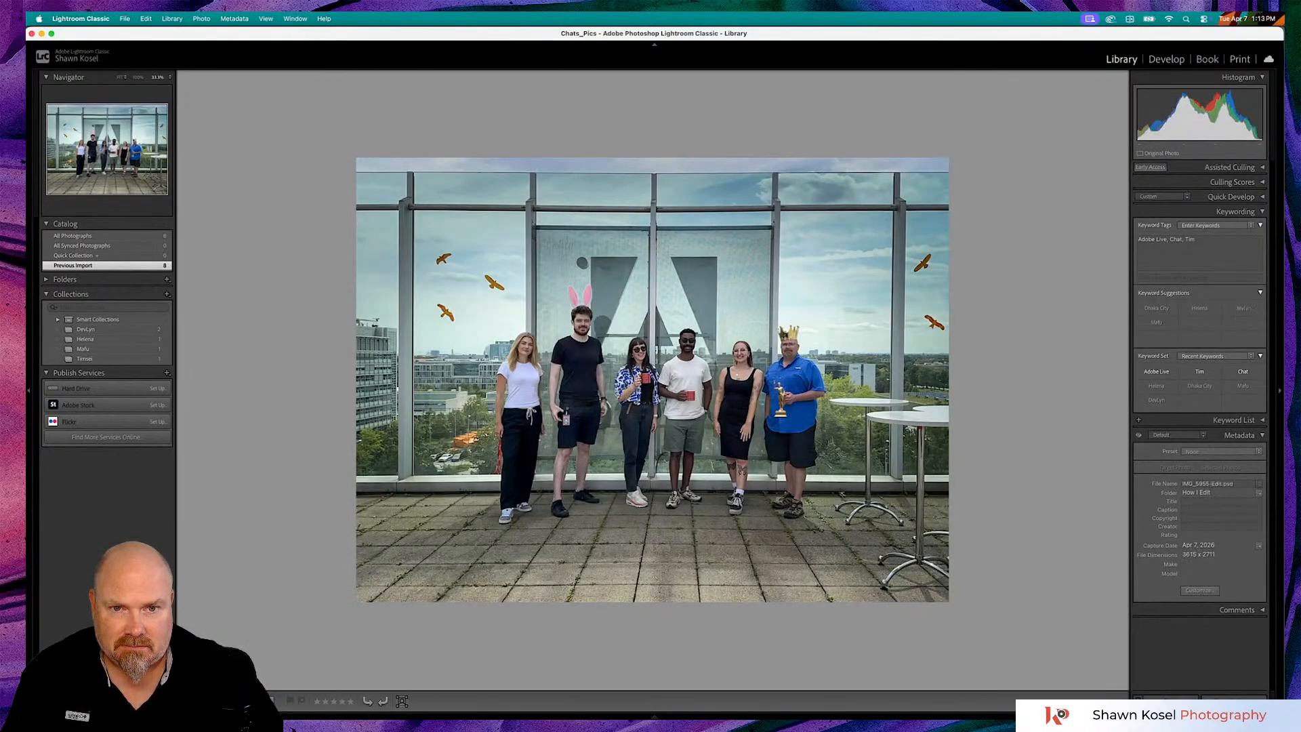
{"action": "key", "text": "Left"}
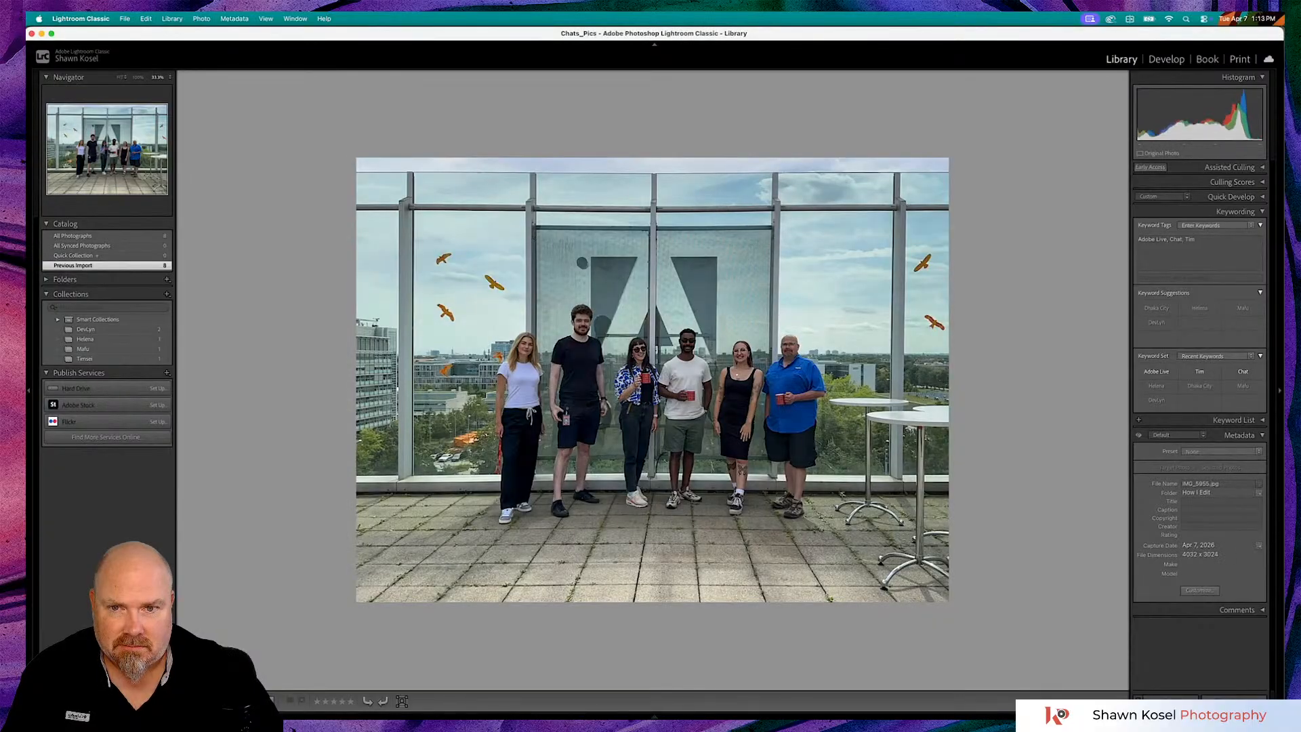
{"action": "key", "text": "Right"}
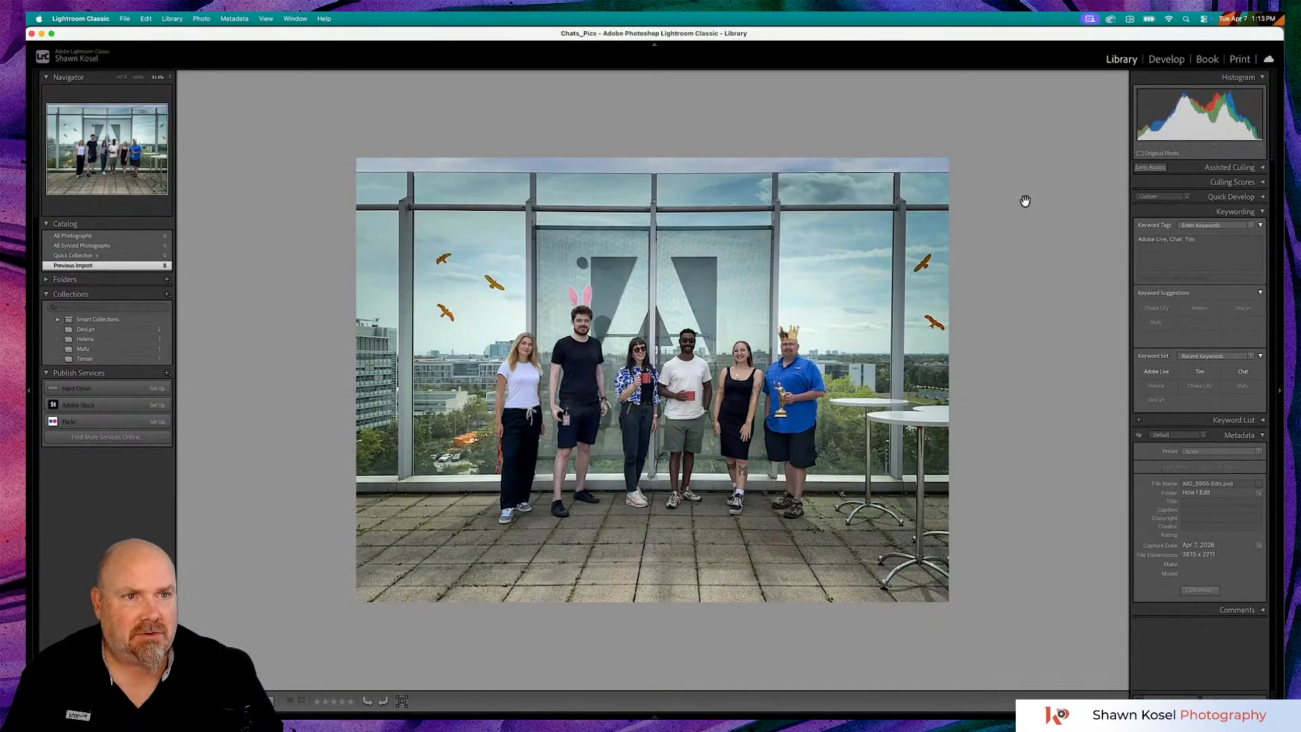
{"action": "key", "text": "g"}
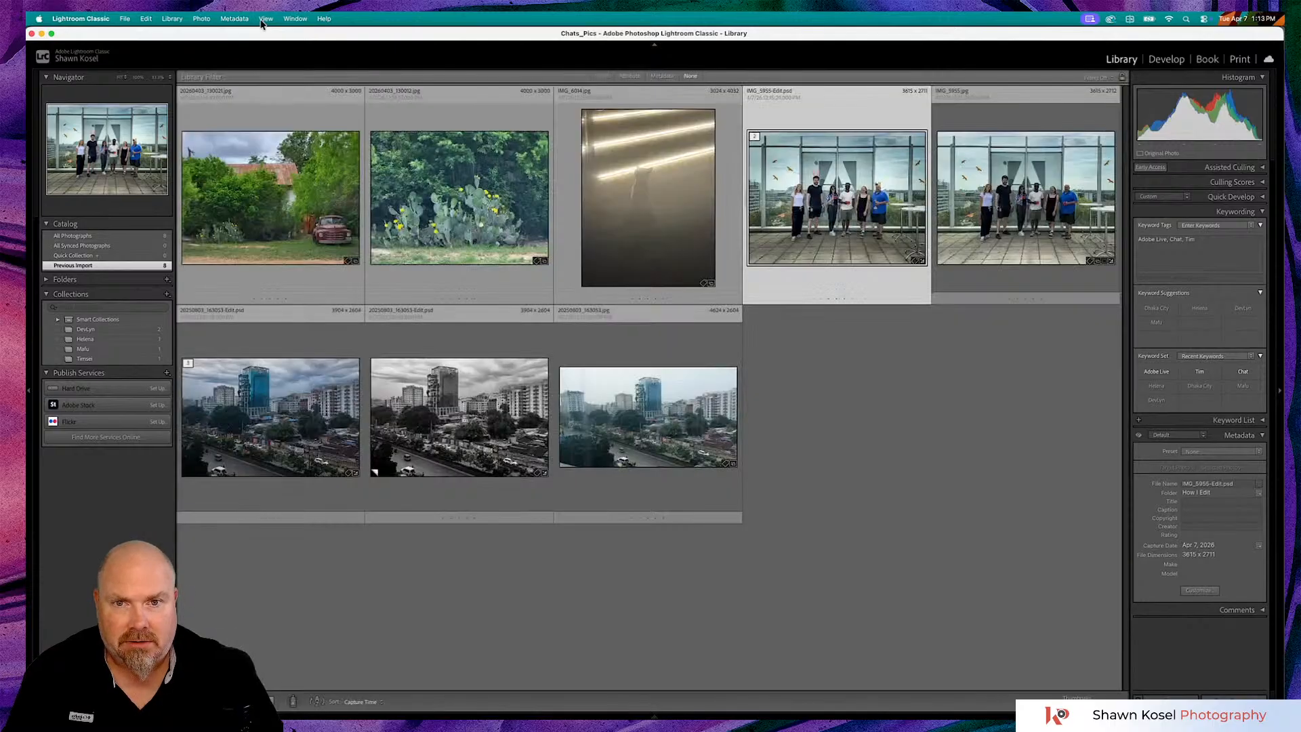
Open the cat silhouette photo for developing, try a darker exposure and reset it, and set highlights to -100
{"action": "double_click", "coordinate": [662, 229]}
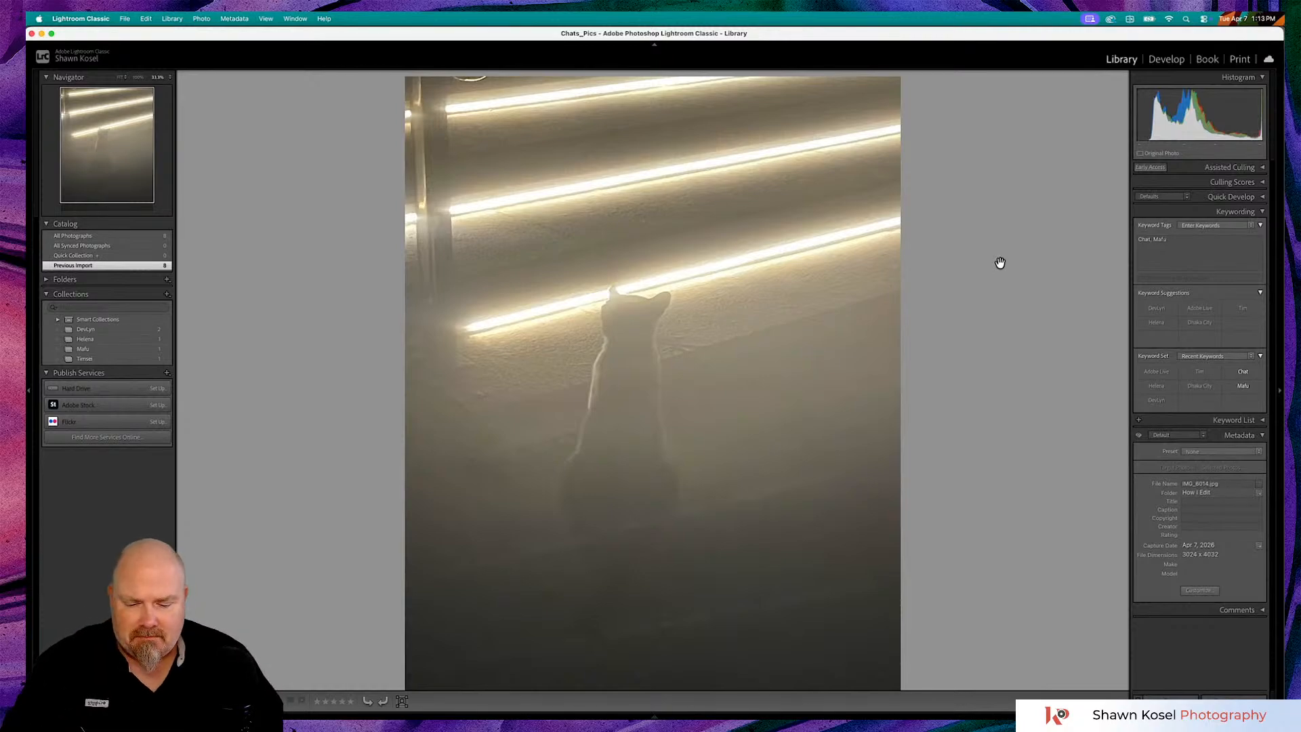
{"action": "key", "text": "d"}
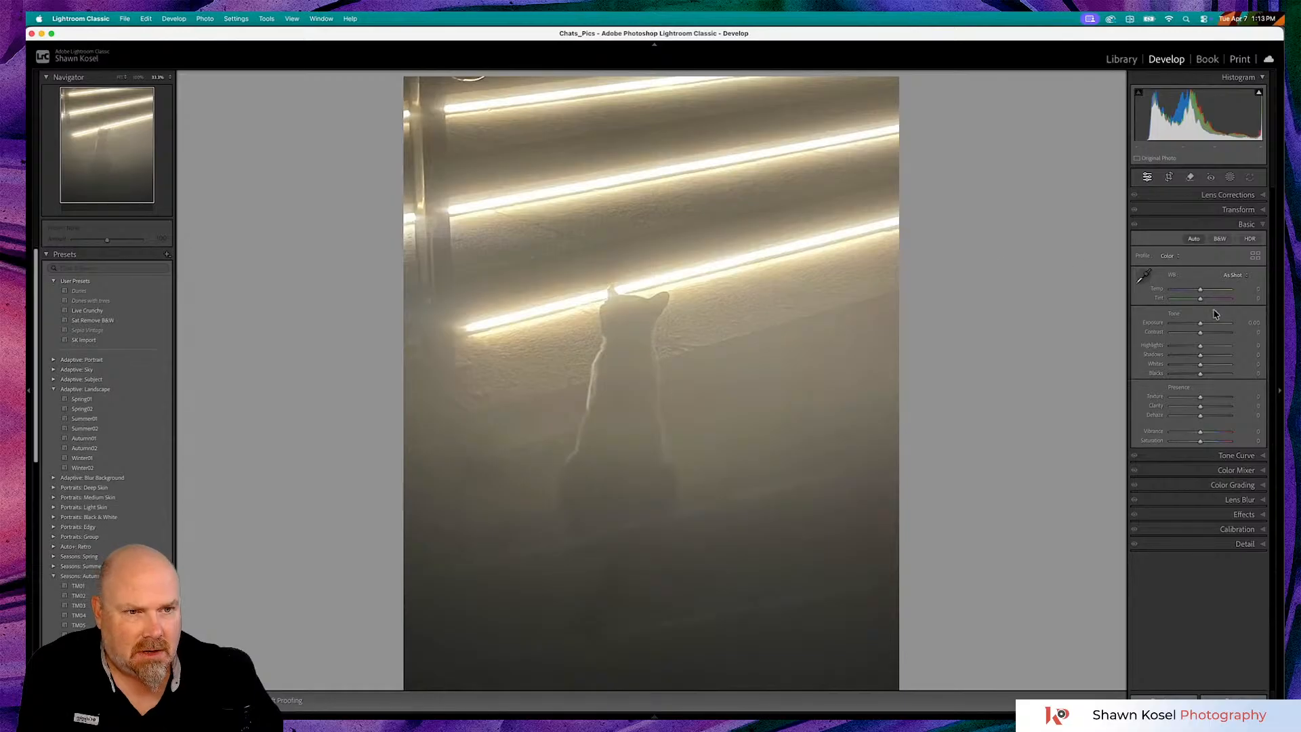
{"action": "left_click_drag", "start_coordinate": [1200, 327], "coordinate": [1169, 324]}
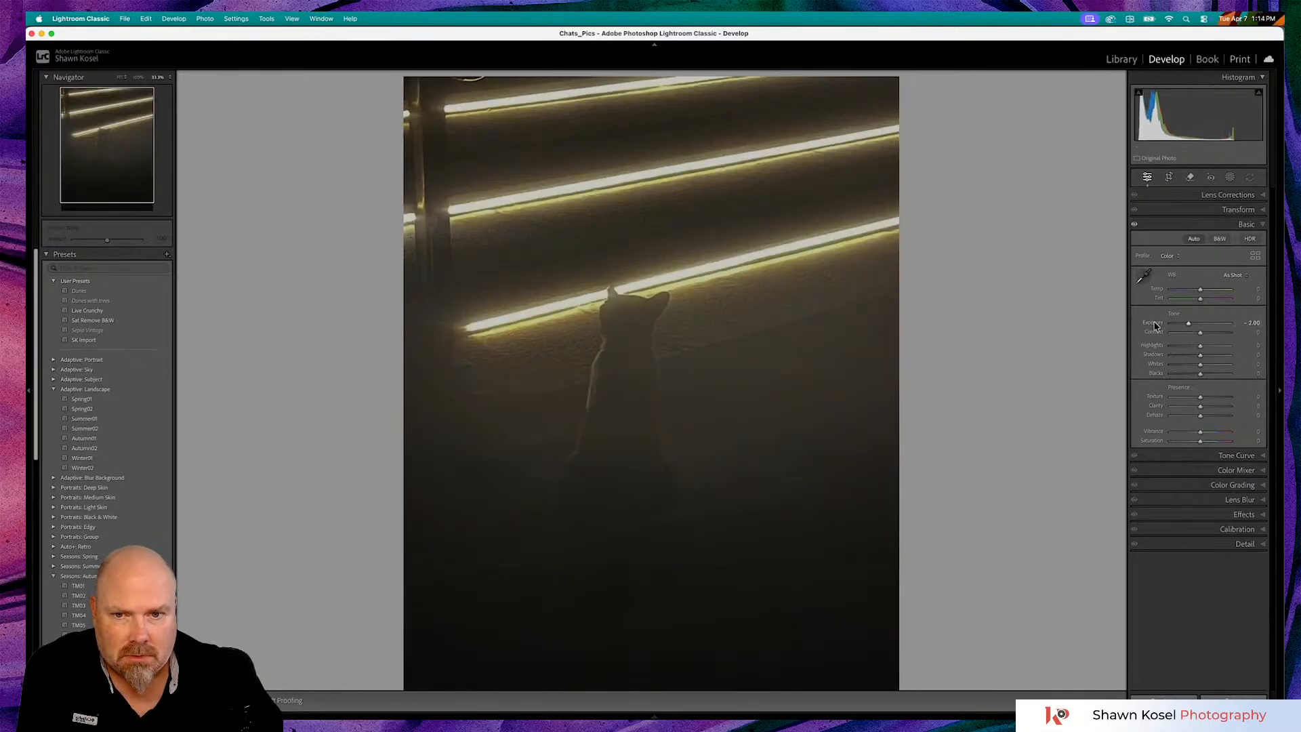
{"action": "double_click", "coordinate": [1156, 325]}
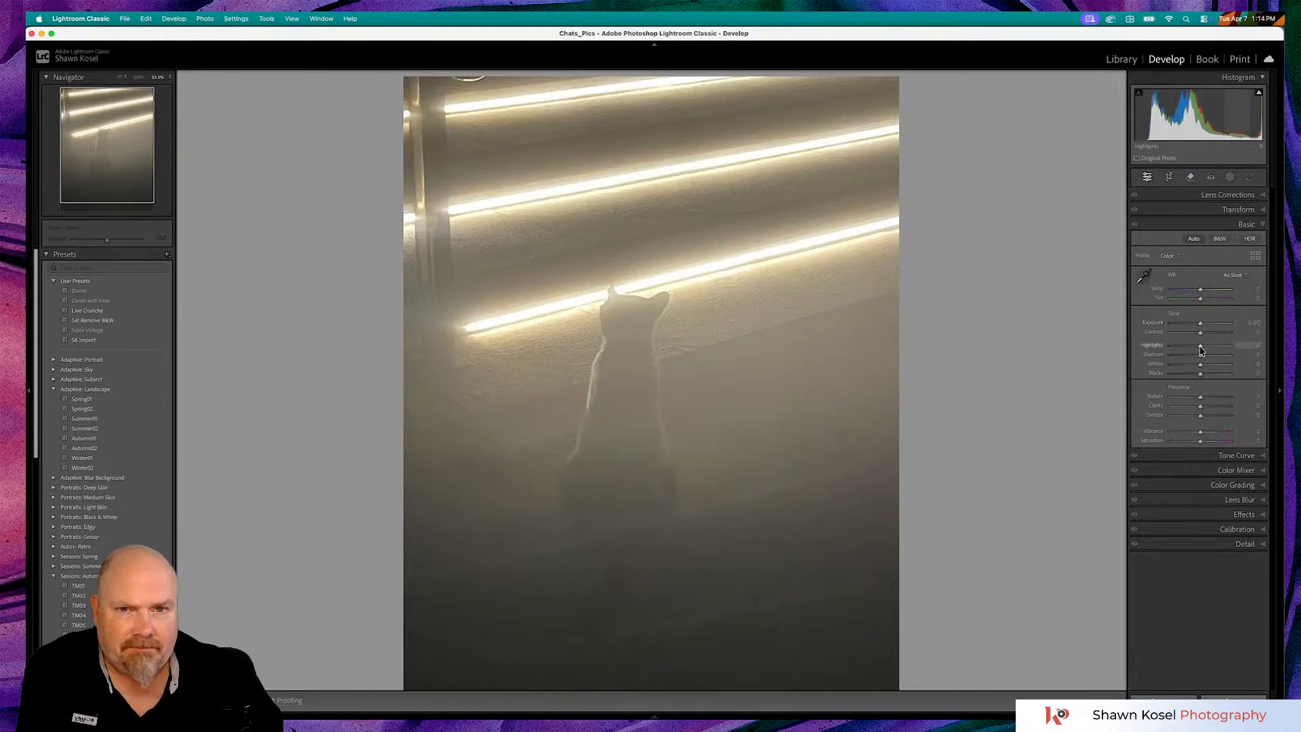
{"action": "left_click_drag", "start_coordinate": [1201, 349], "coordinate": [1156, 353]}
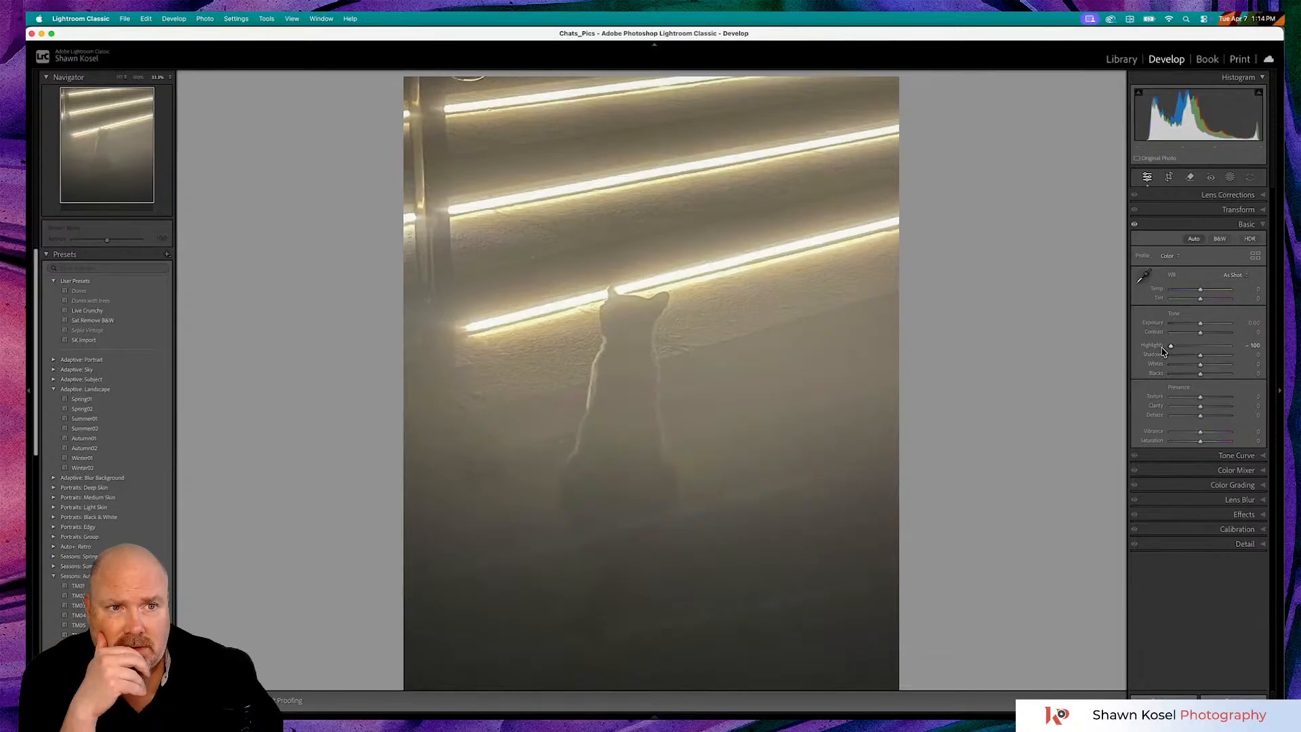
Crop the cat photo with the aspect ratio unlocked, trimming off the dark post at its left side and the uppermost light strip
{"action": "left_click", "coordinate": [1169, 179]}
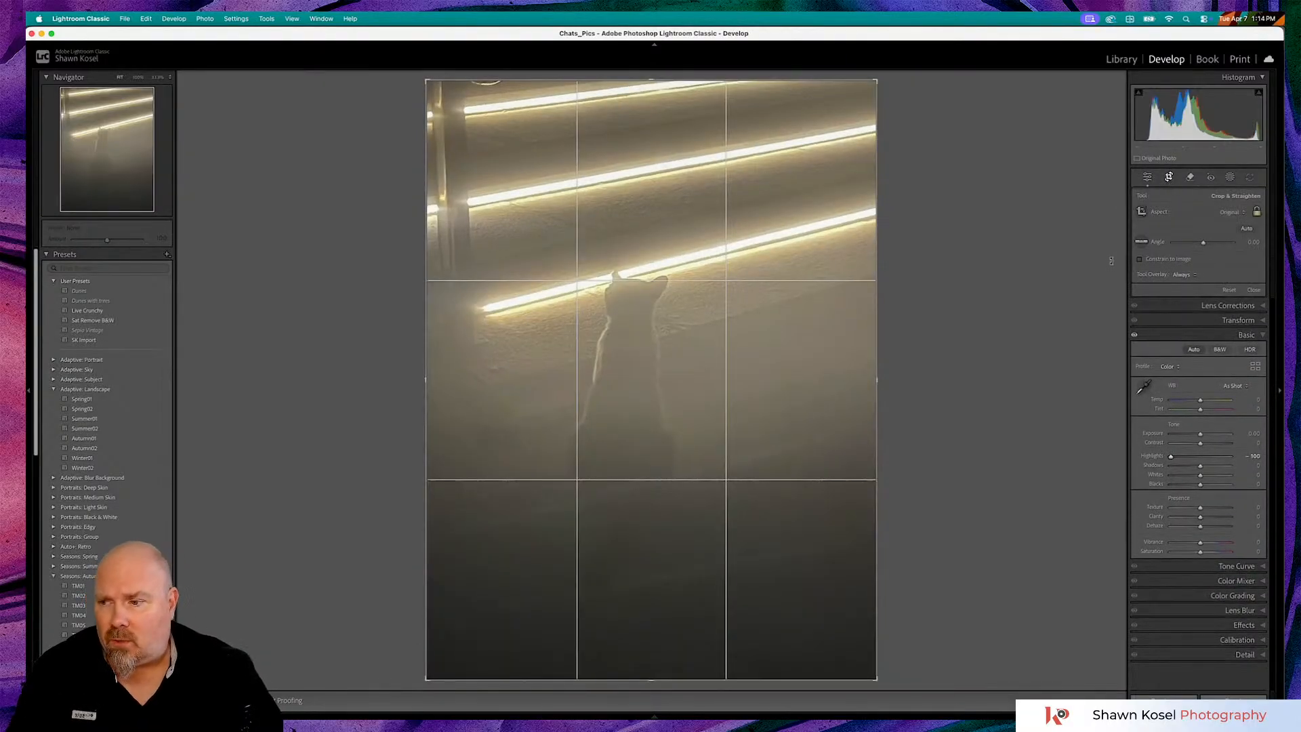
{"action": "left_click", "coordinate": [1257, 212]}
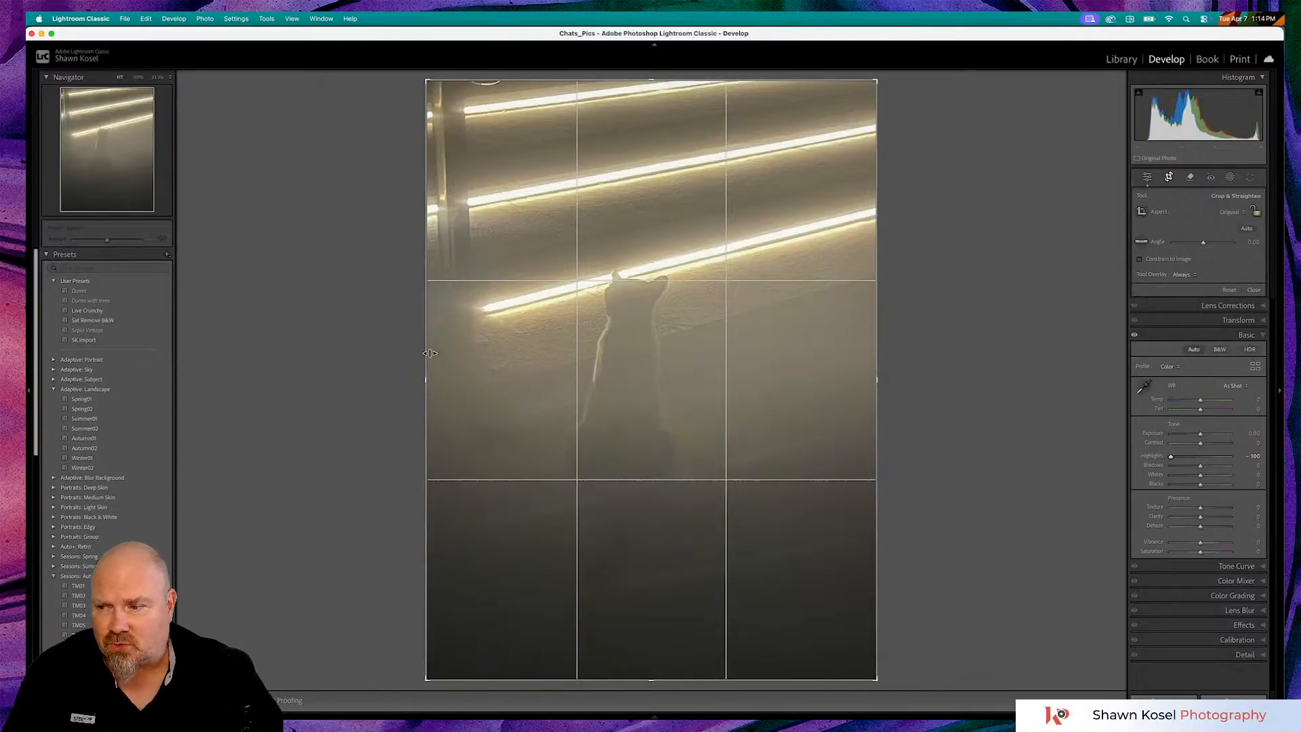
{"action": "left_click_drag", "start_coordinate": [439, 375], "coordinate": [453, 376]}
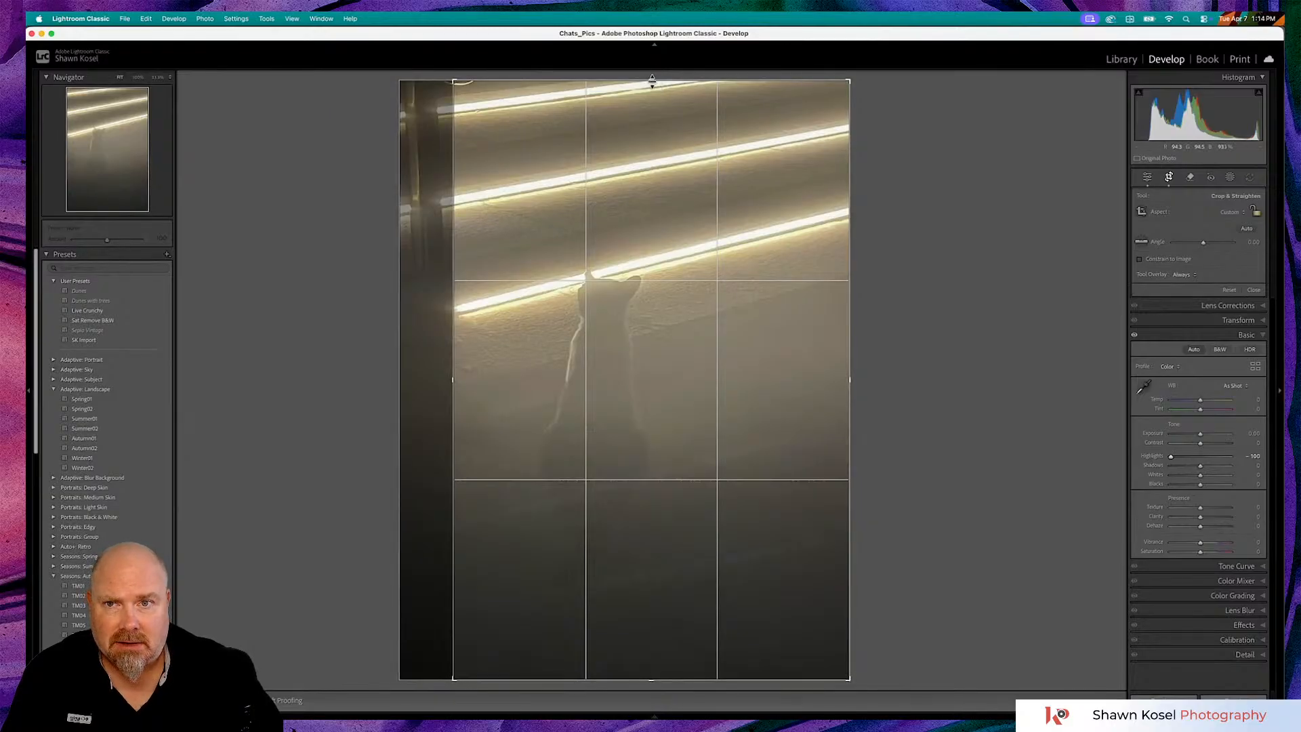
{"action": "left_click_drag", "start_coordinate": [653, 81], "coordinate": [651, 100]}
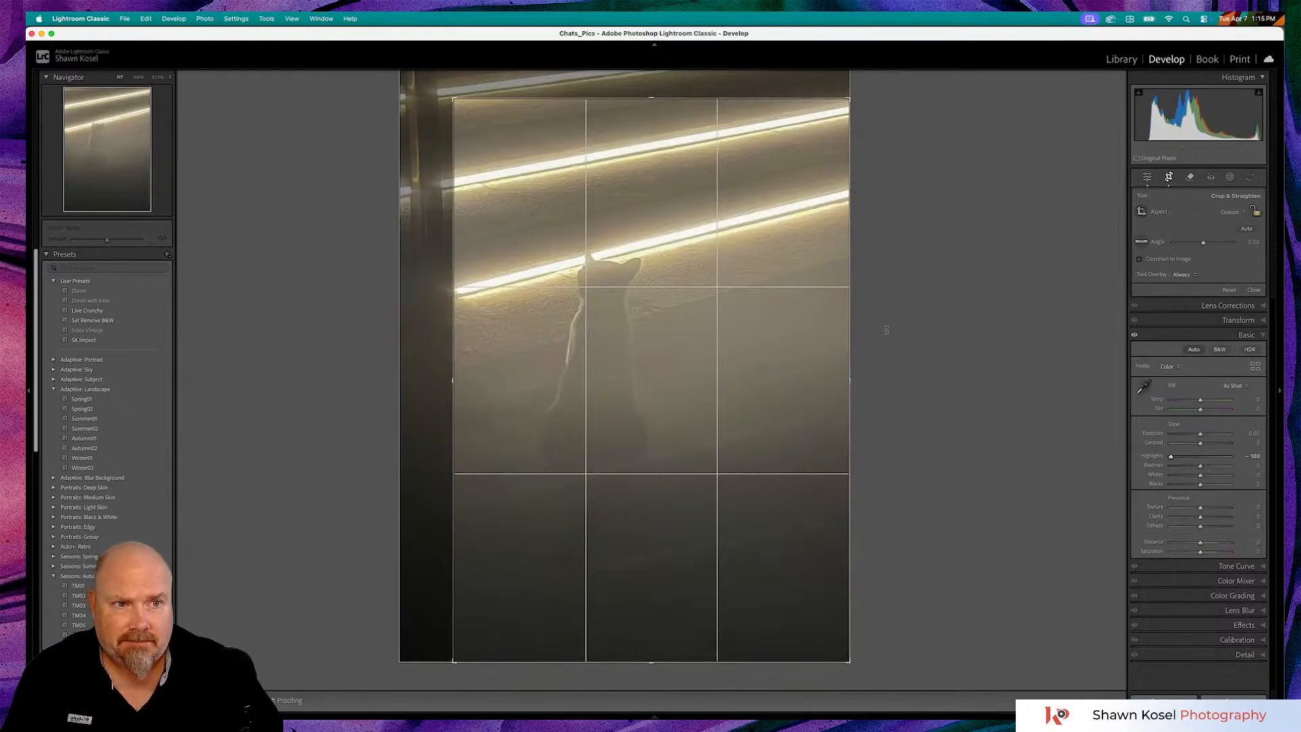
{"action": "left_click", "coordinate": [1253, 290]}
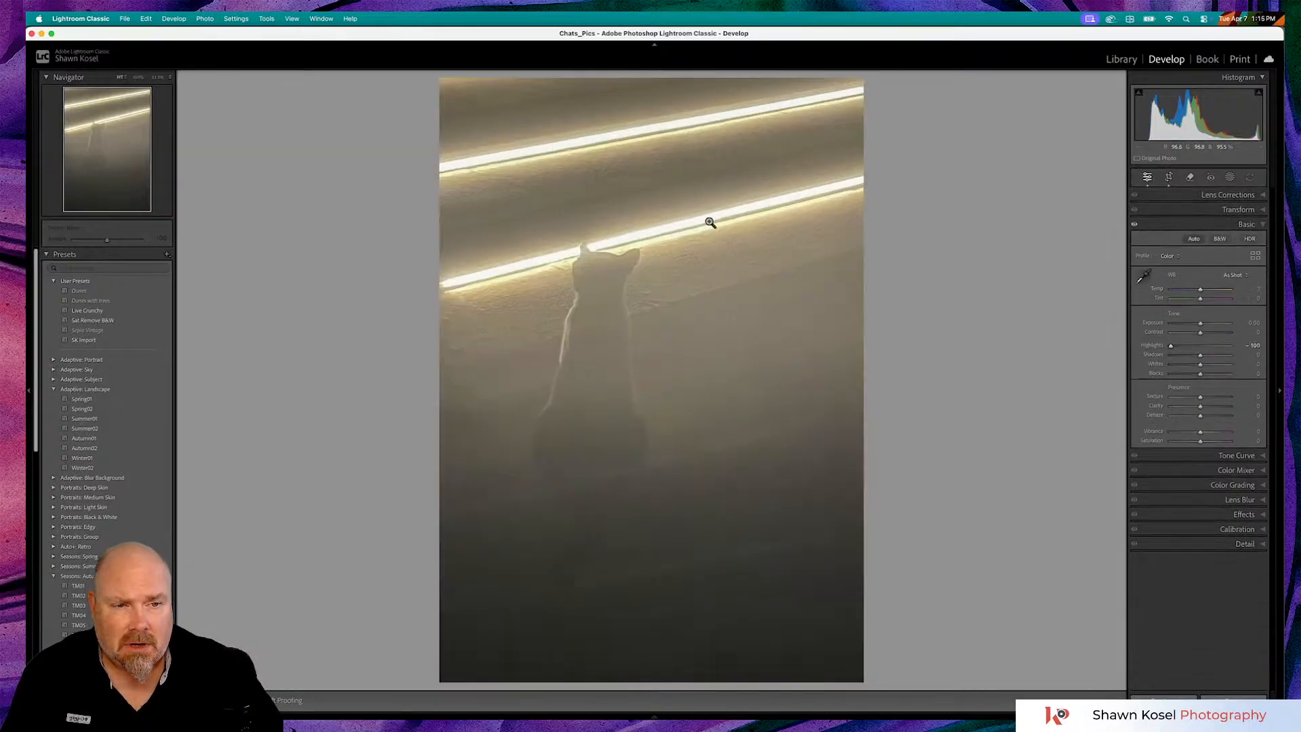
Examine the cat's outline, the light strips and the wall texture at several zoom levels, including 100%
{"action": "left_click", "coordinate": [677, 242]}
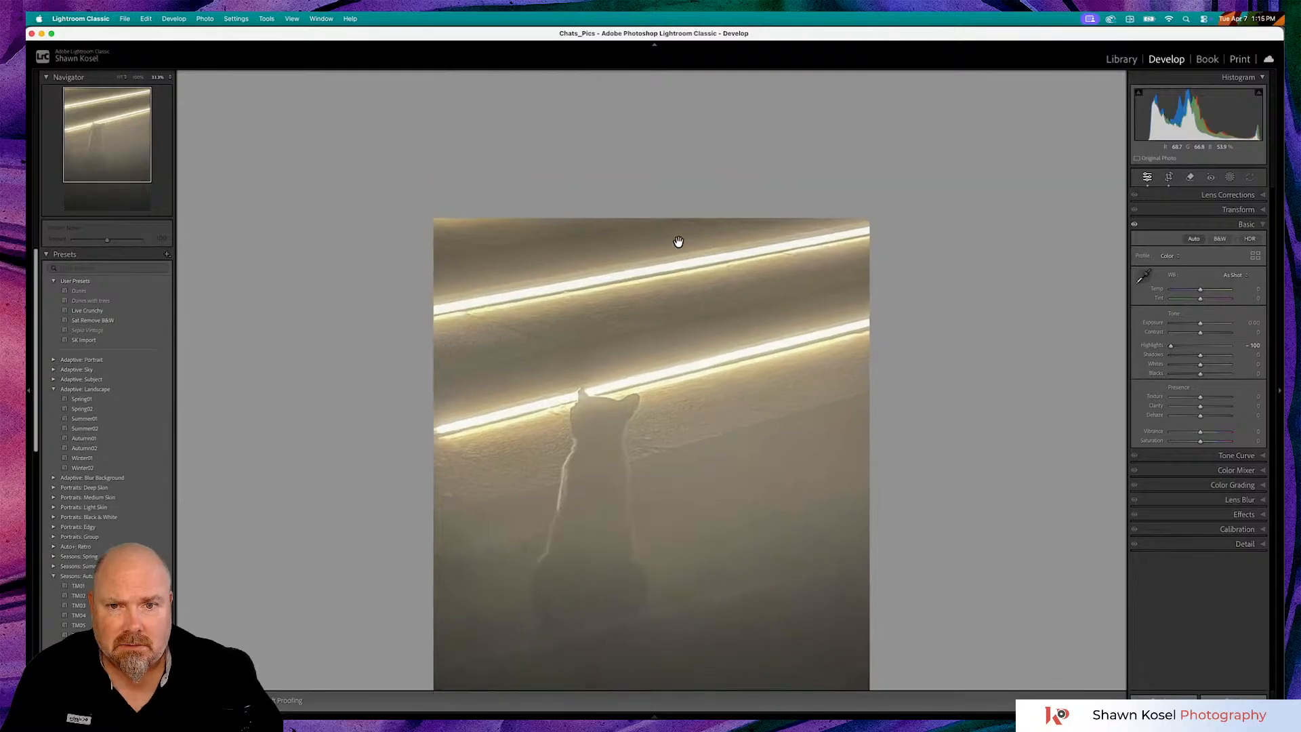
{"action": "left_click", "coordinate": [678, 242]}
{"action": "left_click", "coordinate": [680, 244]}
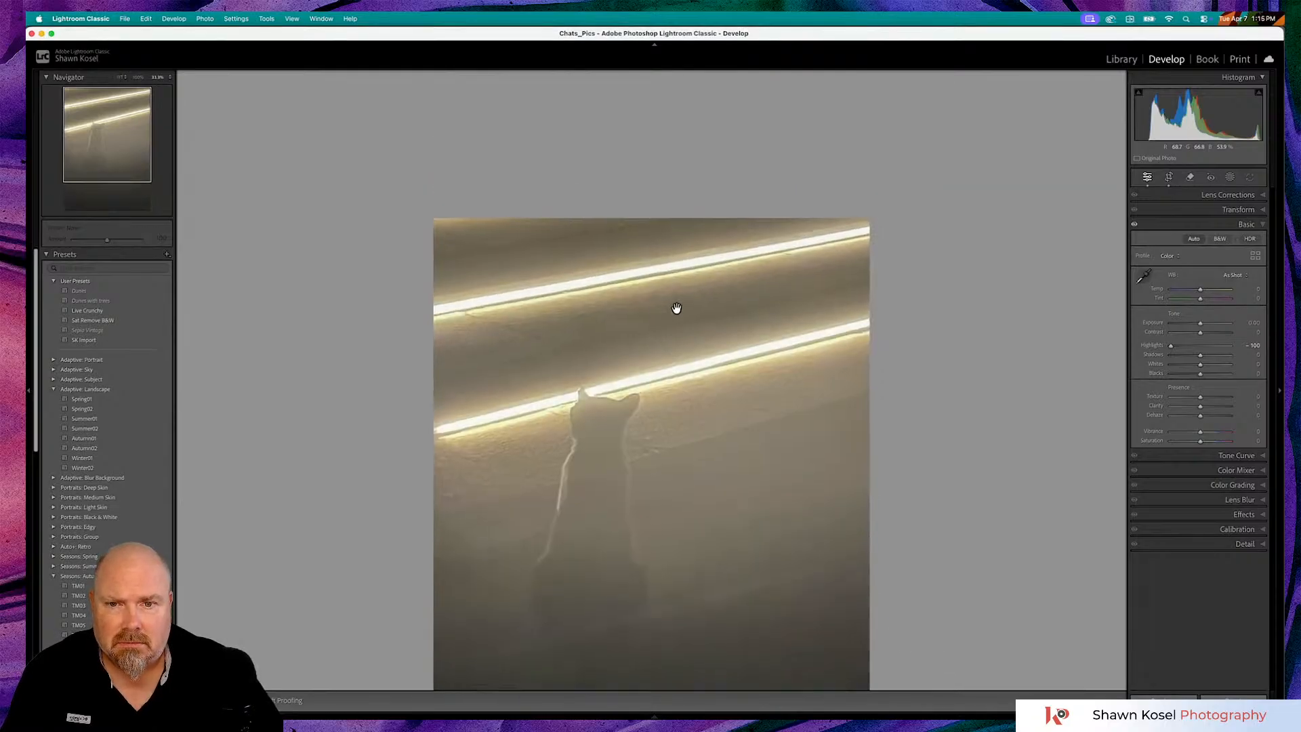
{"action": "left_click", "coordinate": [686, 225]}
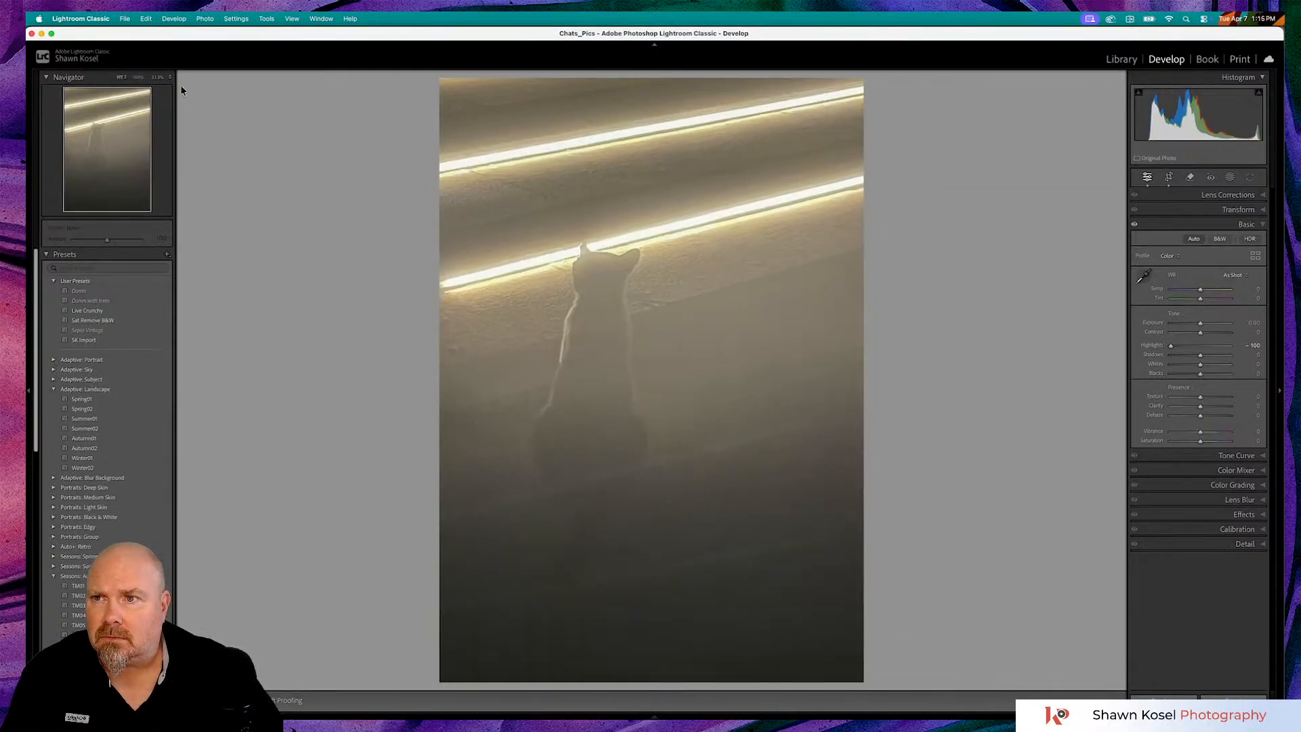
{"action": "left_click", "coordinate": [138, 77]}
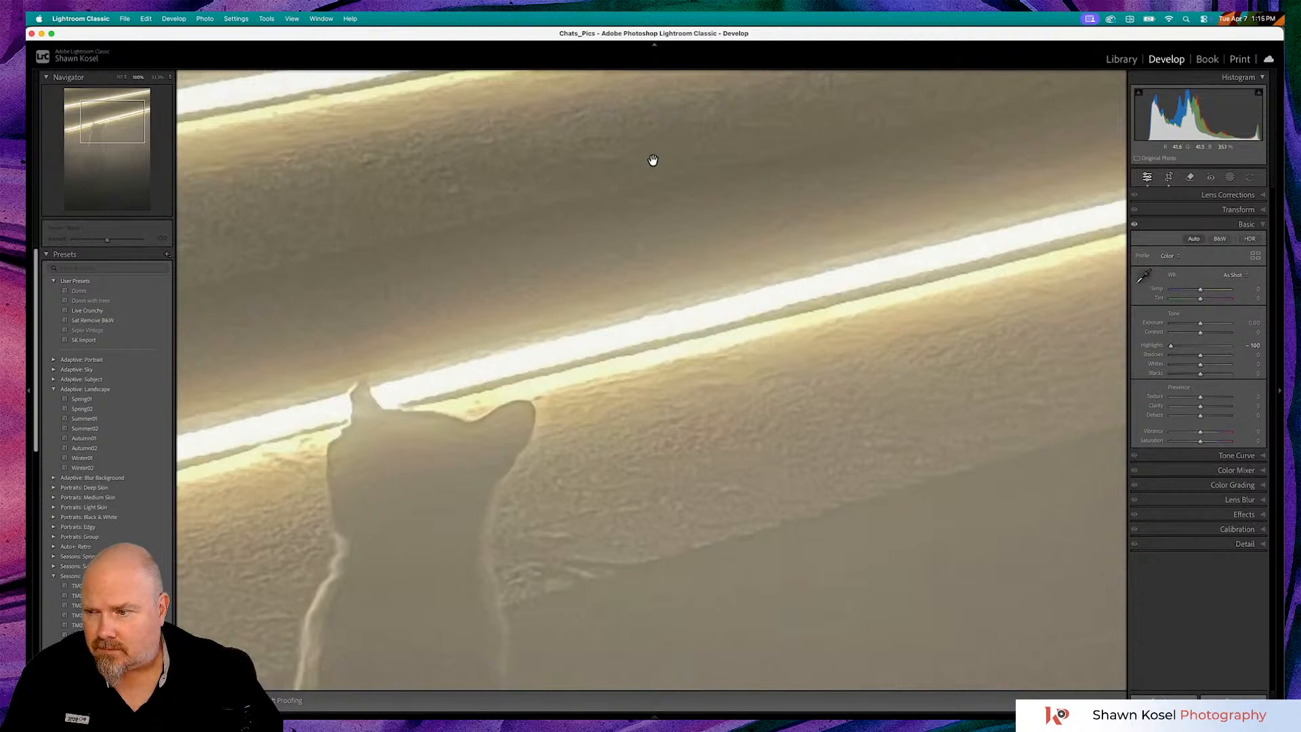
{"action": "left_click", "coordinate": [653, 162]}
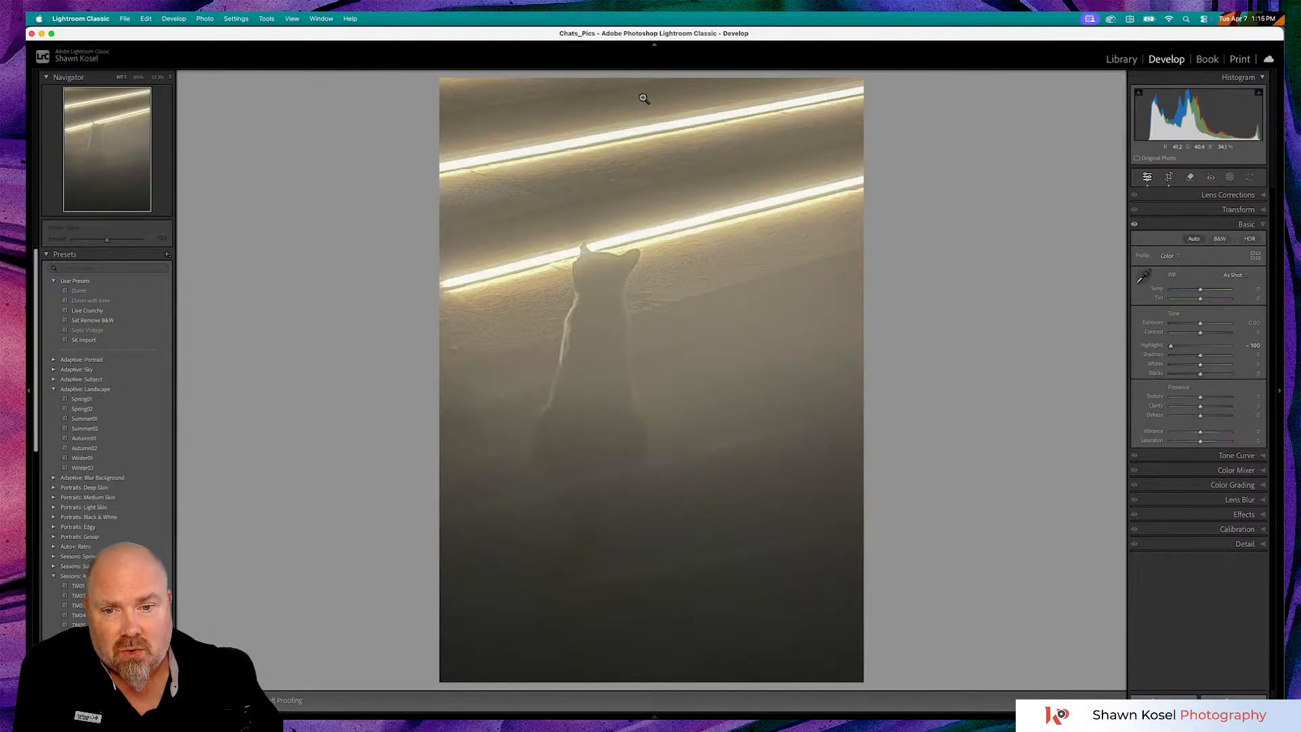
{"action": "left_click", "coordinate": [592, 443]}
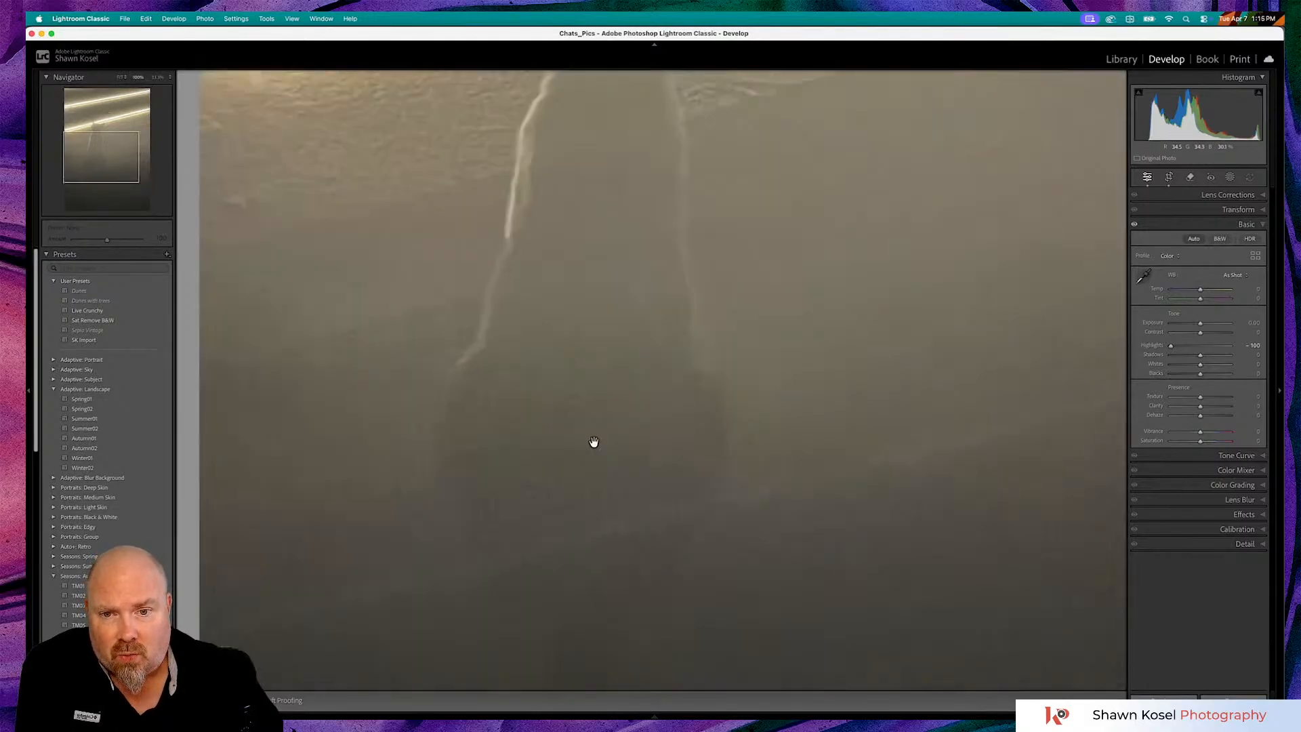
{"action": "left_click", "coordinate": [522, 441]}
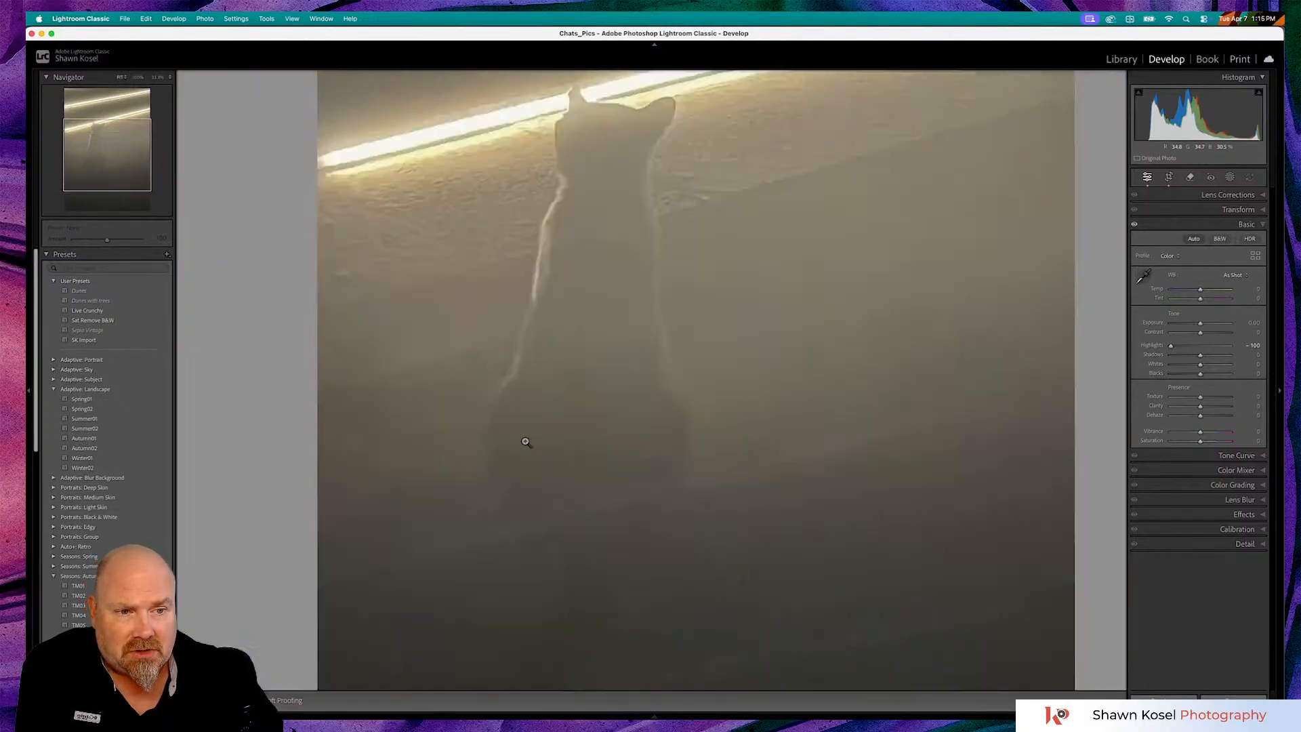
Smooth the cat photo with manual noise reduction, setting luminance to 69 and its detail to 51, checking the result up close
{"action": "left_click", "coordinate": [1245, 546]}
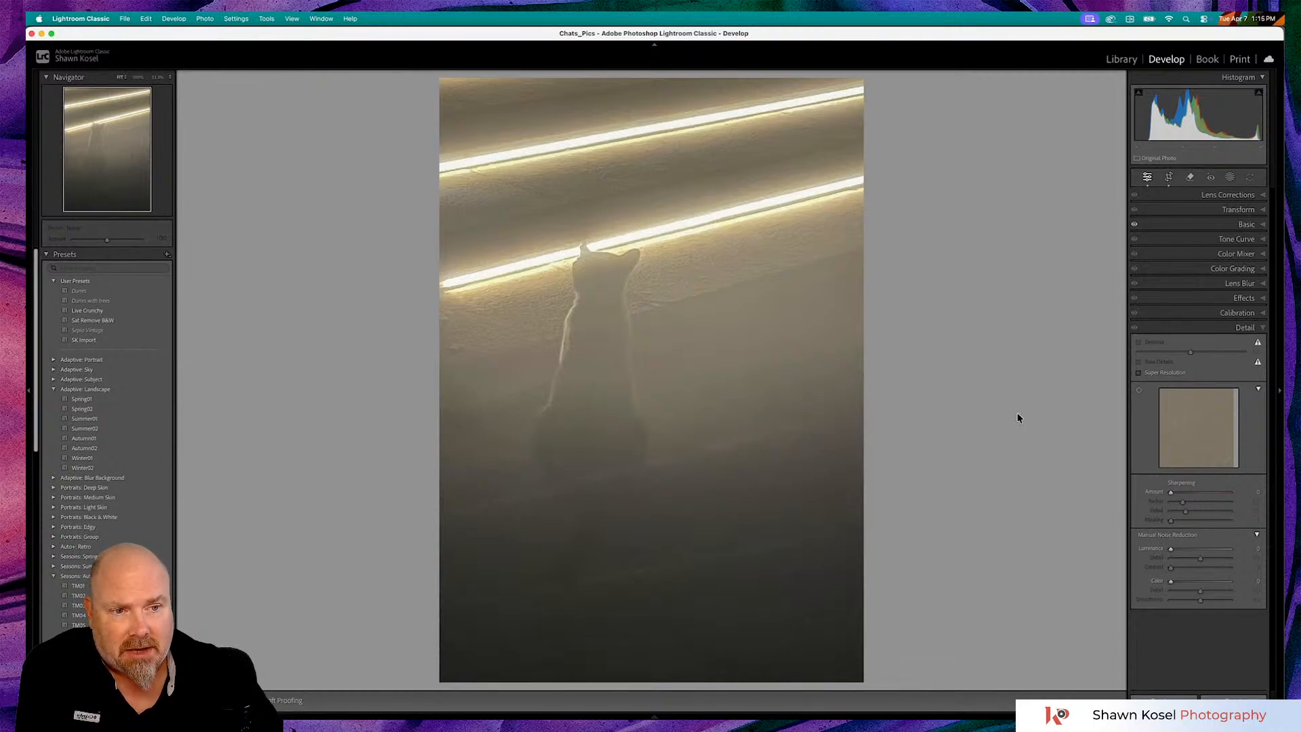
{"action": "left_click", "coordinate": [1261, 329]}
{"action": "left_click", "coordinate": [1245, 330]}
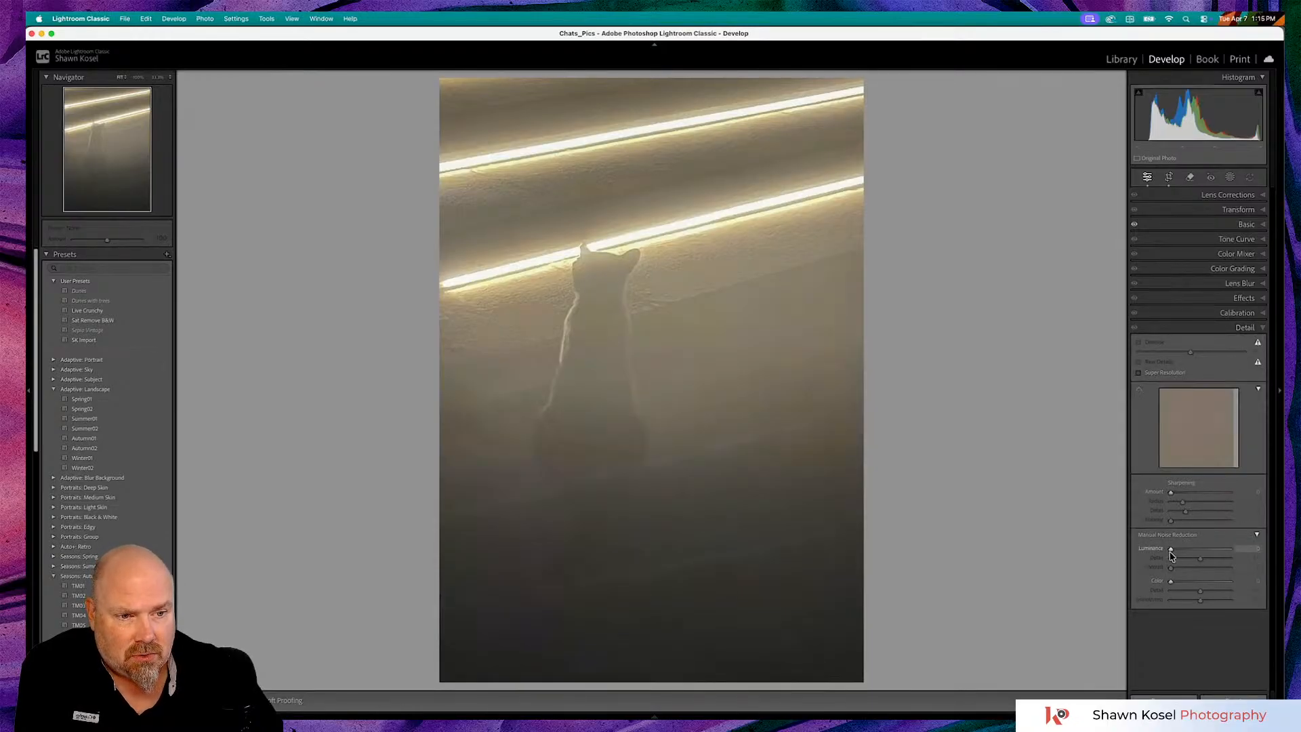
{"action": "left_click", "coordinate": [752, 424]}
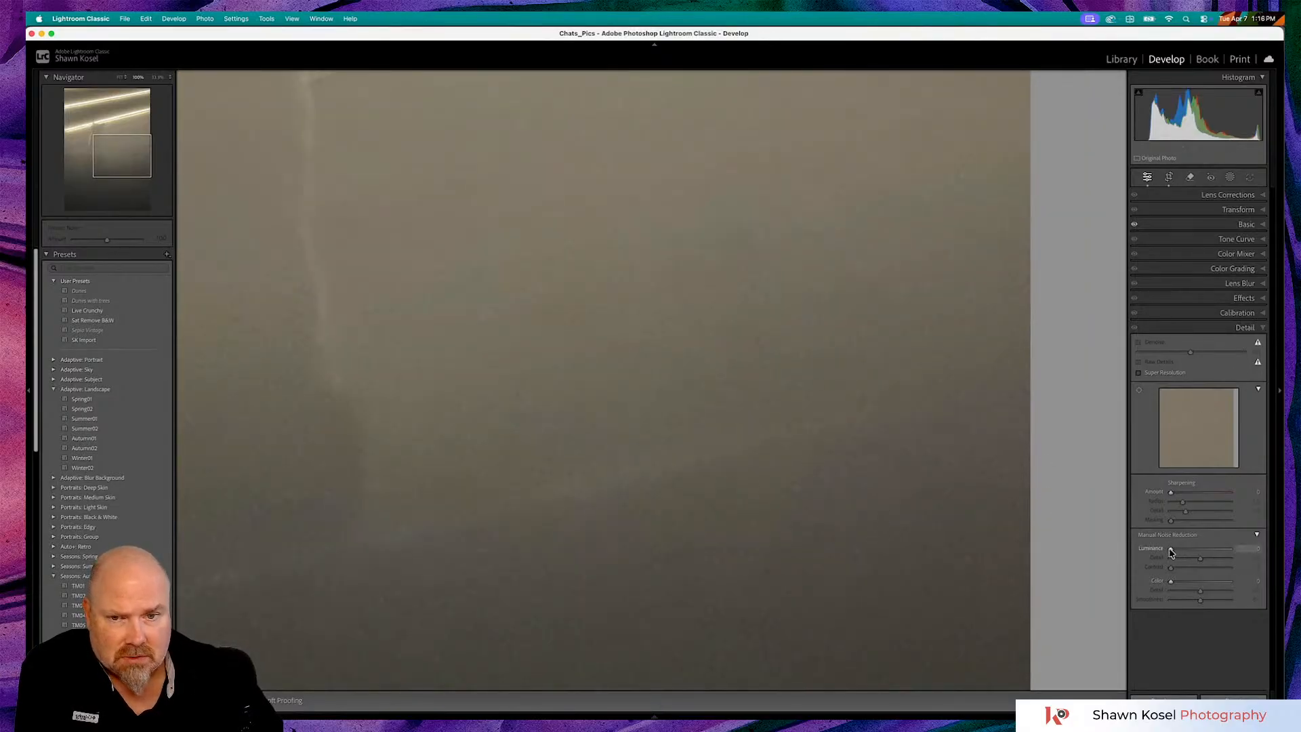
{"action": "left_click_drag", "start_coordinate": [1171, 552], "coordinate": [1216, 554]}
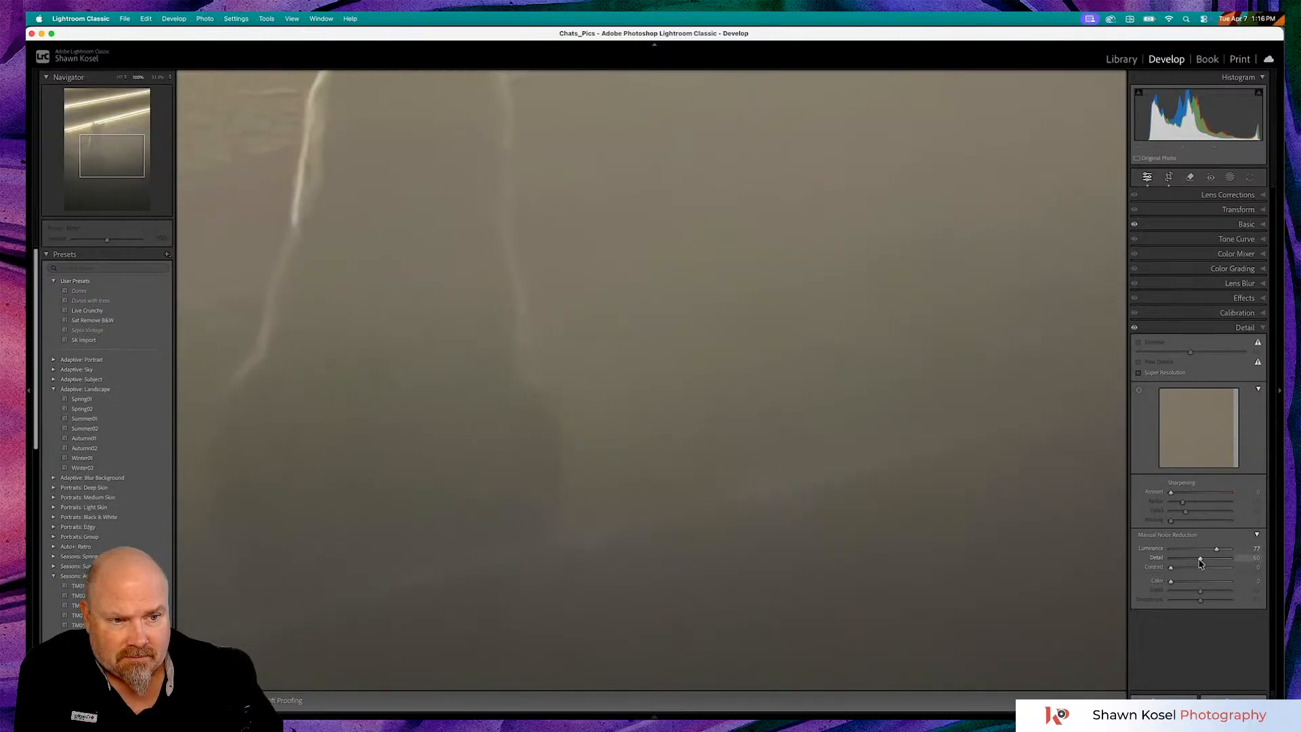
{"action": "mouse_move", "coordinate": [1201, 561]}
{"action": "left_mouse_down"}
{"action": "mouse_move", "coordinate": [1223, 563]}
{"action": "mouse_move", "coordinate": [1203, 563]}
{"action": "left_mouse_up"}
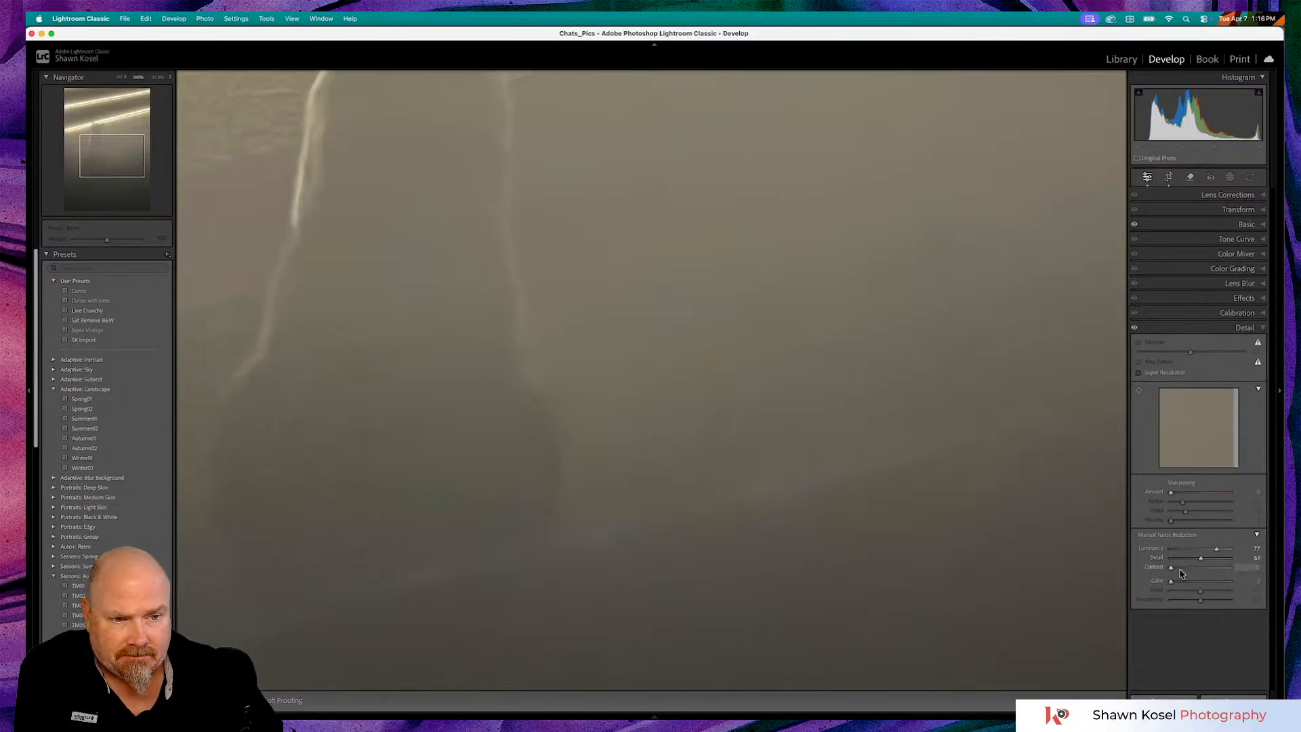
{"action": "mouse_move", "coordinate": [1170, 568]}
{"action": "left_mouse_down"}
{"action": "mouse_move", "coordinate": [1192, 568]}
{"action": "mouse_move", "coordinate": [1157, 574]}
{"action": "left_mouse_up"}
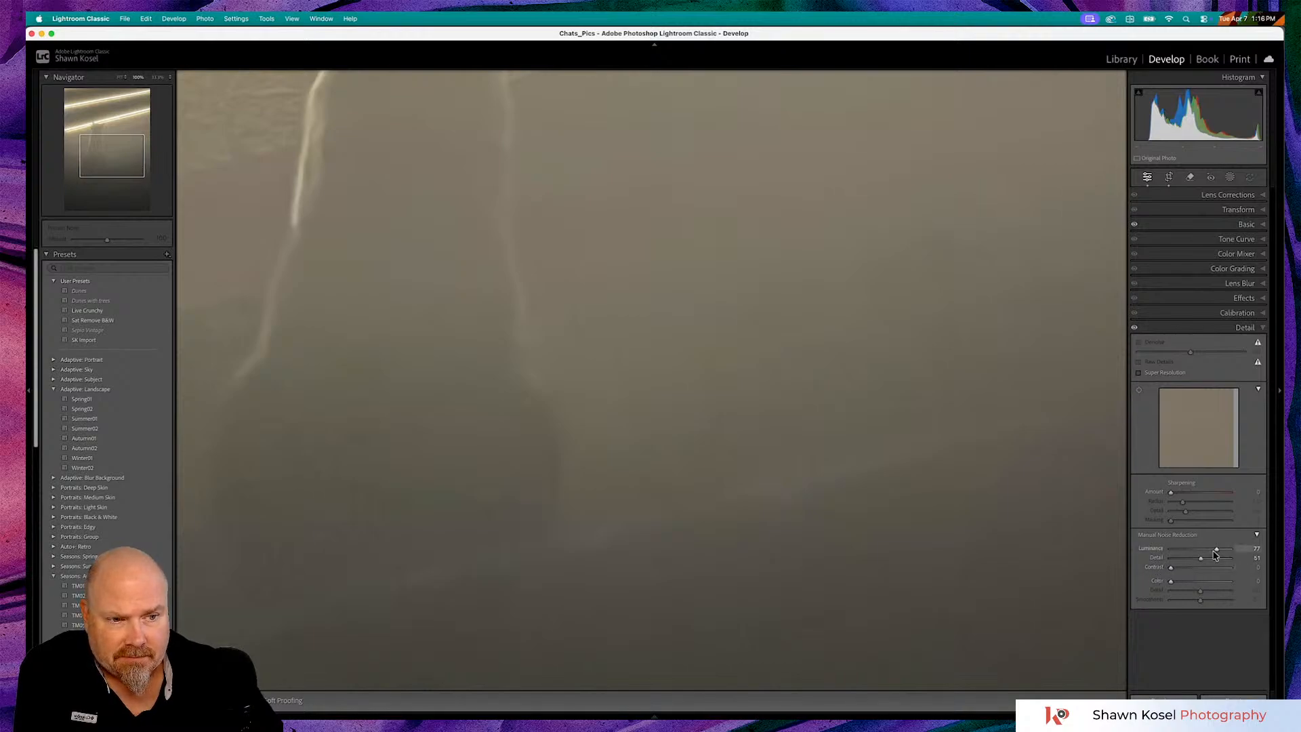
{"action": "left_click_drag", "start_coordinate": [1220, 550], "coordinate": [1211, 549]}
{"action": "left_click", "coordinate": [667, 380]}
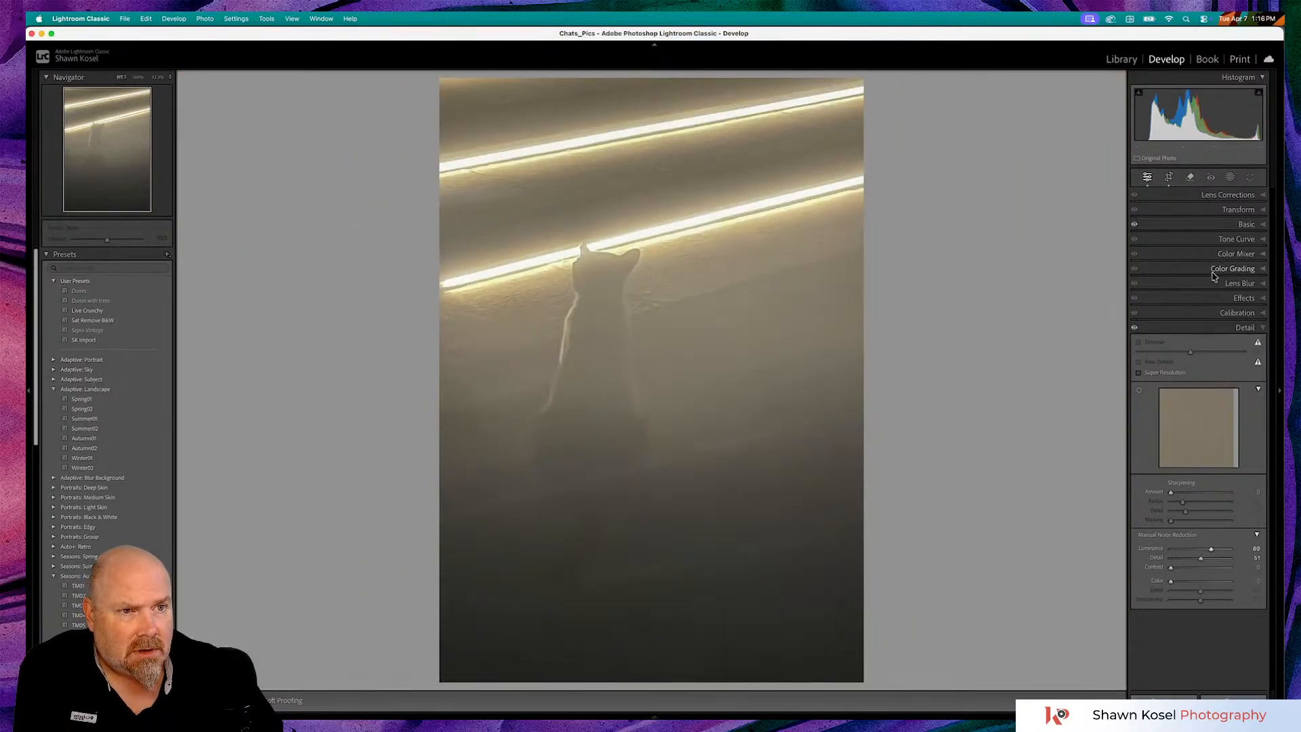
Try automatic tone settings on the cat photo and undo them, and try the white balance selector without sampling a neutral
{"action": "left_click", "coordinate": [1226, 228]}
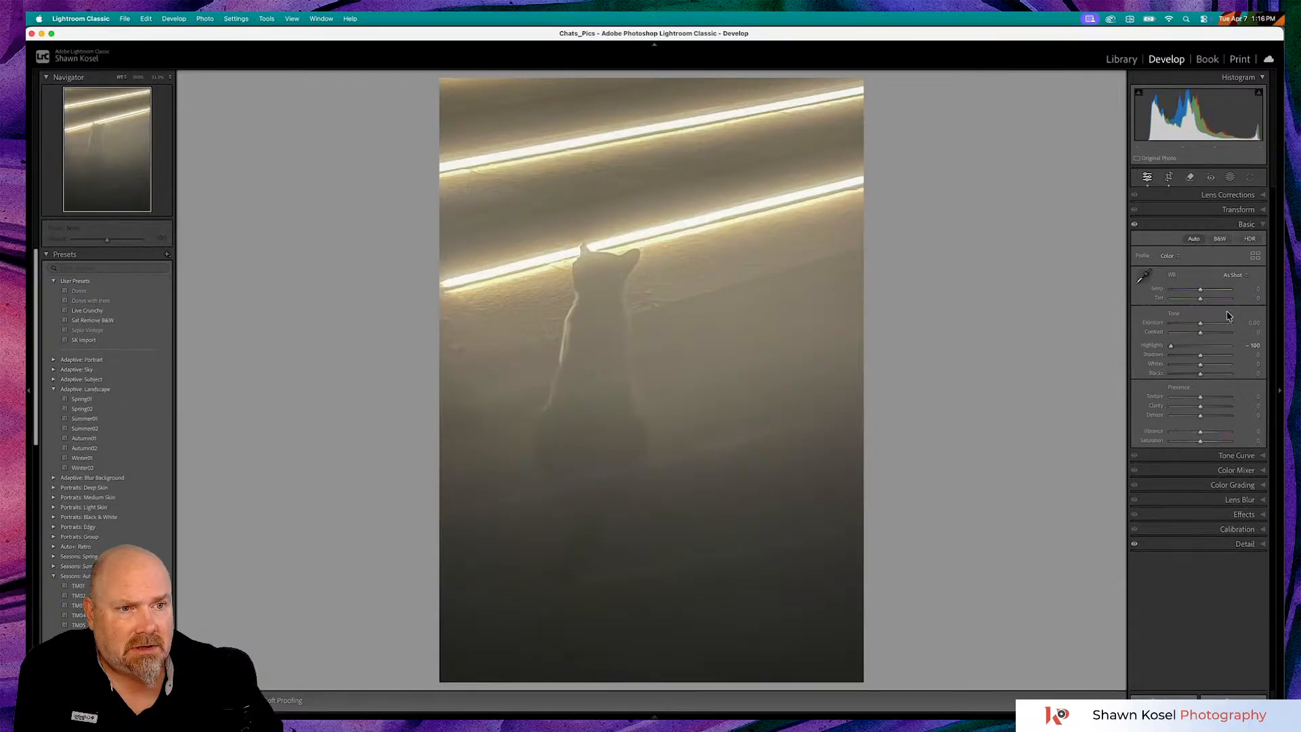
{"action": "left_click", "coordinate": [1195, 240]}
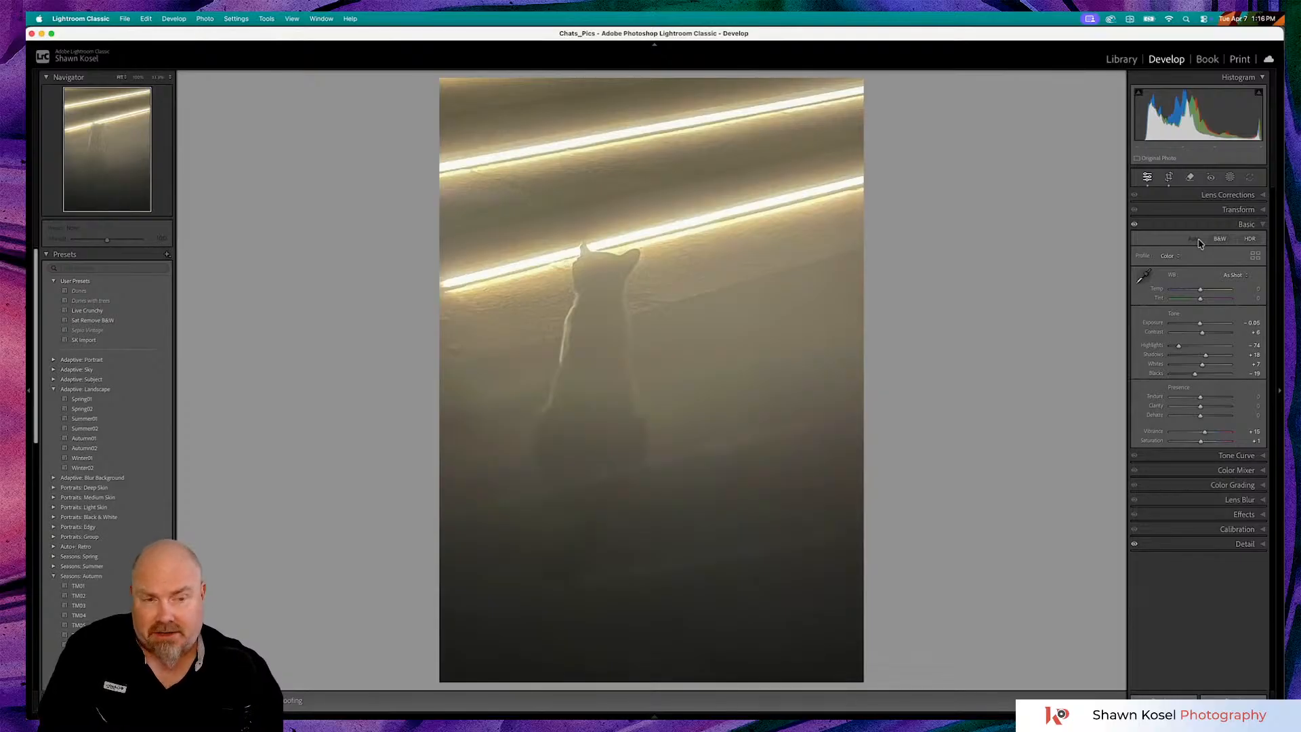
{"action": "key", "text": "super+z"}
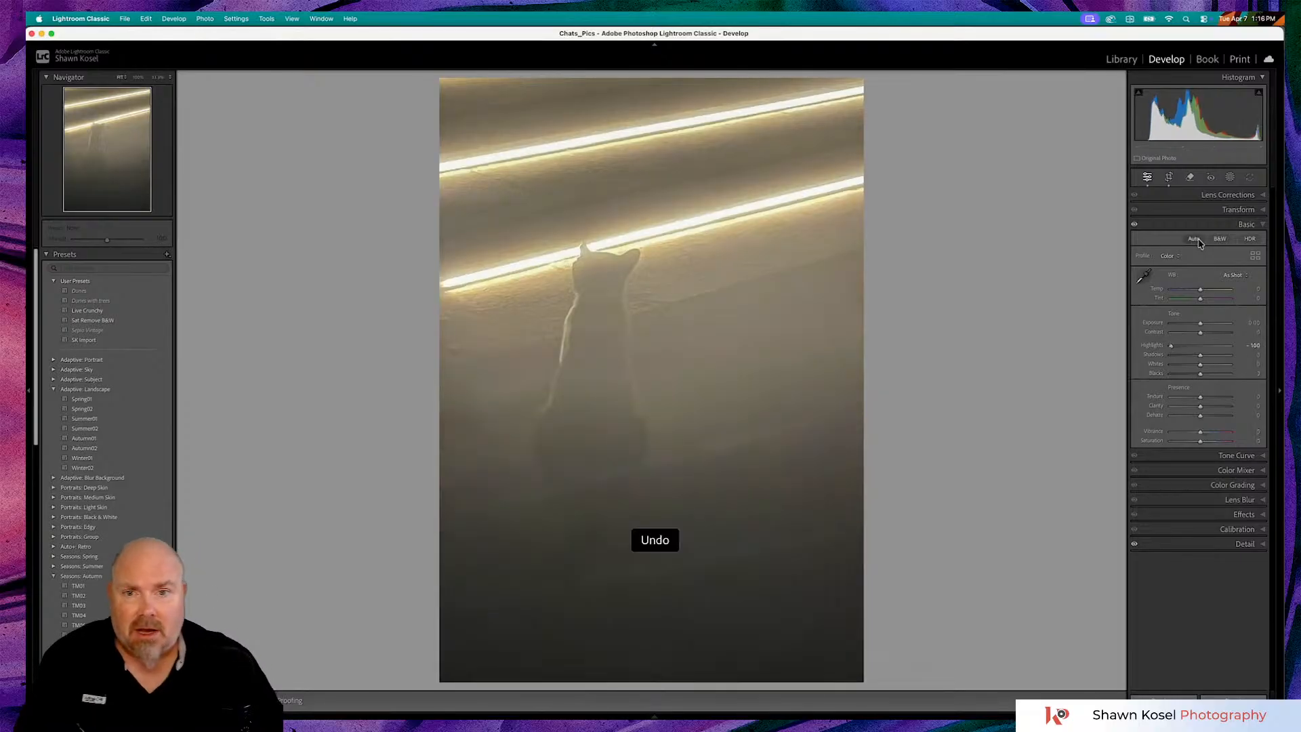
{"action": "left_click", "coordinate": [1145, 275]}
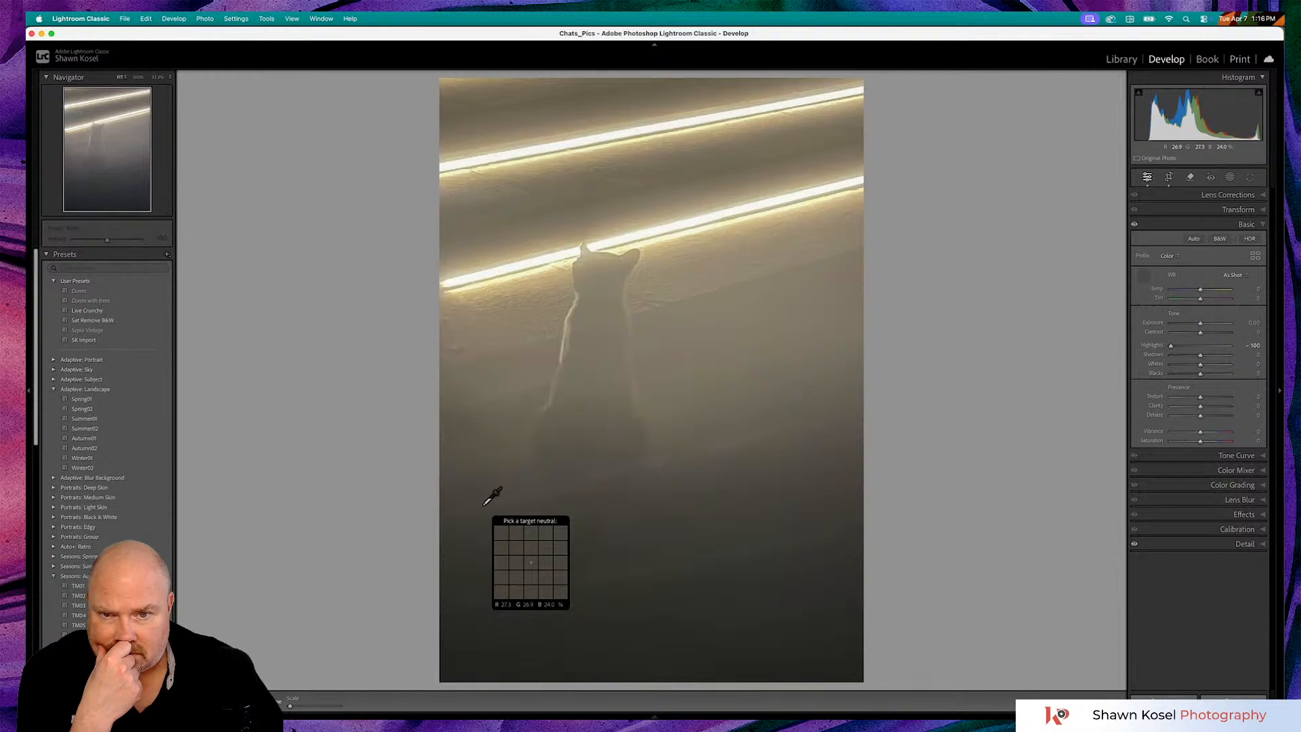
{"action": "left_click", "coordinate": [1143, 275]}
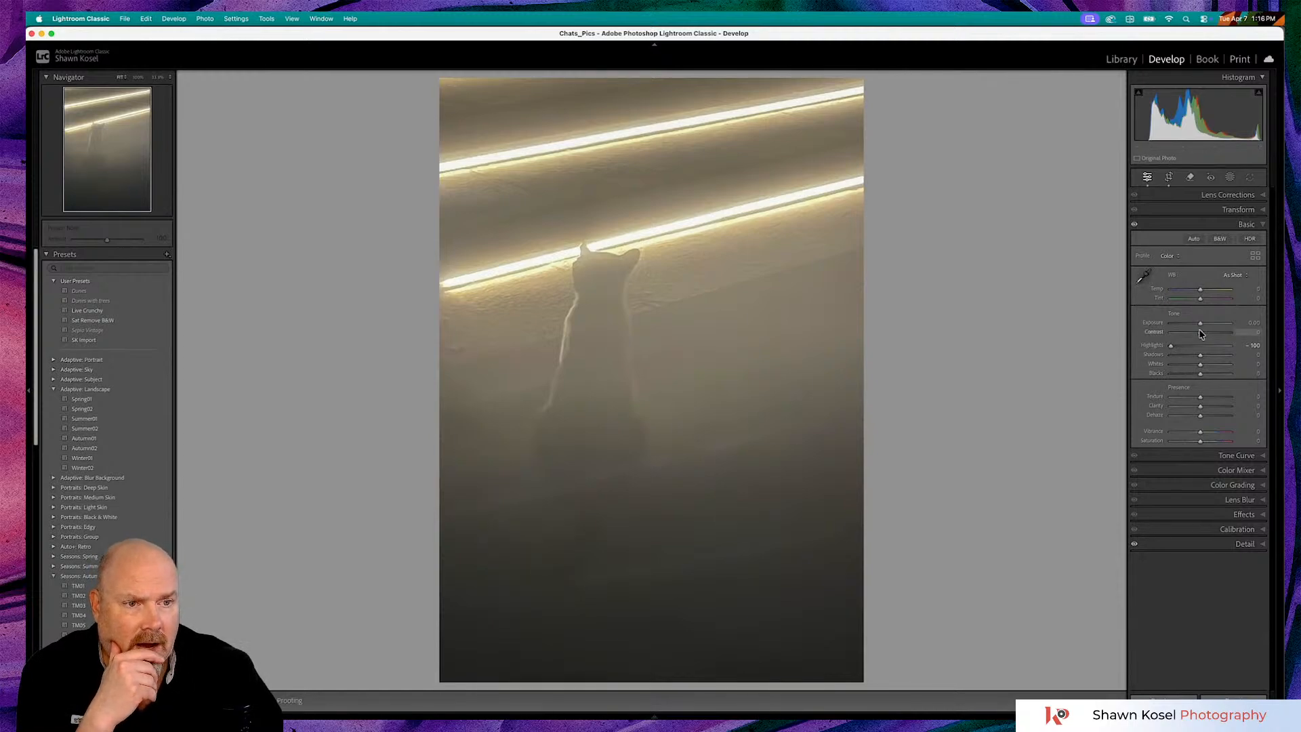
Set the cat photo's contrast to +25, texture to +24, clarity to +34 and dehaze to +62, and inspect the cat's outline up close
{"action": "left_click_drag", "start_coordinate": [1199, 335], "coordinate": [1207, 335]}
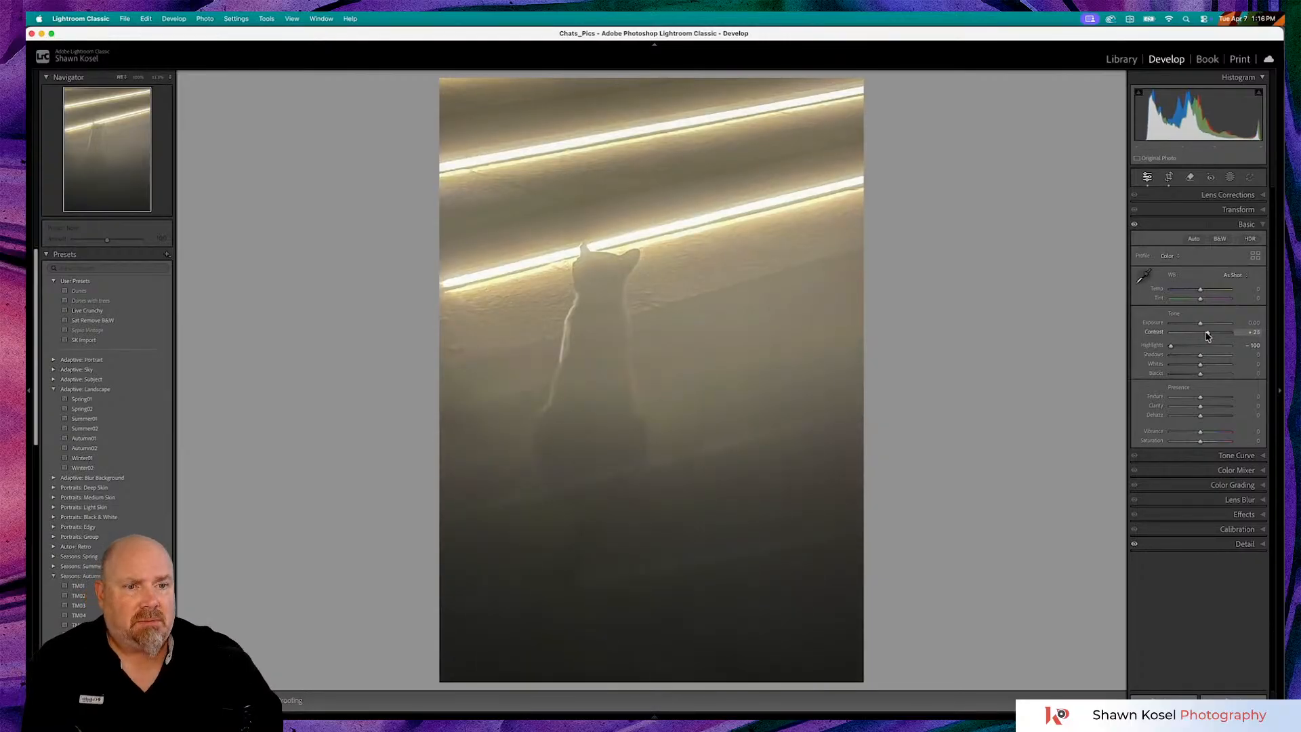
{"action": "left_click_drag", "start_coordinate": [1199, 400], "coordinate": [1218, 418]}
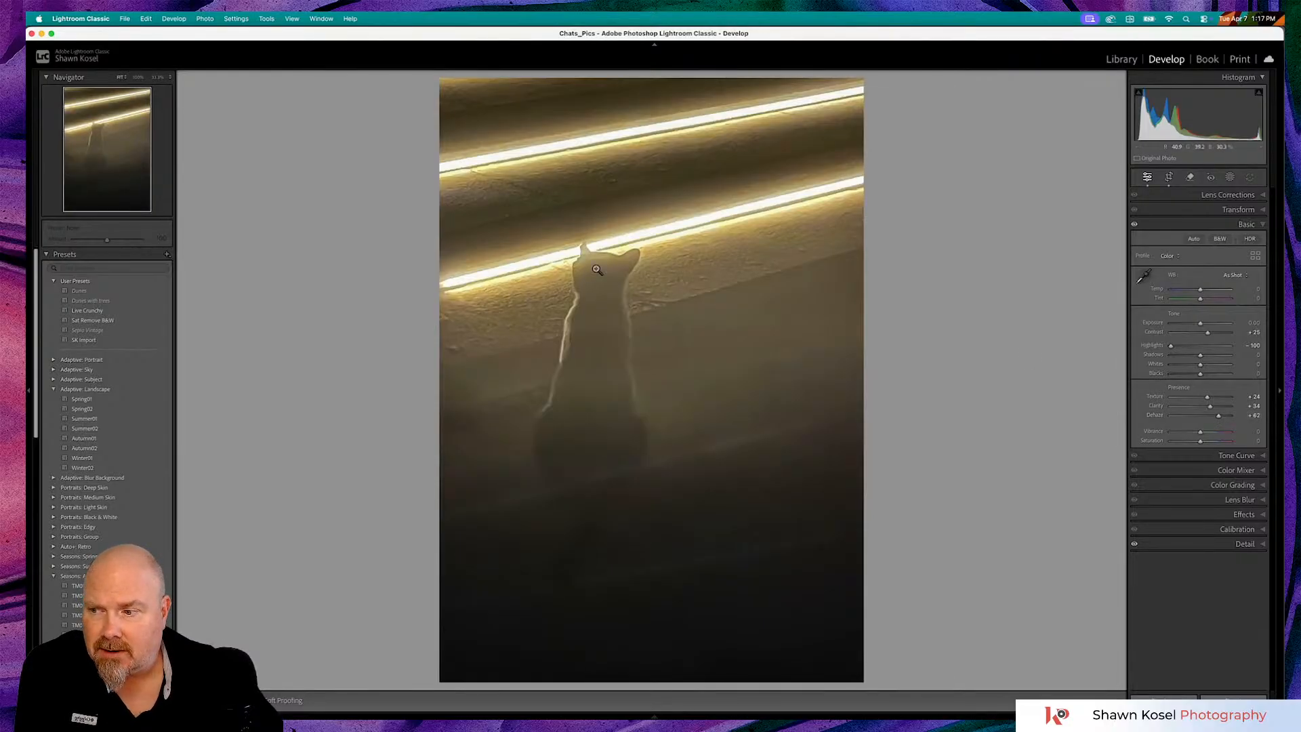
{"action": "left_click", "coordinate": [591, 345]}
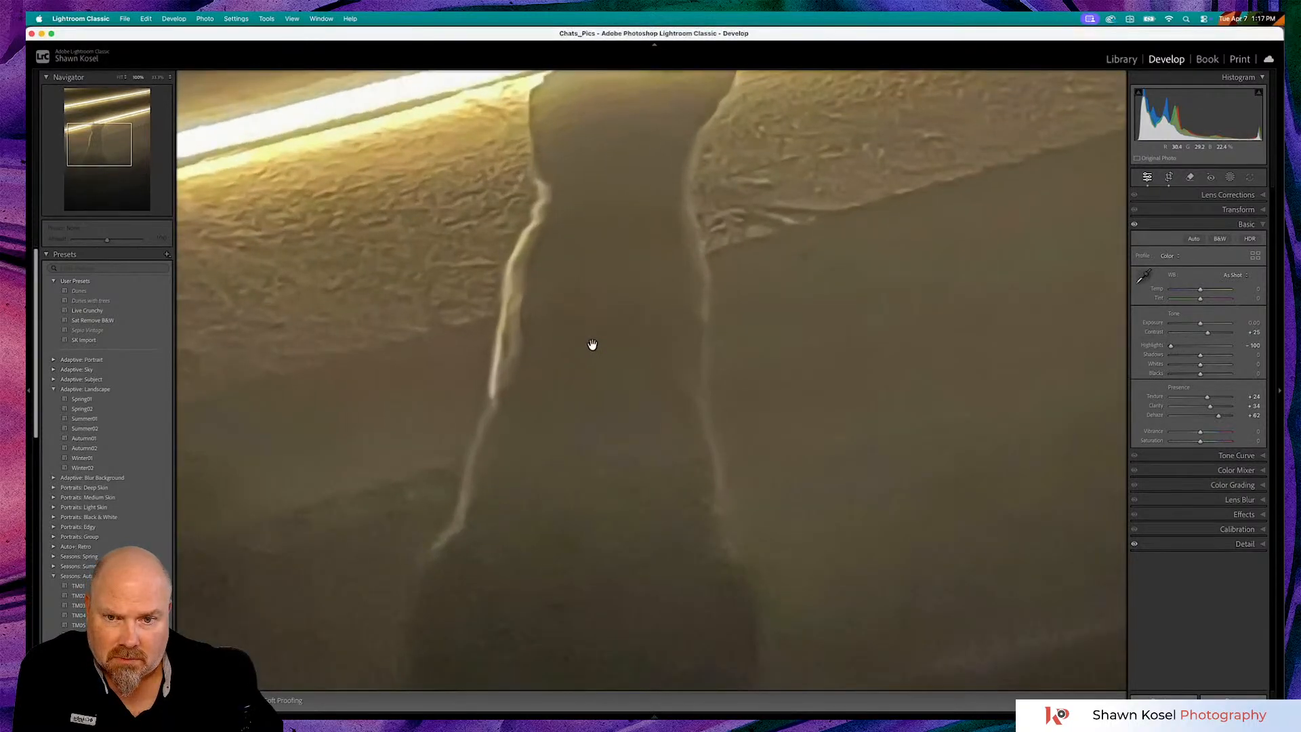
Warm the cat photo by setting Temp to +5 and raise its Vibrance to +13
{"action": "left_click", "coordinate": [592, 344]}
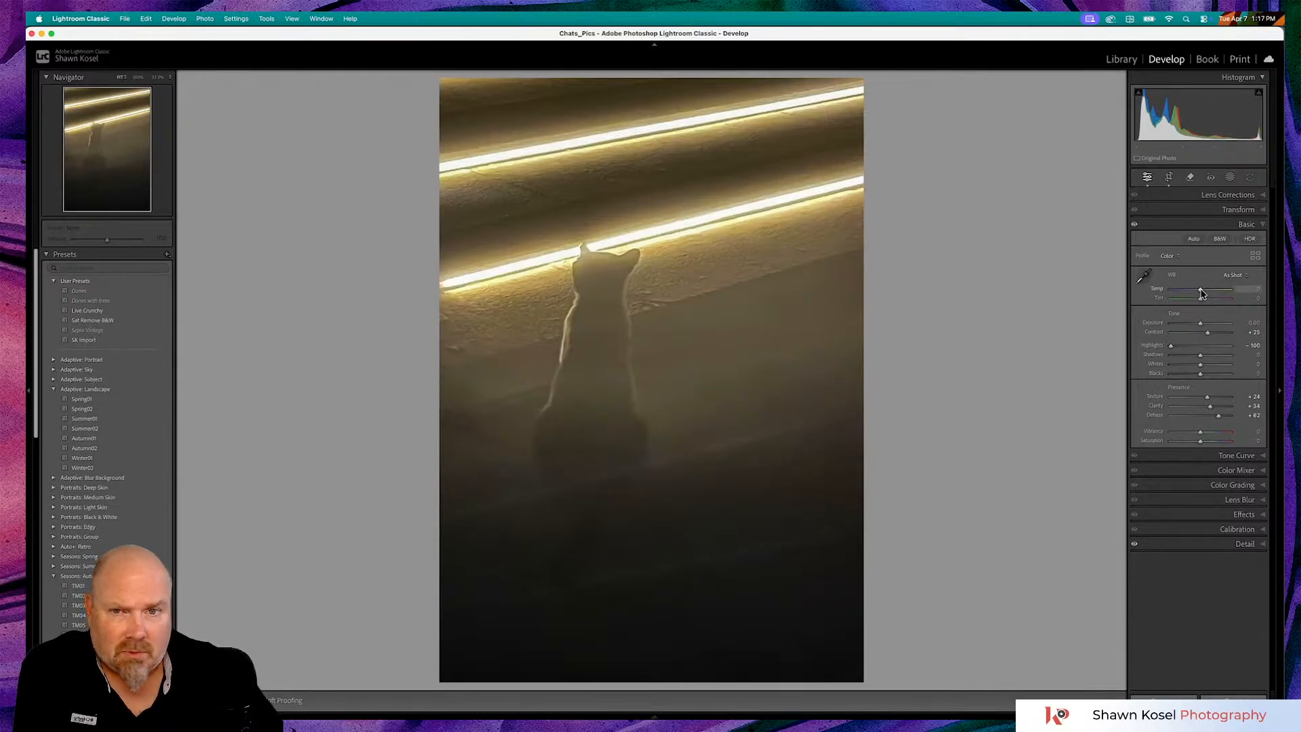
{"action": "left_click_drag", "start_coordinate": [1201, 292], "coordinate": [1201, 293]}
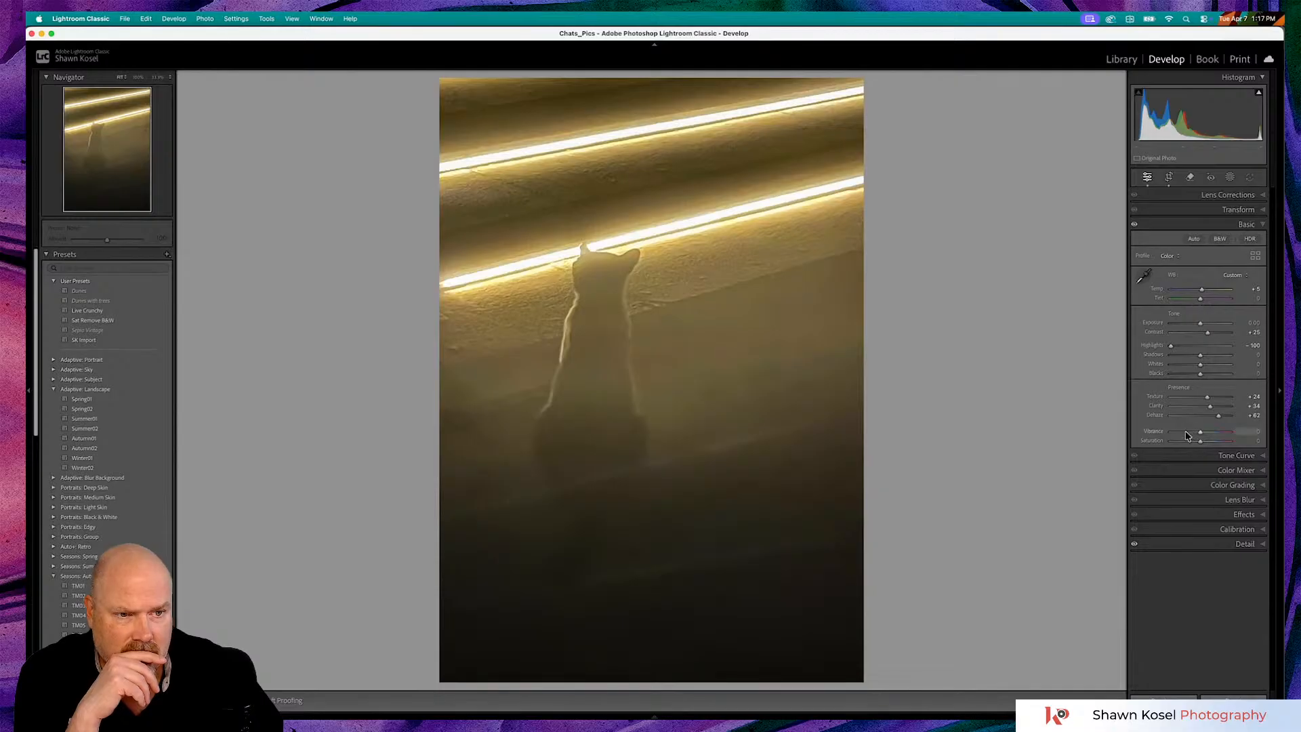
{"action": "left_click_drag", "start_coordinate": [1201, 434], "coordinate": [1206, 434]}
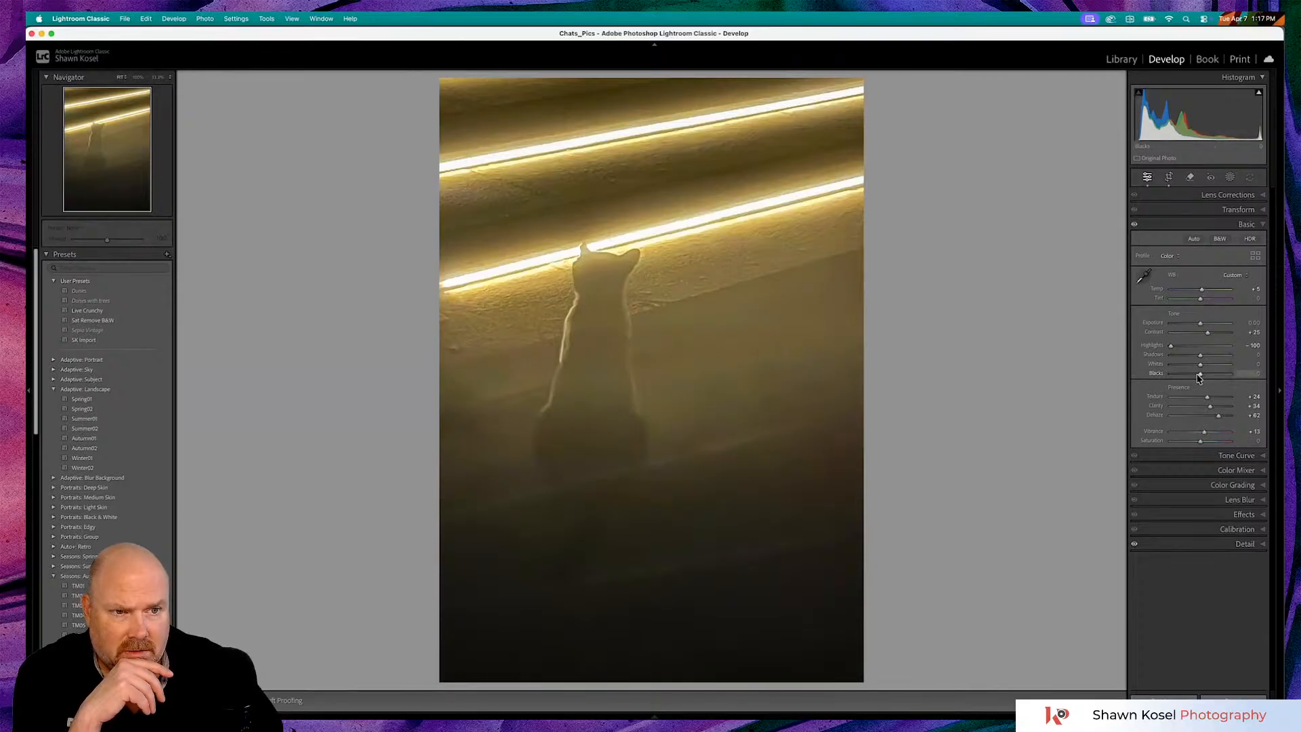
Set Blacks to -5 and check the cat and the dark foreground up close
{"action": "left_click_drag", "start_coordinate": [1201, 376], "coordinate": [1189, 378]}
{"action": "mouse_move", "coordinate": [1196, 377]}
{"action": "left_mouse_down"}
{"action": "mouse_move", "coordinate": [1226, 378]}
{"action": "mouse_move", "coordinate": [1202, 377]}
{"action": "left_mouse_up"}
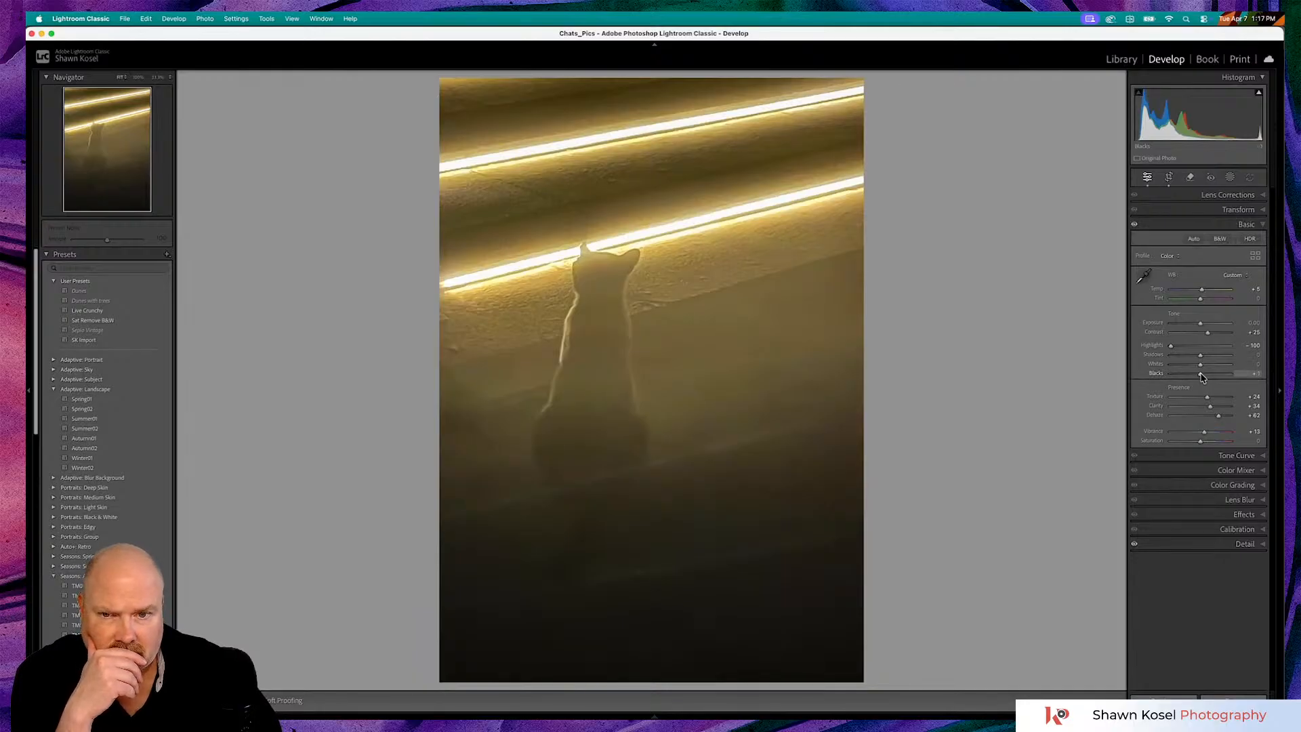
{"action": "left_click_drag", "start_coordinate": [1201, 377], "coordinate": [1200, 378]}
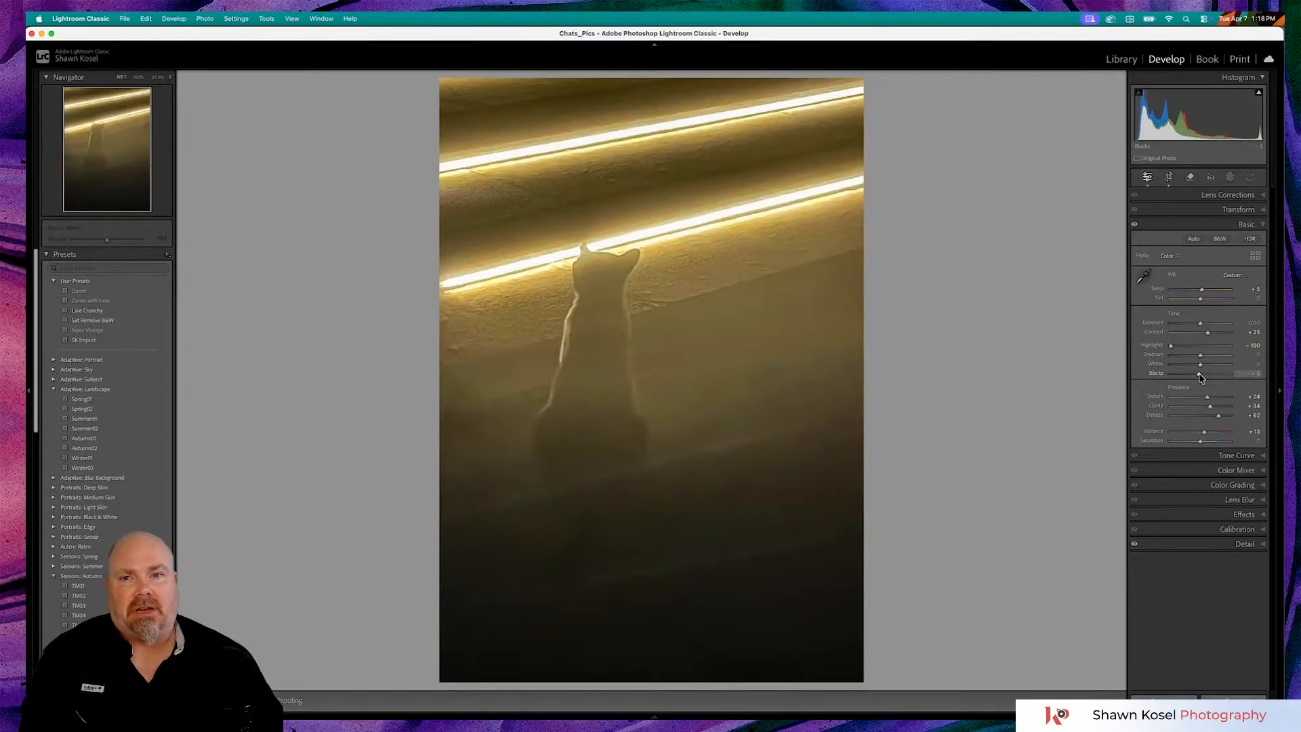
{"action": "left_click", "coordinate": [611, 328]}
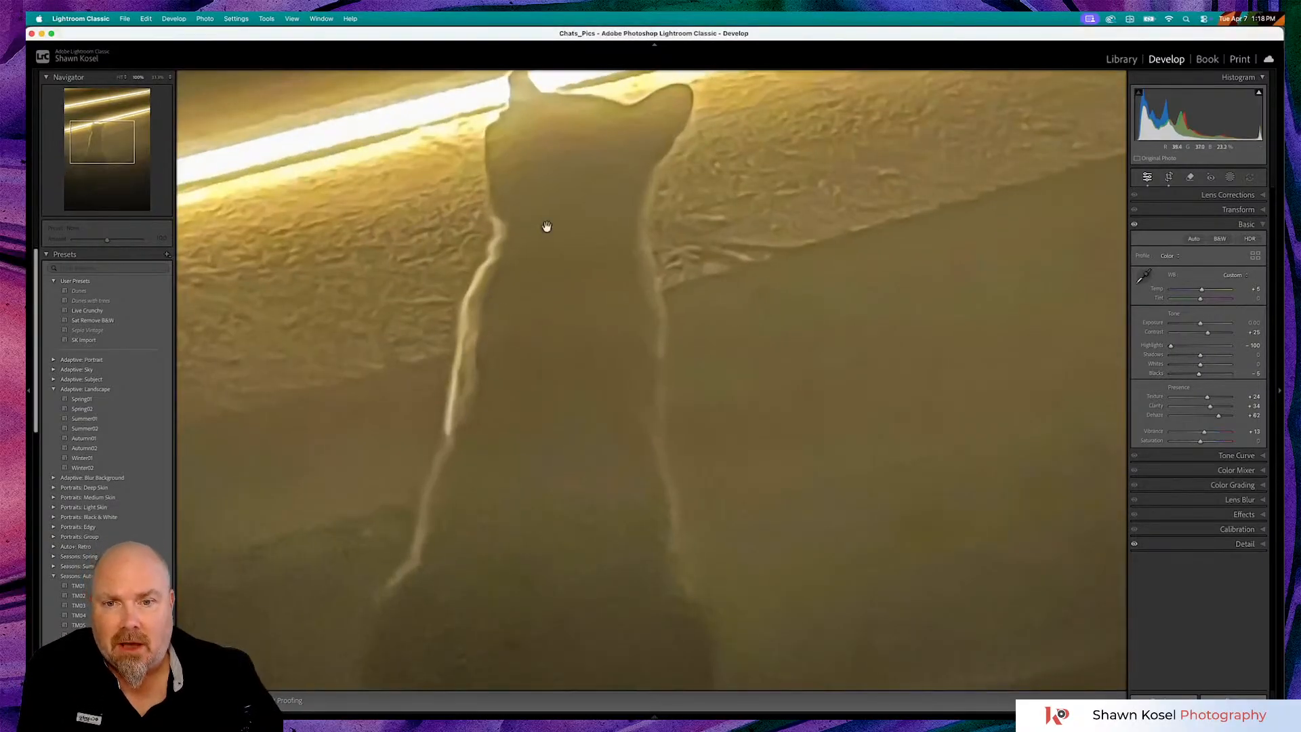
{"action": "left_click", "coordinate": [548, 403]}
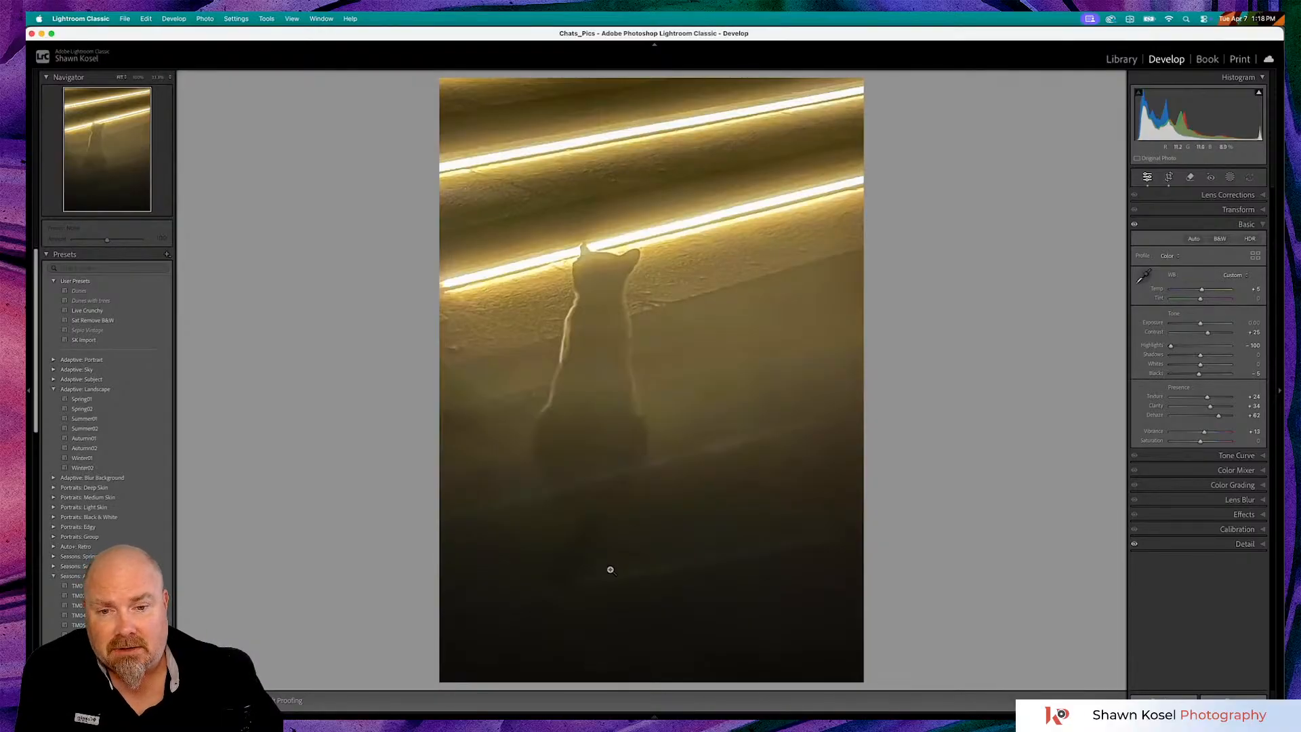
{"action": "left_click", "coordinate": [608, 642]}
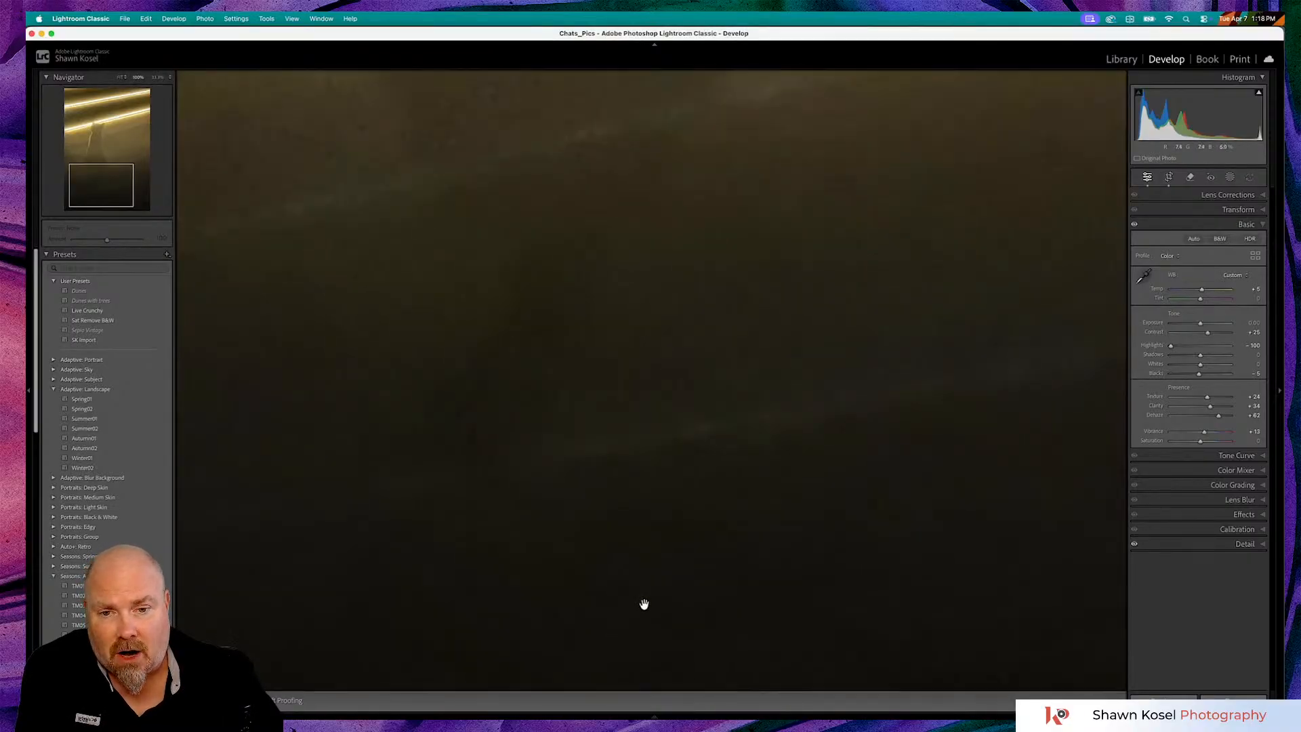
{"action": "left_click", "coordinate": [645, 604]}
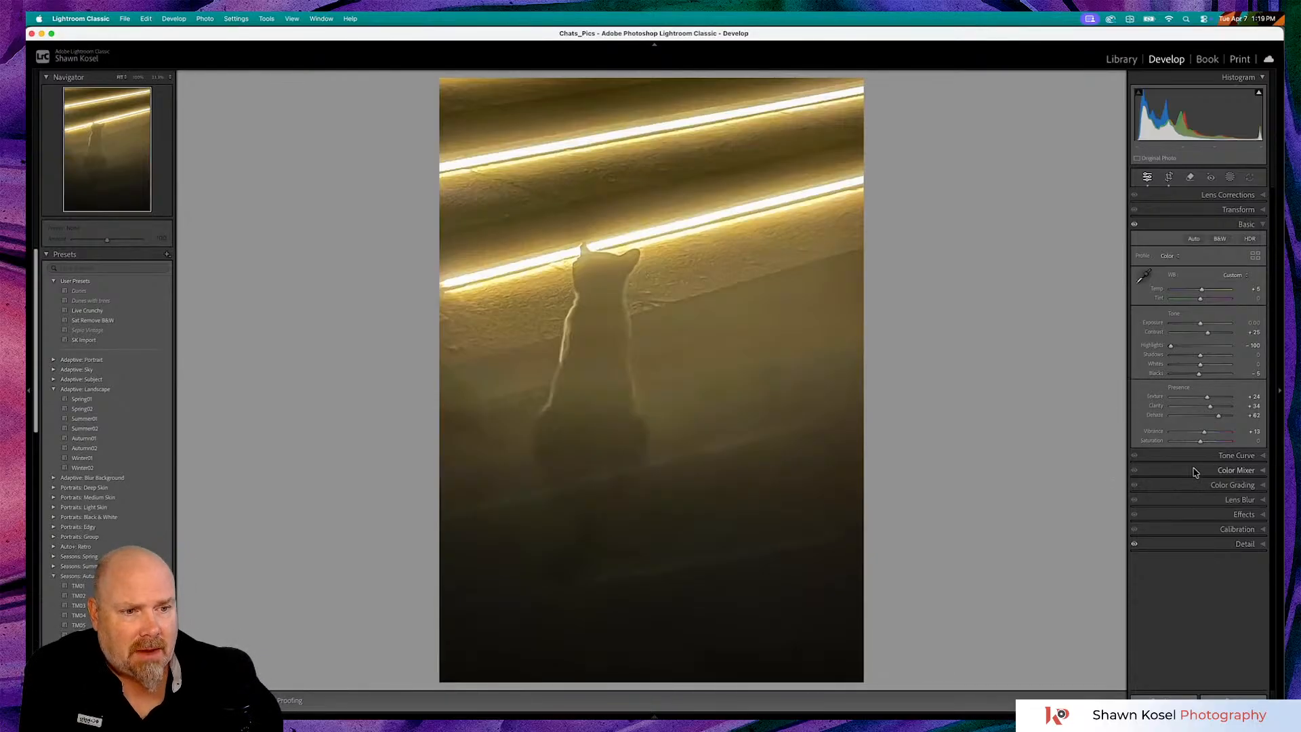
Try lowering the orange luminance to -23 and the yellow luminance to -68 by sampling the cat's body, and reset the Color Mixer
{"action": "left_click", "coordinate": [1222, 470]}
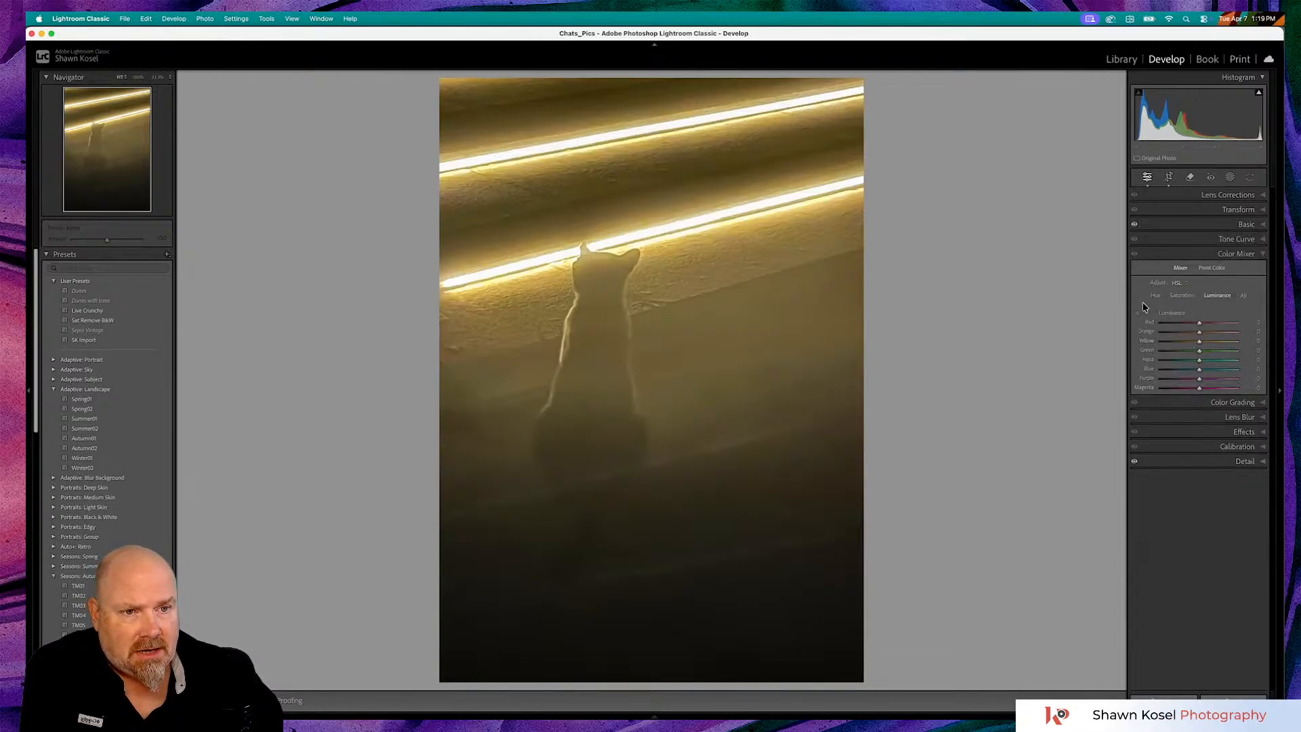
{"action": "left_click", "coordinate": [1138, 315]}
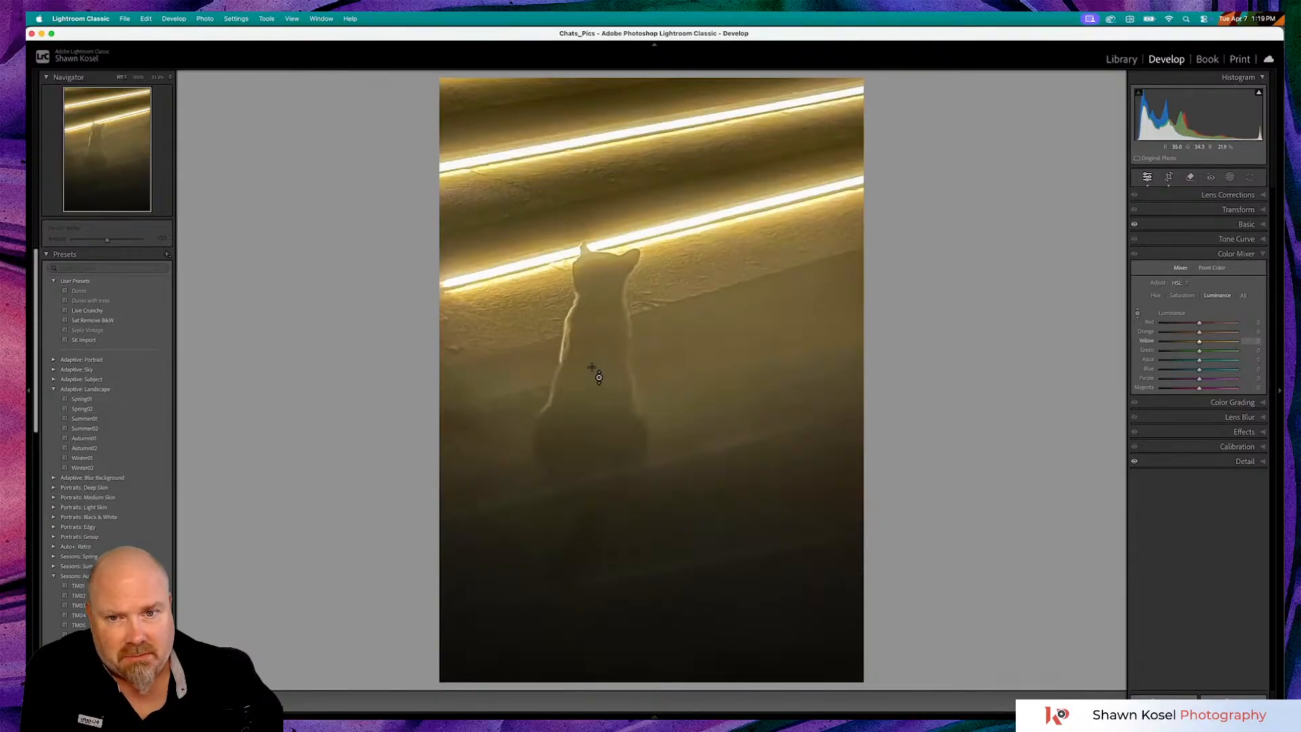
{"action": "mouse_move", "coordinate": [595, 353]}
{"action": "left_mouse_down"}
{"action": "mouse_move", "coordinate": [595, 442]}
{"action": "mouse_move", "coordinate": [595, 353]}
{"action": "left_mouse_up"}
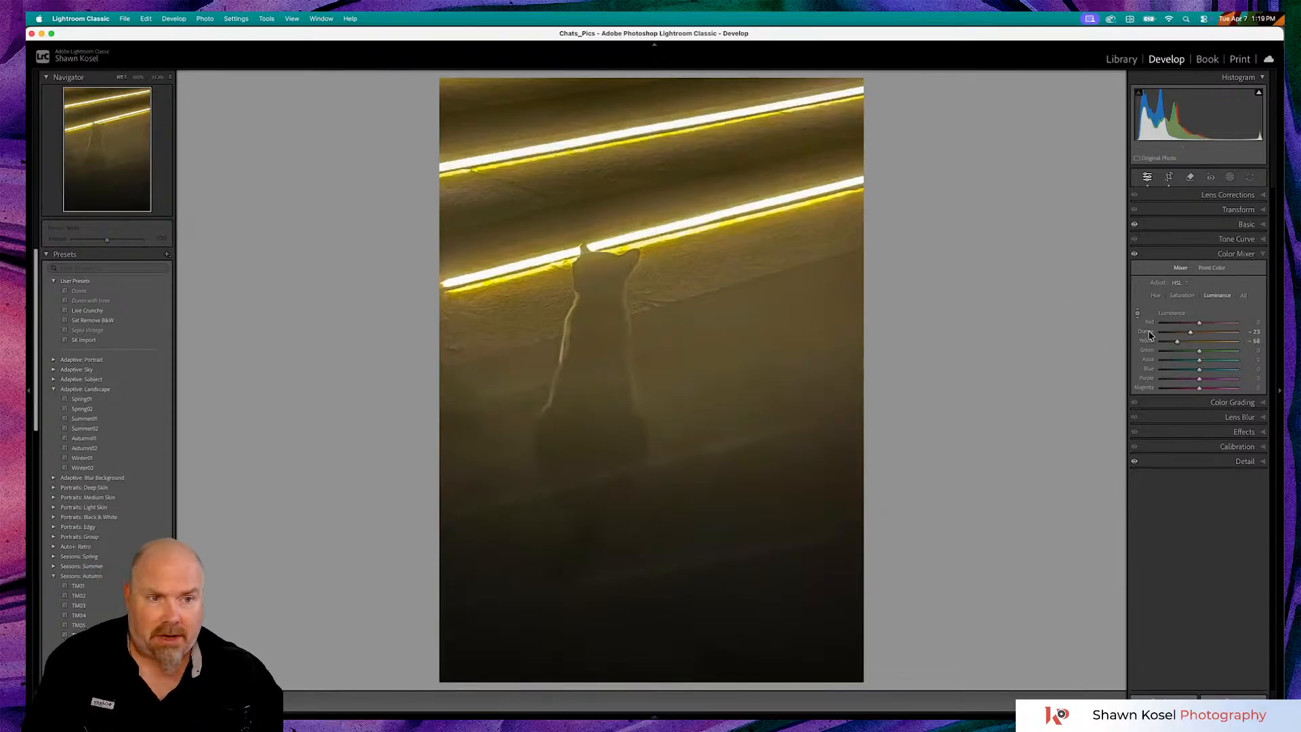
{"action": "key", "text": "alt"}
{"action": "left_click", "coordinate": [1182, 268], "text": "alt"}
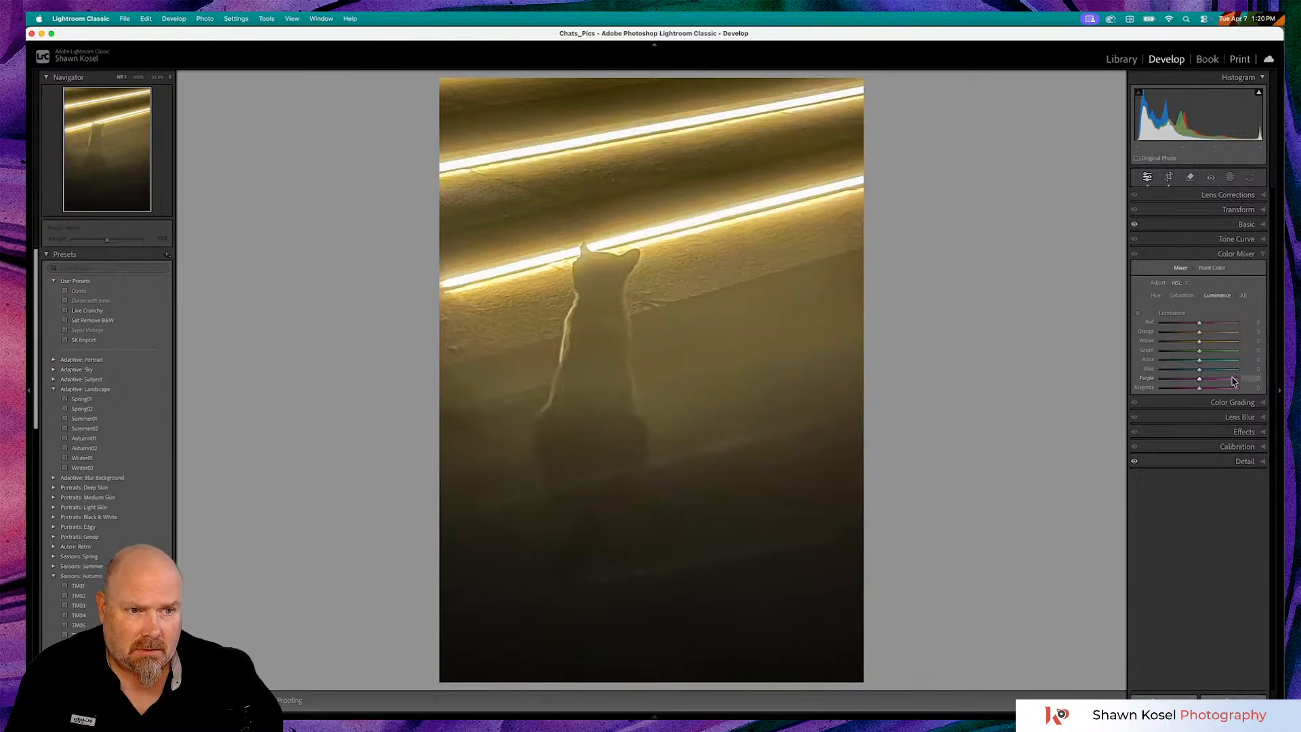
Set Shadows to -43 and reset Whites to its default after trying a lower value
{"action": "left_click", "coordinate": [1244, 225]}
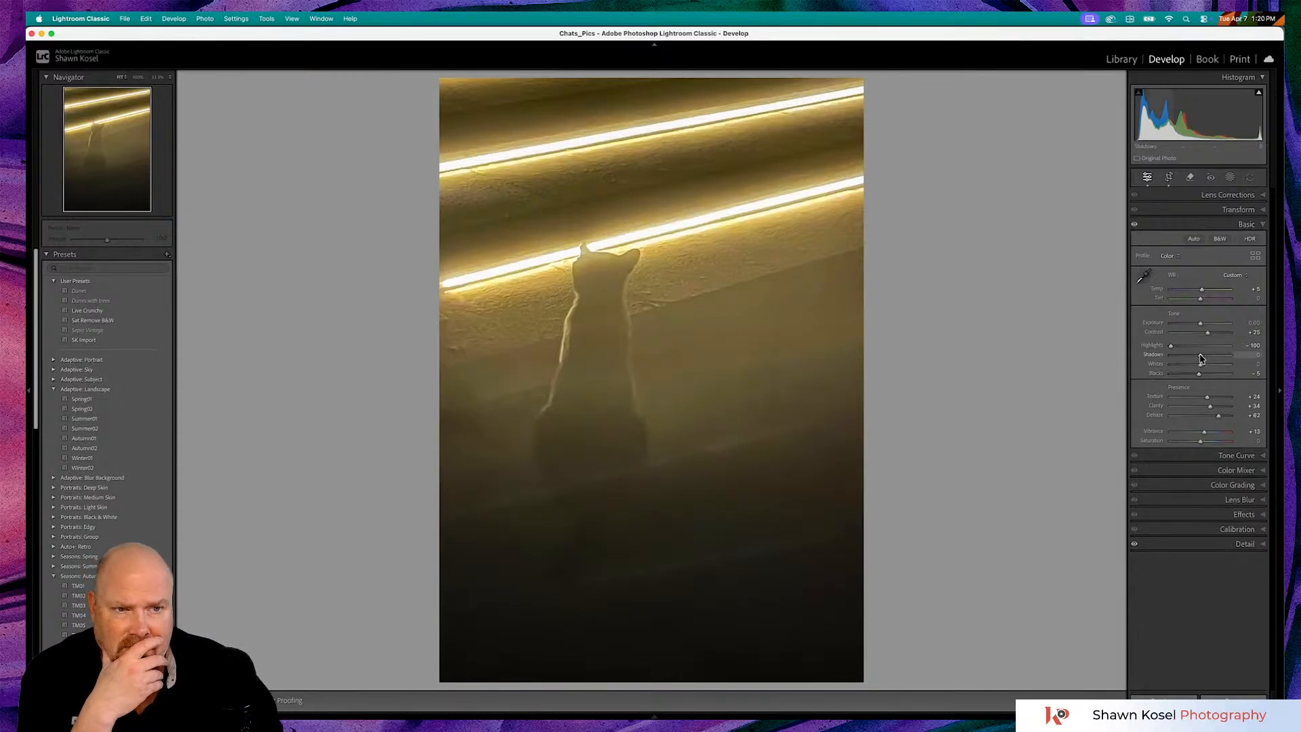
{"action": "left_click_drag", "start_coordinate": [1201, 358], "coordinate": [1190, 367]}
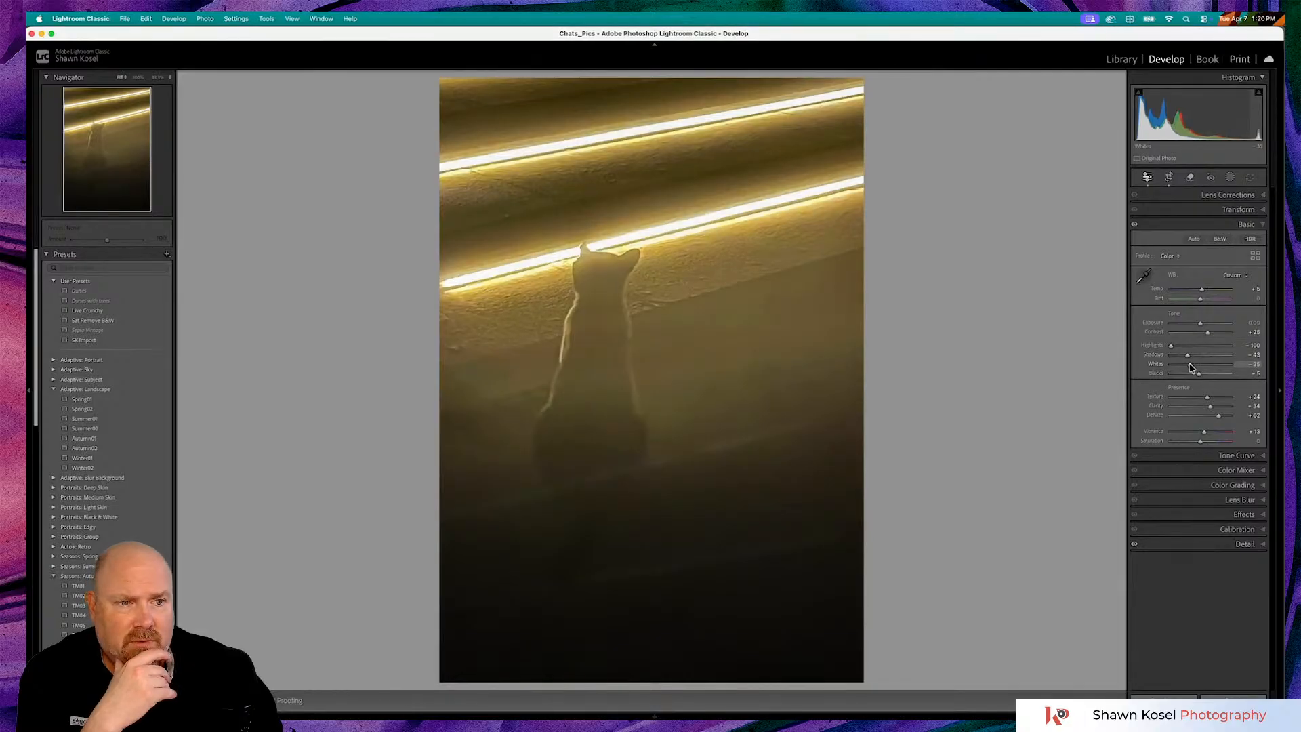
{"action": "double_click", "coordinate": [1155, 364]}
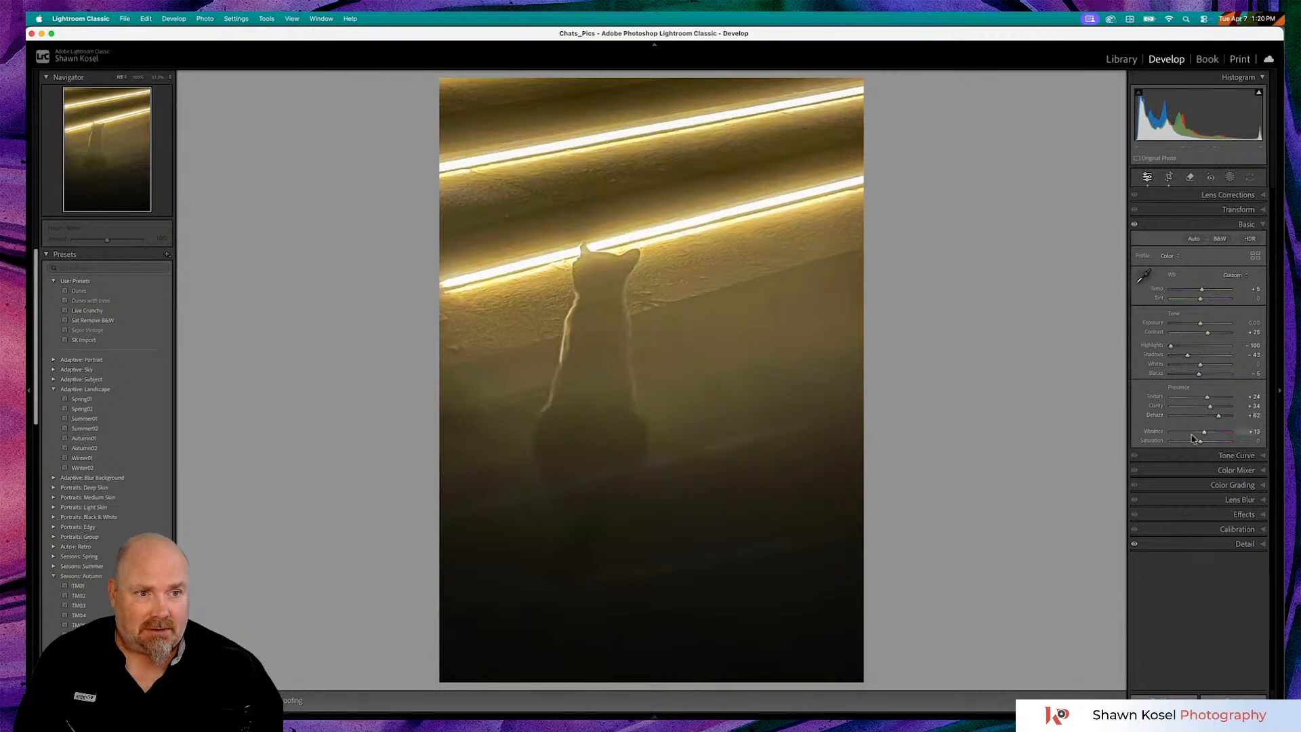
{"action": "left_click", "coordinate": [1207, 457]}
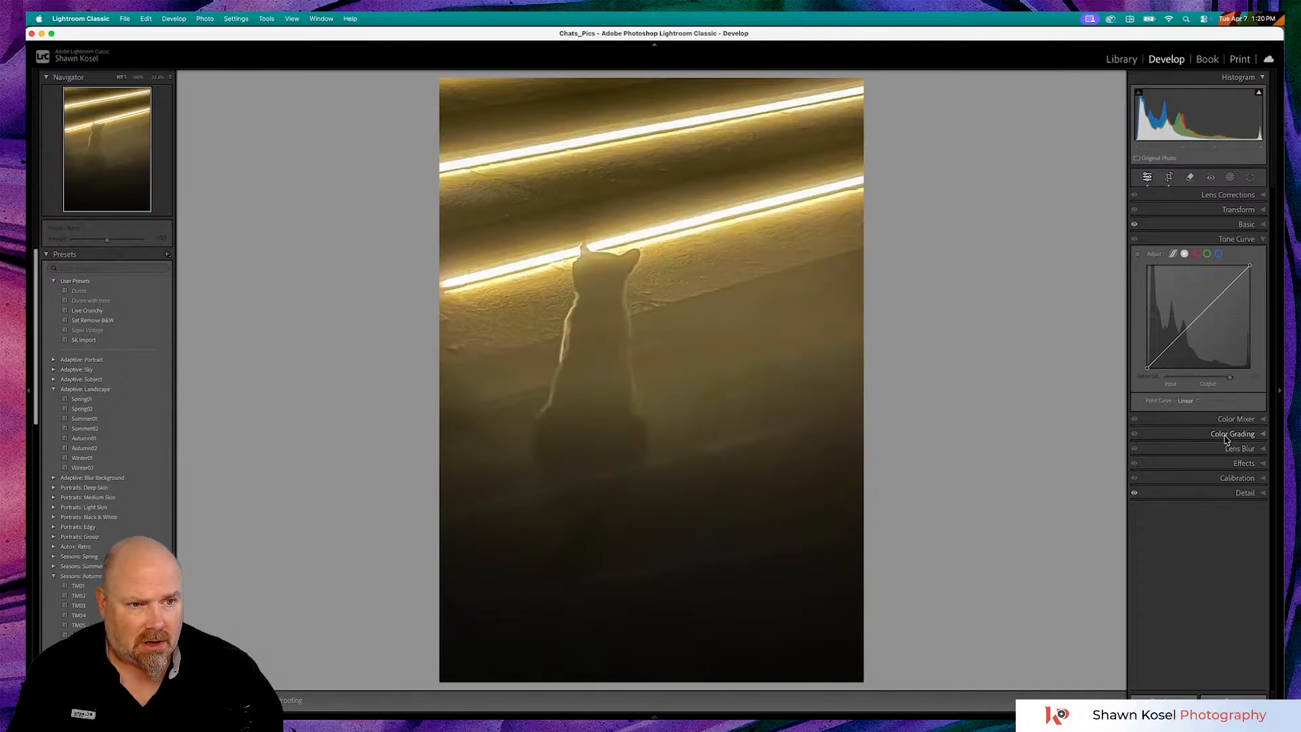
{"action": "left_click", "coordinate": [1228, 448]}
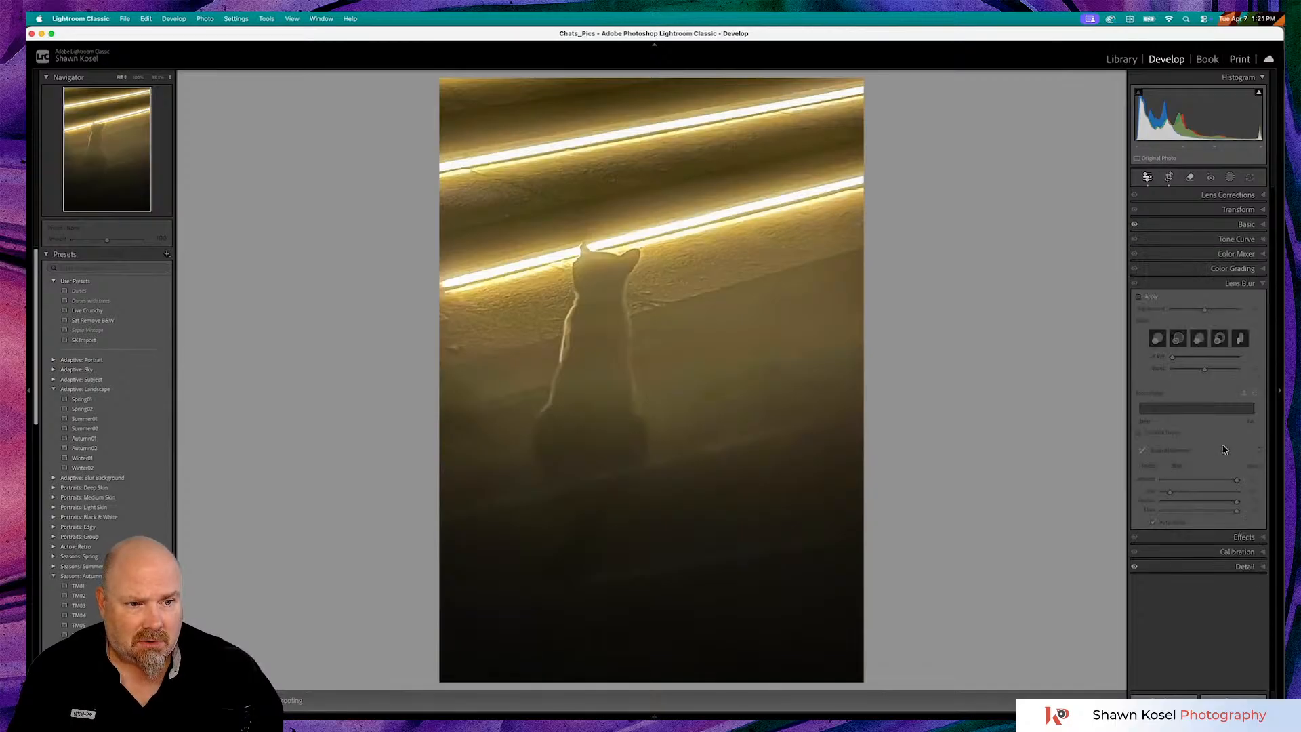
{"action": "left_click", "coordinate": [1238, 283]}
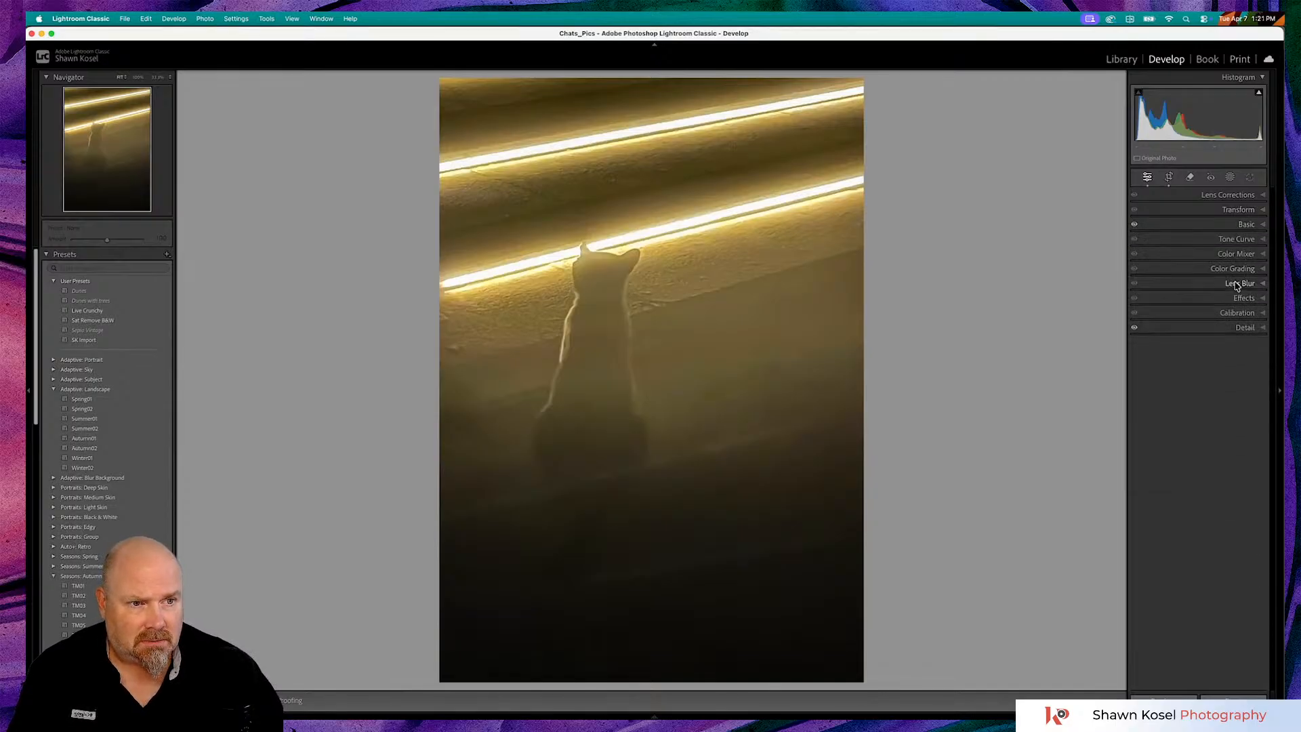
{"action": "left_click", "coordinate": [1236, 300]}
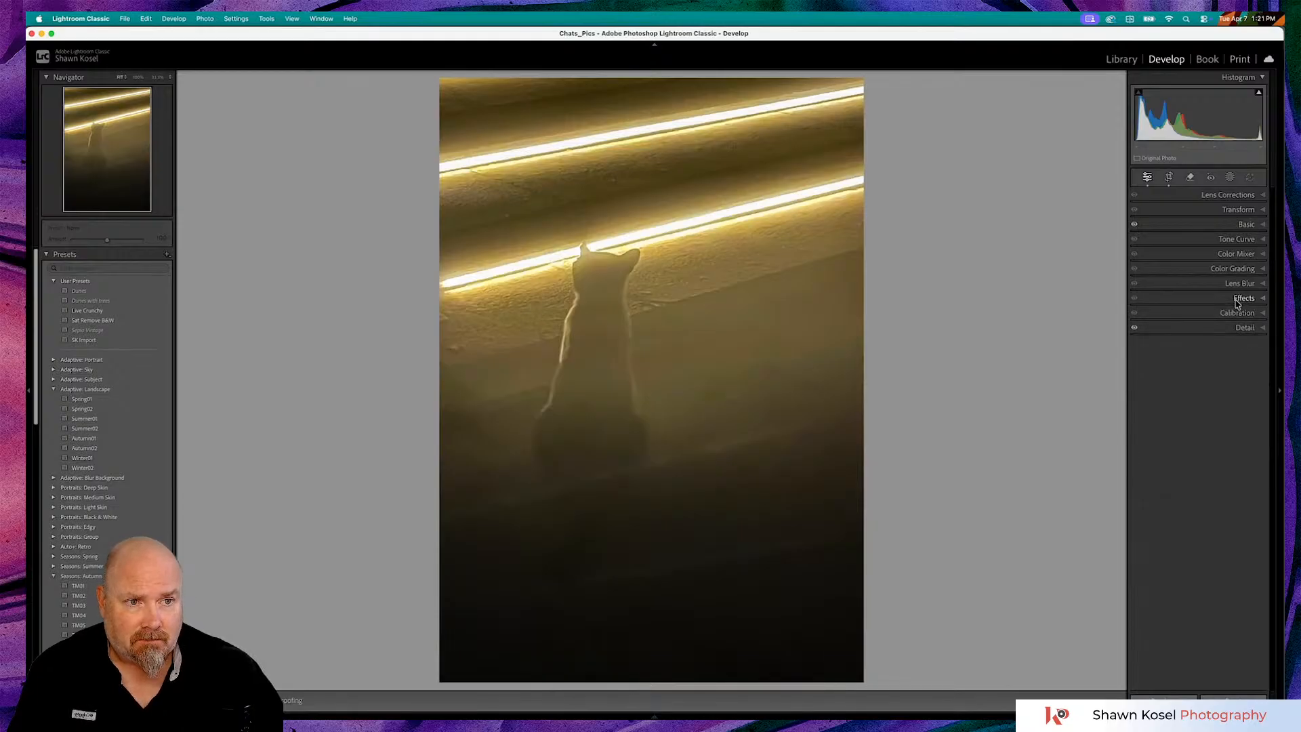
Compare the edited cat photo repeatedly with its before version to examine the haze, contrast and colour
{"action": "key", "text": "backslash"}
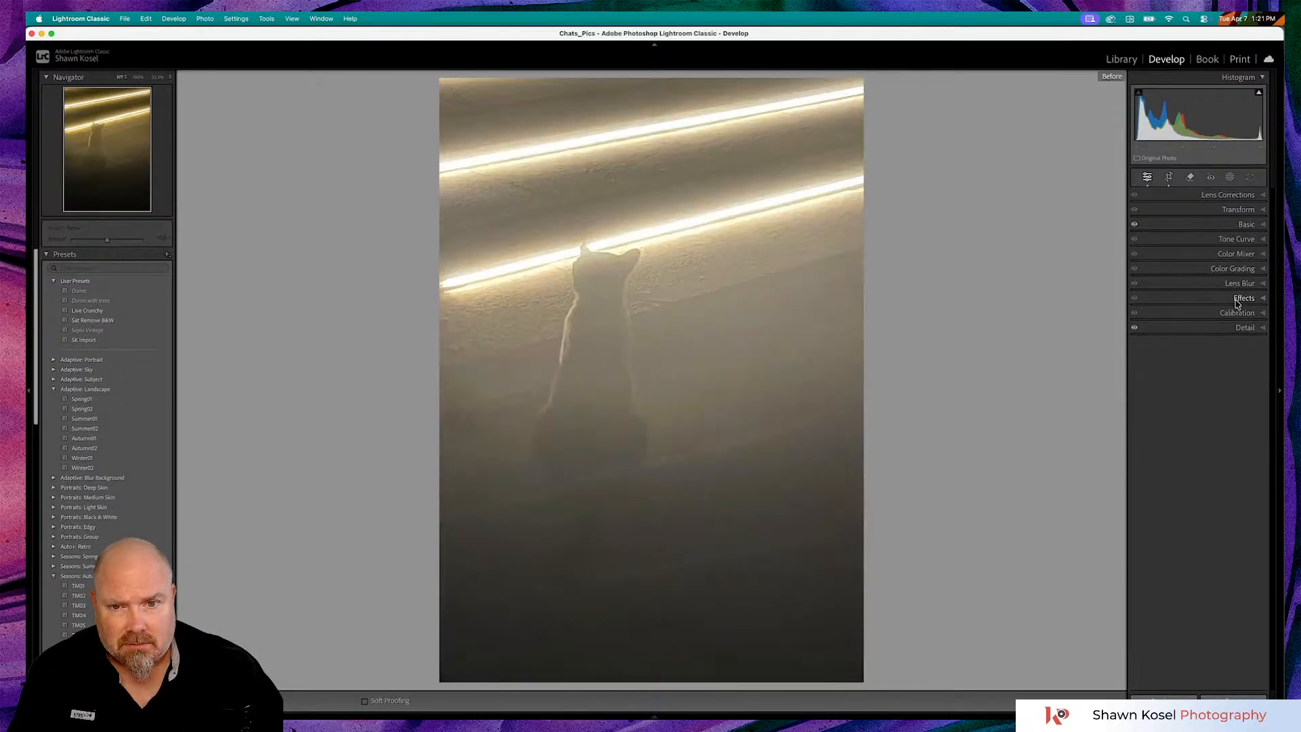
{"action": "key", "text": "backslash"}
{"action": "key", "text": "backslash"}
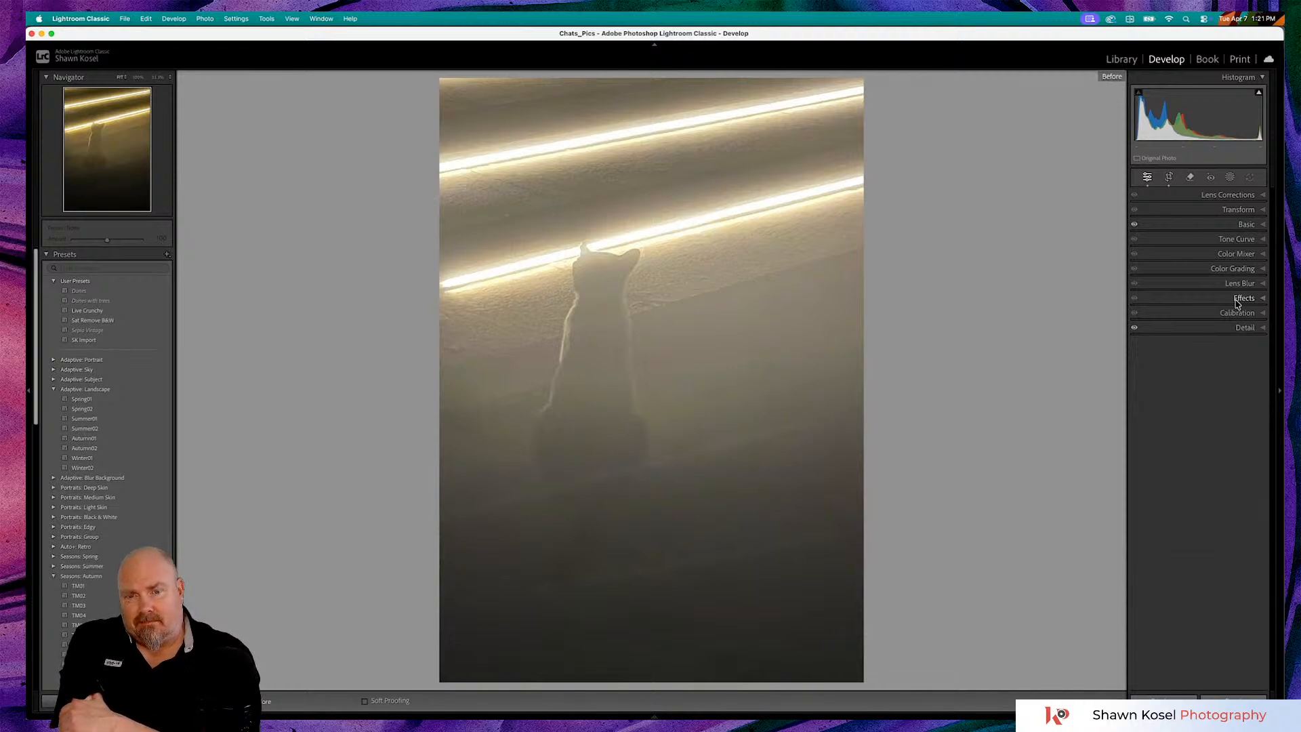
{"action": "key", "text": "backslash"}
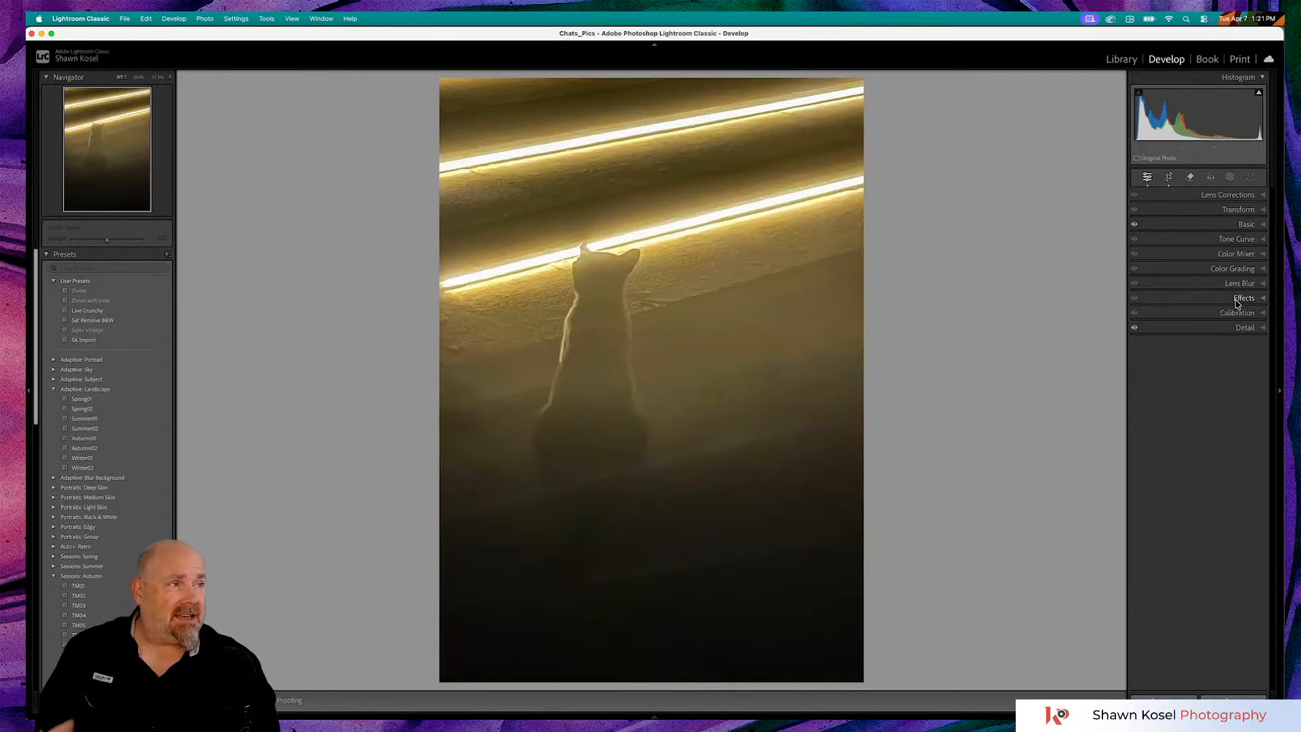
{"action": "key", "text": "backslash"}
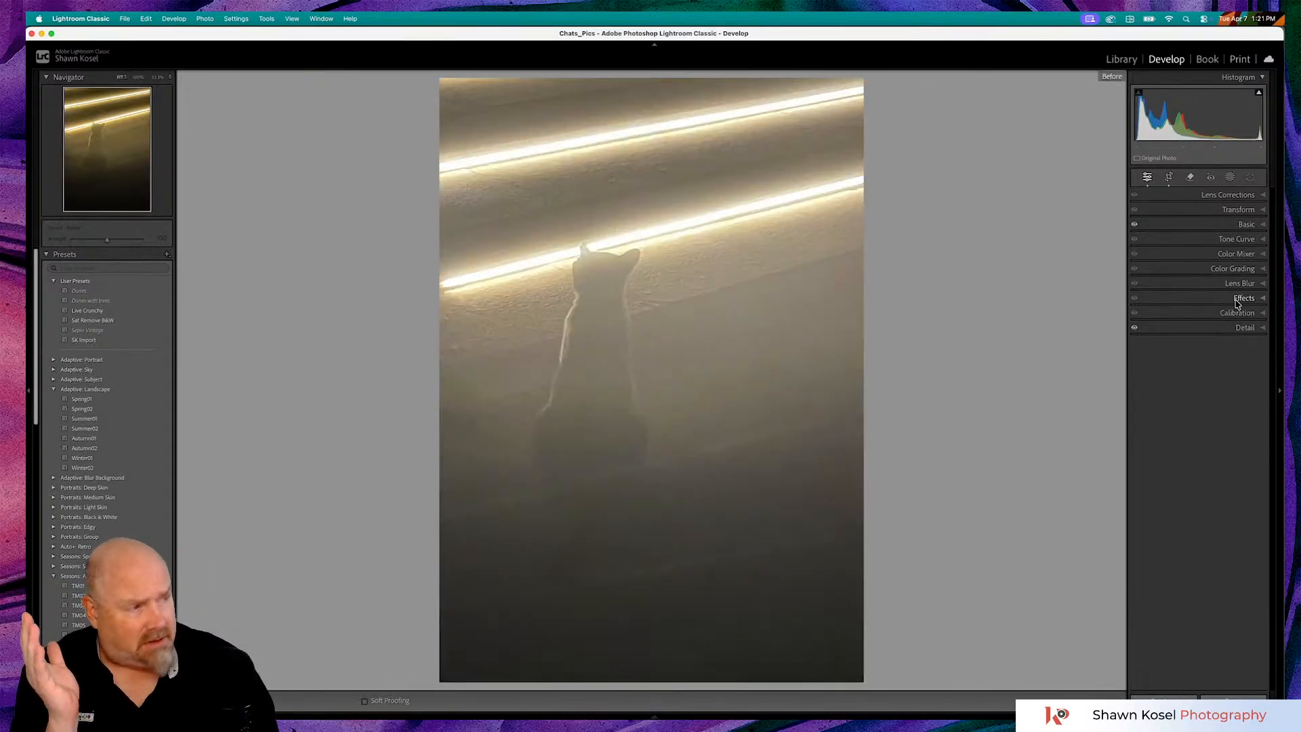
{"action": "key", "text": "backslash"}
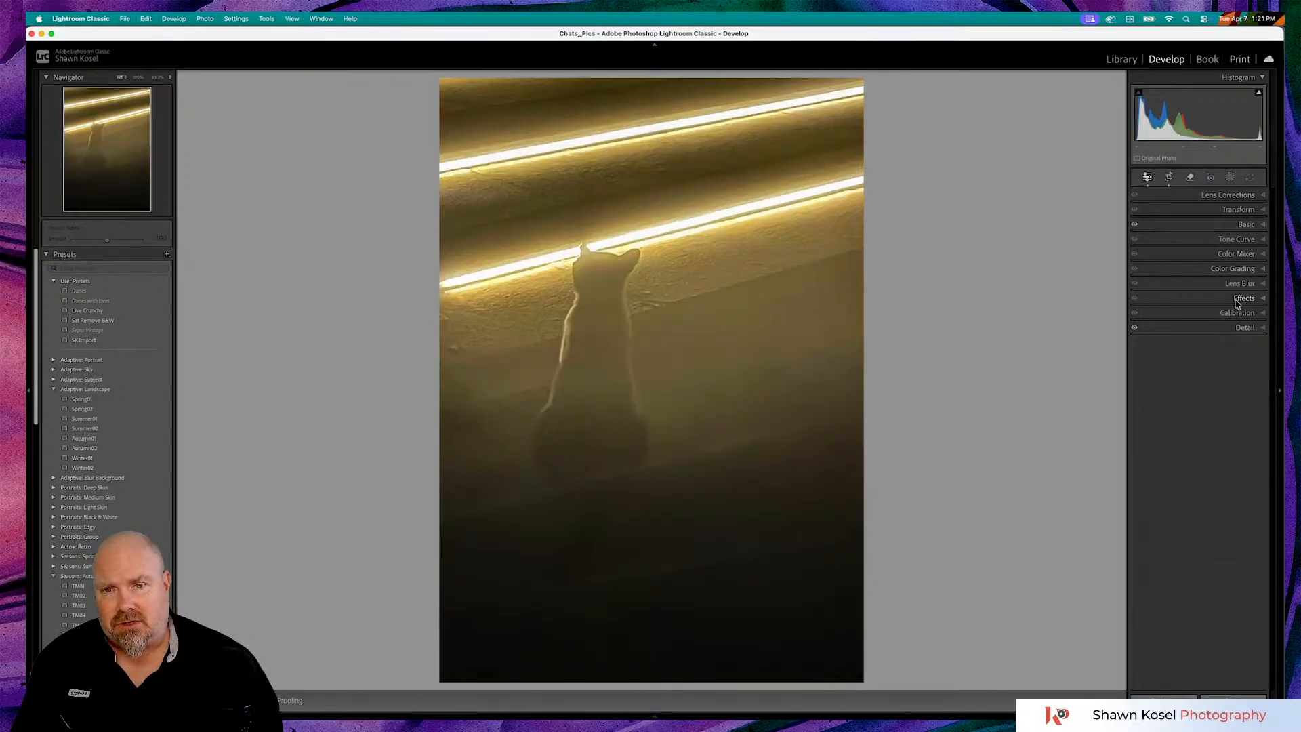
{"action": "key", "text": "backslash"}
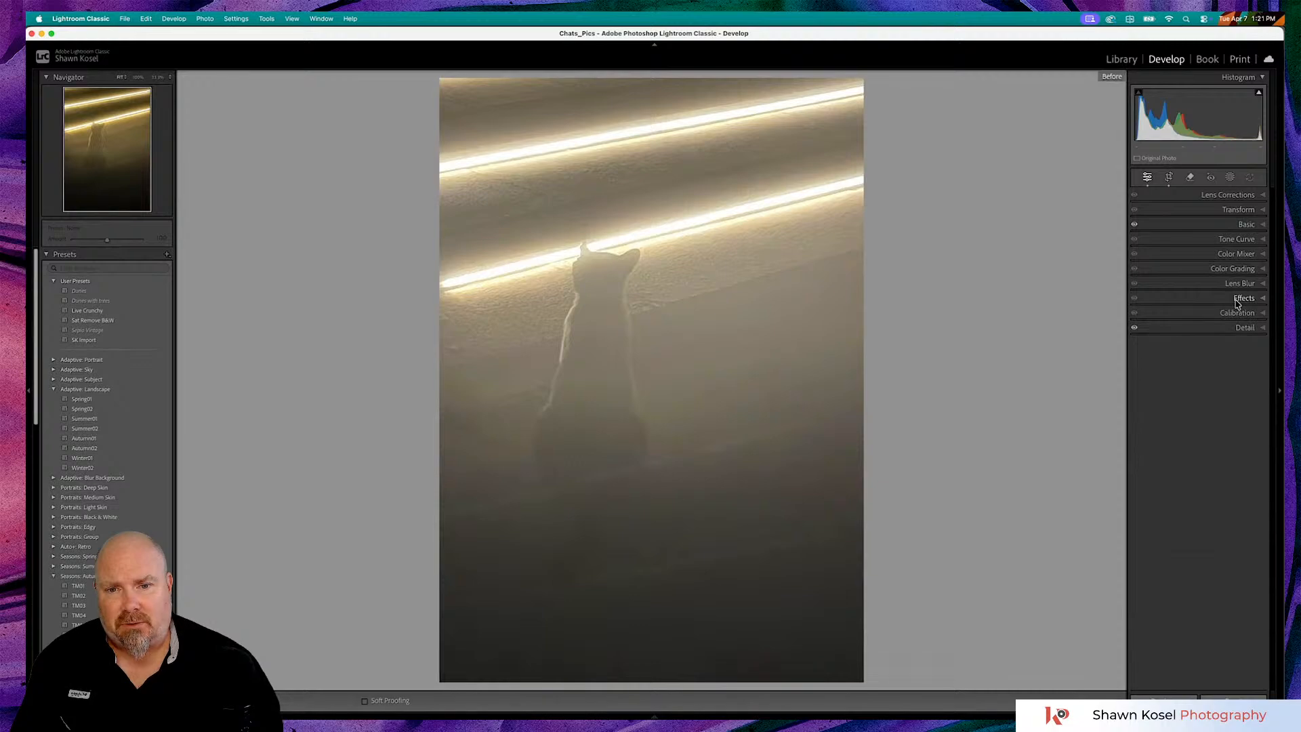
{"action": "key", "text": "backslash"}
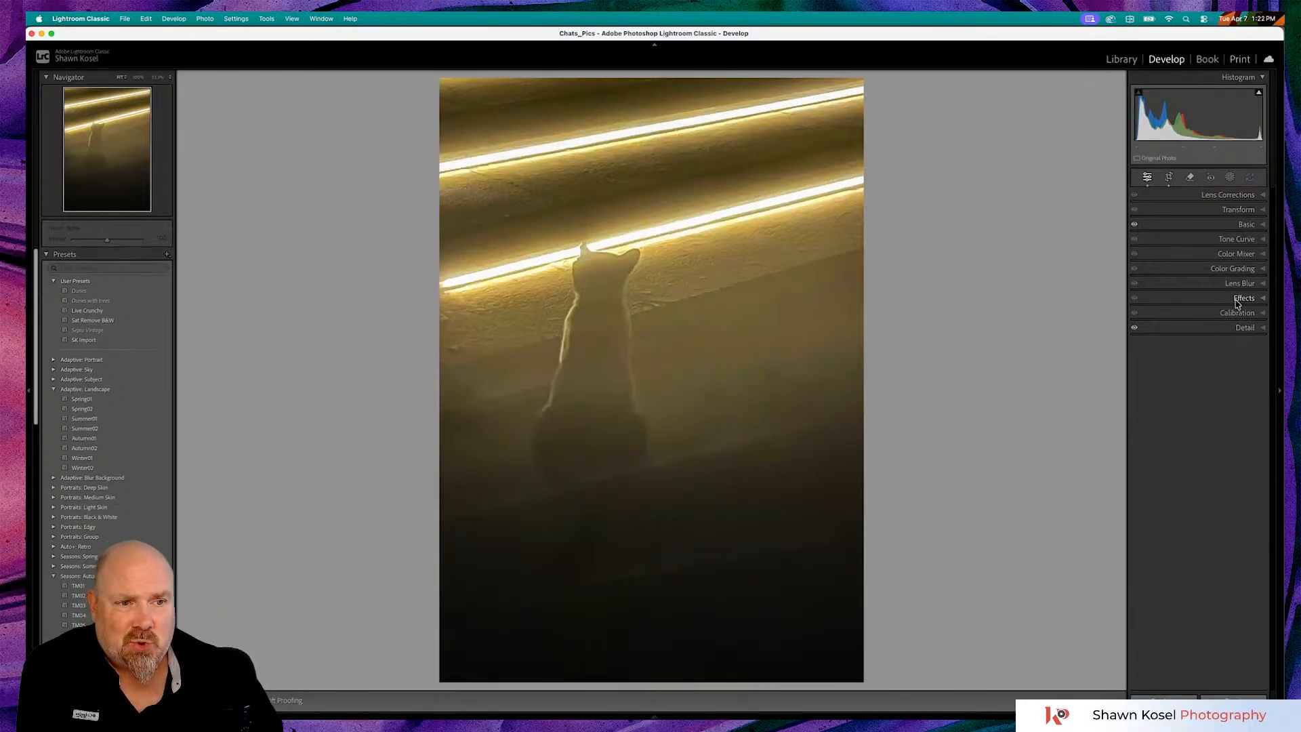
Sharpen the photo with an Amount of 80 and limit it to the edges with Masking at 54
{"action": "left_click", "coordinate": [1226, 329]}
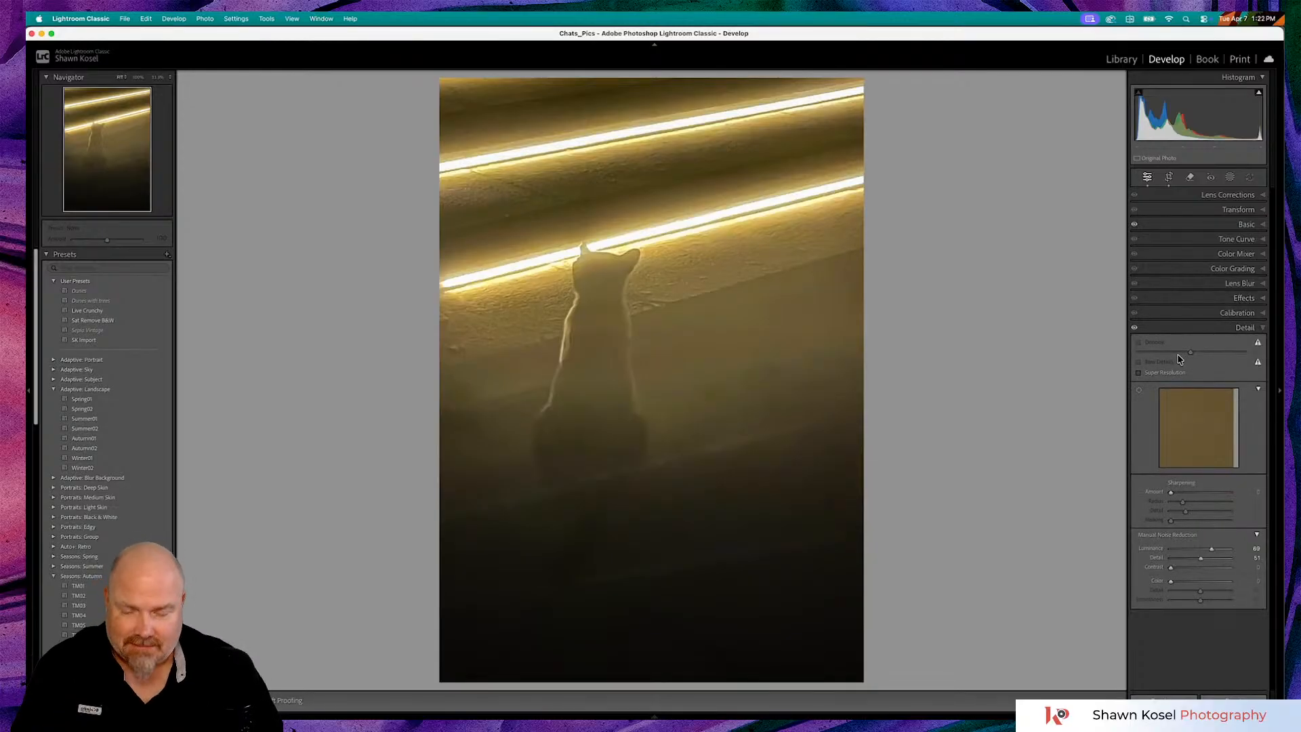
{"action": "left_click_drag", "start_coordinate": [1171, 493], "coordinate": [1203, 495]}
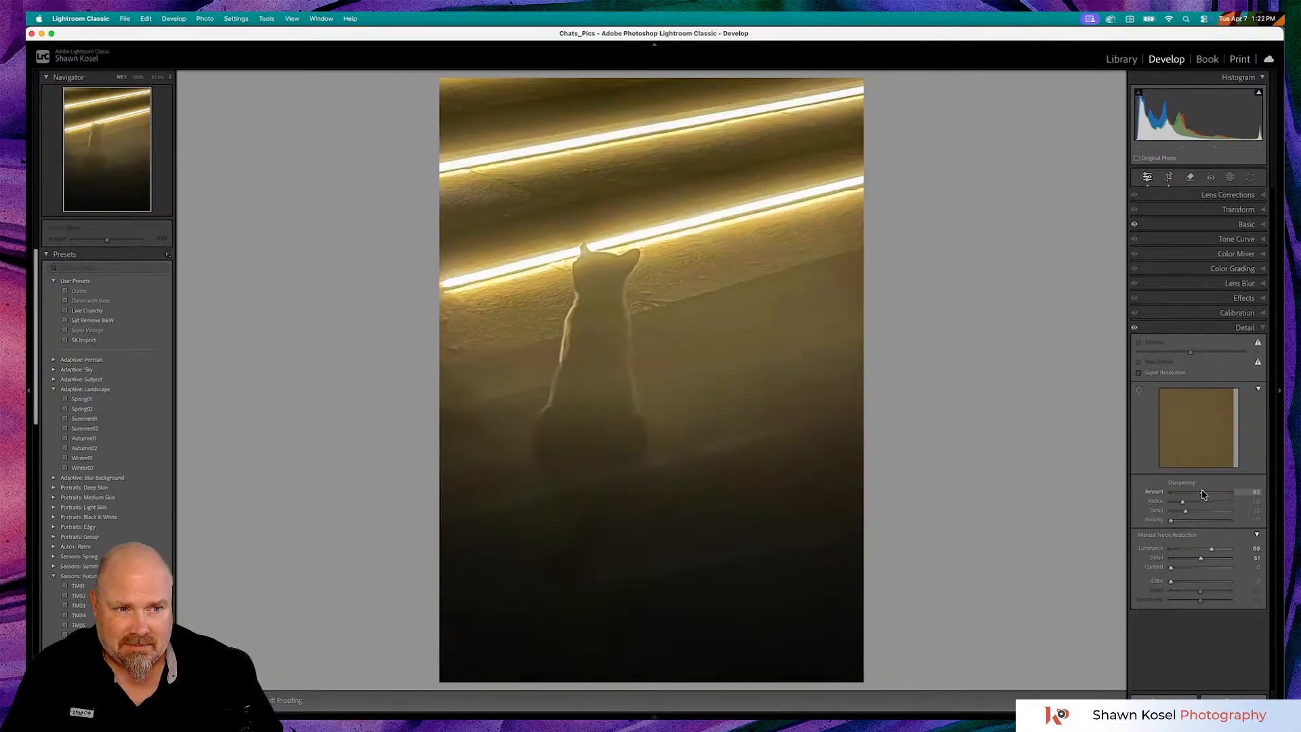
{"action": "left_click", "coordinate": [1171, 520], "text": "alt"}
{"action": "left_click_drag", "start_coordinate": [1170, 522], "coordinate": [1203, 527]}
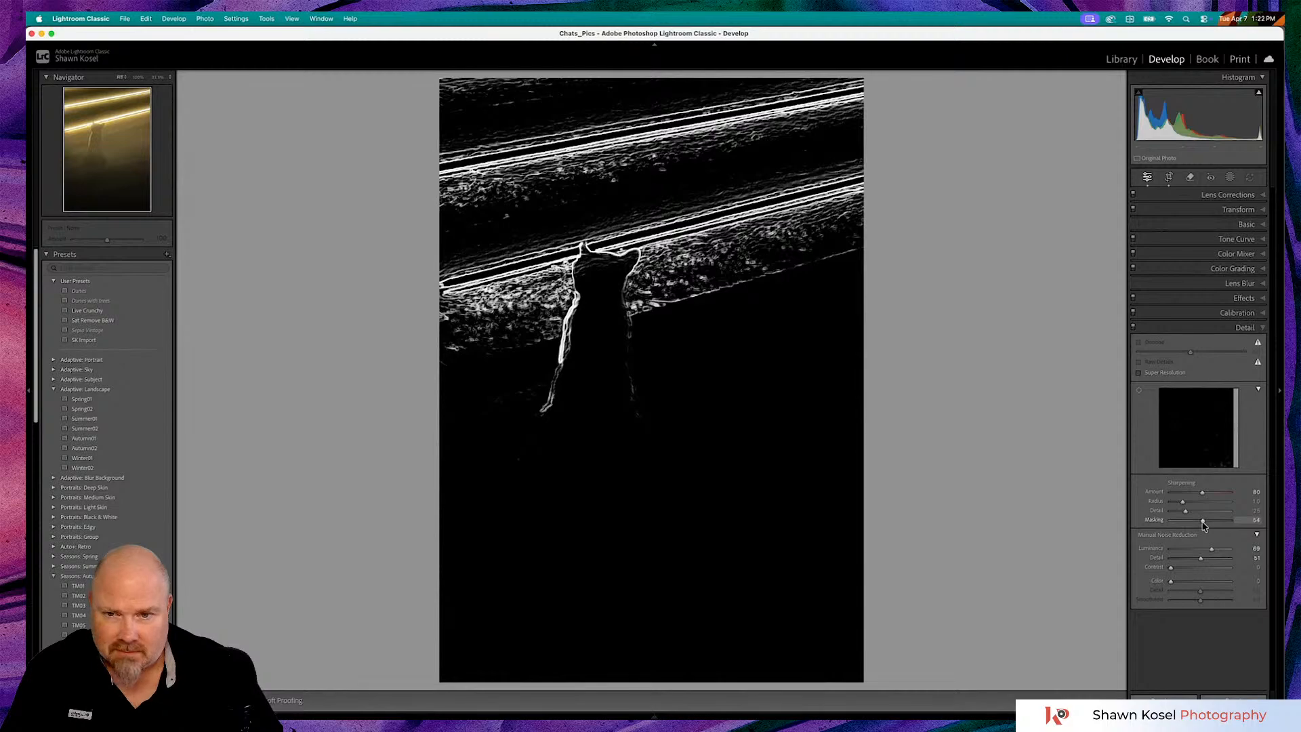
{"action": "left_click_drag", "start_coordinate": [1203, 526], "coordinate": [1203, 526], "text": "alt"}
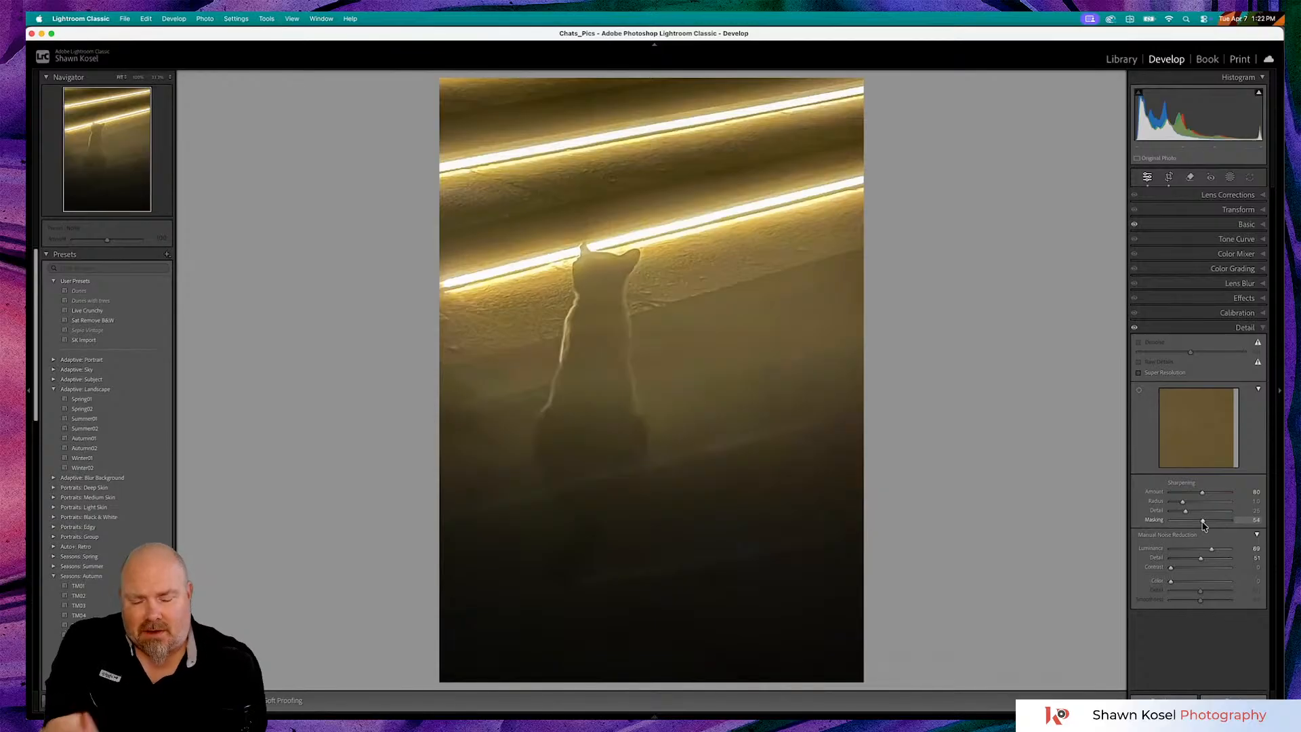
Compare the sharpened photo with its before version, and view the cat photo enlarged from the Library grid
{"action": "key", "text": "backslash"}
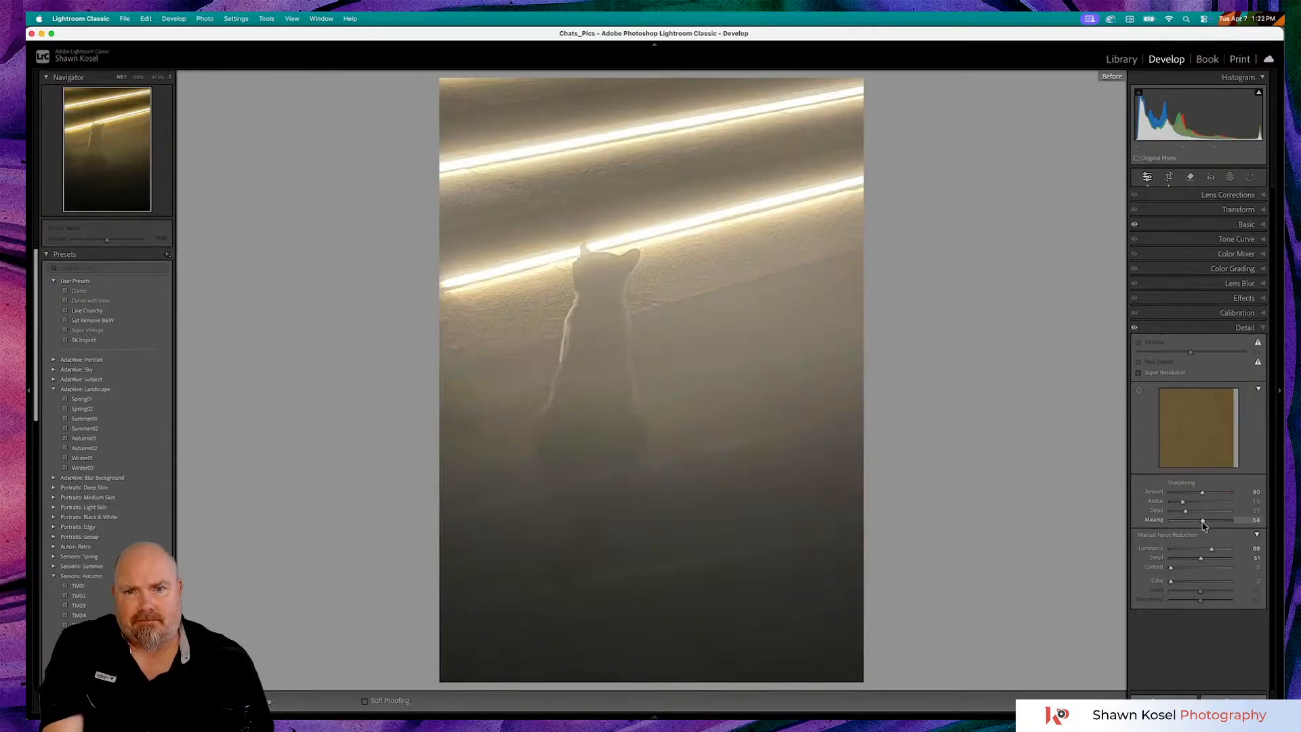
{"action": "key", "text": "backslash"}
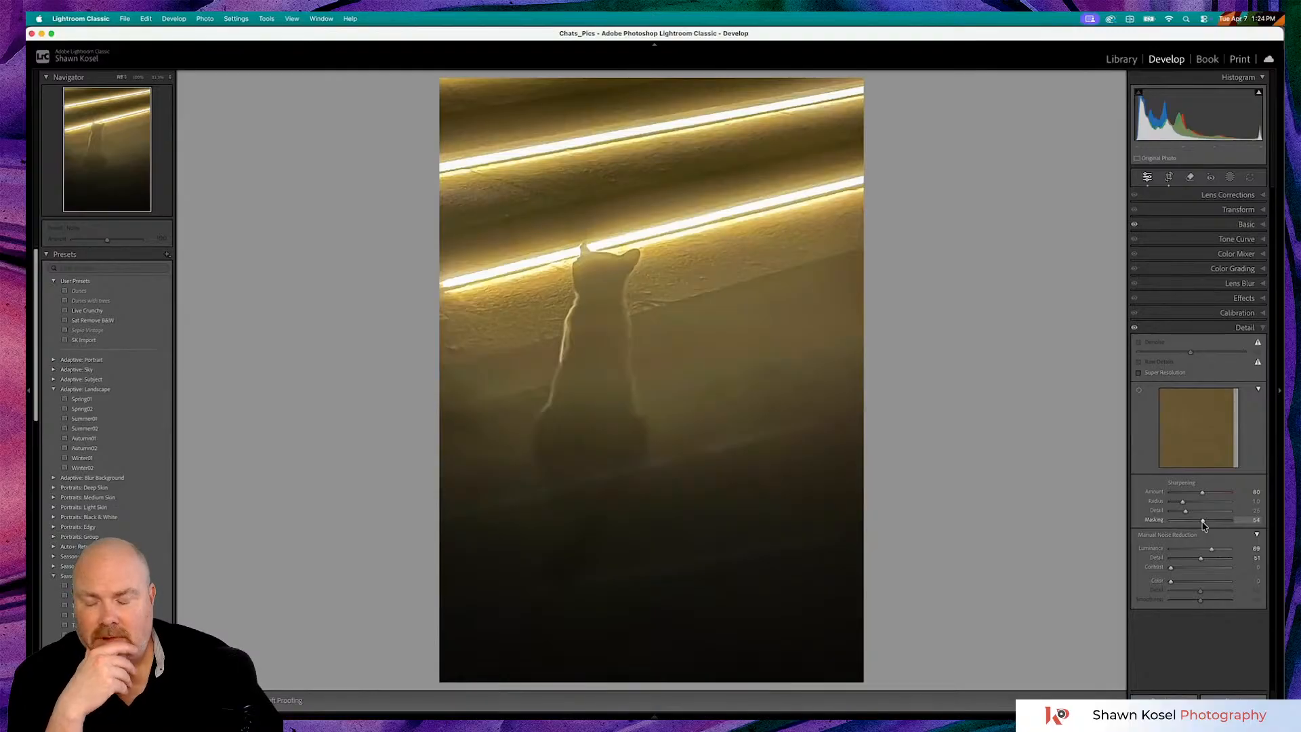
{"action": "key", "text": "g"}
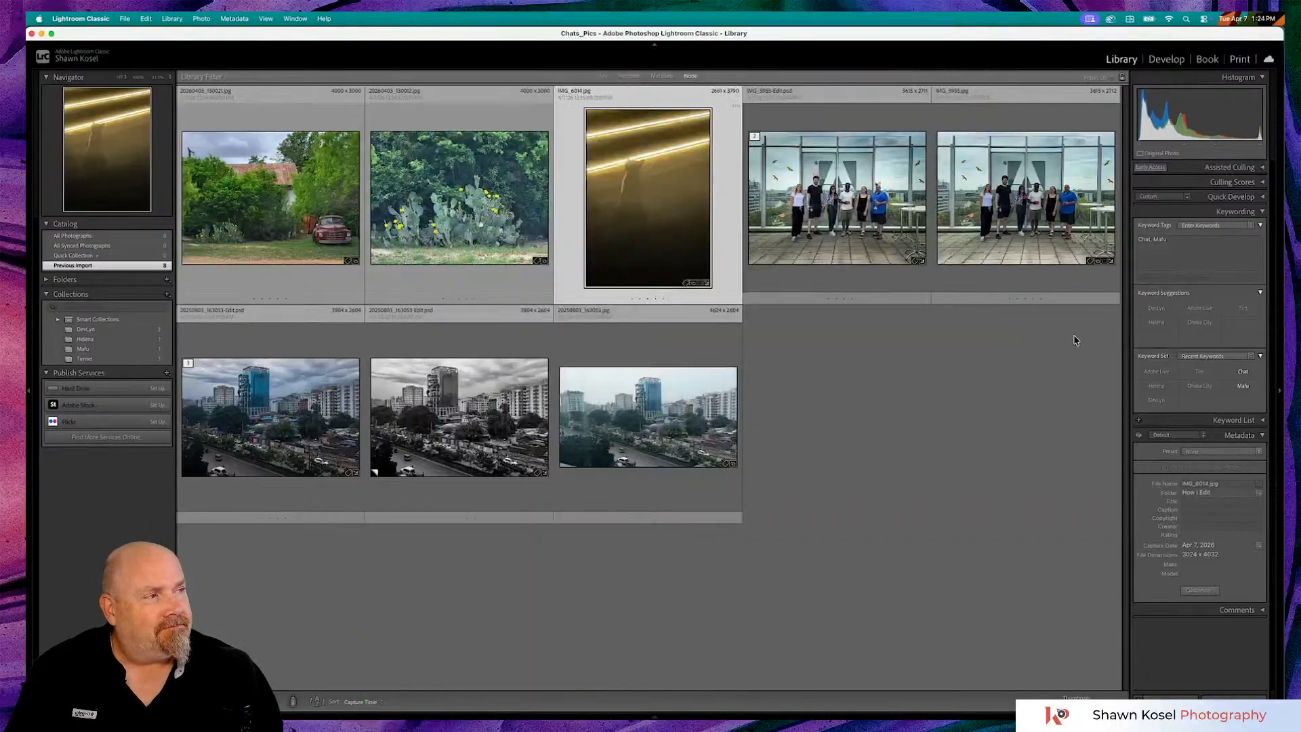
{"action": "double_click", "coordinate": [688, 208]}
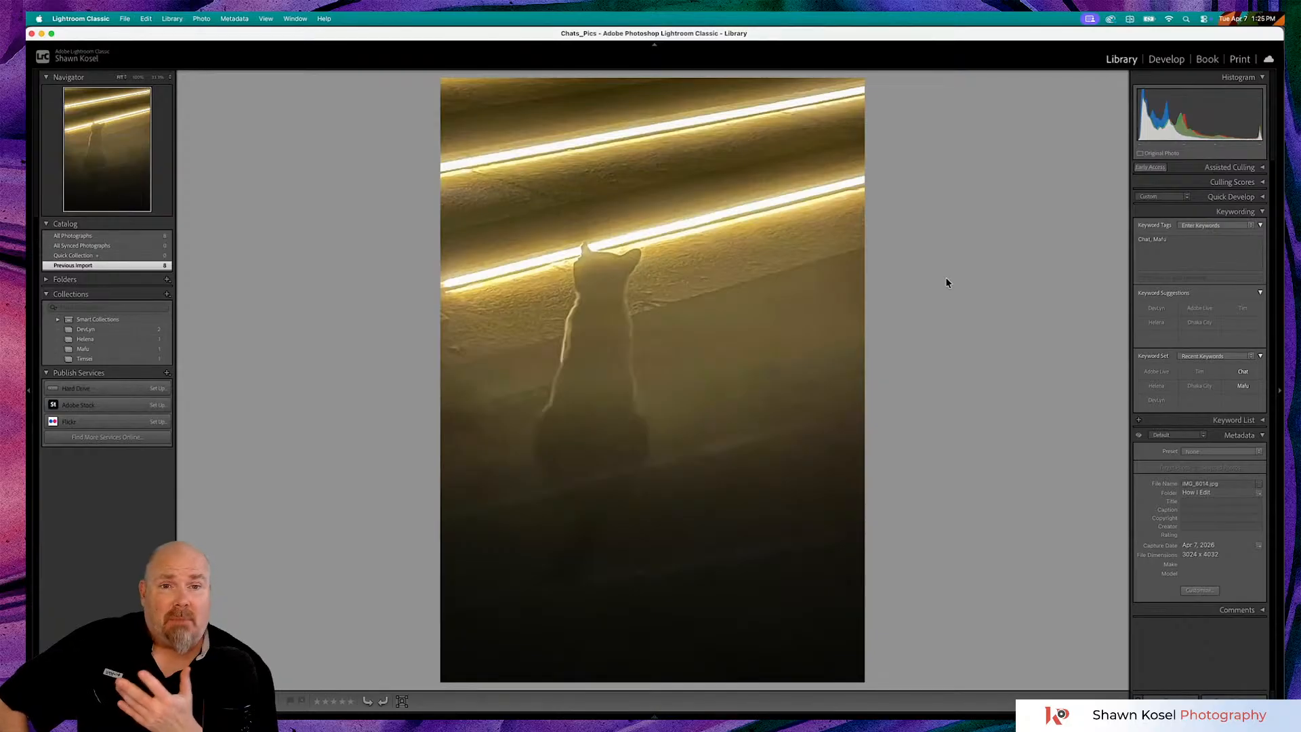
Enlarge the edited cat photo from the Library grid, and compare it with its before version in Develop
{"action": "key", "text": "g"}
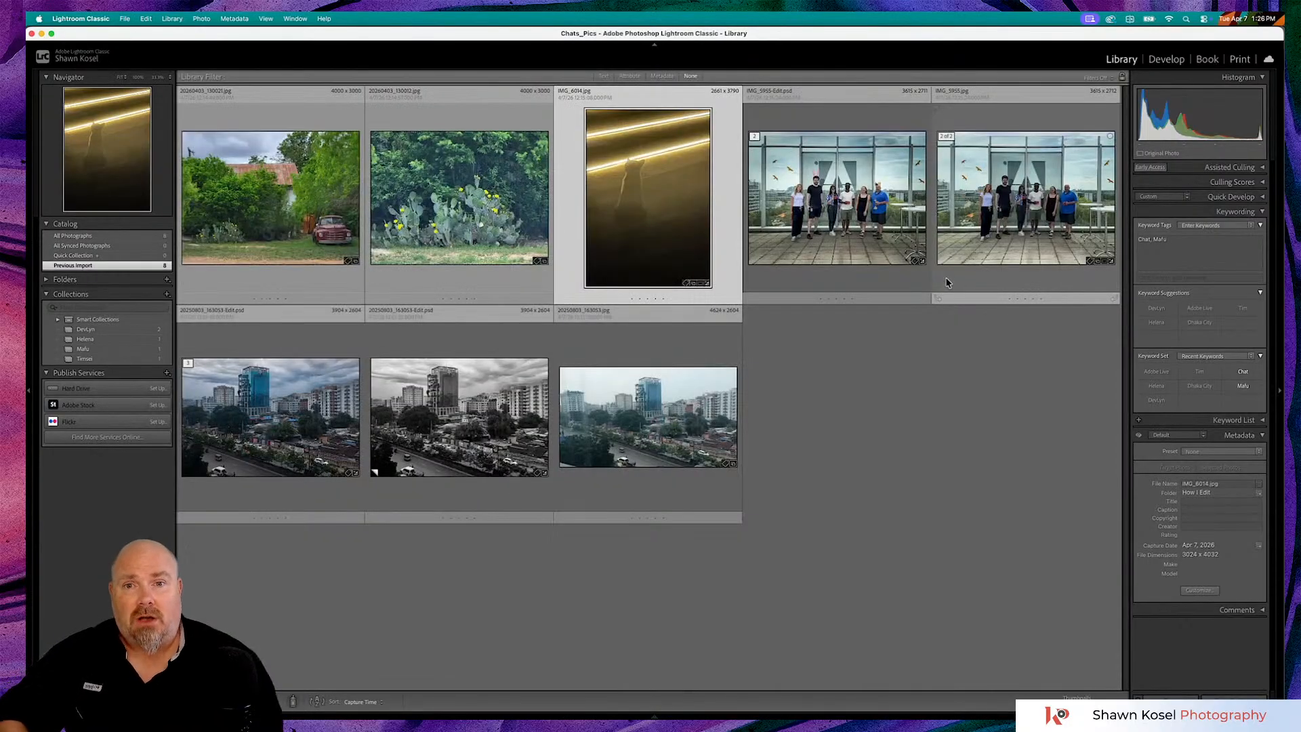
{"action": "double_click", "coordinate": [678, 155]}
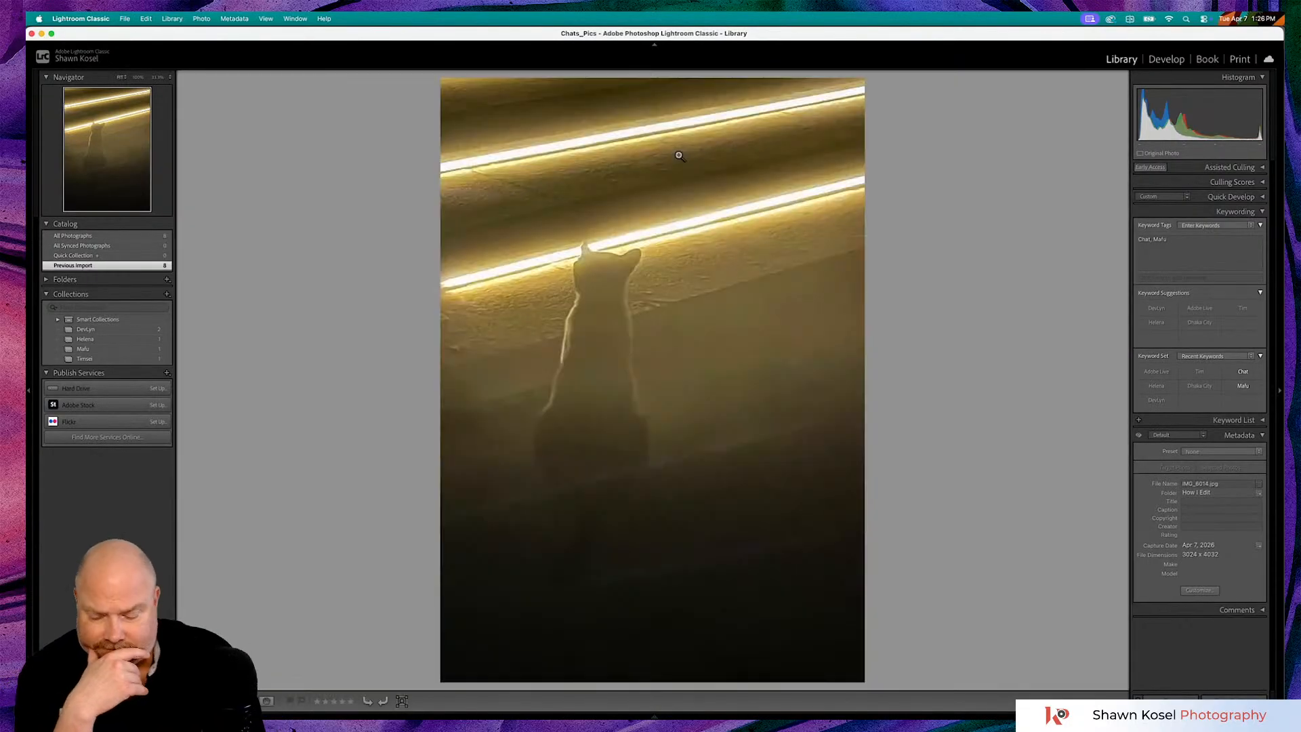
{"action": "key", "text": "d"}
{"action": "key", "text": "backslash"}
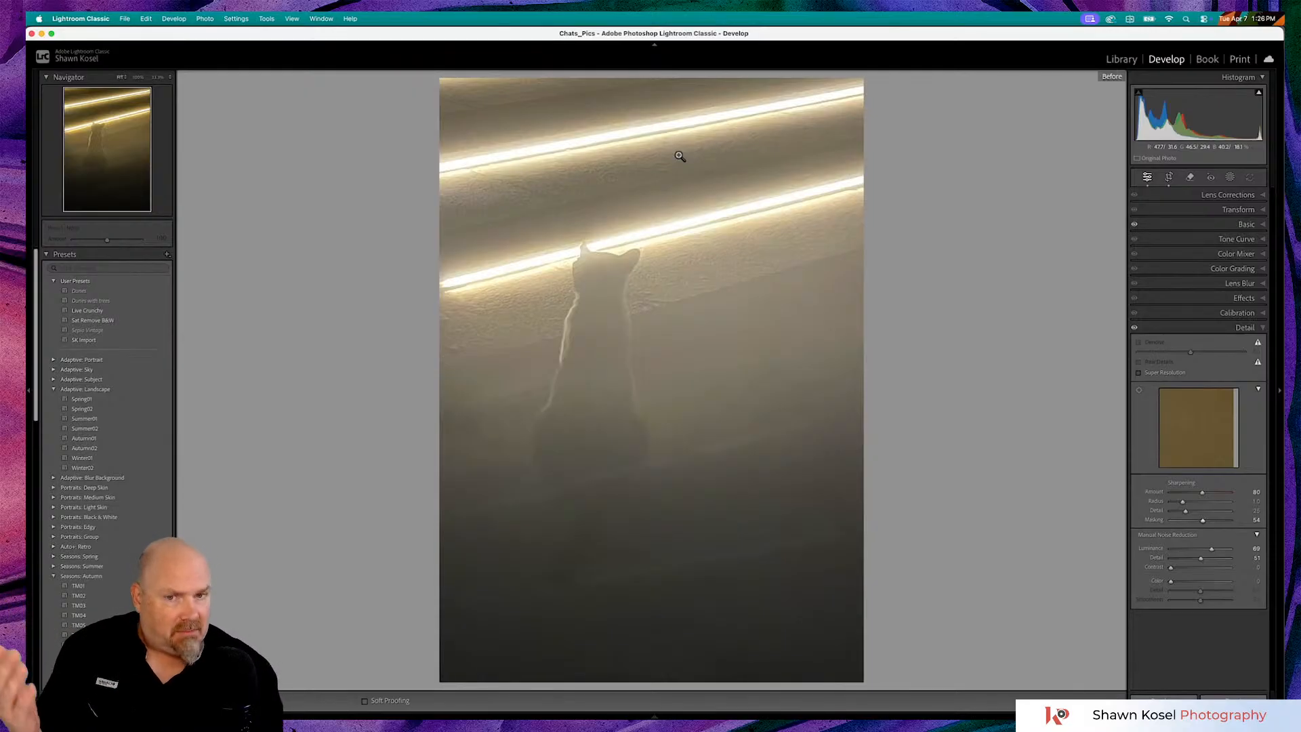
{"action": "key", "text": "backslash"}
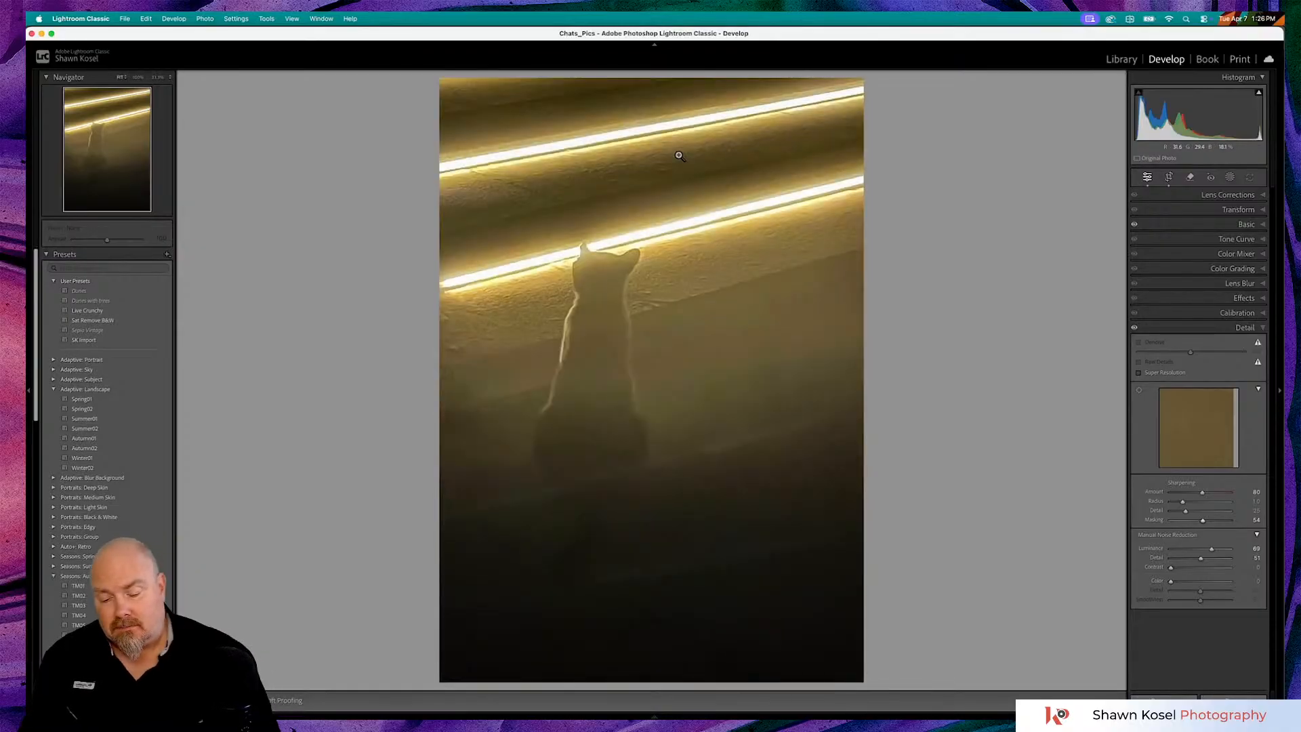
Create a virtual copy of the edited cat photo from the Library grid
{"action": "key", "text": "g"}
{"action": "right_click", "coordinate": [678, 152]}
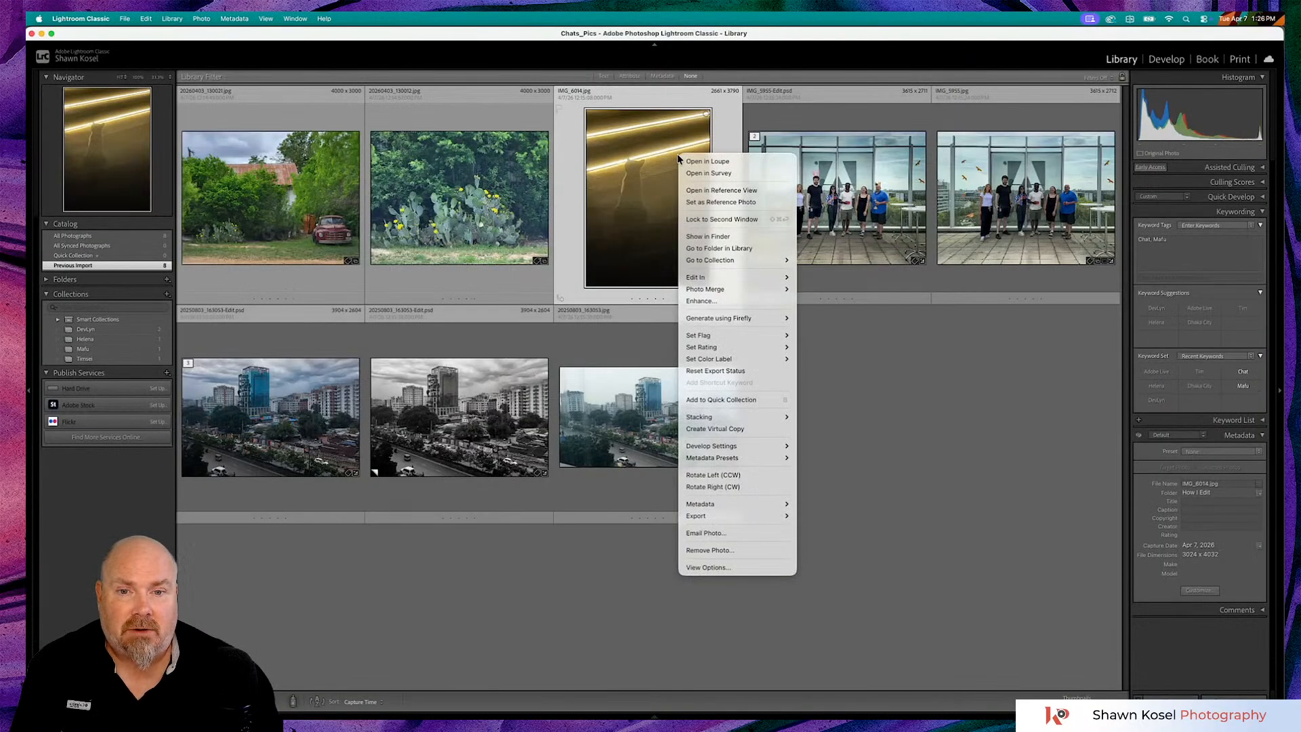
{"action": "mouse_move", "coordinate": [717, 291]}
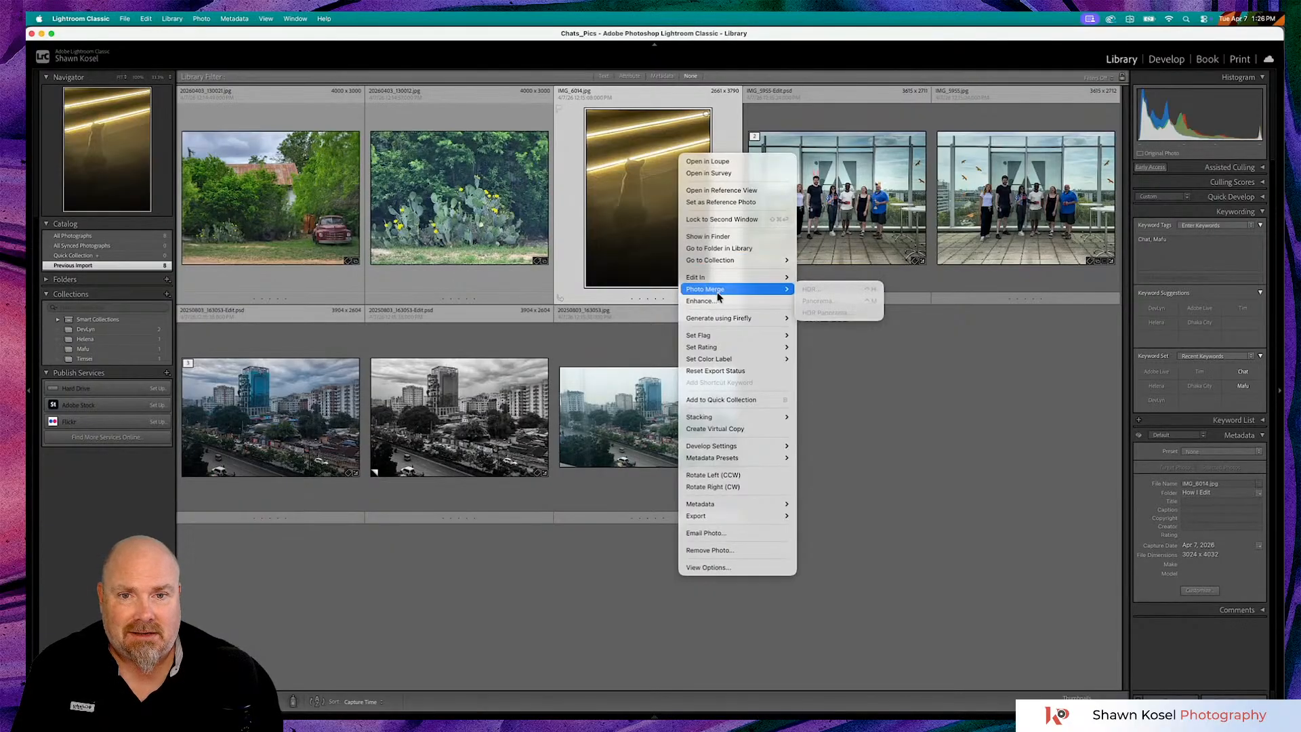
{"action": "left_click", "coordinate": [726, 427]}
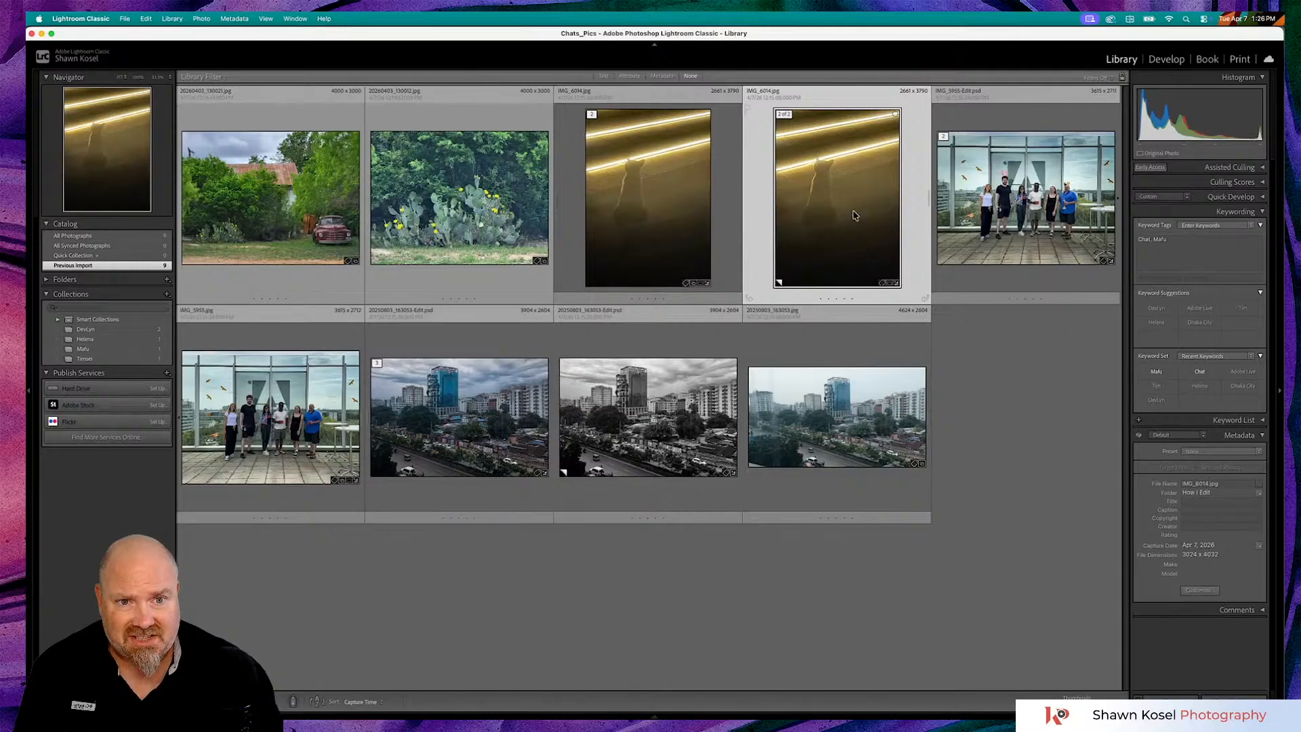
Open the virtual copy in Develop and reset all of its edits
{"action": "double_click", "coordinate": [854, 216]}
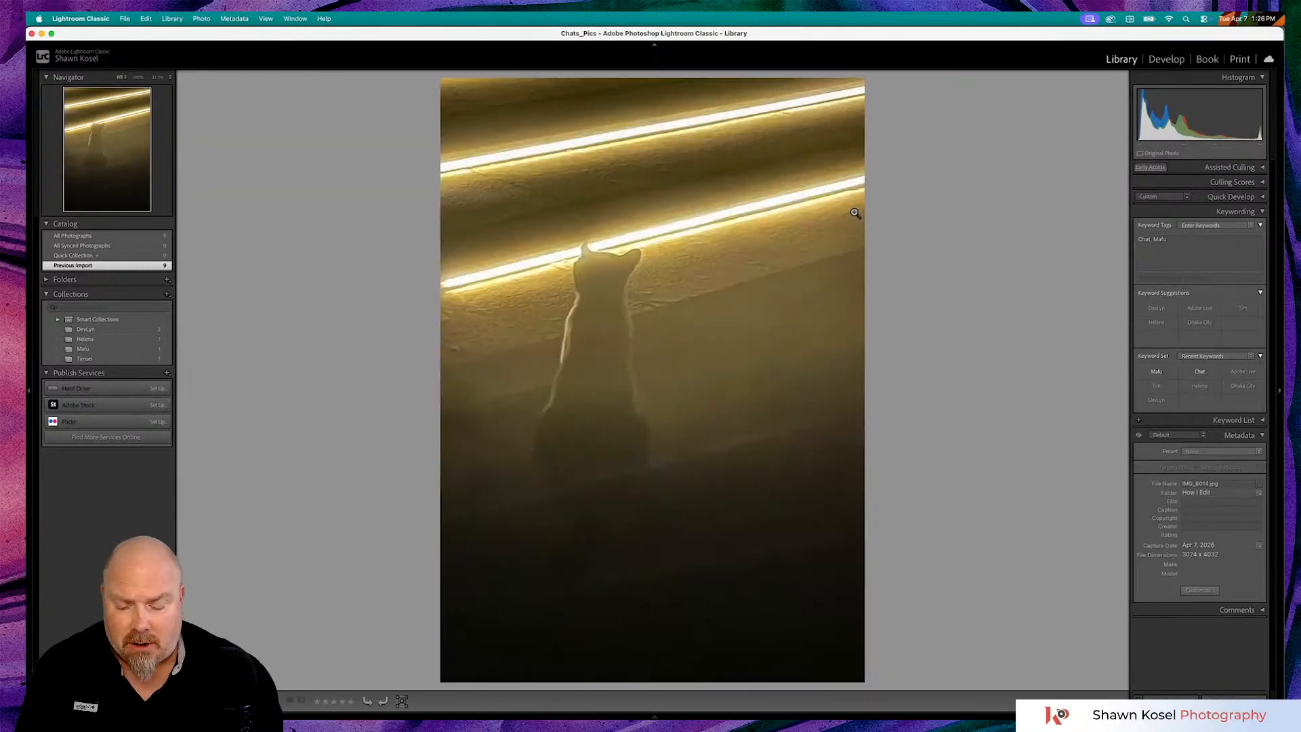
{"action": "key", "text": "d"}
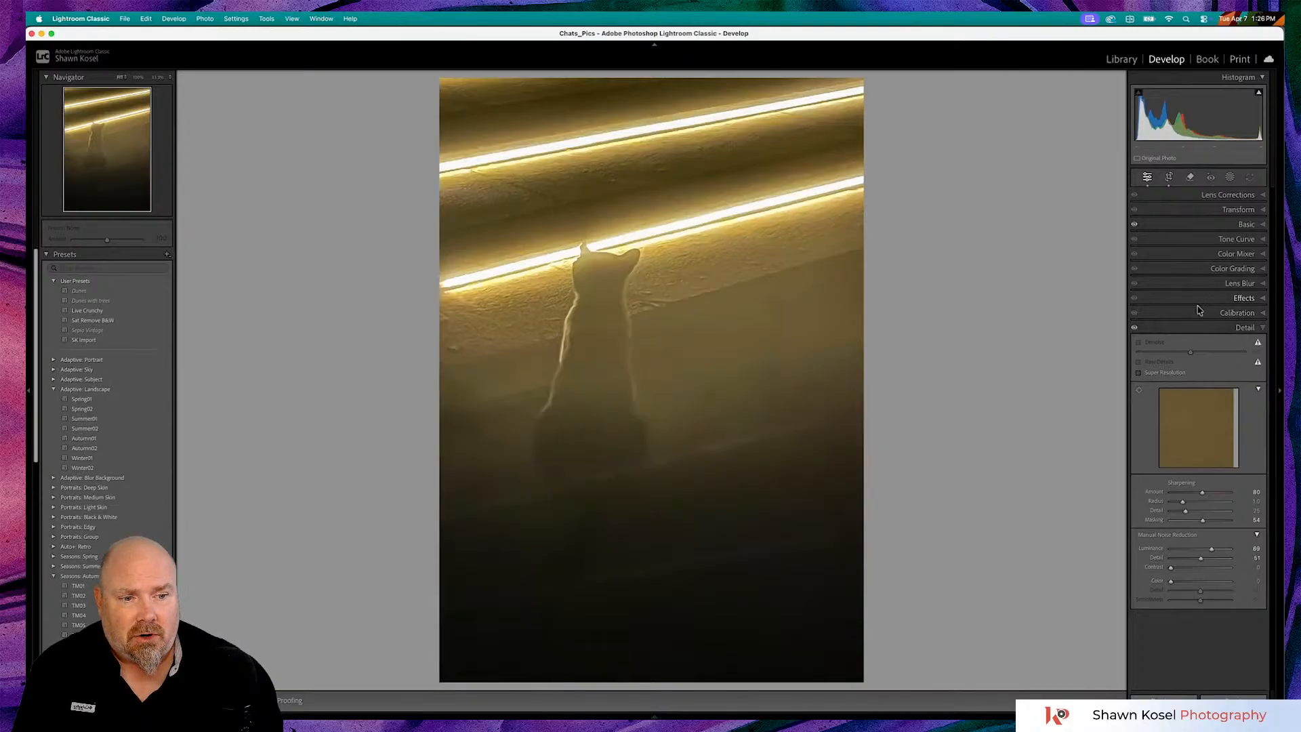
{"action": "left_click", "coordinate": [1233, 699]}
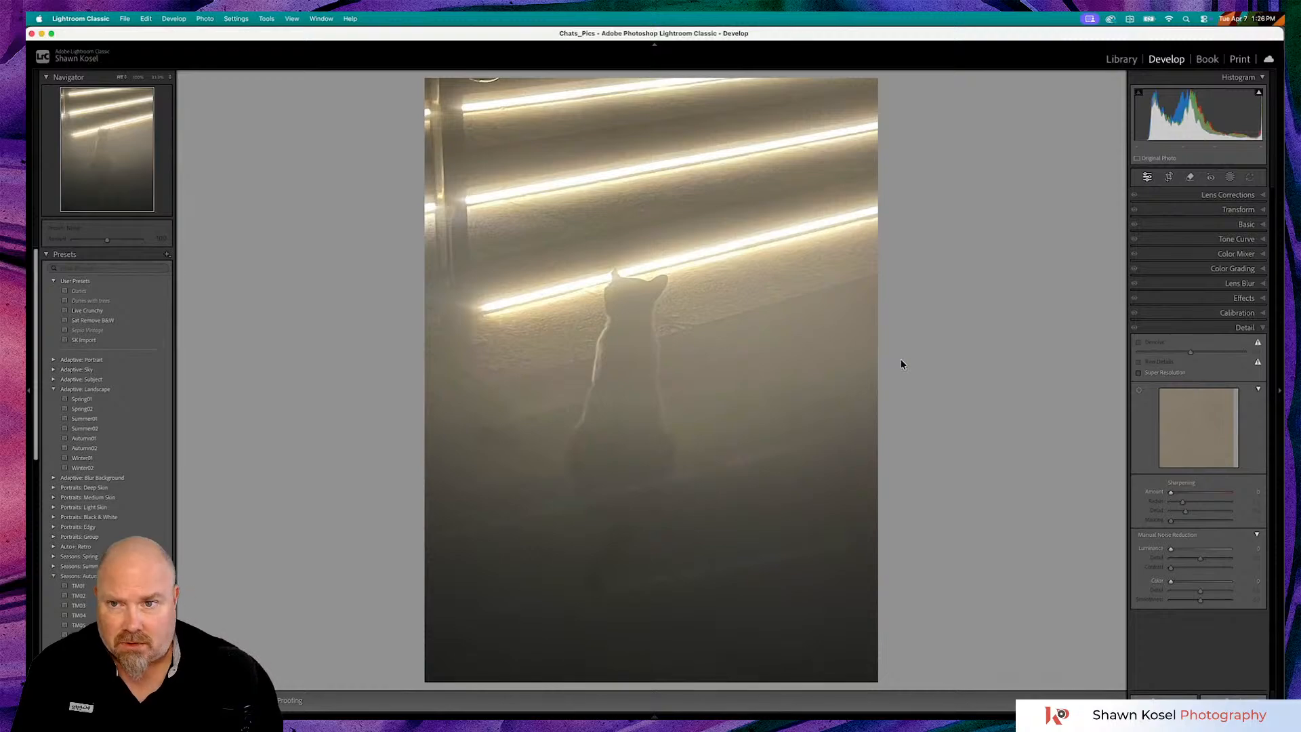
Crop the virtual copy to cut off the dark post on the photo's left side and the uppermost light strip
{"action": "left_click", "coordinate": [1168, 177]}
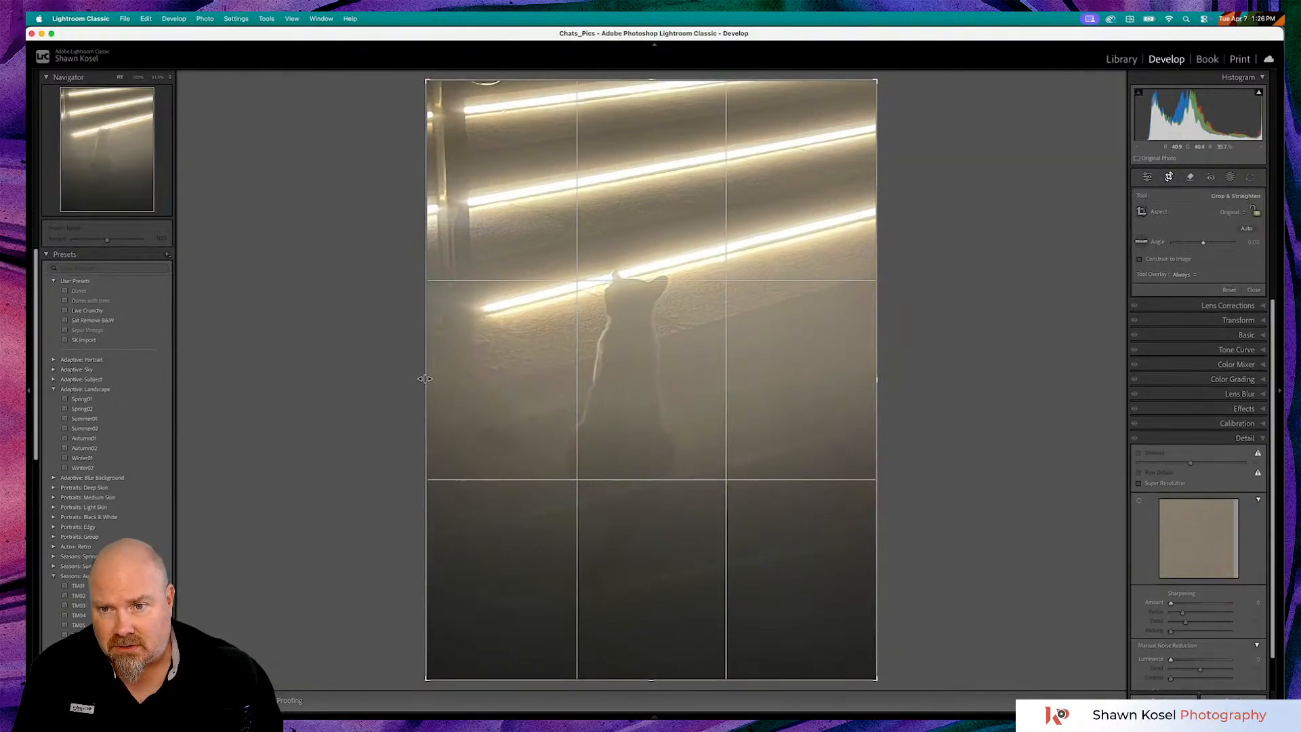
{"action": "left_click_drag", "start_coordinate": [424, 378], "coordinate": [457, 374]}
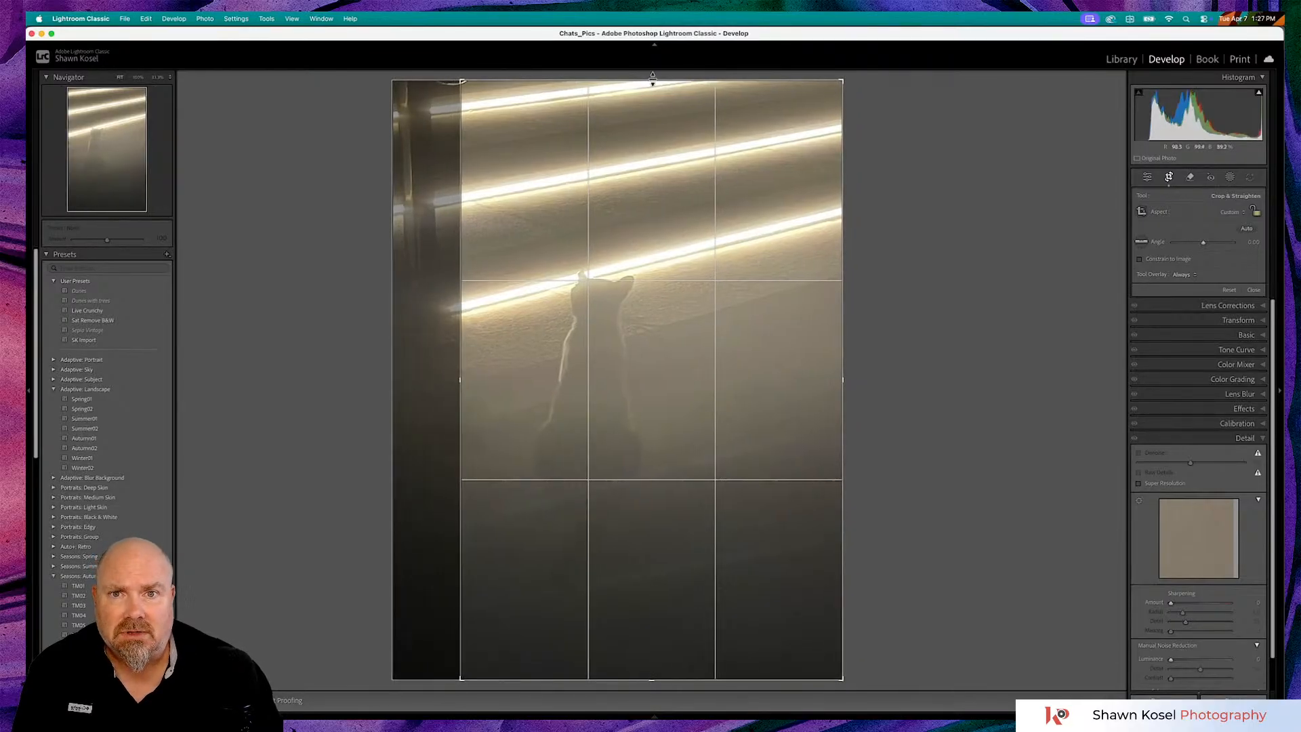
{"action": "left_click_drag", "start_coordinate": [651, 81], "coordinate": [654, 99]}
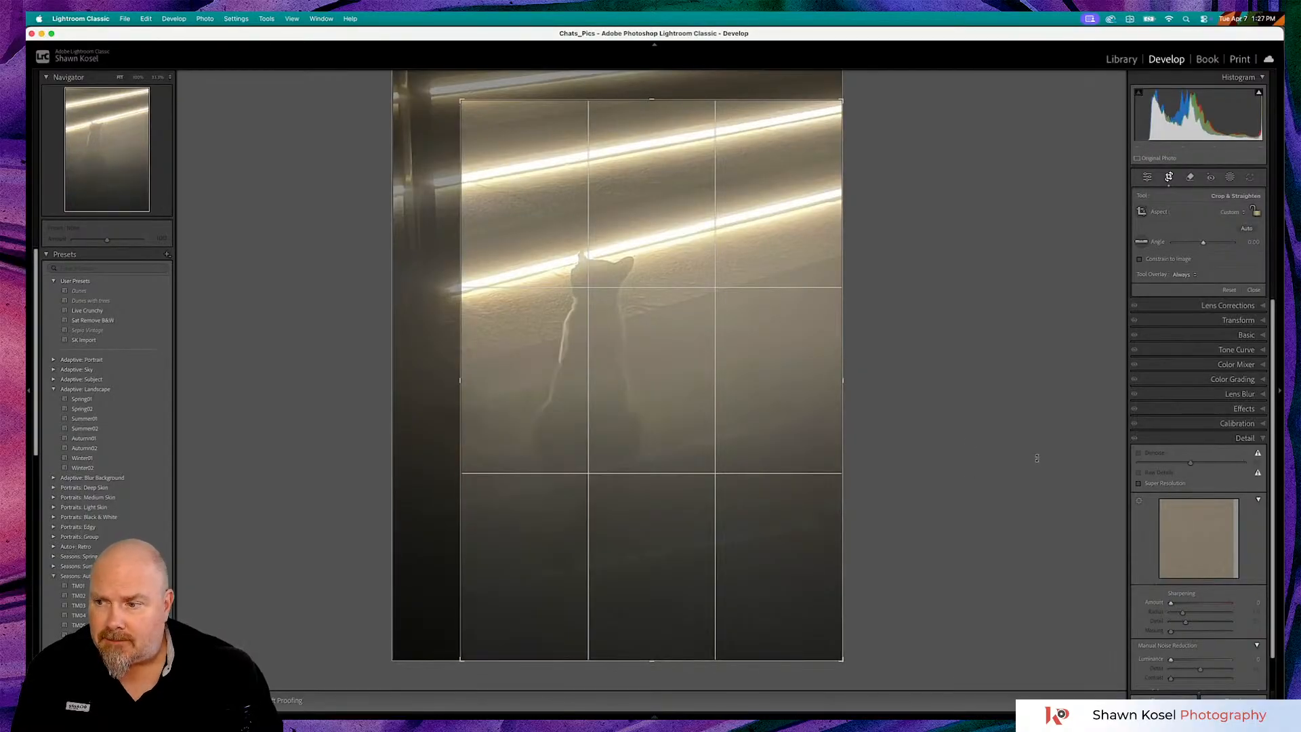
{"action": "left_click", "coordinate": [1253, 290]}
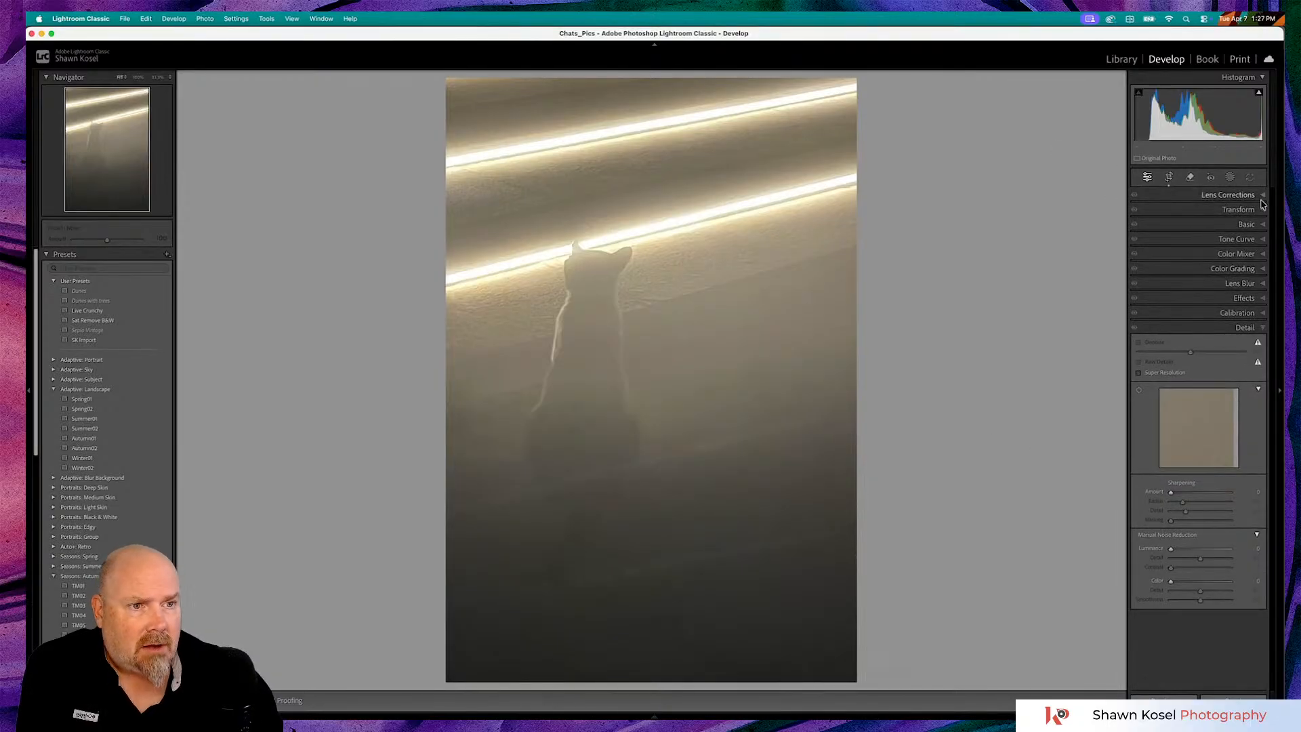
Enable Remove Chromatic Aberration and Profile Corrections for the virtual copy in Lens Corrections
{"action": "left_click", "coordinate": [1241, 197]}
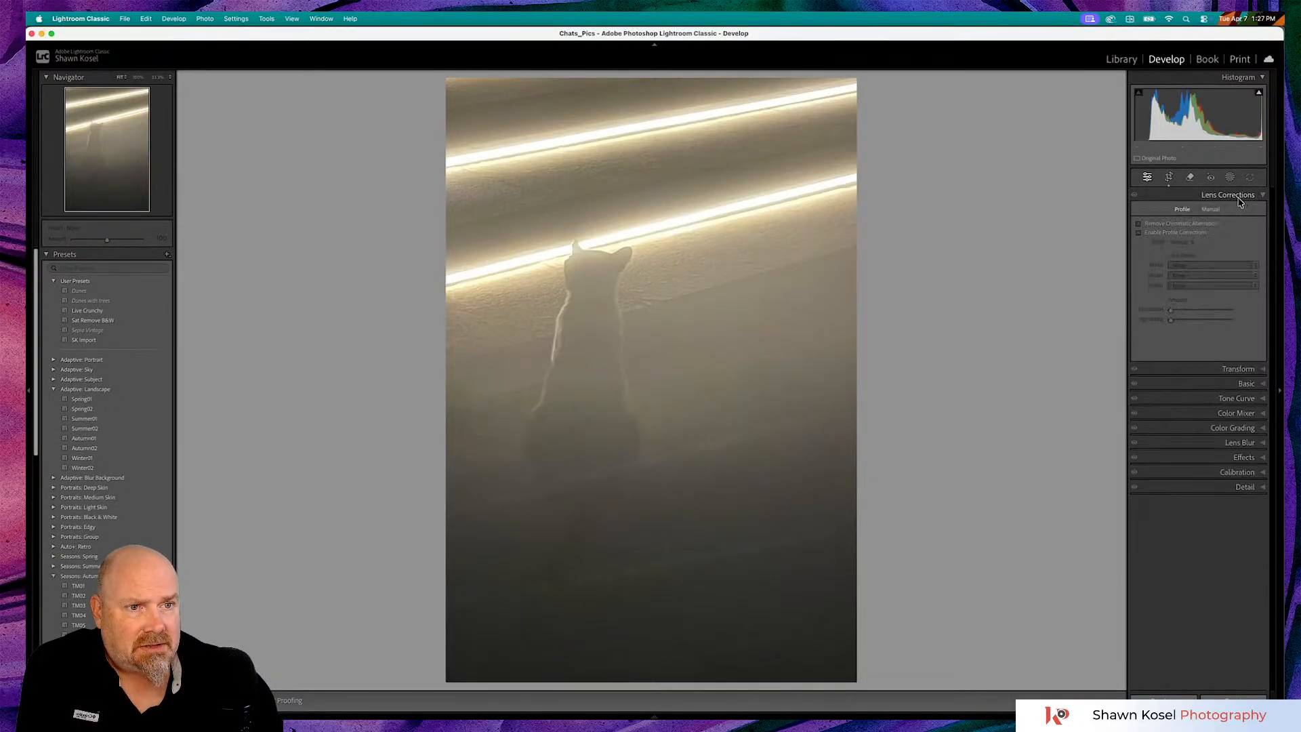
{"action": "left_click", "coordinate": [1139, 224]}
{"action": "left_click", "coordinate": [1139, 233]}
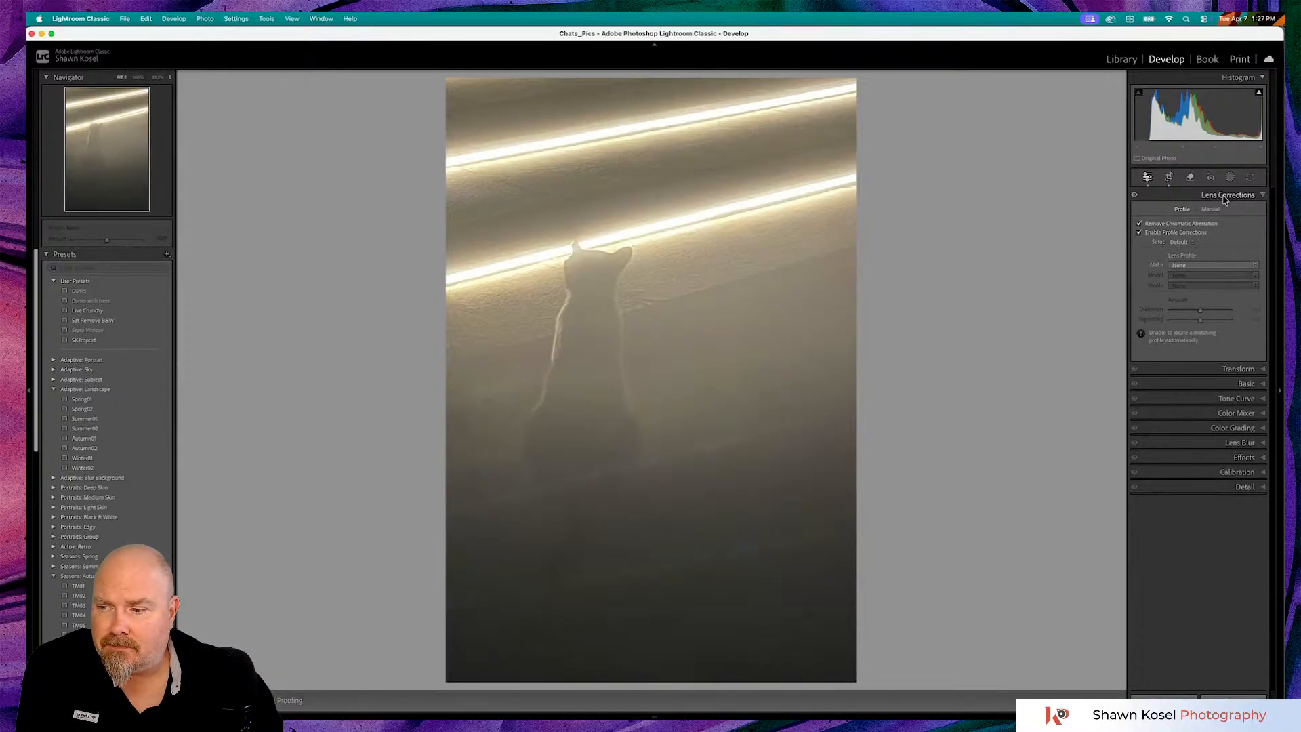
{"action": "left_click", "coordinate": [1226, 197]}
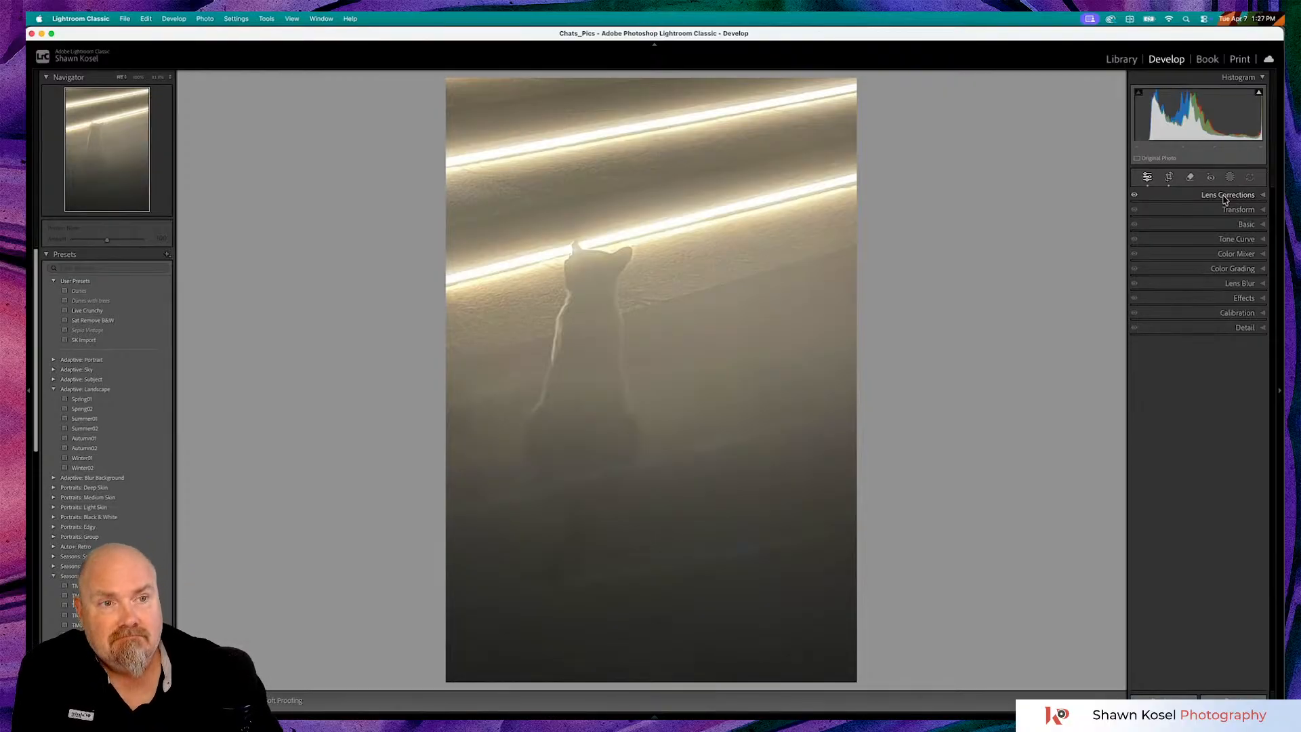
Check the crop's composition with the golden spiral overlay, reorienting it until the spiral's centre falls near the cat's head
{"action": "left_click", "coordinate": [1169, 178]}
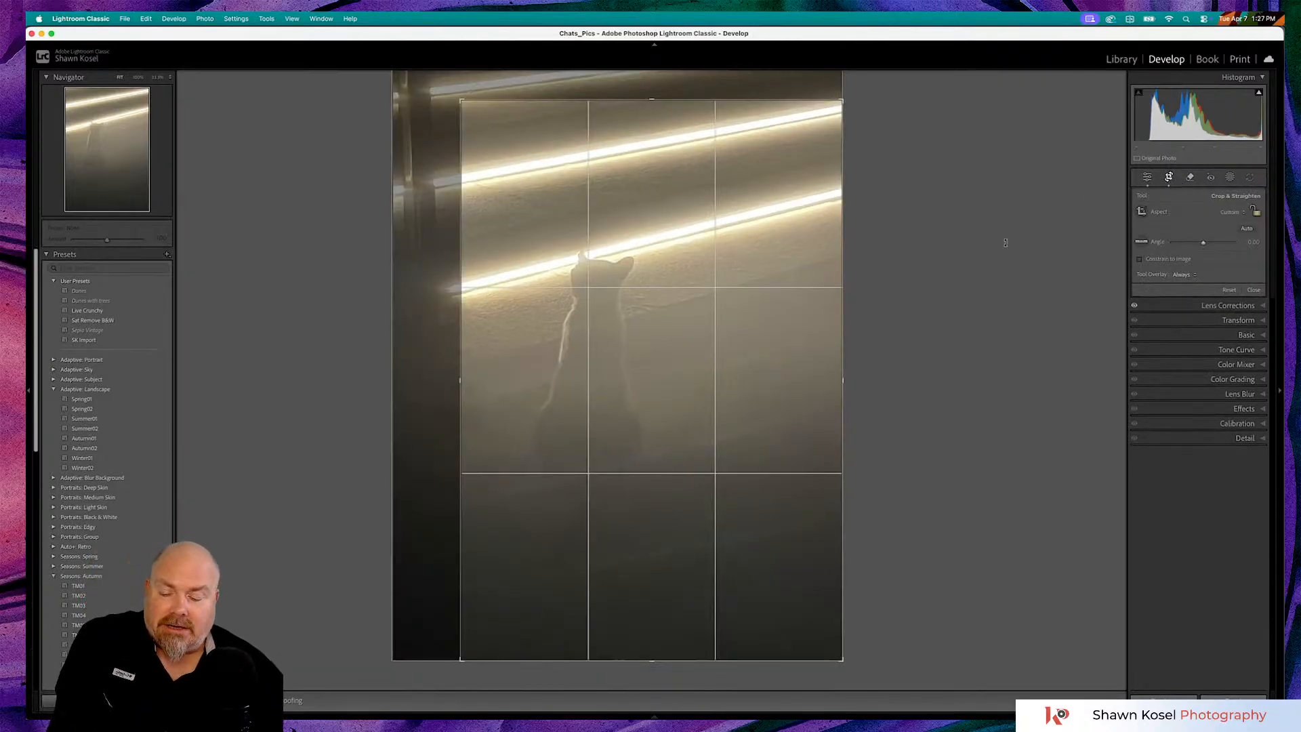
{"action": "key", "text": "o"}
{"action": "key", "text": "o"}
{"action": "key", "text": "o"}
{"action": "key", "text": "o"}
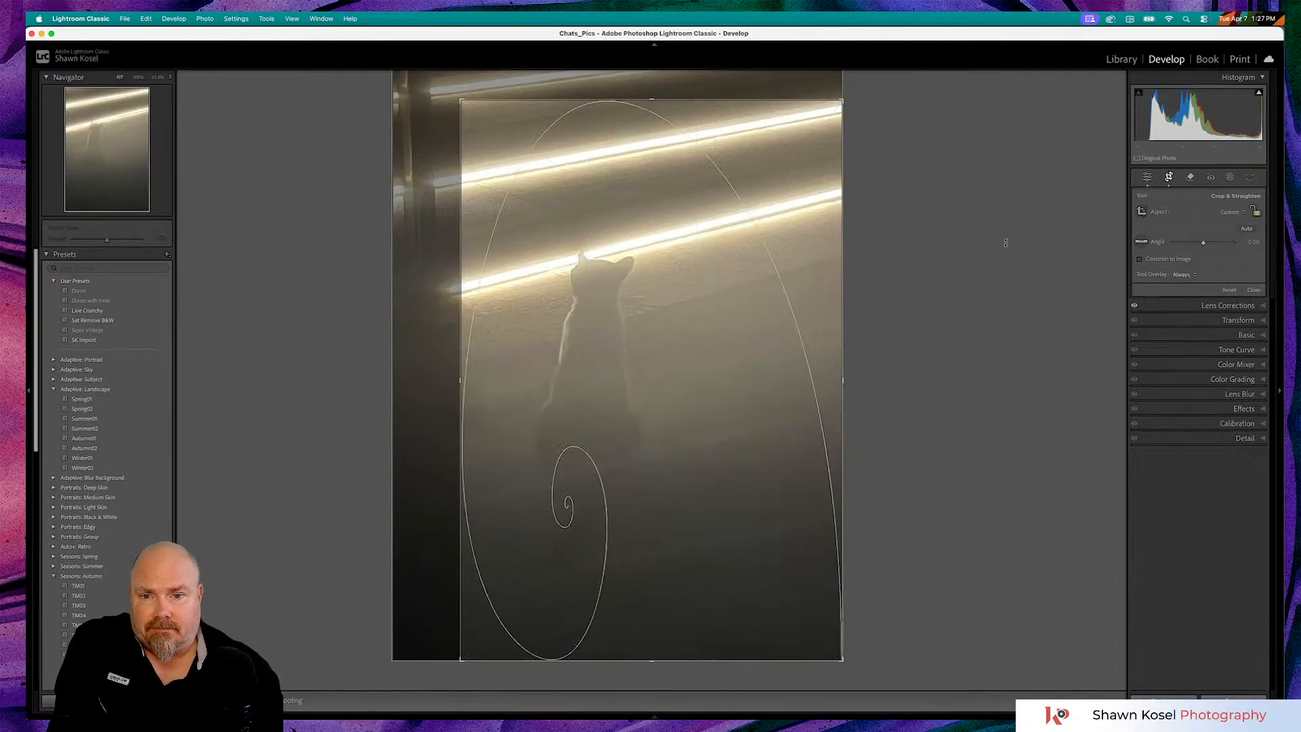
{"action": "key", "text": "shift+o"}
{"action": "key", "text": "shift+o"}
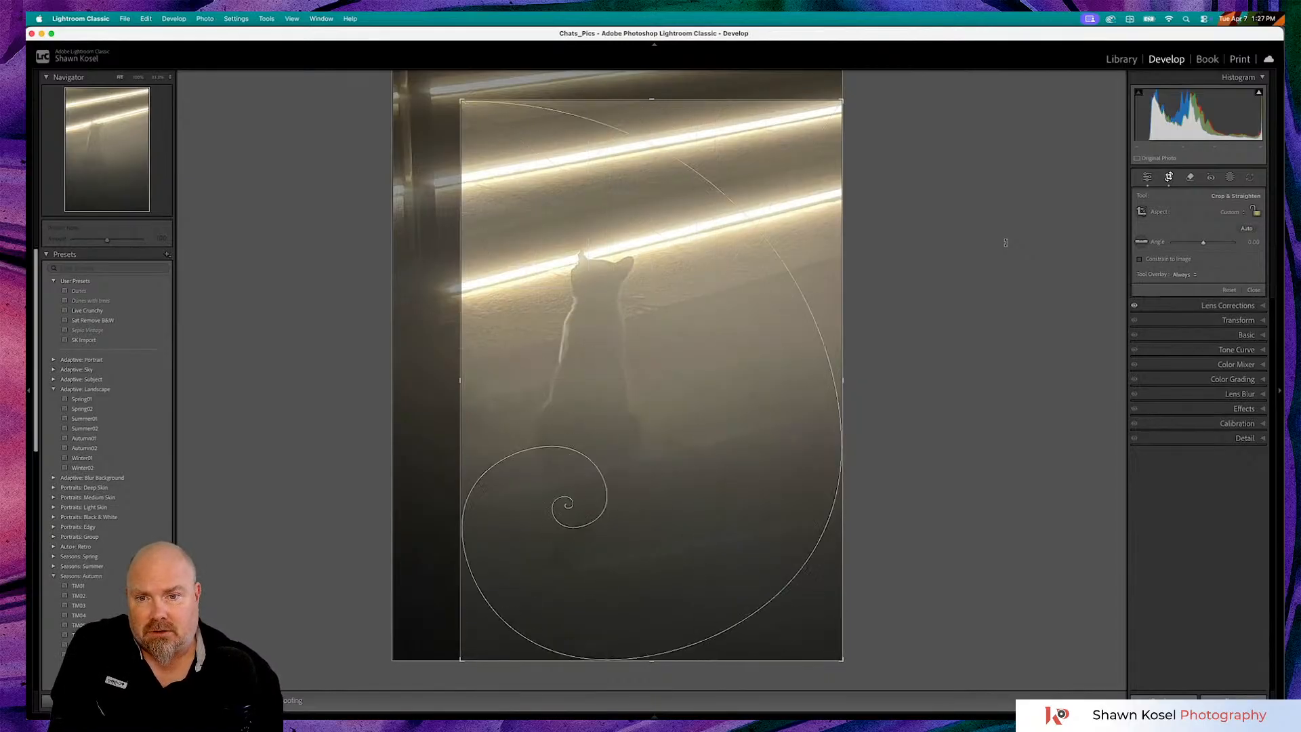
{"action": "key", "text": "shift+o"}
{"action": "key", "text": "shift+o"}
{"action": "key", "text": "shift+o"}
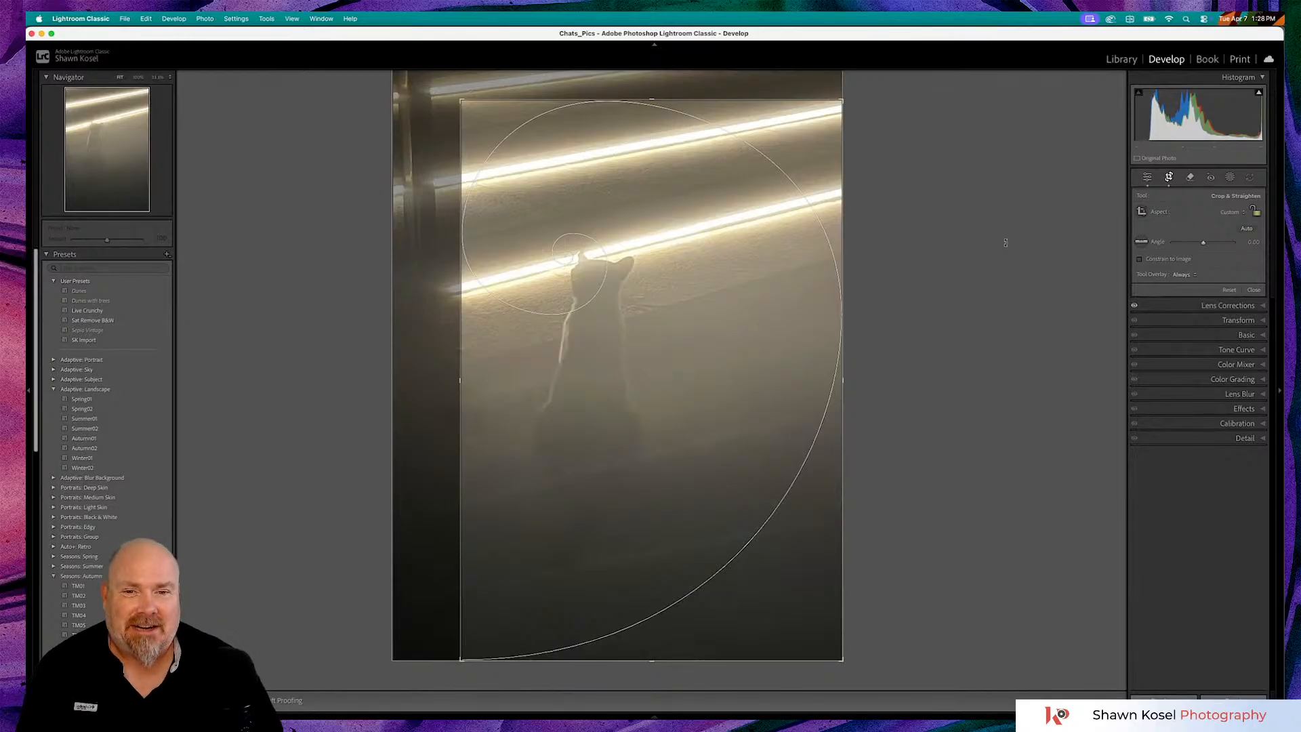
{"action": "left_click", "coordinate": [1253, 291]}
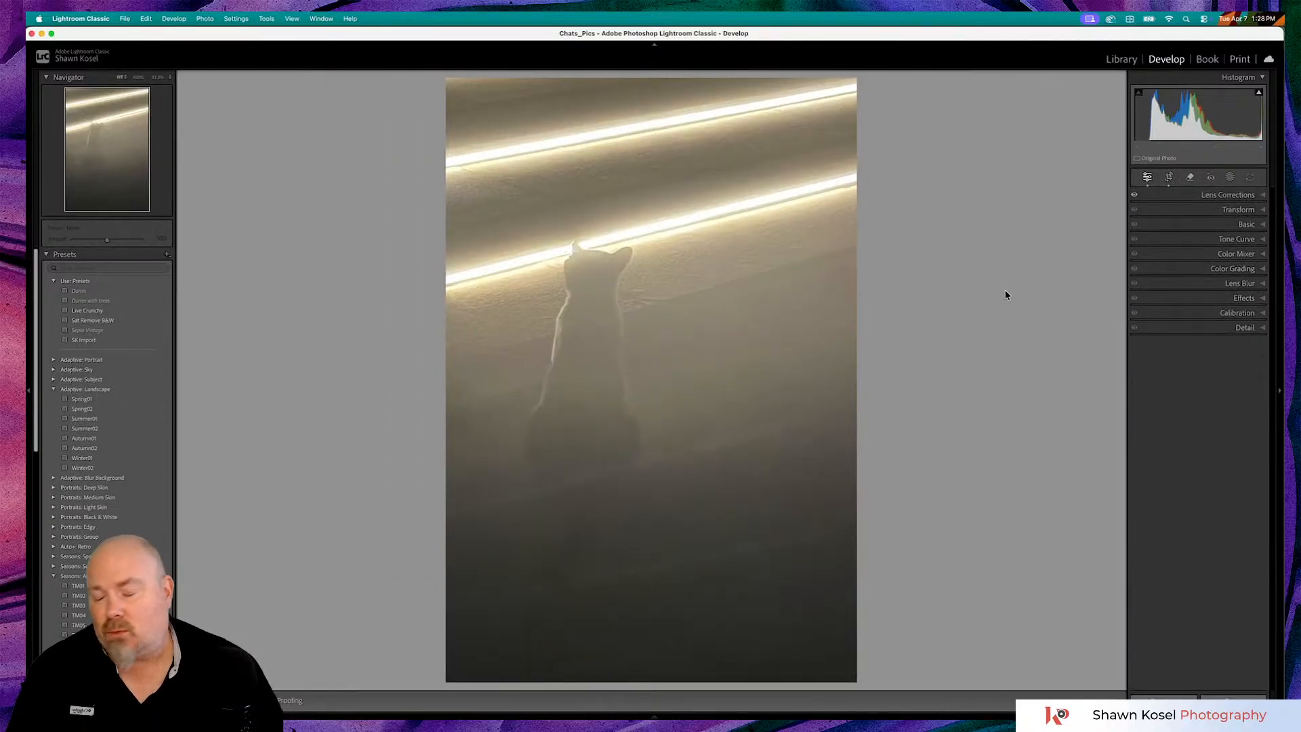
Convert the virtual copy to black and white in the Basic adjustments
{"action": "left_click", "coordinate": [1230, 226]}
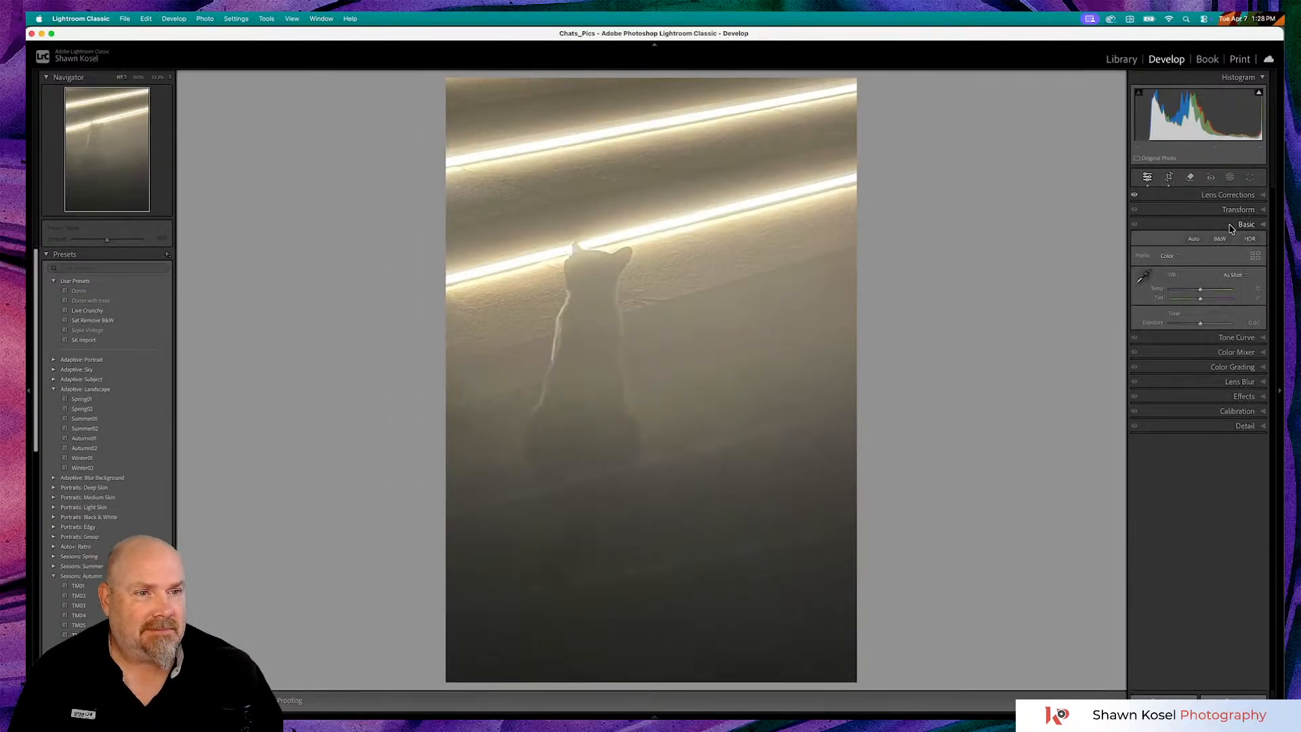
{"action": "left_click", "coordinate": [1227, 242]}
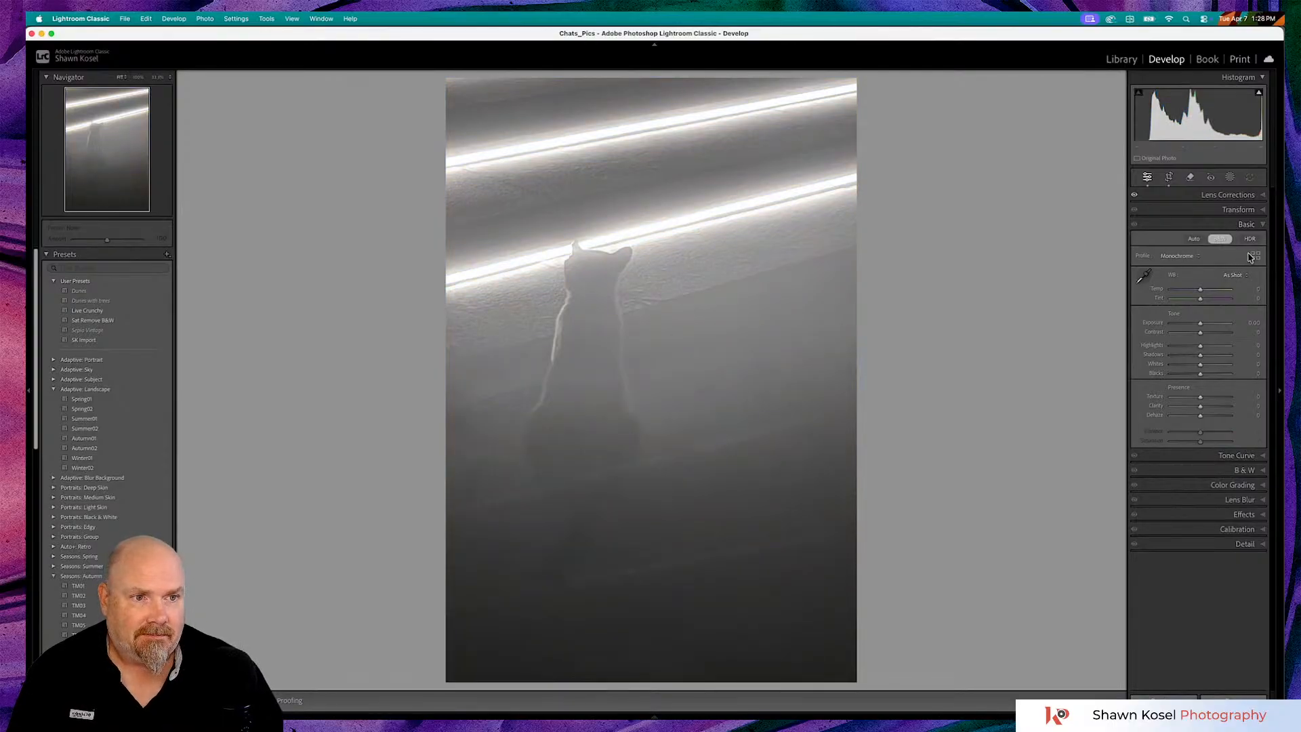
{"action": "left_click", "coordinate": [101, 332]}
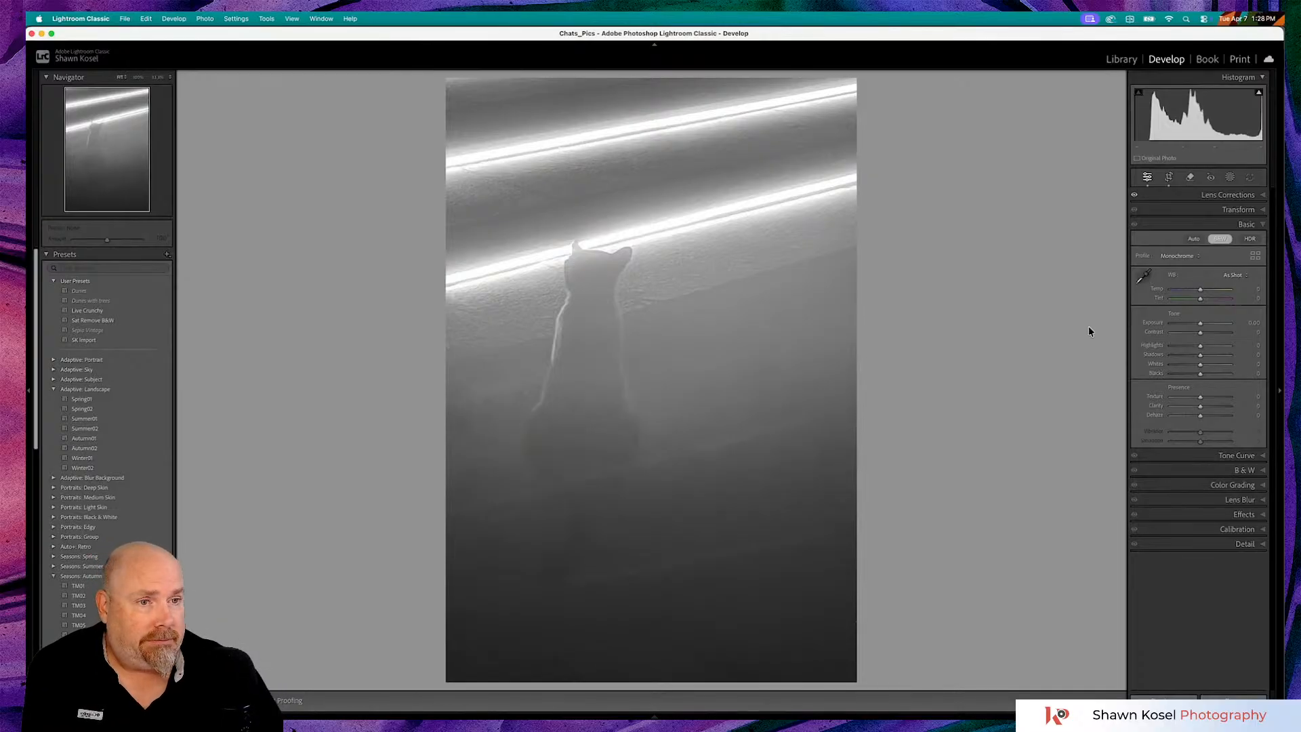
Preview the numbered B&W profiles, including B&W 02, 03, 06, 08, 09, 11 and 12, on the cat photo in the Profile Browser
{"action": "left_click", "coordinate": [1259, 256]}
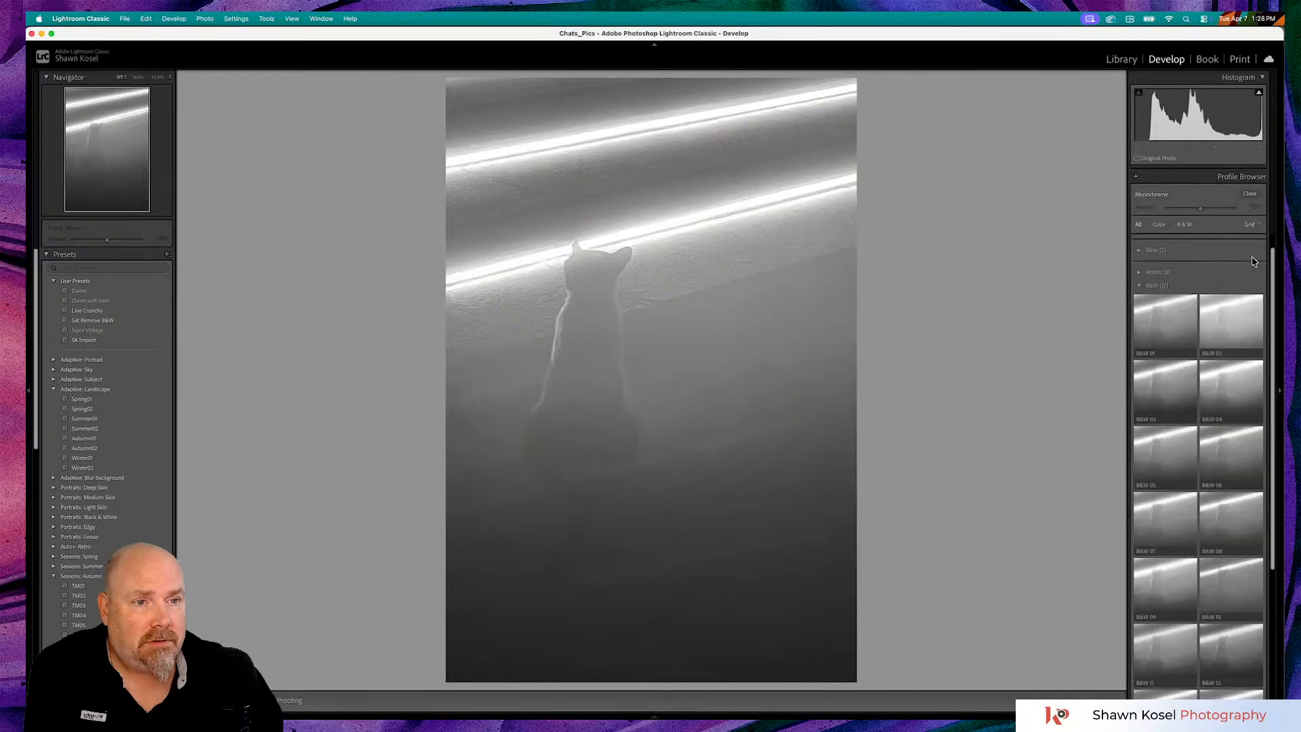
{"action": "left_click", "coordinate": [1215, 330]}
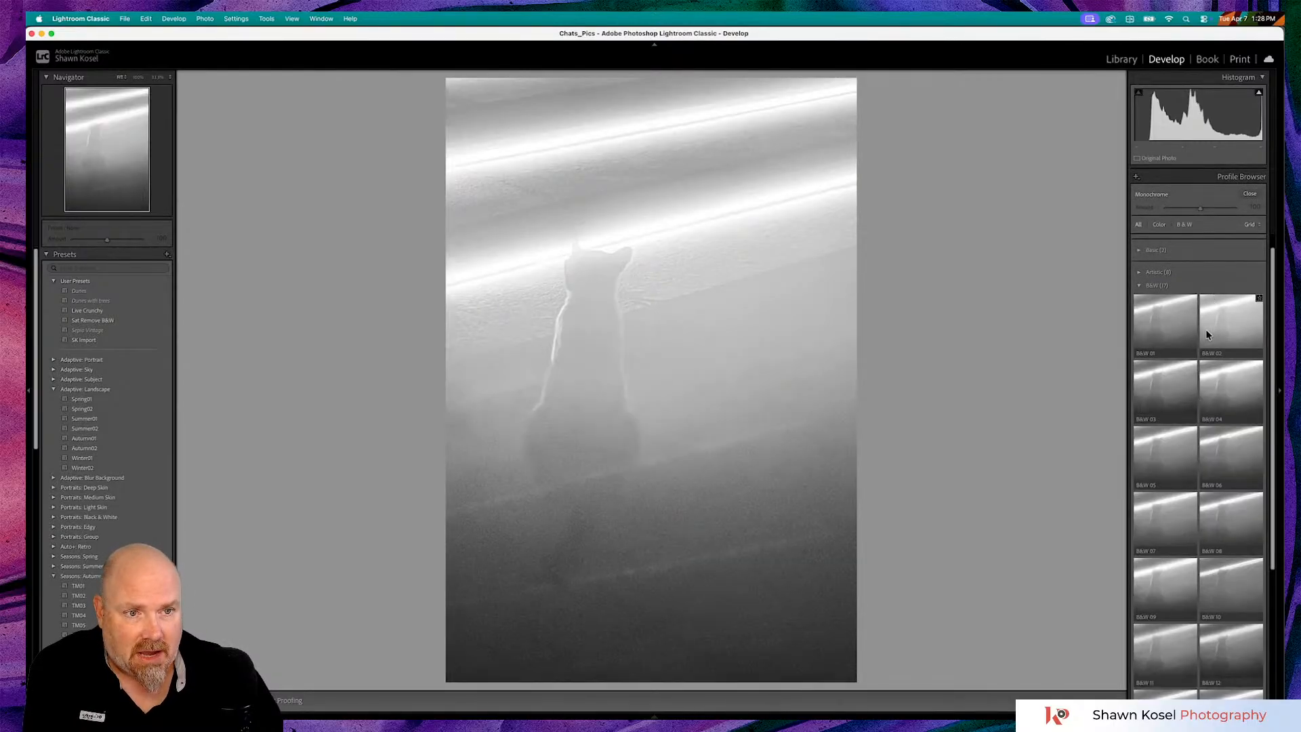
{"action": "left_click", "coordinate": [1159, 377]}
{"action": "left_click", "coordinate": [1154, 434]}
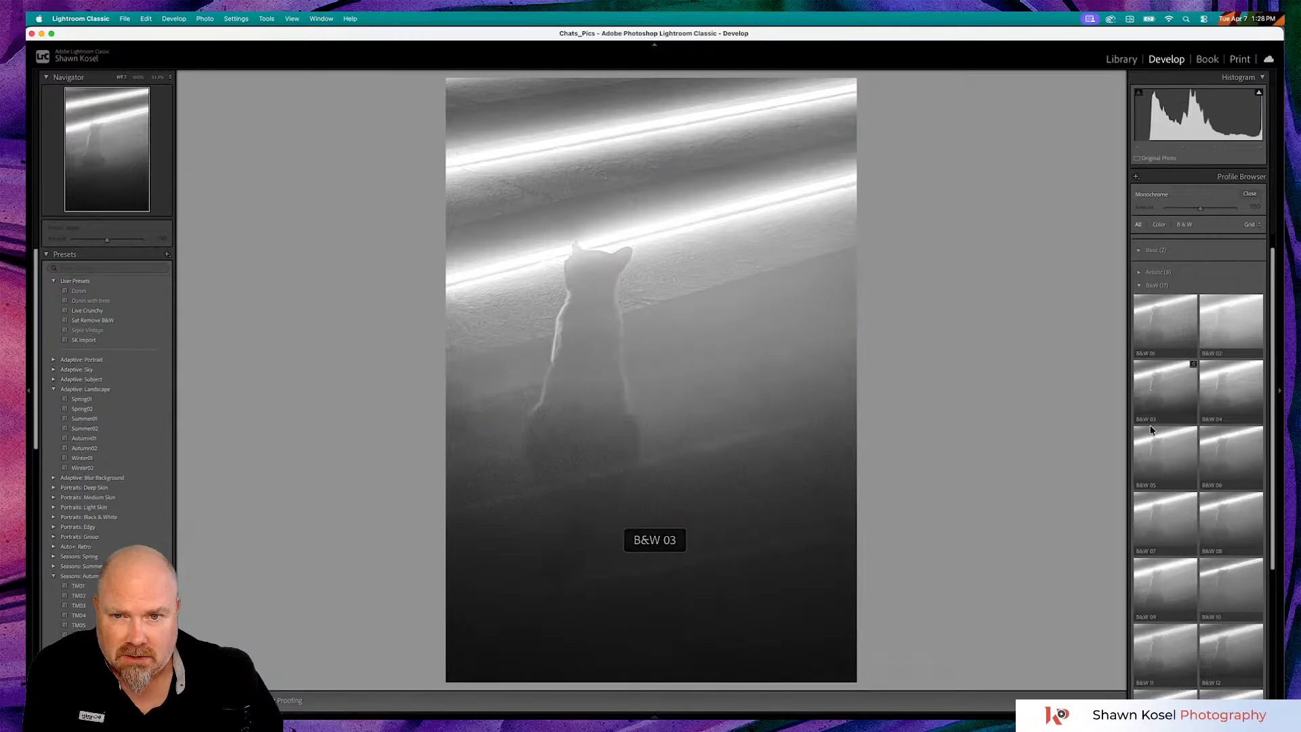
{"action": "left_click", "coordinate": [1223, 465]}
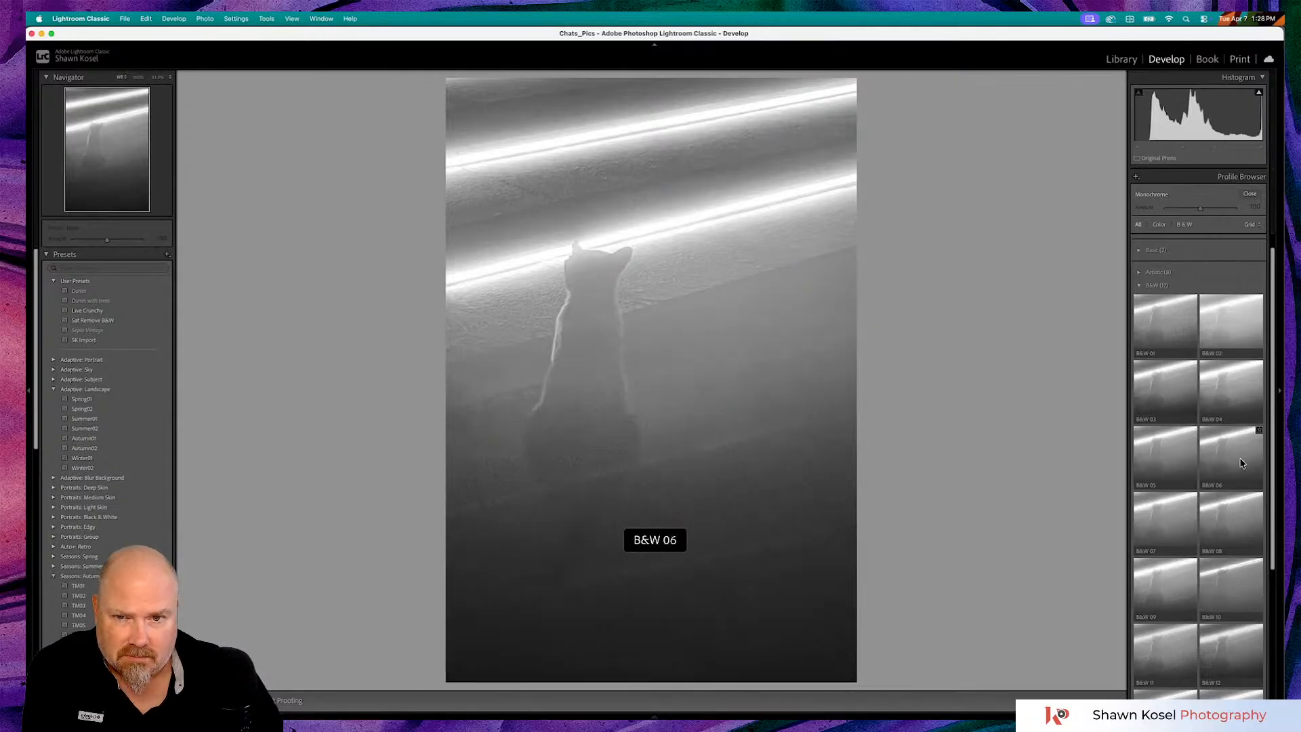
{"action": "left_click", "coordinate": [1236, 534]}
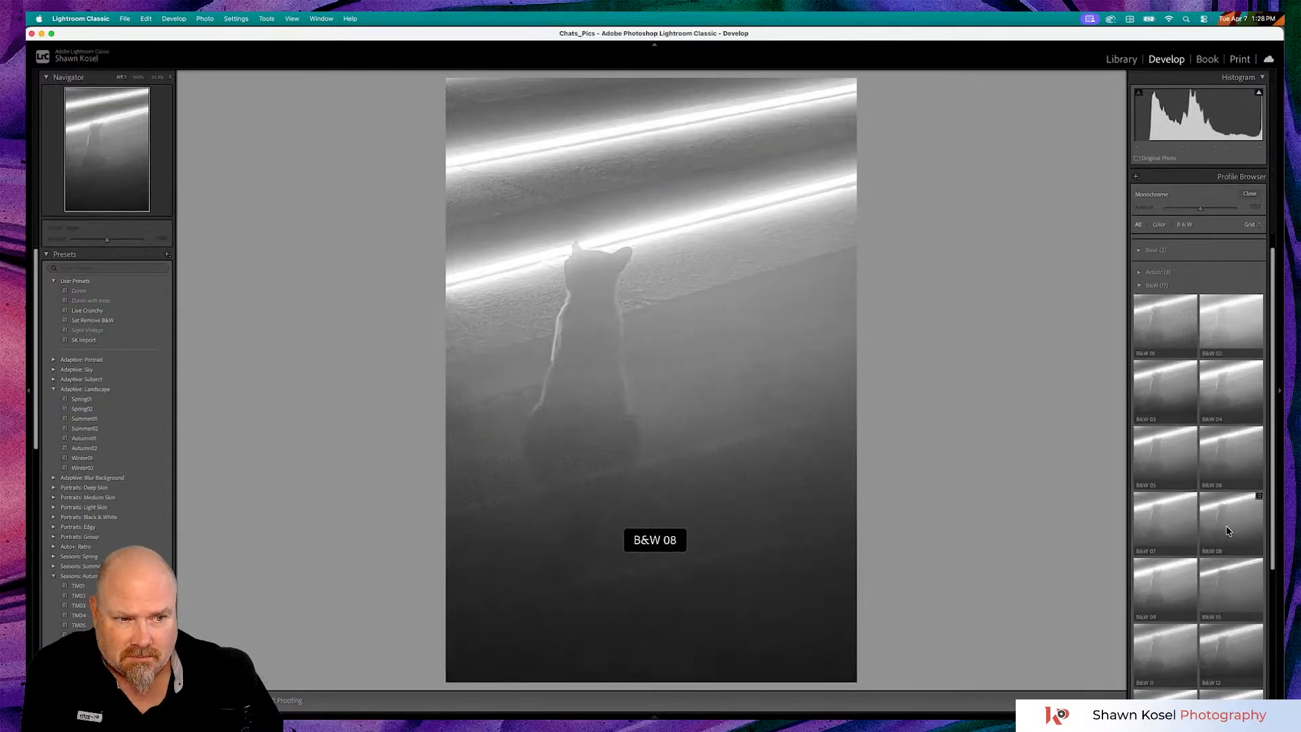
{"action": "left_click", "coordinate": [1148, 533]}
{"action": "left_click", "coordinate": [1150, 598]}
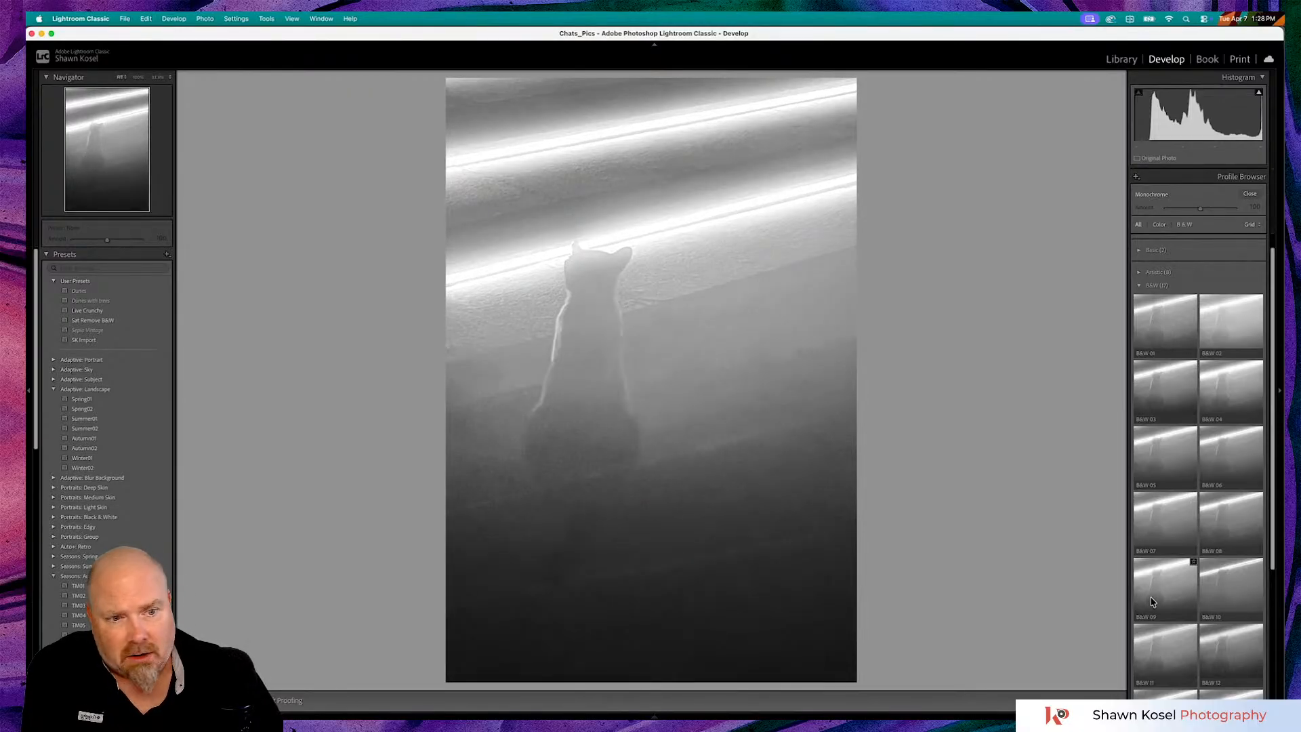
{"action": "left_click", "coordinate": [1160, 639]}
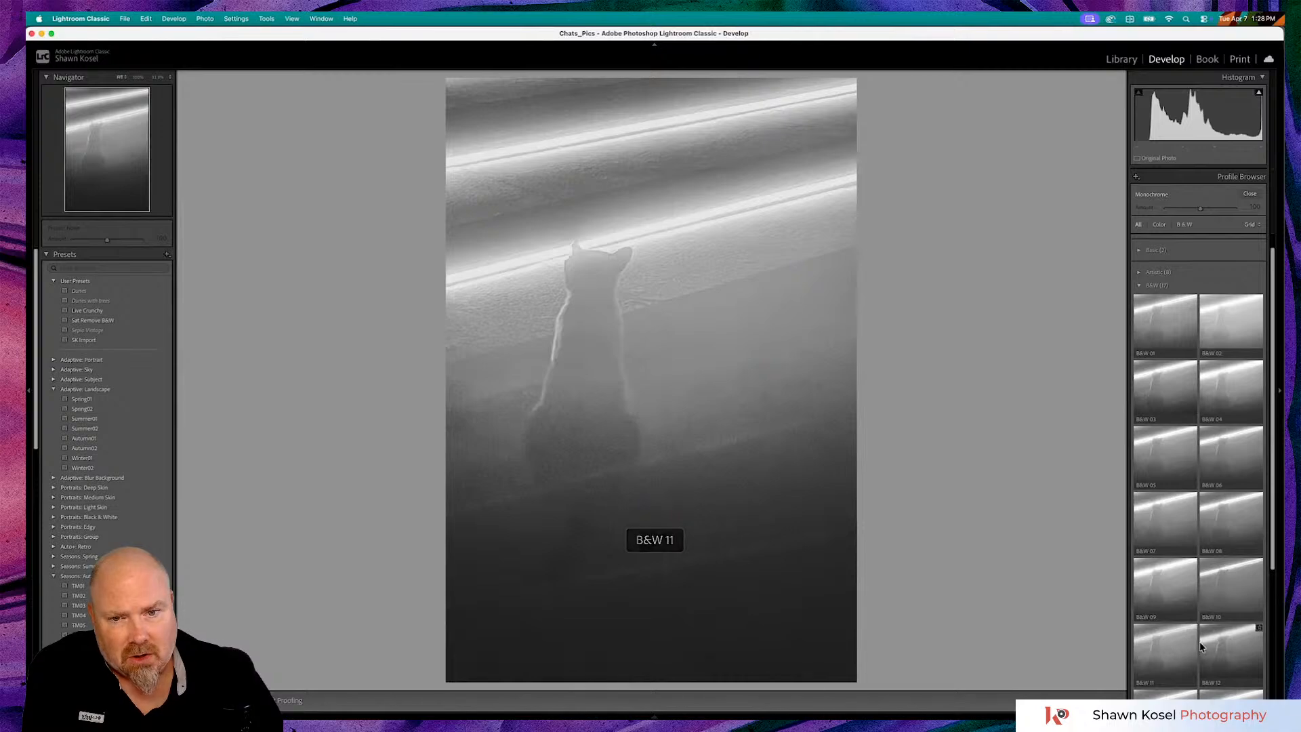
{"action": "left_click", "coordinate": [1213, 647]}
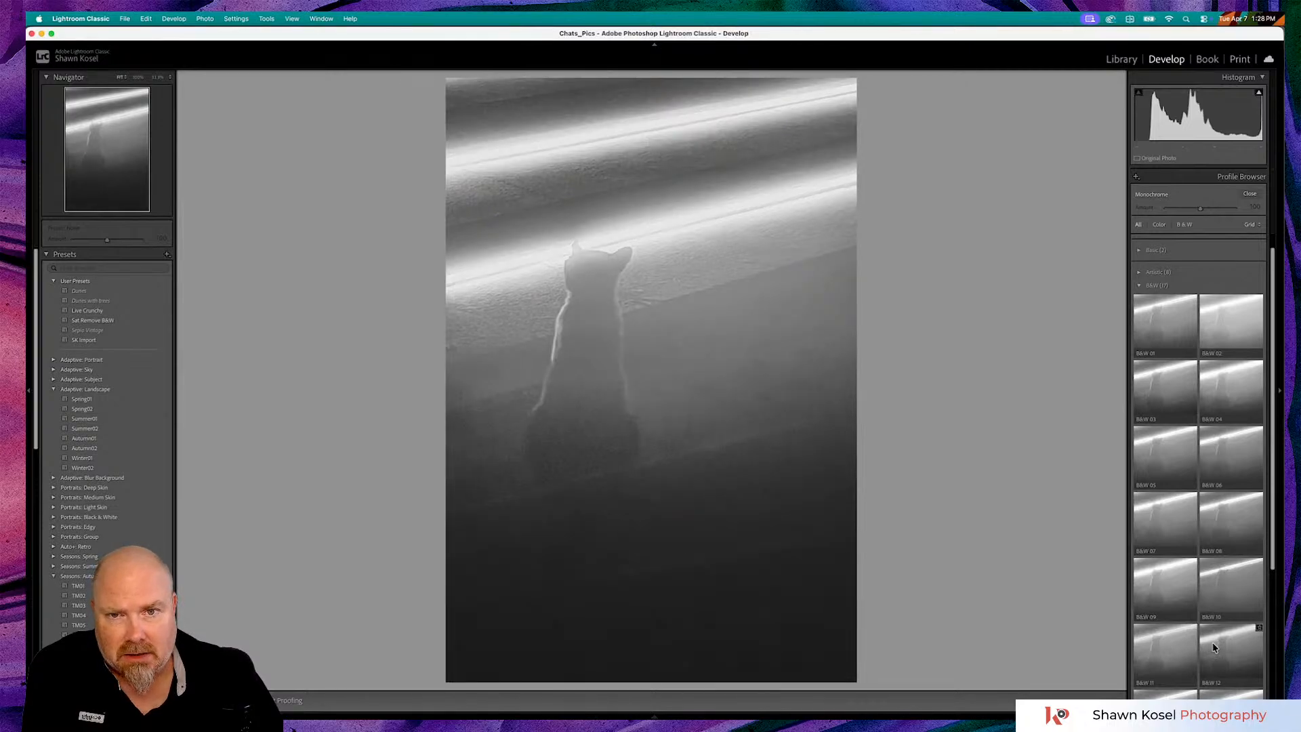
Preview the B&W Green, Orange and Yellow Filter v2 profiles, and leave the Profile Browser with Monochrome kept
{"action": "scroll", "coordinate": [1217, 647], "scroll_direction": "down", "scroll_amount": 3}
{"action": "left_click", "coordinate": [1217, 647]}
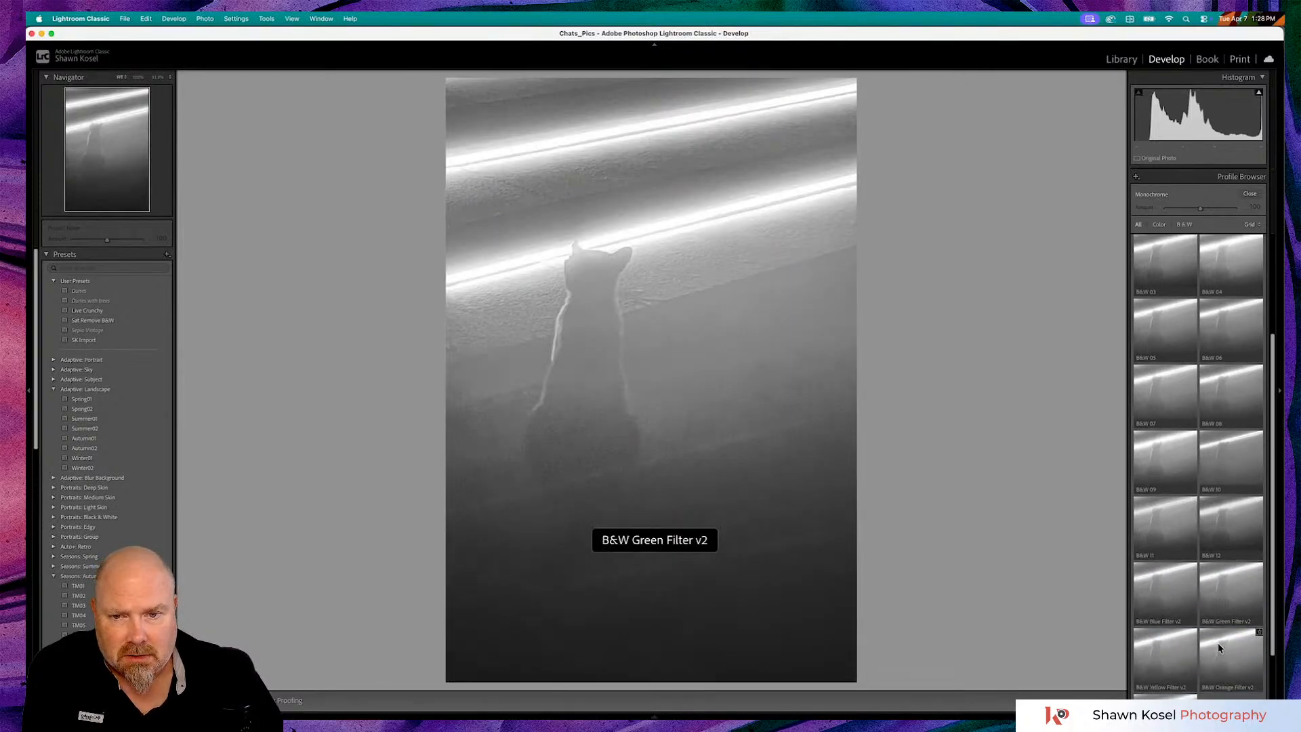
{"action": "scroll", "coordinate": [1217, 647], "scroll_direction": "down", "scroll_amount": 5}
{"action": "left_click", "coordinate": [1226, 581]}
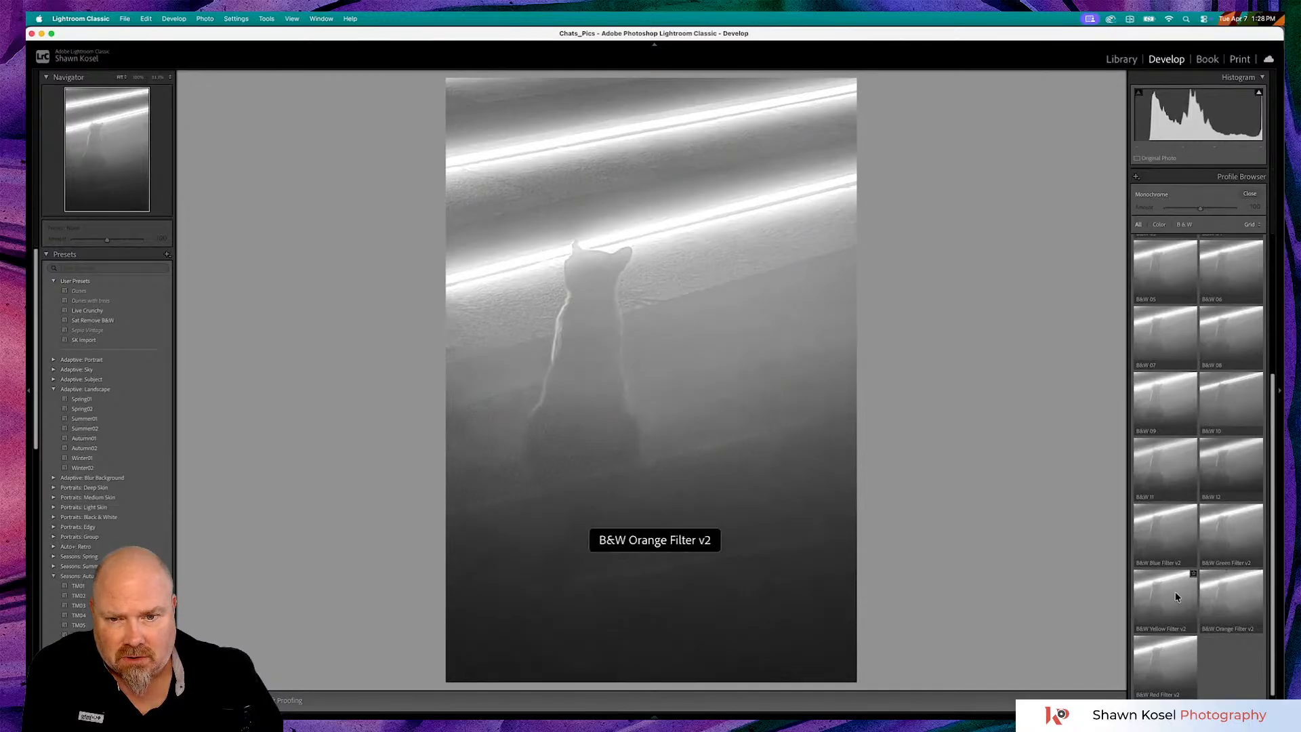
{"action": "left_click", "coordinate": [1177, 596]}
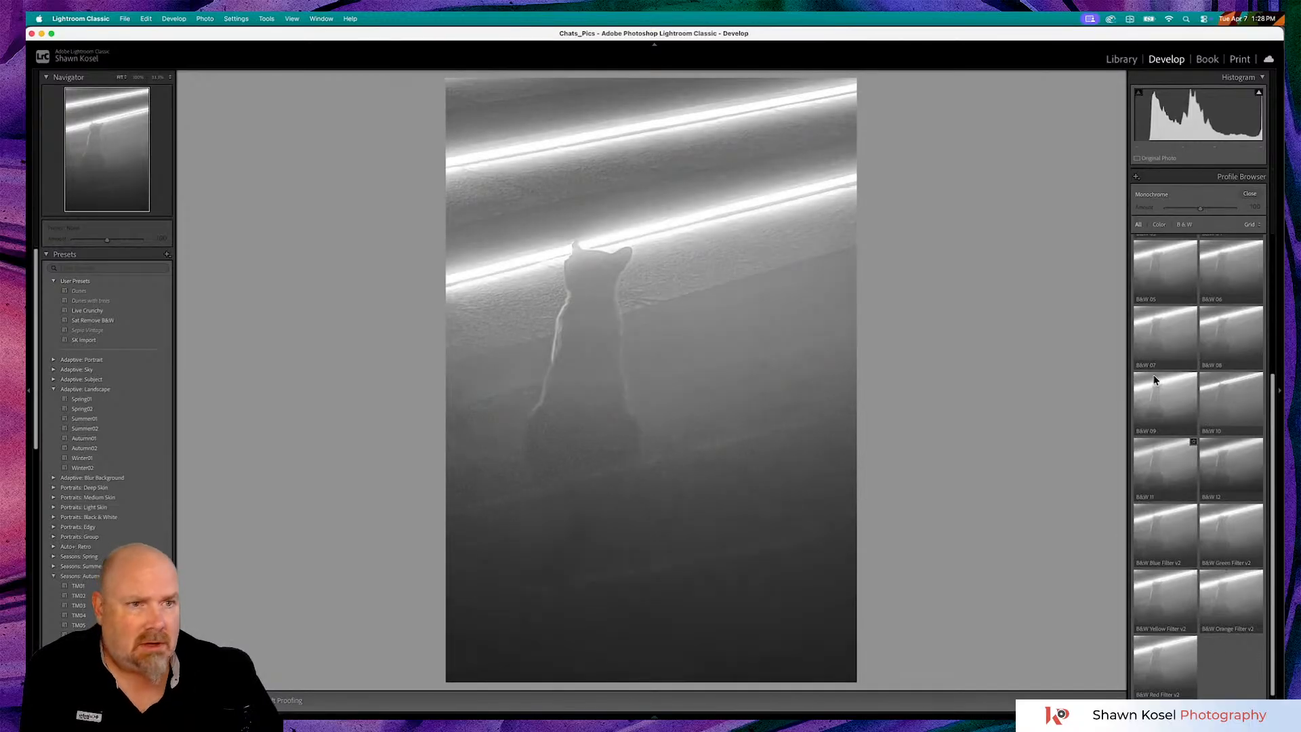
{"action": "left_click", "coordinate": [1250, 196]}
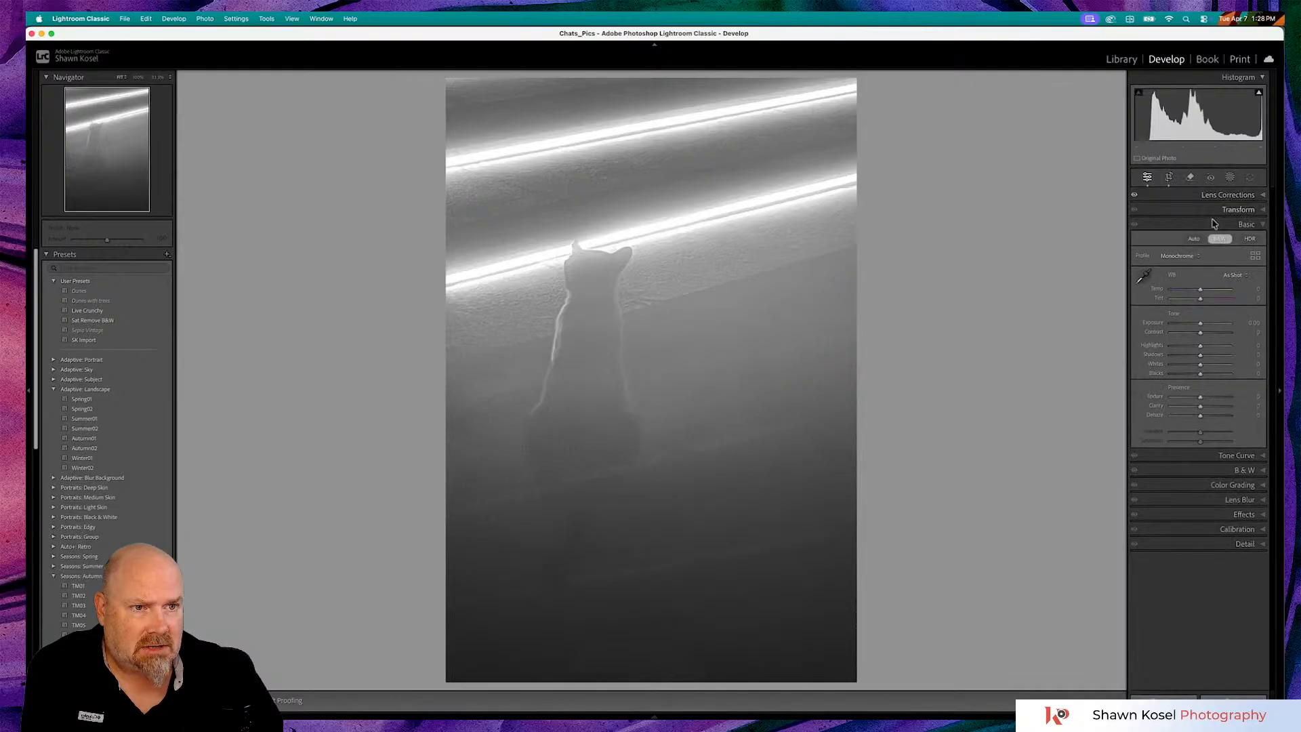
Open the Detail adjustments and inspect the noise around the cat's lower body at 100%
{"action": "left_click", "coordinate": [1206, 543]}
{"action": "left_click", "coordinate": [655, 432]}
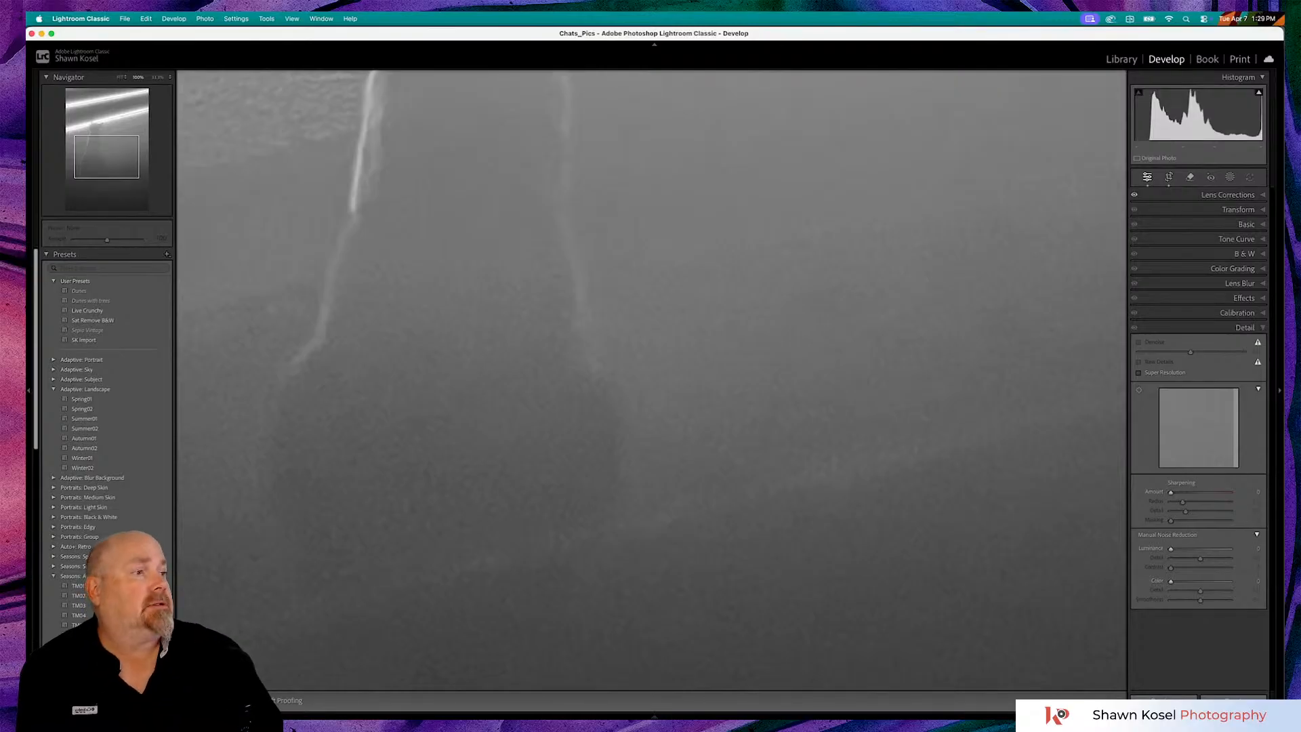
Switch to Chrome and look over the Discord project-feedback channel at a smaller page zoom
{"action": "key", "text": "super+Tab"}
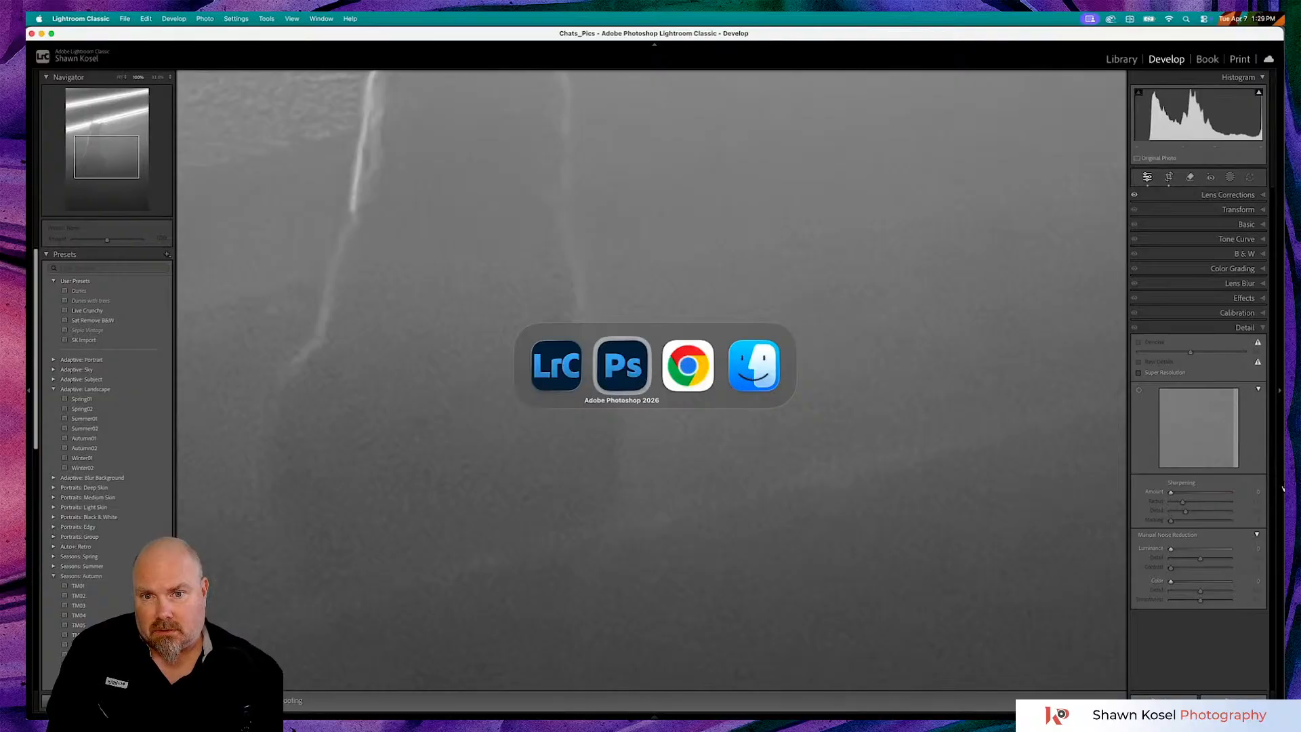
{"action": "key", "text": "super+Tab"}
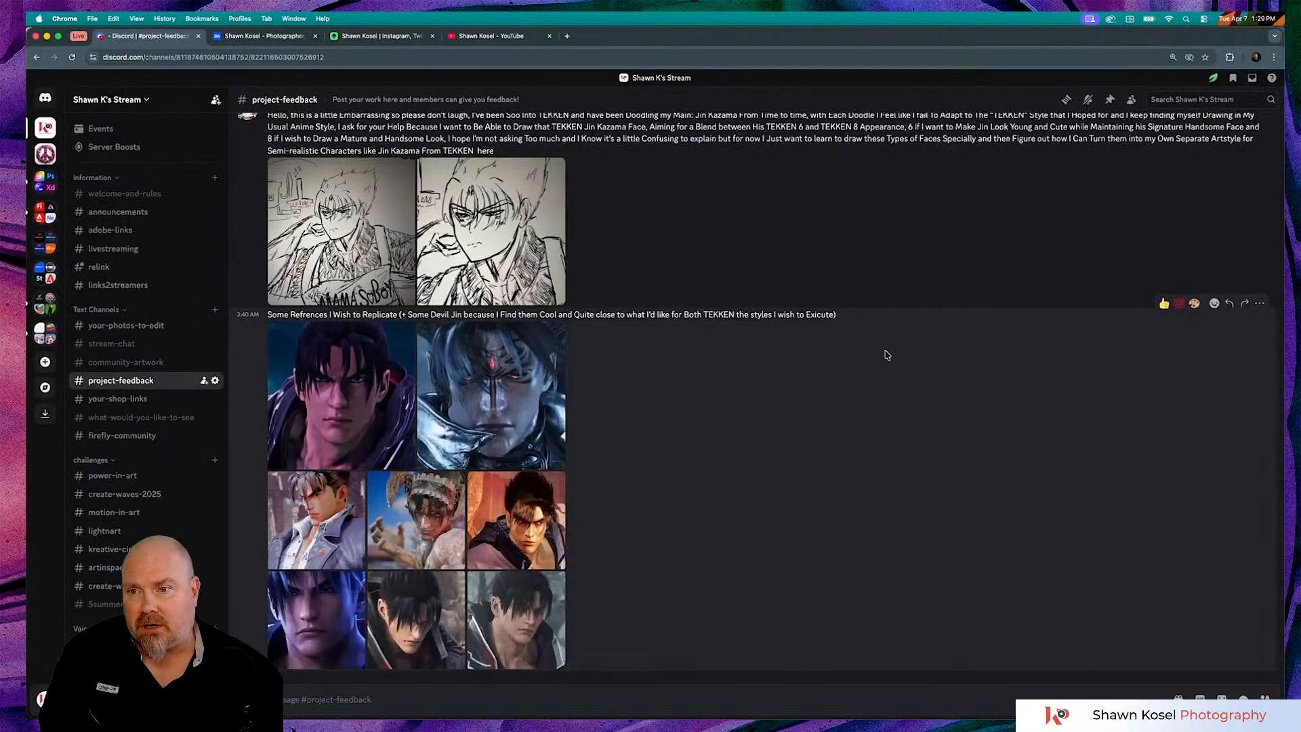
{"action": "scroll", "coordinate": [887, 355], "scroll_direction": "up", "scroll_amount": 1}
{"action": "scroll", "coordinate": [887, 355], "scroll_direction": "down", "scroll_amount": 2}
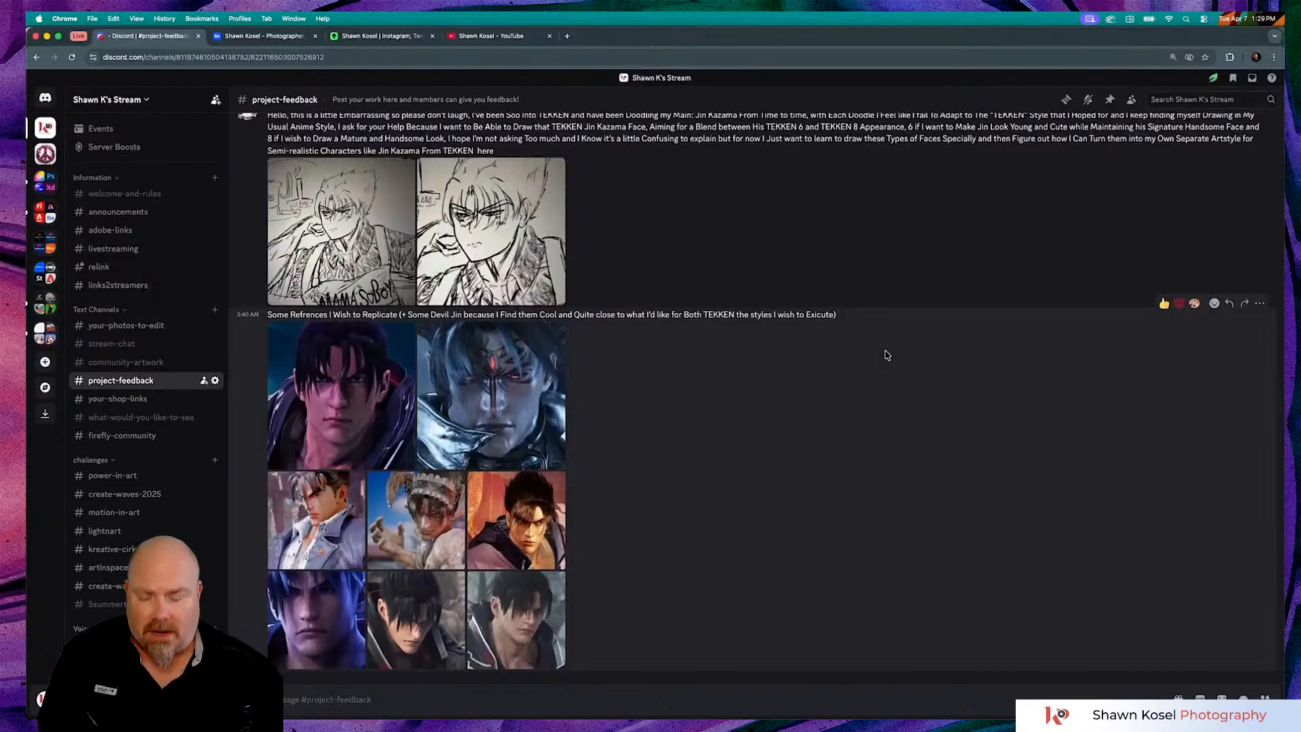
{"action": "key", "text": "super+minus"}
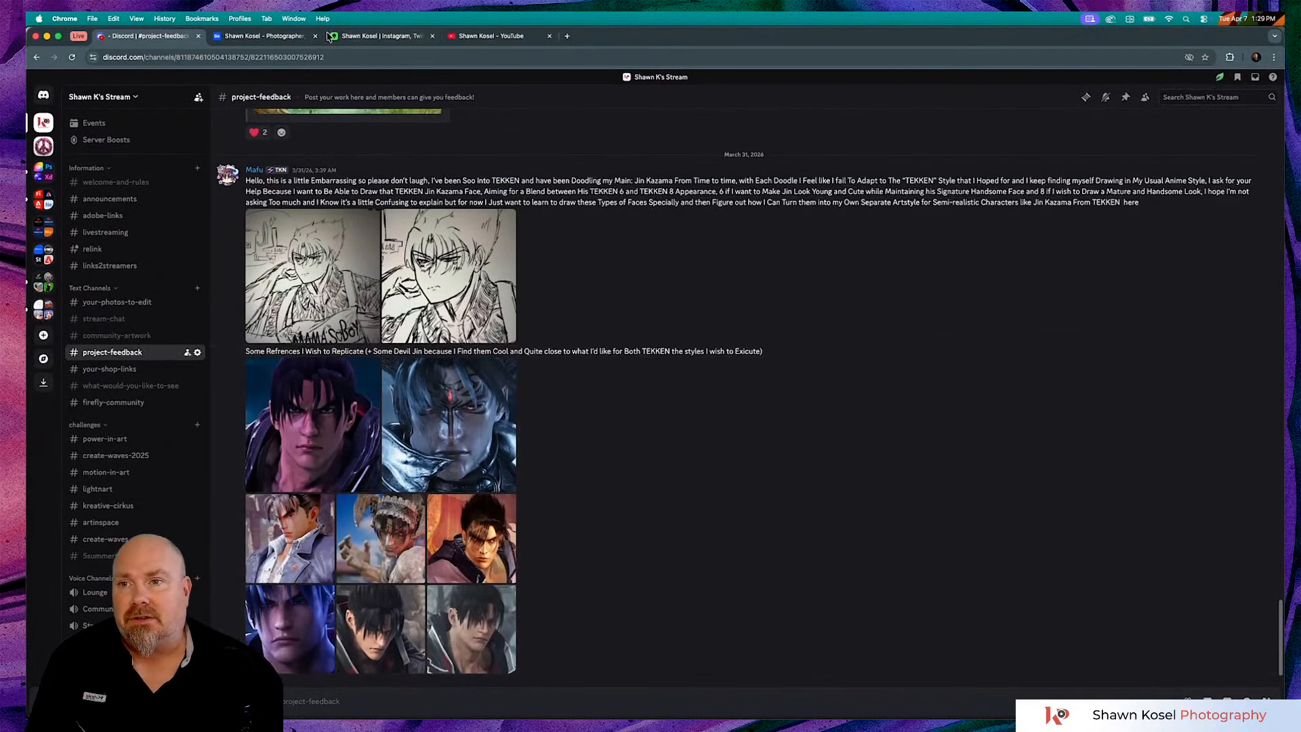
Look through the photographer's Linktree and Behance pages
{"action": "left_click", "coordinate": [356, 36]}
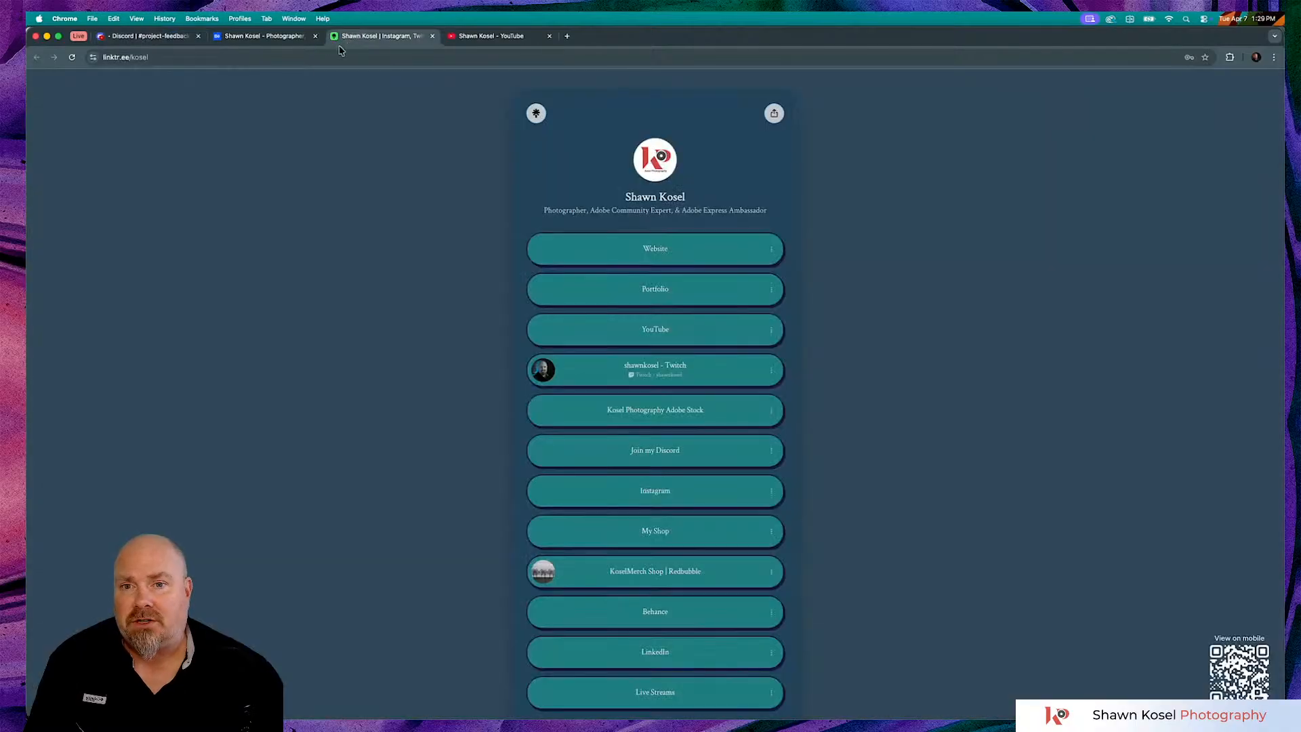
{"action": "left_click", "coordinate": [283, 40]}
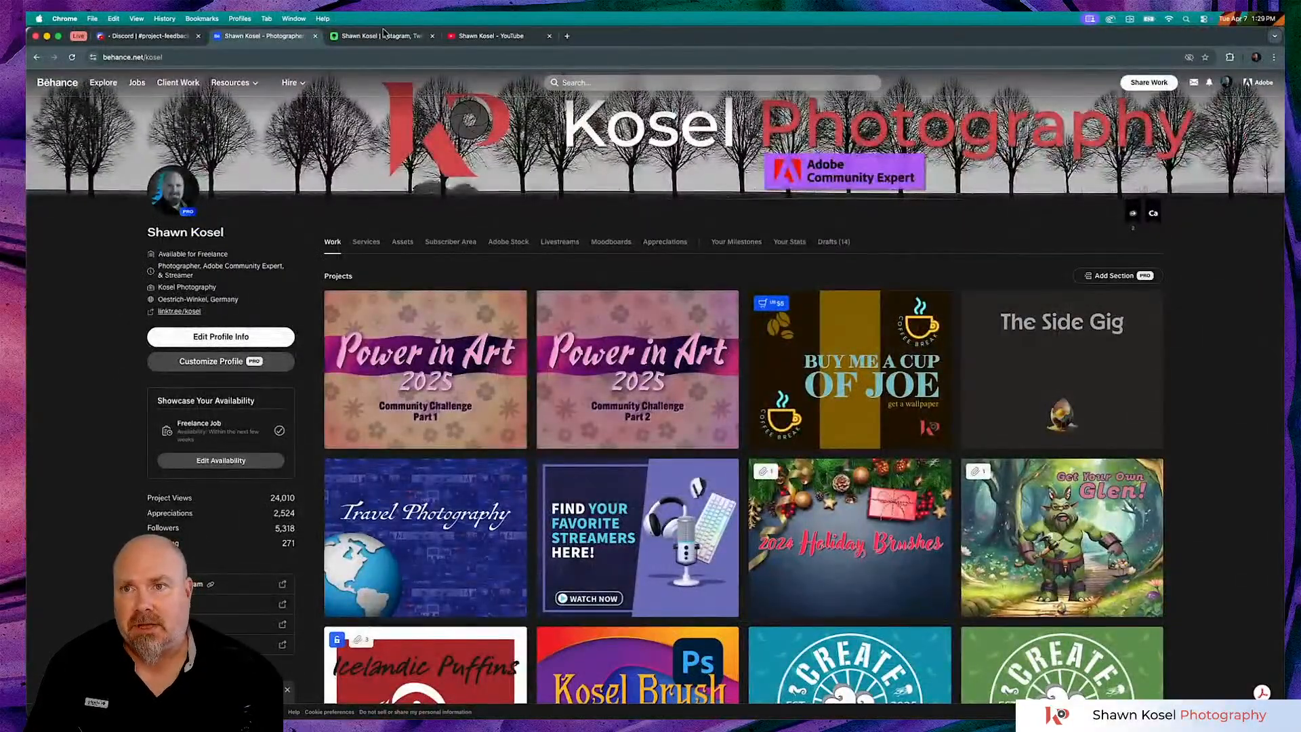
{"action": "left_click", "coordinate": [383, 34]}
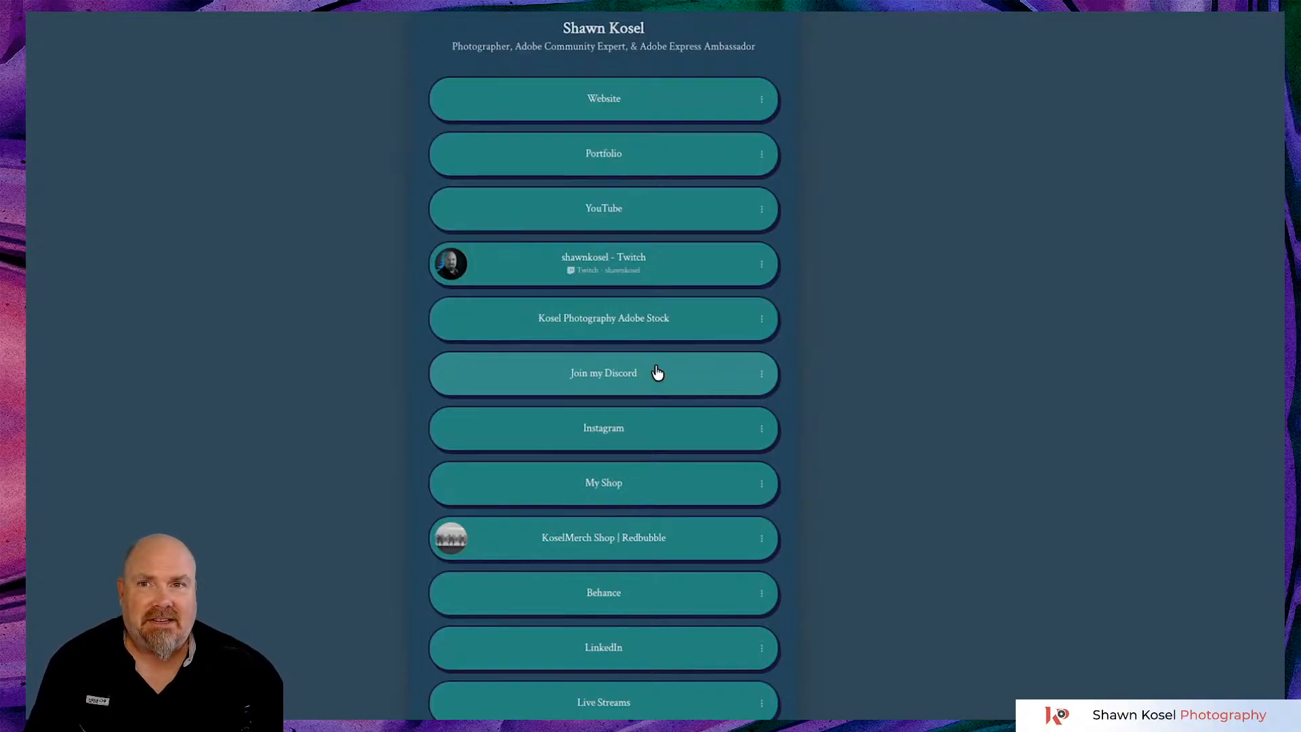
Open the your-photos-to-edit channel in Discord and browse back through its posts to the November 2023 wedding photo edit
{"action": "left_click", "coordinate": [144, 39]}
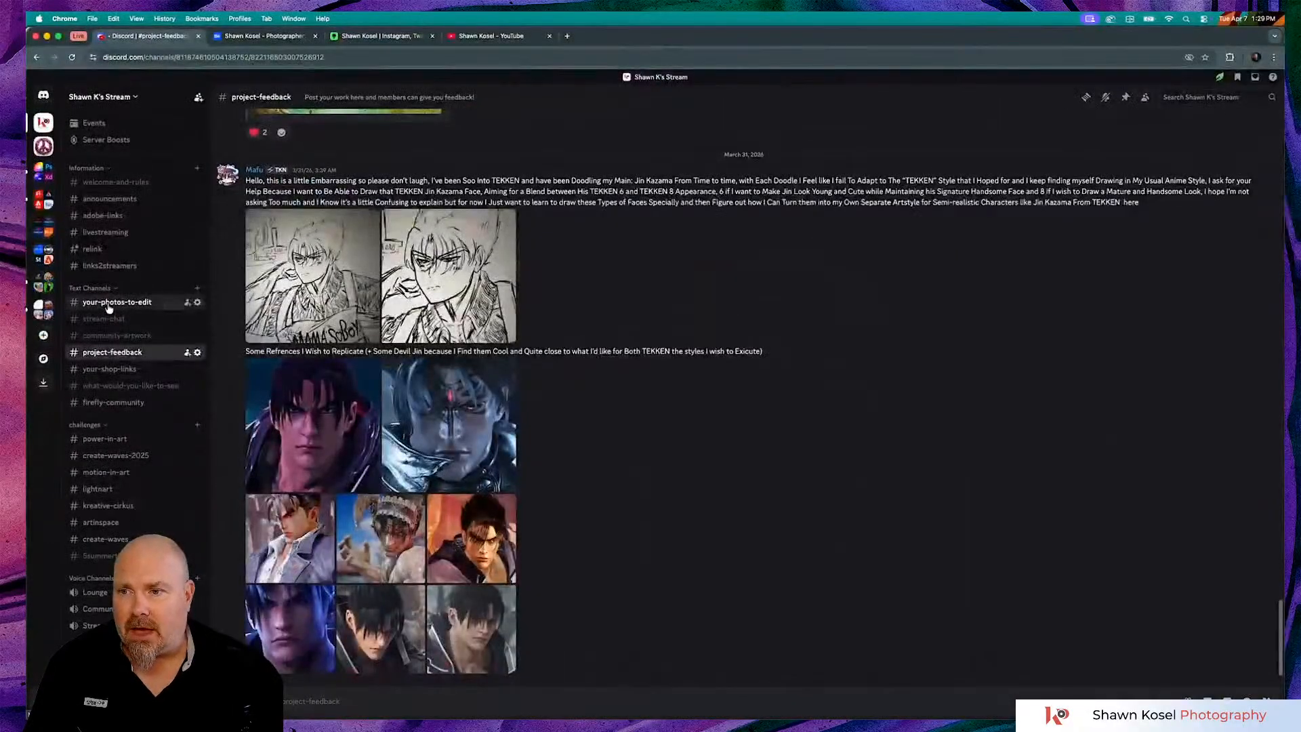
{"action": "left_click", "coordinate": [194, 372]}
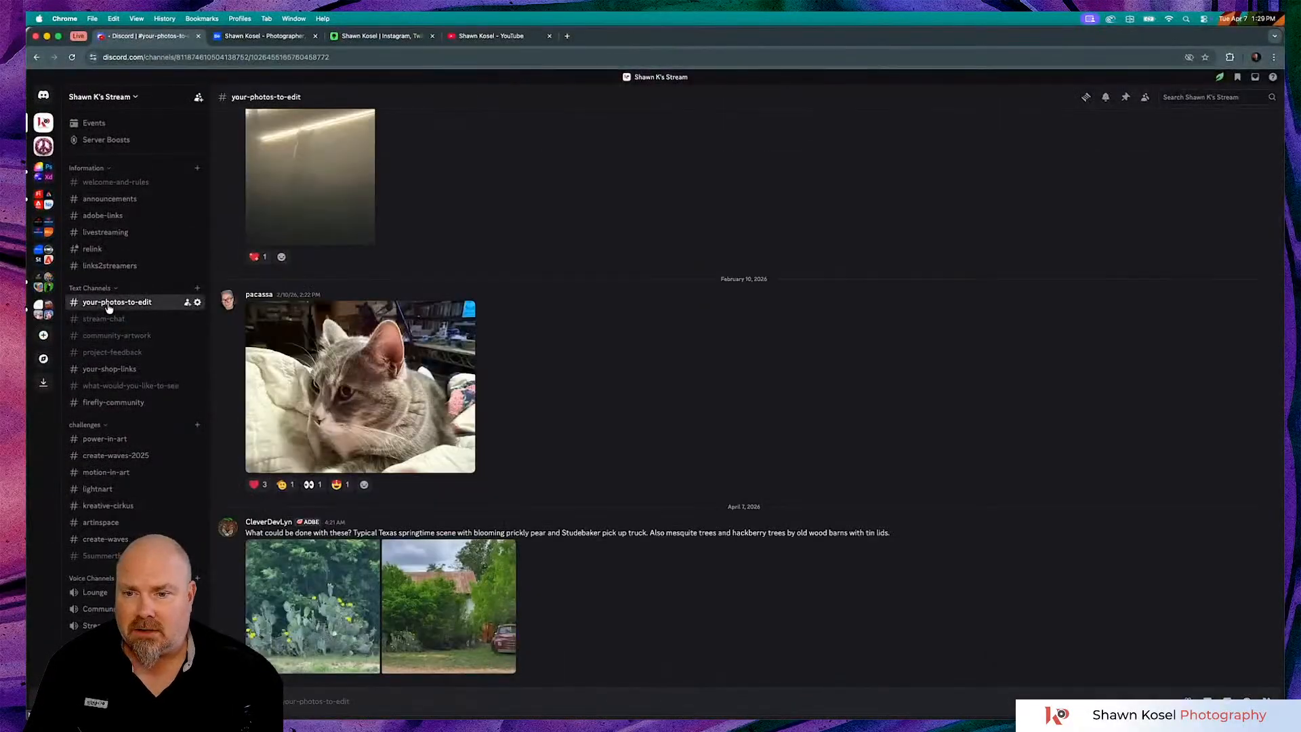
{"action": "scroll", "coordinate": [927, 439], "scroll_direction": "up", "scroll_amount": 15}
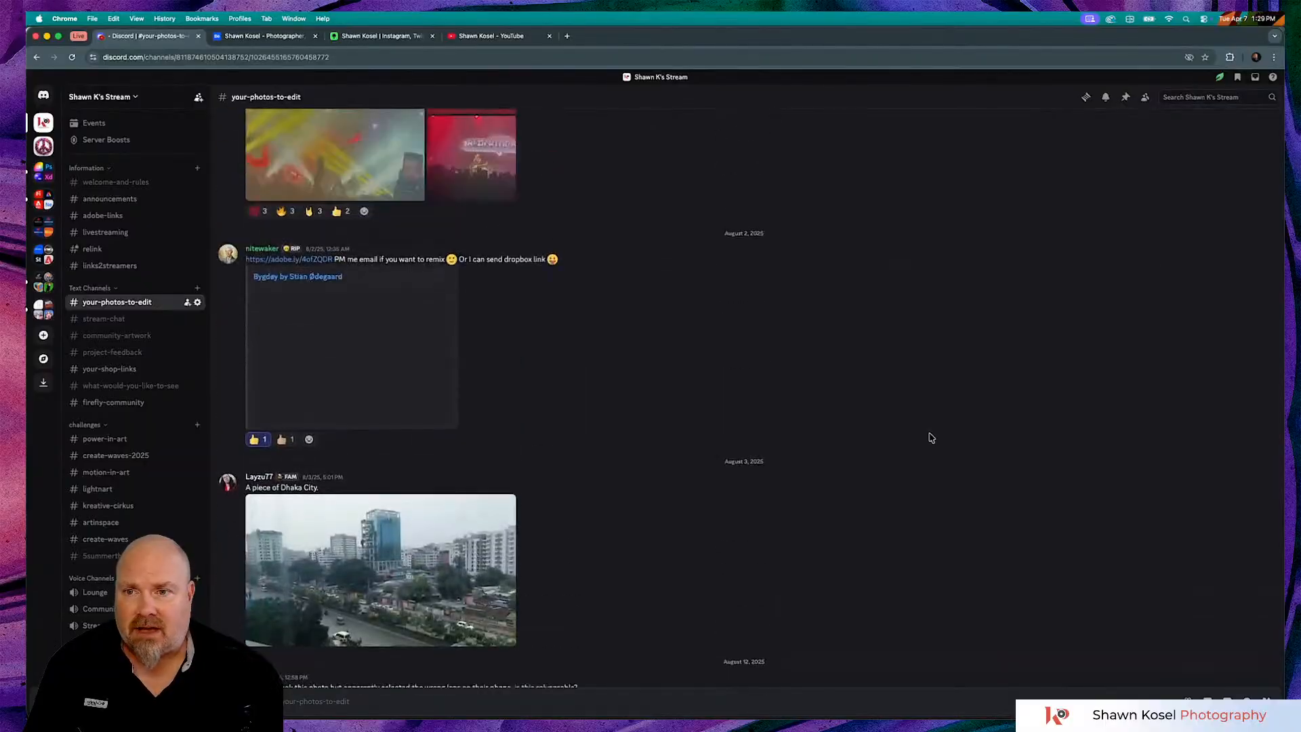
{"action": "scroll", "coordinate": [930, 437], "scroll_direction": "up", "scroll_amount": 20}
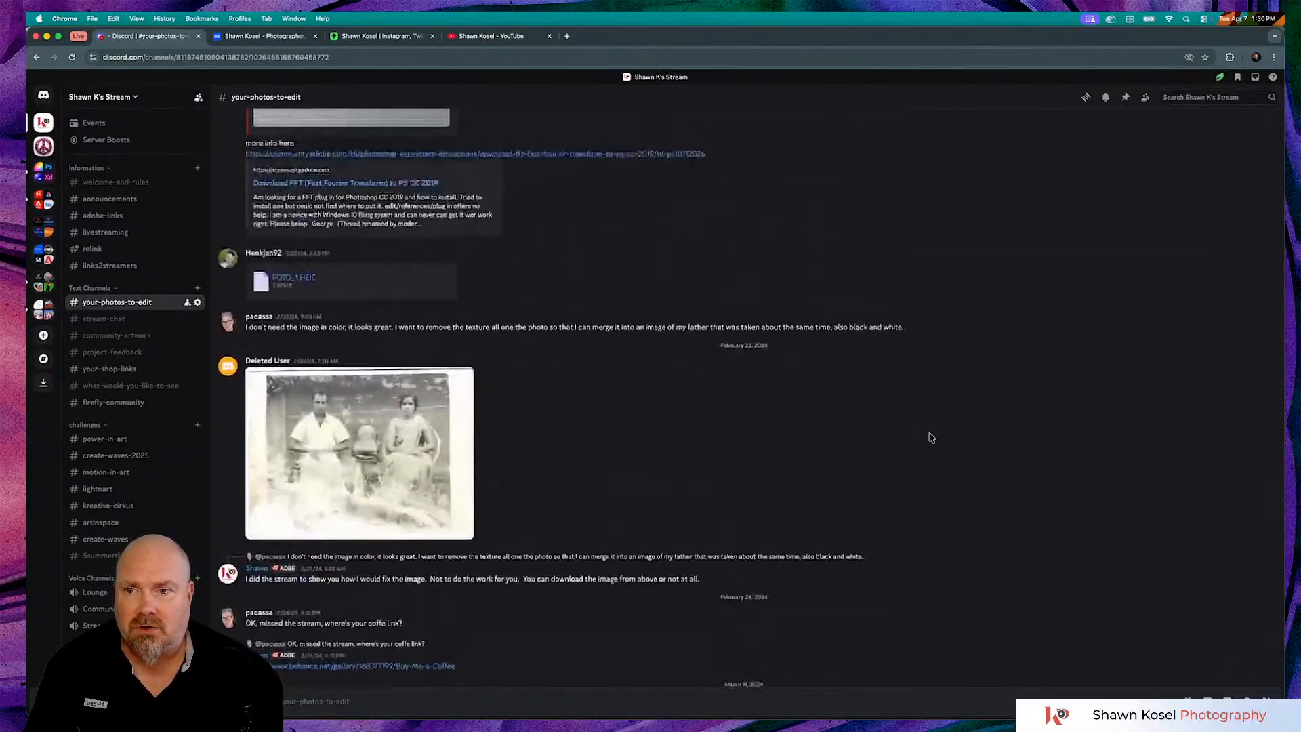
{"action": "scroll", "coordinate": [930, 437], "scroll_direction": "up", "scroll_amount": 10}
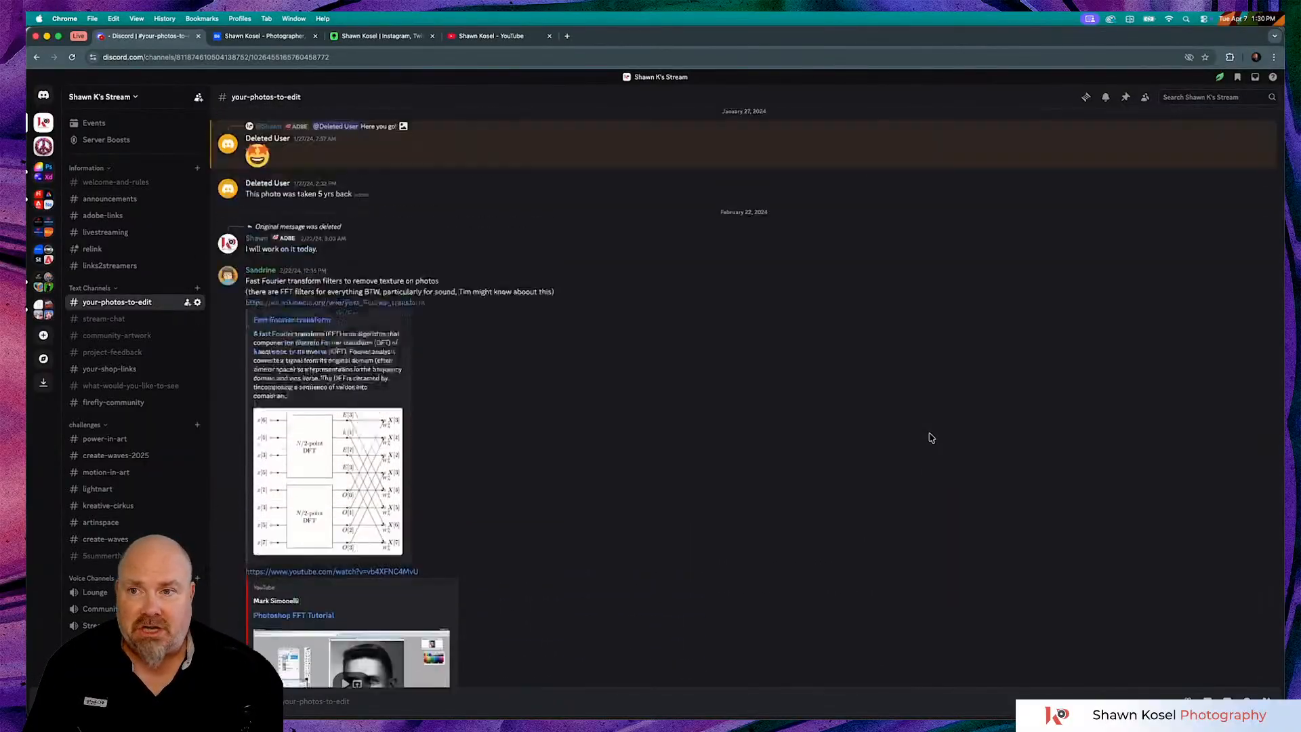
{"action": "scroll", "coordinate": [930, 437], "scroll_direction": "up", "scroll_amount": 10}
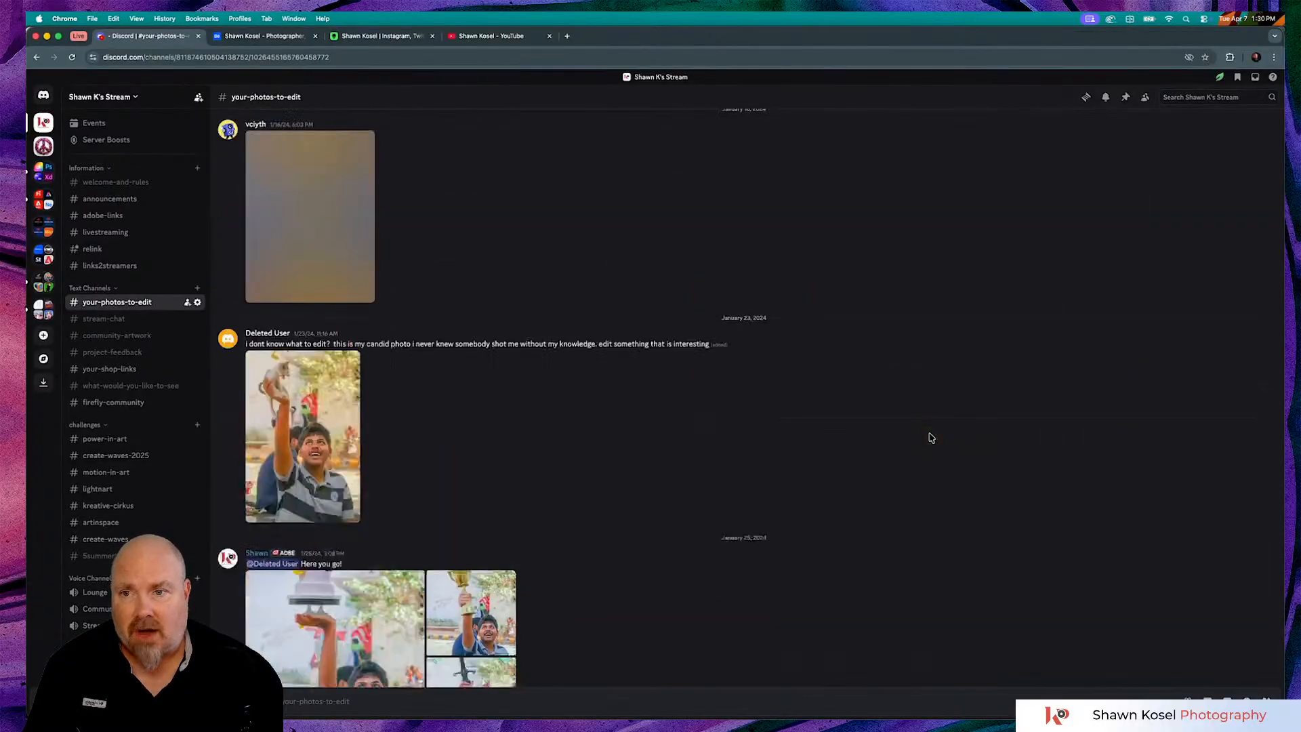
{"action": "scroll", "coordinate": [931, 438], "scroll_direction": "up", "scroll_amount": 8}
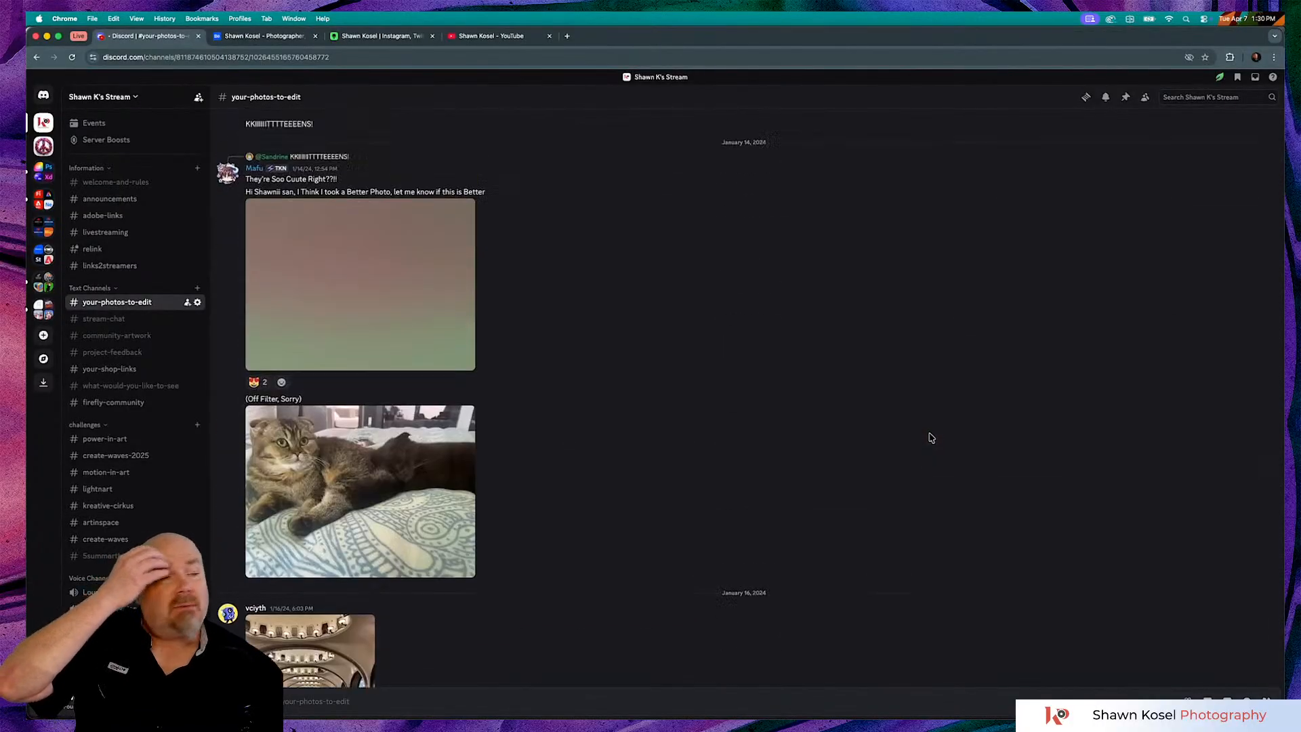
{"action": "scroll", "coordinate": [931, 438], "scroll_direction": "up", "scroll_amount": 6}
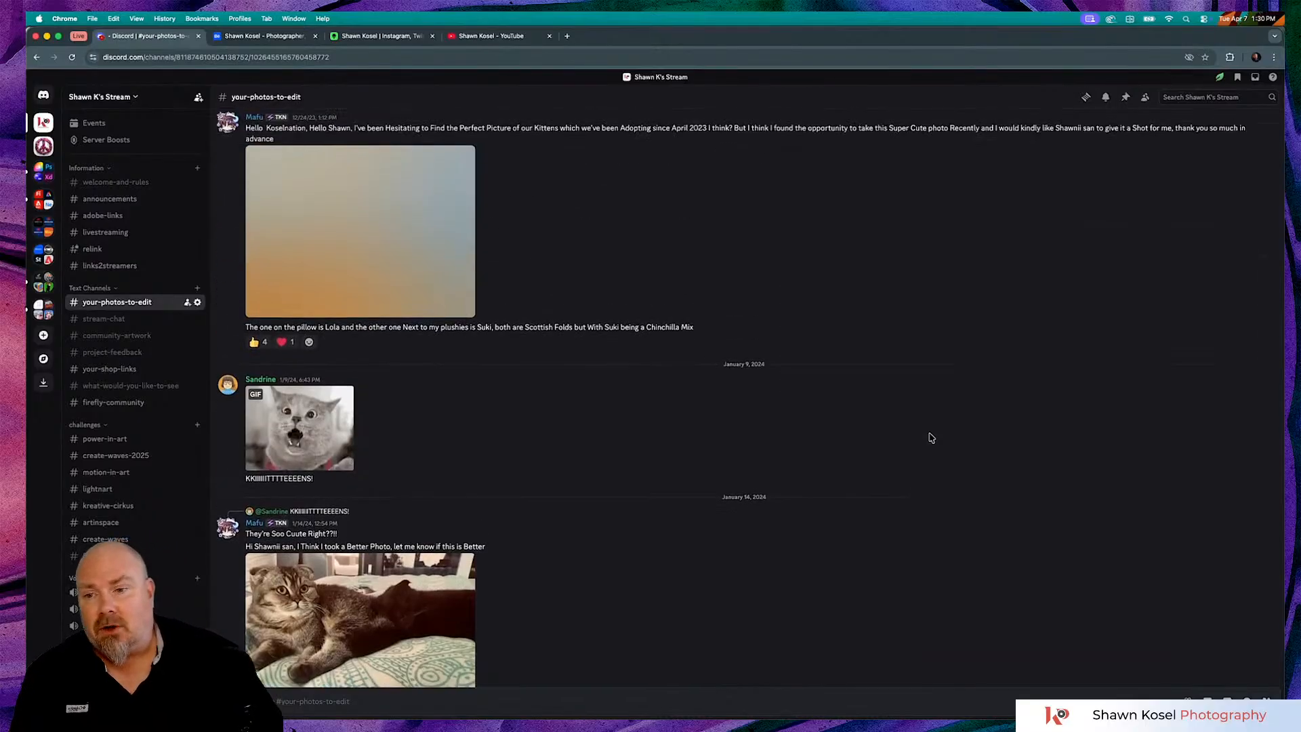
{"action": "scroll", "coordinate": [931, 438], "scroll_direction": "up", "scroll_amount": 2}
{"action": "scroll", "coordinate": [935, 437], "scroll_direction": "up", "scroll_amount": 5}
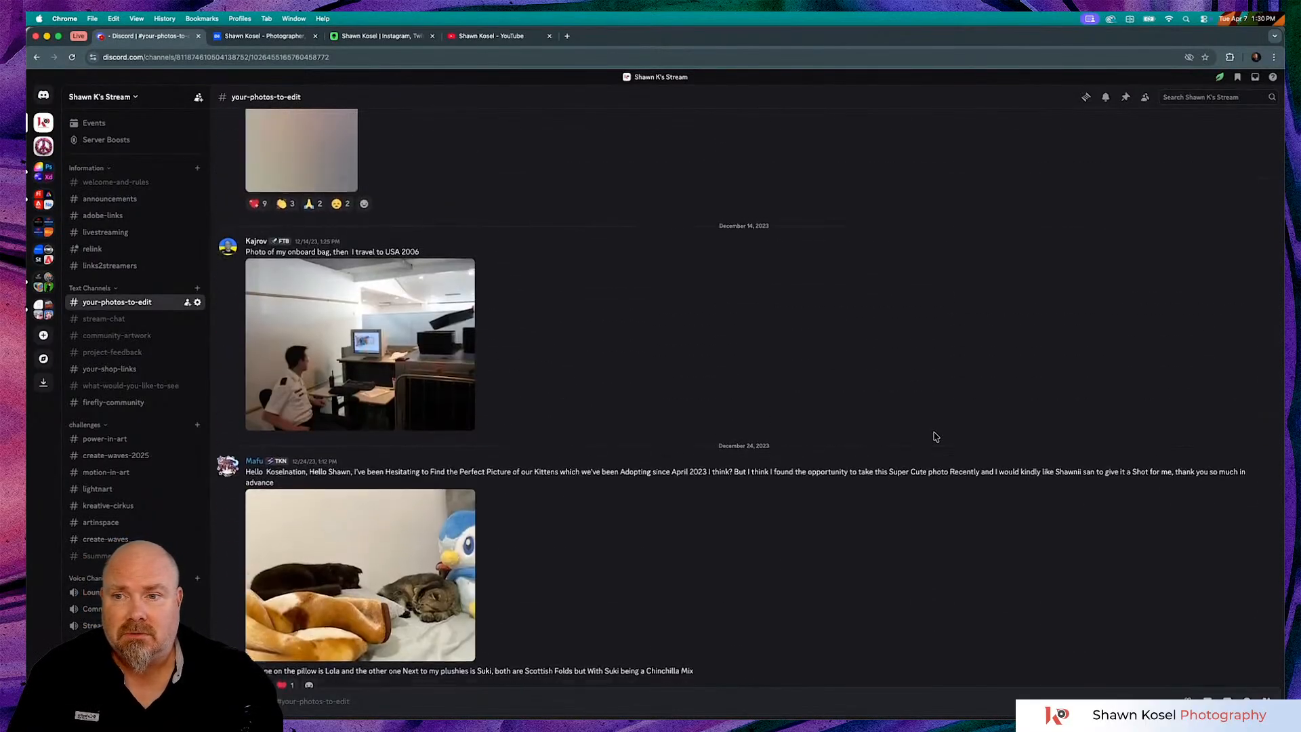
{"action": "scroll", "coordinate": [935, 436], "scroll_direction": "up", "scroll_amount": 5}
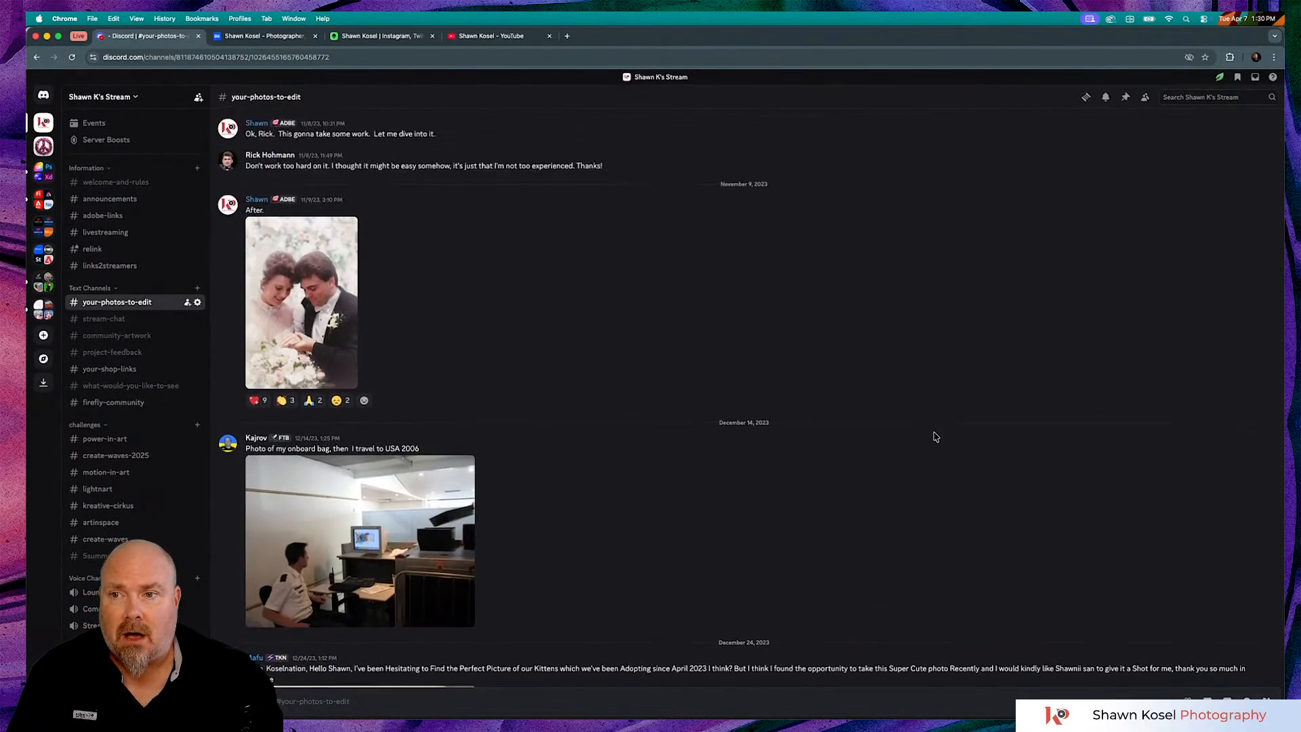
{"action": "scroll", "coordinate": [934, 437], "scroll_direction": "up", "scroll_amount": 1}
Examine the edited wedding photo enlarged and the earlier post with its original, and return toward the channel's newest posts
{"action": "left_click", "coordinate": [323, 370]}
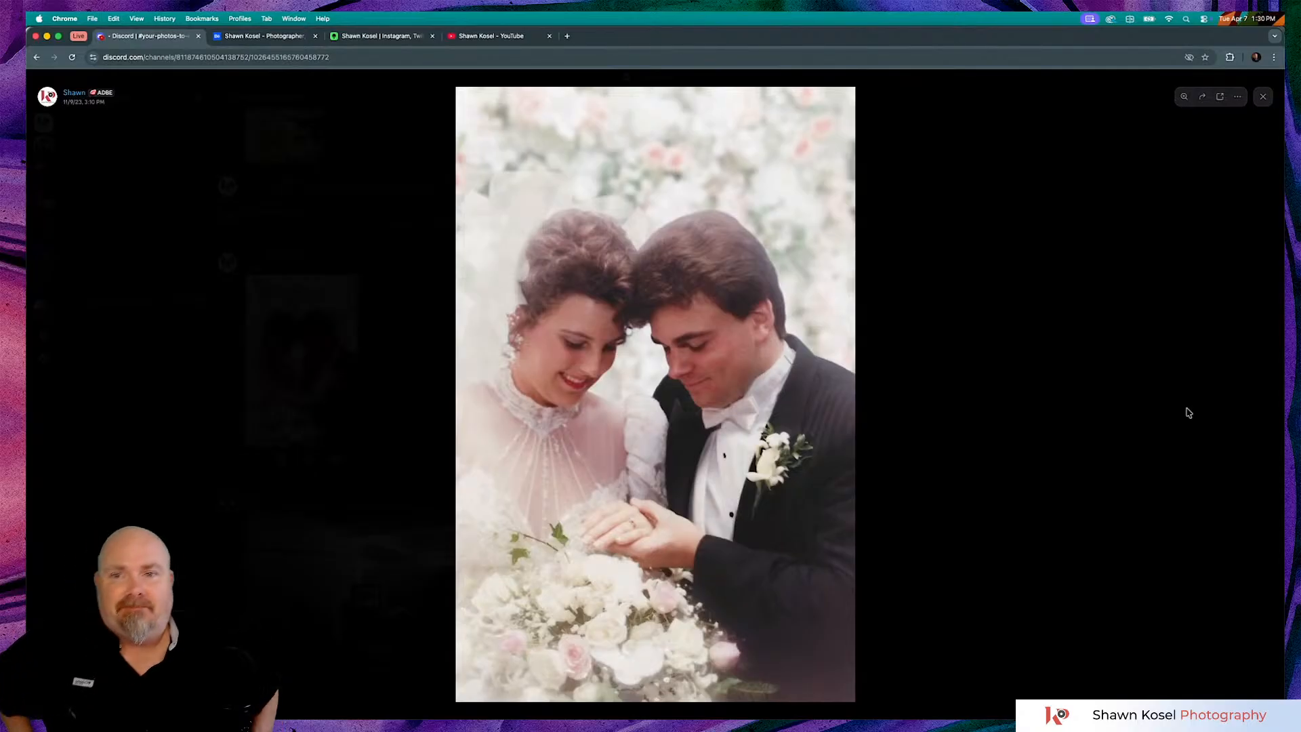
{"action": "left_click", "coordinate": [1263, 97]}
{"action": "scroll", "coordinate": [897, 299], "scroll_direction": "up", "scroll_amount": 2}
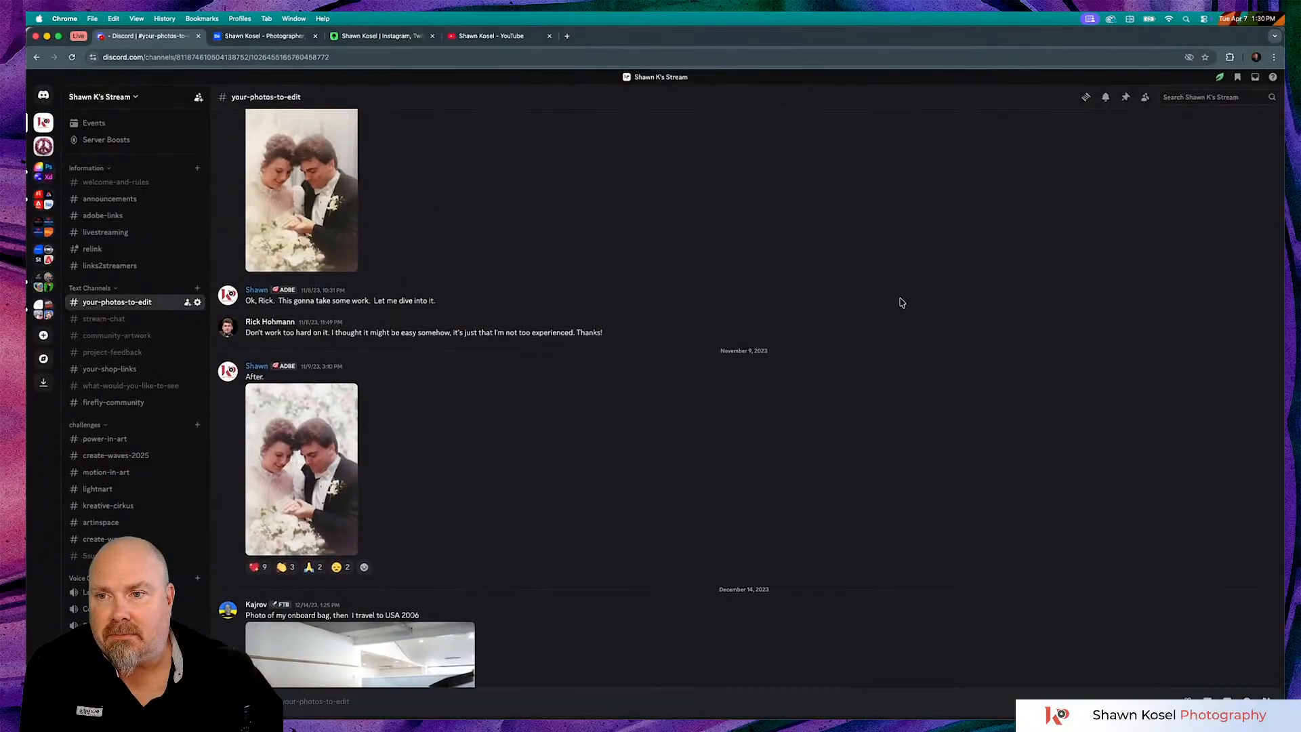
{"action": "scroll", "coordinate": [806, 300], "scroll_direction": "up", "scroll_amount": 4}
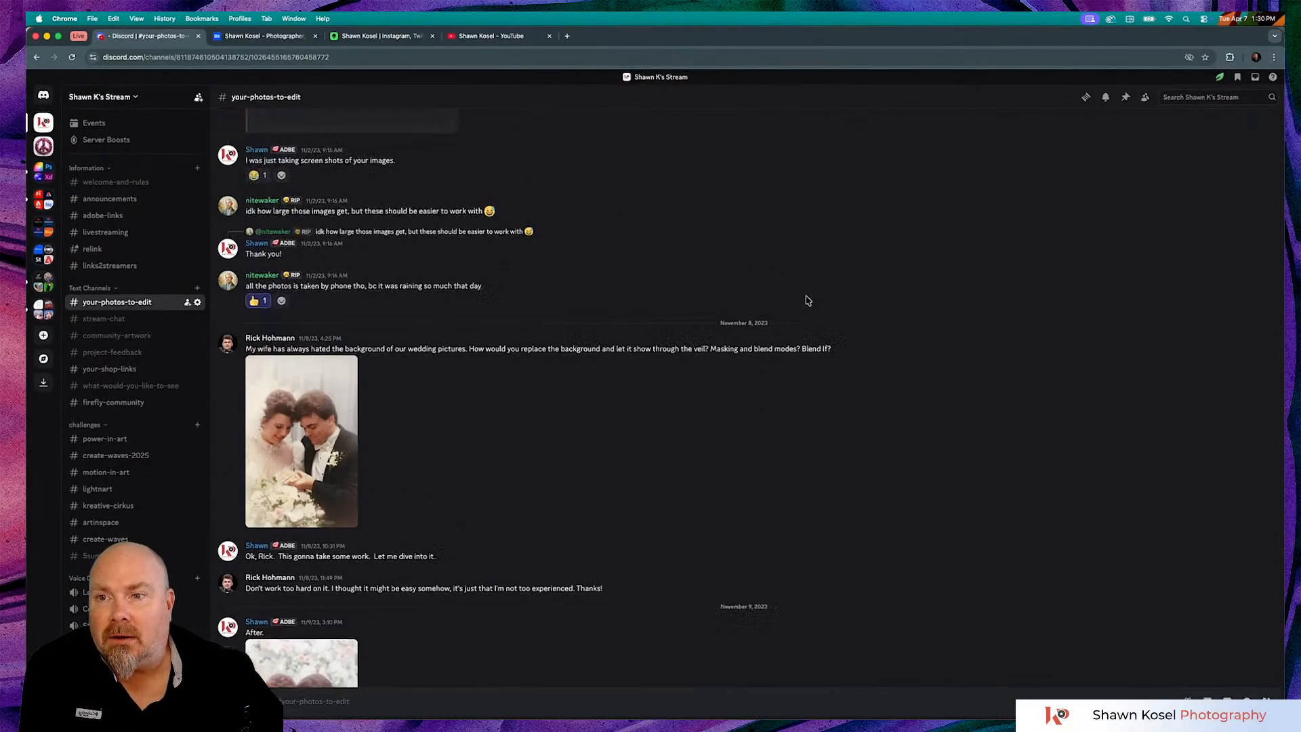
{"action": "scroll", "coordinate": [806, 300], "scroll_direction": "down", "scroll_amount": 8}
{"action": "scroll", "coordinate": [806, 300], "scroll_direction": "down", "scroll_amount": 20}
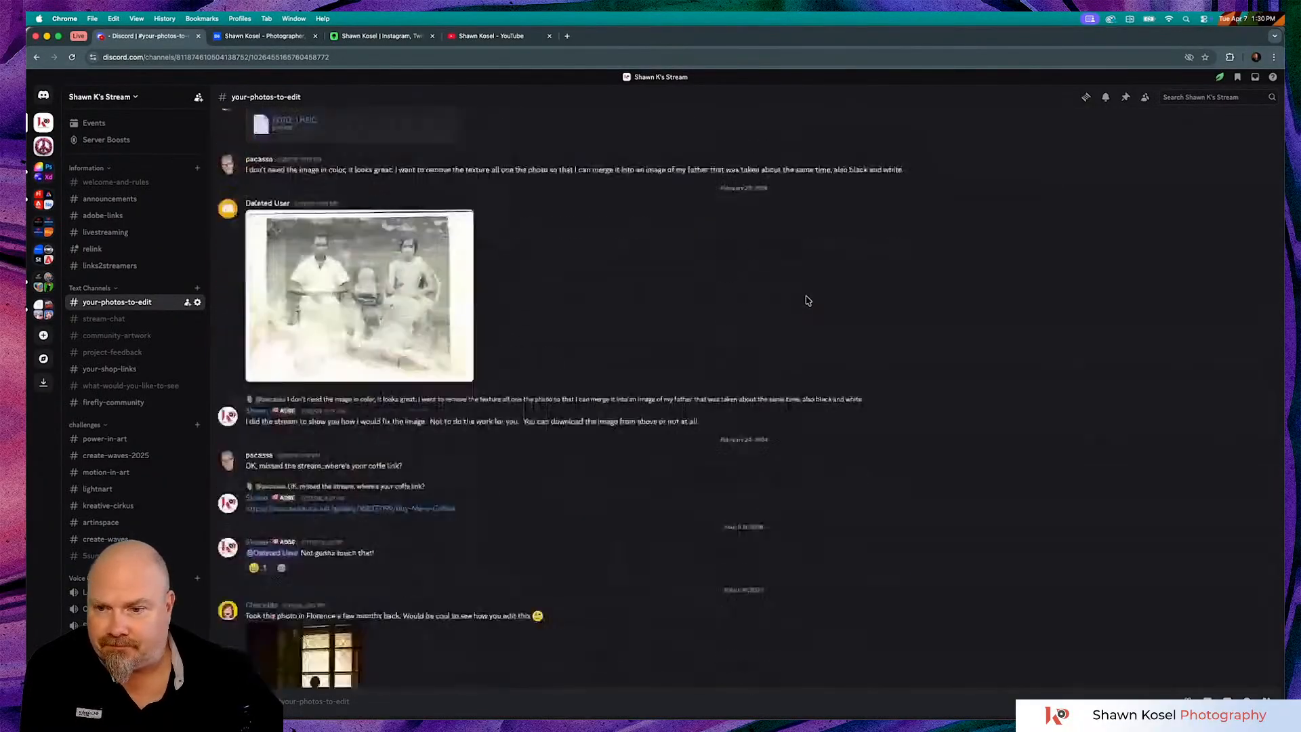
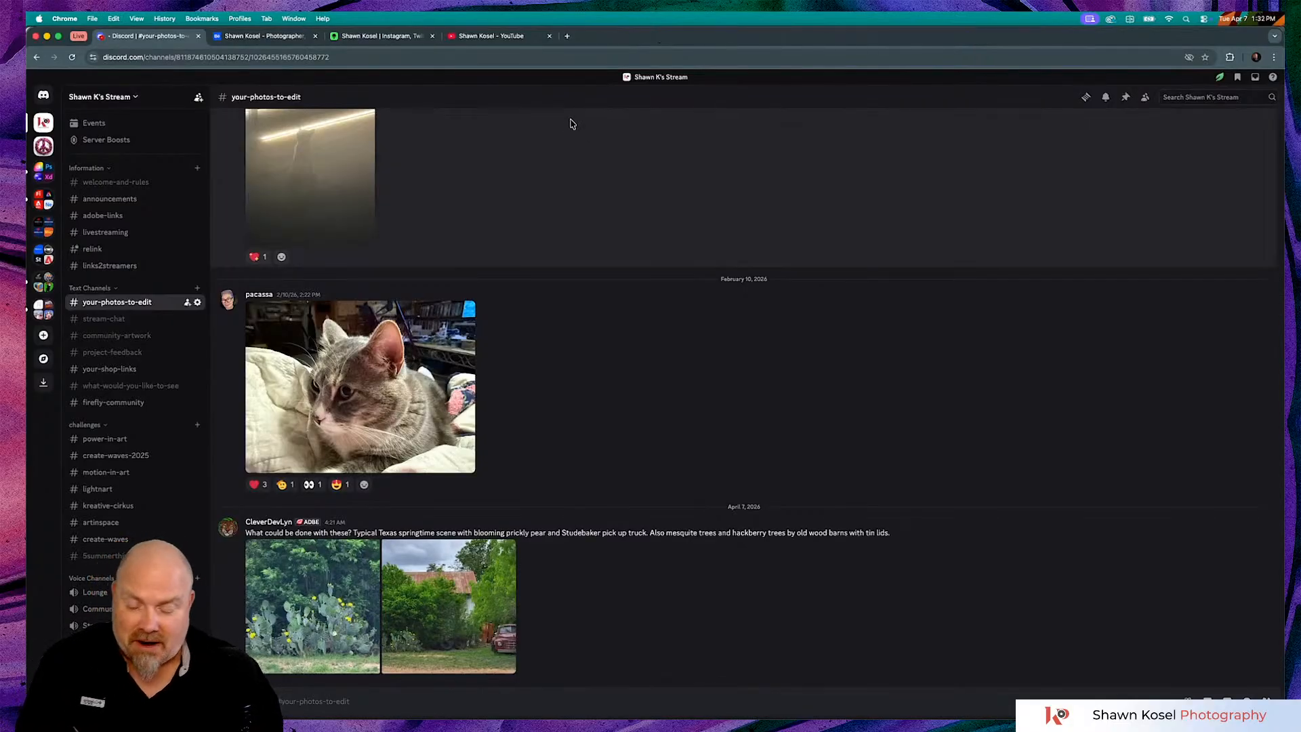
Switch to Lightroom Classic, set the black-and-white cat photo's manual luminance noise reduction to 47, and view the whole photo
{"action": "key", "text": "super+Tab"}
{"action": "key", "text": "super+Tab"}
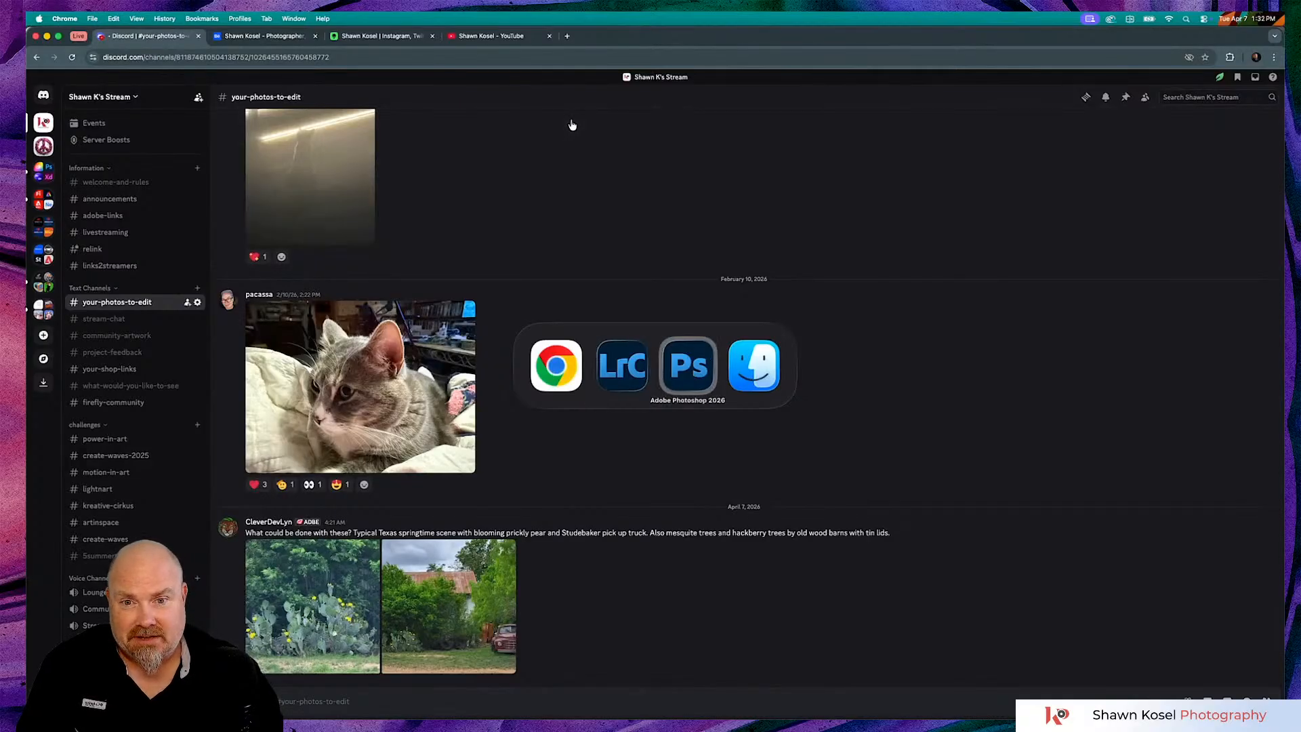
{"action": "key", "text": "super+Tab"}
{"action": "key", "text": "super+Tab"}
{"action": "key", "text": "super+Tab"}
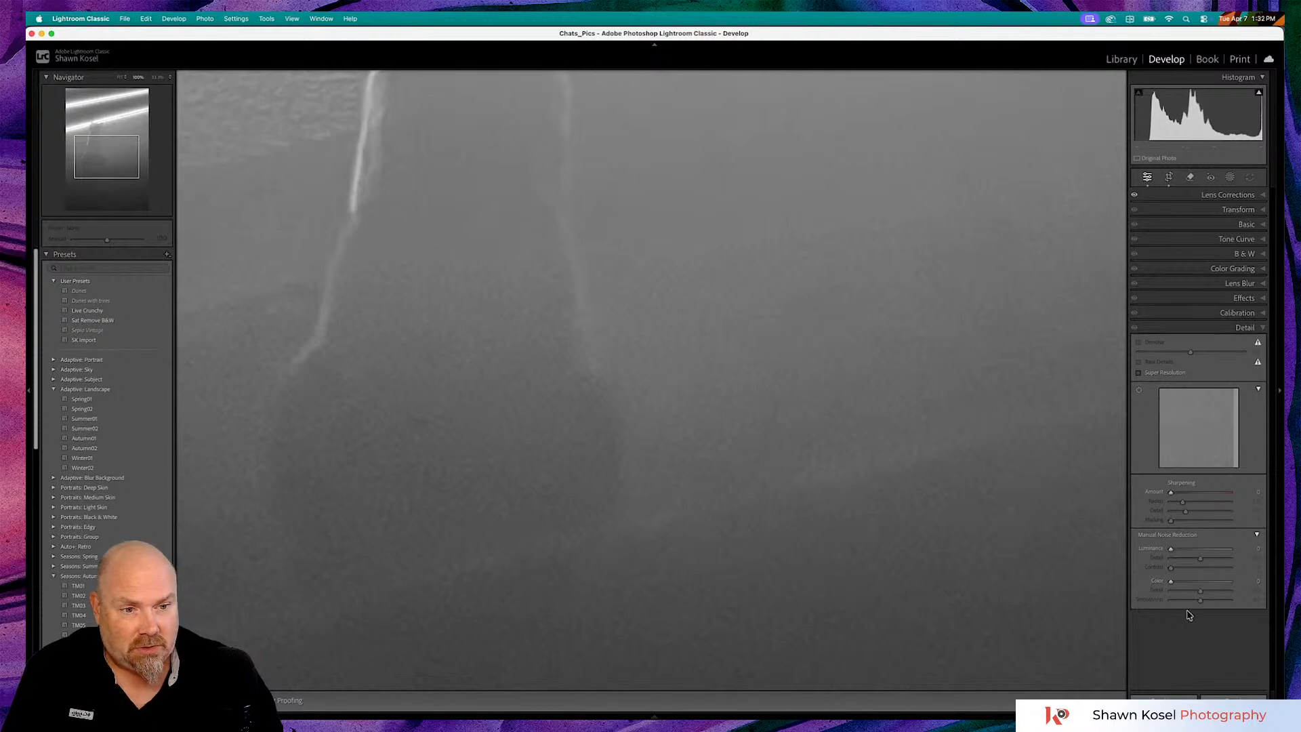
{"action": "left_click_drag", "start_coordinate": [1176, 548], "coordinate": [1195, 555]}
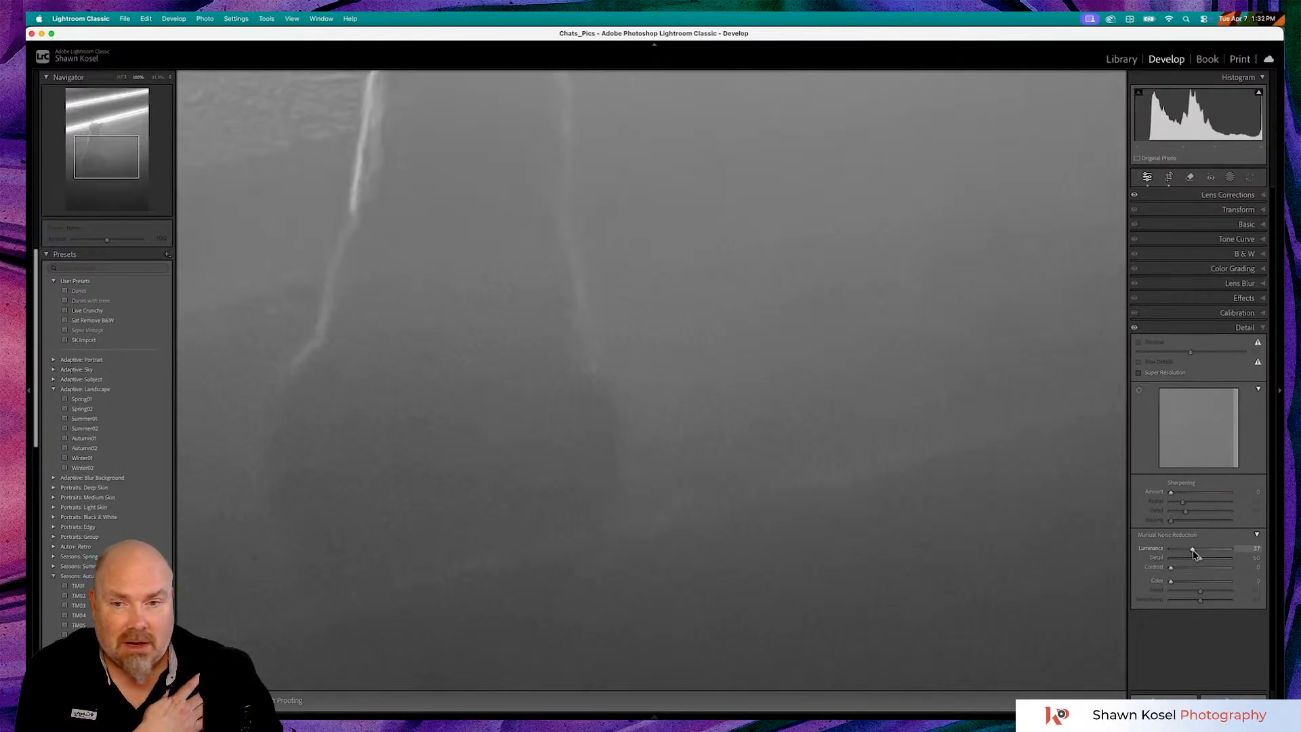
{"action": "left_click_drag", "start_coordinate": [1193, 551], "coordinate": [1198, 551]}
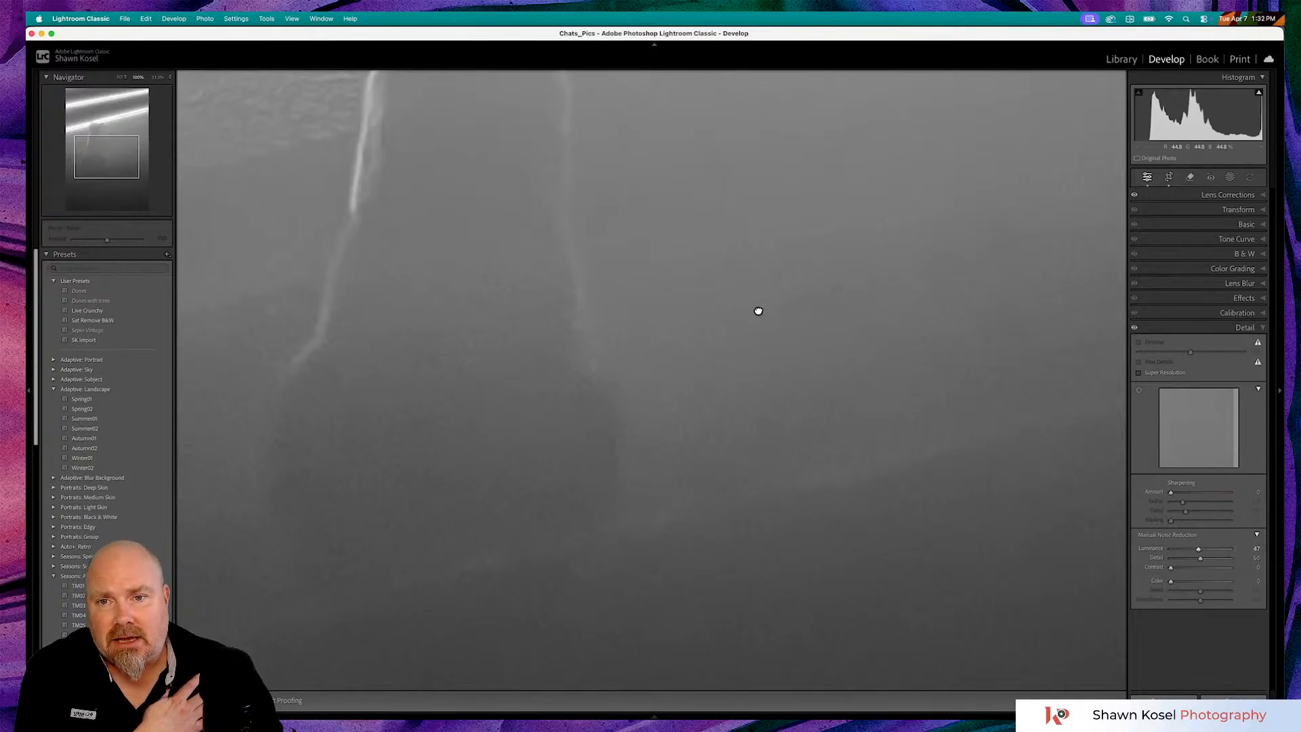
{"action": "left_click", "coordinate": [755, 311]}
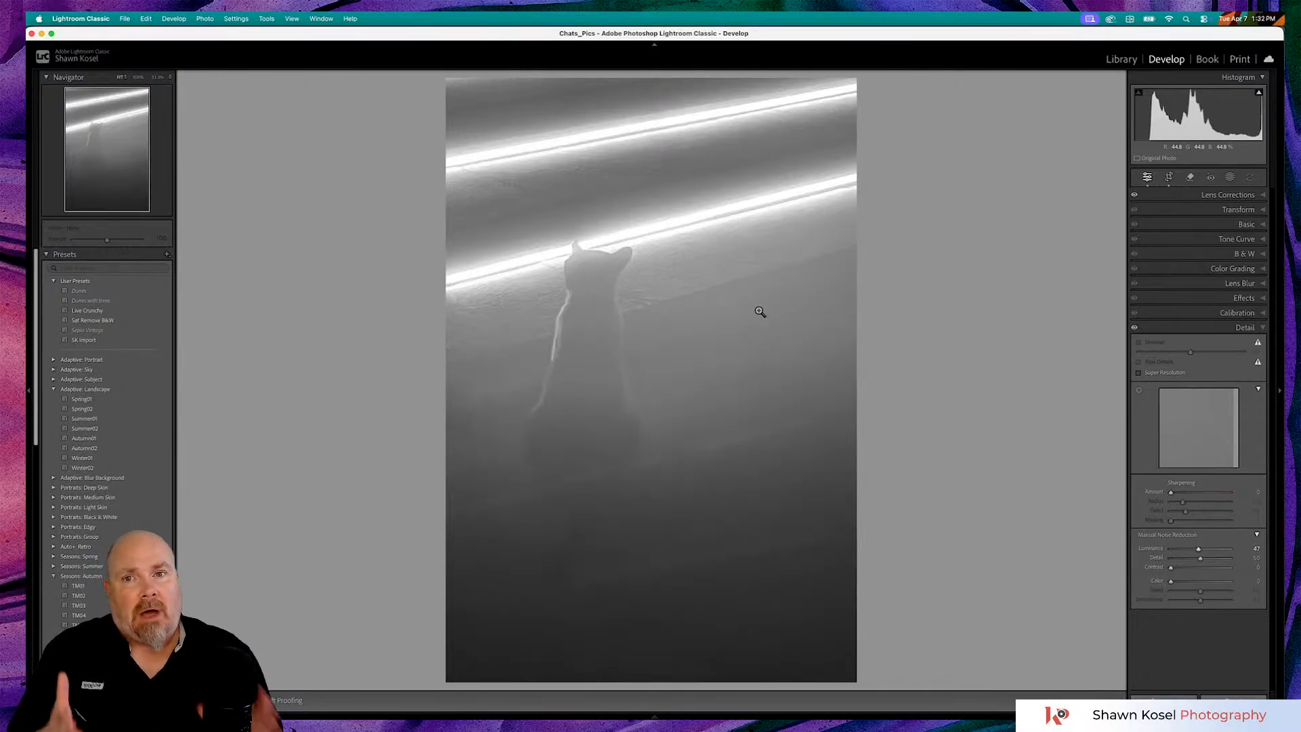
Switch to Chrome, find the March 2024 Florence photo of the figure at the window in your-photos-to-edit, and examine it enlarged
{"action": "key", "text": "super+Tab"}
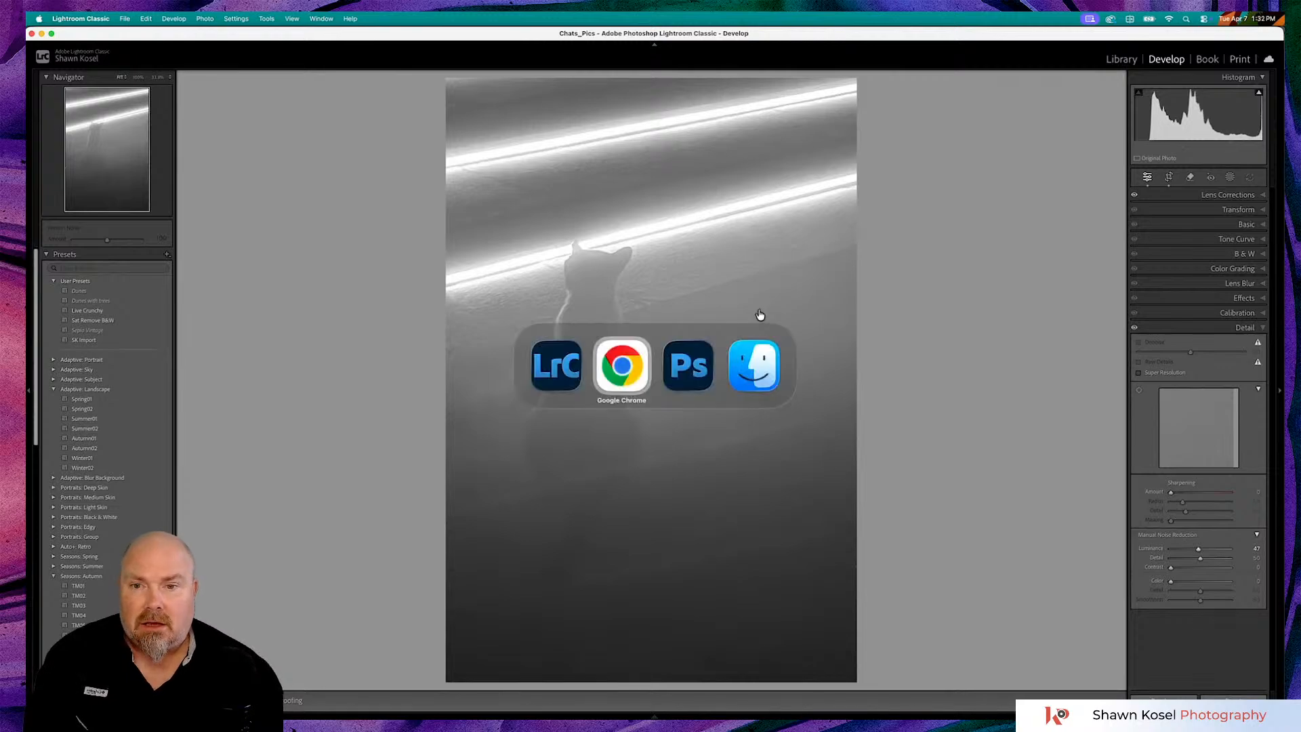
{"action": "key", "text": "super+Tab"}
{"action": "key", "text": "super+Tab"}
{"action": "key", "text": "super+Tab"}
{"action": "key", "text": "super+Tab"}
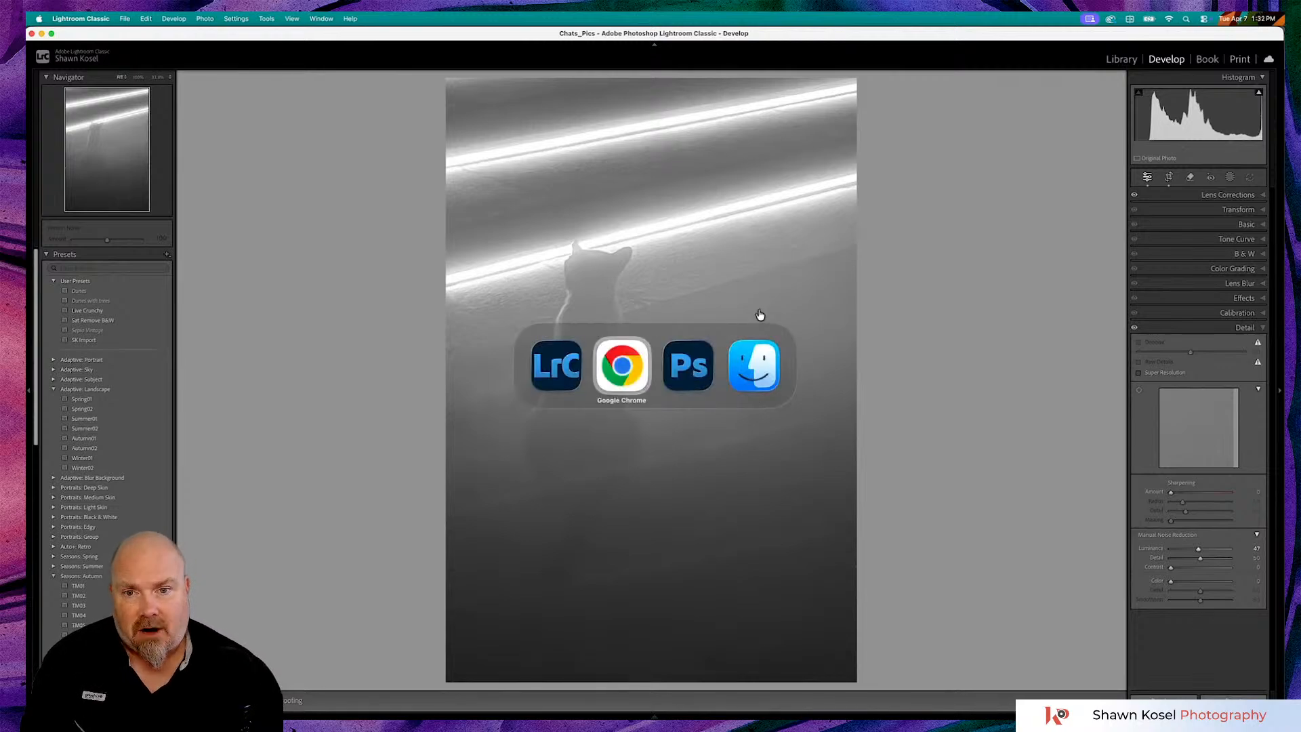
{"action": "scroll", "coordinate": [473, 274], "scroll_direction": "up", "scroll_amount": 15}
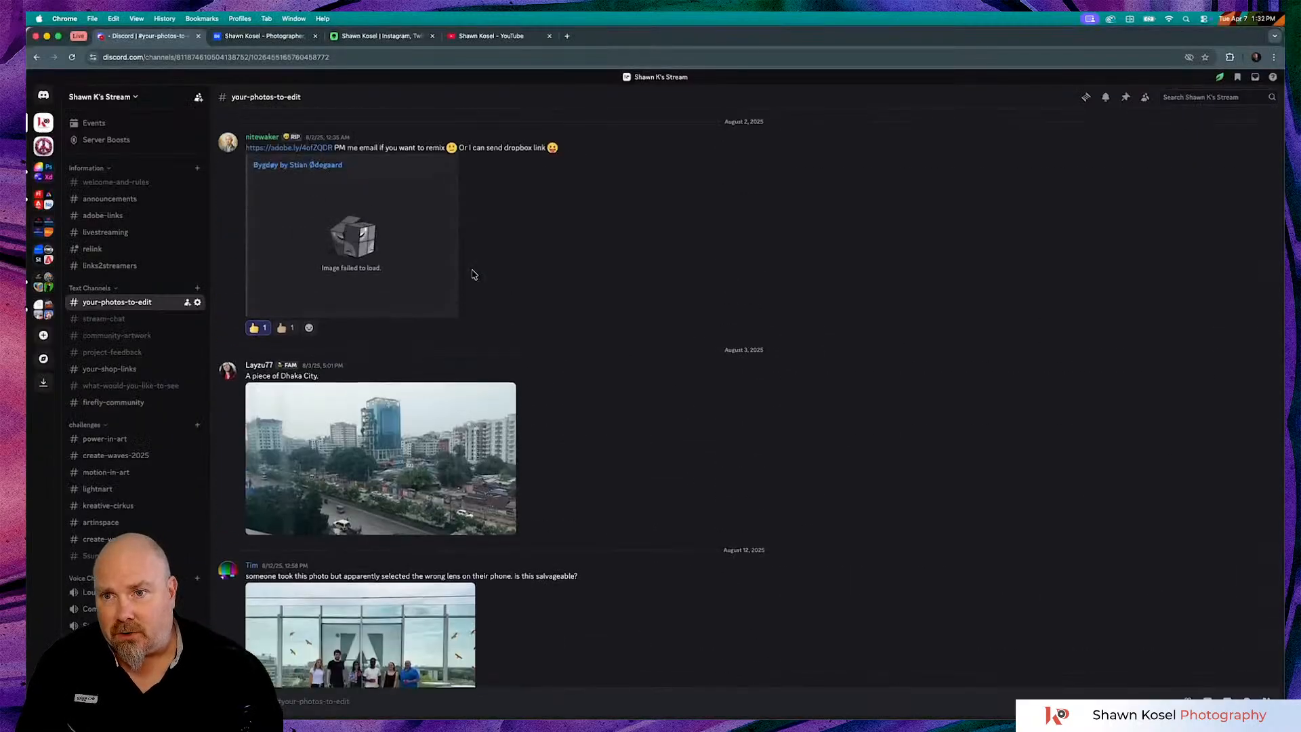
{"action": "scroll", "coordinate": [472, 274], "scroll_direction": "up", "scroll_amount": 20}
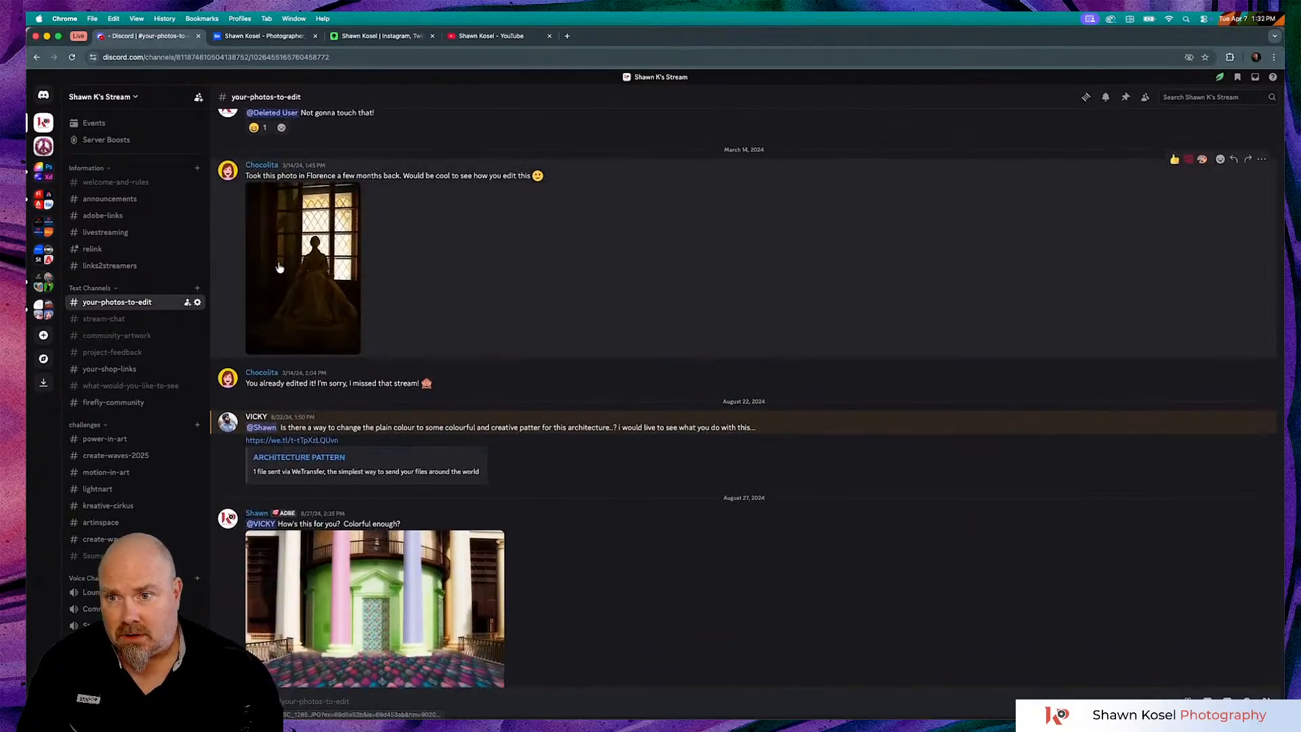
{"action": "left_click", "coordinate": [279, 268]}
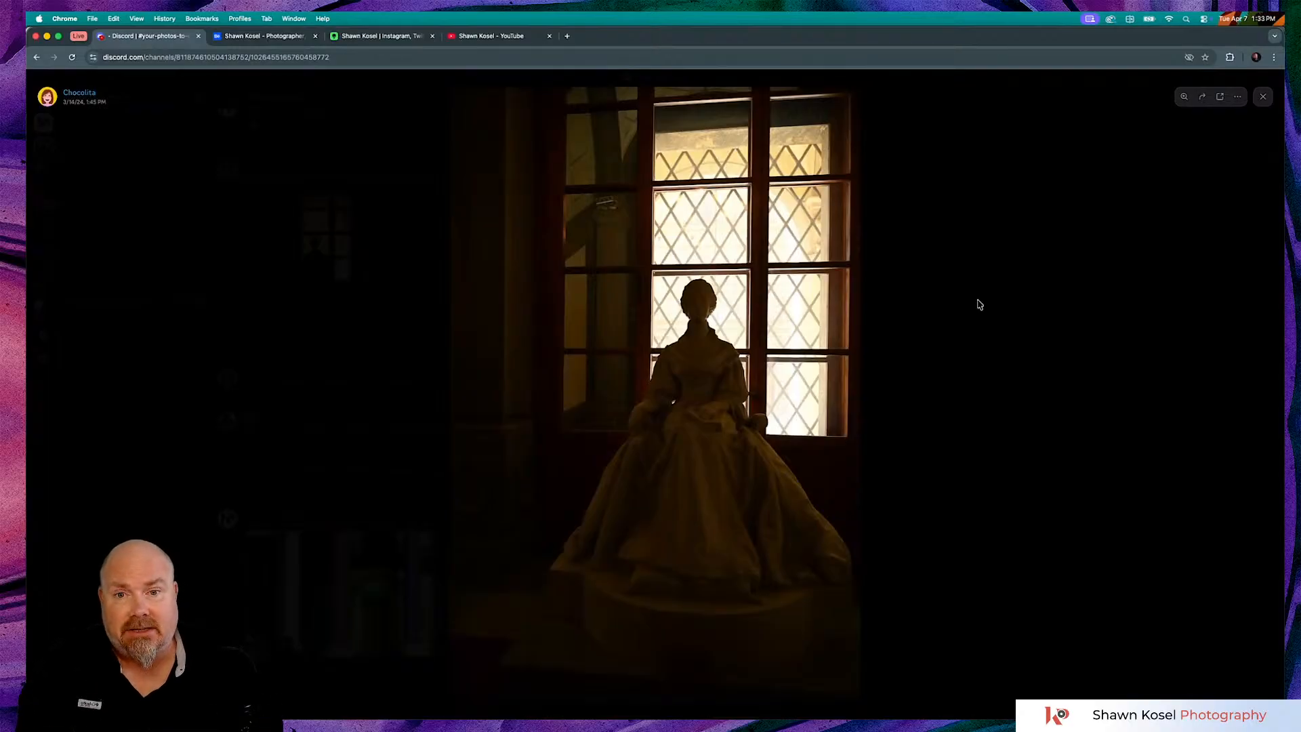
{"action": "left_click", "coordinate": [950, 323]}
Browse back through the older your-photos-to-edit submissions and edits to the dusk street photo posted before January 12, 2023
{"action": "scroll", "coordinate": [950, 323], "scroll_direction": "up", "scroll_amount": 20}
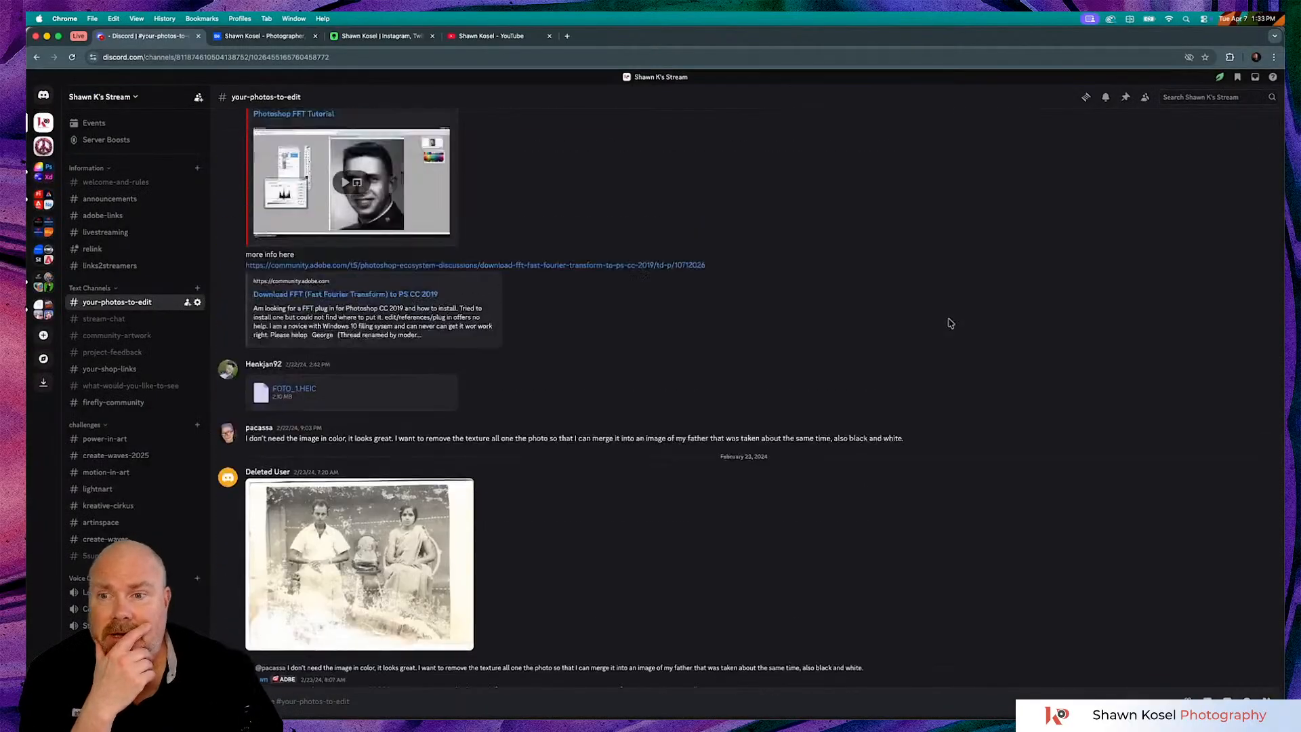
{"action": "scroll", "coordinate": [950, 324], "scroll_direction": "up", "scroll_amount": 15}
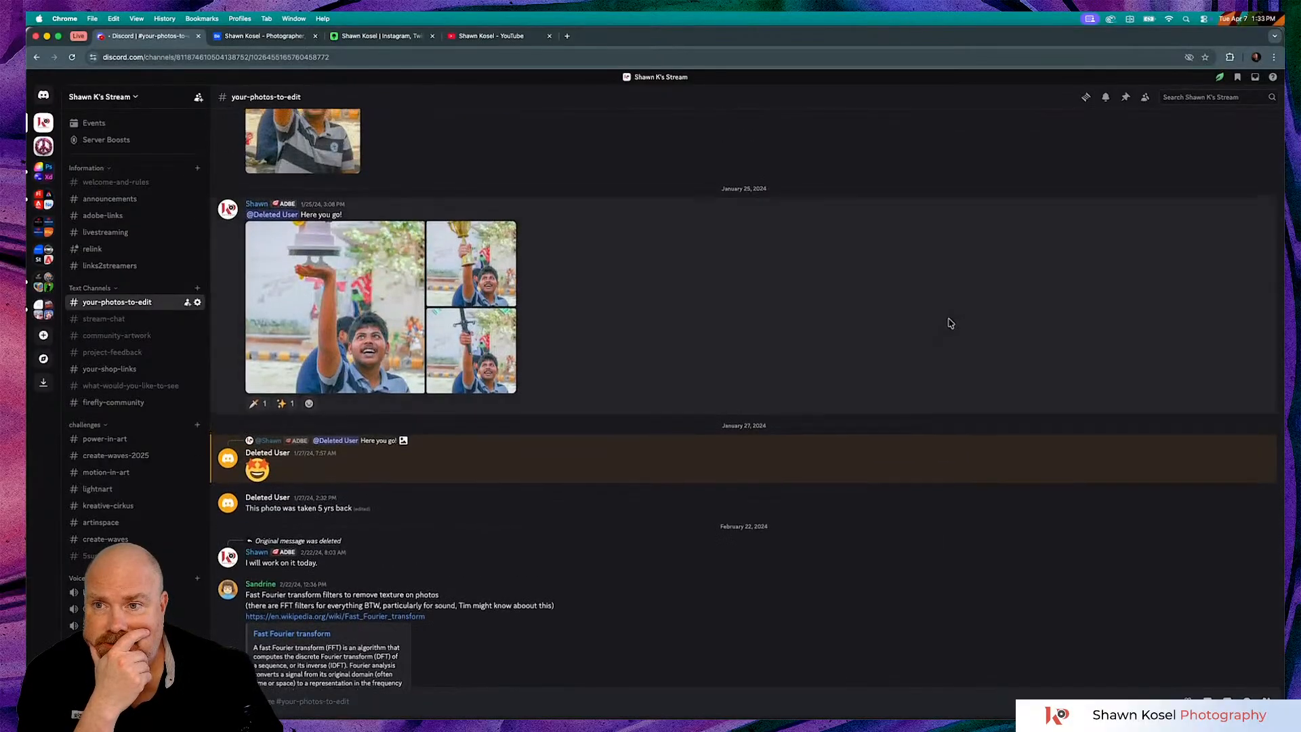
{"action": "scroll", "coordinate": [949, 323], "scroll_direction": "up", "scroll_amount": 20}
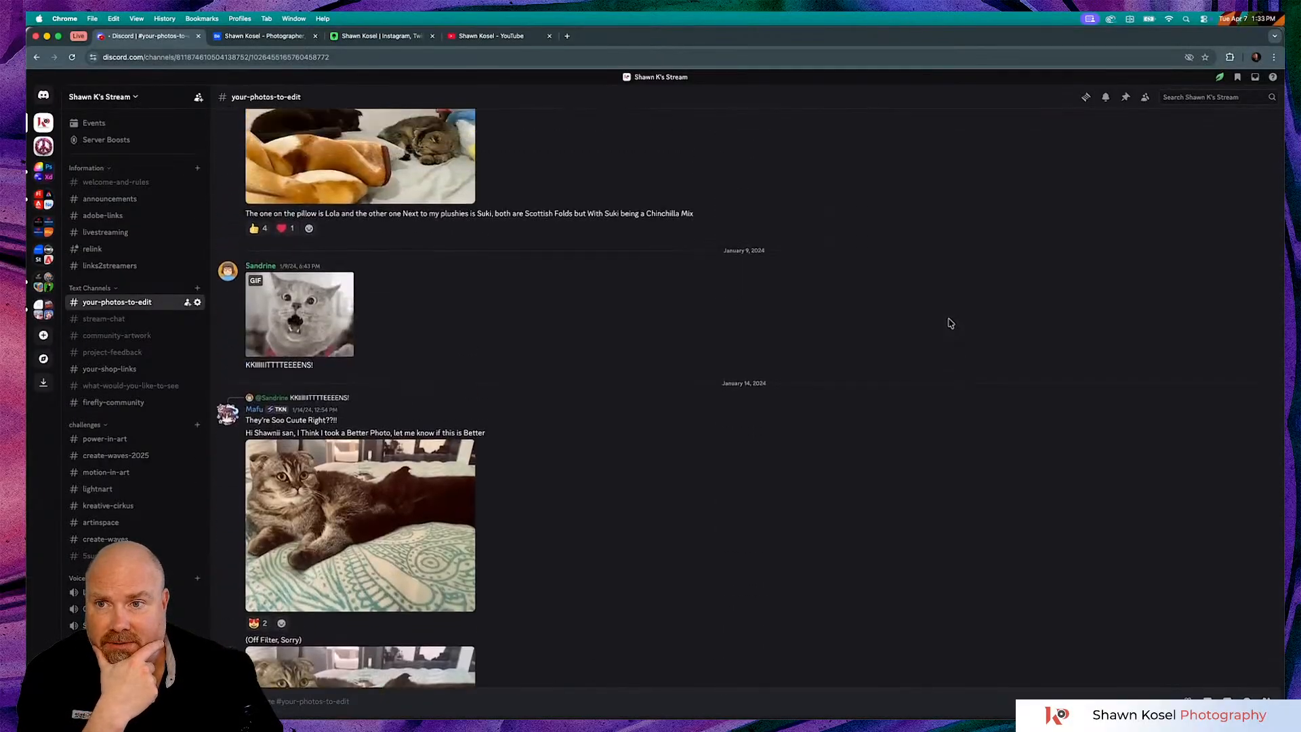
{"action": "scroll", "coordinate": [945, 329], "scroll_direction": "up", "scroll_amount": 12}
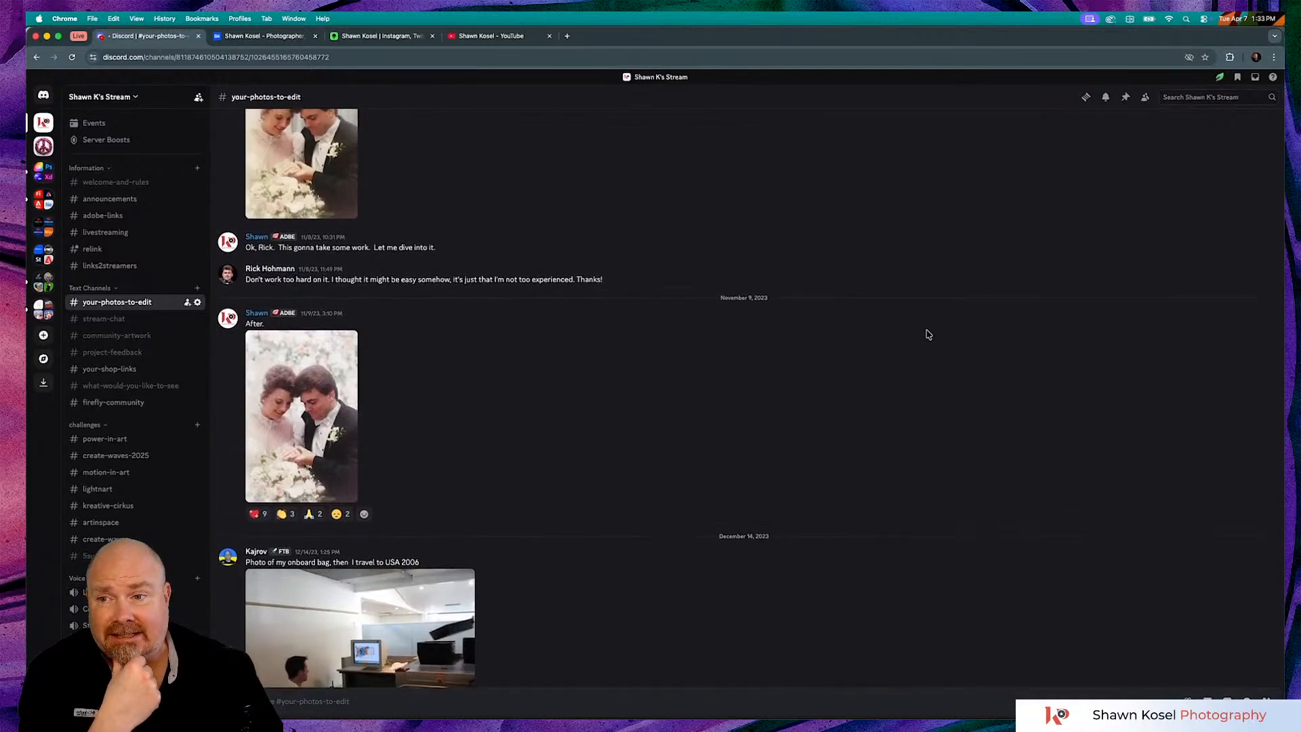
{"action": "scroll", "coordinate": [927, 334], "scroll_direction": "up", "scroll_amount": 15}
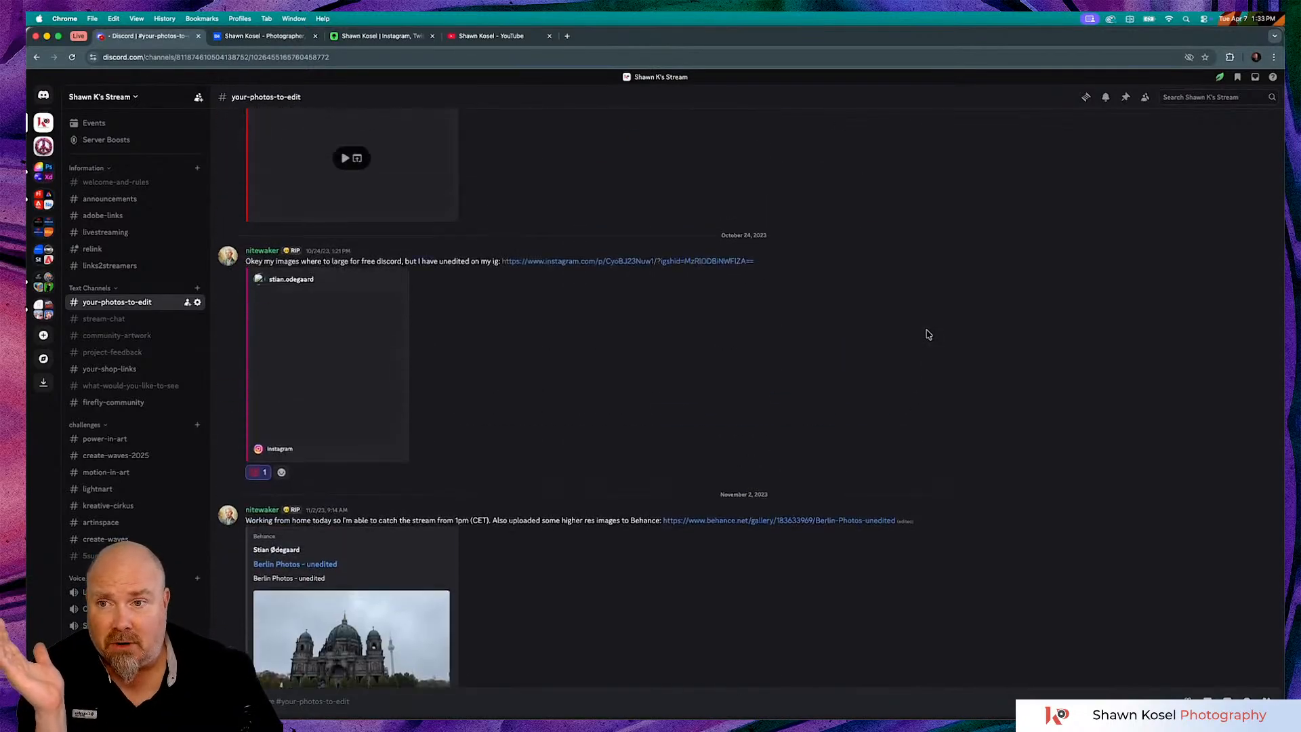
{"action": "scroll", "coordinate": [928, 334], "scroll_direction": "up", "scroll_amount": 10}
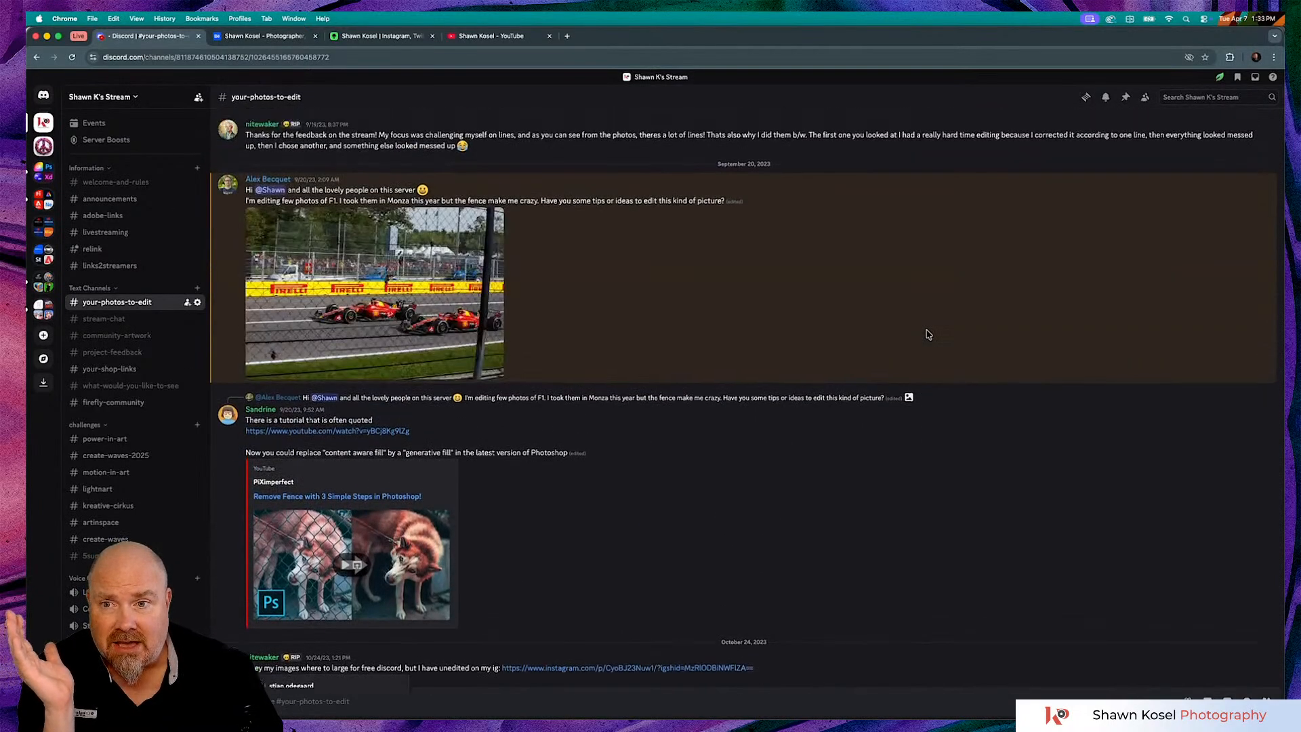
{"action": "scroll", "coordinate": [928, 334], "scroll_direction": "up", "scroll_amount": 5}
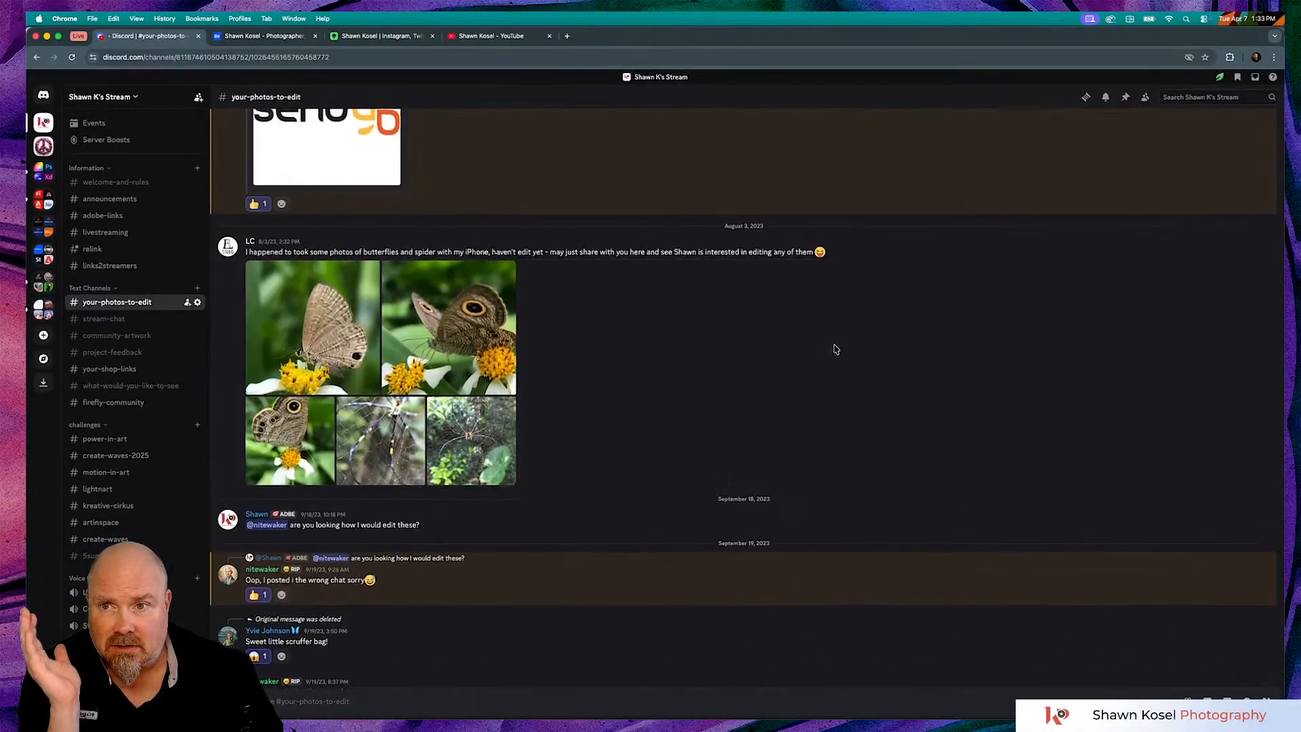
{"action": "scroll", "coordinate": [862, 348], "scroll_direction": "up", "scroll_amount": 10}
{"action": "scroll", "coordinate": [835, 349], "scroll_direction": "up", "scroll_amount": 5}
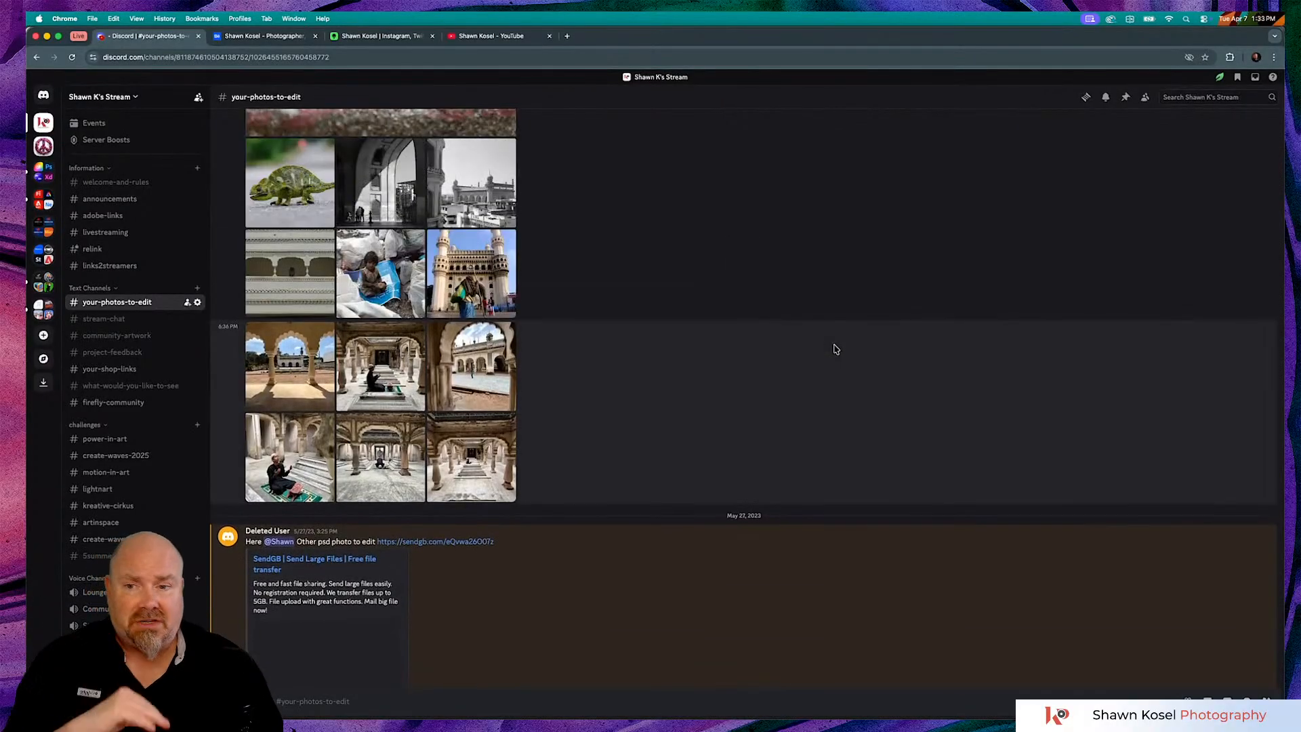
{"action": "scroll", "coordinate": [835, 349], "scroll_direction": "up", "scroll_amount": 5}
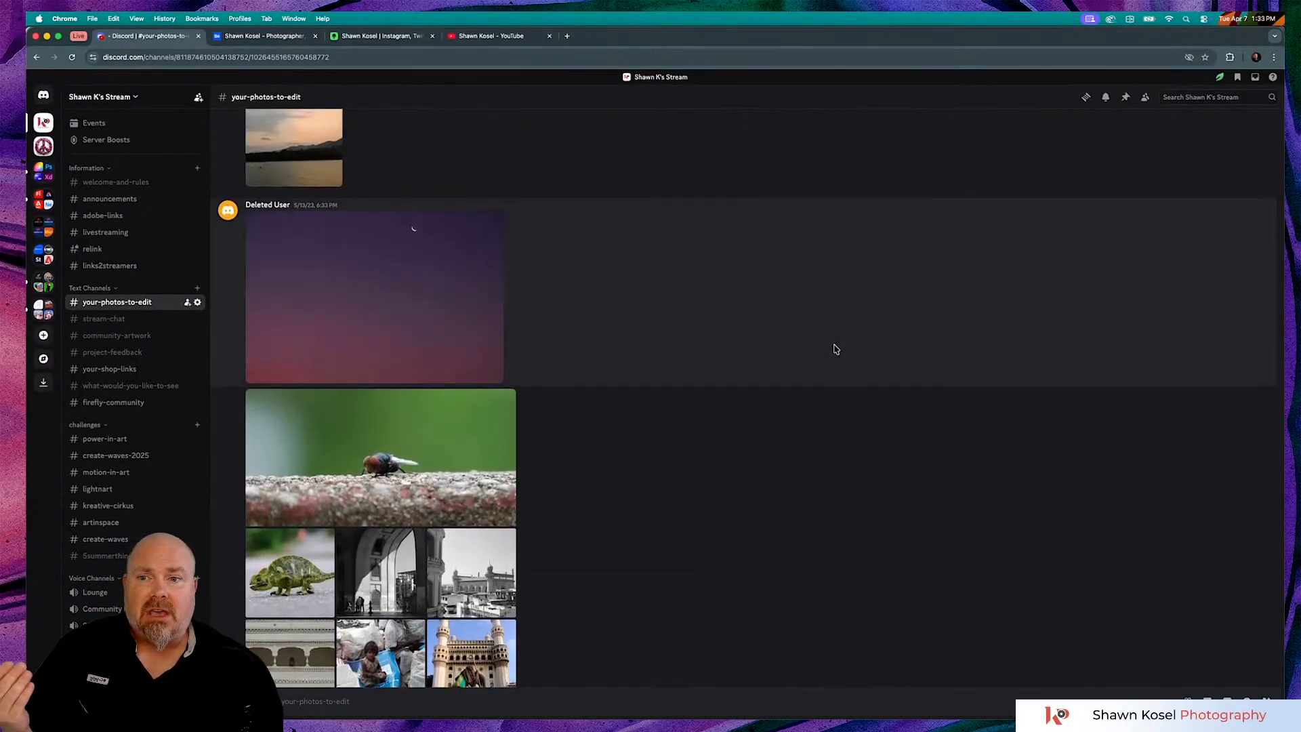
{"action": "scroll", "coordinate": [835, 348], "scroll_direction": "up", "scroll_amount": 5}
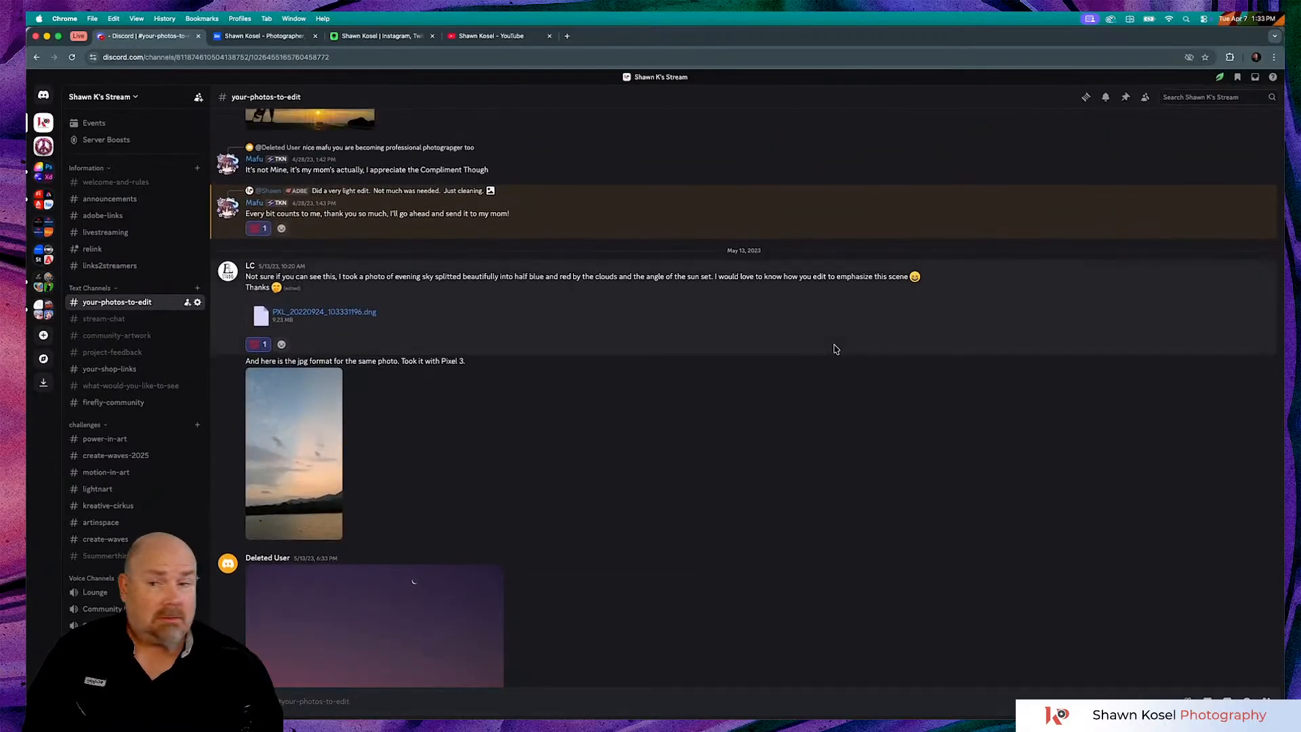
{"action": "scroll", "coordinate": [835, 349], "scroll_direction": "up", "scroll_amount": 5}
{"action": "scroll", "coordinate": [836, 350], "scroll_direction": "up", "scroll_amount": 5}
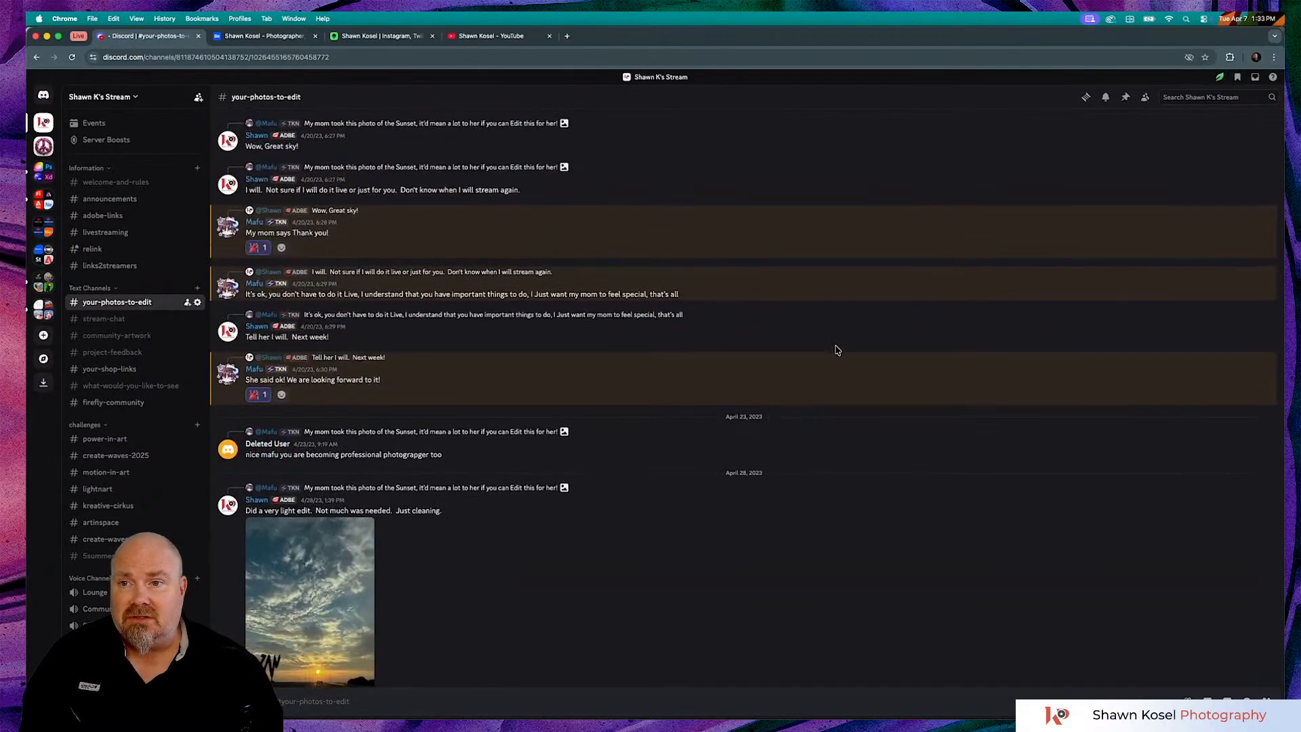
{"action": "scroll", "coordinate": [837, 349], "scroll_direction": "up", "scroll_amount": 3}
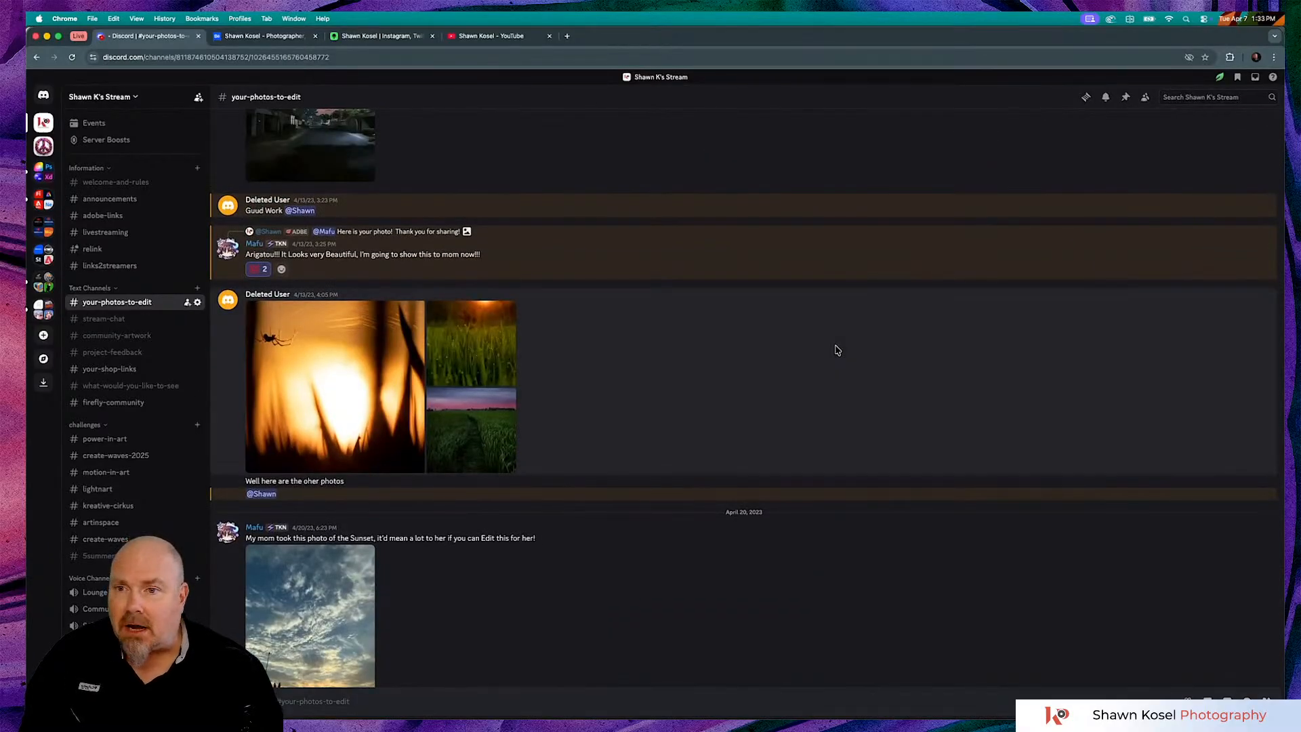
{"action": "scroll", "coordinate": [837, 349], "scroll_direction": "up", "scroll_amount": 10}
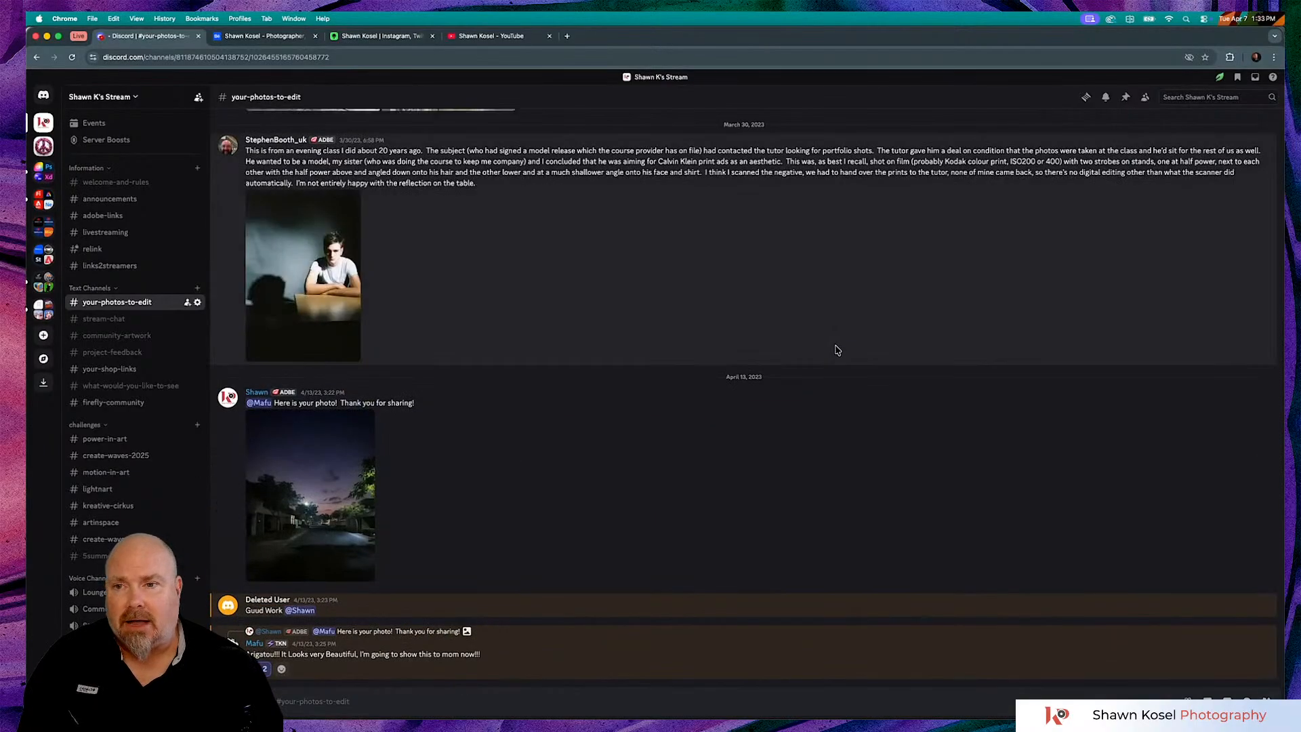
{"action": "scroll", "coordinate": [837, 350], "scroll_direction": "up", "scroll_amount": 10}
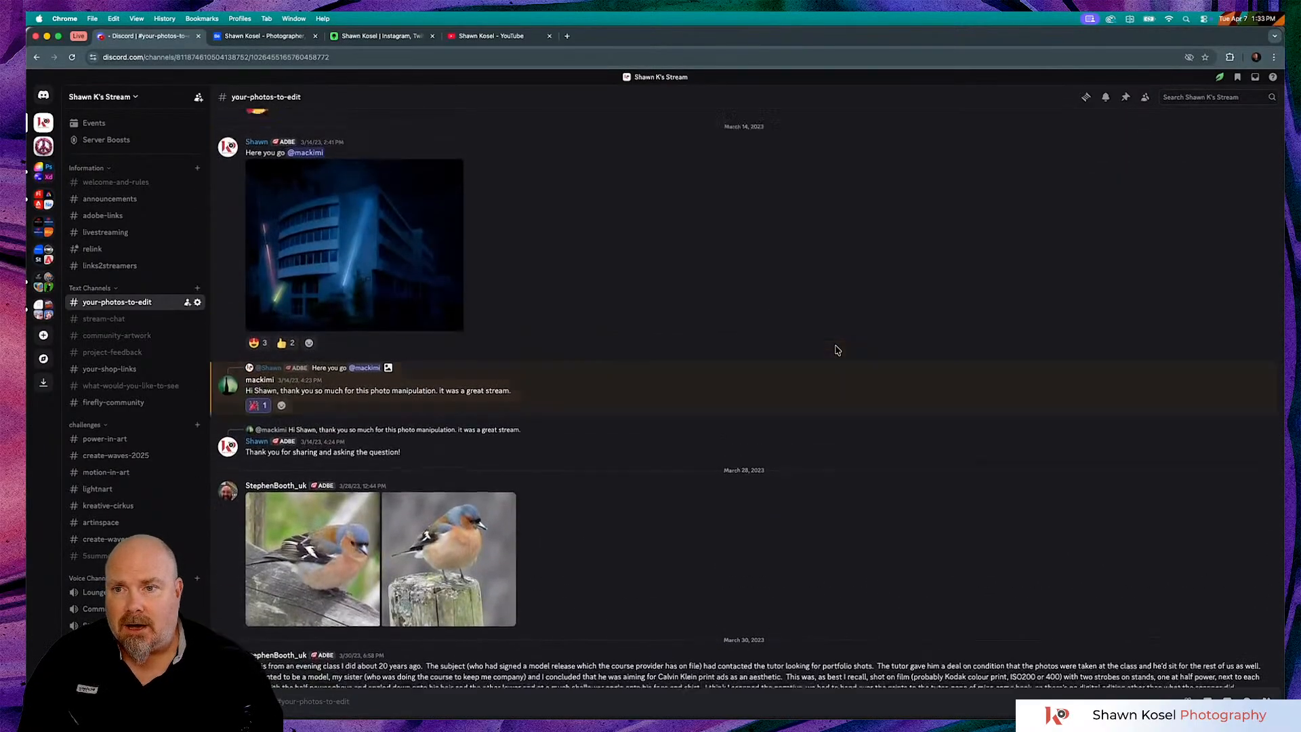
{"action": "scroll", "coordinate": [837, 350], "scroll_direction": "up", "scroll_amount": 5}
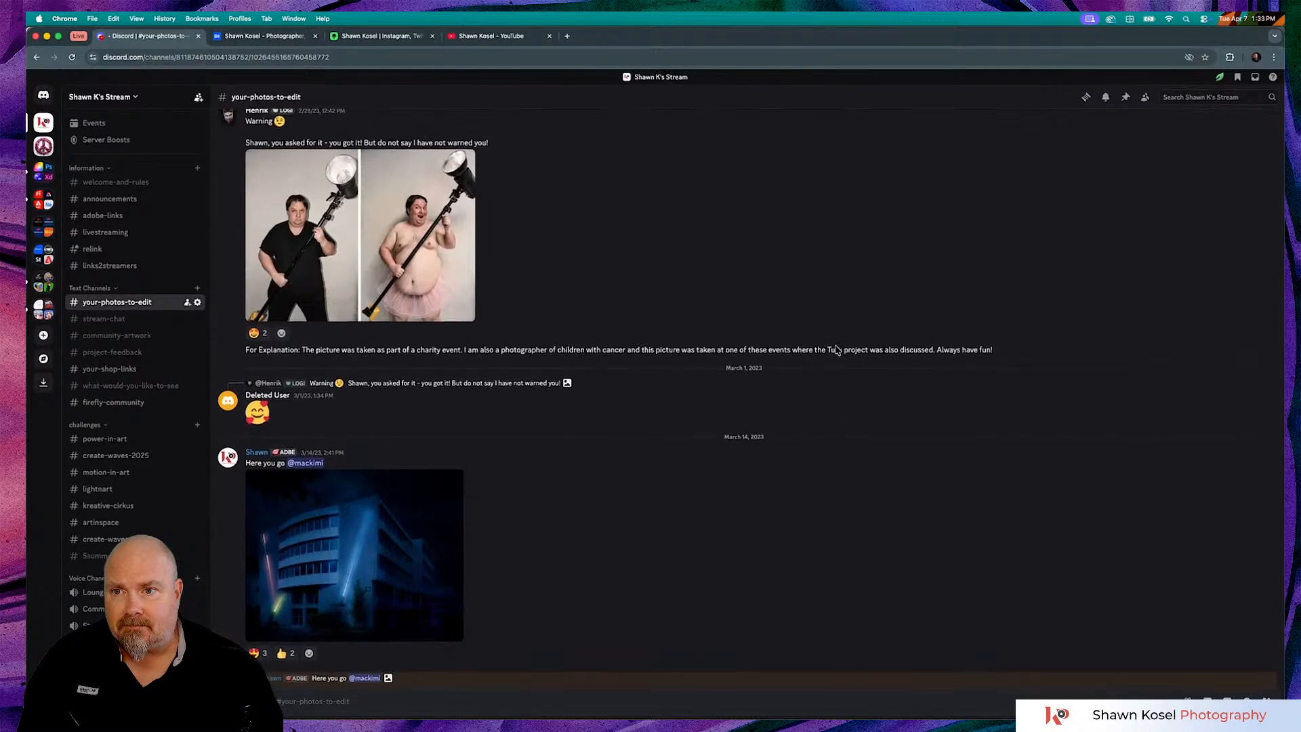
{"action": "scroll", "coordinate": [837, 350], "scroll_direction": "up", "scroll_amount": 8}
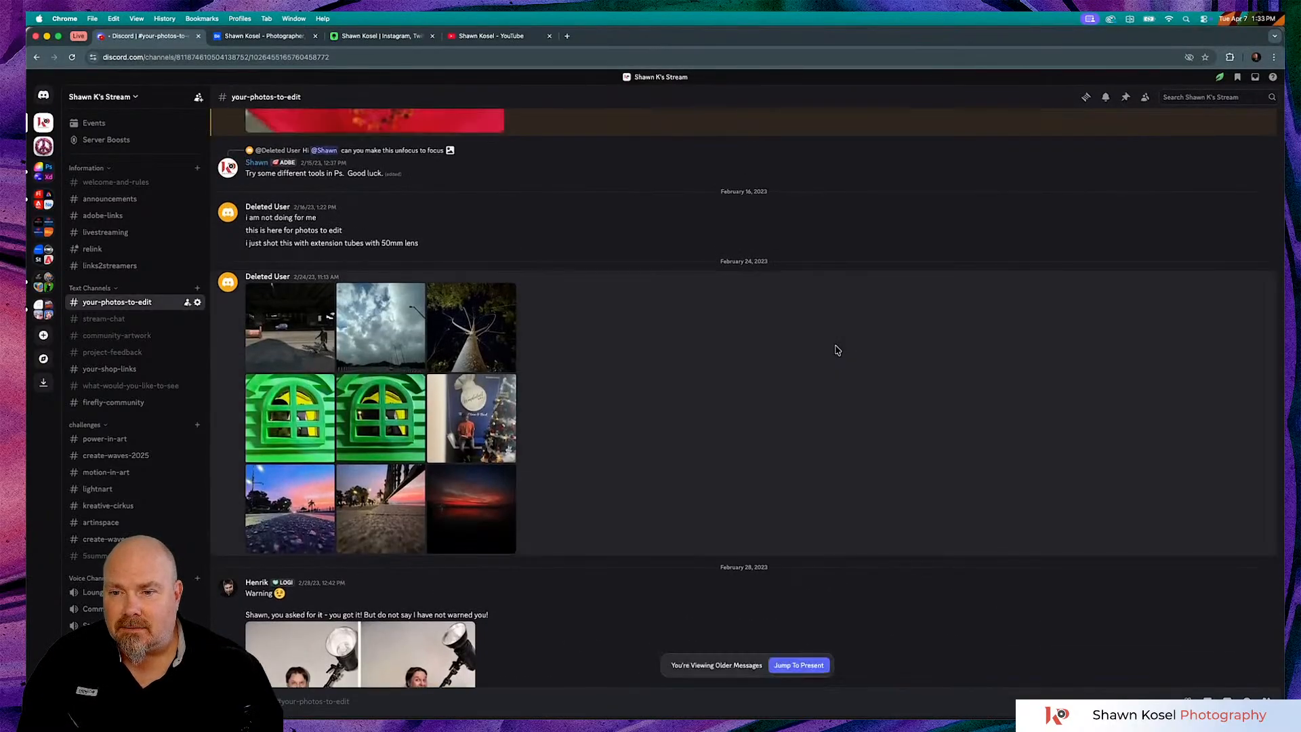
{"action": "scroll", "coordinate": [838, 350], "scroll_direction": "up", "scroll_amount": 15}
{"action": "scroll", "coordinate": [838, 349], "scroll_direction": "up", "scroll_amount": 10}
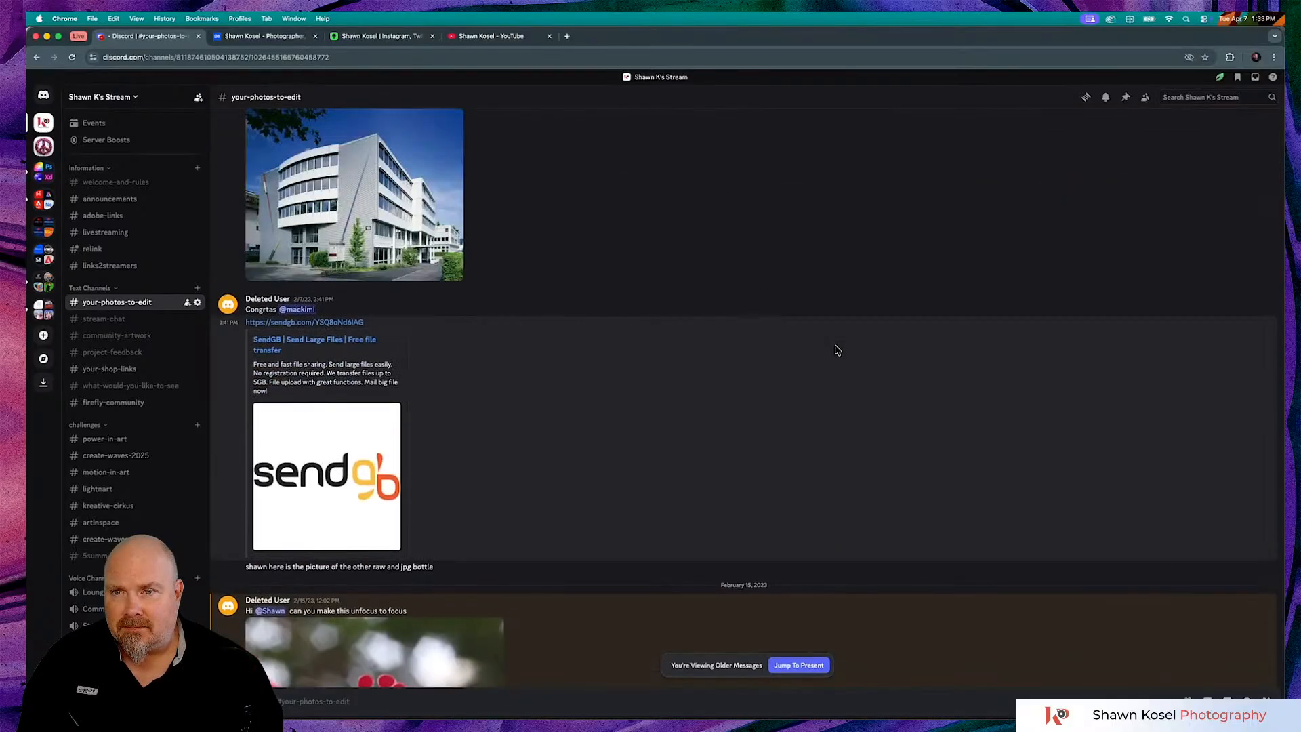
{"action": "scroll", "coordinate": [837, 349], "scroll_direction": "up", "scroll_amount": 12}
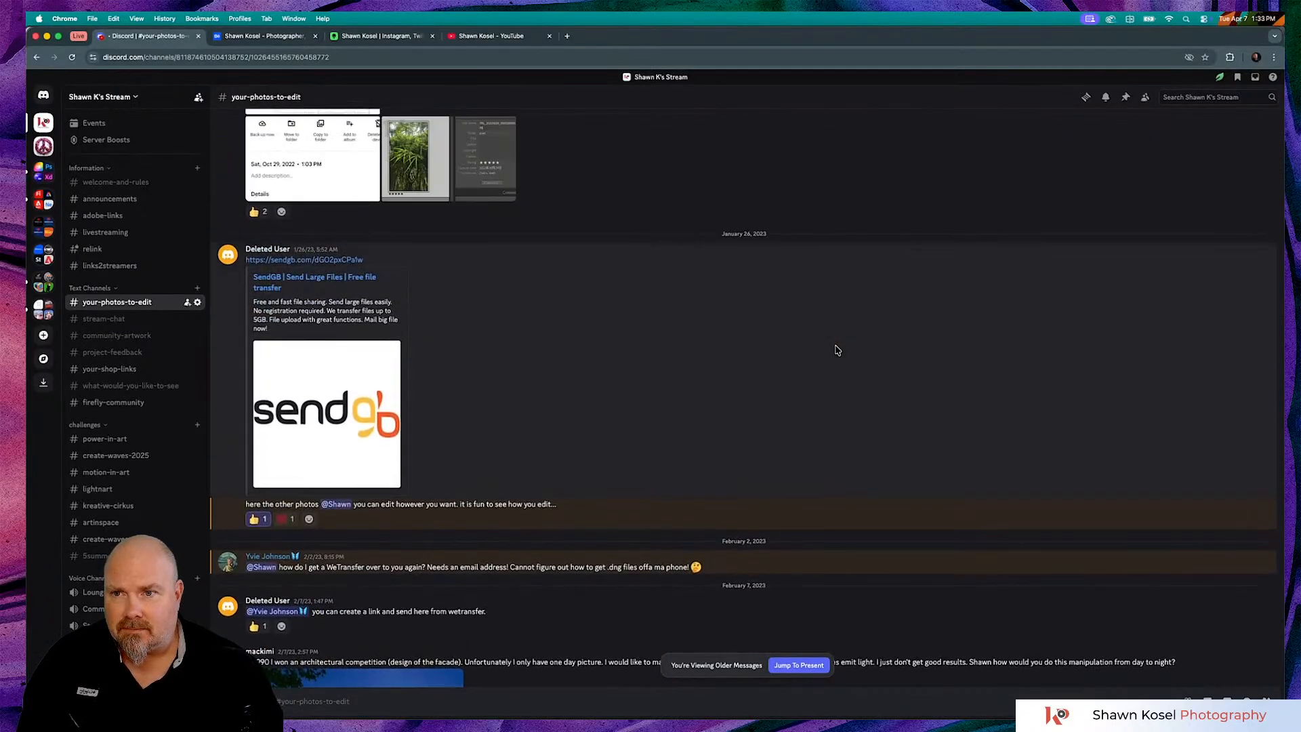
{"action": "scroll", "coordinate": [837, 350], "scroll_direction": "up", "scroll_amount": 15}
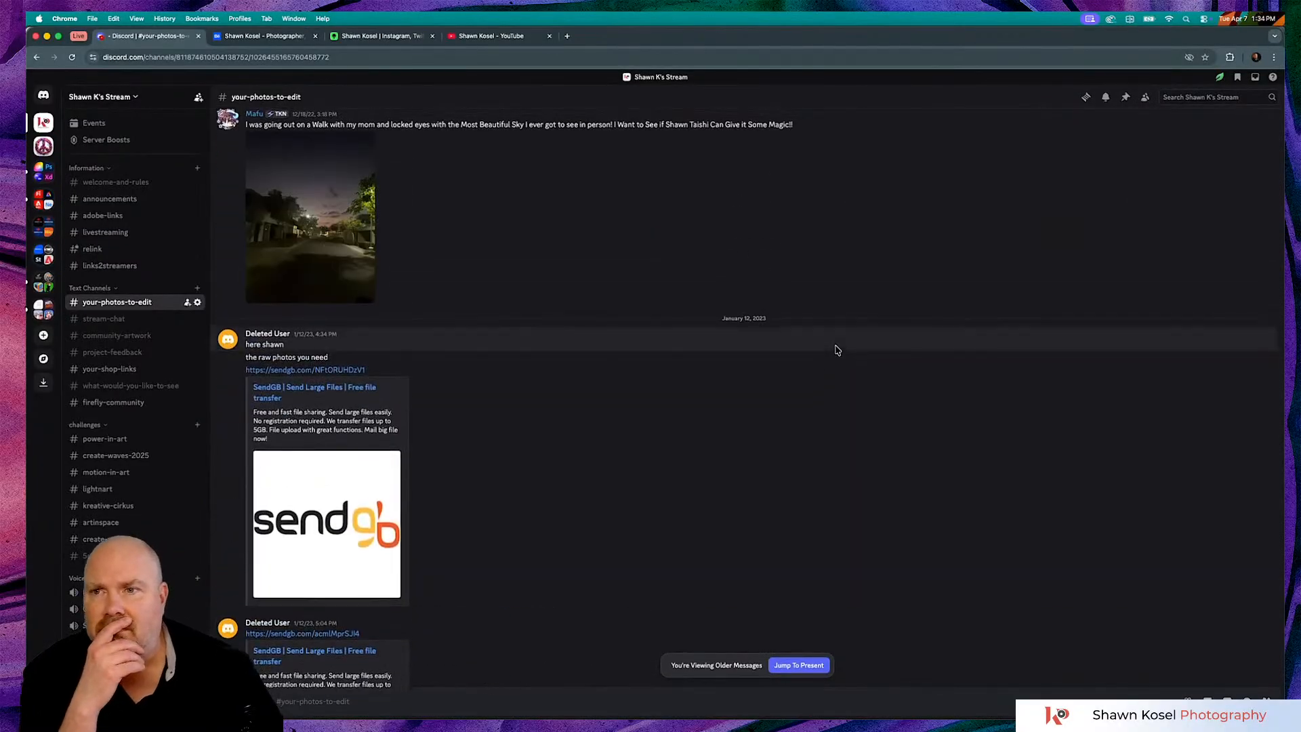
{"action": "scroll", "coordinate": [837, 350], "scroll_direction": "up", "scroll_amount": 5}
Browse forward through the 2023 posts to the edited wedding photo from November 9, 2023
{"action": "scroll", "coordinate": [837, 349], "scroll_direction": "down", "scroll_amount": 9}
{"action": "scroll", "coordinate": [838, 350], "scroll_direction": "down", "scroll_amount": 15}
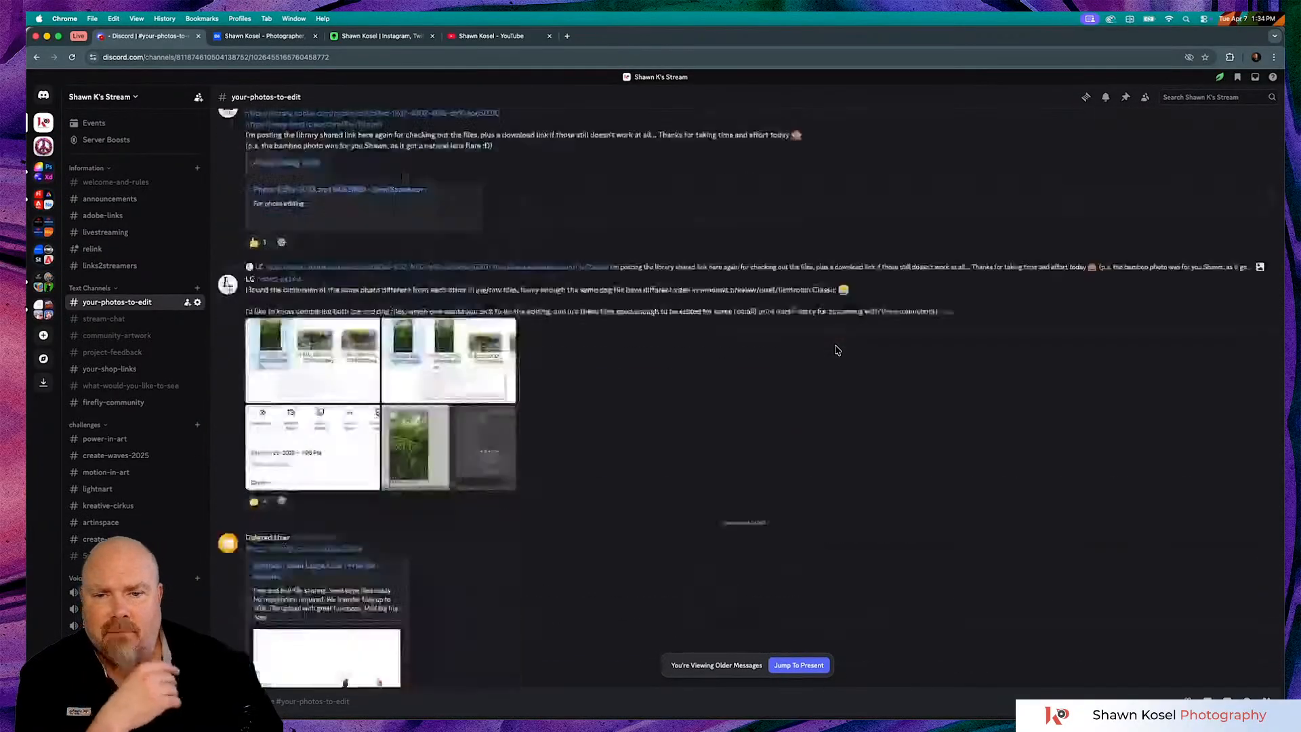
{"action": "scroll", "coordinate": [837, 349], "scroll_direction": "down", "scroll_amount": 20}
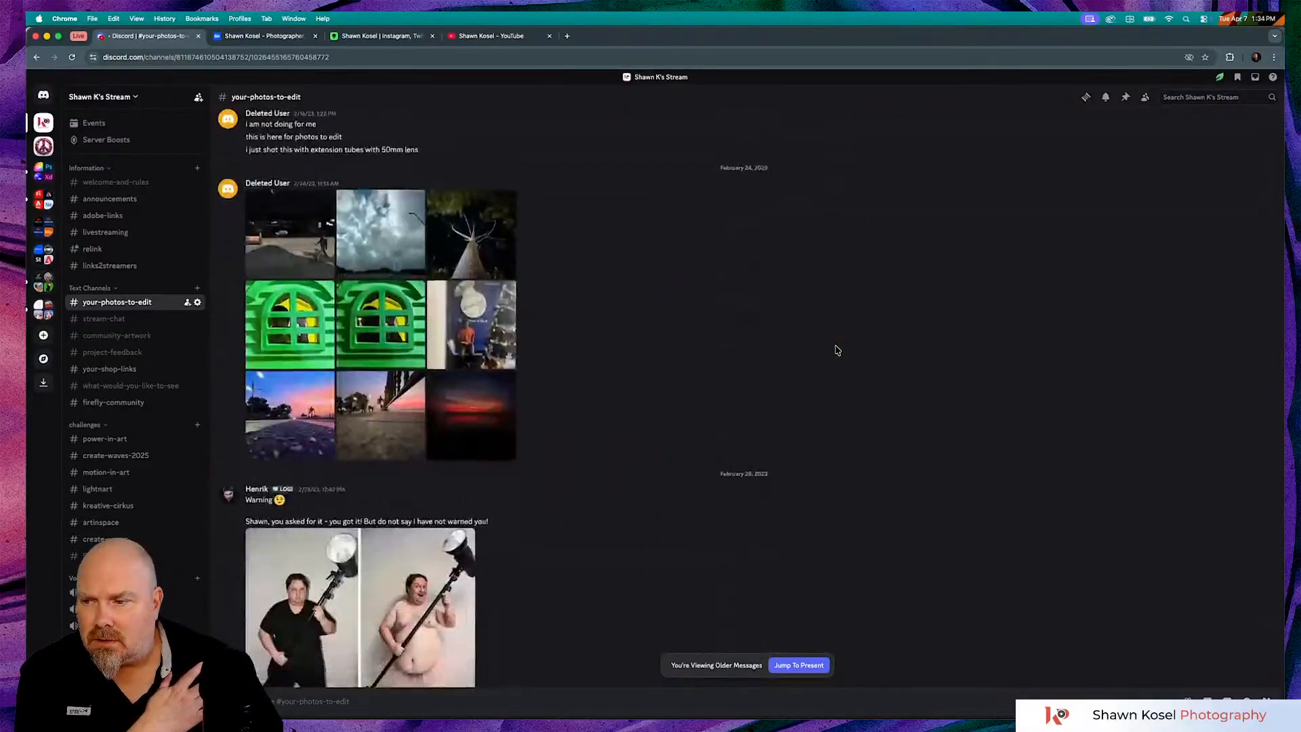
{"action": "scroll", "coordinate": [837, 350], "scroll_direction": "down", "scroll_amount": 20}
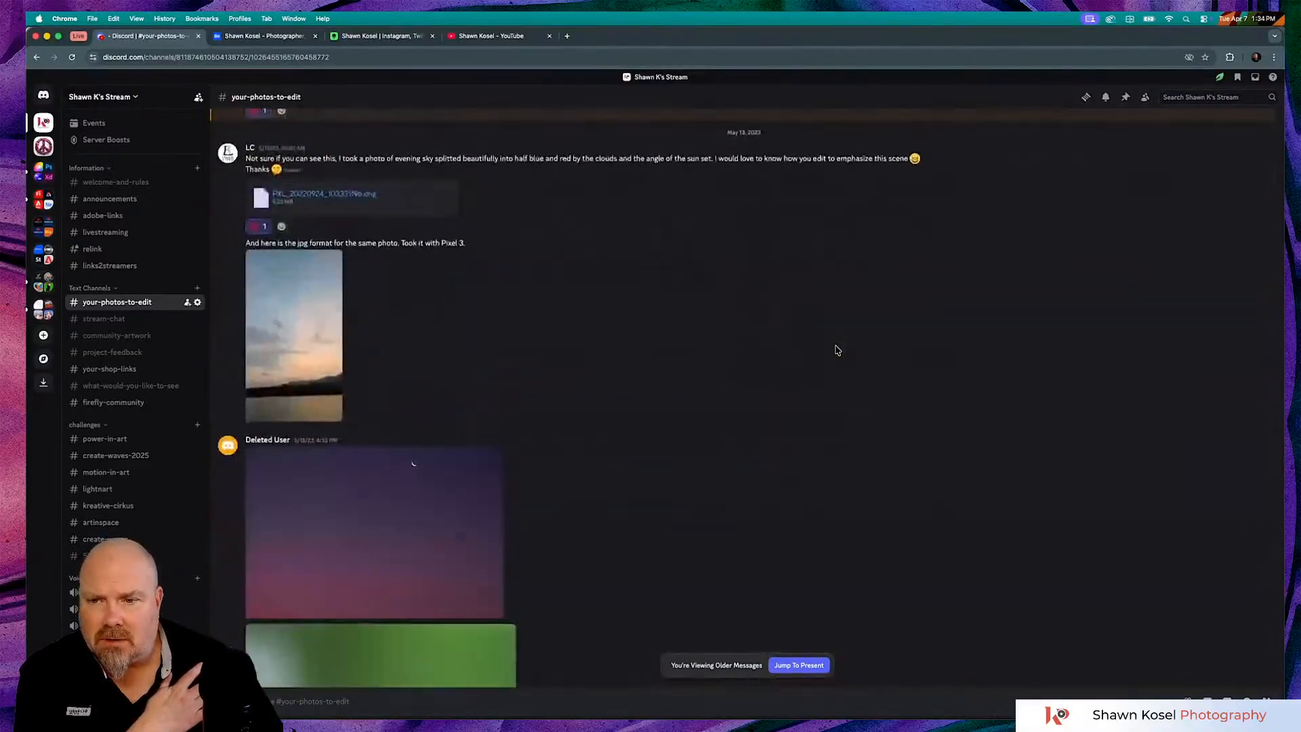
{"action": "scroll", "coordinate": [838, 349], "scroll_direction": "down", "scroll_amount": 15}
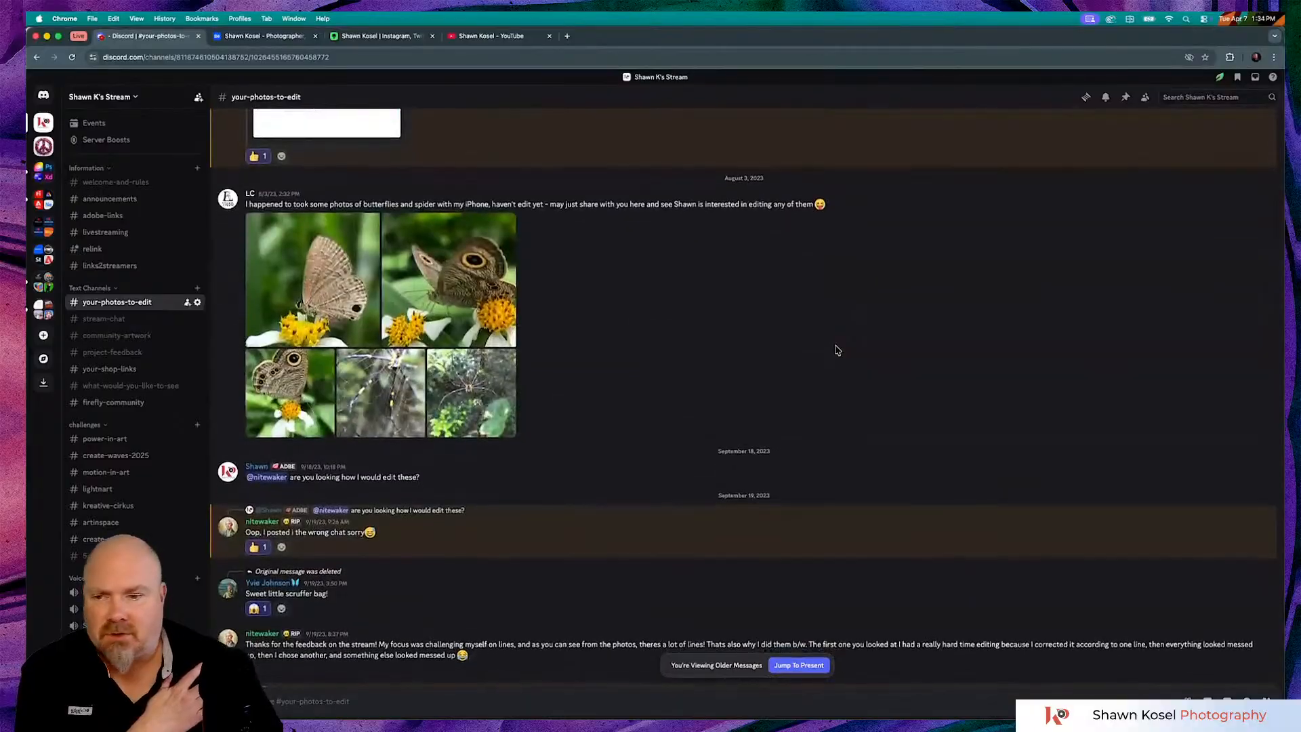
{"action": "scroll", "coordinate": [837, 349], "scroll_direction": "down", "scroll_amount": 15}
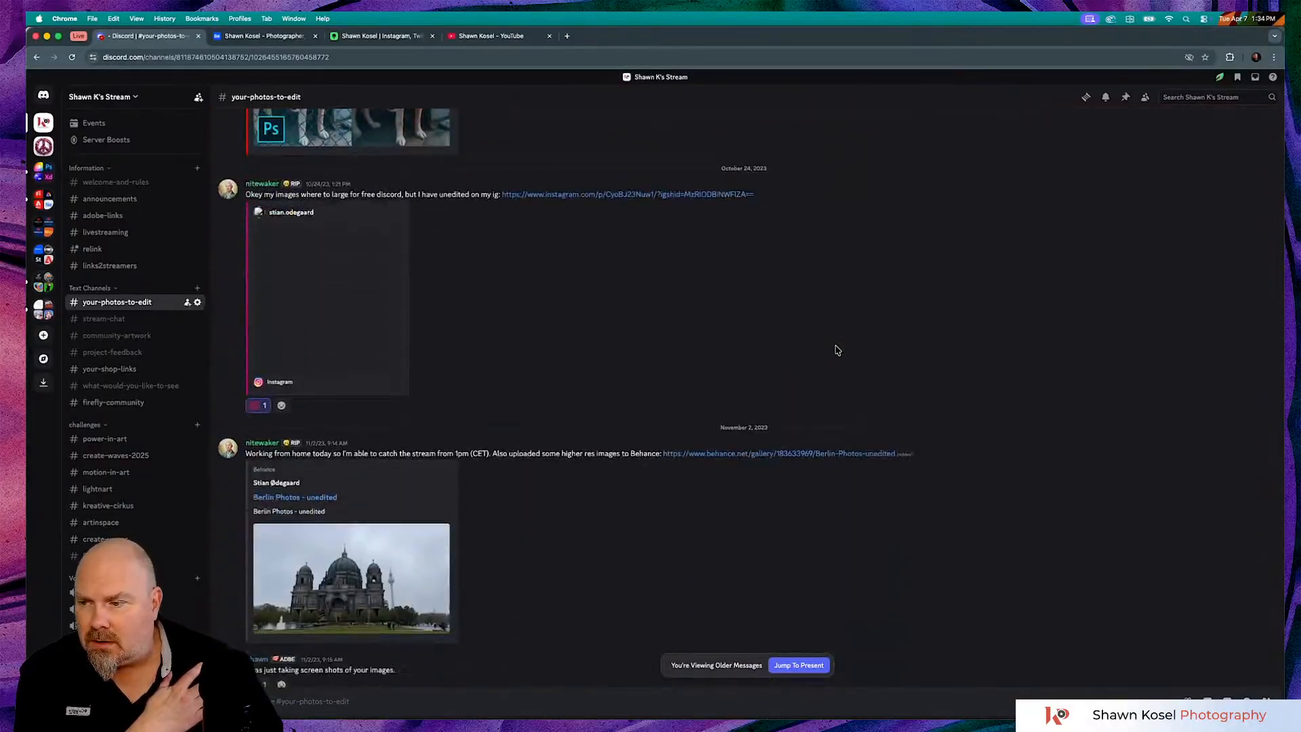
{"action": "scroll", "coordinate": [837, 349], "scroll_direction": "down", "scroll_amount": 15}
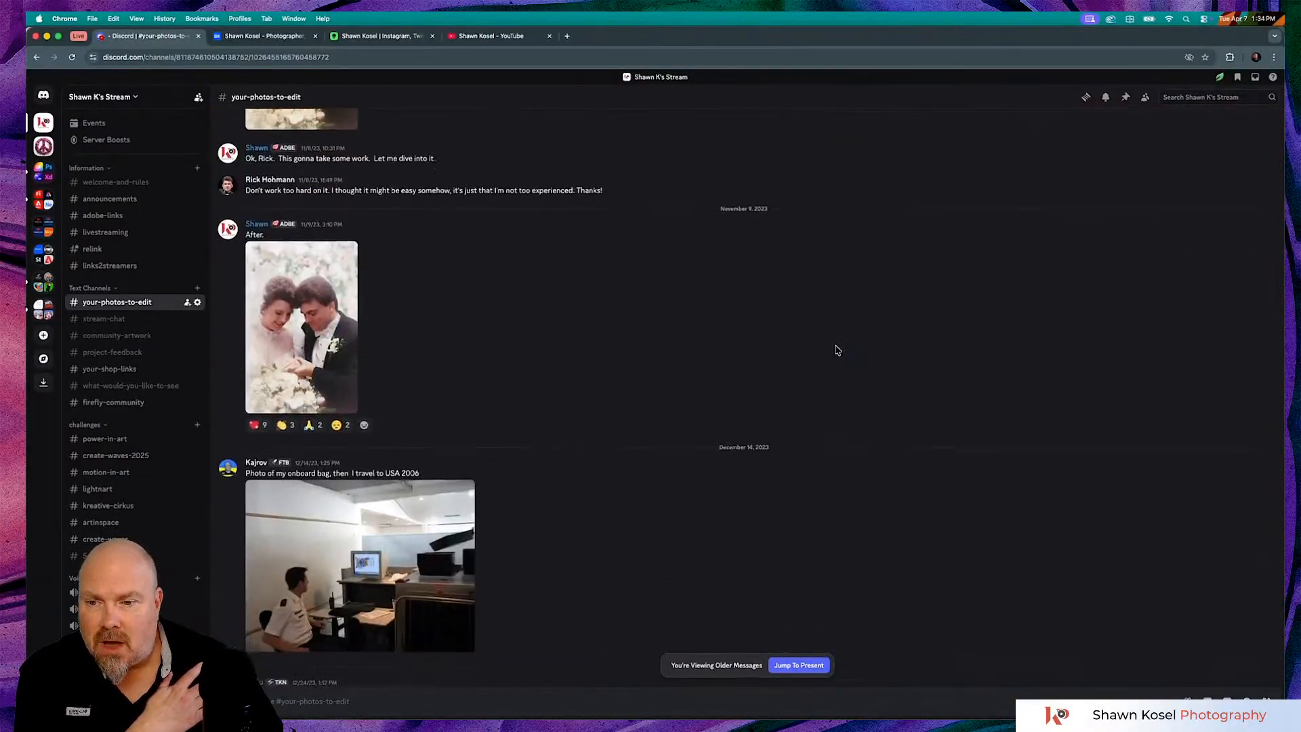
Browse forward through your-photos-to-edit to the March 14, 2024 Florence photo and examine the figure at the window enlarged
{"action": "scroll", "coordinate": [838, 349], "scroll_direction": "down", "scroll_amount": 15}
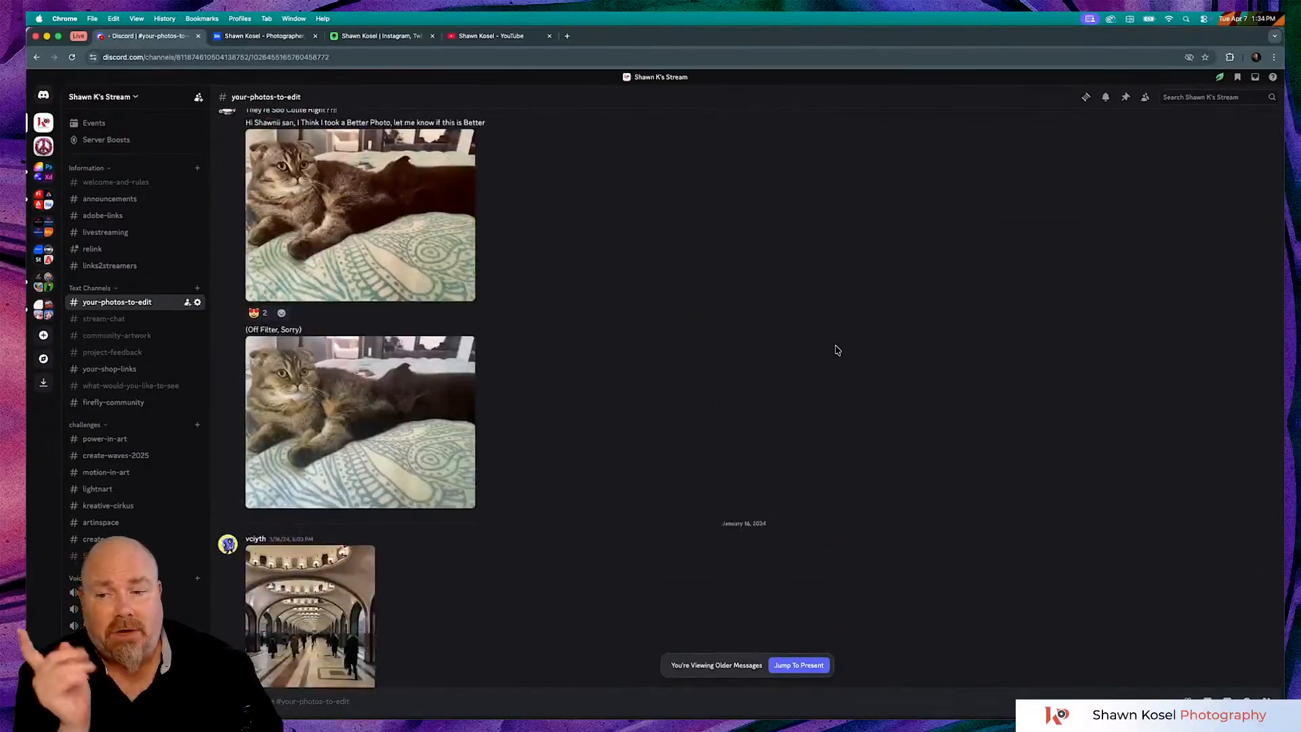
{"action": "scroll", "coordinate": [838, 349], "scroll_direction": "down", "scroll_amount": 15}
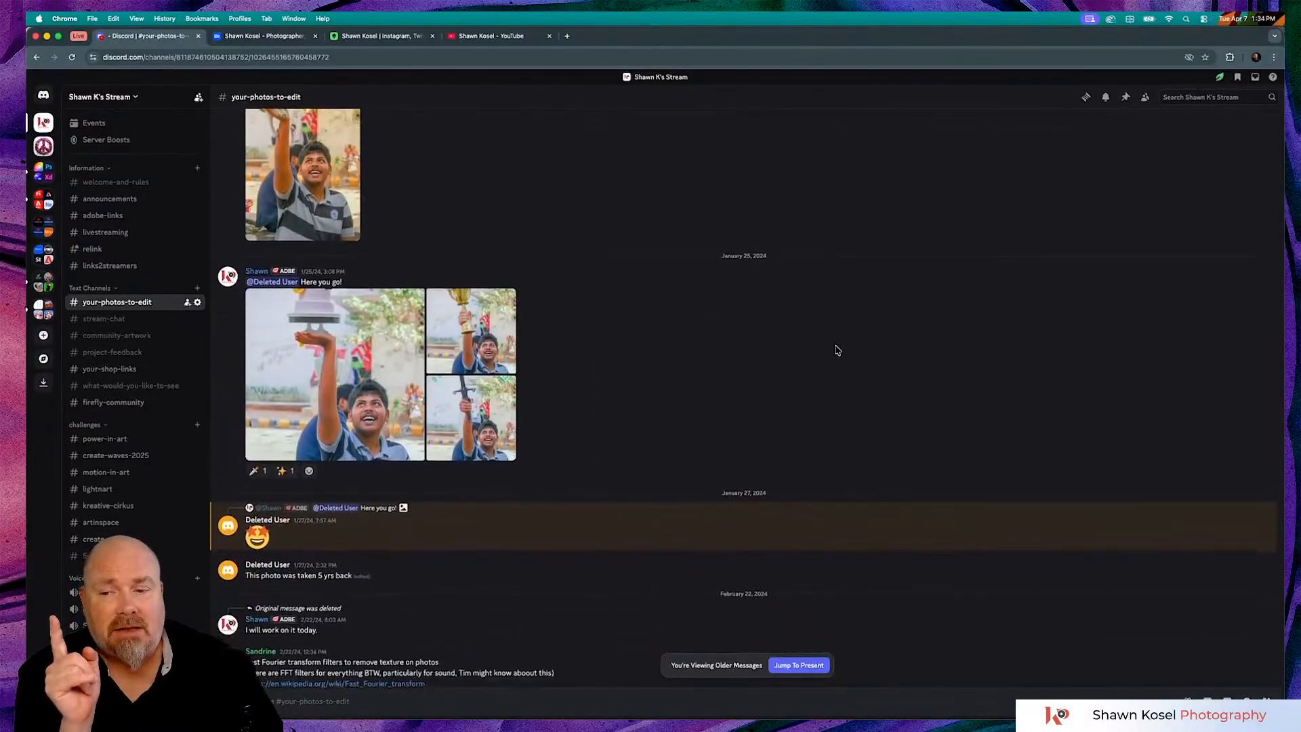
{"action": "scroll", "coordinate": [838, 349], "scroll_direction": "down", "scroll_amount": 15}
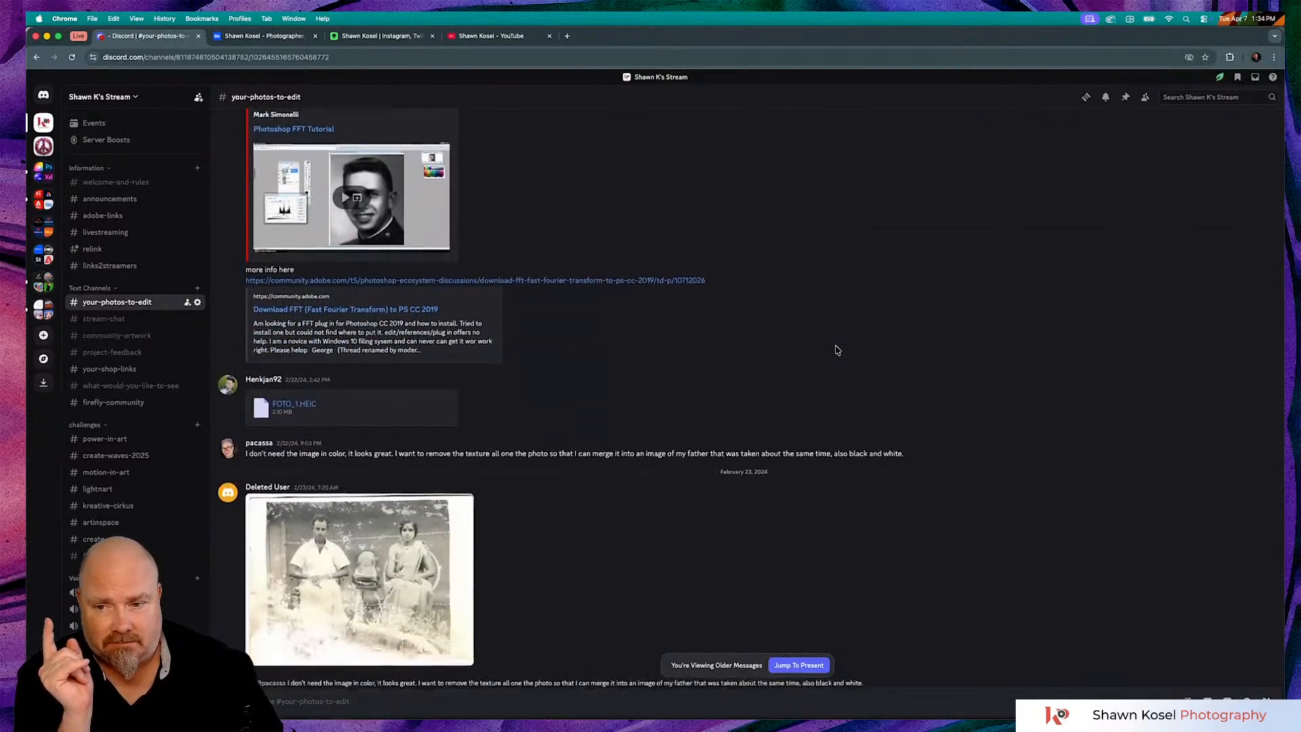
{"action": "scroll", "coordinate": [838, 349], "scroll_direction": "down", "scroll_amount": 3}
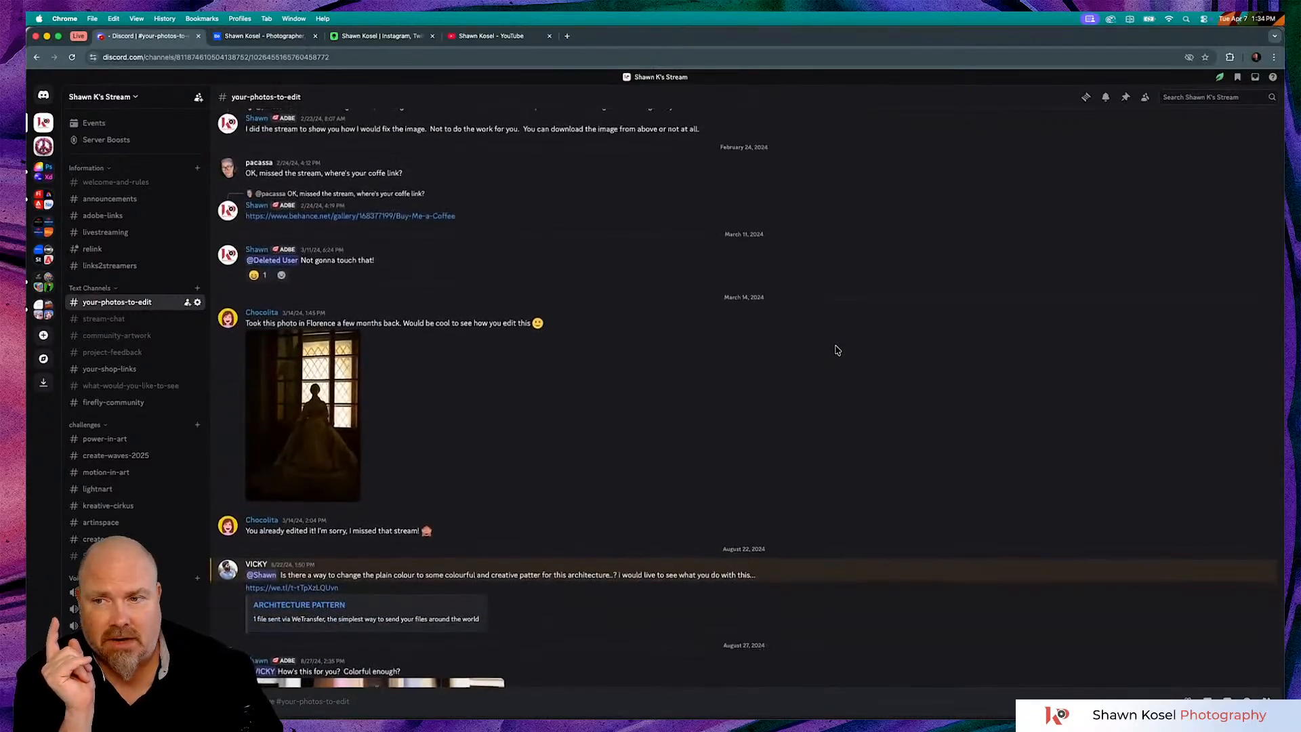
{"action": "left_click", "coordinate": [270, 367]}
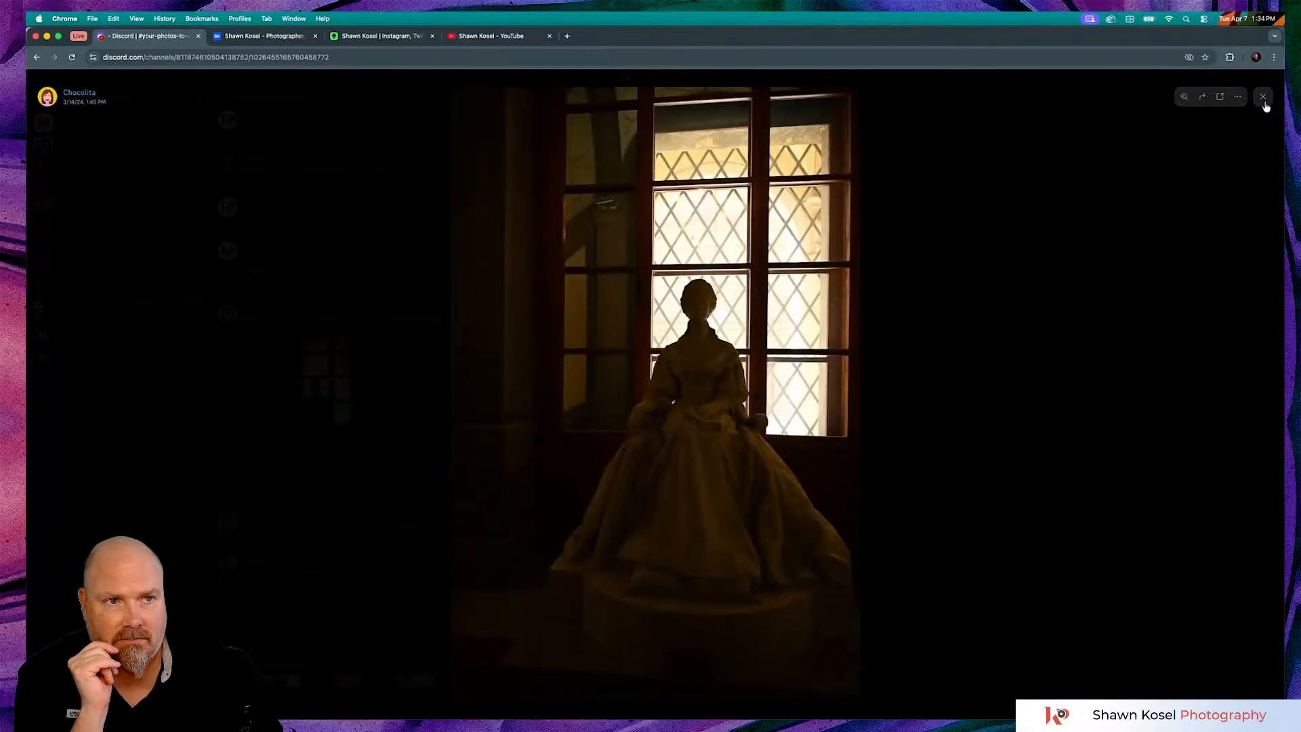
{"action": "left_click", "coordinate": [1262, 97]}
{"action": "left_click", "coordinate": [324, 437]}
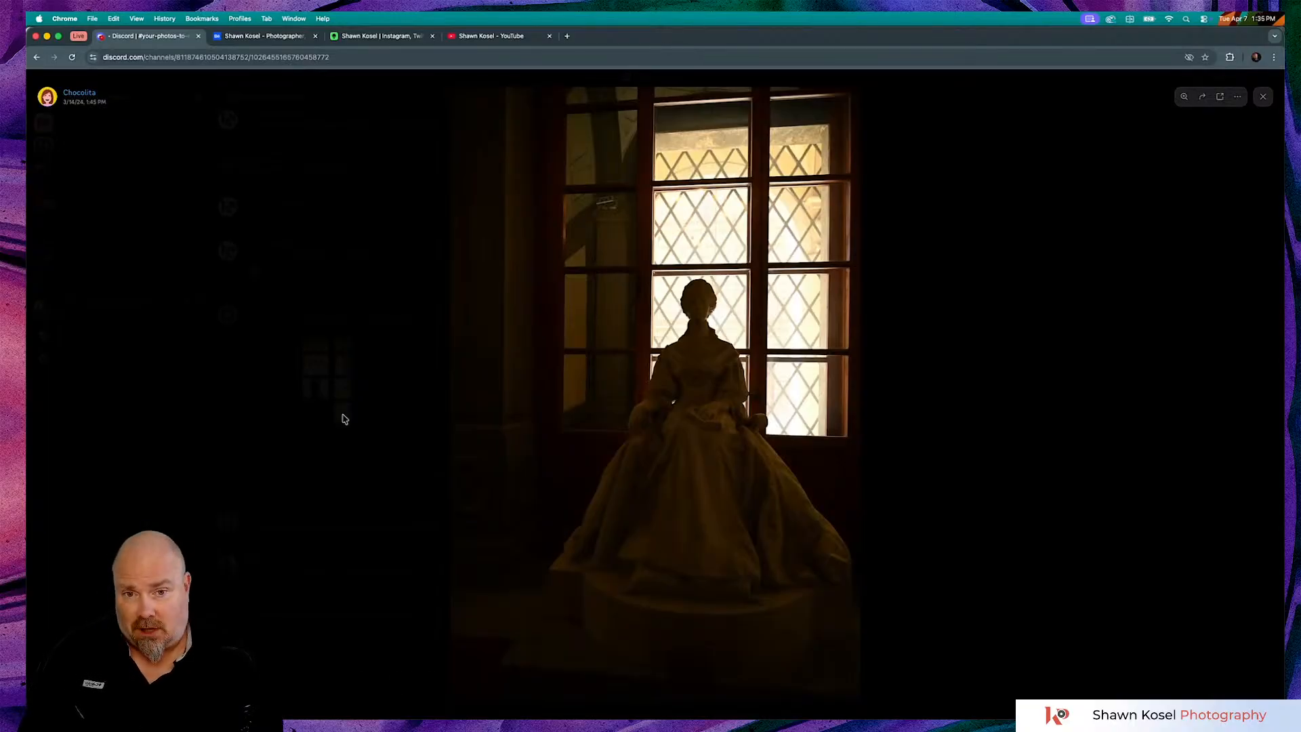
{"action": "left_click", "coordinate": [995, 341]}
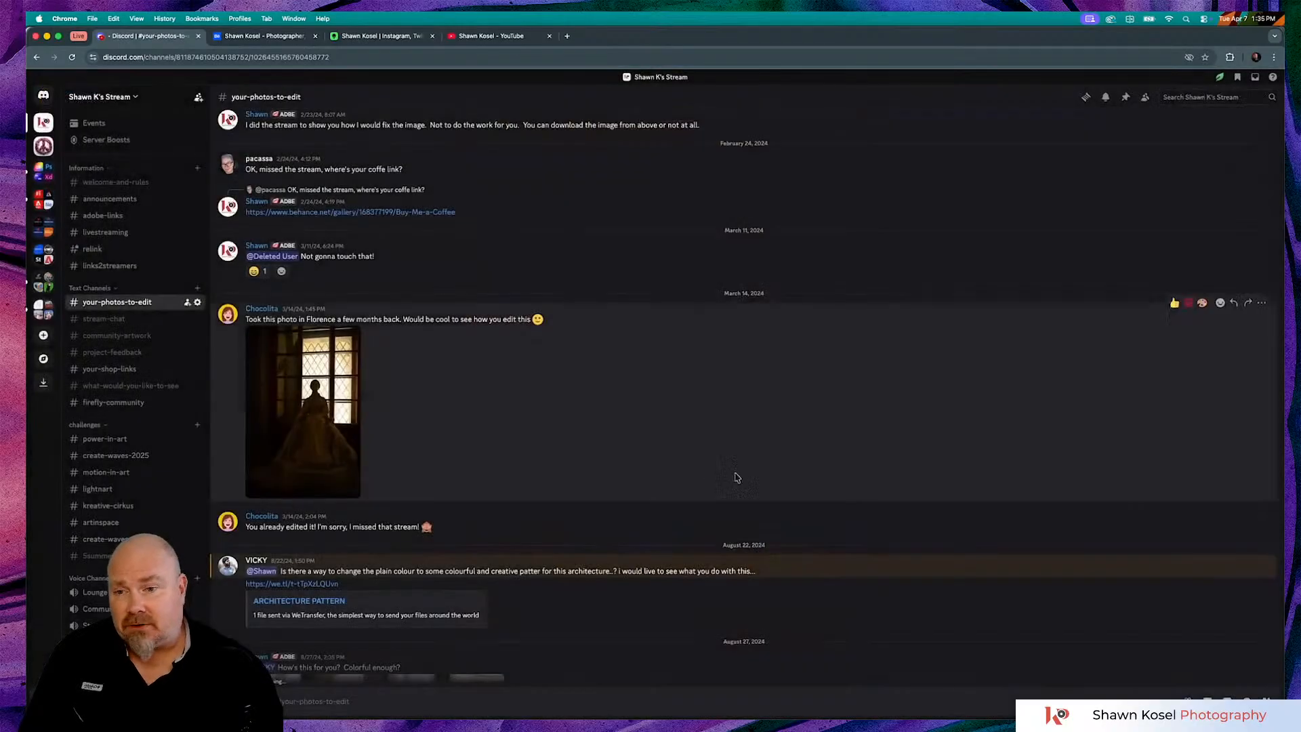
Browse forward through the remaining your-photos-to-edit posts to the April 2026 Texas prickly pear and pickup truck photos
{"action": "scroll", "coordinate": [708, 473], "scroll_direction": "down", "scroll_amount": 5}
{"action": "scroll", "coordinate": [710, 473], "scroll_direction": "down", "scroll_amount": 5}
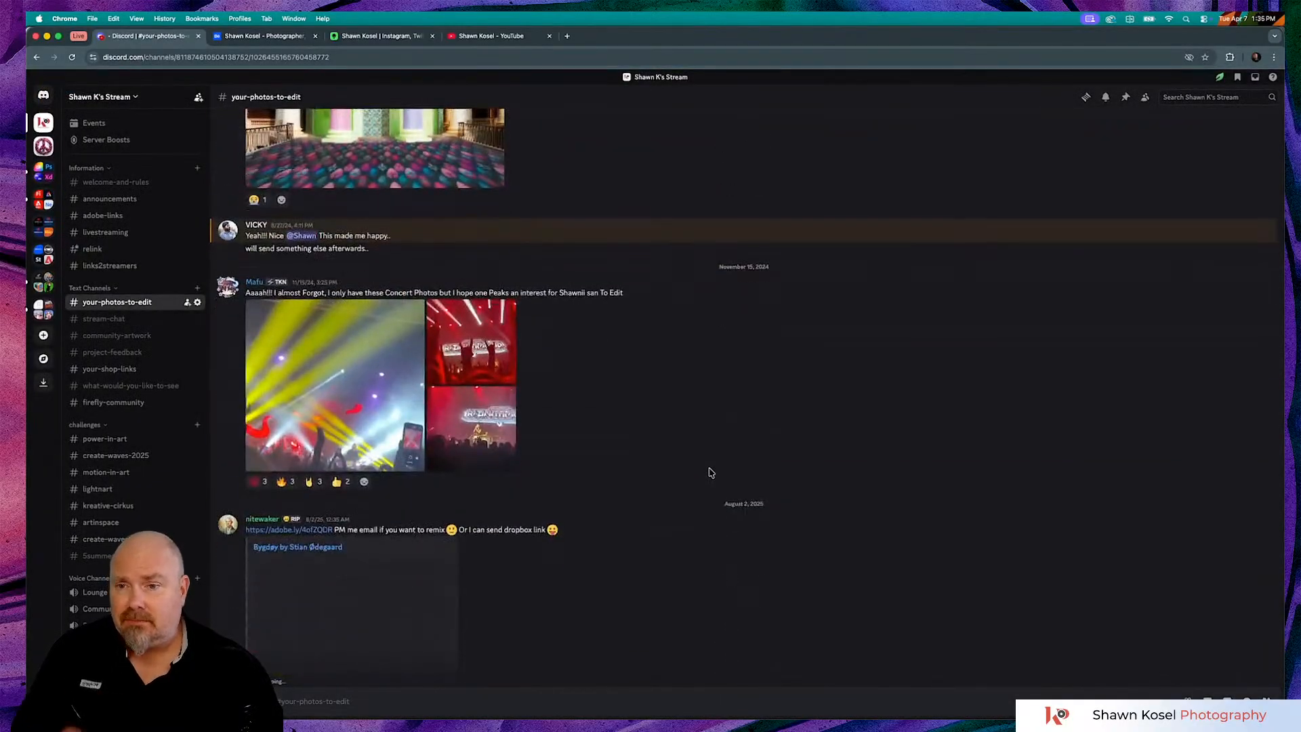
{"action": "scroll", "coordinate": [710, 472], "scroll_direction": "down", "scroll_amount": 10}
{"action": "scroll", "coordinate": [711, 473], "scroll_direction": "down", "scroll_amount": 15}
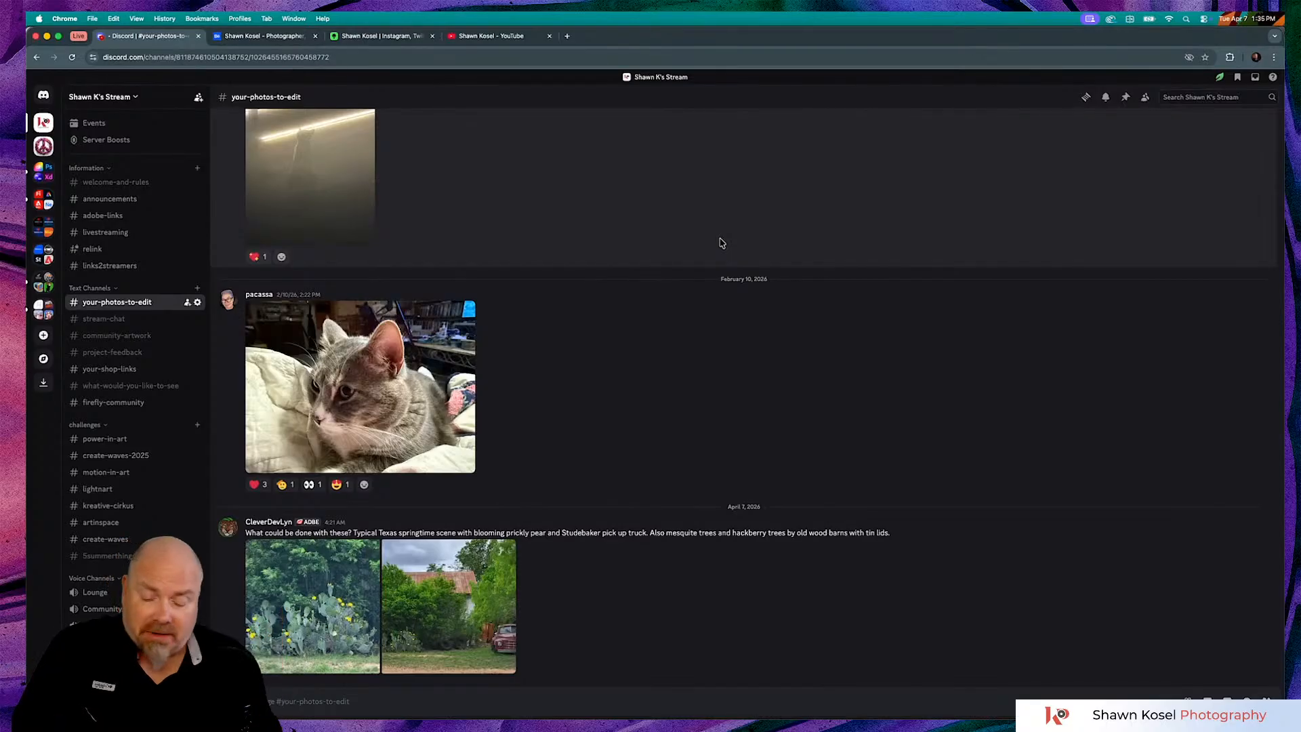
Switch to Lightroom Classic, view the unedited city skyline photo enlarged, and bring up the black-and-white cat photo
{"action": "key", "text": "super+Tab"}
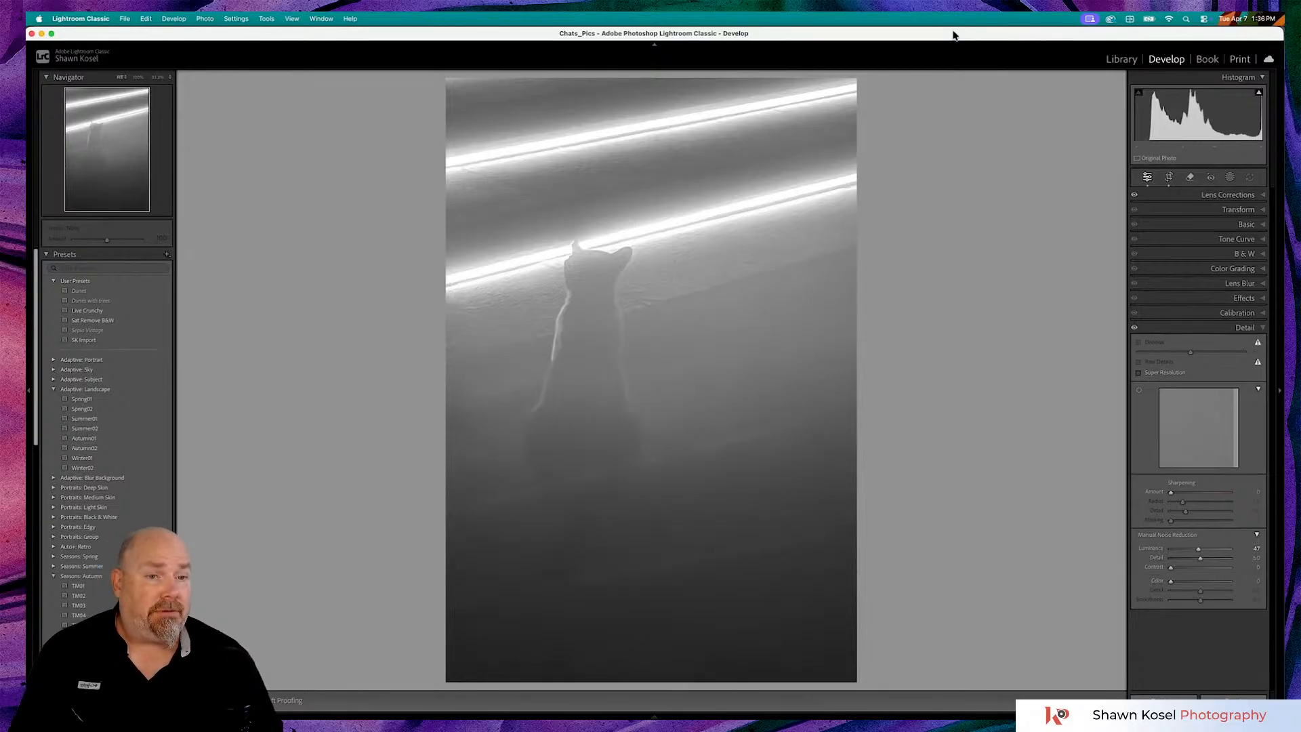
{"action": "key", "text": "g"}
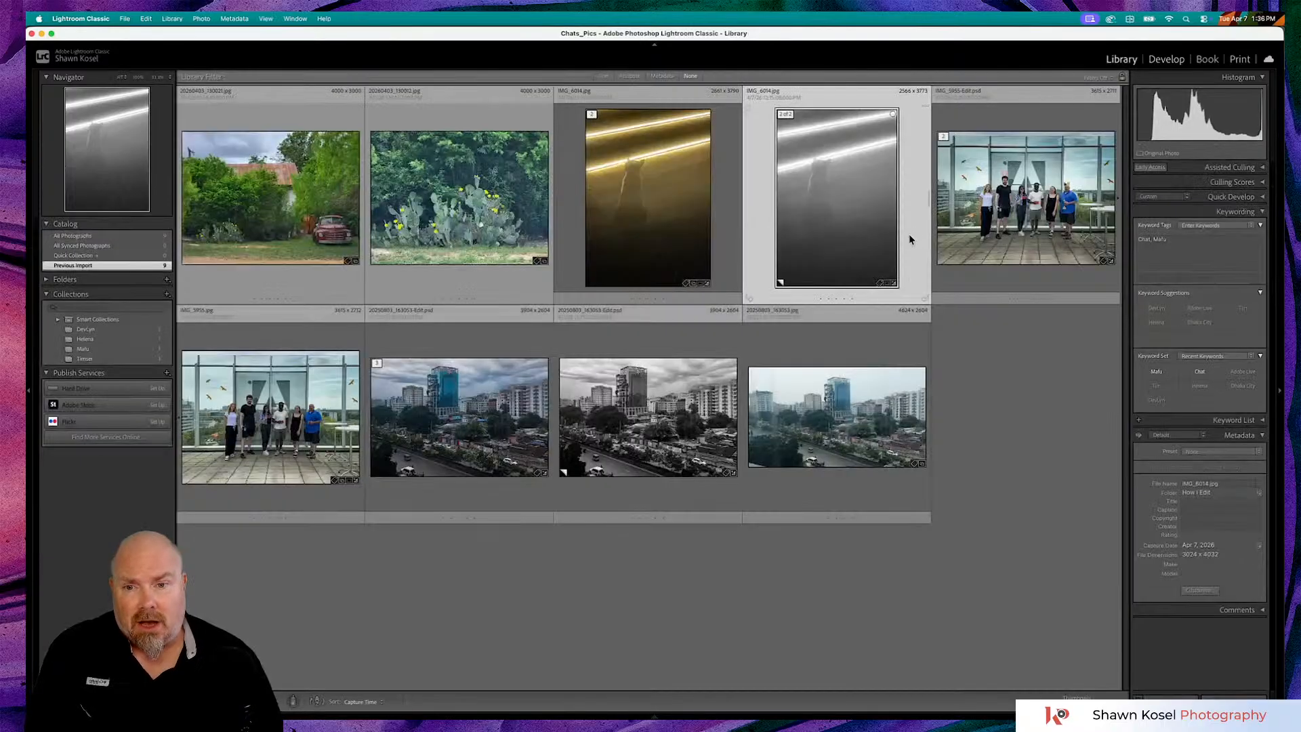
{"action": "double_click", "coordinate": [779, 442]}
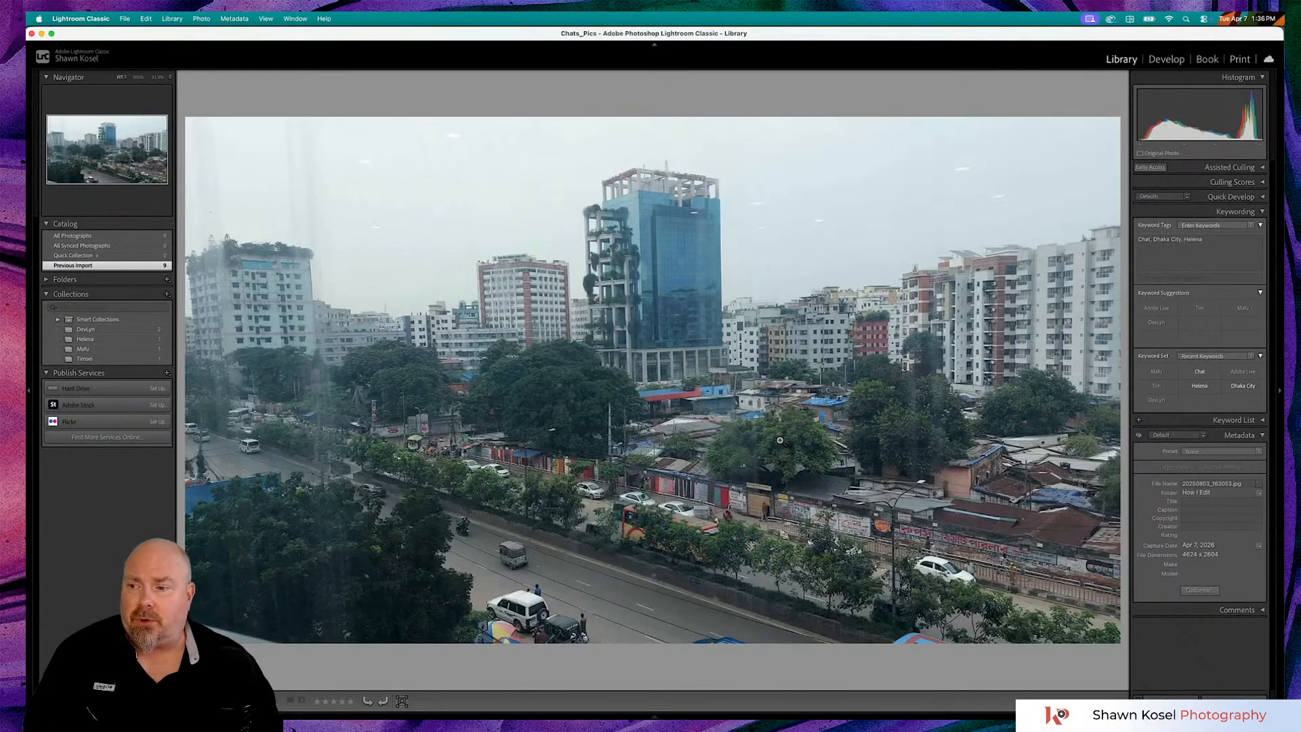
{"action": "key", "text": "g"}
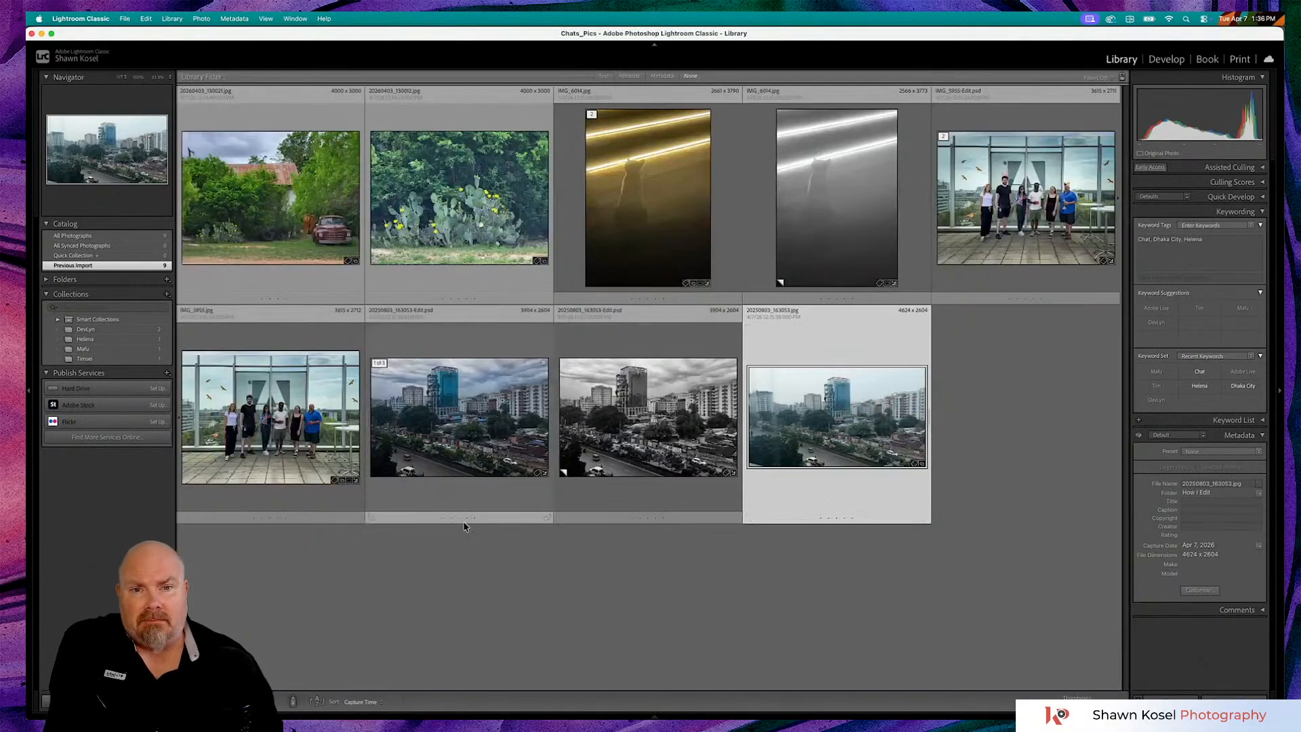
{"action": "double_click", "coordinate": [851, 190]}
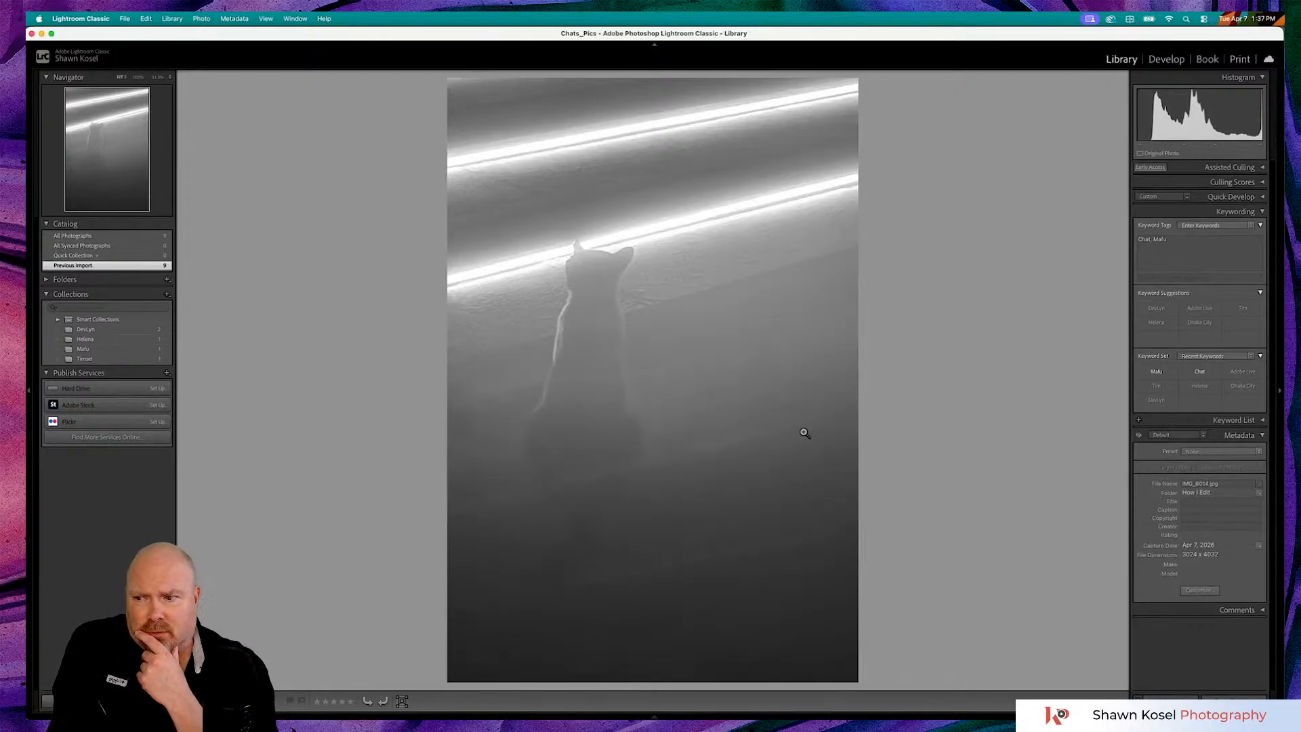
Try Texture at +100 on the black-and-white cat photo in Develop, and return it to 0
{"action": "key", "text": "d"}
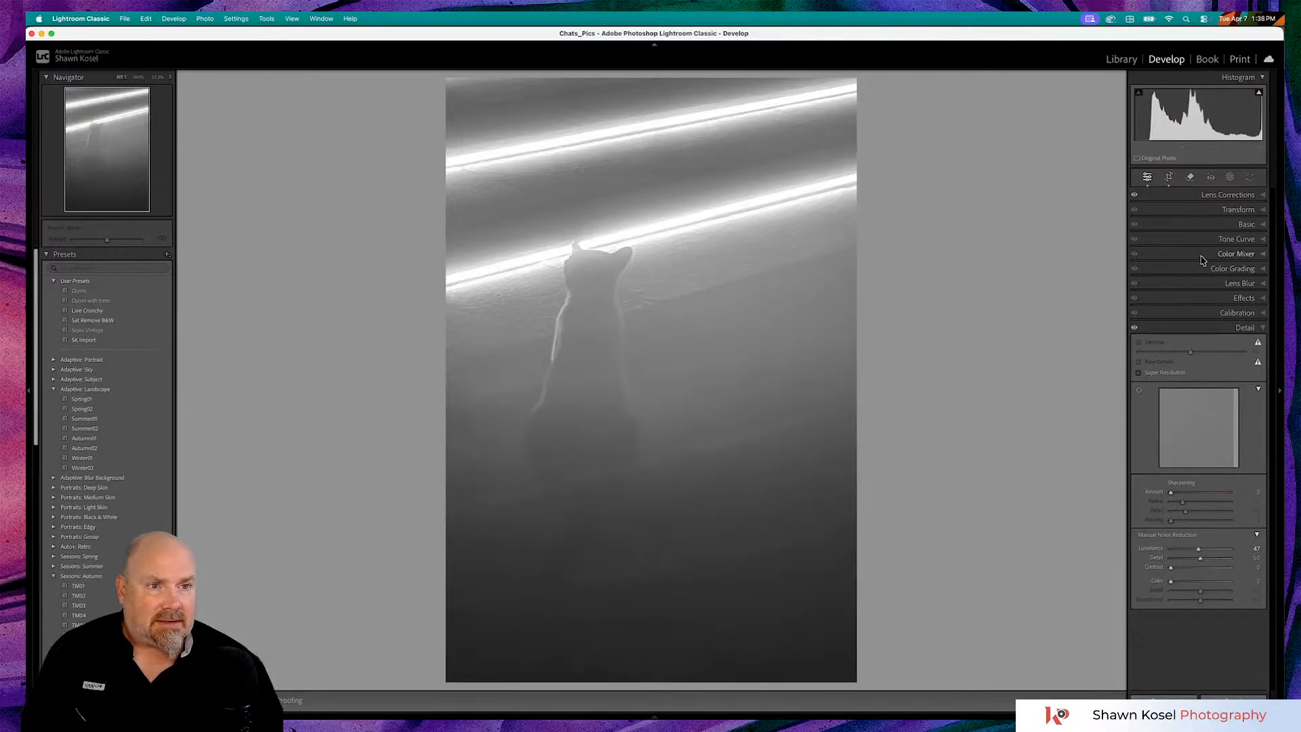
{"action": "left_click", "coordinate": [1222, 226]}
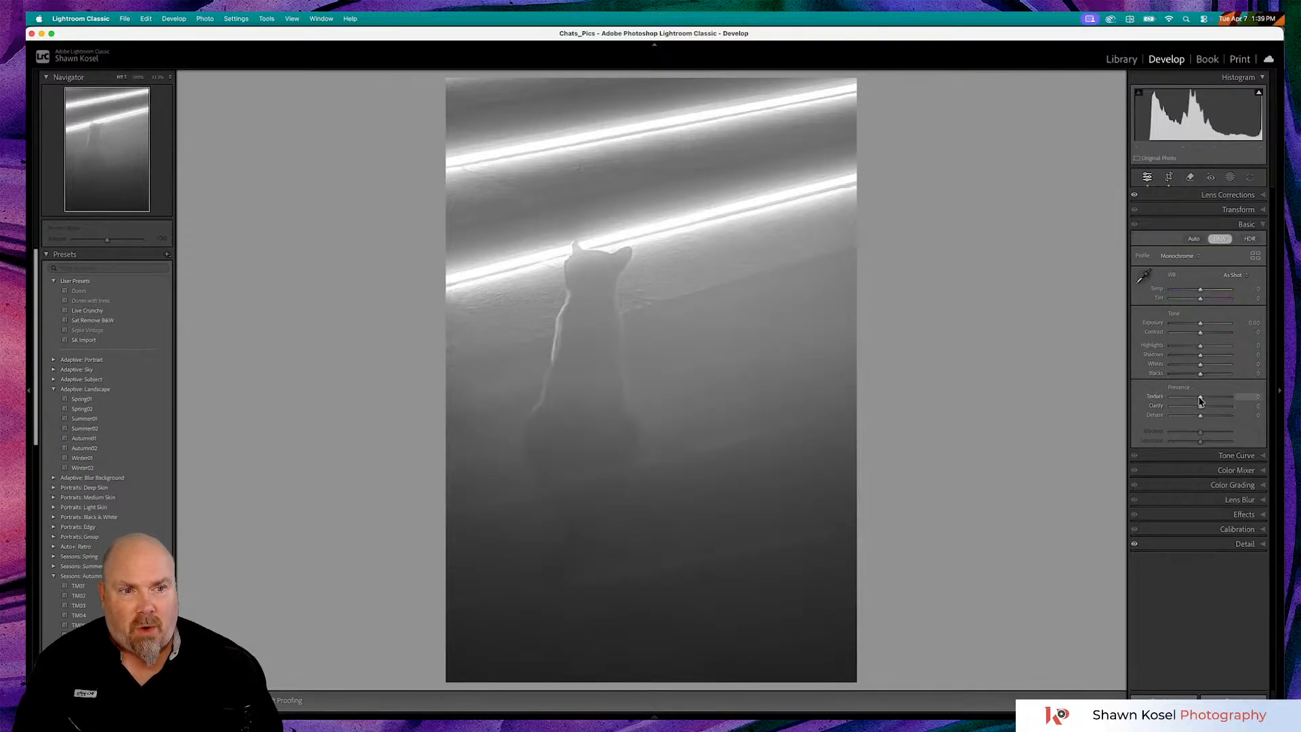
{"action": "left_click_drag", "start_coordinate": [1200, 401], "coordinate": [1238, 403]}
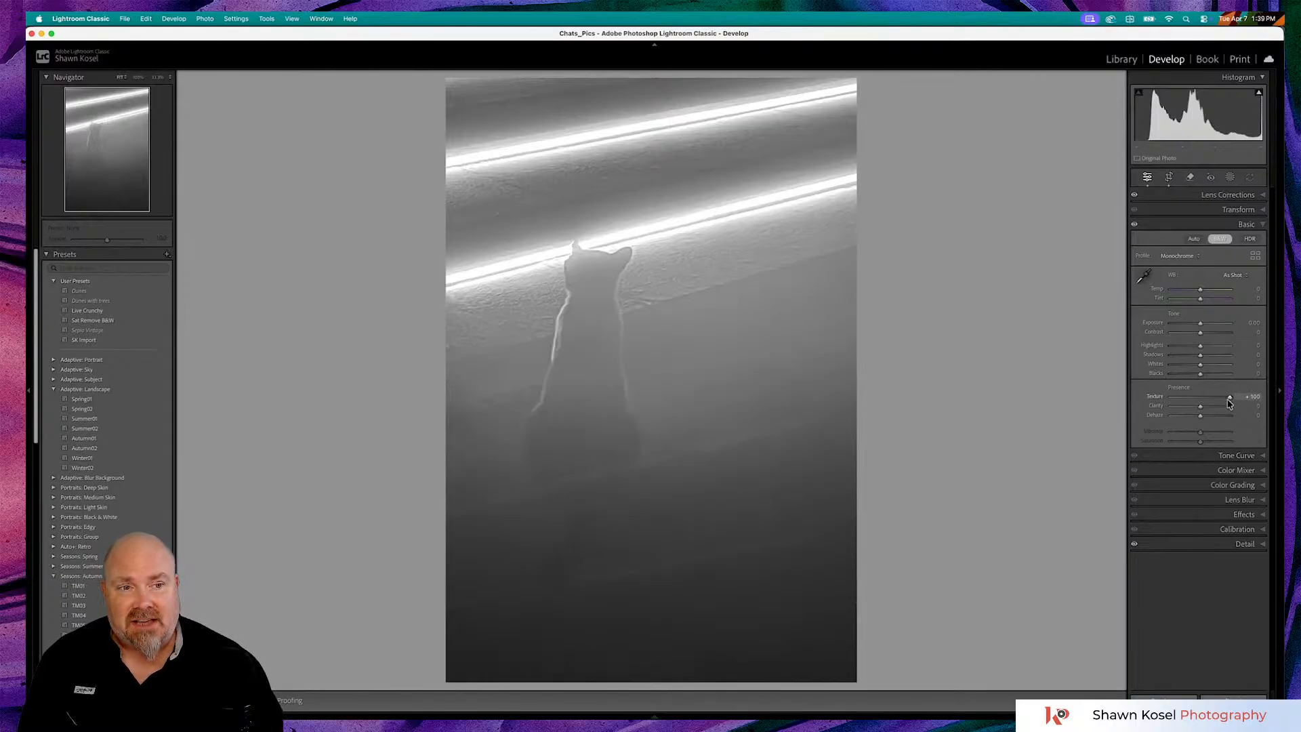
{"action": "left_click_drag", "start_coordinate": [1230, 399], "coordinate": [1199, 409]}
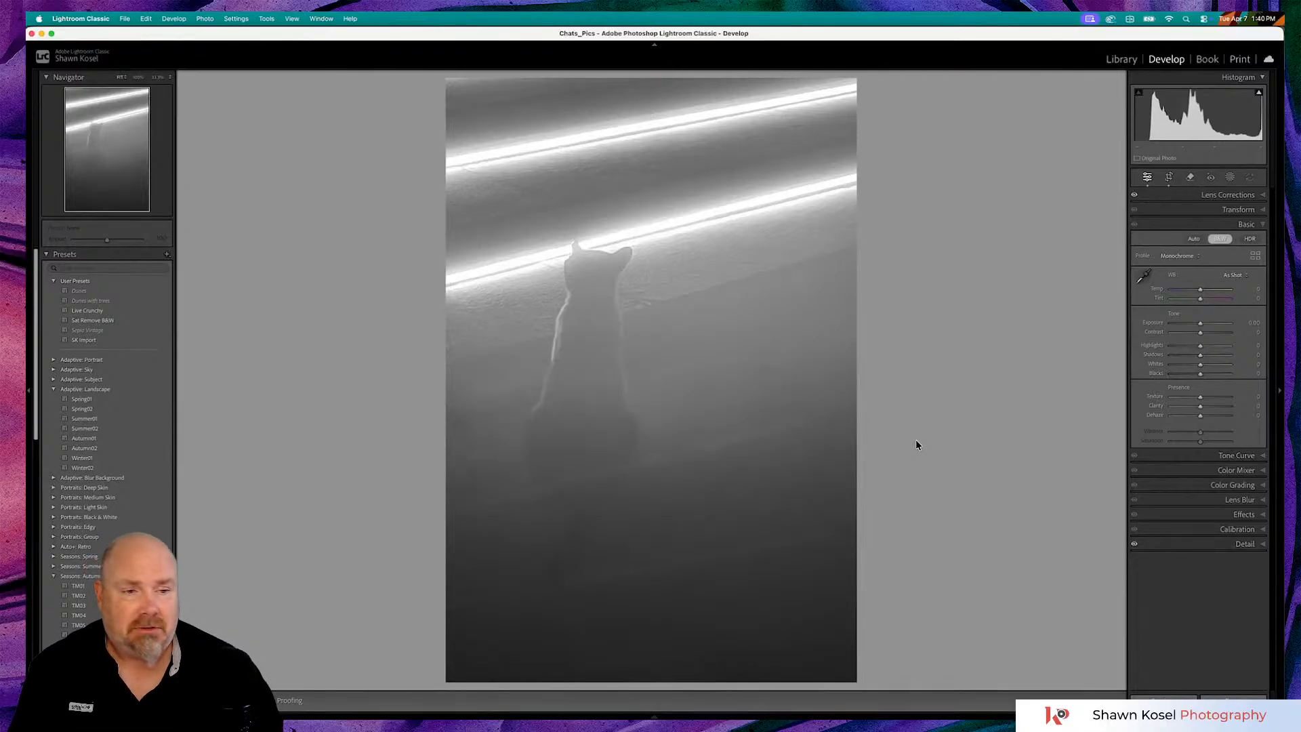
Open the Detail settings and inspect the cat's rim-lit edge up close
{"action": "left_click", "coordinate": [1243, 543]}
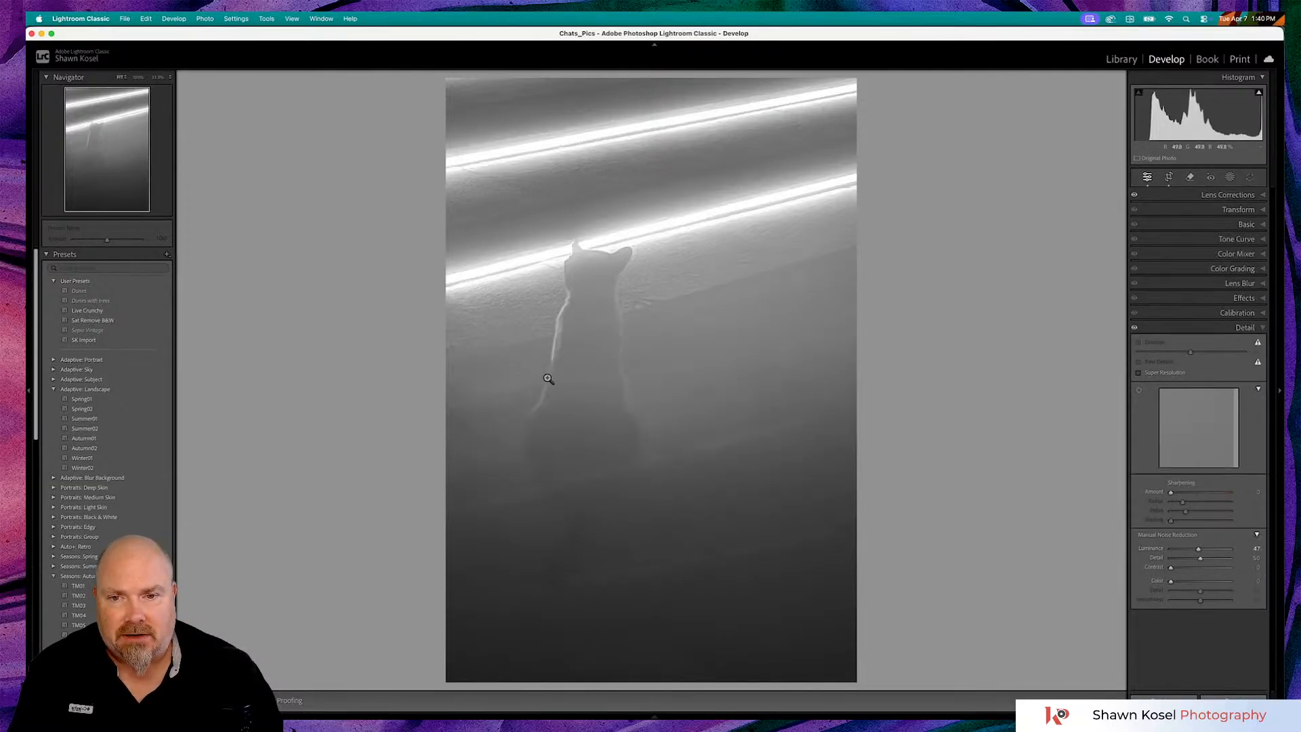
{"action": "left_click", "coordinate": [548, 379]}
{"action": "left_click", "coordinate": [546, 376]}
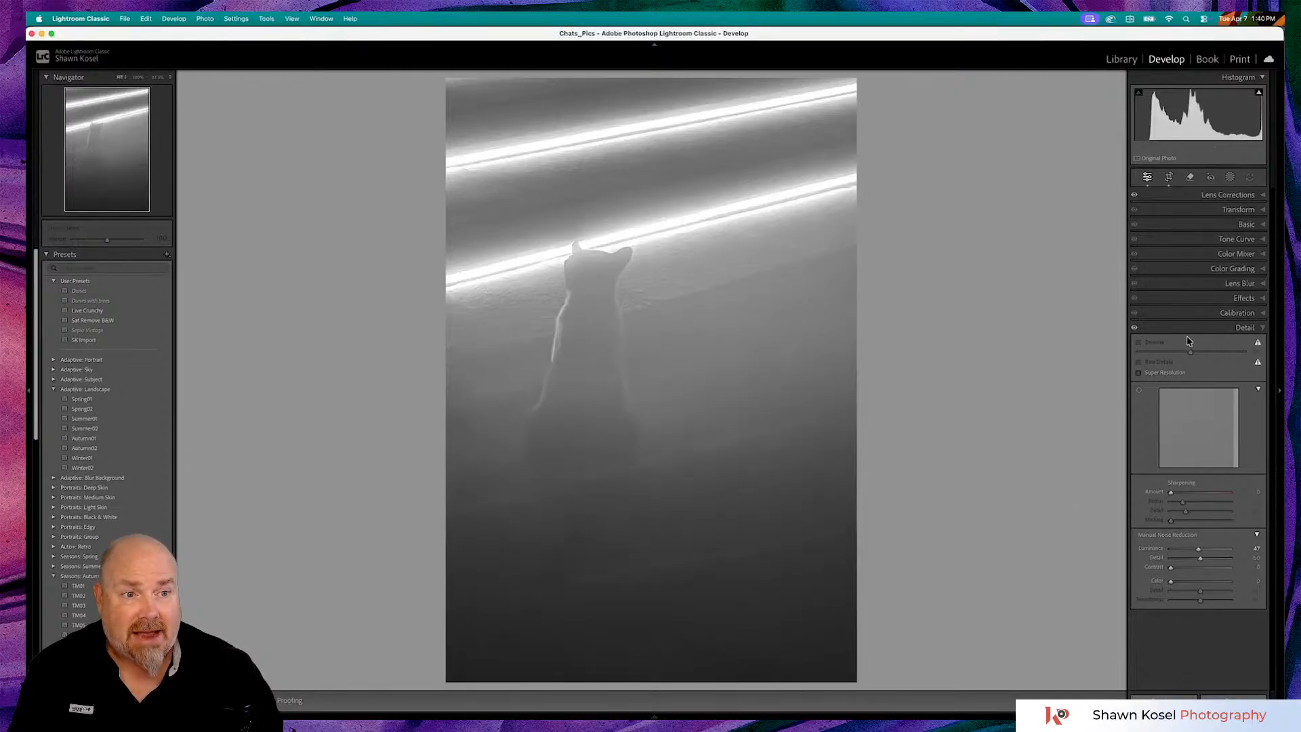
Try reflection removal on the black-and-white cat photo at amounts of -100 and 100, and switch it off
{"action": "left_click", "coordinate": [1190, 177]}
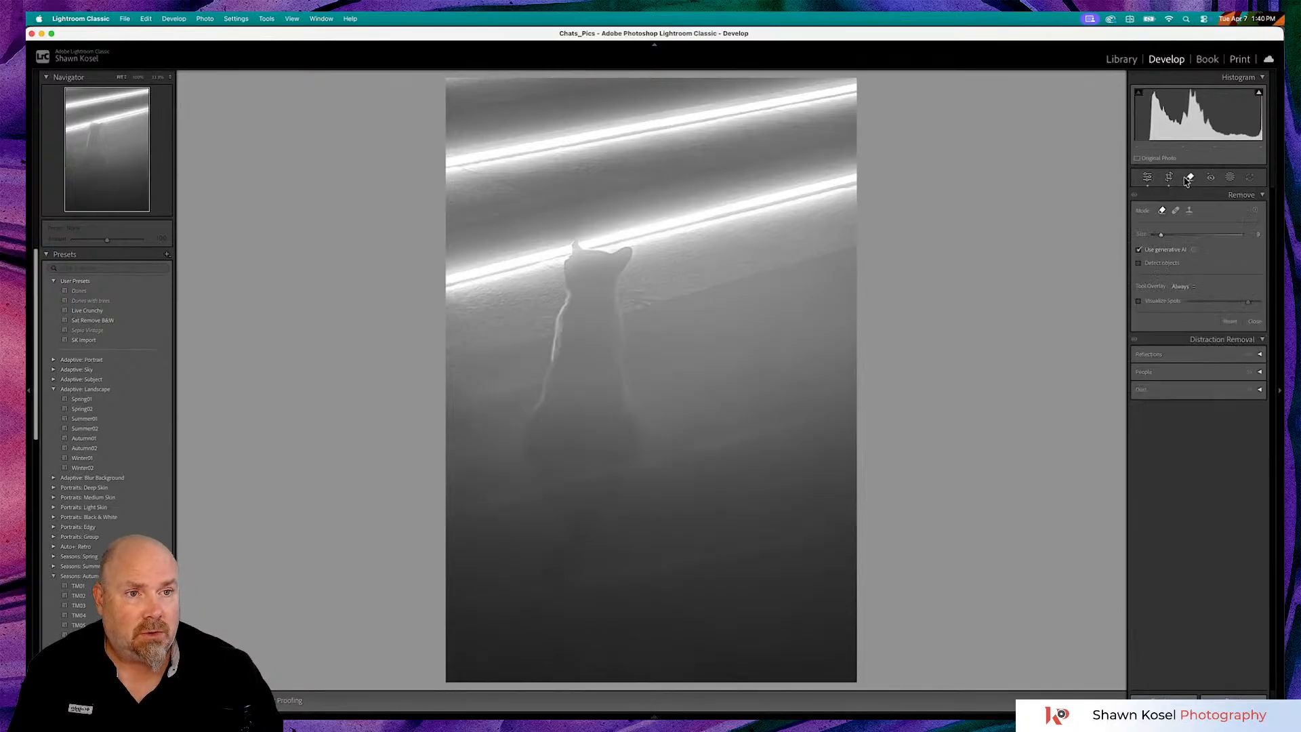
{"action": "left_click", "coordinate": [1260, 355]}
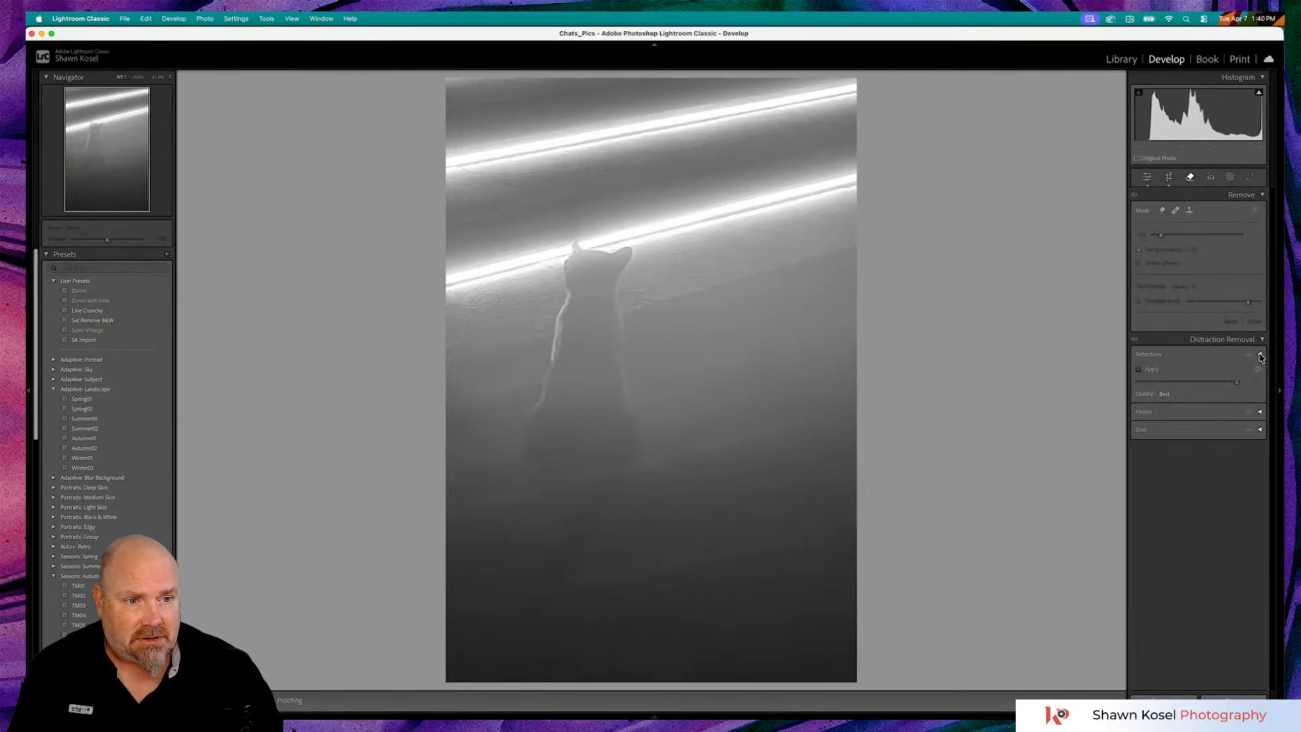
{"action": "left_click", "coordinate": [1138, 370]}
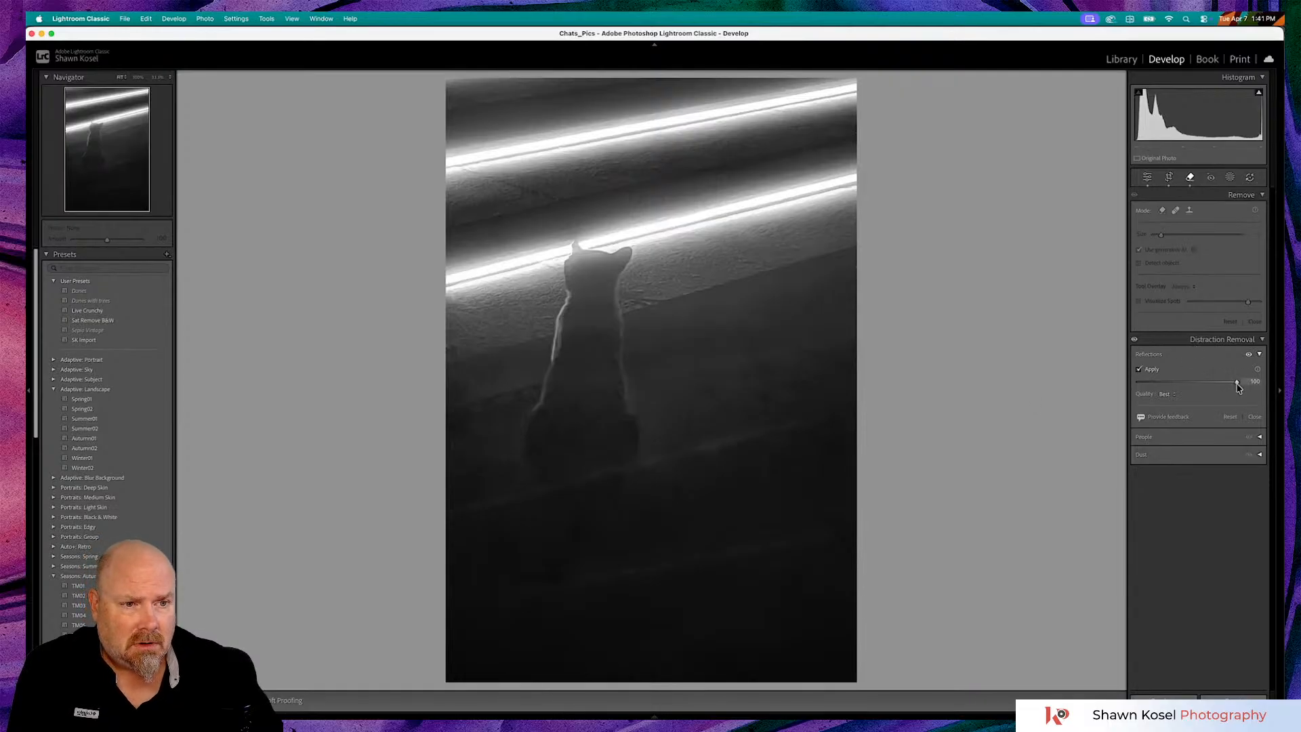
{"action": "left_click_drag", "start_coordinate": [1236, 382], "coordinate": [1115, 391]}
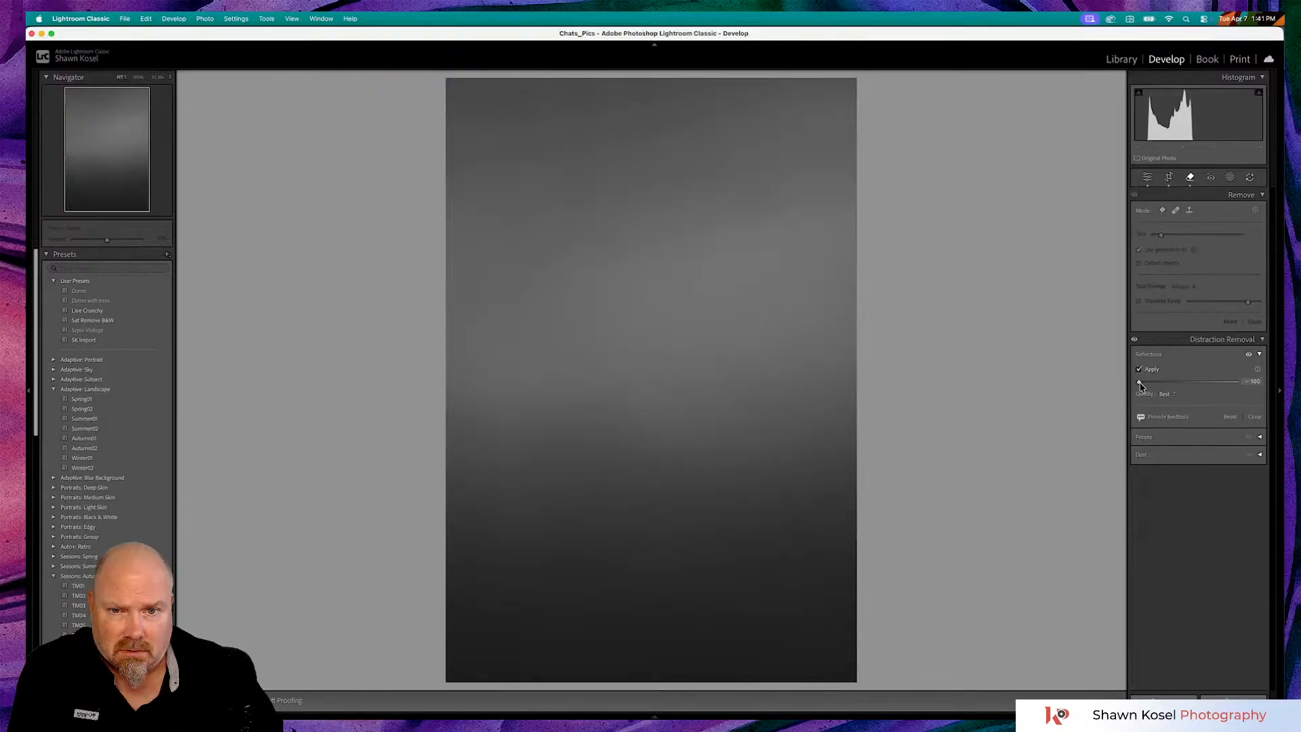
{"action": "mouse_move", "coordinate": [1140, 383]}
{"action": "left_mouse_down"}
{"action": "mouse_move", "coordinate": [1227, 384]}
{"action": "mouse_move", "coordinate": [1129, 384]}
{"action": "left_mouse_up"}
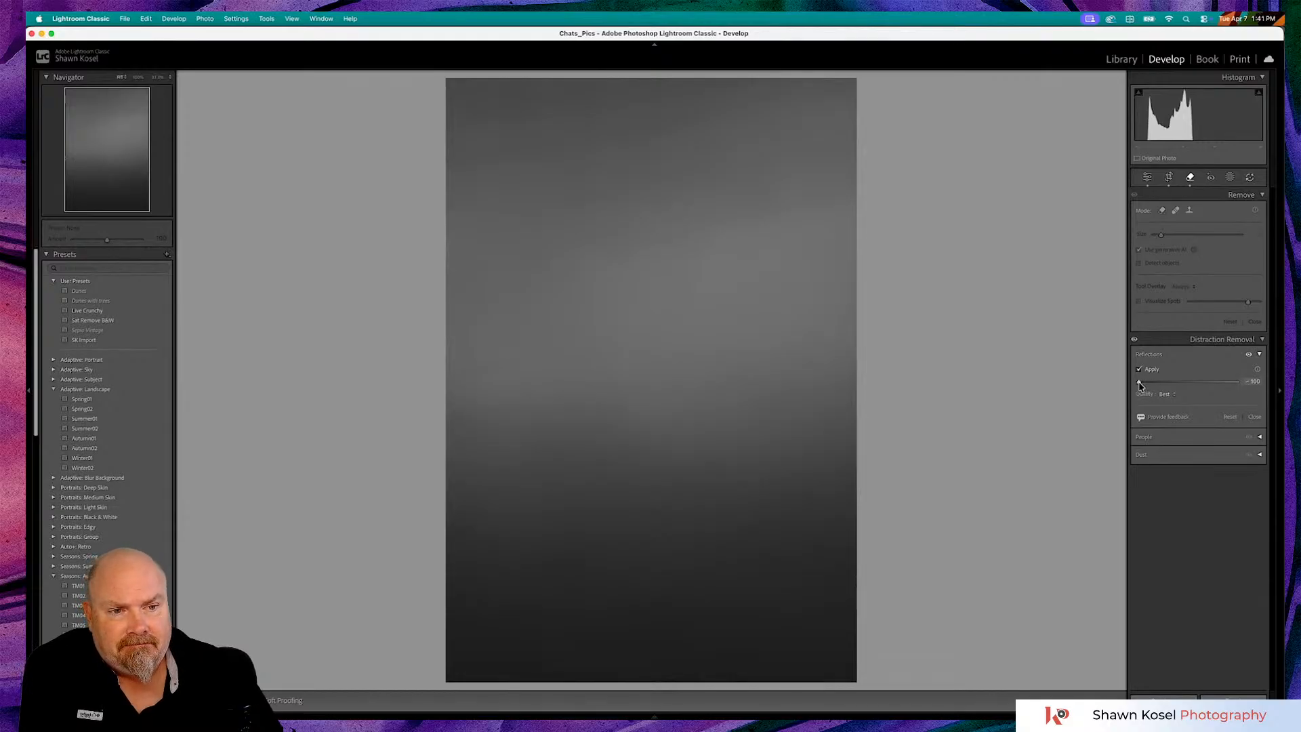
{"action": "left_click_drag", "start_coordinate": [1138, 384], "coordinate": [1246, 382]}
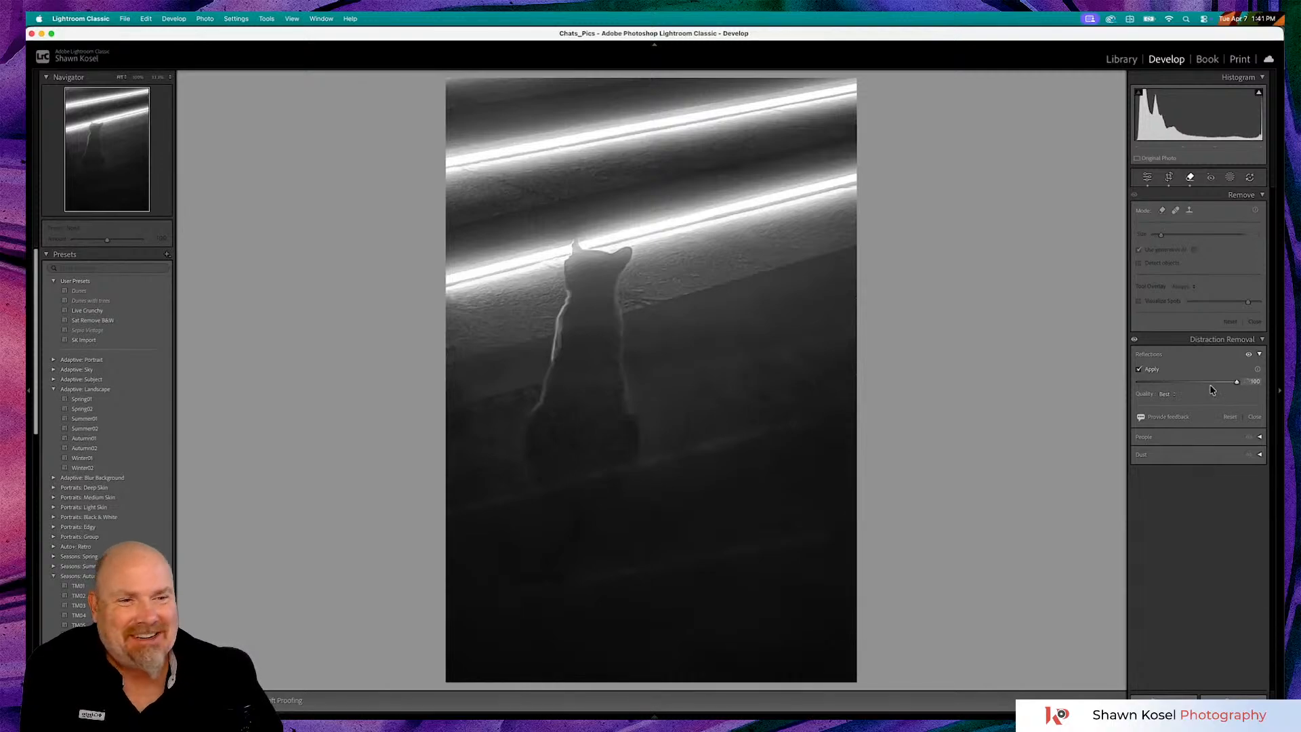
{"action": "left_click", "coordinate": [1139, 370]}
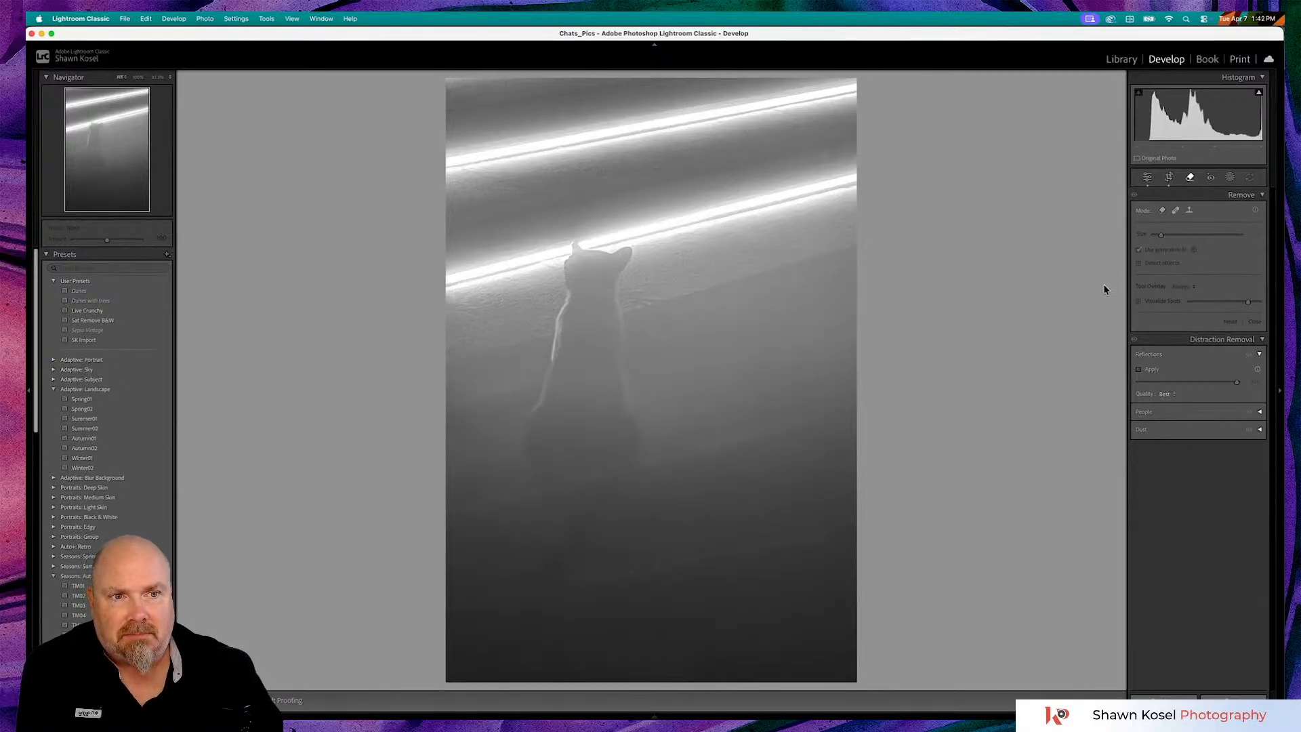
{"action": "left_click", "coordinate": [1147, 177]}
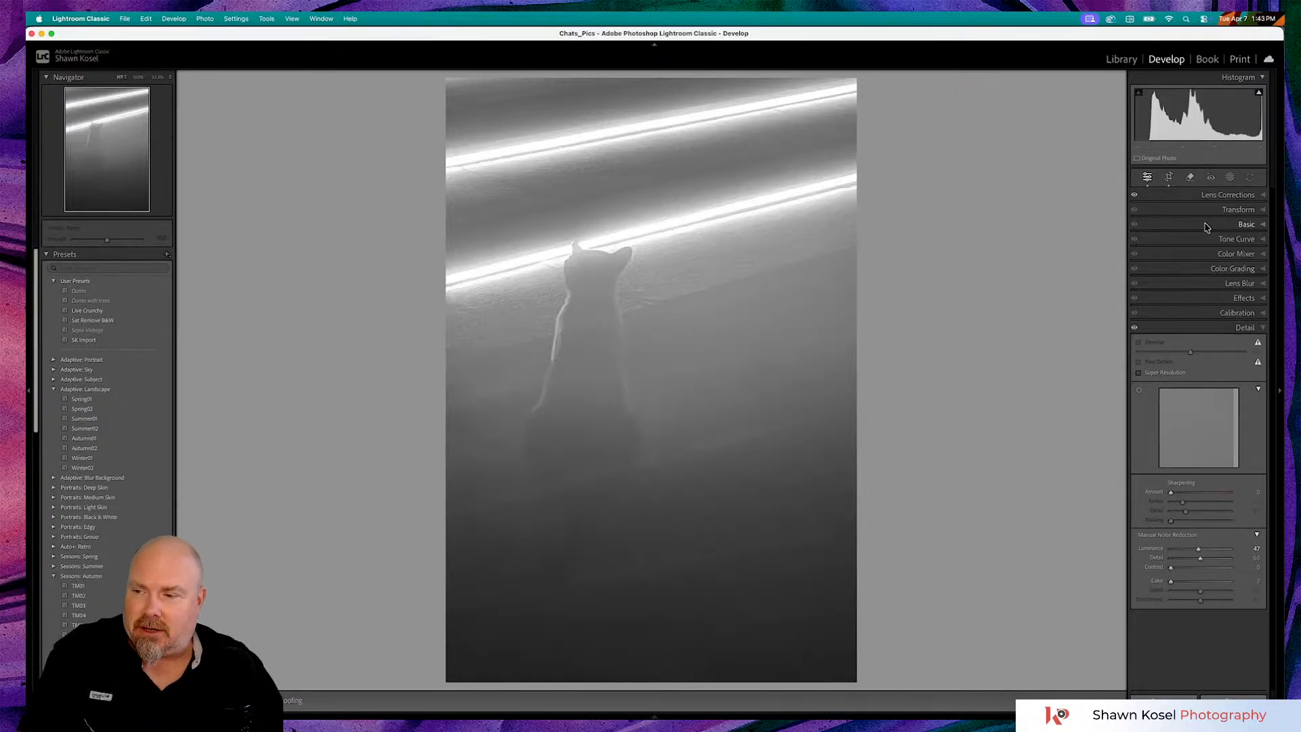
Switch to Chrome and examine the newly posted Jin Kazama figurine photo enlarged
{"action": "key", "text": "super+Tab"}
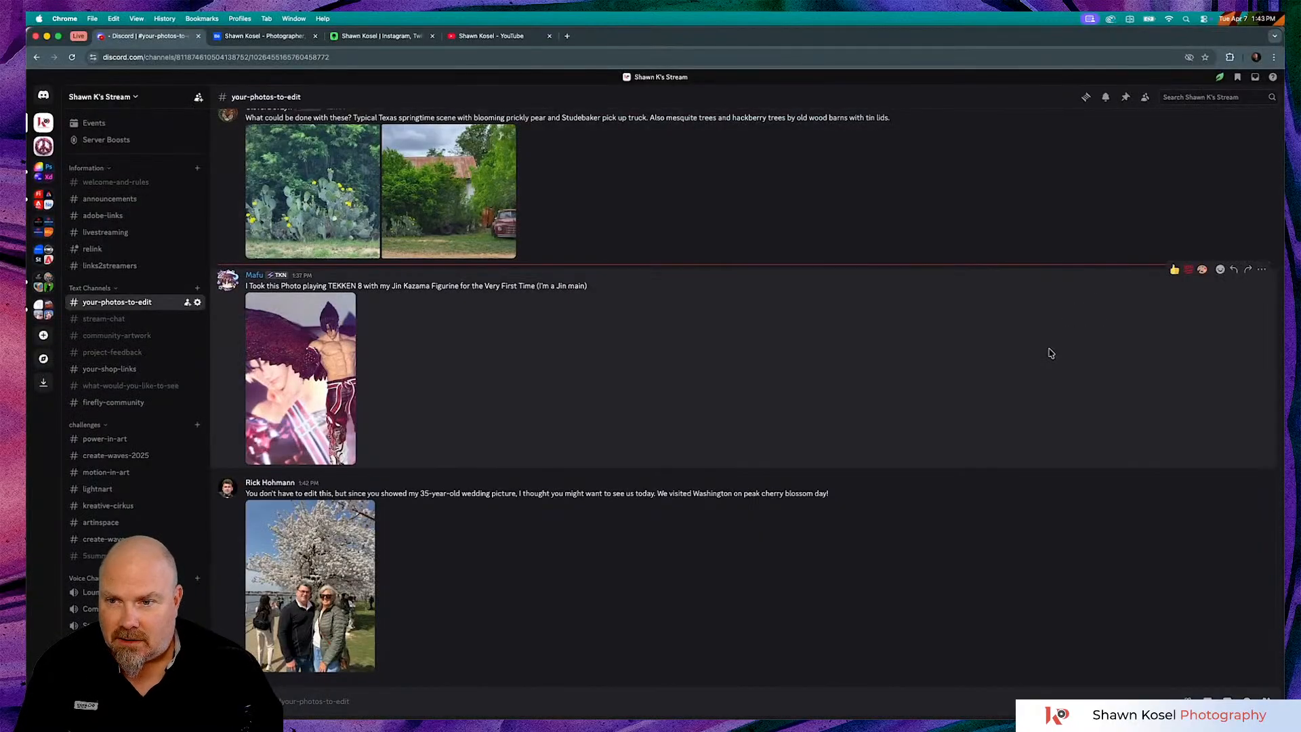
{"action": "left_click", "coordinate": [292, 348]}
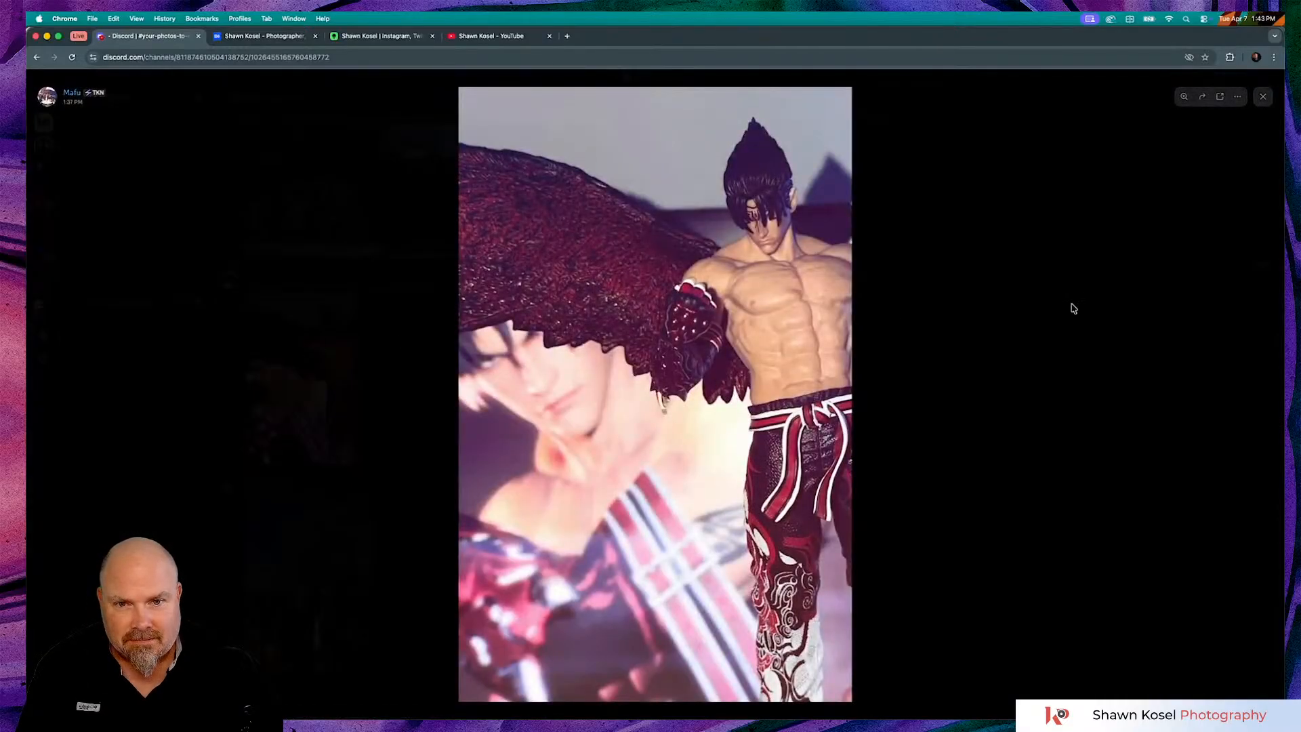
{"action": "left_click", "coordinate": [1073, 308]}
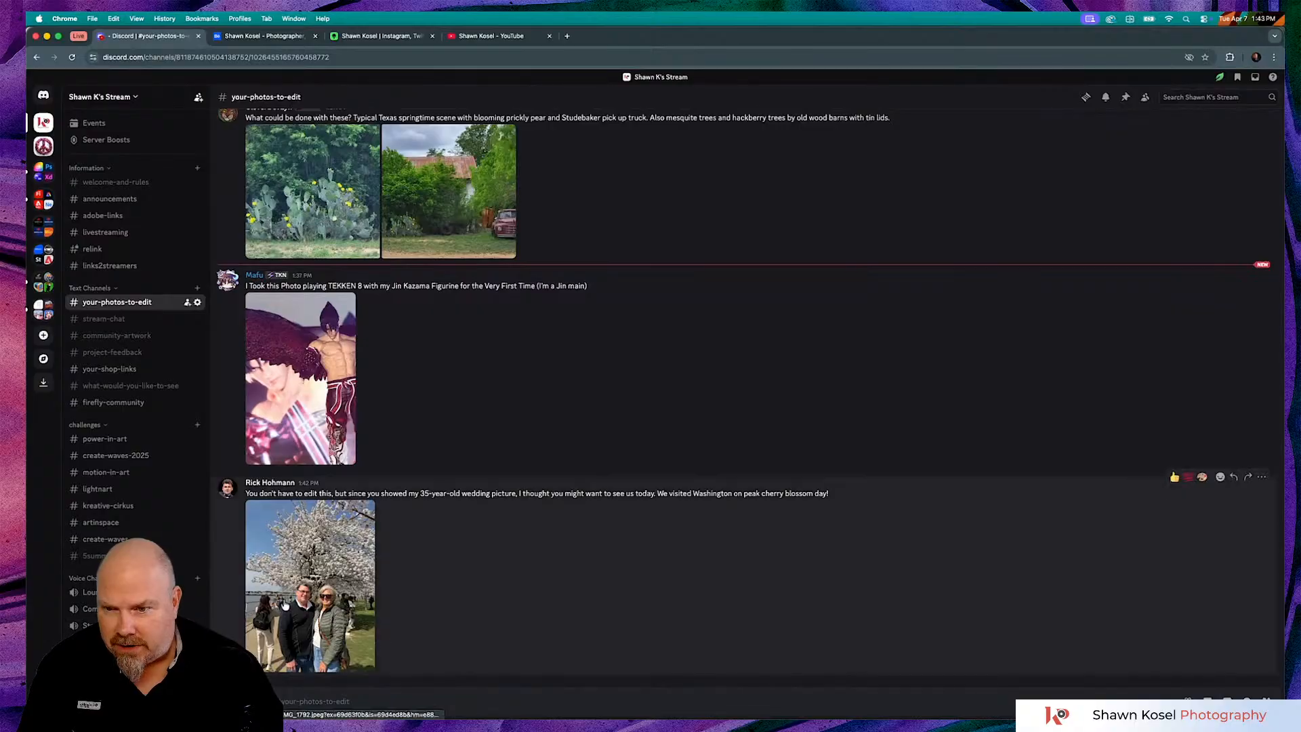
Enlarge the posted cherry blossom couple photo and save it to the Downloads folder as IMG_1792
{"action": "left_click", "coordinate": [284, 602]}
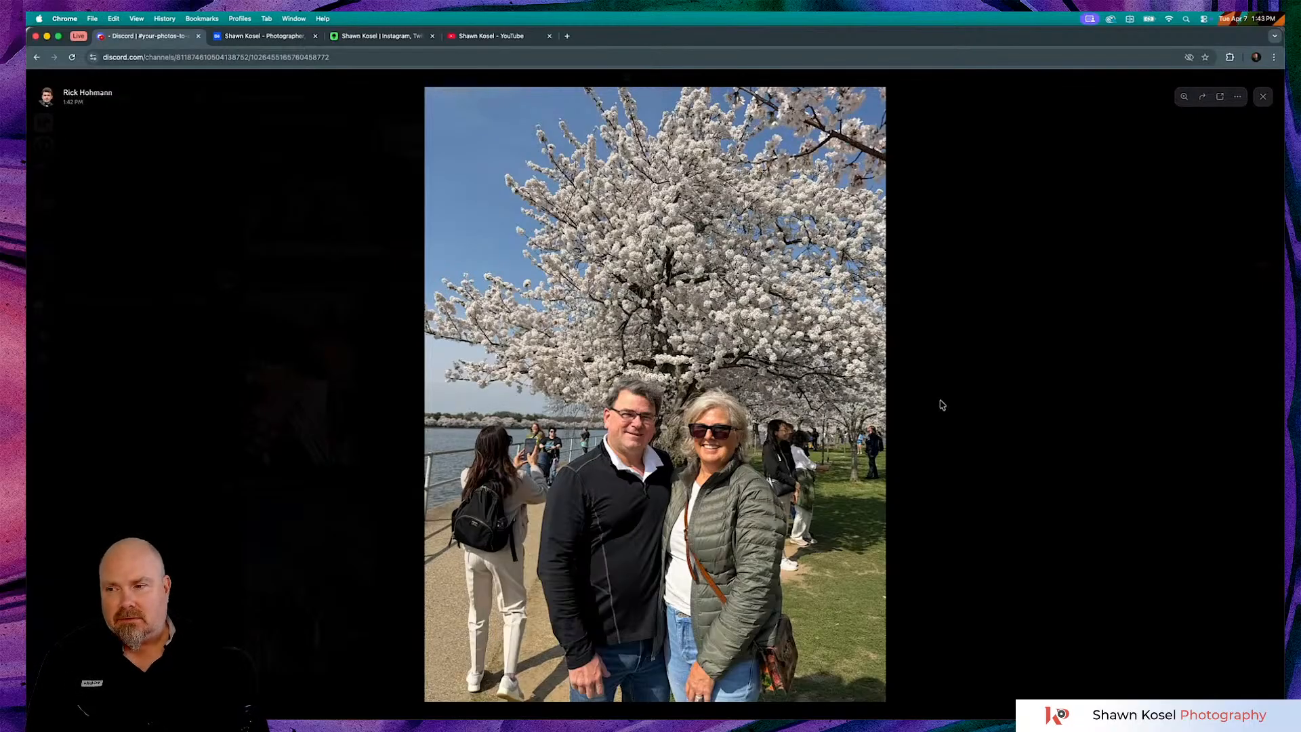
{"action": "right_click", "coordinate": [730, 253]}
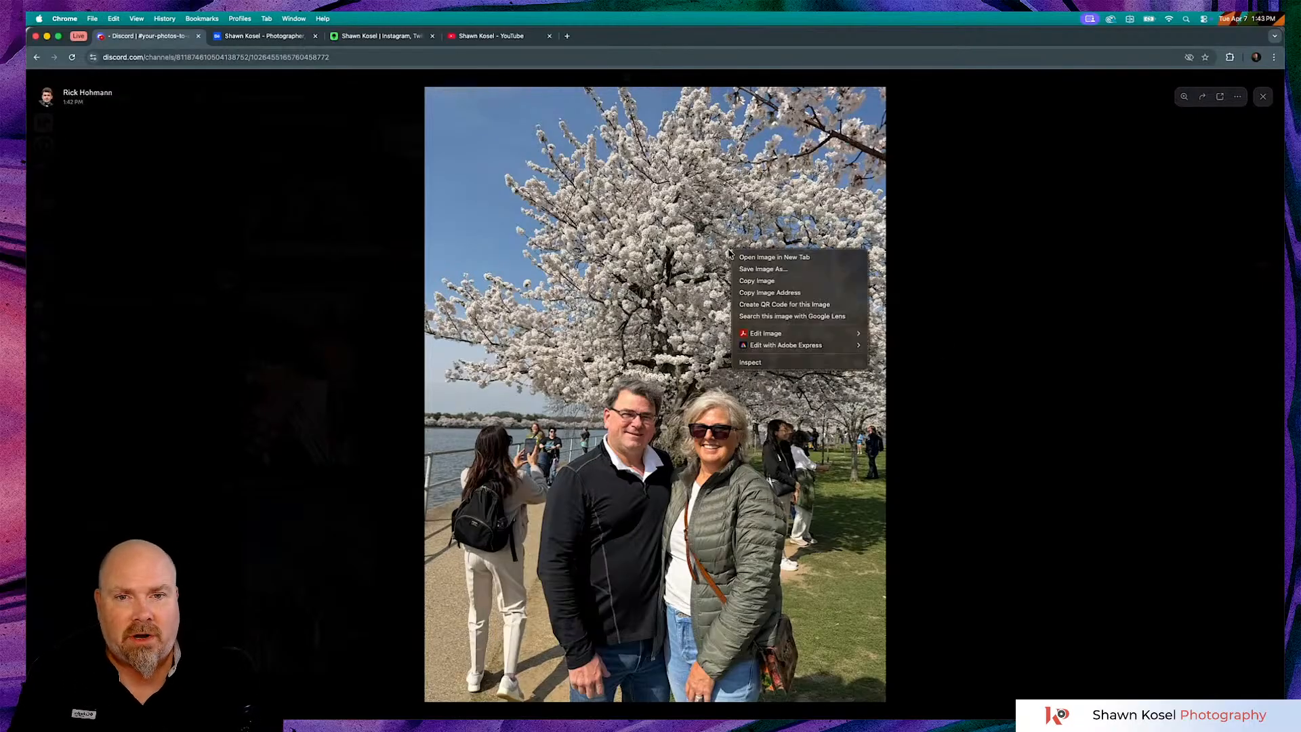
{"action": "left_click", "coordinate": [778, 270]}
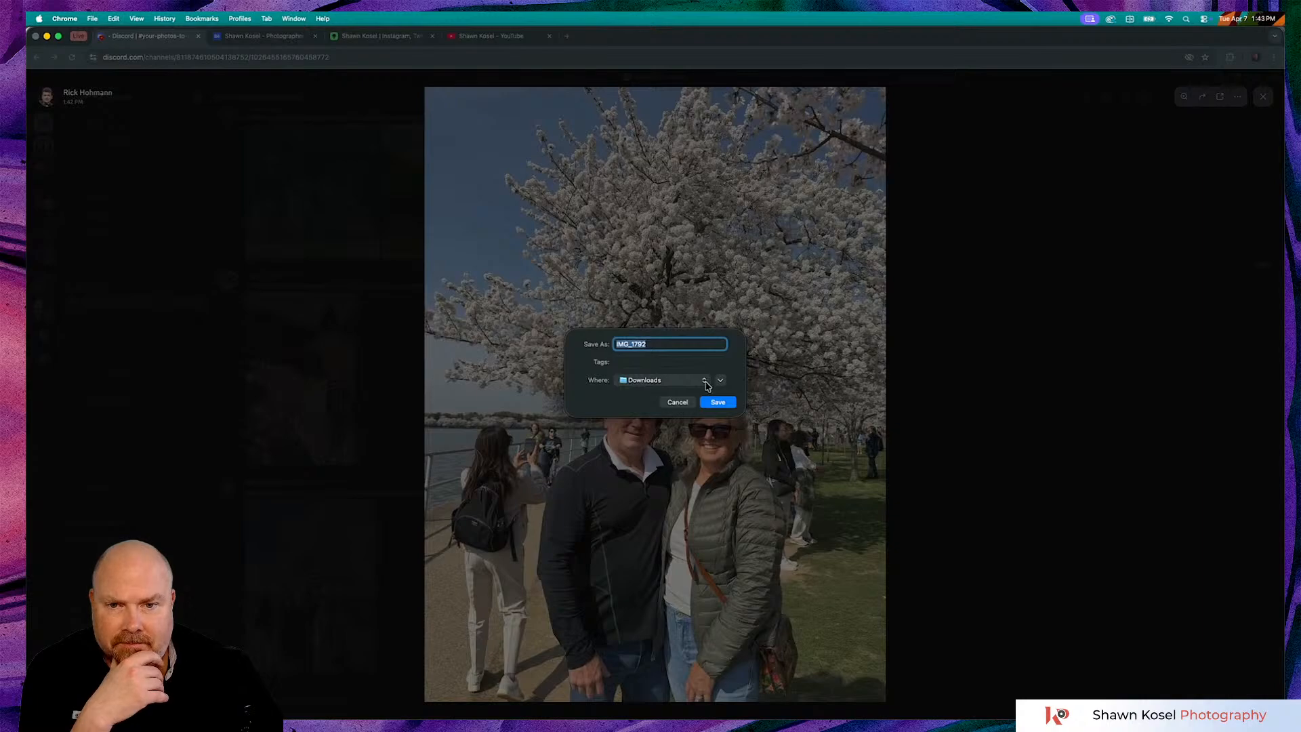
{"action": "left_click", "coordinate": [705, 384]}
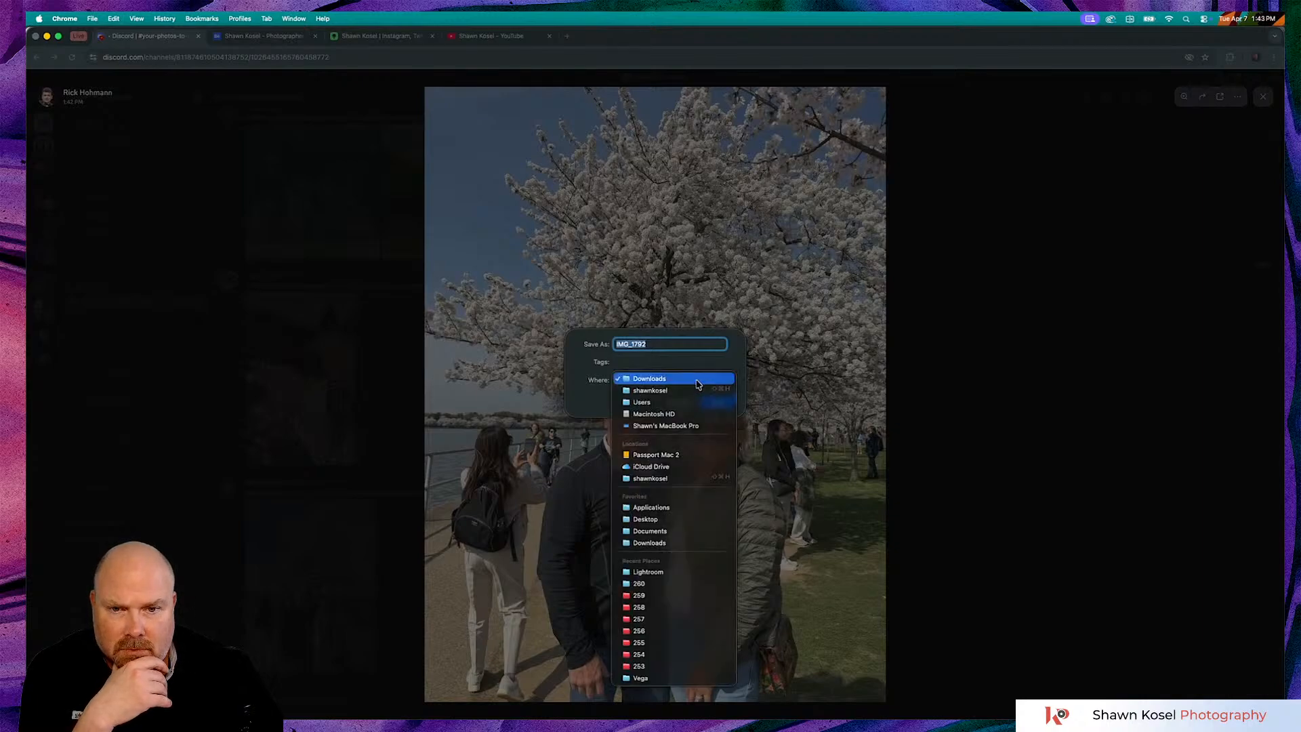
{"action": "left_click", "coordinate": [692, 382]}
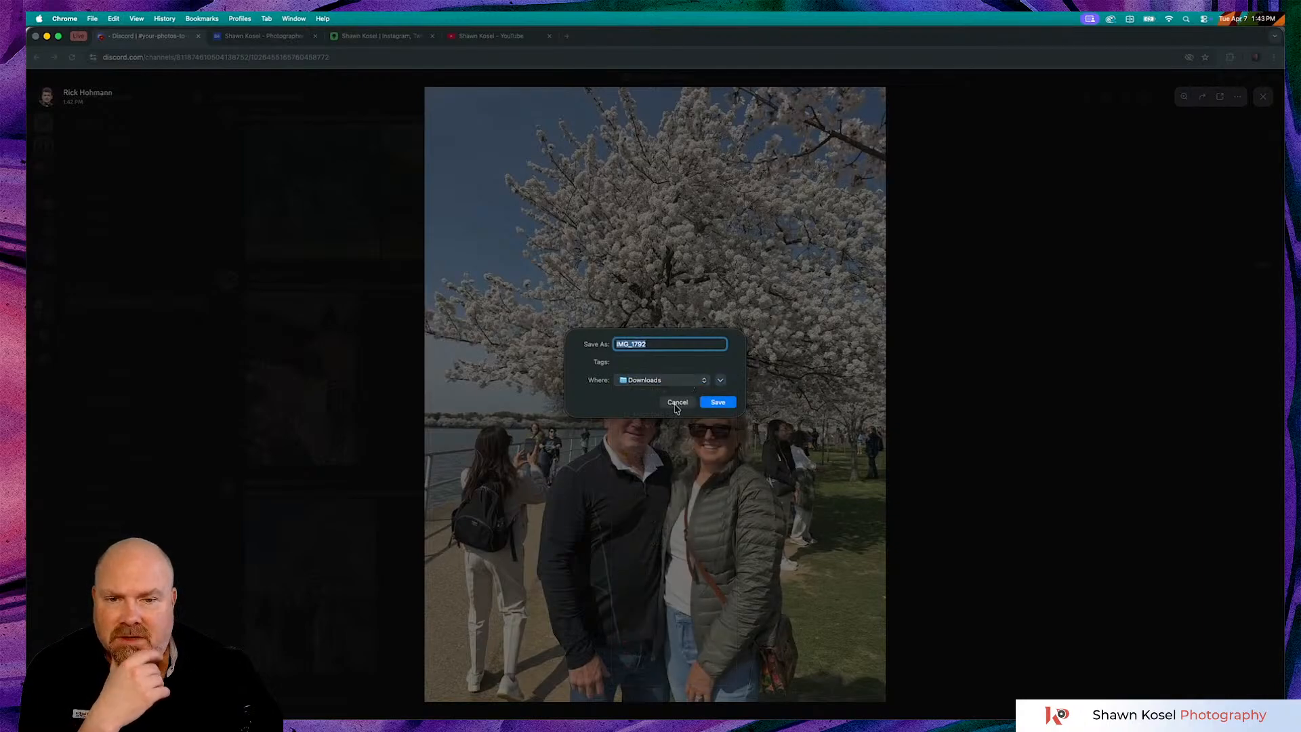
{"action": "left_click", "coordinate": [716, 402]}
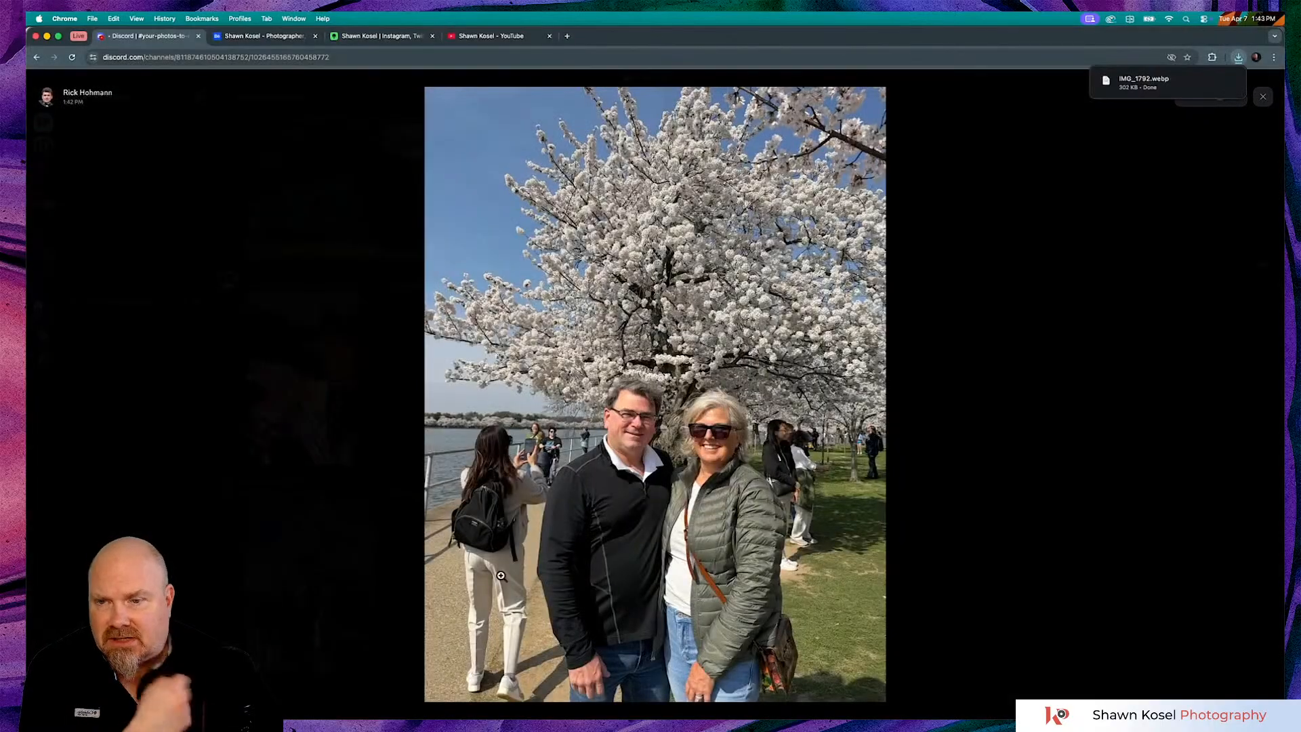
Check the saved IMG_1792.webp in the Downloads folder in Finder, and close the folder window
{"action": "left_click", "coordinate": [307, 698]}
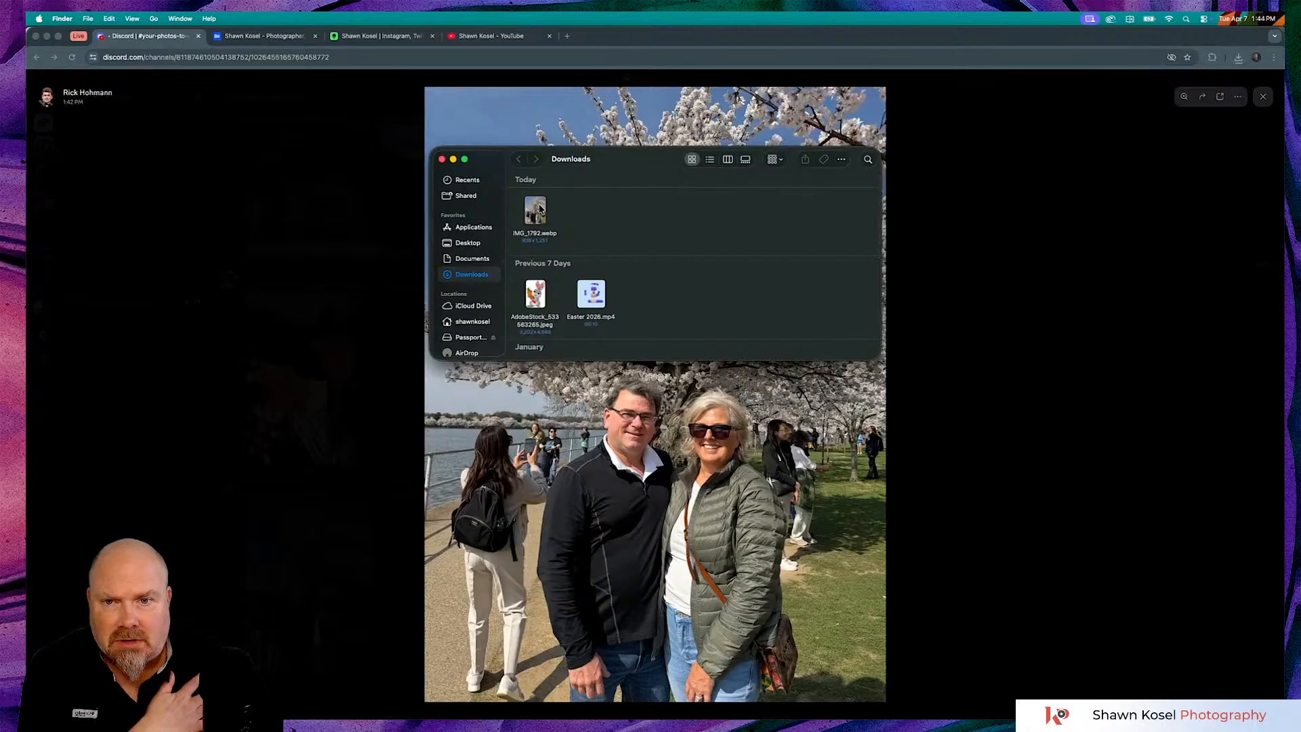
{"action": "left_click_drag", "start_coordinate": [540, 209], "coordinate": [596, 231]}
{"action": "left_click", "coordinate": [441, 160]}
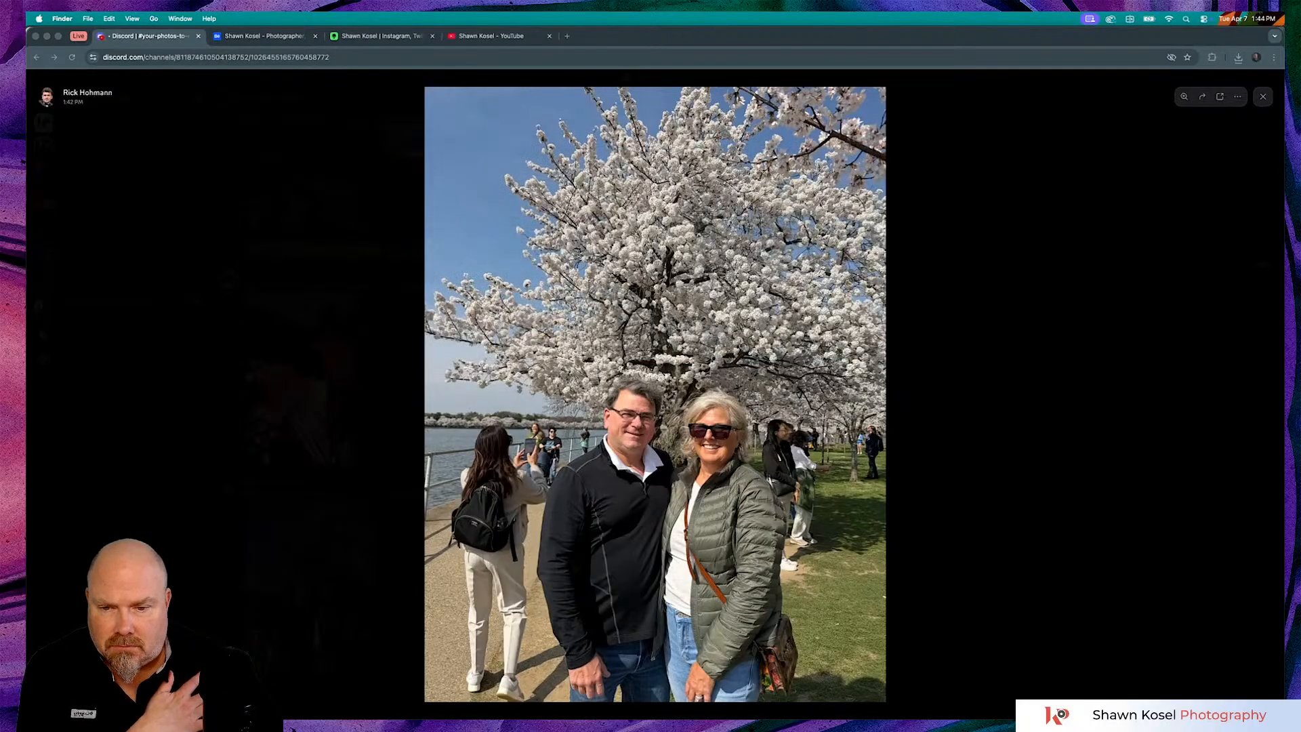
Switch to Lightroom Classic and import only IMG_1792.webp from Downloads into the How I Edit folder
{"action": "mouse_move", "coordinate": [316, 705]}
{"action": "left_click", "coordinate": [540, 695]}
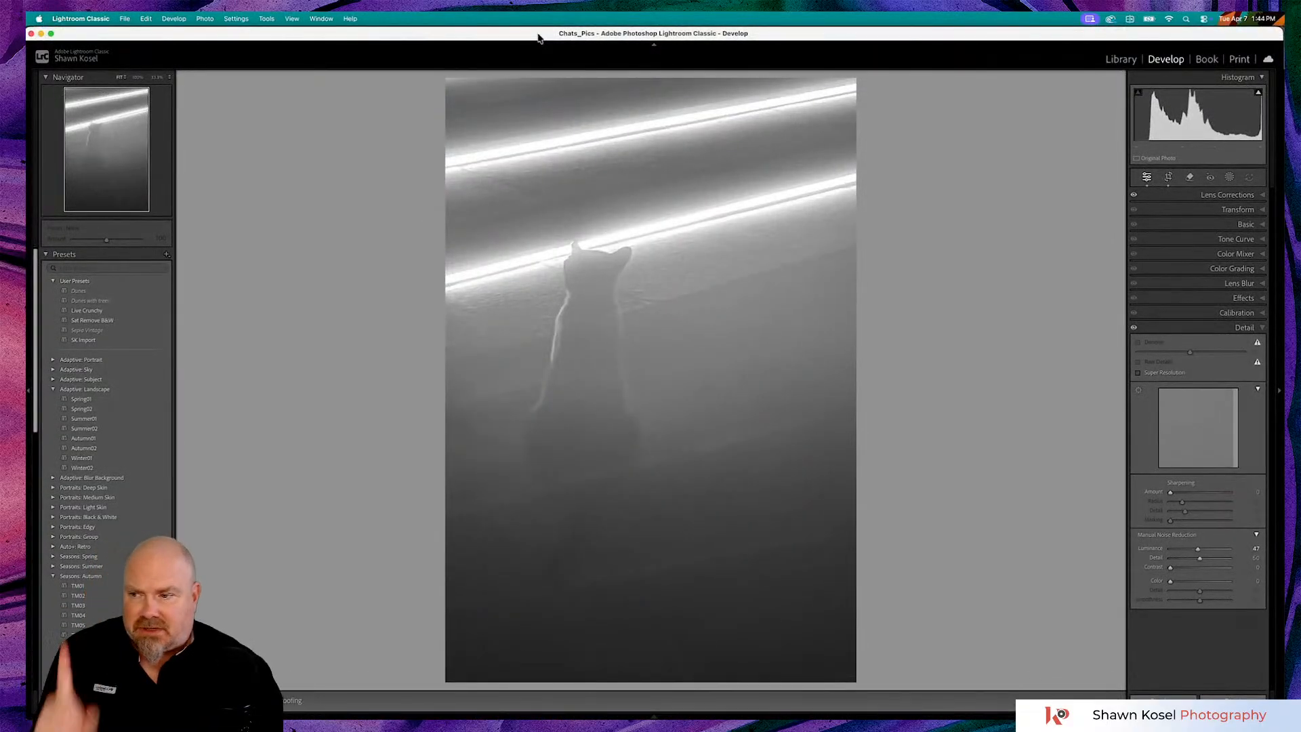
{"action": "key", "text": "g"}
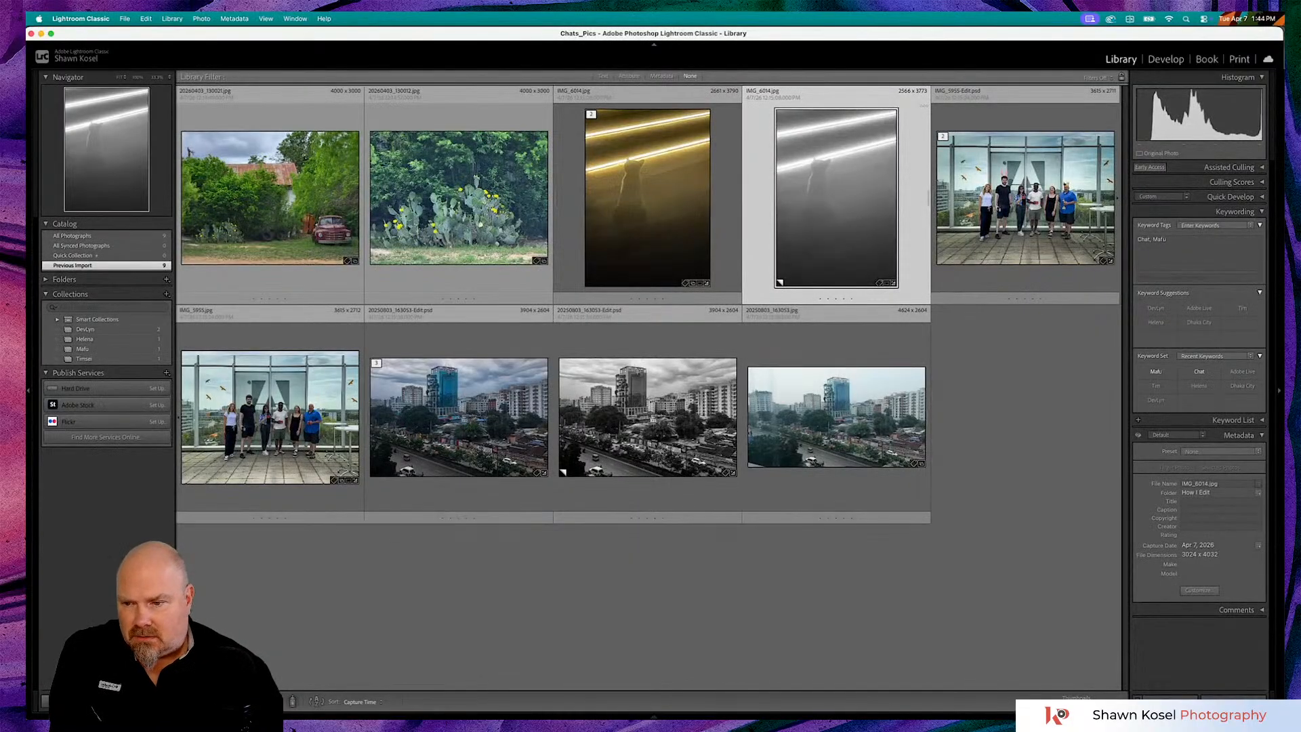
{"action": "key", "text": "super+shift+i"}
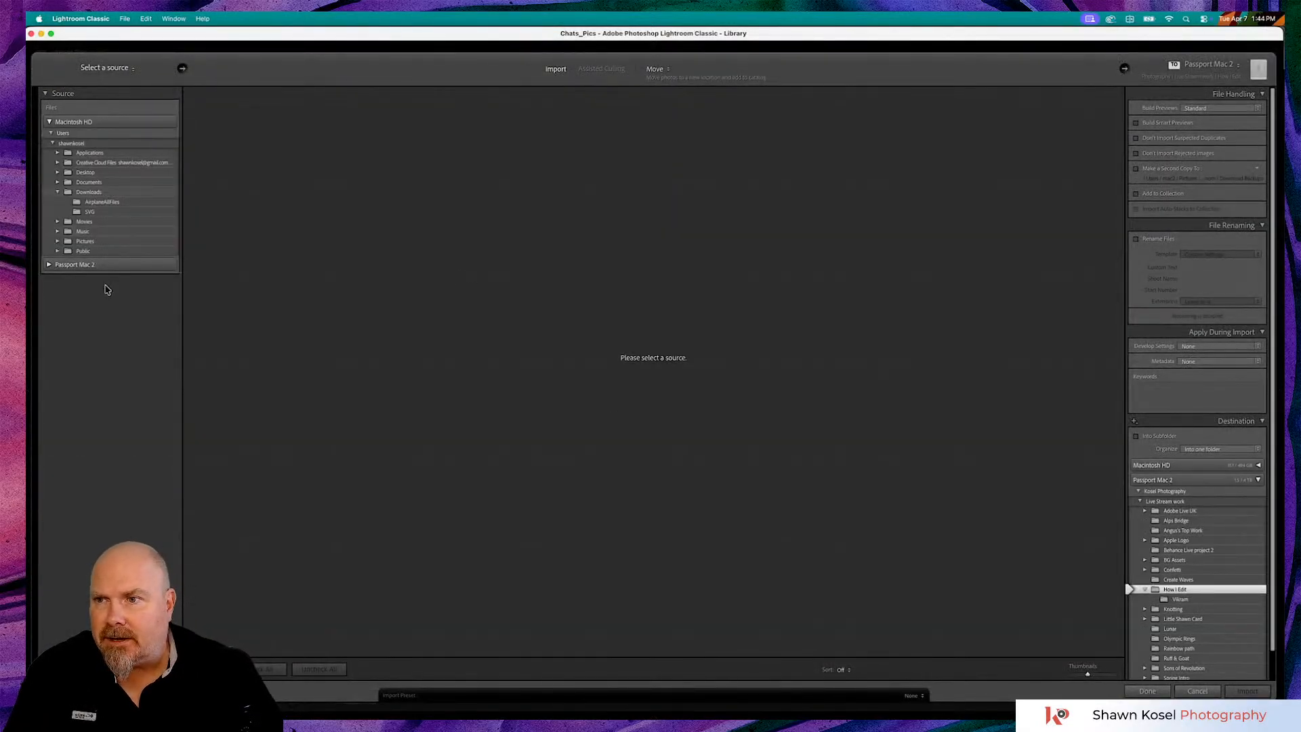
{"action": "left_click", "coordinate": [106, 193]}
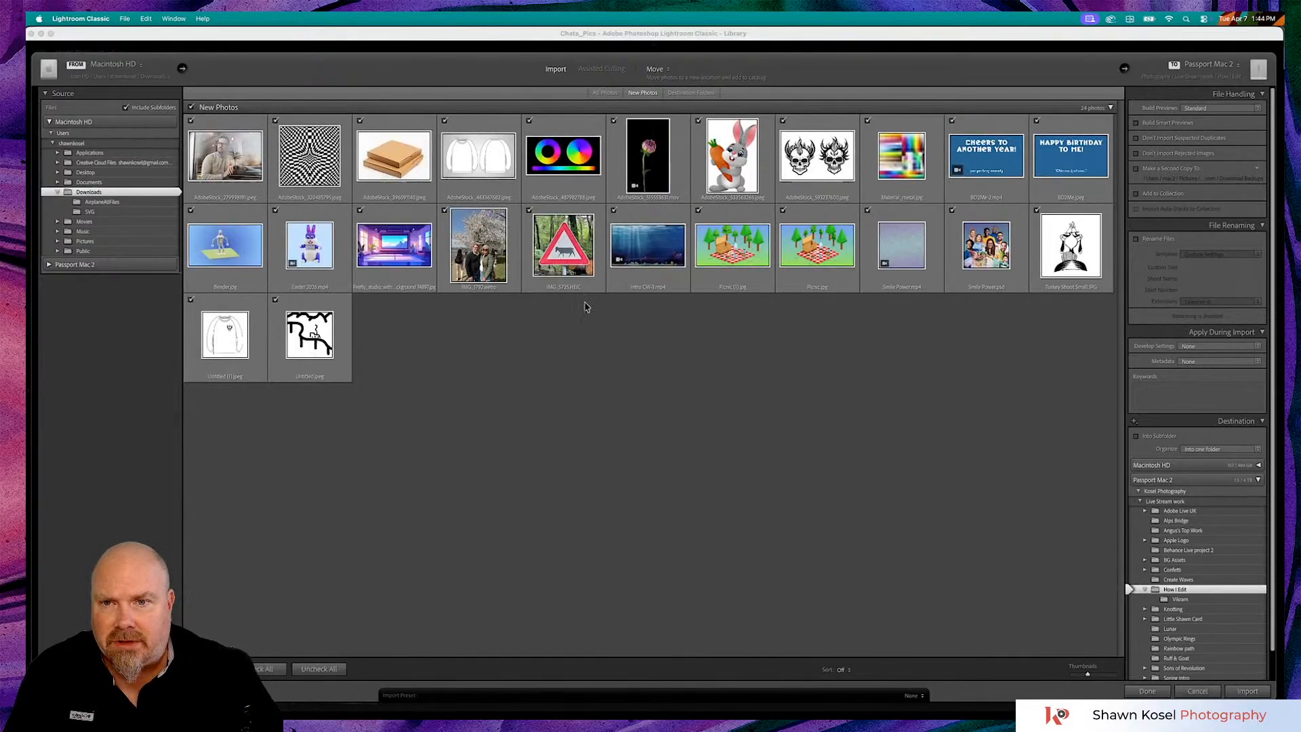
{"action": "left_click", "coordinate": [191, 107]}
{"action": "left_click", "coordinate": [445, 210]}
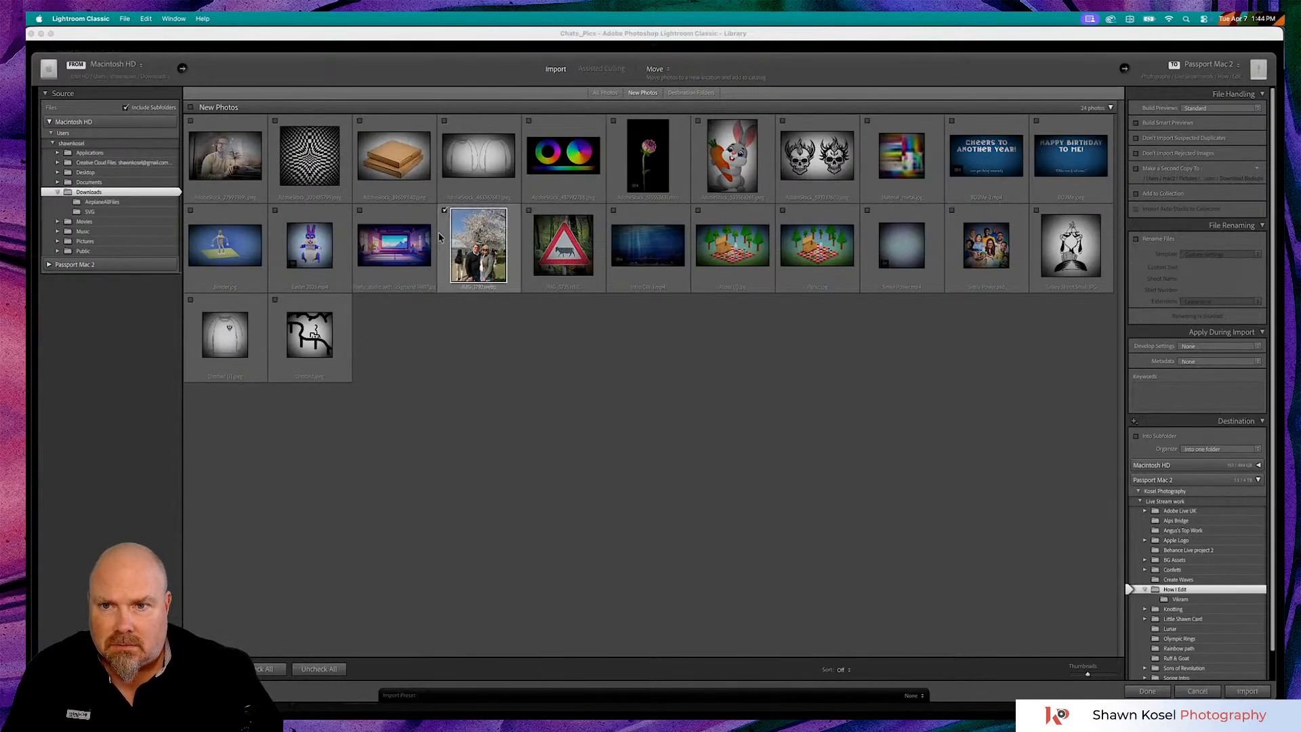
{"action": "left_click", "coordinate": [1245, 691]}
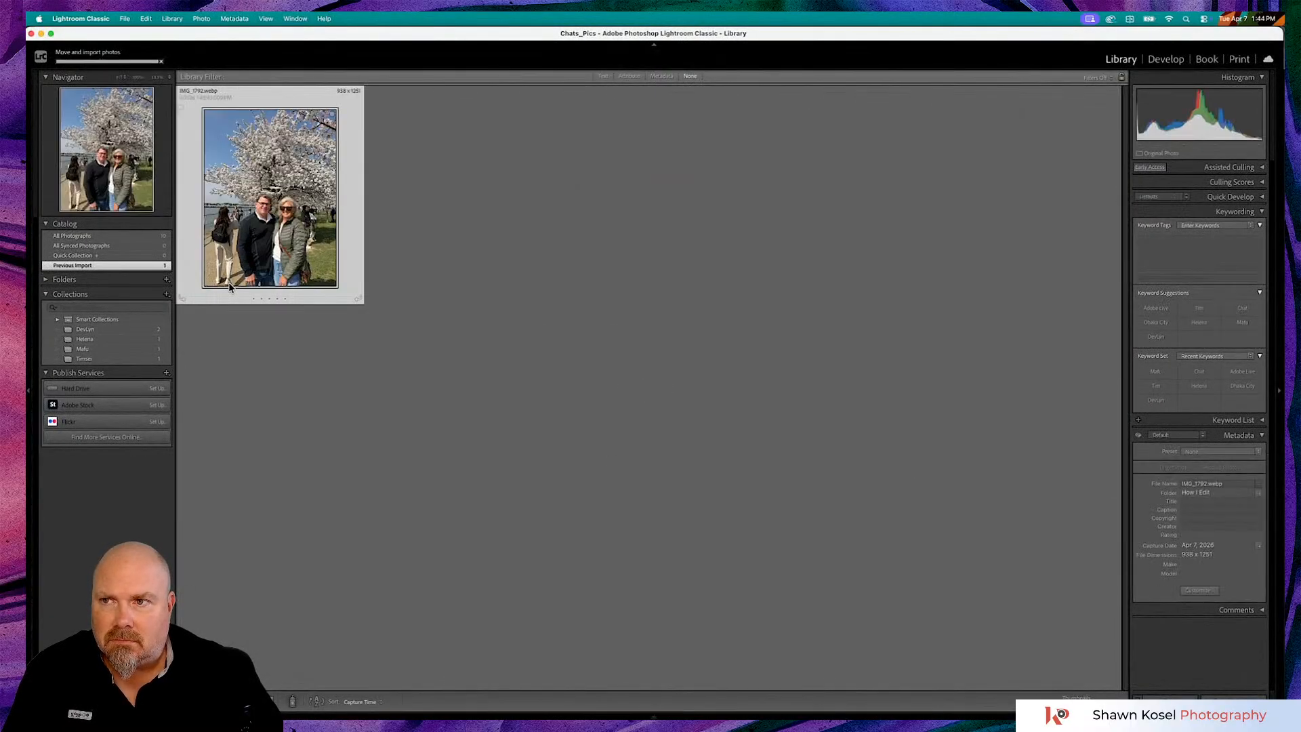
Show all photographs and tag the cherry blossom photo with the keywords Chat and the submitter's first name
{"action": "left_click", "coordinate": [73, 236]}
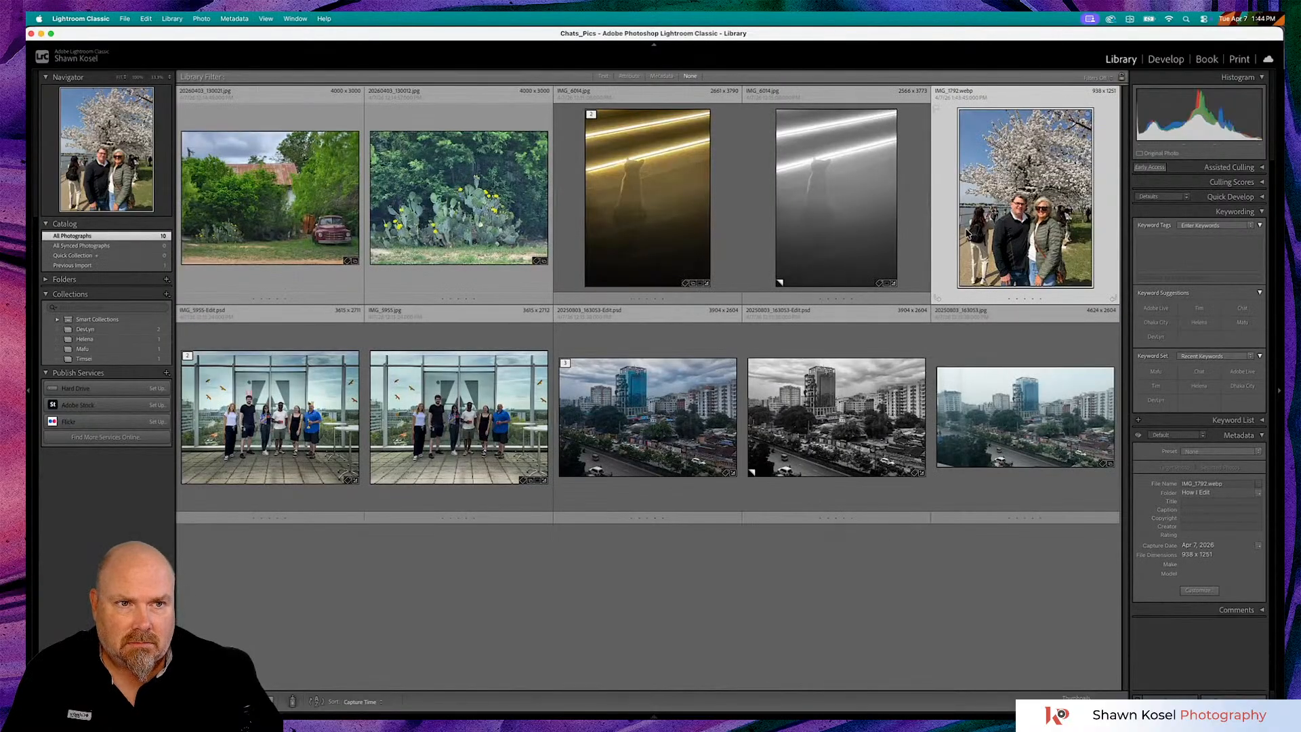
{"action": "left_click", "coordinate": [1169, 245]}
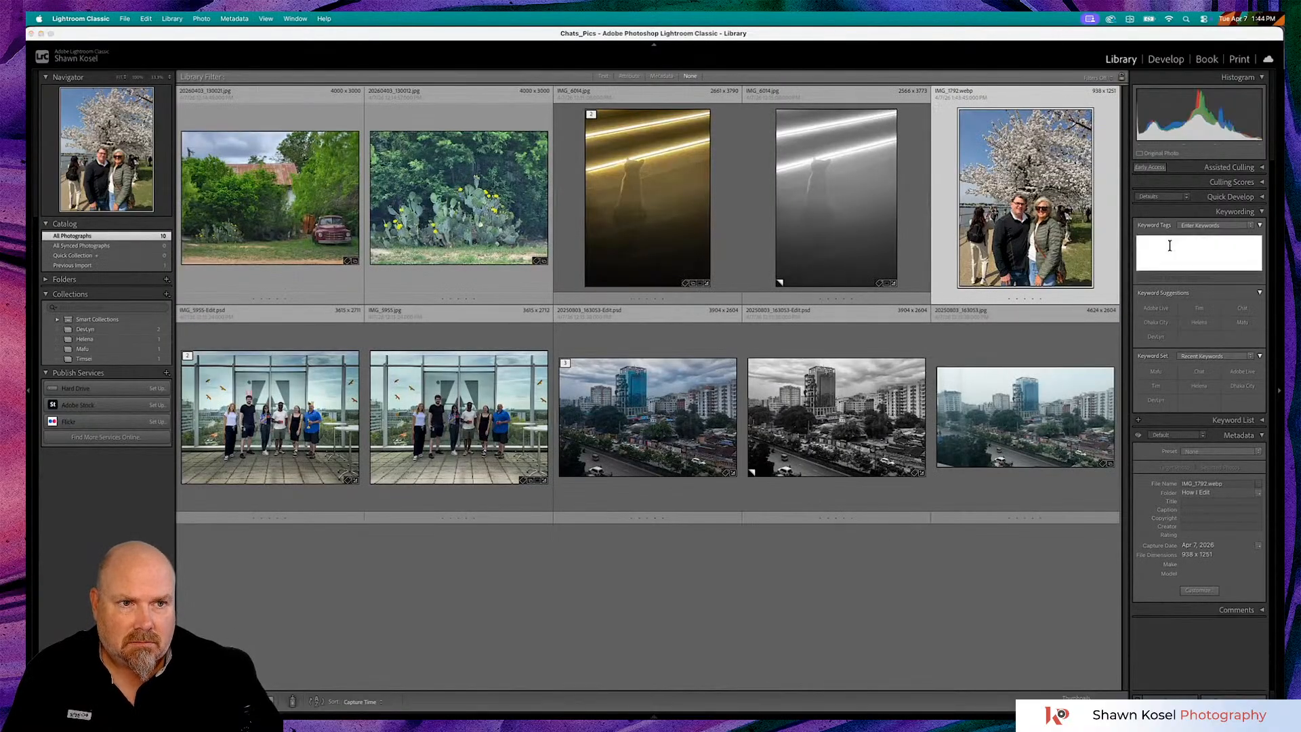
{"action": "type", "text": "Chat, Rick,"}
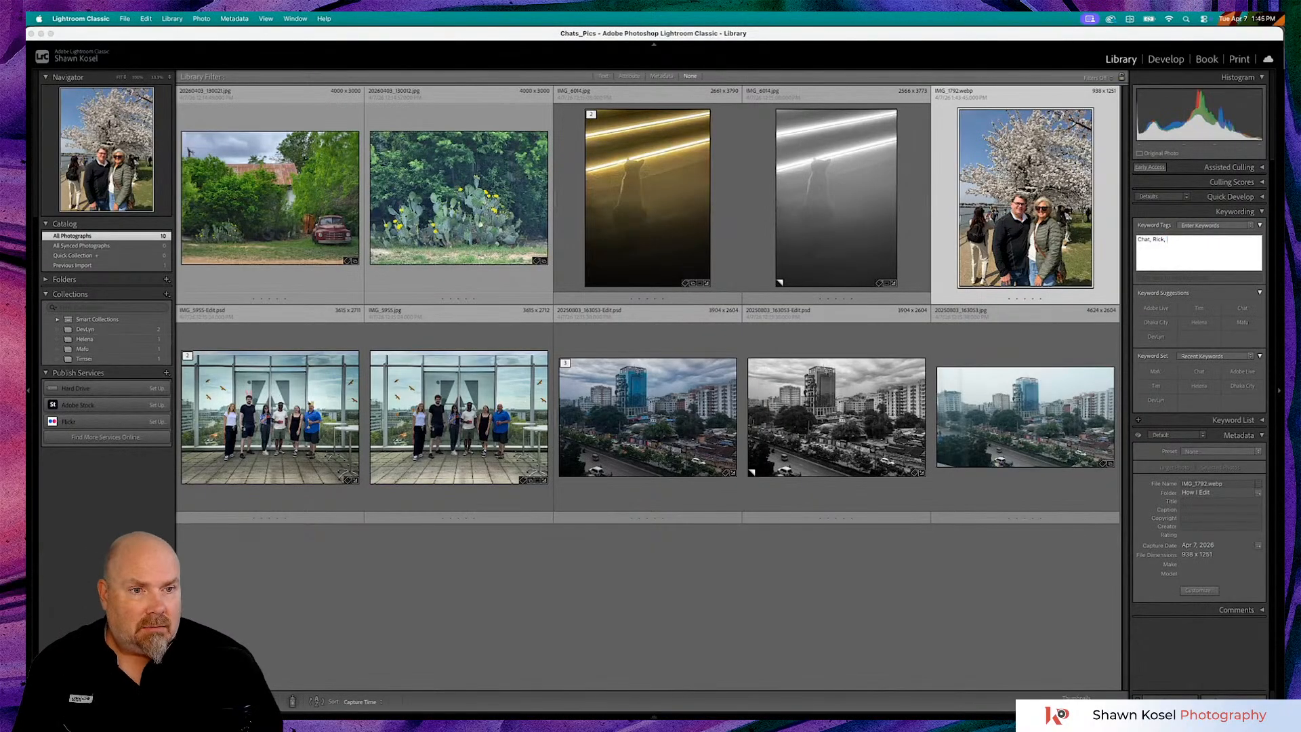
{"action": "key", "text": "Return"}
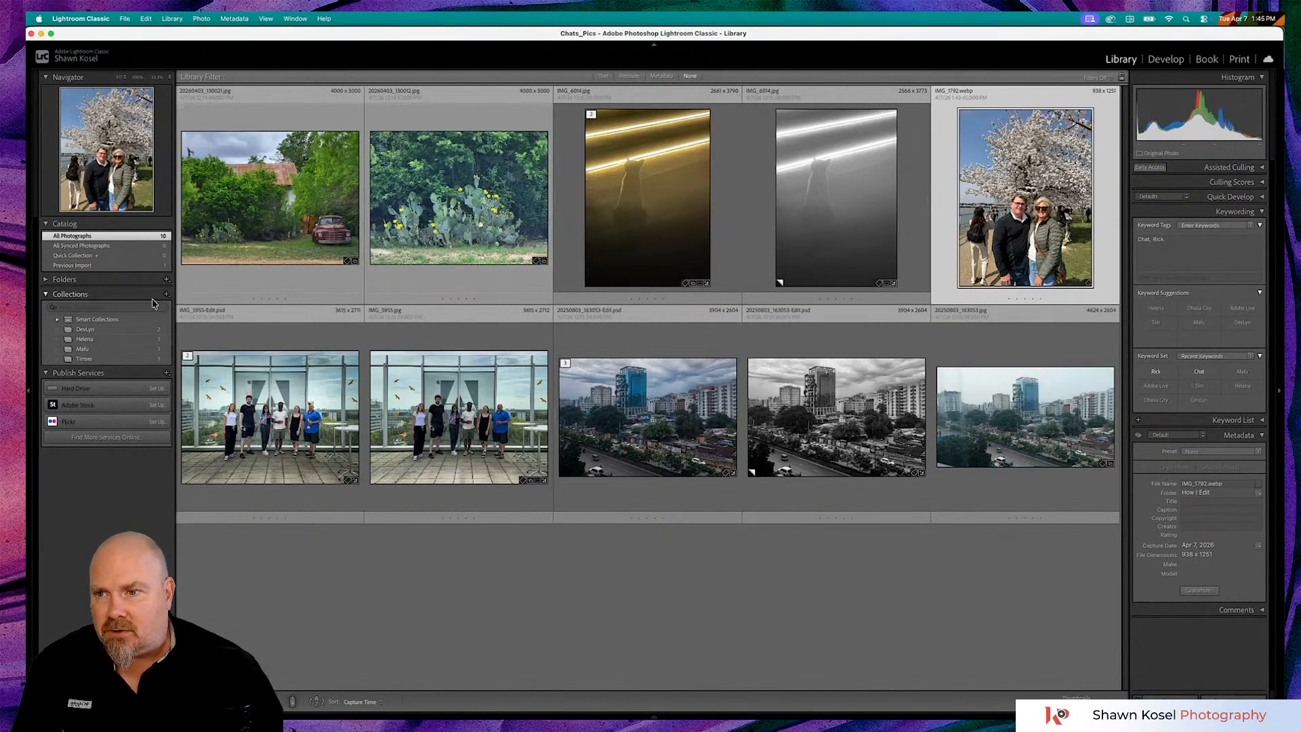
Create a collection named with the submitter's first name and add the cherry blossom photo to it
{"action": "left_click", "coordinate": [165, 294]}
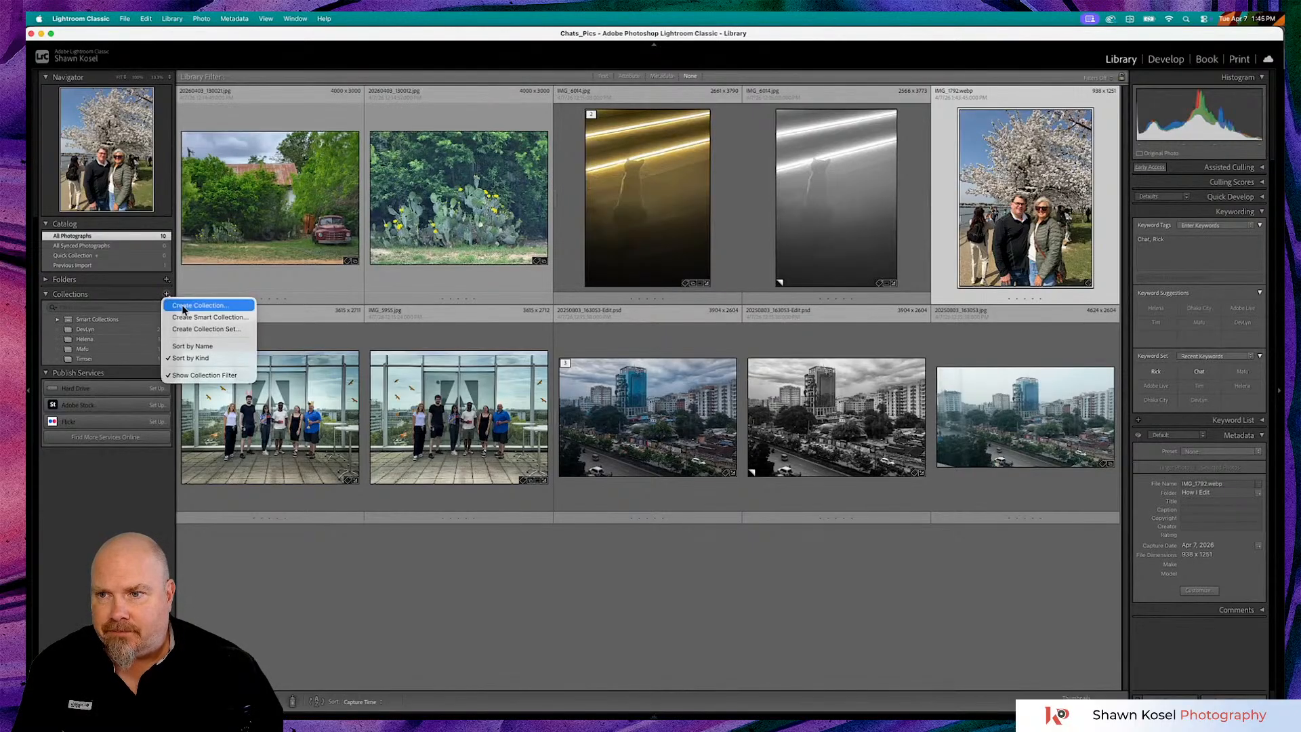
{"action": "left_click", "coordinate": [184, 307]}
{"action": "type", "text": "R"}
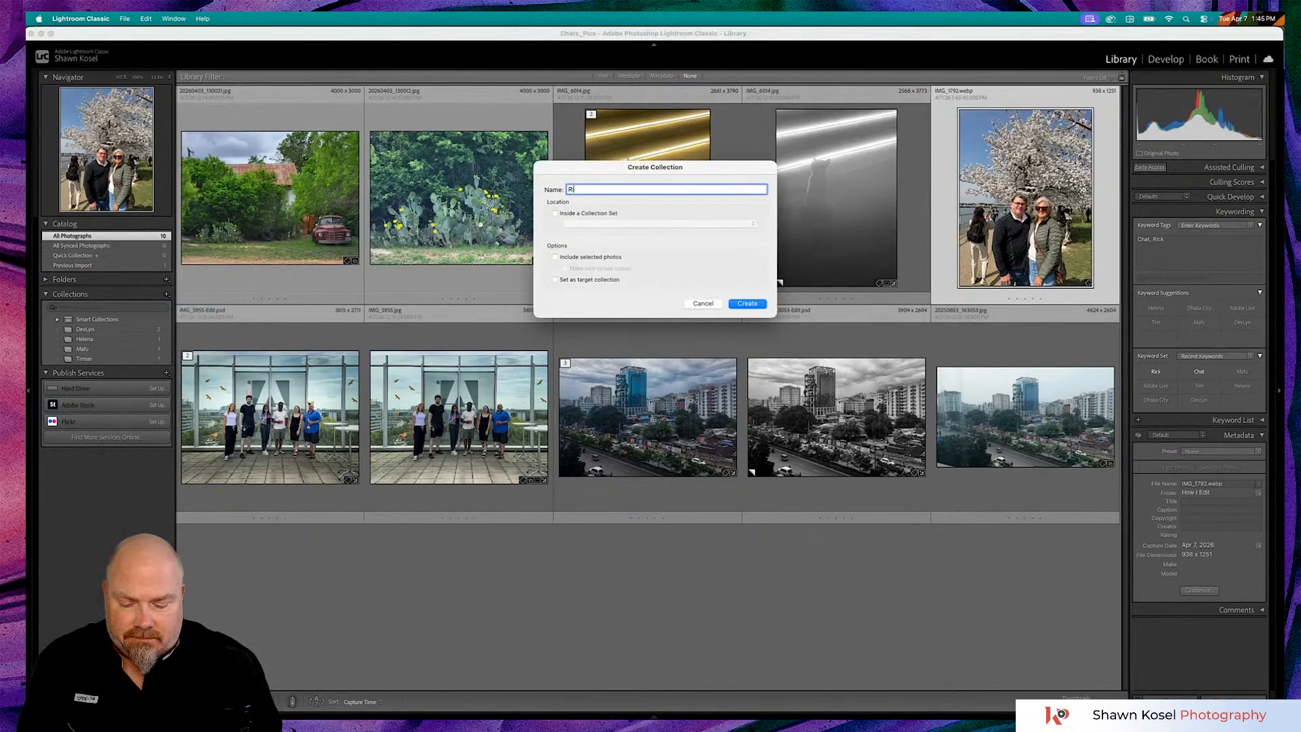
{"action": "type", "text": "ick"}
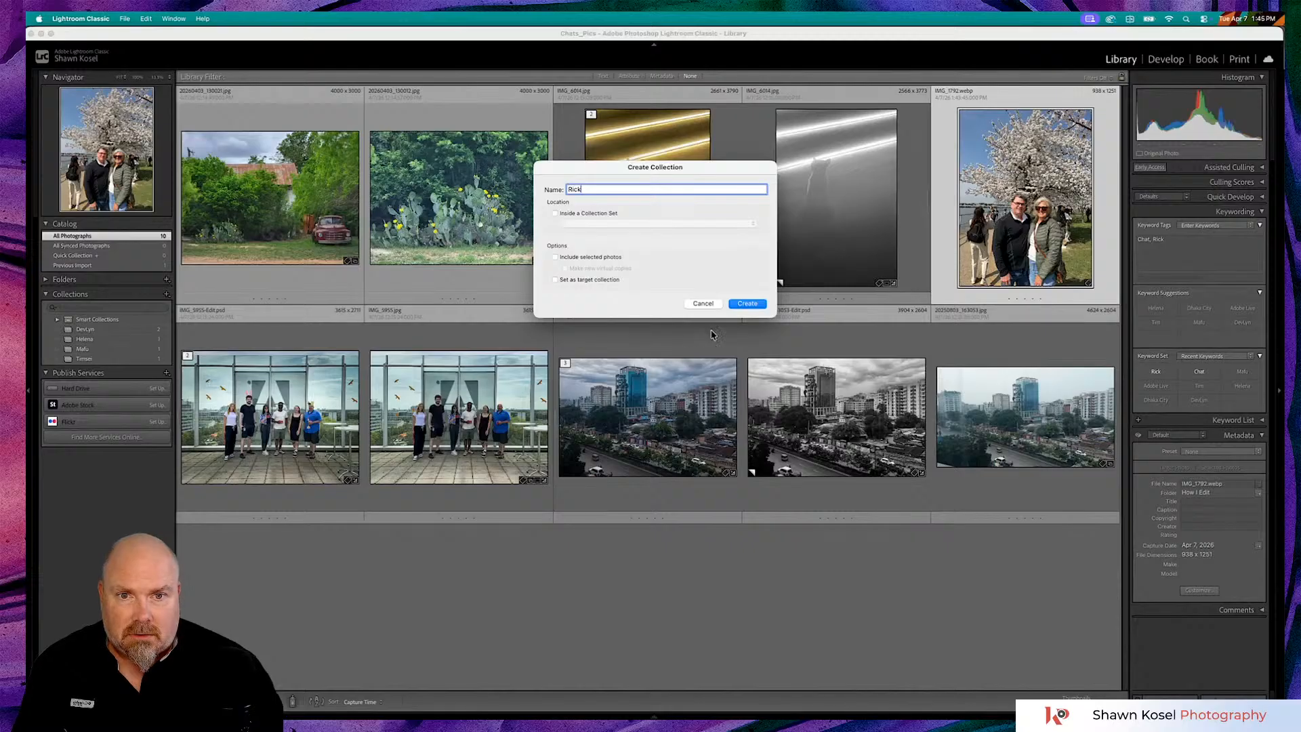
{"action": "left_click", "coordinate": [745, 305]}
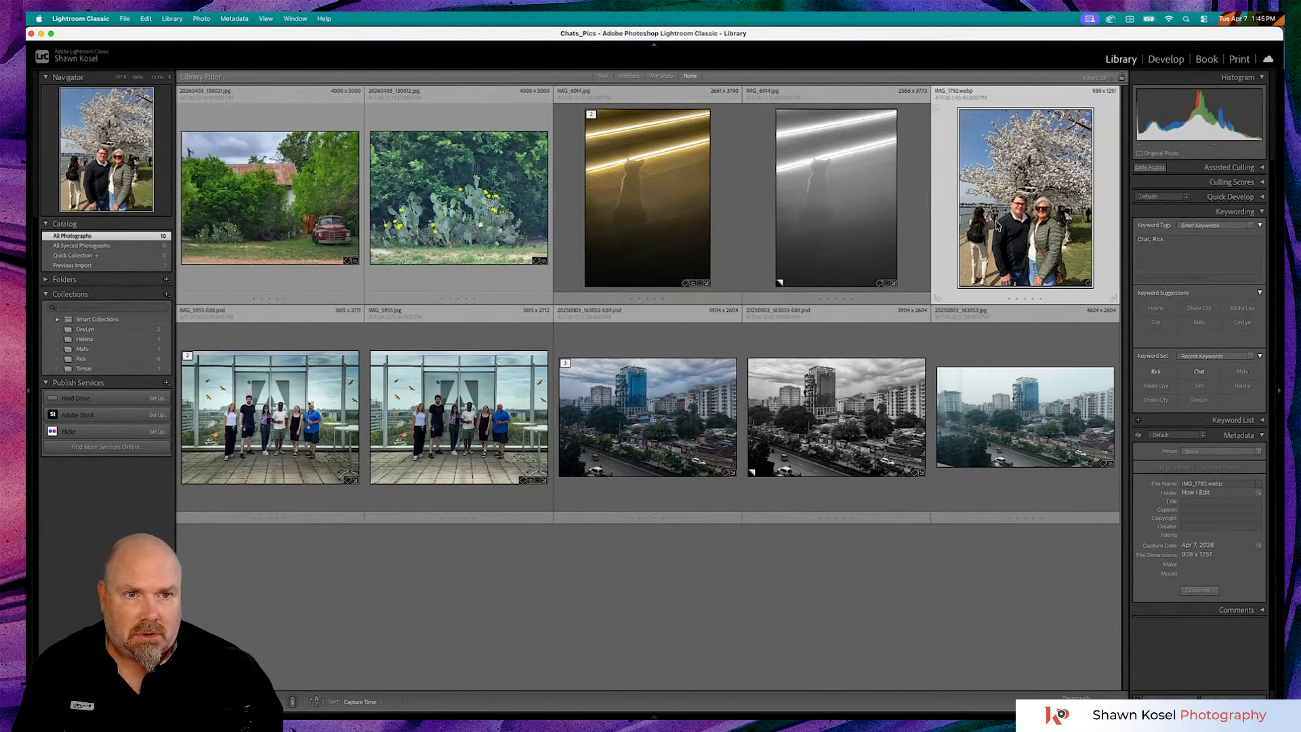
{"action": "left_click_drag", "start_coordinate": [1014, 218], "coordinate": [126, 361]}
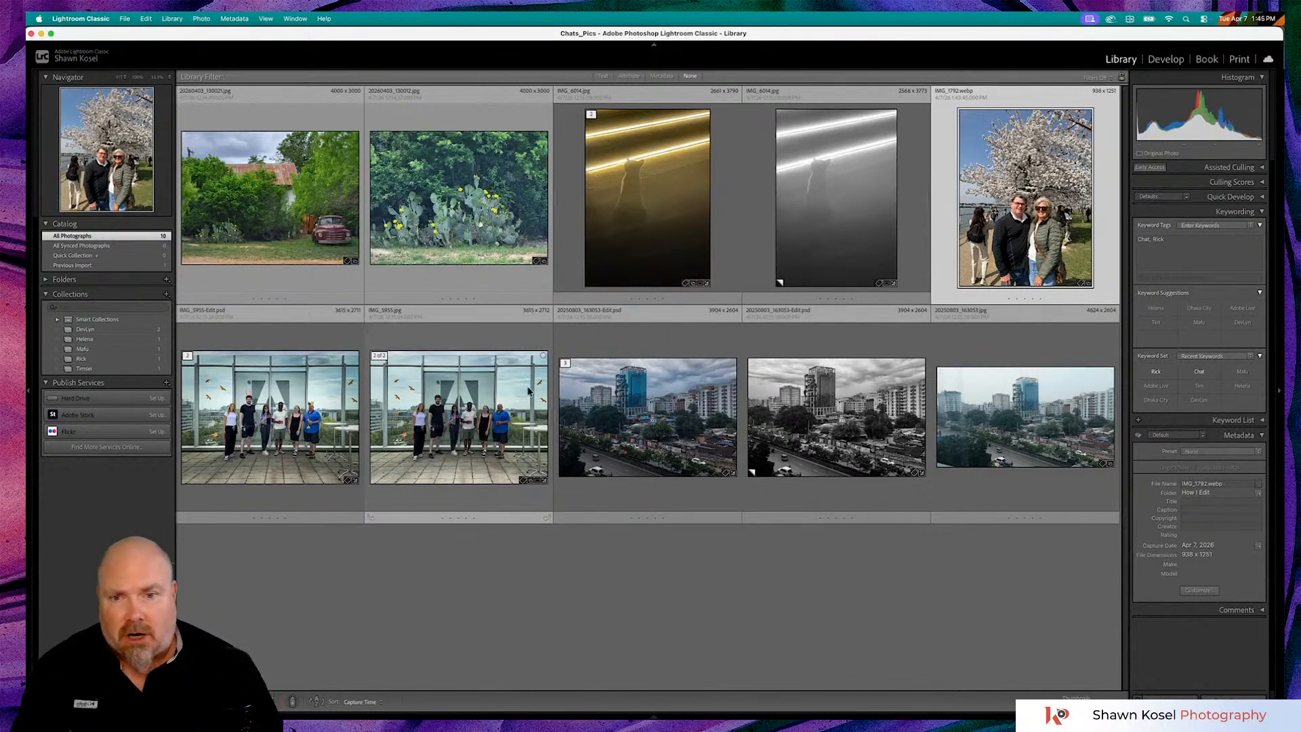
Open the black-and-white cat photo in Develop and examine its Basic settings
{"action": "double_click", "coordinate": [865, 157]}
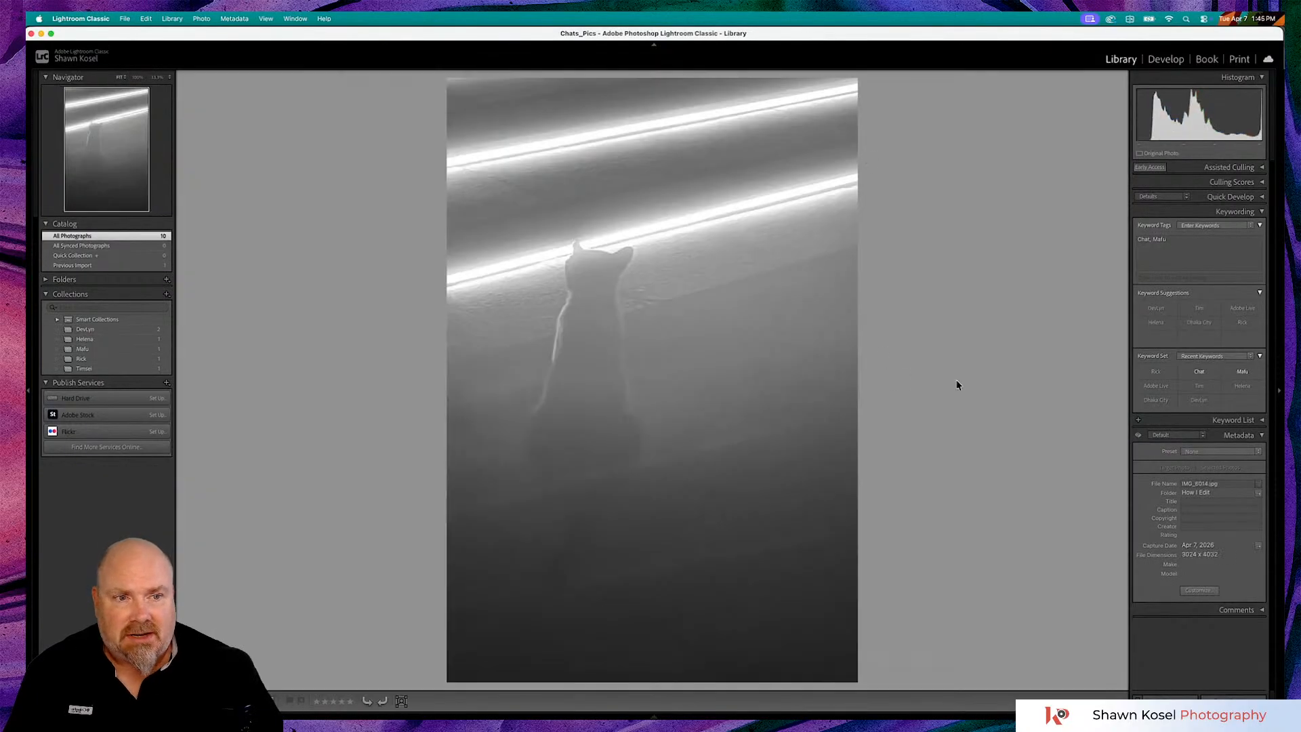
{"action": "key", "text": "d"}
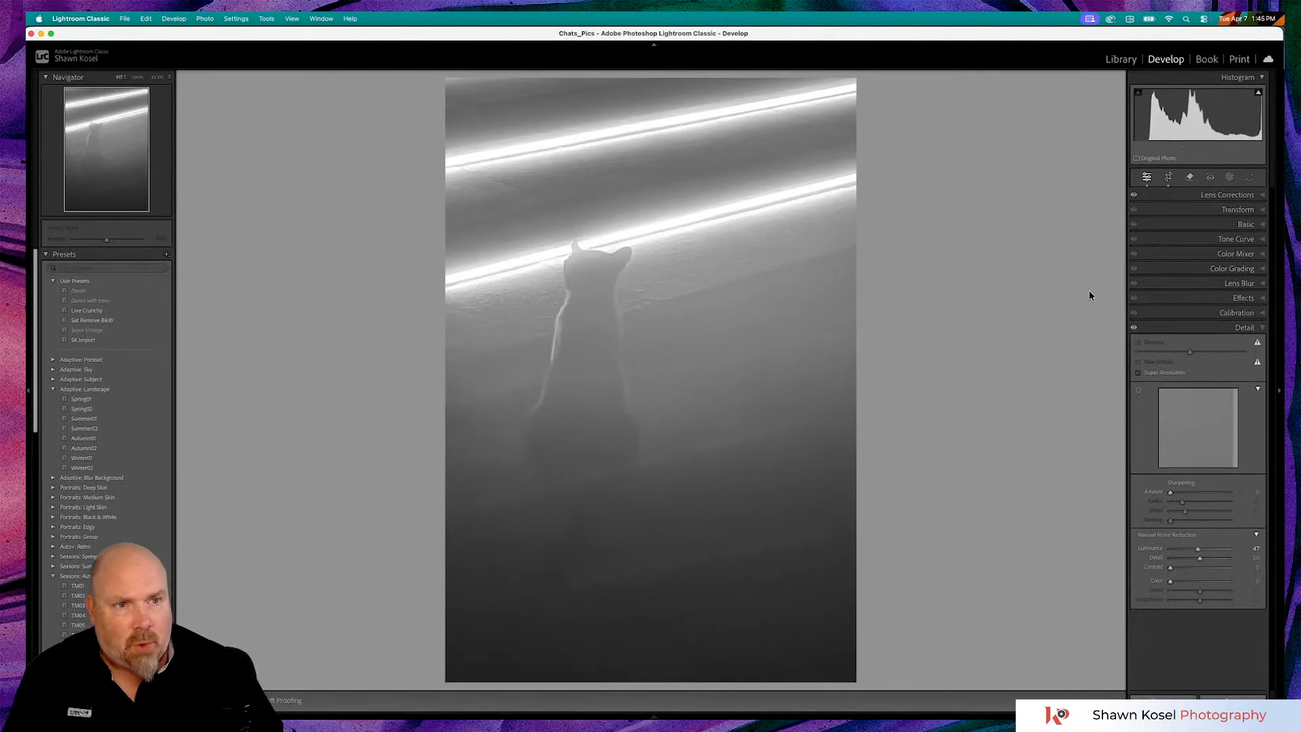
{"action": "left_click", "coordinate": [1219, 228]}
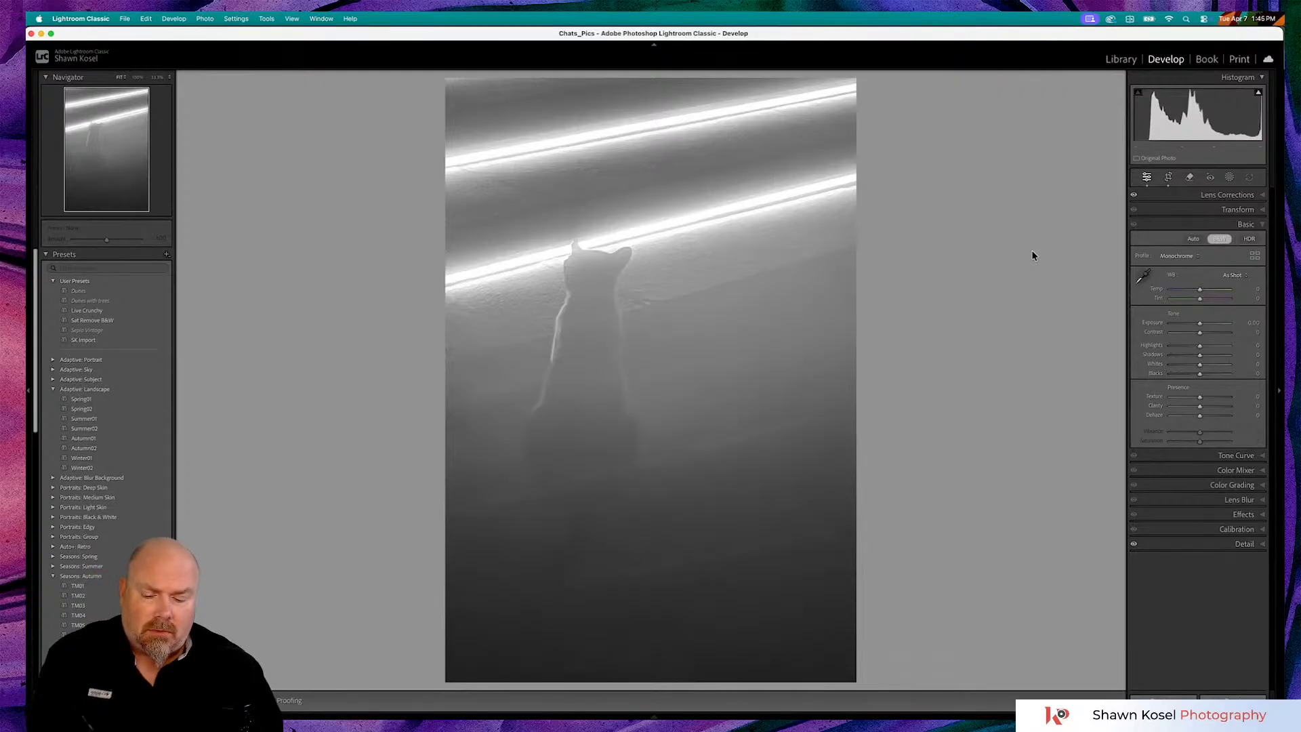
Open the cherry blossom photo from the Library in Photoshop as a copy with Lightroom adjustments
{"action": "key", "text": "g"}
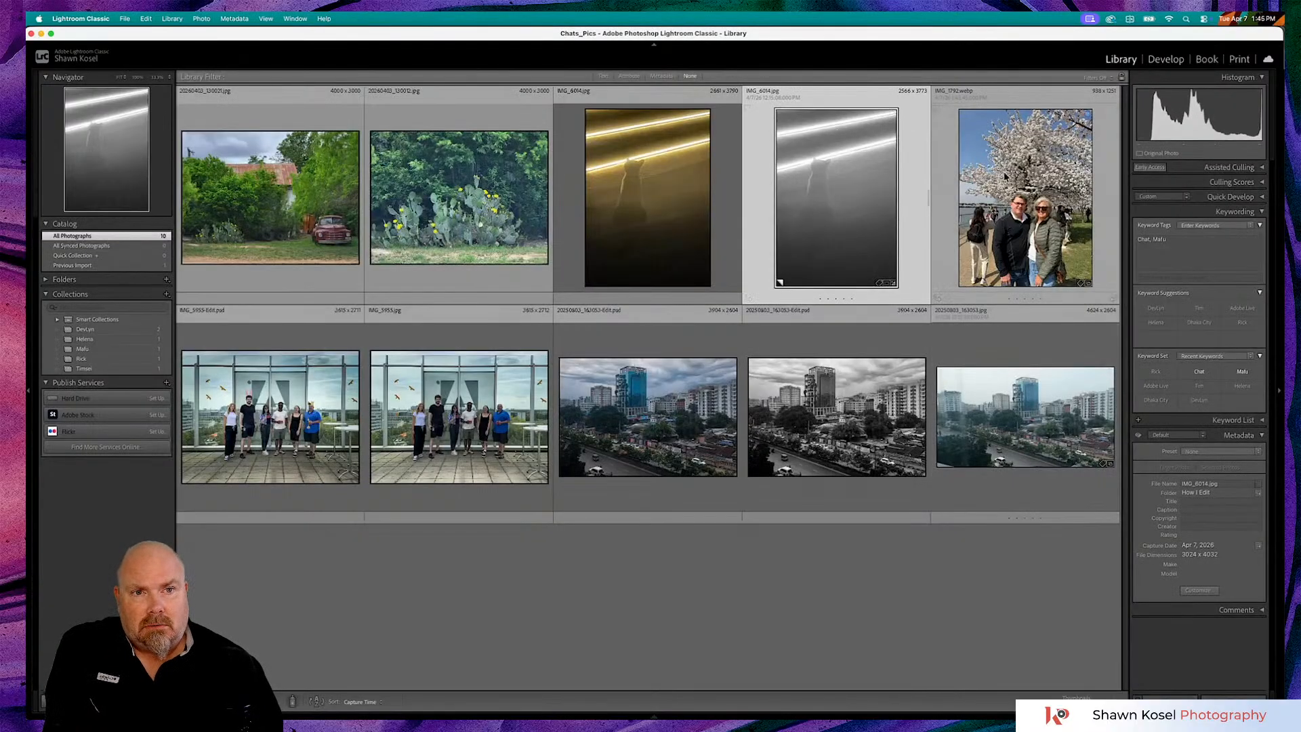
{"action": "left_click", "coordinate": [1002, 172]}
{"action": "key", "text": "super+e"}
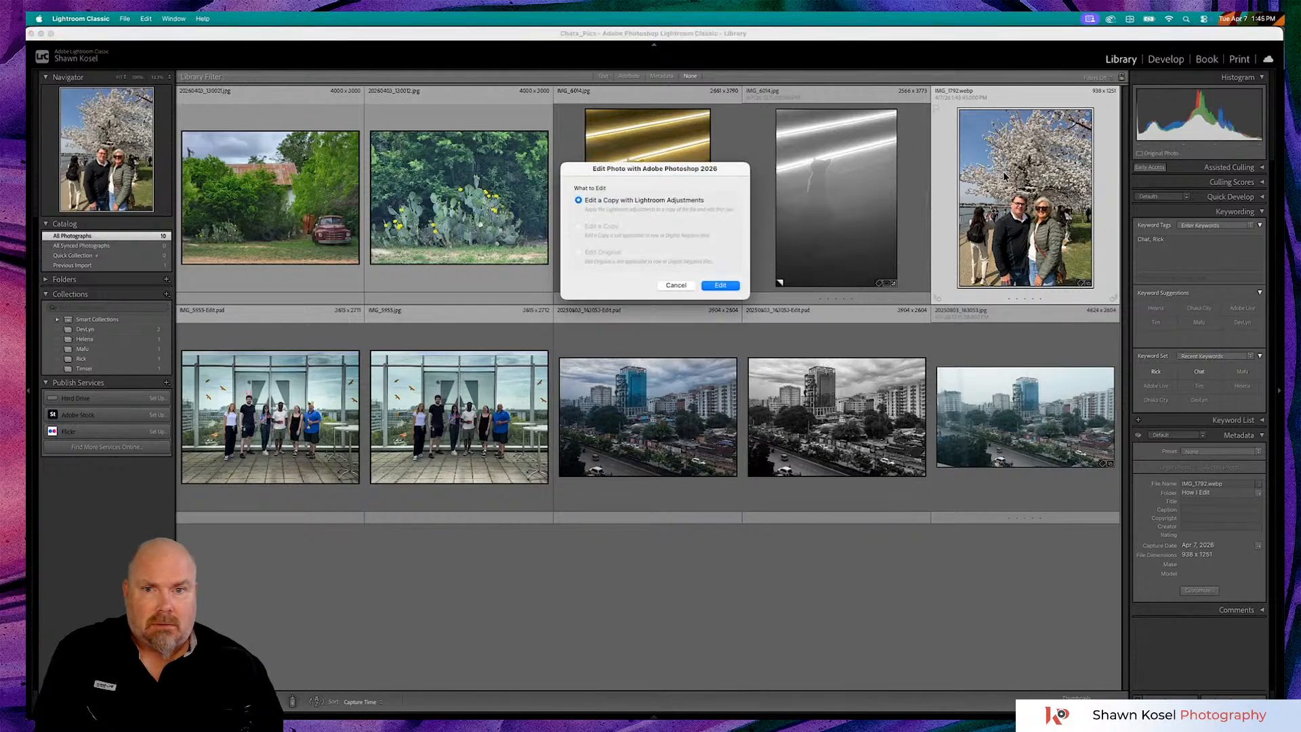
{"action": "left_click", "coordinate": [721, 286]}
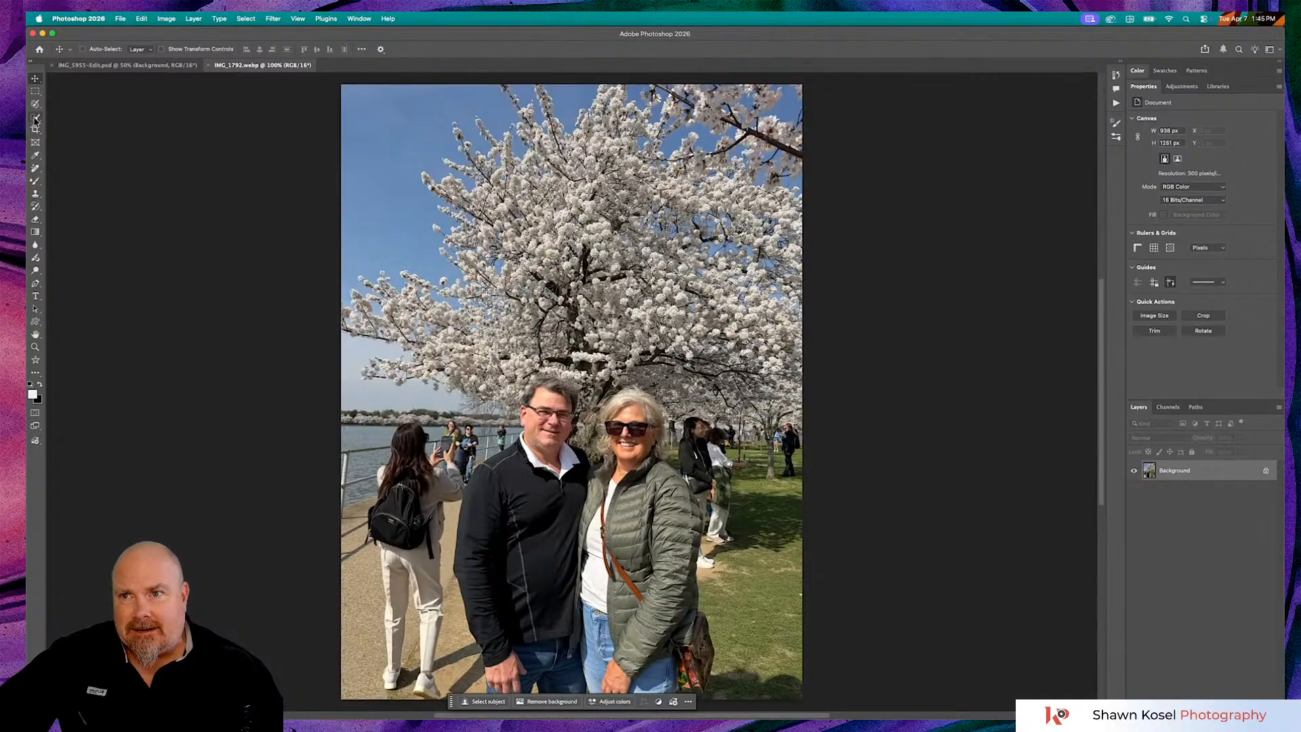
Try to find distractions in the cherry blossom photo with the Remove tool
{"action": "left_click", "coordinate": [36, 119]}
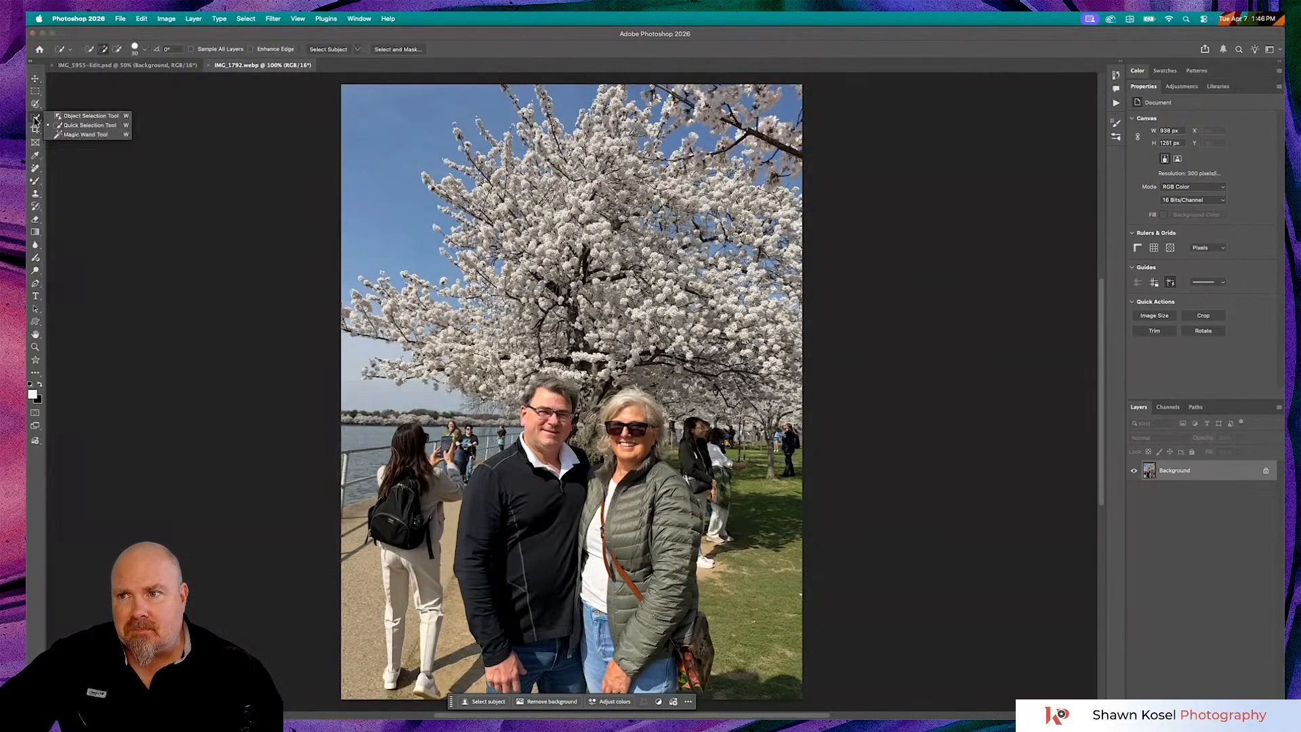
{"action": "left_click", "coordinate": [35, 106]}
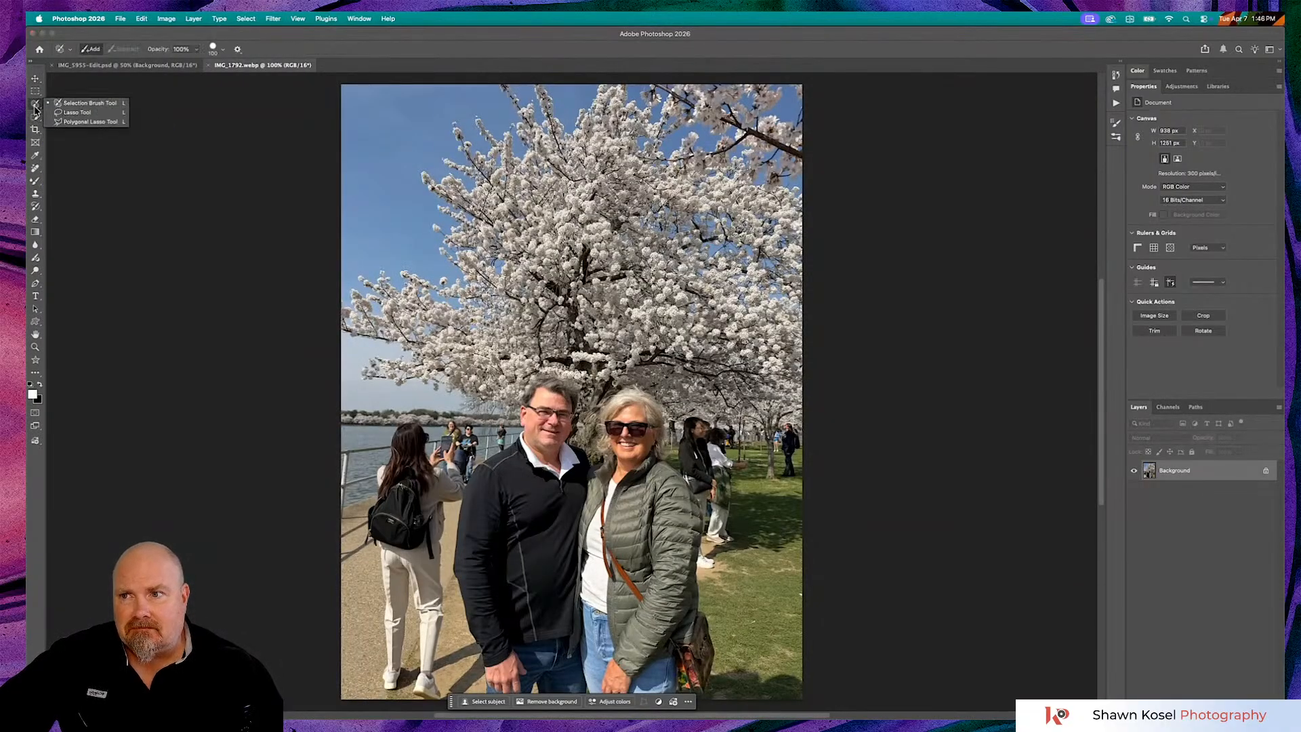
{"action": "left_click", "coordinate": [35, 168]}
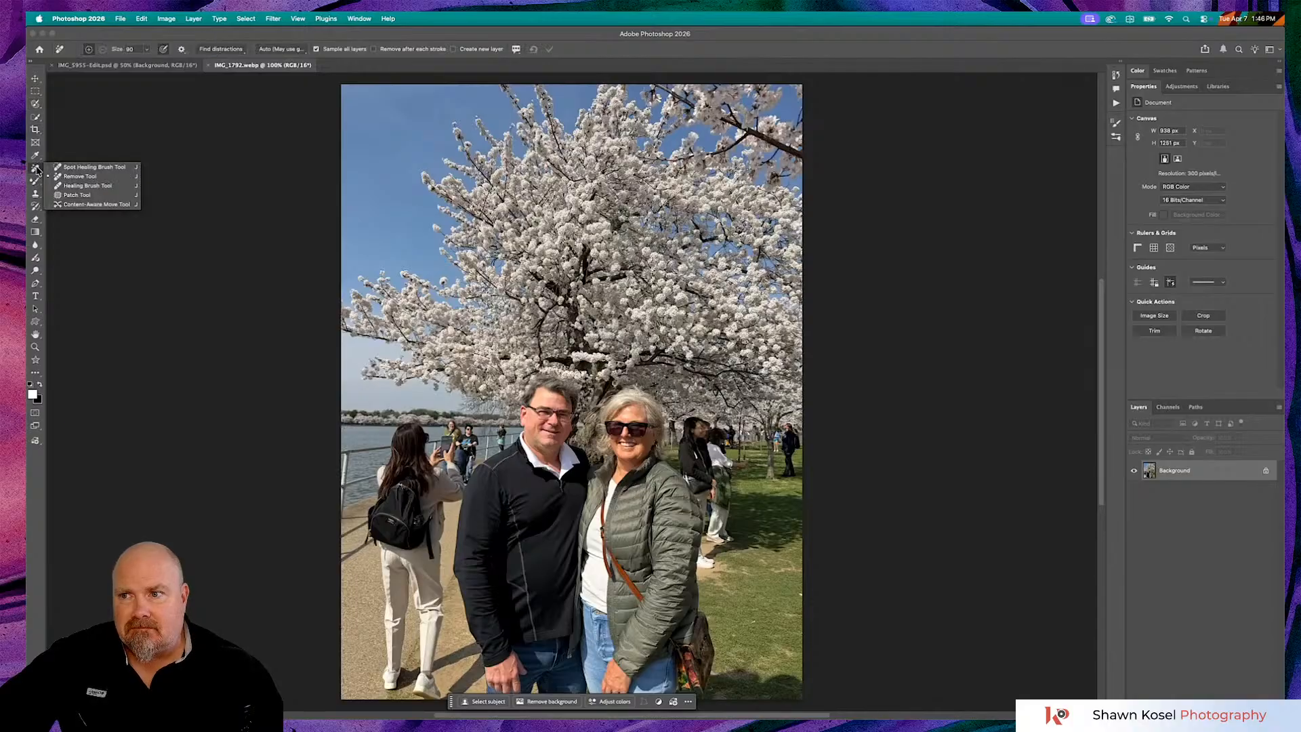
{"action": "left_click", "coordinate": [82, 177]}
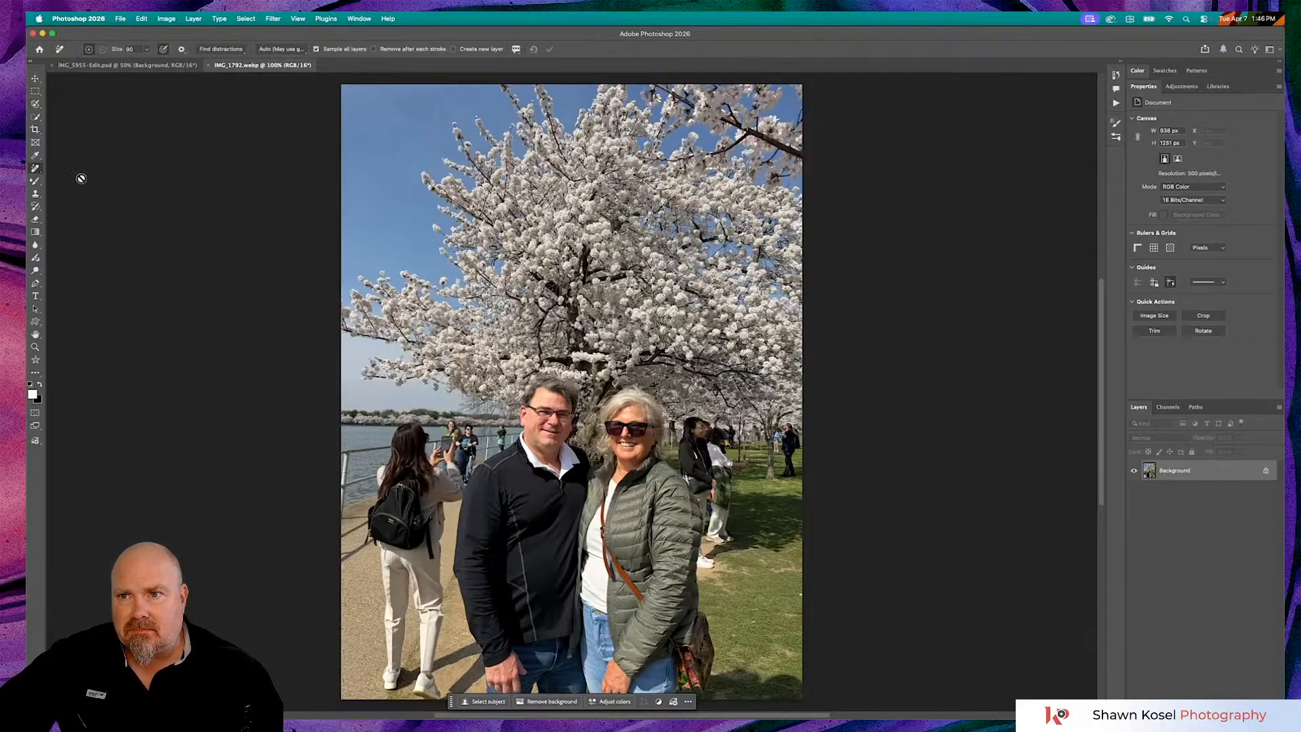
{"action": "left_click", "coordinate": [243, 50]}
{"action": "left_click", "coordinate": [246, 77]}
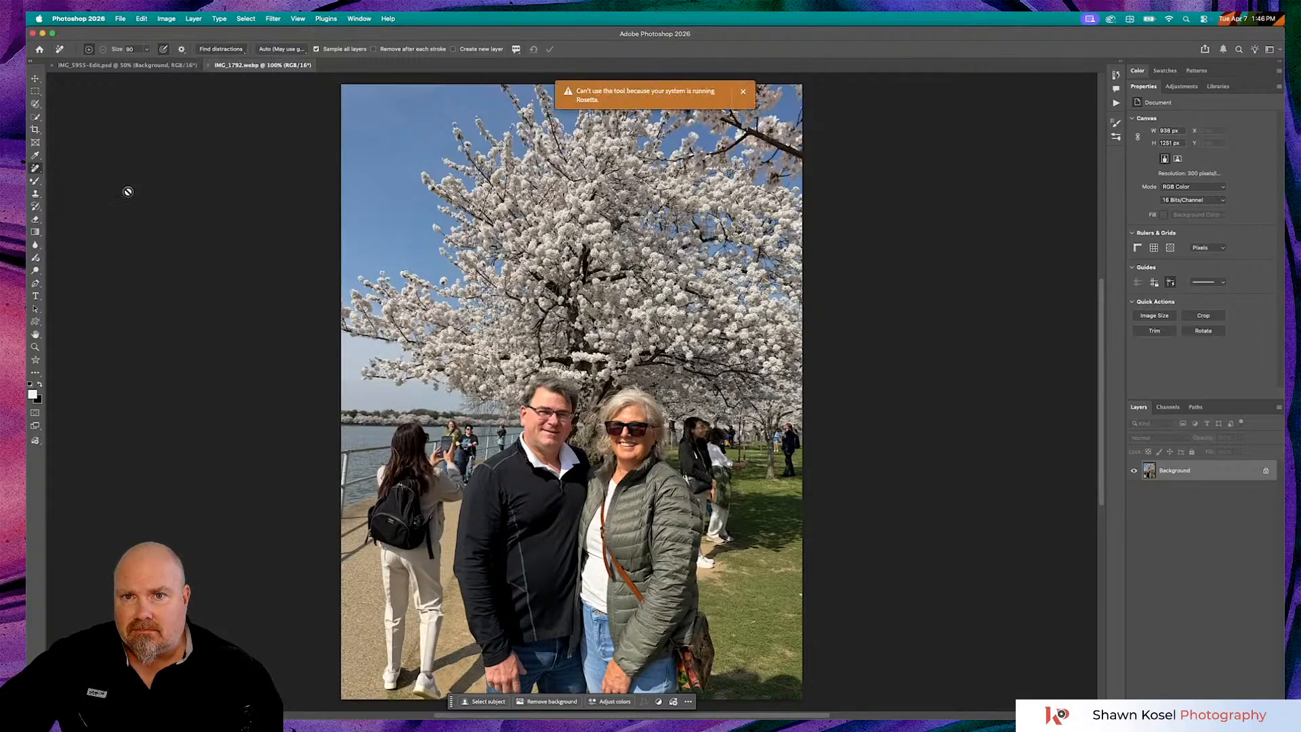
{"action": "left_click", "coordinate": [743, 91]}
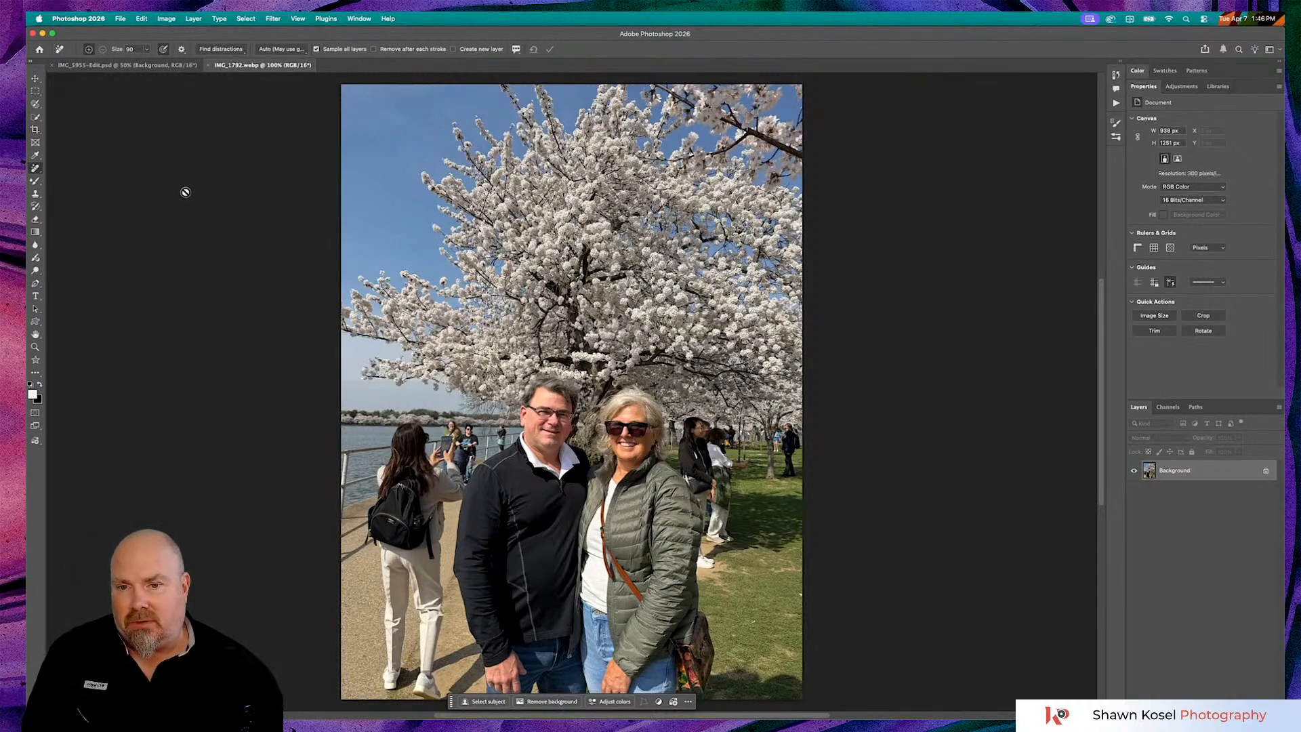
{"action": "left_click", "coordinate": [55, 68]}
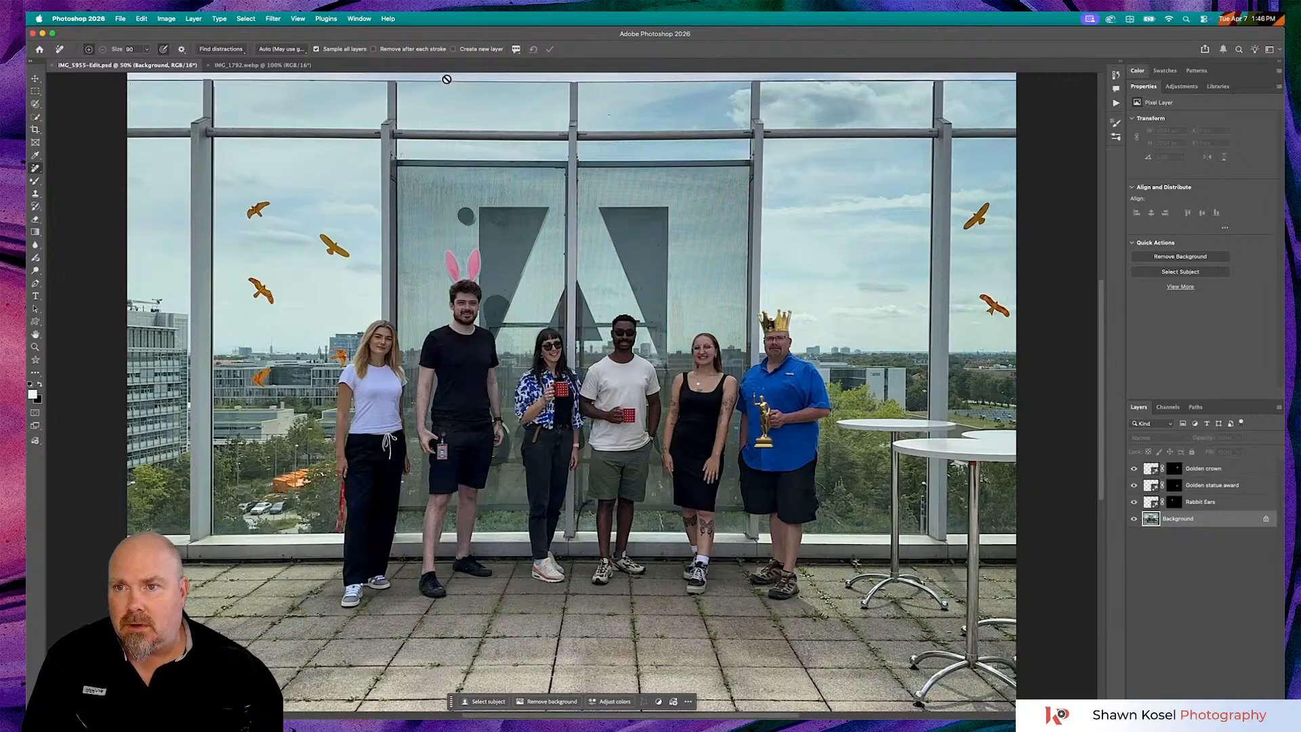
{"action": "left_click", "coordinate": [261, 64]}
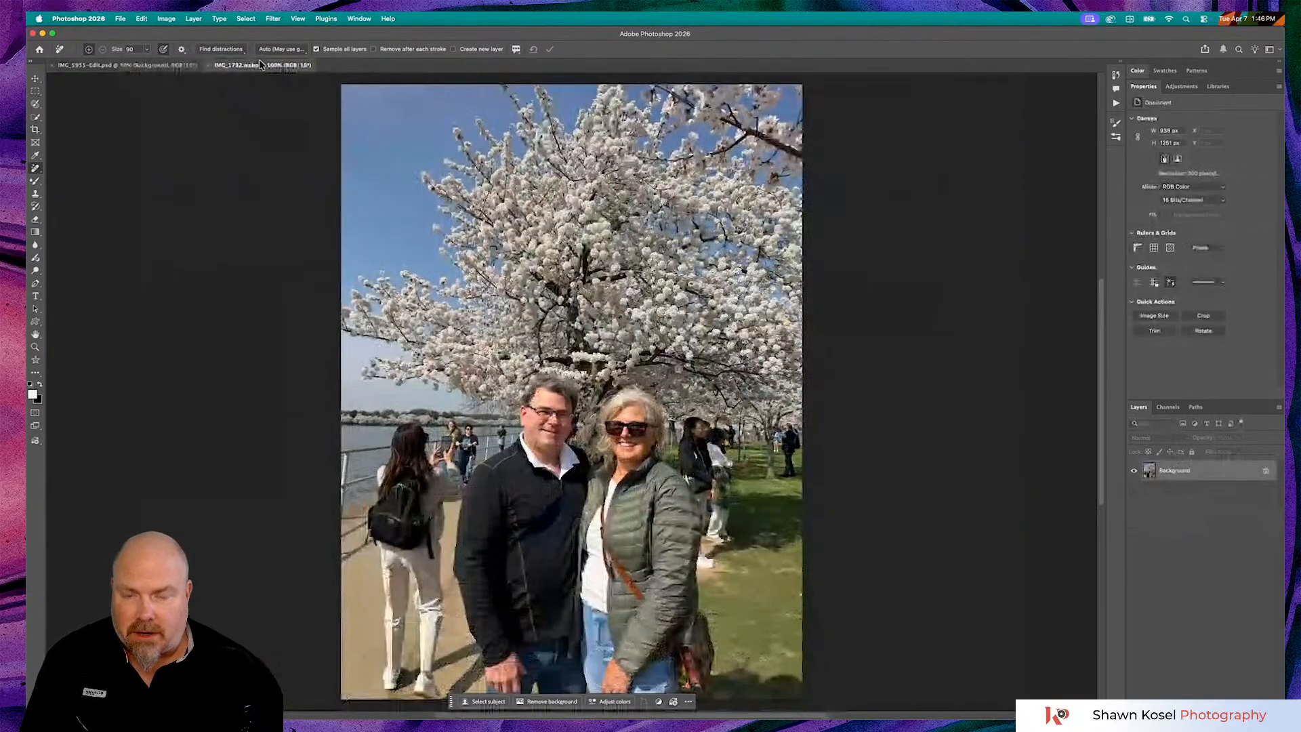
Switch to Lightroom Classic and open the black-and-white cat photo from the Library in Develop
{"action": "key", "text": "super+Tab"}
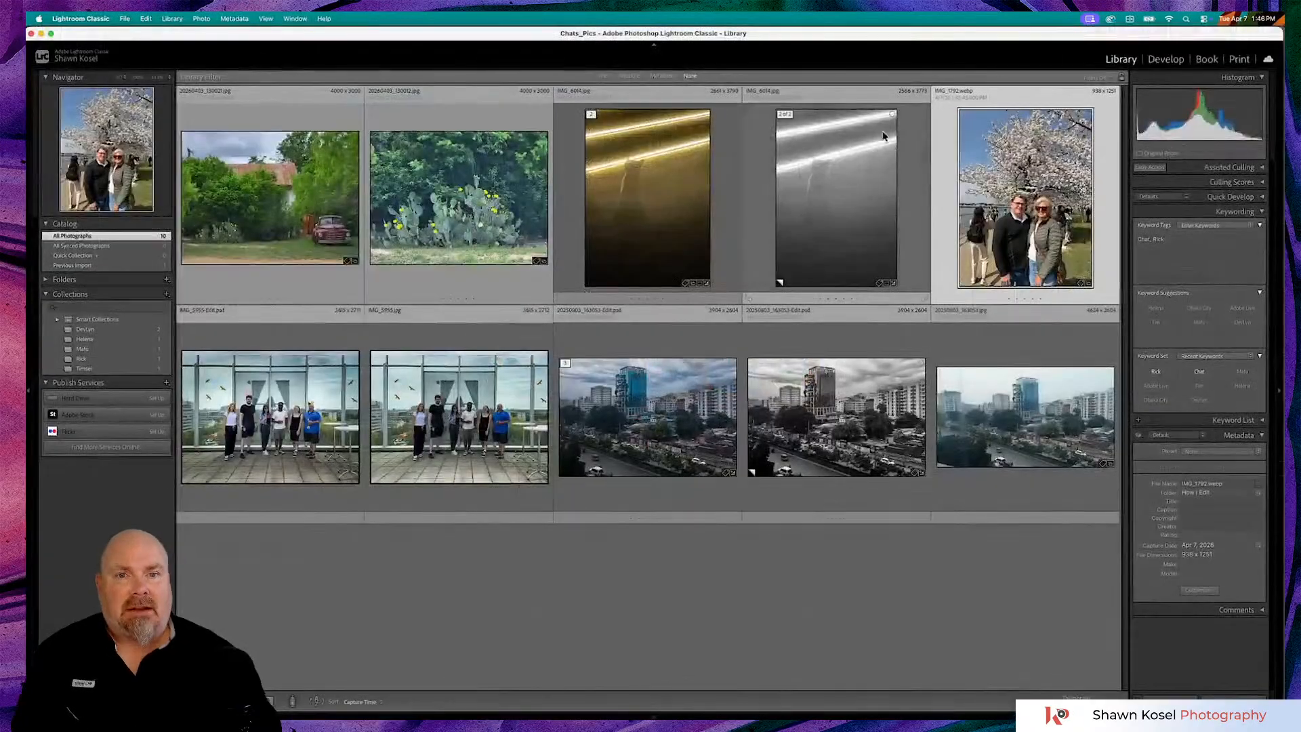
{"action": "double_click", "coordinate": [837, 164]}
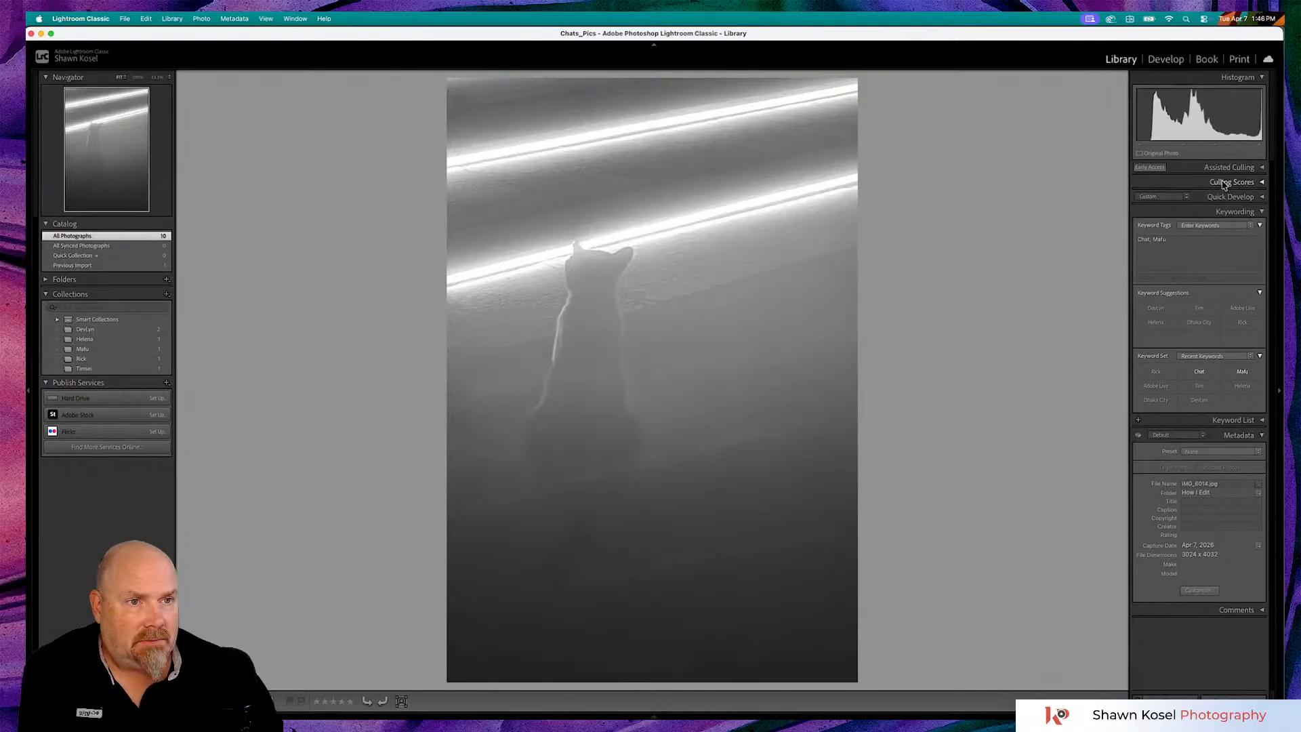
{"action": "key", "text": "d"}
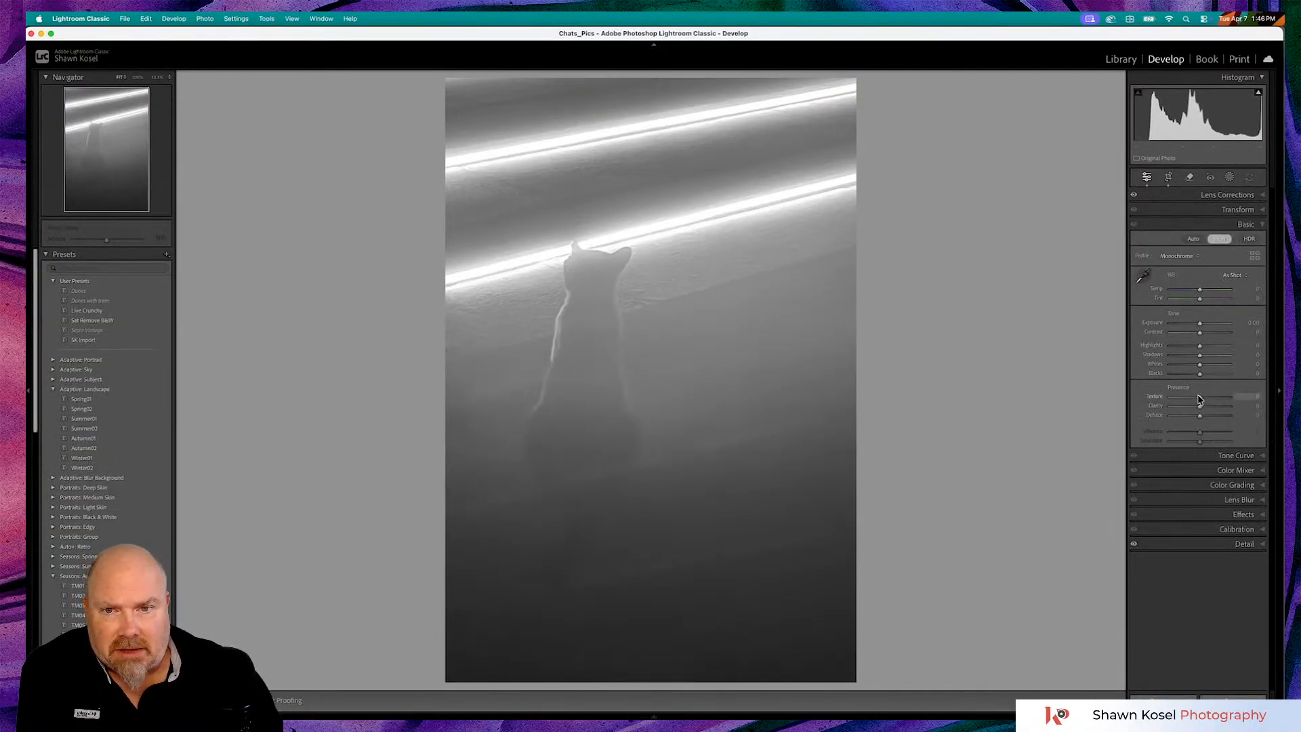
Reset a trial Dehaze change on the cat photo and set Contrast to +17 and Highlights to -72
{"action": "mouse_move", "coordinate": [1197, 400]}
{"action": "left_mouse_down"}
{"action": "mouse_move", "coordinate": [1182, 401]}
{"action": "mouse_move", "coordinate": [1215, 401]}
{"action": "mouse_move", "coordinate": [1196, 401]}
{"action": "mouse_move", "coordinate": [1222, 415]}
{"action": "mouse_move", "coordinate": [1193, 416]}
{"action": "left_mouse_up"}
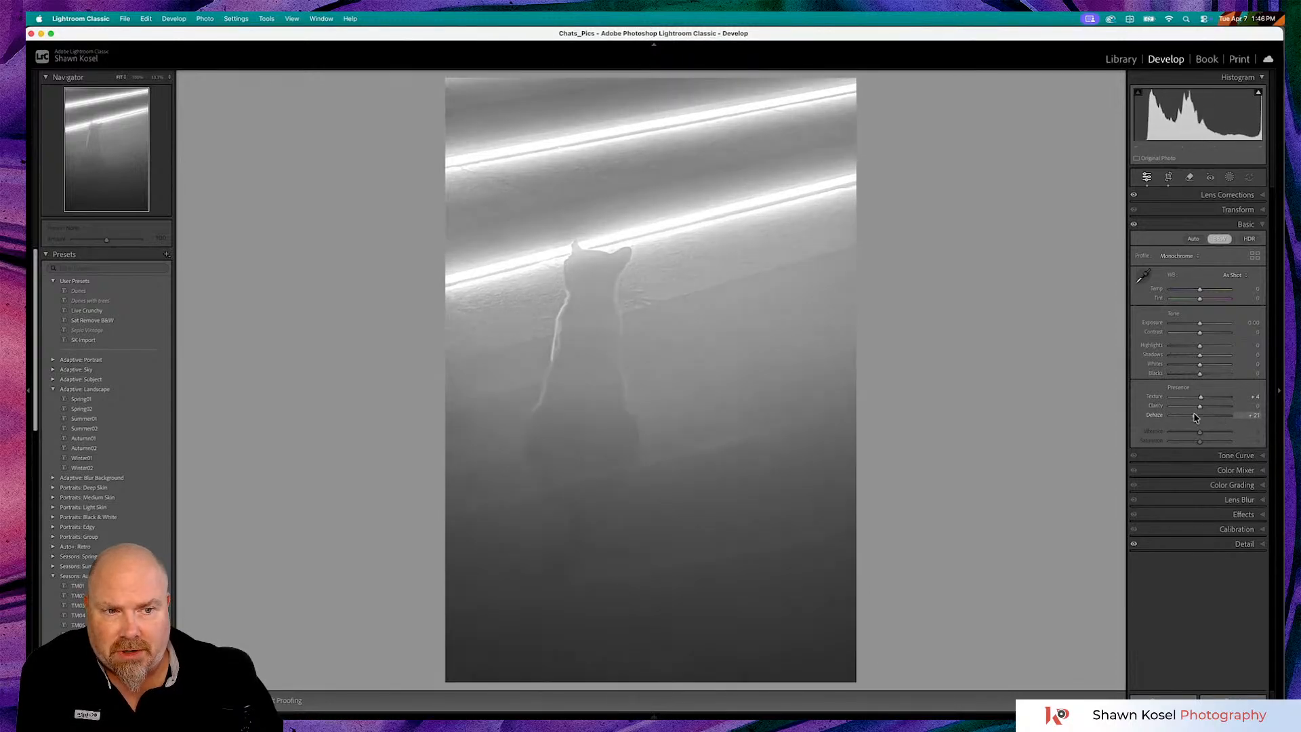
{"action": "double_click", "coordinate": [1150, 418]}
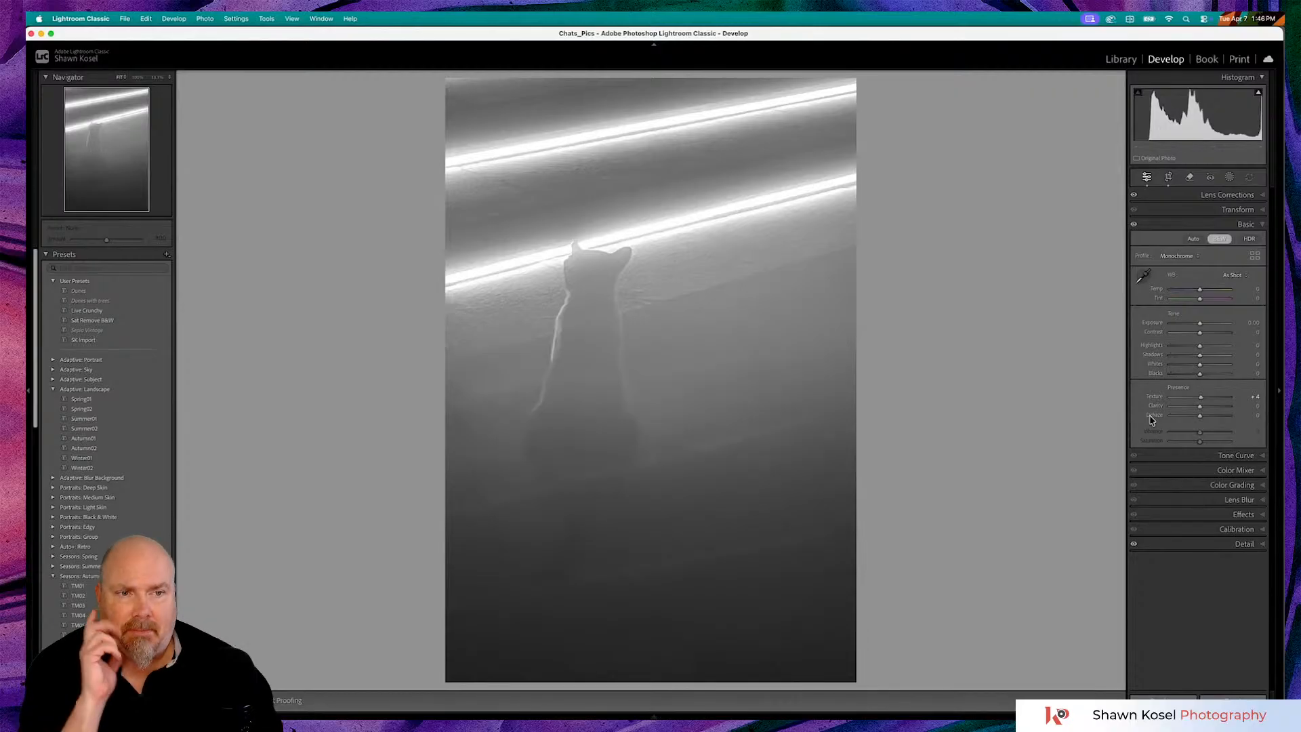
{"action": "left_click_drag", "start_coordinate": [1200, 331], "coordinate": [1207, 335]}
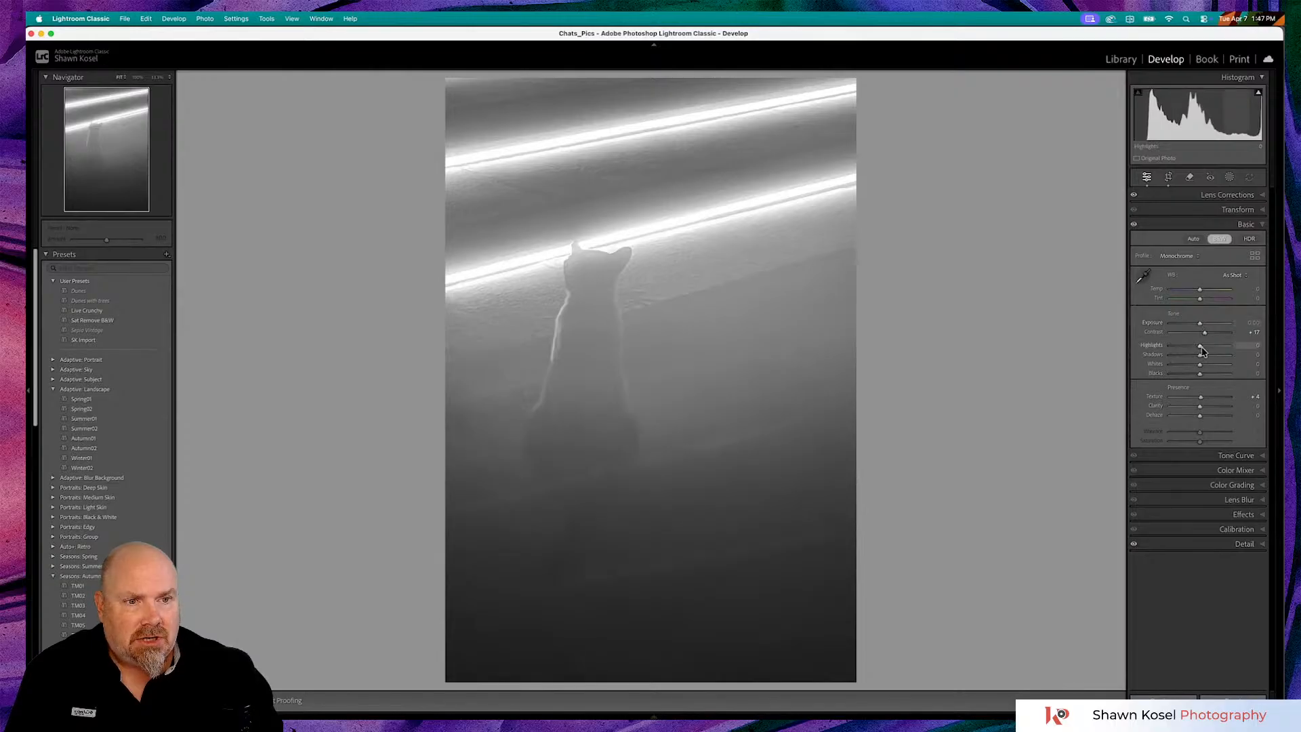
{"action": "left_click_drag", "start_coordinate": [1201, 349], "coordinate": [1181, 350]}
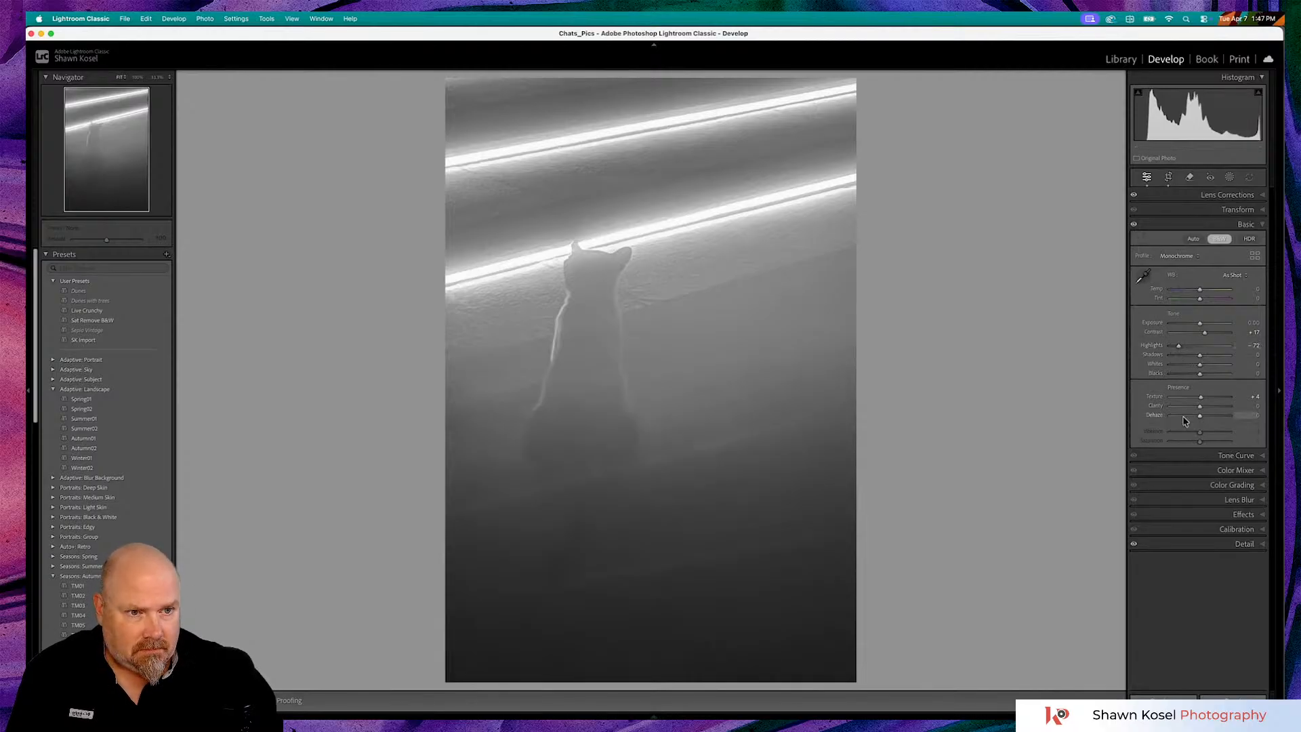
Set the cat photo's Texture to -34, Clarity to +20, Dehaze to -15, Whites to -24 and Blacks to +28
{"action": "left_click_drag", "start_coordinate": [1200, 397], "coordinate": [1196, 419]}
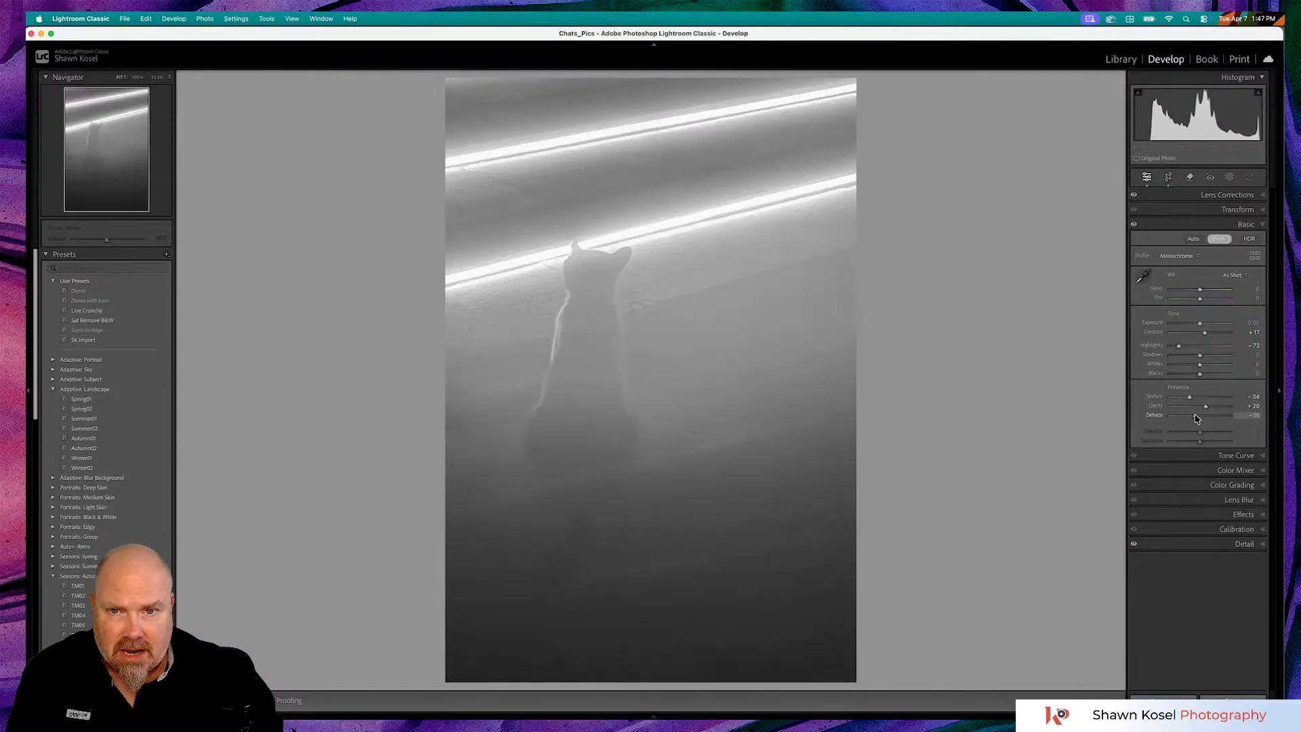
{"action": "mouse_move", "coordinate": [1198, 374]}
{"action": "left_mouse_down"}
{"action": "mouse_move", "coordinate": [1210, 377]}
{"action": "mouse_move", "coordinate": [1194, 370]}
{"action": "left_mouse_up"}
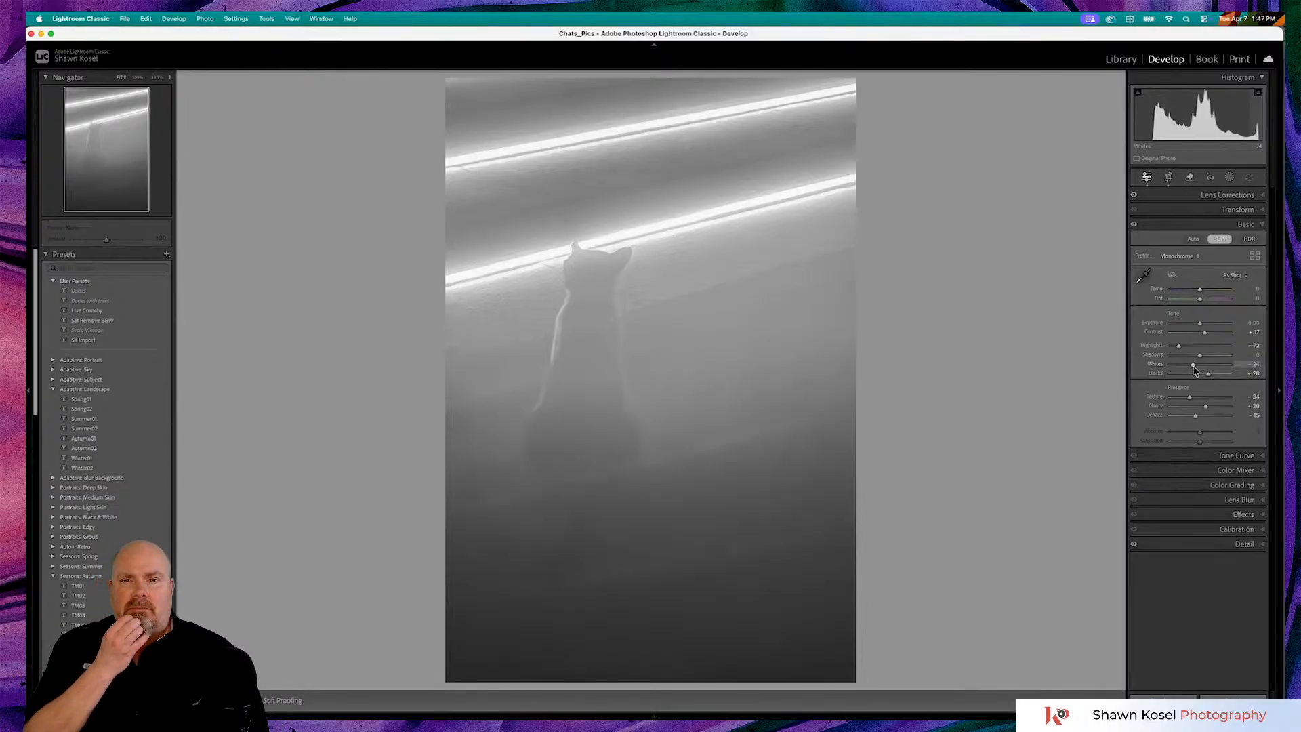
Compare the black-and-white cat edit with its original color version using the before/after view
{"action": "key", "text": "backslash"}
{"action": "key", "text": "backslash"}
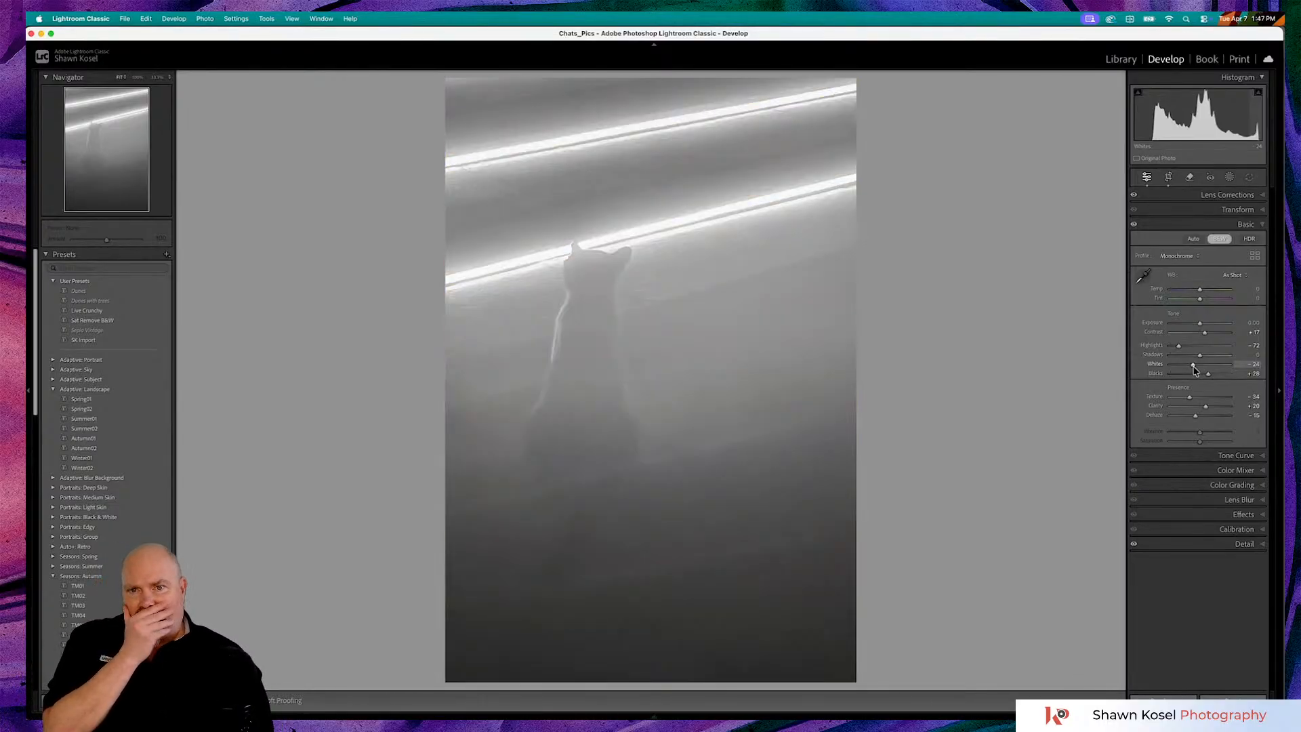
{"action": "key", "text": "backslash"}
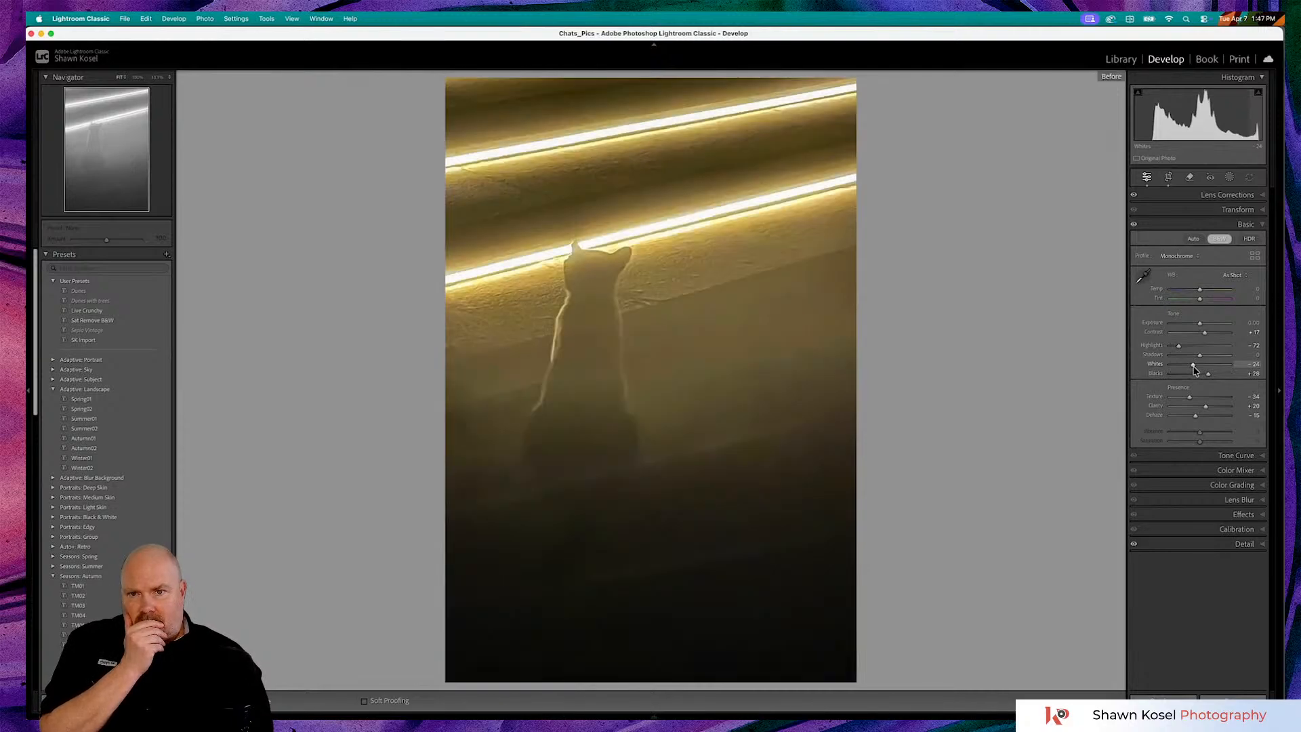
{"action": "key", "text": "backslash"}
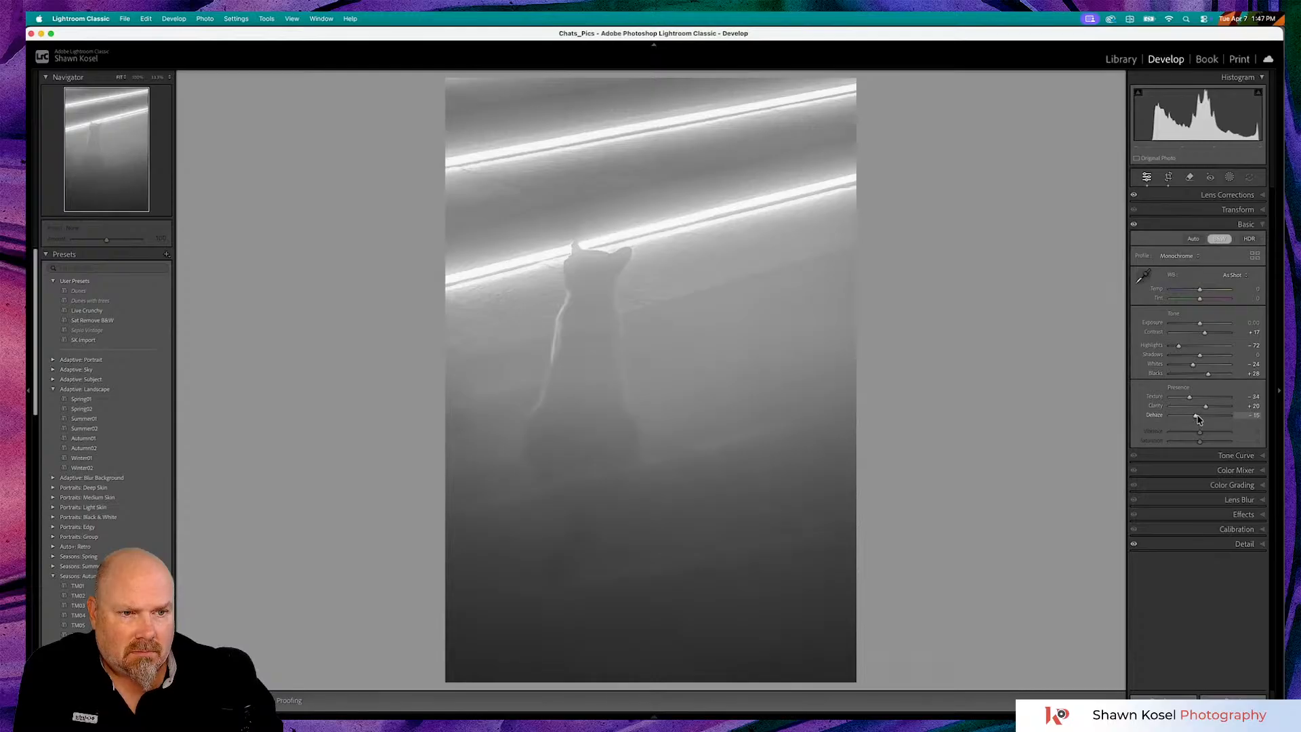
Fine-tune the cat photo's Dehaze to -16 and add a slight amount of grain in the Effects settings
{"action": "left_click_drag", "start_coordinate": [1196, 419], "coordinate": [1197, 419]}
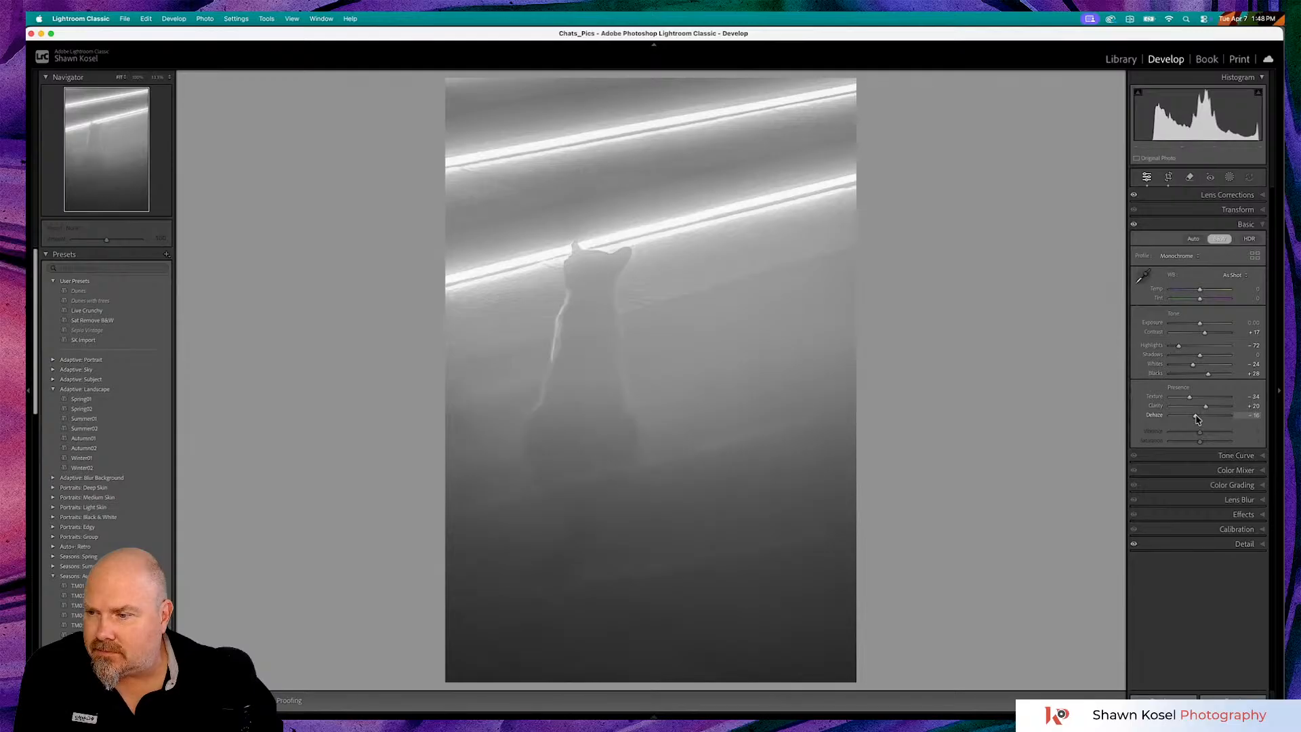
{"action": "left_click", "coordinate": [1212, 514]}
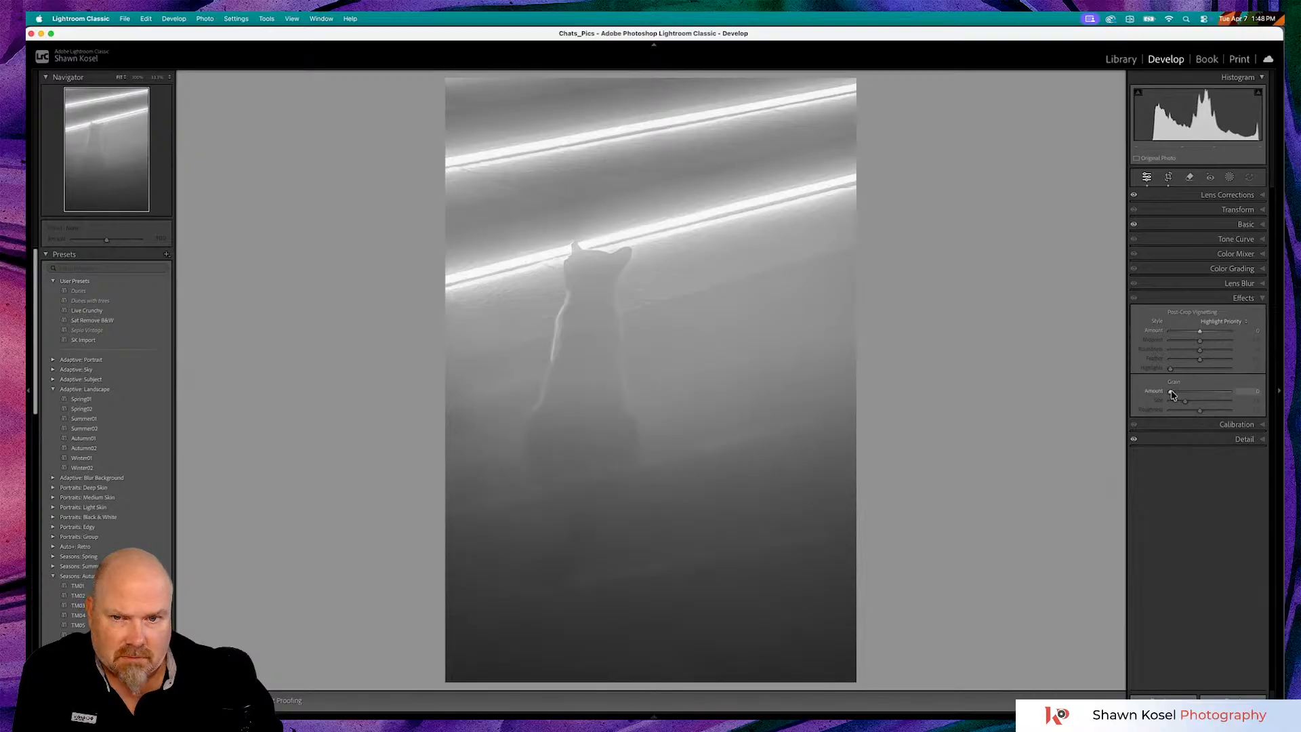
{"action": "left_click_drag", "start_coordinate": [1172, 395], "coordinate": [1179, 395]}
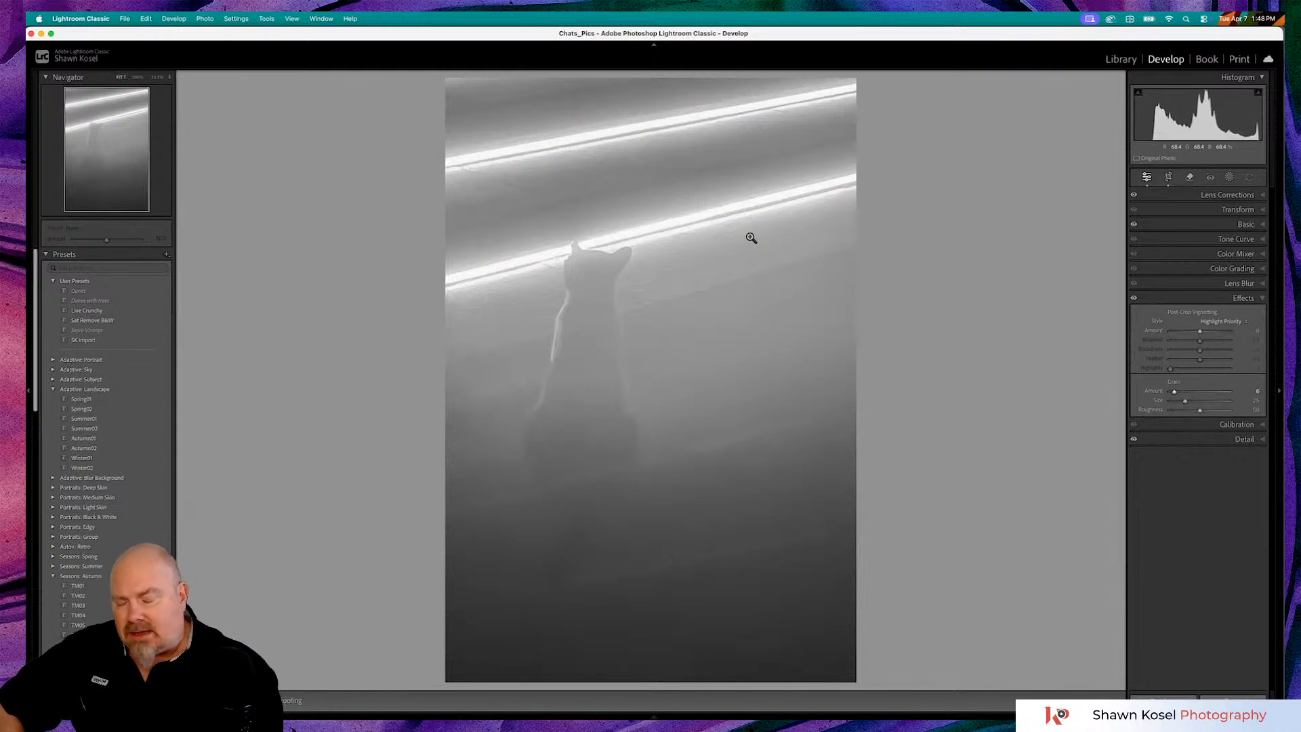
View the color version of the cat photo enlarged in the Library, and return to the thumbnail grid
{"action": "key", "text": "g"}
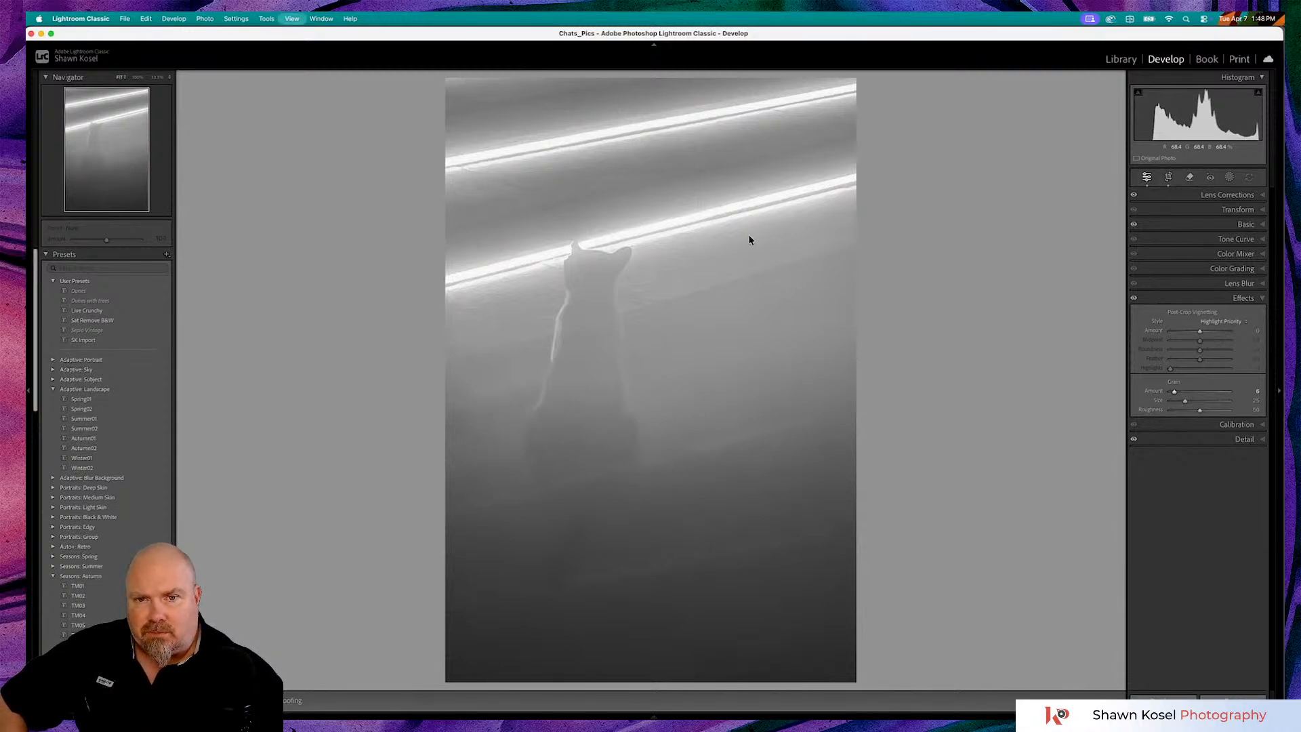
{"action": "double_click", "coordinate": [675, 214]}
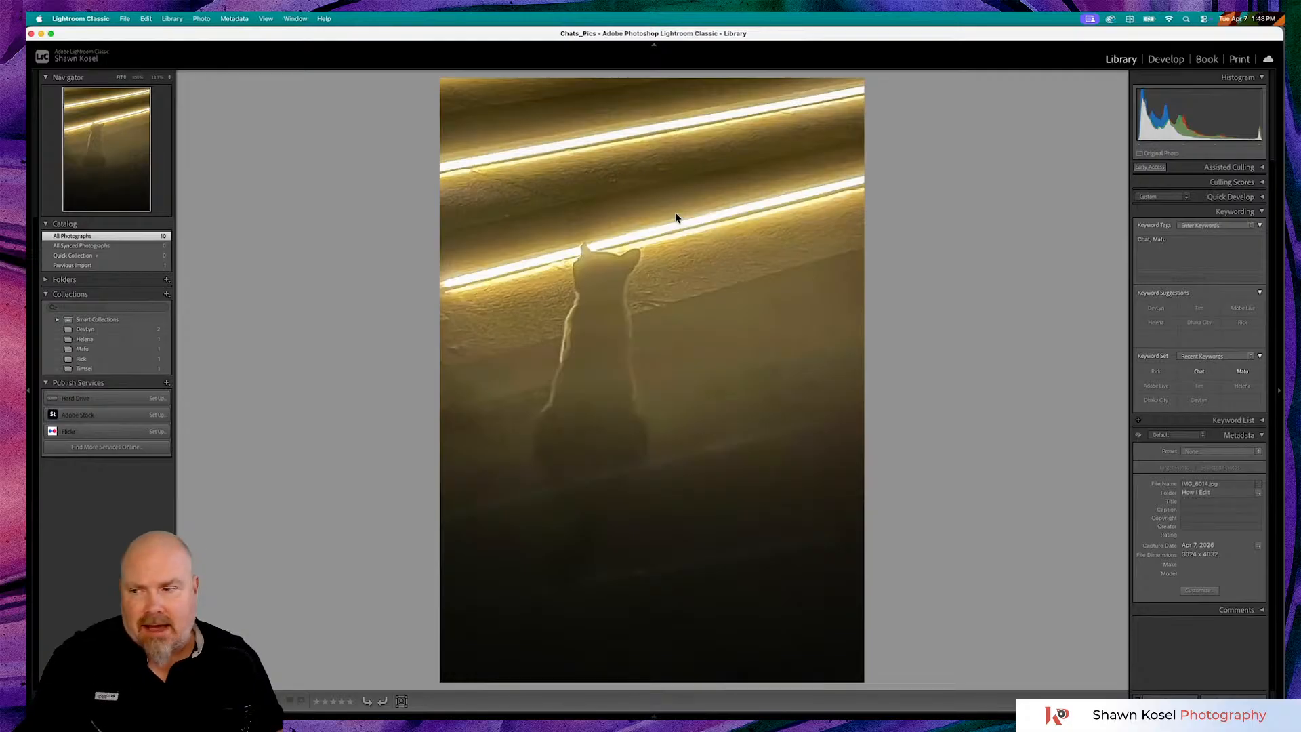
{"action": "key", "text": "g"}
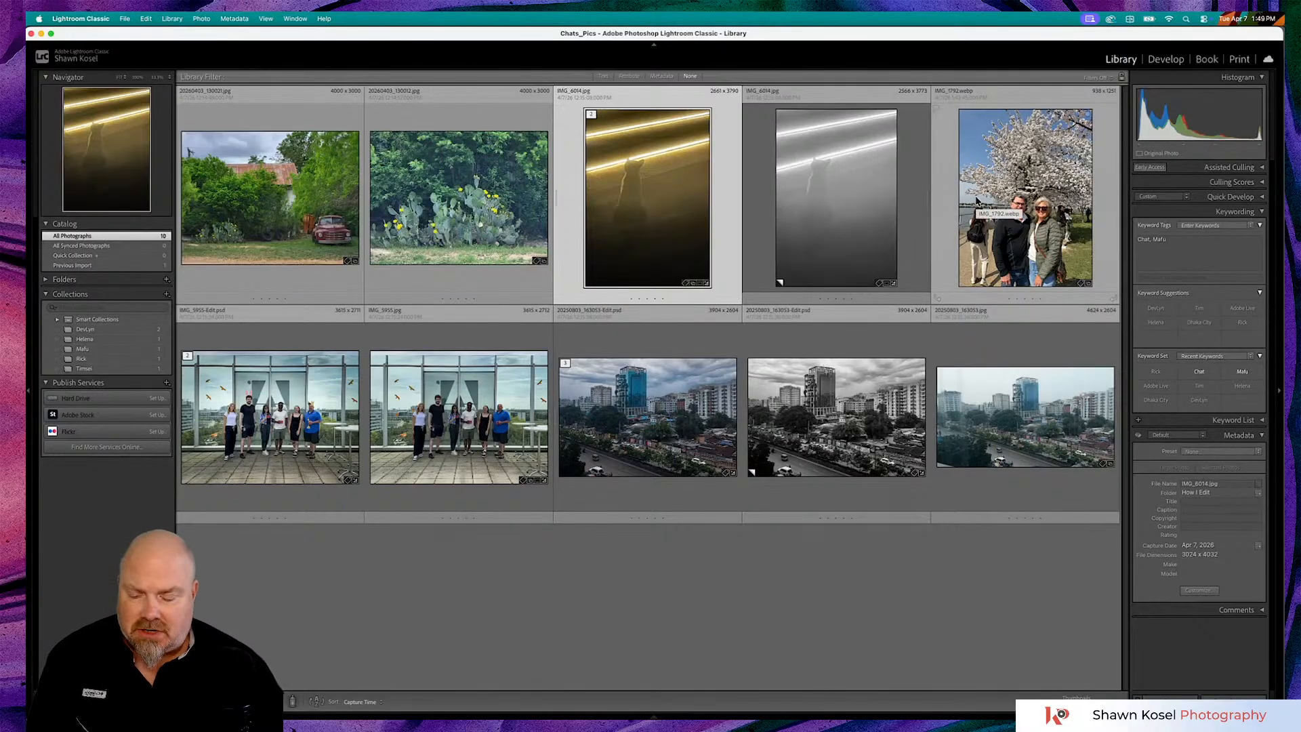
Switch to Photoshop and add a blank layer above the cherry blossom photo's background for the distraction cleanup
{"action": "key", "text": "super+Tab"}
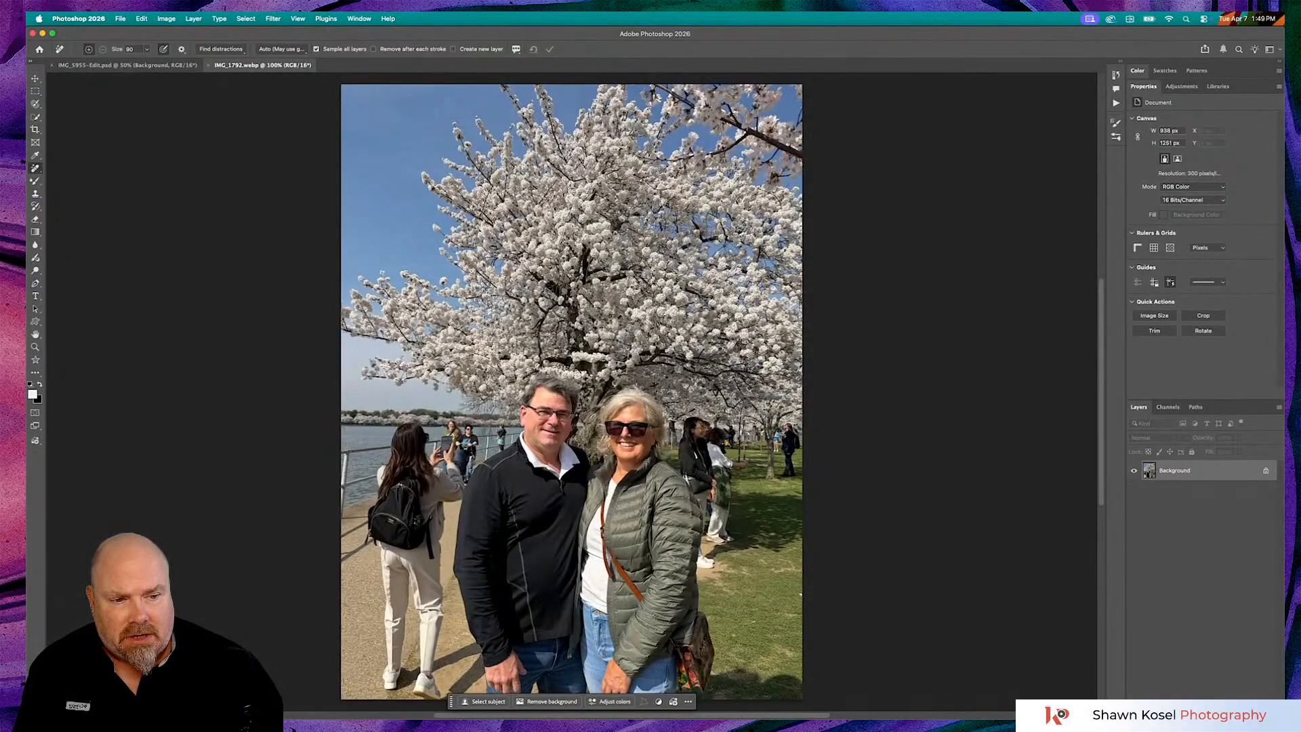
{"action": "key", "text": "super+alt+shift+n"}
{"action": "key", "text": "super+equal"}
{"action": "key", "text": "super+equal"}
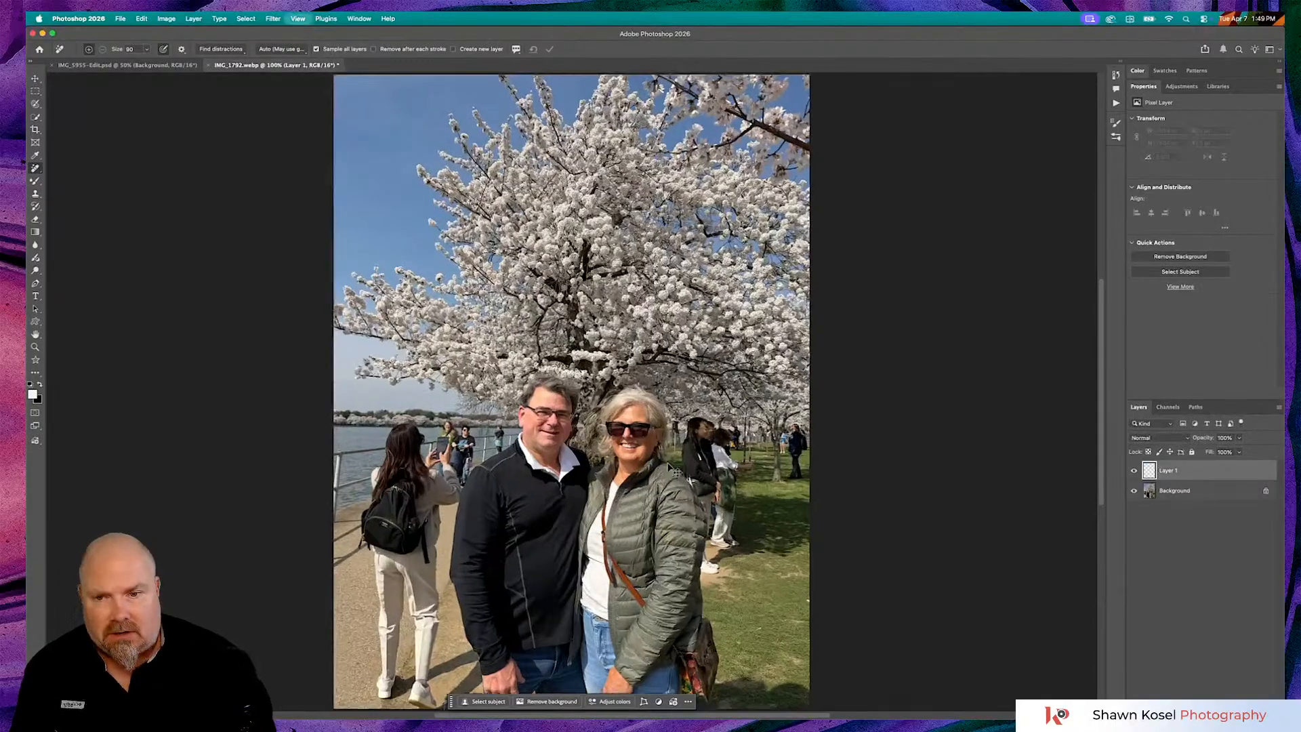
{"action": "scroll", "coordinate": [674, 458], "scroll_direction": "left", "scroll_amount": 5}
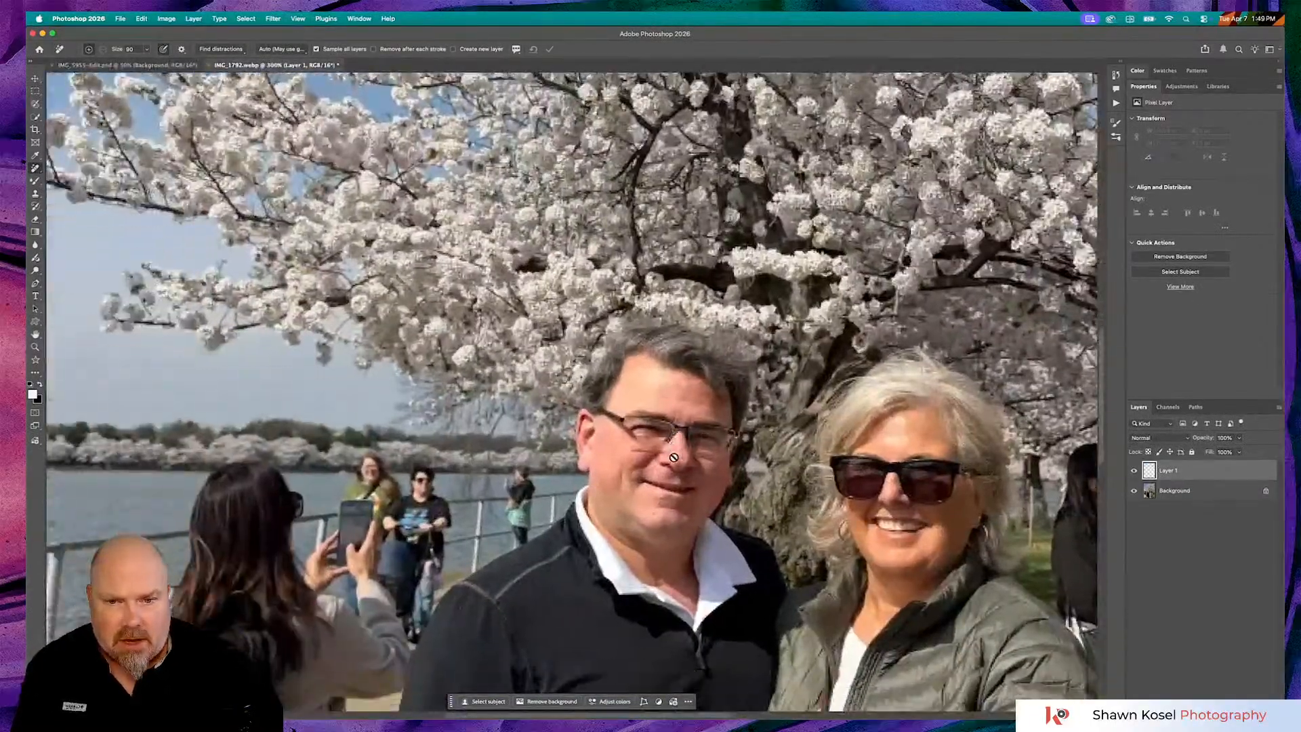
{"action": "key", "text": "super+minus"}
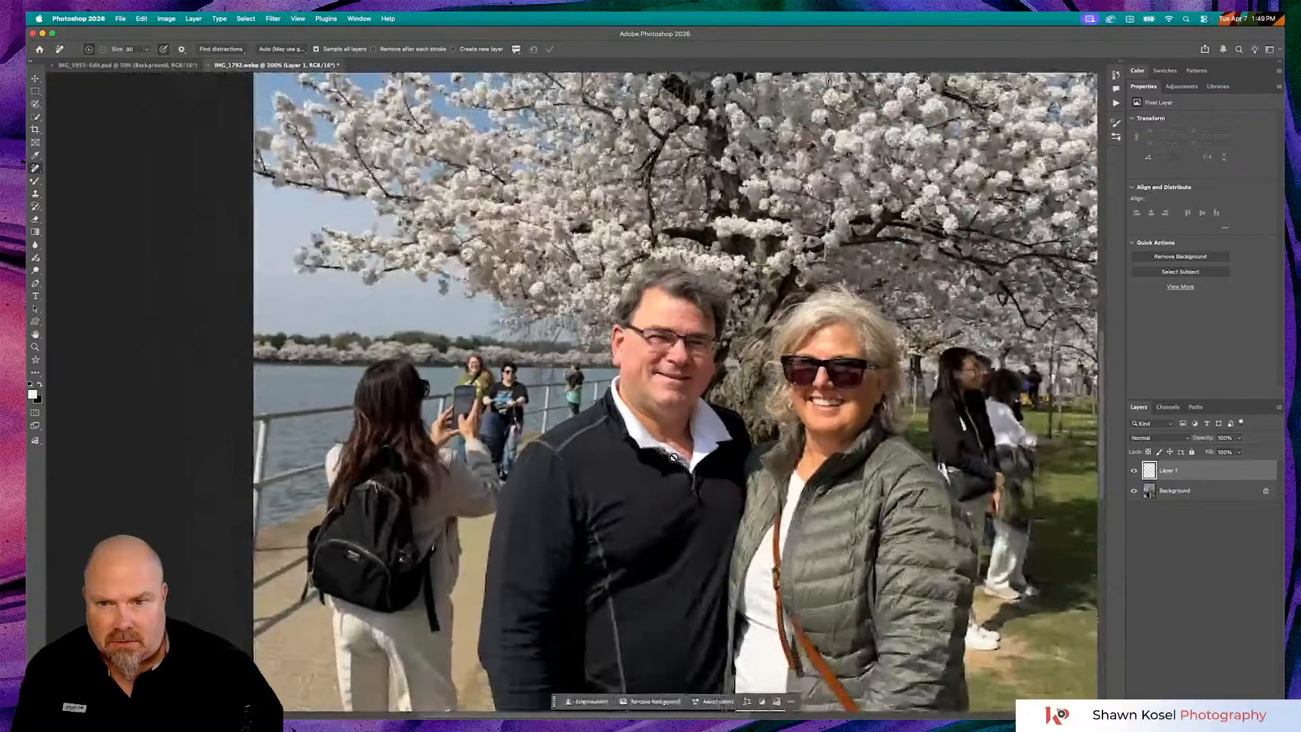
{"action": "scroll", "coordinate": [549, 400], "scroll_direction": "down", "scroll_amount": 5}
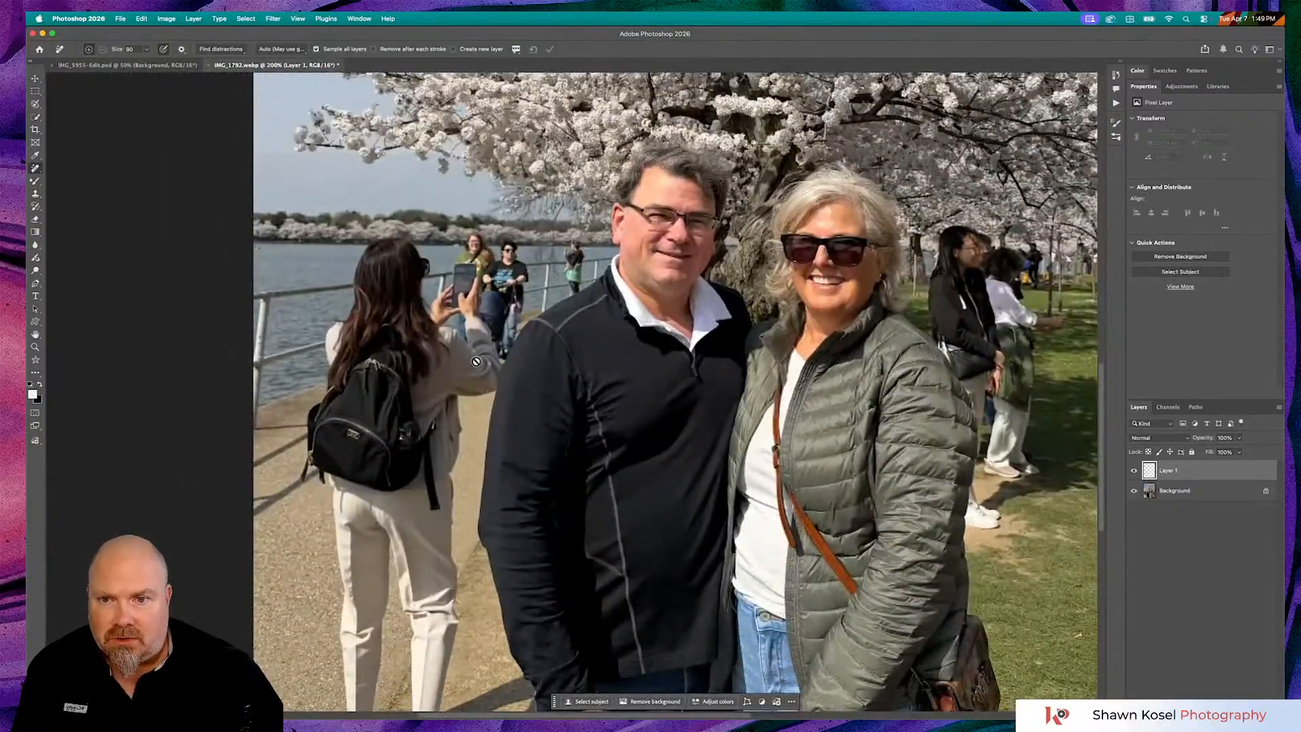
{"action": "scroll", "coordinate": [474, 363], "scroll_direction": "down", "scroll_amount": 5}
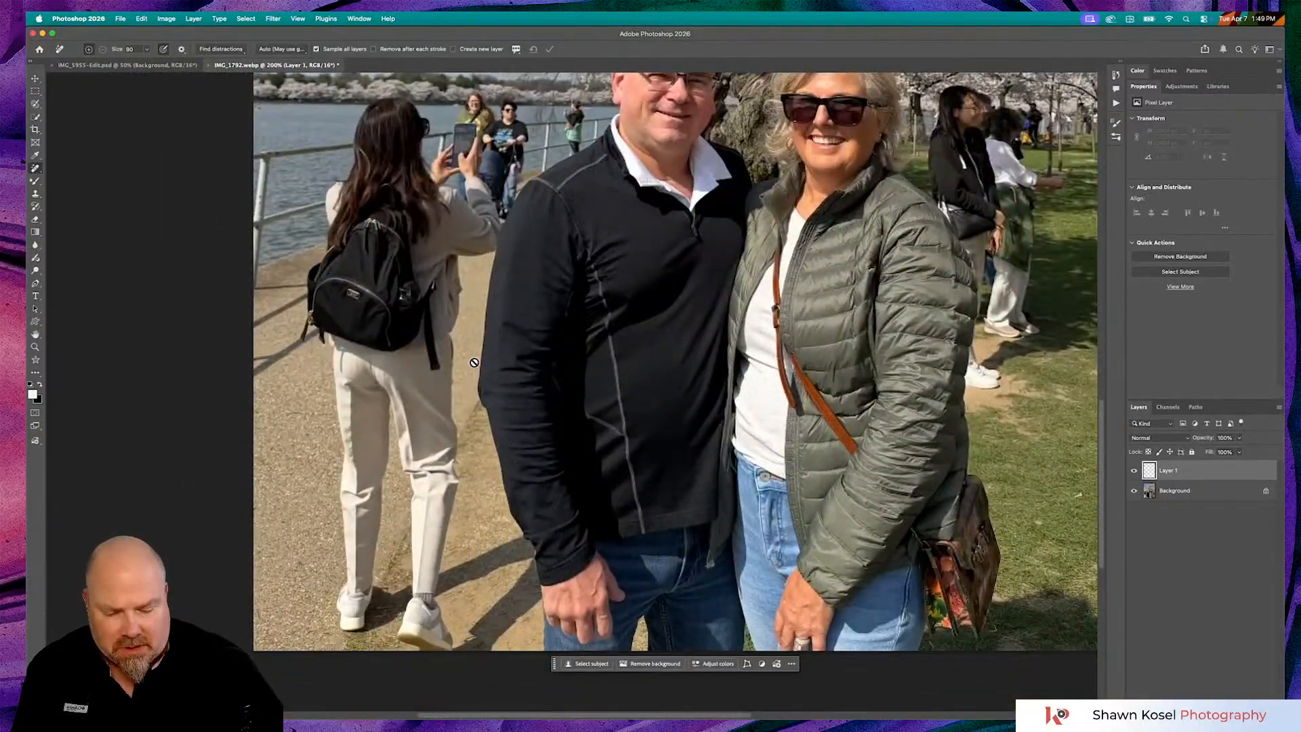
{"action": "key", "text": "super+minus"}
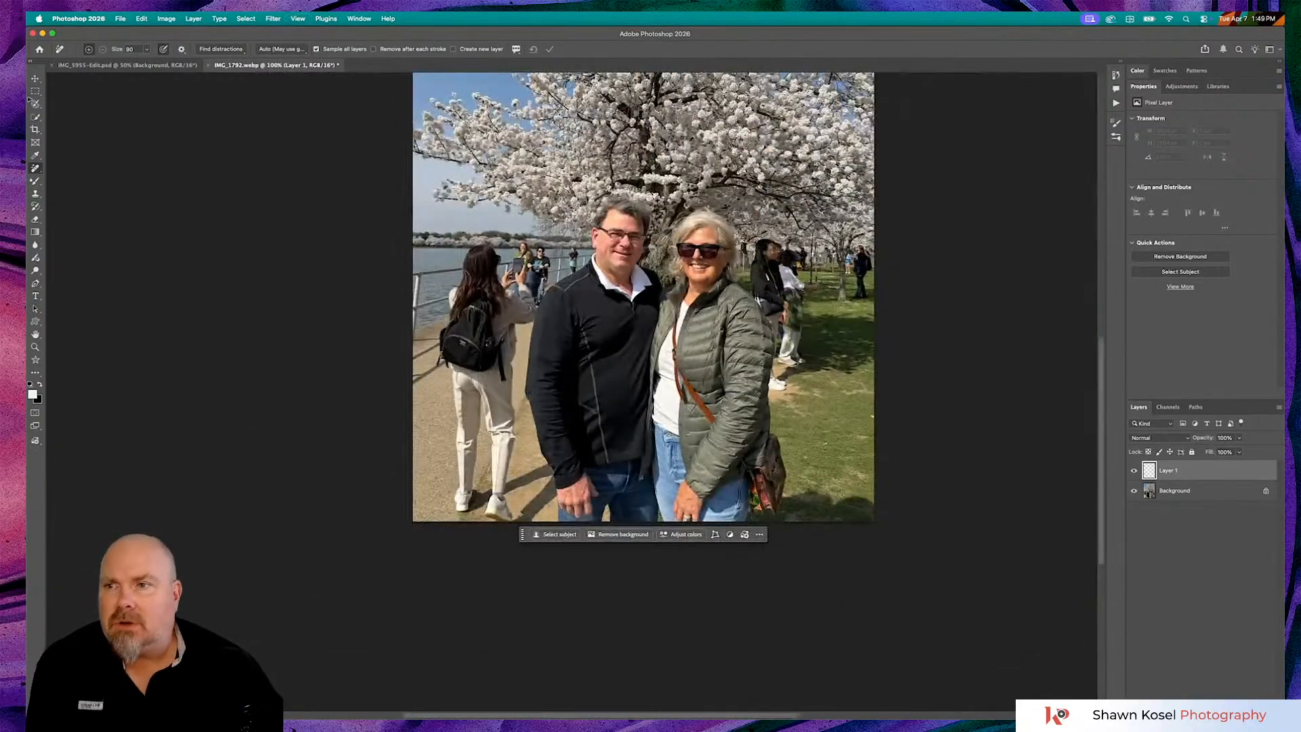
Paint a selection with the Selection Brush over the woman with the backpack, her shadow and the people beside her phone
{"action": "left_click", "coordinate": [35, 103]}
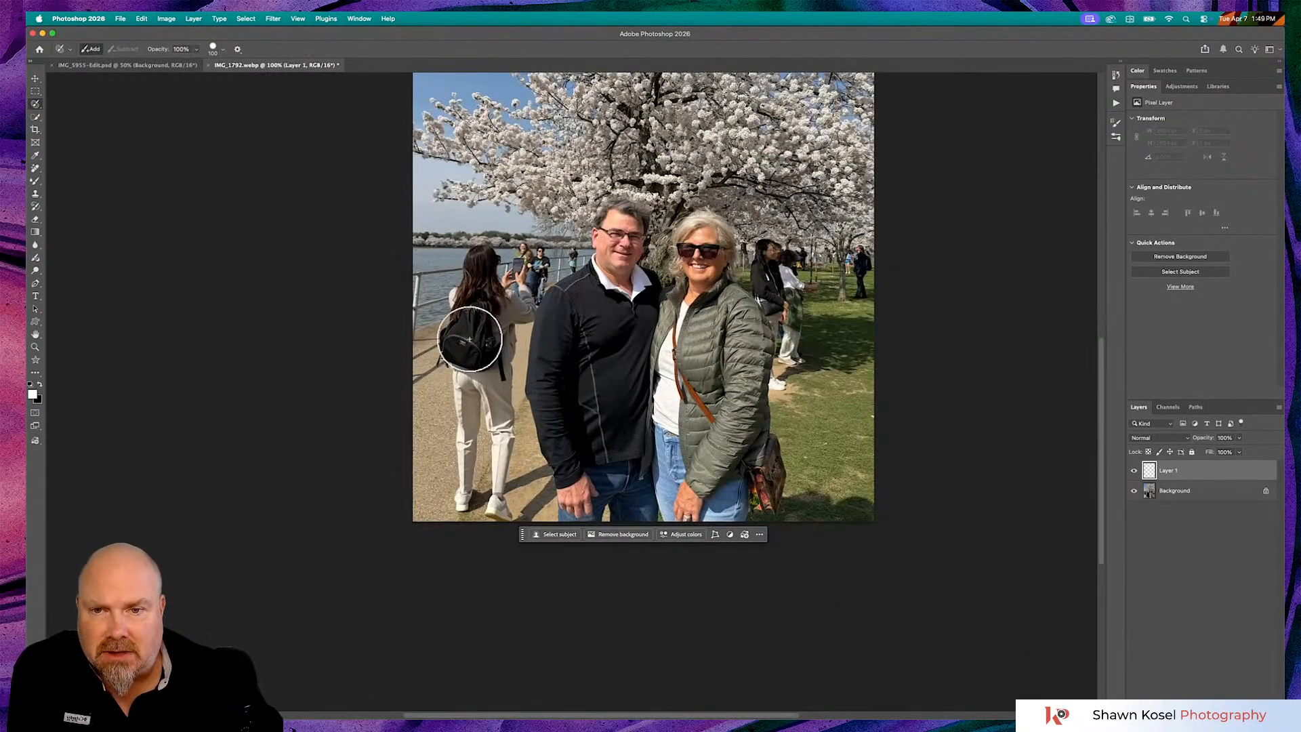
{"action": "mouse_move", "coordinate": [477, 267]}
{"action": "left_mouse_down"}
{"action": "mouse_move", "coordinate": [449, 354]}
{"action": "mouse_move", "coordinate": [464, 498]}
{"action": "mouse_move", "coordinate": [484, 501]}
{"action": "mouse_move", "coordinate": [532, 501]}
{"action": "mouse_move", "coordinate": [535, 487]}
{"action": "mouse_move", "coordinate": [533, 467]}
{"action": "mouse_move", "coordinate": [498, 474]}
{"action": "mouse_move", "coordinate": [505, 434]}
{"action": "mouse_move", "coordinate": [485, 384]}
{"action": "mouse_move", "coordinate": [499, 306]}
{"action": "mouse_move", "coordinate": [514, 311]}
{"action": "mouse_move", "coordinate": [509, 269]}
{"action": "left_mouse_up"}
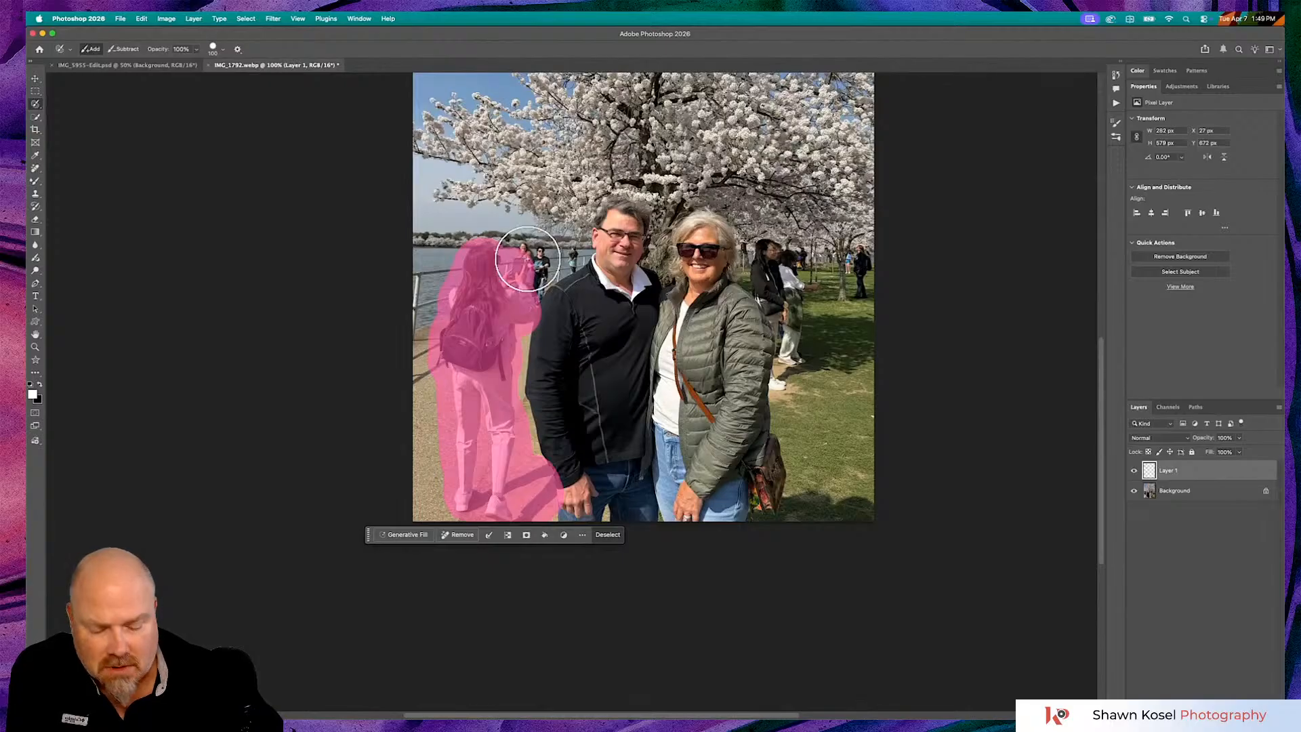
{"action": "key", "text": "bracketleft"}
{"action": "key", "text": "bracketleft"}
{"action": "key", "text": "bracketleft"}
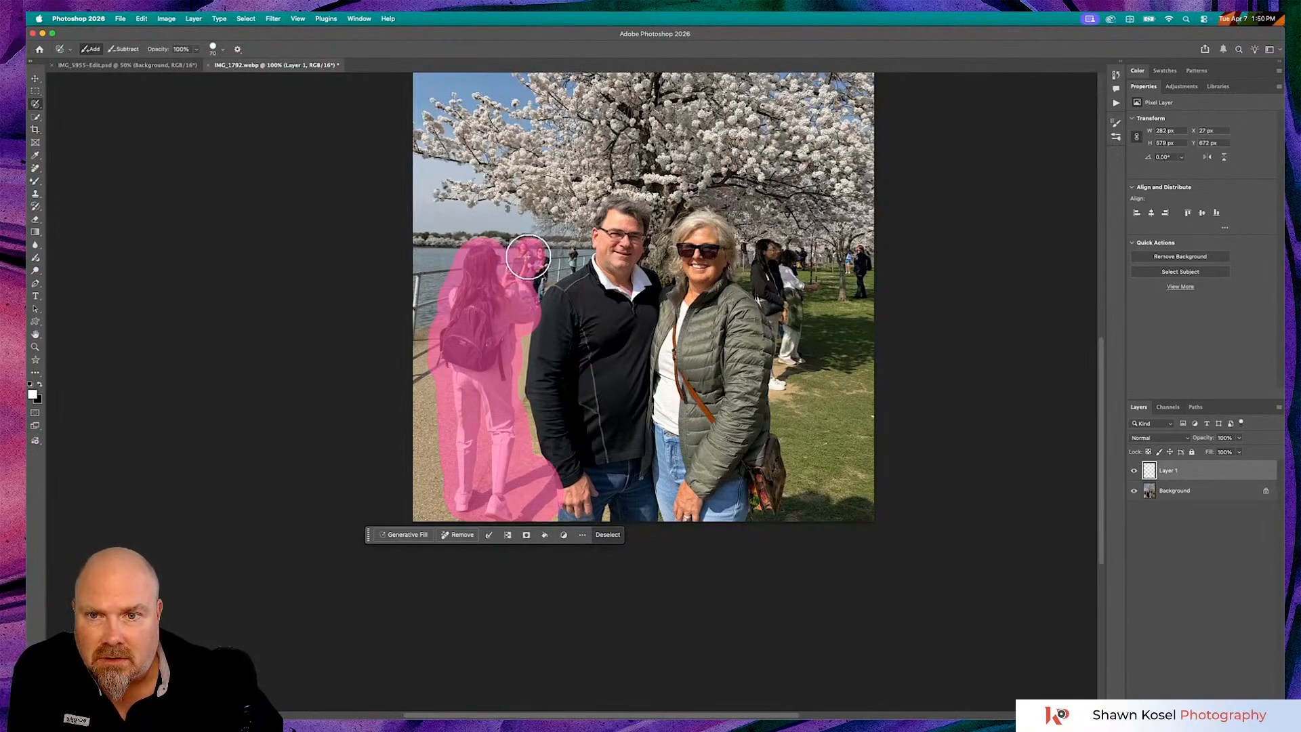
{"action": "left_click_drag", "start_coordinate": [534, 262], "coordinate": [523, 294]}
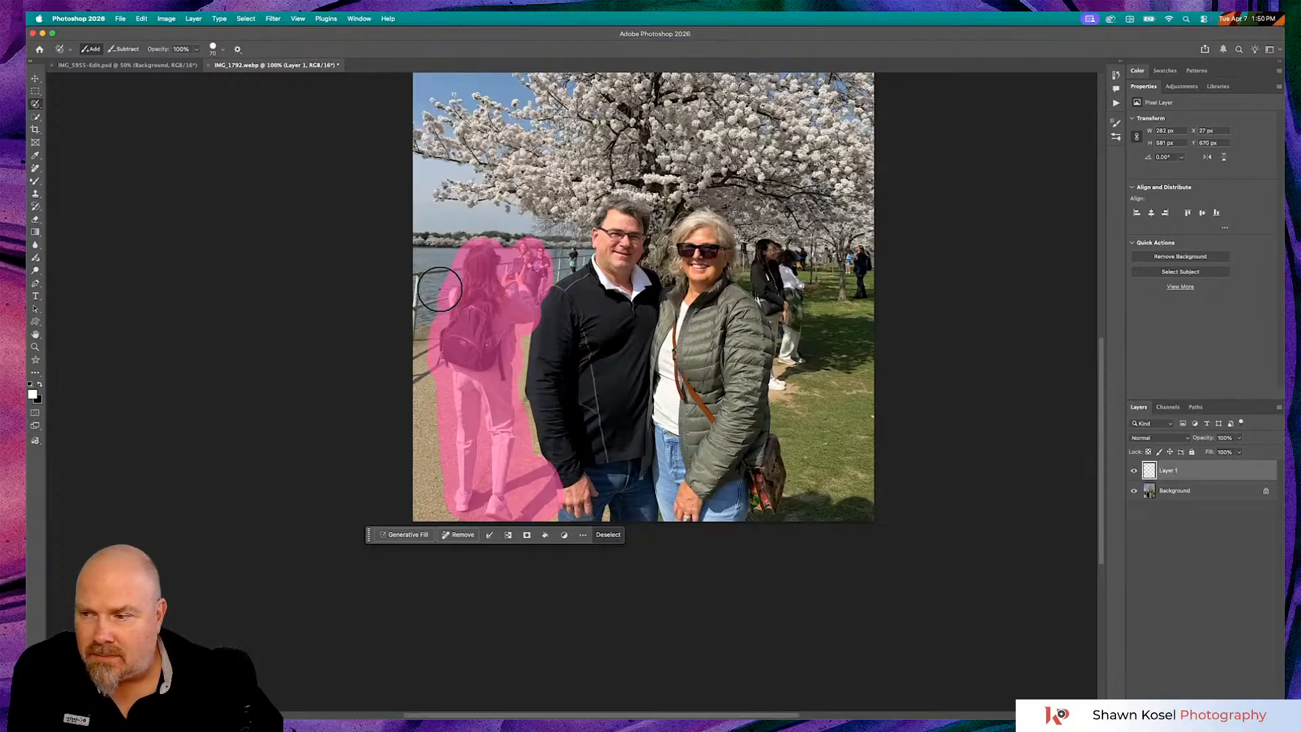
Try Remove on the selected people, and replace them using Generative Fill with an empty prompt
{"action": "left_click", "coordinate": [460, 534]}
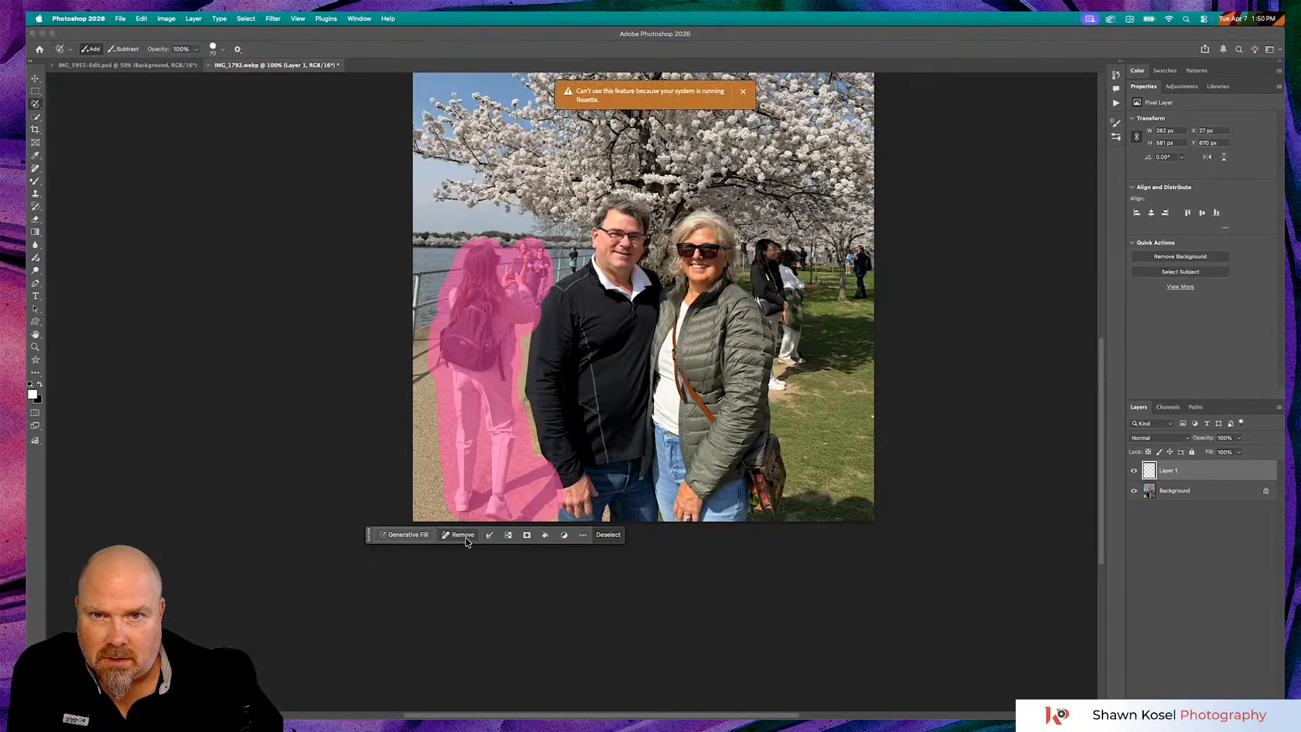
{"action": "left_click", "coordinate": [406, 535]}
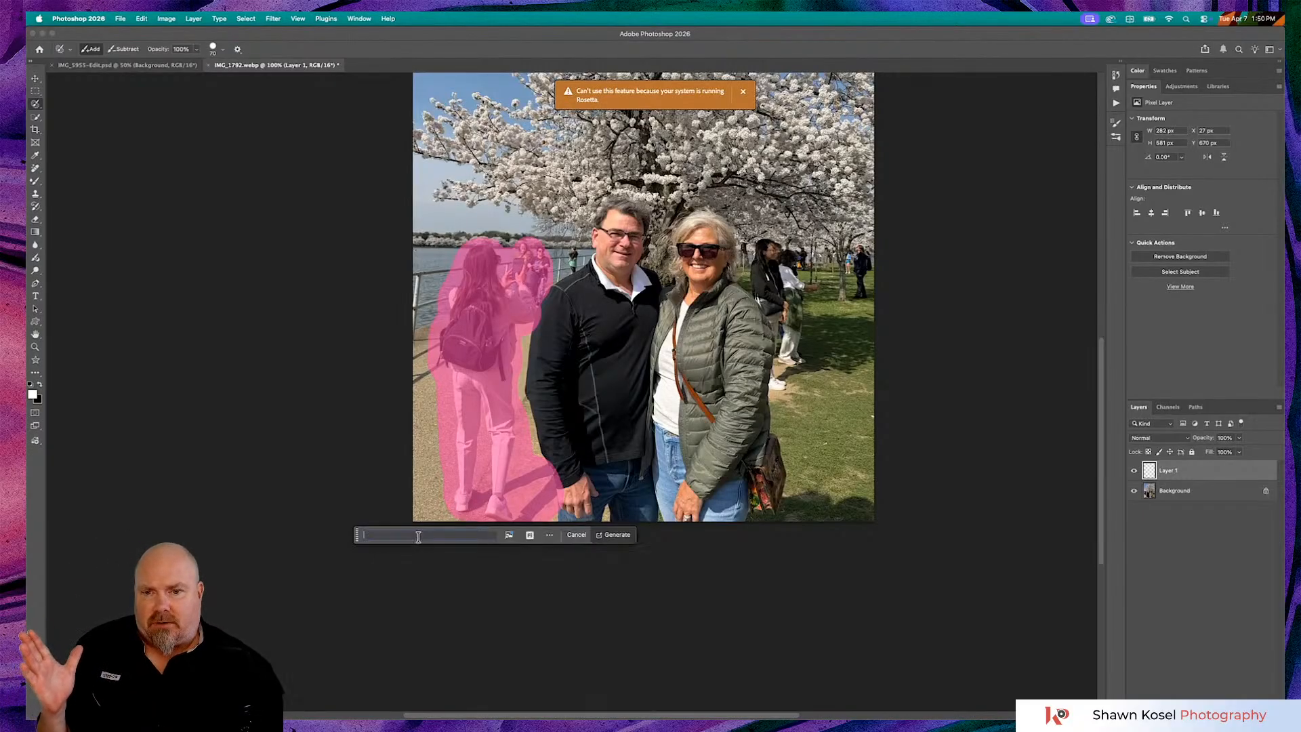
{"action": "left_click", "coordinate": [619, 535]}
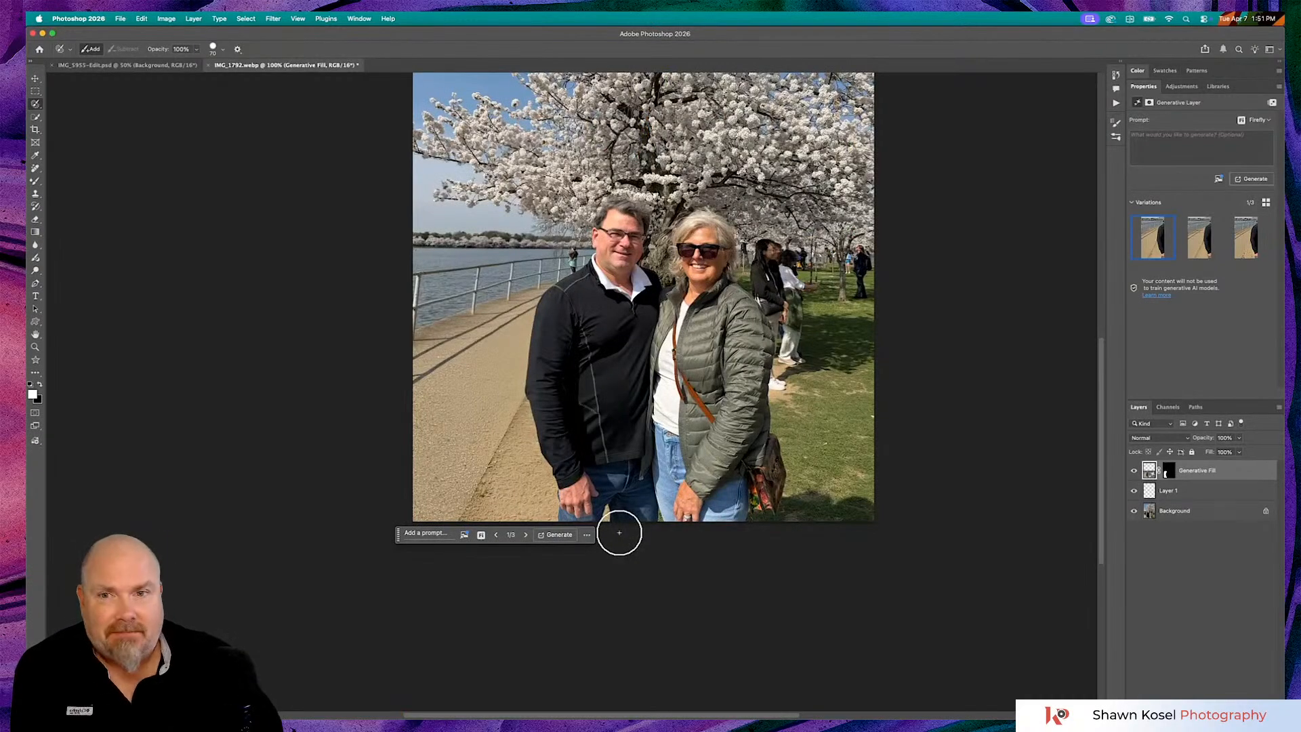
{"action": "scroll", "coordinate": [498, 285], "scroll_direction": "up", "scroll_amount": 2}
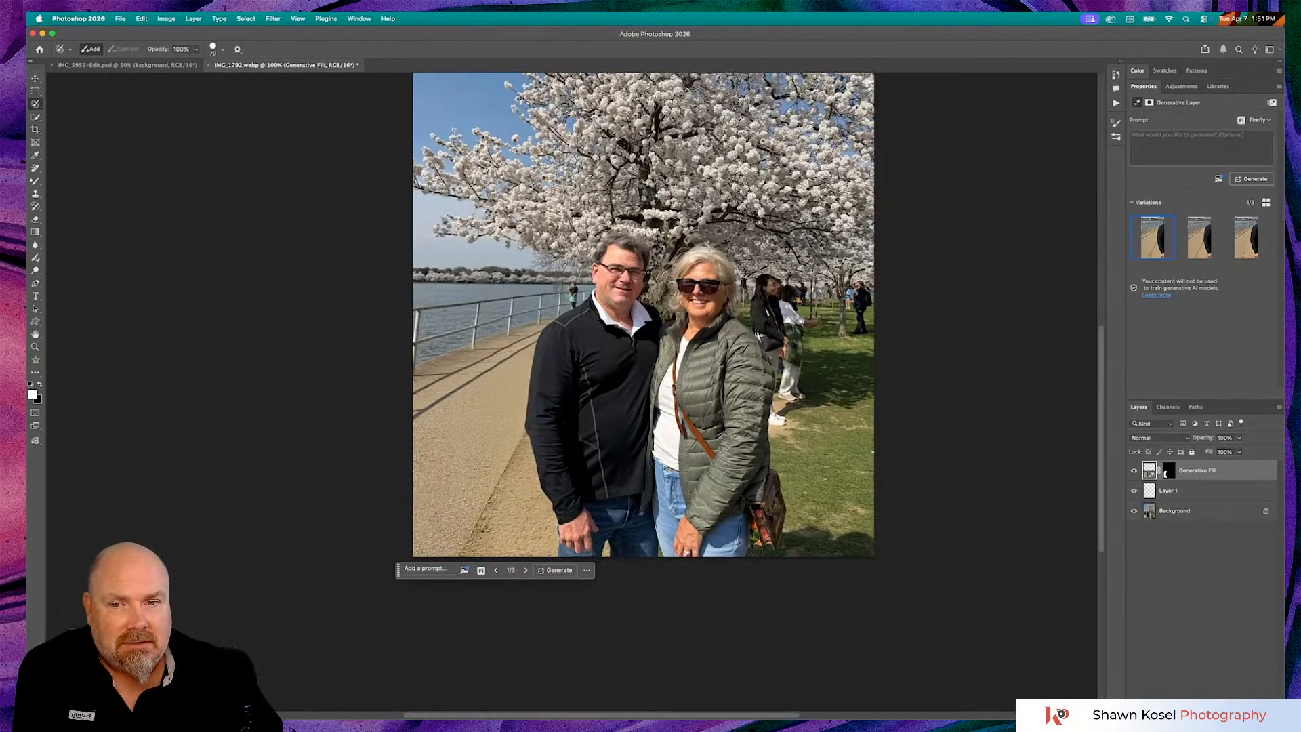
Compare the three Generative Fill variations of the cleared walkway and keep the first one
{"action": "left_click", "coordinate": [1205, 241]}
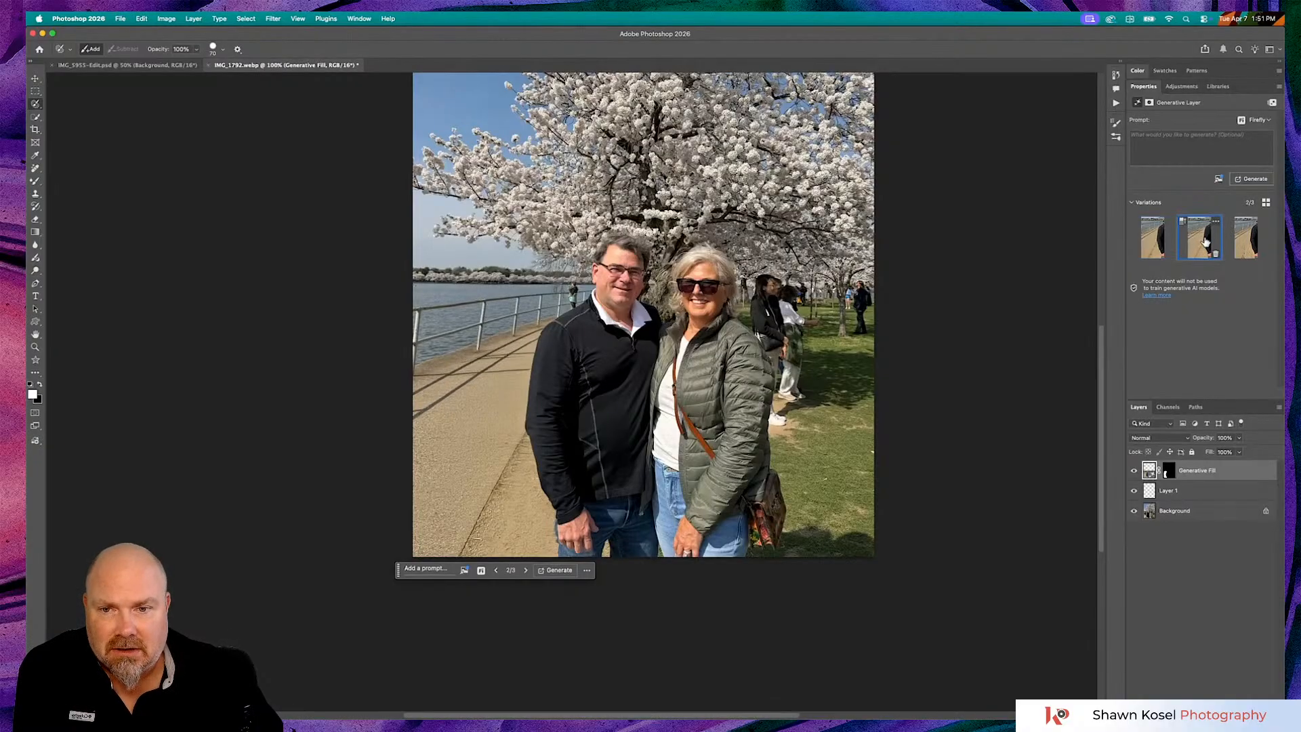
{"action": "left_click", "coordinate": [1243, 241]}
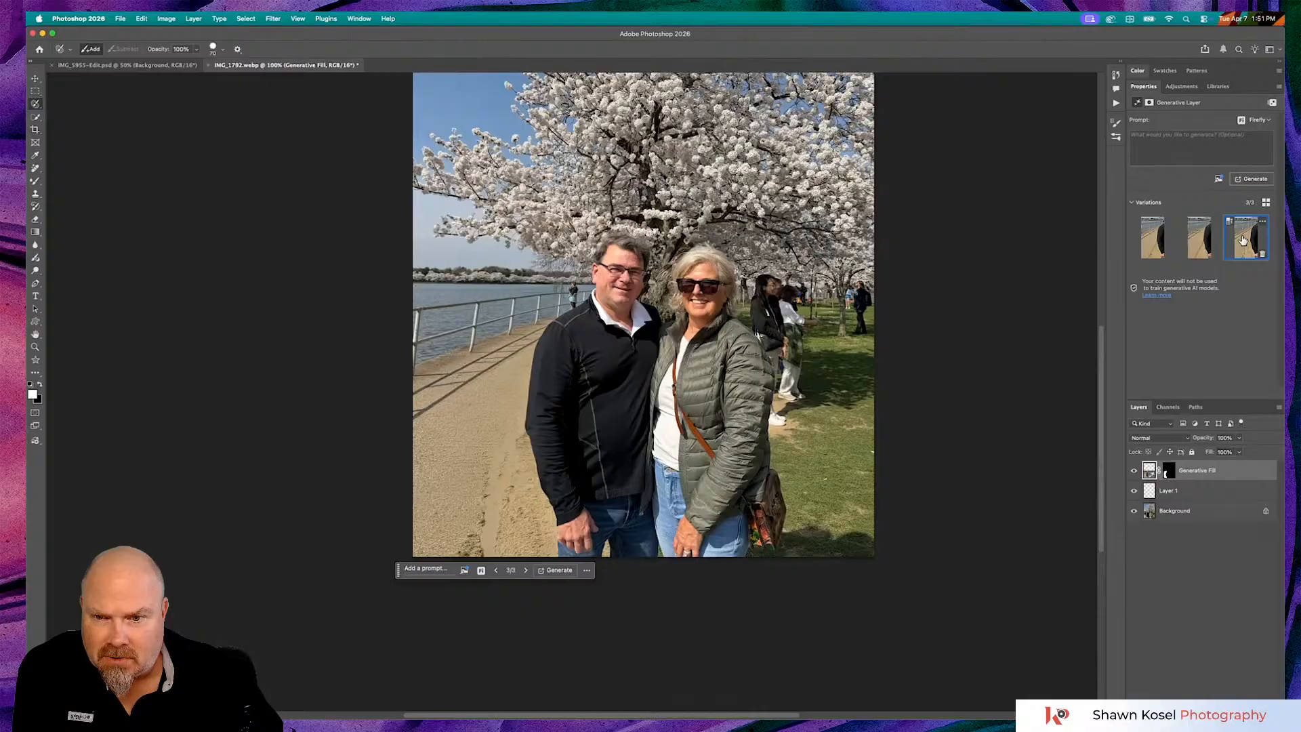
{"action": "left_click", "coordinate": [1159, 242]}
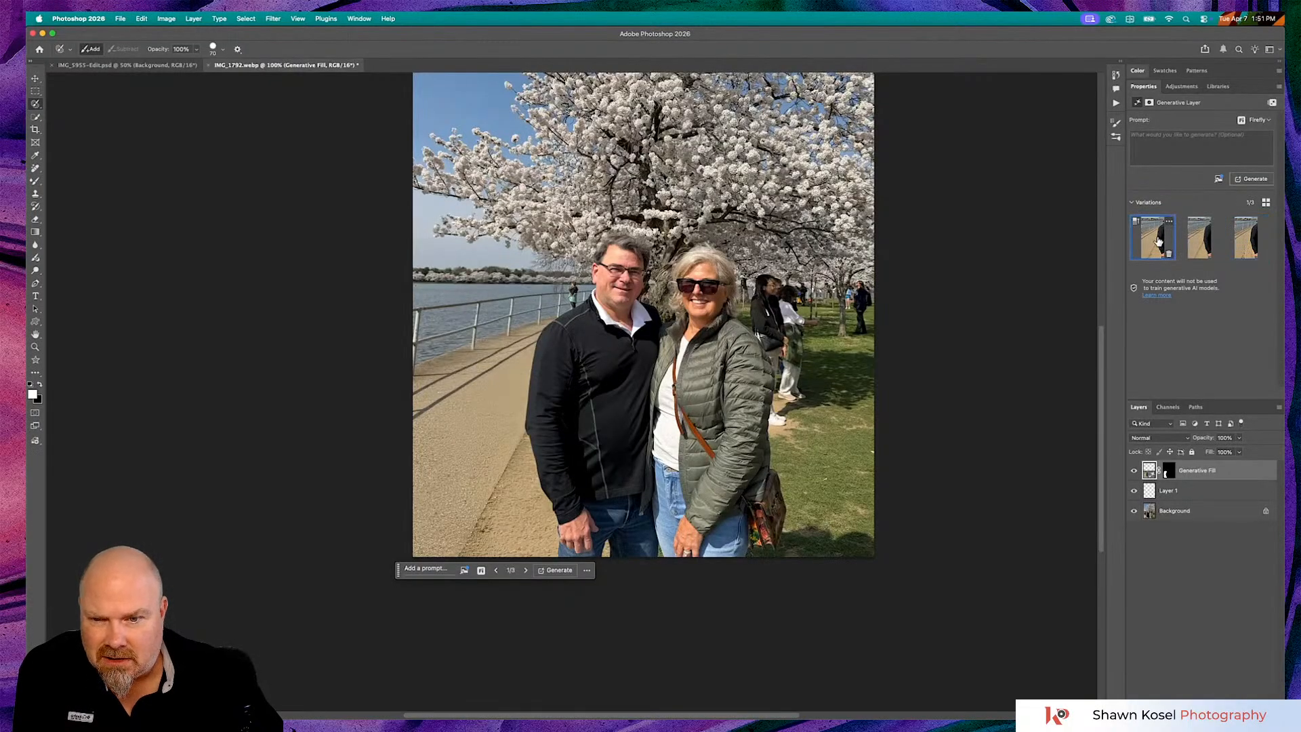
{"action": "left_click", "coordinate": [1195, 242]}
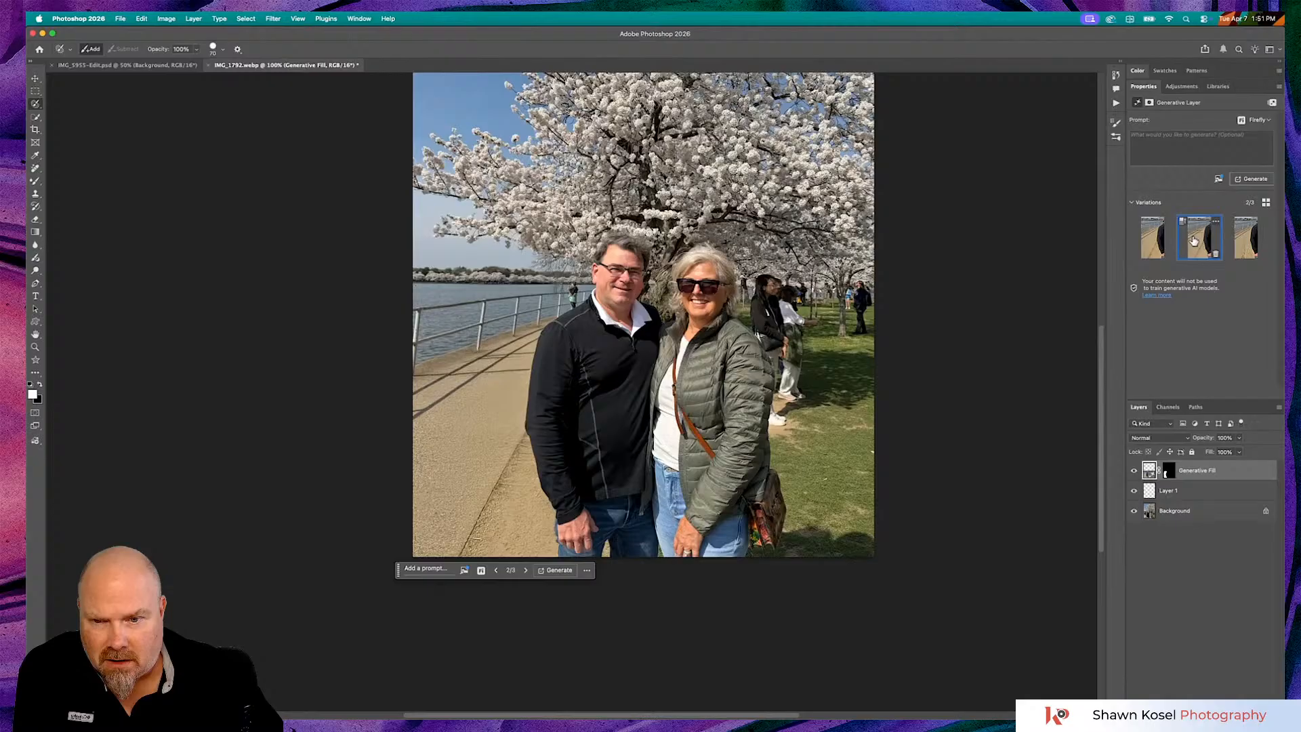
{"action": "left_click", "coordinate": [1149, 243]}
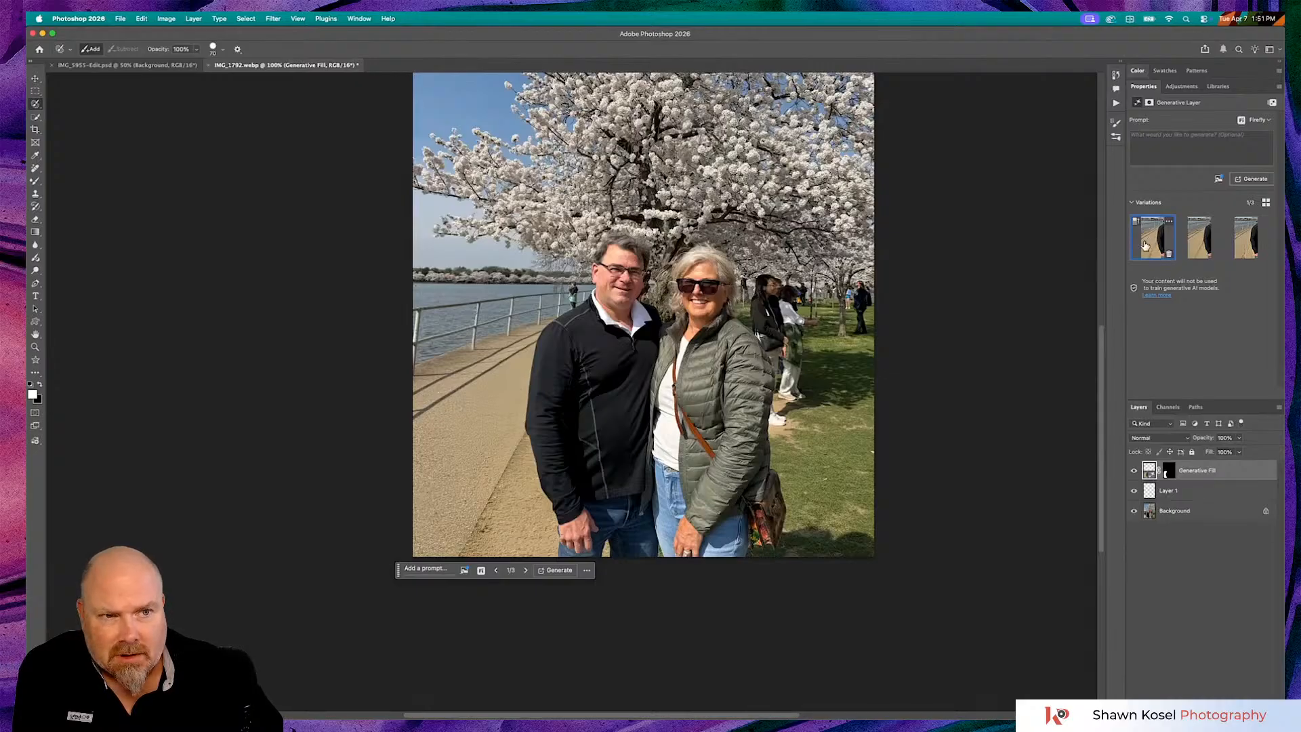
{"action": "left_click", "coordinate": [1139, 225]}
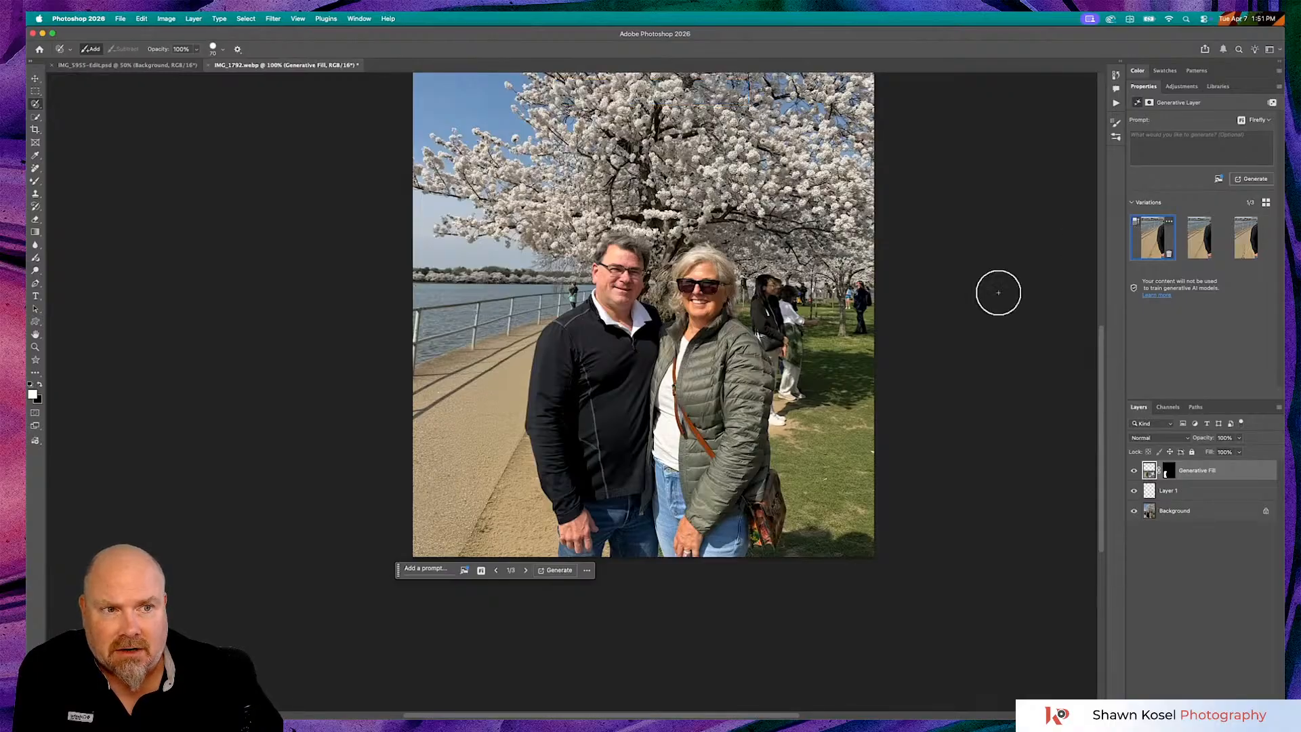
Reduce the Selection Brush size and delete the empty Layer 1
{"action": "key", "text": "bracketleft"}
{"action": "key", "text": "bracketleft"}
{"action": "key", "text": "bracketleft"}
{"action": "key", "text": "bracketleft"}
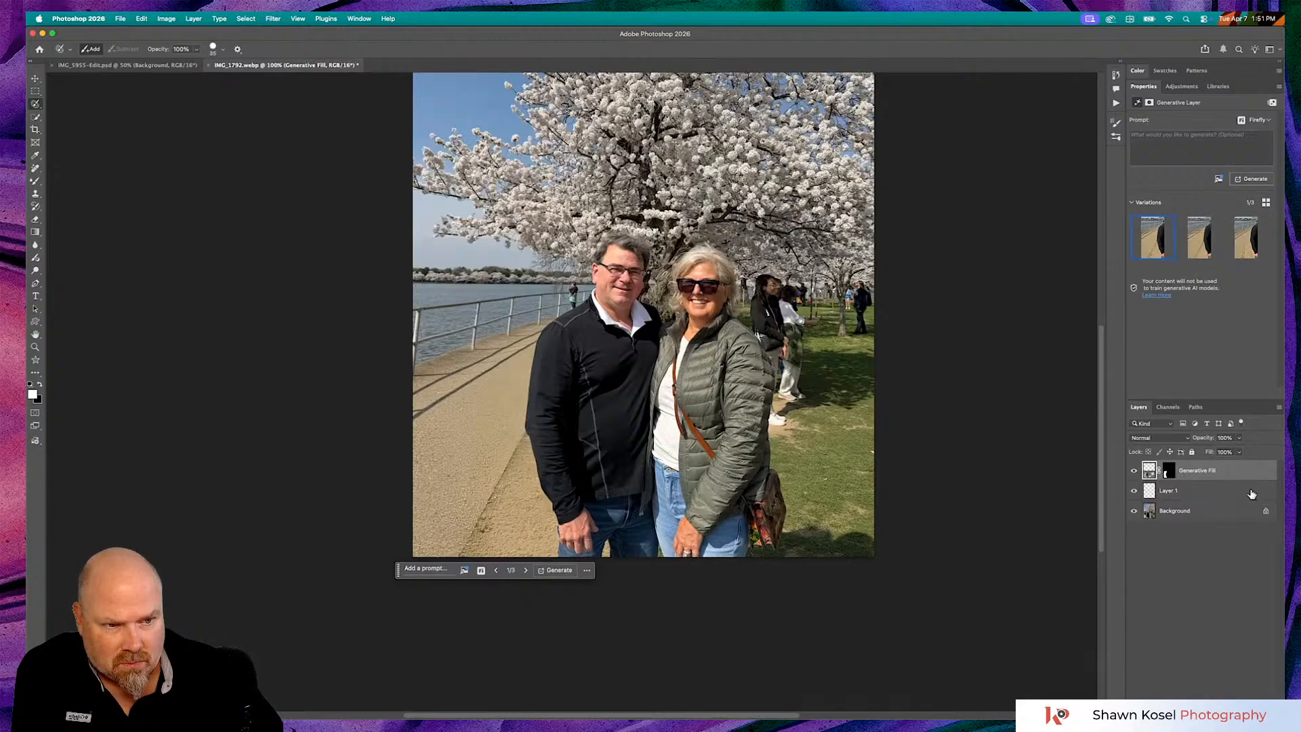
{"action": "left_click_drag", "start_coordinate": [1252, 494], "coordinate": [1262, 696]}
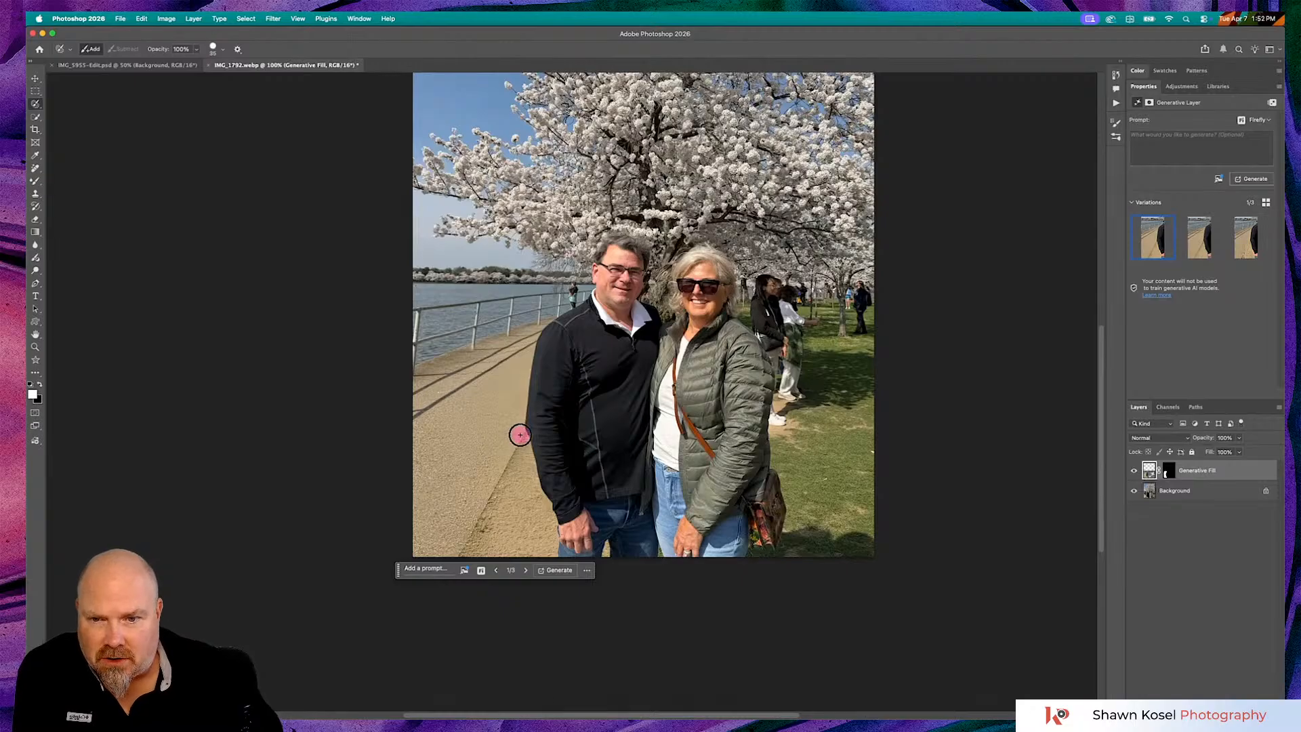
Select the diagonal seam on the walkway beside the man and replace it using Generative Fill with an empty prompt
{"action": "left_click_drag", "start_coordinate": [519, 434], "coordinate": [464, 554]}
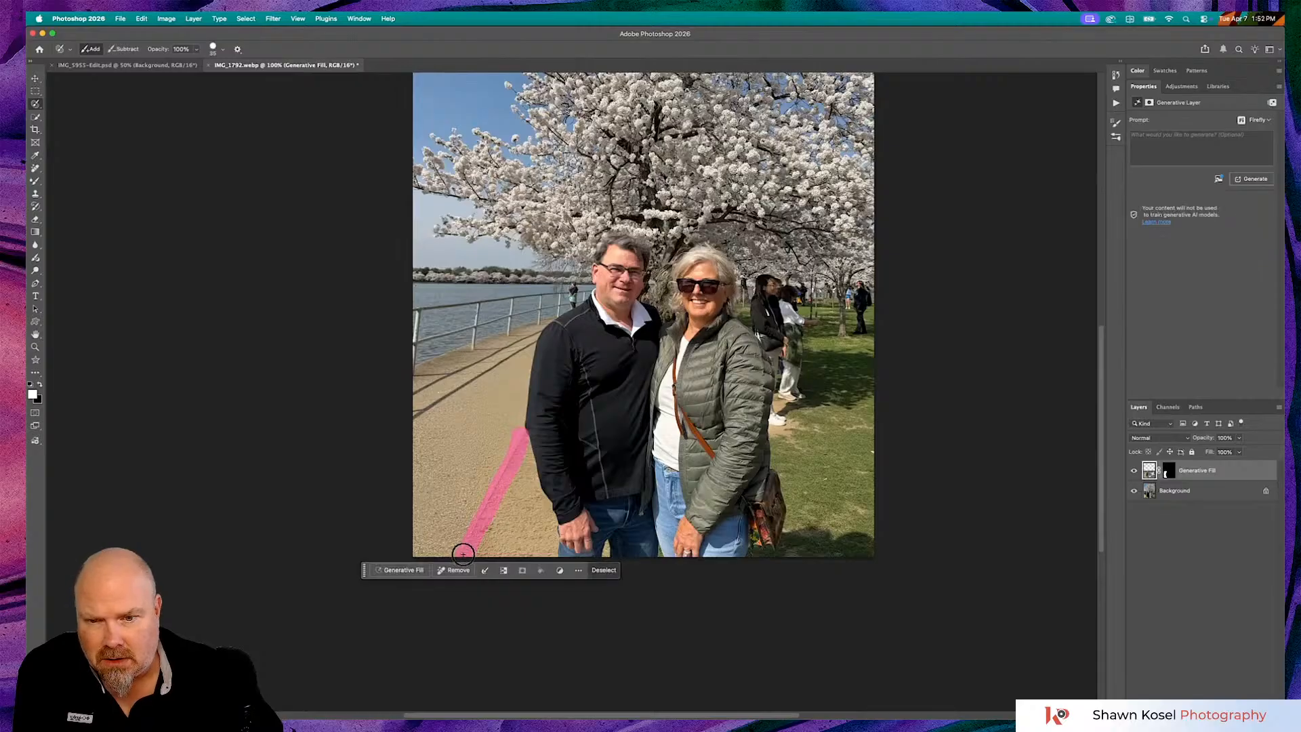
{"action": "left_click", "coordinate": [396, 572]}
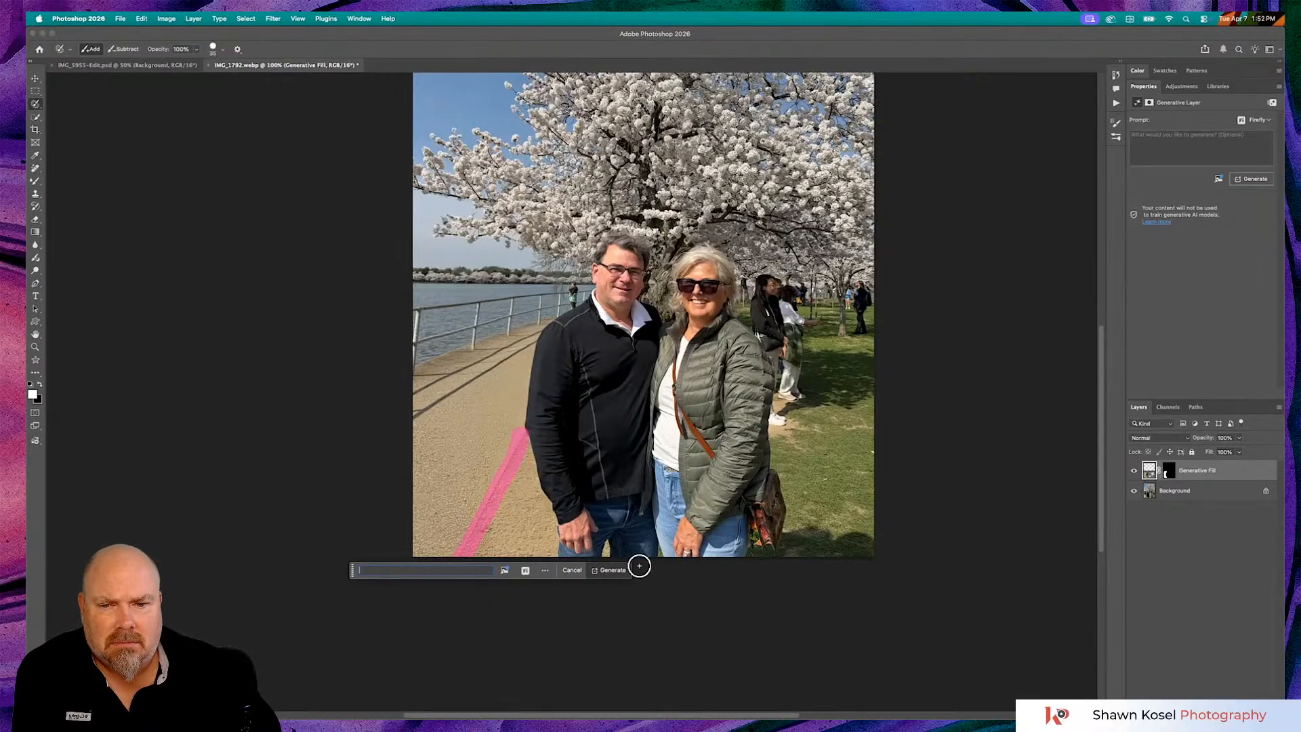
{"action": "left_click", "coordinate": [608, 570]}
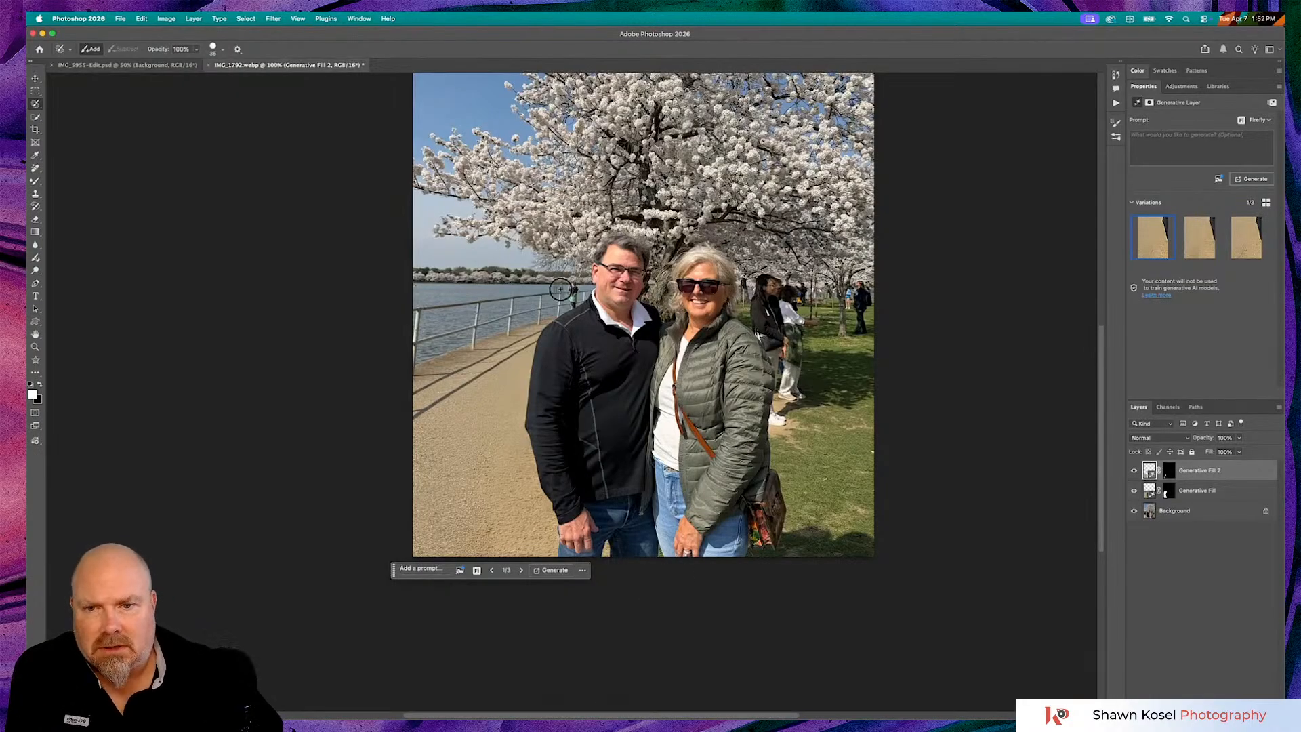
Select the distant person by the railing, replace them using Generative Fill with an empty prompt, and choose the second variation
{"action": "key", "text": "super+equal"}
{"action": "key", "text": "super+equal"}
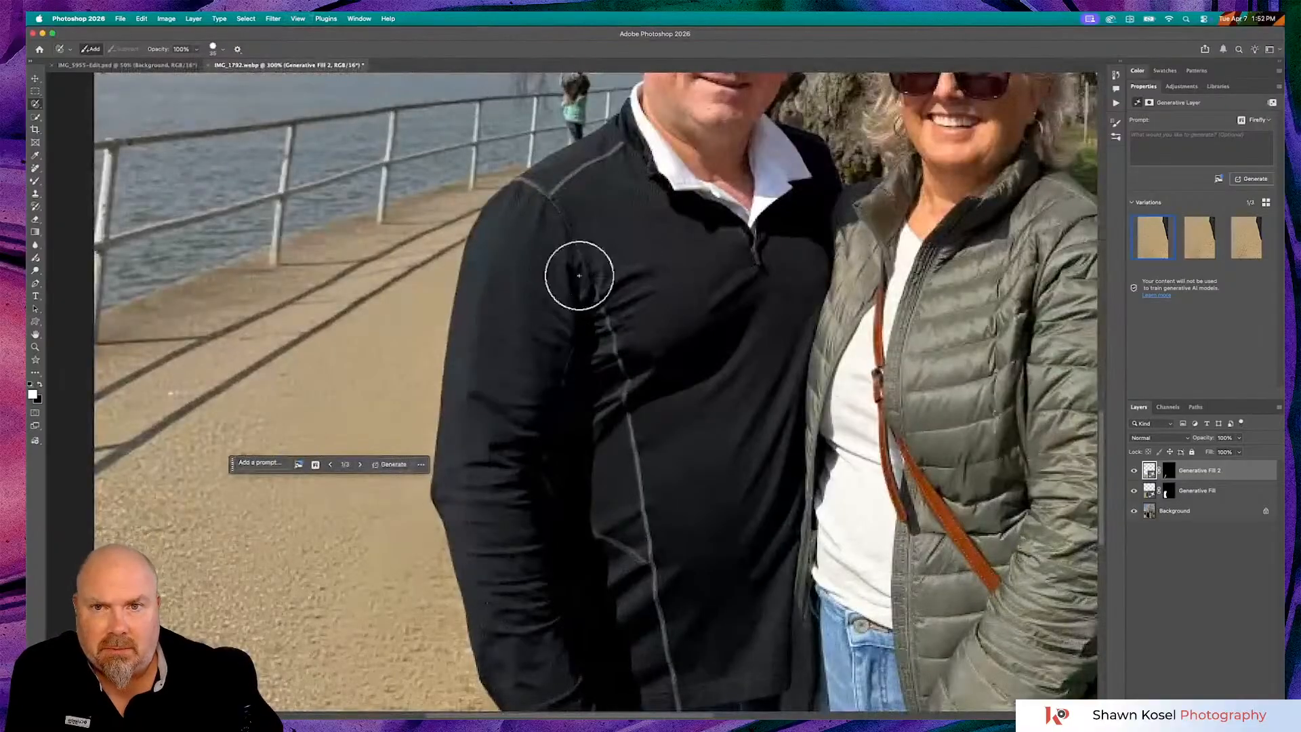
{"action": "scroll", "coordinate": [581, 190], "scroll_direction": "up", "scroll_amount": 5}
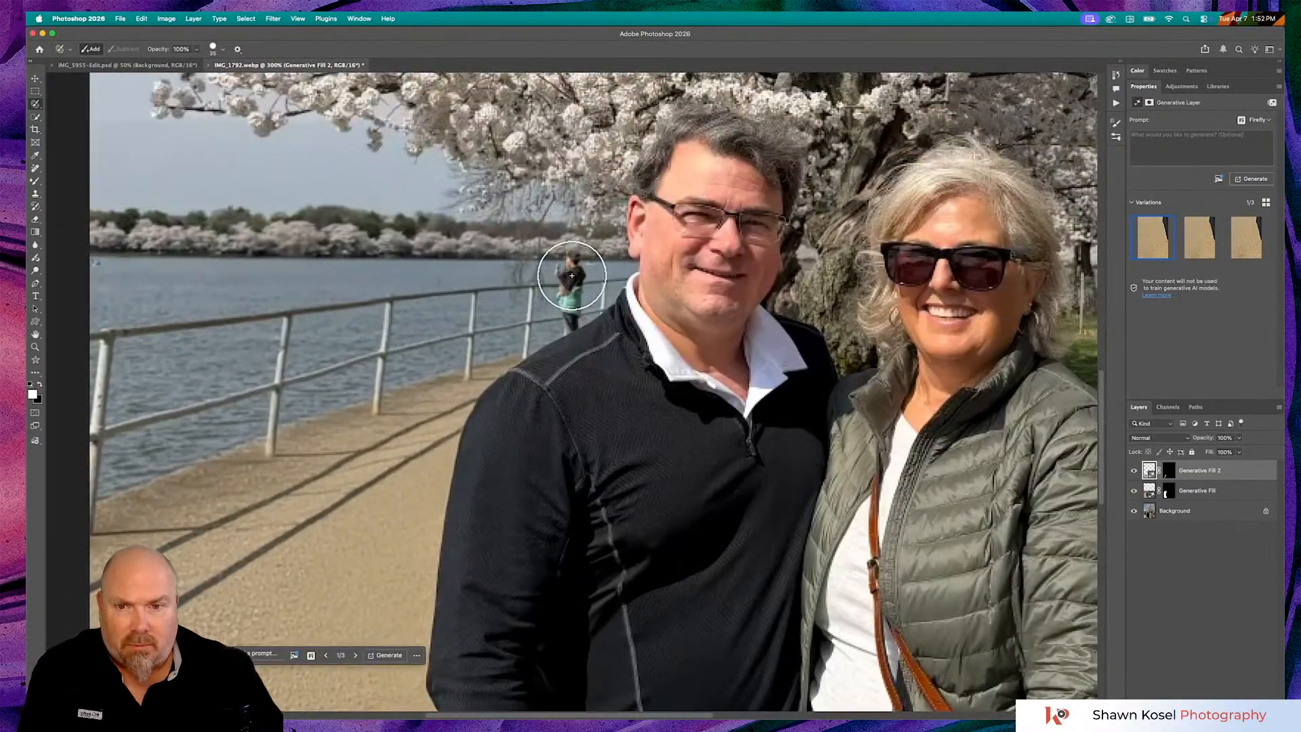
{"action": "key", "text": "bracketleft"}
{"action": "left_click_drag", "start_coordinate": [574, 271], "coordinate": [568, 317]}
{"action": "left_click", "coordinate": [477, 353]}
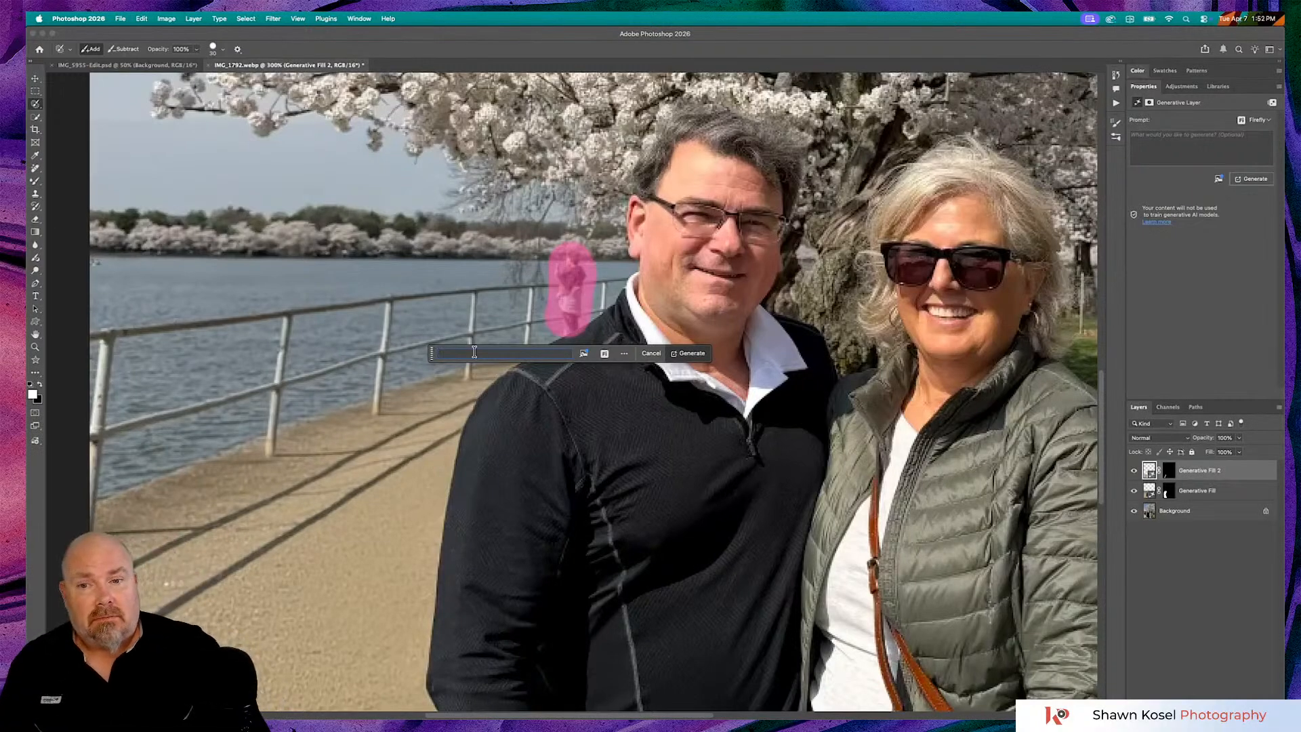
{"action": "left_click", "coordinate": [691, 353]}
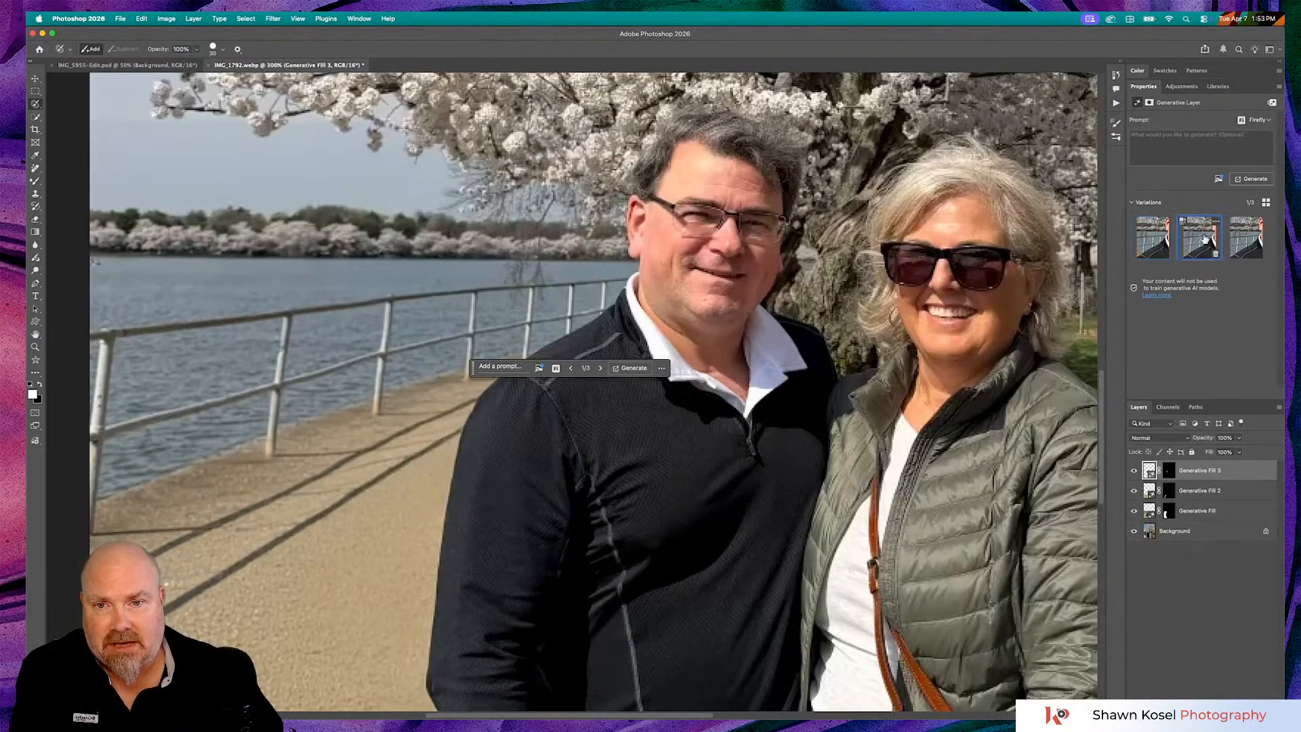
{"action": "left_click", "coordinate": [1204, 240]}
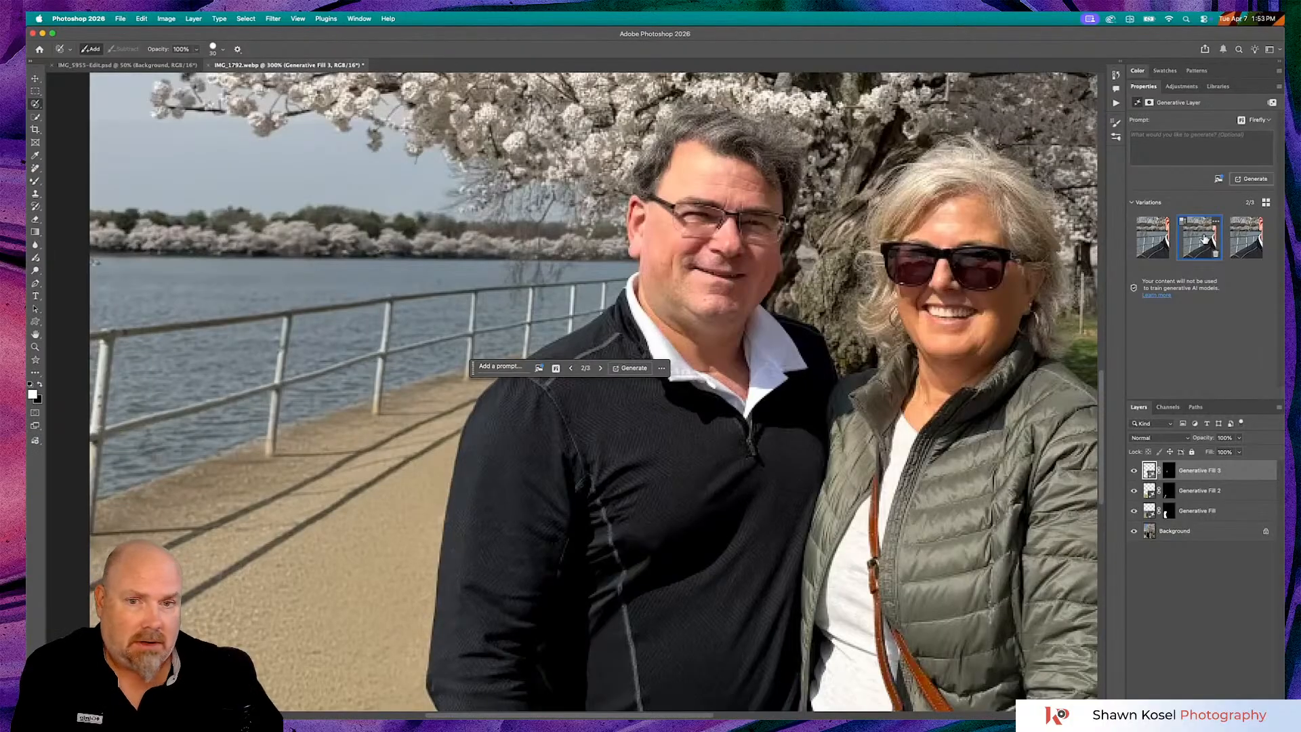
Paint a selection over the people beside the small tree near the photo's edge, and subtract the part overlapping the trunk
{"action": "scroll", "coordinate": [1030, 324], "scroll_direction": "right", "scroll_amount": 6}
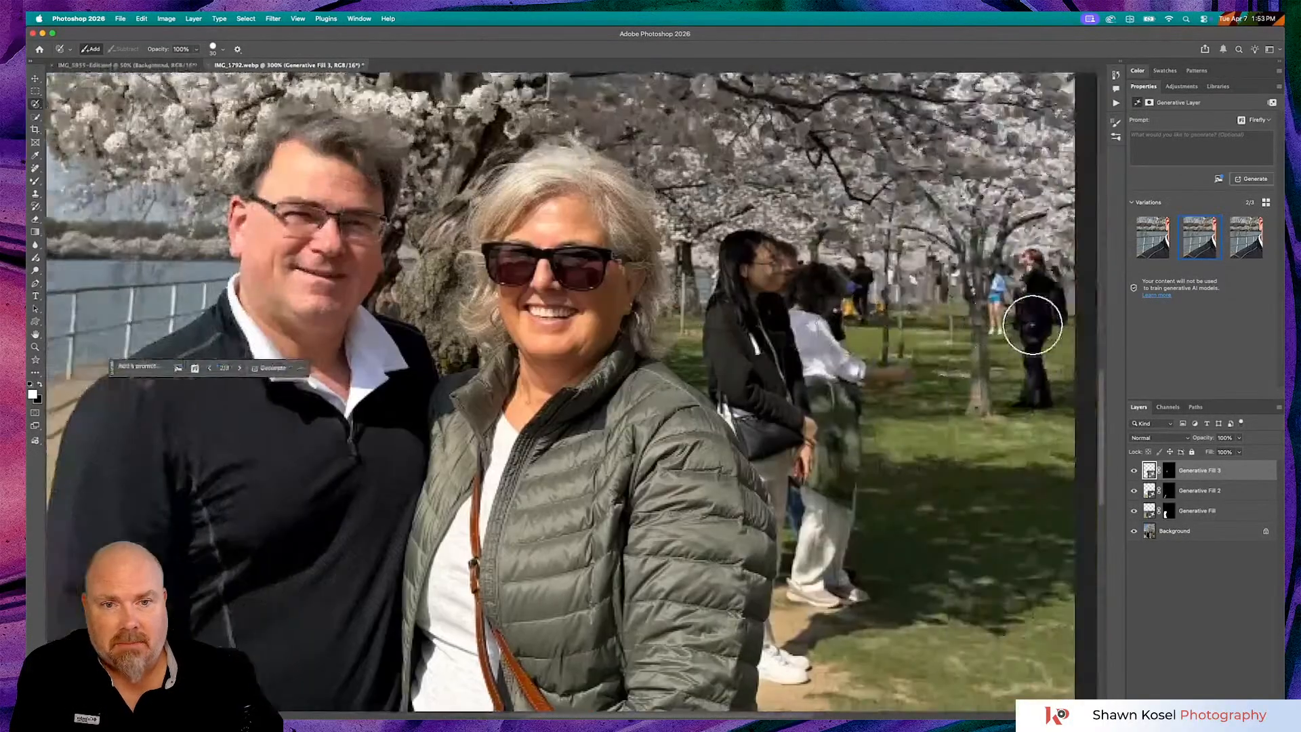
{"action": "scroll", "coordinate": [1030, 323], "scroll_direction": "right", "scroll_amount": 7}
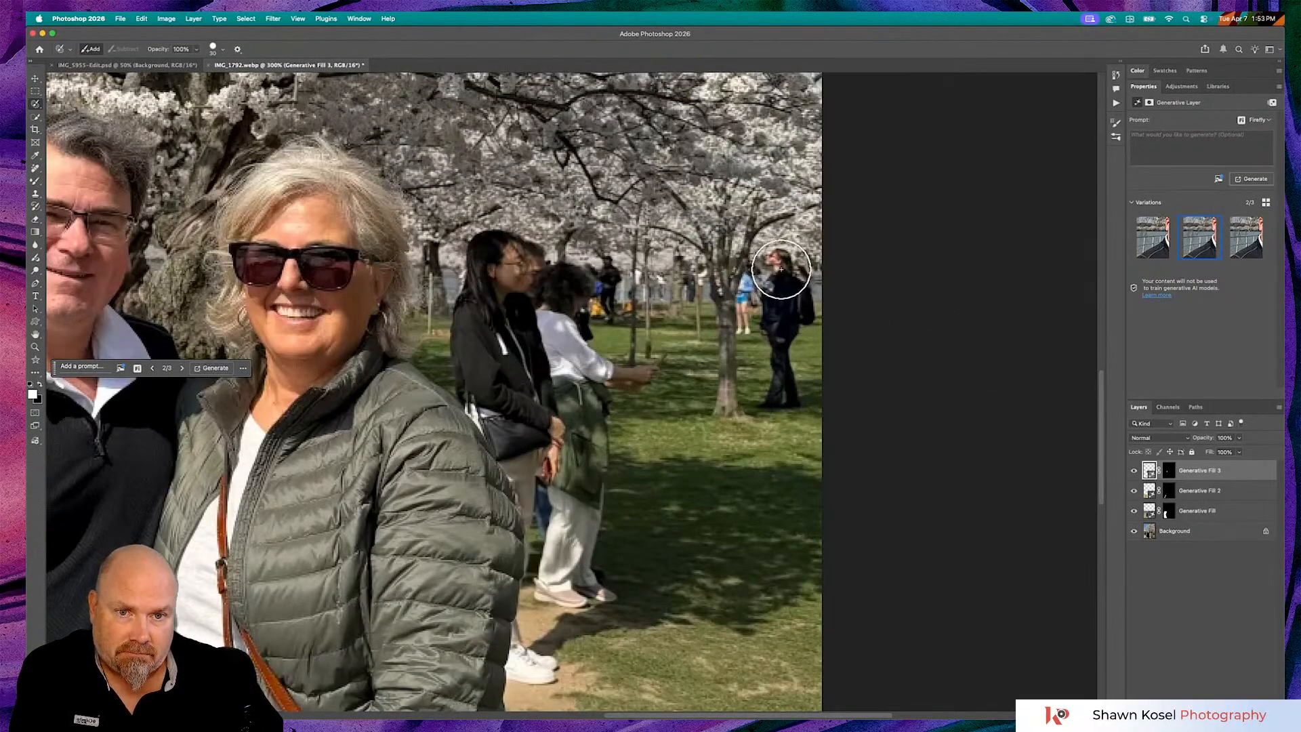
{"action": "mouse_move", "coordinate": [781, 269]}
{"action": "left_mouse_down"}
{"action": "mouse_move", "coordinate": [771, 397]}
{"action": "mouse_move", "coordinate": [788, 395]}
{"action": "mouse_move", "coordinate": [793, 273]}
{"action": "mouse_move", "coordinate": [749, 278]}
{"action": "mouse_move", "coordinate": [744, 322]}
{"action": "left_mouse_up"}
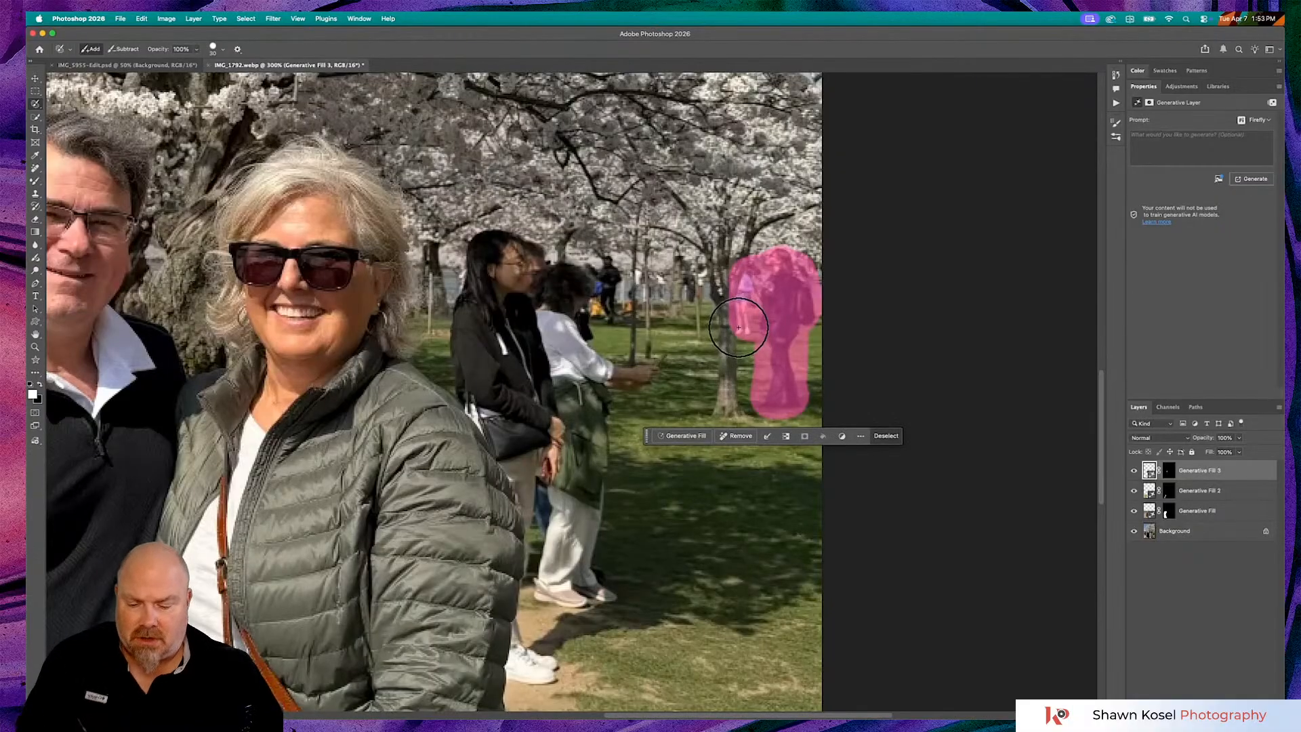
{"action": "key", "text": "alt"}
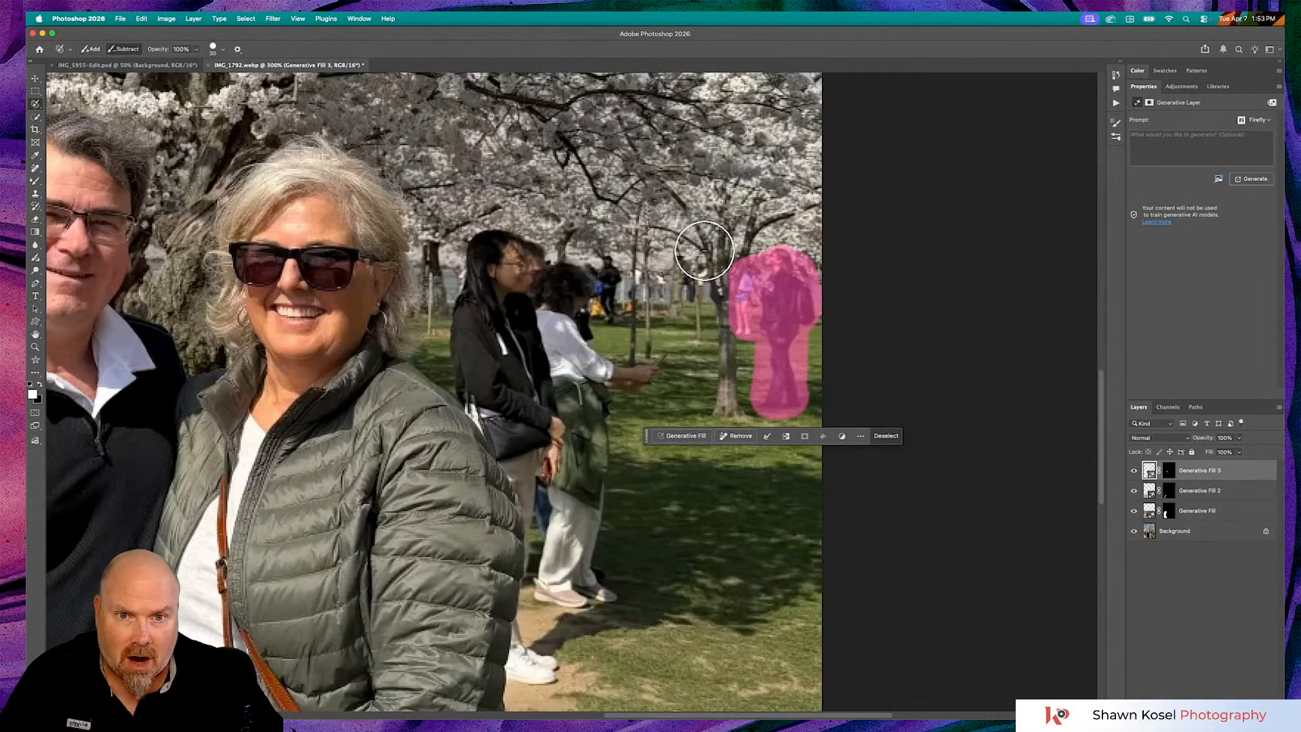
{"action": "key", "text": "x"}
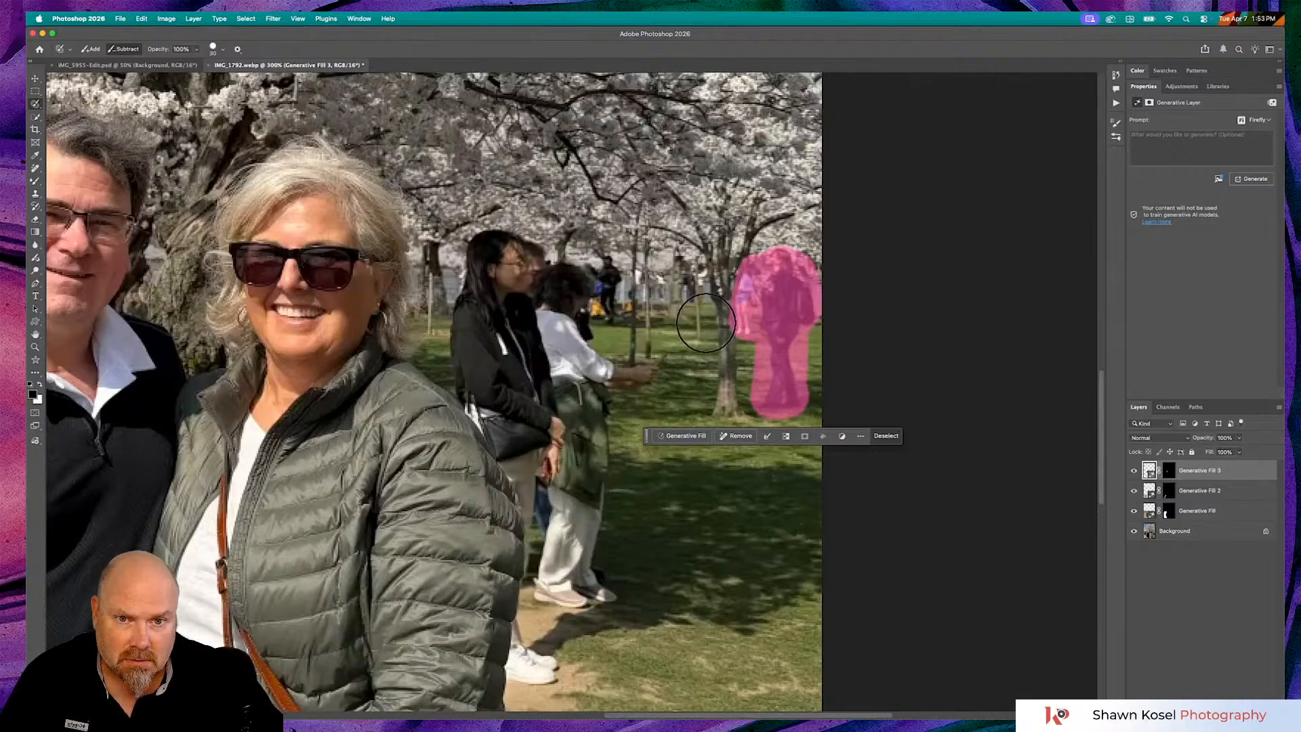
{"action": "mouse_move", "coordinate": [705, 322]}
{"action": "left_mouse_down"}
{"action": "mouse_move", "coordinate": [707, 334]}
{"action": "mouse_move", "coordinate": [704, 309]}
{"action": "left_mouse_up"}
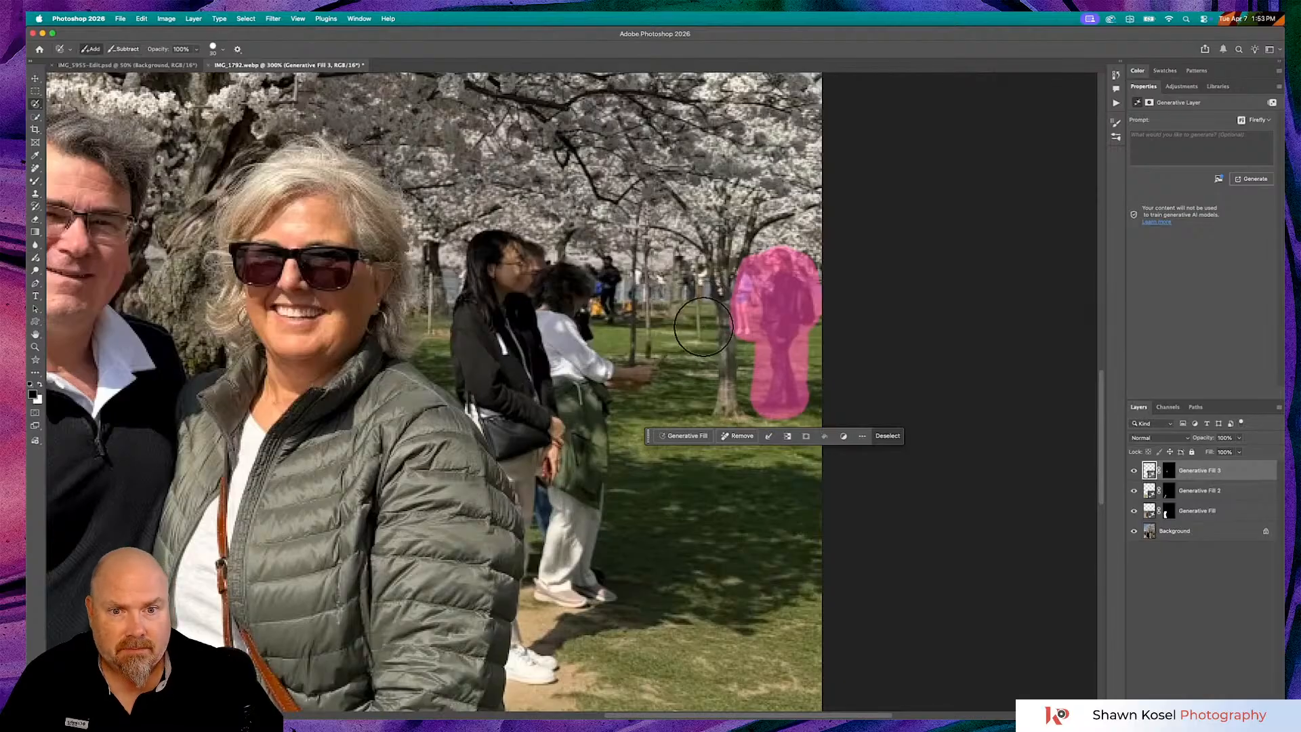
Replace the selected people beside the tree using Generative Fill with an empty prompt, and choose the second variation
{"action": "left_click", "coordinate": [684, 436]}
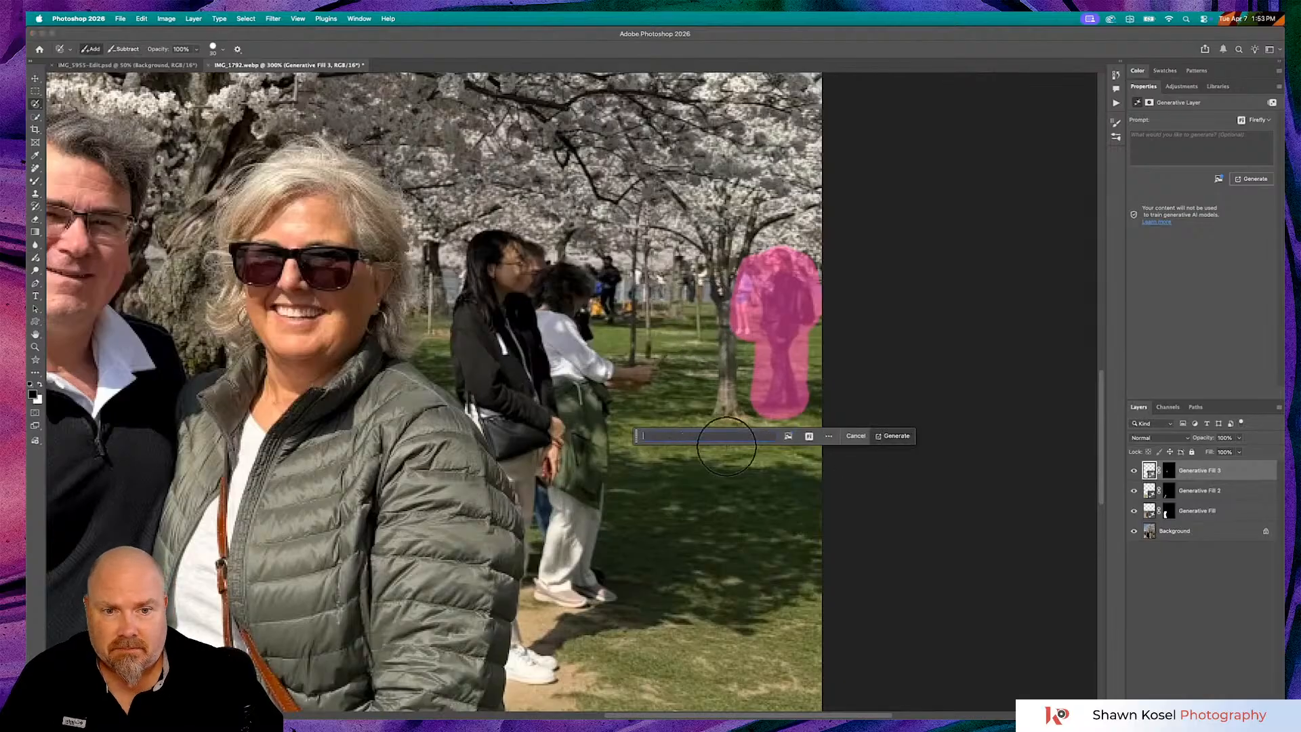
{"action": "left_click", "coordinate": [894, 437]}
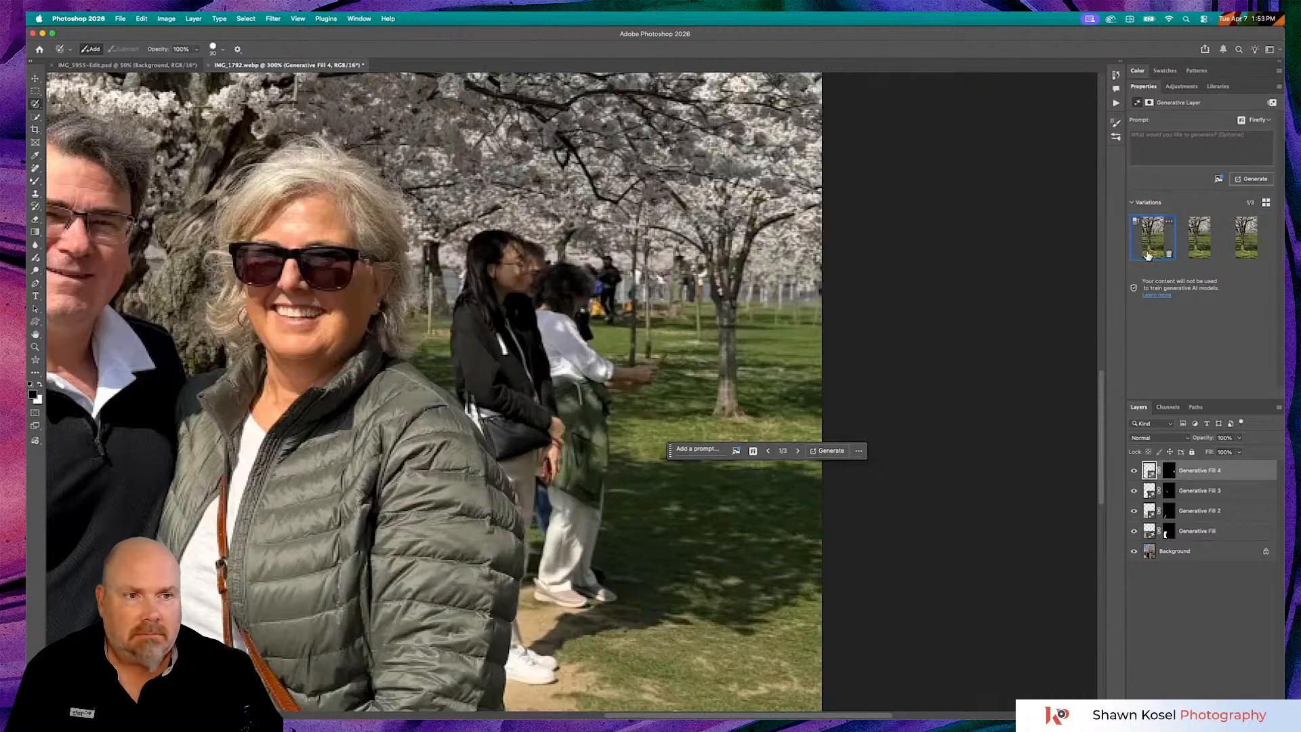
{"action": "left_click", "coordinate": [1198, 237]}
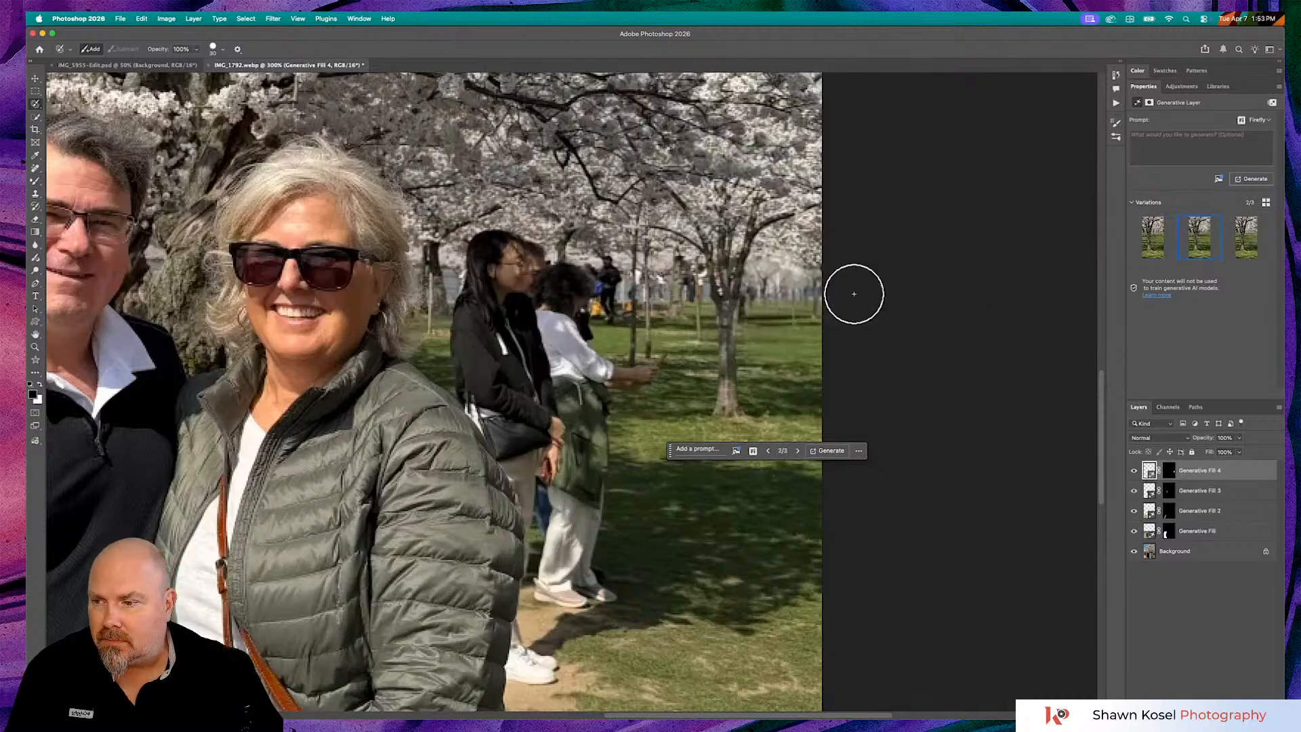
Paint a selection with a smaller brush over the group standing behind the woman in the green jacket, including their feet and shadow
{"action": "scroll", "coordinate": [725, 299], "scroll_direction": "down", "scroll_amount": 3}
{"action": "scroll", "coordinate": [726, 302], "scroll_direction": "down", "scroll_amount": 3}
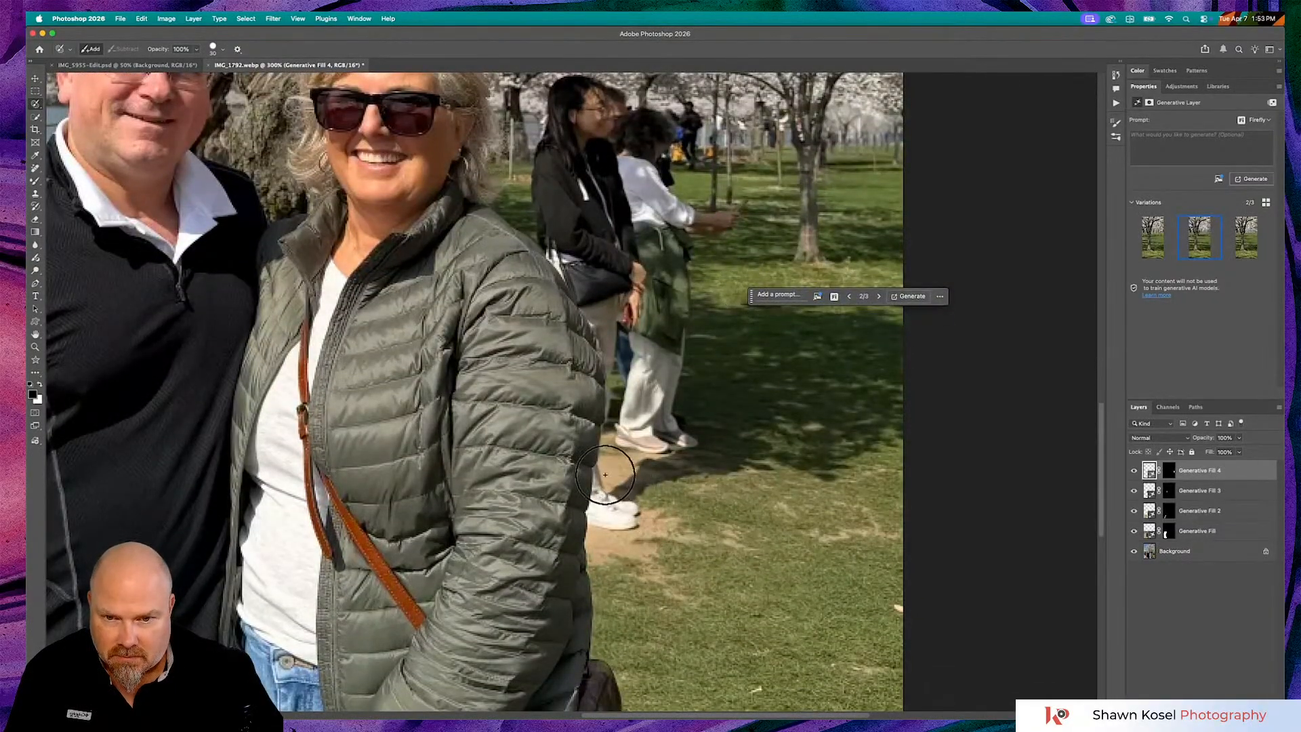
{"action": "key", "text": "bracketleft"}
{"action": "key", "text": "bracketleft"}
{"action": "key", "text": "bracketleft"}
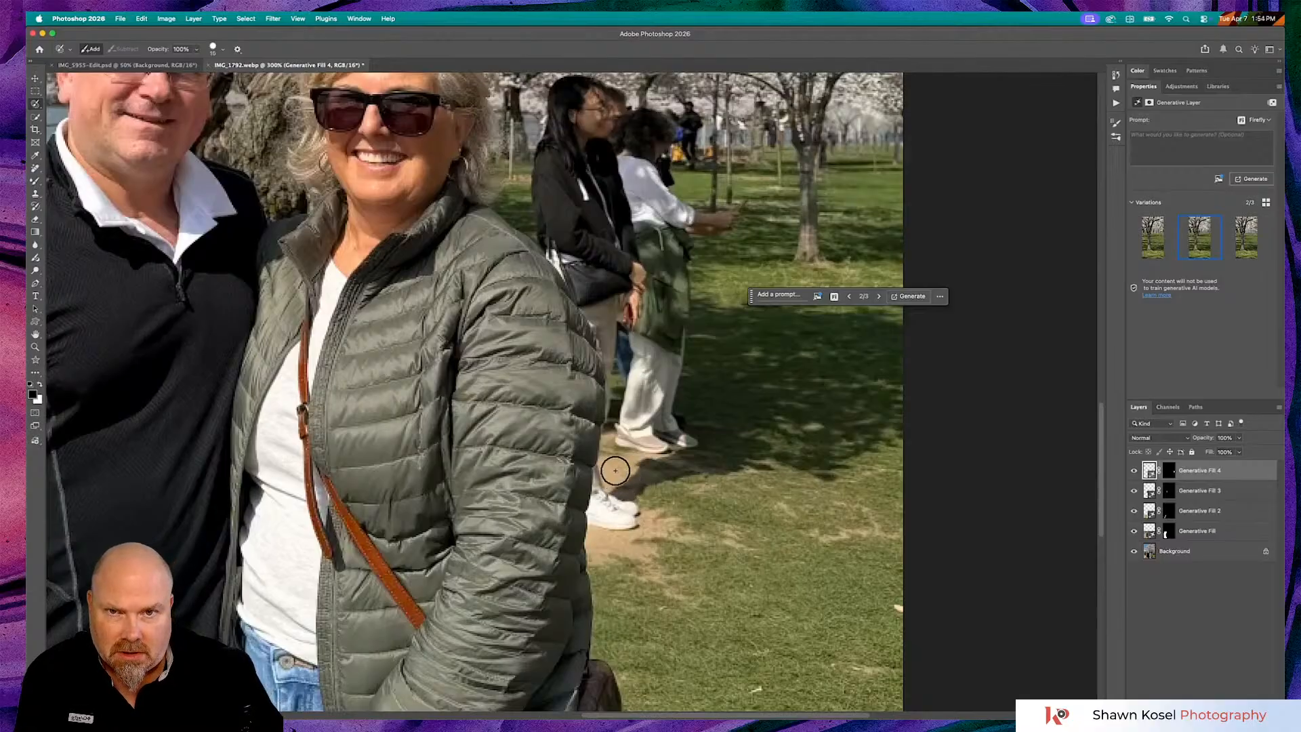
{"action": "scroll", "coordinate": [620, 469], "scroll_direction": "up", "scroll_amount": 1}
{"action": "scroll", "coordinate": [624, 471], "scroll_direction": "up", "scroll_amount": 1}
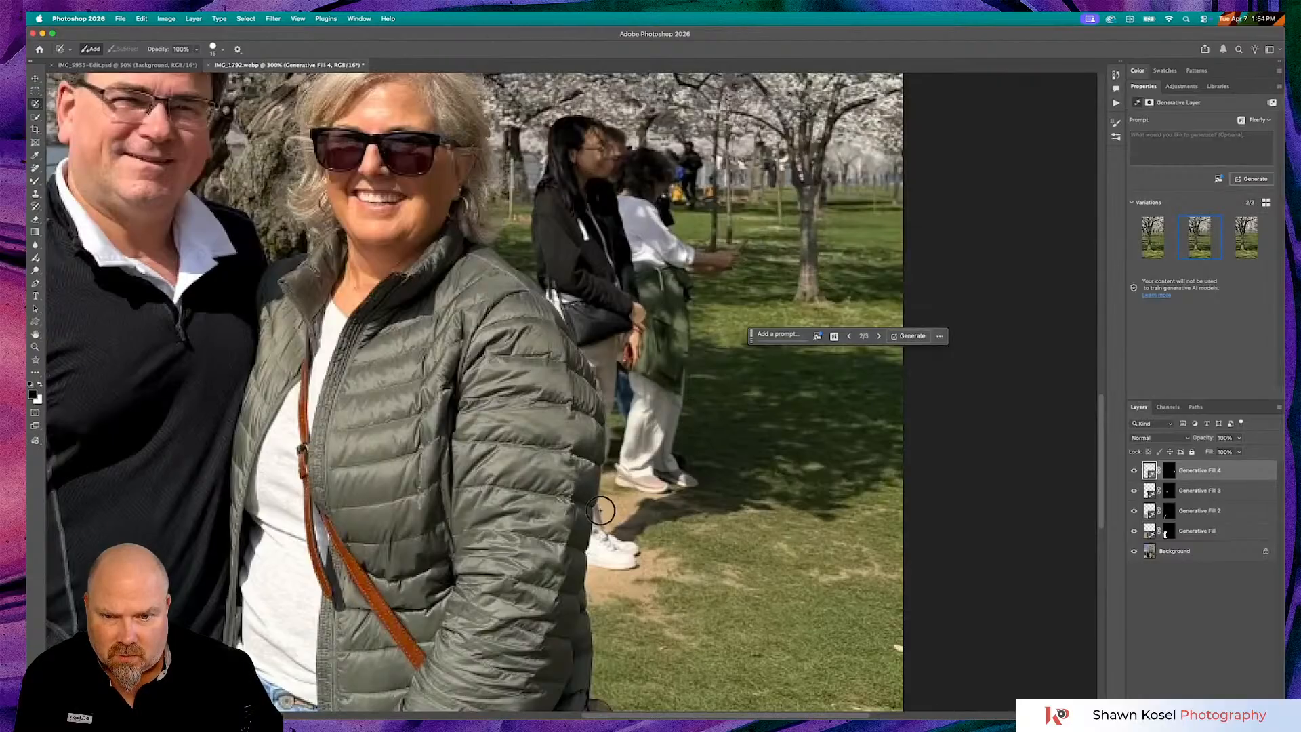
{"action": "mouse_move", "coordinate": [601, 510]}
{"action": "left_mouse_down"}
{"action": "mouse_move", "coordinate": [596, 561]}
{"action": "mouse_move", "coordinate": [613, 561]}
{"action": "mouse_move", "coordinate": [634, 543]}
{"action": "mouse_move", "coordinate": [607, 540]}
{"action": "mouse_move", "coordinate": [650, 495]}
{"action": "mouse_move", "coordinate": [630, 537]}
{"action": "mouse_move", "coordinate": [702, 510]}
{"action": "mouse_move", "coordinate": [767, 504]}
{"action": "mouse_move", "coordinate": [762, 482]}
{"action": "mouse_move", "coordinate": [678, 458]}
{"action": "mouse_move", "coordinate": [687, 269]}
{"action": "mouse_move", "coordinate": [722, 273]}
{"action": "mouse_move", "coordinate": [746, 241]}
{"action": "mouse_move", "coordinate": [733, 249]}
{"action": "left_mouse_up"}
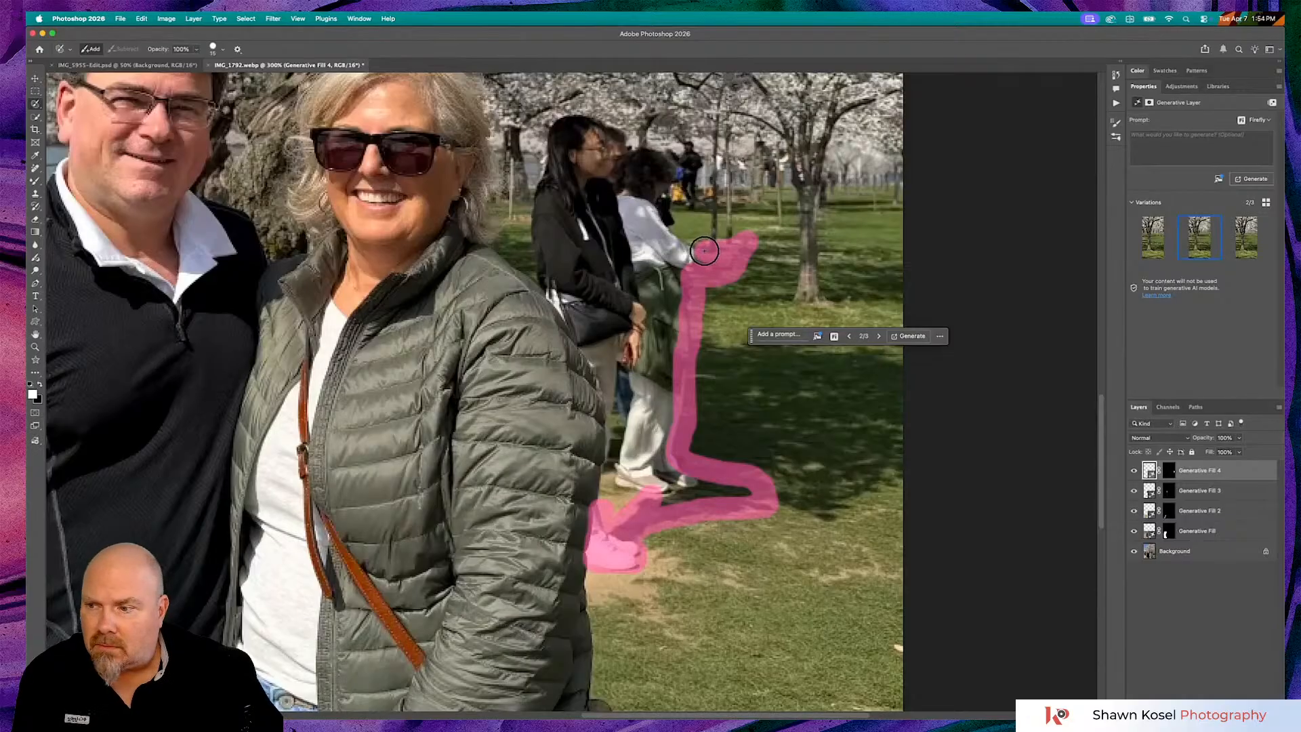
{"action": "mouse_move", "coordinate": [670, 234]}
{"action": "left_mouse_down"}
{"action": "mouse_move", "coordinate": [664, 194]}
{"action": "mouse_move", "coordinate": [697, 205]}
{"action": "mouse_move", "coordinate": [693, 146]}
{"action": "mouse_move", "coordinate": [667, 154]}
{"action": "mouse_move", "coordinate": [587, 123]}
{"action": "mouse_move", "coordinate": [552, 126]}
{"action": "mouse_move", "coordinate": [533, 272]}
{"action": "mouse_move", "coordinate": [605, 388]}
{"action": "mouse_move", "coordinate": [611, 468]}
{"action": "mouse_move", "coordinate": [596, 503]}
{"action": "left_mouse_up"}
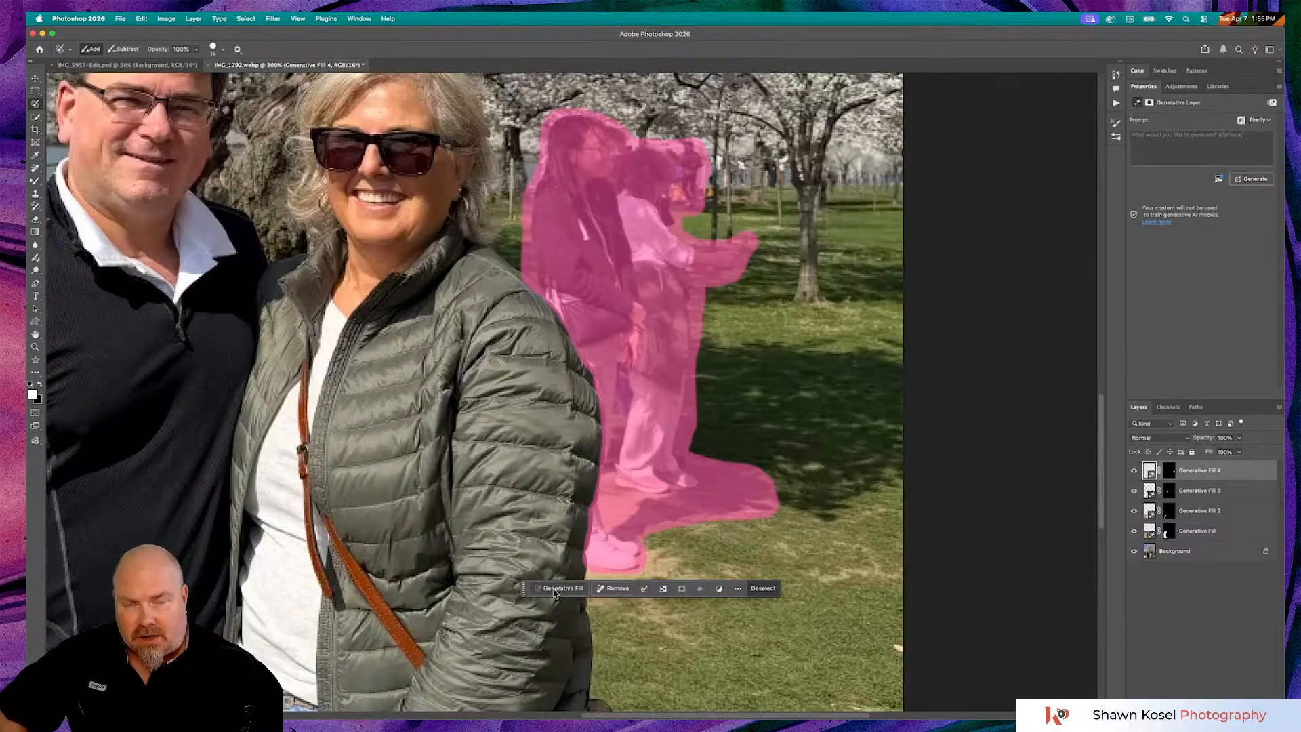
Replace the selected group using Generative Fill with an empty prompt, and switch to the second variation
{"action": "left_click", "coordinate": [554, 591]}
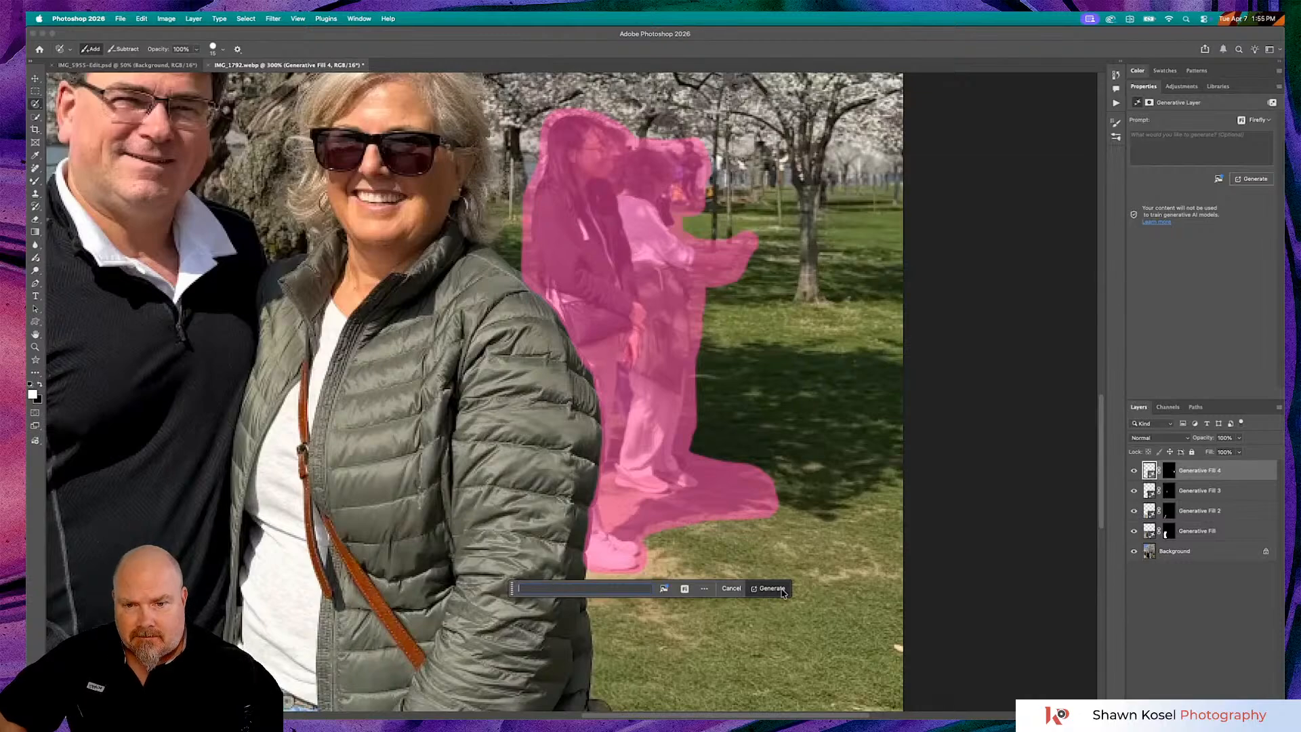
{"action": "left_click", "coordinate": [772, 588]}
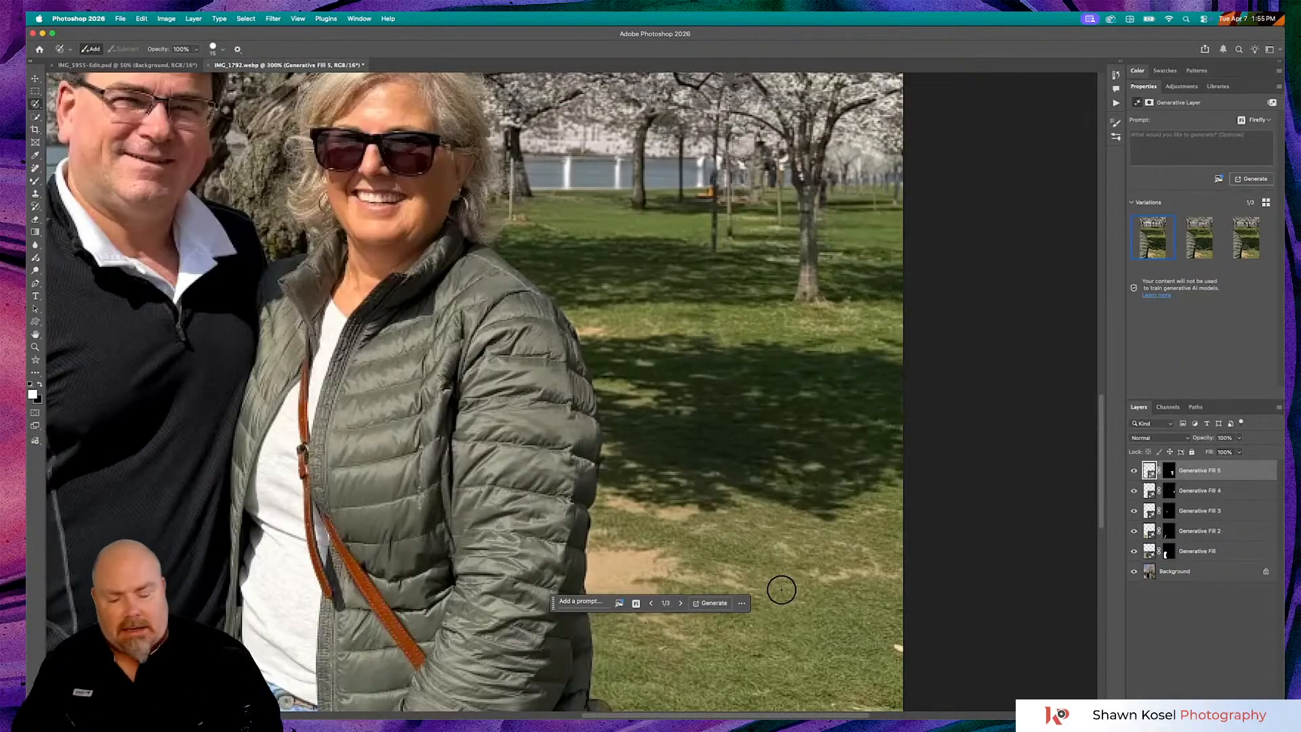
{"action": "key", "text": "super+minus"}
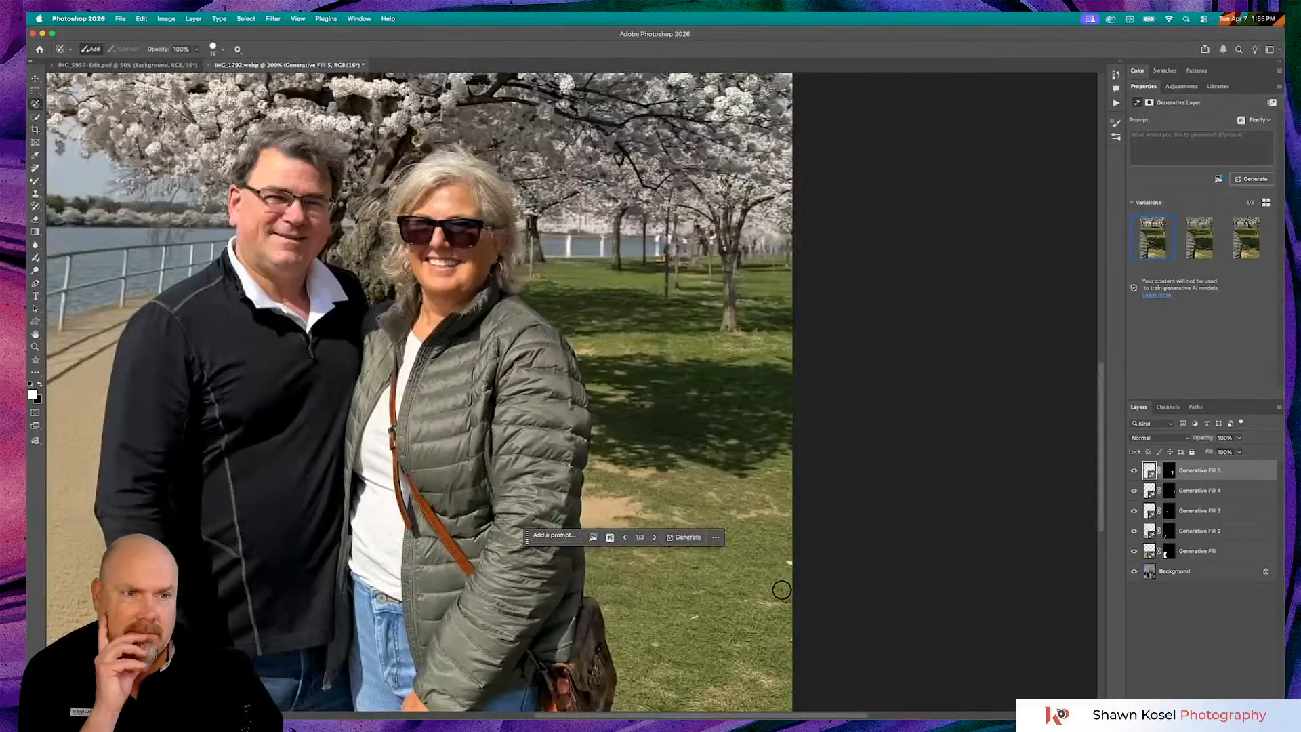
{"action": "mouse_move", "coordinate": [1144, 230]}
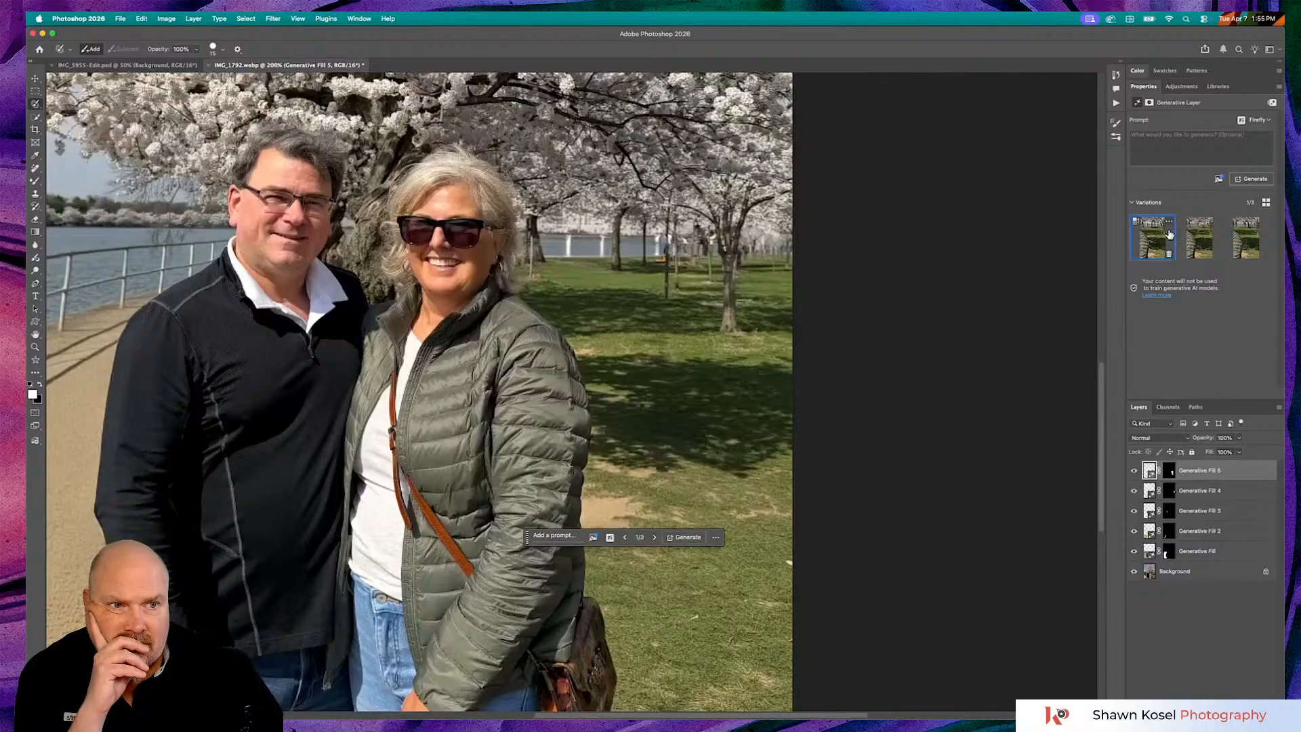
{"action": "mouse_move", "coordinate": [1194, 234]}
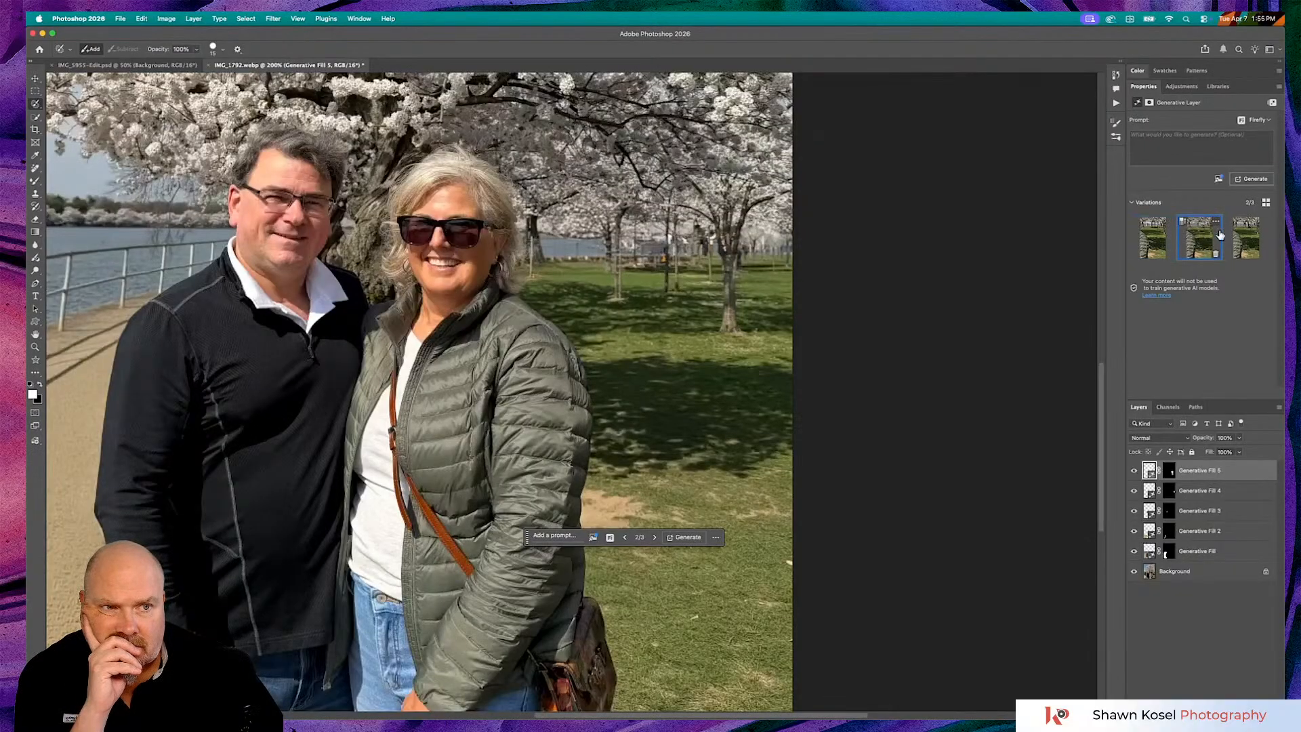
Compare the generated variations for the area behind the woman and choose the third one
{"action": "left_click", "coordinate": [1237, 235]}
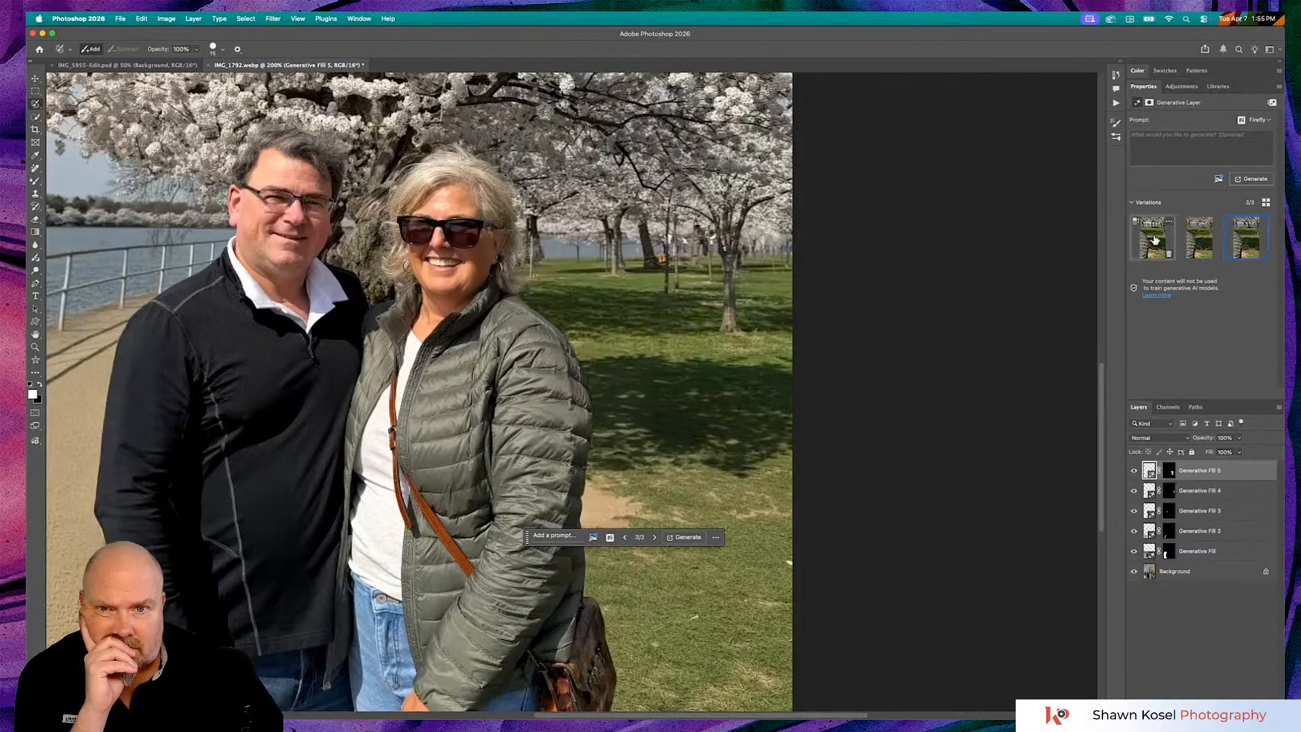
{"action": "left_click", "coordinate": [1155, 240]}
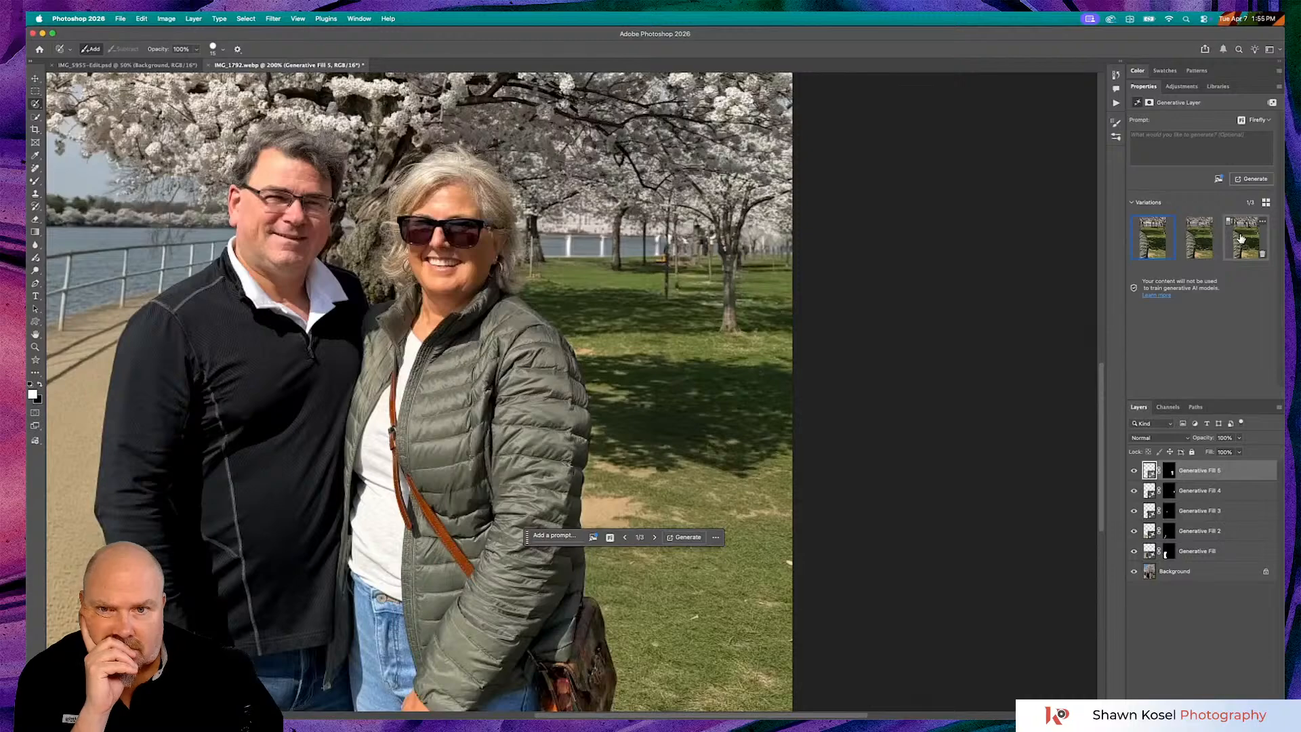
{"action": "left_click", "coordinate": [1241, 239]}
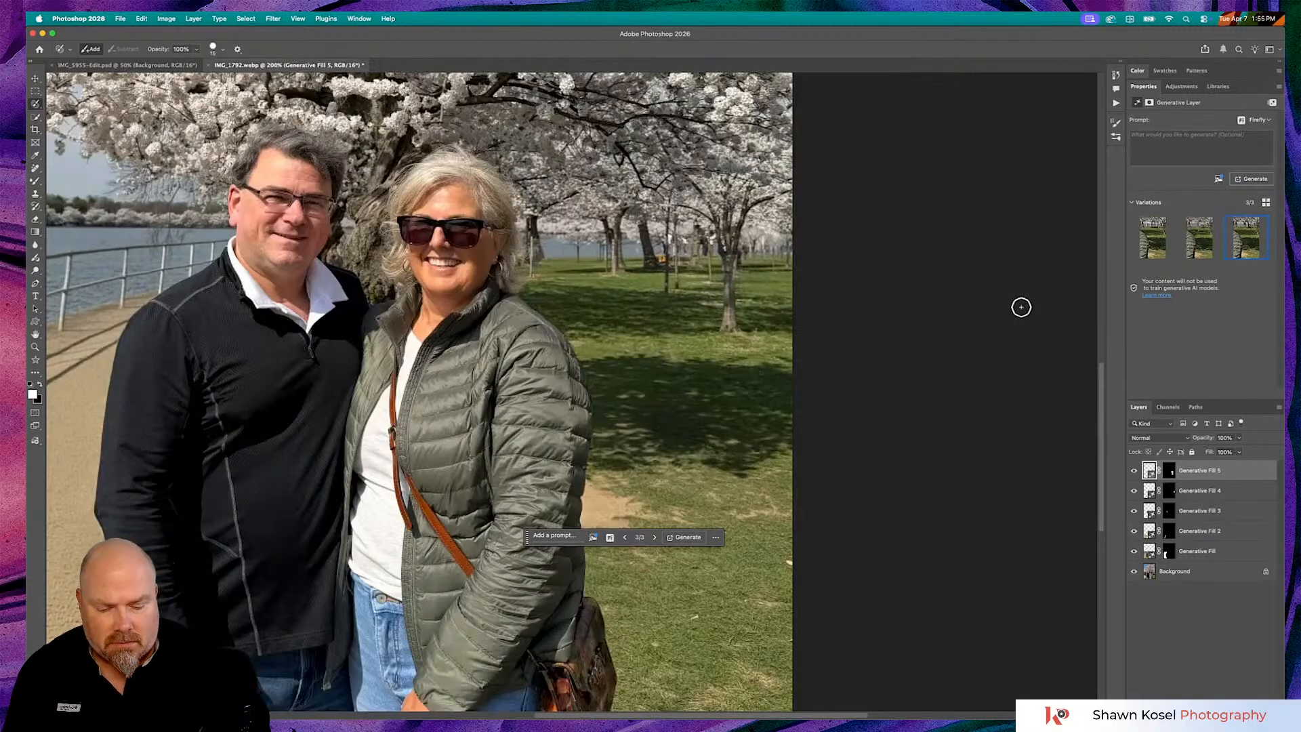
Paint a small-brush selection over the orange spot between the distant tree trunks and replace it using Generative Fill with an empty prompt
{"action": "key", "text": "super+0"}
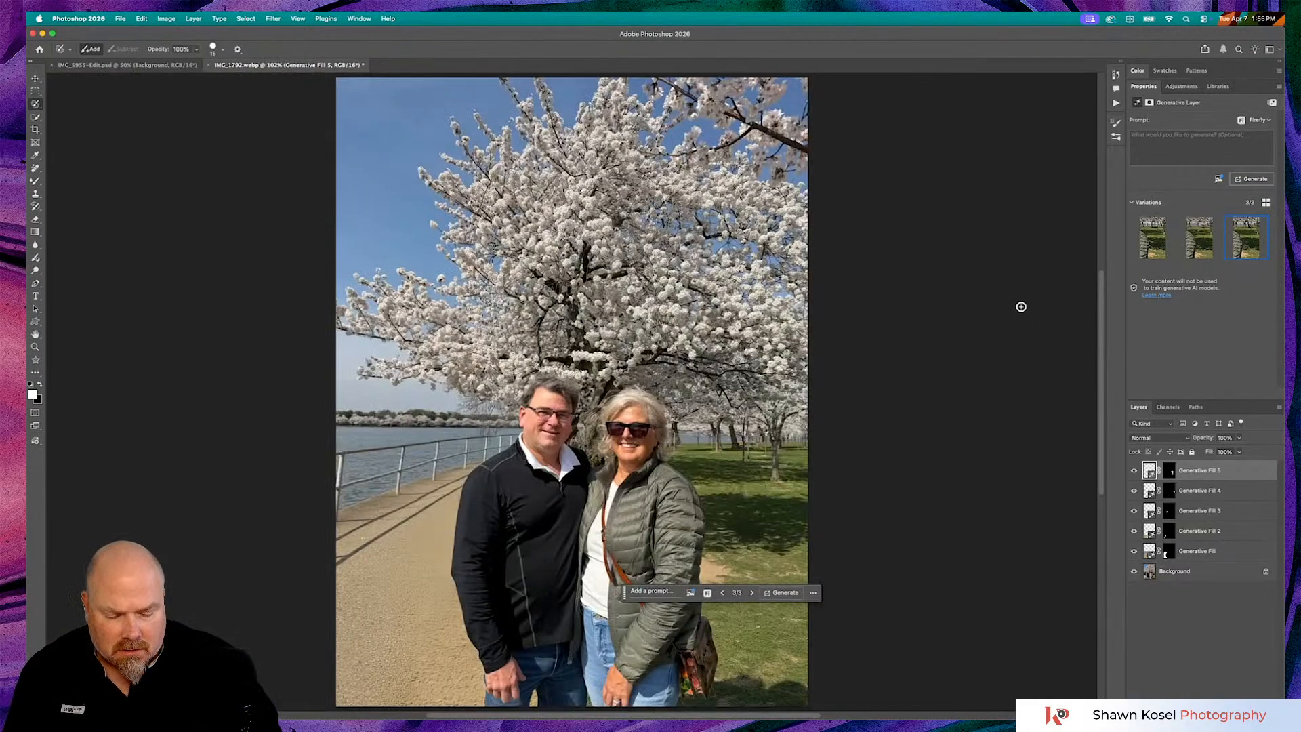
{"action": "key", "text": "super+plus"}
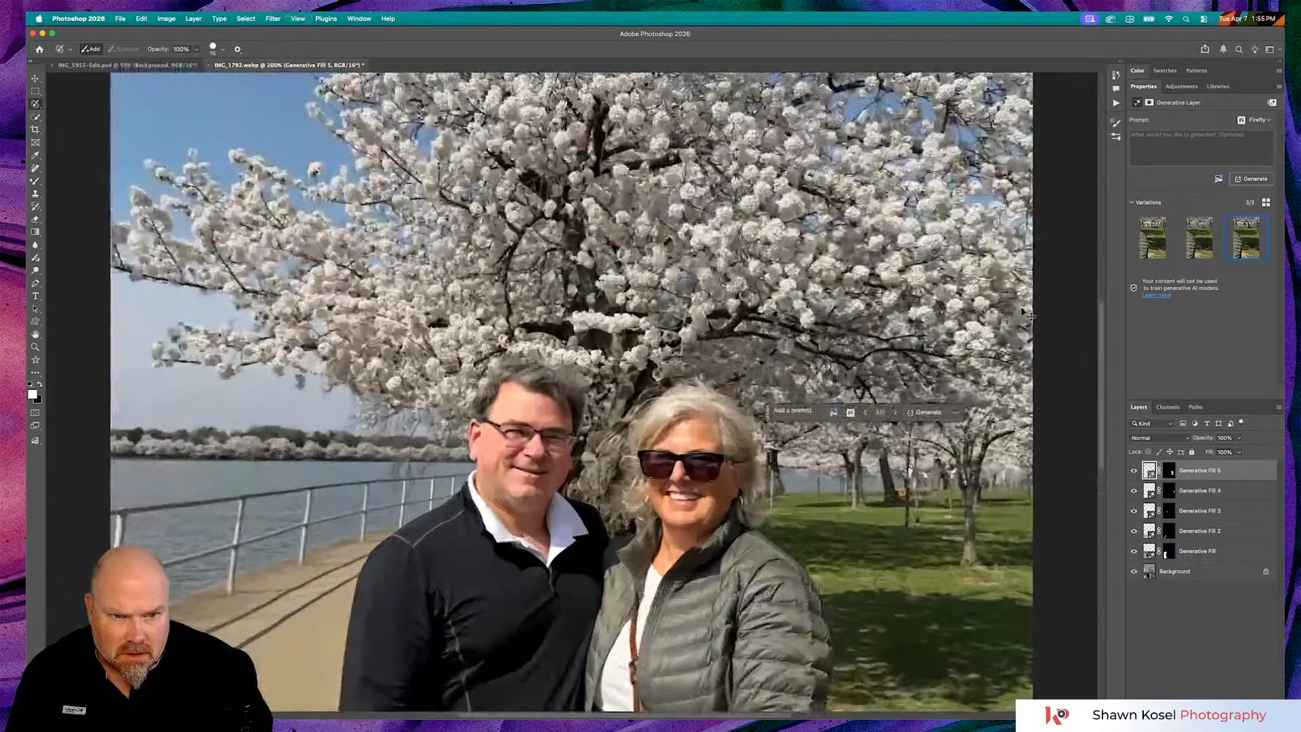
{"action": "key", "text": "super+plus"}
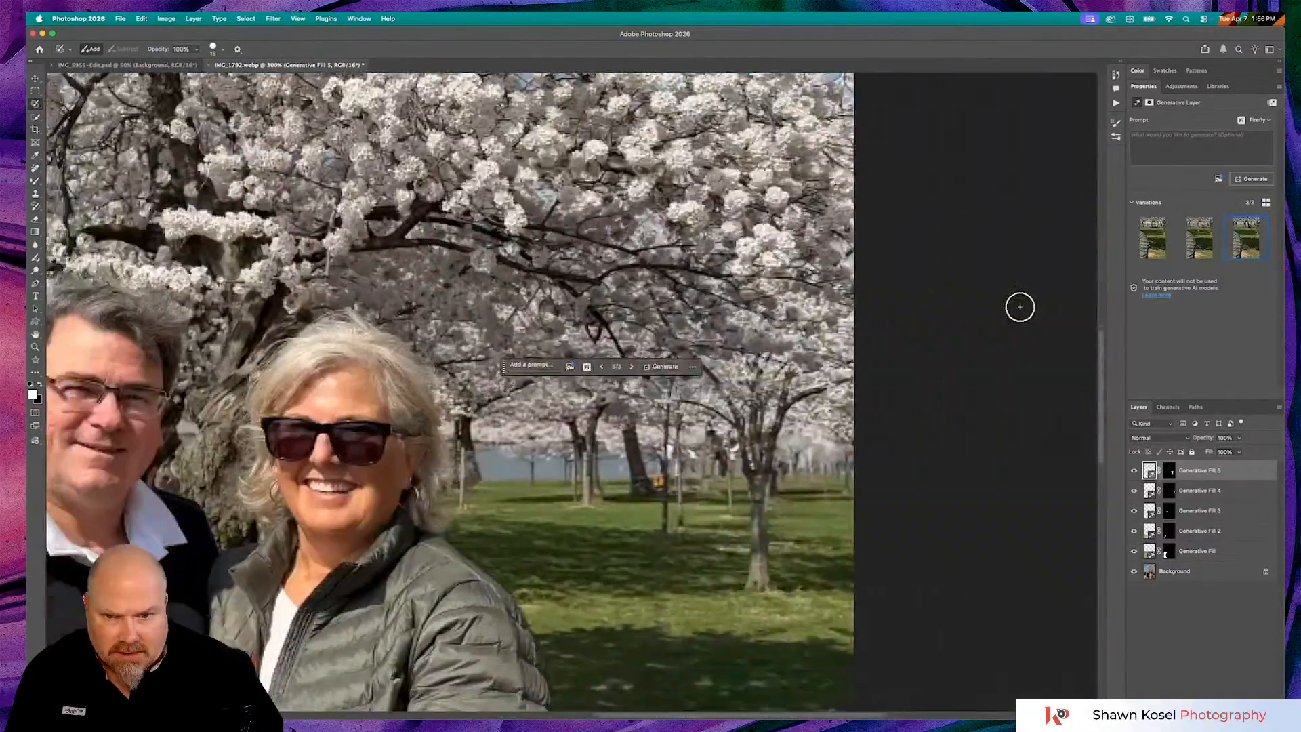
{"action": "key", "text": "super+plus"}
{"action": "key", "text": "super+plus"}
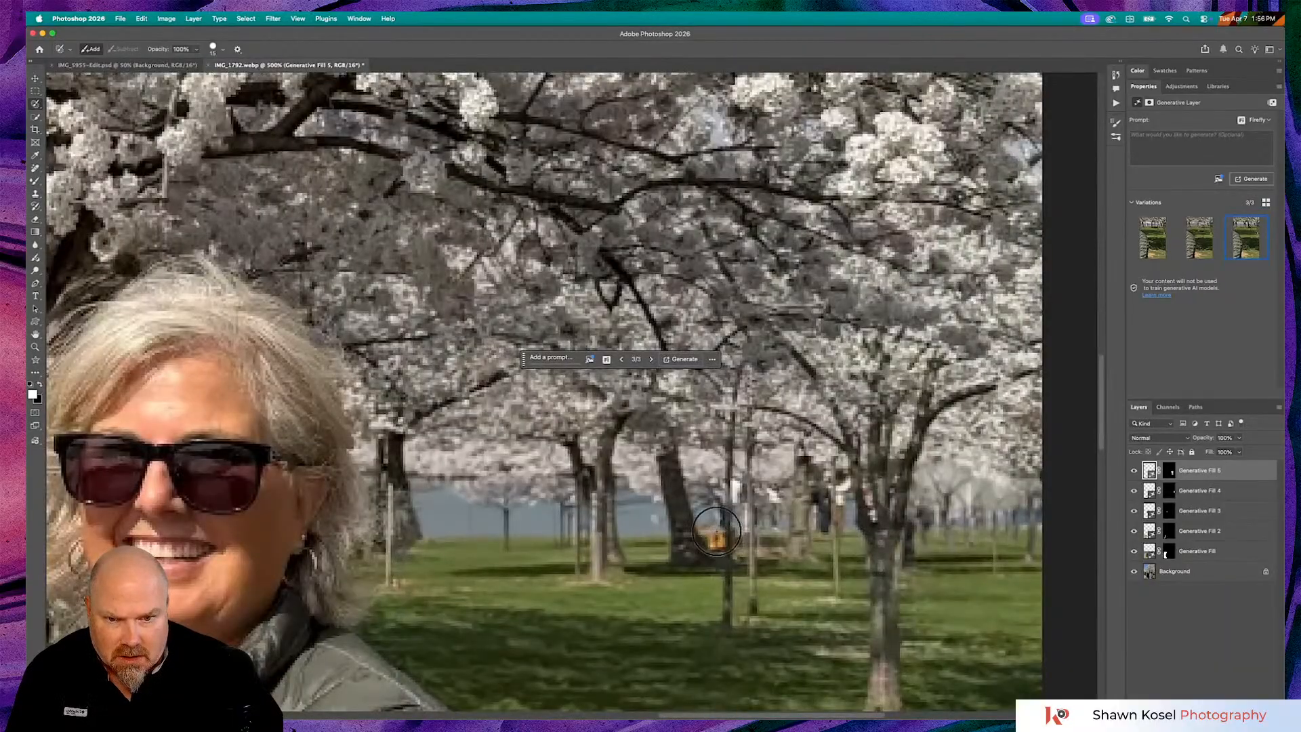
{"action": "key", "text": "bracketleft"}
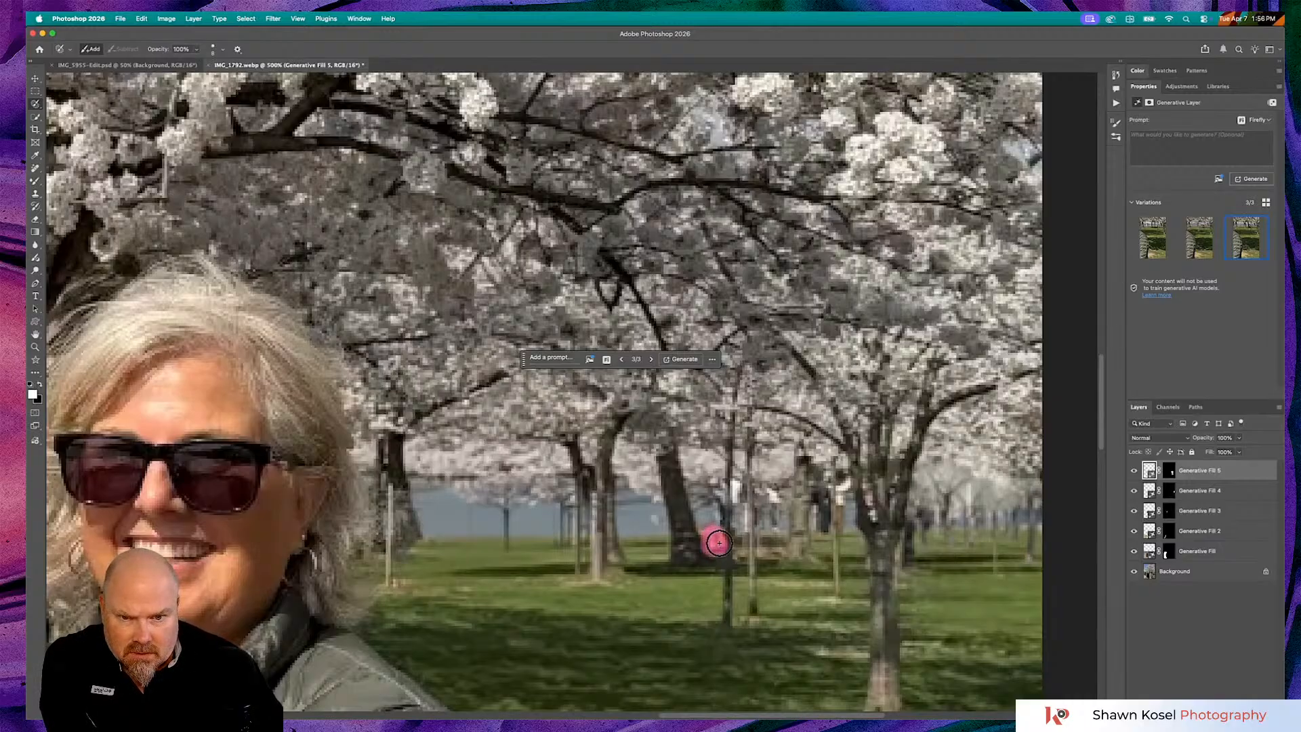
{"action": "left_click", "coordinate": [718, 542]}
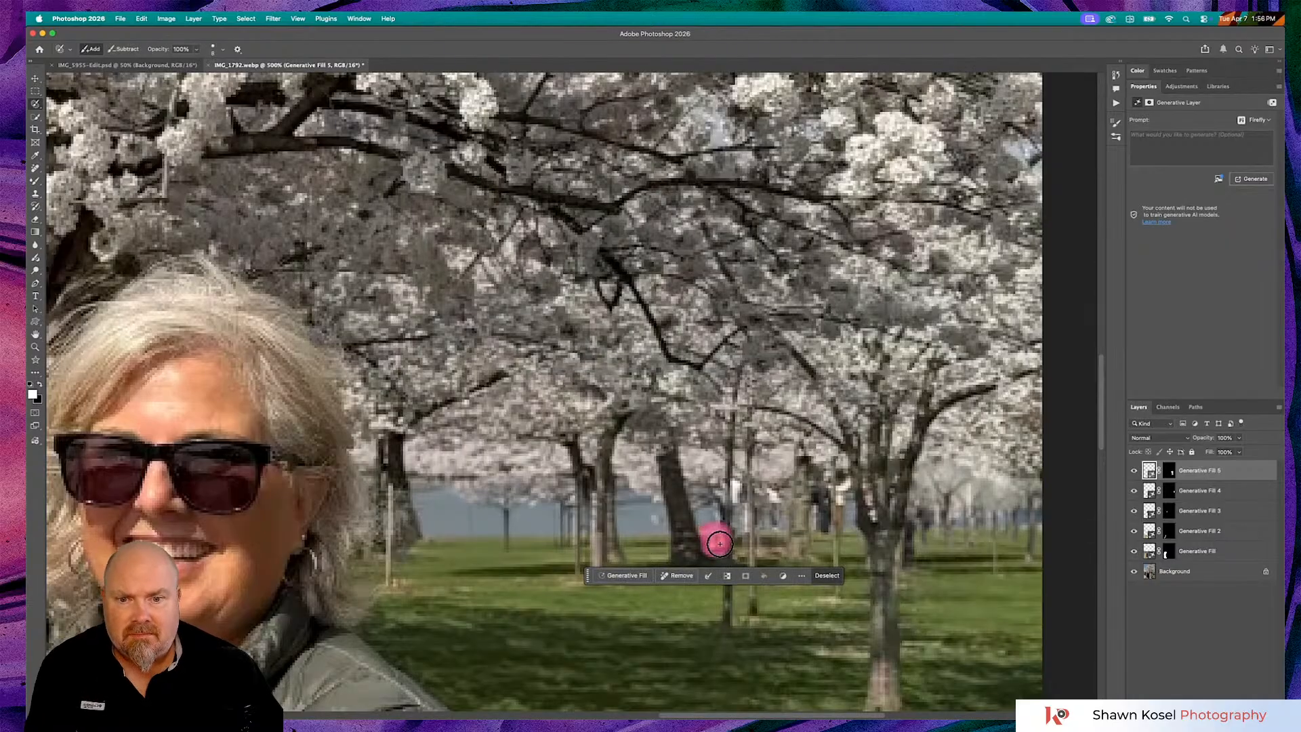
{"action": "left_click", "coordinate": [621, 575]}
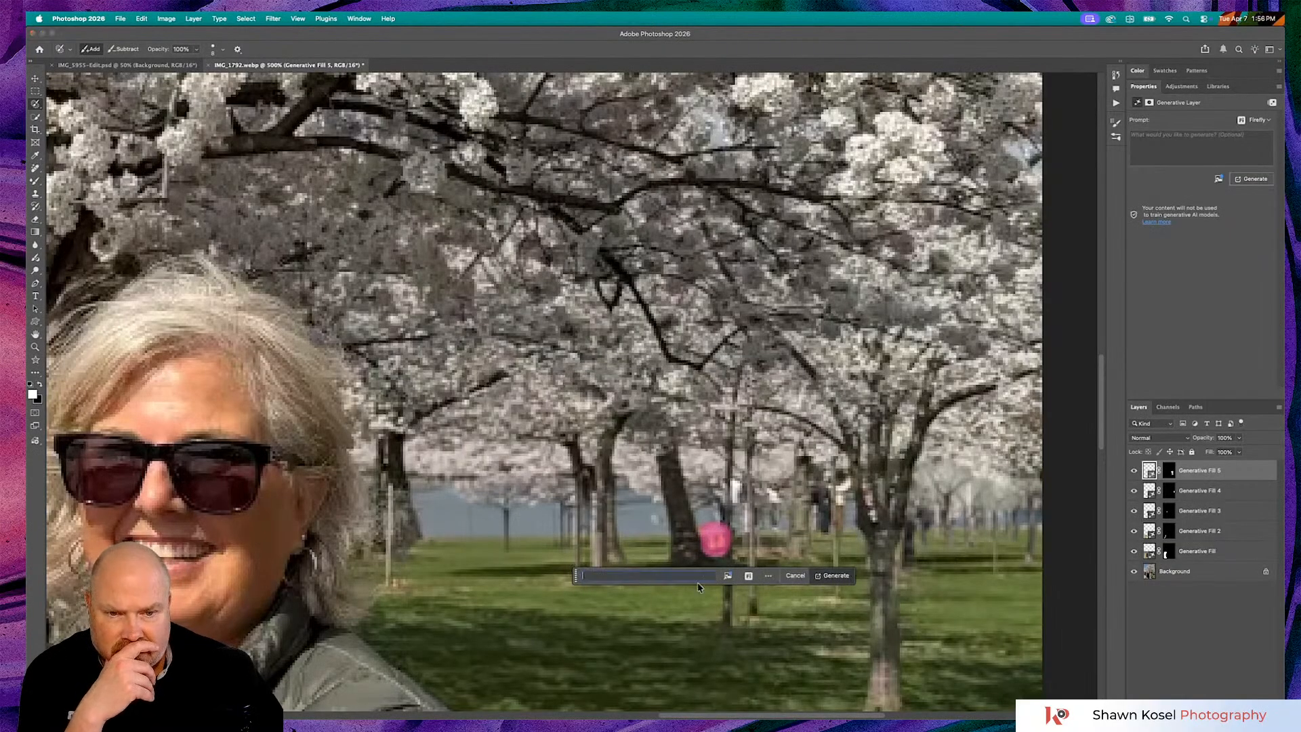
{"action": "left_click", "coordinate": [833, 575]}
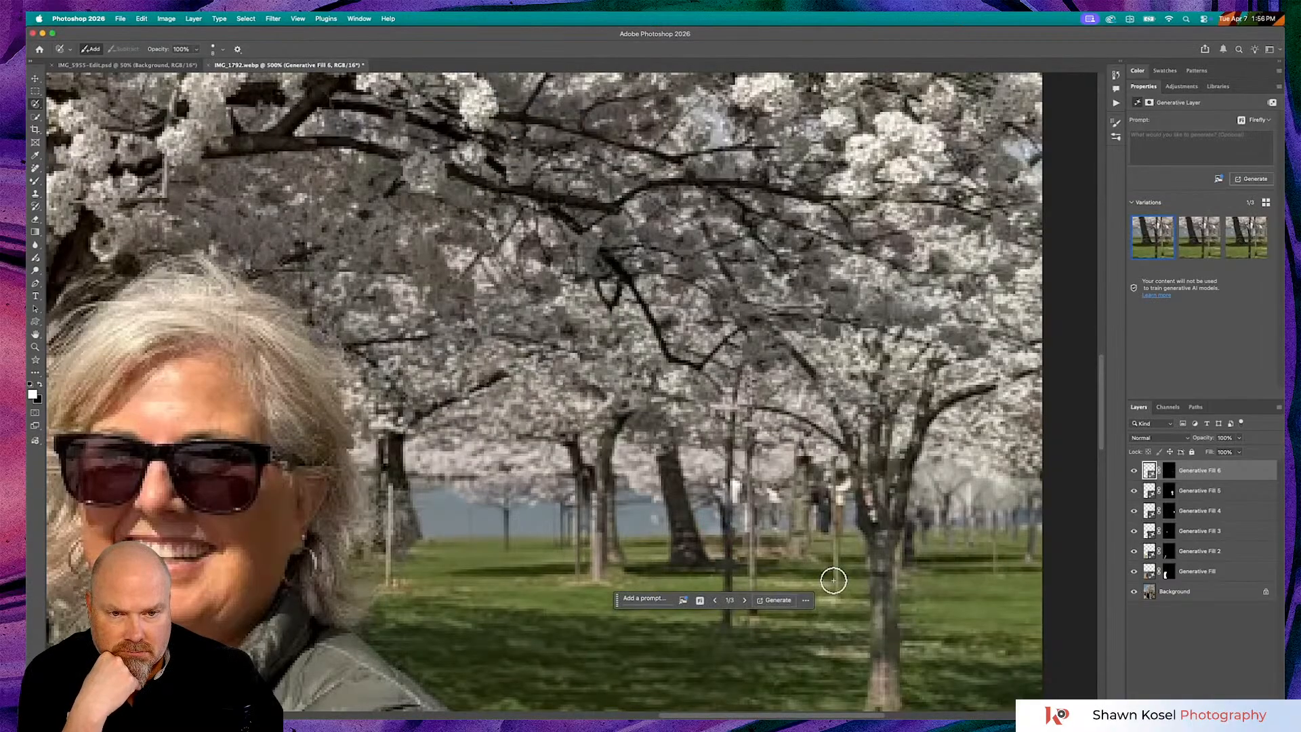
Check the whole photo with the floating prompt bar moved aside, comparing it with the Generative Fill 5 layer hidden and shown
{"action": "scroll", "coordinate": [833, 580], "scroll_direction": "right", "scroll_amount": 3}
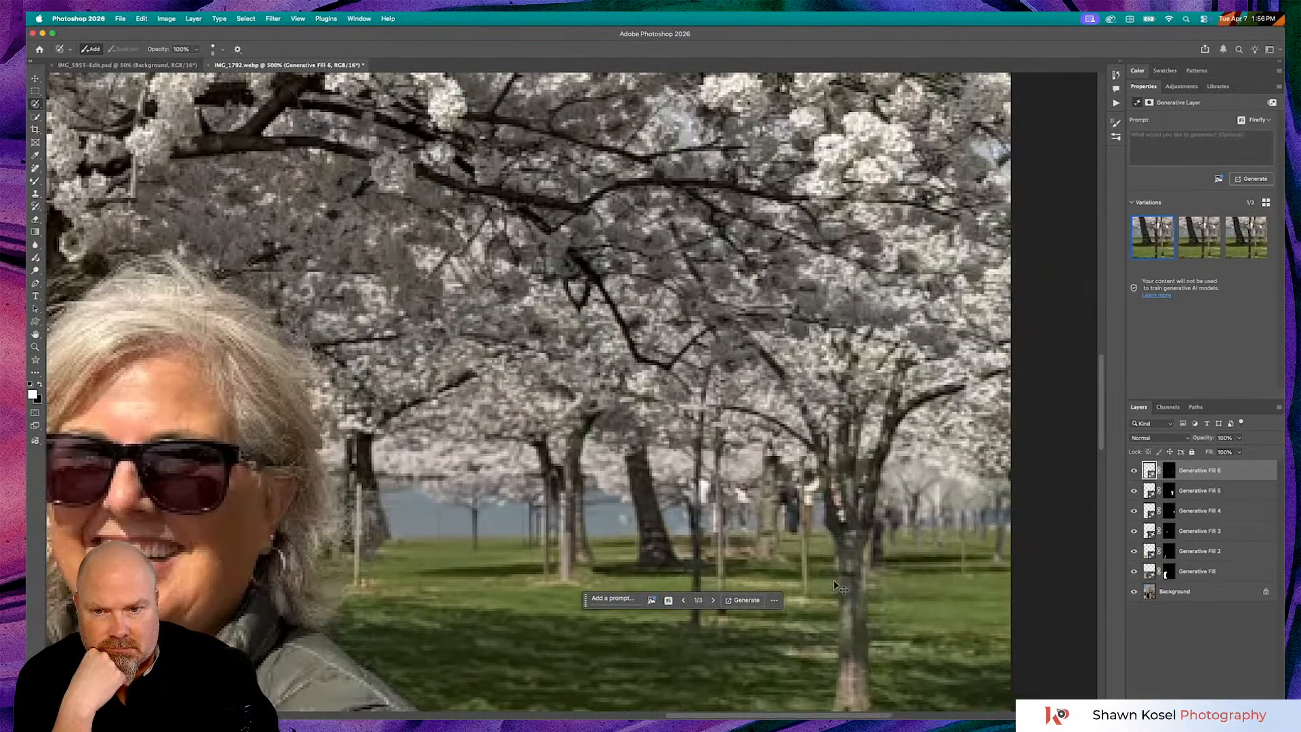
{"action": "key", "text": "super+0"}
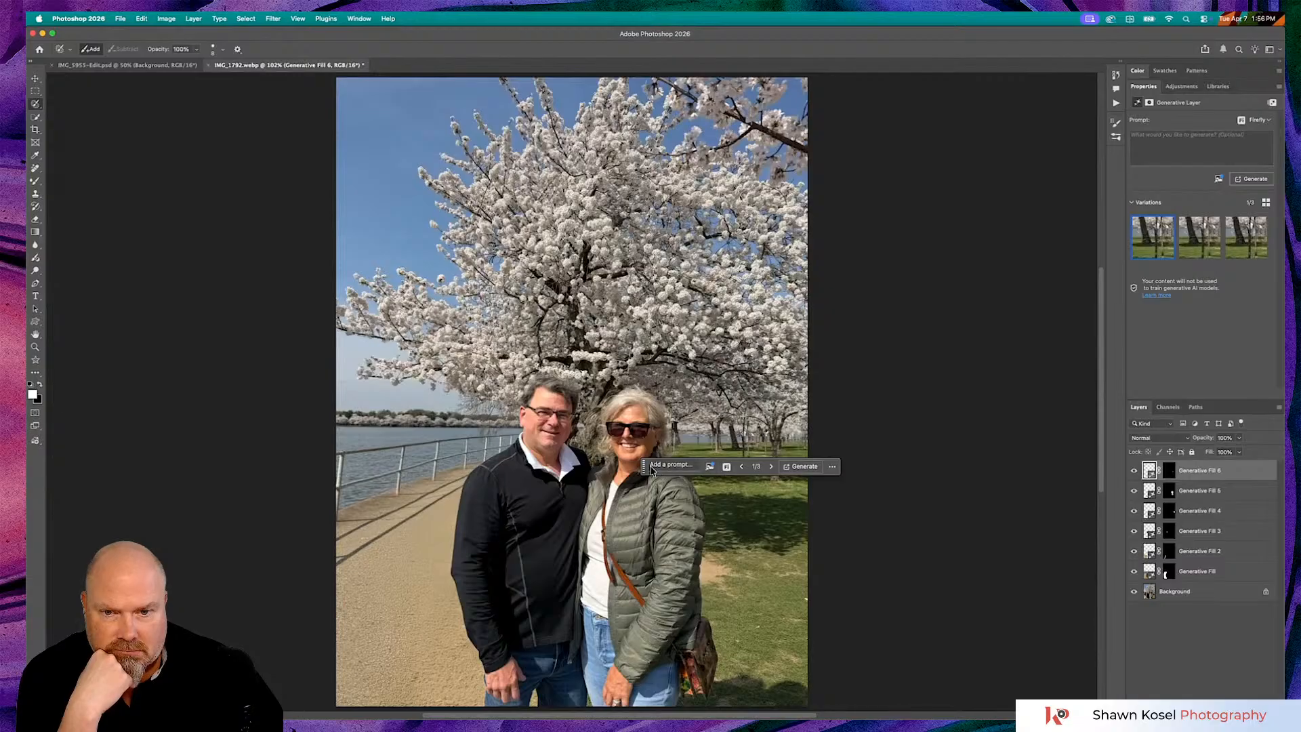
{"action": "left_click_drag", "start_coordinate": [643, 468], "coordinate": [77, 520]}
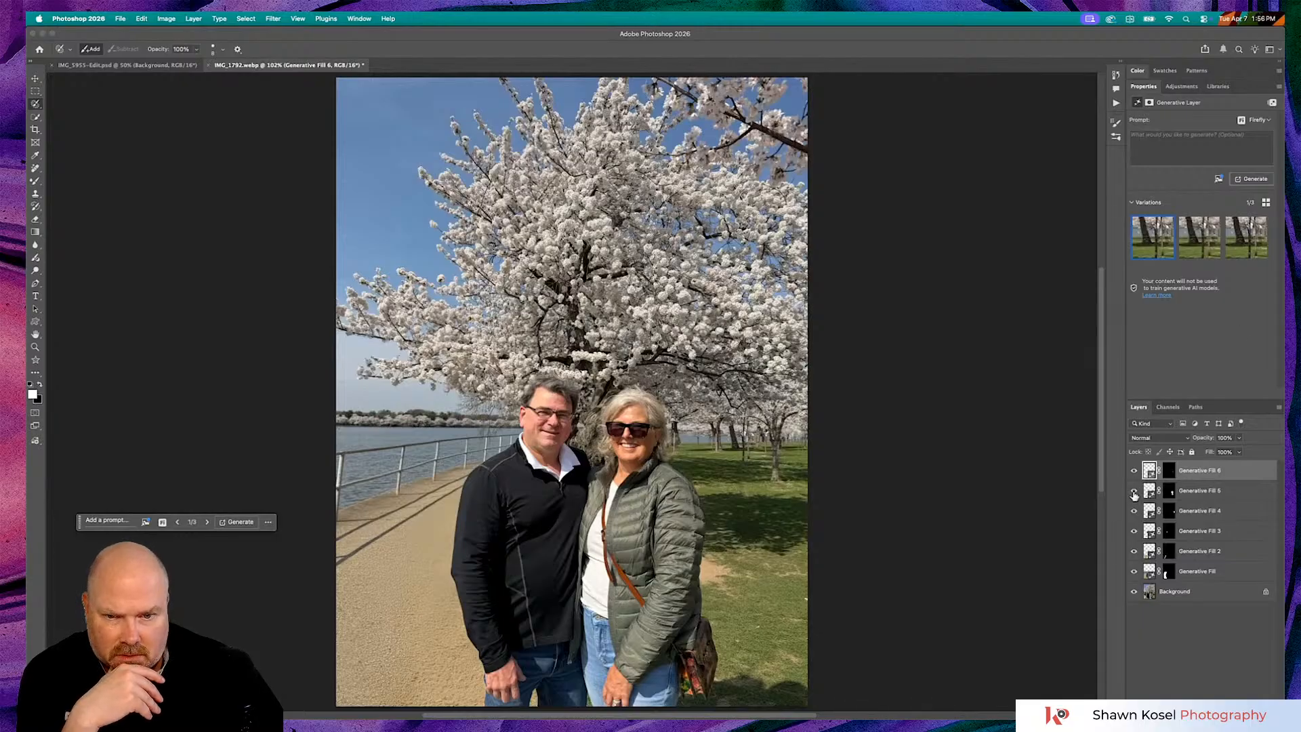
{"action": "left_click", "coordinate": [1135, 495]}
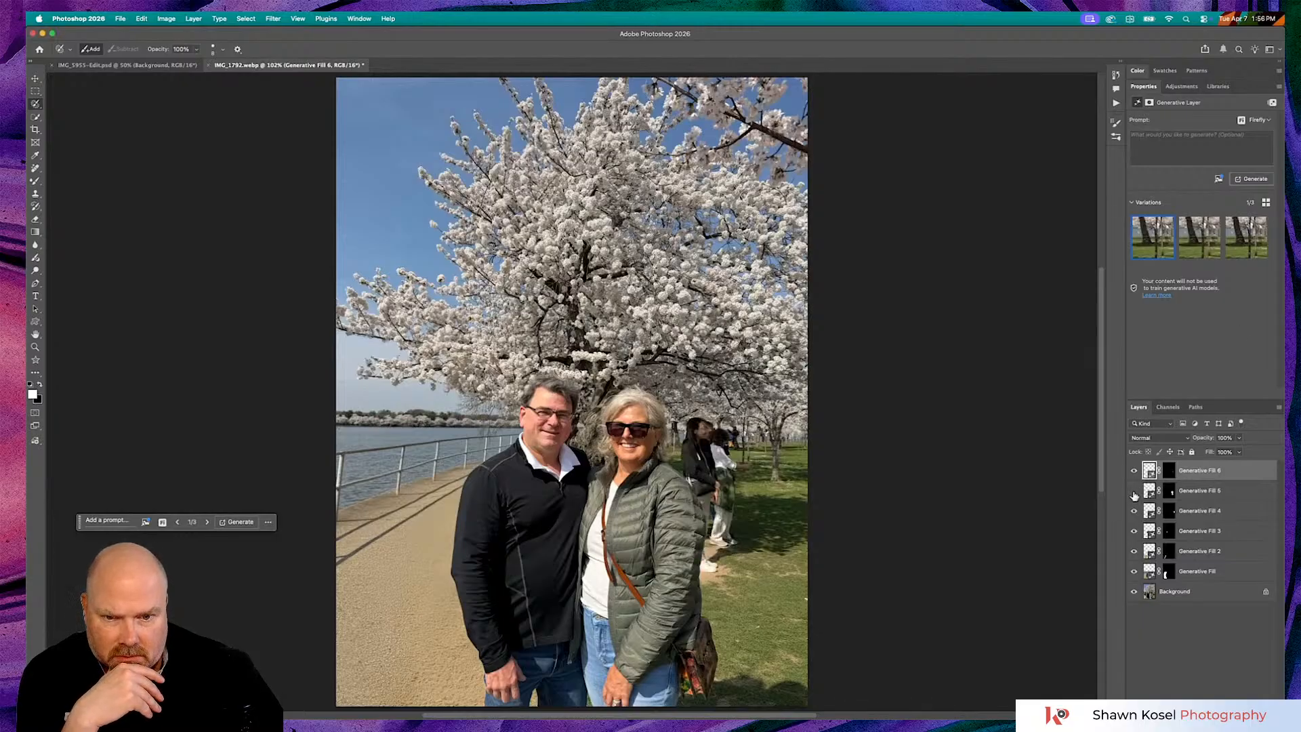
{"action": "left_click", "coordinate": [1135, 492]}
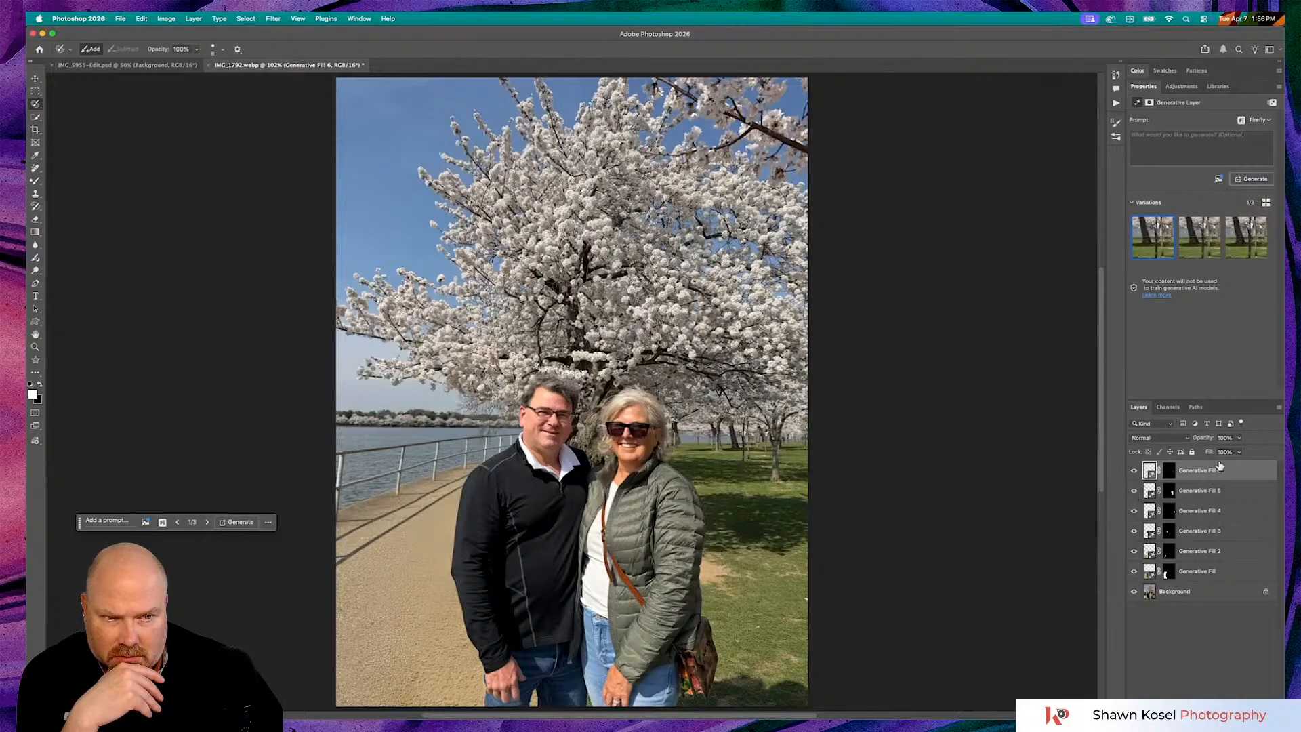
Paint a selection with a larger brush over the bare dirt patch in the lawn beside the woman's green jacket
{"action": "key", "text": "super+plus"}
{"action": "key", "text": "super+plus"}
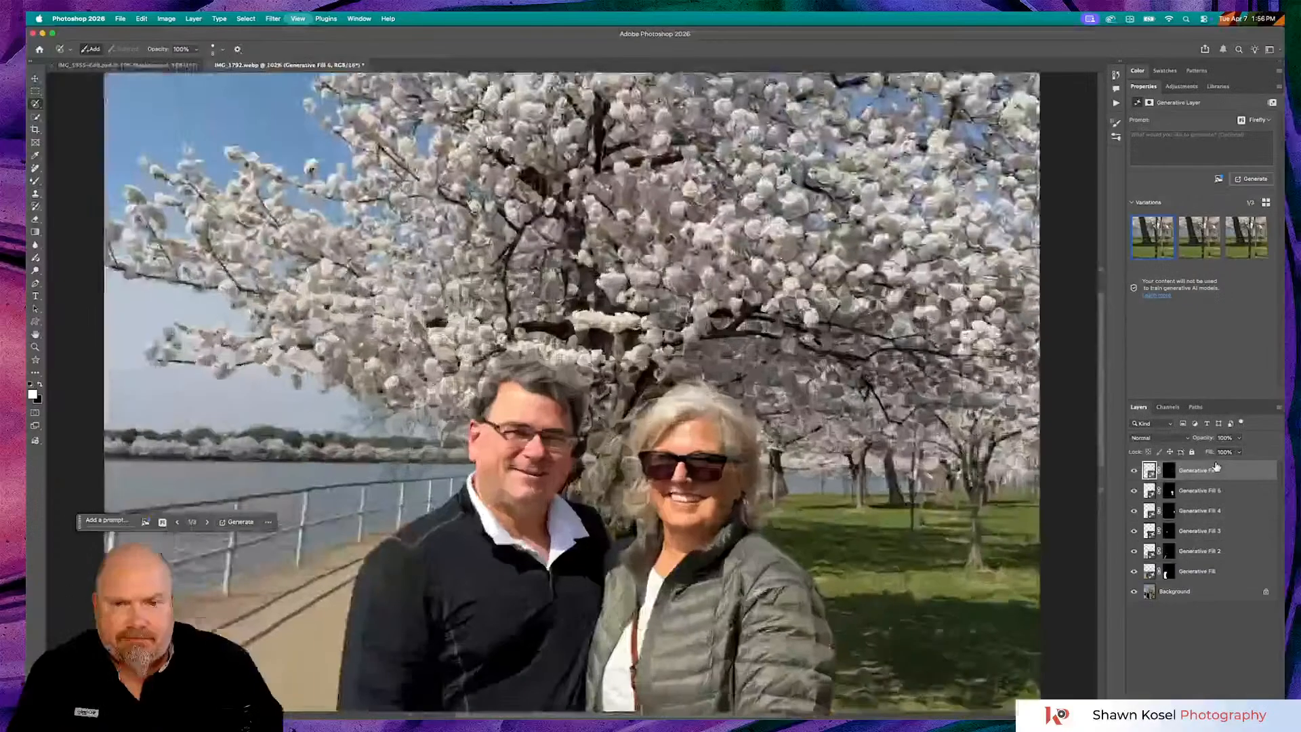
{"action": "scroll", "coordinate": [677, 382], "scroll_direction": "down", "scroll_amount": 10}
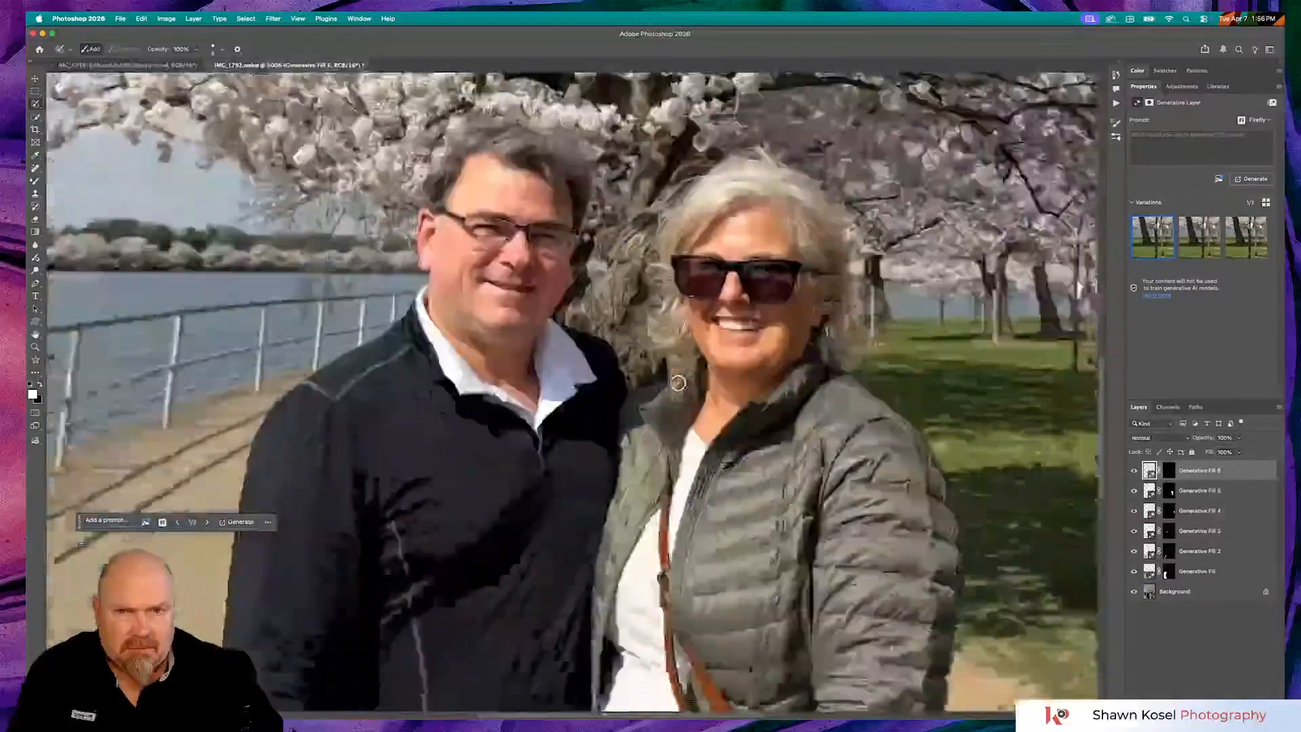
{"action": "scroll", "coordinate": [676, 382], "scroll_direction": "right", "scroll_amount": 5}
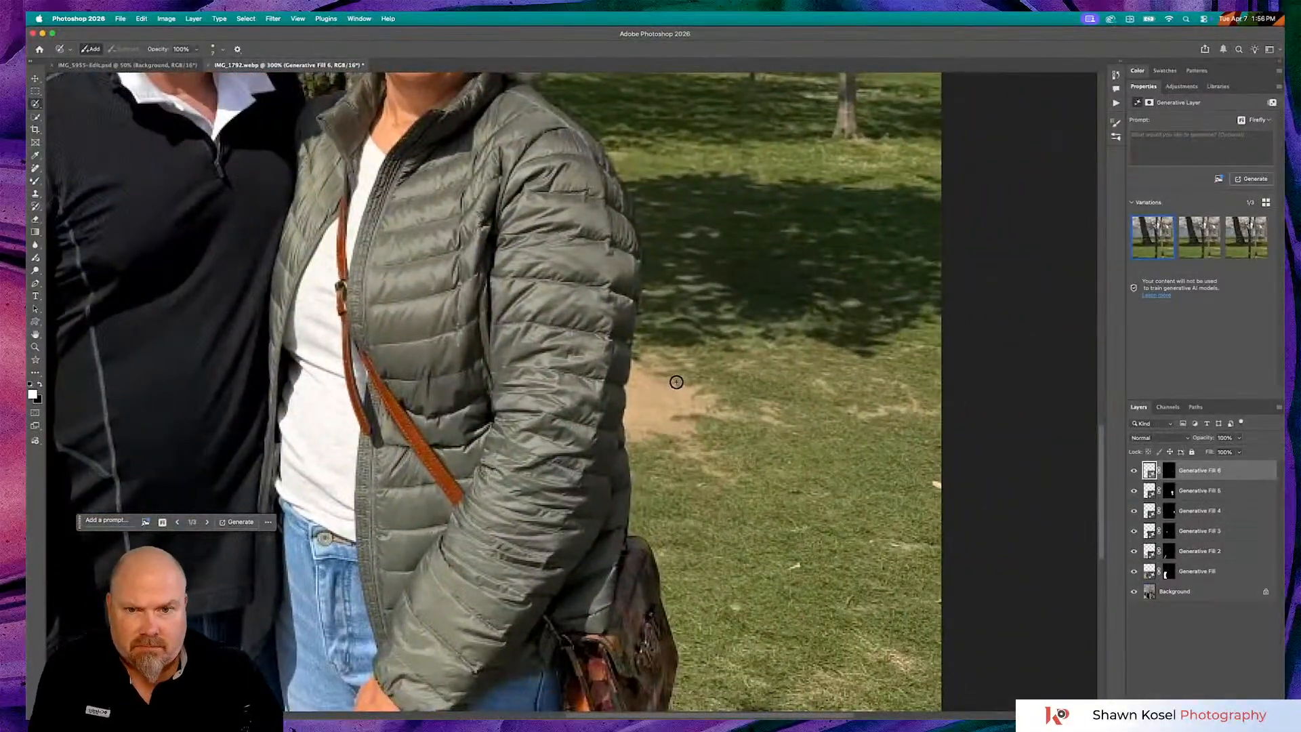
{"action": "key", "text": "bracketright"}
{"action": "key", "text": "bracketright"}
{"action": "key", "text": "bracketright"}
{"action": "key", "text": "bracketright"}
{"action": "key", "text": "bracketright"}
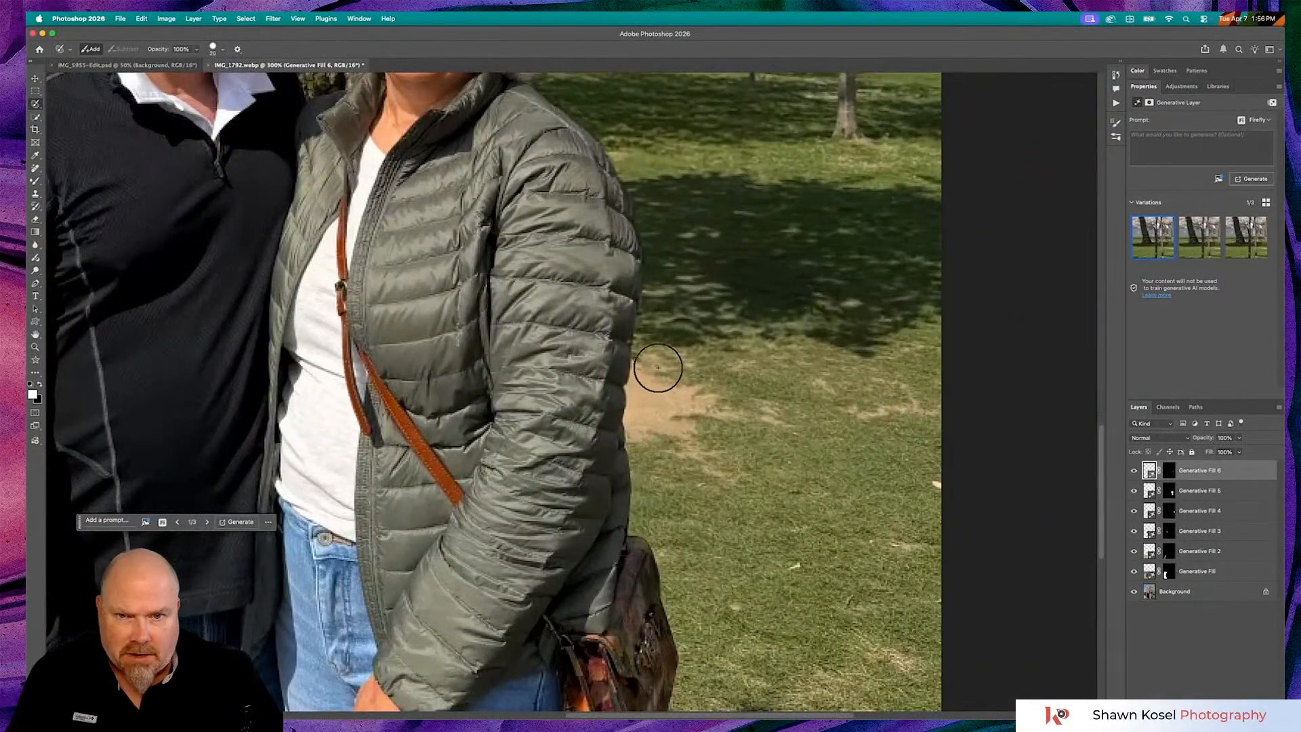
{"action": "mouse_move", "coordinate": [651, 363]}
{"action": "left_mouse_down"}
{"action": "mouse_move", "coordinate": [640, 429]}
{"action": "mouse_move", "coordinate": [679, 432]}
{"action": "mouse_move", "coordinate": [702, 460]}
{"action": "mouse_move", "coordinate": [725, 411]}
{"action": "mouse_move", "coordinate": [671, 357]}
{"action": "left_mouse_up"}
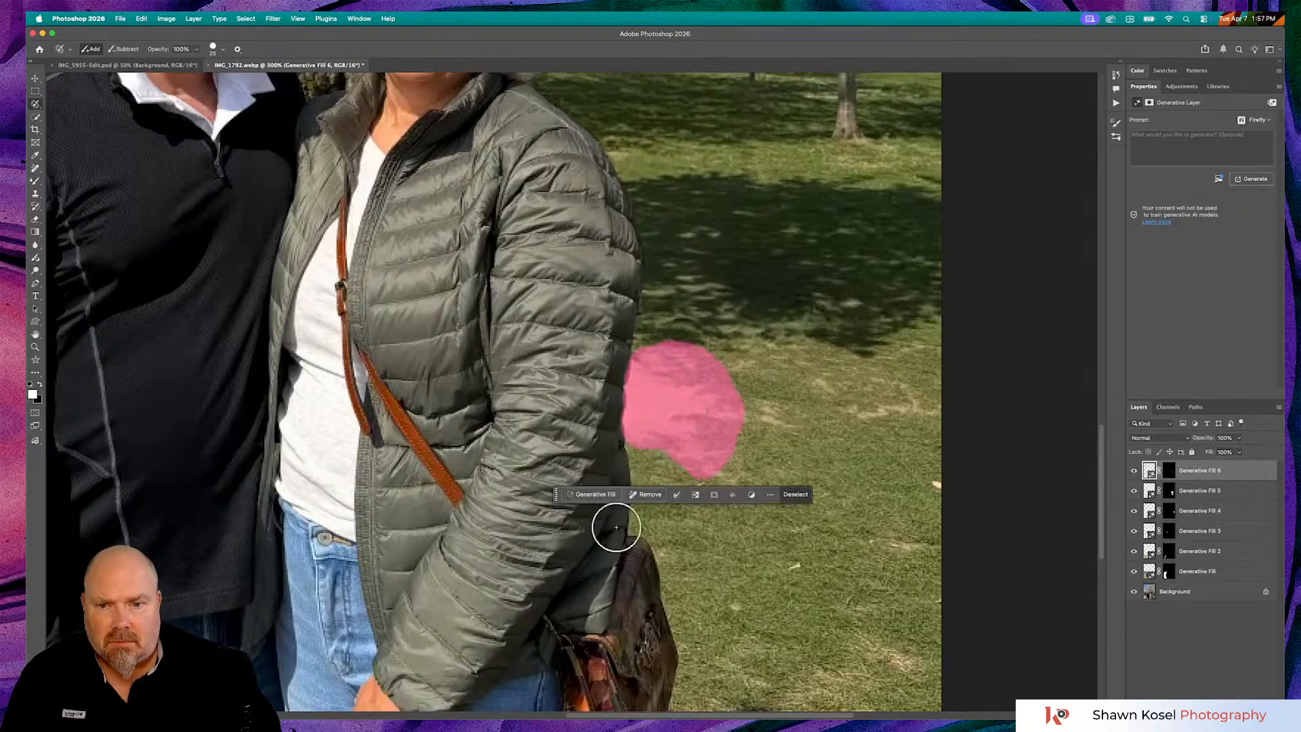
Fill the selected dirt patch using Generative Fill with the prompt "grass" and choose the second variation
{"action": "left_click", "coordinate": [604, 494]}
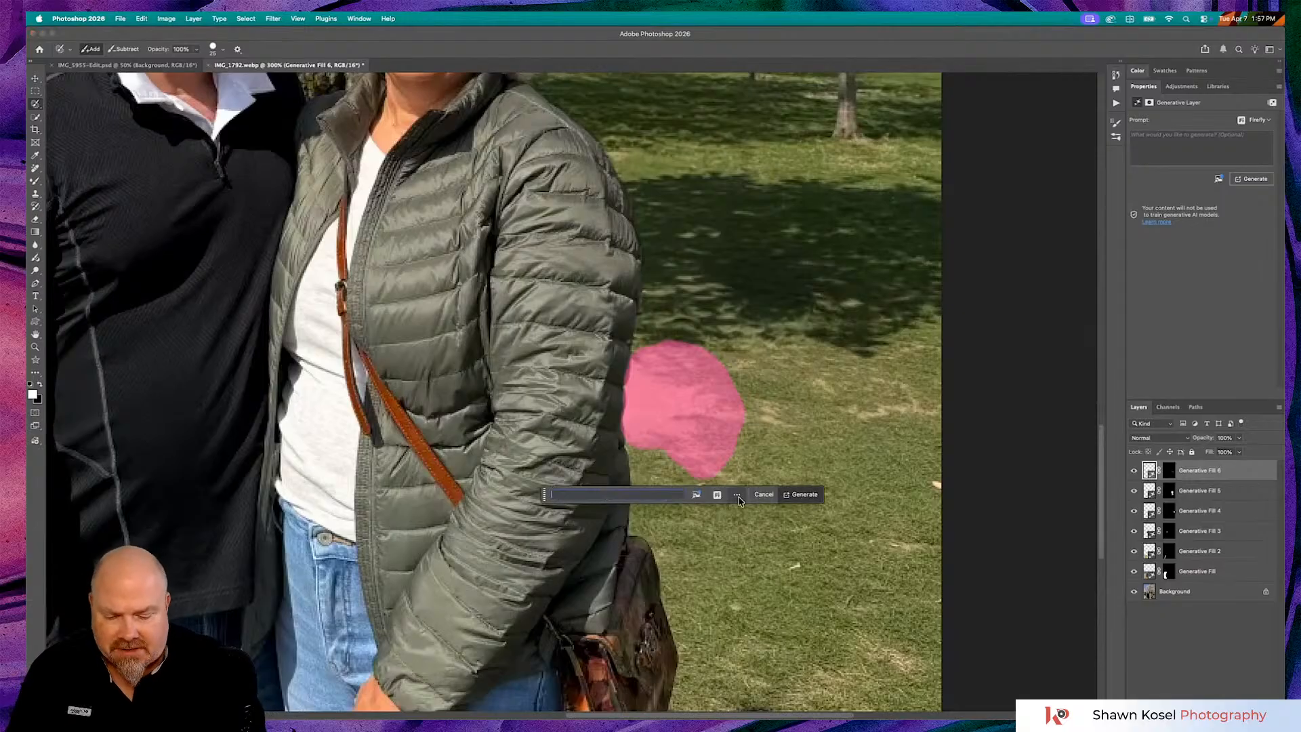
{"action": "type", "text": "grass"}
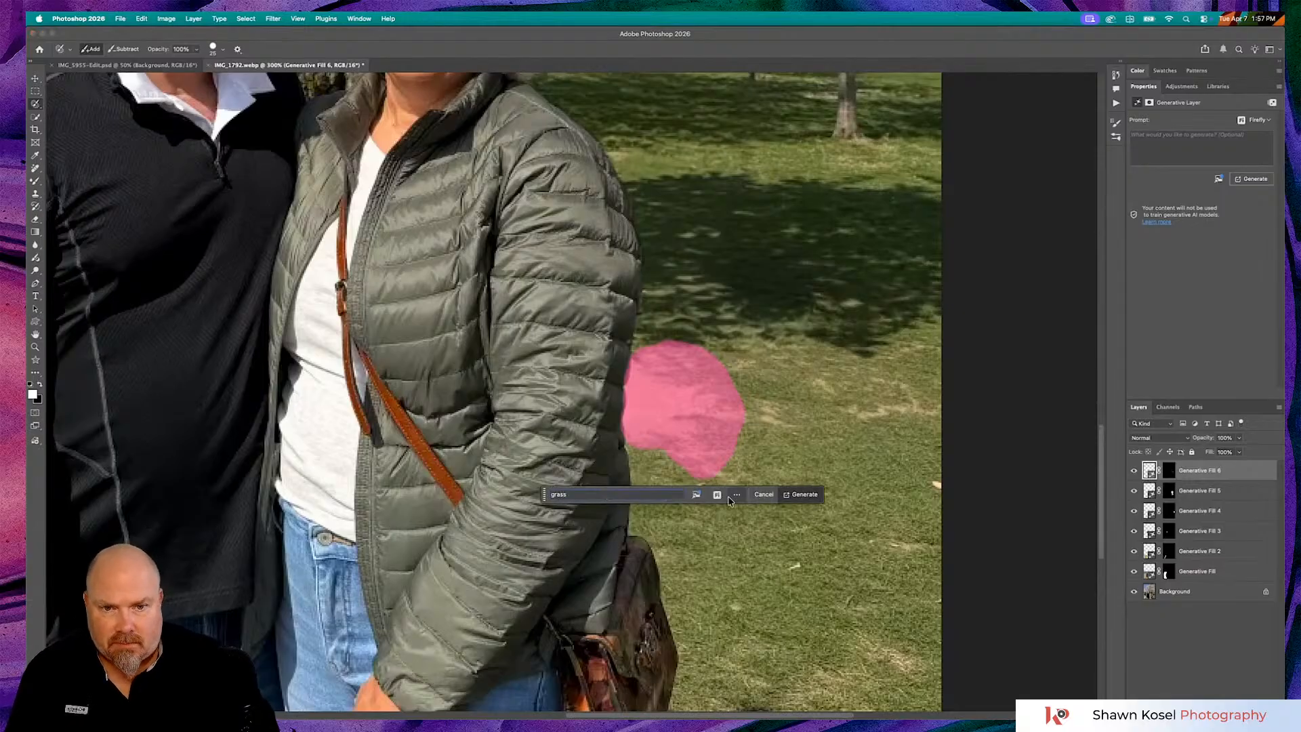
{"action": "left_click", "coordinate": [802, 494]}
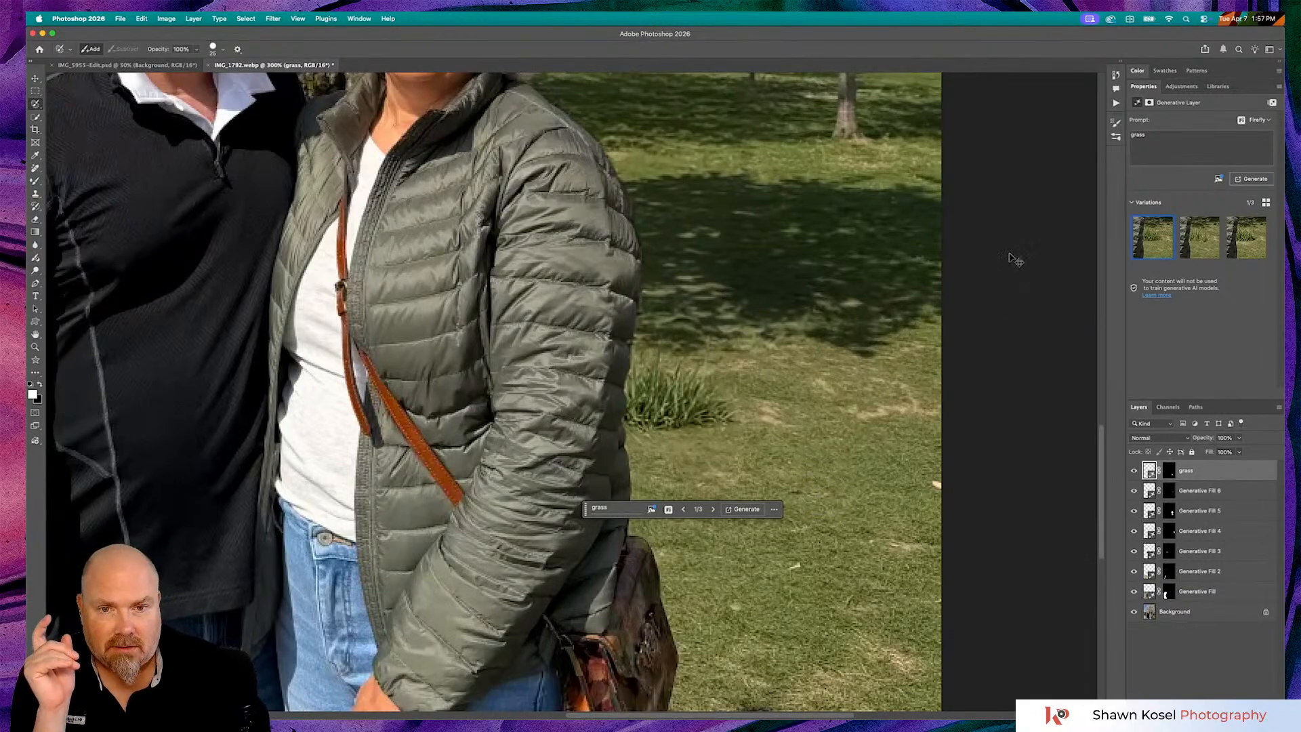
{"action": "key", "text": "super+0"}
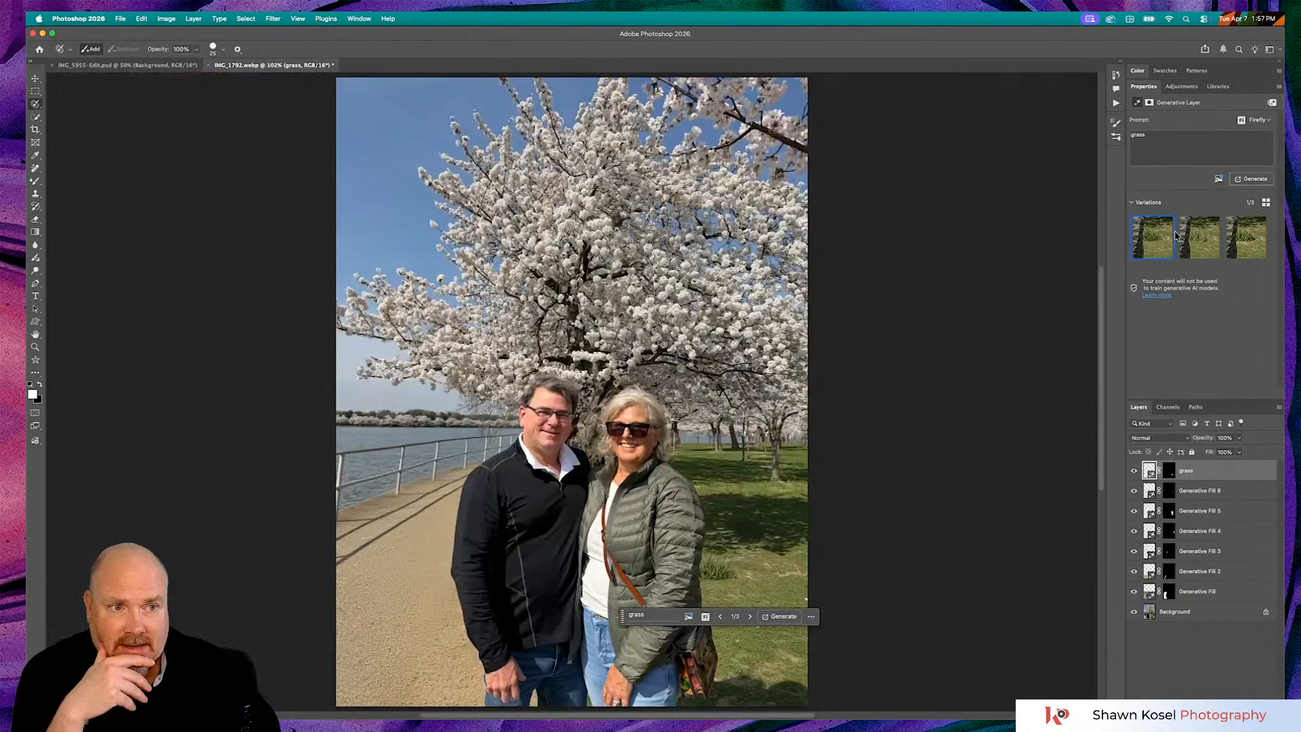
{"action": "left_click", "coordinate": [1203, 237]}
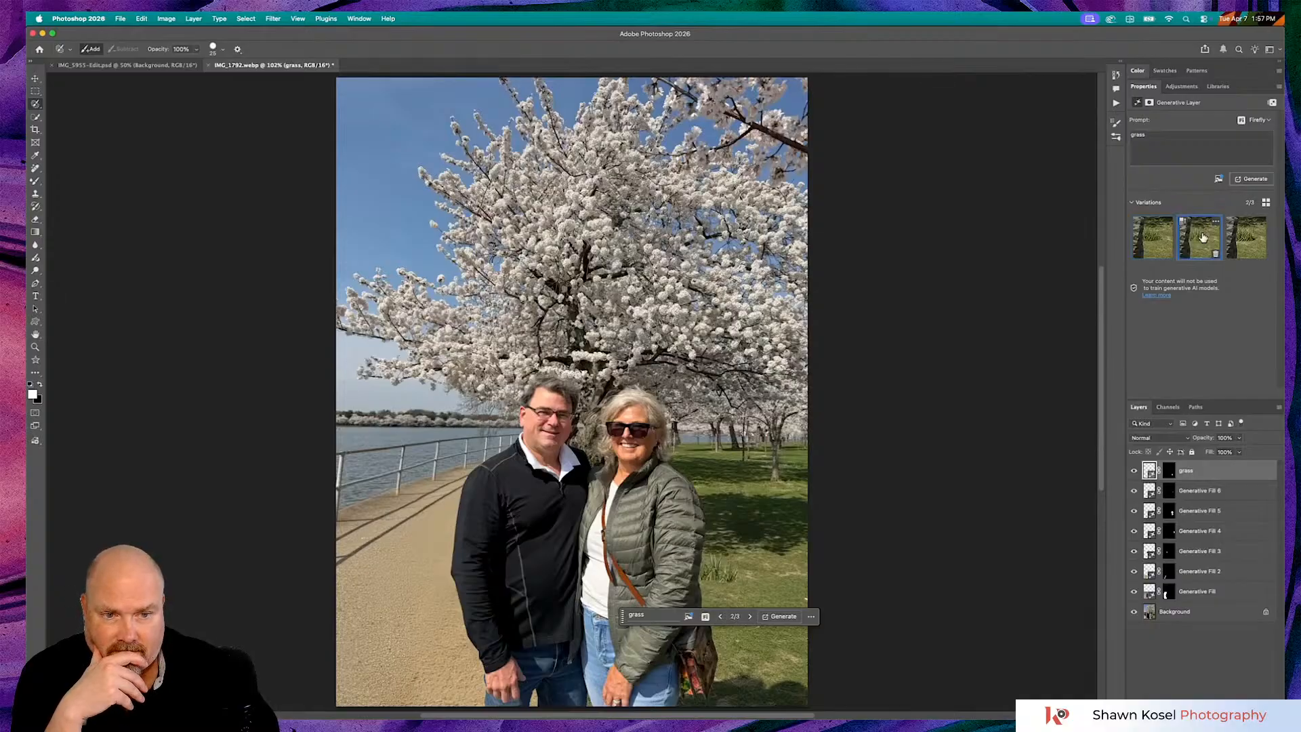
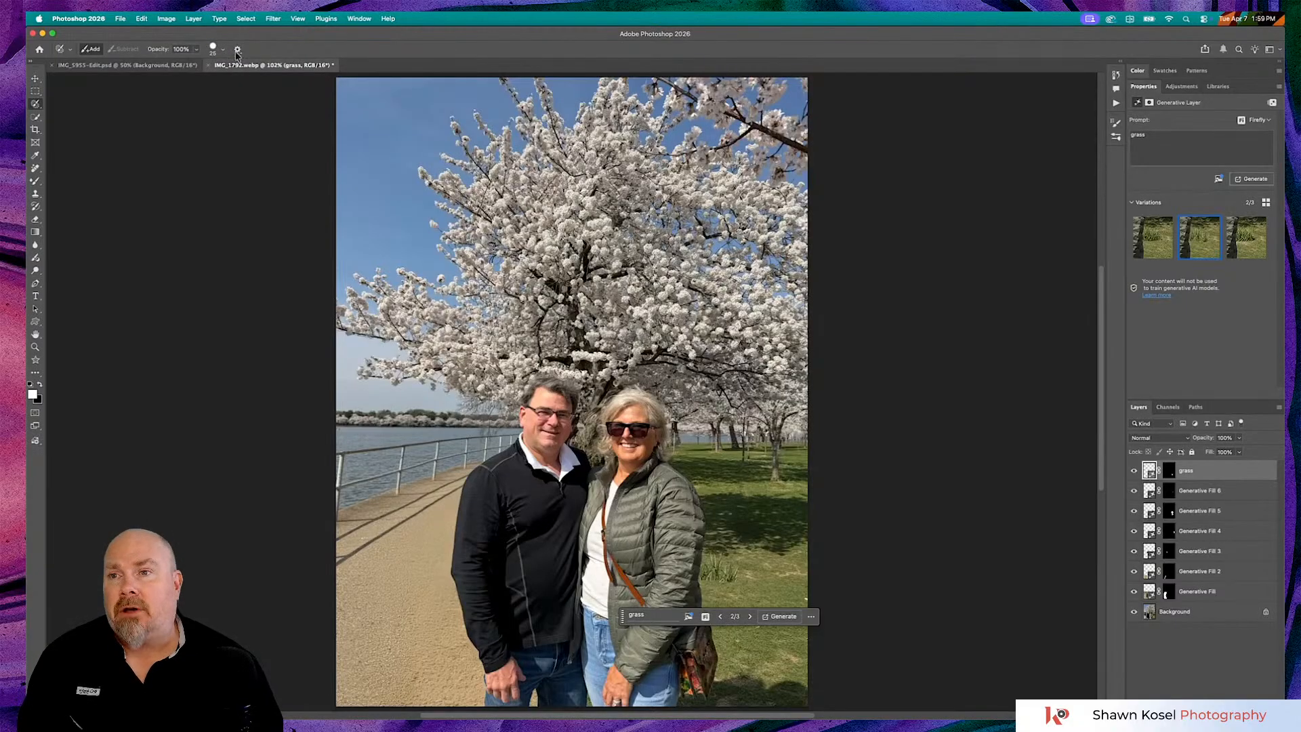
Save the retouched cherry blossom photo and switch to Lightroom Classic
{"action": "left_click", "coordinate": [120, 18]}
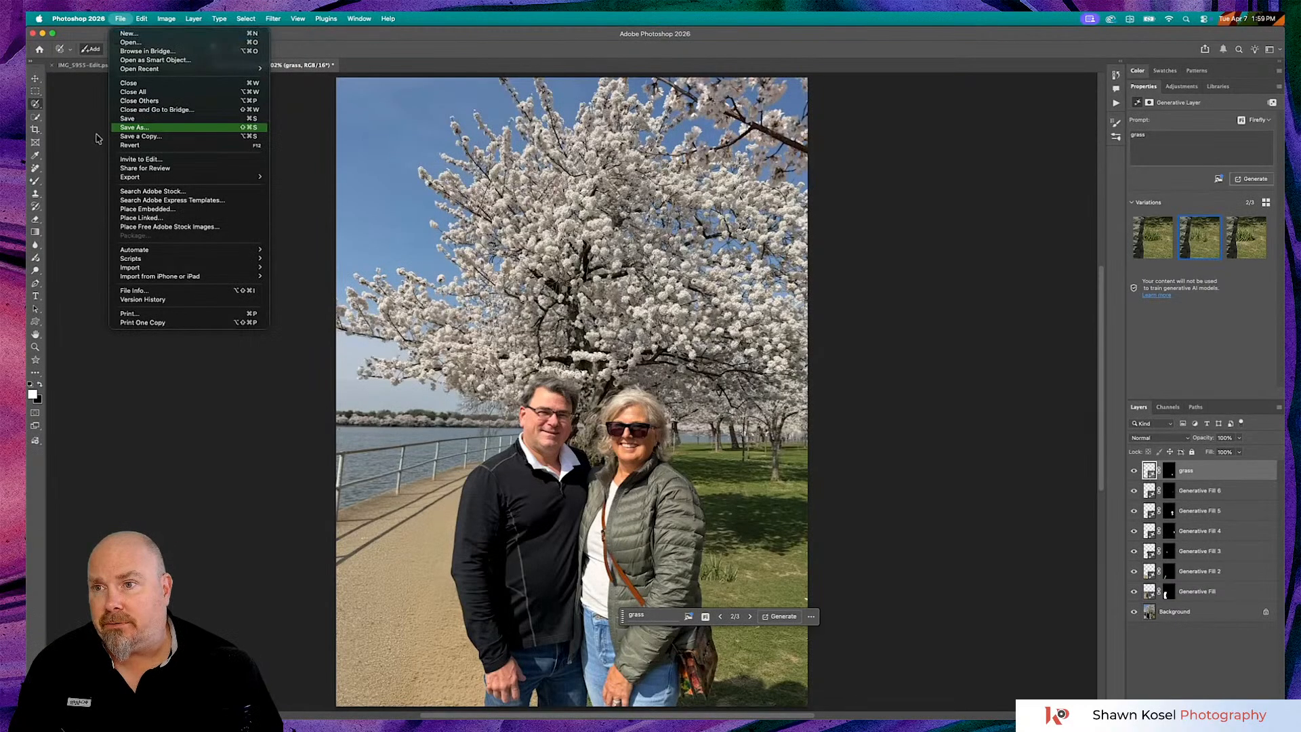
{"action": "left_click", "coordinate": [158, 118]}
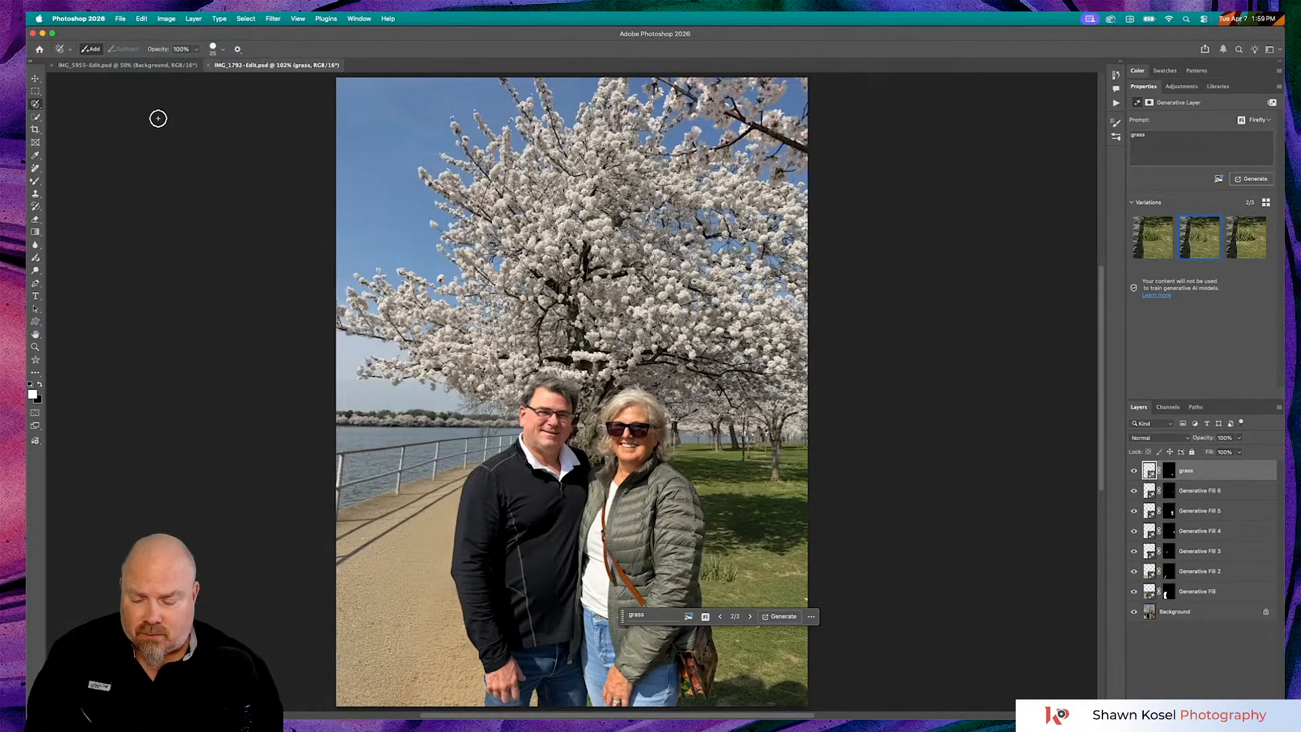
{"action": "key", "text": "super+Tab"}
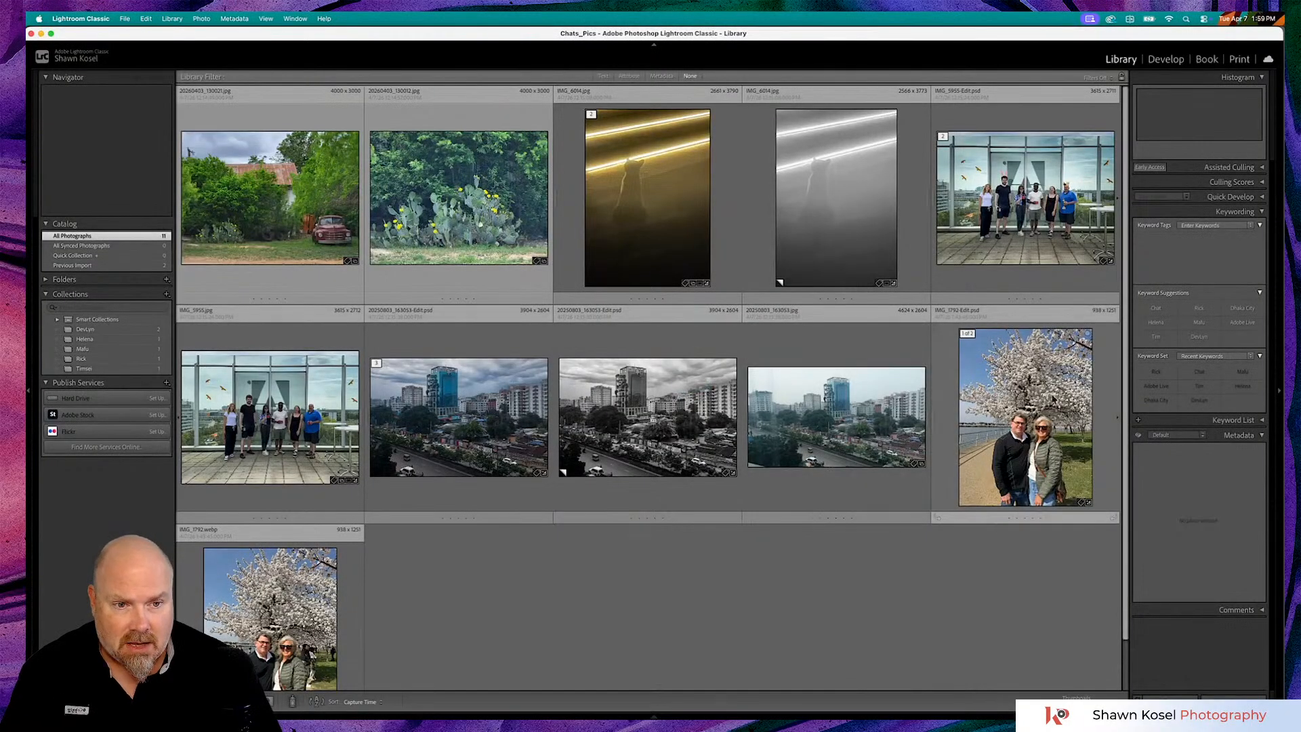
View the retouched couple photo enlarged and compare it with the original IMG_1792.webp
{"action": "double_click", "coordinate": [1047, 404]}
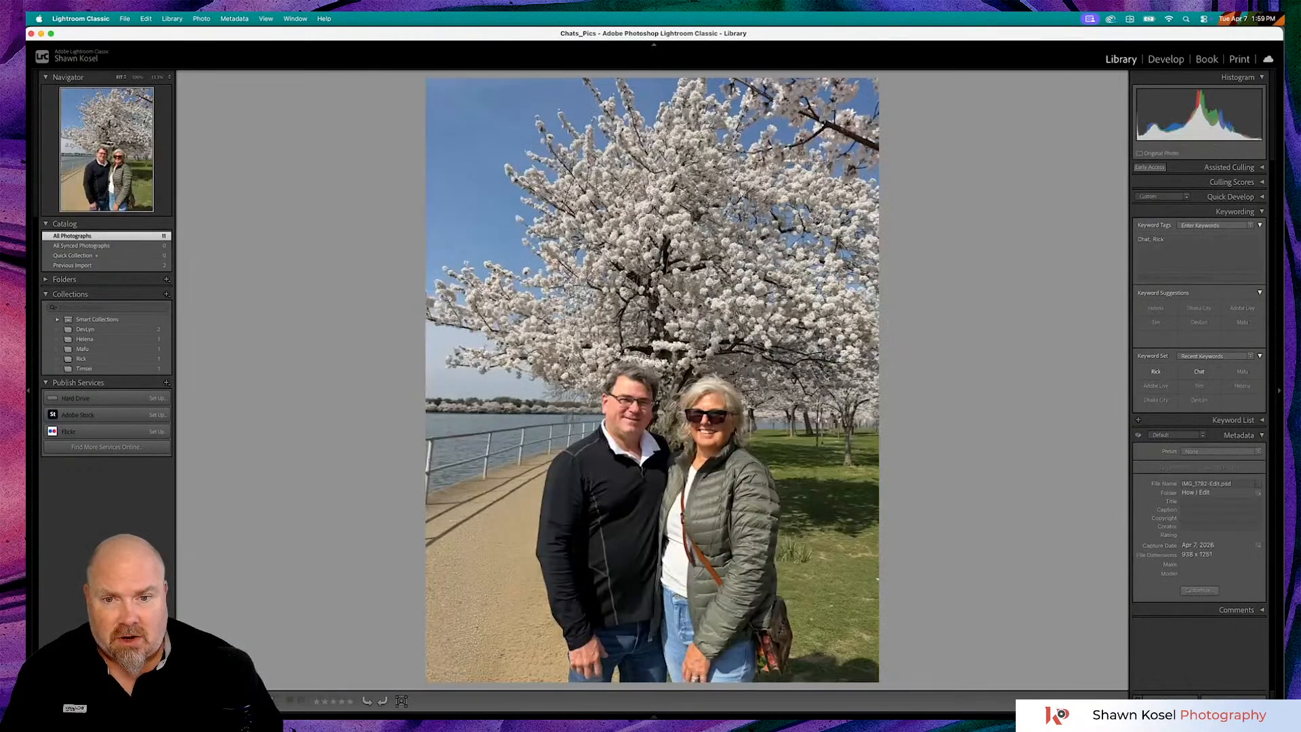
{"action": "key", "text": "Left"}
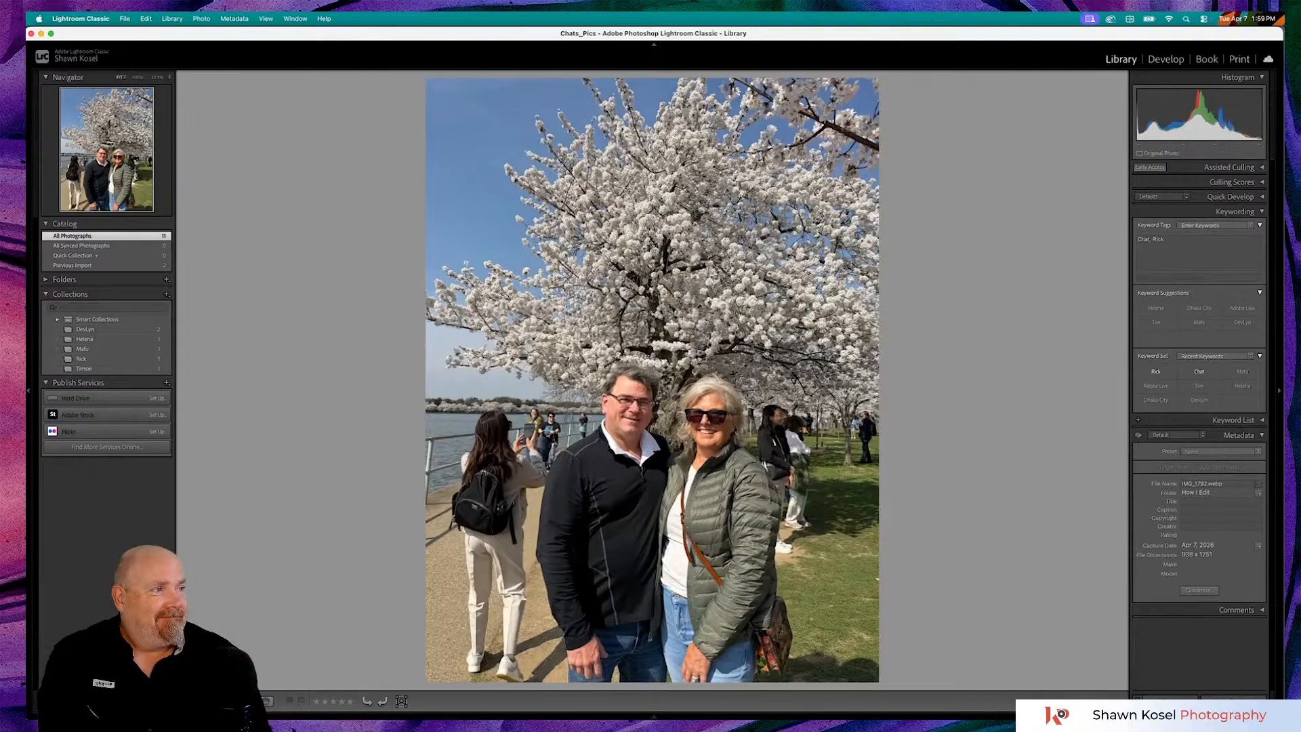
{"action": "key", "text": "Right"}
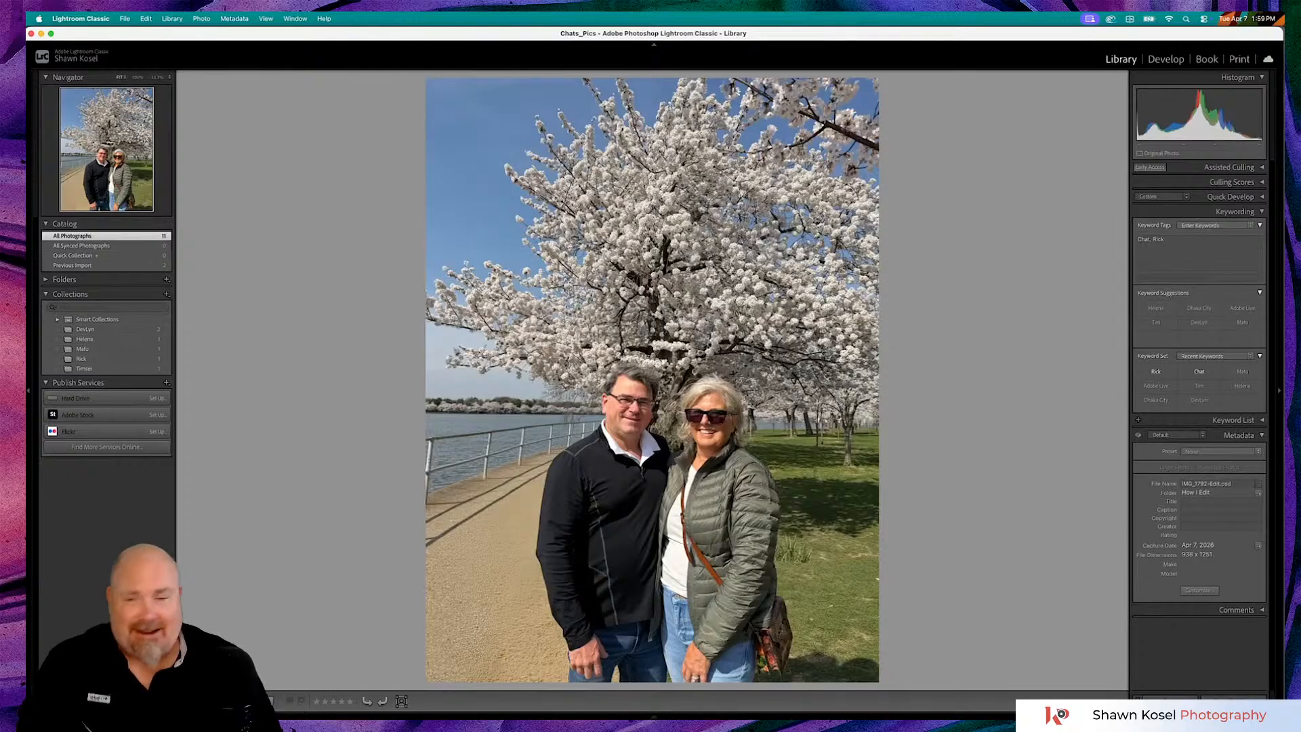
Open the retouched couple photo in the Develop module and look at its crop and Upright transform options
{"action": "key", "text": "d"}
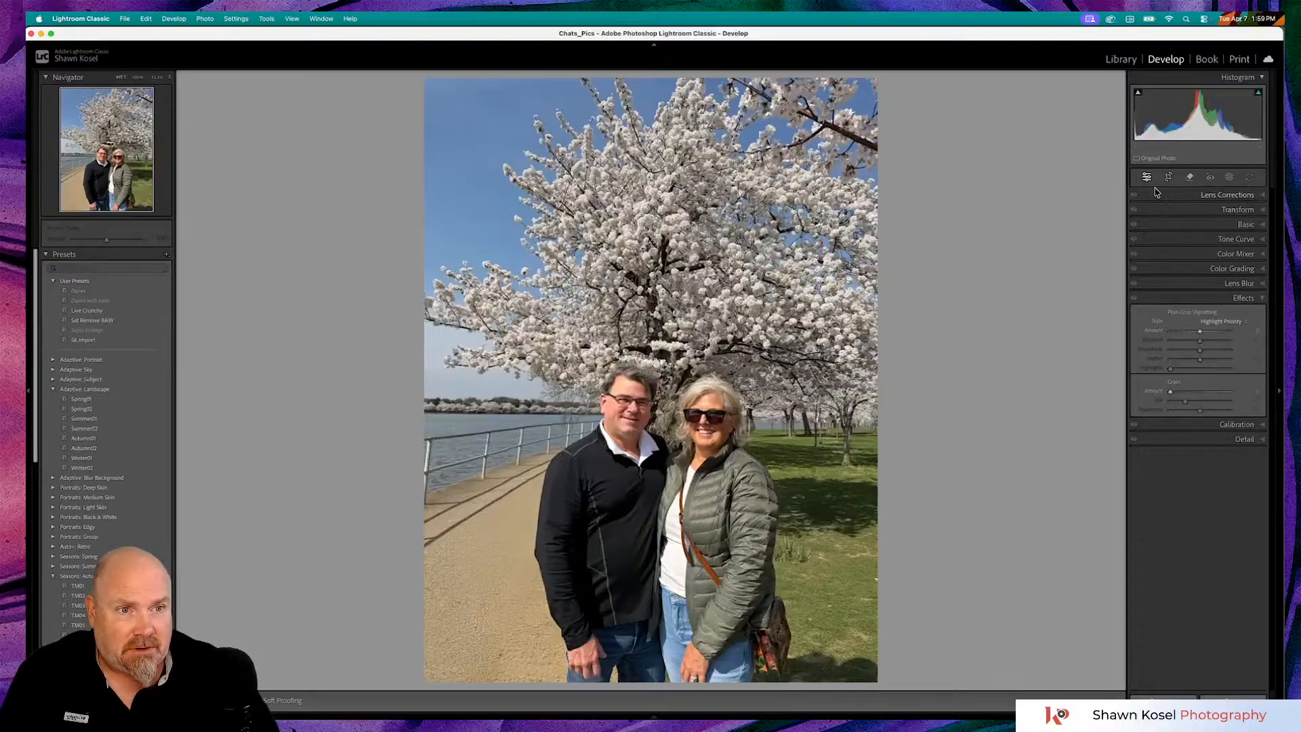
{"action": "left_click", "coordinate": [1169, 178]}
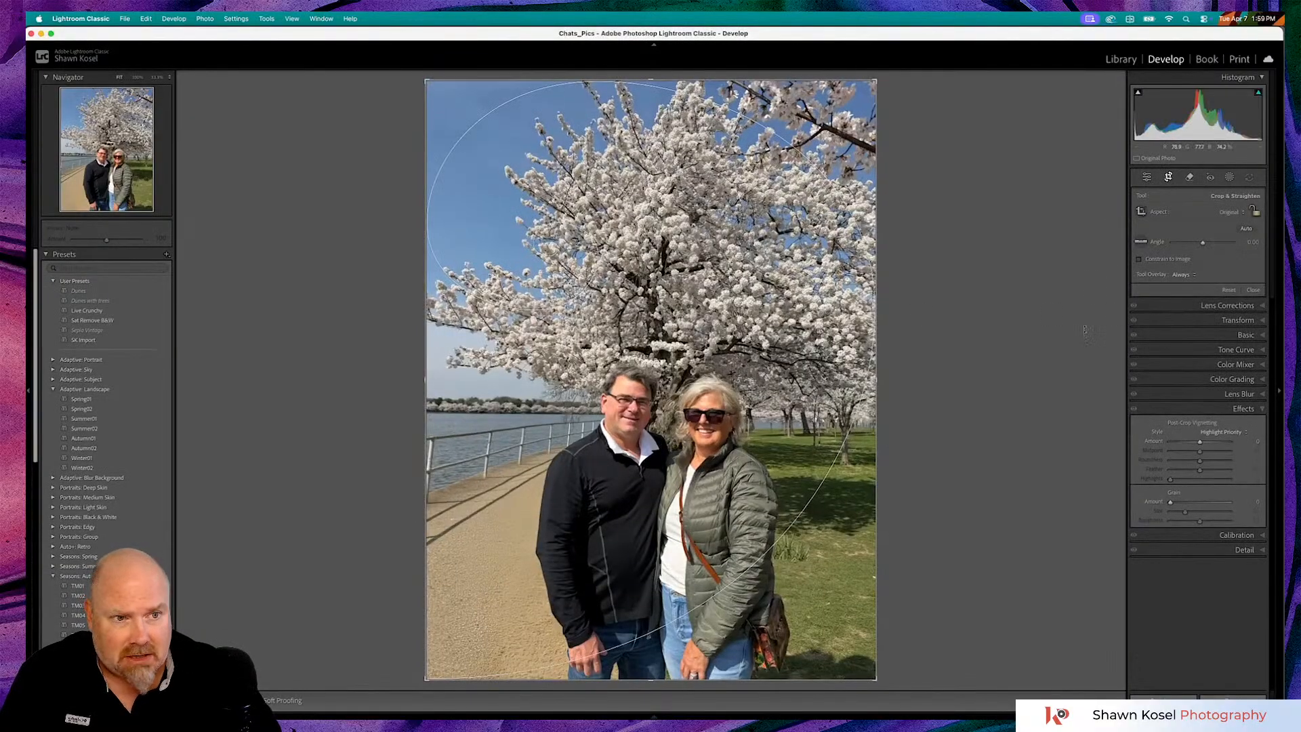
{"action": "left_click", "coordinate": [1169, 177]}
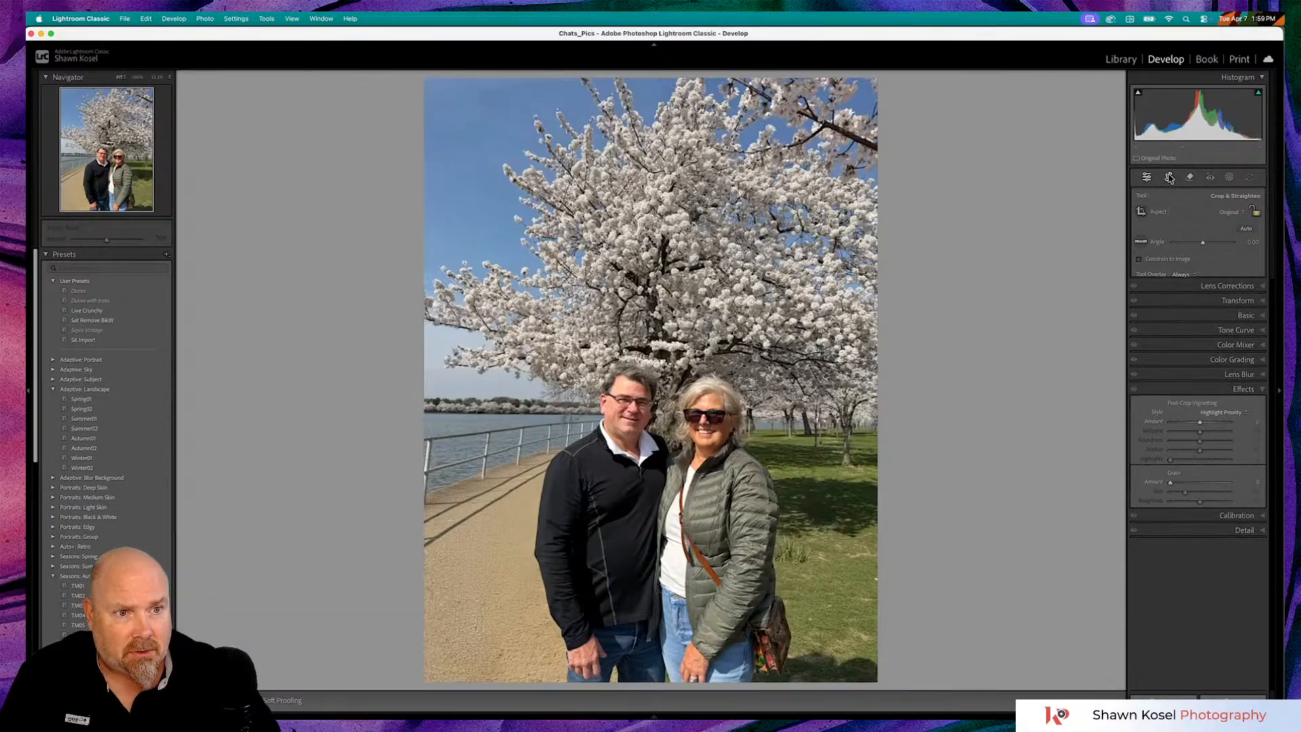
{"action": "left_click", "coordinate": [1181, 213]}
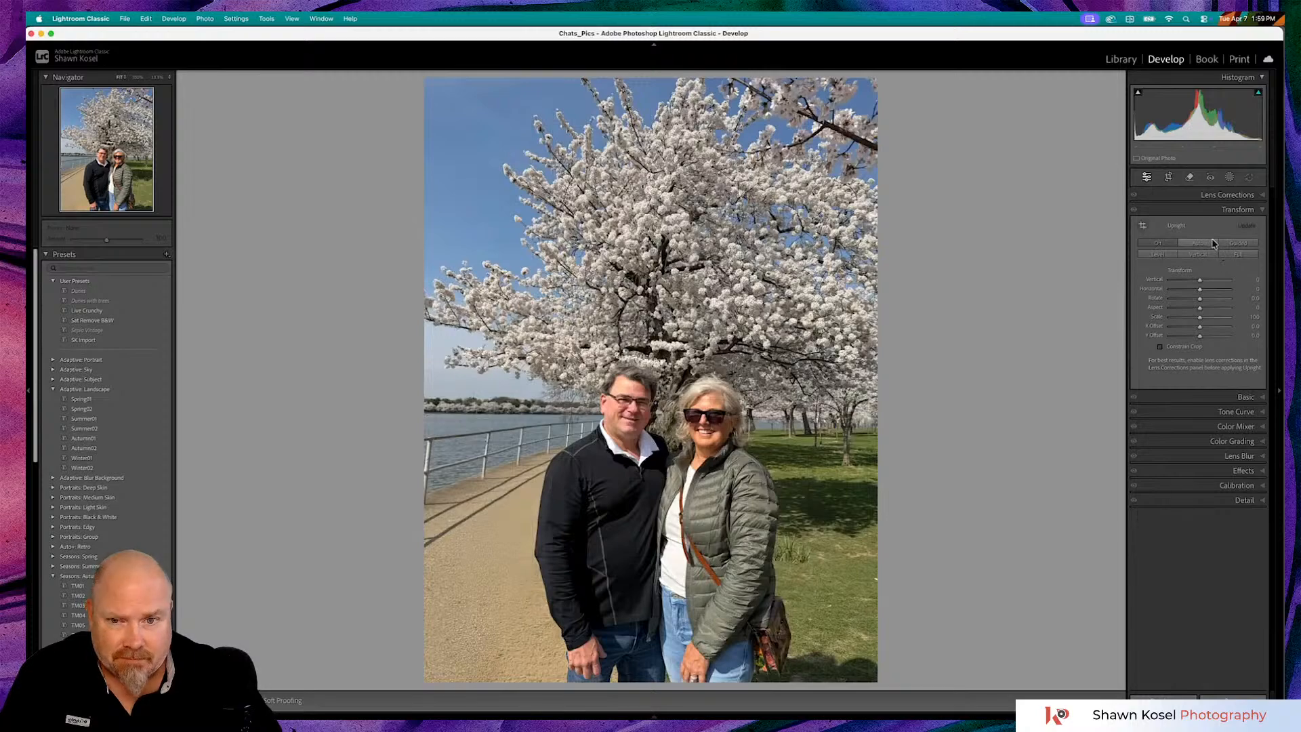
{"action": "left_click", "coordinate": [1205, 284]}
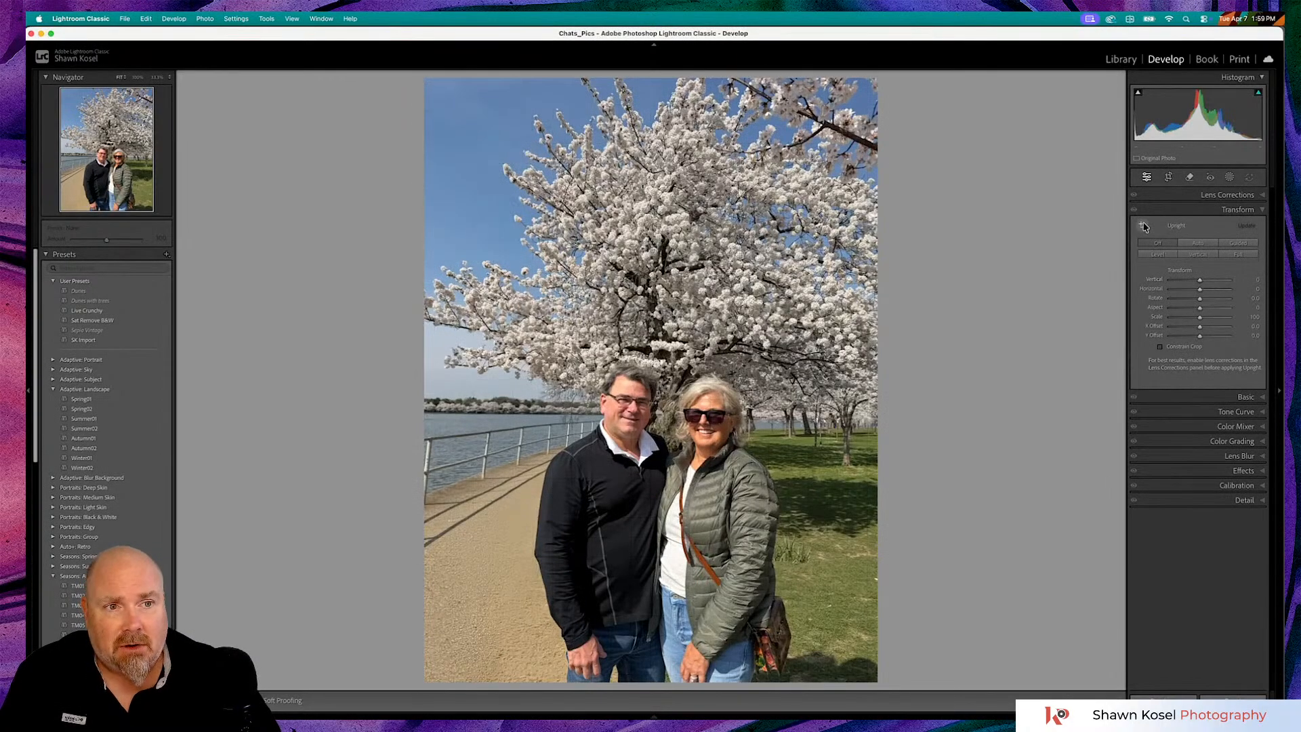
Straighten the couple photo by levelling it along the far shoreline and apply the crop
{"action": "left_click", "coordinate": [1166, 181]}
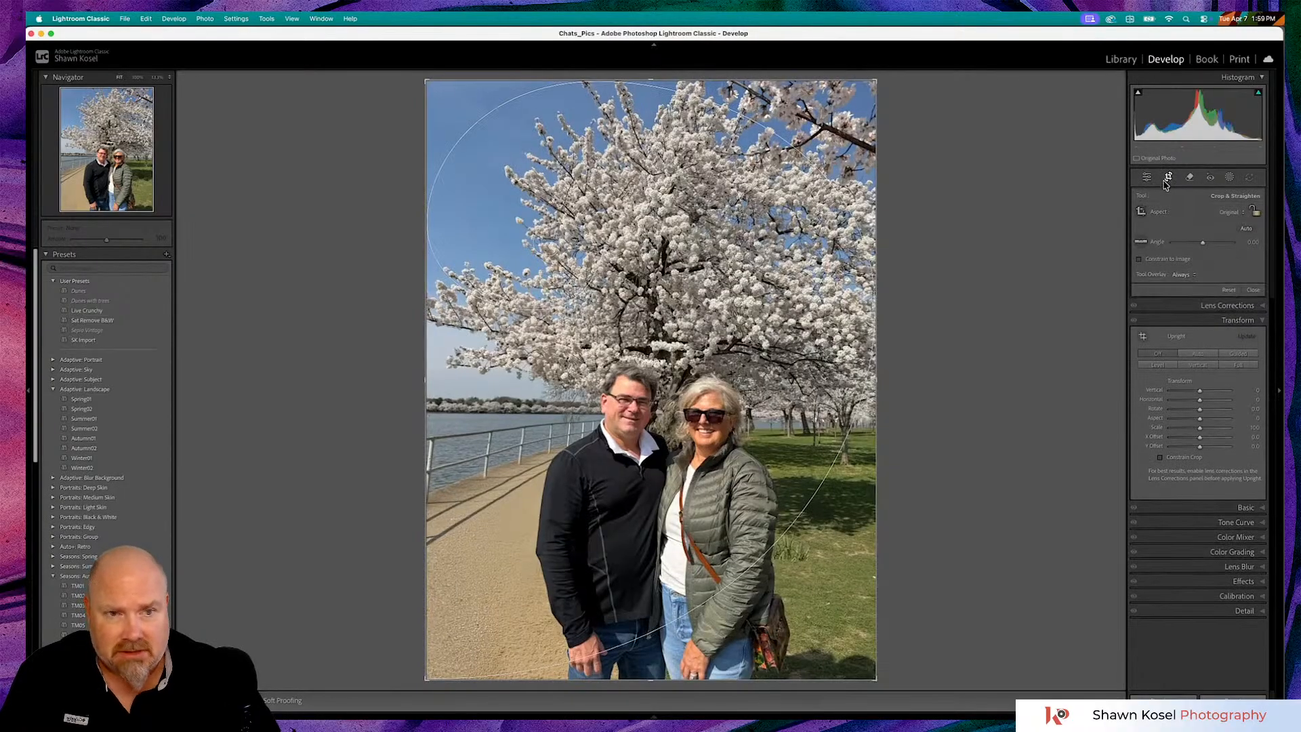
{"action": "left_click", "coordinate": [1141, 241]}
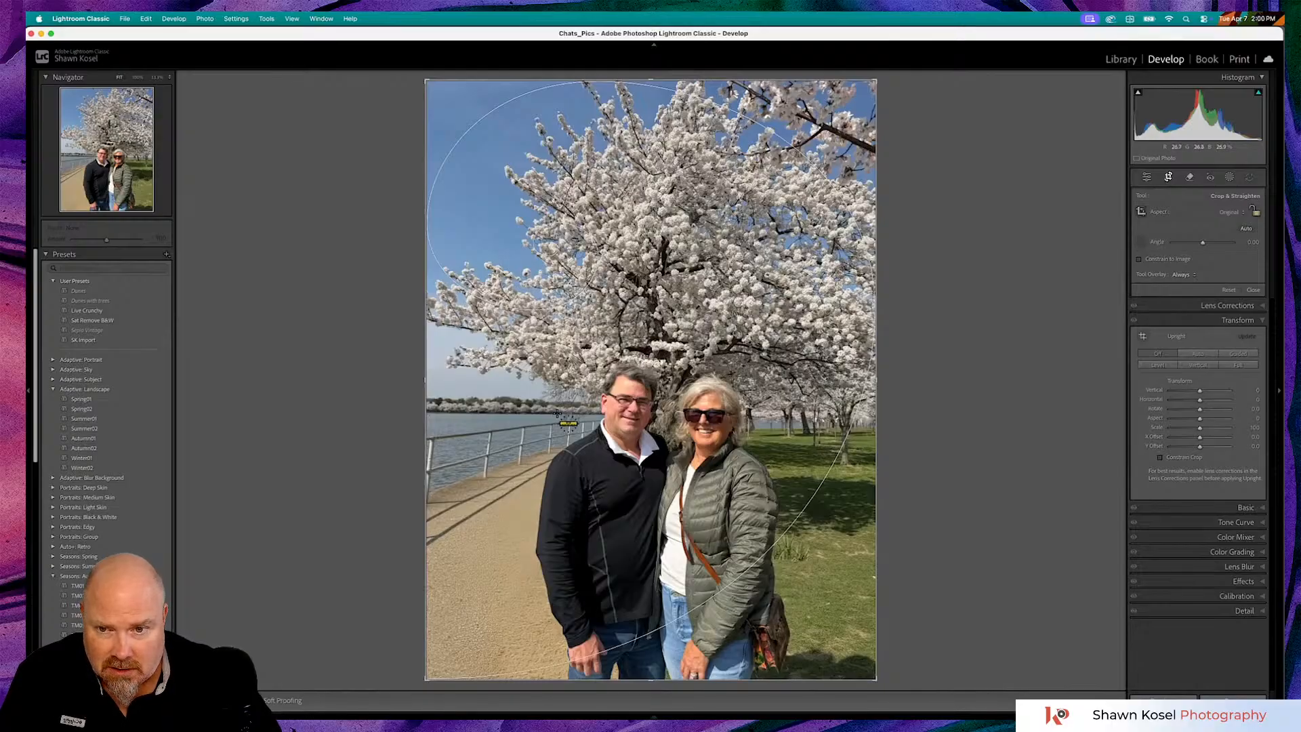
{"action": "left_click_drag", "start_coordinate": [557, 413], "coordinate": [446, 409]}
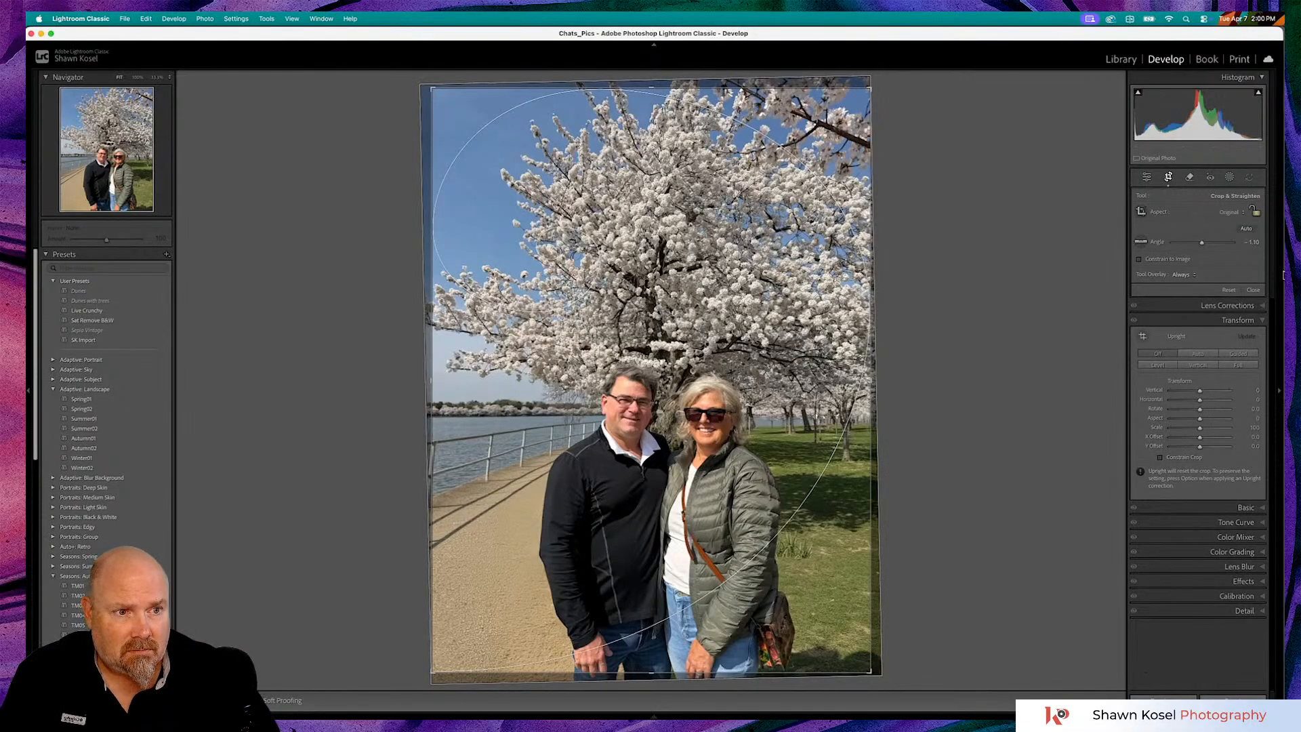
{"action": "left_click", "coordinate": [1253, 290]}
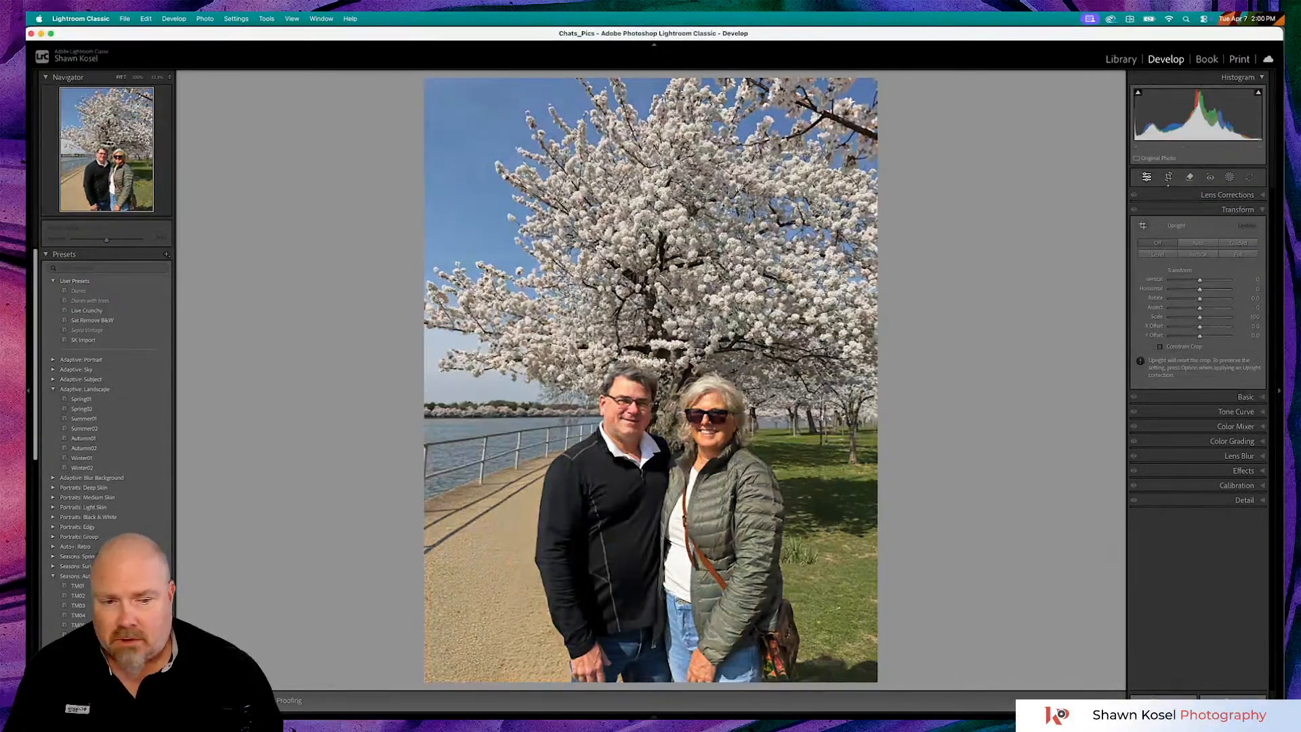
Return to the Library grid and start exporting the edited couple photo with the Desktop as destination
{"action": "key", "text": "g"}
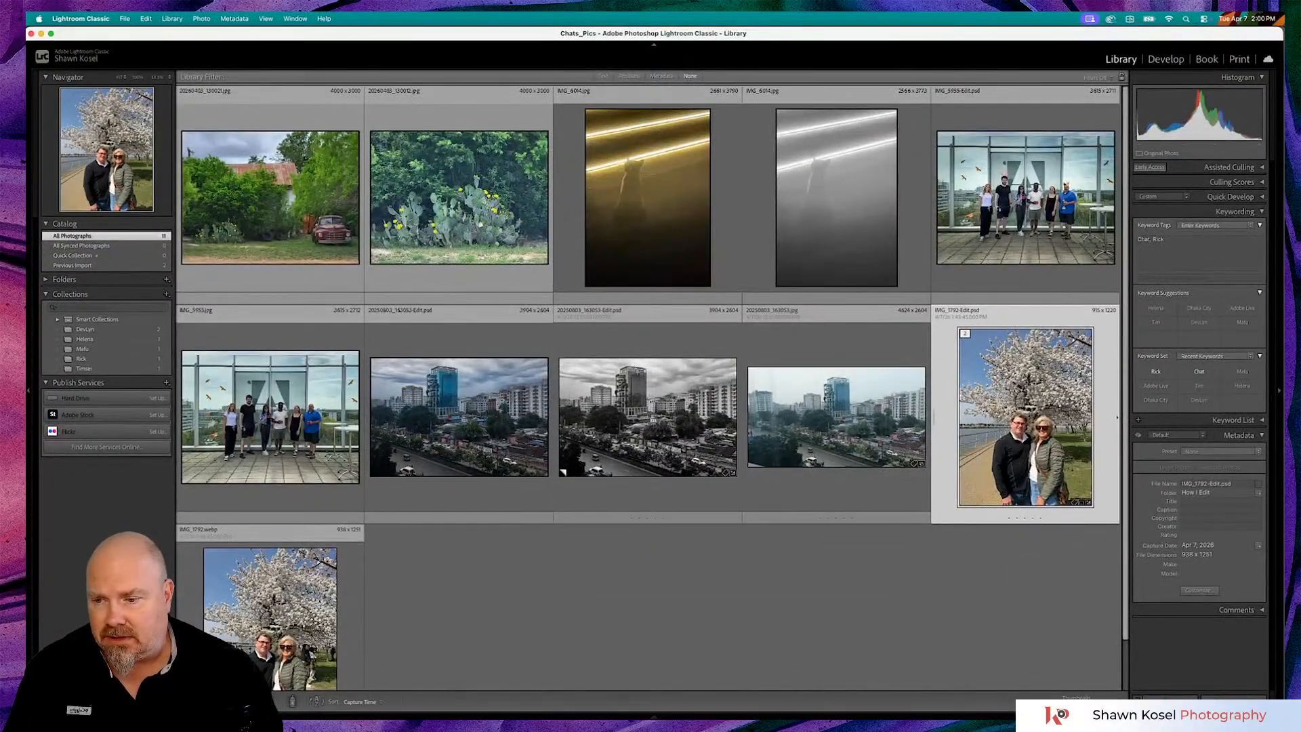
{"action": "key", "text": "super+shift+e"}
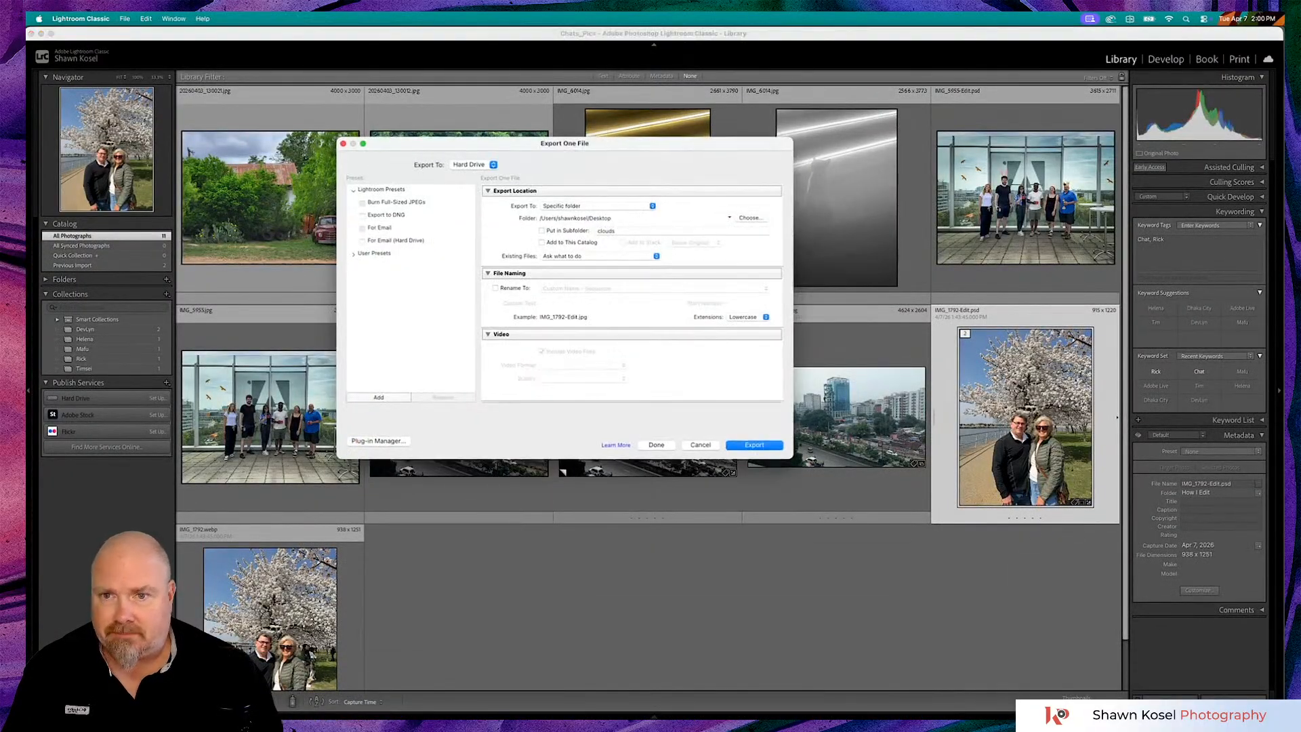
{"action": "left_click", "coordinate": [605, 208]}
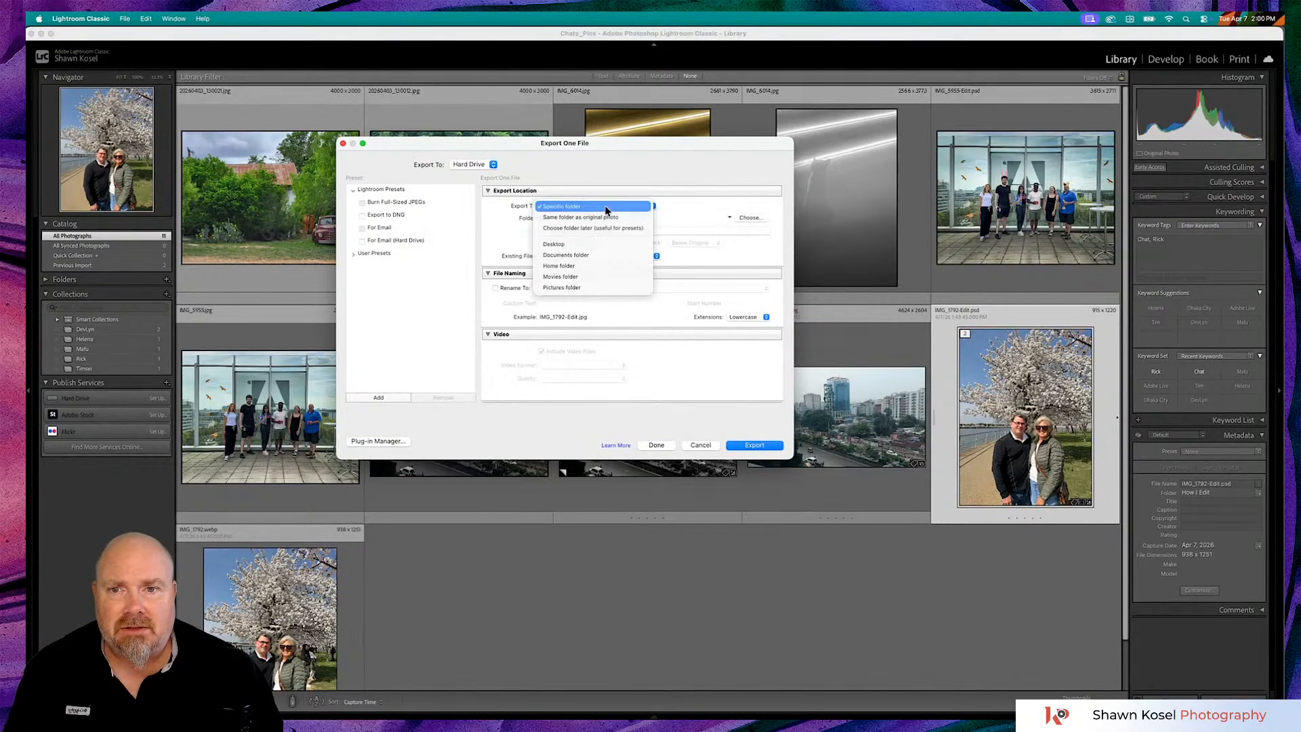
{"action": "left_click", "coordinate": [573, 245]}
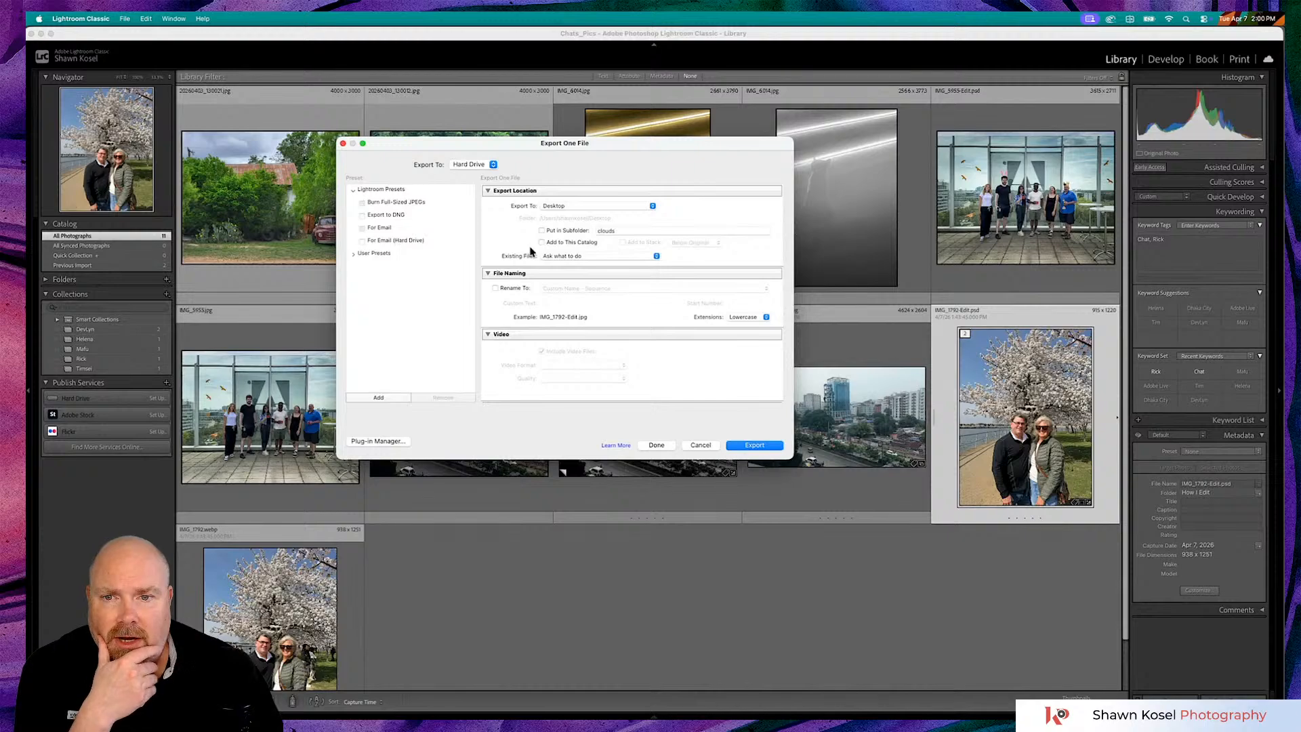
Turn off Resize to Fit in the export settings and export the photo
{"action": "scroll", "coordinate": [531, 251], "scroll_direction": "down", "scroll_amount": 5}
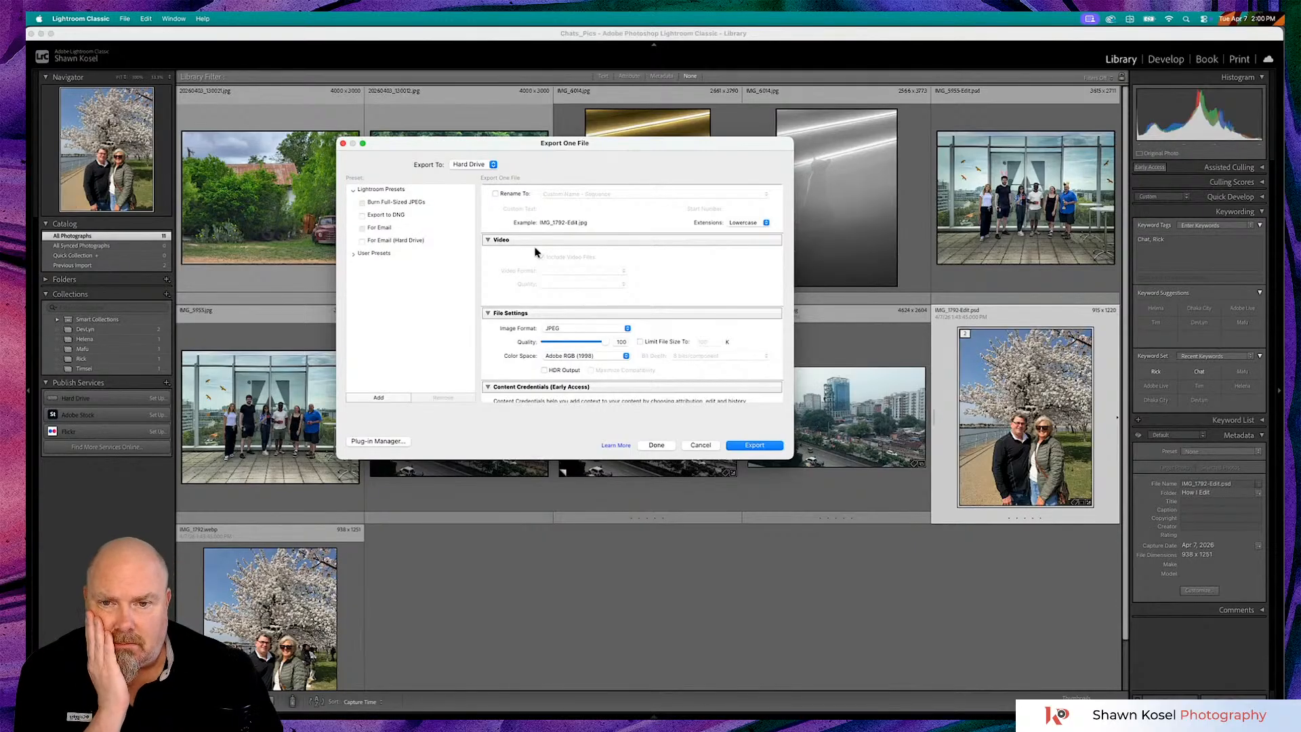
{"action": "scroll", "coordinate": [559, 246], "scroll_direction": "down", "scroll_amount": 5}
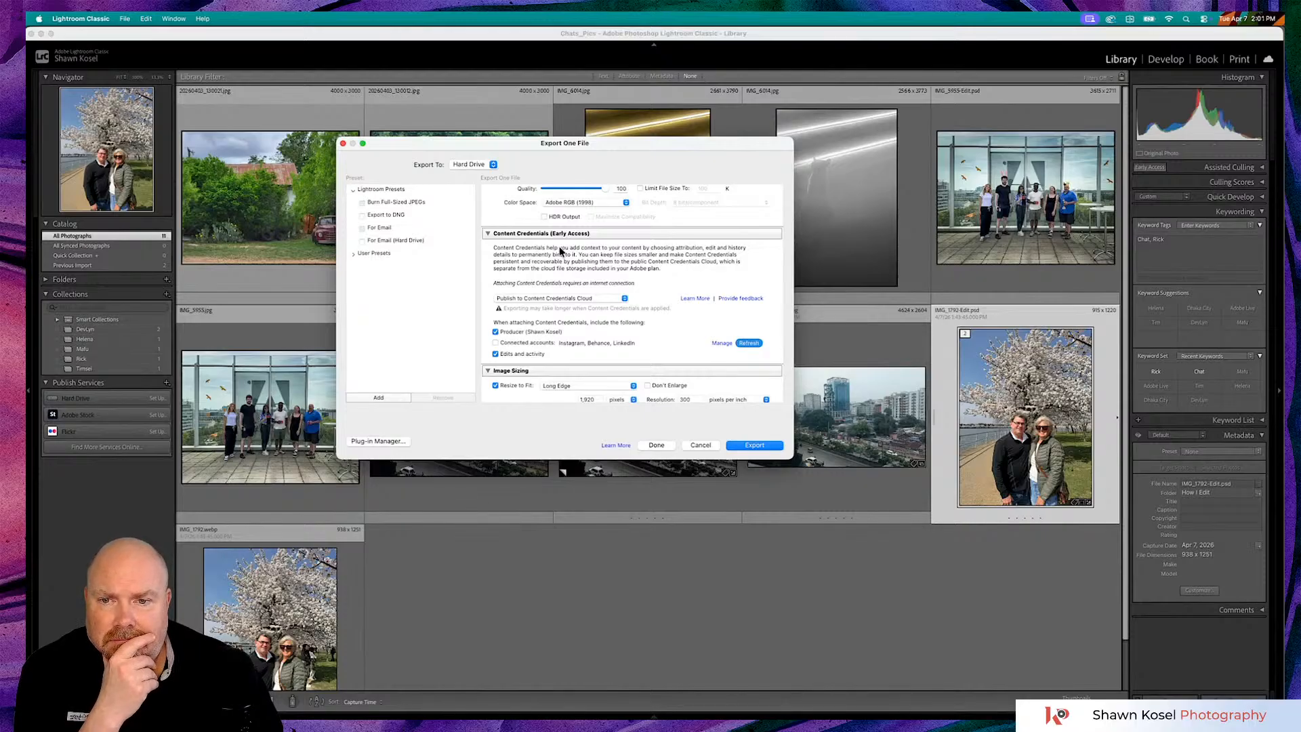
{"action": "scroll", "coordinate": [560, 250], "scroll_direction": "down", "scroll_amount": 3}
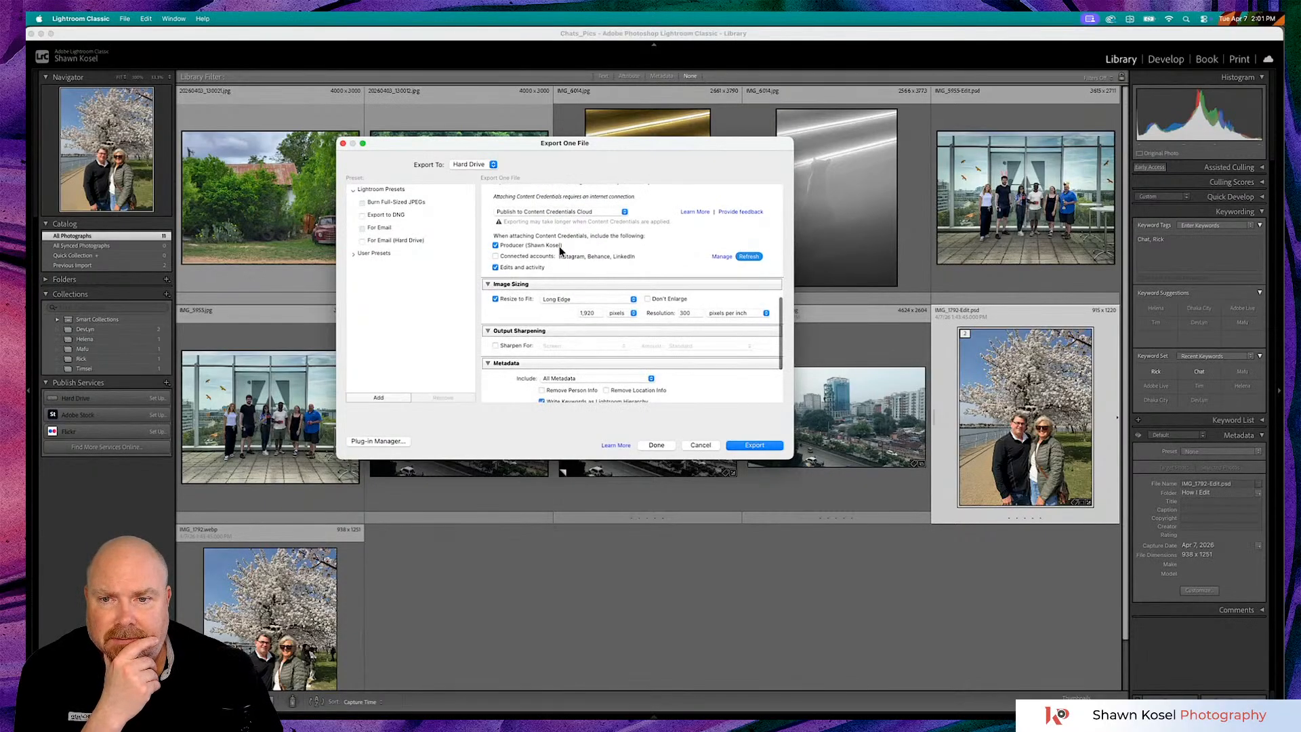
{"action": "left_click", "coordinate": [495, 300]}
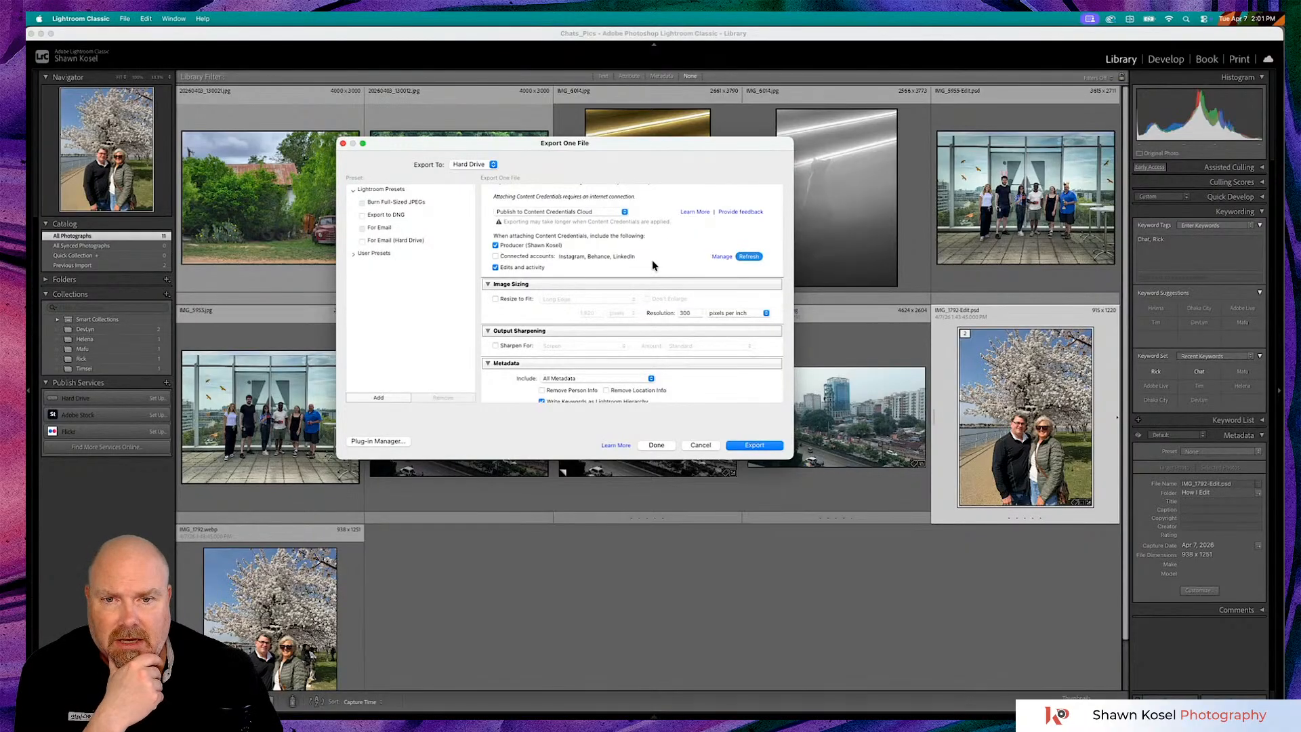
{"action": "scroll", "coordinate": [652, 261], "scroll_direction": "down", "scroll_amount": 3}
{"action": "scroll", "coordinate": [652, 260], "scroll_direction": "down", "scroll_amount": 1}
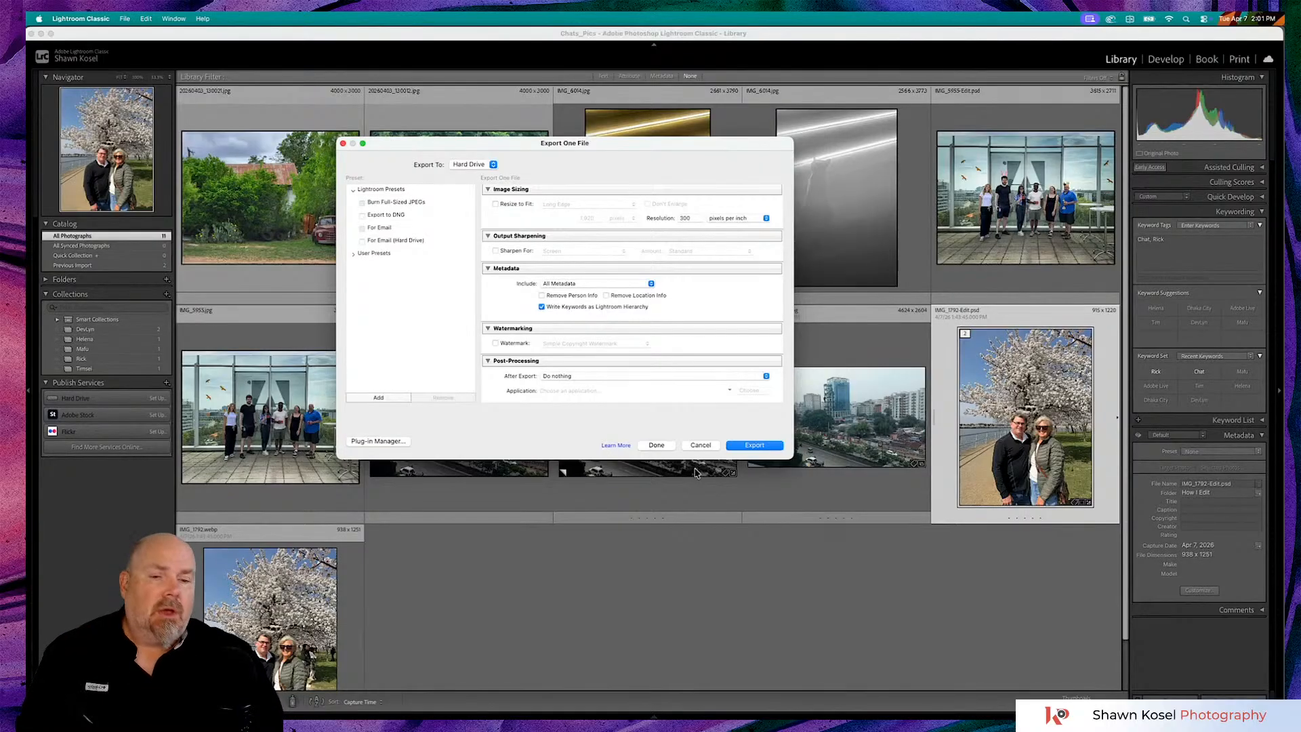
{"action": "left_click", "coordinate": [755, 446]}
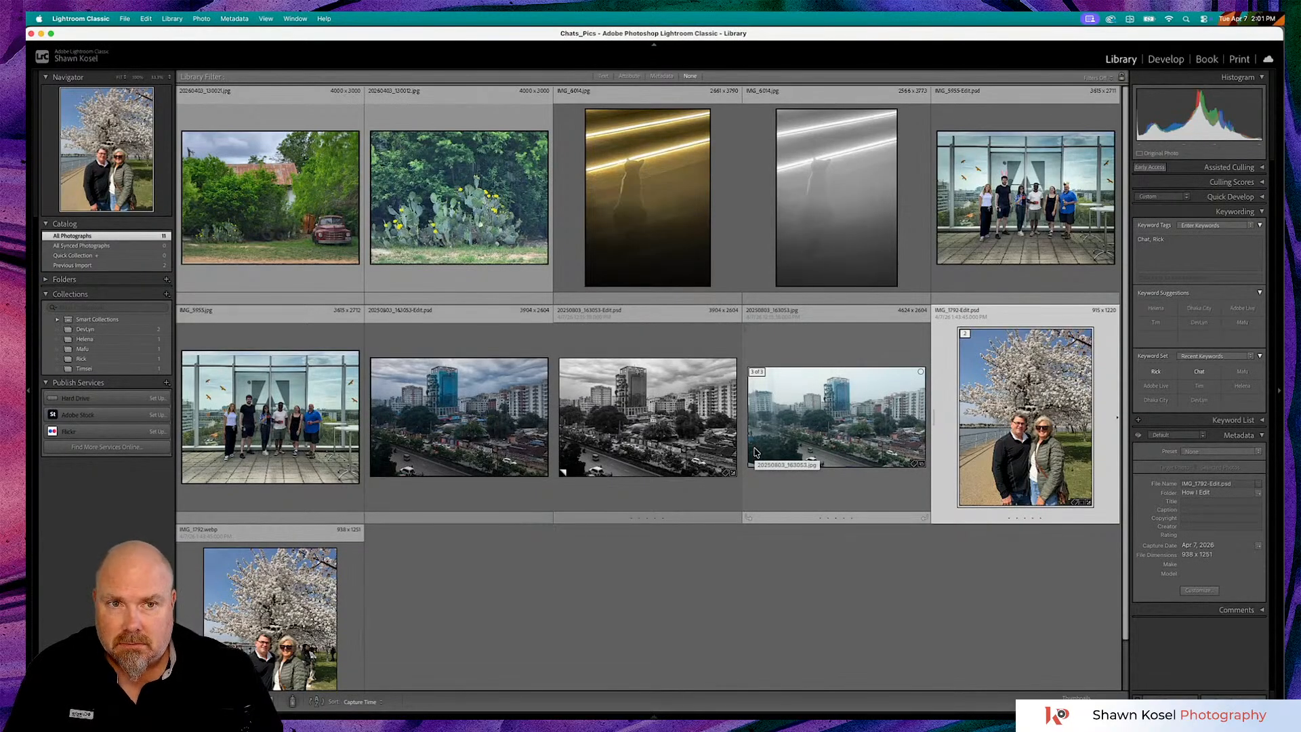
Switch to Chrome, close the enlarged Discord photo, and shift the Chrome, Lightroom Classic and Photoshop windows aside to expose the desktop files
{"action": "key", "text": "super+Tab"}
{"action": "key", "text": "super+Tab"}
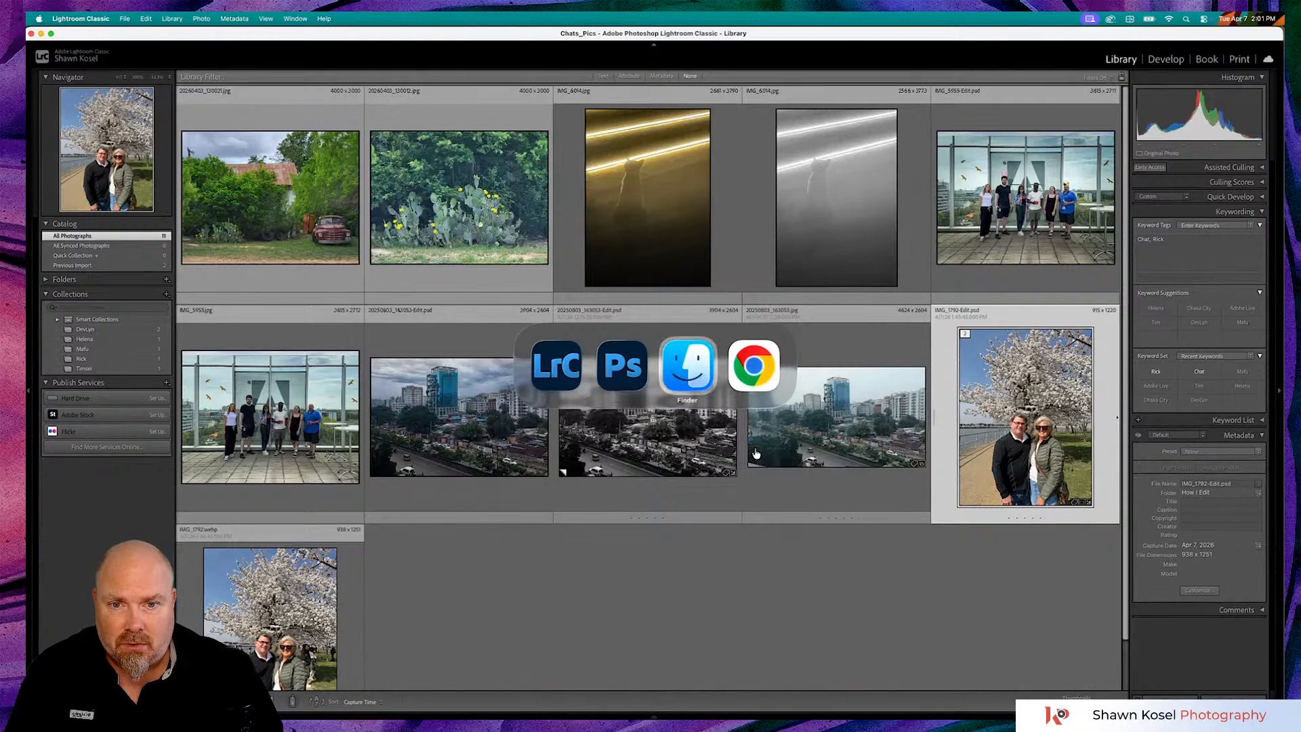
{"action": "key", "text": "super+Tab"}
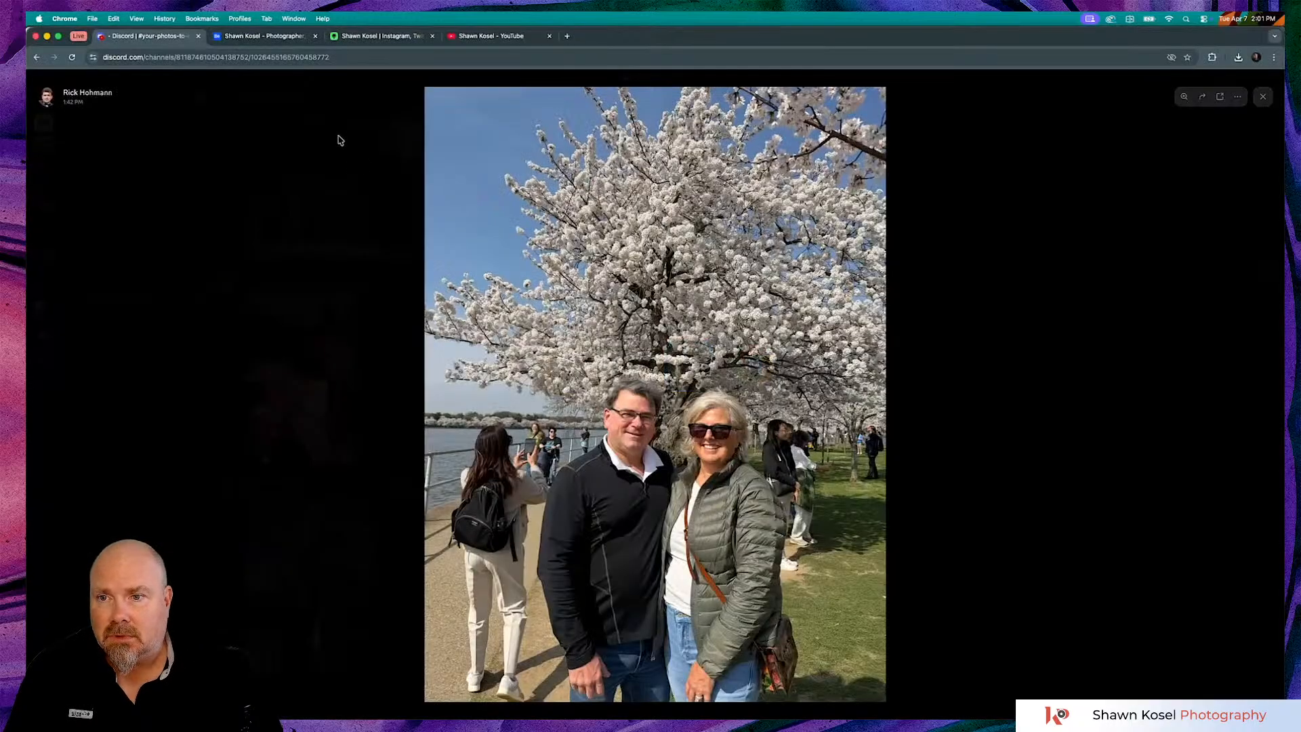
{"action": "left_click", "coordinate": [340, 140]}
{"action": "left_click_drag", "start_coordinate": [1084, 34], "coordinate": [1047, 41]}
{"action": "left_click", "coordinate": [1048, 40]}
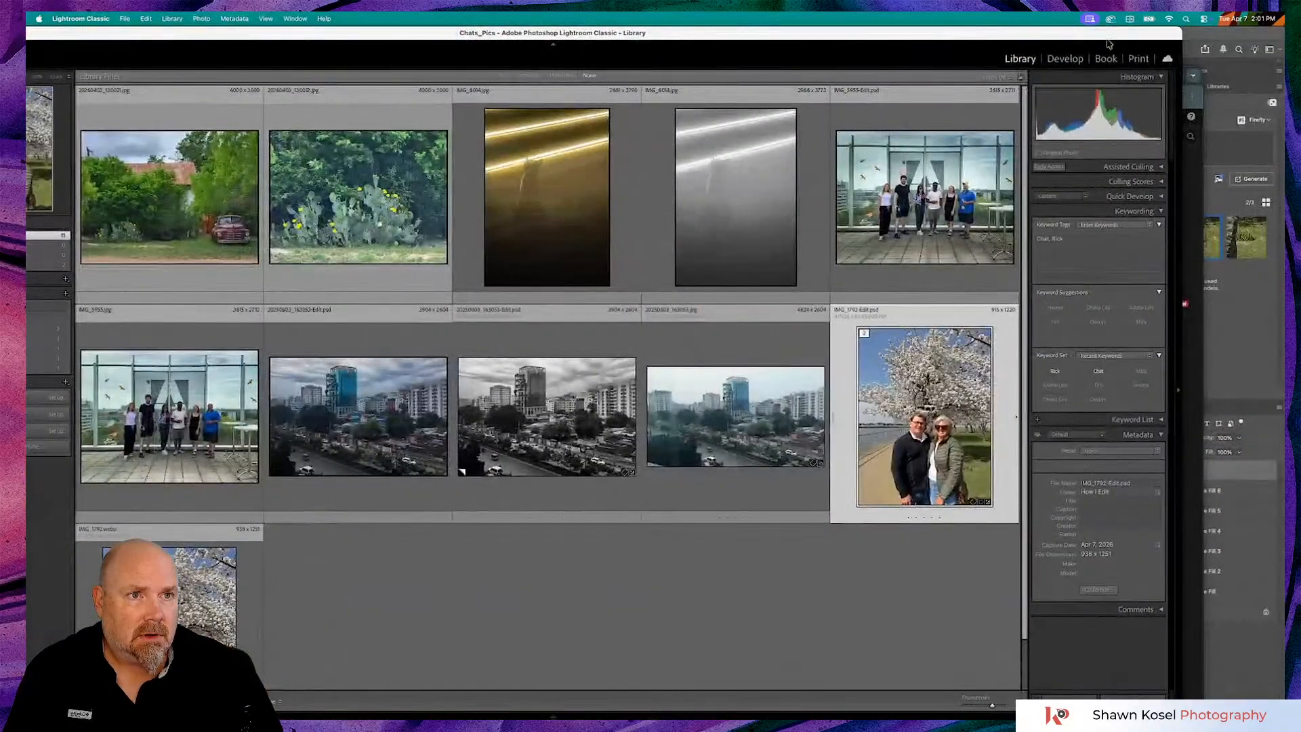
{"action": "left_click_drag", "start_coordinate": [1261, 40], "coordinate": [1106, 39]}
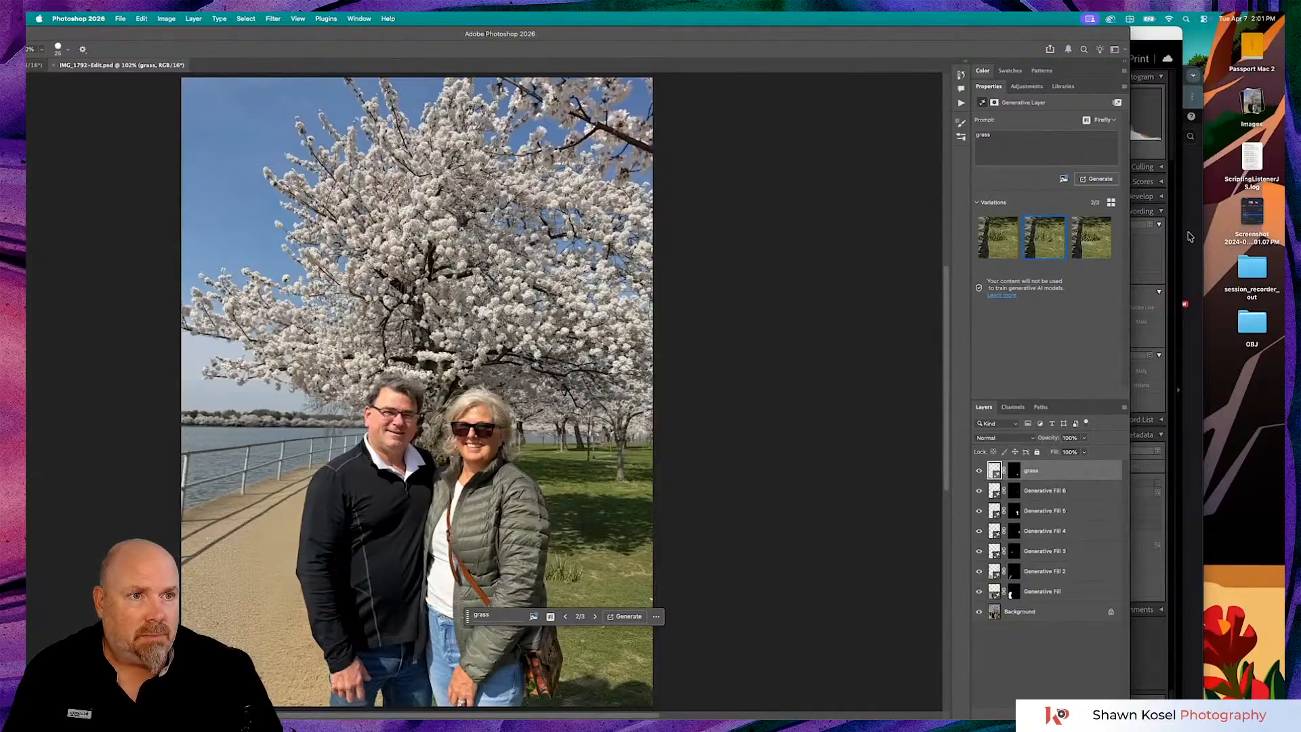
Attach IMG_1792-Edit.jpg from the desktop's Images stack to the your-photos-to-edit Discord channel and move the browser window back into full view
{"action": "left_click", "coordinate": [1188, 234]}
{"action": "left_click", "coordinate": [1252, 110]}
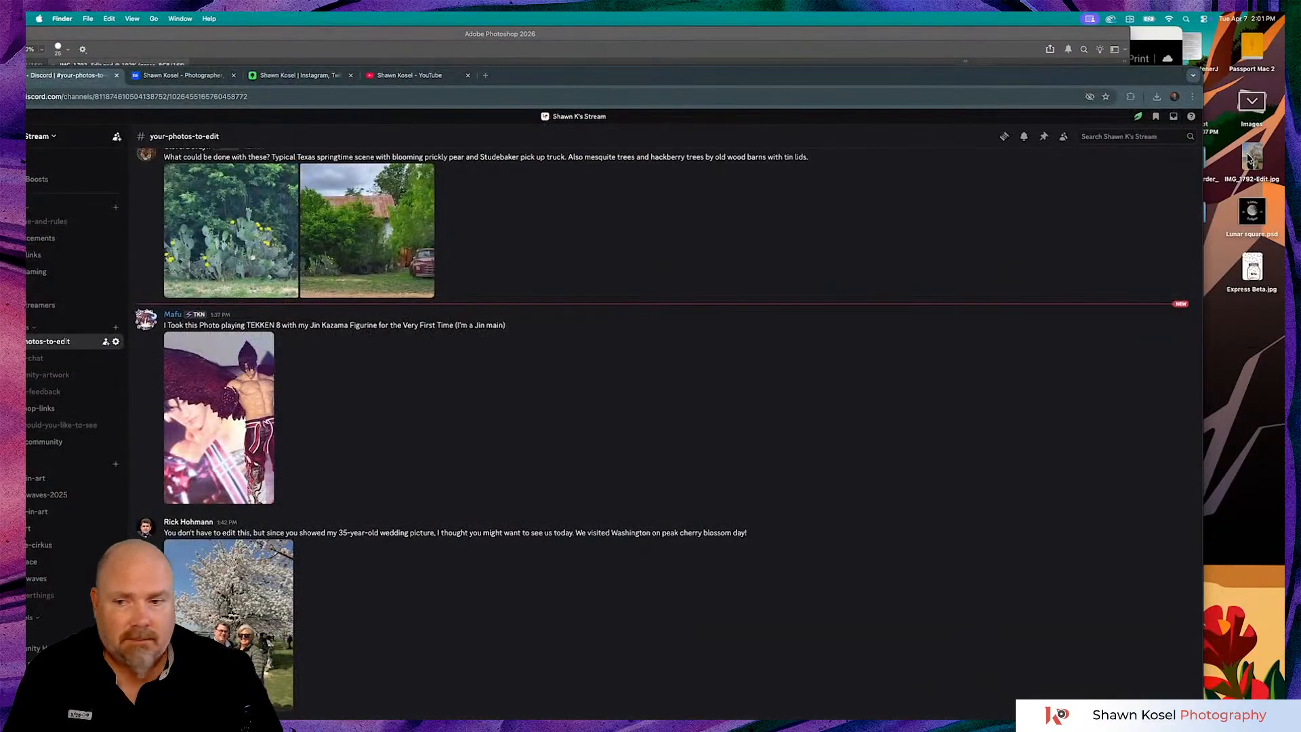
{"action": "left_click_drag", "start_coordinate": [1250, 157], "coordinate": [723, 525]}
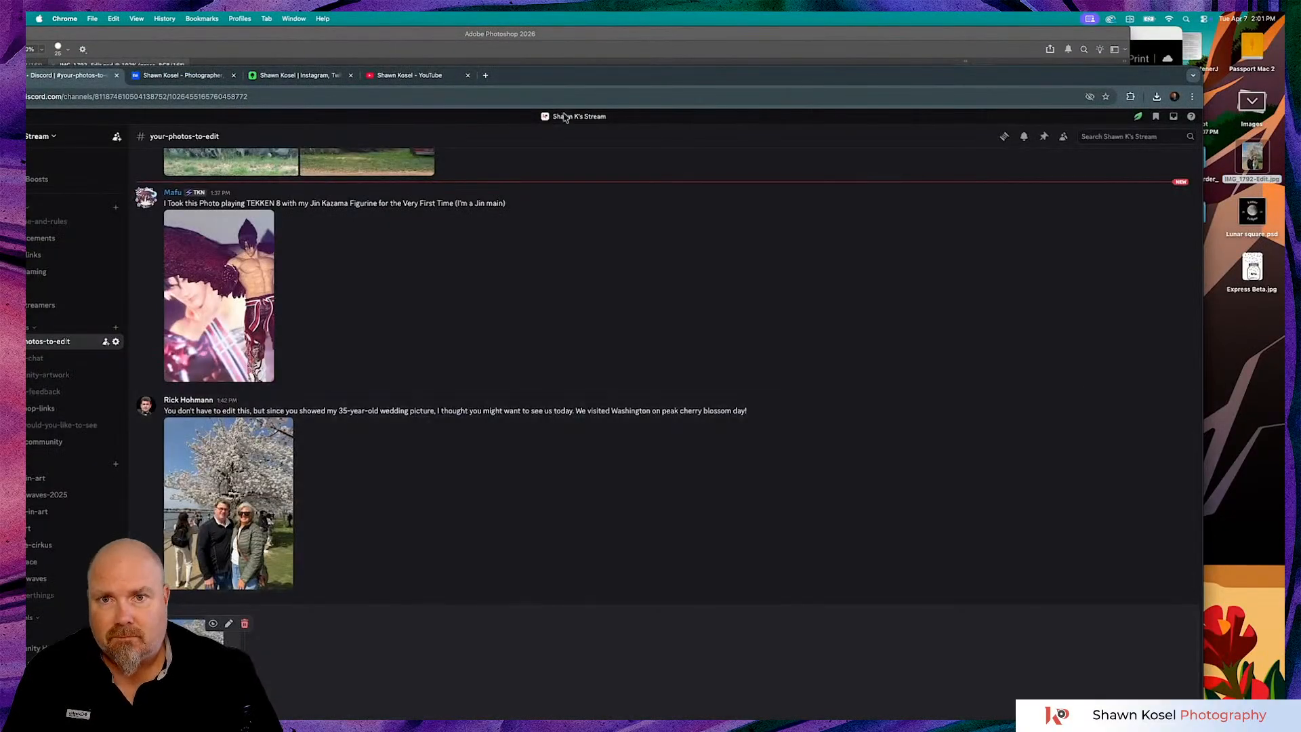
{"action": "left_click_drag", "start_coordinate": [575, 75], "coordinate": [657, 30]}
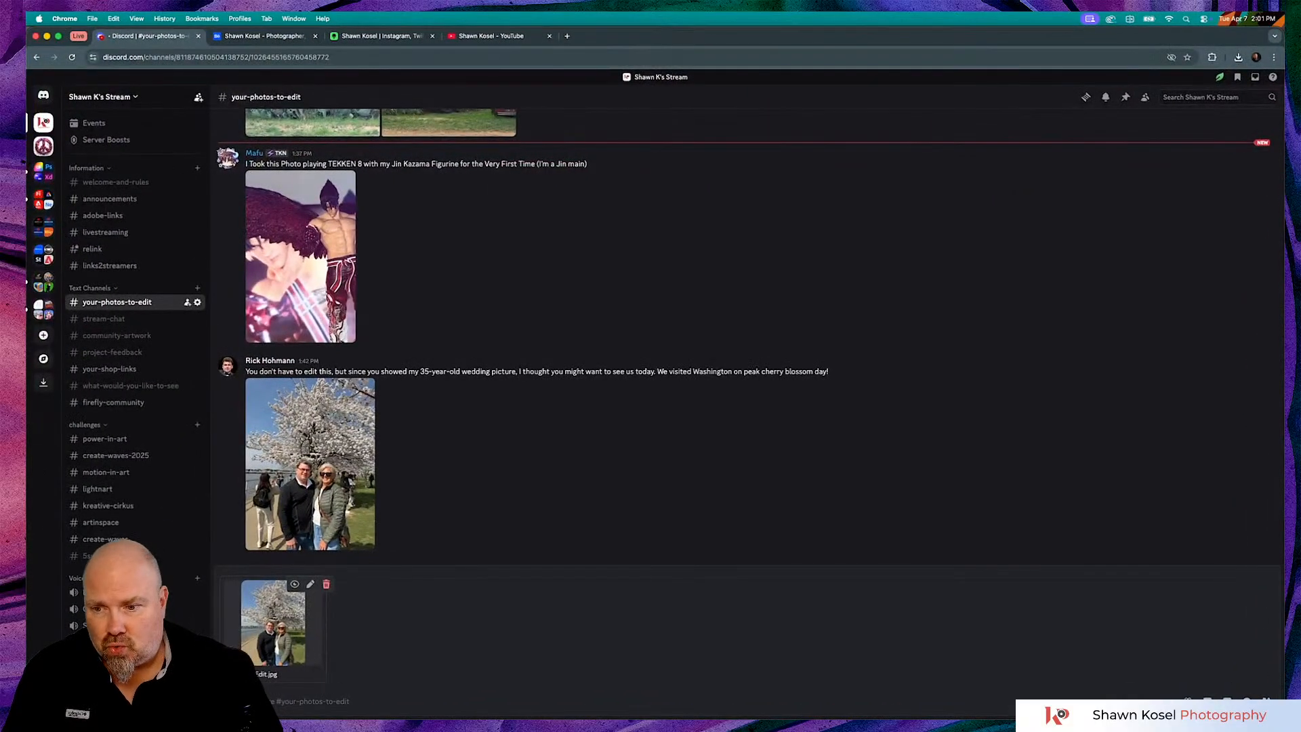
Mention the photo's submitter with the message "Here you go!" and post it with the attached edit
{"action": "left_click", "coordinate": [302, 696]}
{"action": "type", "text": "@"}
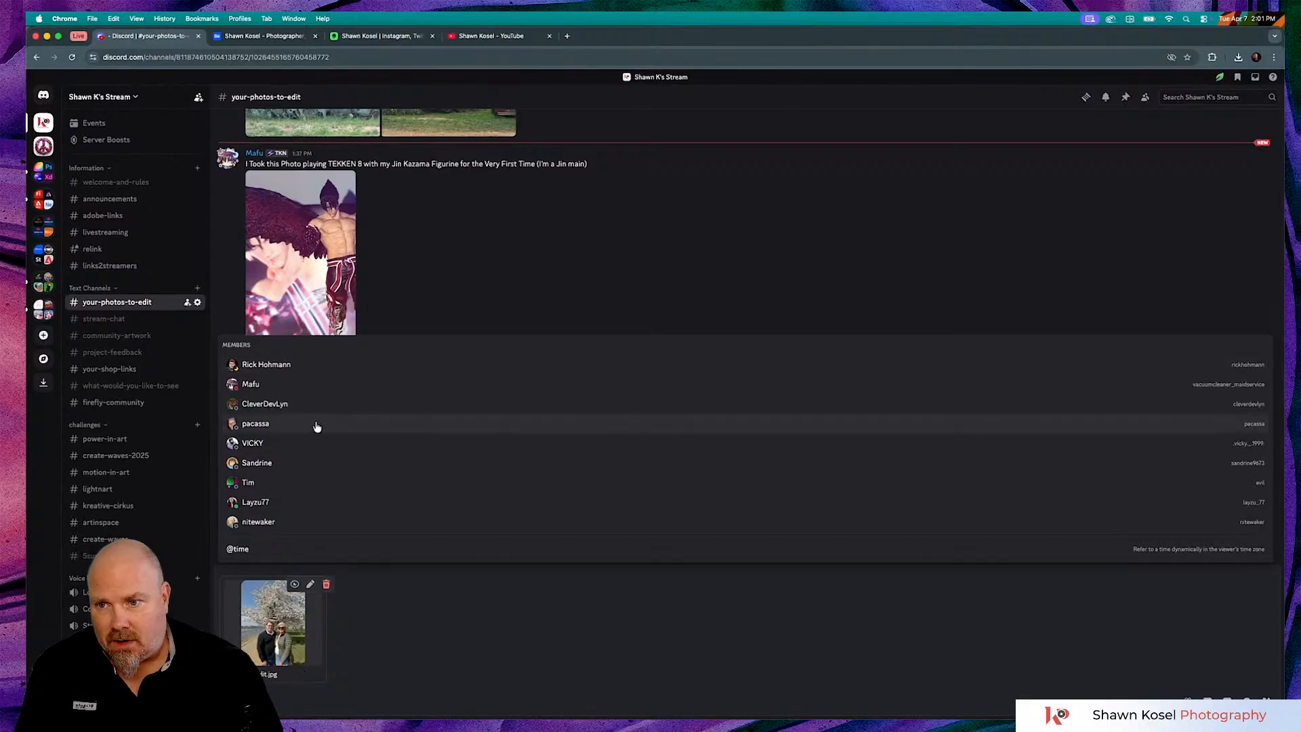
{"action": "left_click", "coordinate": [338, 365]}
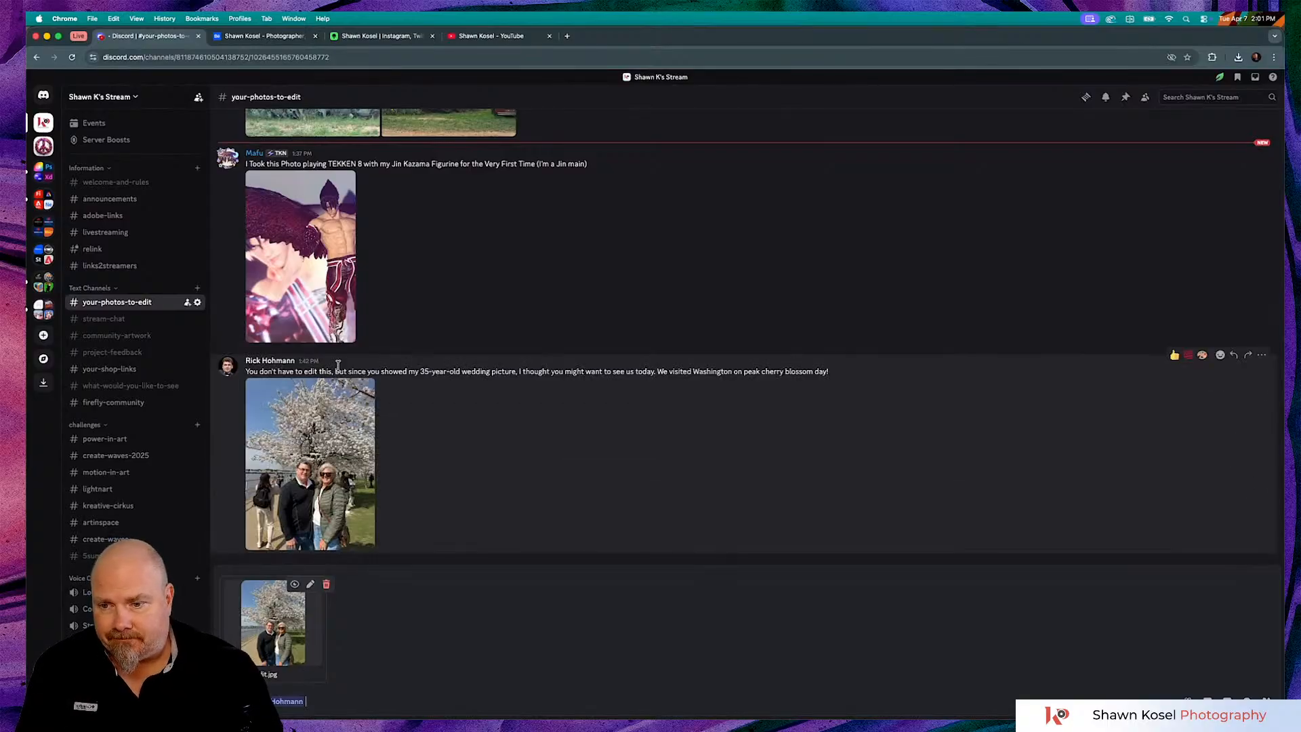
{"action": "type", "text": "Here"}
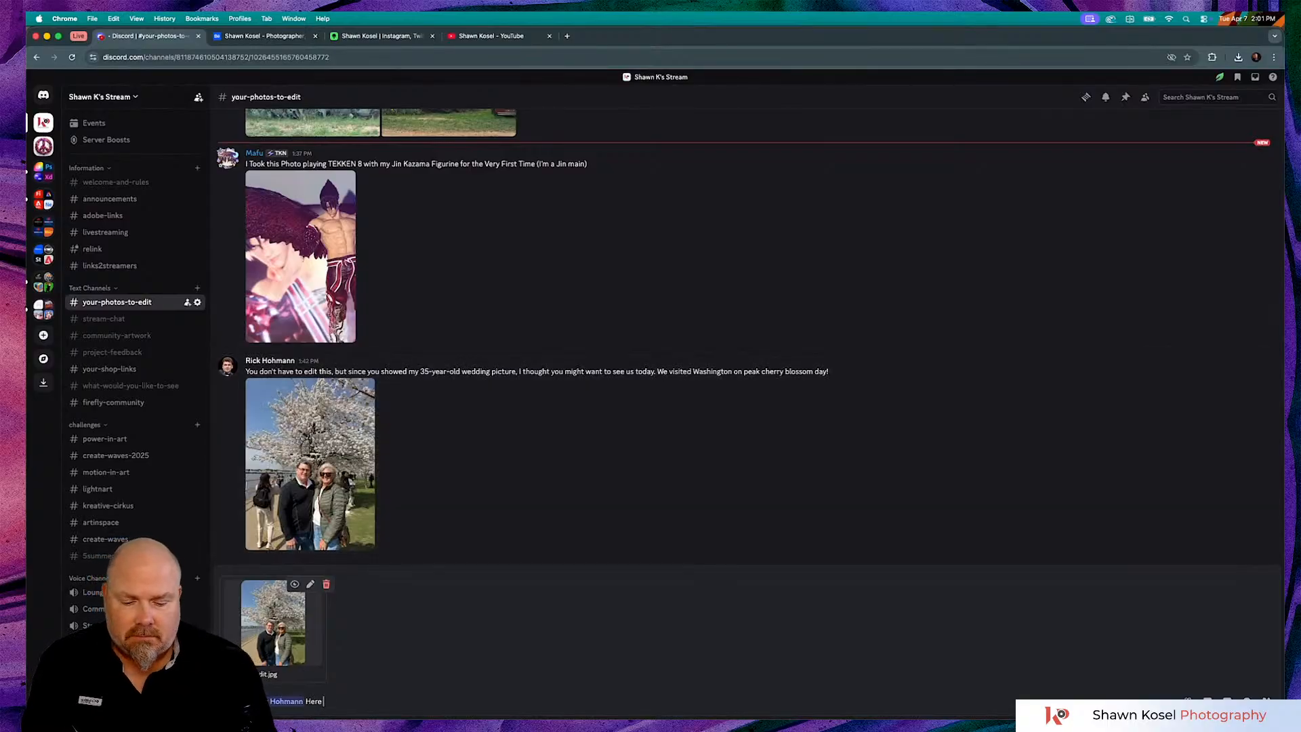
{"action": "type", "text": " you go"}
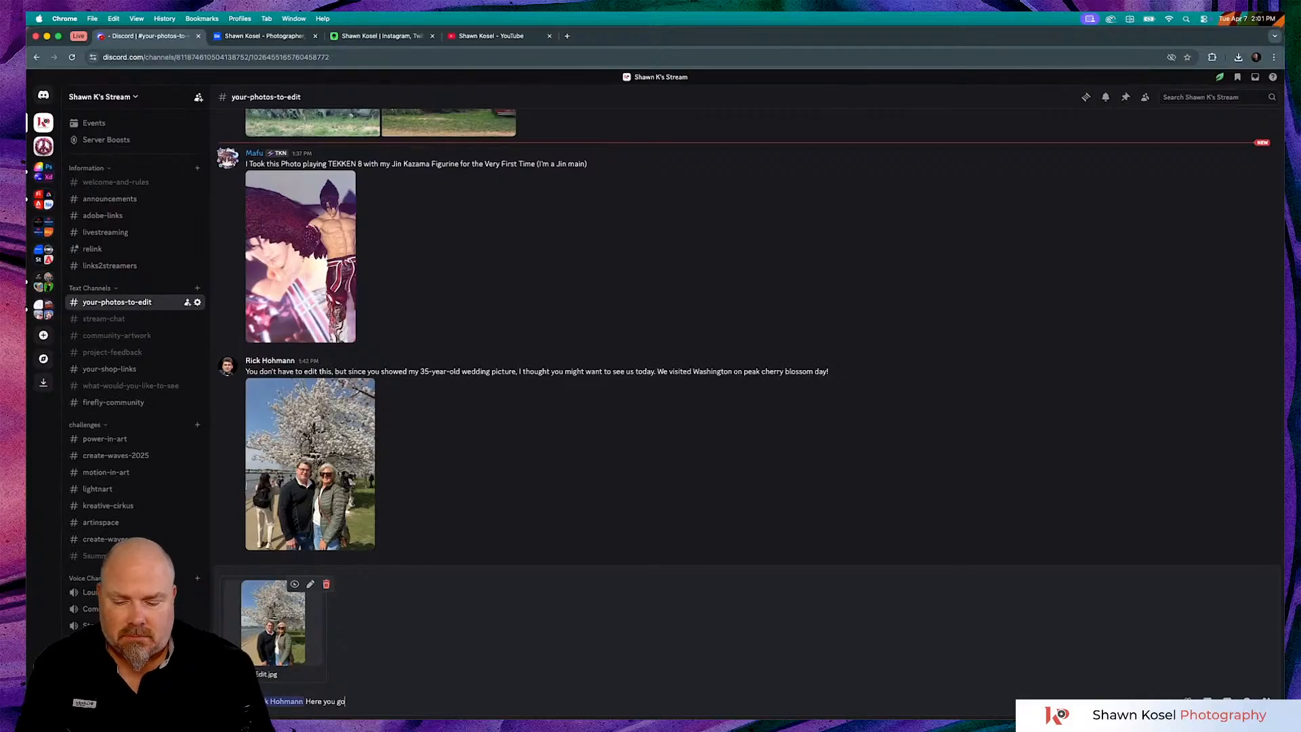
{"action": "type", "text": "!"}
{"action": "key", "text": "Return"}
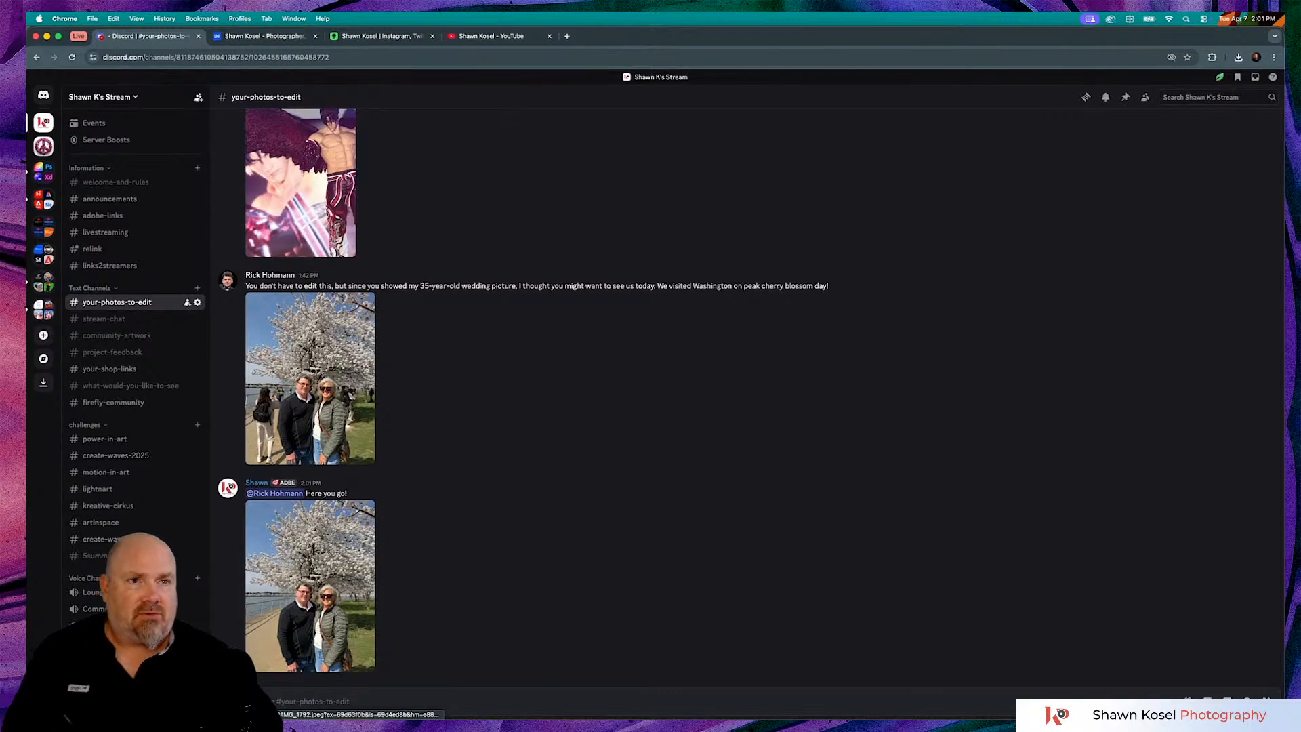
Switch to Photoshop and to Lightroom Classic, moving each window back into full view, and deselect all photos in the library
{"action": "key", "text": "super+Tab"}
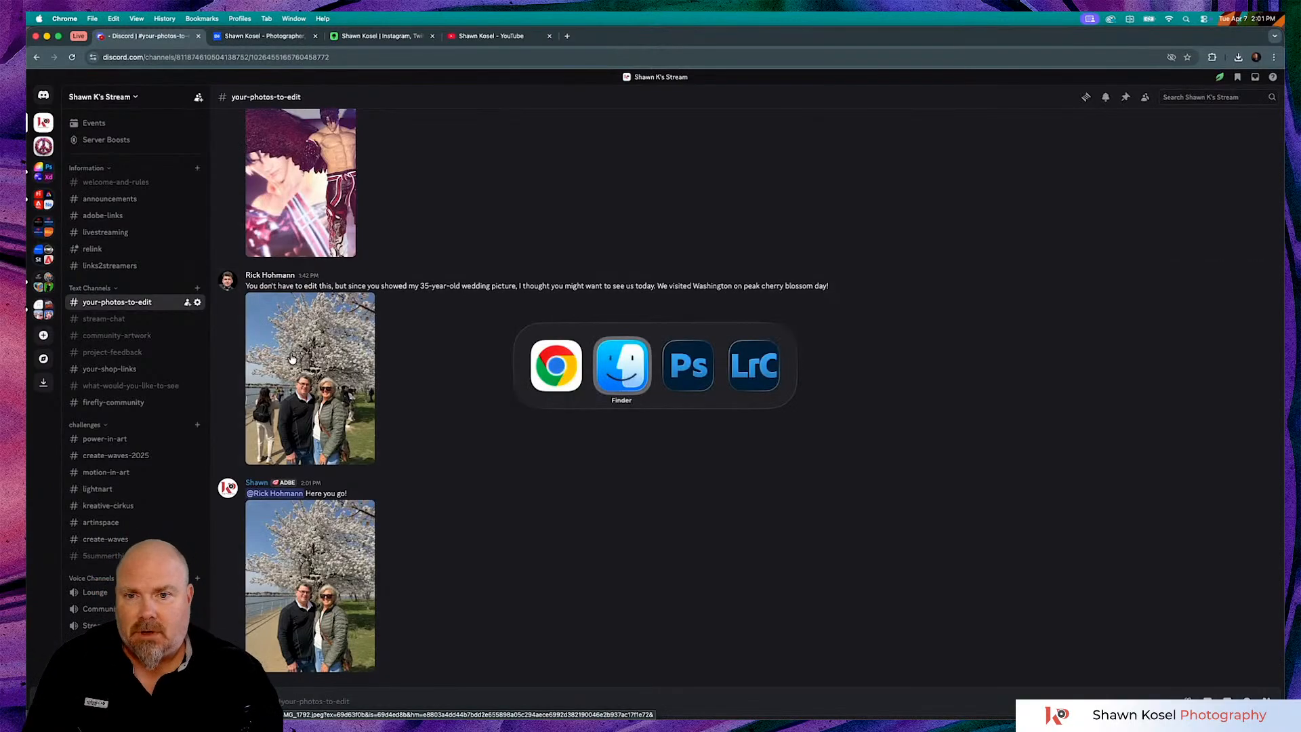
{"action": "key", "text": "super+Tab"}
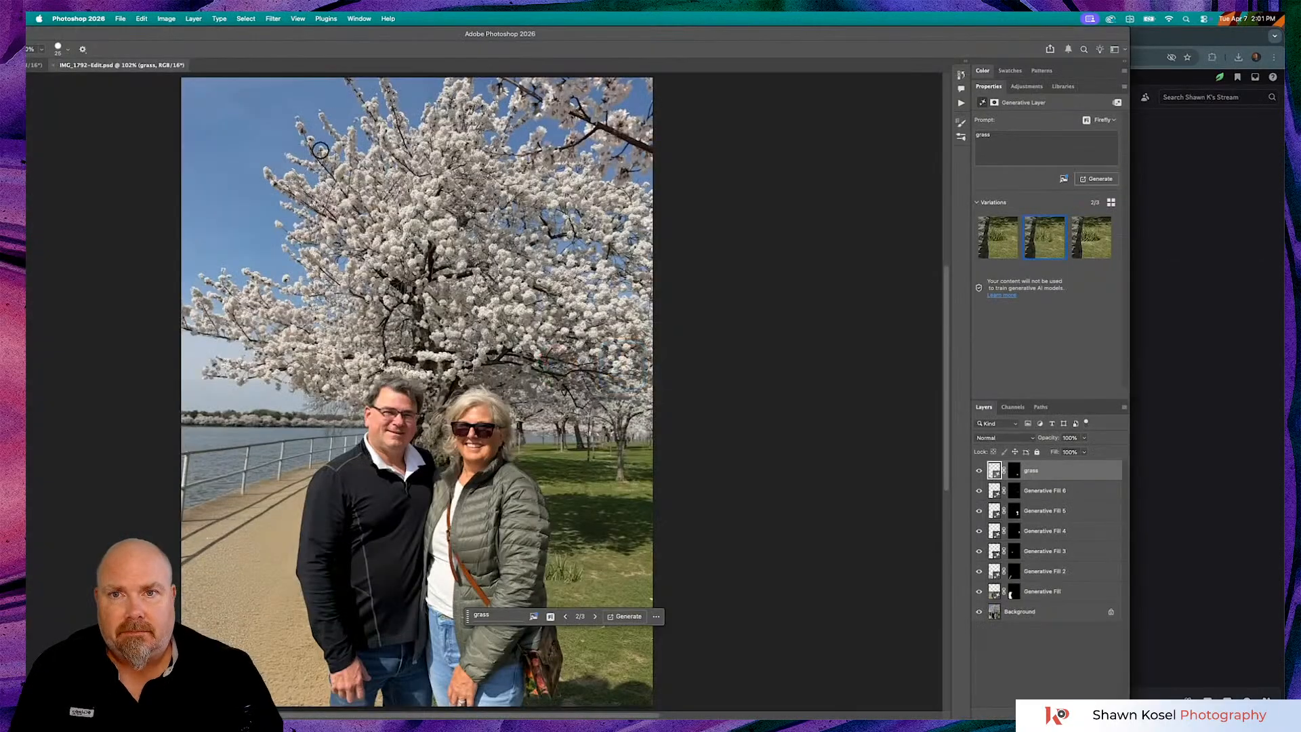
{"action": "left_click_drag", "start_coordinate": [488, 39], "coordinate": [641, 30]}
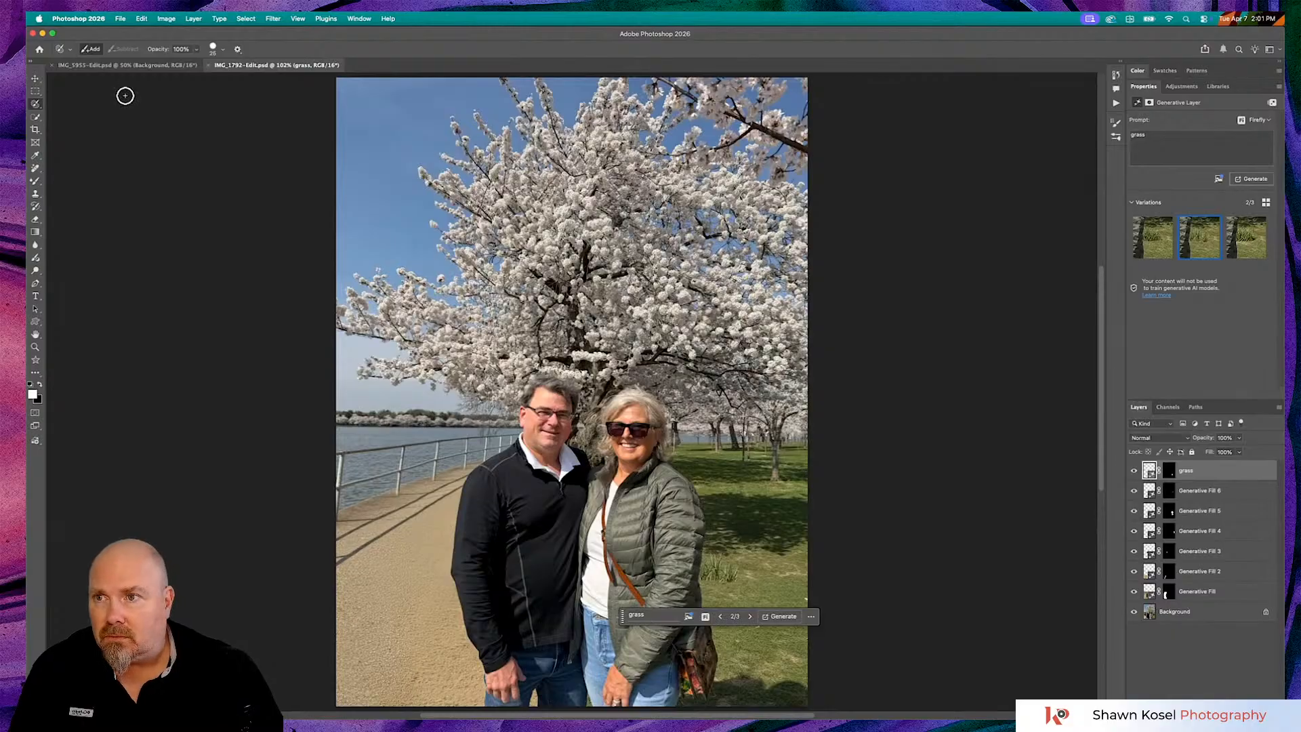
{"action": "key", "text": "super+Tab"}
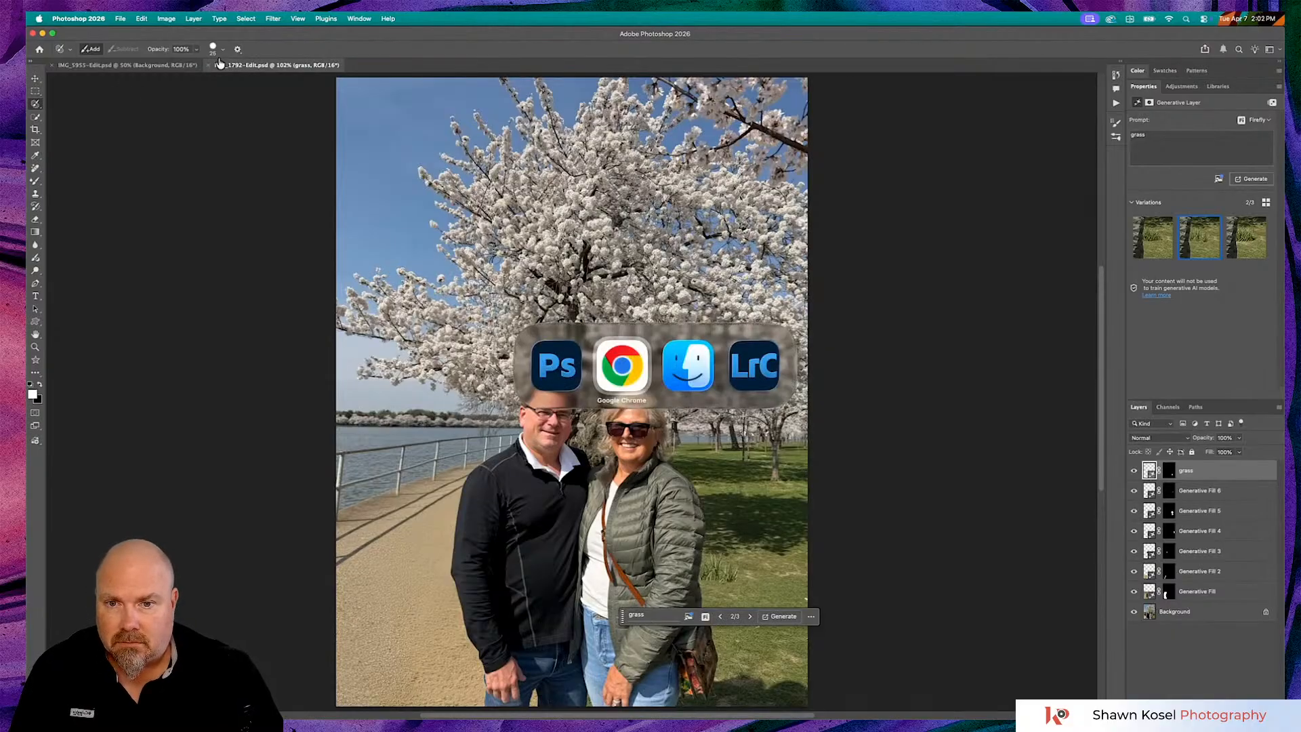
{"action": "key", "text": "super+Tab"}
{"action": "key", "text": "super+Tab"}
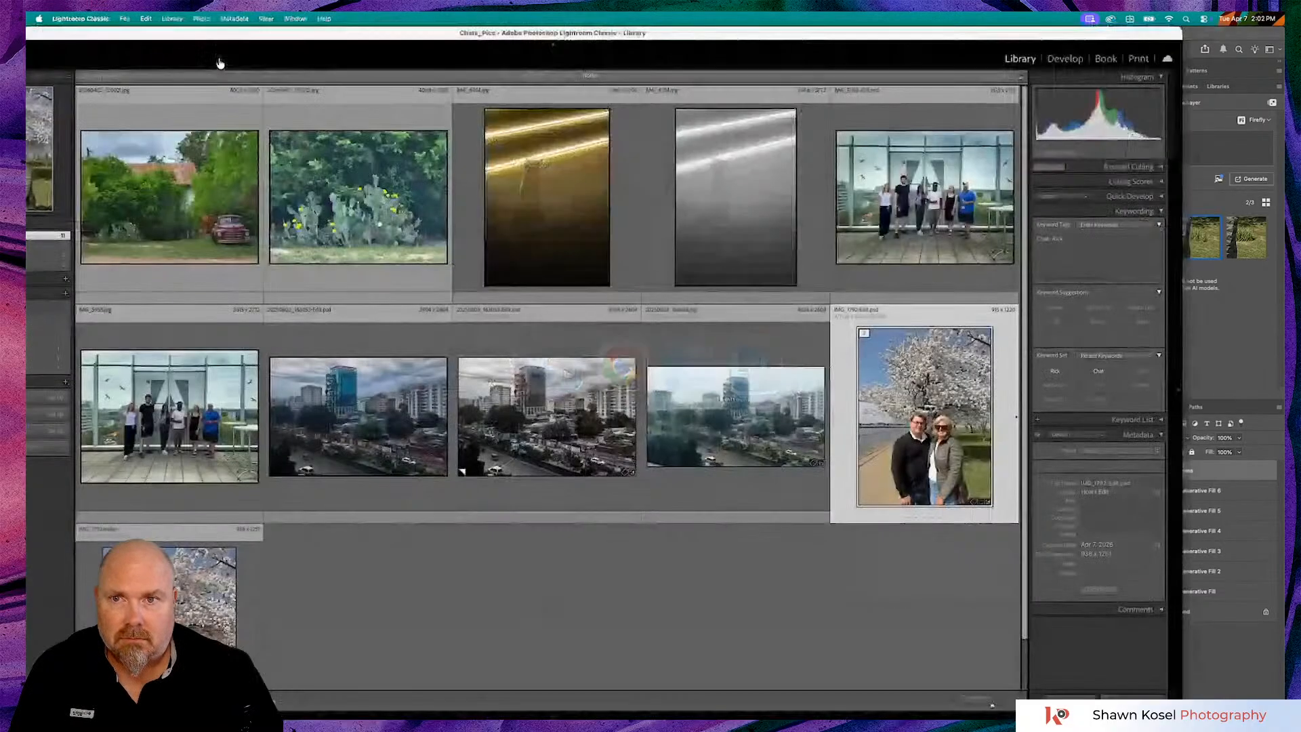
{"action": "left_click_drag", "start_coordinate": [353, 34], "coordinate": [457, 24]}
{"action": "left_click", "coordinate": [779, 588]}
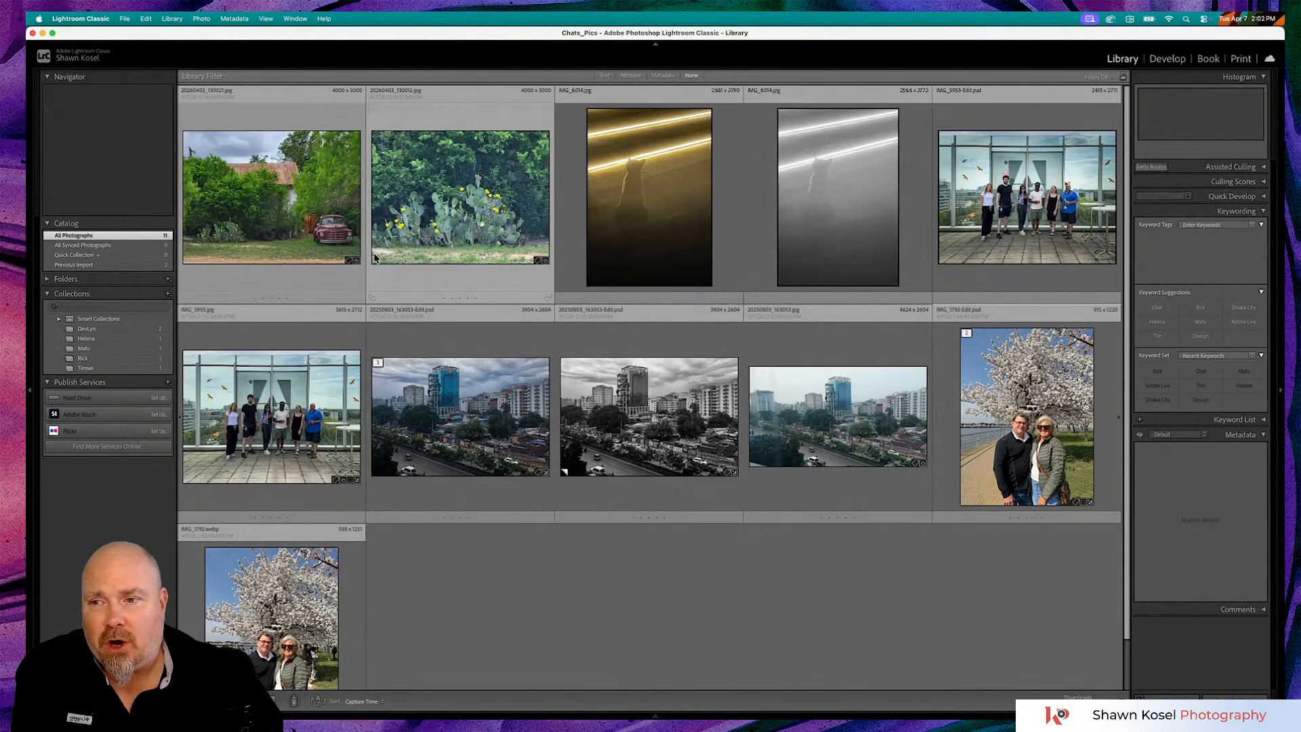
Examine the photo of the rusty-roofed barn and old red truck enlarged in Loupe view
{"action": "left_click", "coordinate": [319, 208]}
{"action": "double_click", "coordinate": [318, 209]}
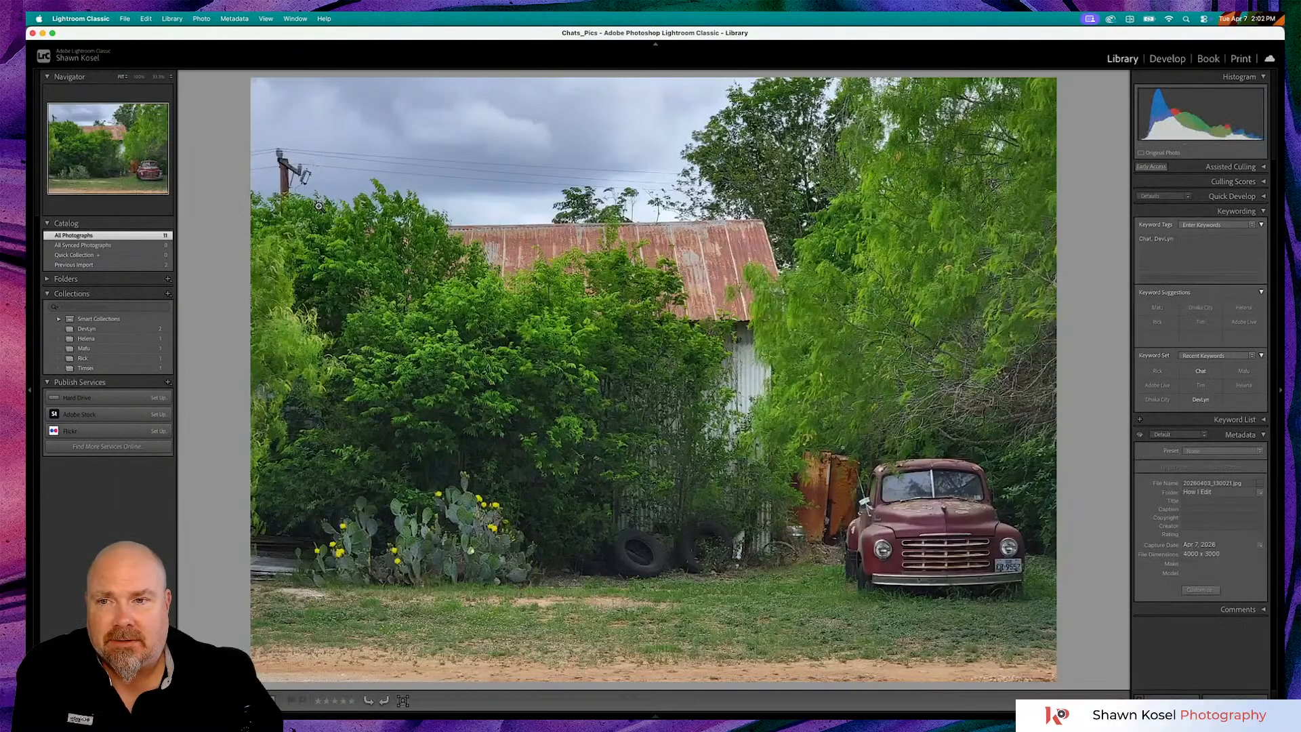
{"action": "mouse_move", "coordinate": [495, 693]}
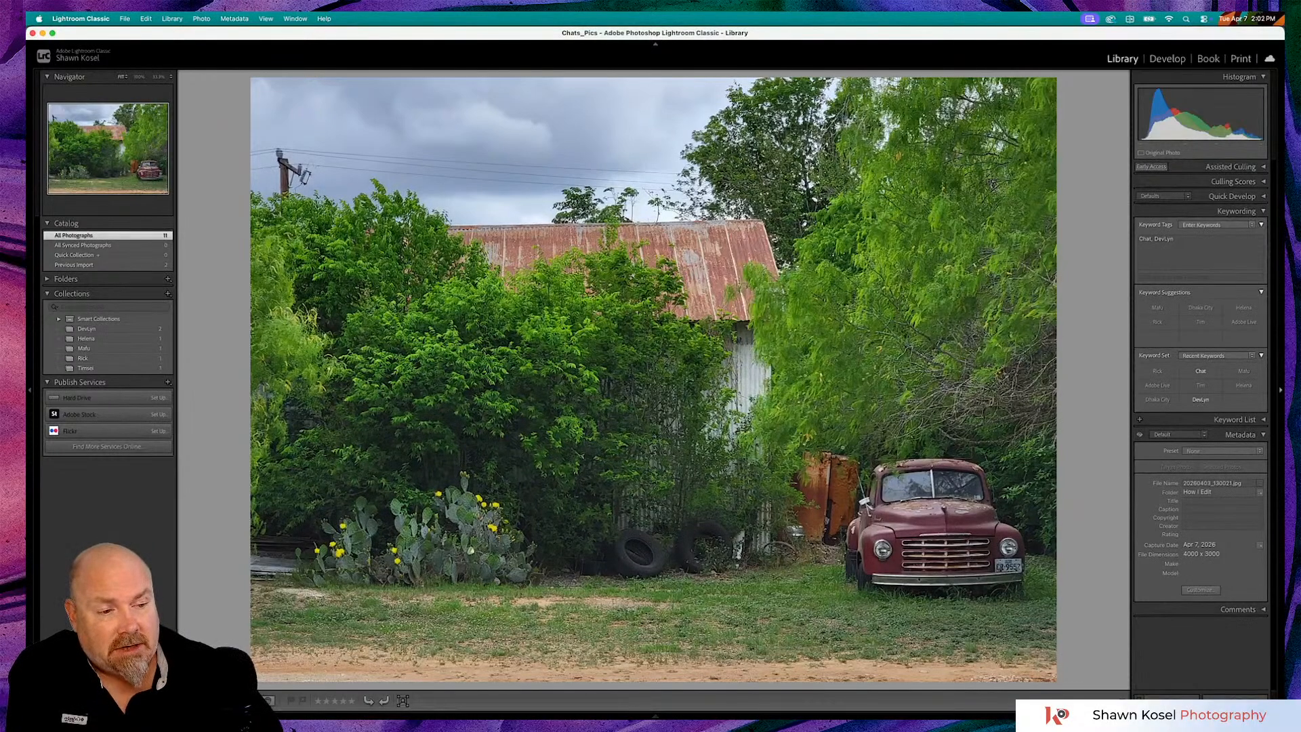
{"action": "key", "text": "super+shift+i"}
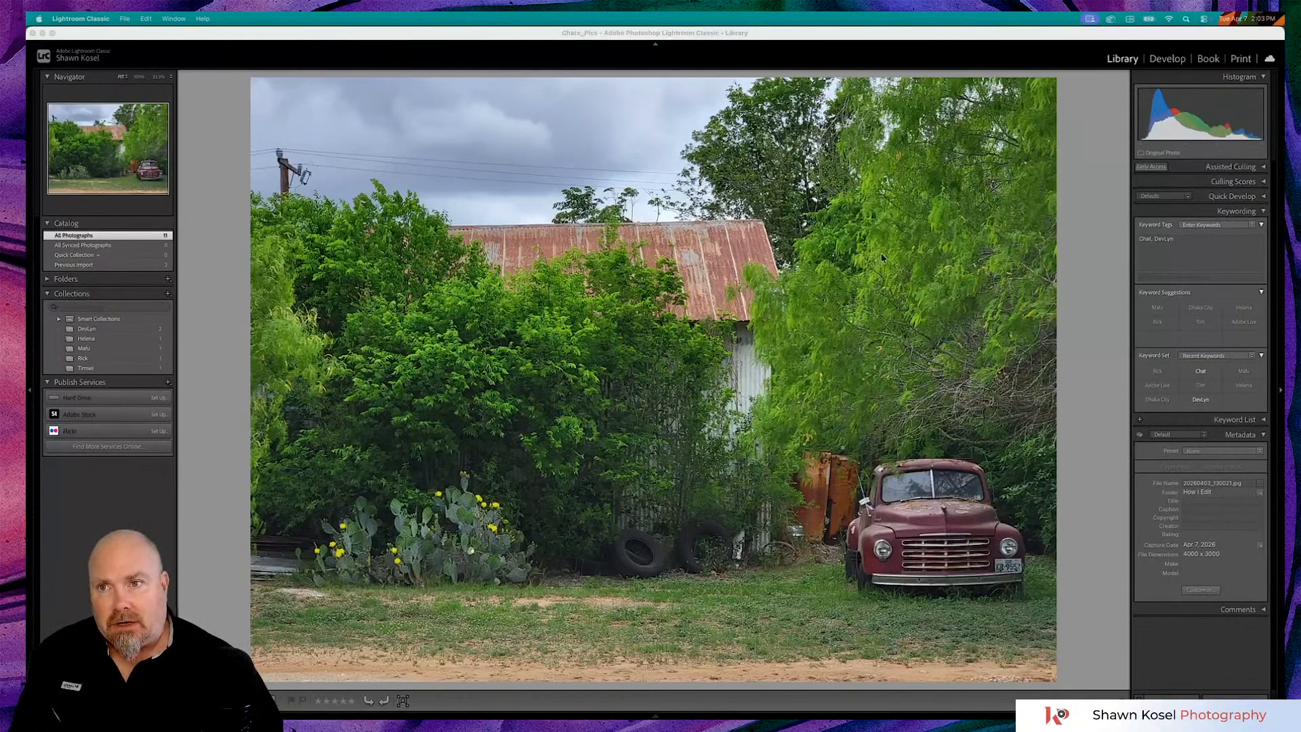
{"action": "left_click", "coordinate": [452, 37]}
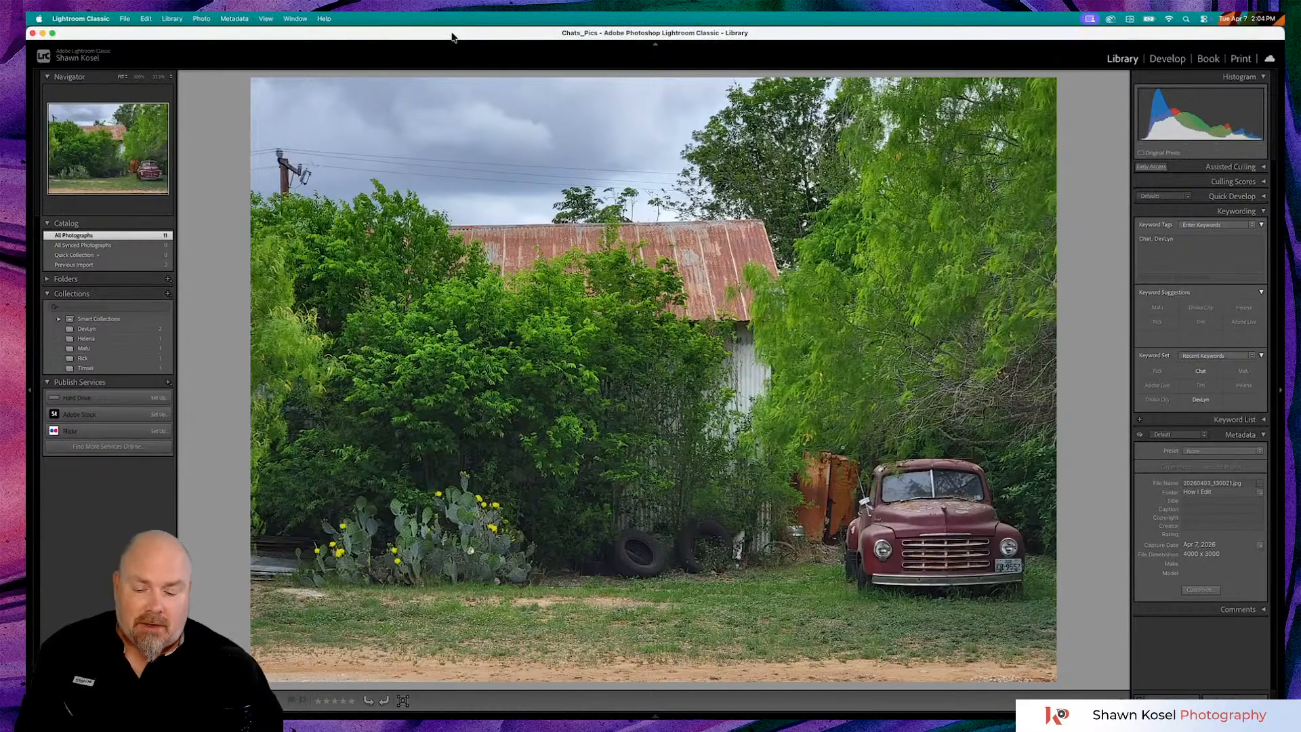
{"action": "key", "text": "g"}
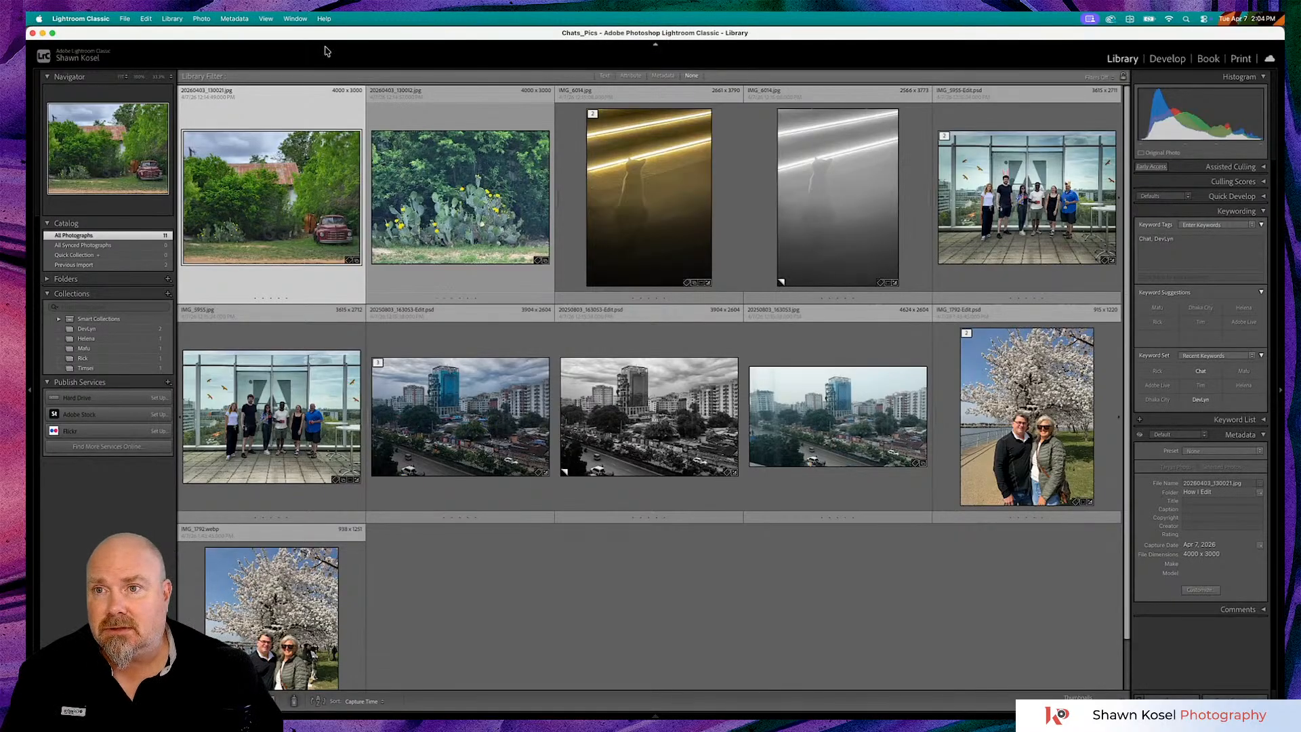
{"action": "double_click", "coordinate": [291, 179]}
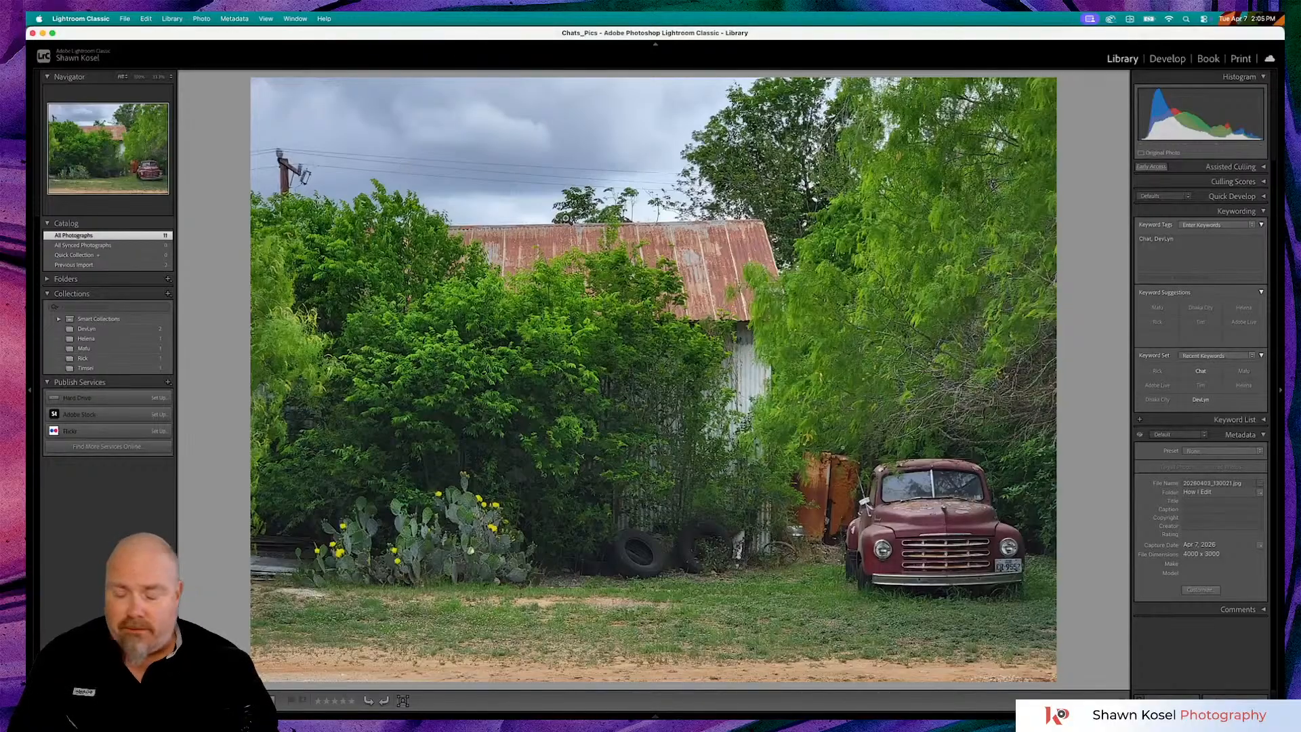
Return to the library grid and open the barn and truck photo in Photoshop as a copy with Lightroom adjustments
{"action": "key", "text": "g"}
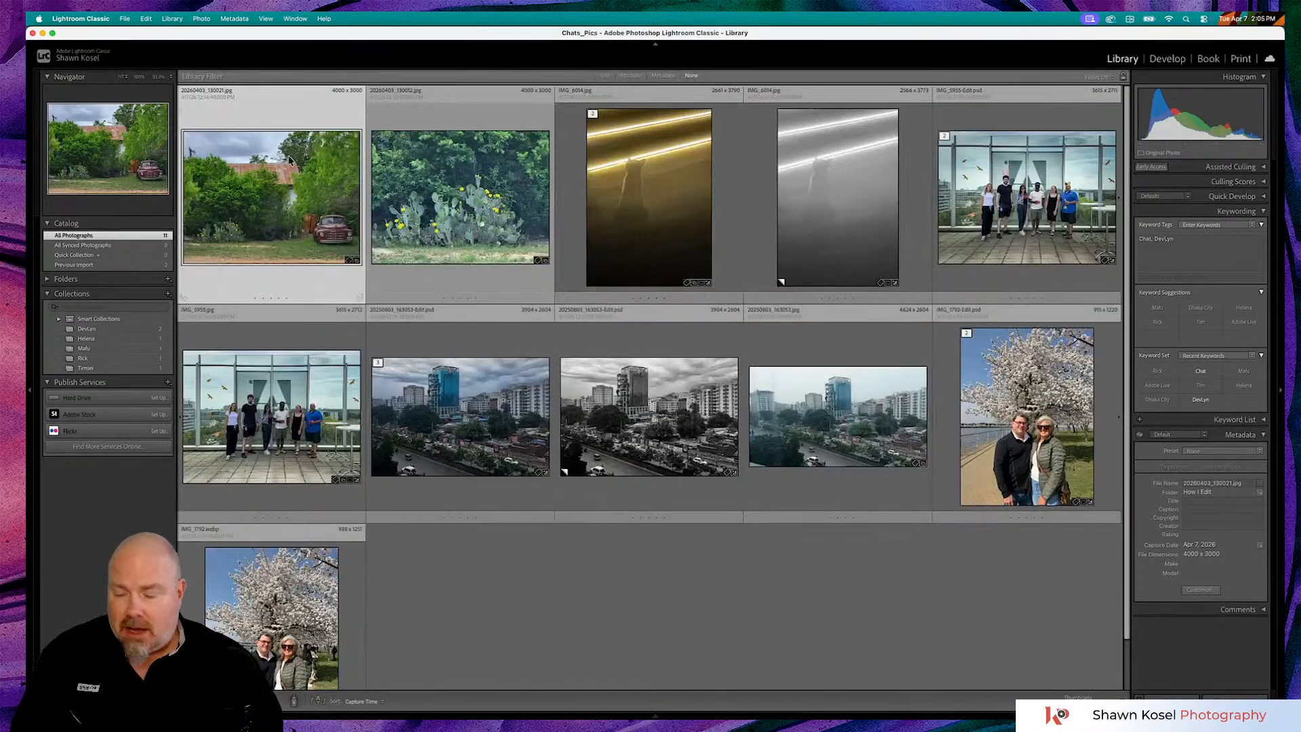
{"action": "key", "text": "super+e"}
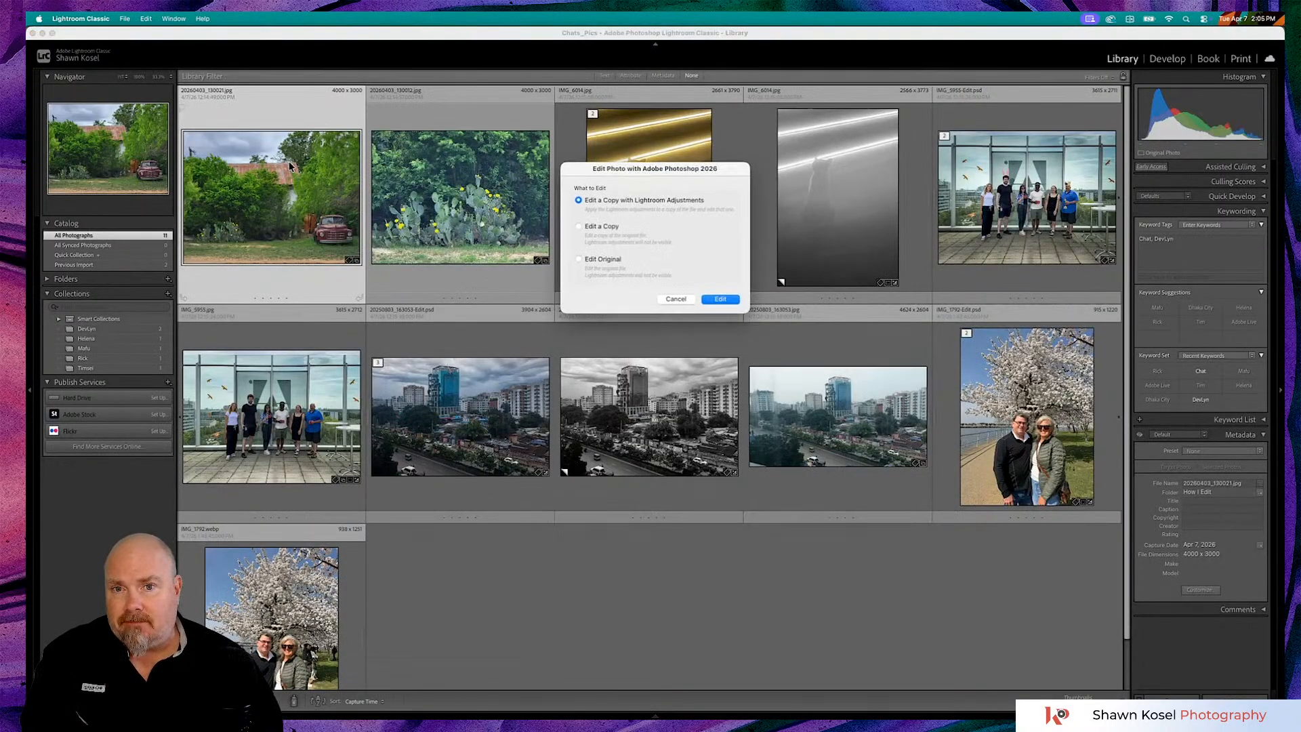
{"action": "left_click", "coordinate": [727, 300]}
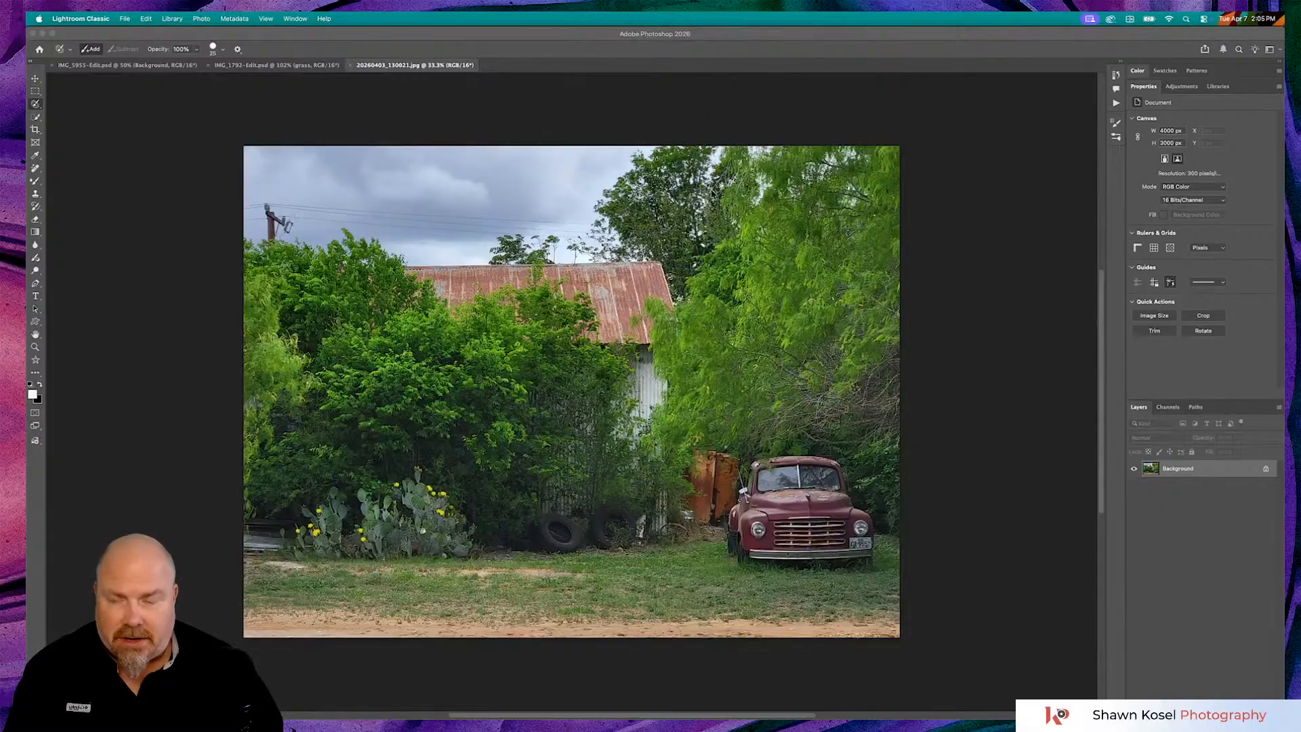
Activate the Crop tool on the barn and truck photo and open its fill options
{"action": "left_click", "coordinate": [36, 131]}
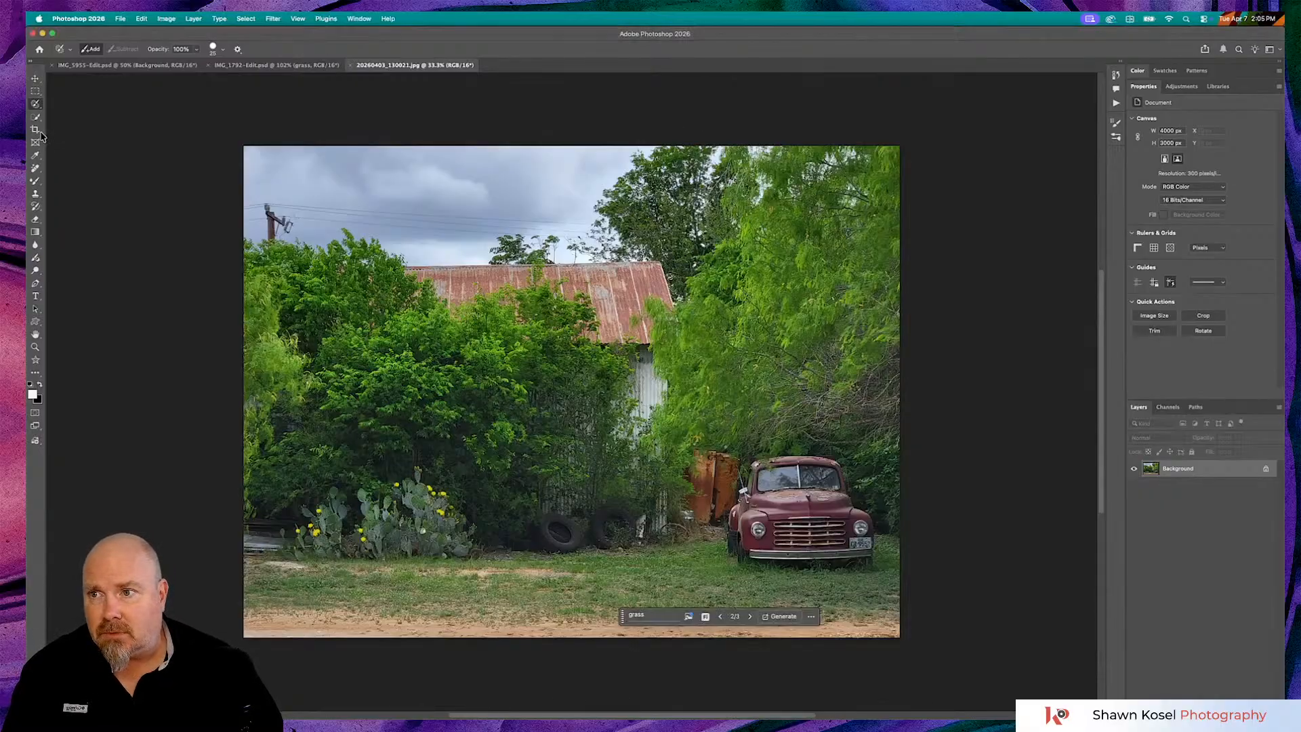
{"action": "left_click", "coordinate": [36, 130]}
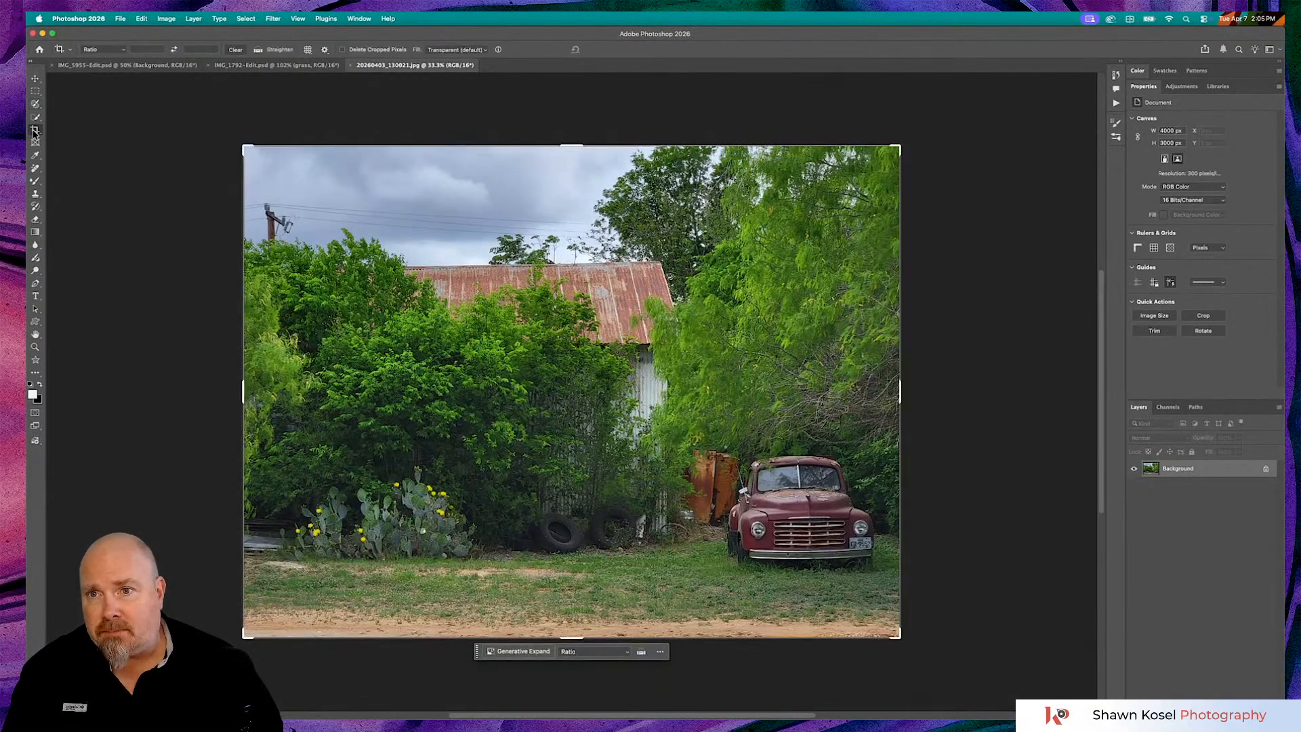
{"action": "left_click", "coordinate": [482, 49]}
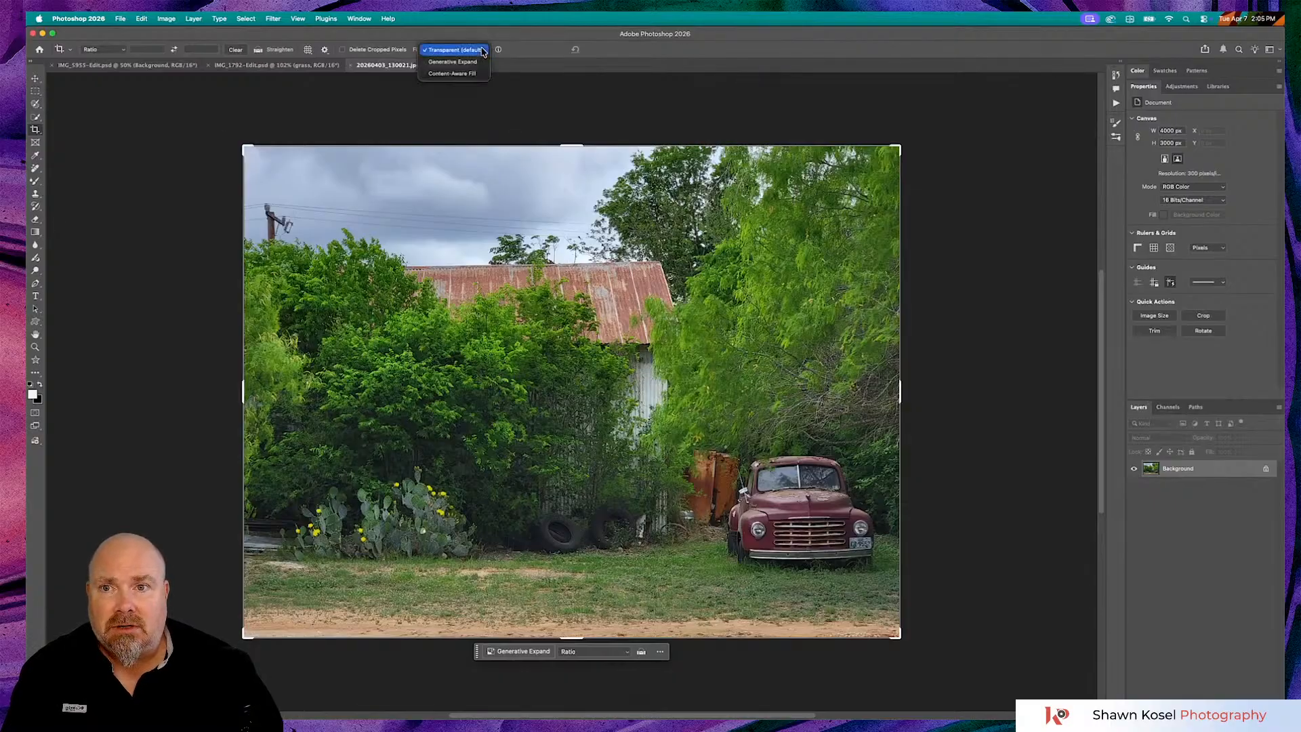
Set the crop fill to Generative Expand and extend the canvas beyond the photo's right edge, past the truck
{"action": "left_click", "coordinate": [463, 62]}
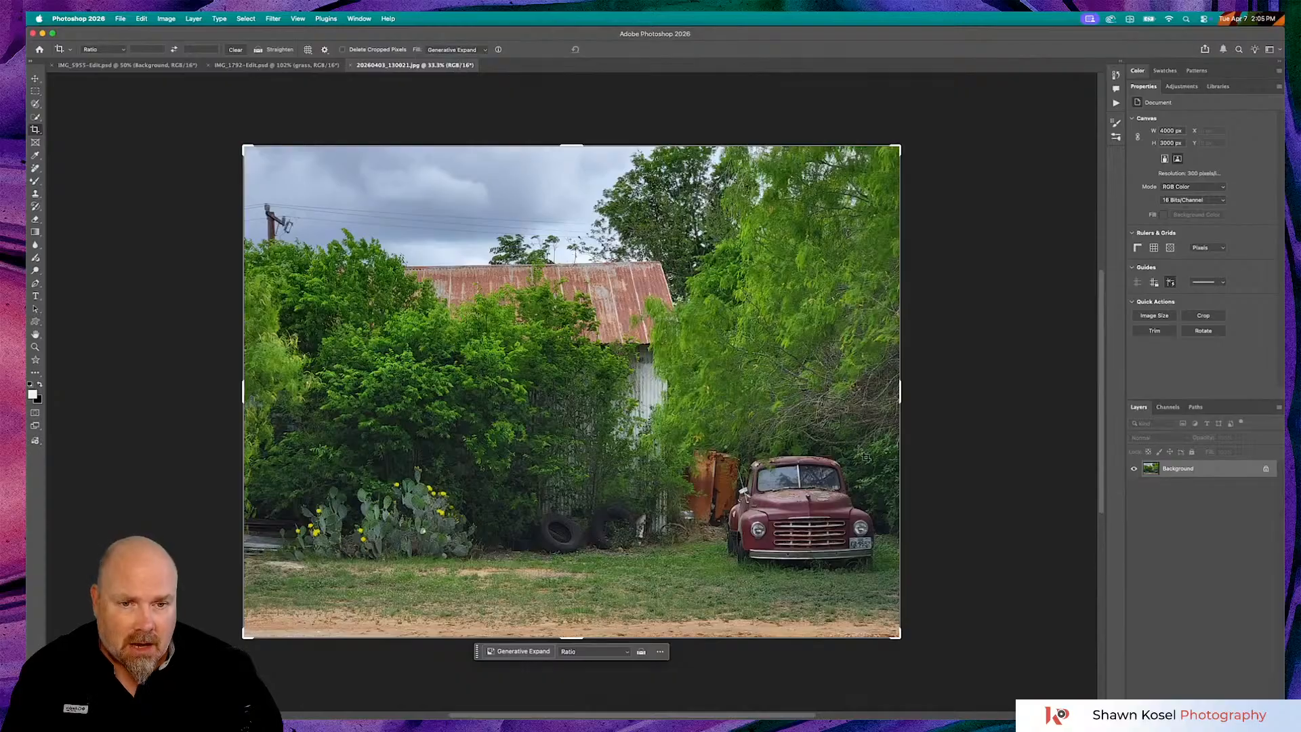
{"action": "left_click_drag", "start_coordinate": [898, 392], "coordinate": [947, 396]}
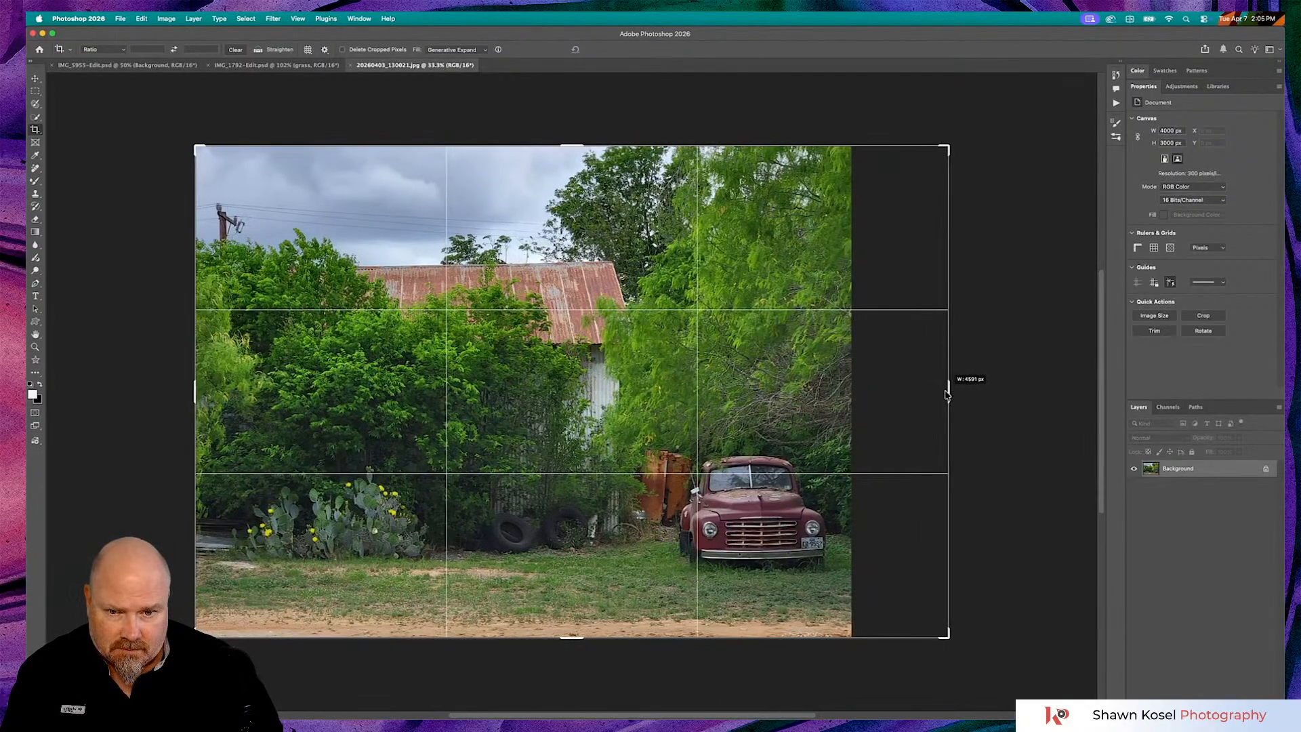
{"action": "left_click_drag", "start_coordinate": [946, 395], "coordinate": [944, 391]}
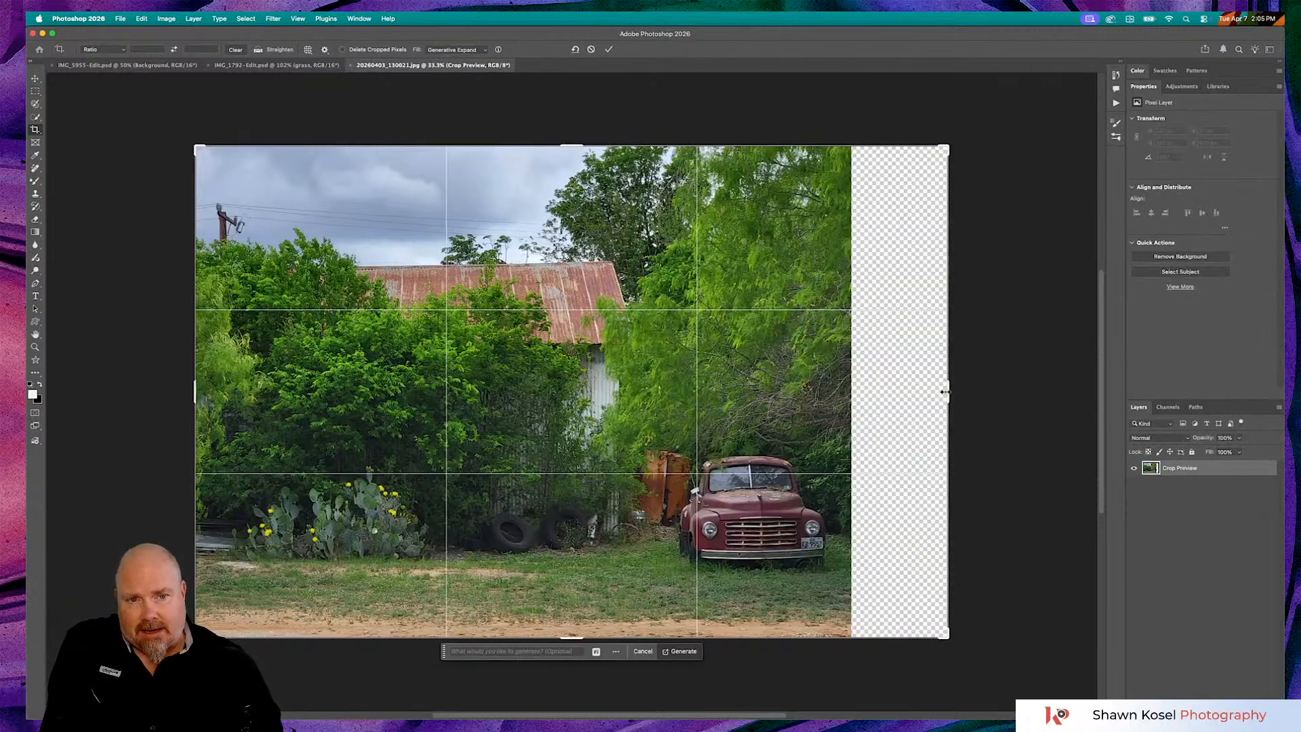
{"action": "left_click_drag", "start_coordinate": [944, 391], "coordinate": [931, 392]}
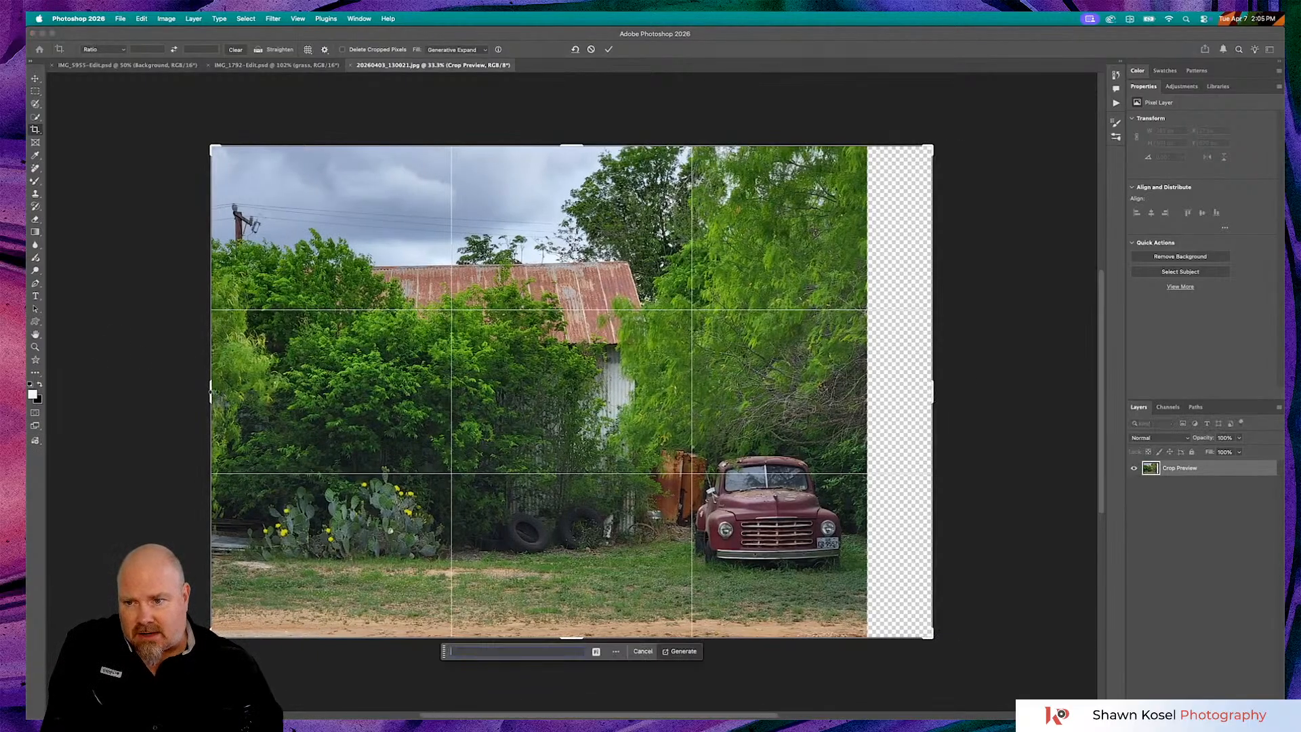
{"action": "left_click_drag", "start_coordinate": [210, 392], "coordinate": [197, 390]}
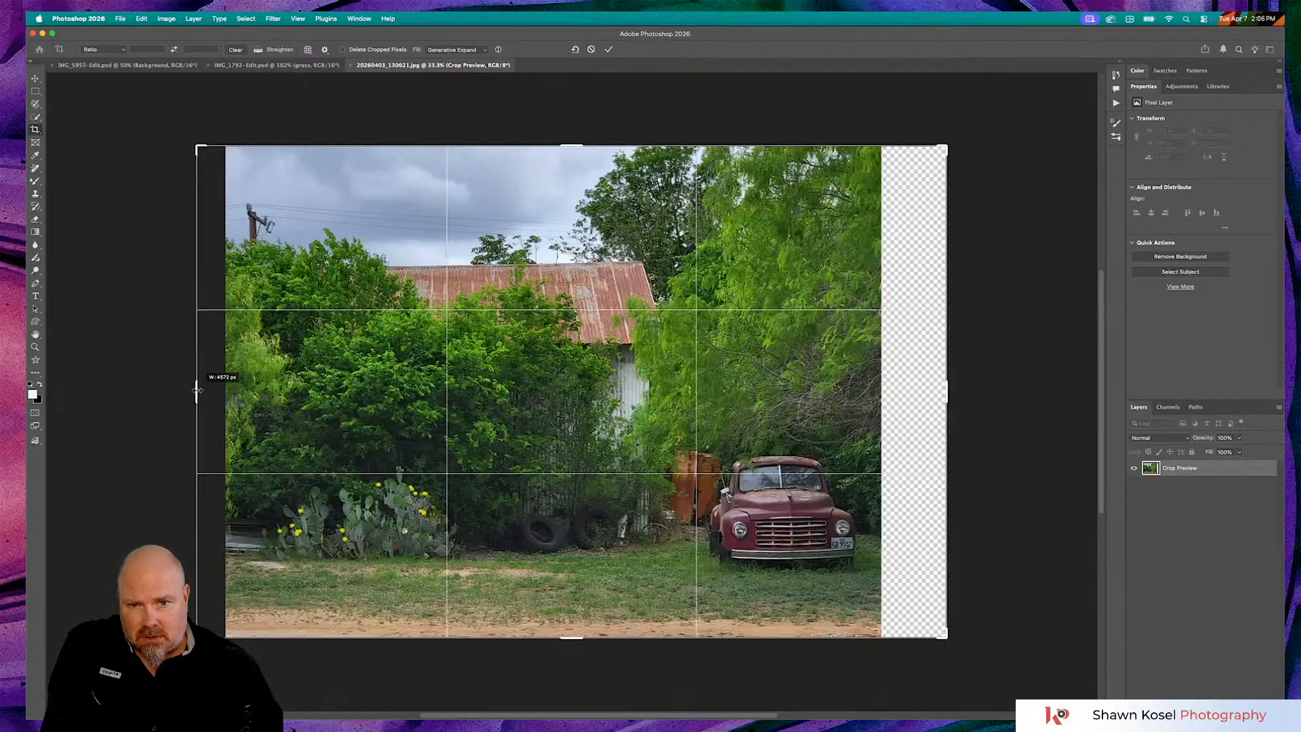
{"action": "left_click_drag", "start_coordinate": [197, 390], "coordinate": [197, 390]}
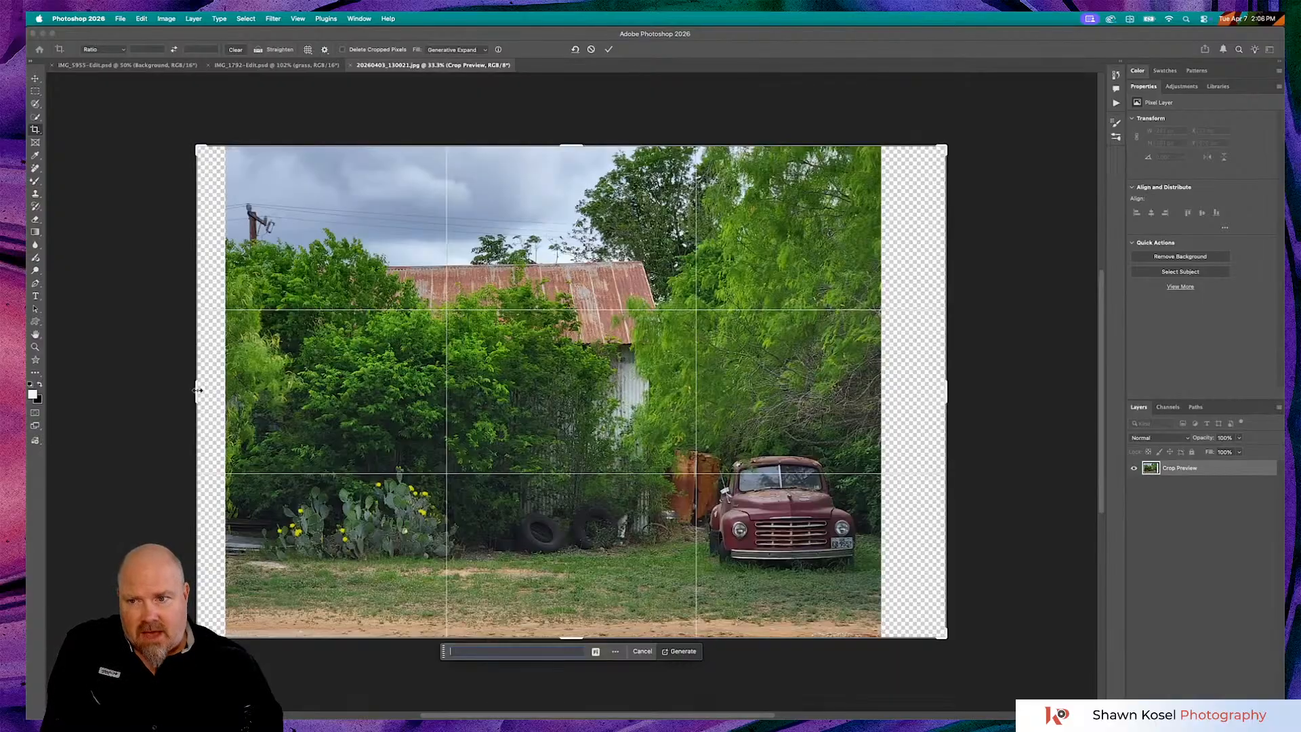
{"action": "key", "text": "super+z"}
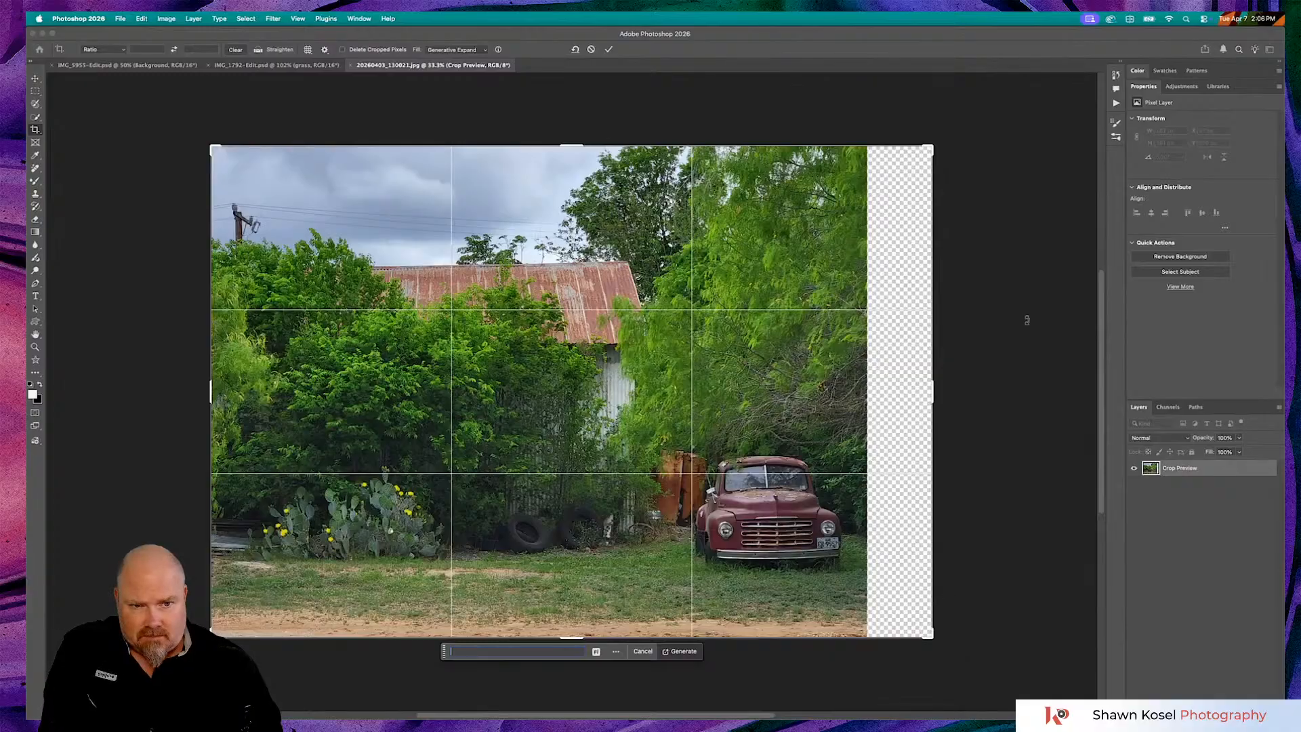
Widen the extension beside the truck slightly and generate the expanded area without a prompt
{"action": "left_click_drag", "start_coordinate": [934, 388], "coordinate": [937, 386]}
{"action": "left_click", "coordinate": [681, 652]}
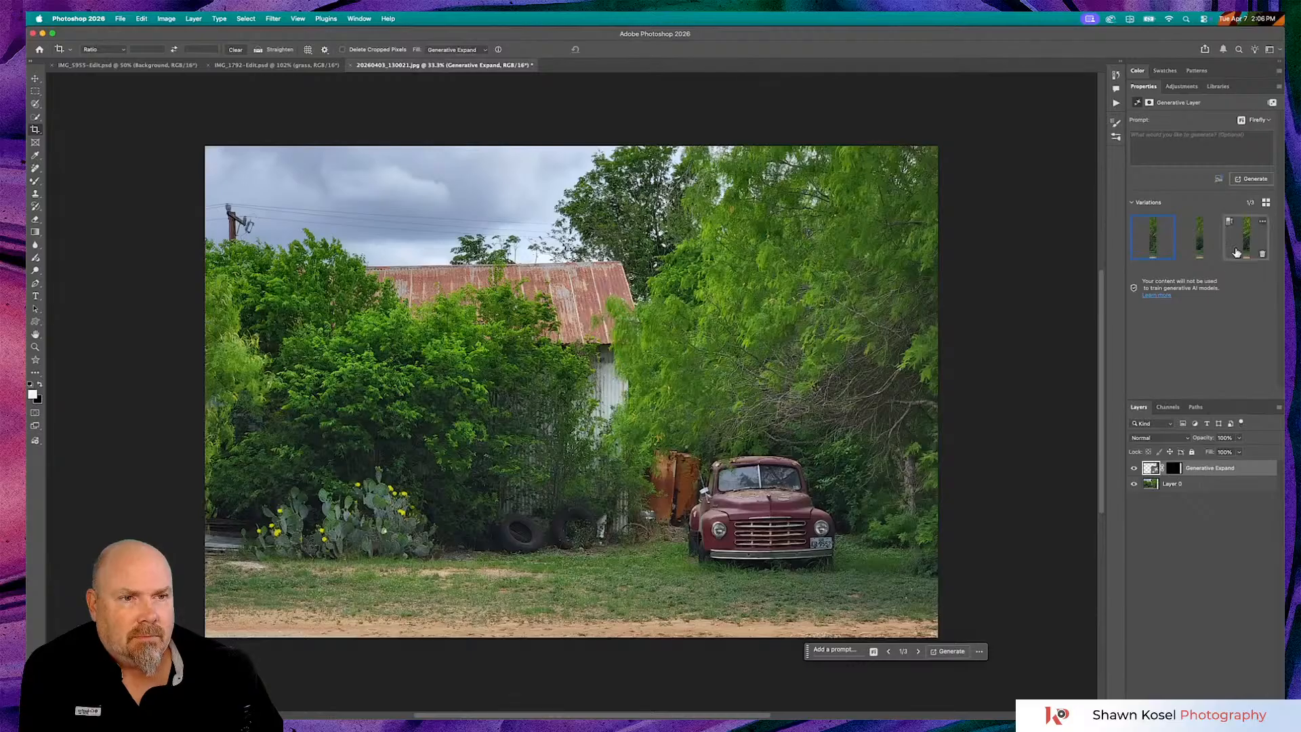
Compare the three generated variations of the area beside the truck and keep the third one
{"action": "left_click", "coordinate": [1205, 247]}
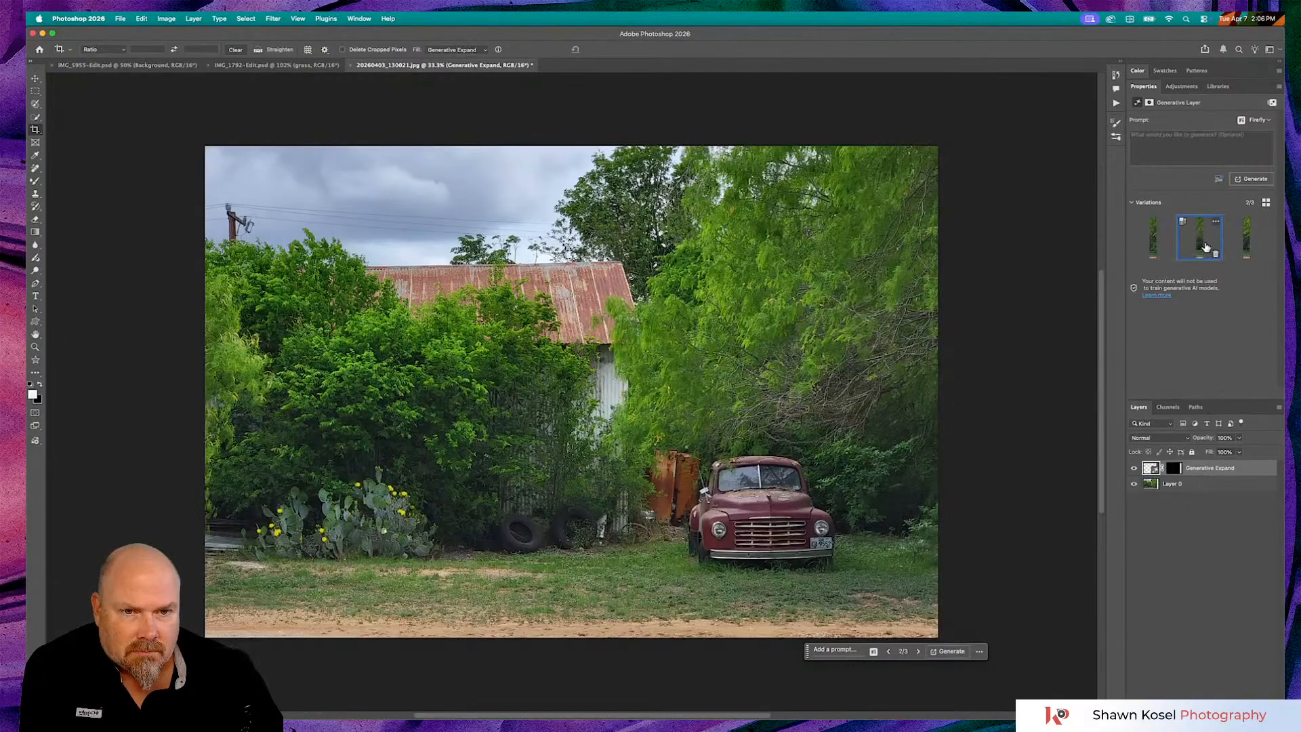
{"action": "left_click", "coordinate": [1242, 244]}
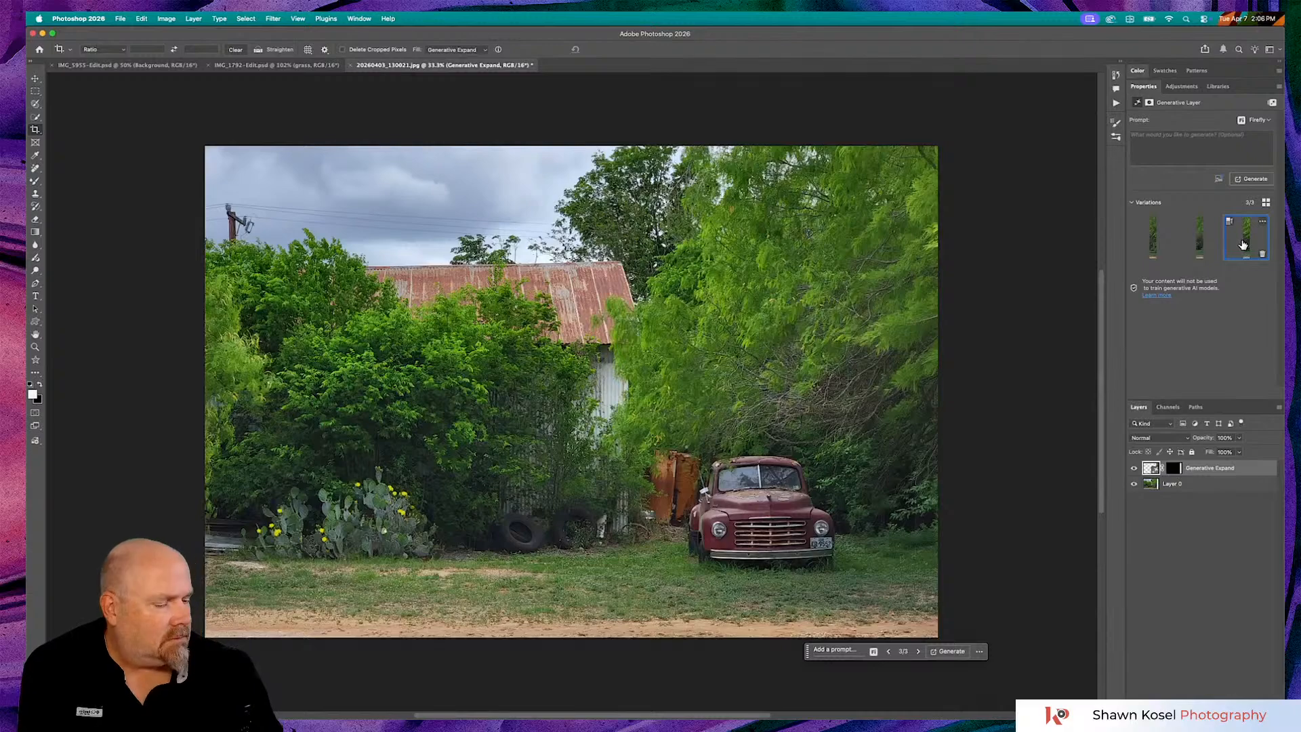
{"action": "left_click", "coordinate": [1157, 245]}
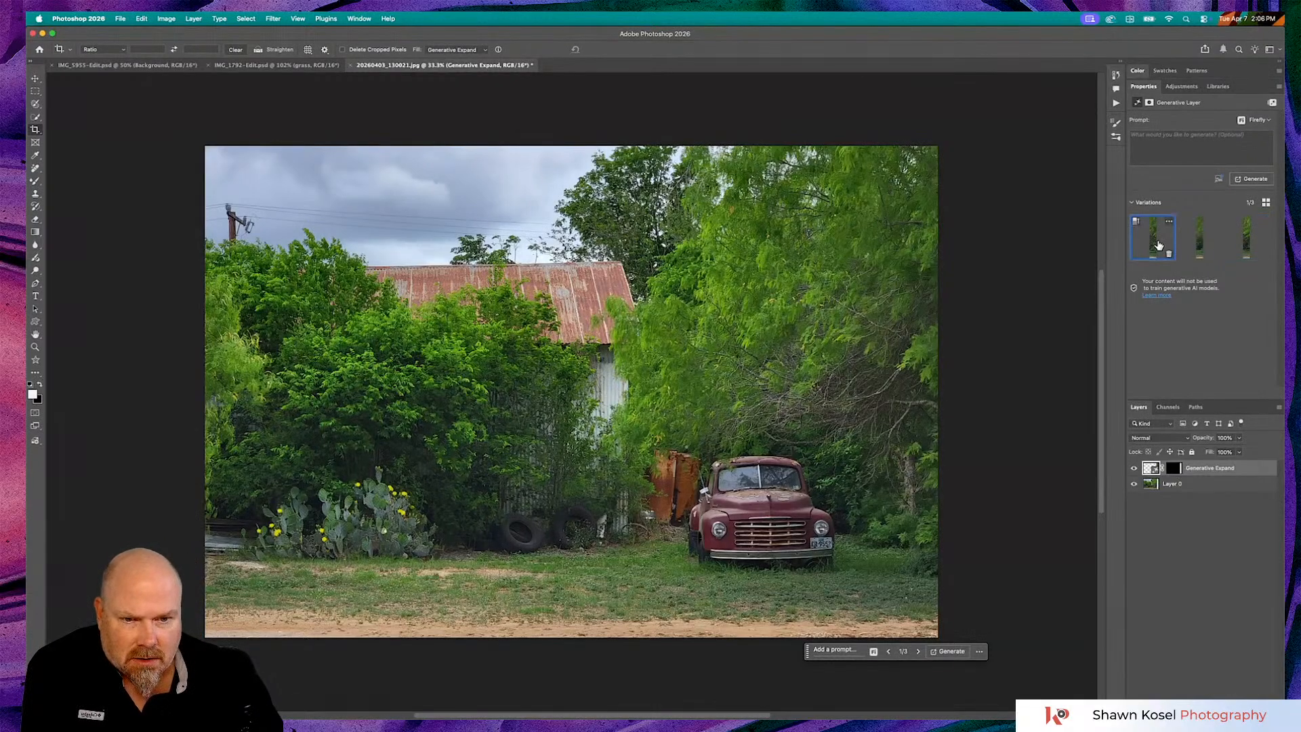
{"action": "left_click", "coordinate": [1196, 243]}
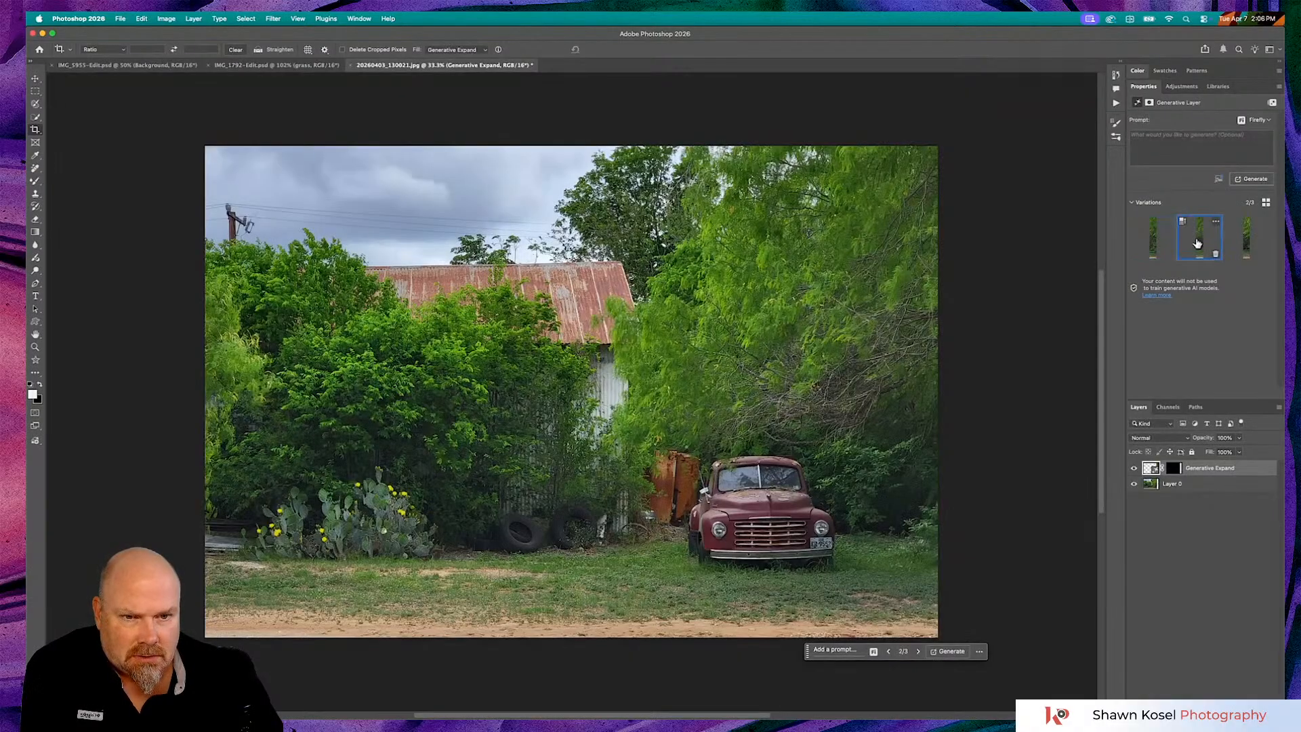
{"action": "left_click", "coordinate": [1226, 238]}
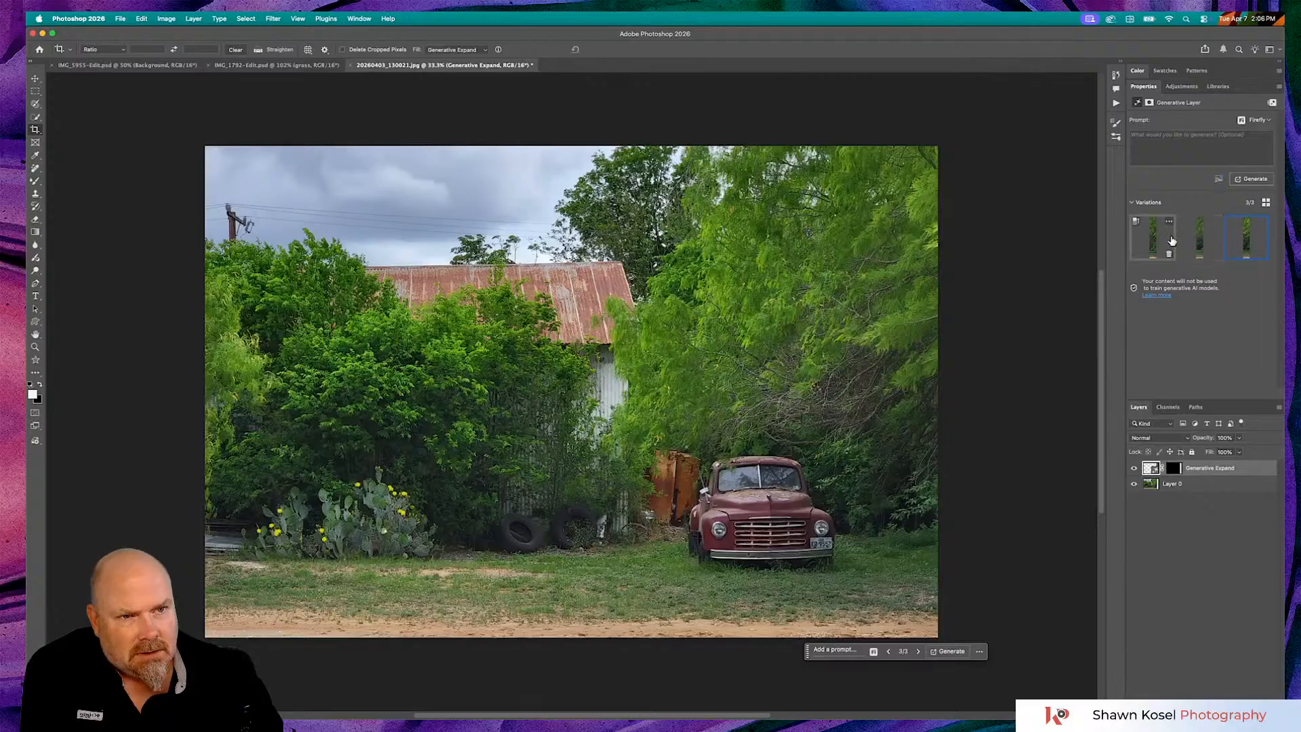
{"action": "left_click", "coordinate": [1152, 240]}
{"action": "left_click", "coordinate": [1244, 237]}
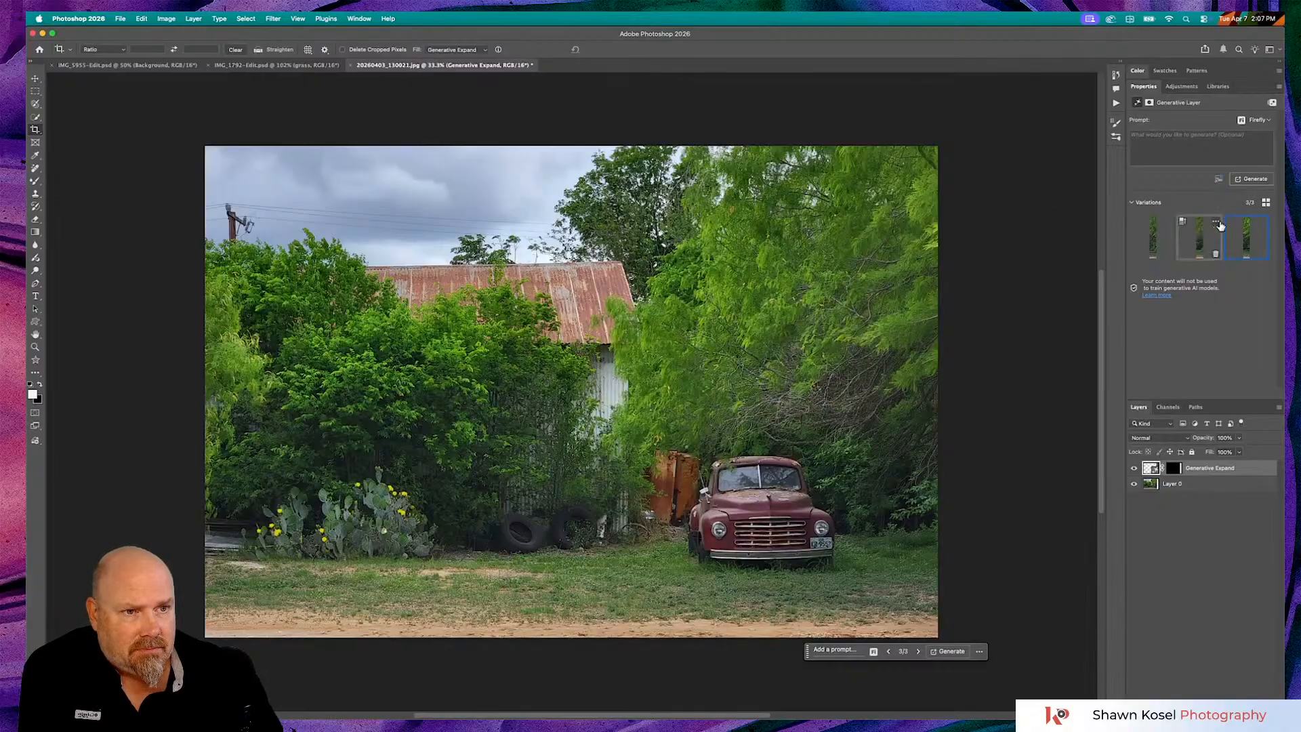
{"action": "left_click", "coordinate": [1228, 221]}
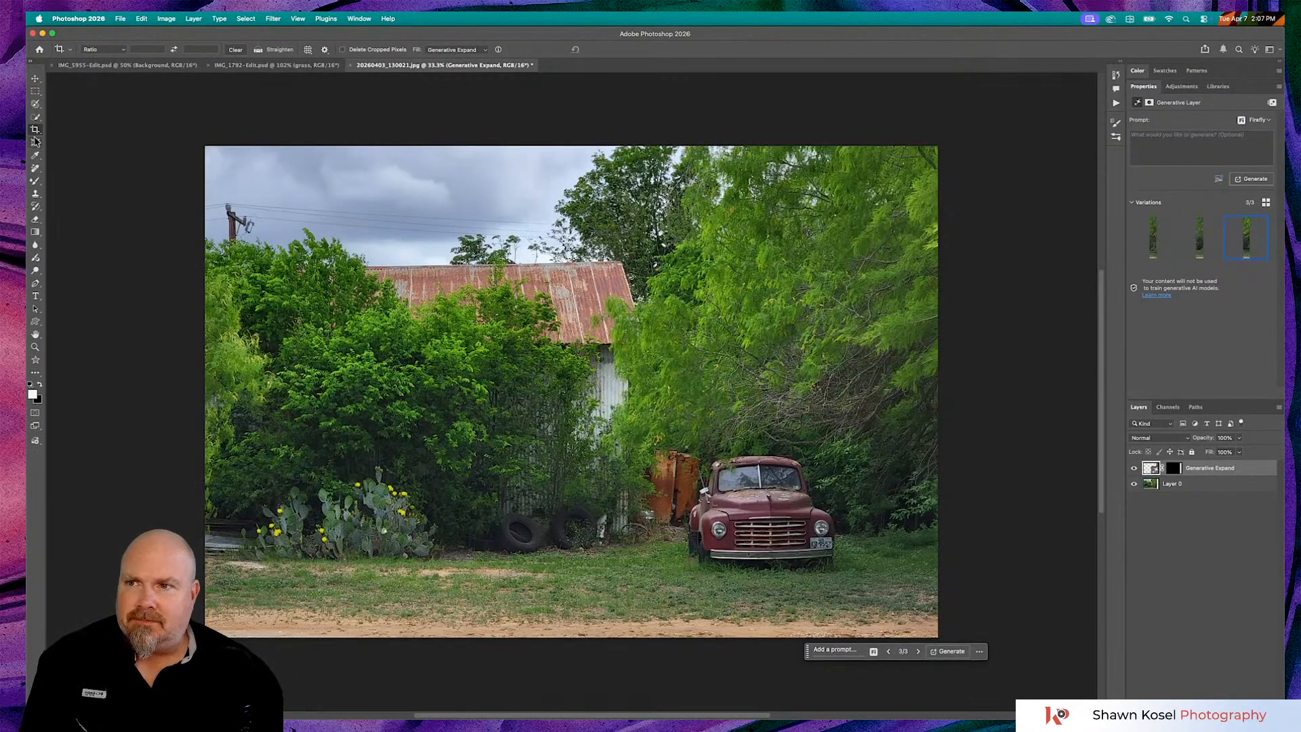
Extend the canvas past the photo's left edge to about 4660 px total width and generate the area without a prompt
{"action": "left_click", "coordinate": [35, 130]}
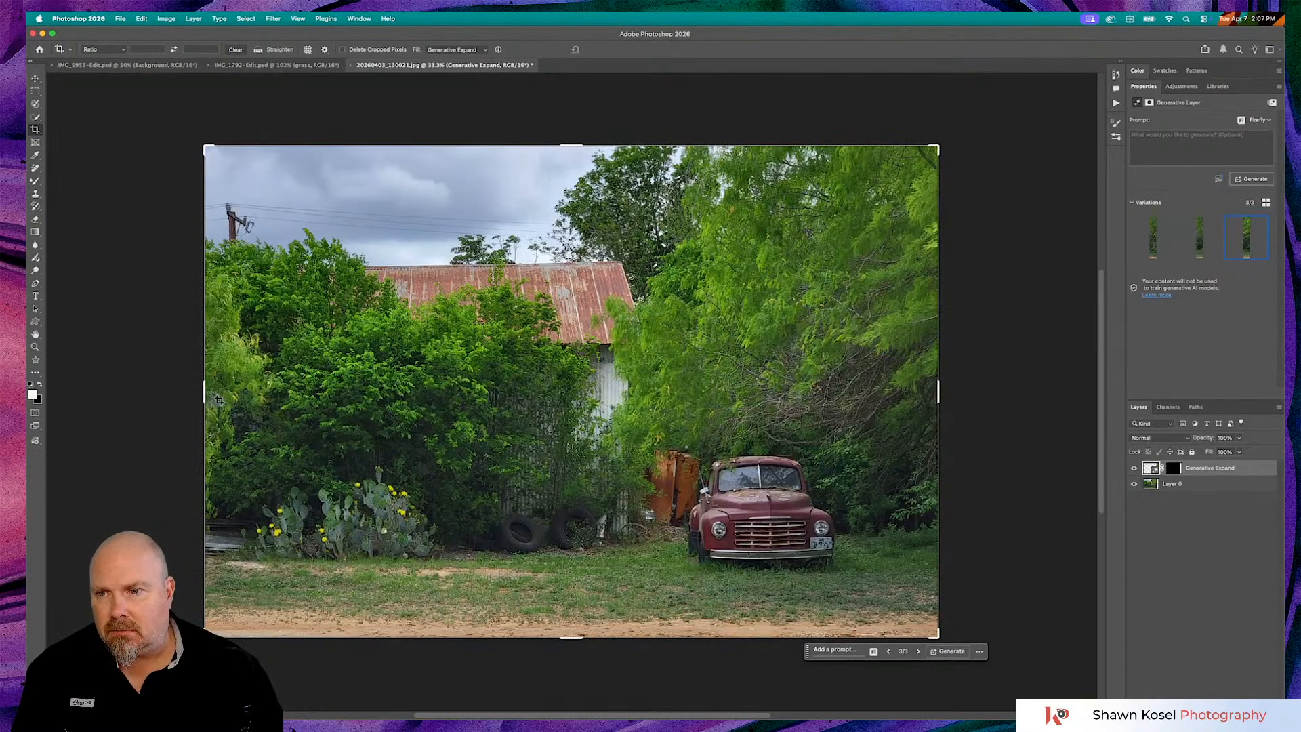
{"action": "left_click_drag", "start_coordinate": [204, 392], "coordinate": [189, 391]}
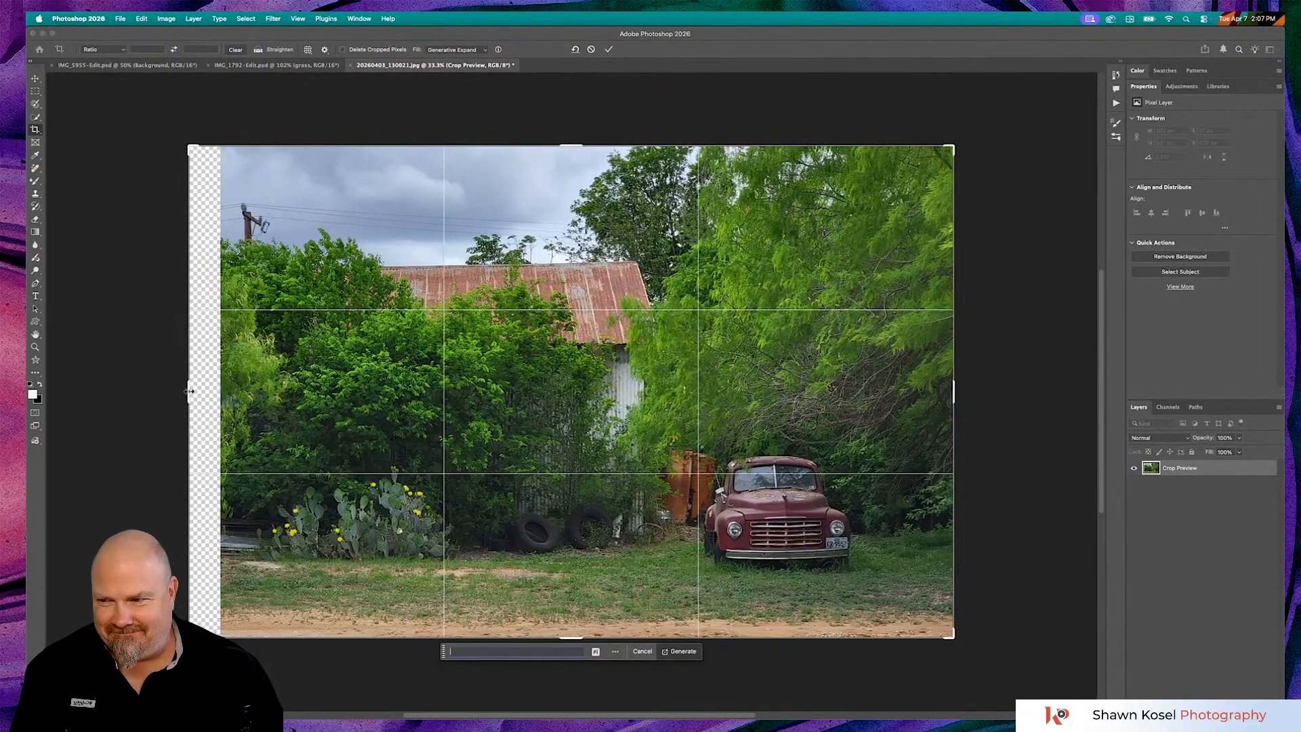
{"action": "left_click", "coordinate": [683, 651]}
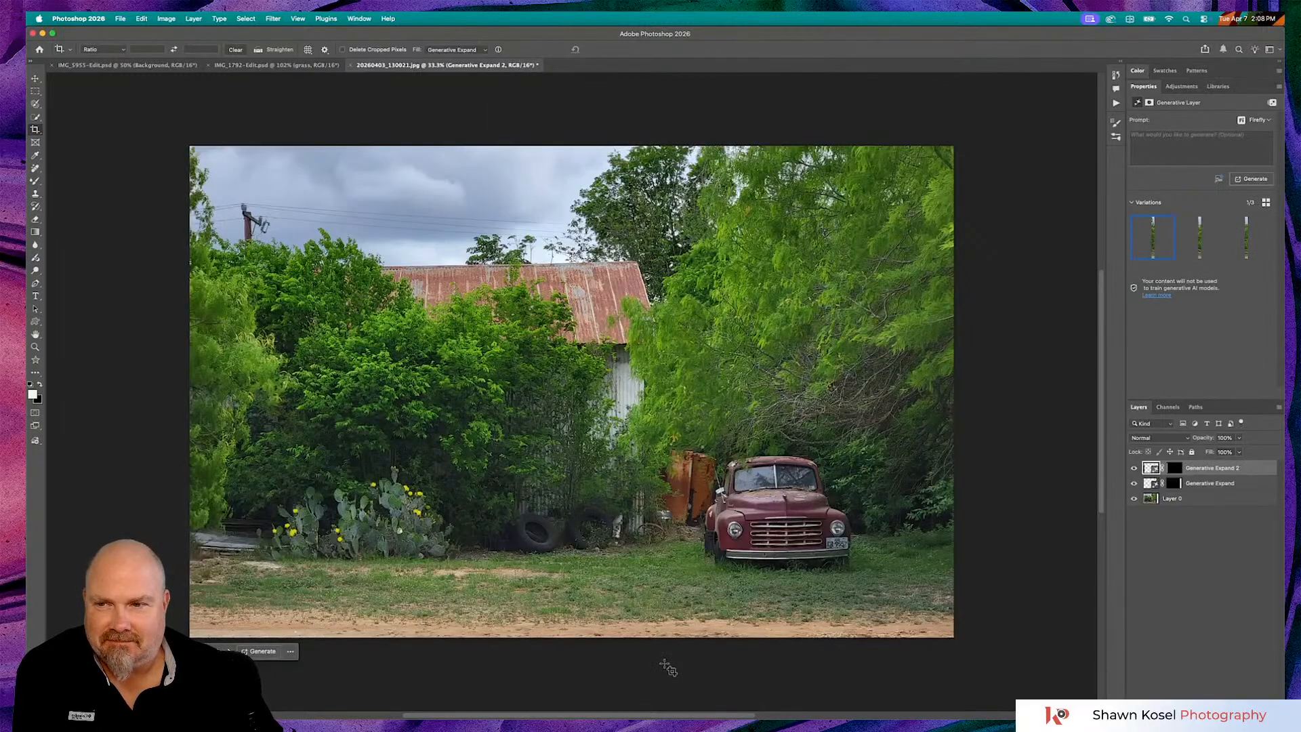
Compare the variations for the newly expanded left edge, keep the third one, and save the image
{"action": "mouse_move", "coordinate": [1198, 252]}
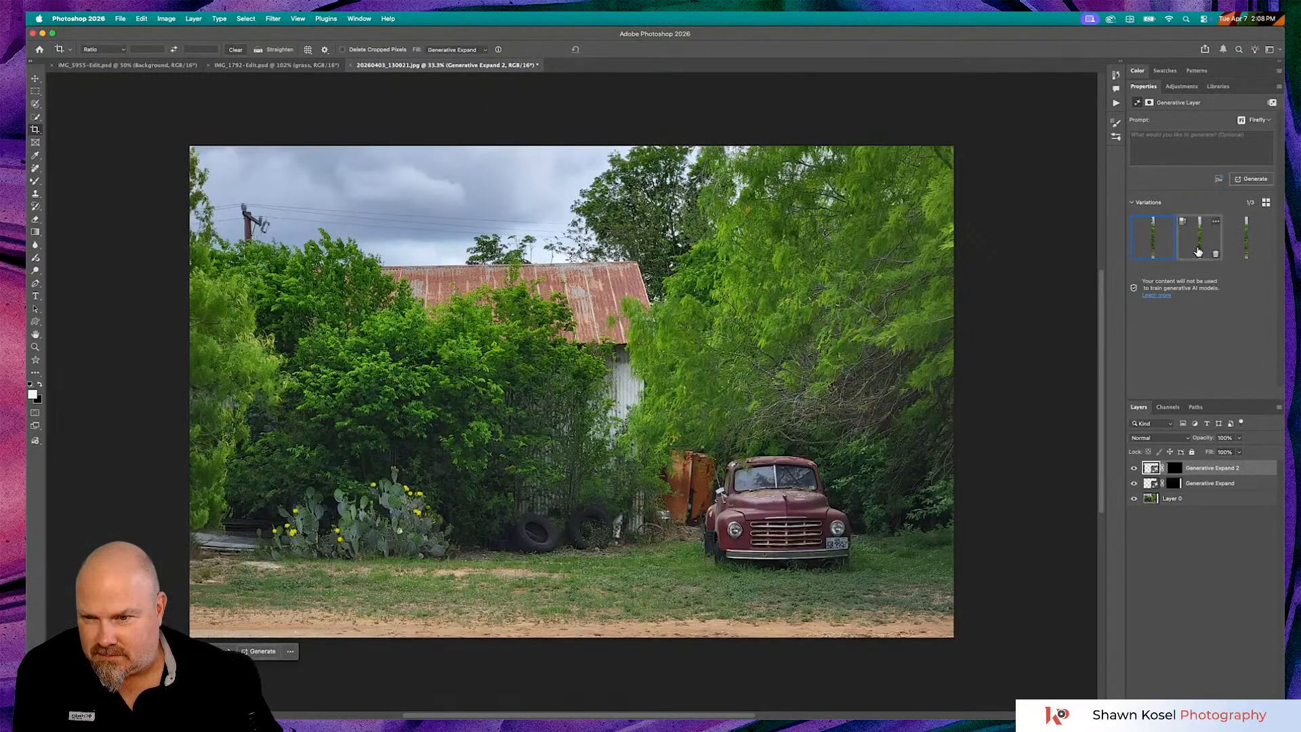
{"action": "left_click", "coordinate": [1198, 252]}
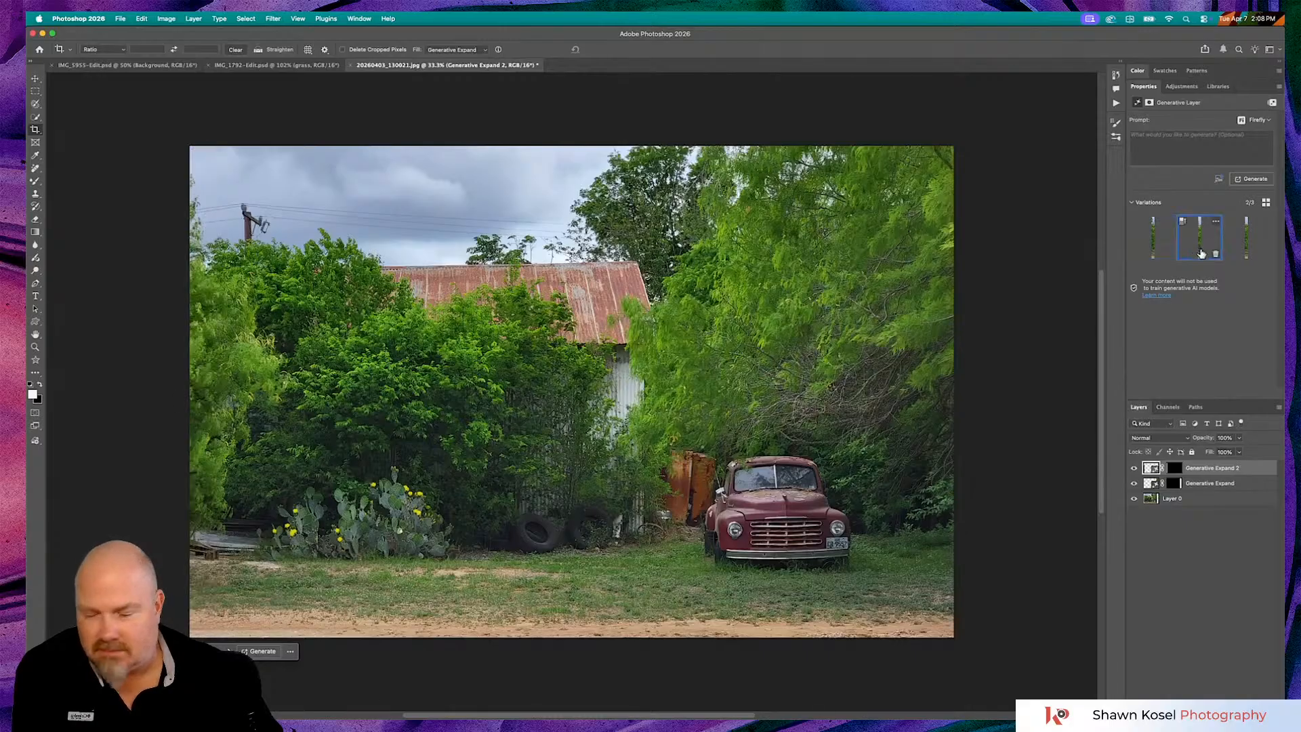
{"action": "left_click", "coordinate": [1245, 245]}
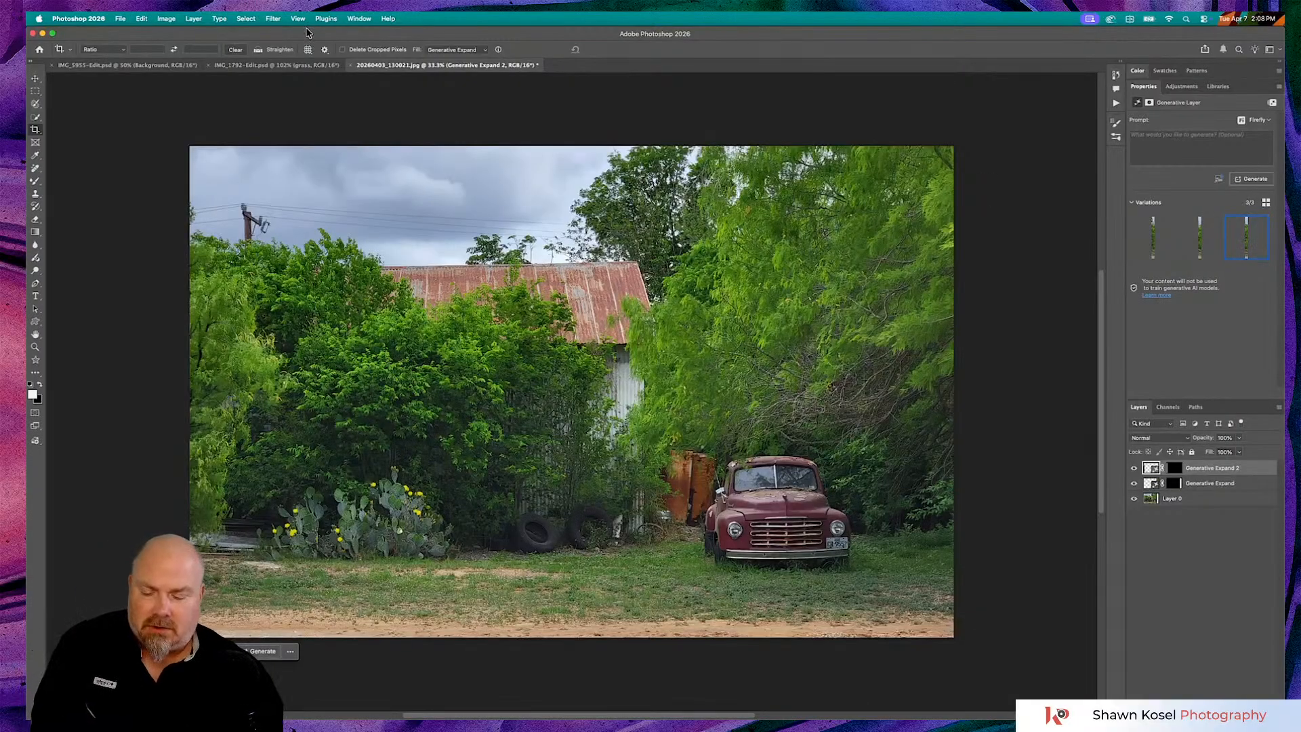
{"action": "key", "text": "super+s"}
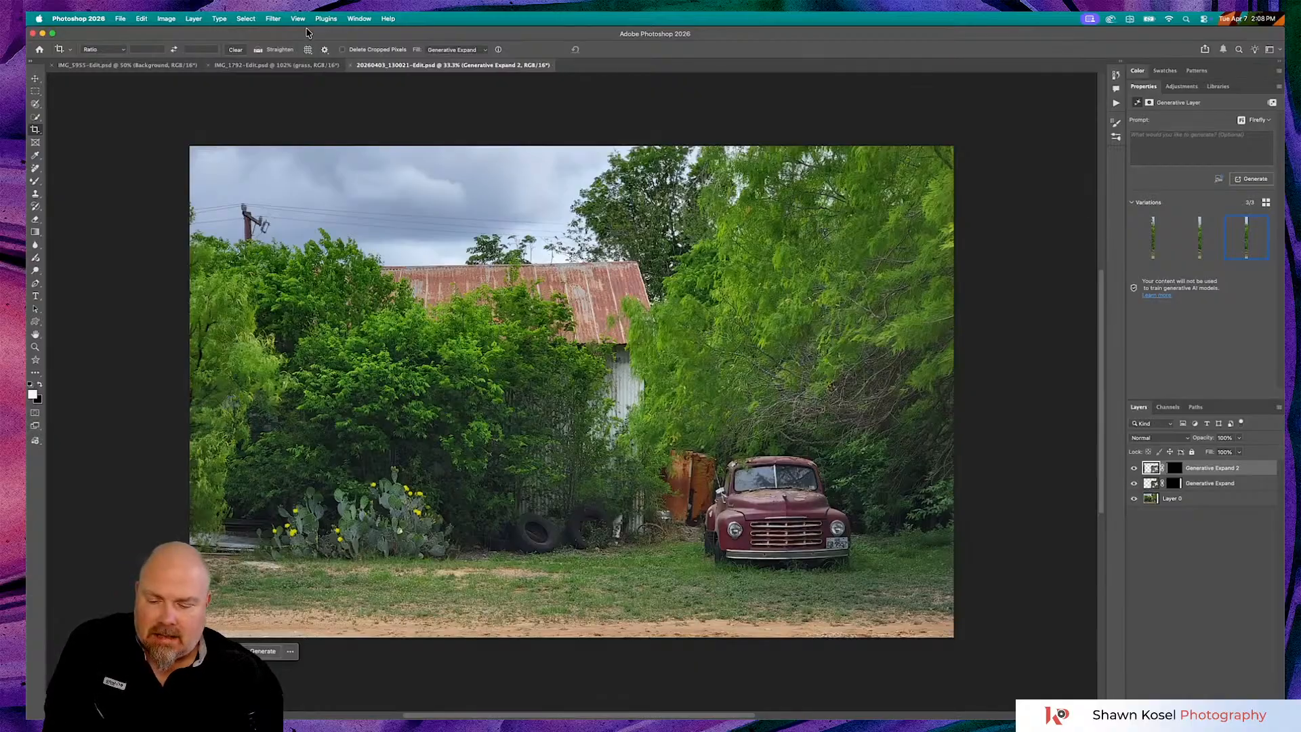
Switch to Lightroom Classic and open the expanded barn and truck photo in the Develop module
{"action": "key", "text": "super+Tab"}
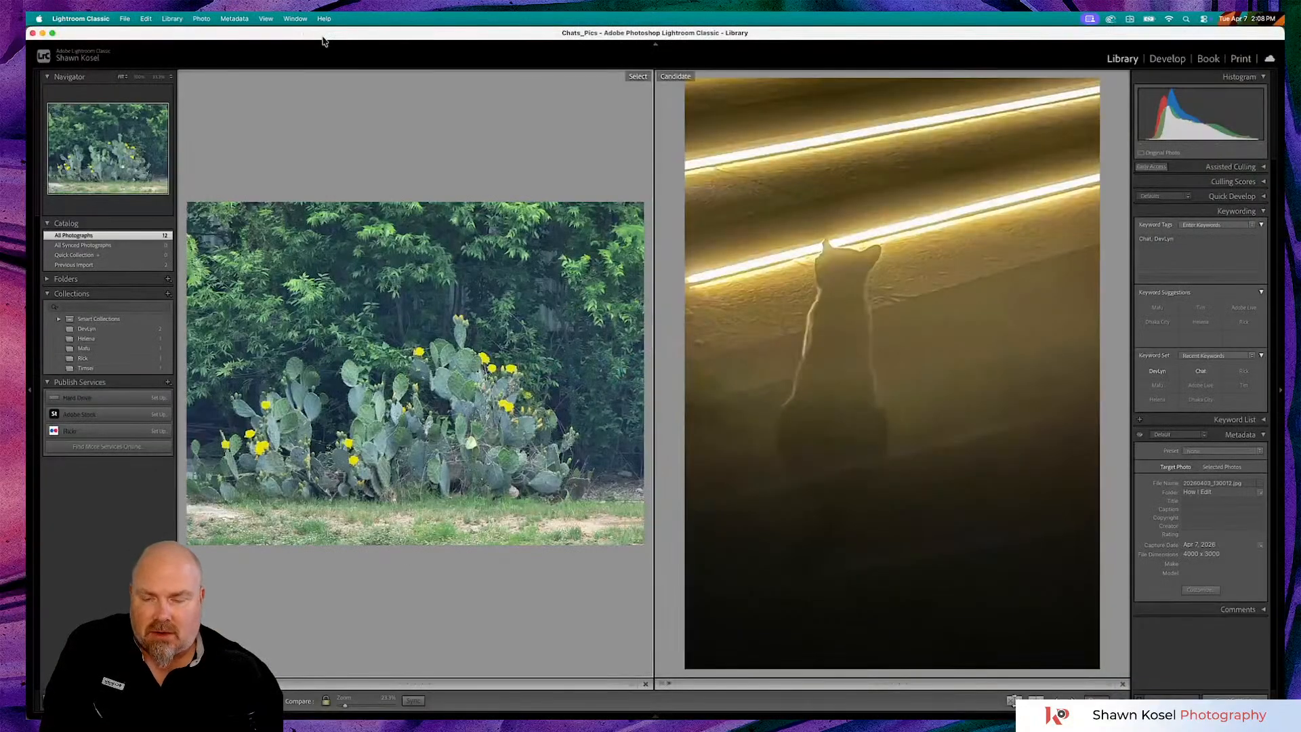
{"action": "key", "text": "e"}
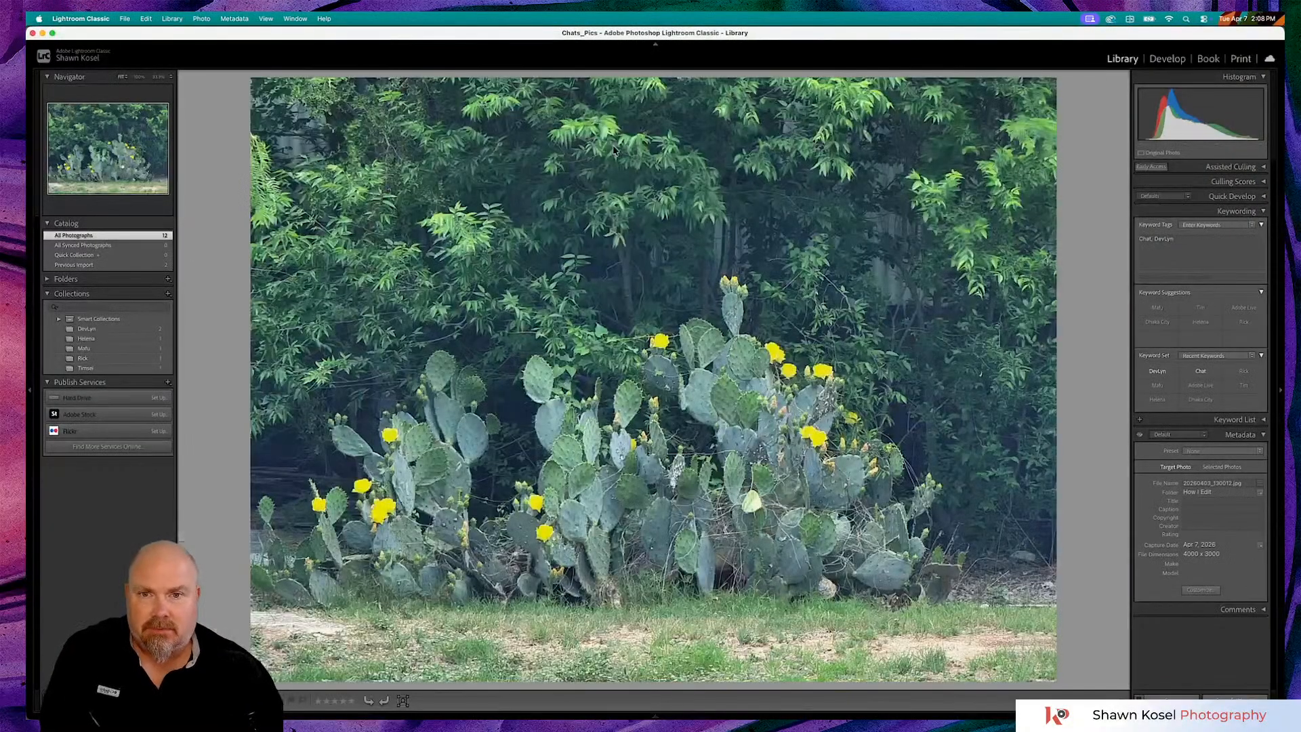
{"action": "key", "text": "g"}
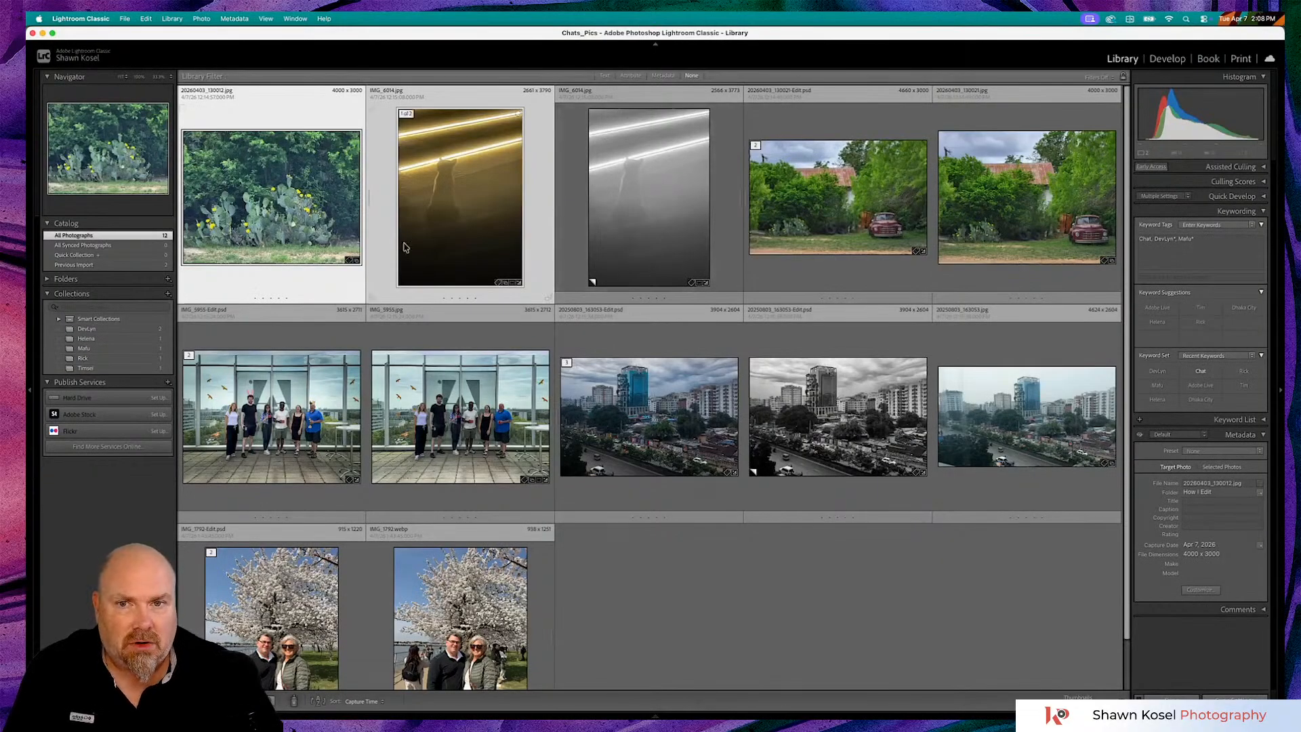
{"action": "double_click", "coordinate": [881, 185]}
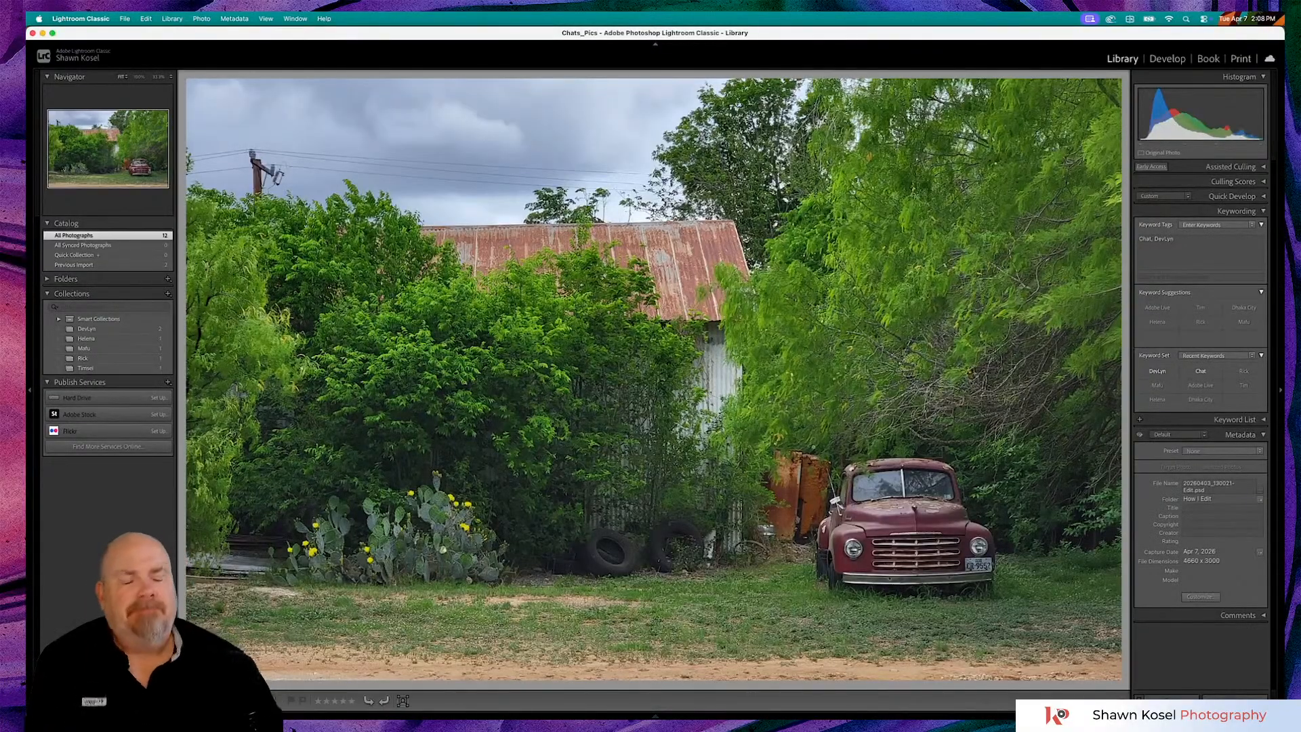
{"action": "key", "text": "d"}
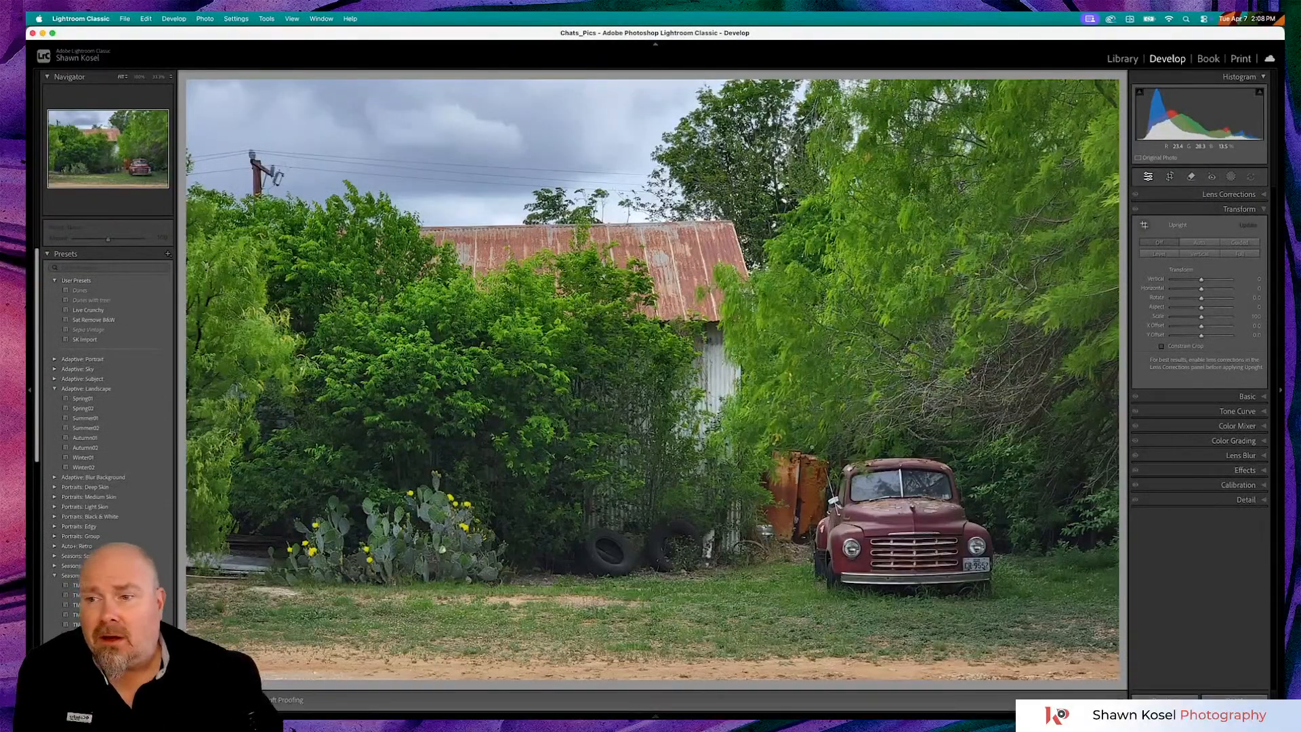
Try the Sepia Vintage preset on the truck photo, inspect the sky and roof up close, and reset the develop settings
{"action": "left_click", "coordinate": [122, 330]}
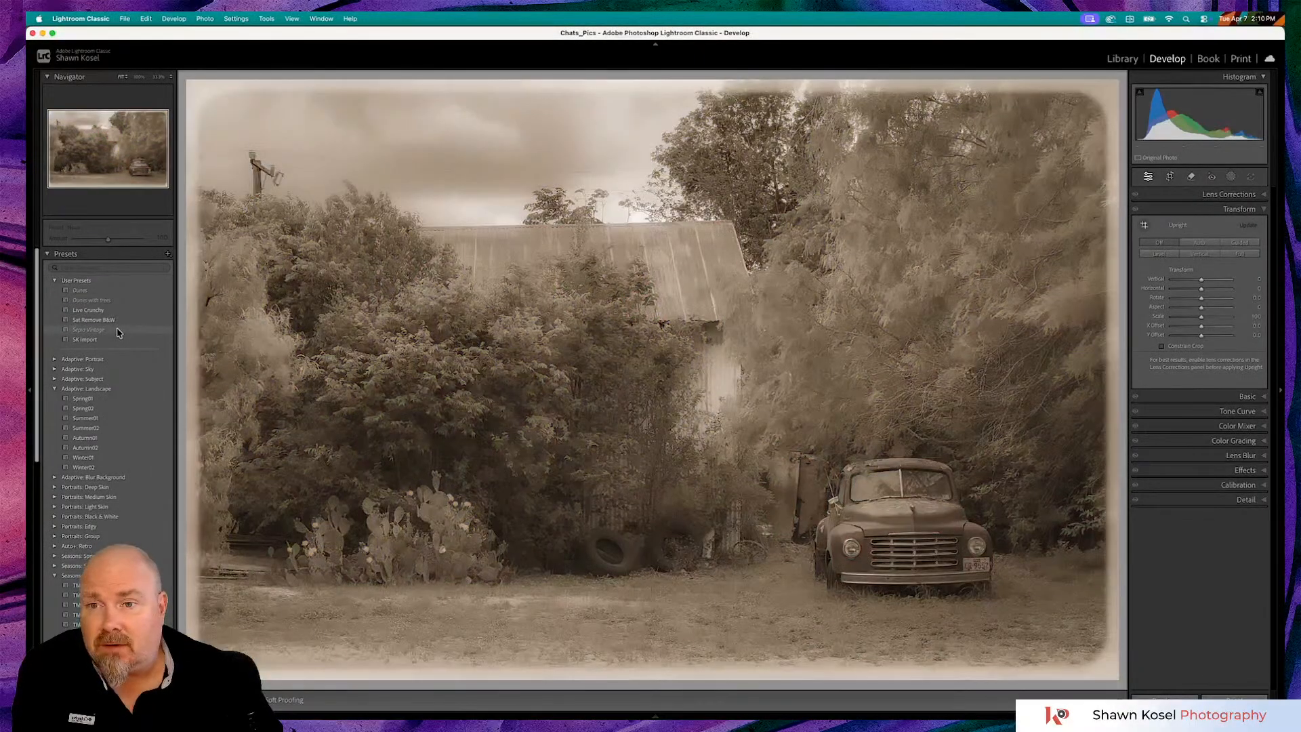
{"action": "left_click", "coordinate": [125, 330]}
{"action": "left_click", "coordinate": [596, 123]}
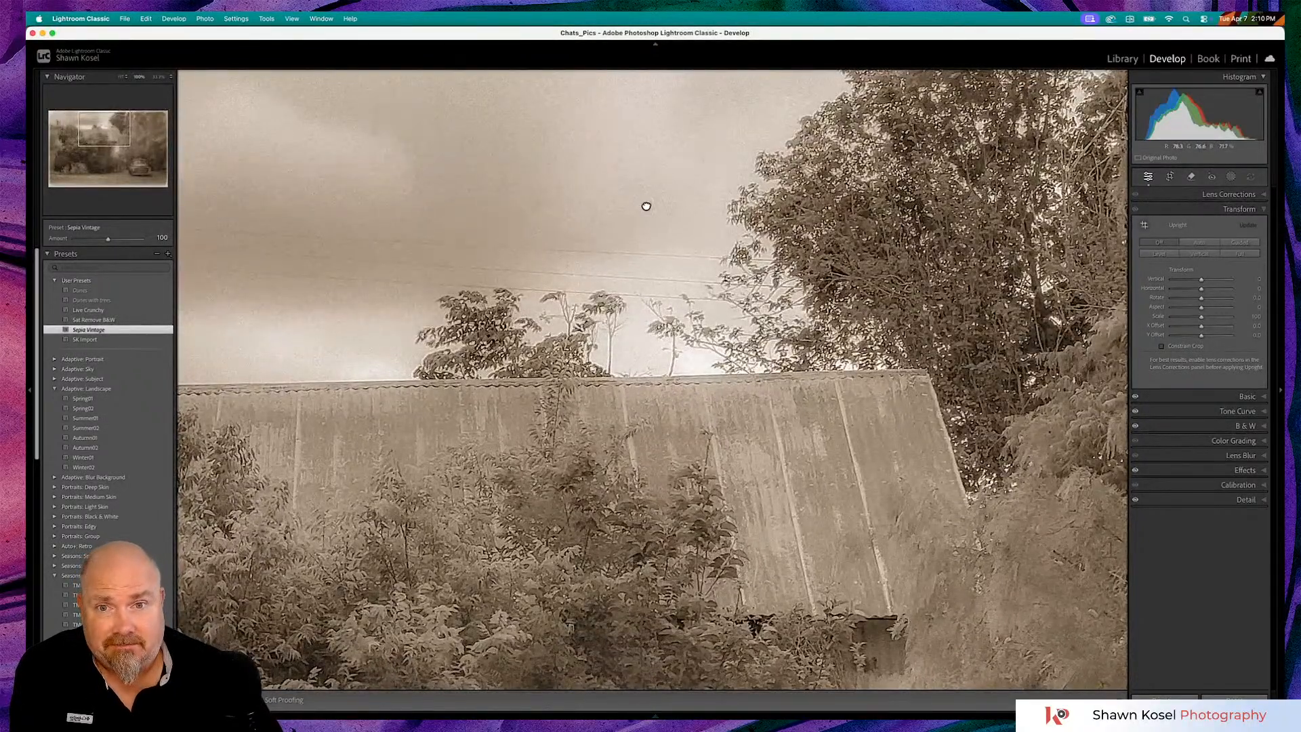
{"action": "left_click", "coordinate": [647, 206]}
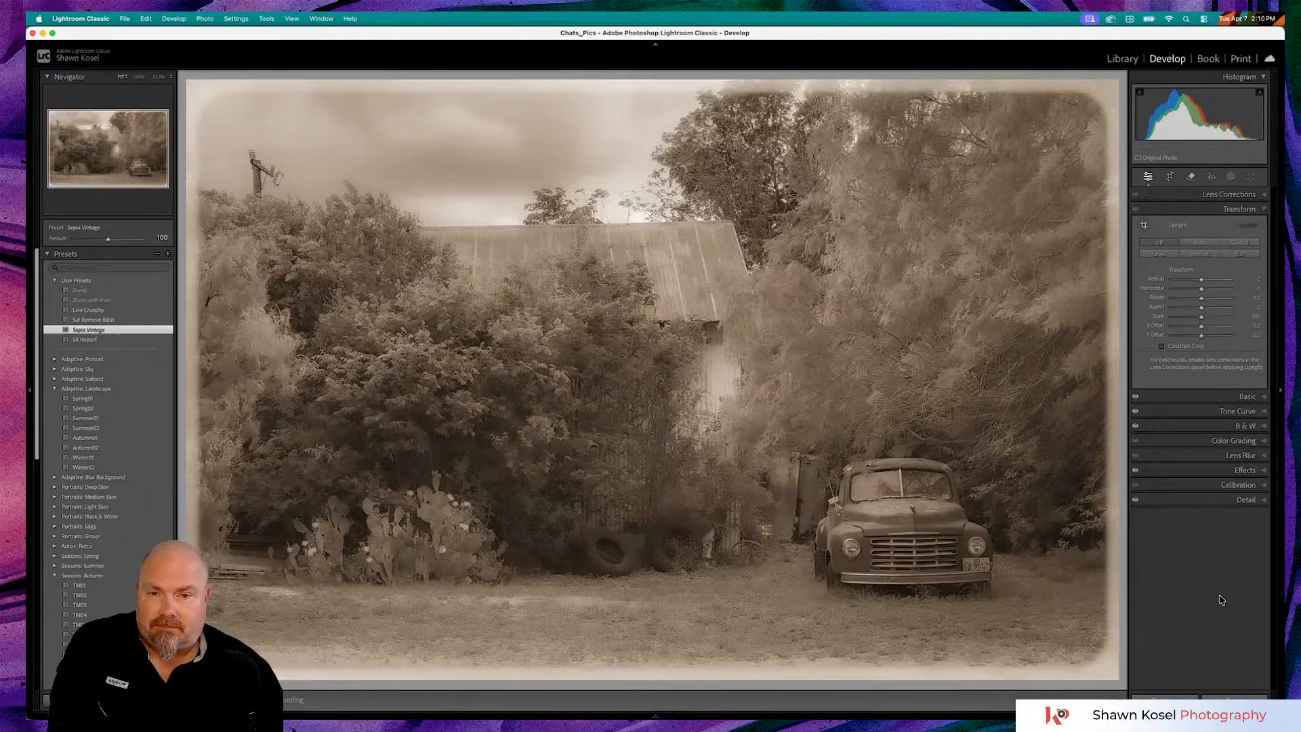
{"action": "key", "text": "g"}
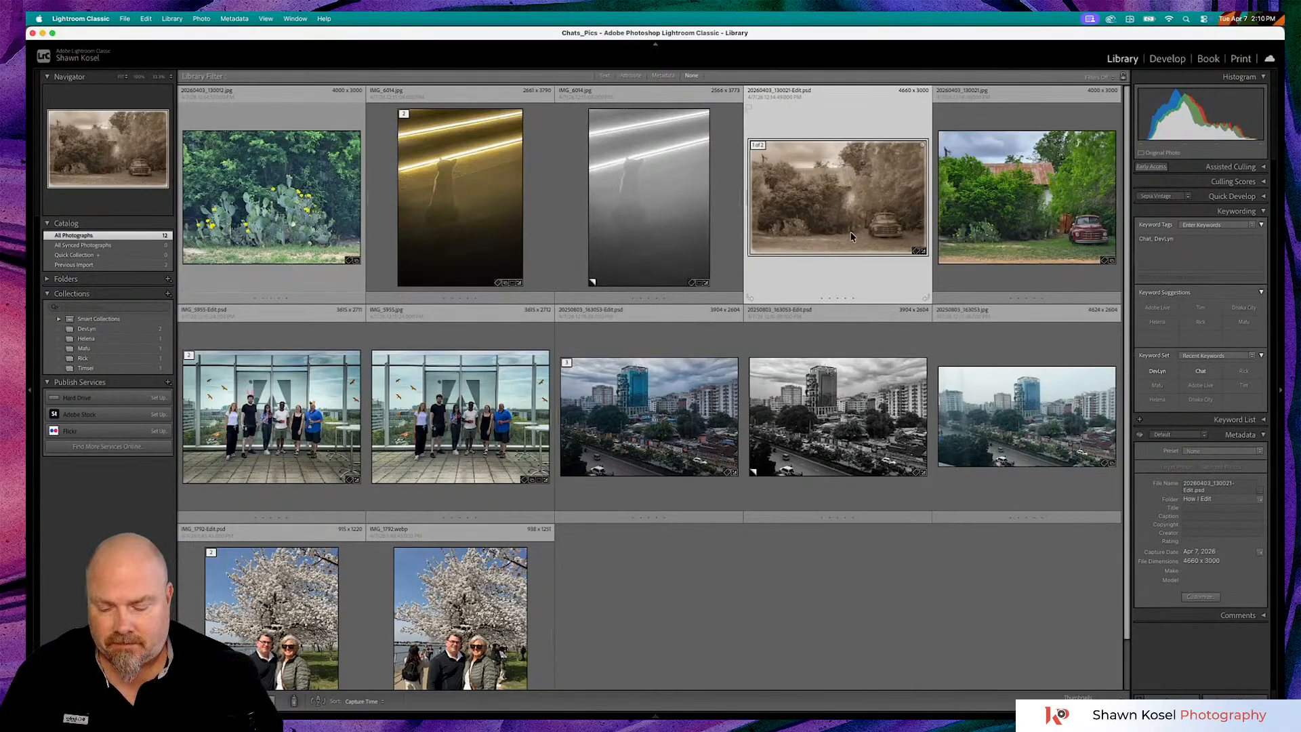
{"action": "key", "text": "d"}
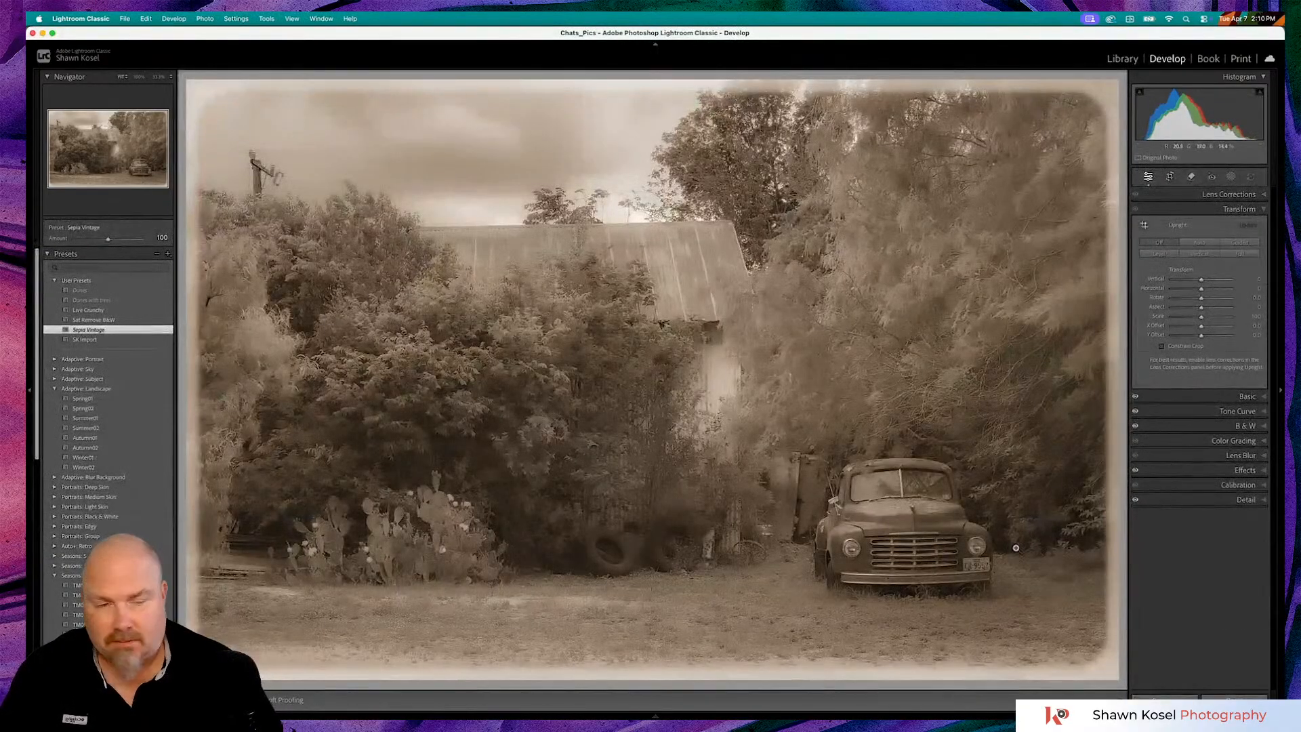
{"action": "left_click", "coordinate": [1234, 702]}
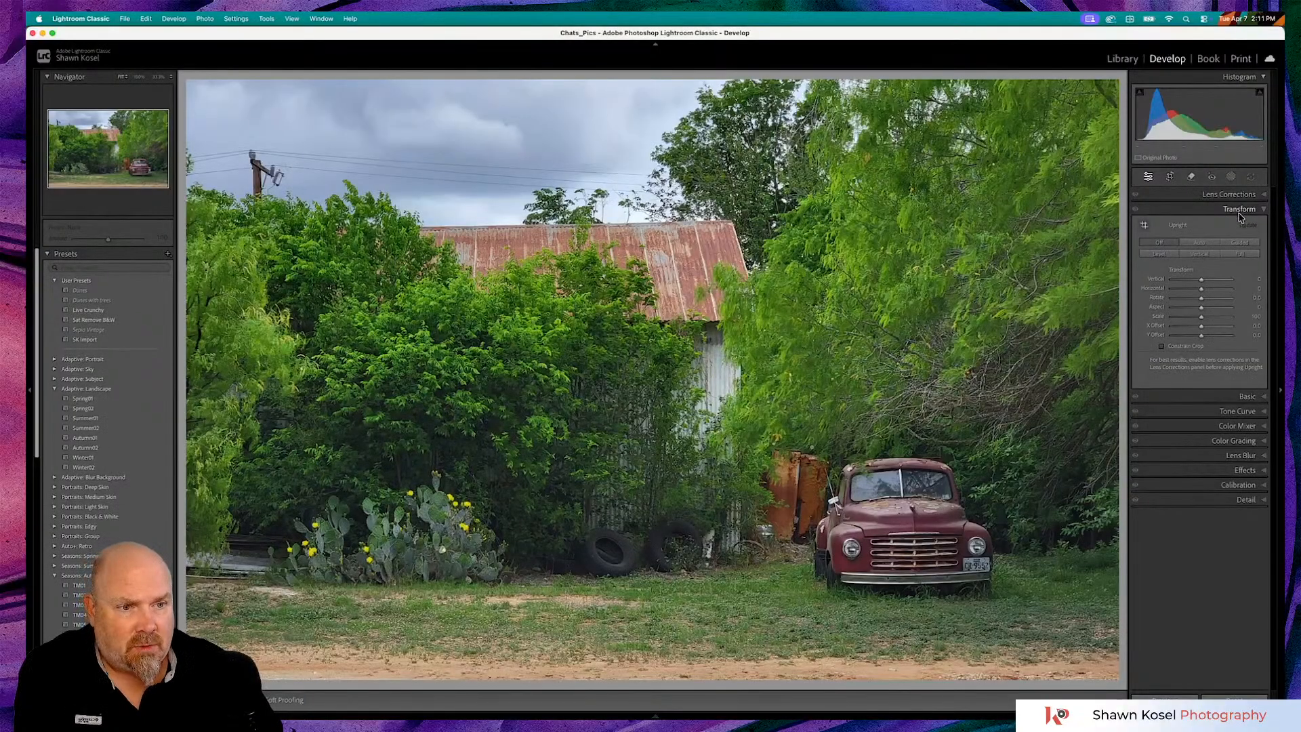
Turn on Remove Chromatic Aberration and Enable Profile Corrections in the photo's lens corrections
{"action": "left_click", "coordinate": [1244, 399]}
{"action": "left_click", "coordinate": [1231, 195]}
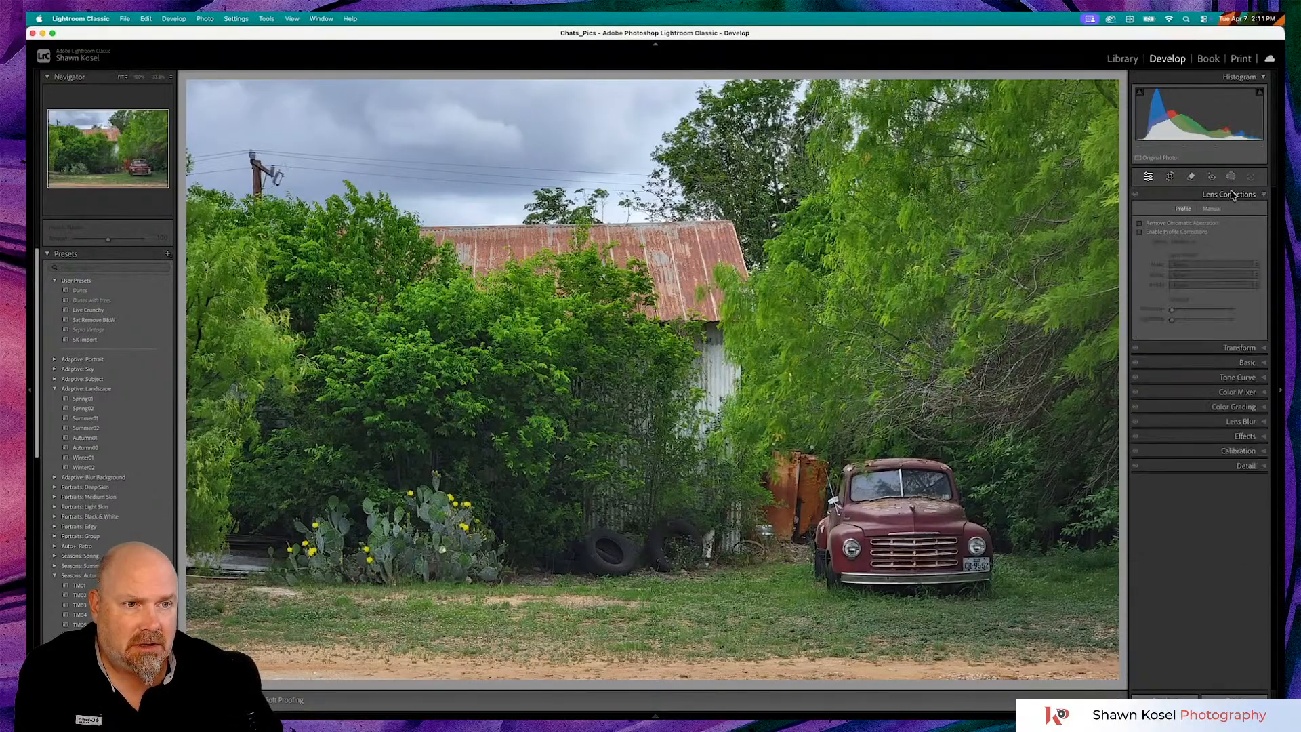
{"action": "left_click", "coordinate": [1140, 223]}
{"action": "left_click", "coordinate": [1140, 231]}
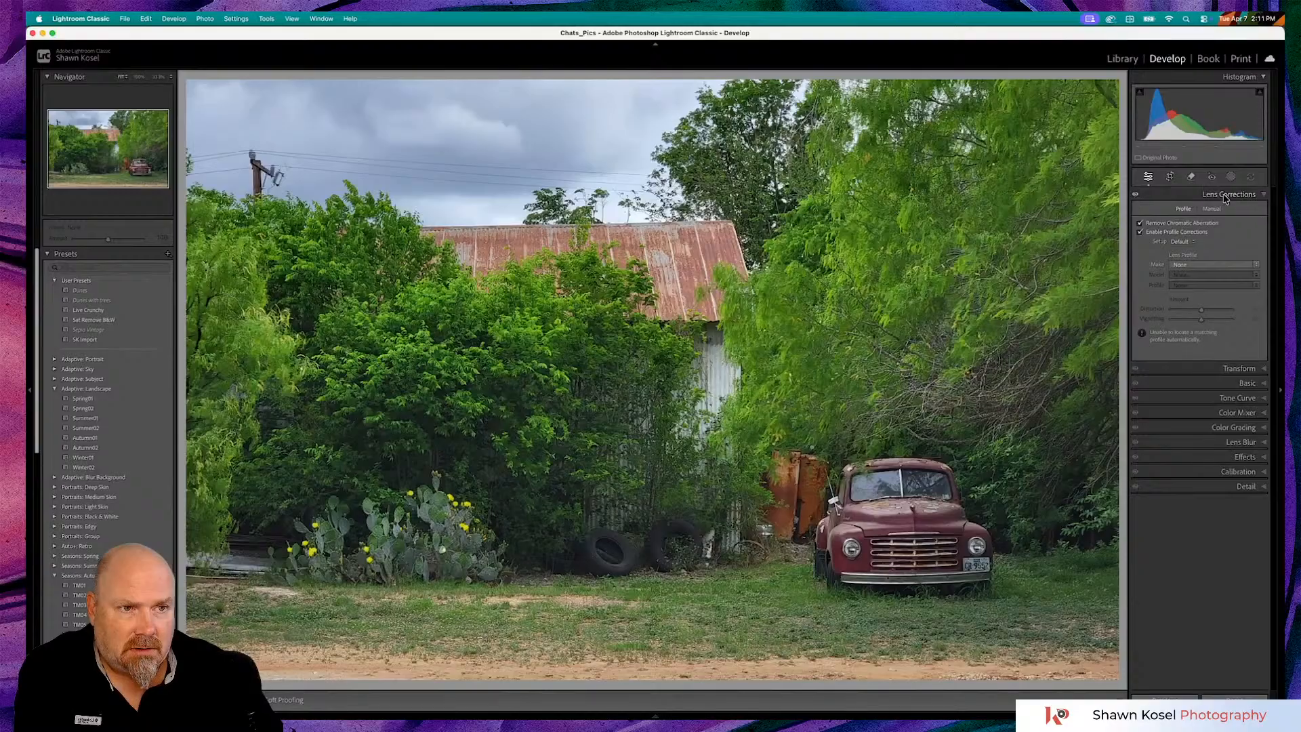
Convert the truck photo to black and white, compare the B&W profiles, and apply B&W Red Filter v2 at an amount of 110
{"action": "left_click", "coordinate": [1241, 385]}
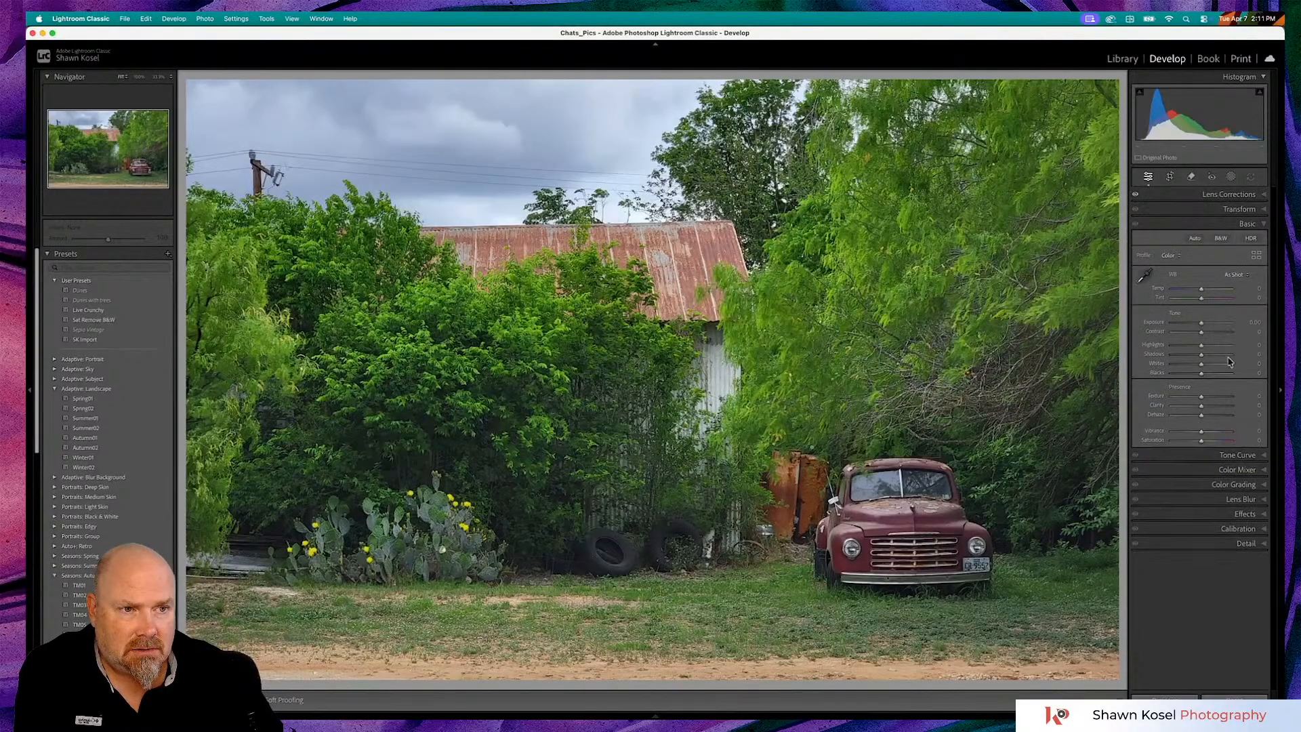
{"action": "left_click", "coordinate": [1220, 239]}
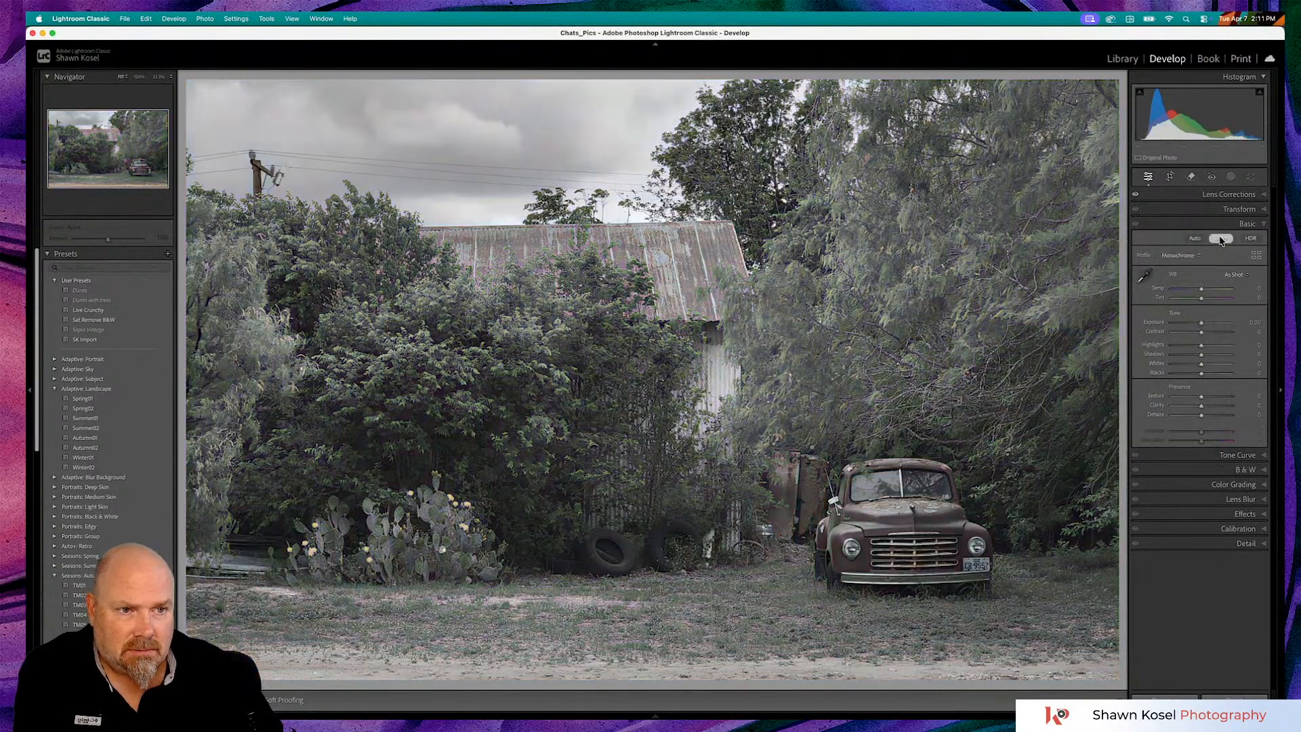
{"action": "left_click", "coordinate": [1256, 254]}
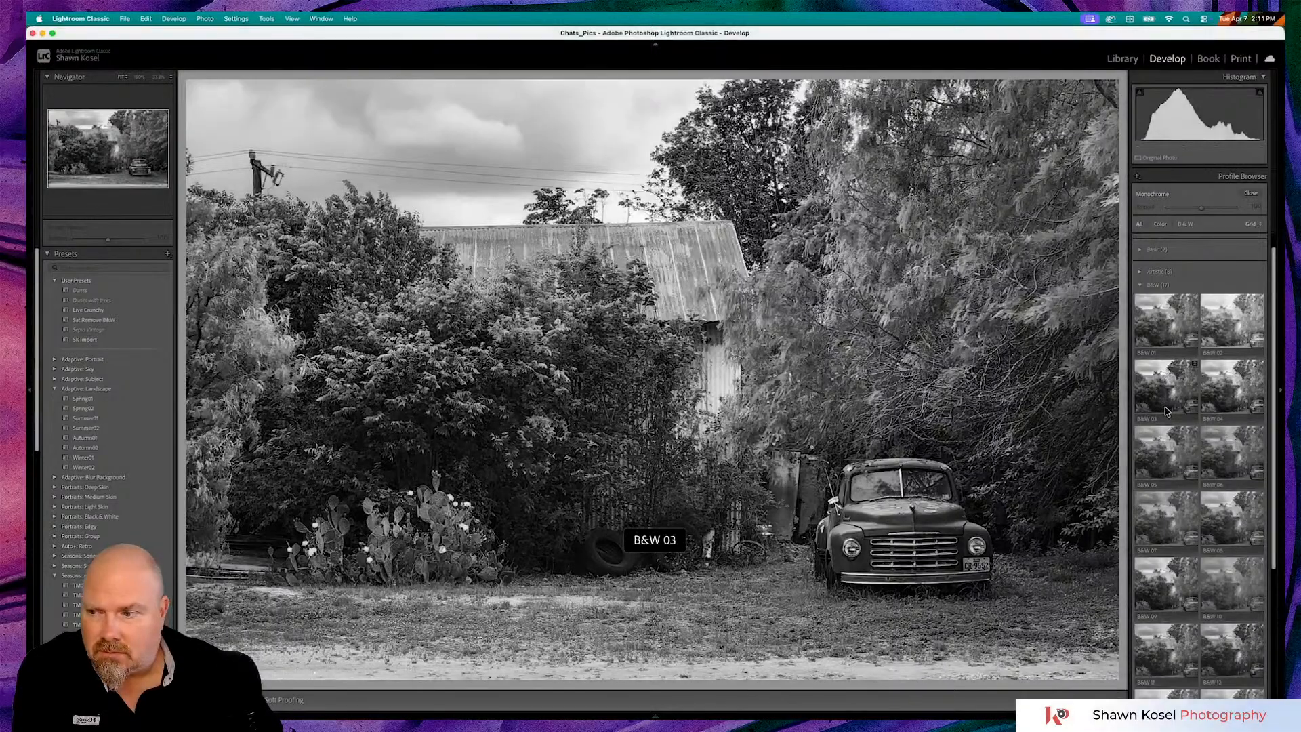
{"action": "scroll", "coordinate": [1166, 409], "scroll_direction": "down", "scroll_amount": 2}
{"action": "scroll", "coordinate": [1166, 410], "scroll_direction": "down", "scroll_amount": 2}
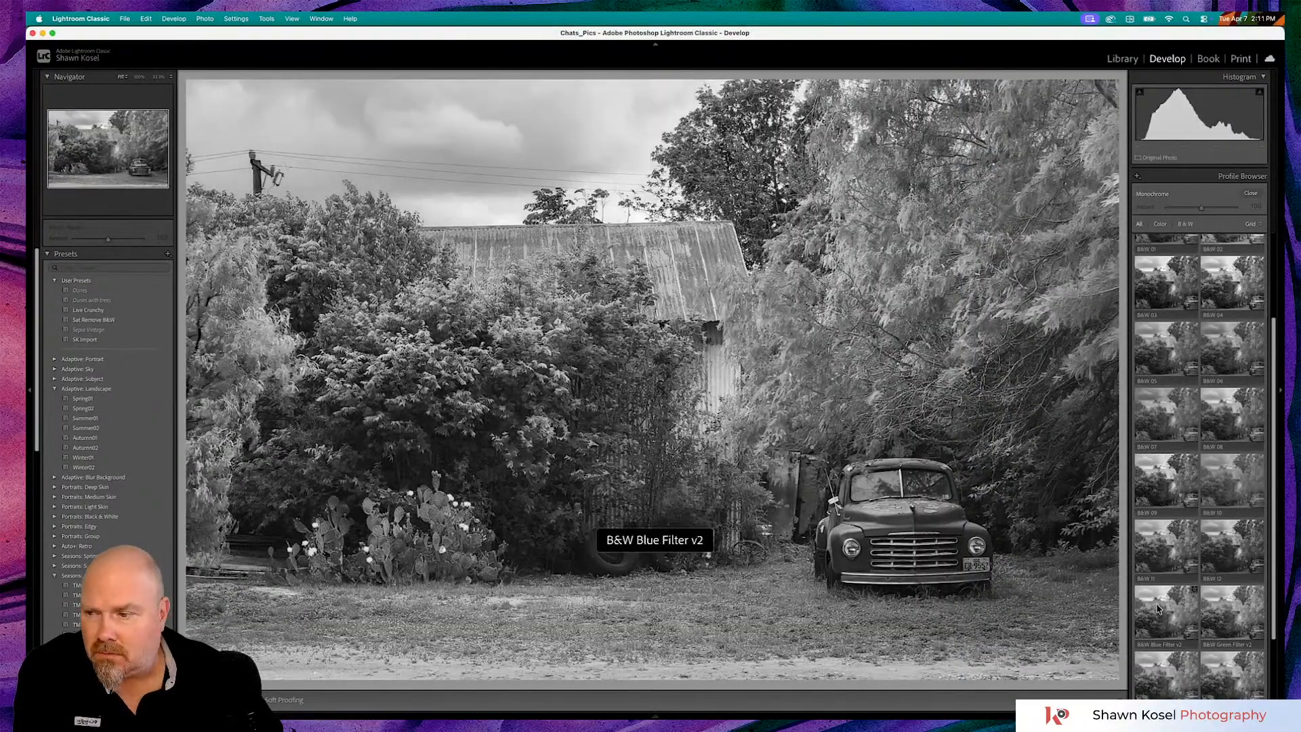
{"action": "scroll", "coordinate": [1158, 603], "scroll_direction": "down", "scroll_amount": 3}
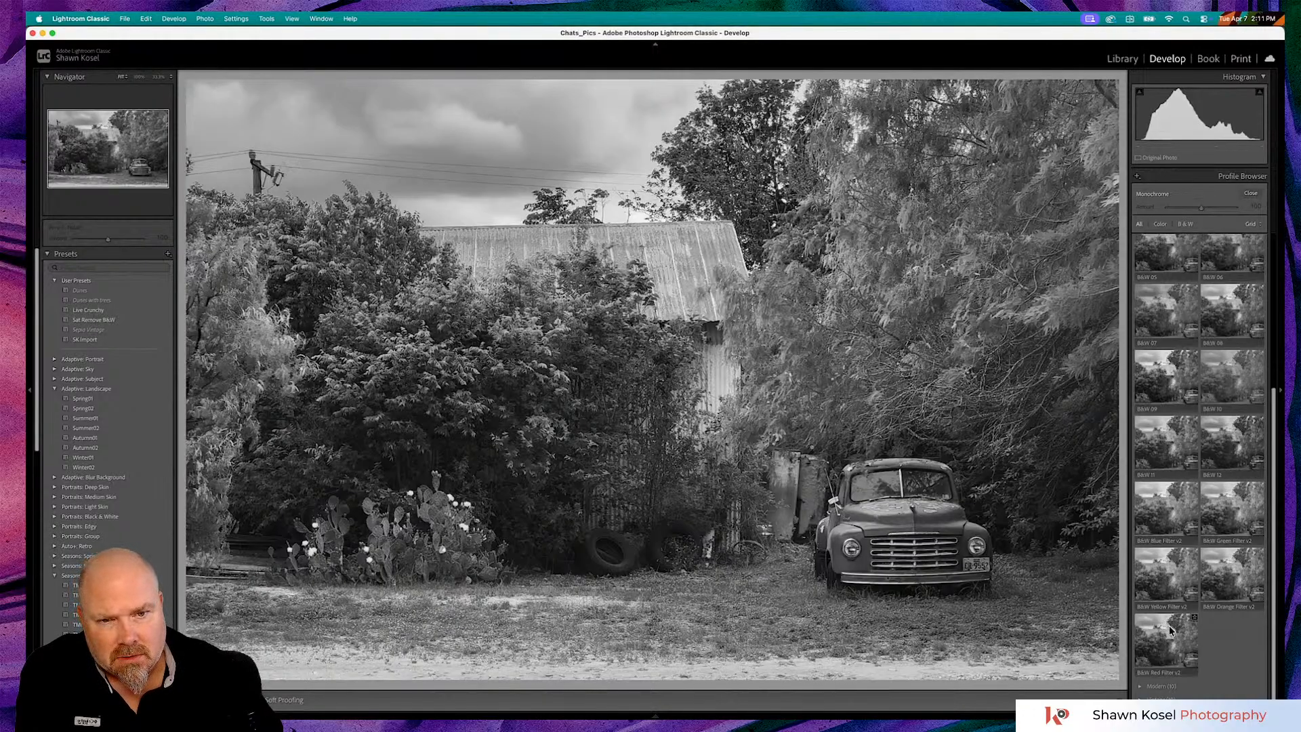
{"action": "left_click", "coordinate": [1170, 630]}
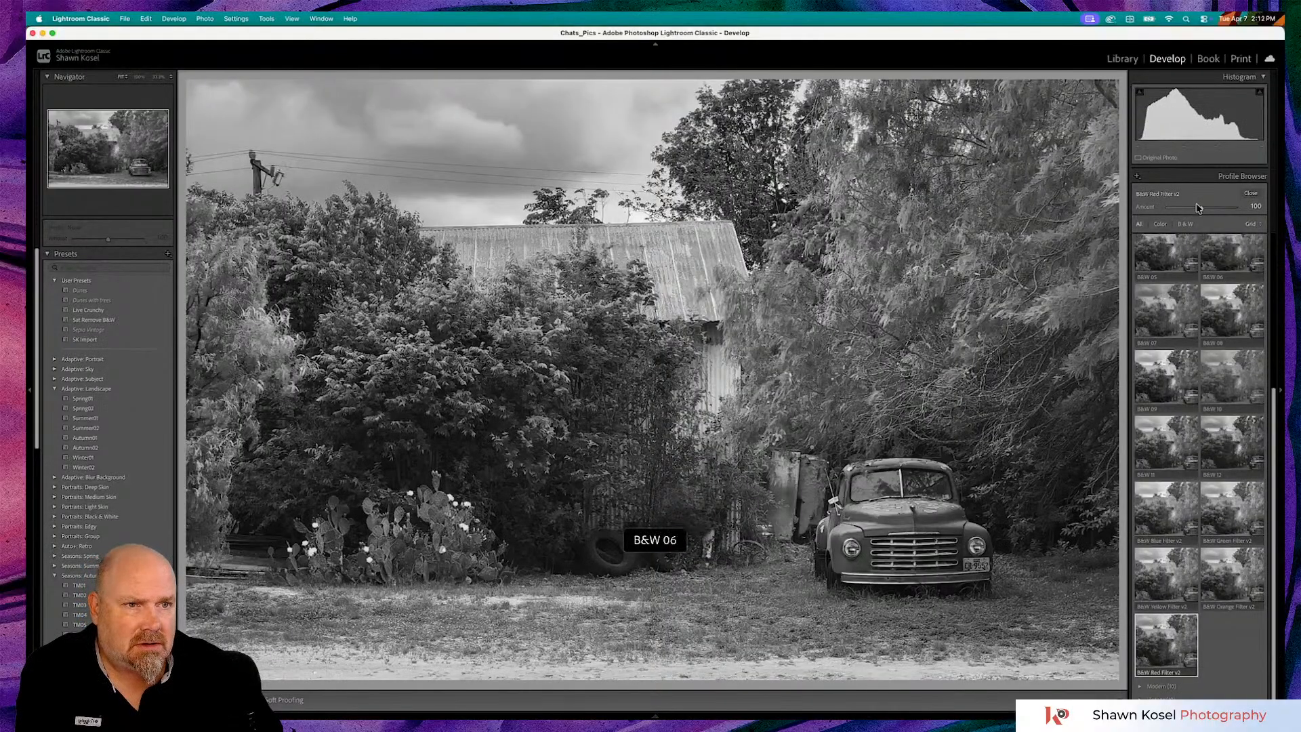
{"action": "mouse_move", "coordinate": [1201, 208]}
{"action": "left_mouse_down"}
{"action": "mouse_move", "coordinate": [1182, 212]}
{"action": "mouse_move", "coordinate": [1207, 211]}
{"action": "left_mouse_up"}
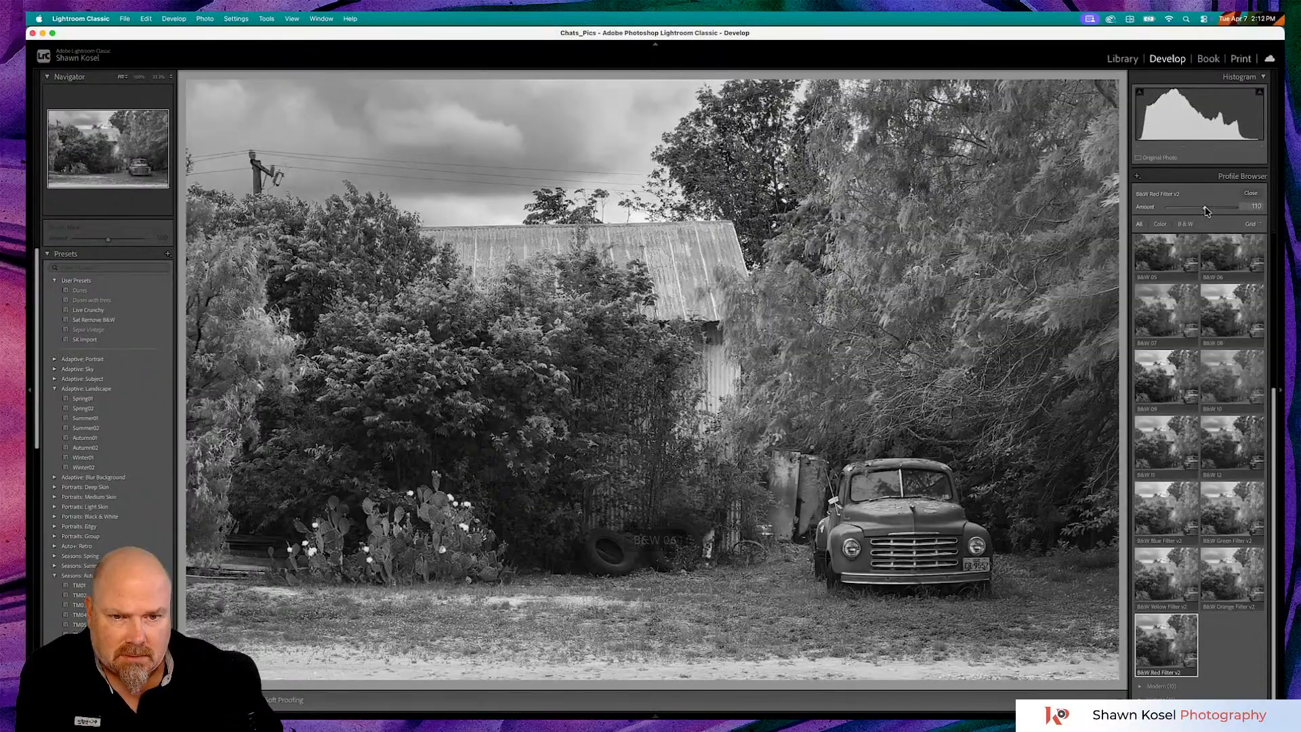
{"action": "left_click", "coordinate": [1250, 193]}
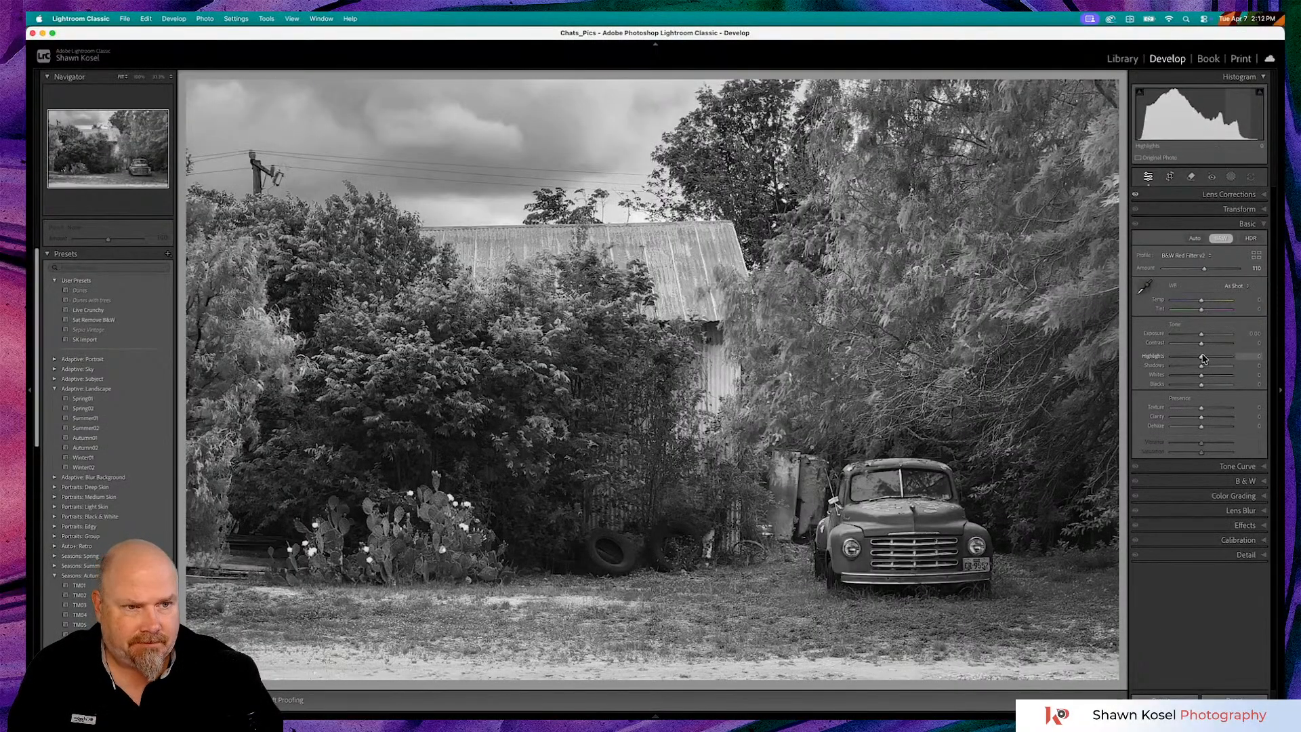
Set Highlights to -21, Shadows to -28, Whites to +13, Blacks to +27, Texture to about +26, Clarity to about +16 and Dehaze to +11
{"action": "left_click_drag", "start_coordinate": [1203, 358], "coordinate": [1197, 360]}
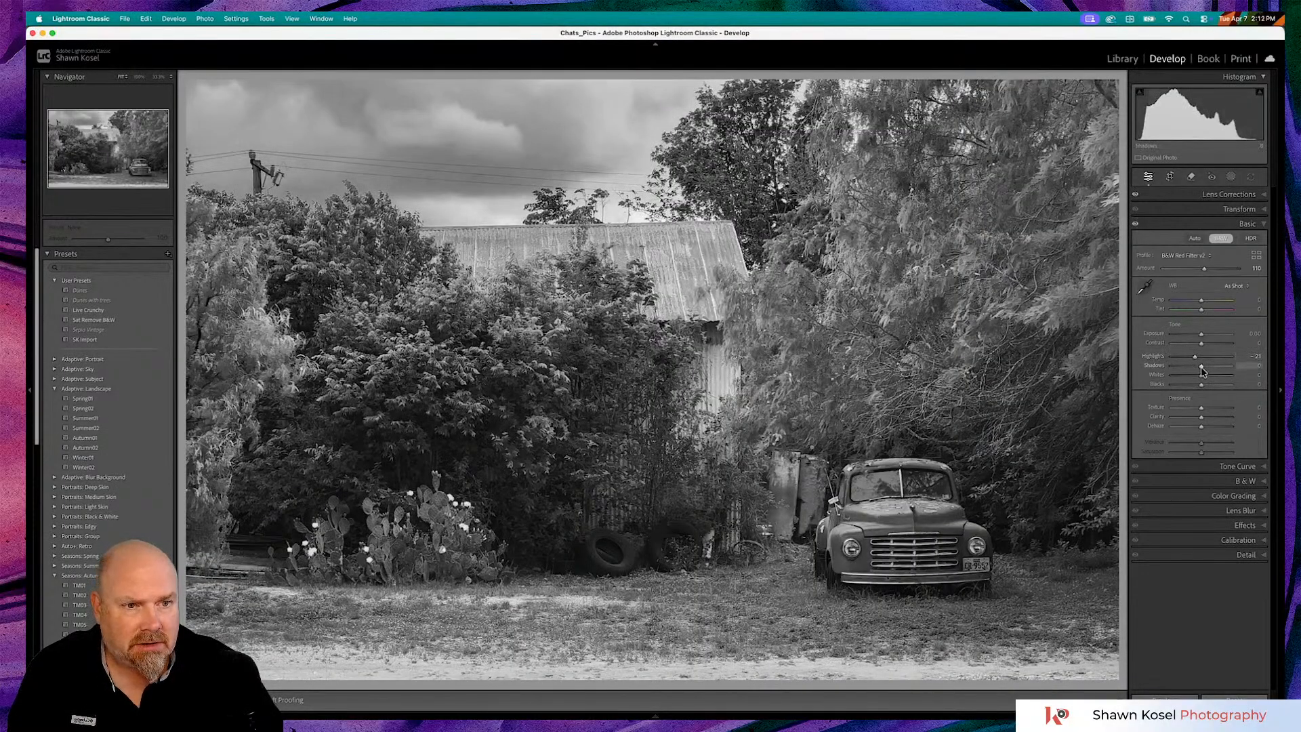
{"action": "left_click_drag", "start_coordinate": [1205, 369], "coordinate": [1193, 370]}
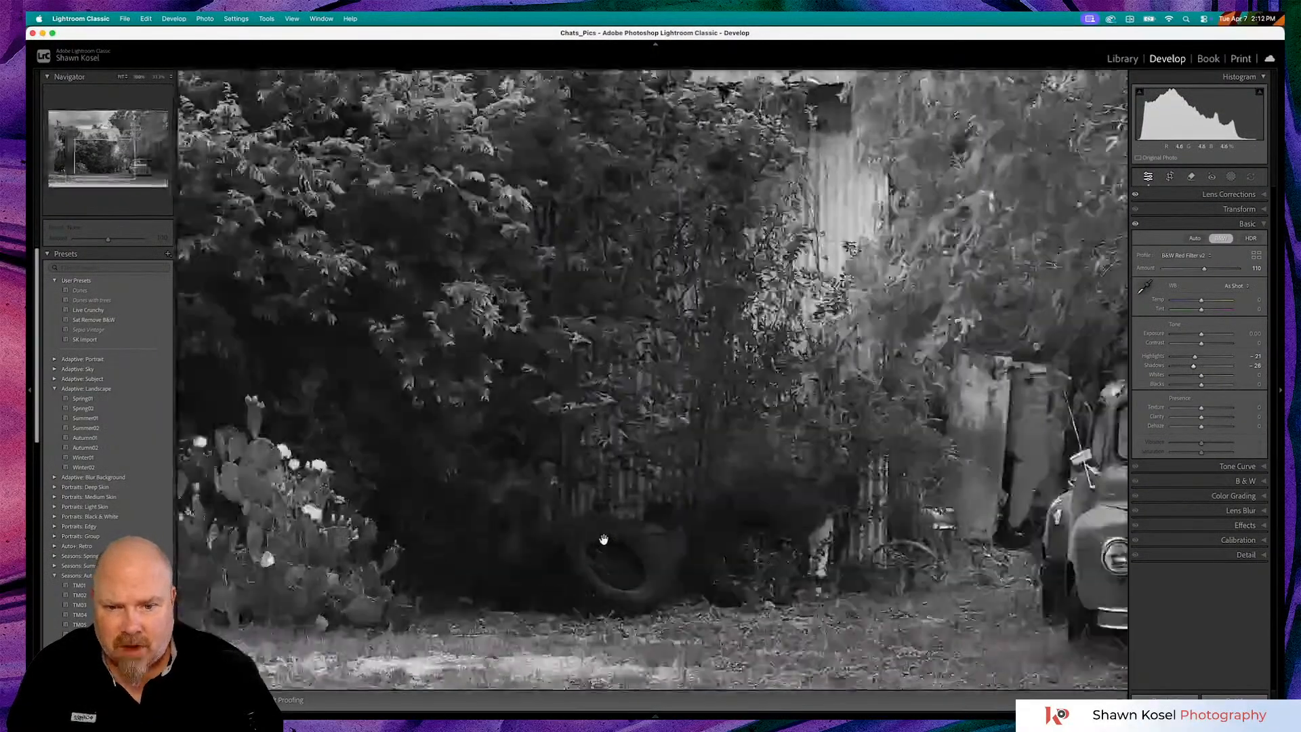
{"action": "left_click", "coordinate": [602, 539]}
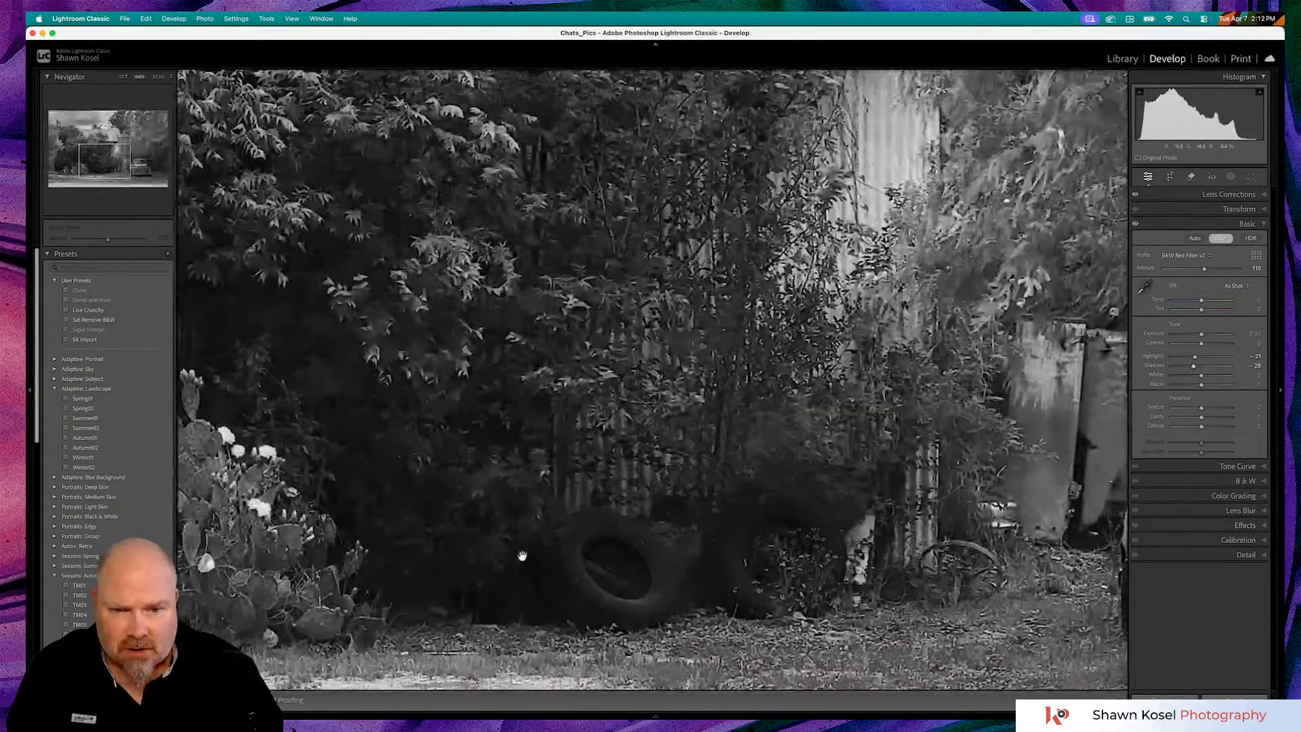
{"action": "left_click", "coordinate": [525, 557]}
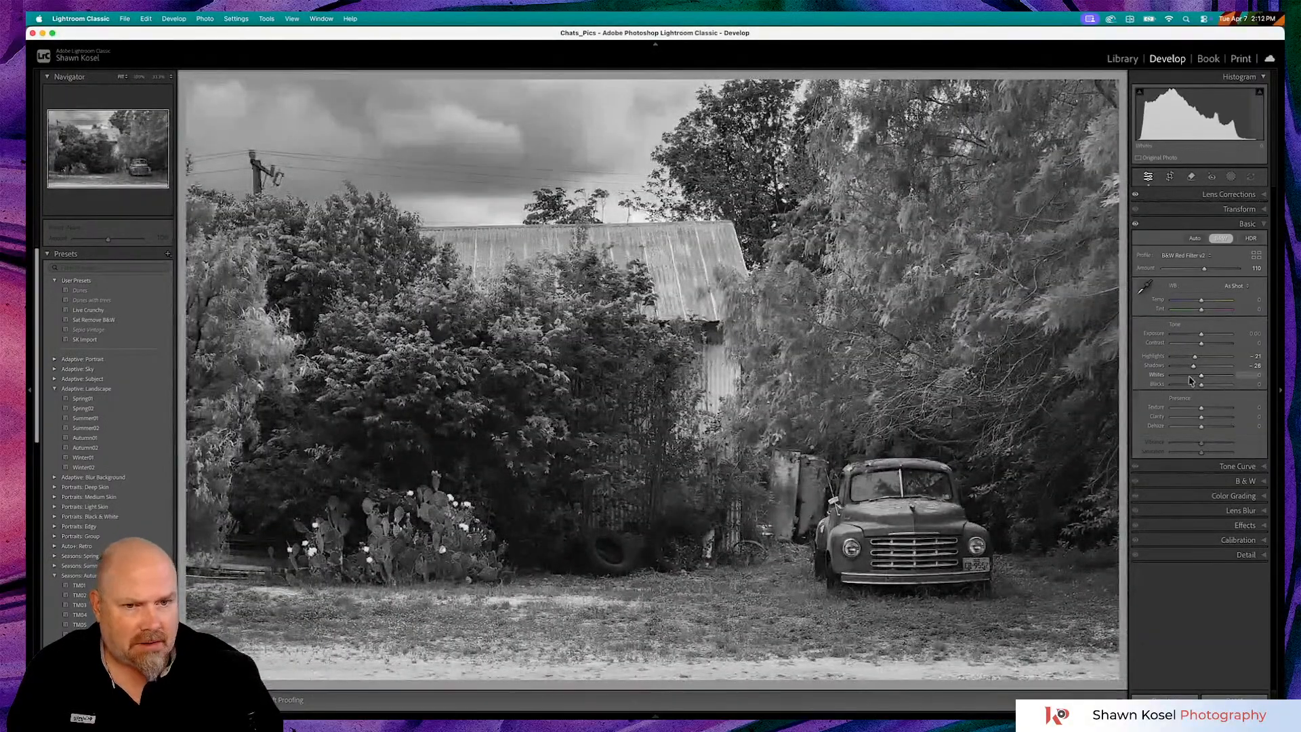
{"action": "left_click_drag", "start_coordinate": [1201, 378], "coordinate": [1212, 389]}
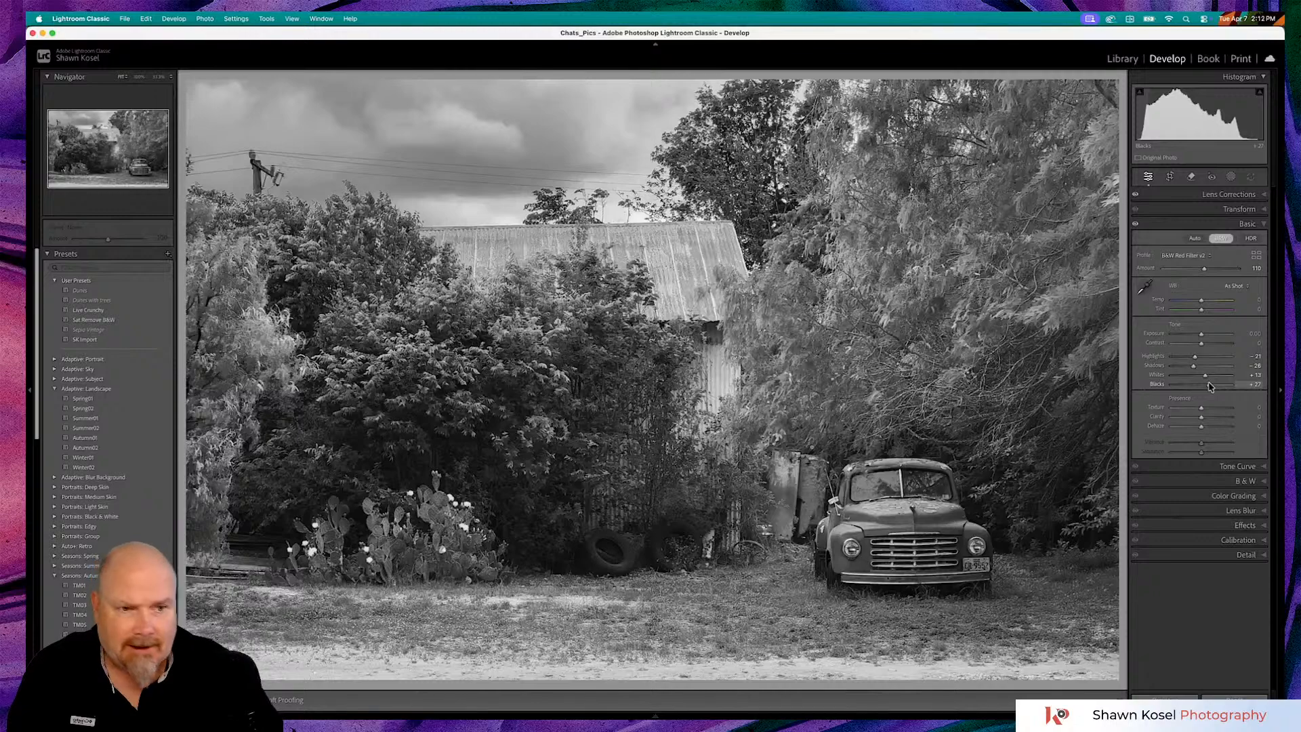
{"action": "mouse_move", "coordinate": [1201, 408]}
{"action": "left_mouse_down"}
{"action": "mouse_move", "coordinate": [1160, 416]}
{"action": "mouse_move", "coordinate": [1210, 421]}
{"action": "left_mouse_up"}
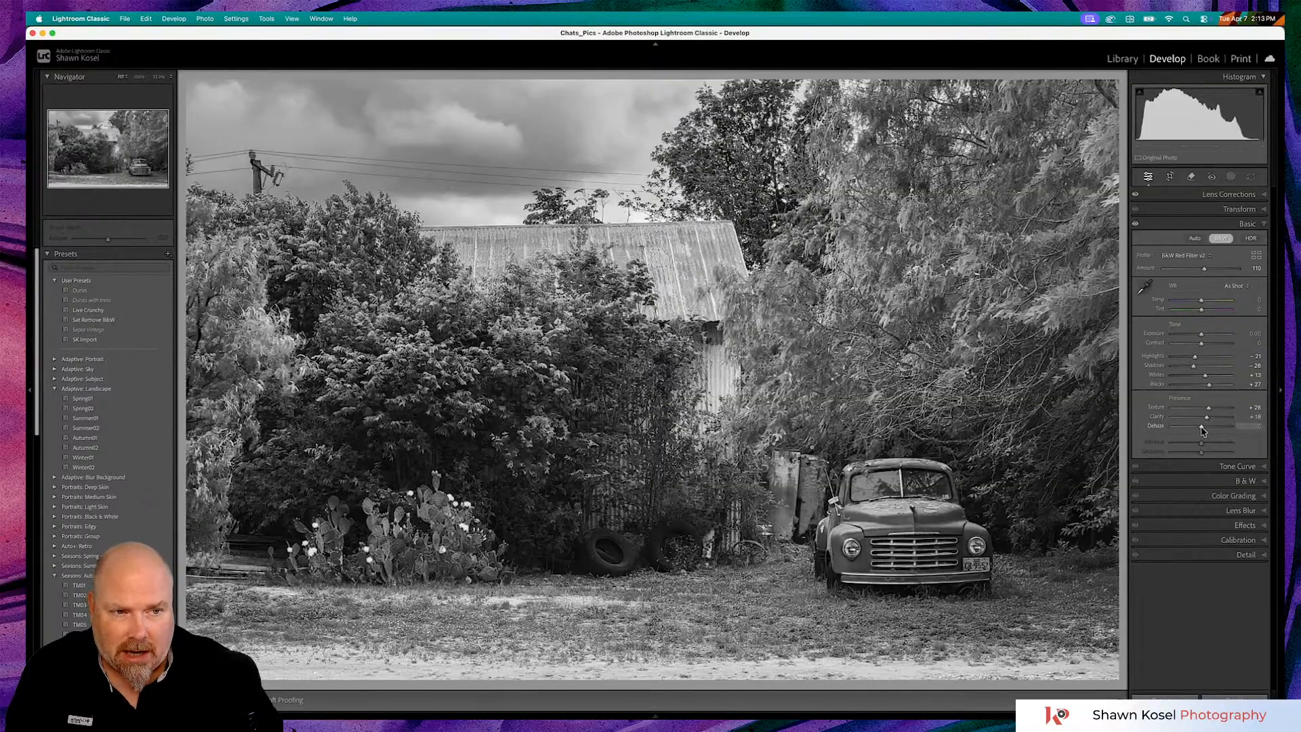
{"action": "left_click_drag", "start_coordinate": [1201, 430], "coordinate": [1205, 429]}
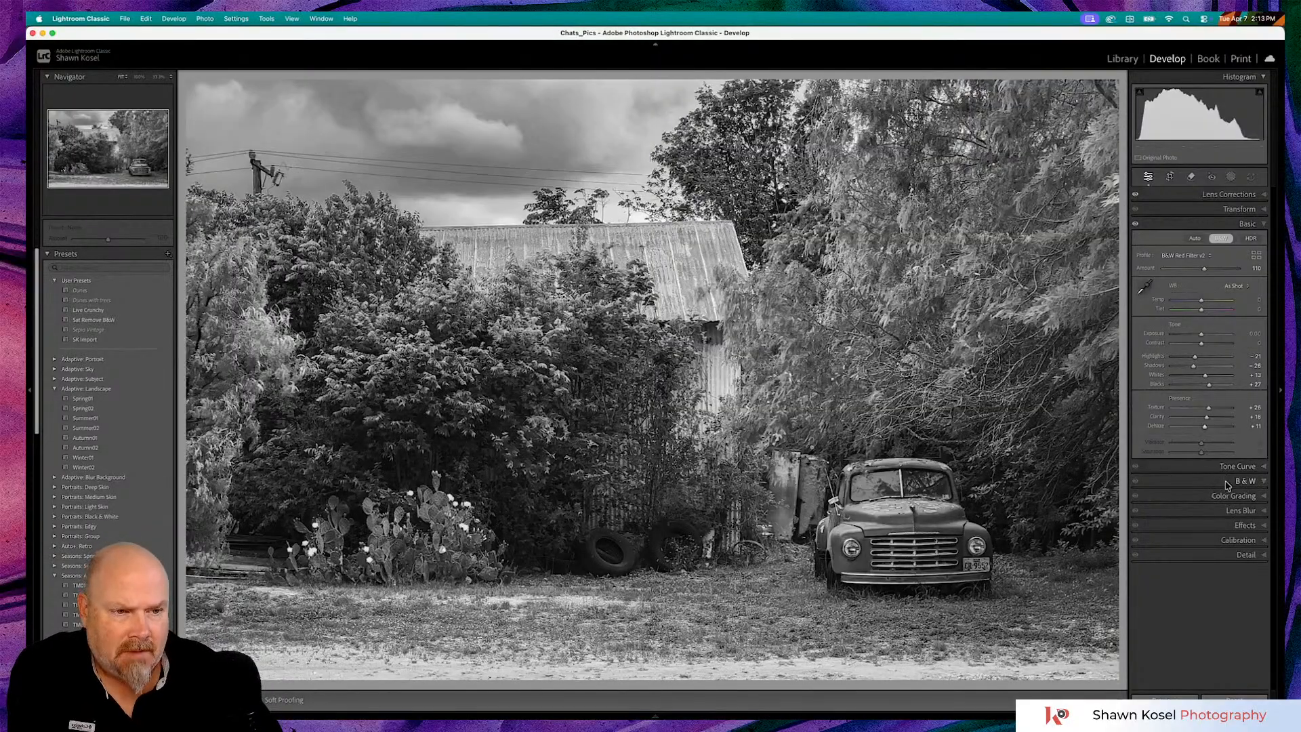
In the black and white mix, set Red to +60, Orange to -32, Yellow to -32 and Green to -15
{"action": "left_click", "coordinate": [1227, 481]}
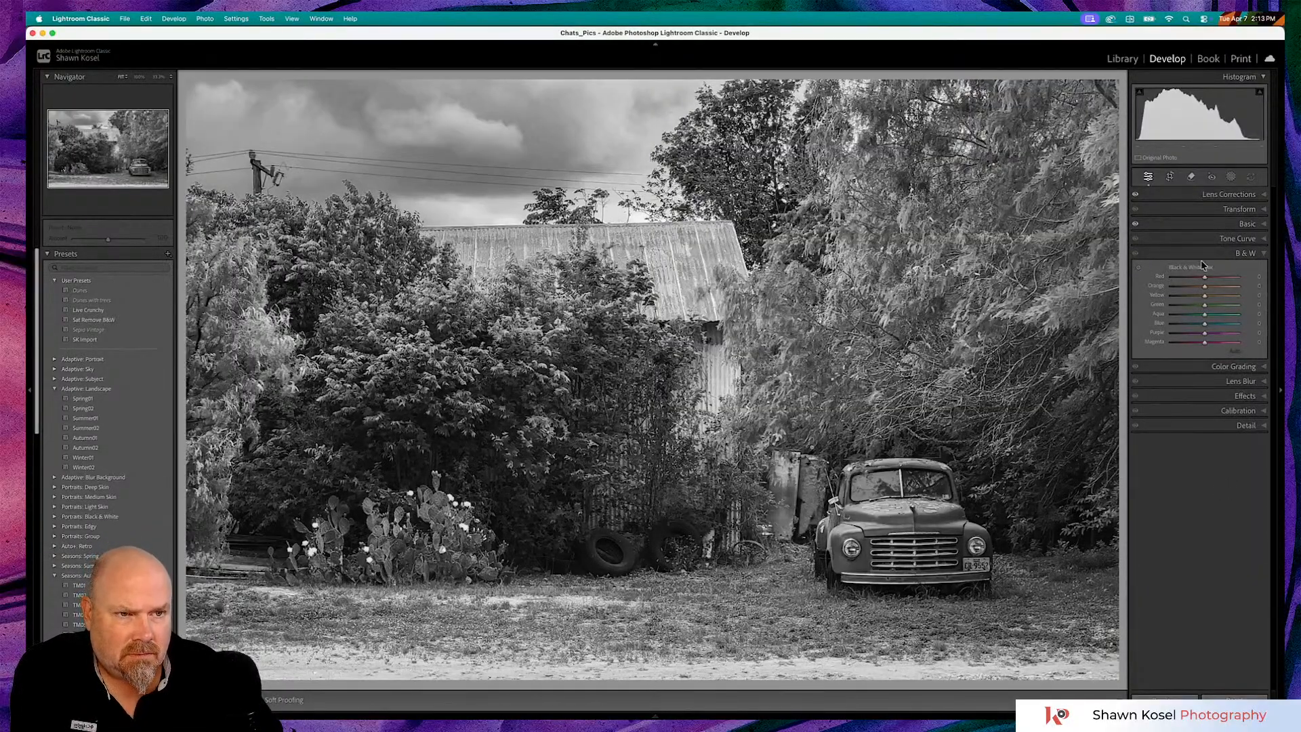
{"action": "mouse_move", "coordinate": [1205, 280]}
{"action": "left_mouse_down"}
{"action": "mouse_move", "coordinate": [1193, 281]}
{"action": "mouse_move", "coordinate": [1219, 281]}
{"action": "mouse_move", "coordinate": [1191, 280]}
{"action": "mouse_move", "coordinate": [1230, 278]}
{"action": "left_mouse_up"}
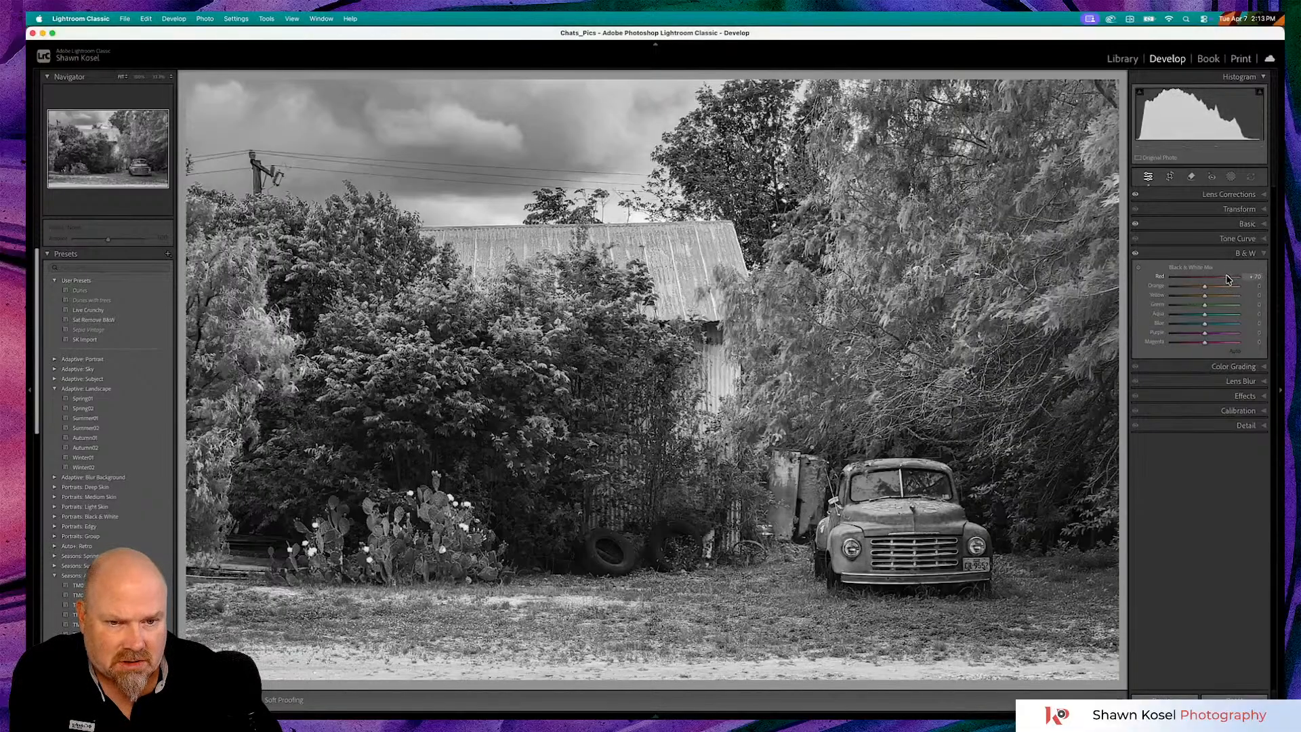
{"action": "left_click_drag", "start_coordinate": [1231, 278], "coordinate": [1197, 289]}
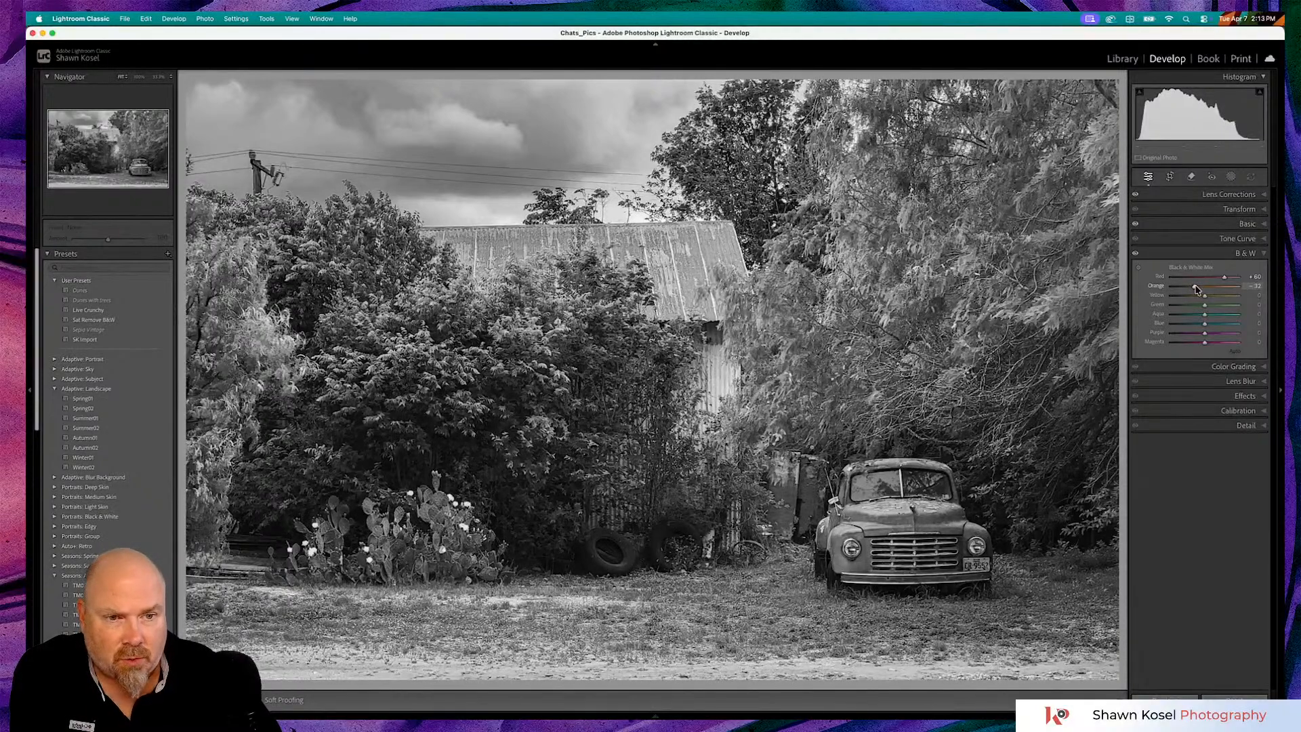
{"action": "left_click_drag", "start_coordinate": [1204, 298], "coordinate": [1196, 302]}
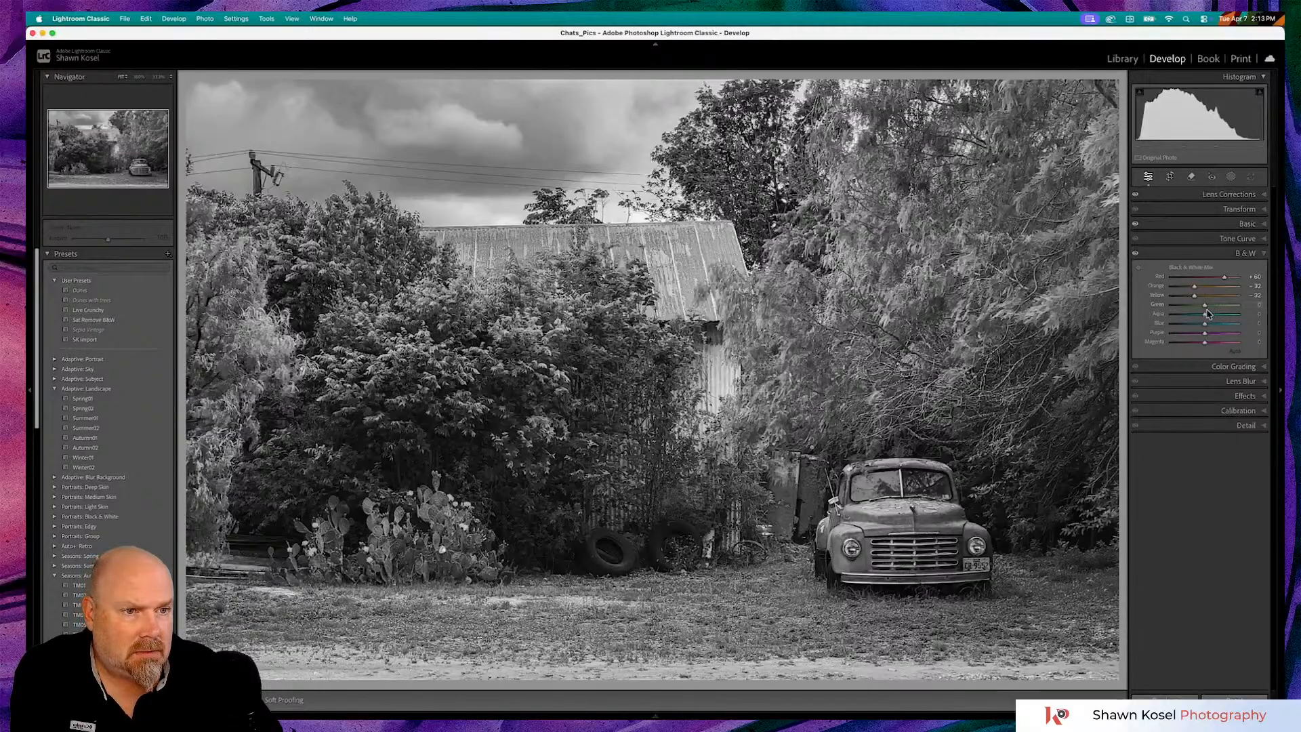
{"action": "left_click_drag", "start_coordinate": [1207, 310], "coordinate": [1202, 310]}
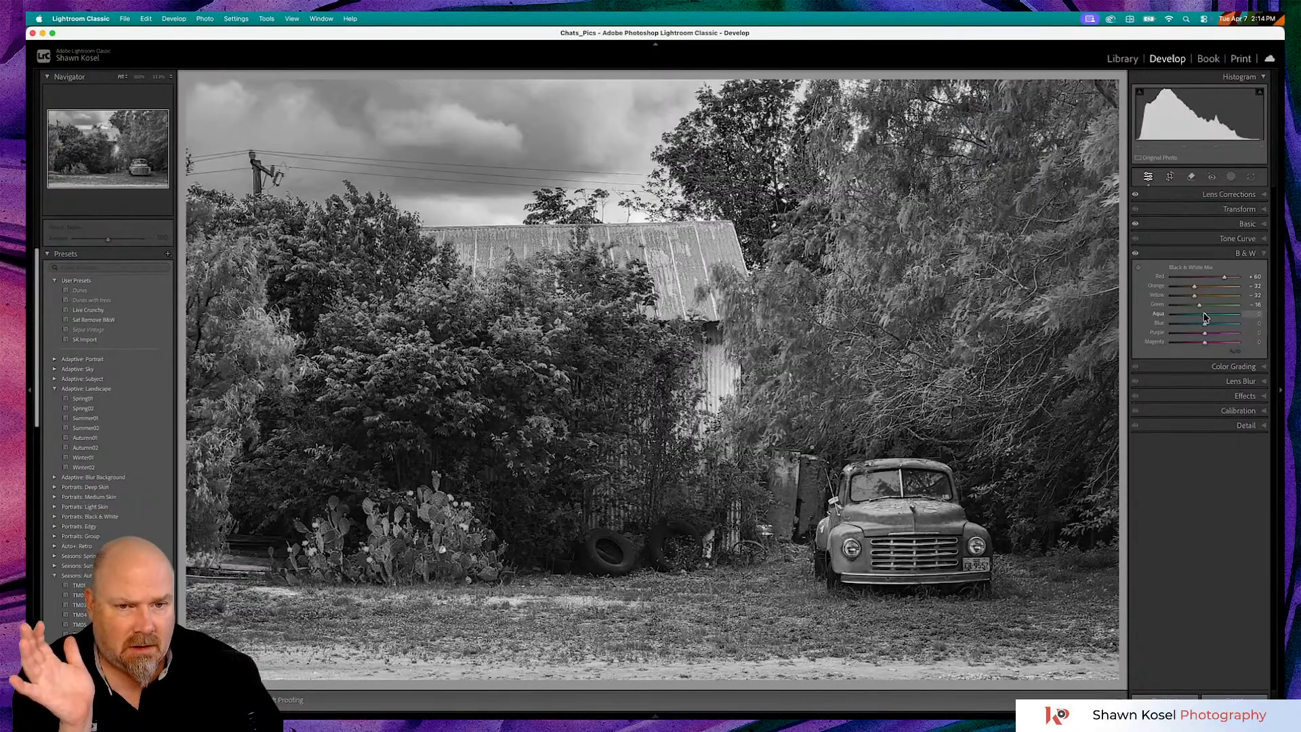
{"action": "left_click_drag", "start_coordinate": [1199, 305], "coordinate": [1202, 310]}
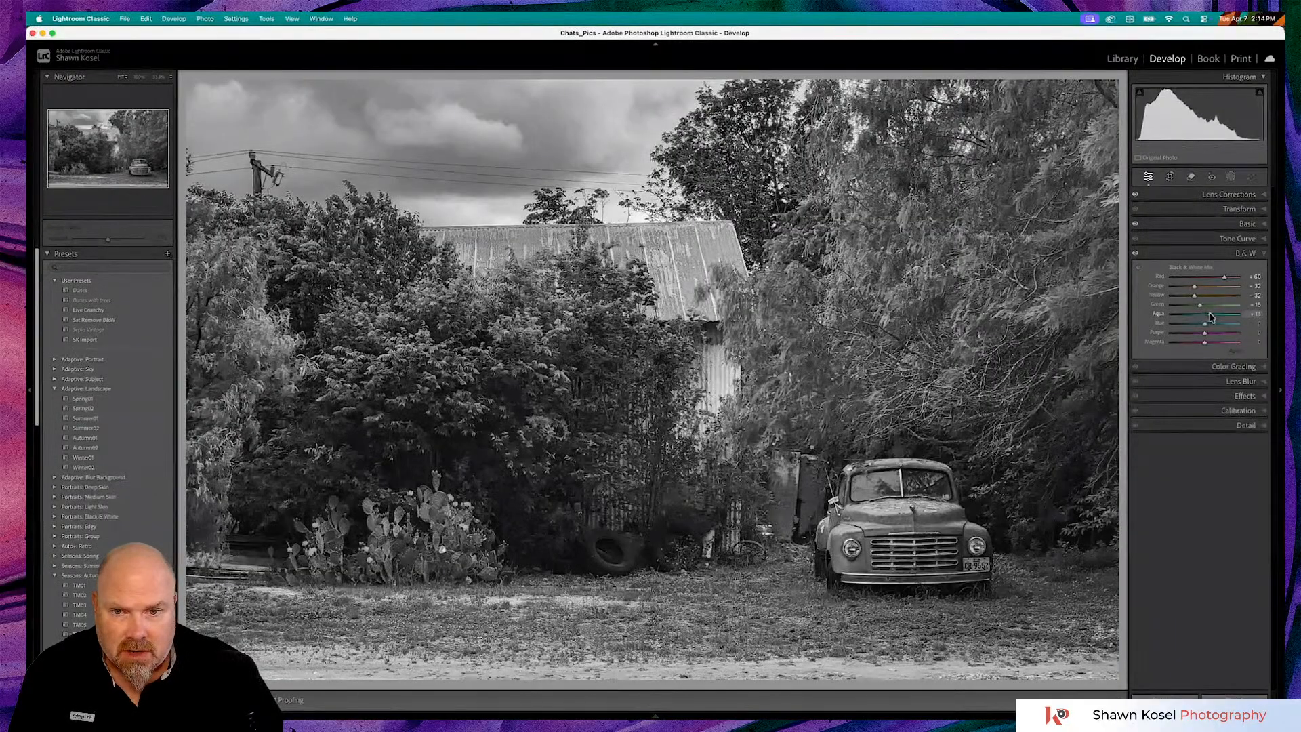
Set the mix's Aqua to about -5, Blue to -14 and Purple to -1, lower Magenta slightly, and compare the photo before and after
{"action": "mouse_move", "coordinate": [1204, 315]}
{"action": "left_mouse_down"}
{"action": "mouse_move", "coordinate": [1217, 326]}
{"action": "mouse_move", "coordinate": [1201, 328]}
{"action": "left_mouse_up"}
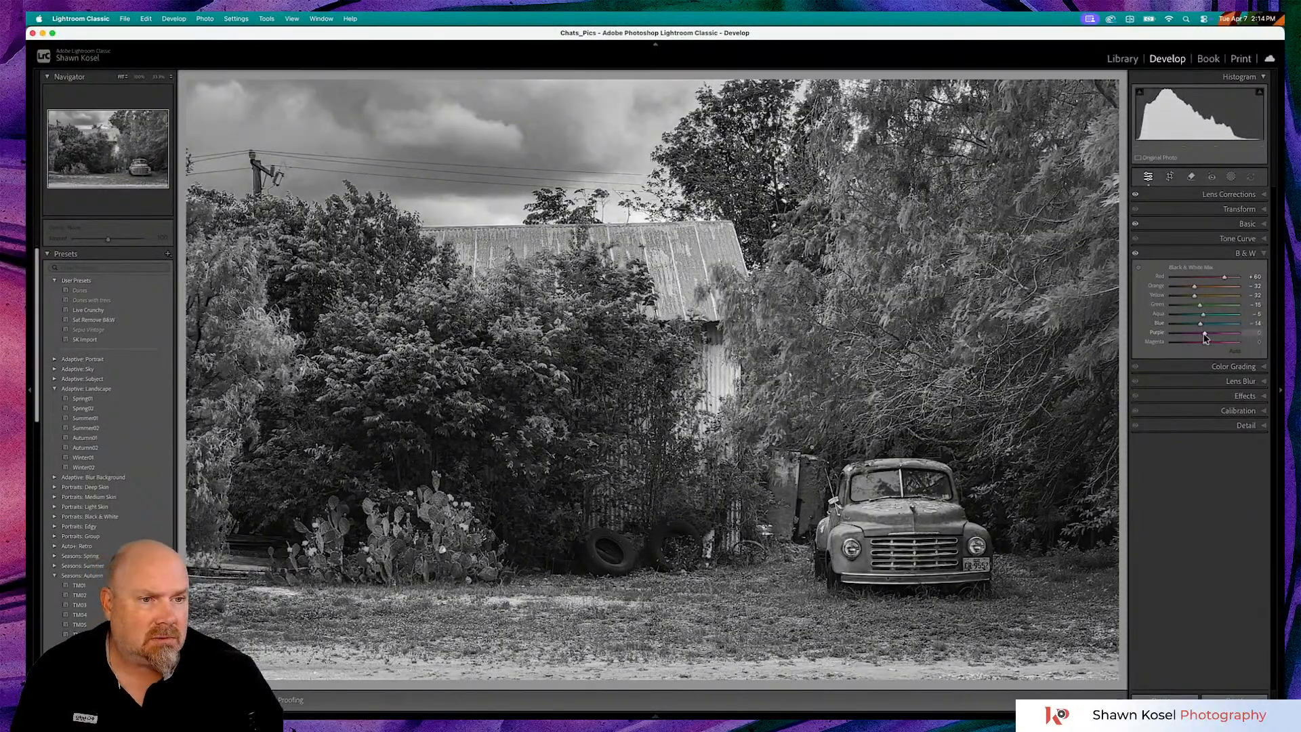
{"action": "mouse_move", "coordinate": [1205, 337]}
{"action": "left_mouse_down"}
{"action": "mouse_move", "coordinate": [1218, 336]}
{"action": "mouse_move", "coordinate": [1183, 346]}
{"action": "mouse_move", "coordinate": [1198, 346]}
{"action": "left_mouse_up"}
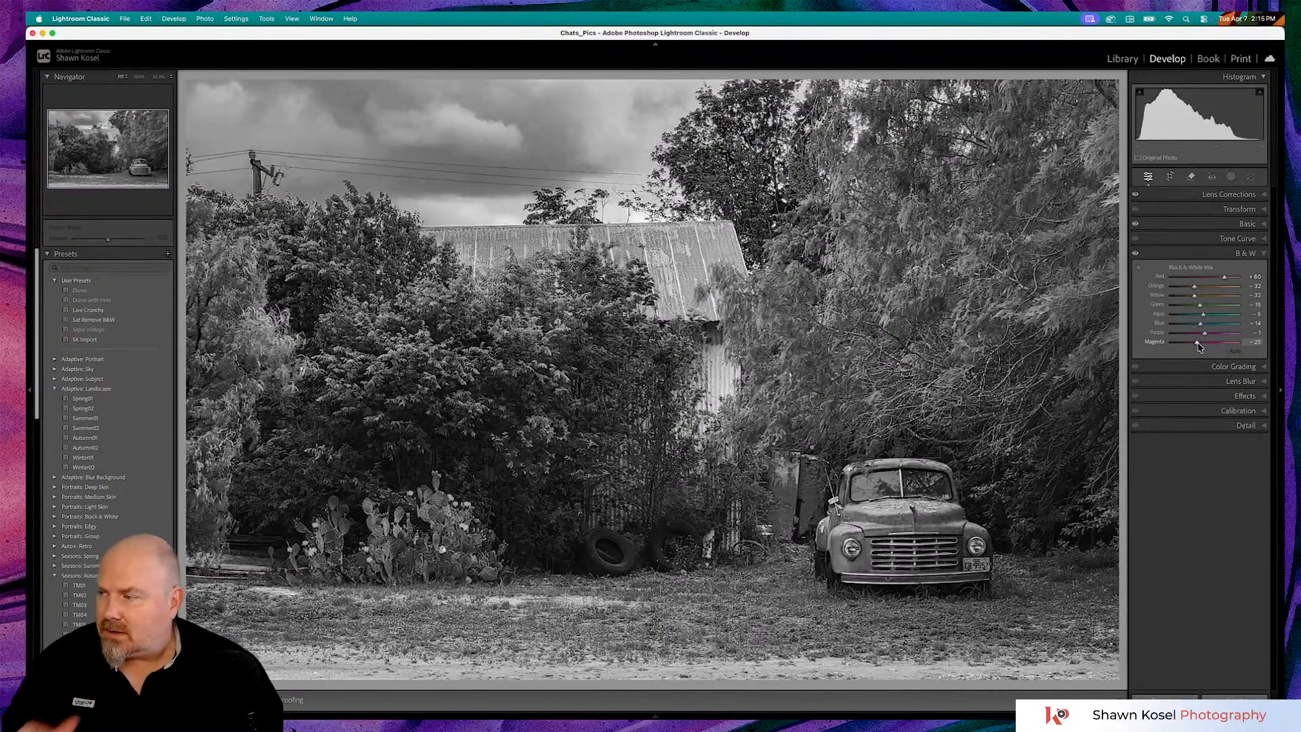
{"action": "left_click_drag", "start_coordinate": [1198, 346], "coordinate": [1204, 346]}
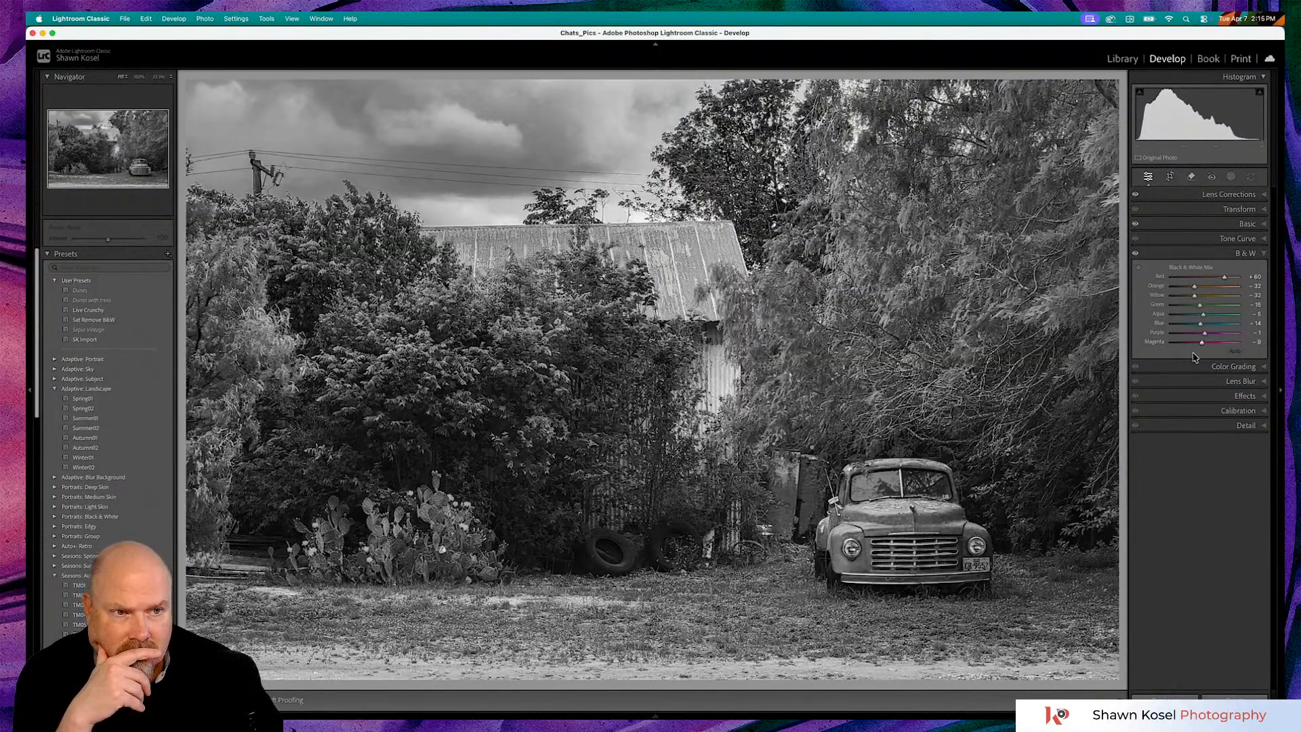
{"action": "key", "text": "backslash"}
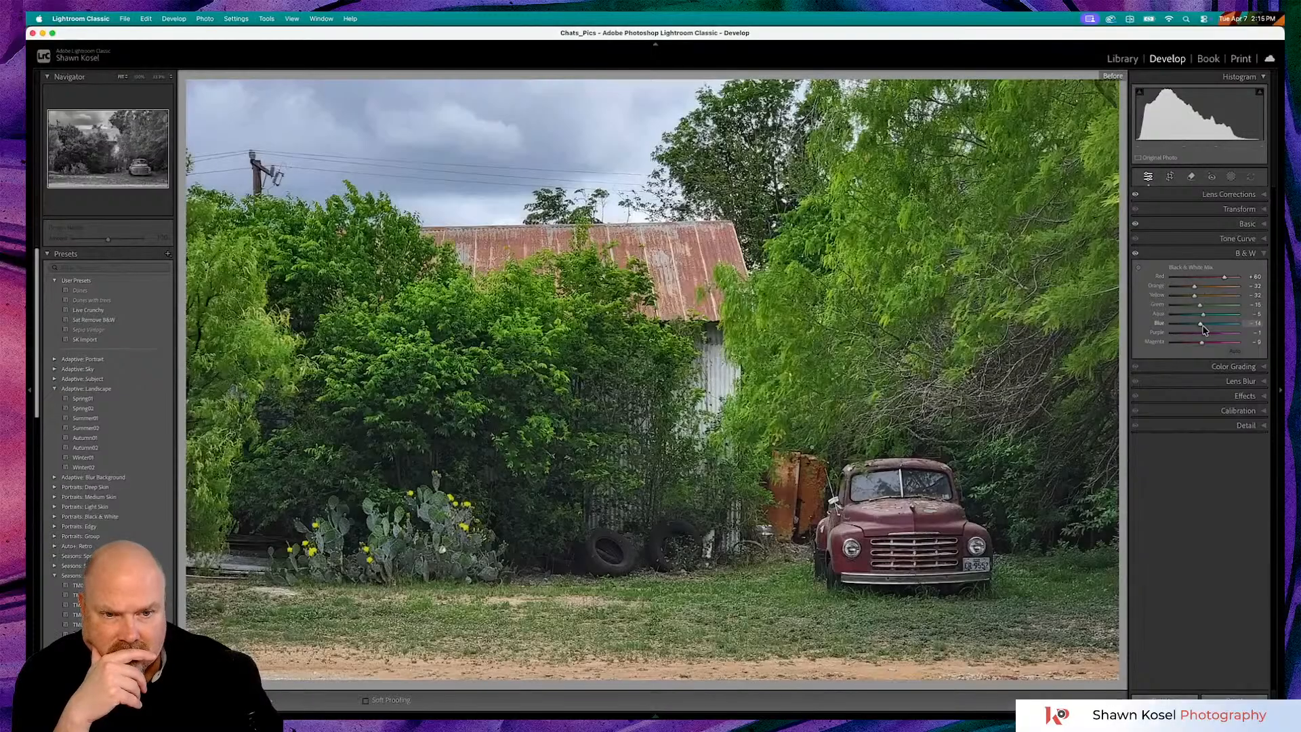
{"action": "key", "text": "backslash"}
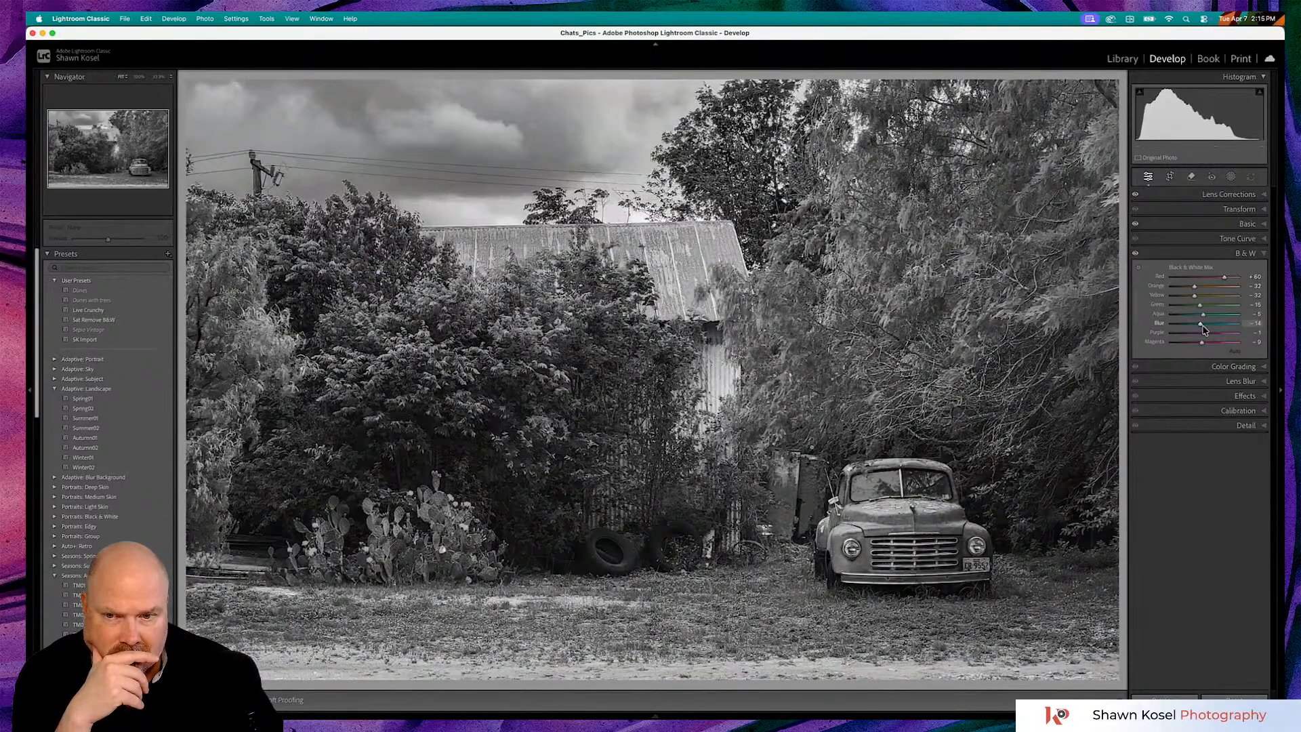
{"action": "key", "text": "backslash"}
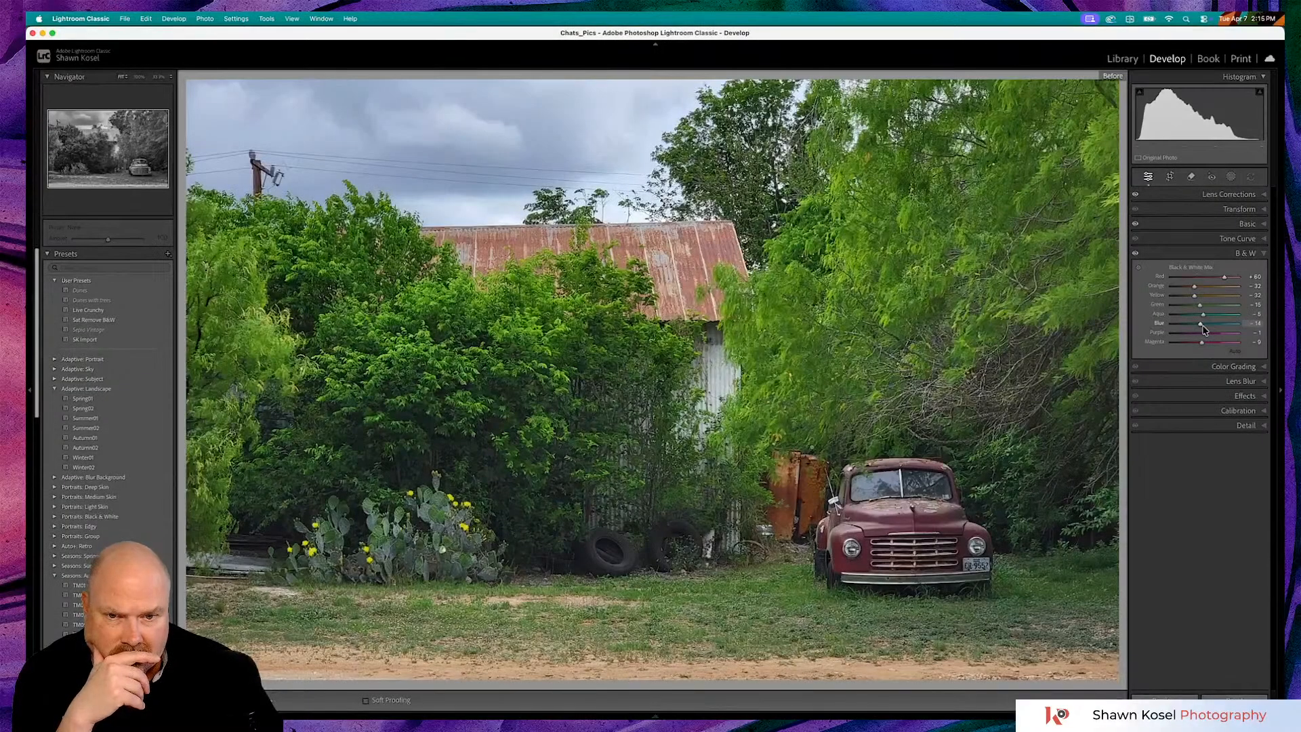
{"action": "key", "text": "backslash"}
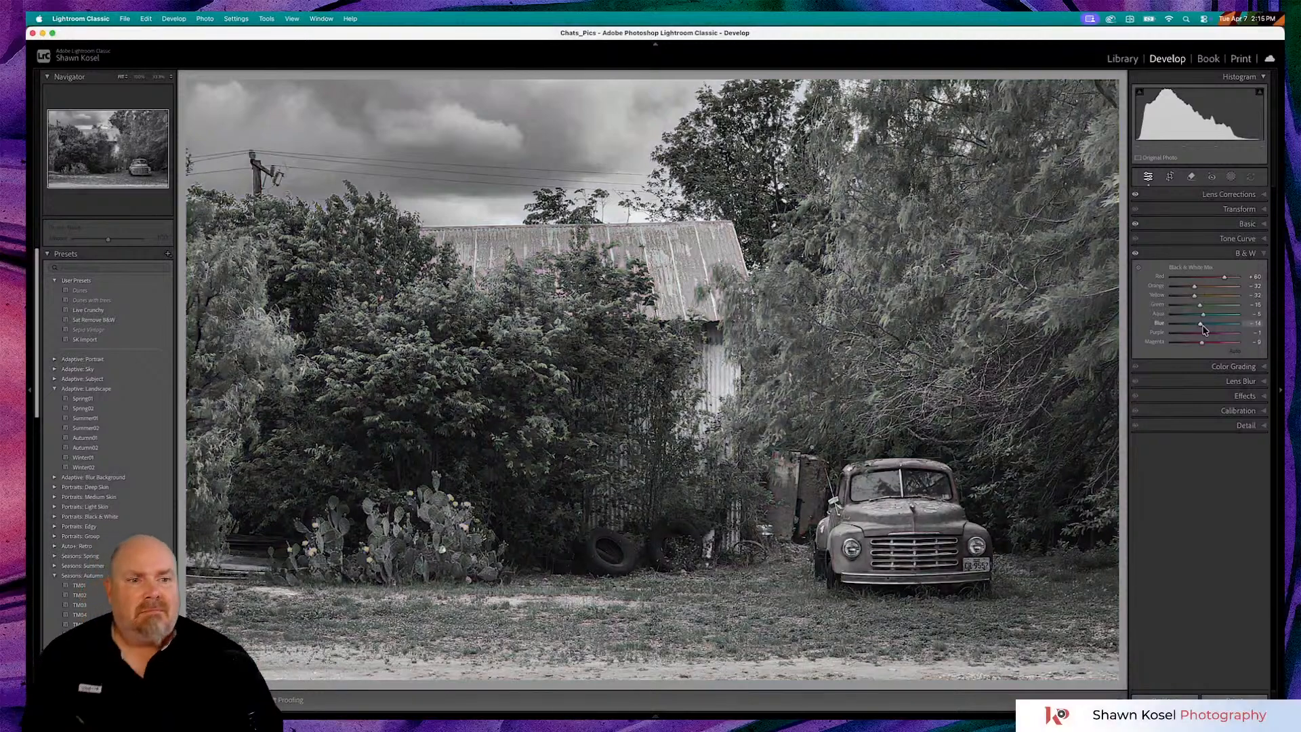
Raise the photo's sharpening Amount to about 69 and set a high Masking value to limit the sharpening to edges
{"action": "left_click", "coordinate": [1260, 426]}
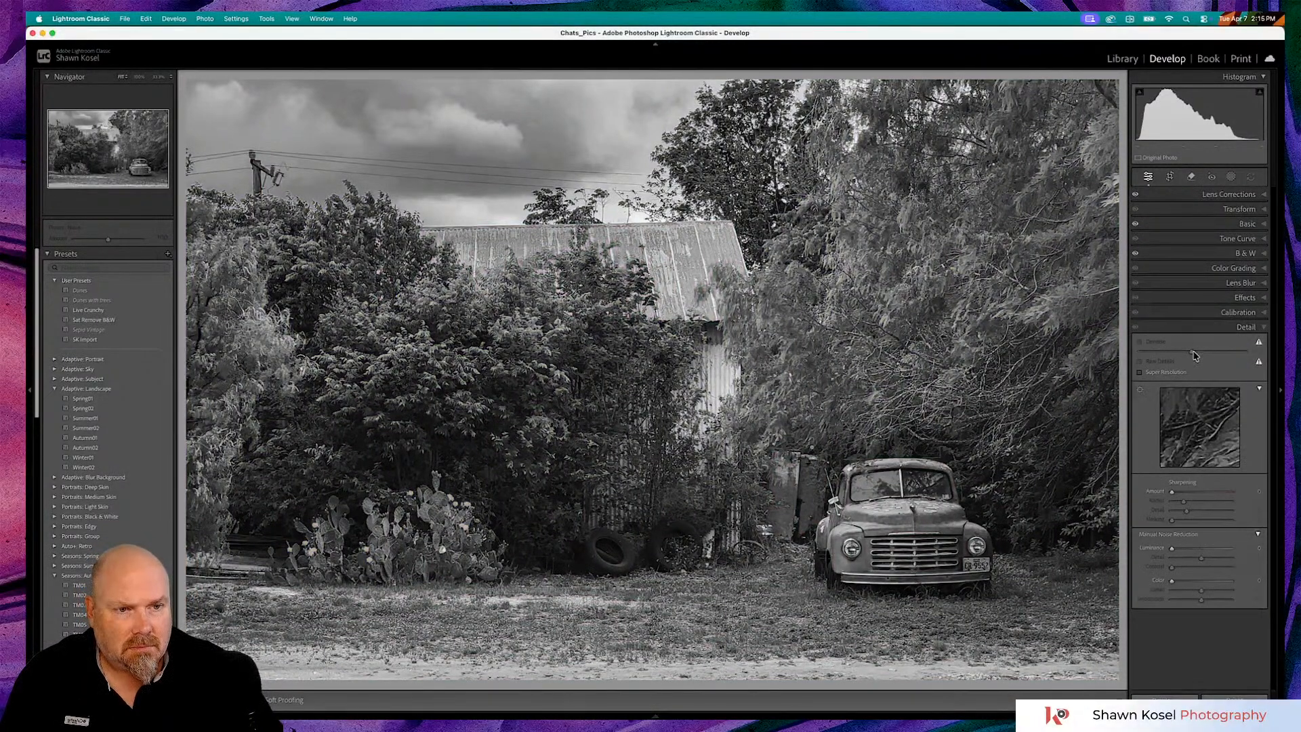
{"action": "left_click_drag", "start_coordinate": [1172, 491], "coordinate": [1199, 498]}
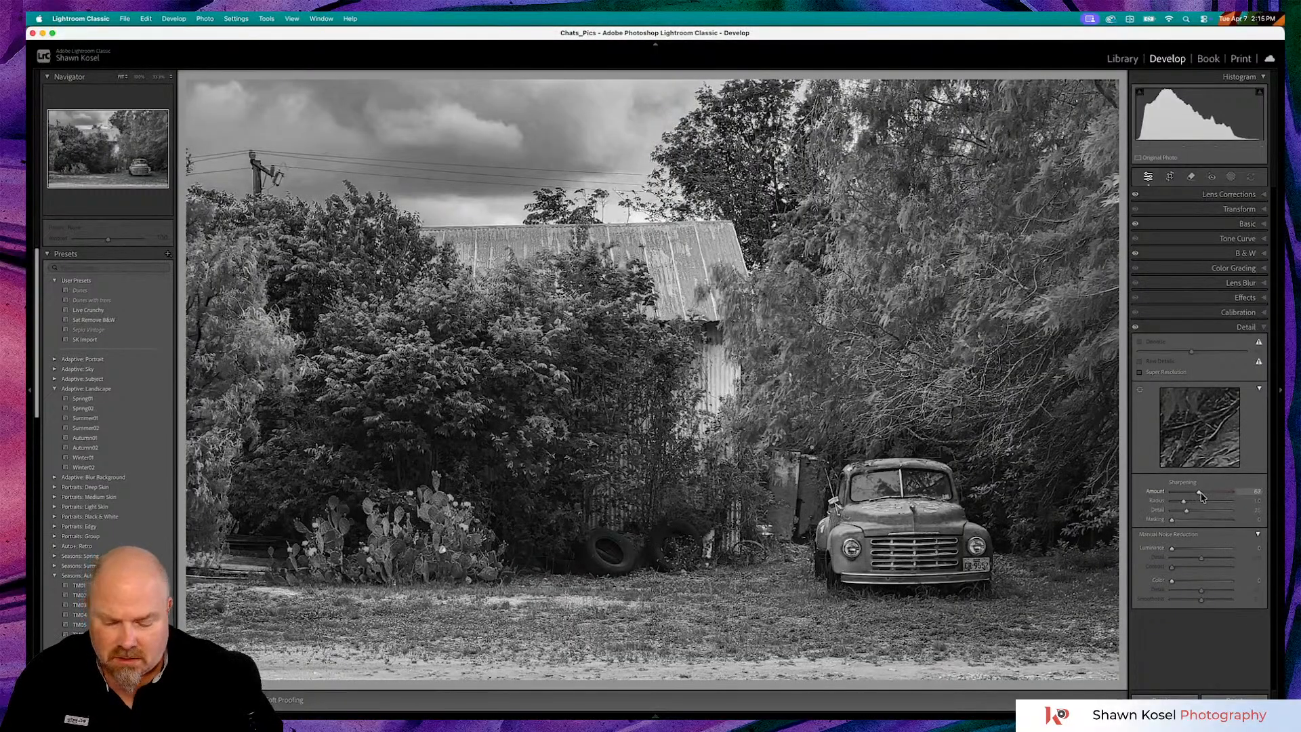
{"action": "left_click", "coordinate": [1172, 519], "text": "alt"}
{"action": "left_click_drag", "start_coordinate": [1174, 521], "coordinate": [1229, 522]}
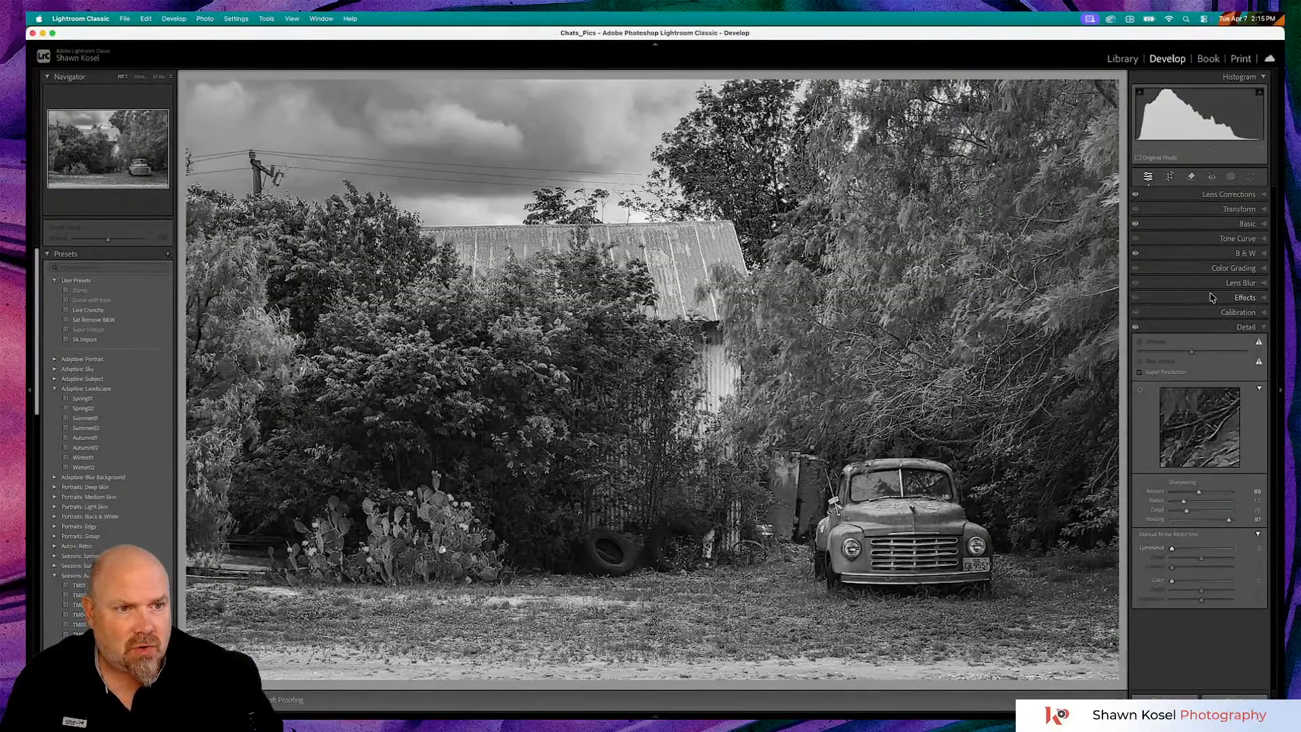
Add grain with an amount of 7 and a subtle post-crop vignette with an amount of -7
{"action": "left_click", "coordinate": [1235, 298]}
{"action": "left_click_drag", "start_coordinate": [1174, 395], "coordinate": [1177, 396]}
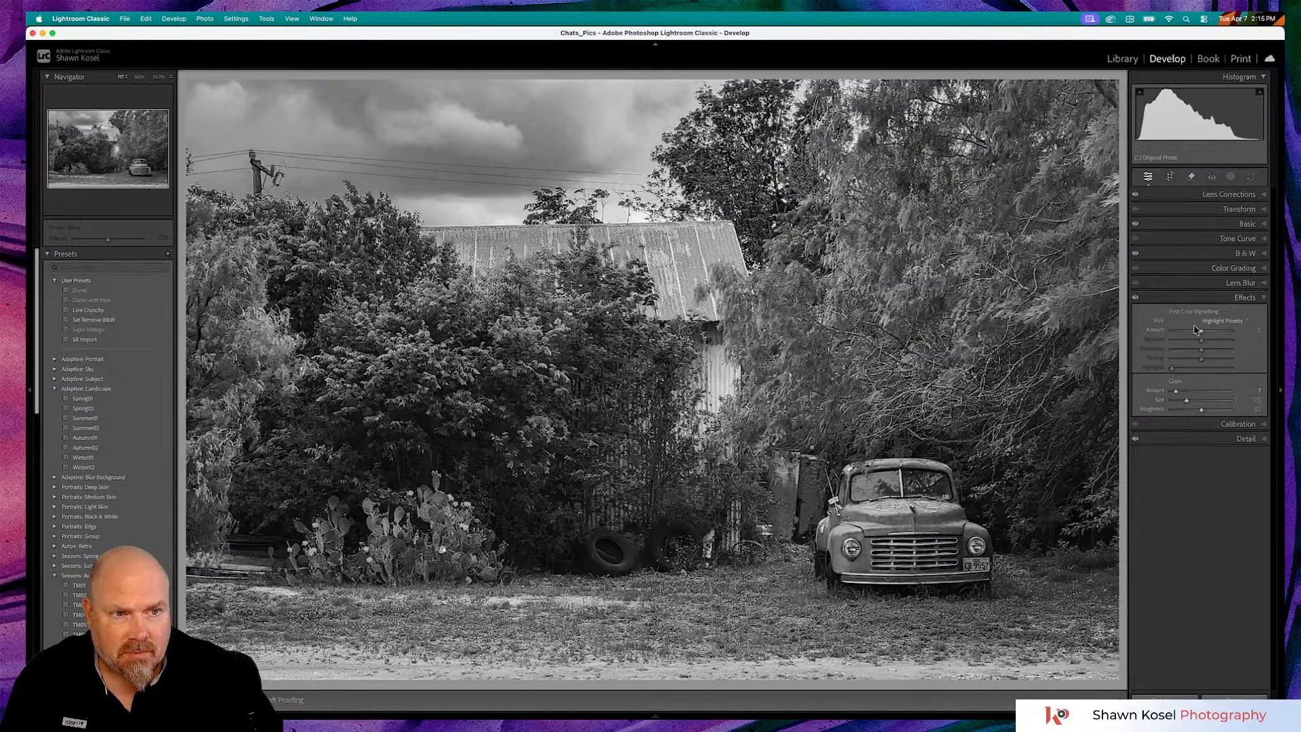
{"action": "left_click_drag", "start_coordinate": [1201, 332], "coordinate": [1199, 334]}
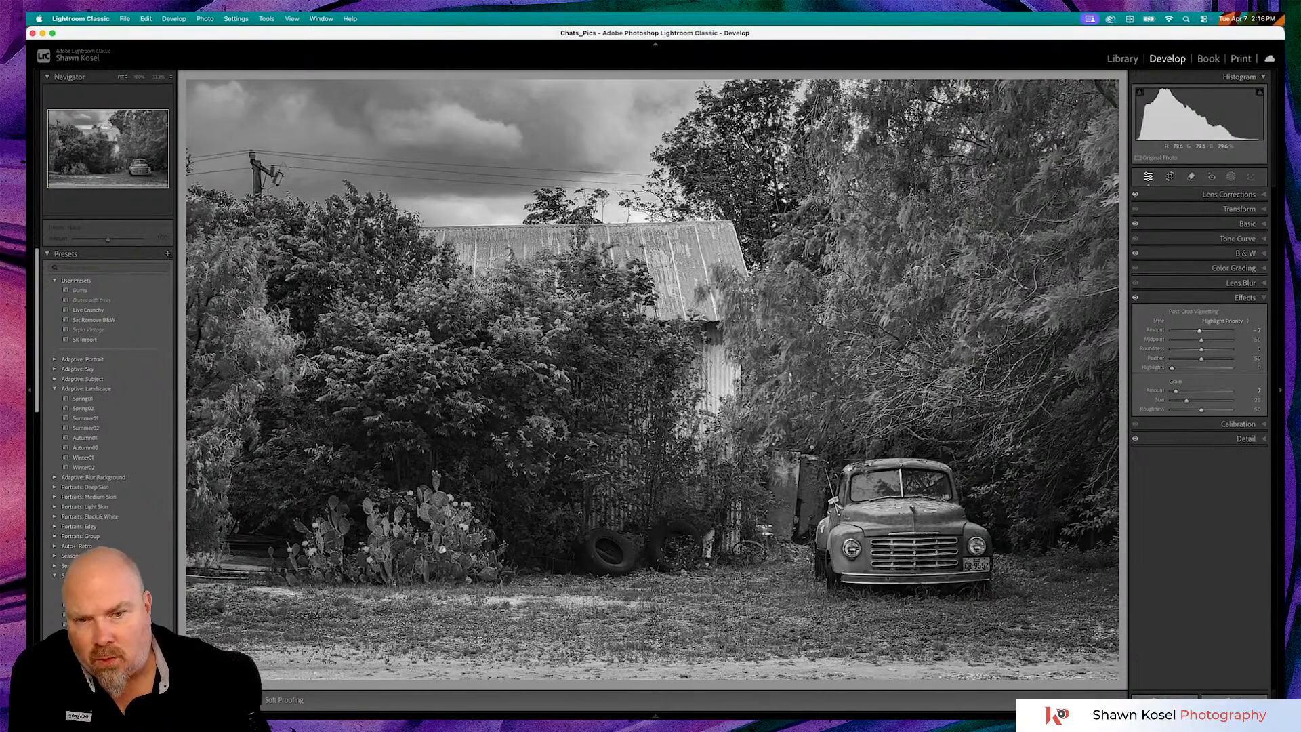
Return to the library grid and create a virtual copy of the black and white barn and truck photo
{"action": "key", "text": "g"}
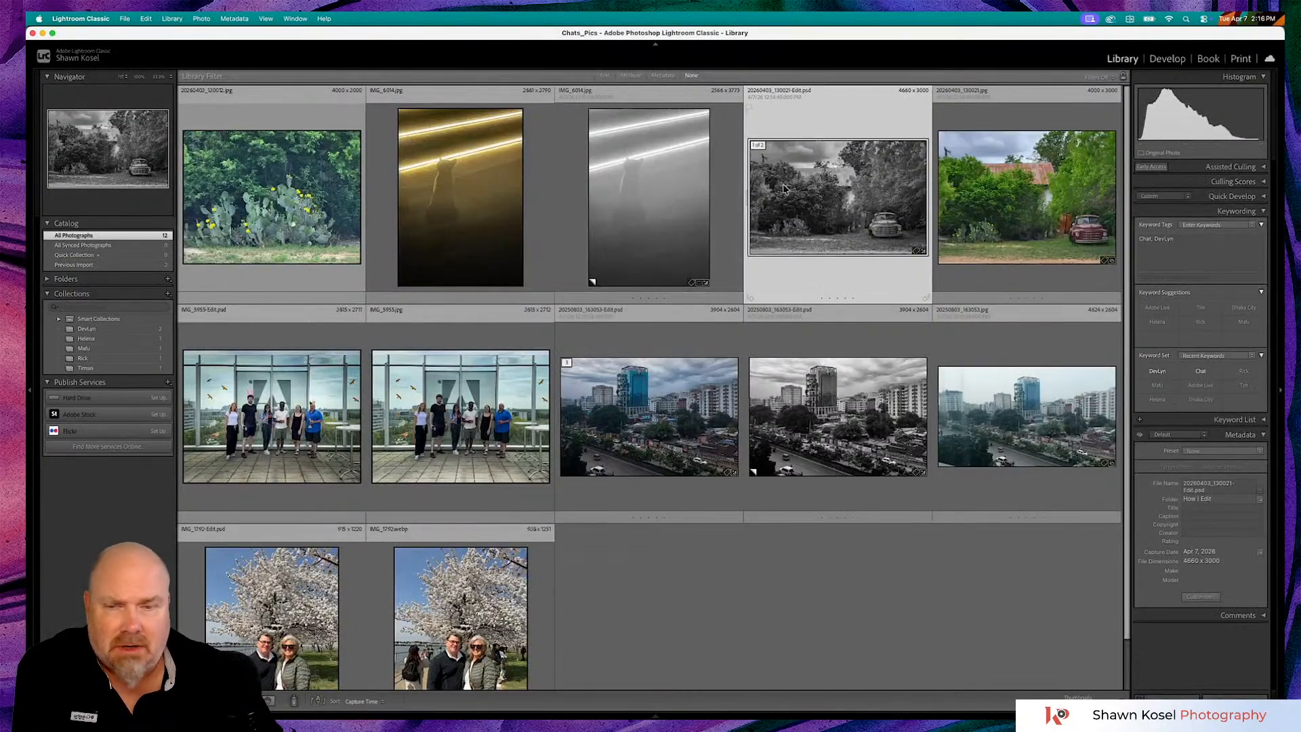
{"action": "right_click", "coordinate": [806, 185]}
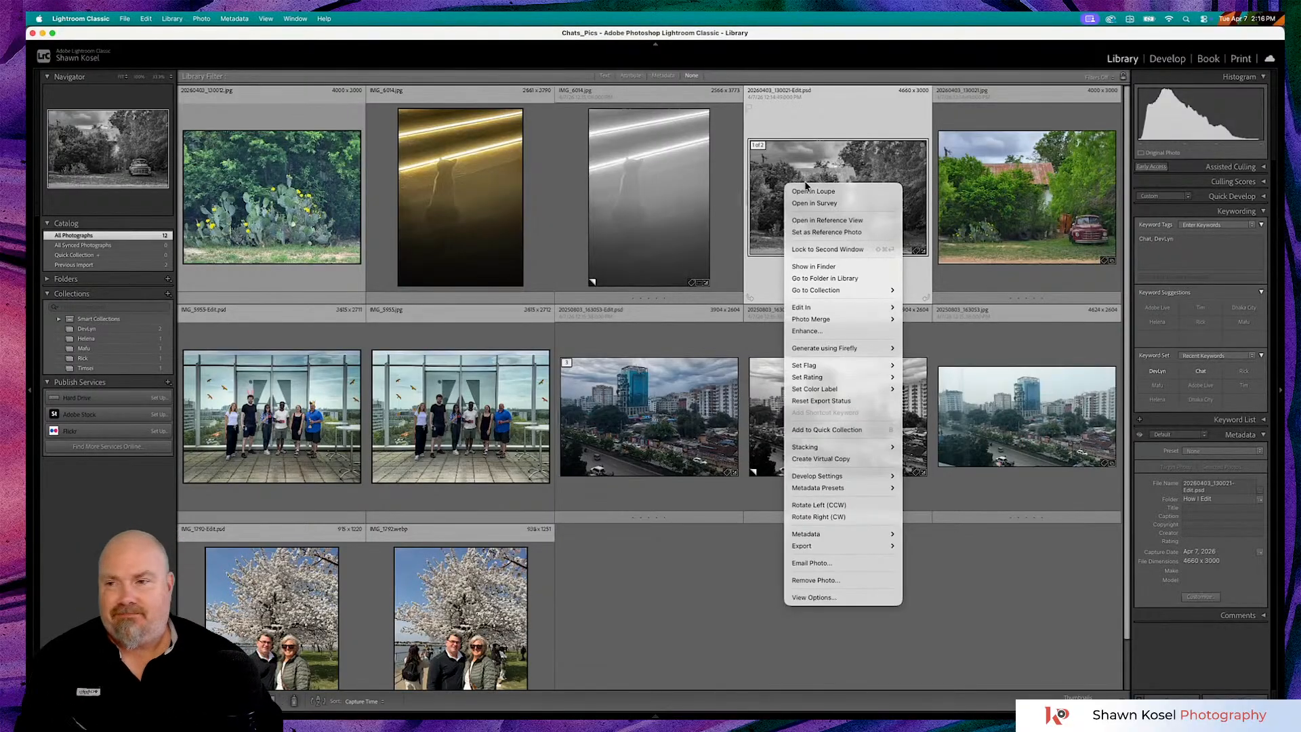
{"action": "left_click", "coordinate": [828, 460]}
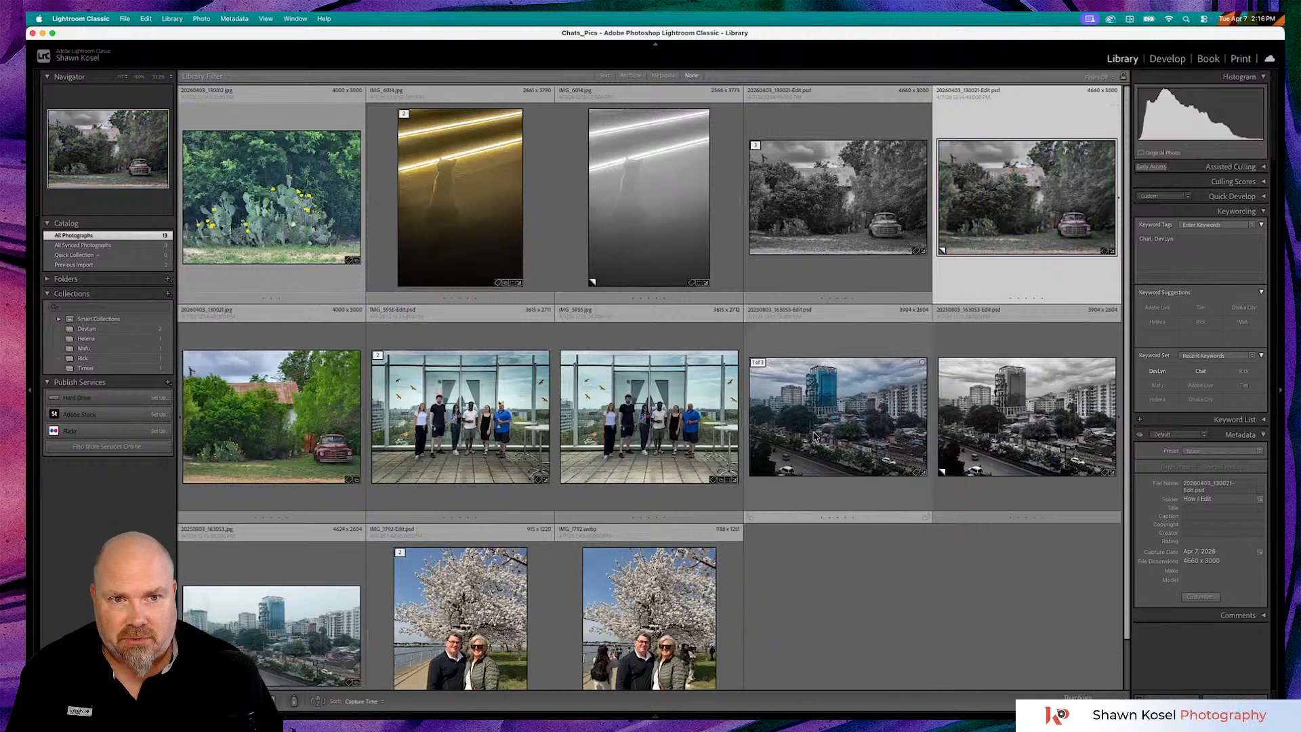
Open the new virtual copy for developing and reset all its adjustments to restore the original colors
{"action": "double_click", "coordinate": [994, 232]}
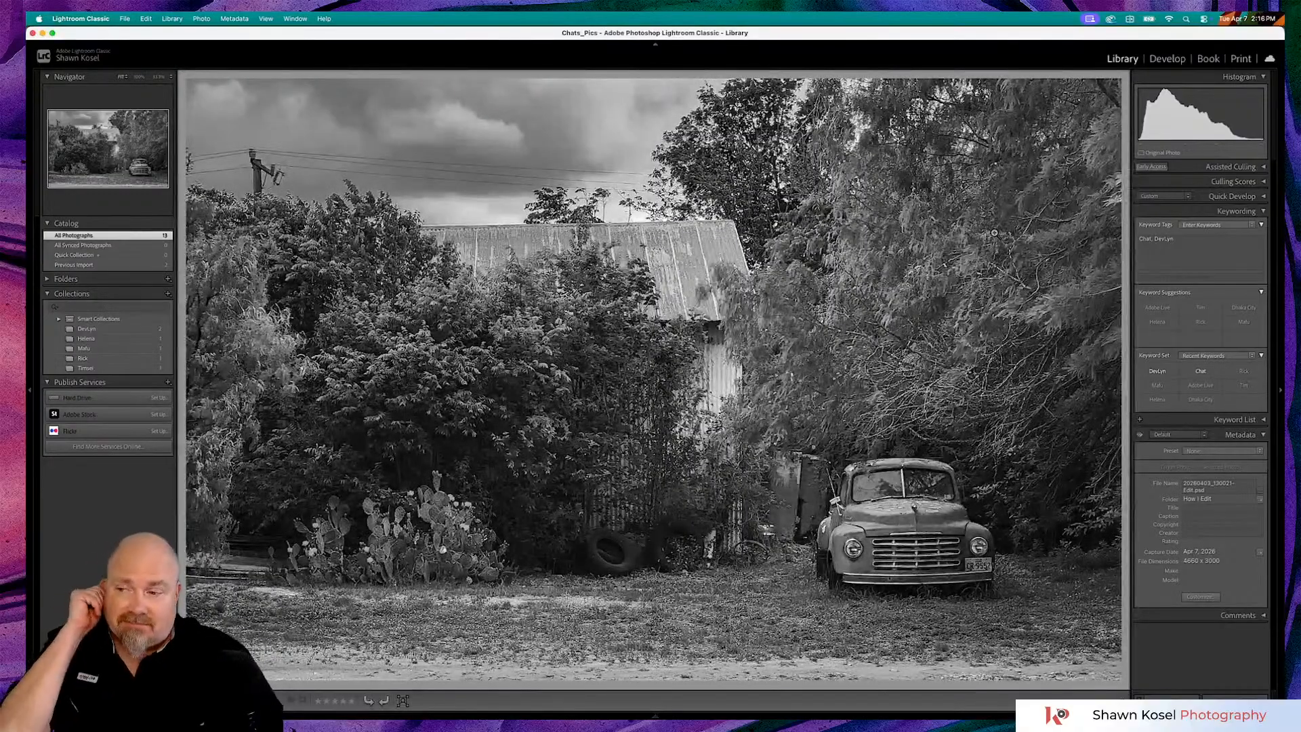
{"action": "key", "text": "g"}
{"action": "key", "text": "d"}
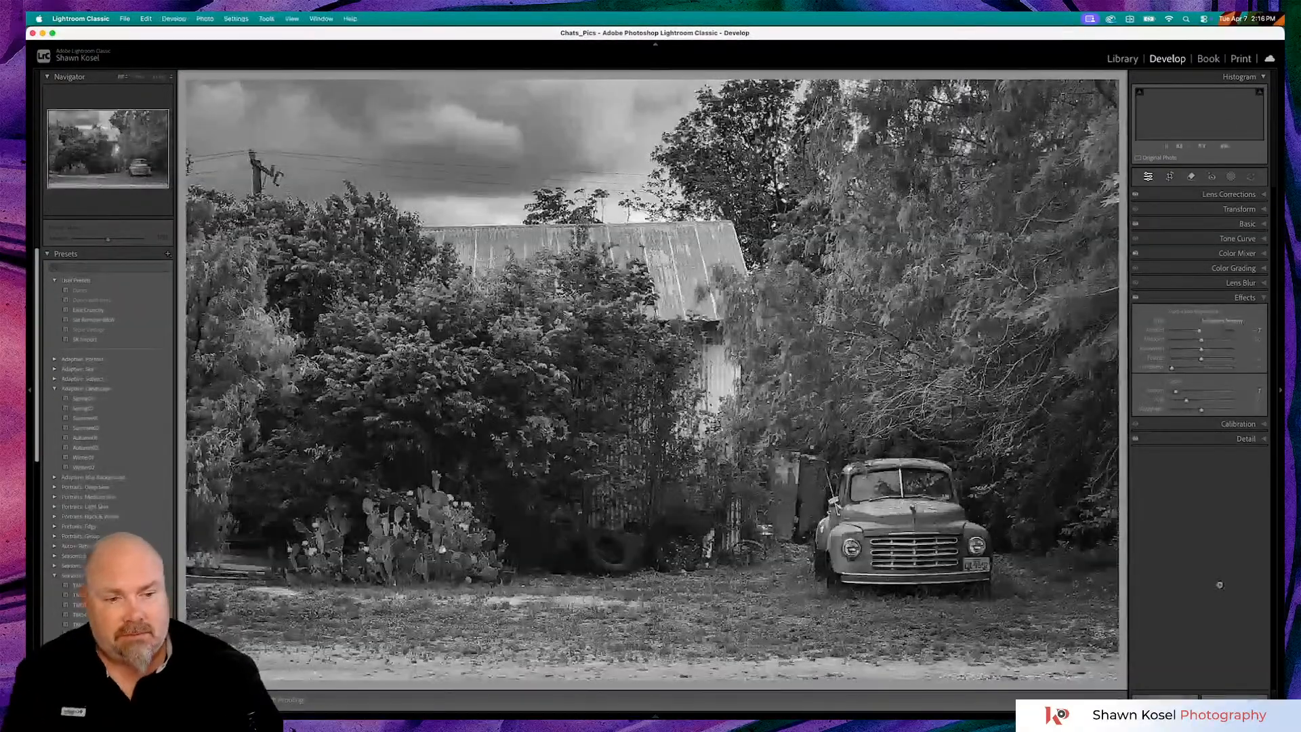
{"action": "left_click", "coordinate": [1231, 699]}
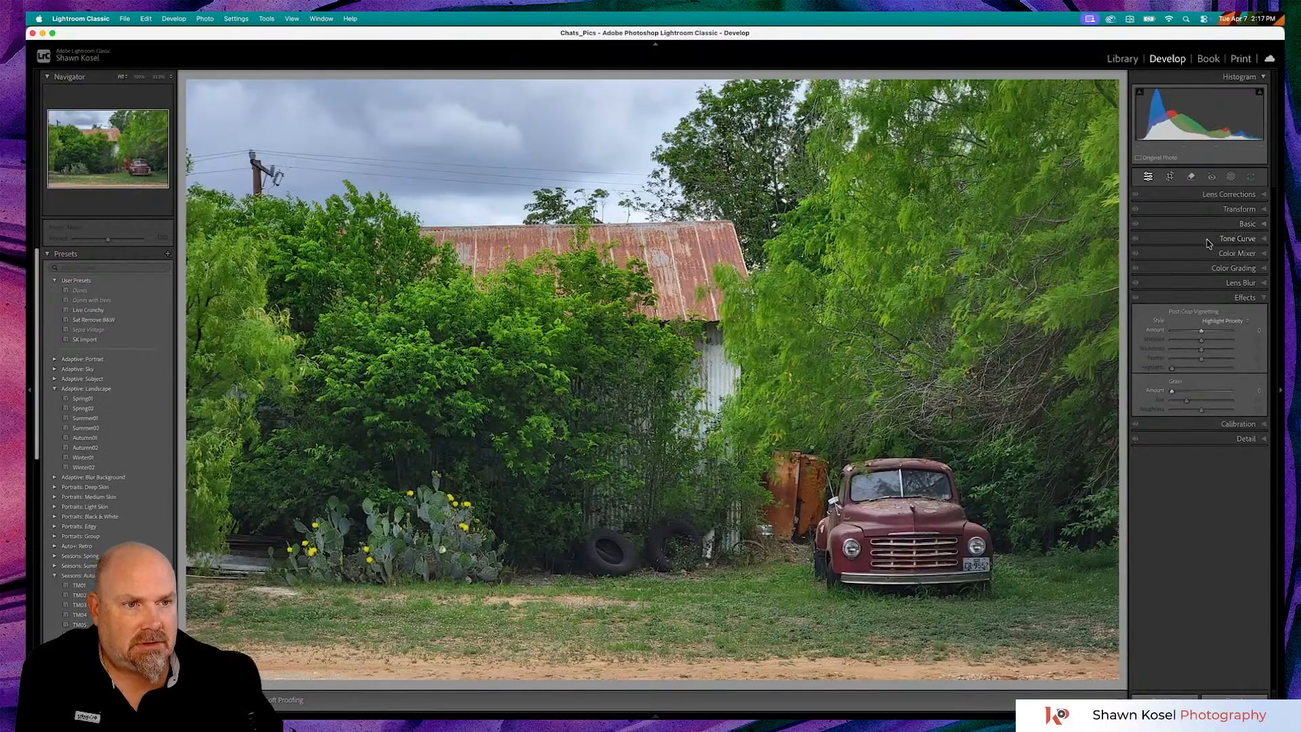
Mute the photo's colors with Saturation at -64 and Vibrance at about -3
{"action": "left_click", "coordinate": [1207, 225]}
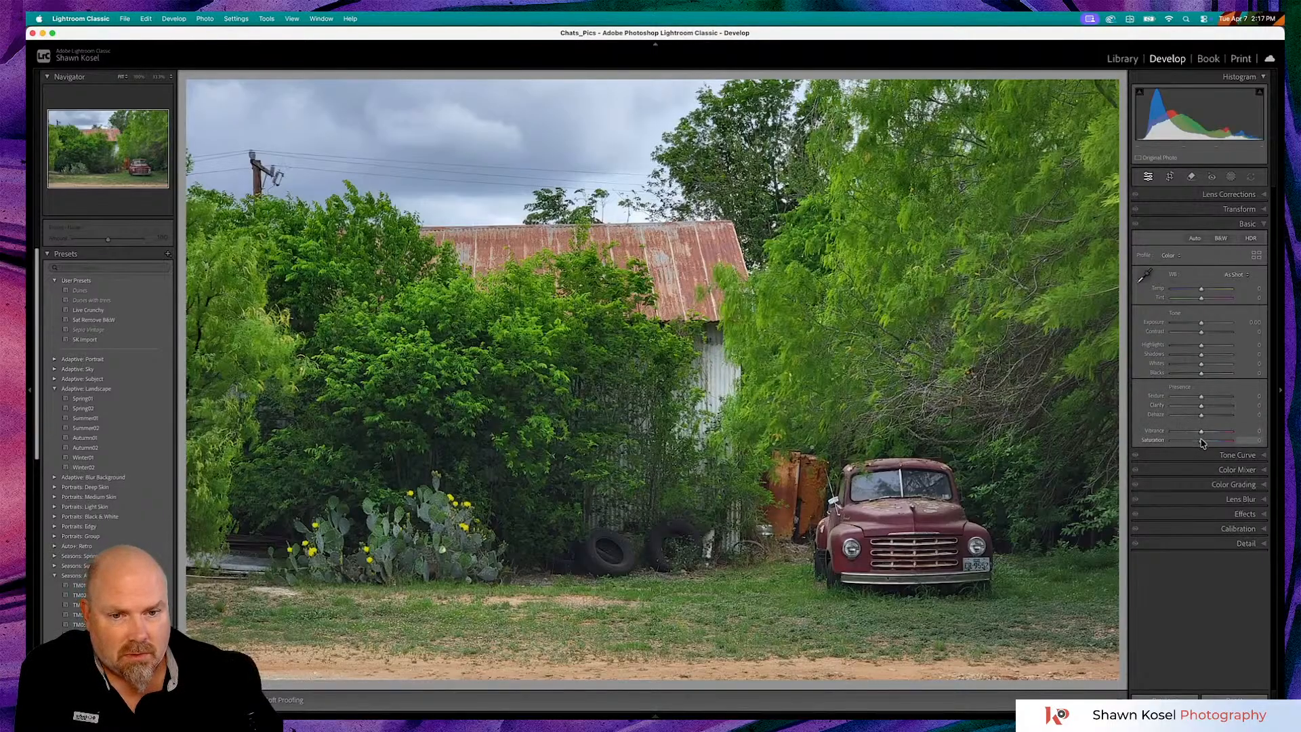
{"action": "mouse_move", "coordinate": [1201, 442]}
{"action": "left_mouse_down"}
{"action": "mouse_move", "coordinate": [1183, 446]}
{"action": "mouse_move", "coordinate": [1190, 435]}
{"action": "left_mouse_up"}
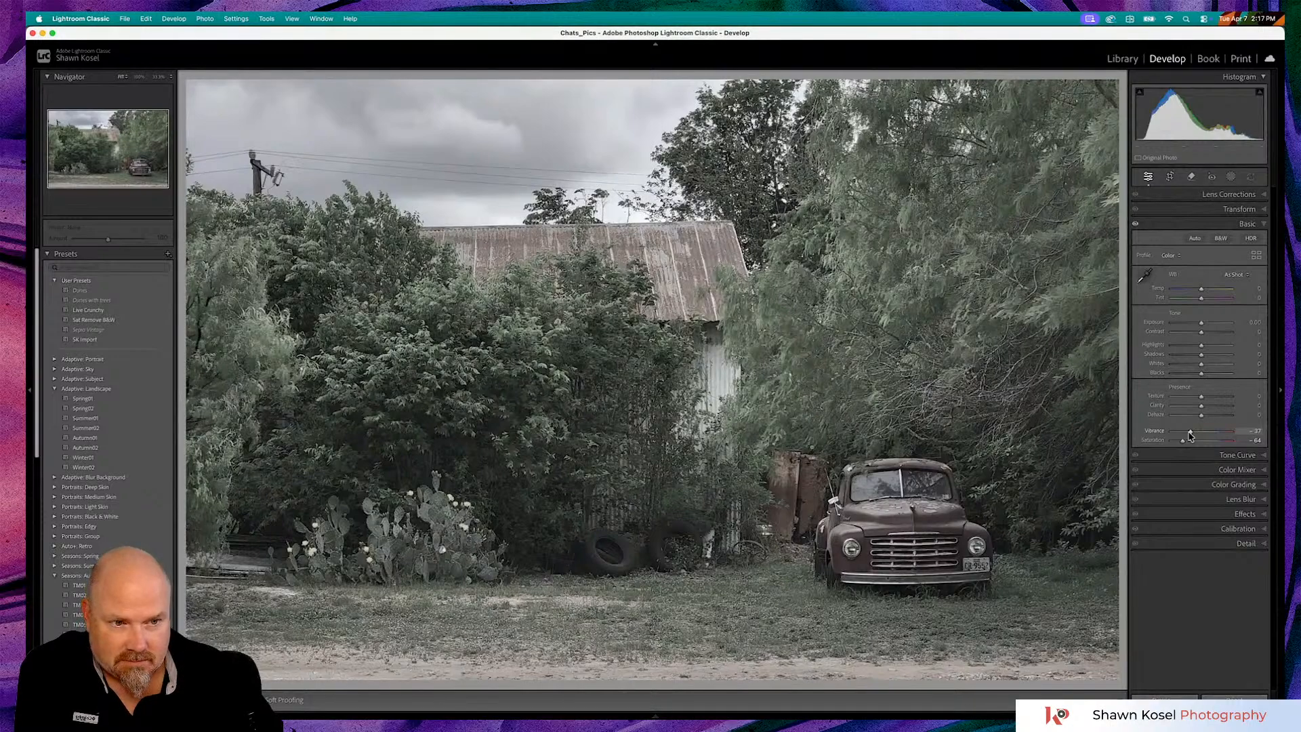
{"action": "left_click_drag", "start_coordinate": [1191, 435], "coordinate": [1191, 436]}
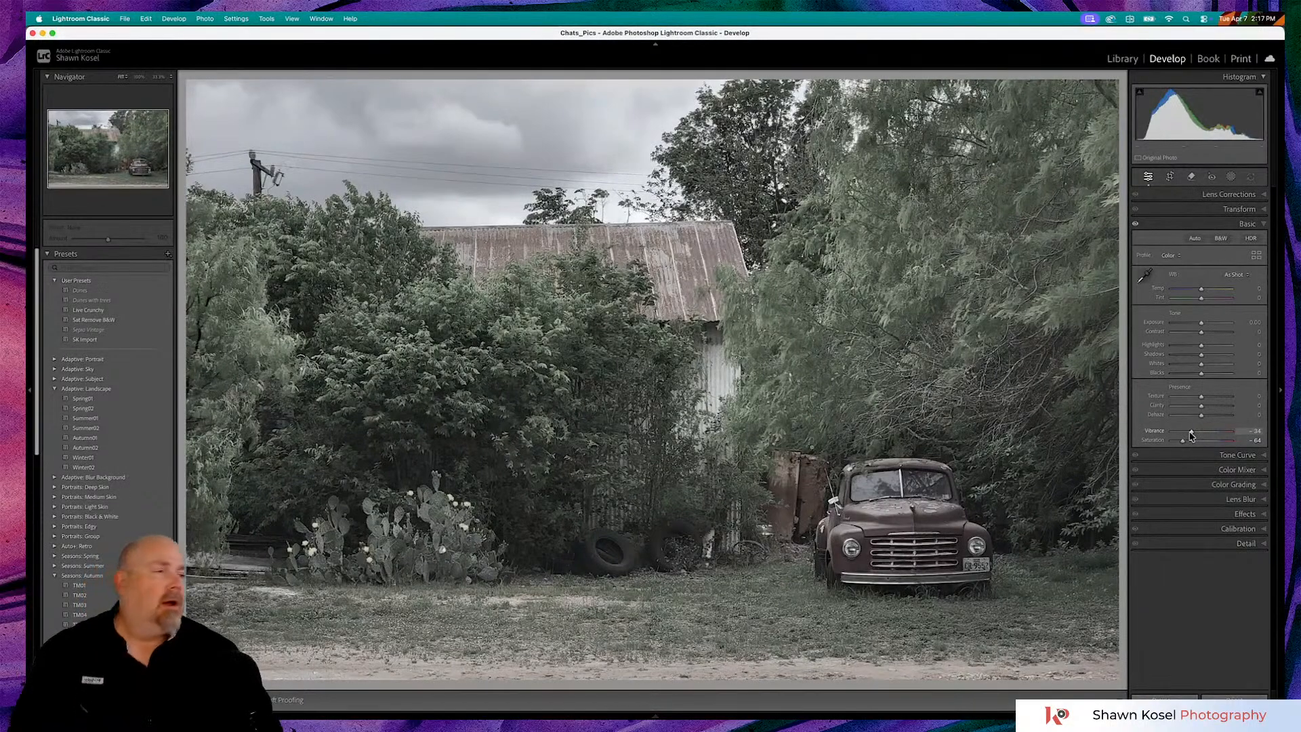
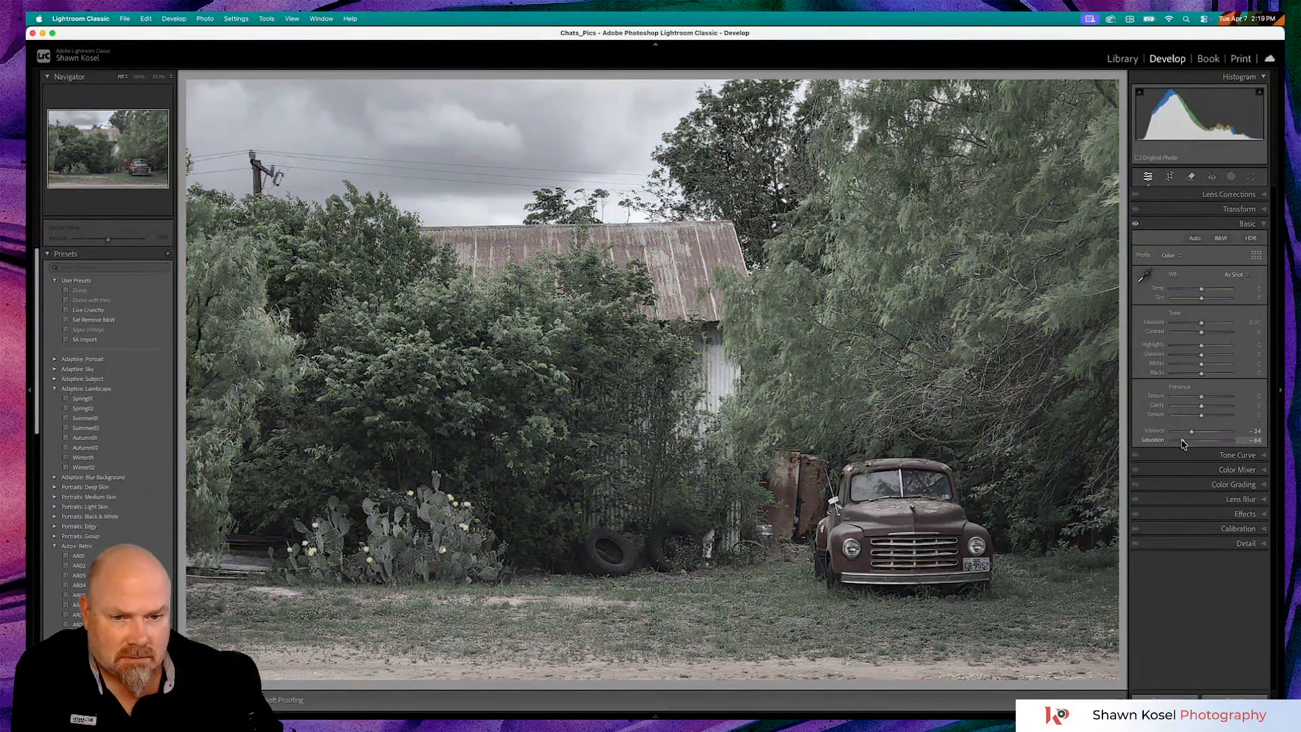
{"action": "left_click_drag", "start_coordinate": [1193, 434], "coordinate": [1200, 434]}
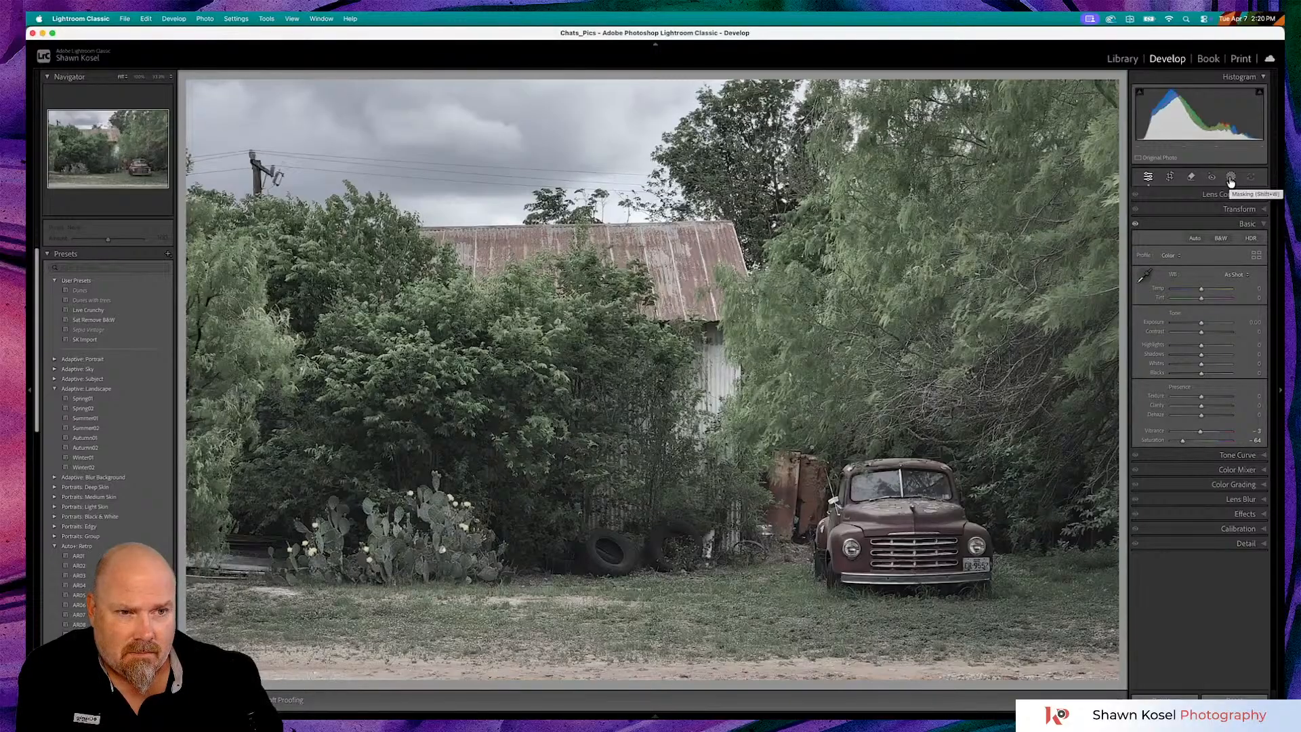
Create an object mask of the truck by framing it with a rectangular selection
{"action": "left_click", "coordinate": [1230, 179]}
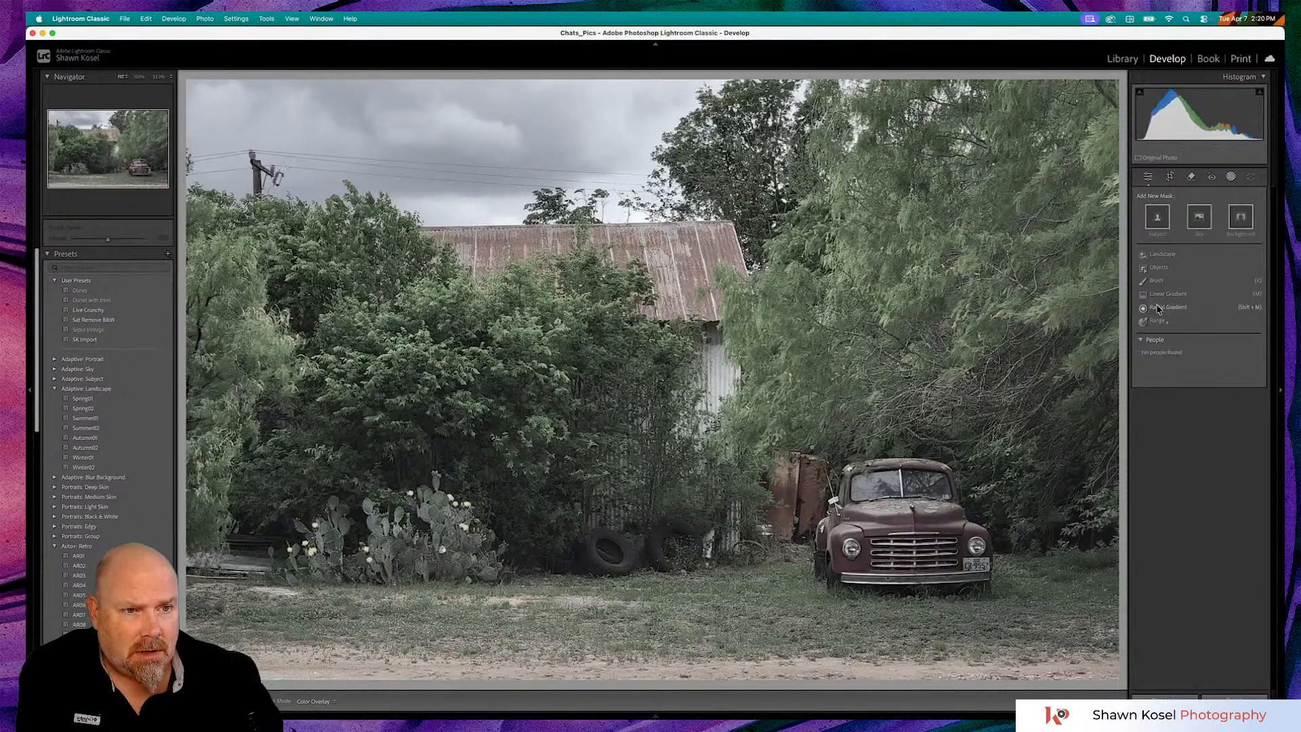
{"action": "left_click", "coordinate": [1171, 269]}
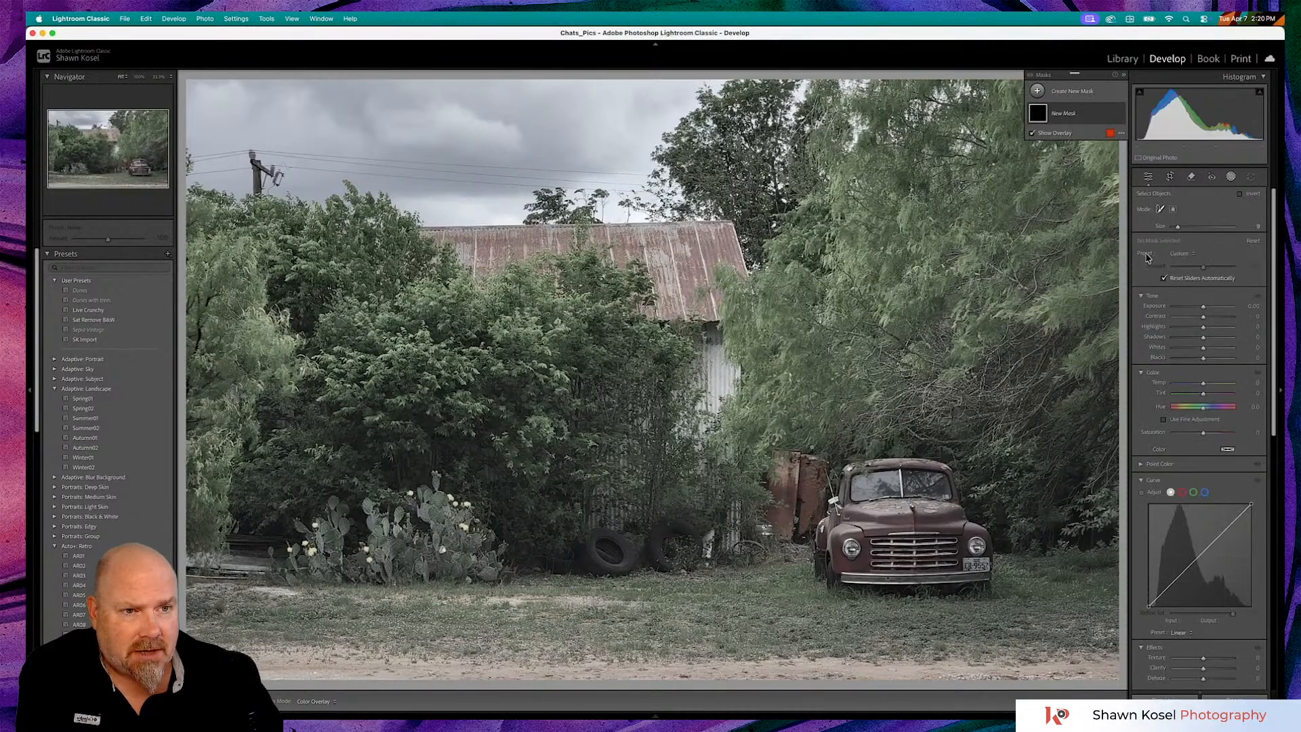
{"action": "left_click", "coordinate": [1173, 208]}
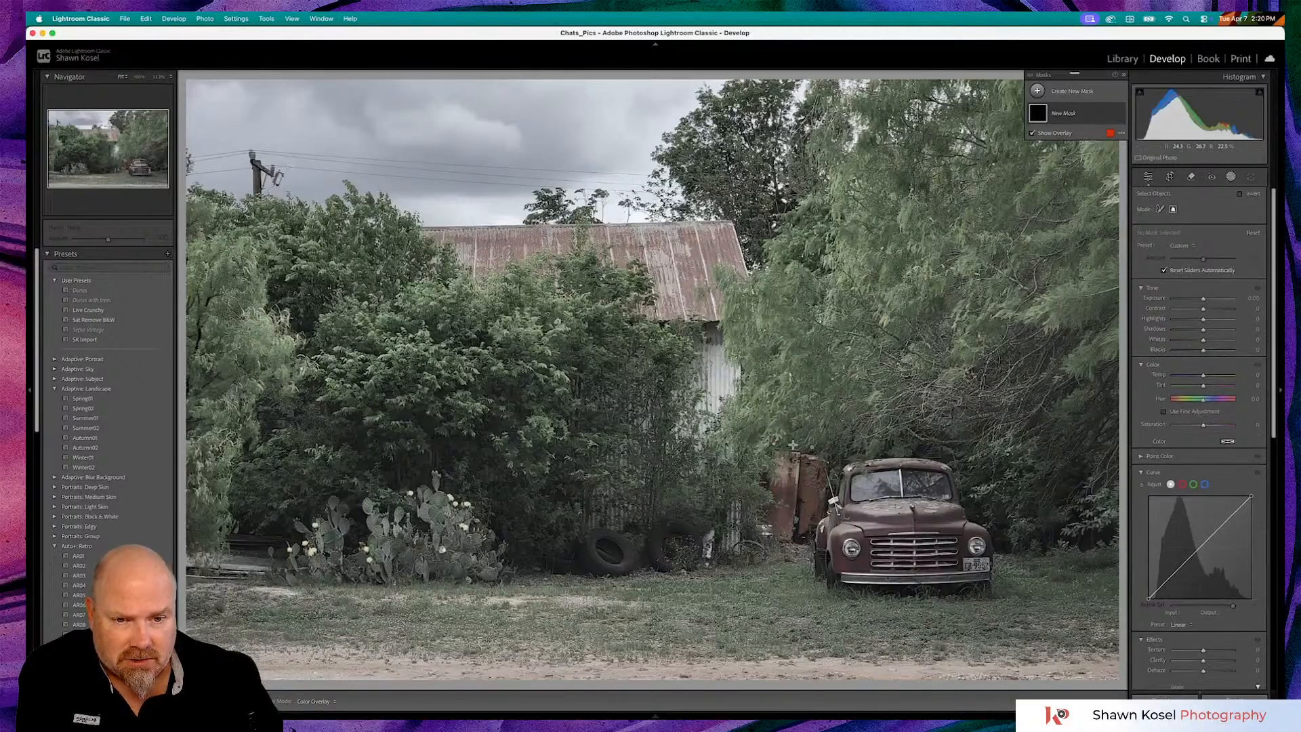
{"action": "left_click_drag", "start_coordinate": [808, 455], "coordinate": [1001, 603]}
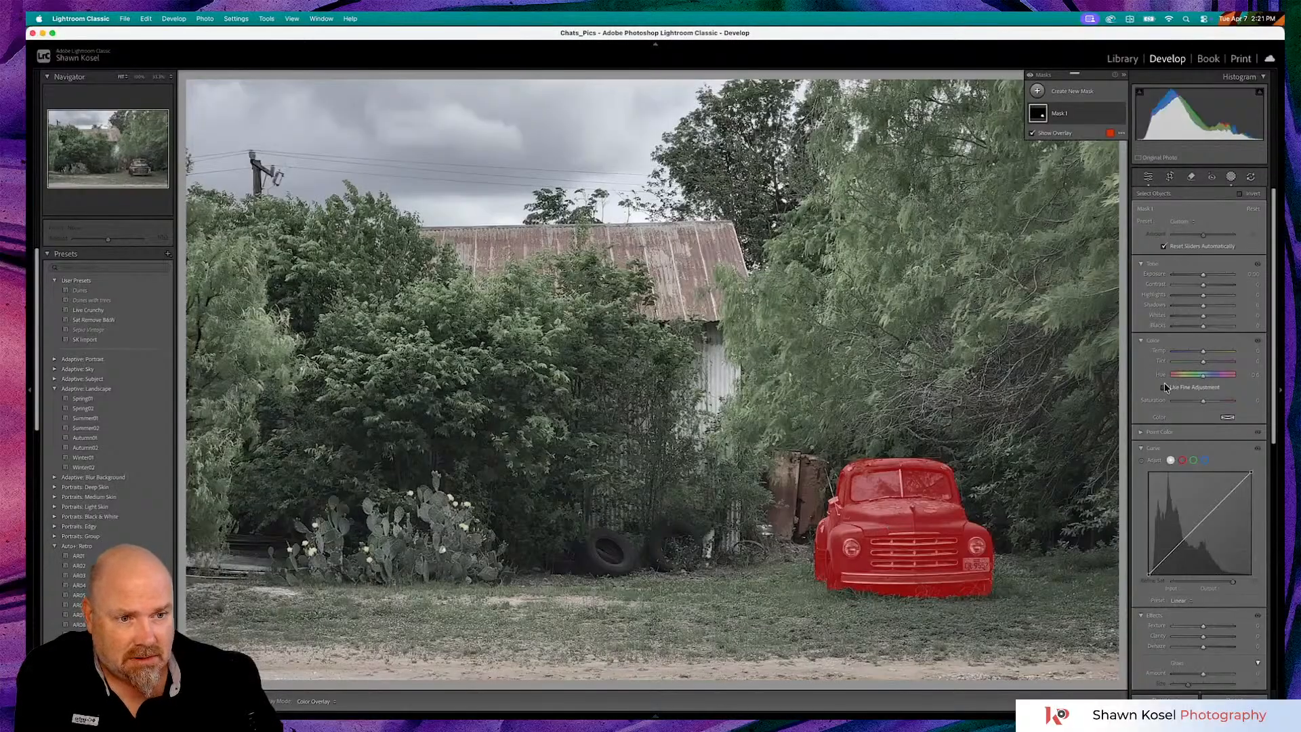
Boost the truck mask's Saturation to about 80 and raise its Exposure to about 0.29
{"action": "left_click_drag", "start_coordinate": [1204, 401], "coordinate": [1221, 405]}
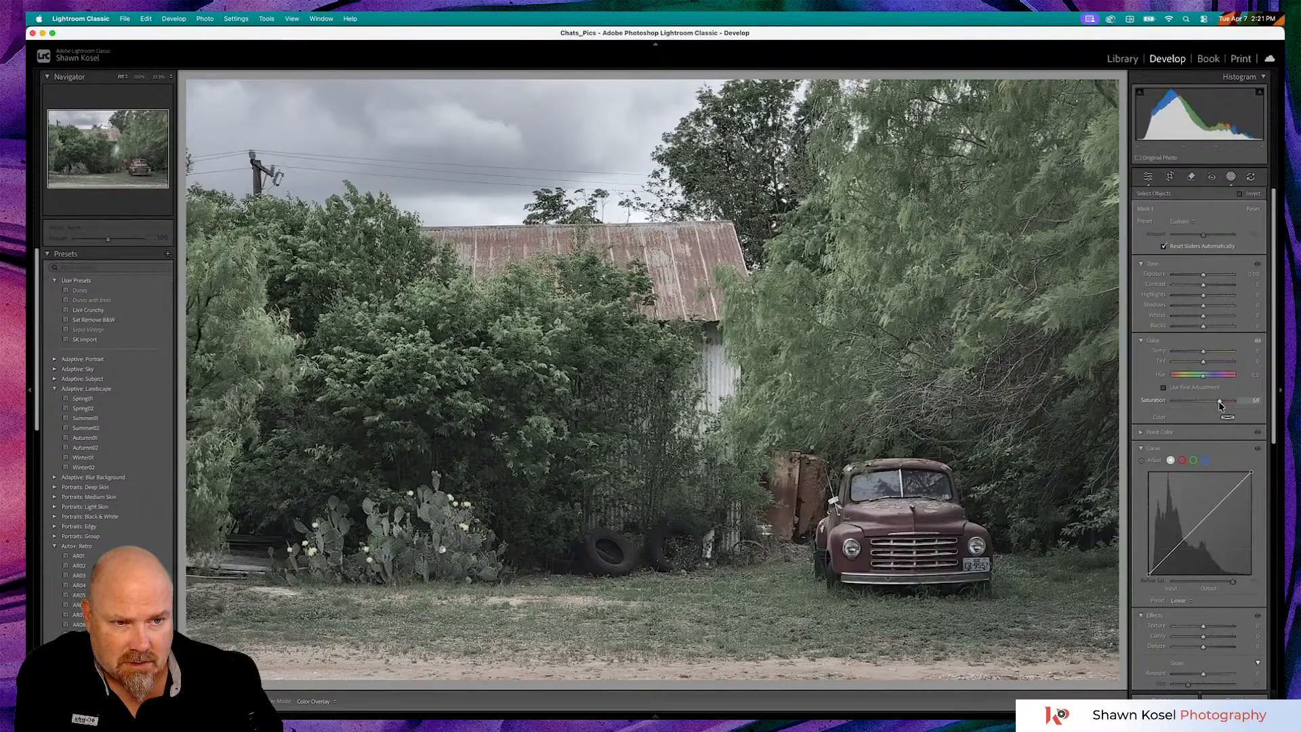
{"action": "left_click_drag", "start_coordinate": [1219, 404], "coordinate": [1227, 405]}
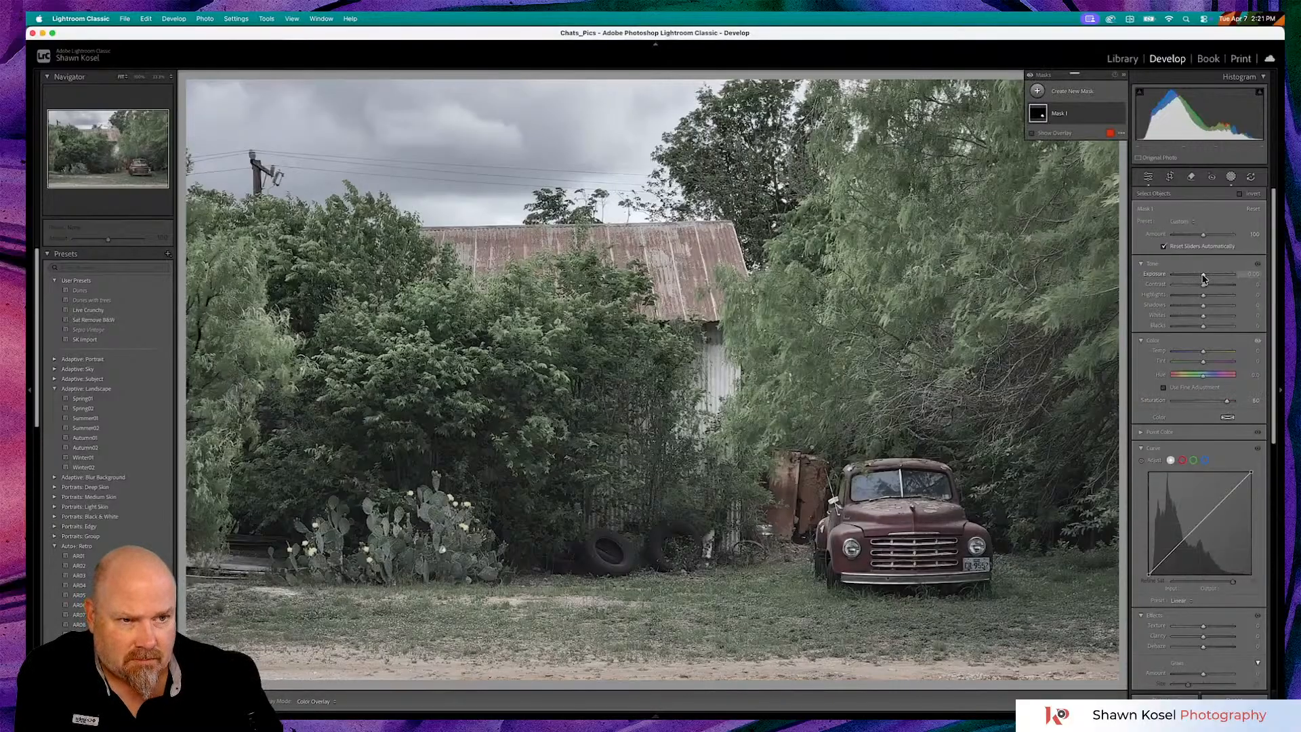
{"action": "left_click_drag", "start_coordinate": [1203, 275], "coordinate": [1205, 278]}
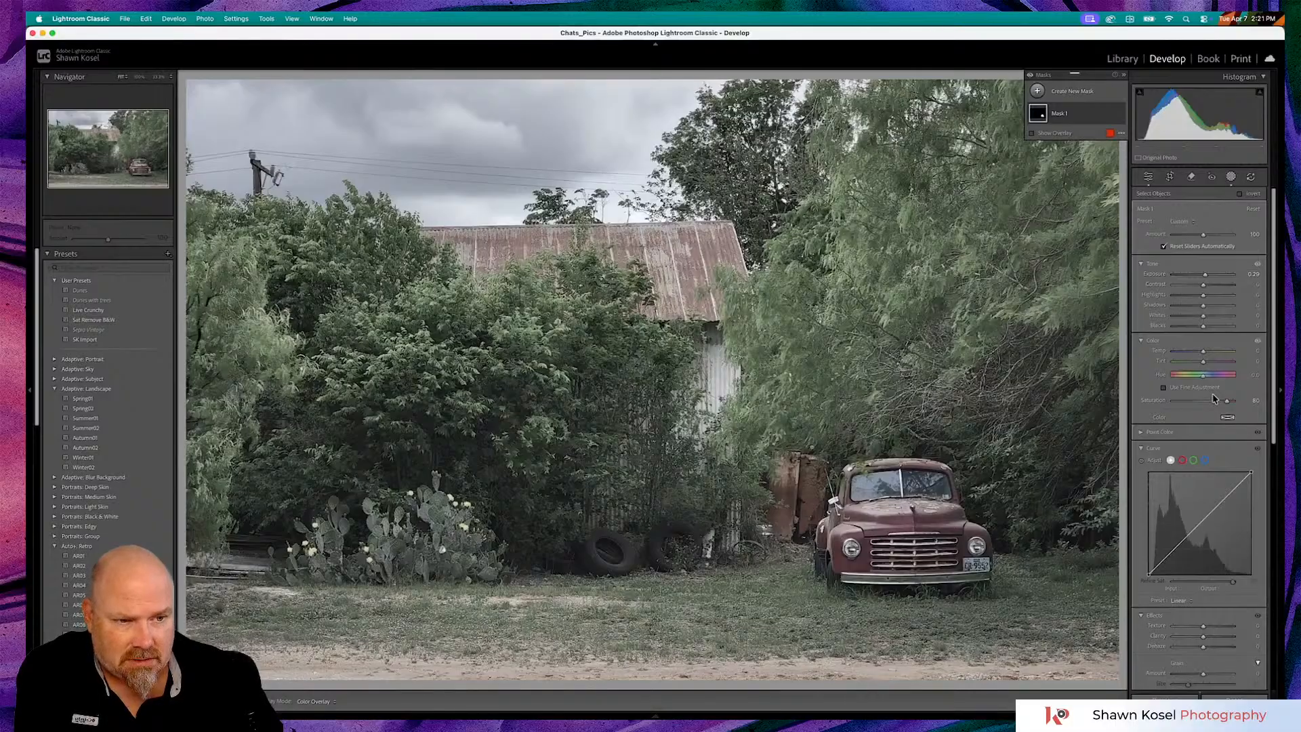
Lift the midtones of the truck mask's red curve to an output of about 135 and check the masking effect off and on
{"action": "left_click", "coordinate": [1182, 460]}
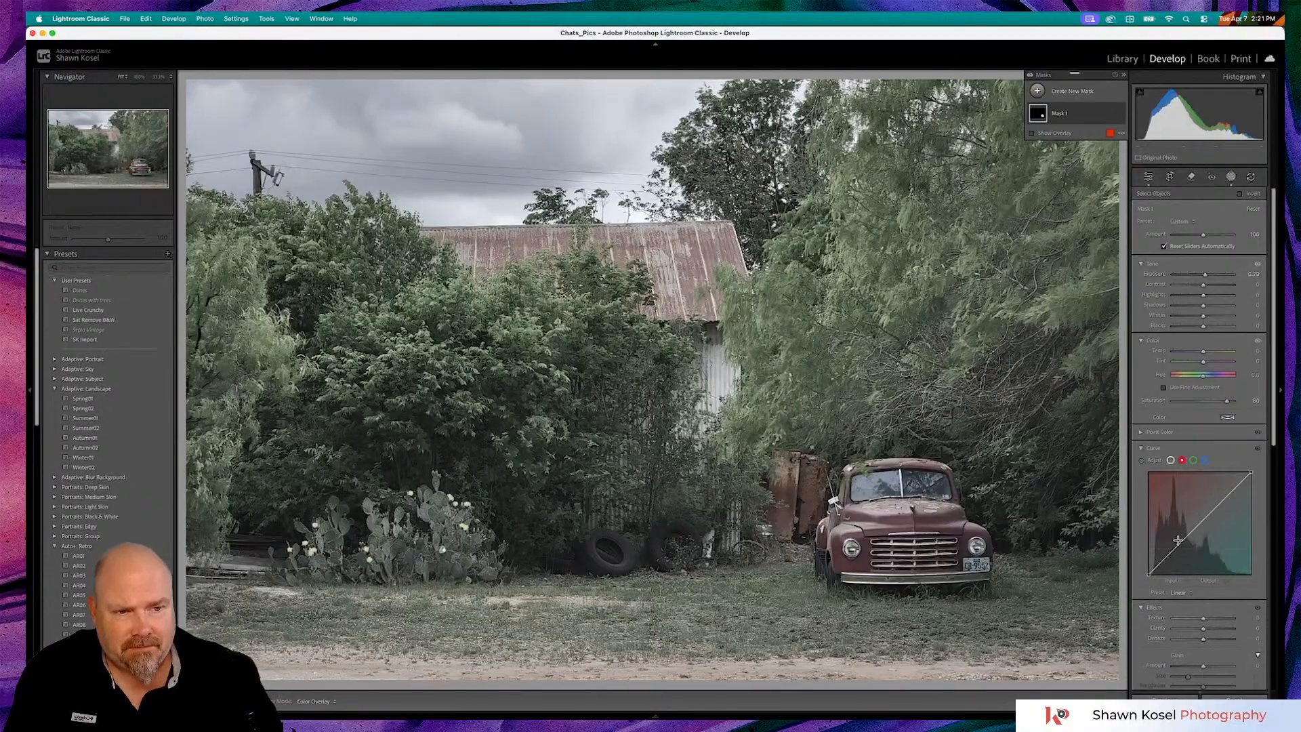
{"action": "left_click_drag", "start_coordinate": [1198, 528], "coordinate": [1198, 523]}
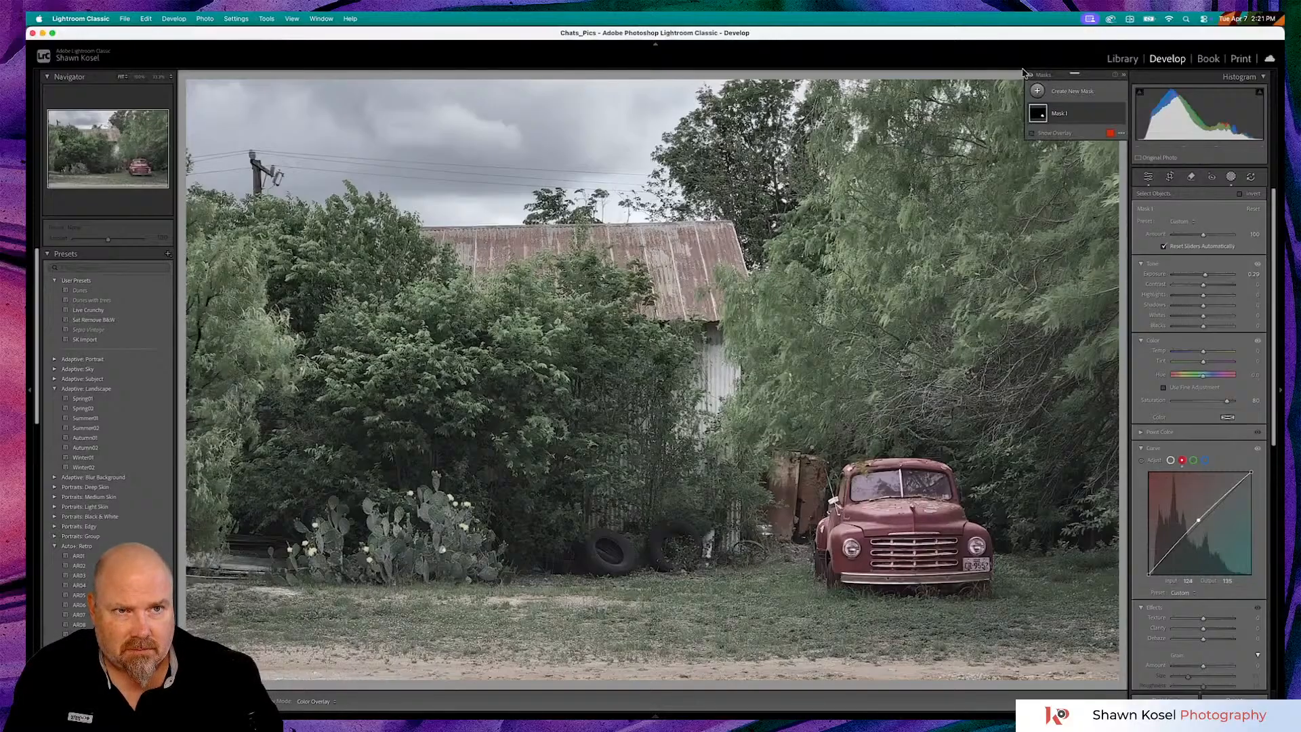
{"action": "left_click", "coordinate": [1031, 79]}
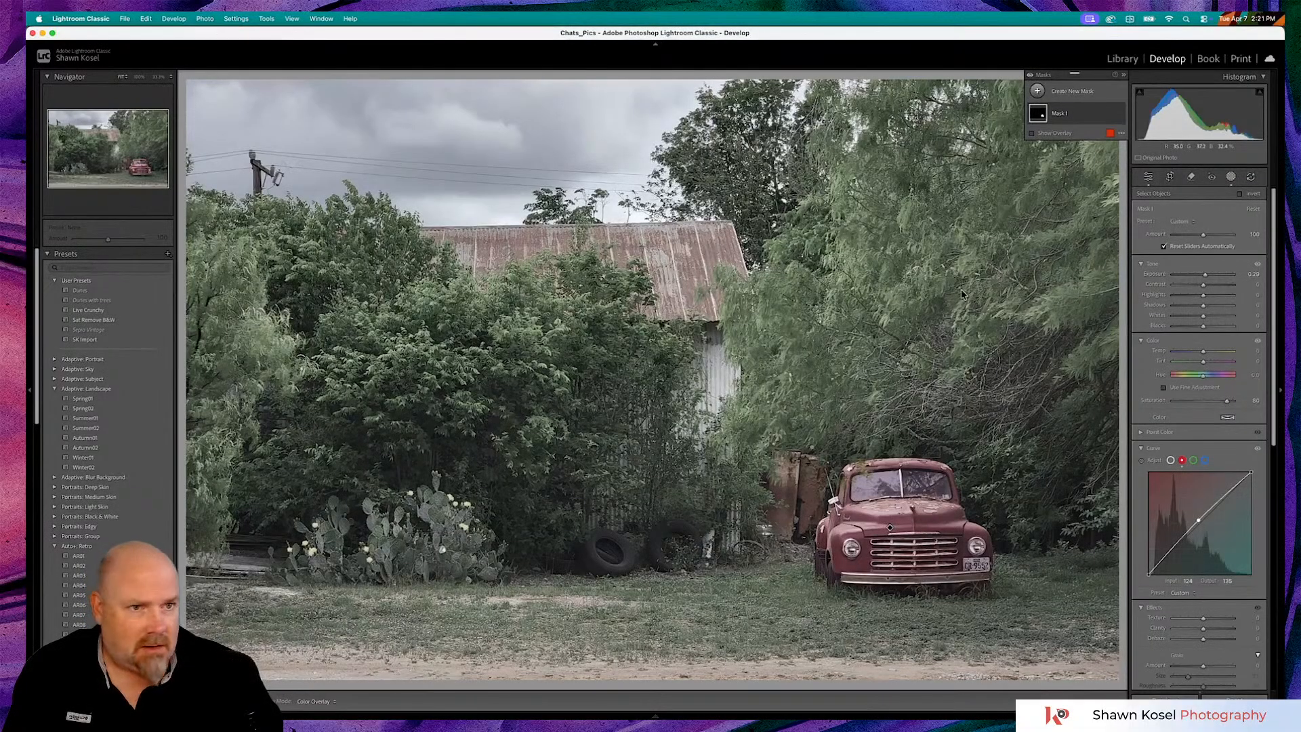
Create a second object mask by brushing over the cactus cluster
{"action": "left_click", "coordinate": [1038, 92]}
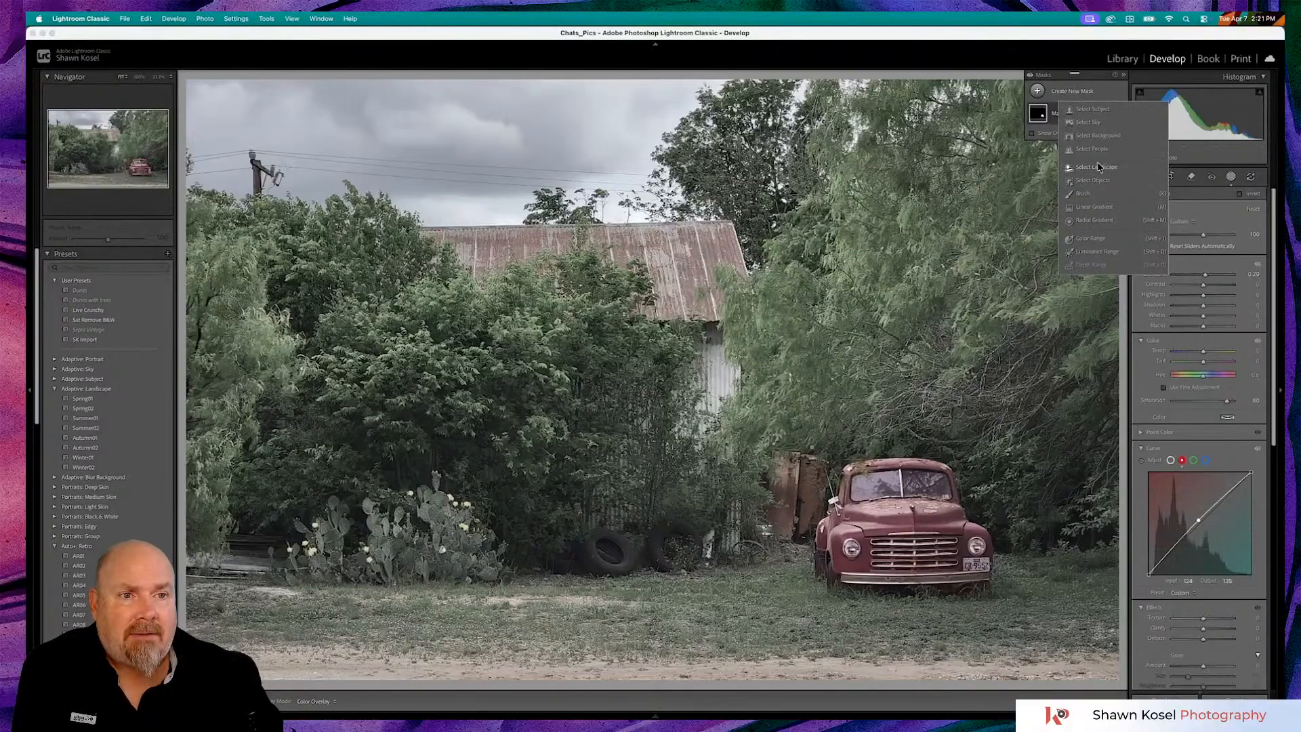
{"action": "left_click", "coordinate": [1092, 181]}
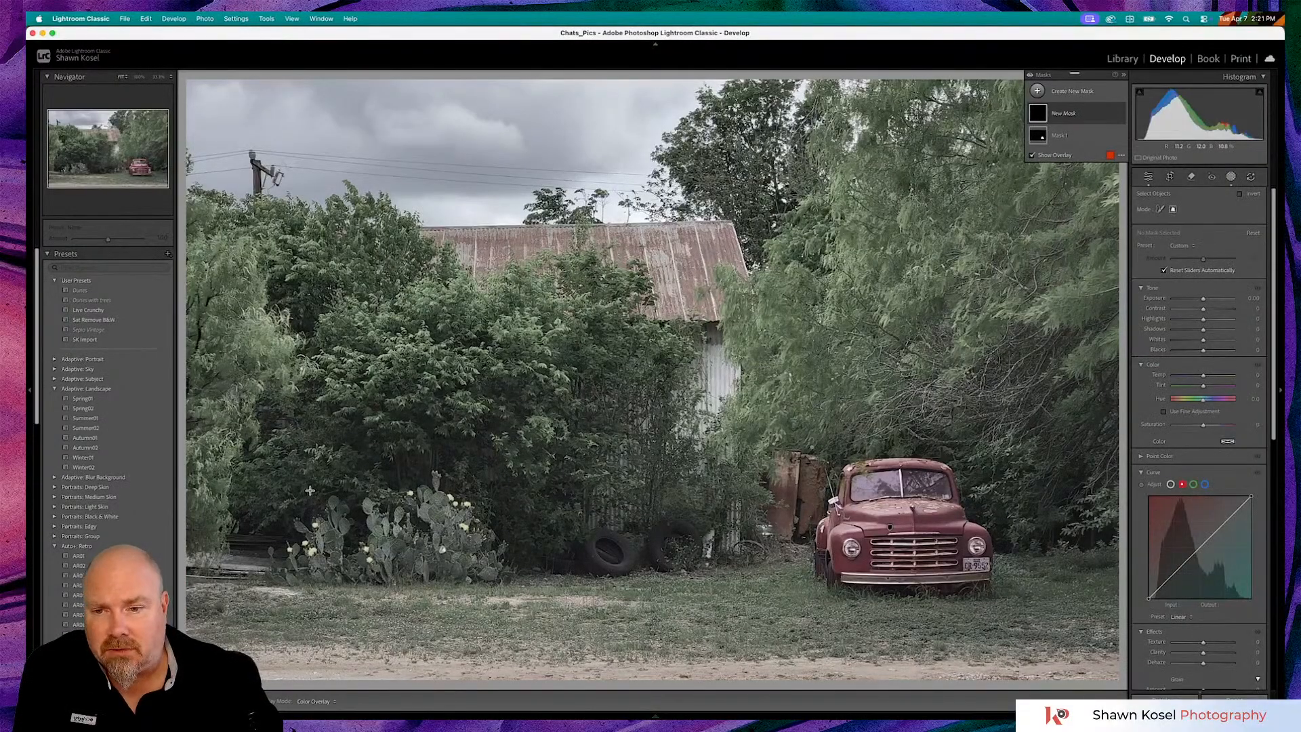
{"action": "left_click", "coordinate": [1160, 210]}
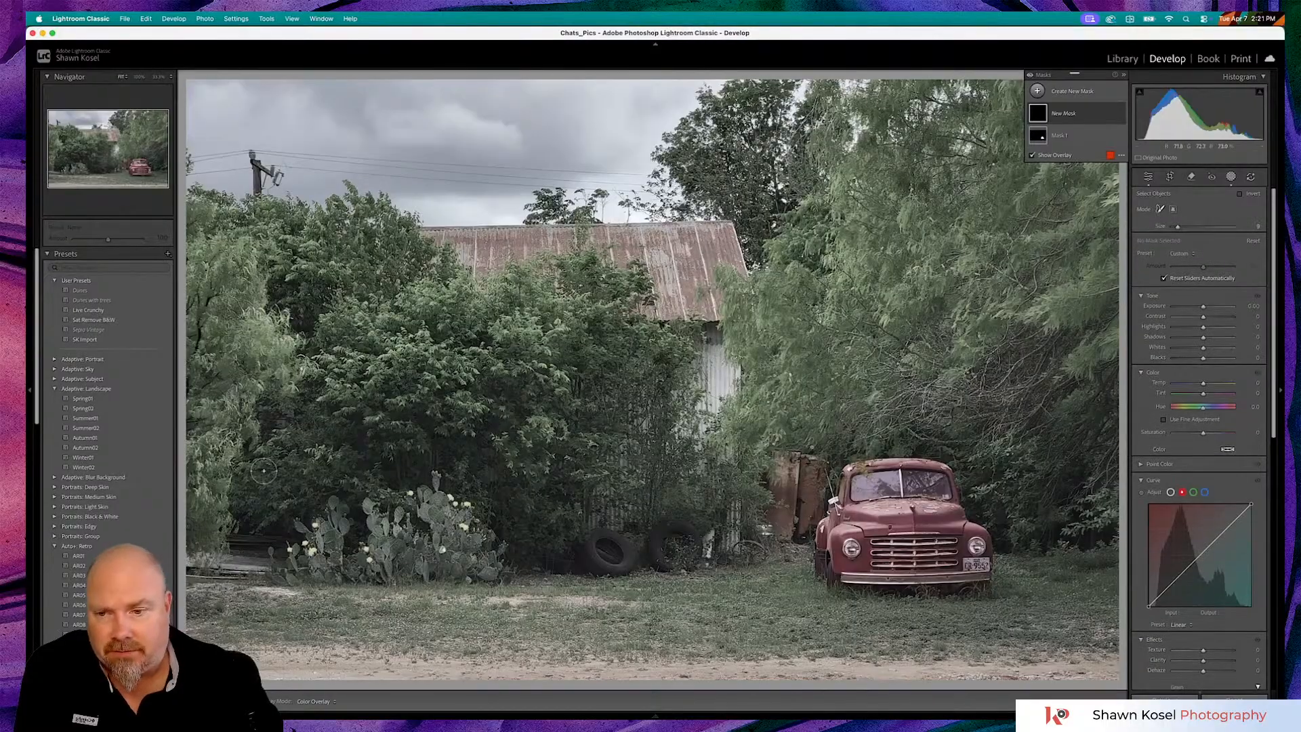
{"action": "mouse_move", "coordinate": [369, 502]}
{"action": "left_mouse_down"}
{"action": "mouse_move", "coordinate": [321, 506]}
{"action": "mouse_move", "coordinate": [277, 548]}
{"action": "mouse_move", "coordinate": [272, 584]}
{"action": "mouse_move", "coordinate": [513, 572]}
{"action": "mouse_move", "coordinate": [435, 471]}
{"action": "mouse_move", "coordinate": [431, 488]}
{"action": "mouse_move", "coordinate": [372, 500]}
{"action": "left_mouse_up"}
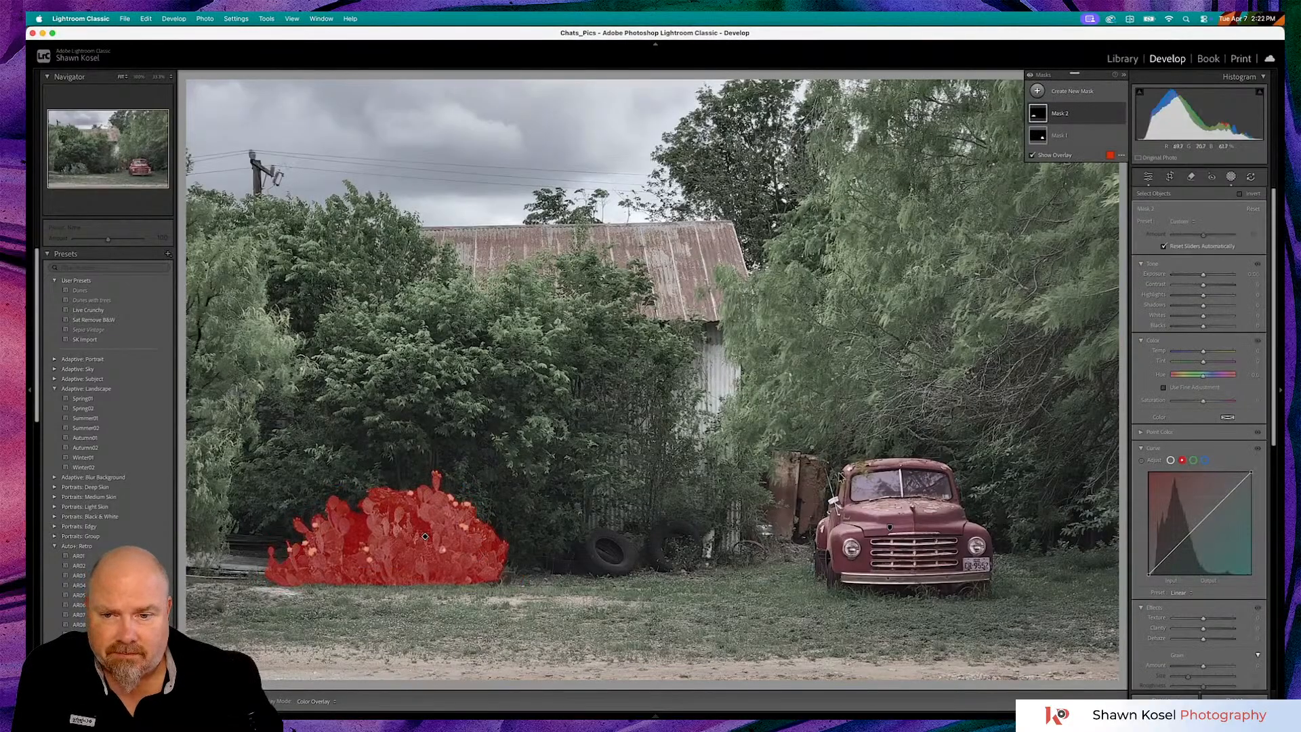
Lift the midtones of the cactus mask's green curve to an output of about 143, close masking and compare the photo before and after
{"action": "left_click", "coordinate": [1193, 460]}
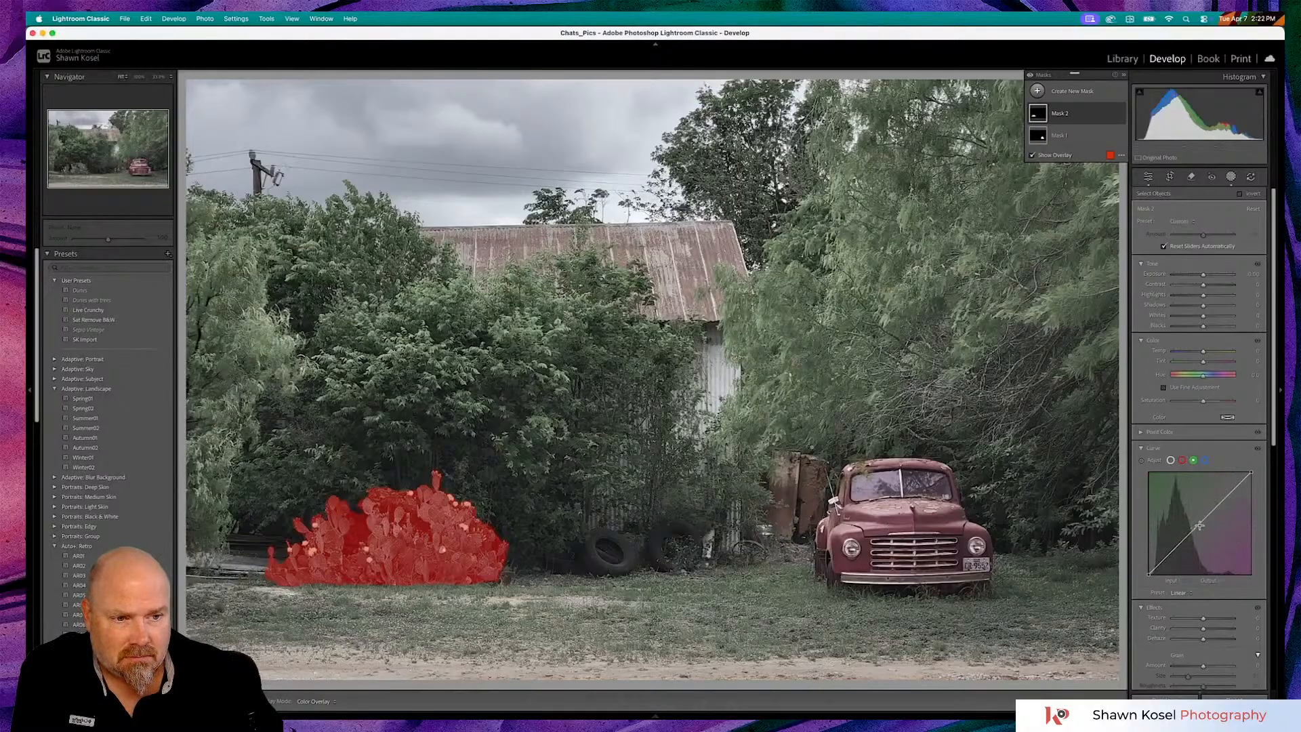
{"action": "left_click_drag", "start_coordinate": [1198, 526], "coordinate": [1199, 519]}
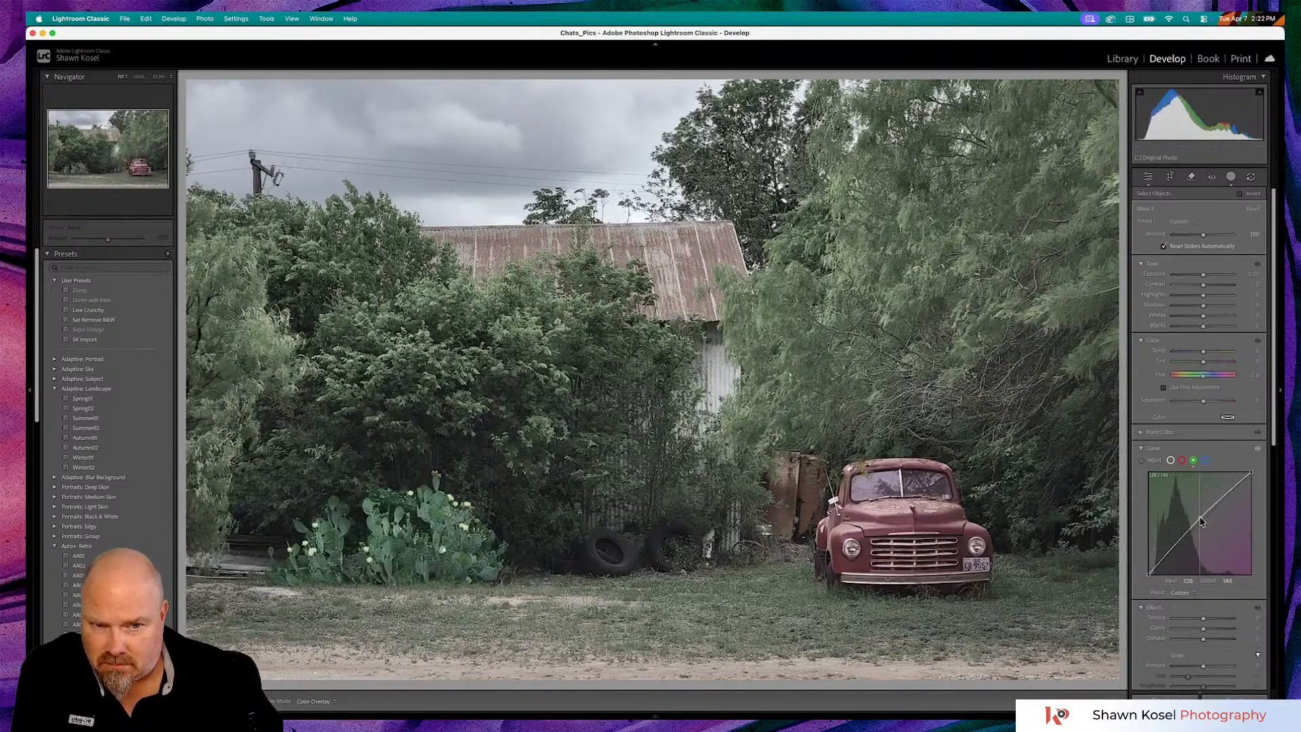
{"action": "left_click_drag", "start_coordinate": [1199, 520], "coordinate": [1199, 516]}
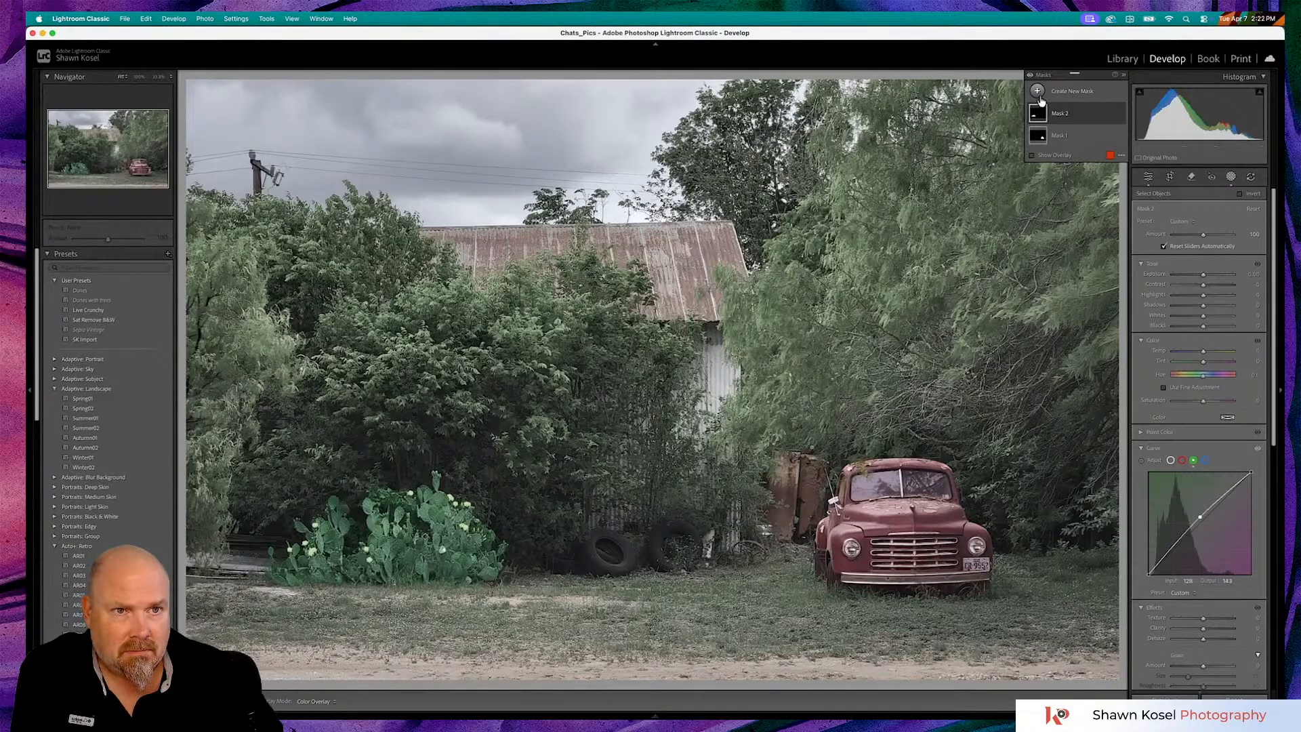
{"action": "left_click", "coordinate": [1146, 179]}
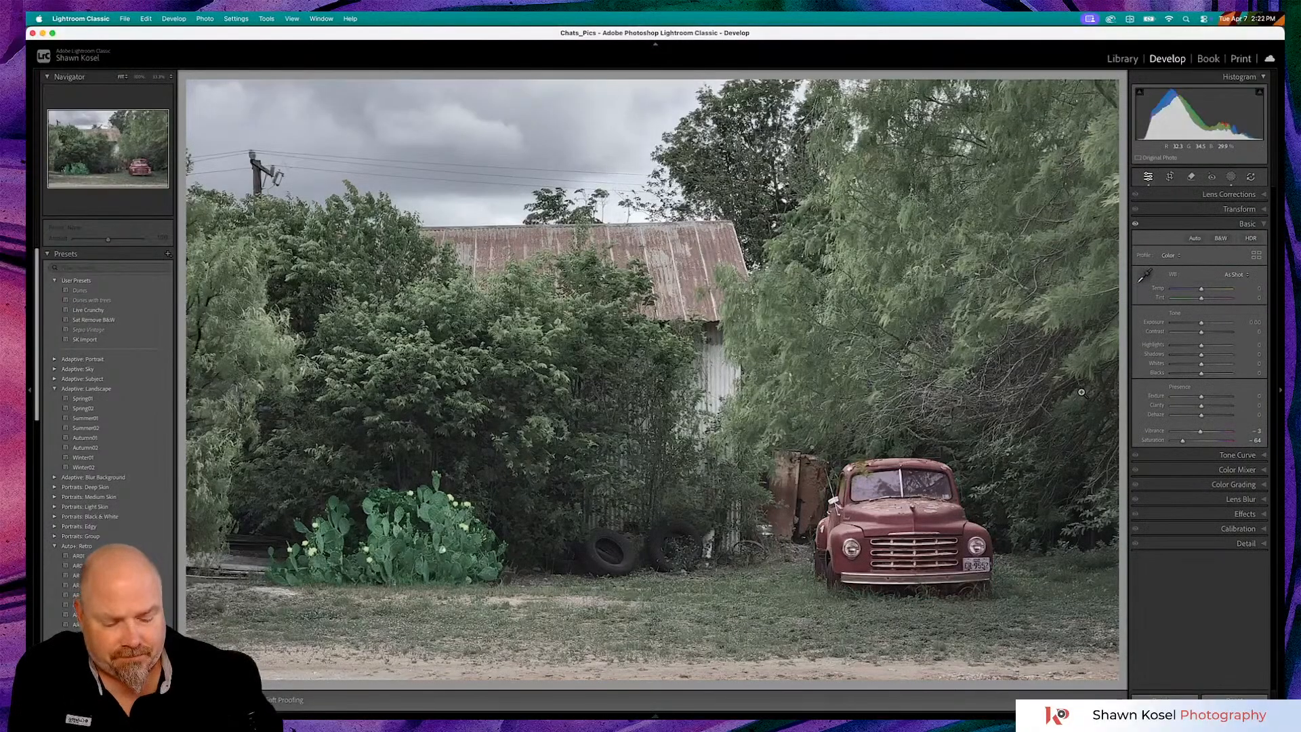
{"action": "key", "text": "backslash"}
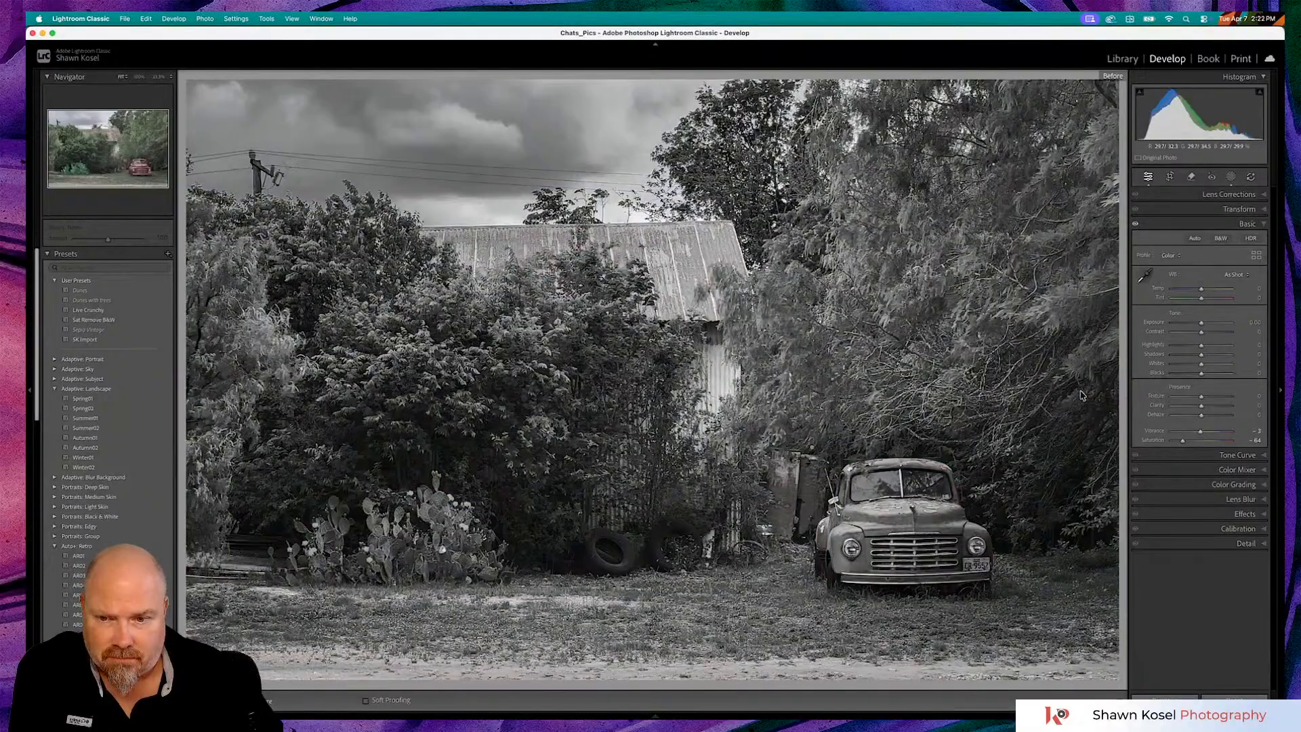
{"action": "key", "text": "backslash"}
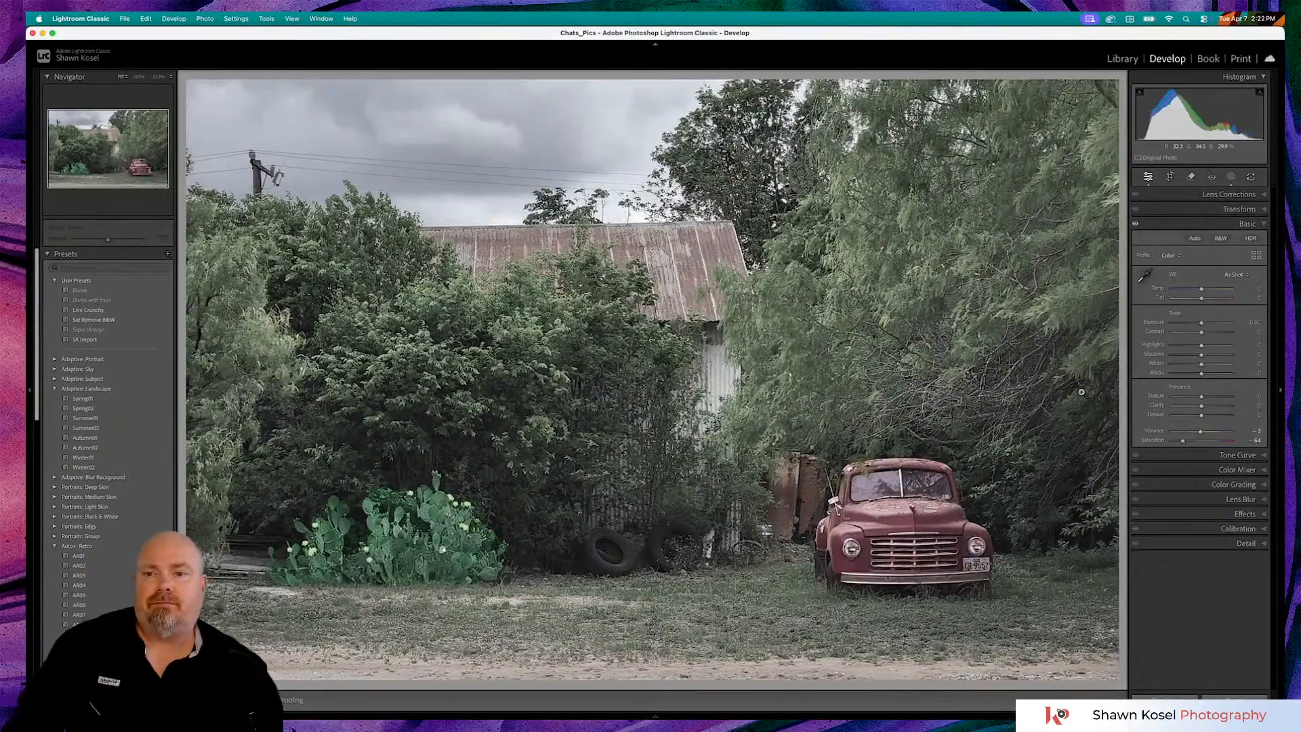
{"action": "key", "text": "backslash"}
{"action": "key", "text": "backslash"}
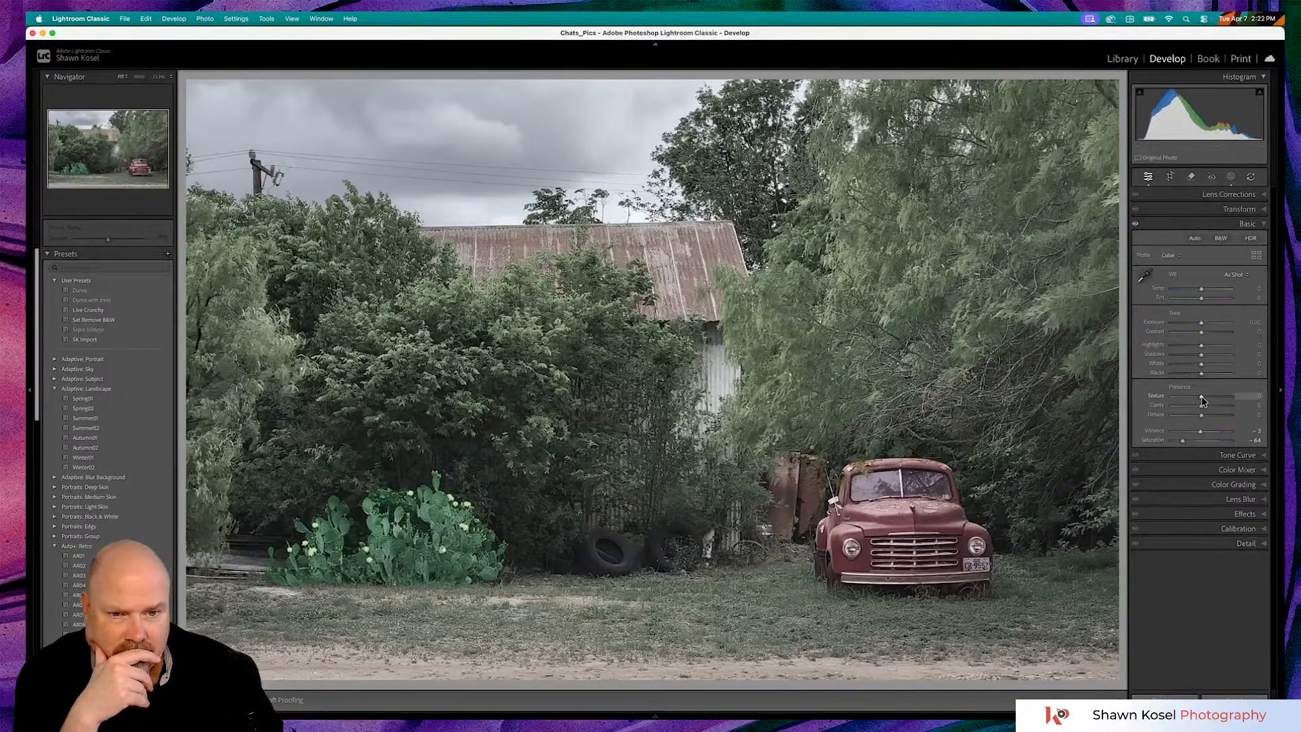
Set the whole photo's Texture to about -45, Clarity to -15, Dehaze to +15 and Highlights to -34
{"action": "left_click_drag", "start_coordinate": [1202, 401], "coordinate": [1190, 404]}
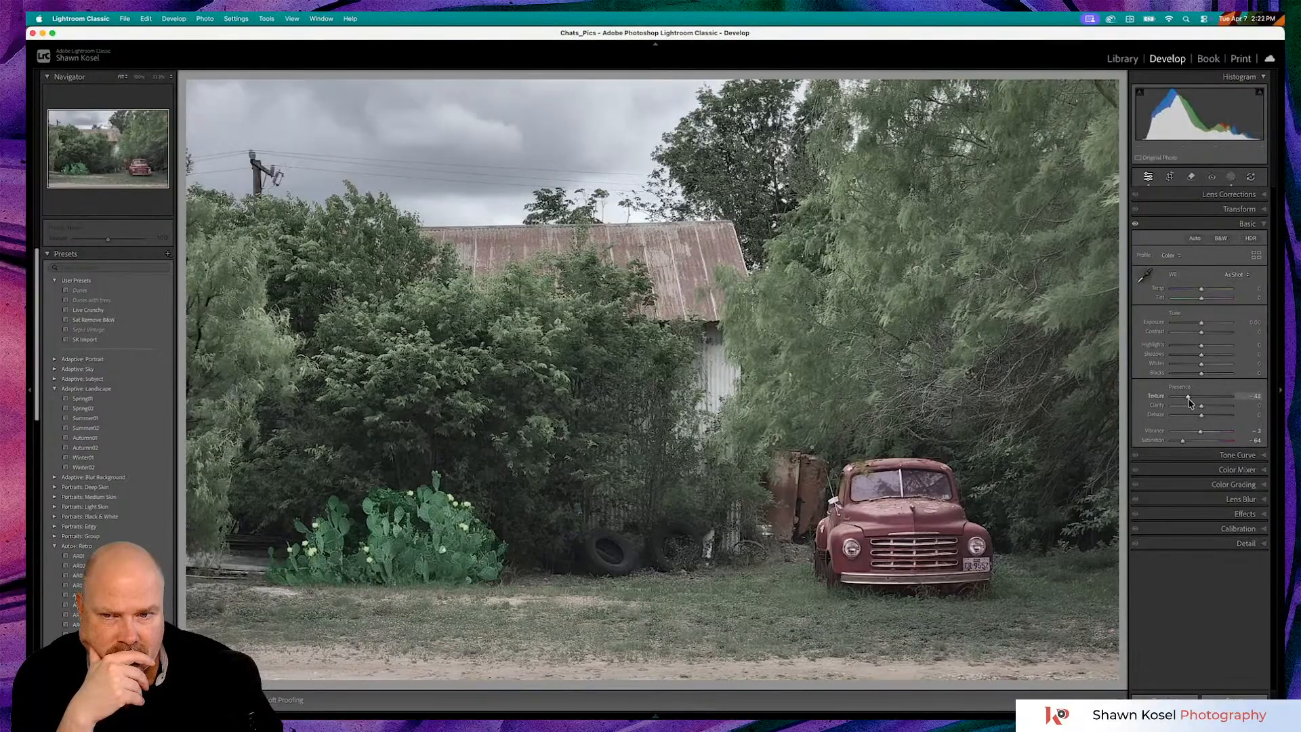
{"action": "left_click_drag", "start_coordinate": [1190, 403], "coordinate": [1197, 410]}
{"action": "left_click_drag", "start_coordinate": [1200, 415], "coordinate": [1209, 420]}
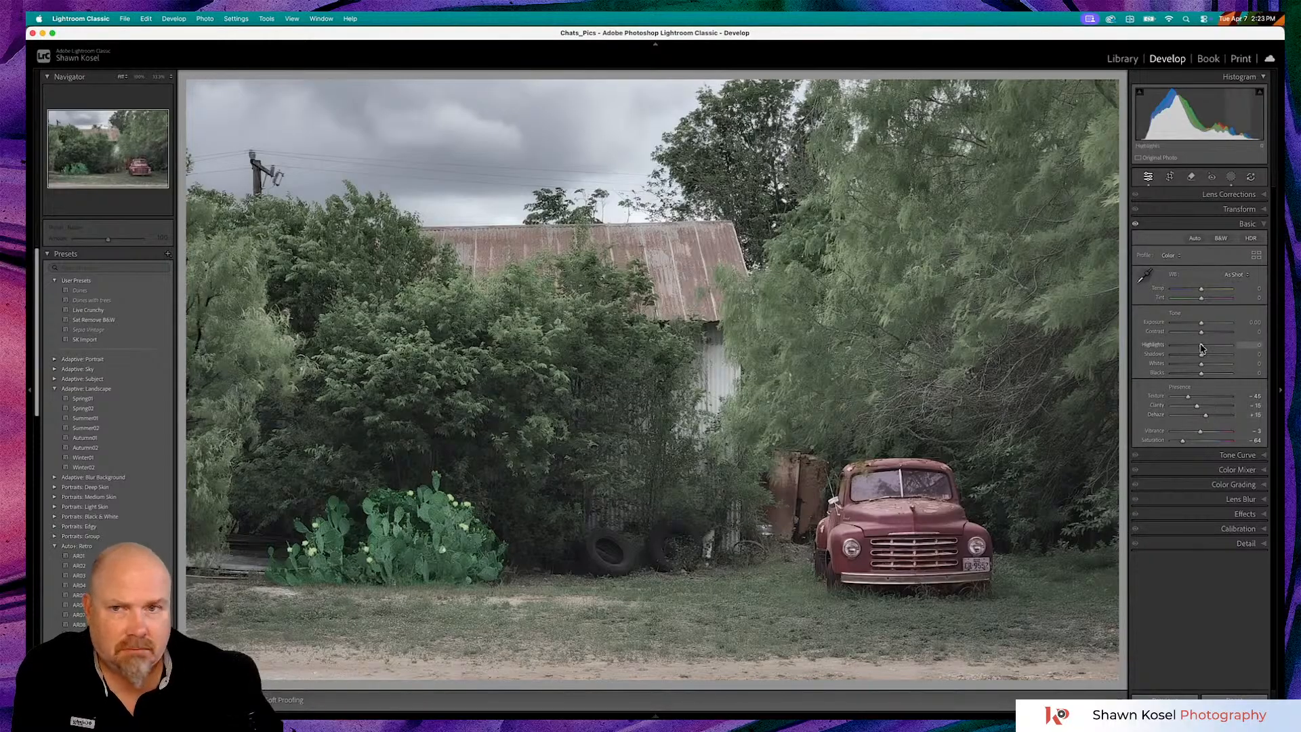
{"action": "left_click_drag", "start_coordinate": [1201, 347], "coordinate": [1192, 346]}
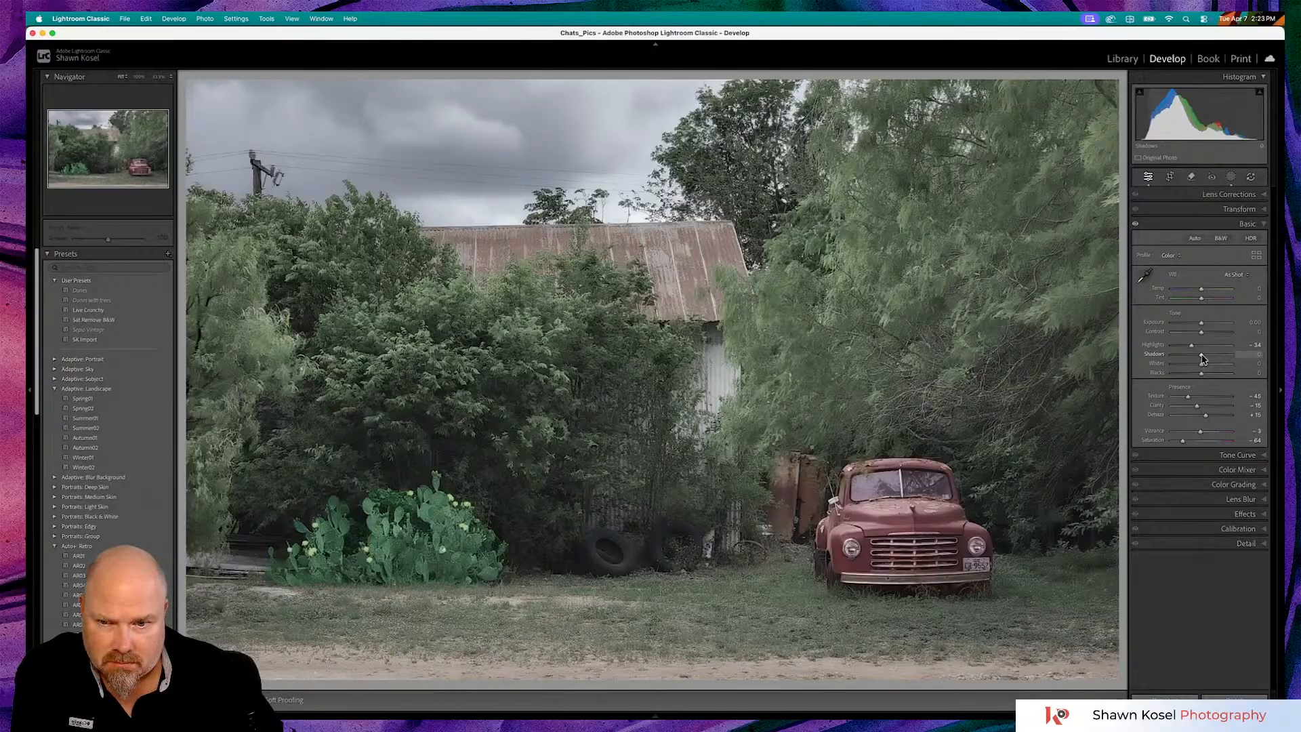
Lower the whole photo's Shadows to about -28 and review the edit against the original photo, including the truck up close
{"action": "left_click_drag", "start_coordinate": [1201, 354], "coordinate": [1193, 355]}
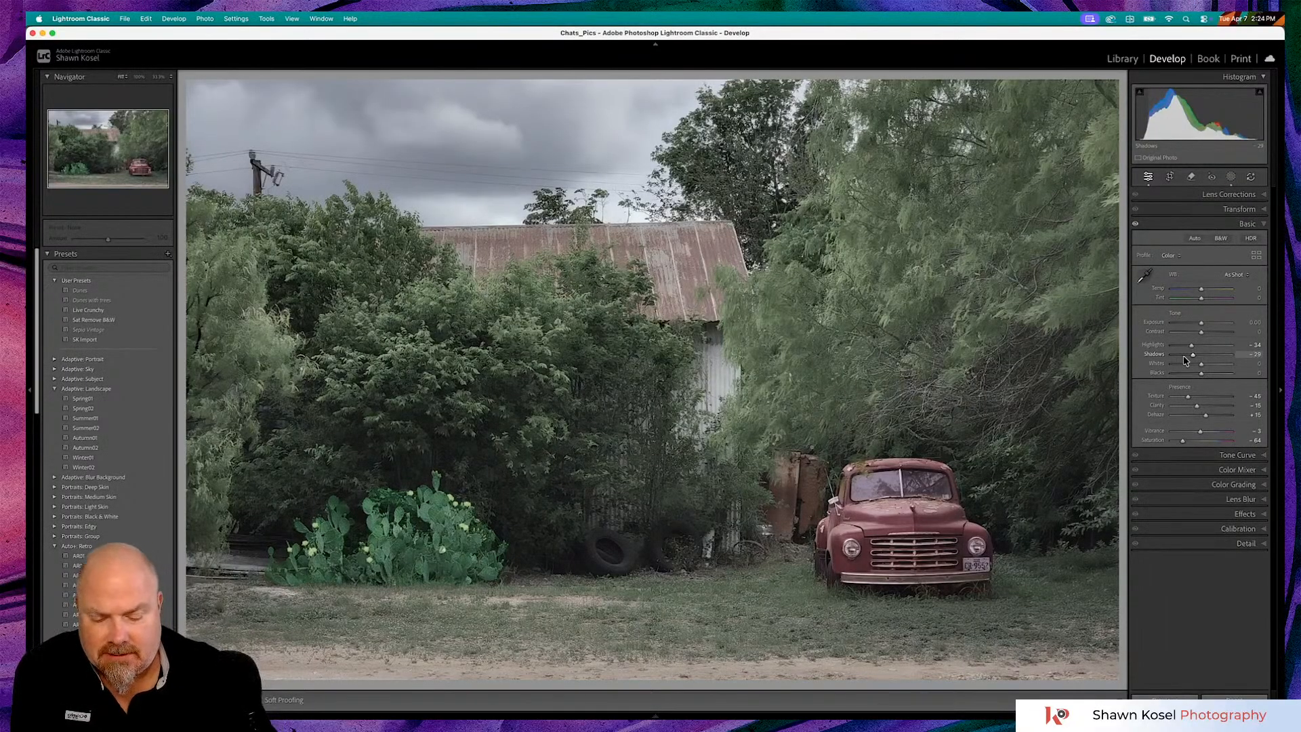
{"action": "key", "text": "g"}
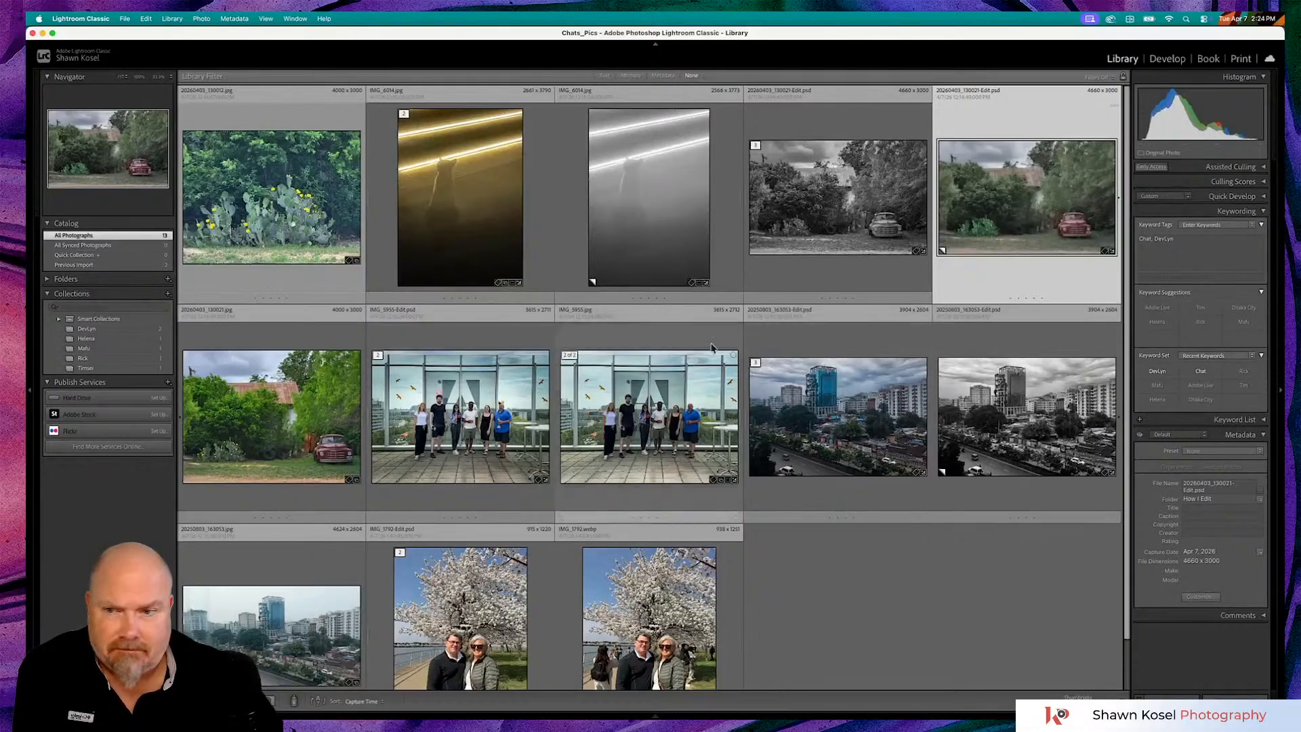
{"action": "double_click", "coordinate": [319, 388]}
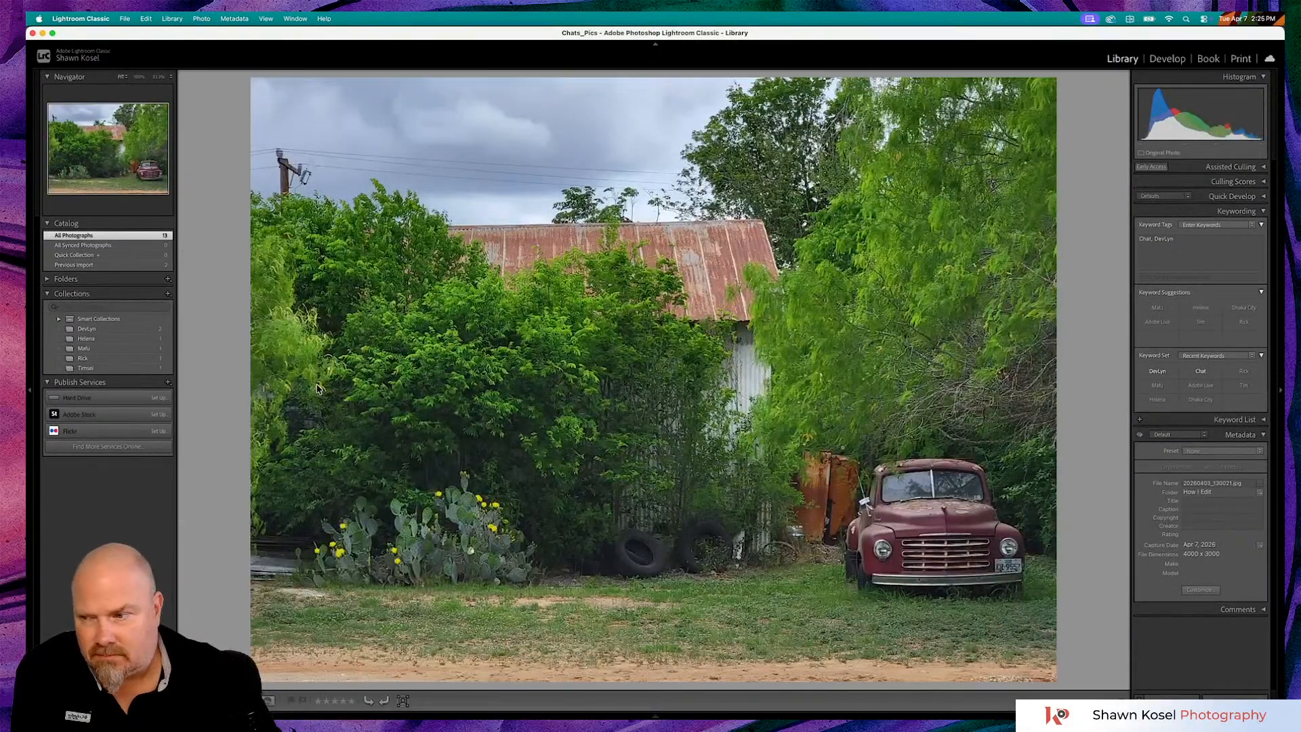
{"action": "key", "text": "g"}
{"action": "double_click", "coordinate": [1025, 190]}
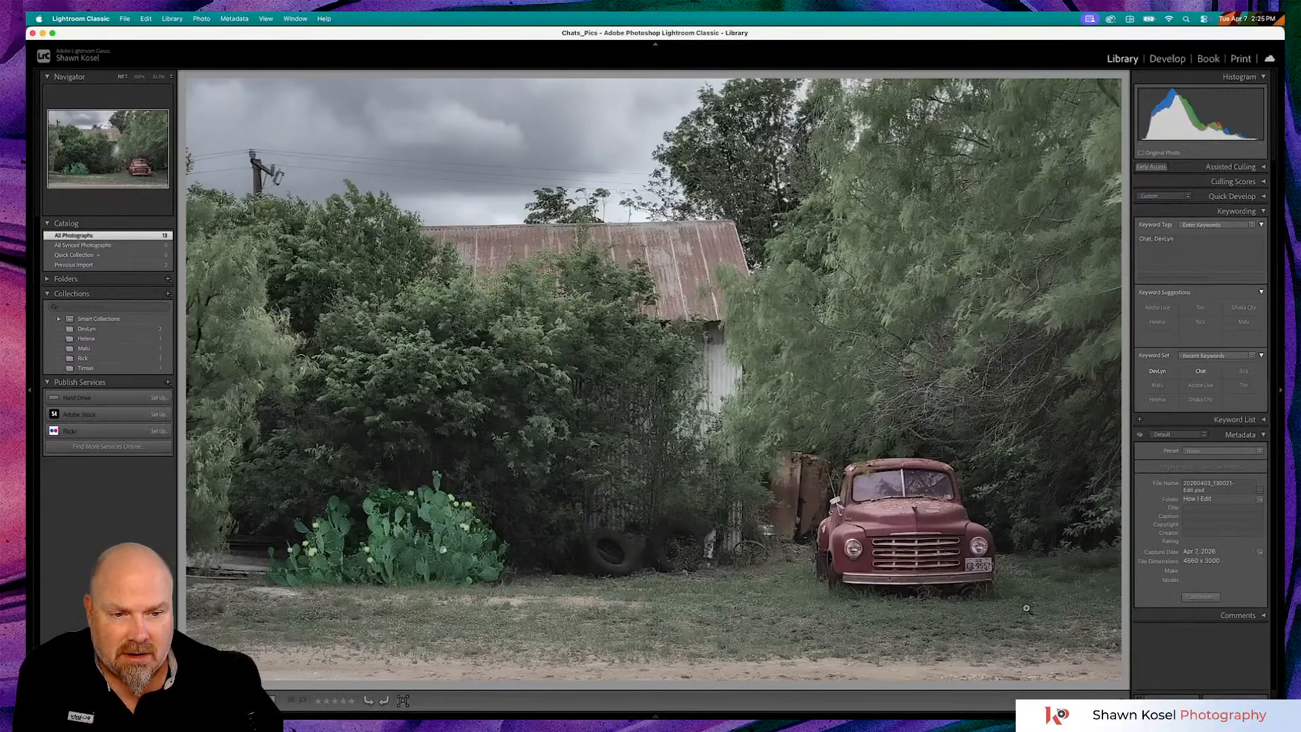
{"action": "left_click", "coordinate": [994, 572]}
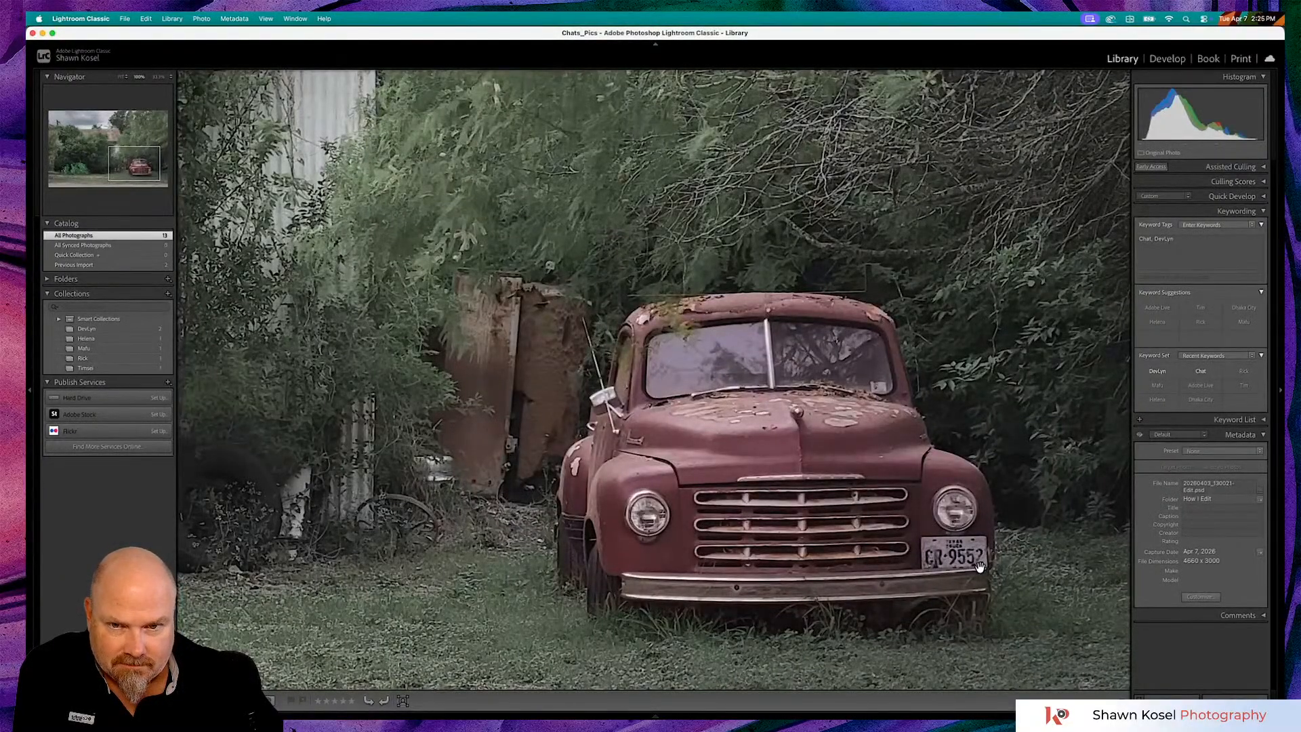
{"action": "left_click", "coordinate": [979, 566]}
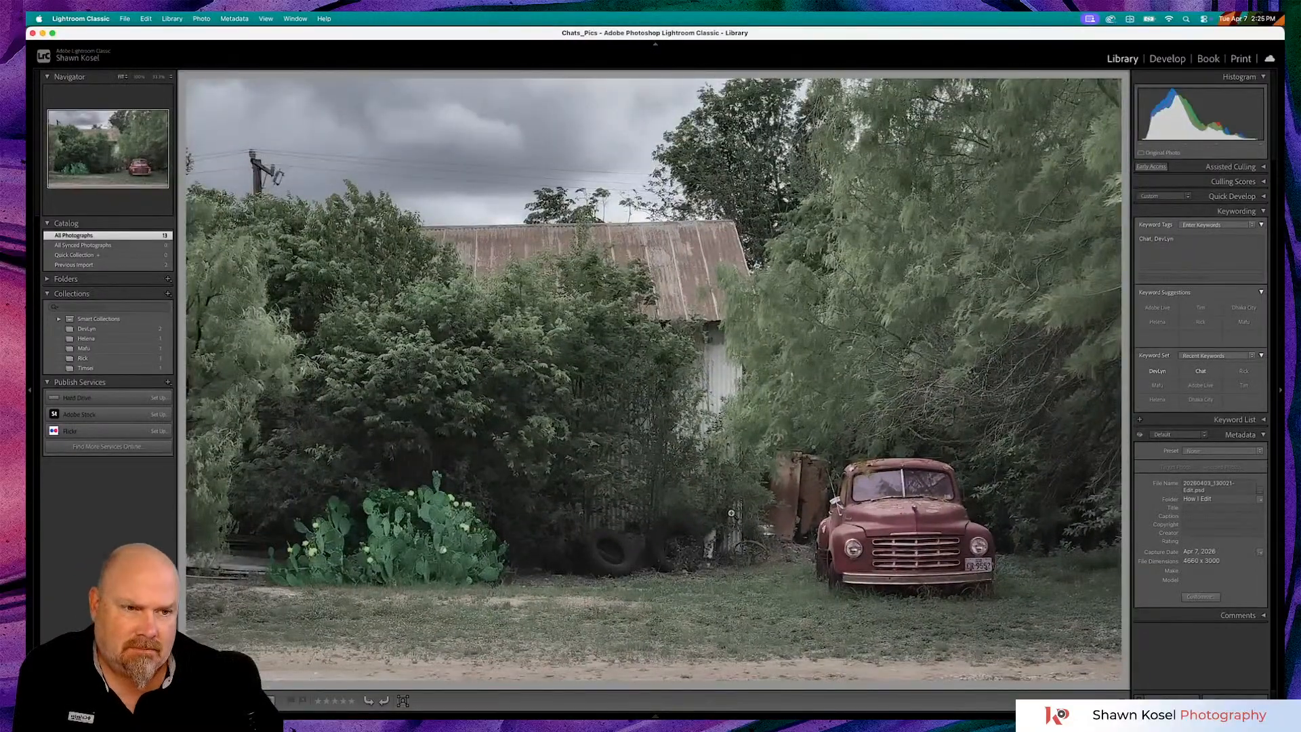
Preview the user and Adaptive: Landscape presets on the muted-color photo in the Develop module
{"action": "key", "text": "d"}
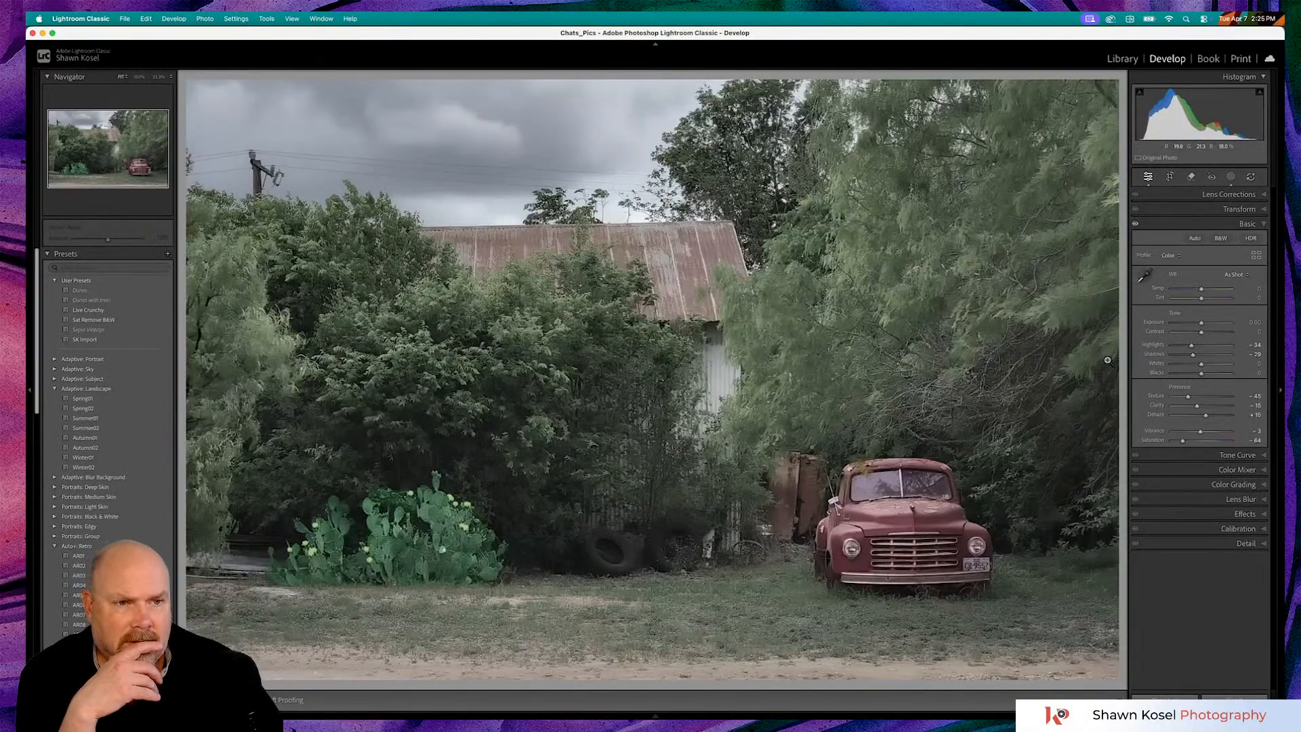
{"action": "left_click", "coordinate": [1197, 457]}
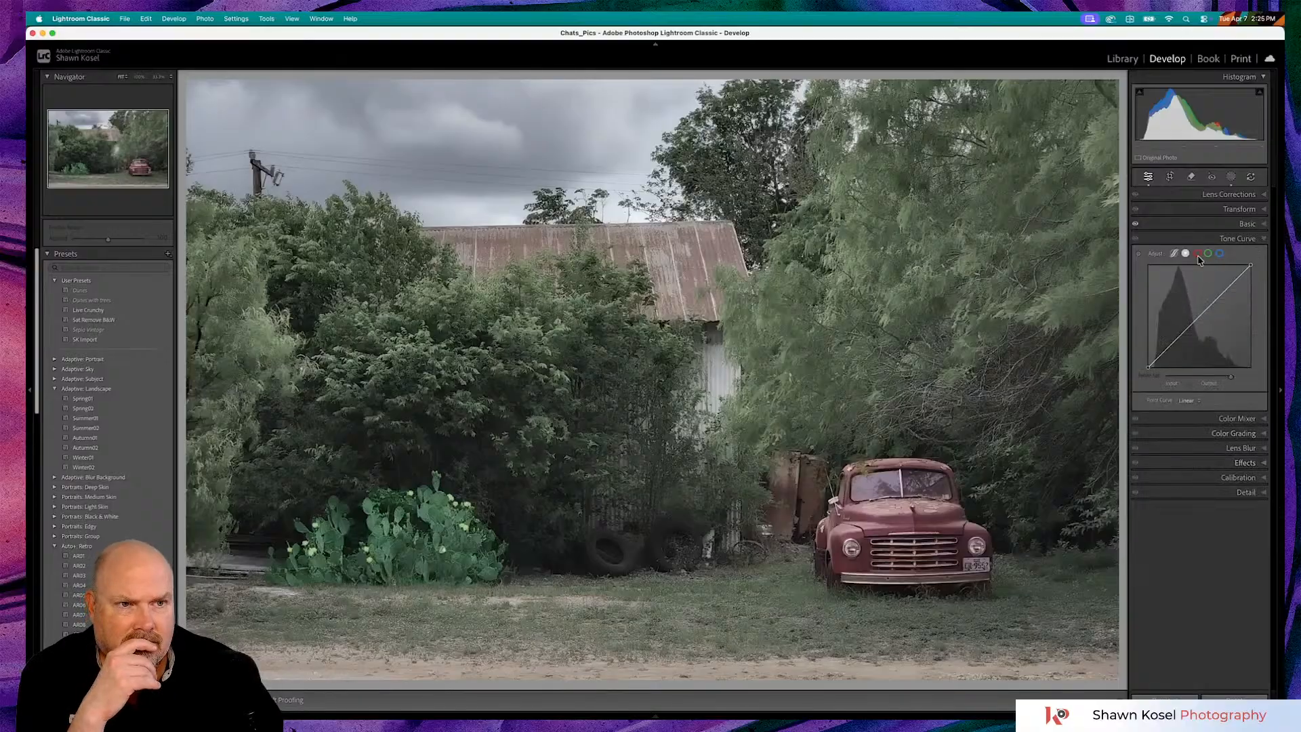
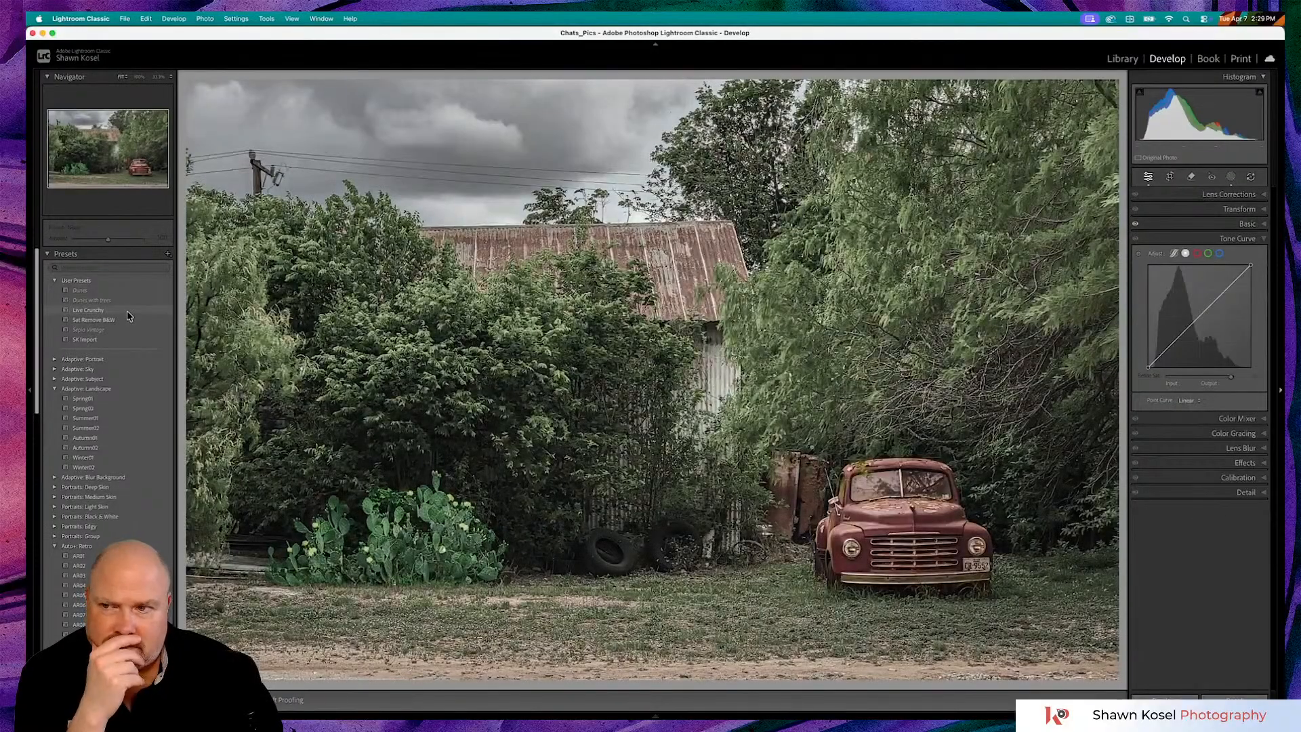
{"action": "left_click", "coordinate": [128, 310]}
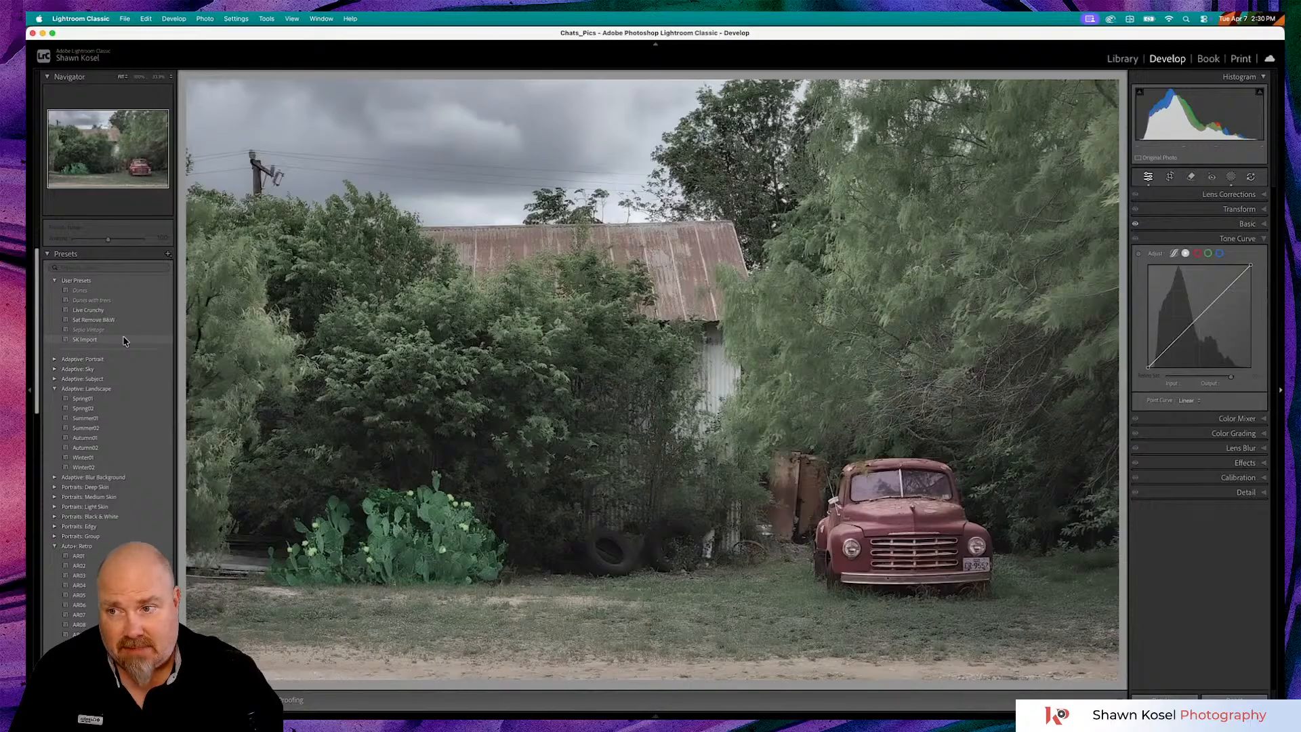
{"action": "left_click", "coordinate": [124, 399]}
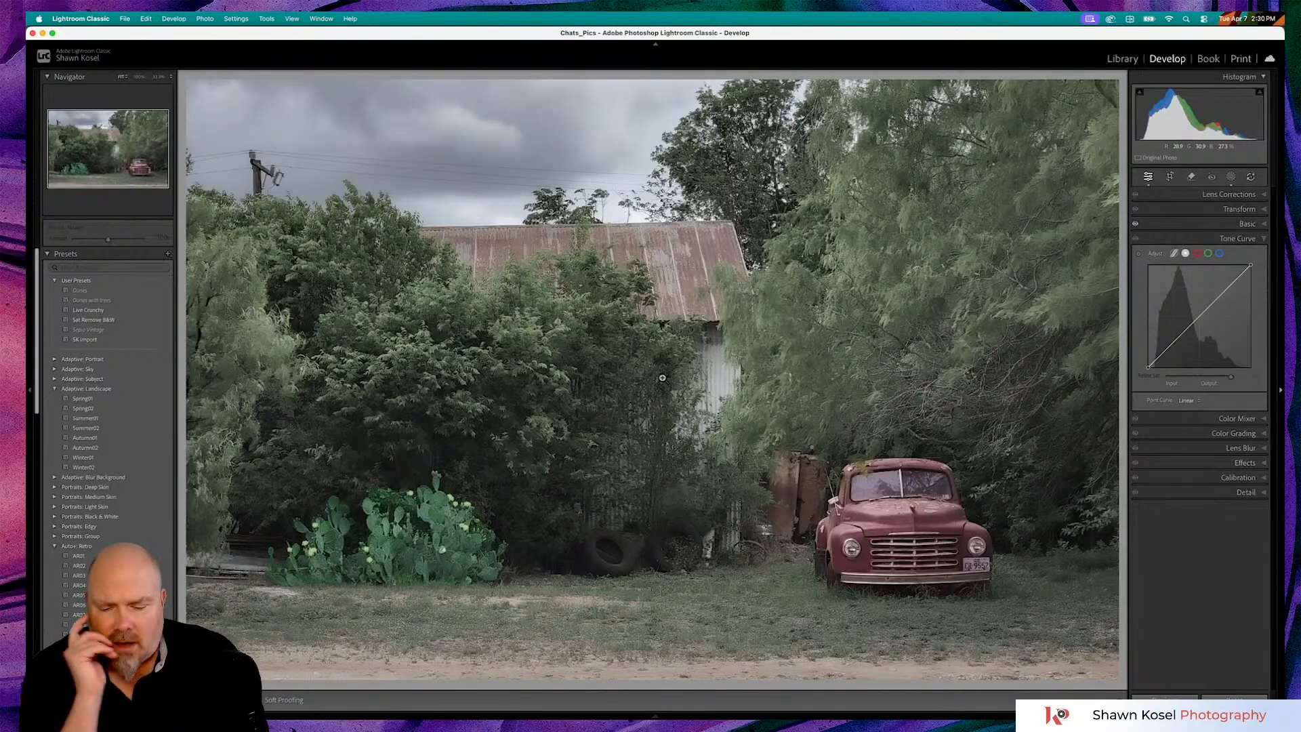
{"action": "key", "text": "backslash"}
Review the cactus photo, the black and white barn version and the muted-color version at full view, then return to the grid
{"action": "key", "text": "g"}
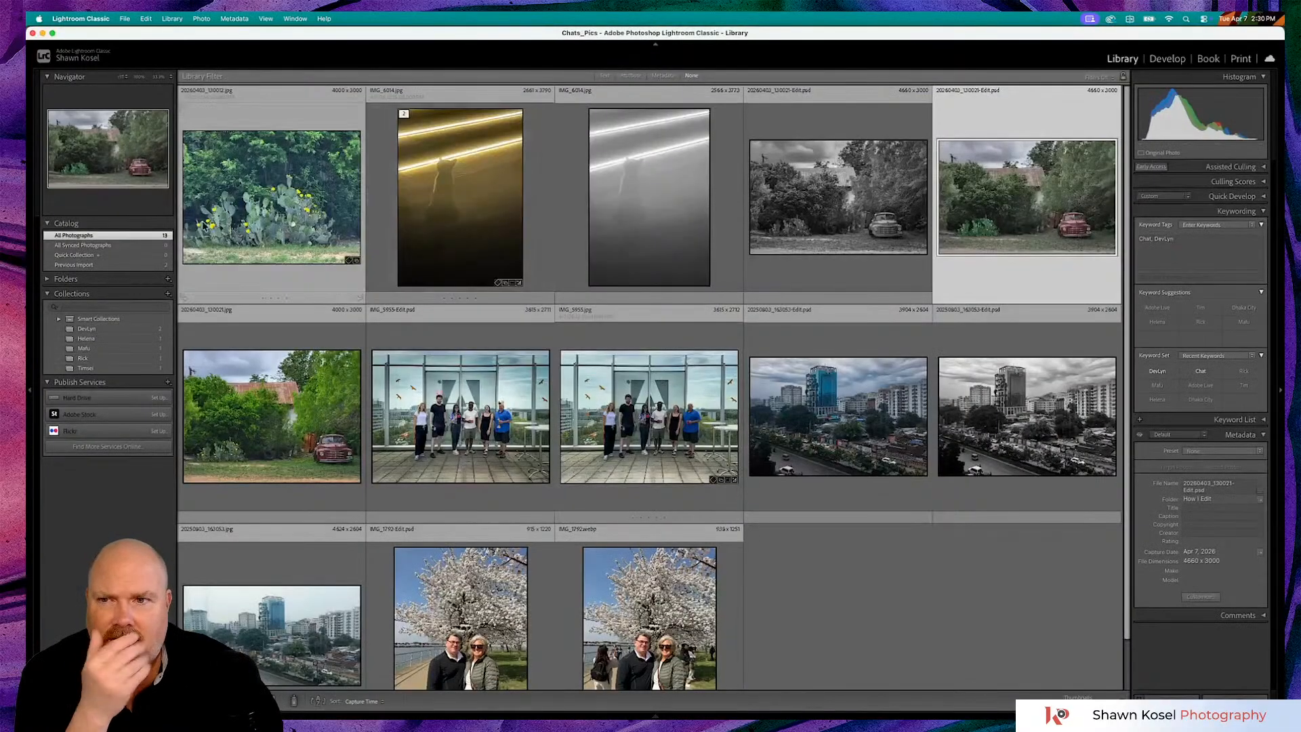
{"action": "double_click", "coordinate": [252, 214]}
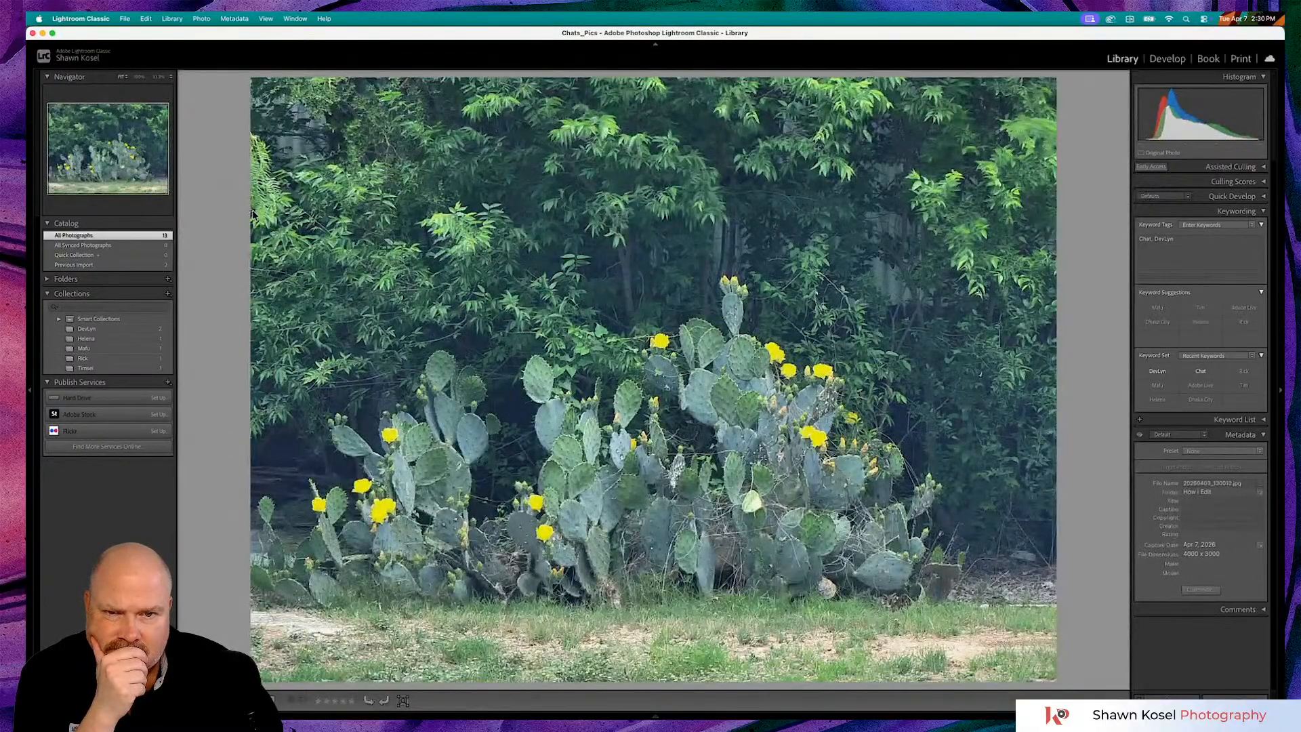
{"action": "key", "text": "g"}
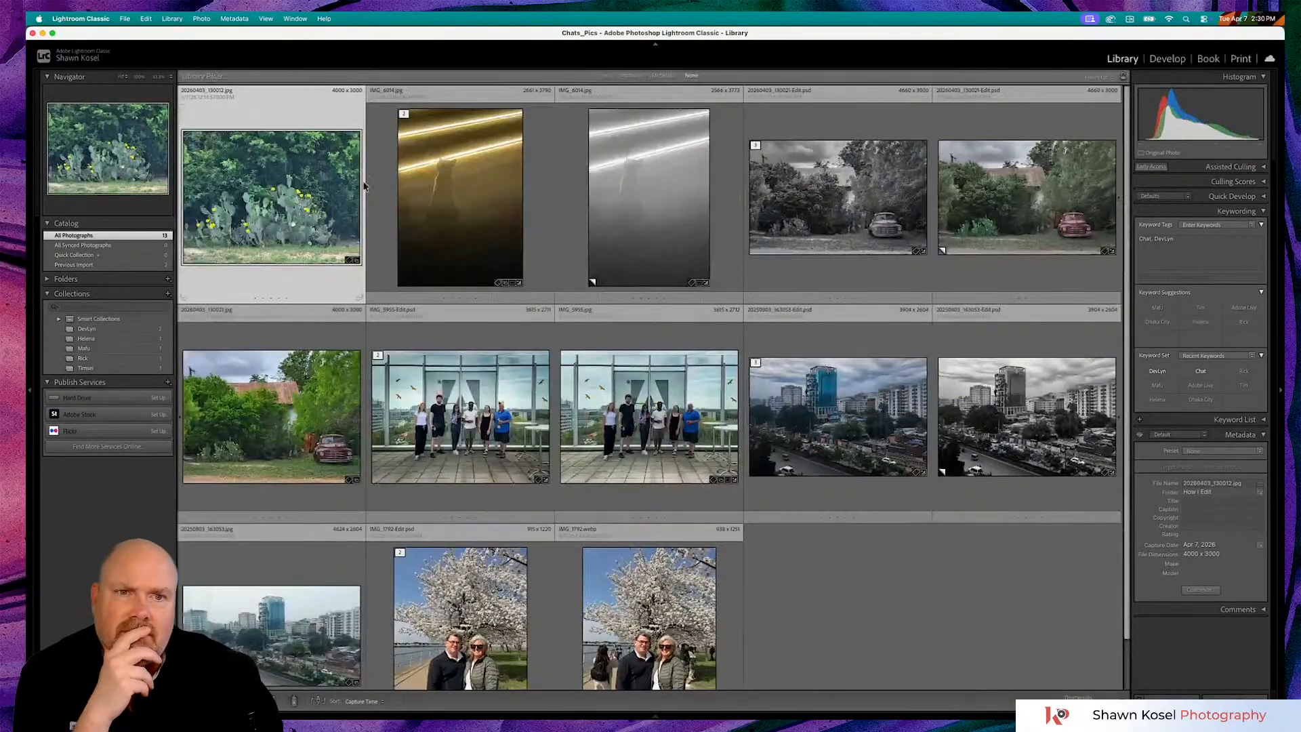
{"action": "double_click", "coordinate": [836, 174]}
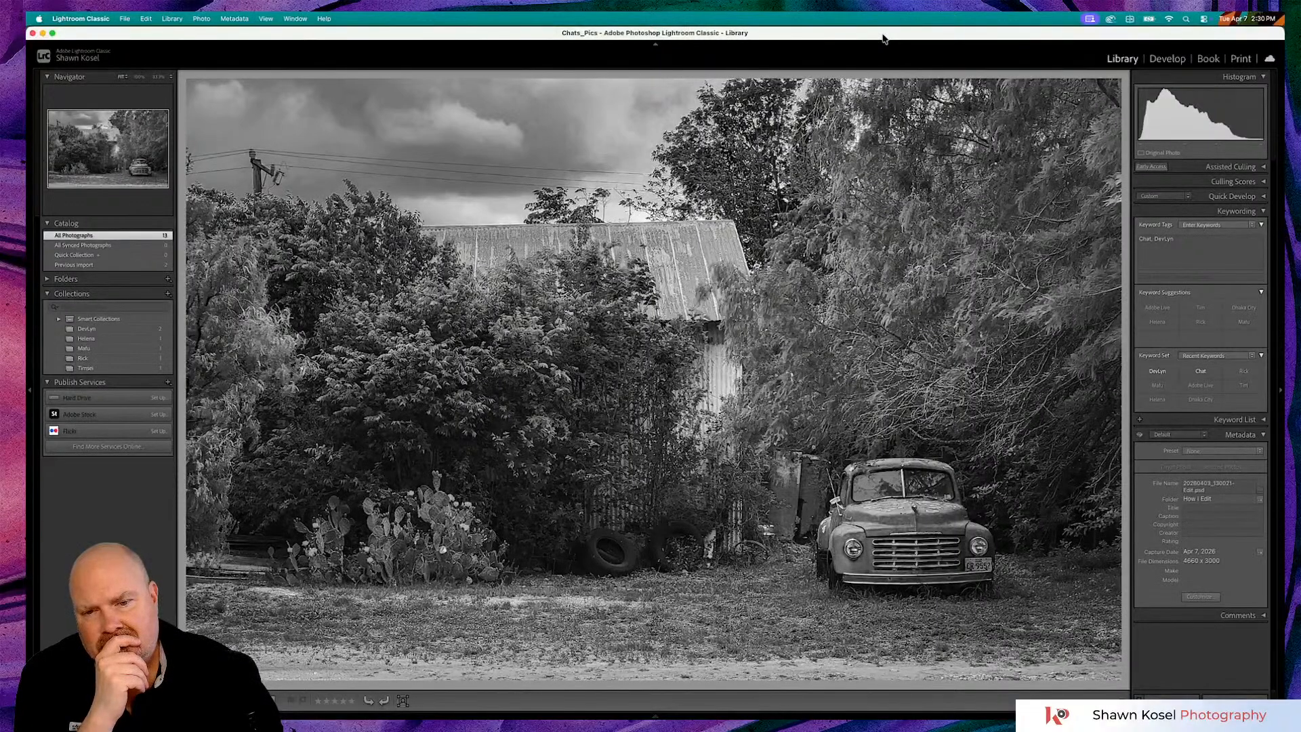
{"action": "key", "text": "v"}
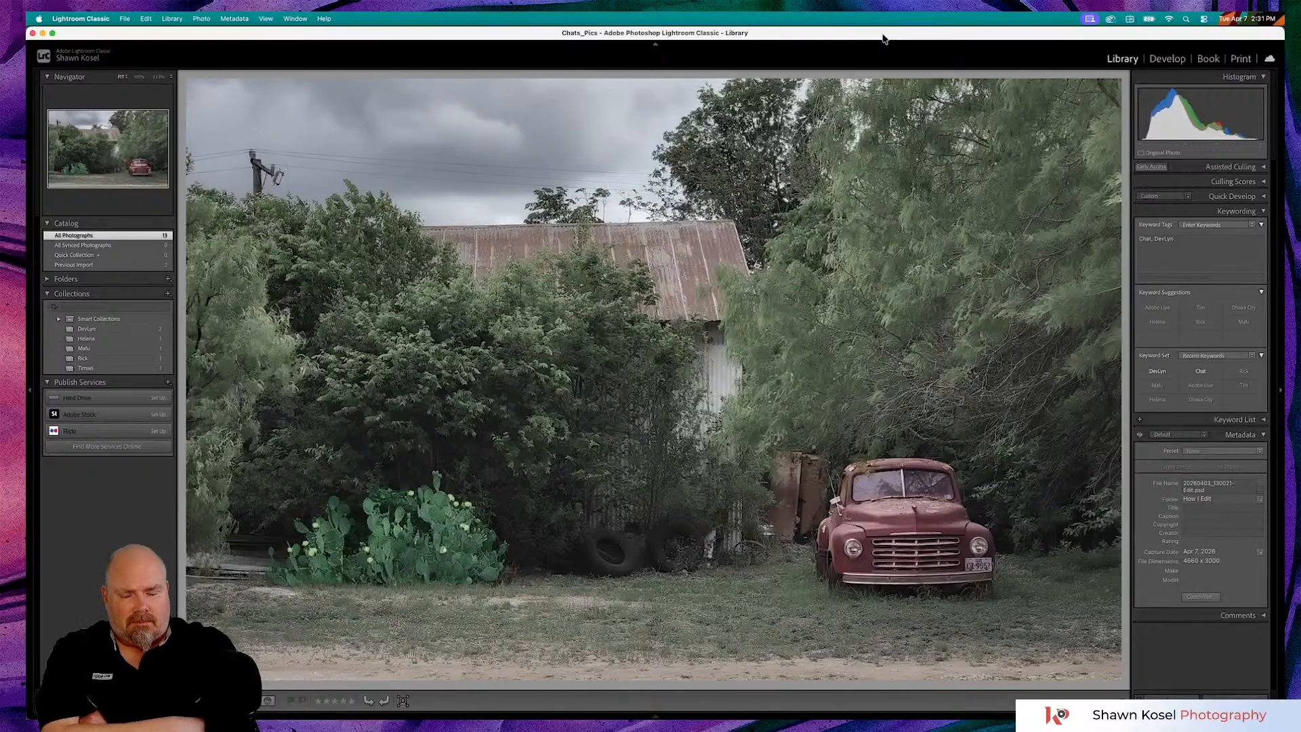
{"action": "key", "text": "g"}
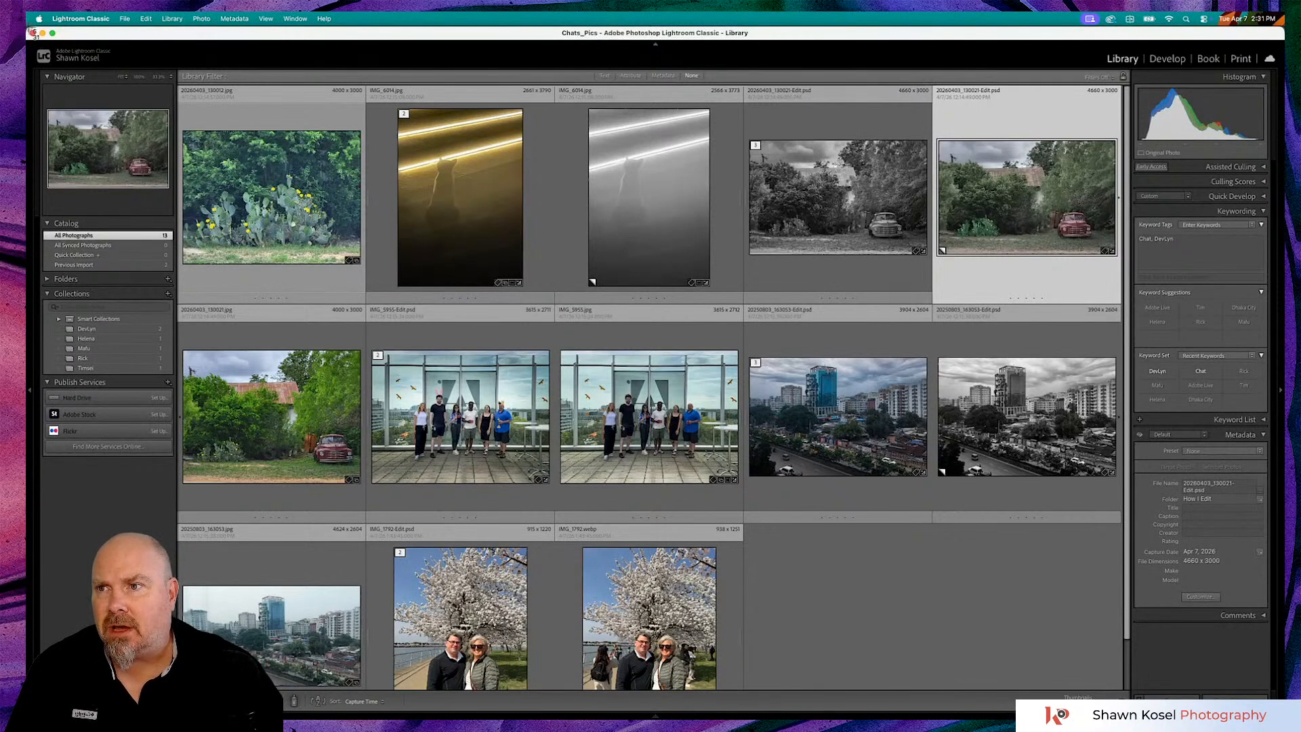
{"action": "left_click_drag", "start_coordinate": [27, 24], "coordinate": [554, 297]}
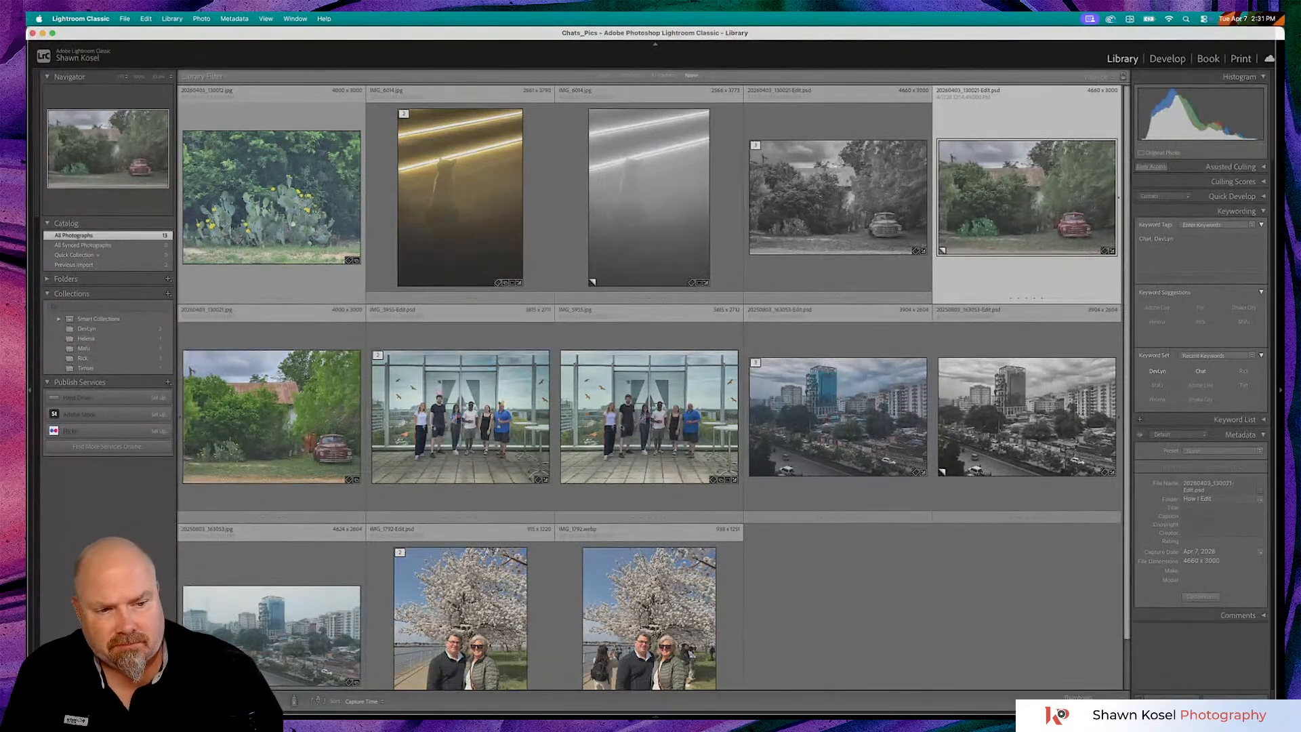
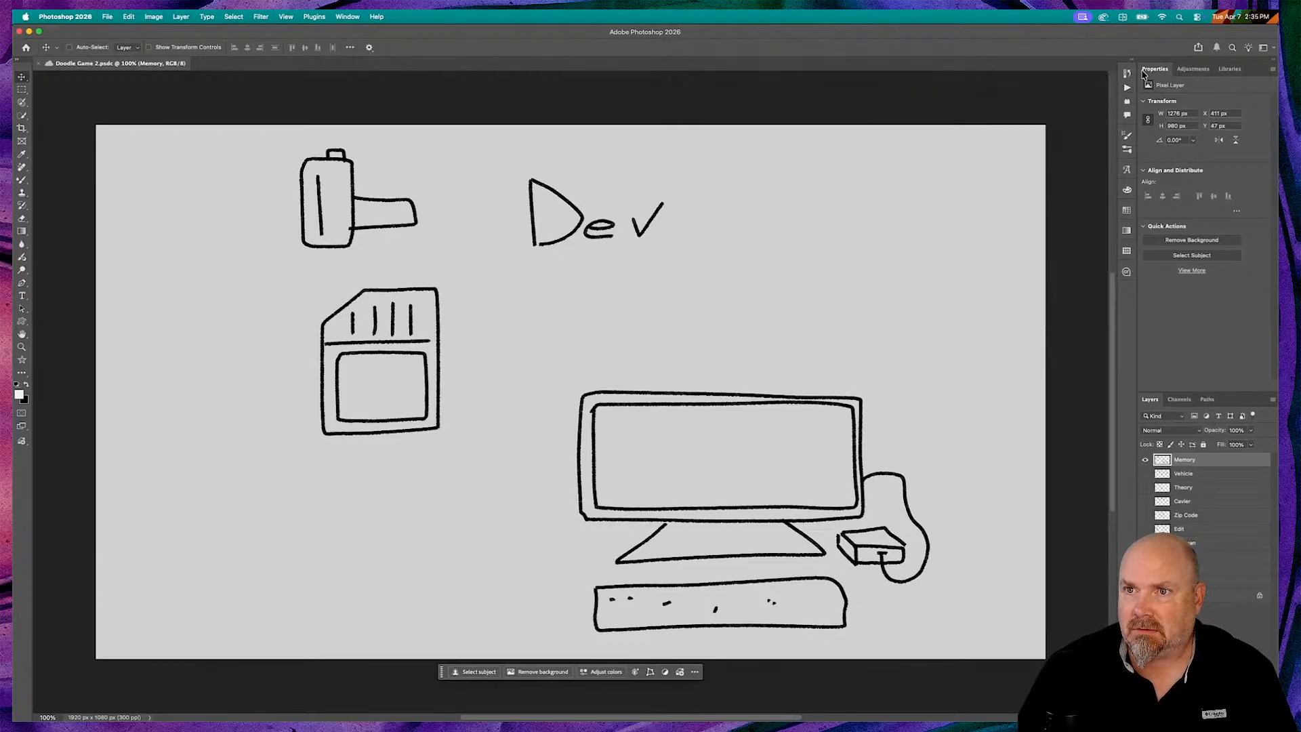
Group the doodle layers from Memory down to Clock and hide that group
{"action": "double_click", "coordinate": [1145, 71]}
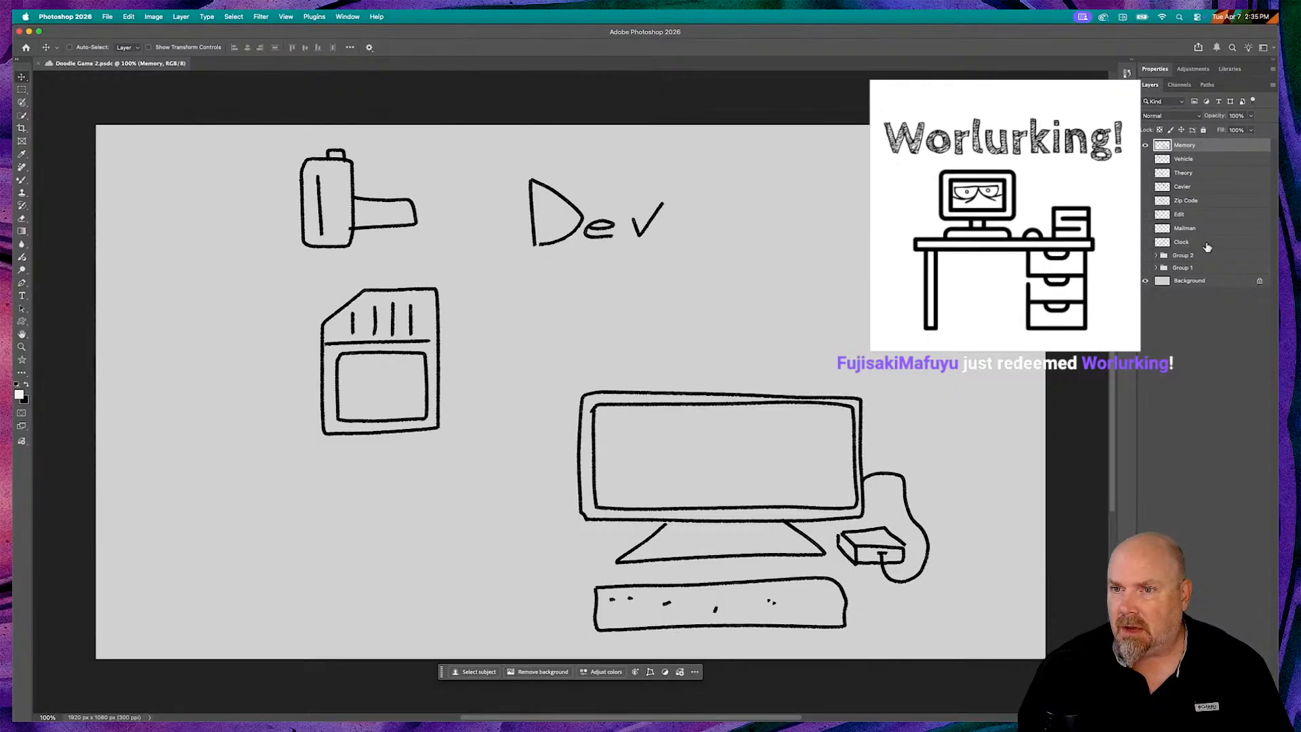
{"action": "left_click", "coordinate": [1207, 244], "text": "shift"}
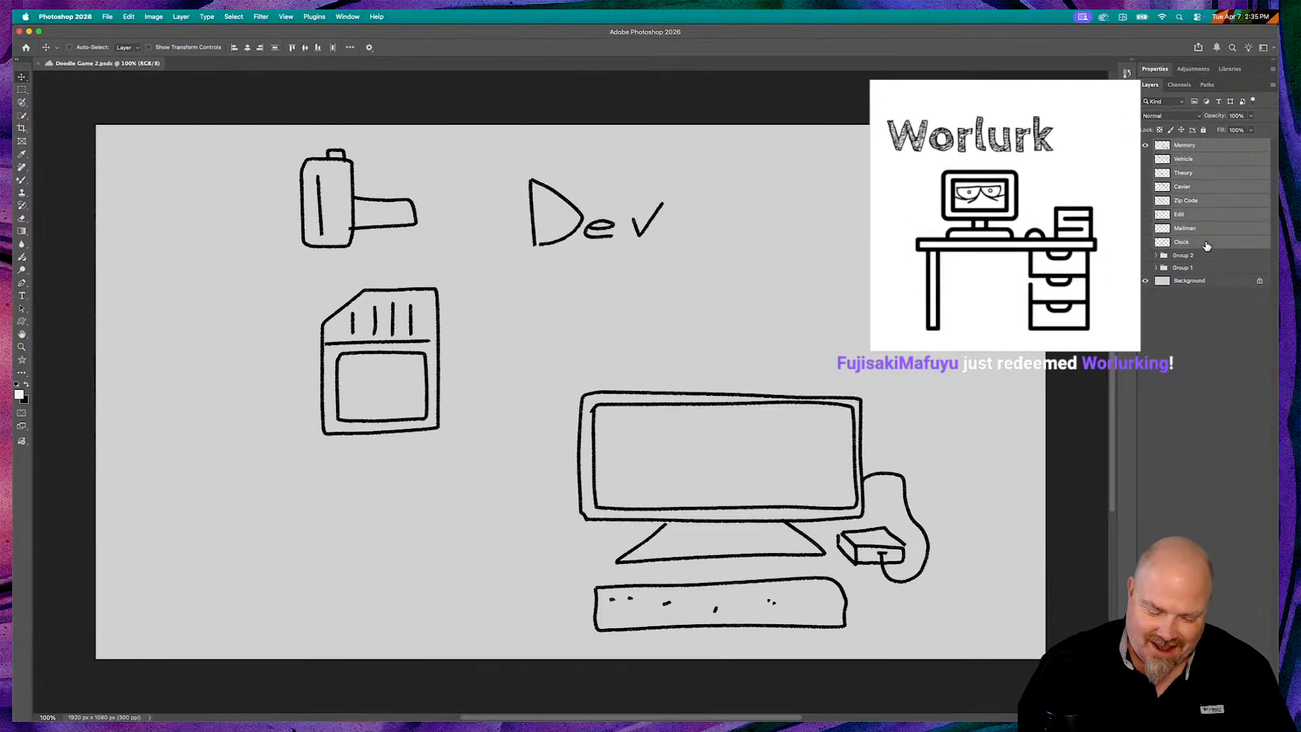
{"action": "key", "text": "super+g"}
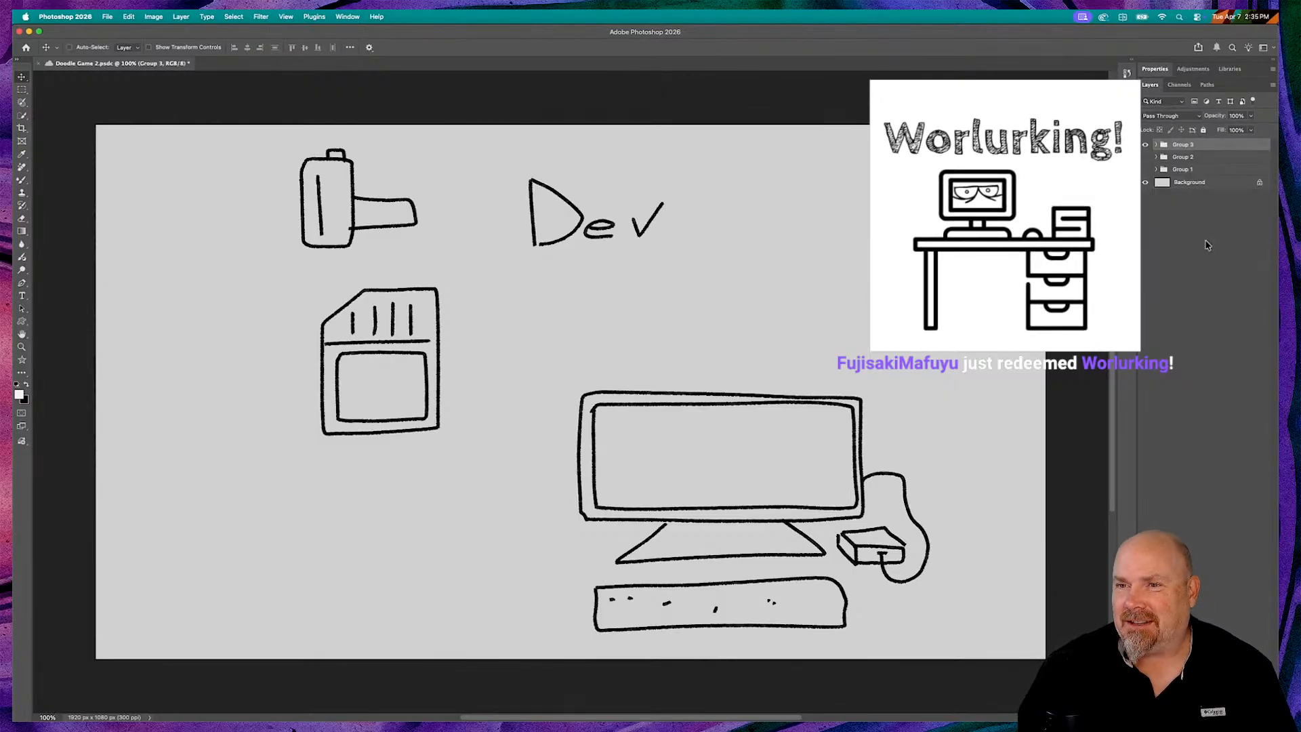
{"action": "key", "text": "super+comma"}
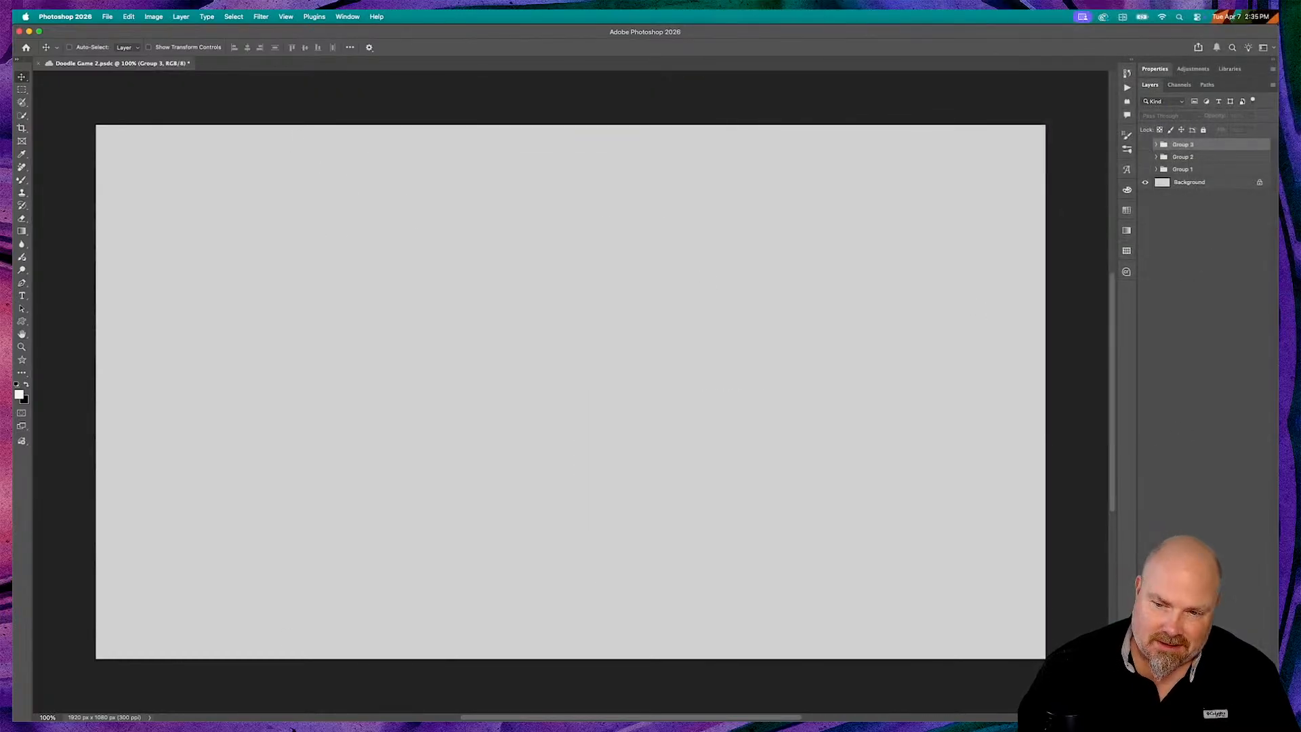
Add a new empty layer above the groups and hide the contextual task bar
{"action": "key", "text": "alt+shift+super+n"}
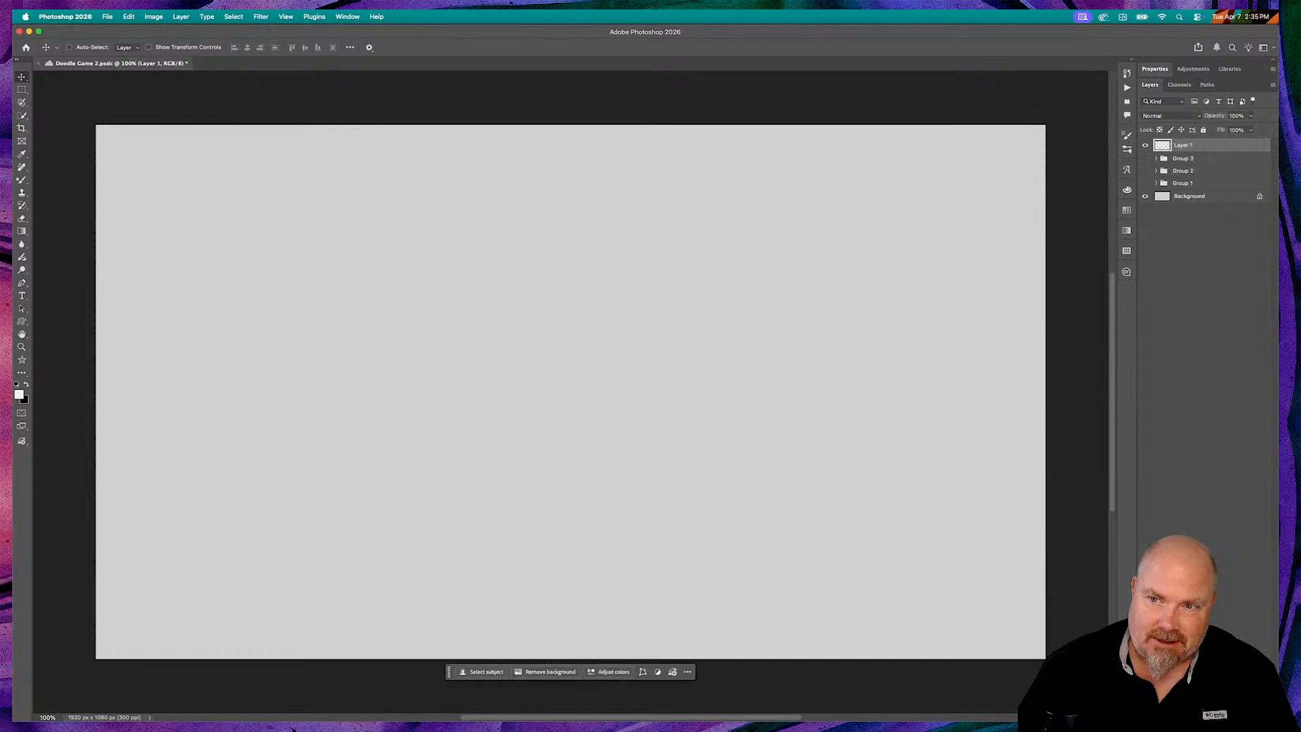
{"action": "left_click", "coordinate": [688, 672]}
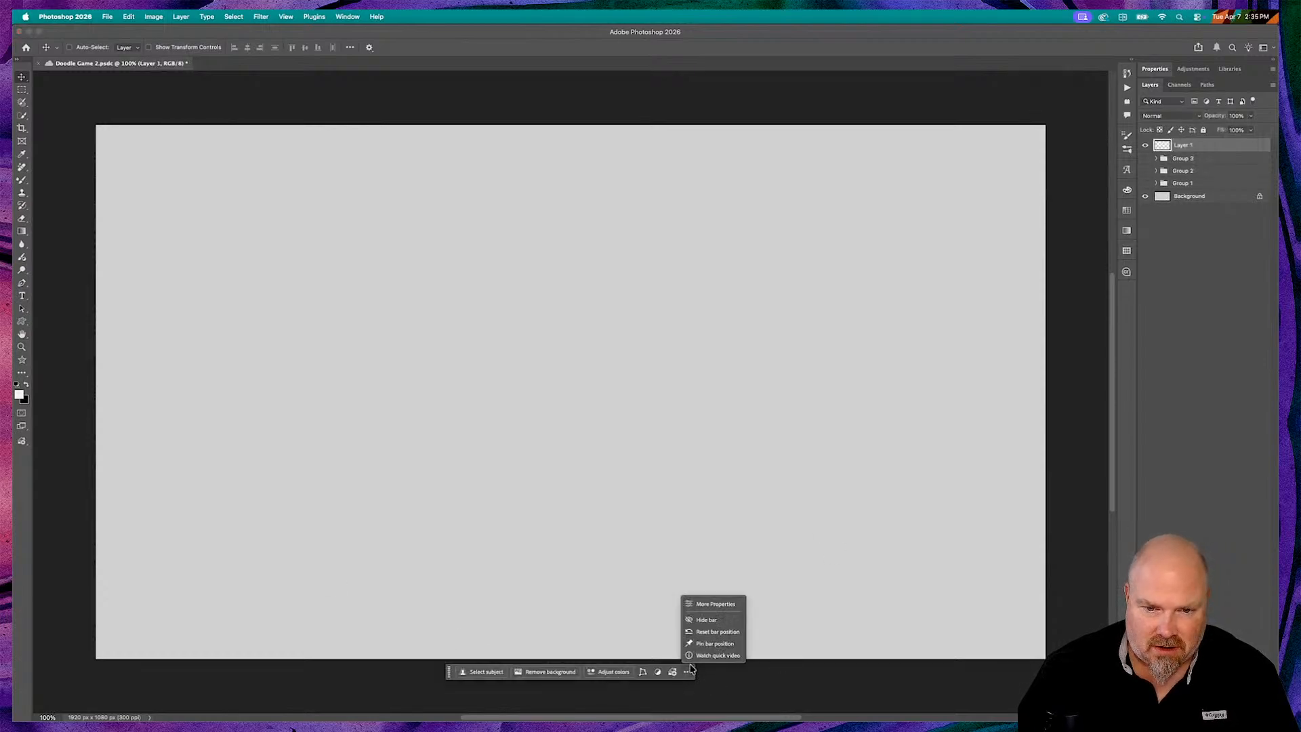
{"action": "left_click", "coordinate": [721, 622]}
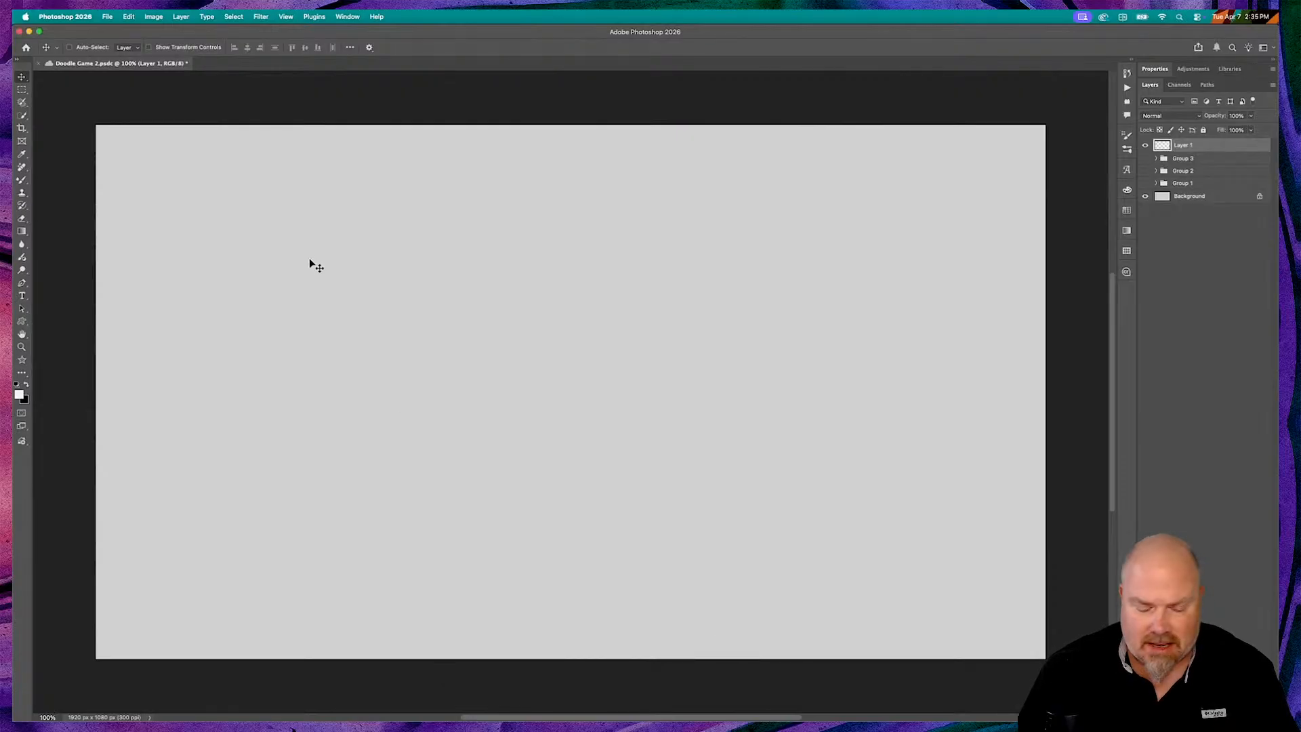
Set up the Brush tool with the KYLE Ultimate Pencil Hard tip from Dry Media Brushes, Flow 100% and Smoothing about 56%
{"action": "key", "text": "b"}
{"action": "right_click", "coordinate": [24, 180]}
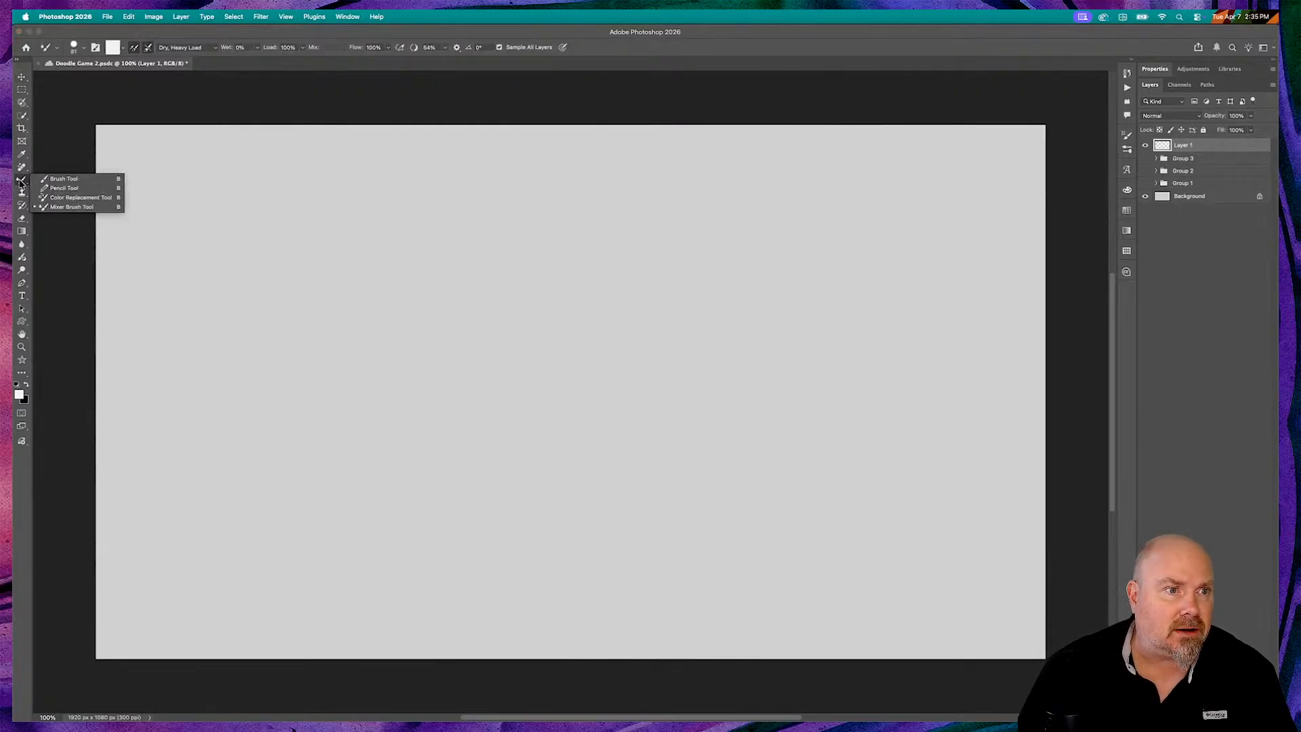
{"action": "left_click", "coordinate": [54, 178]}
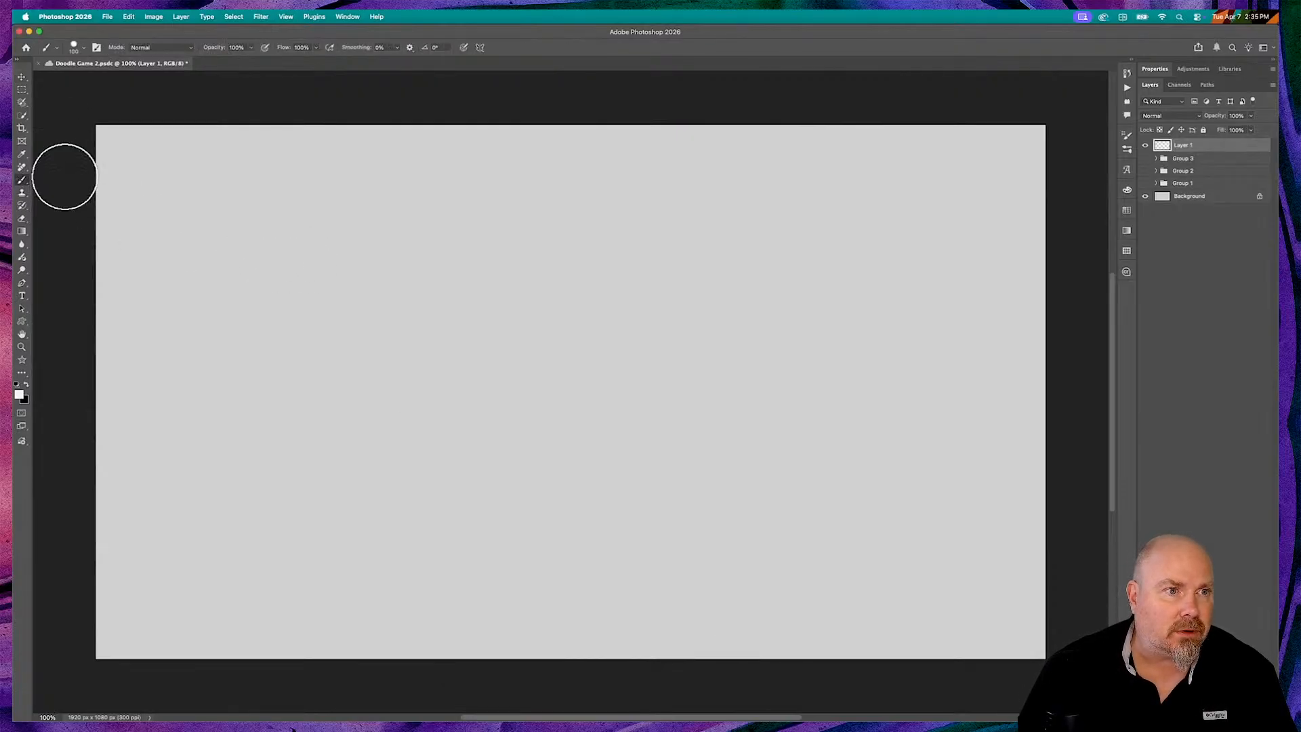
{"action": "left_click", "coordinate": [84, 47]}
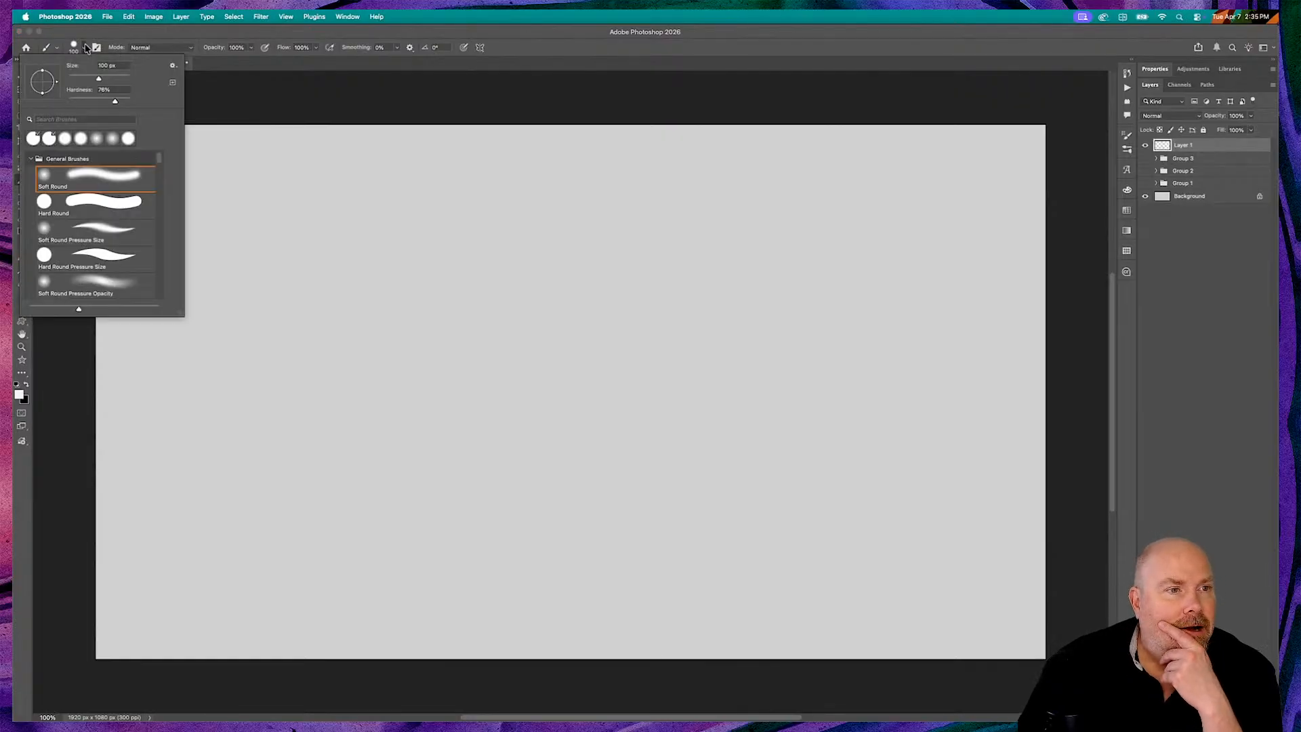
{"action": "scroll", "coordinate": [65, 202], "scroll_direction": "down", "scroll_amount": 3}
{"action": "scroll", "coordinate": [66, 202], "scroll_direction": "down", "scroll_amount": 3}
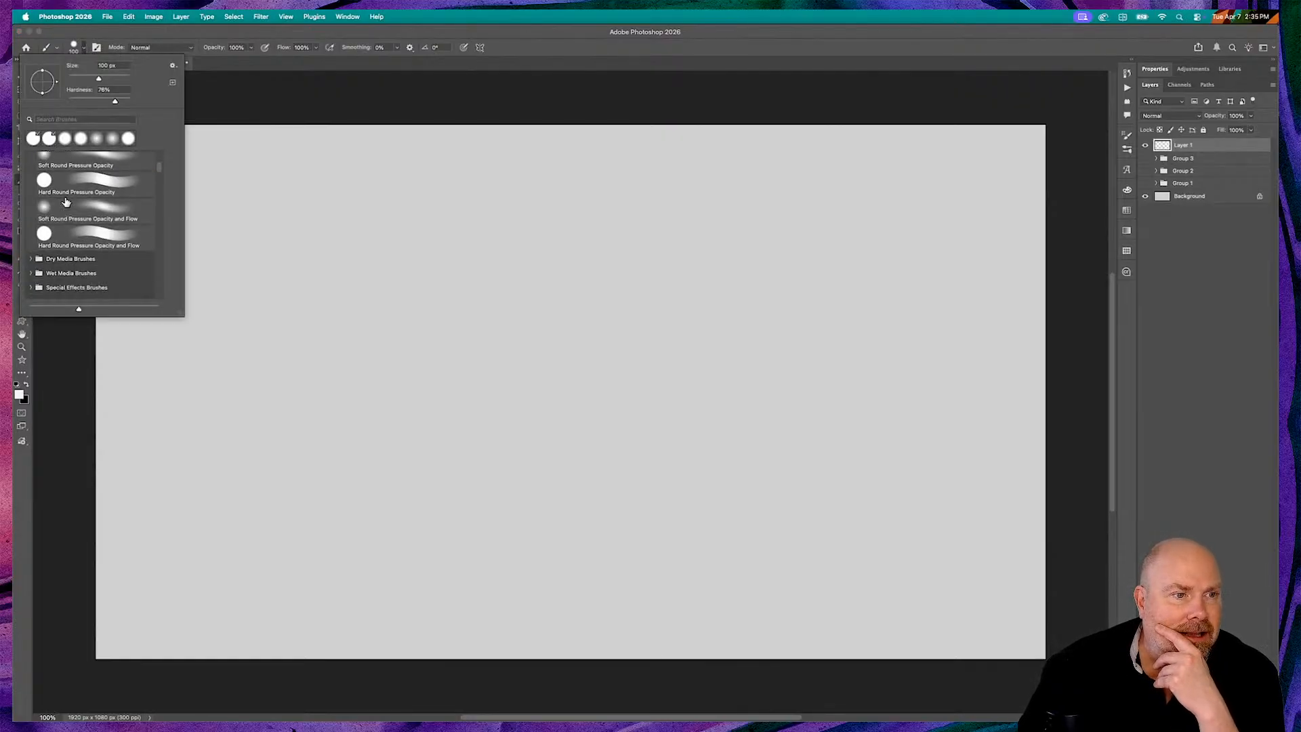
{"action": "left_click", "coordinate": [30, 194]}
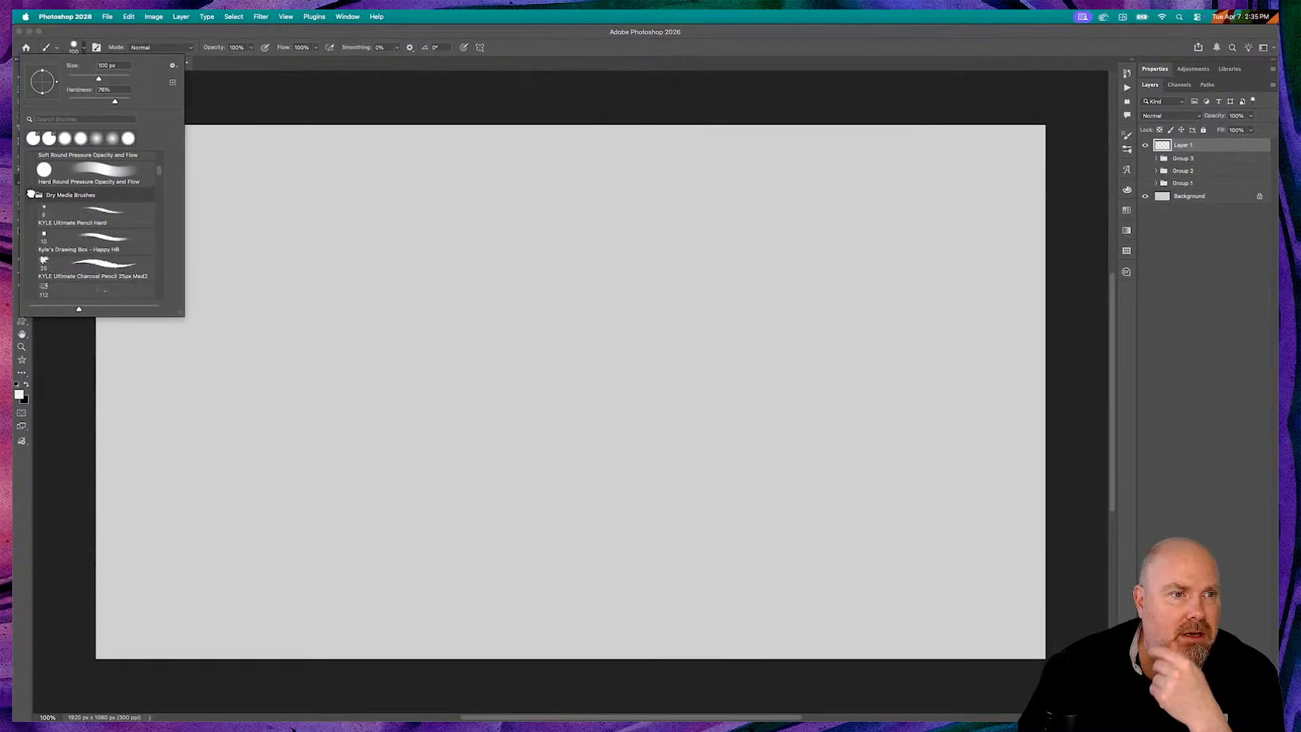
{"action": "left_click", "coordinate": [89, 205]}
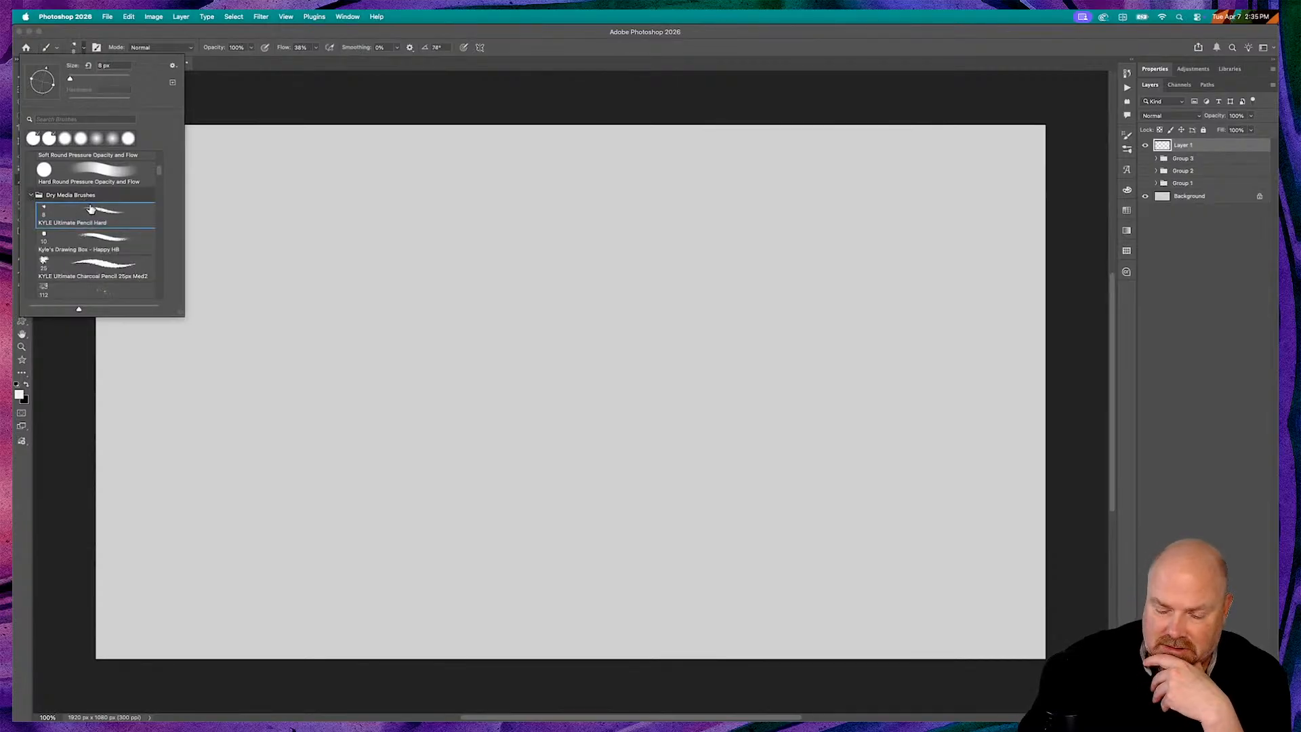
{"action": "double_click", "coordinate": [90, 206]}
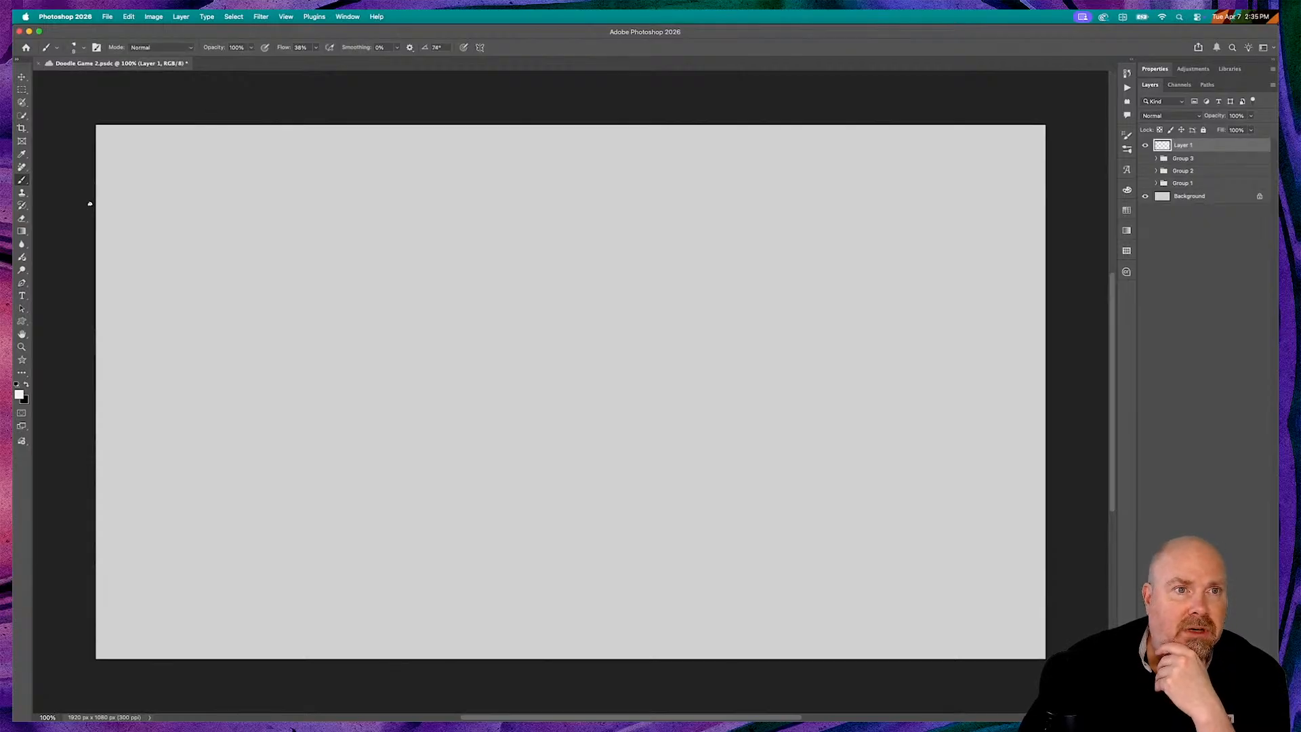
{"action": "left_click_drag", "start_coordinate": [284, 48], "coordinate": [427, 41]}
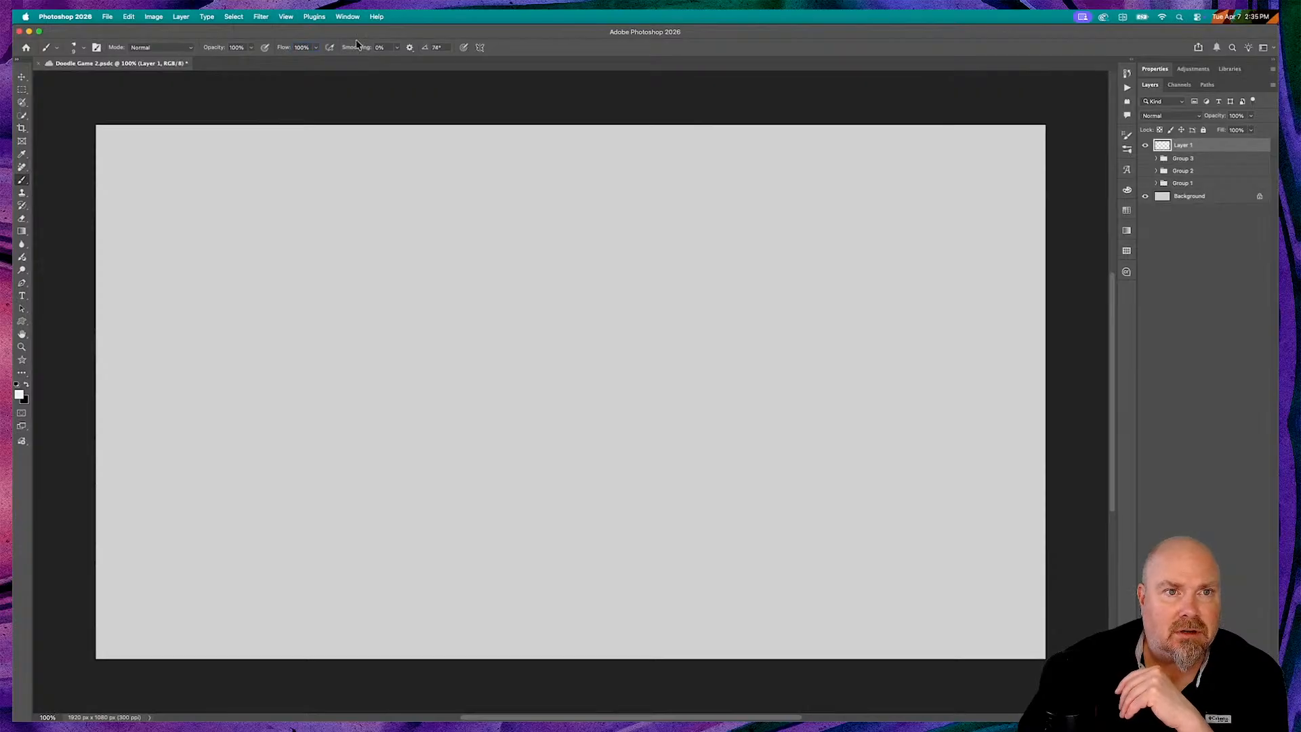
{"action": "left_click_drag", "start_coordinate": [355, 49], "coordinate": [361, 54]}
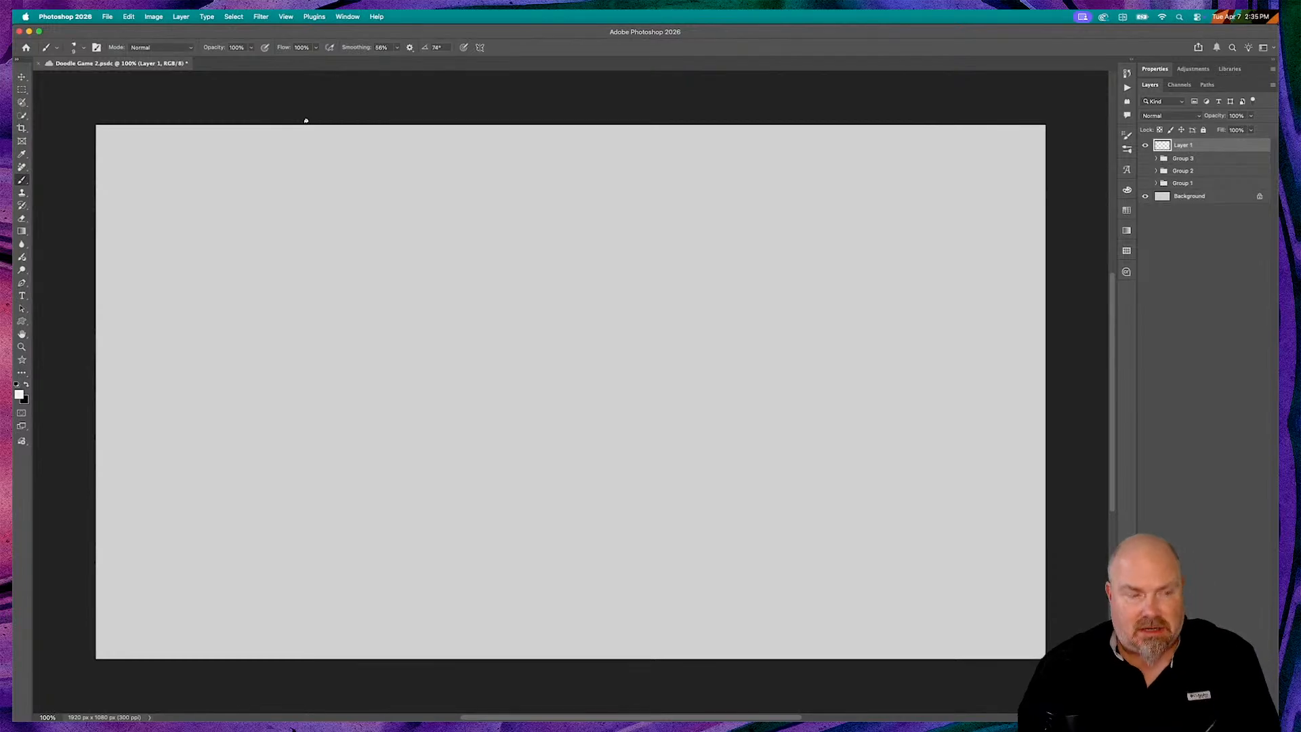
Switch the brush colour to black and draw a stepped train outline with a cab roof and a rounded cab window
{"action": "key", "text": "x"}
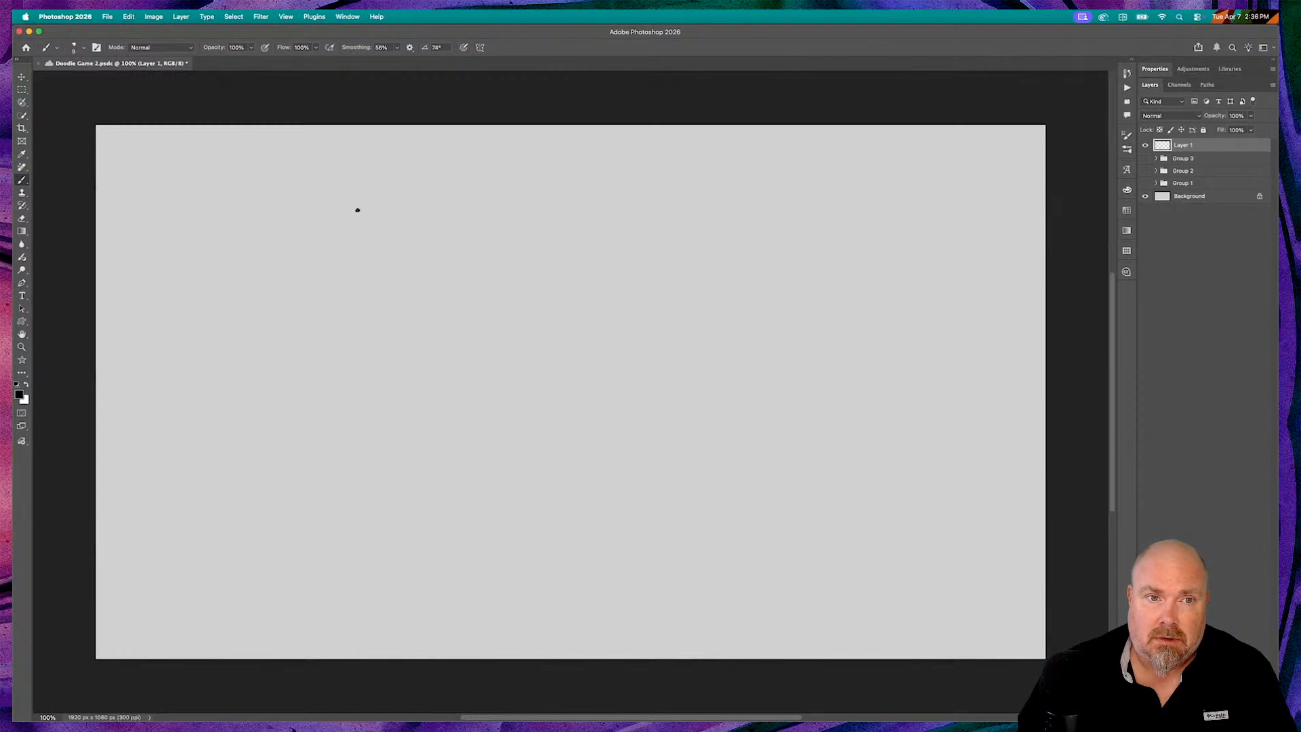
{"action": "mouse_move", "coordinate": [380, 211]}
{"action": "left_mouse_down"}
{"action": "mouse_move", "coordinate": [428, 209]}
{"action": "mouse_move", "coordinate": [434, 263]}
{"action": "mouse_move", "coordinate": [691, 267]}
{"action": "mouse_move", "coordinate": [701, 347]}
{"action": "left_mouse_up"}
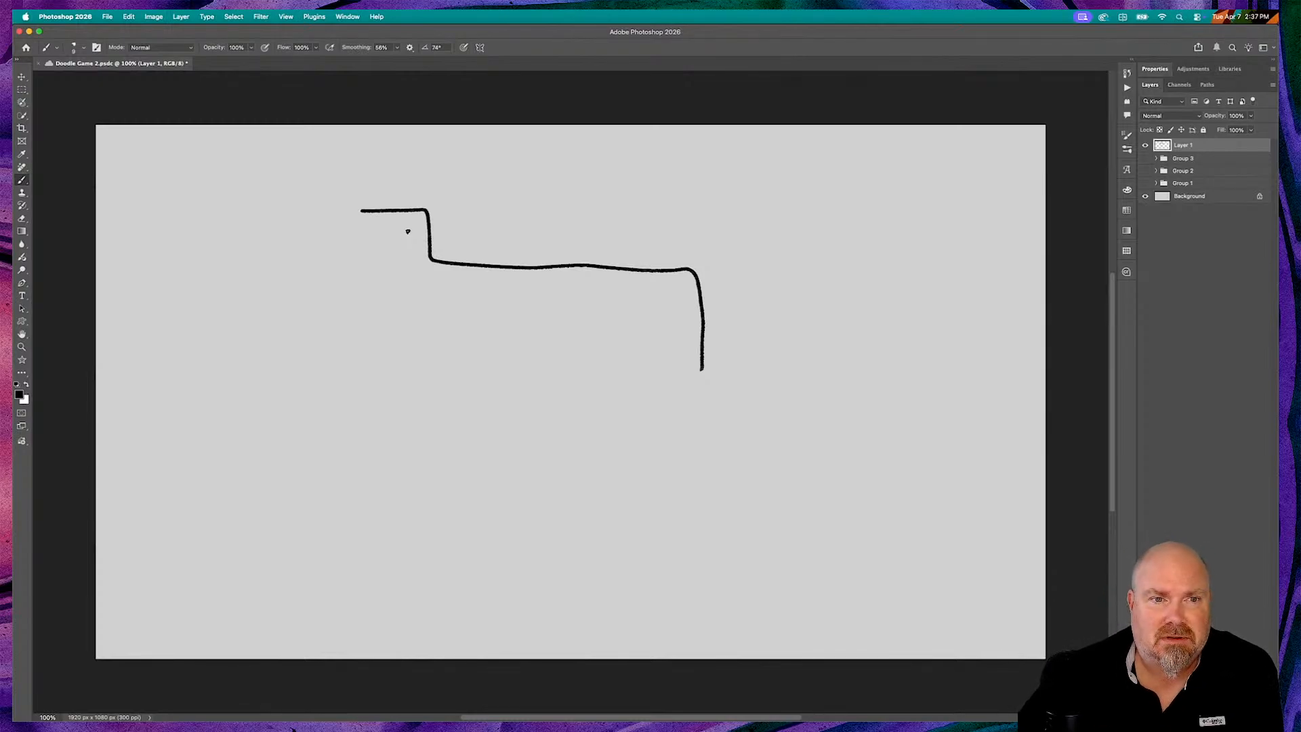
{"action": "mouse_move", "coordinate": [370, 224]}
{"action": "left_mouse_down"}
{"action": "mouse_move", "coordinate": [414, 232]}
{"action": "mouse_move", "coordinate": [416, 290]}
{"action": "mouse_move", "coordinate": [362, 287]}
{"action": "mouse_move", "coordinate": [367, 218]}
{"action": "mouse_move", "coordinate": [384, 221]}
{"action": "mouse_move", "coordinate": [321, 209]}
{"action": "left_mouse_up"}
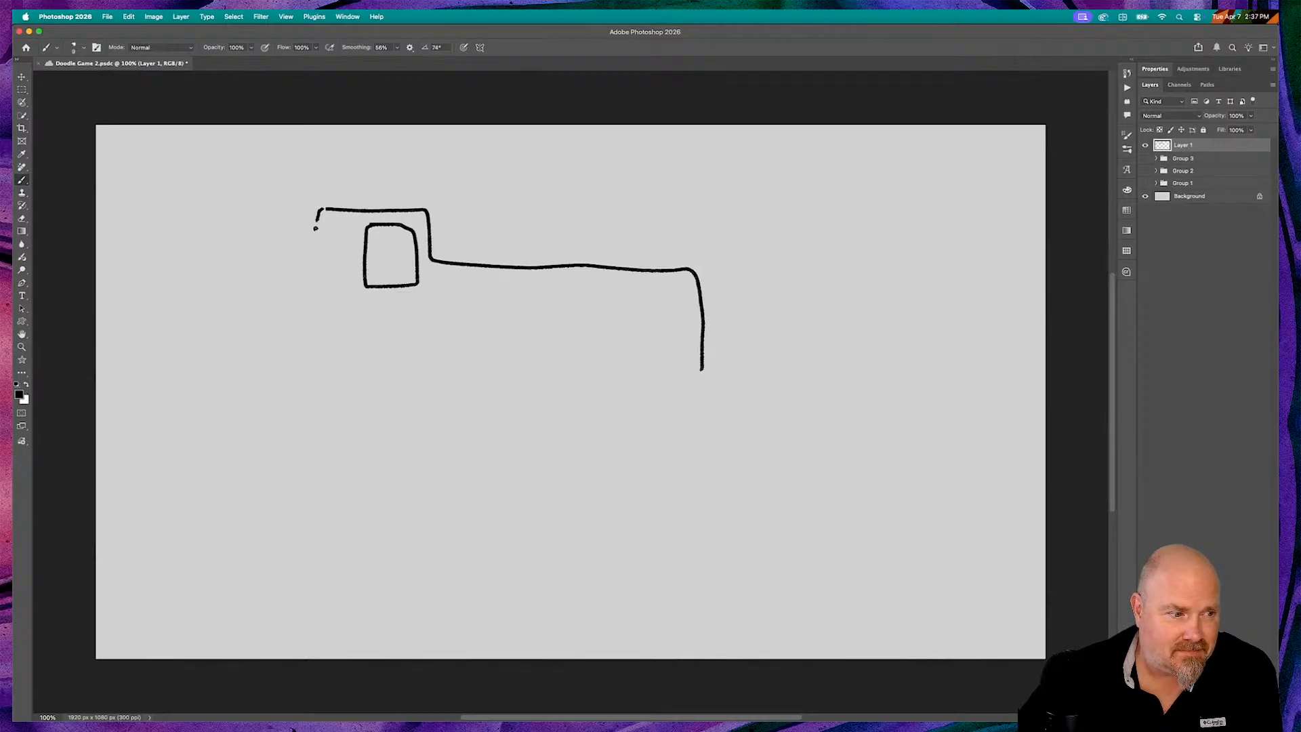
{"action": "left_click_drag", "start_coordinate": [315, 229], "coordinate": [314, 233]}
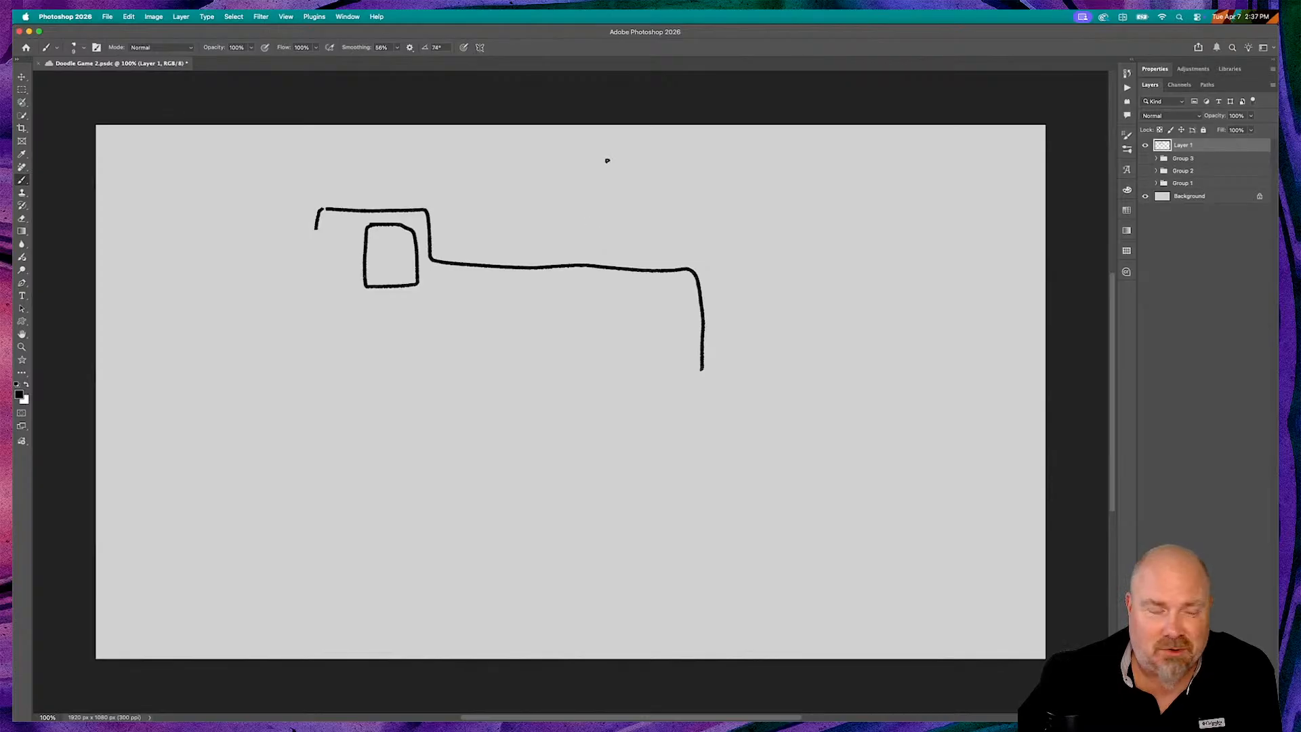
Handwrite "Bru" above the train outline, lowering the brush Smoothing to 45% before the last letter
{"action": "left_click_drag", "start_coordinate": [606, 183], "coordinate": [609, 221]}
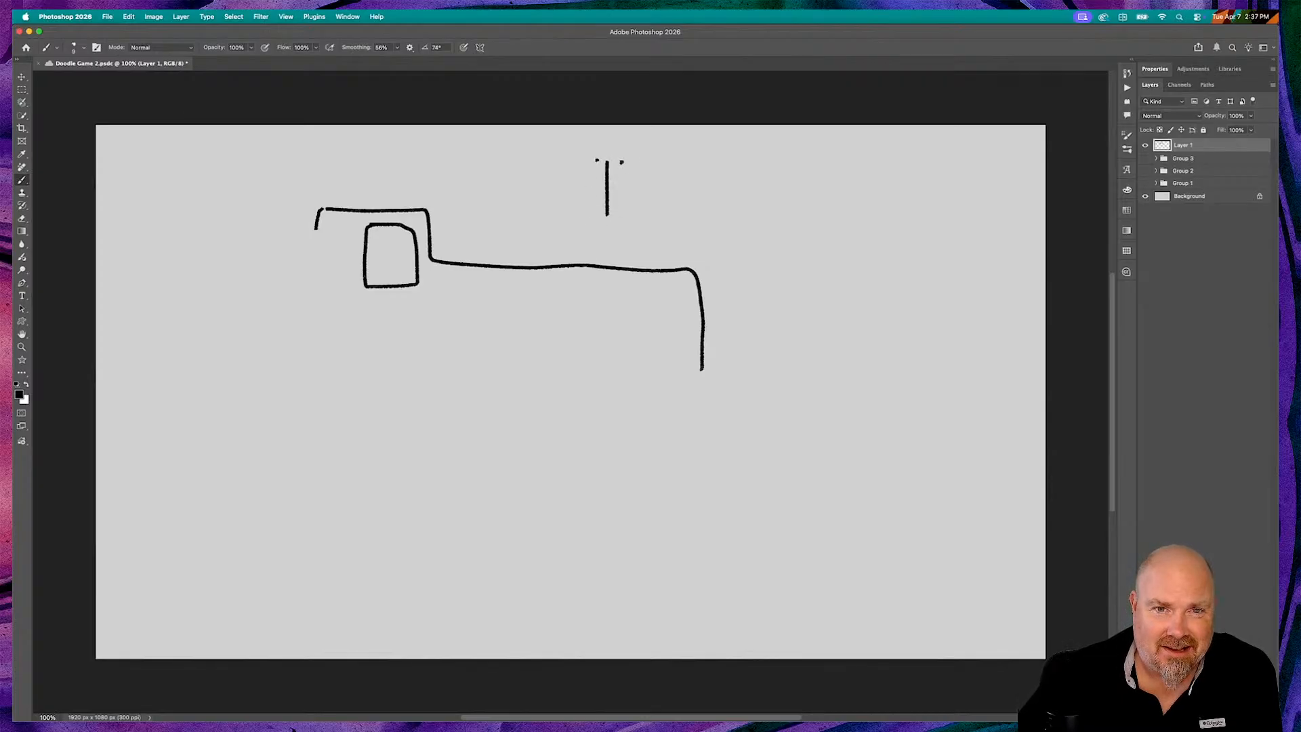
{"action": "mouse_move", "coordinate": [621, 163]}
{"action": "left_mouse_down"}
{"action": "mouse_move", "coordinate": [650, 170]}
{"action": "mouse_move", "coordinate": [596, 207]}
{"action": "mouse_move", "coordinate": [624, 208]}
{"action": "mouse_move", "coordinate": [603, 226]}
{"action": "mouse_move", "coordinate": [617, 197]}
{"action": "mouse_move", "coordinate": [639, 226]}
{"action": "mouse_move", "coordinate": [661, 196]}
{"action": "left_mouse_up"}
{"action": "mouse_move", "coordinate": [358, 51]}
{"action": "left_mouse_down"}
{"action": "mouse_move", "coordinate": [341, 52]}
{"action": "mouse_move", "coordinate": [354, 52]}
{"action": "left_mouse_up"}
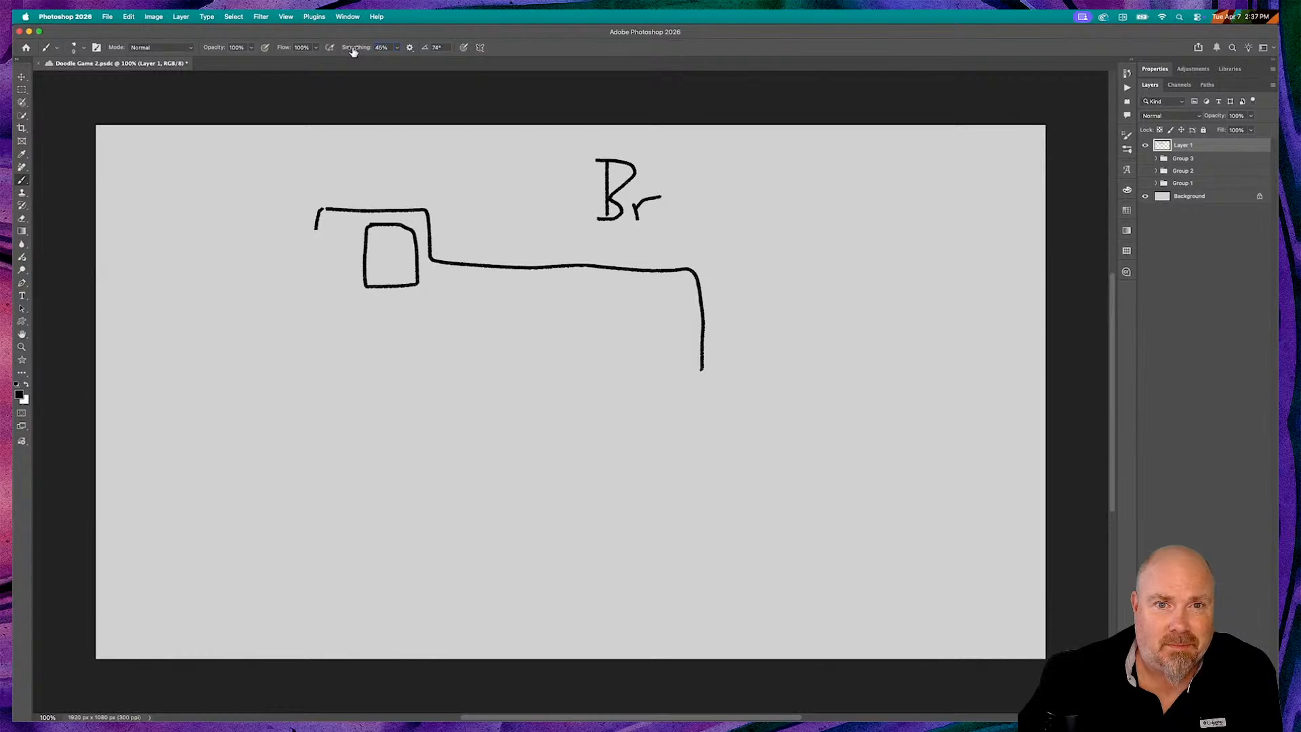
{"action": "mouse_move", "coordinate": [675, 218]}
{"action": "left_mouse_down"}
{"action": "mouse_move", "coordinate": [690, 207]}
{"action": "mouse_move", "coordinate": [692, 228]}
{"action": "left_mouse_up"}
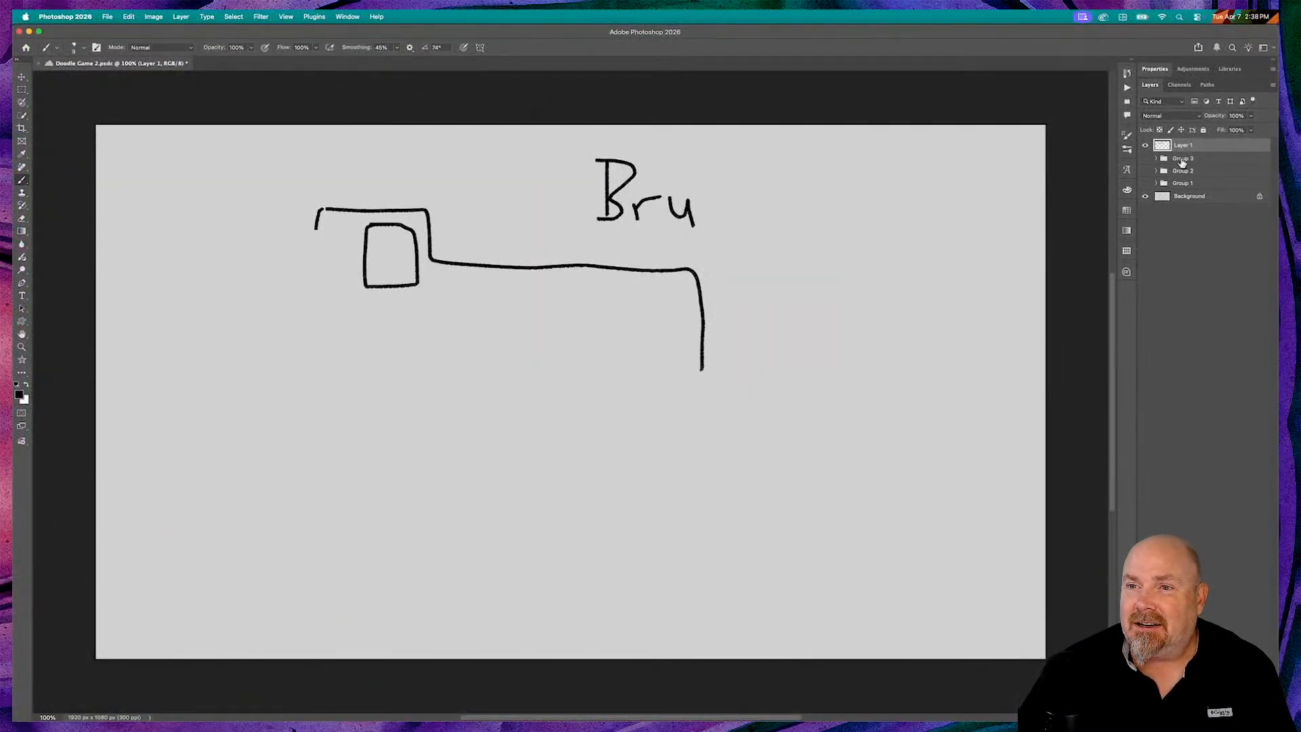
Rename the train drawing's layer as Train and hide it
{"action": "double_click", "coordinate": [1184, 145]}
{"action": "type", "text": "Tra"}
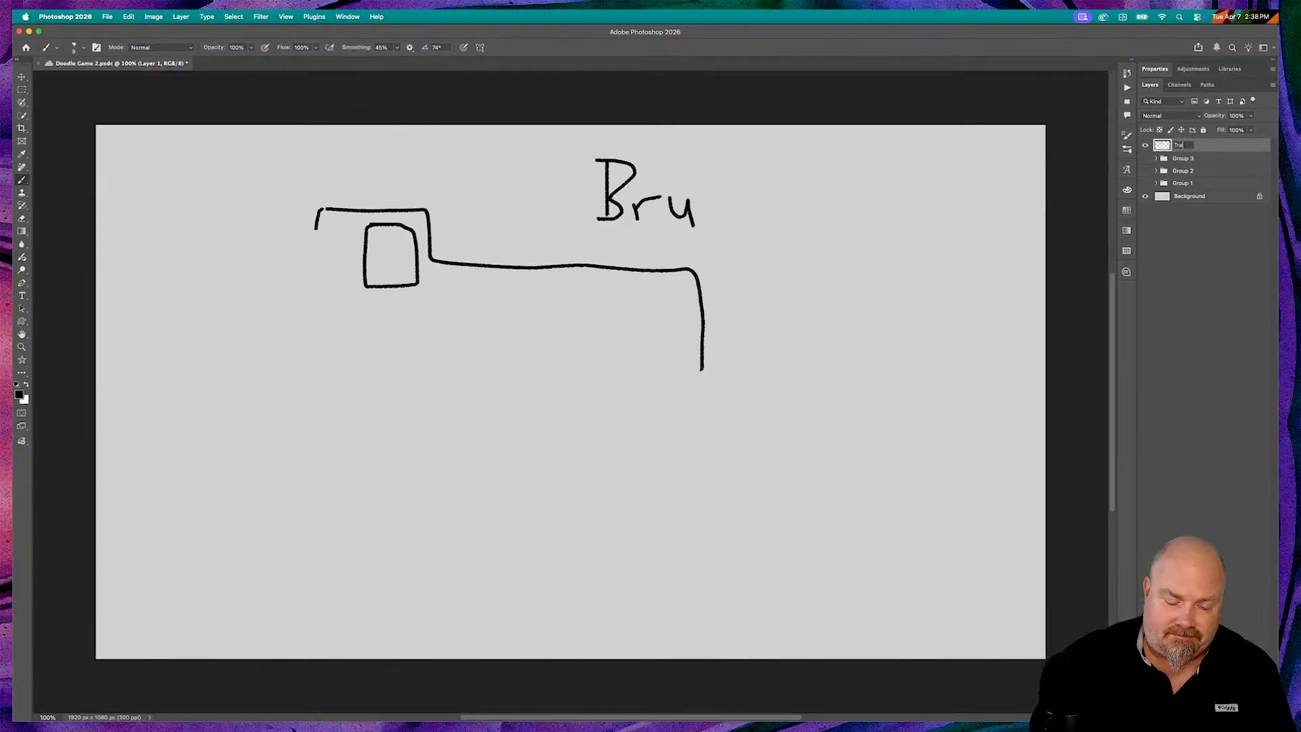
{"action": "type", "text": "in"}
{"action": "key", "text": "Return"}
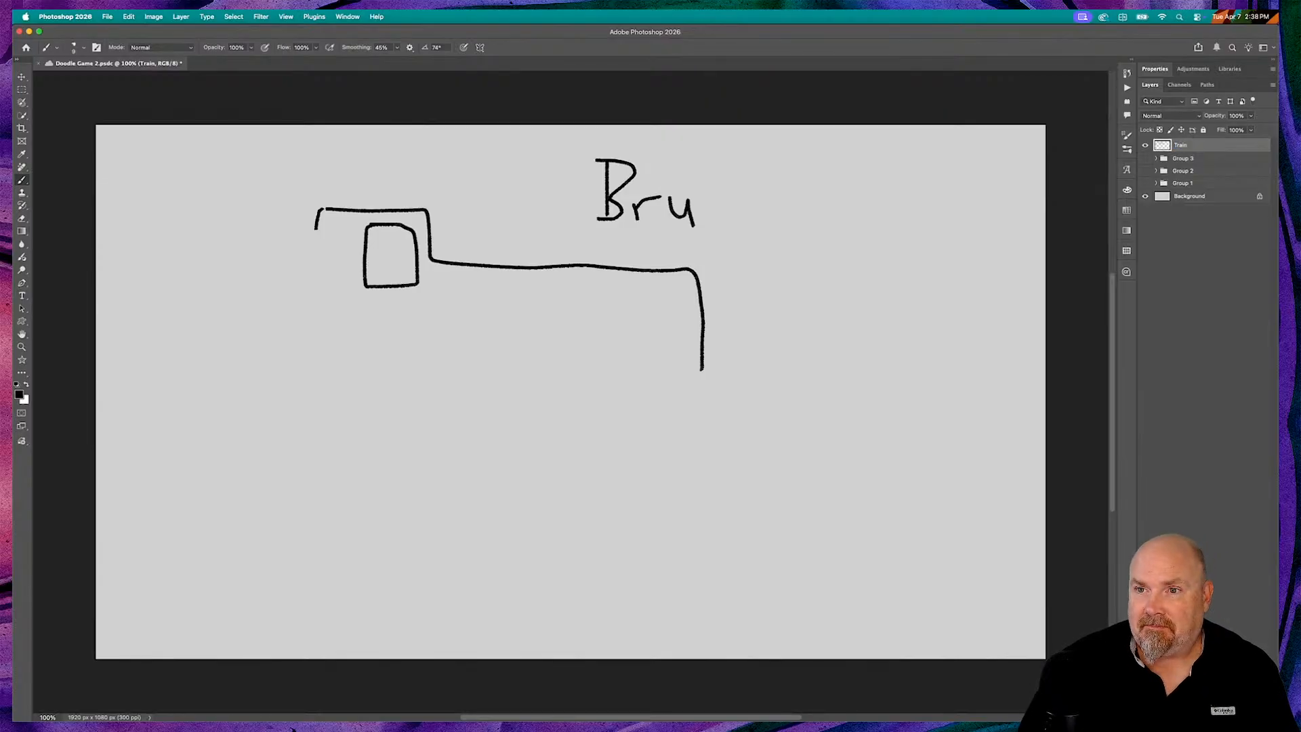
{"action": "left_click", "coordinate": [1145, 146]}
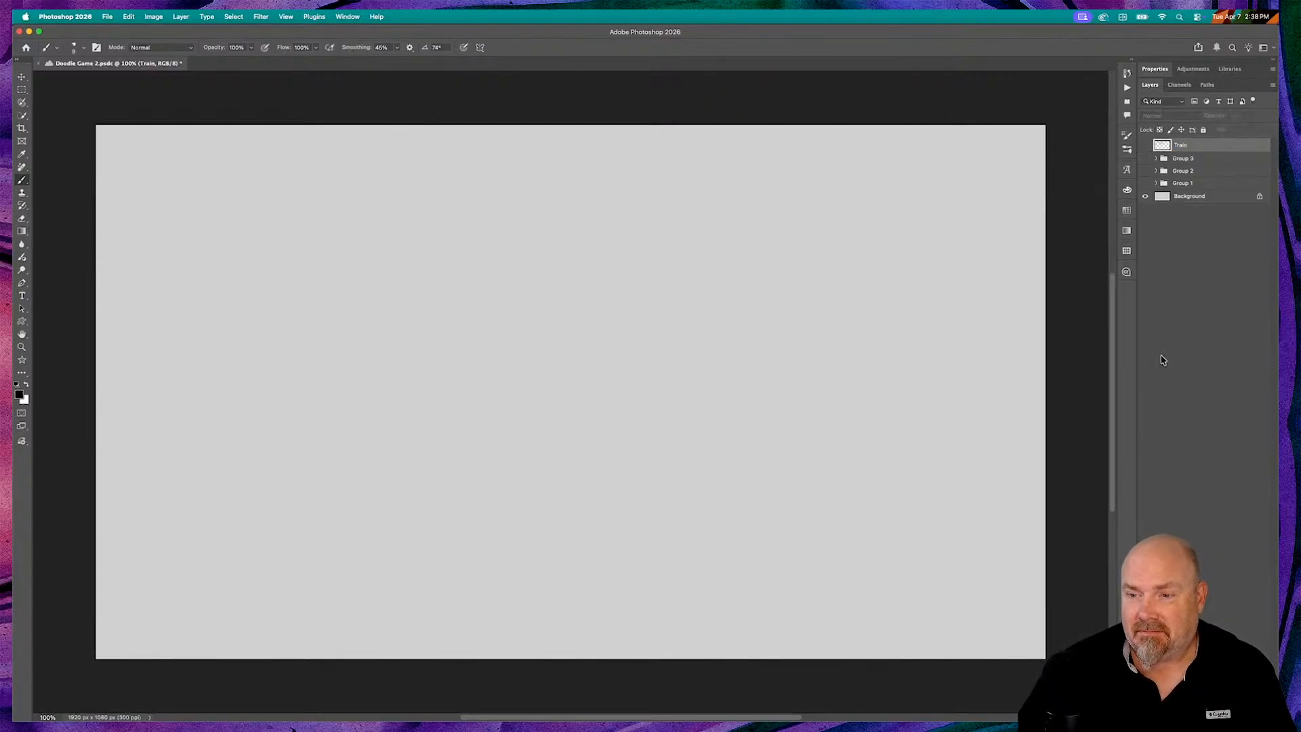
Add a new empty layer above Train and switch to the Pictionary Generator page in Google Chrome
{"action": "mouse_move", "coordinate": [645, 719]}
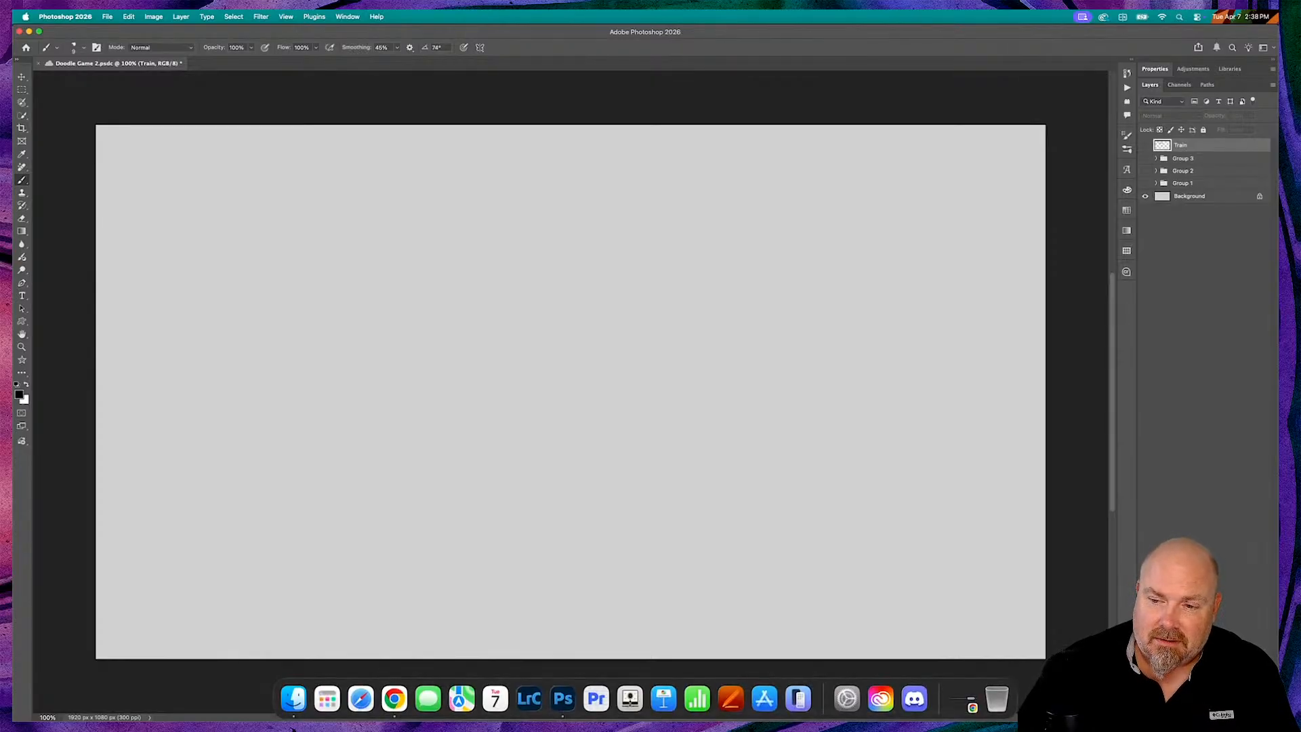
{"action": "key", "text": "super+alt+shift+n"}
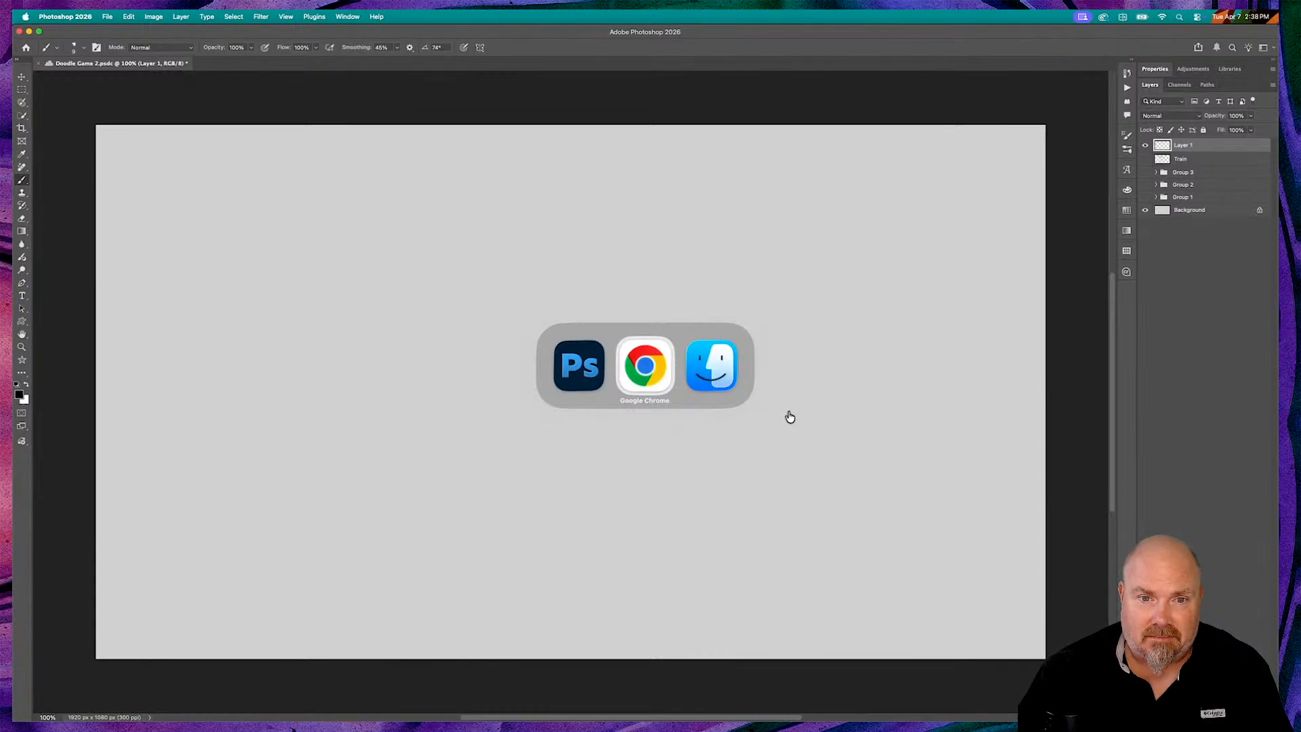
{"action": "key", "text": "super+Tab"}
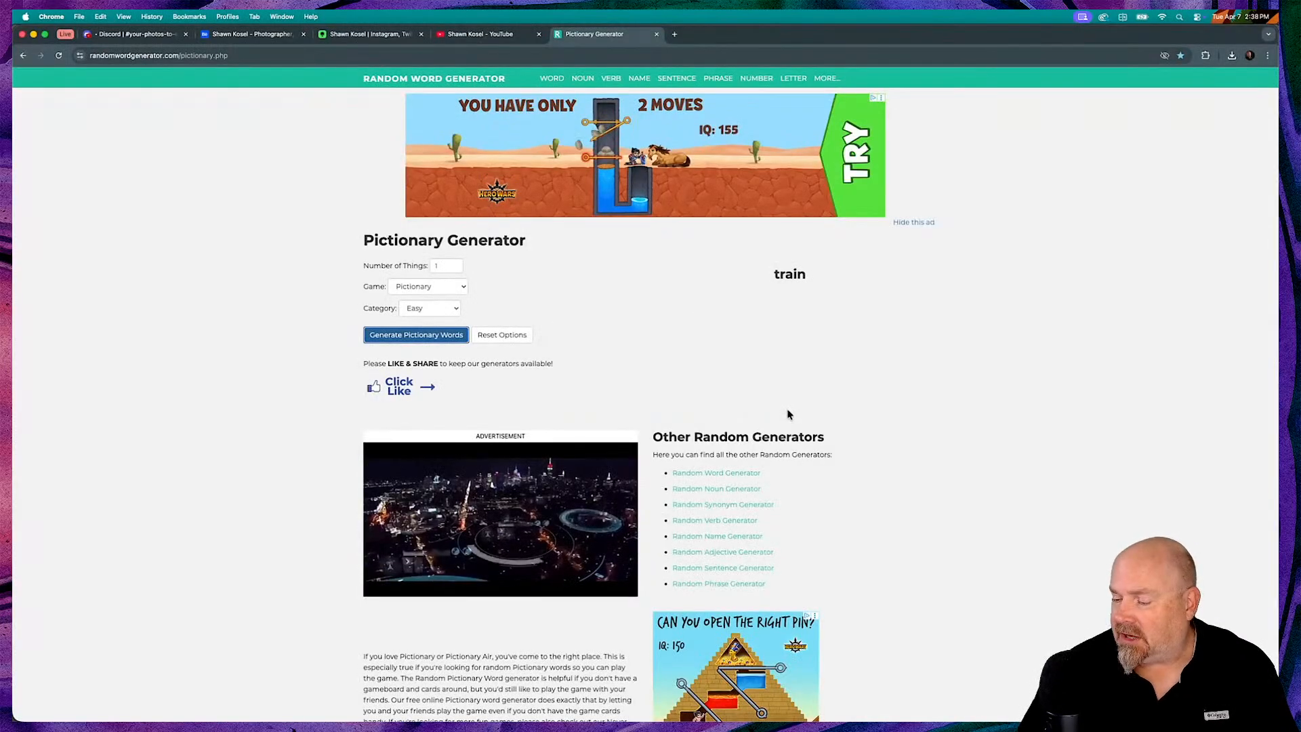
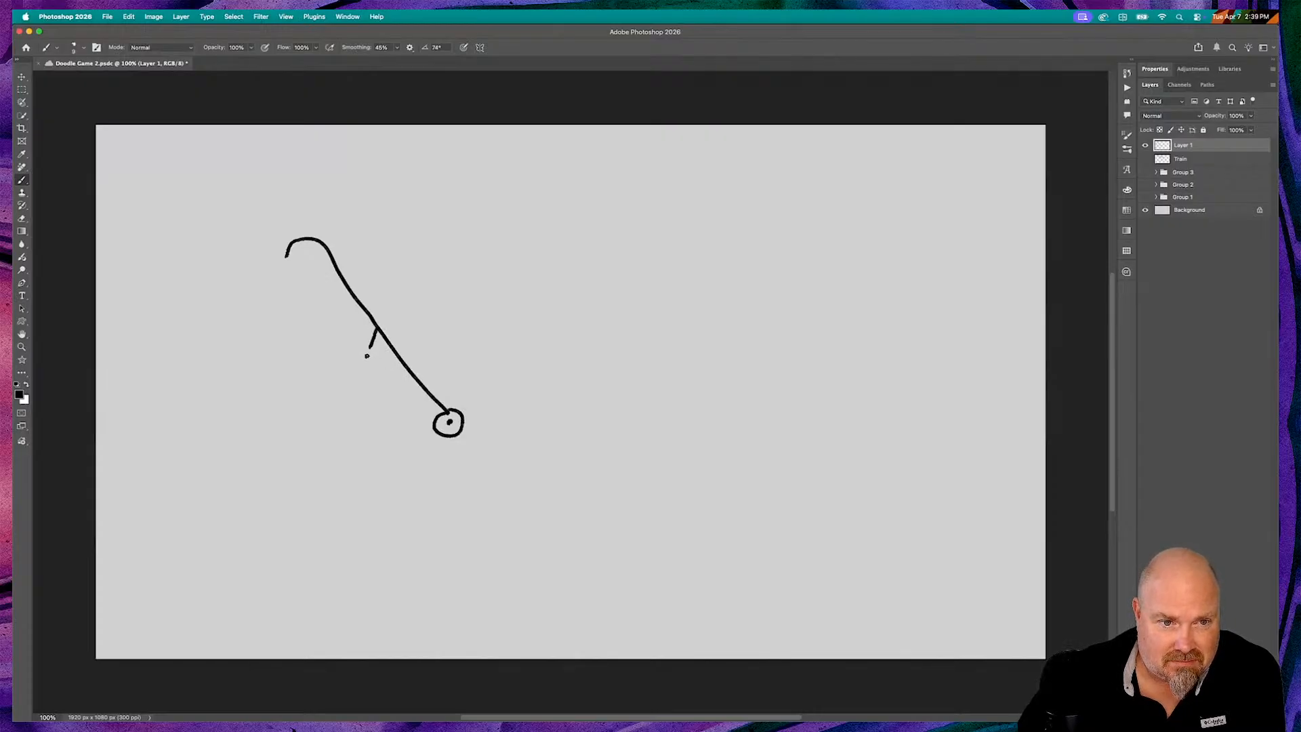
Complete the stroller's side frame with a rear leg, a crossbar and a round rear wheel with a centre dot
{"action": "left_click_drag", "start_coordinate": [366, 355], "coordinate": [355, 398]}
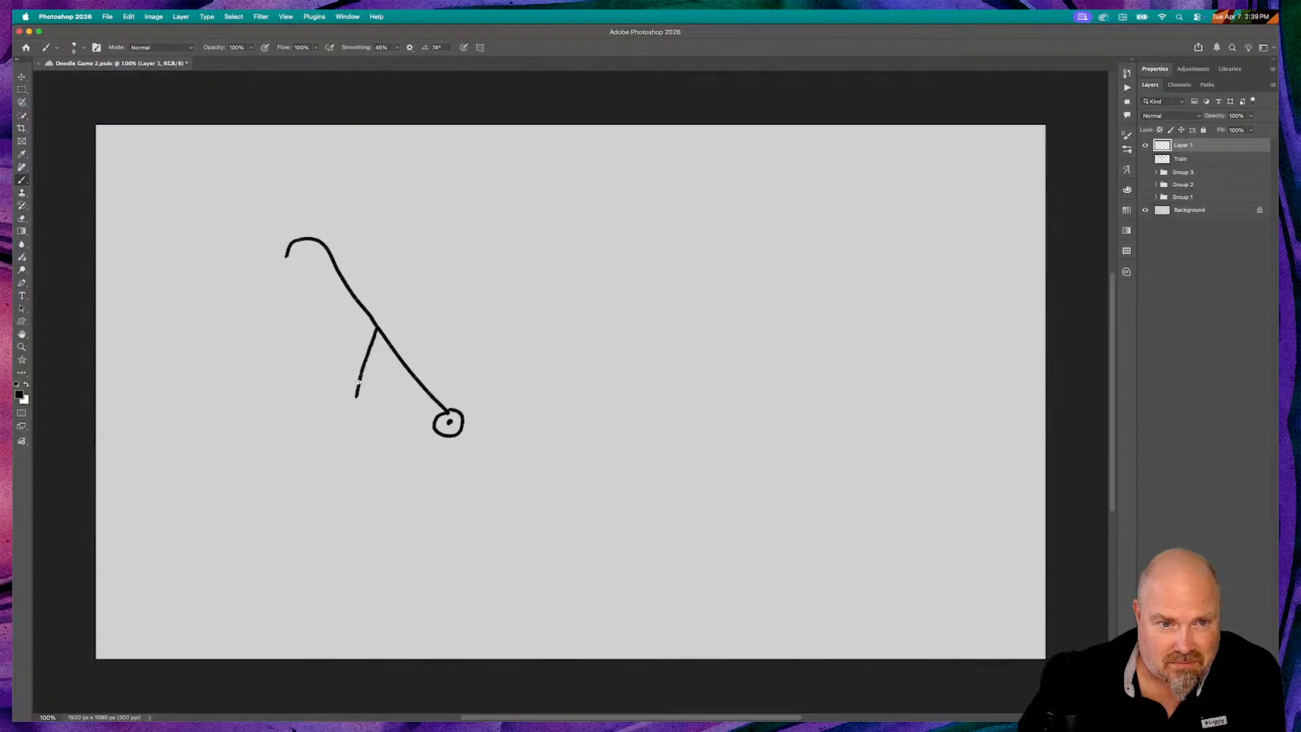
{"action": "left_click_drag", "start_coordinate": [358, 383], "coordinate": [439, 401]}
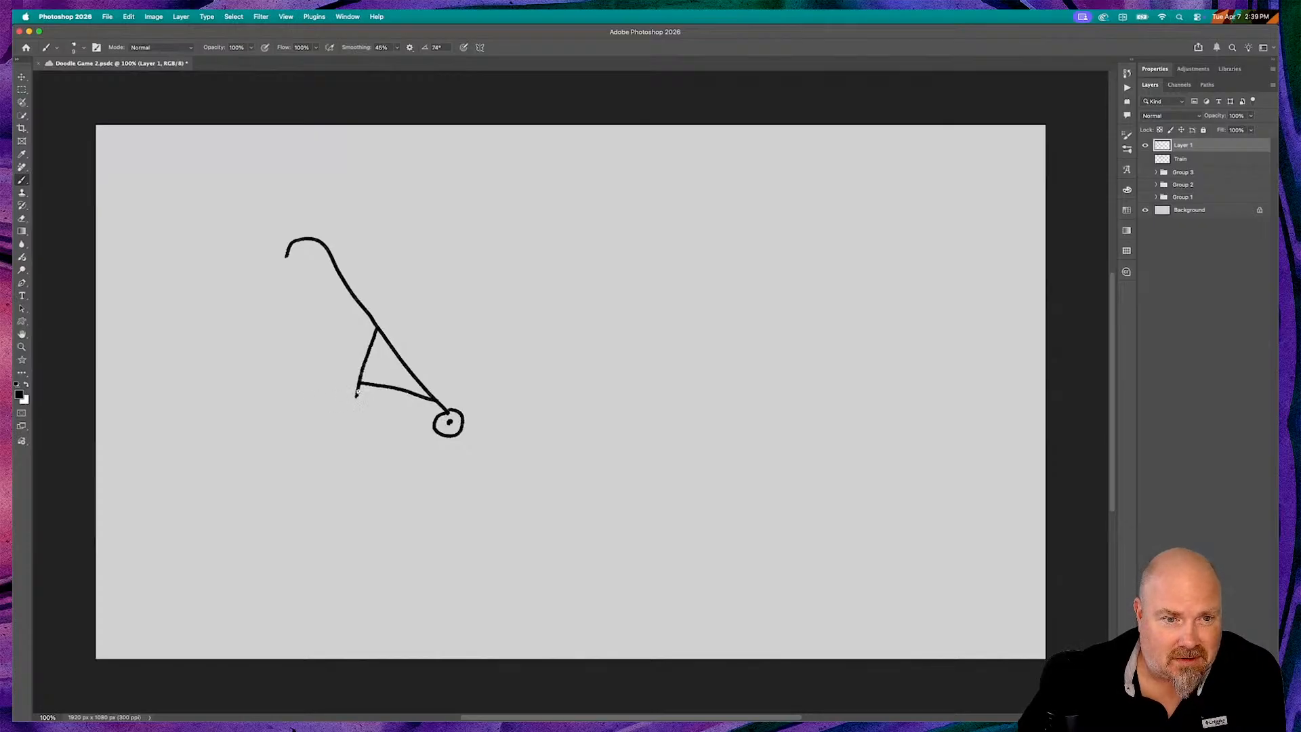
{"action": "mouse_move", "coordinate": [356, 393]}
{"action": "left_mouse_down"}
{"action": "mouse_move", "coordinate": [340, 442]}
{"action": "mouse_move", "coordinate": [359, 439]}
{"action": "mouse_move", "coordinate": [349, 416]}
{"action": "left_mouse_up"}
{"action": "key", "text": "super+s"}
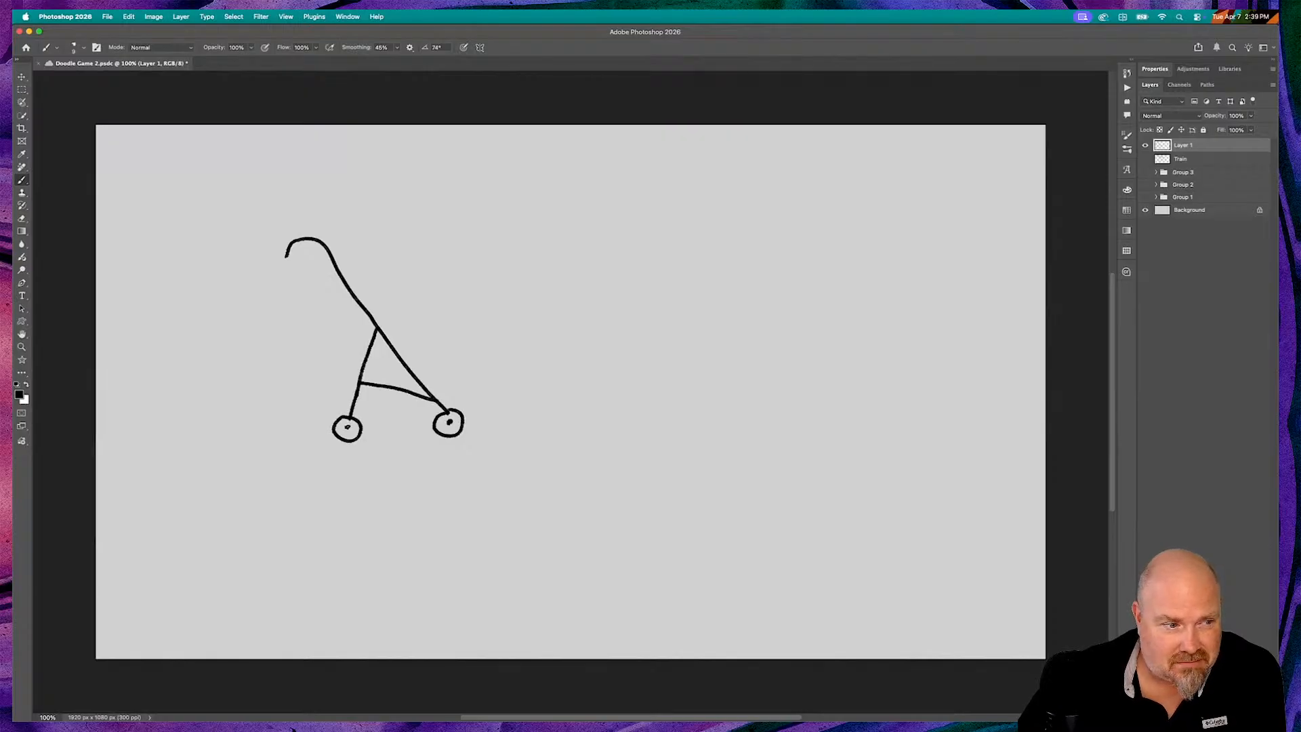
{"action": "left_click", "coordinate": [346, 427]}
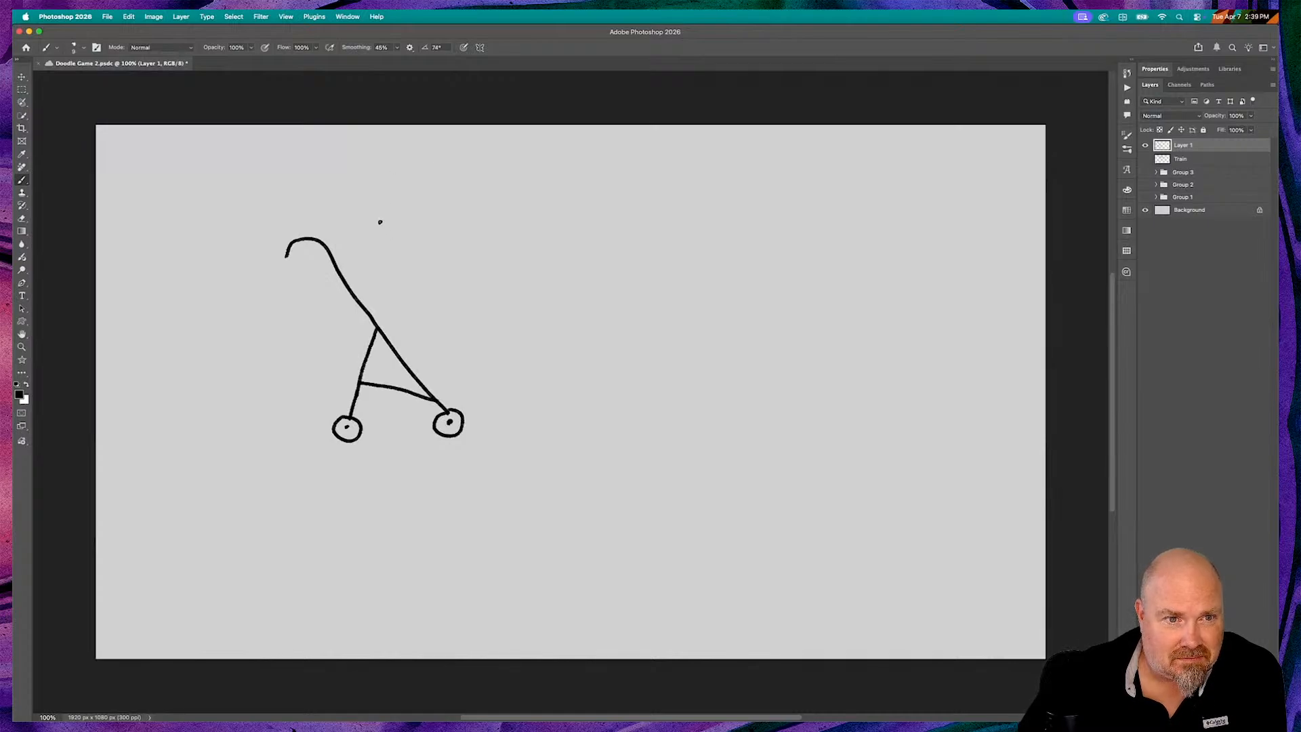
Draw four more slanted stroller poles beside the first frame, each ending in a small wheel, with a curved handle on the third
{"action": "mouse_move", "coordinate": [380, 220]}
{"action": "left_mouse_down"}
{"action": "mouse_move", "coordinate": [505, 371]}
{"action": "mouse_move", "coordinate": [493, 380]}
{"action": "mouse_move", "coordinate": [504, 391]}
{"action": "mouse_move", "coordinate": [521, 381]}
{"action": "mouse_move", "coordinate": [510, 370]}
{"action": "left_mouse_up"}
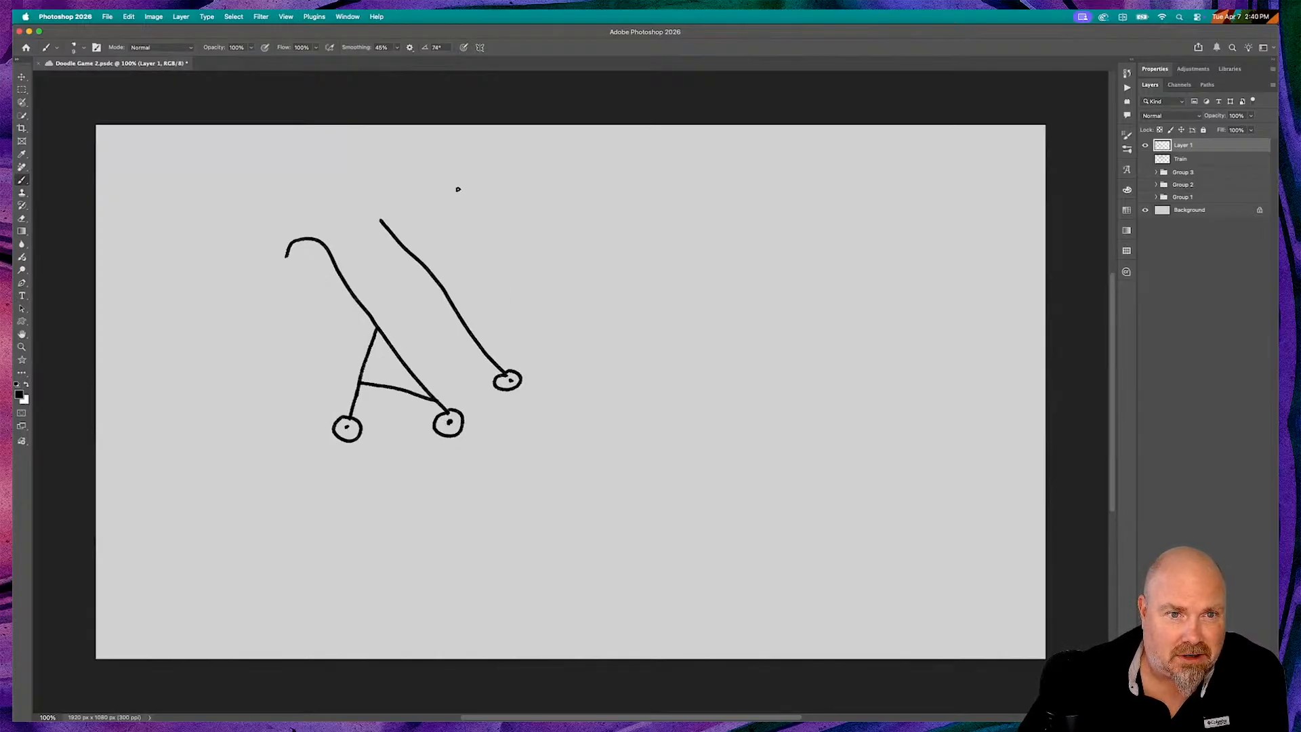
{"action": "mouse_move", "coordinate": [451, 192]}
{"action": "left_mouse_down"}
{"action": "mouse_move", "coordinate": [576, 354]}
{"action": "mouse_move", "coordinate": [578, 343]}
{"action": "mouse_move", "coordinate": [564, 344]}
{"action": "left_mouse_up"}
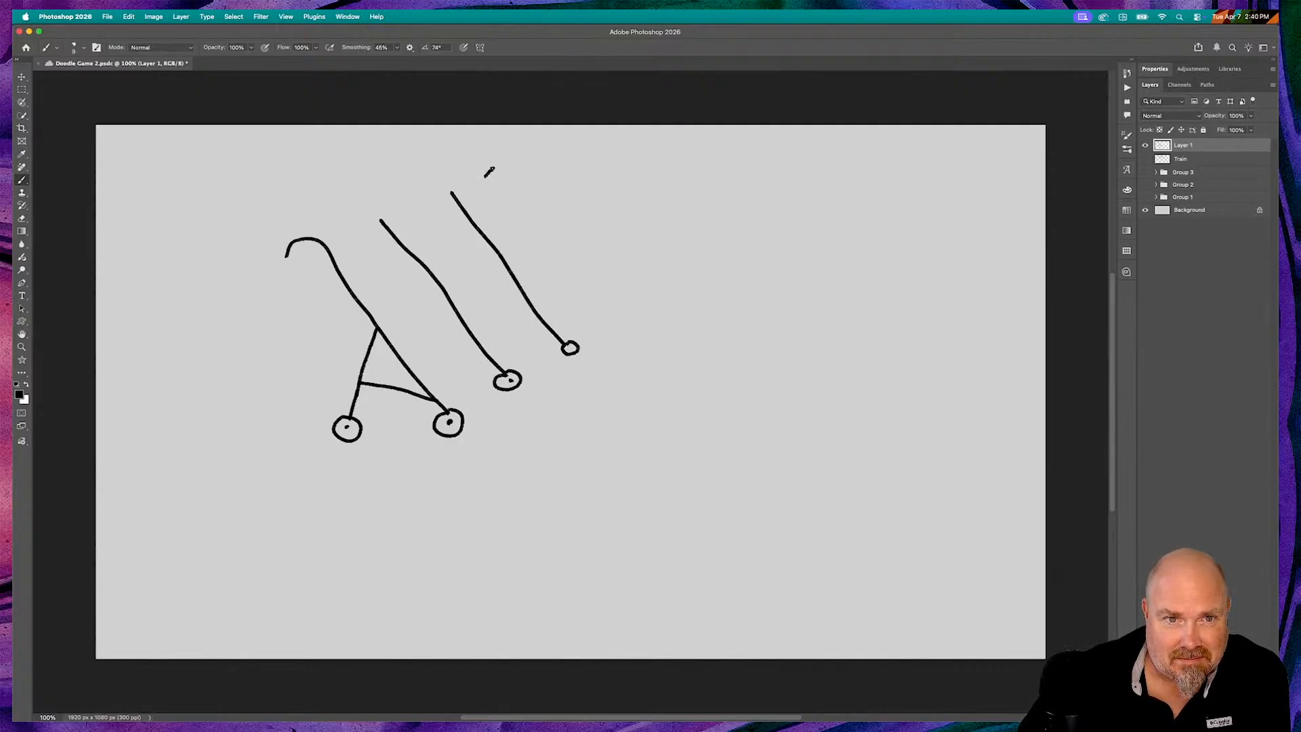
{"action": "mouse_move", "coordinate": [492, 170]}
{"action": "left_mouse_down"}
{"action": "mouse_move", "coordinate": [511, 171]}
{"action": "mouse_move", "coordinate": [623, 316]}
{"action": "left_mouse_up"}
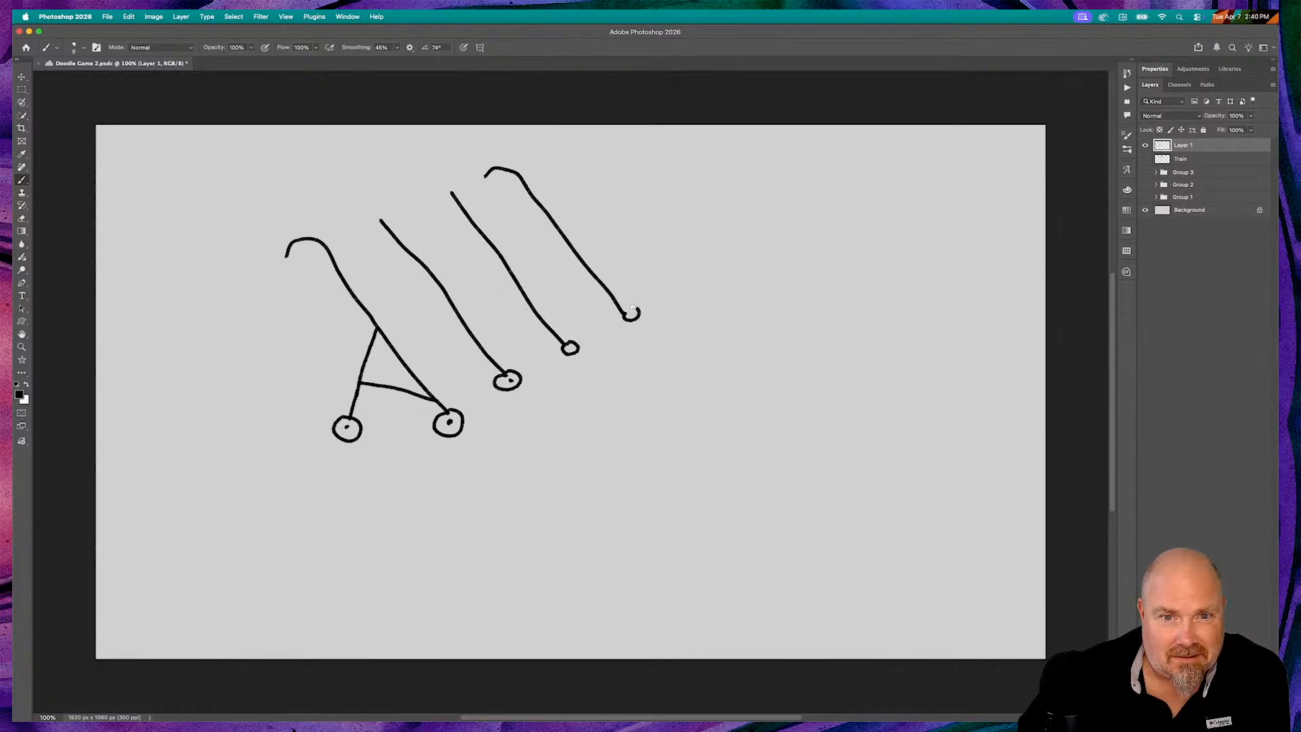
{"action": "left_click_drag", "start_coordinate": [632, 308], "coordinate": [627, 309]}
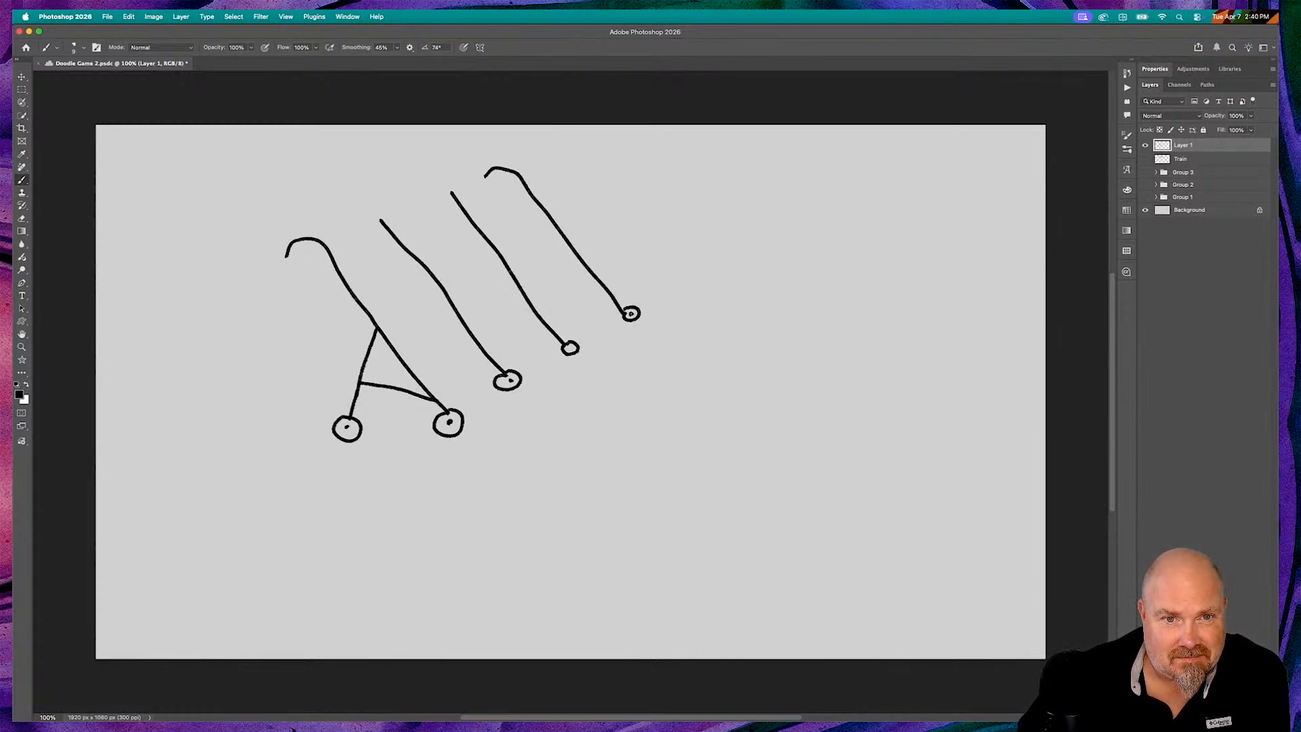
{"action": "left_click", "coordinate": [631, 313]}
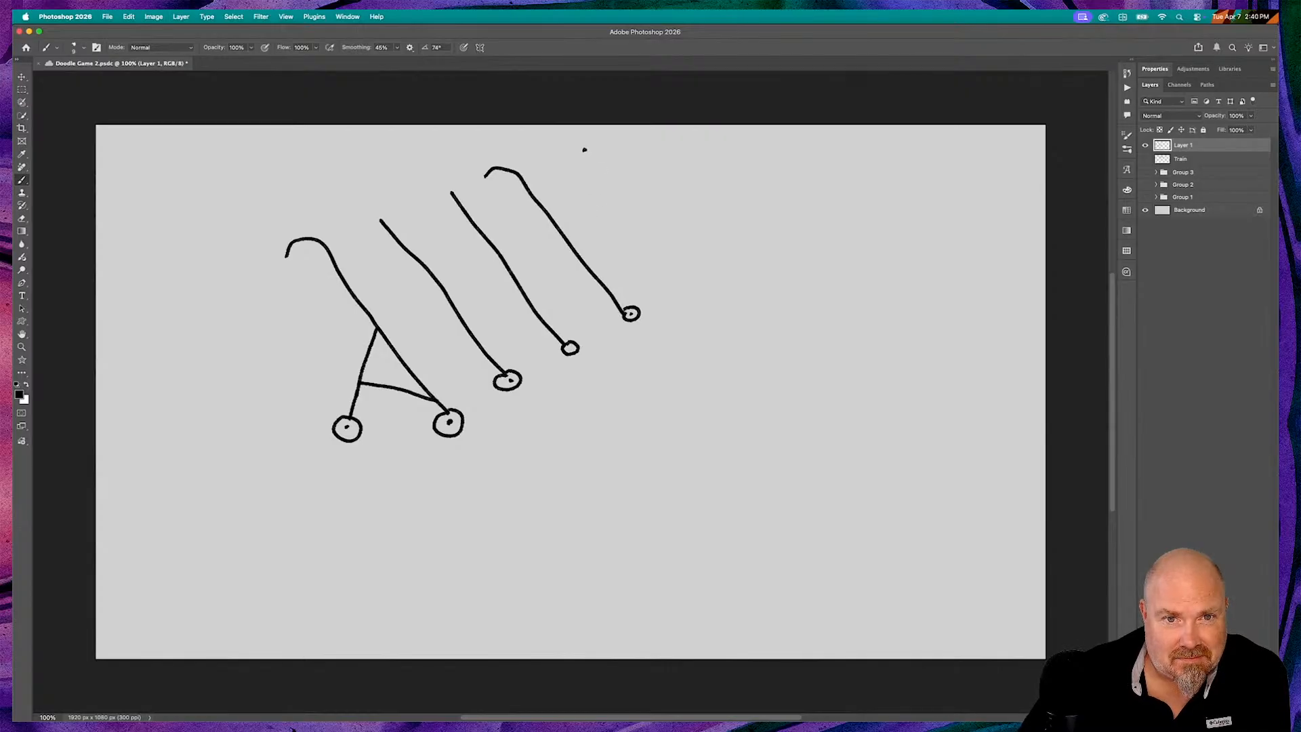
{"action": "mouse_move", "coordinate": [586, 152]}
{"action": "left_mouse_down"}
{"action": "mouse_move", "coordinate": [671, 227]}
{"action": "mouse_move", "coordinate": [696, 292]}
{"action": "mouse_move", "coordinate": [709, 273]}
{"action": "left_mouse_up"}
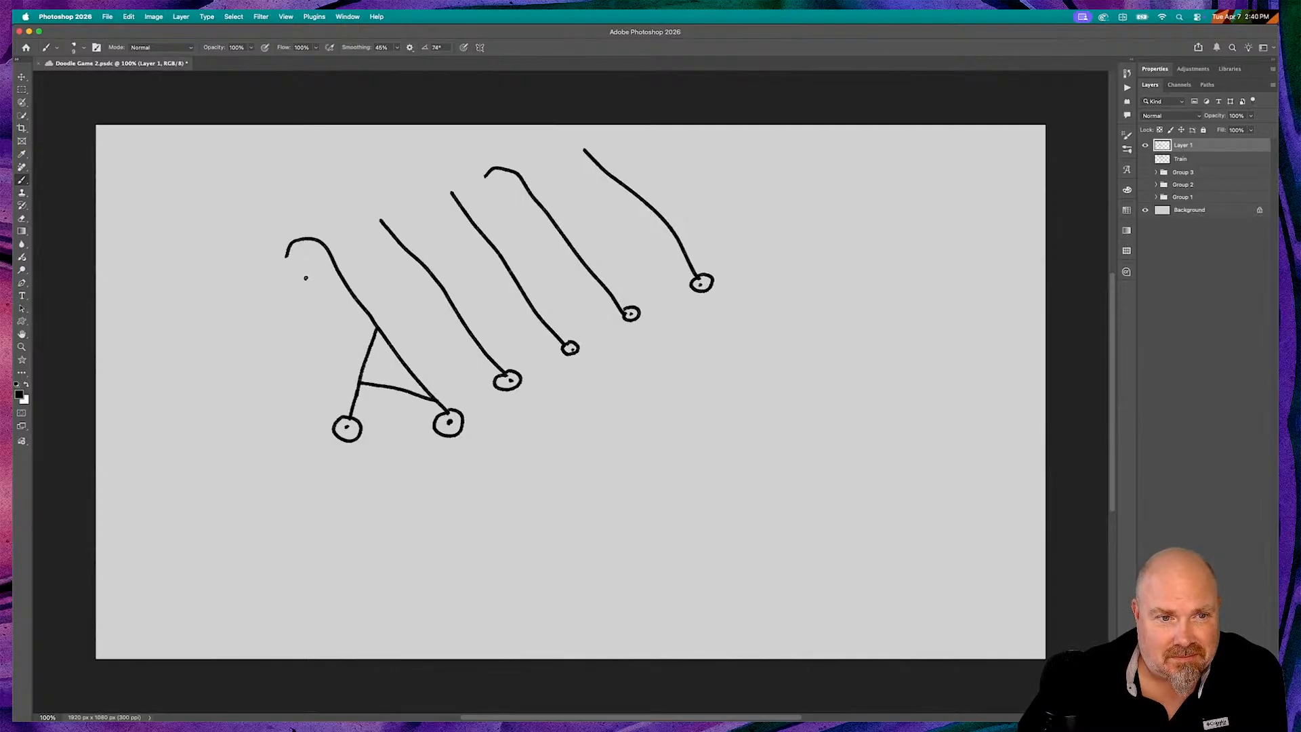
Connect the five stroller poles with sagging curves along their upper ends, lower ends and middle to form four seats
{"action": "mouse_move", "coordinate": [332, 251]}
{"action": "left_mouse_down"}
{"action": "mouse_move", "coordinate": [390, 228]}
{"action": "mouse_move", "coordinate": [427, 233]}
{"action": "mouse_move", "coordinate": [453, 196]}
{"action": "mouse_move", "coordinate": [492, 202]}
{"action": "mouse_move", "coordinate": [518, 175]}
{"action": "mouse_move", "coordinate": [595, 163]}
{"action": "left_mouse_up"}
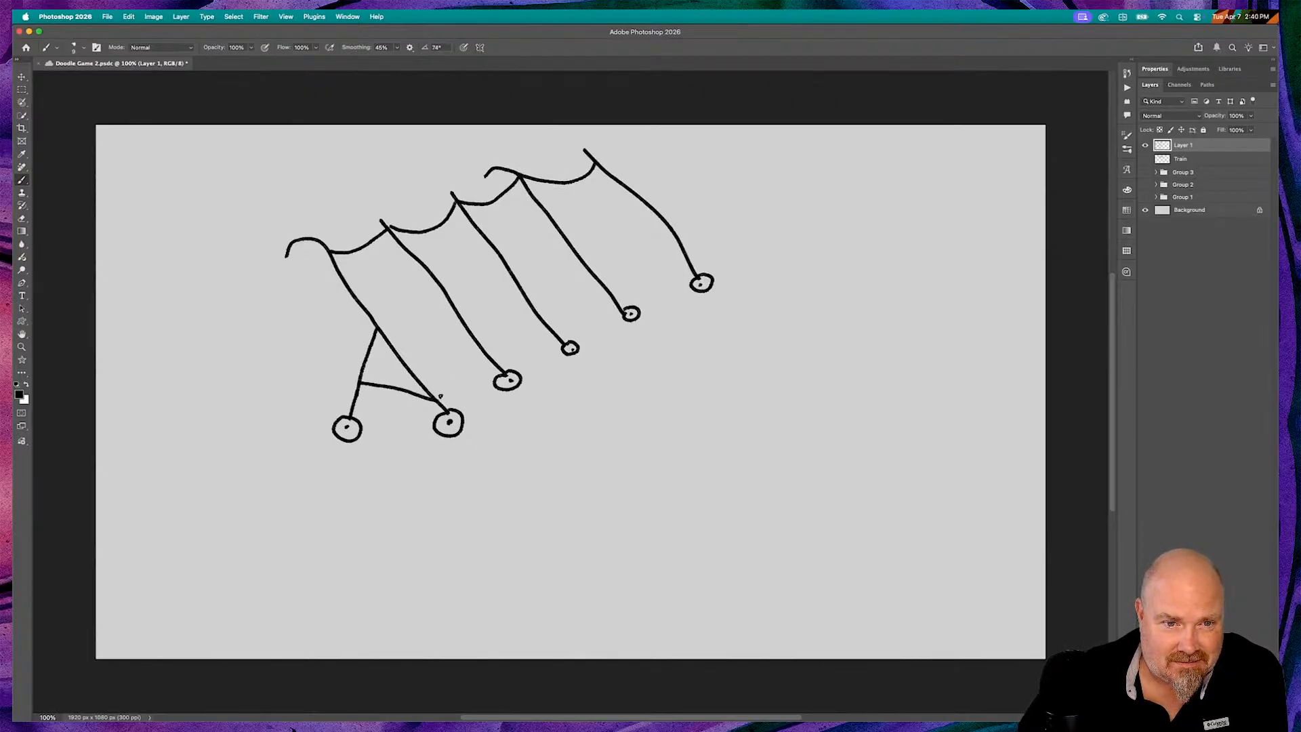
{"action": "mouse_move", "coordinate": [435, 395]}
{"action": "left_mouse_down"}
{"action": "mouse_move", "coordinate": [487, 359]}
{"action": "mouse_move", "coordinate": [546, 332]}
{"action": "left_mouse_up"}
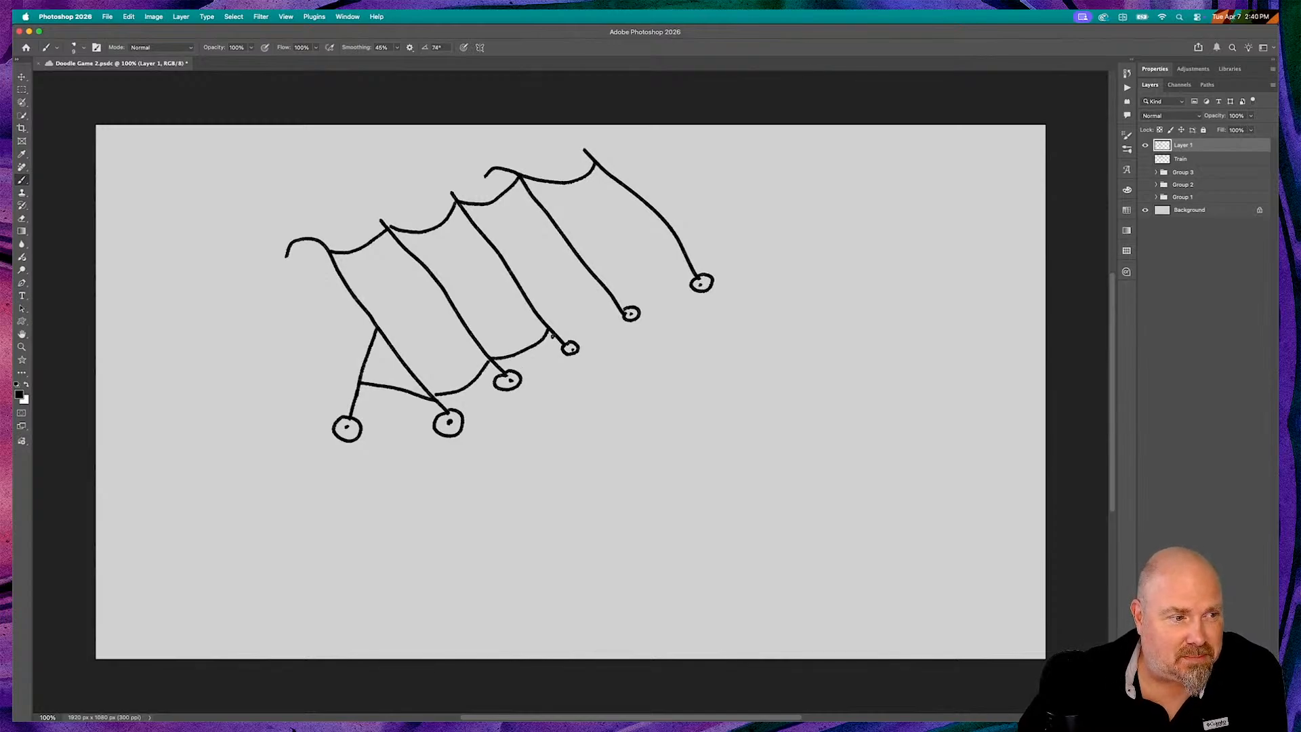
{"action": "mouse_move", "coordinate": [551, 326]}
{"action": "left_mouse_down"}
{"action": "mouse_move", "coordinate": [593, 317]}
{"action": "mouse_move", "coordinate": [613, 287]}
{"action": "mouse_move", "coordinate": [662, 270]}
{"action": "mouse_move", "coordinate": [679, 240]}
{"action": "left_mouse_up"}
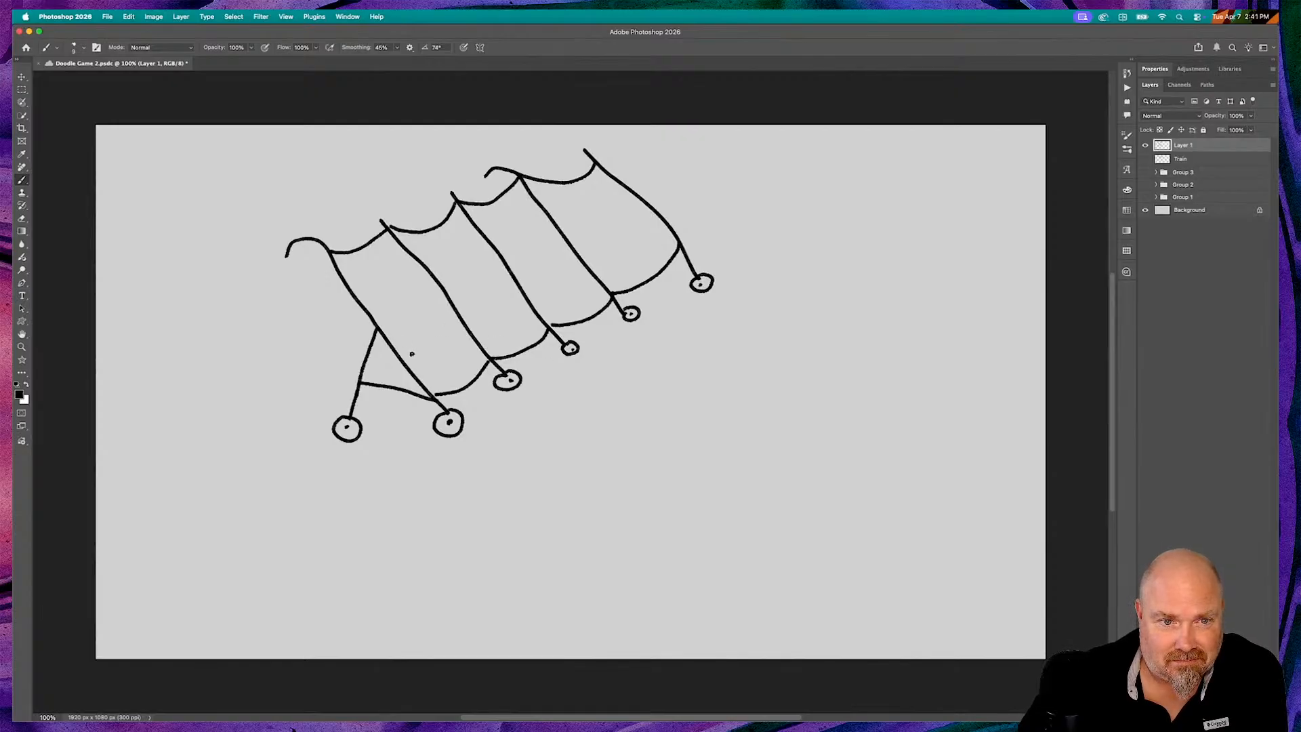
{"action": "mouse_move", "coordinate": [403, 354]}
{"action": "left_mouse_down"}
{"action": "mouse_move", "coordinate": [456, 309]}
{"action": "mouse_move", "coordinate": [515, 297]}
{"action": "mouse_move", "coordinate": [520, 278]}
{"action": "mouse_move", "coordinate": [538, 285]}
{"action": "mouse_move", "coordinate": [626, 236]}
{"action": "mouse_move", "coordinate": [648, 199]}
{"action": "left_mouse_up"}
{"action": "scroll", "coordinate": [578, 253], "scroll_direction": "down", "scroll_amount": 1}
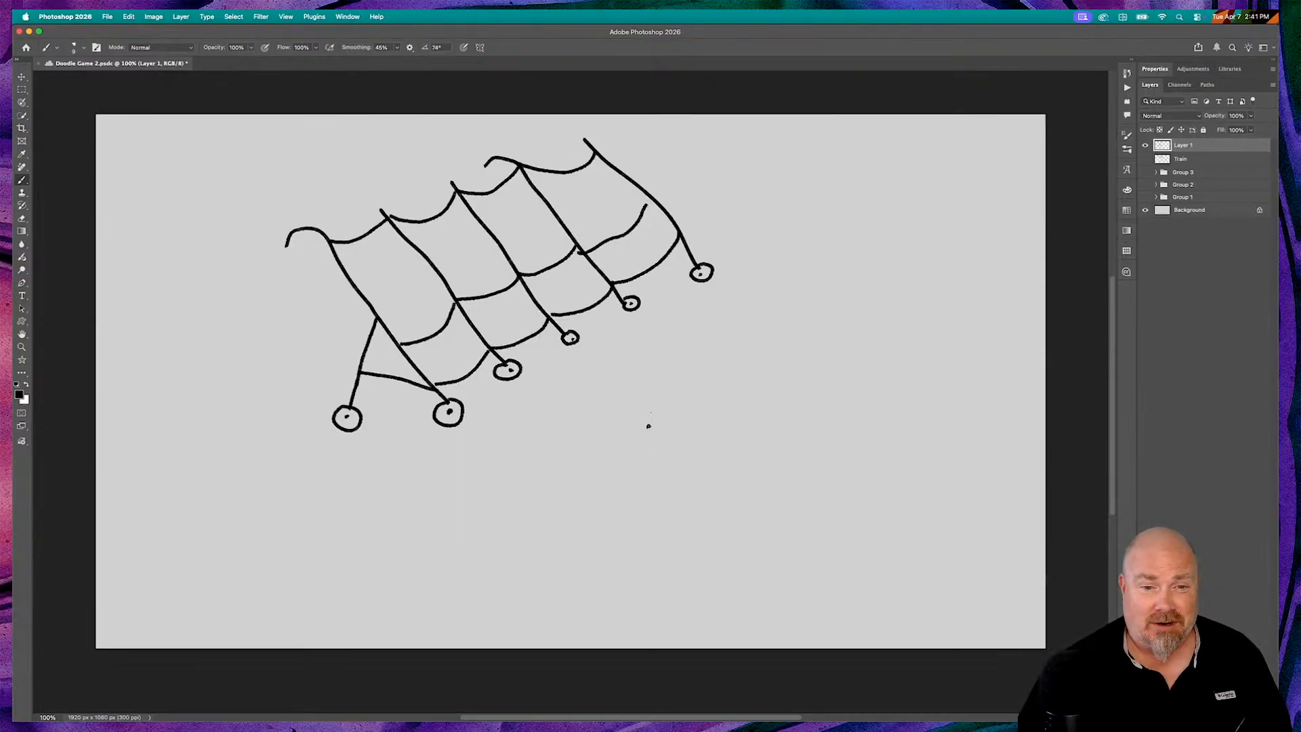
Handwrite "MAF" in large capitals below the stroller drawing and underline it
{"action": "left_click_drag", "start_coordinate": [648, 426], "coordinate": [649, 528]}
{"action": "mouse_move", "coordinate": [649, 427]}
{"action": "left_mouse_down"}
{"action": "mouse_move", "coordinate": [701, 492]}
{"action": "mouse_move", "coordinate": [740, 403]}
{"action": "mouse_move", "coordinate": [759, 535]}
{"action": "left_mouse_up"}
{"action": "left_click_drag", "start_coordinate": [790, 459], "coordinate": [789, 547]}
{"action": "left_click_drag", "start_coordinate": [792, 458], "coordinate": [845, 574]}
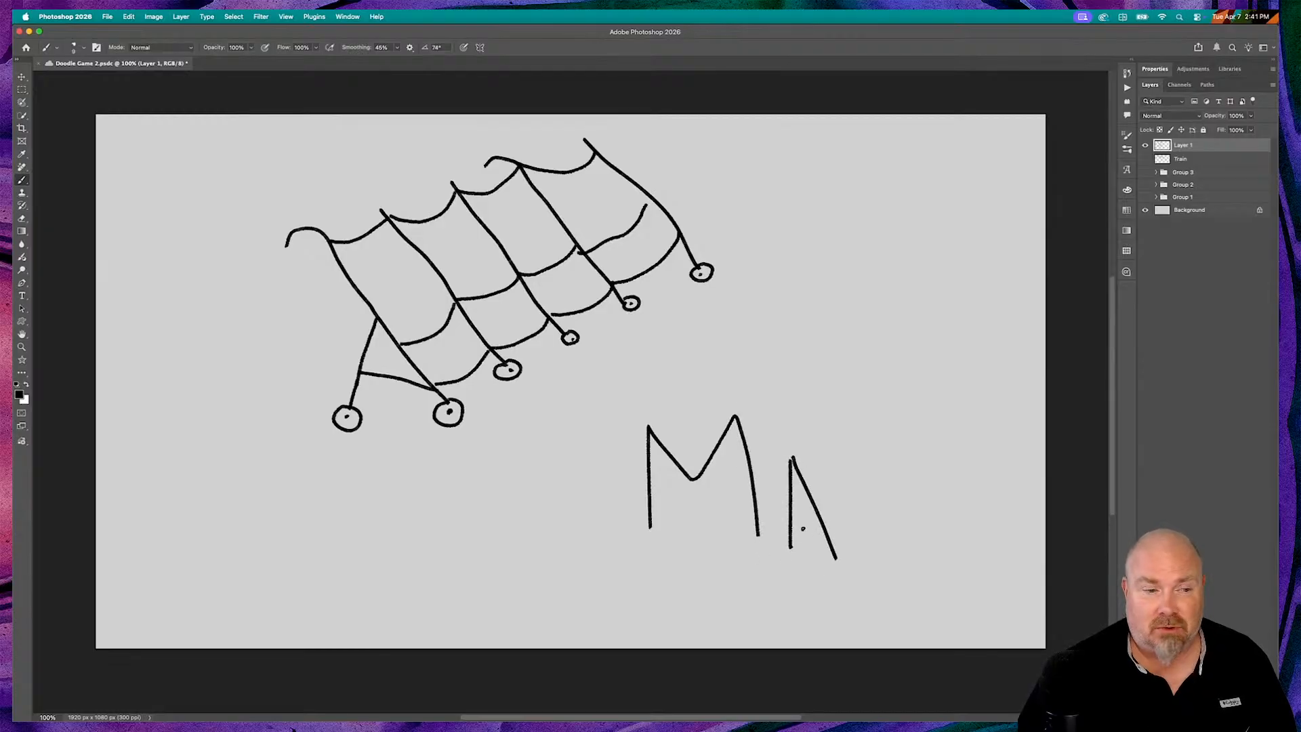
{"action": "left_click_drag", "start_coordinate": [827, 518], "coordinate": [830, 519]}
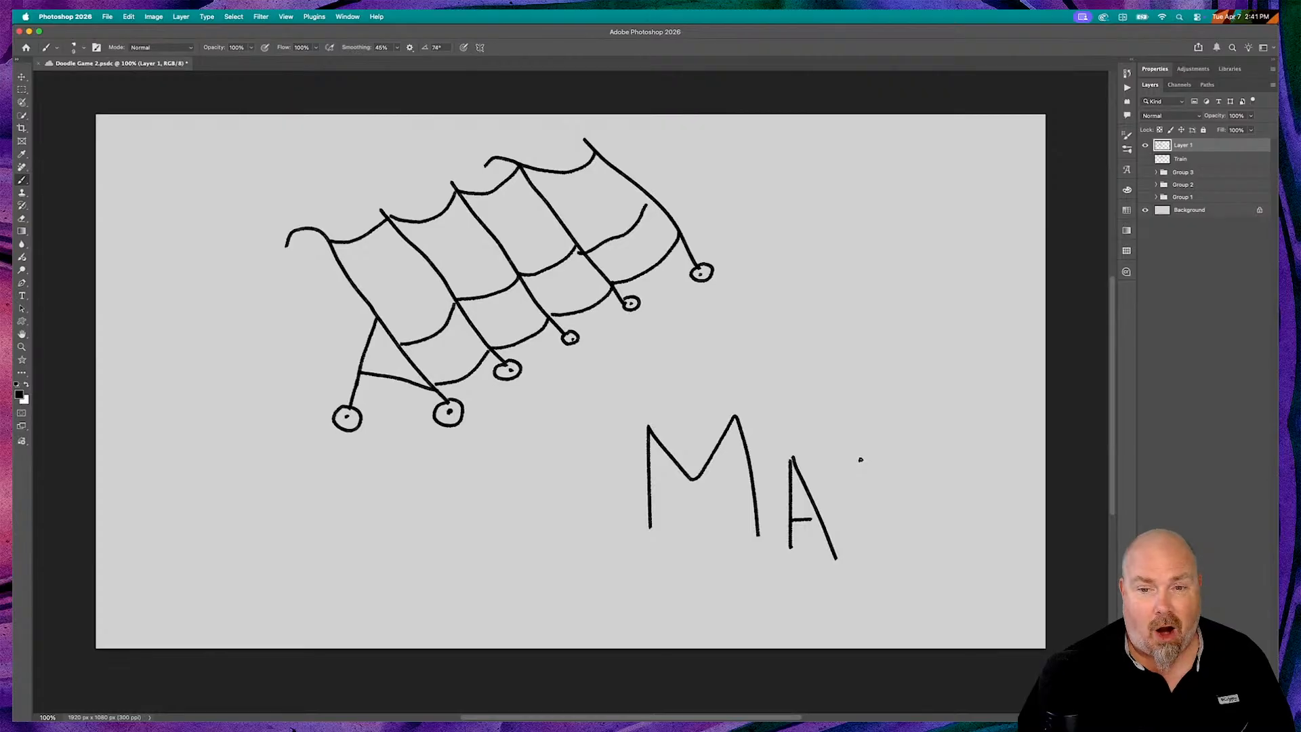
{"action": "mouse_move", "coordinate": [861, 460]}
{"action": "left_mouse_down"}
{"action": "mouse_move", "coordinate": [869, 573]}
{"action": "mouse_move", "coordinate": [927, 449]}
{"action": "mouse_move", "coordinate": [912, 485]}
{"action": "left_mouse_up"}
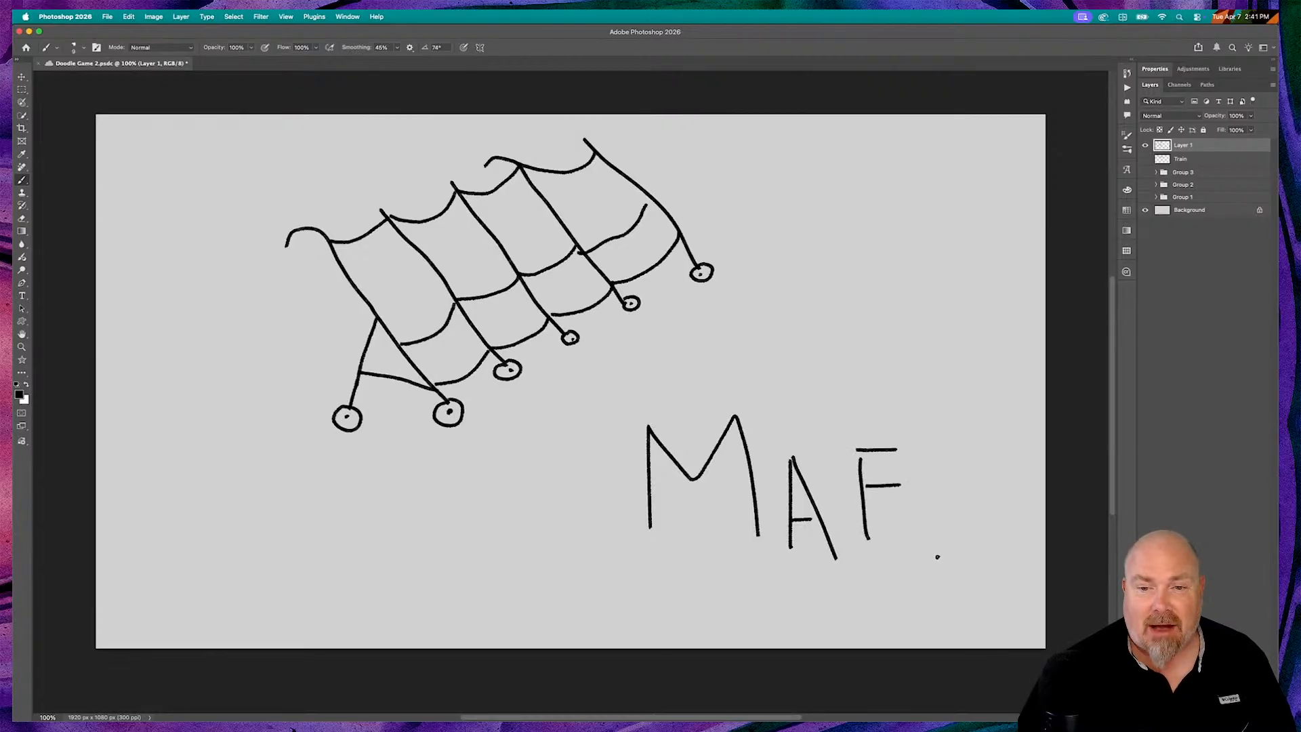
{"action": "left_click_drag", "start_coordinate": [937, 557], "coordinate": [653, 581]}
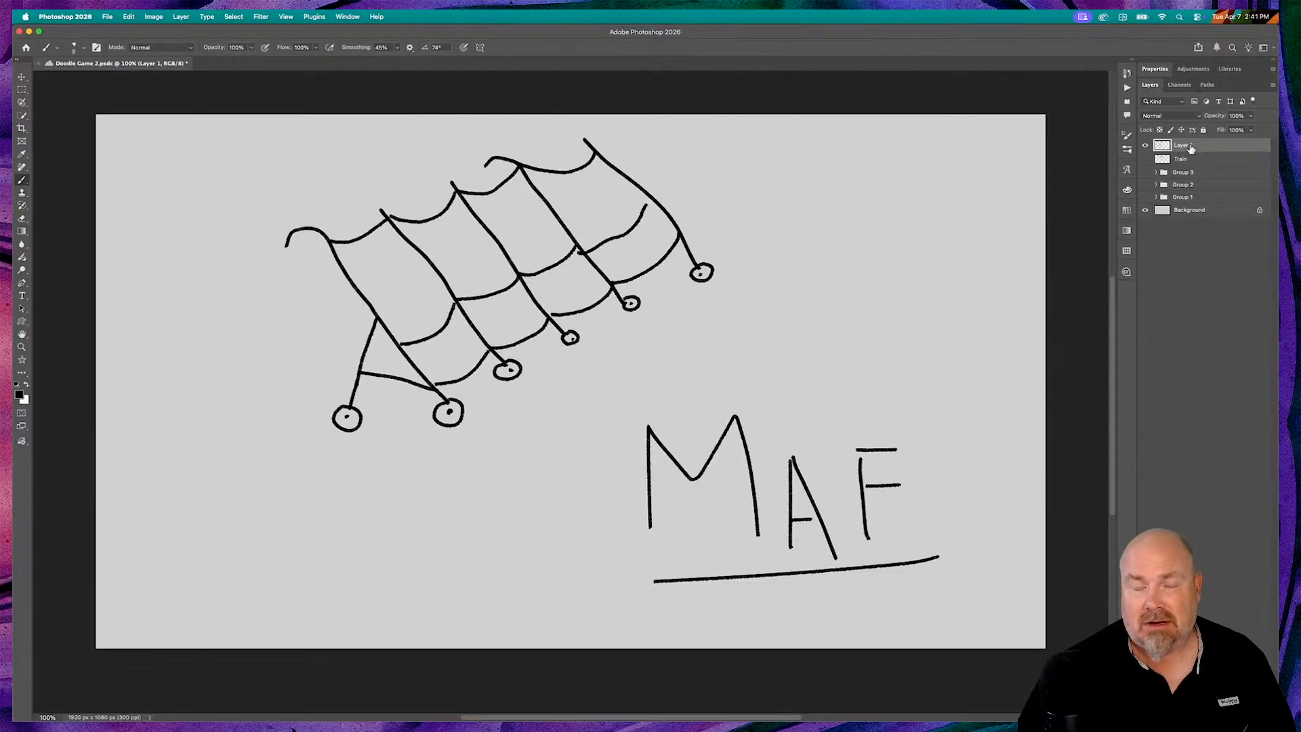
Rename the stroller drawing's layer as "Quadruplets" and hide it
{"action": "double_click", "coordinate": [1185, 145]}
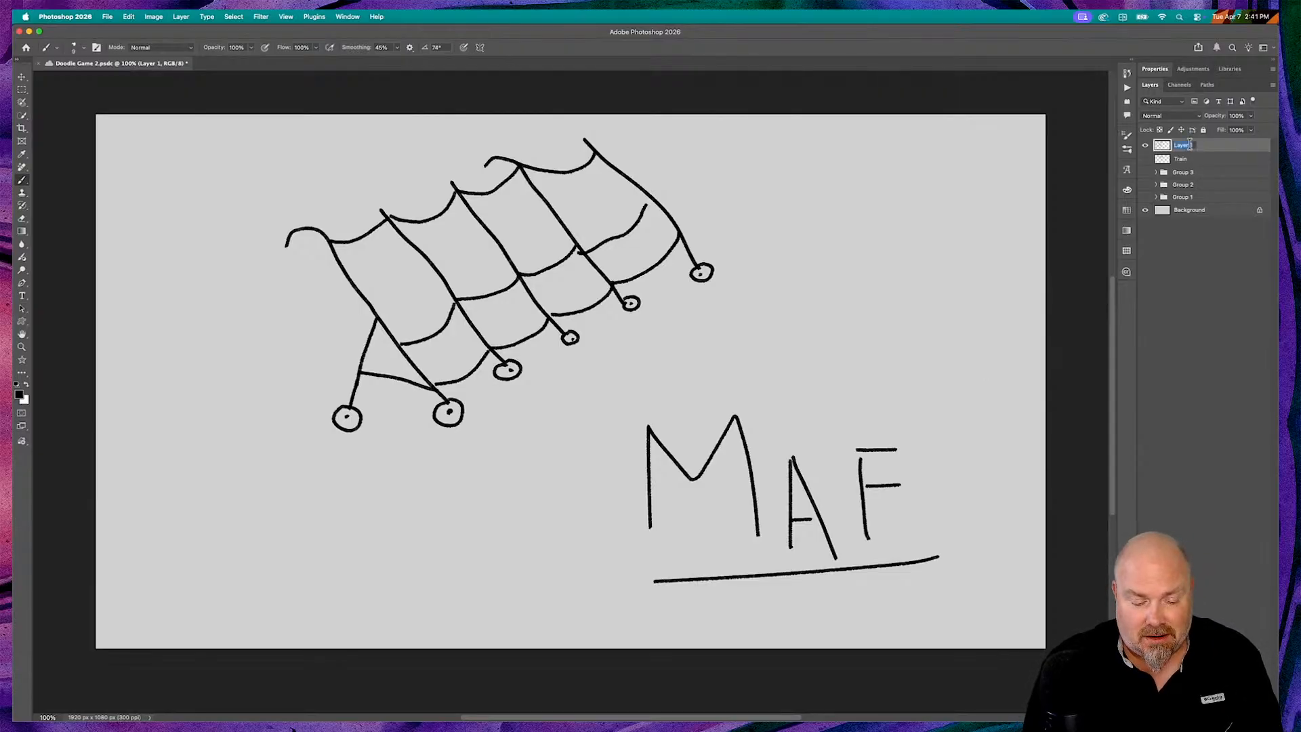
{"action": "type", "text": "Qui"}
{"action": "type", "text": "dr"}
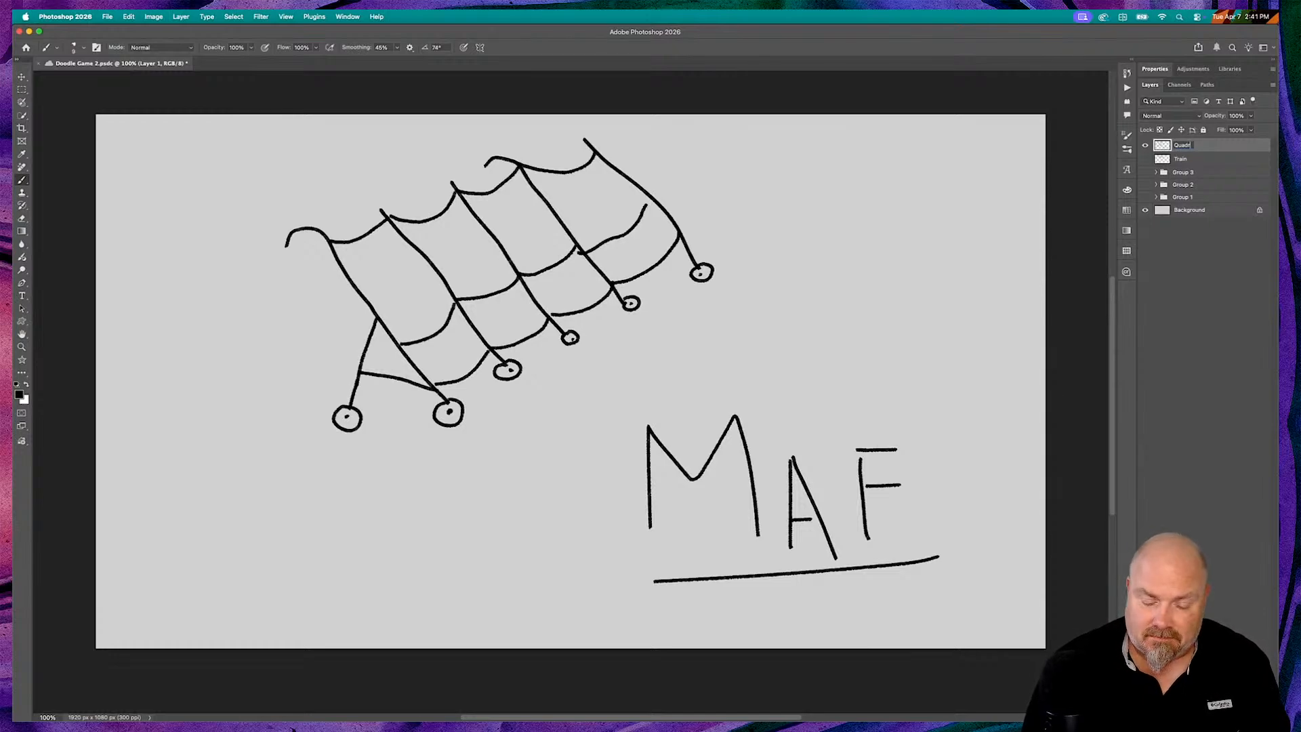
{"action": "type", "text": "uplets"}
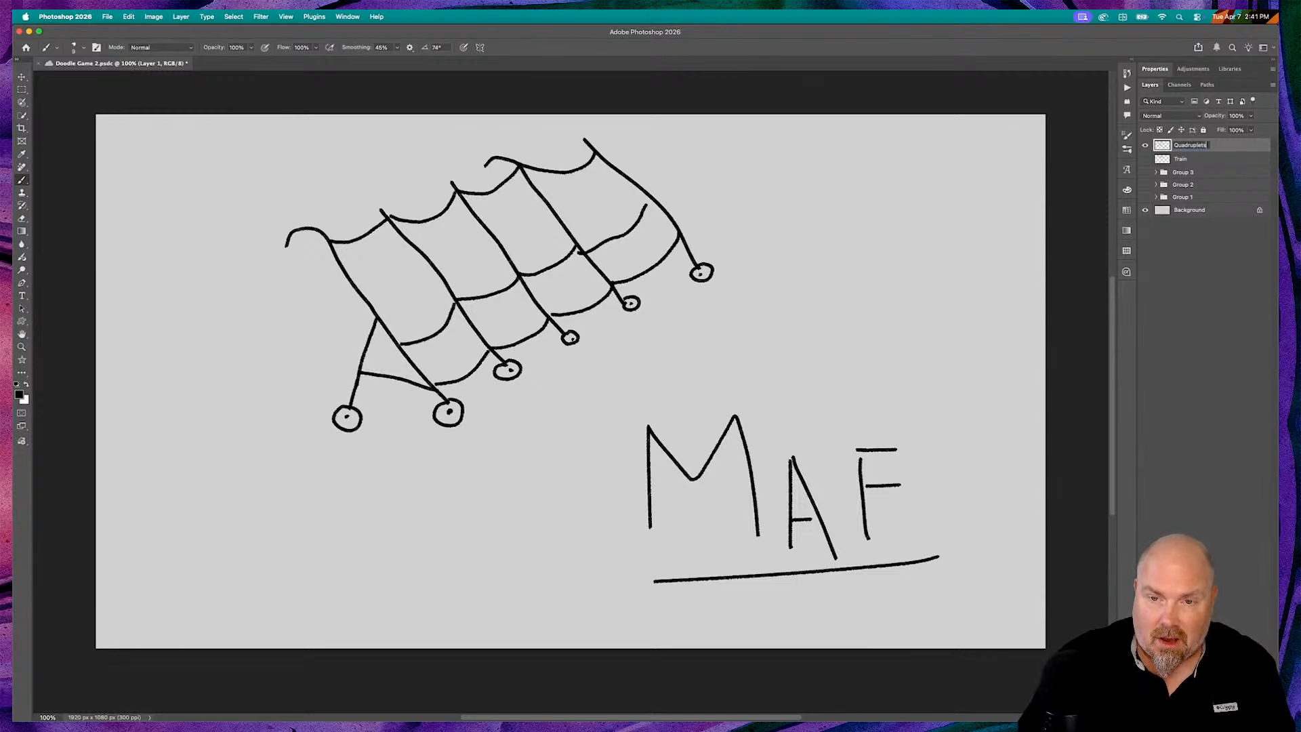
{"action": "key", "text": "Return"}
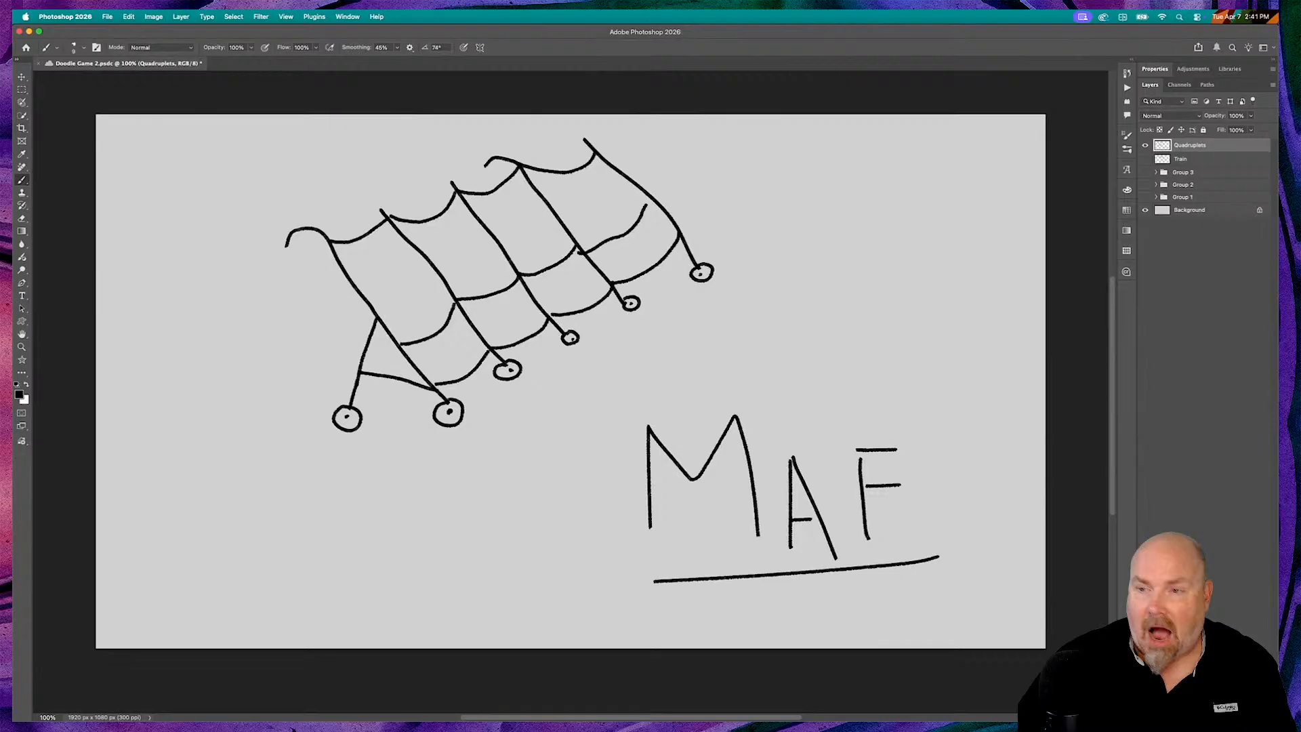
{"action": "left_click", "coordinate": [1145, 146]}
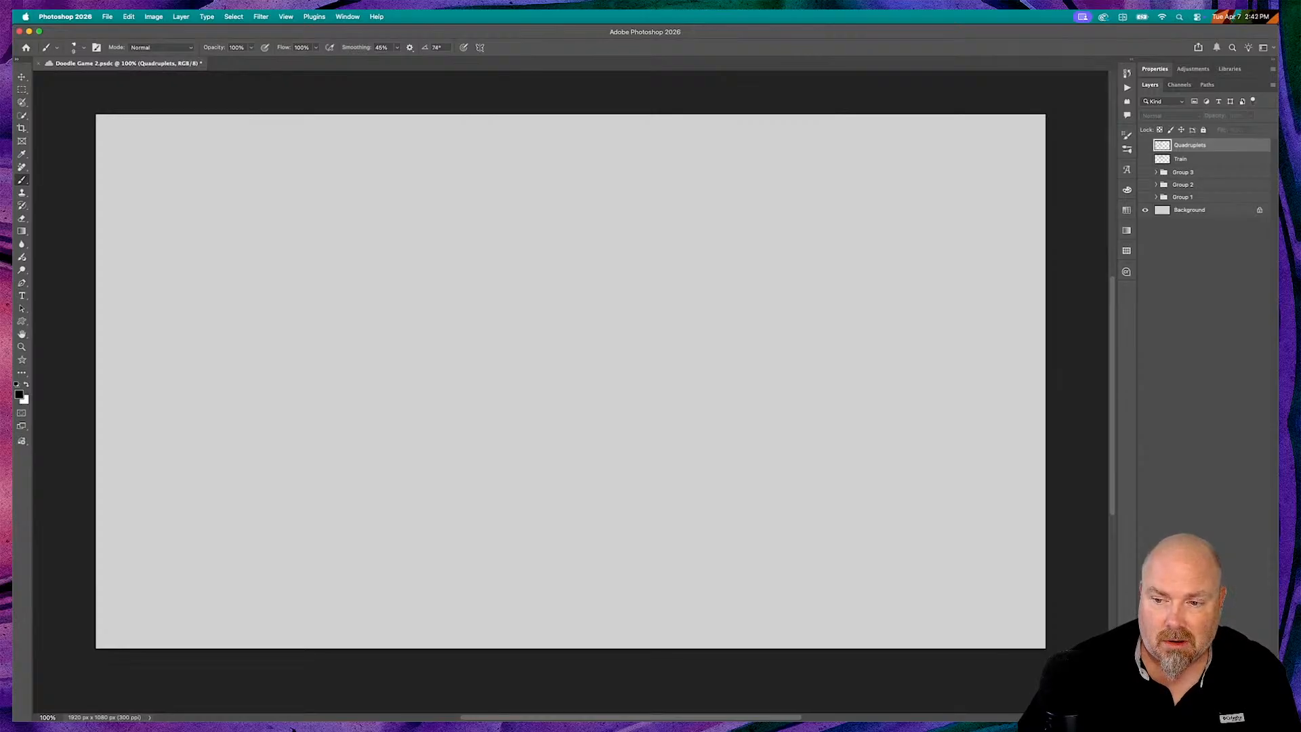
Add a new empty layer above the hidden drawings and switch to the Pictionary Generator page in Chrome
{"action": "key", "text": "alt+shift+super+n"}
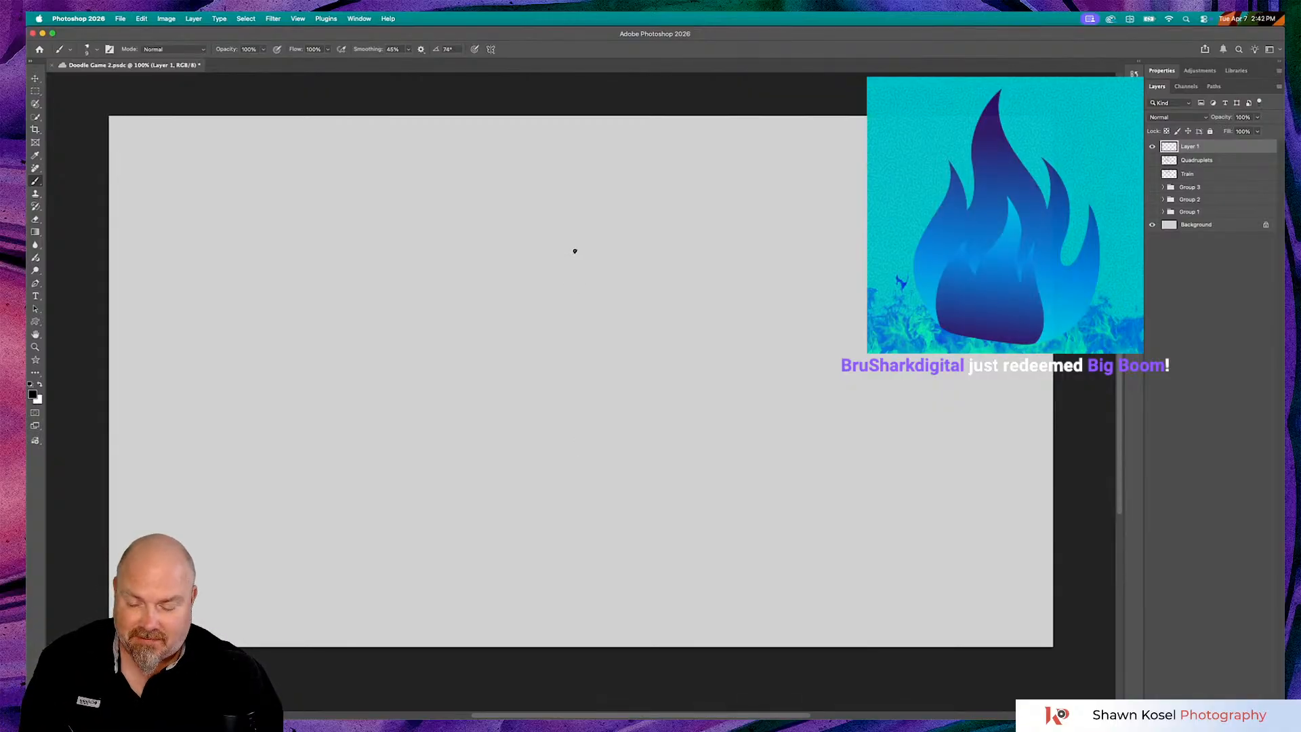
{"action": "key", "text": "super+Tab"}
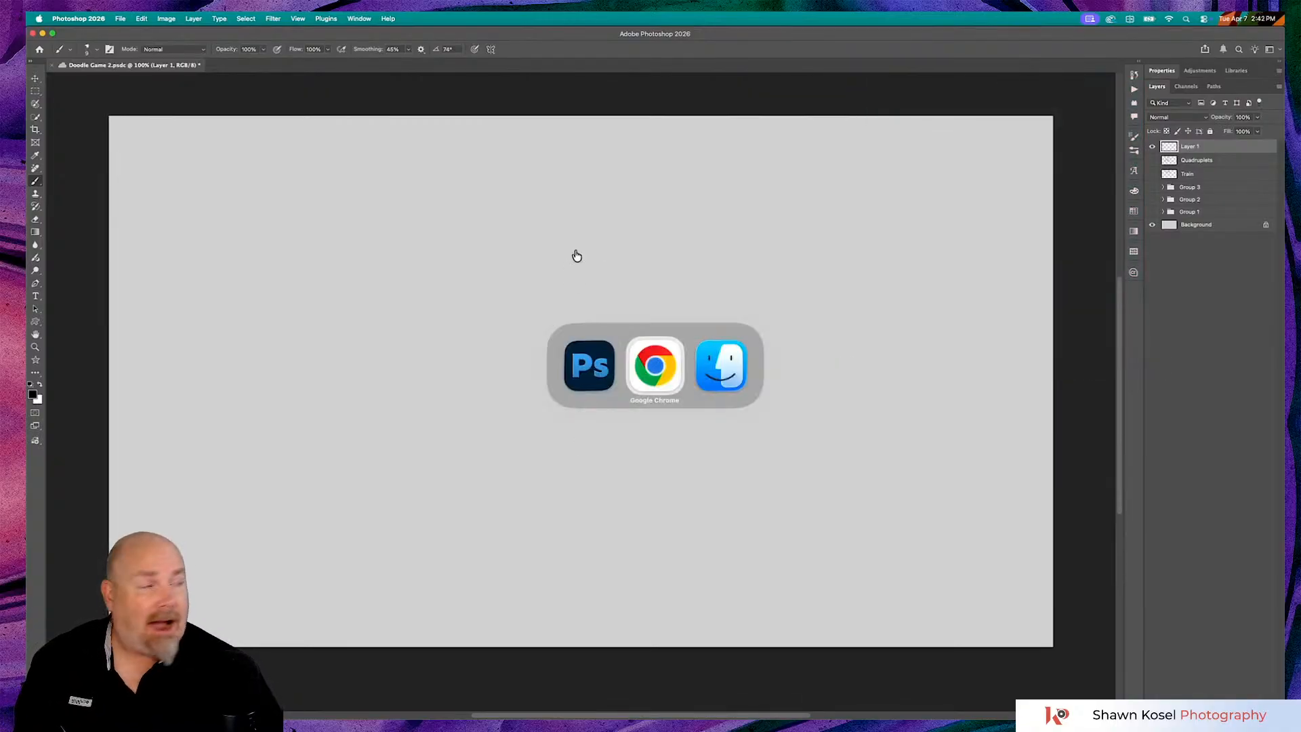
{"action": "key", "text": "super+Tab"}
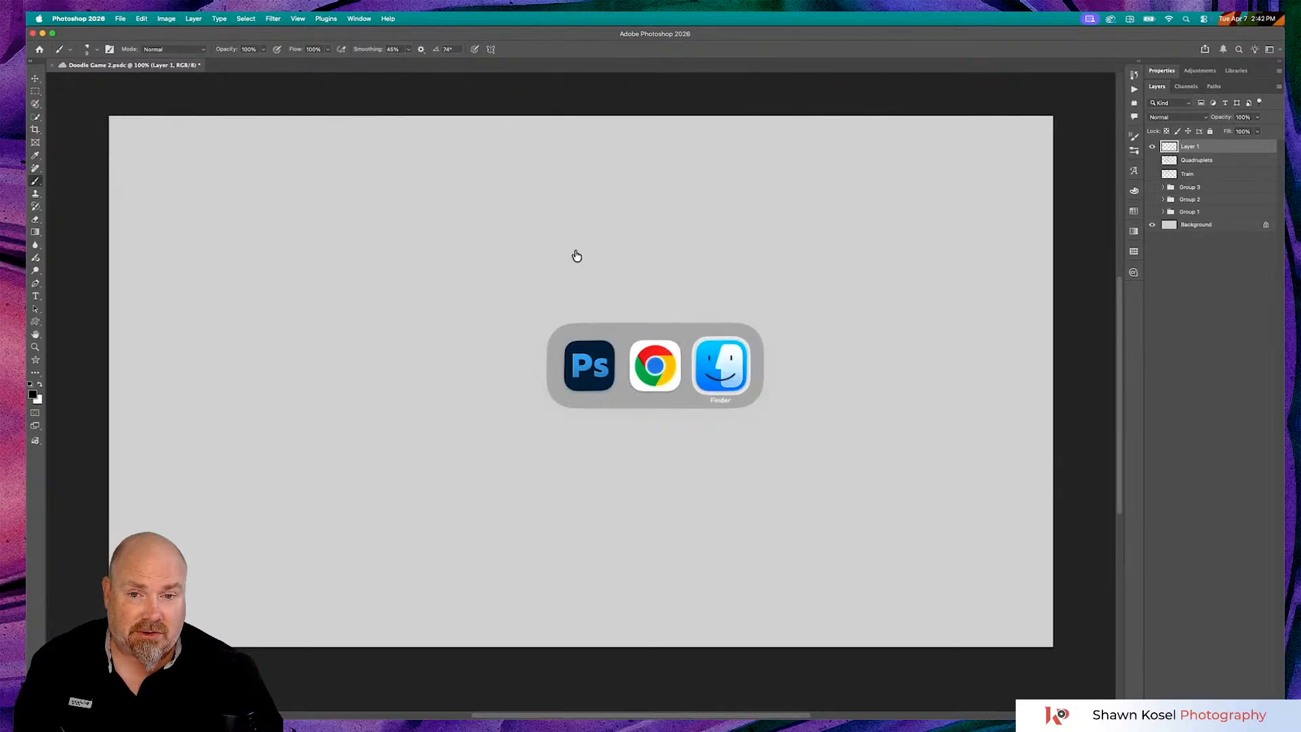
{"action": "key", "text": "super+Tab"}
{"action": "key", "text": "super+Tab"}
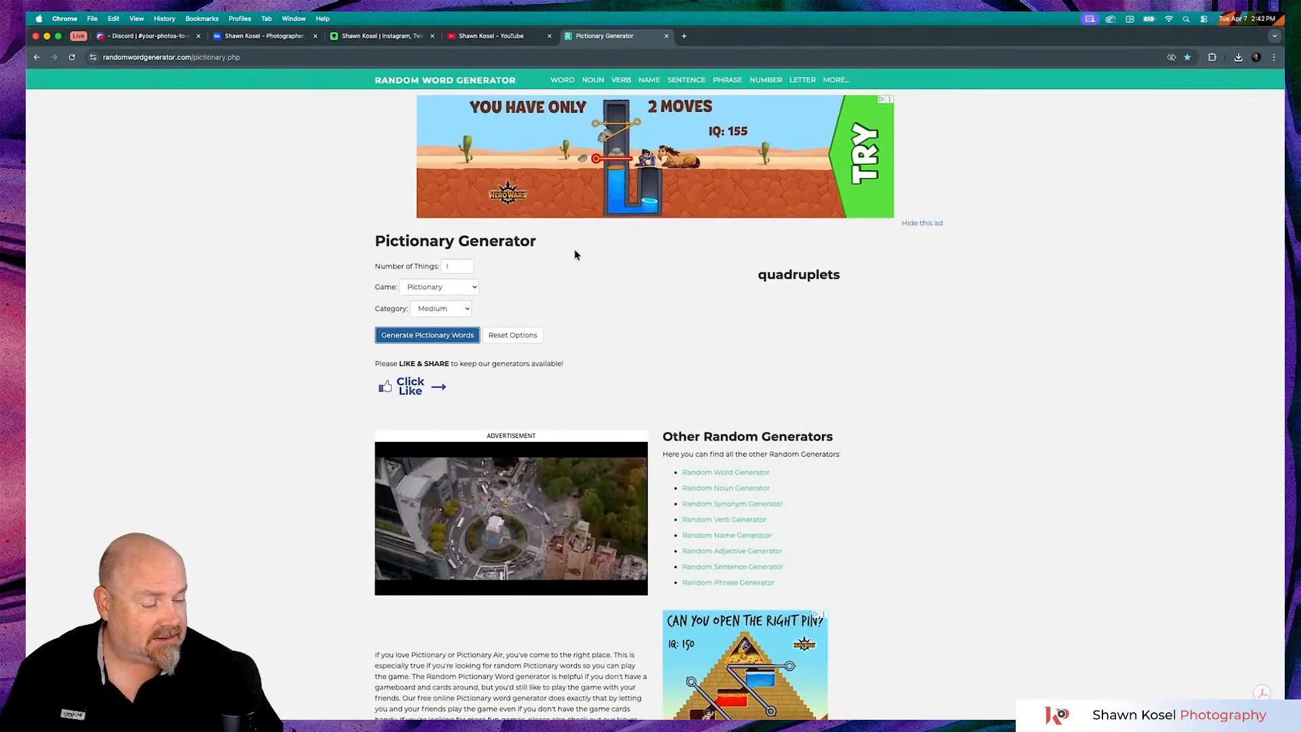
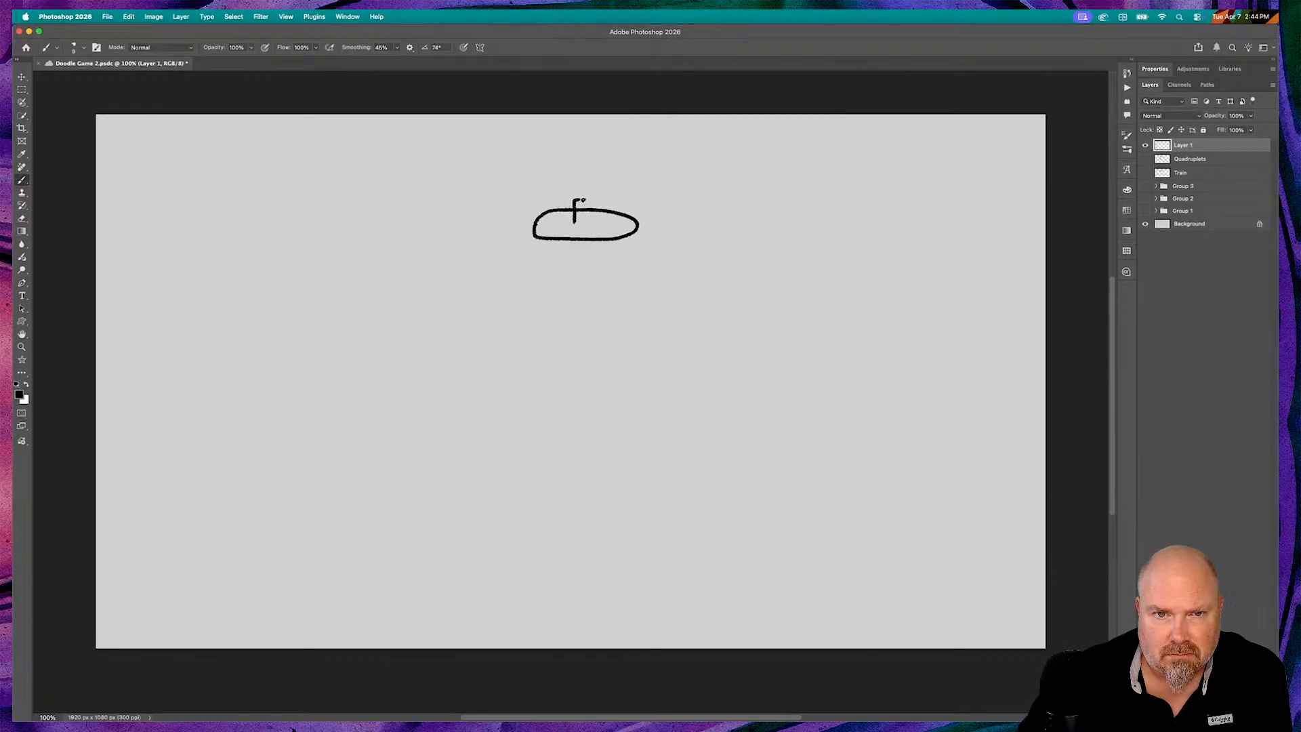
Complete the canister's rounded cap with a horizontal seam, a short vertical line and a small blacked-in rectangular valve at its centre
{"action": "mouse_move", "coordinate": [588, 205]}
{"action": "left_mouse_down"}
{"action": "mouse_move", "coordinate": [588, 219]}
{"action": "mouse_move", "coordinate": [638, 224]}
{"action": "mouse_move", "coordinate": [535, 220]}
{"action": "left_mouse_up"}
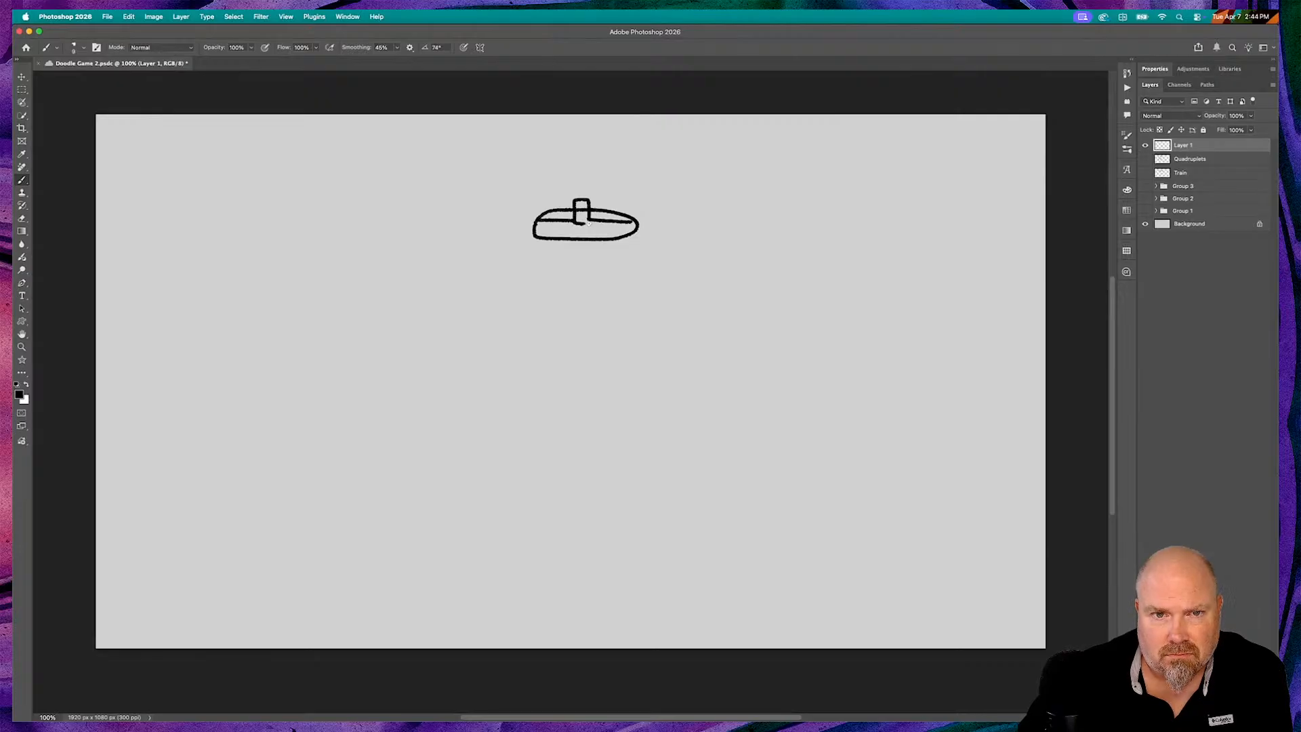
{"action": "left_click_drag", "start_coordinate": [582, 225], "coordinate": [581, 236]}
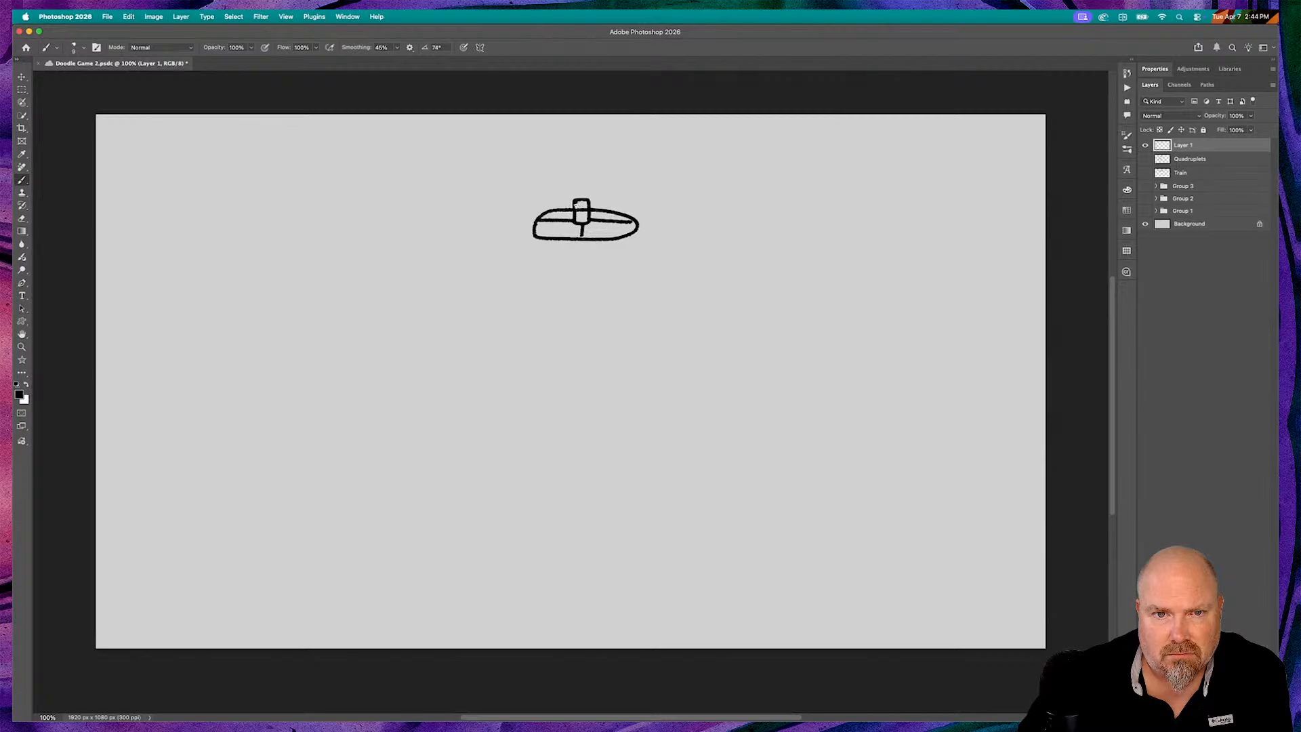
{"action": "left_click_drag", "start_coordinate": [580, 211], "coordinate": [578, 218]}
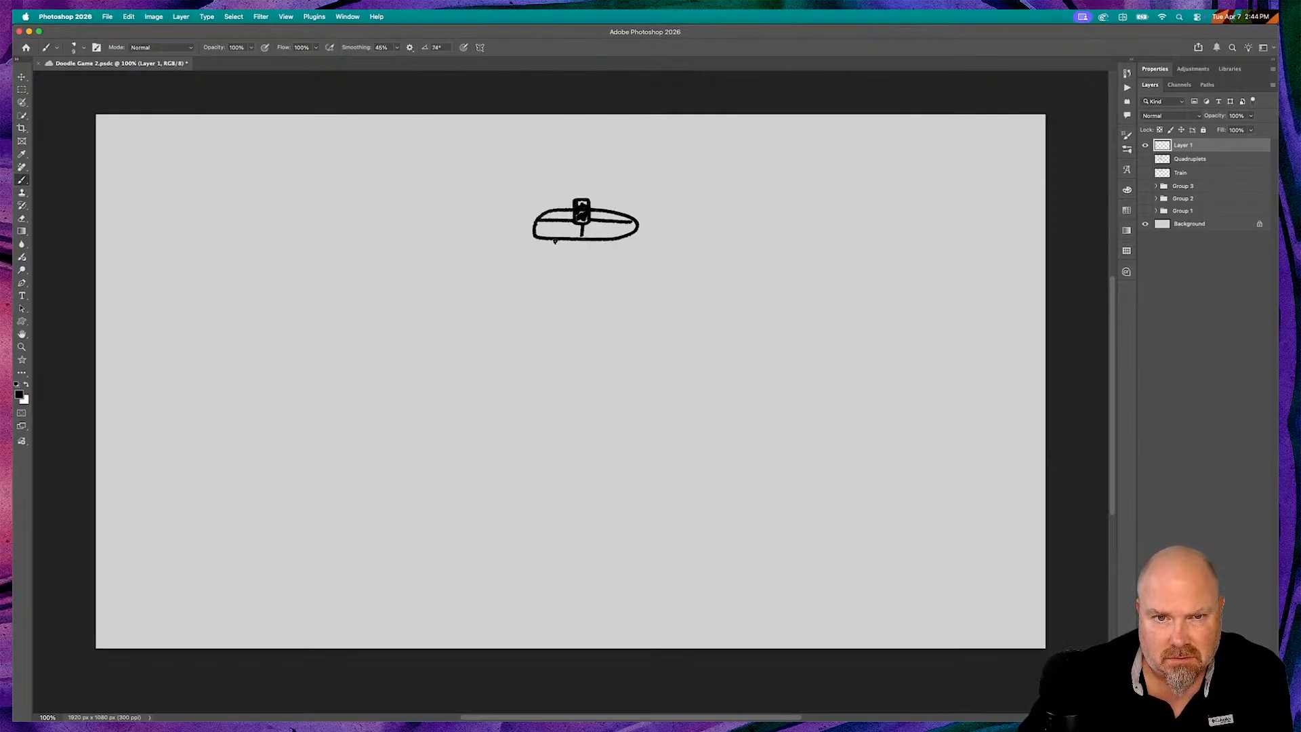
Draw two short inward-curving neck lines beneath the canister's cap and save the document
{"action": "mouse_move", "coordinate": [554, 240]}
{"action": "left_mouse_down"}
{"action": "mouse_move", "coordinate": [567, 258]}
{"action": "mouse_move", "coordinate": [606, 251]}
{"action": "mouse_move", "coordinate": [604, 261]}
{"action": "left_mouse_up"}
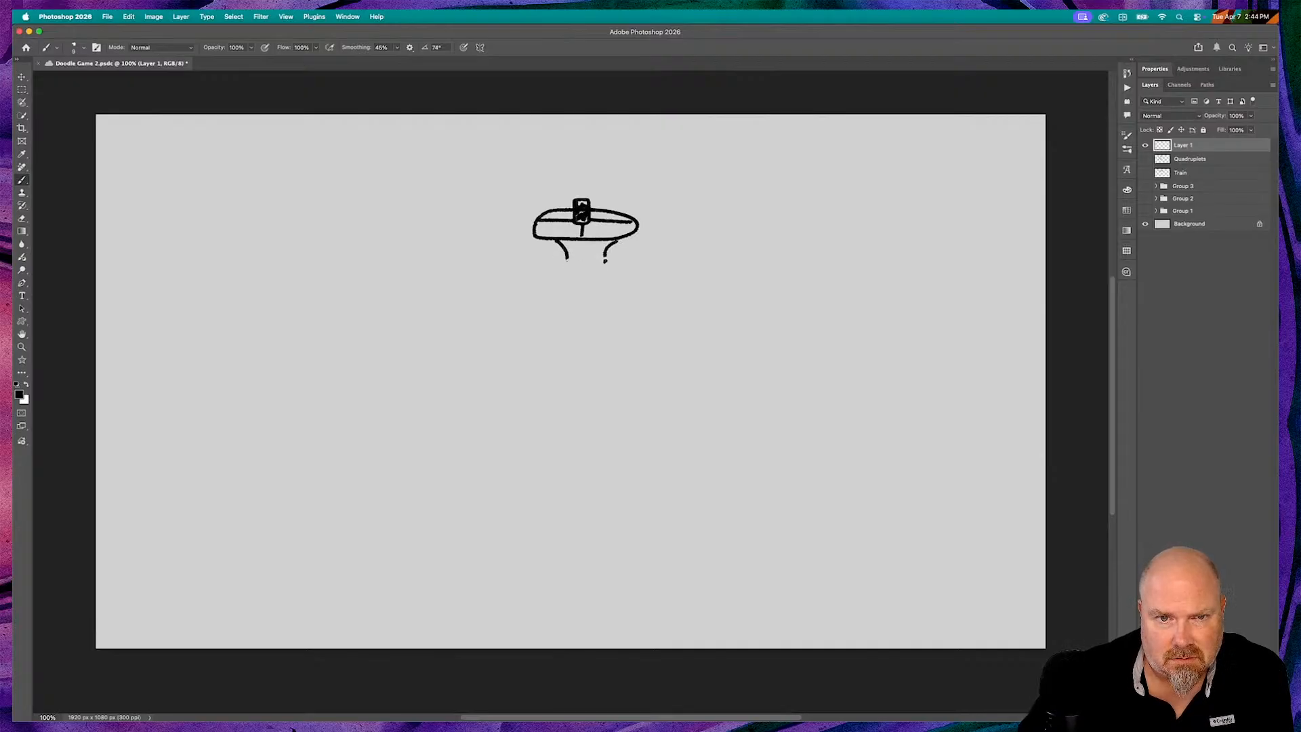
{"action": "left_click_drag", "start_coordinate": [527, 270], "coordinate": [572, 268]}
{"action": "key", "text": "super+z"}
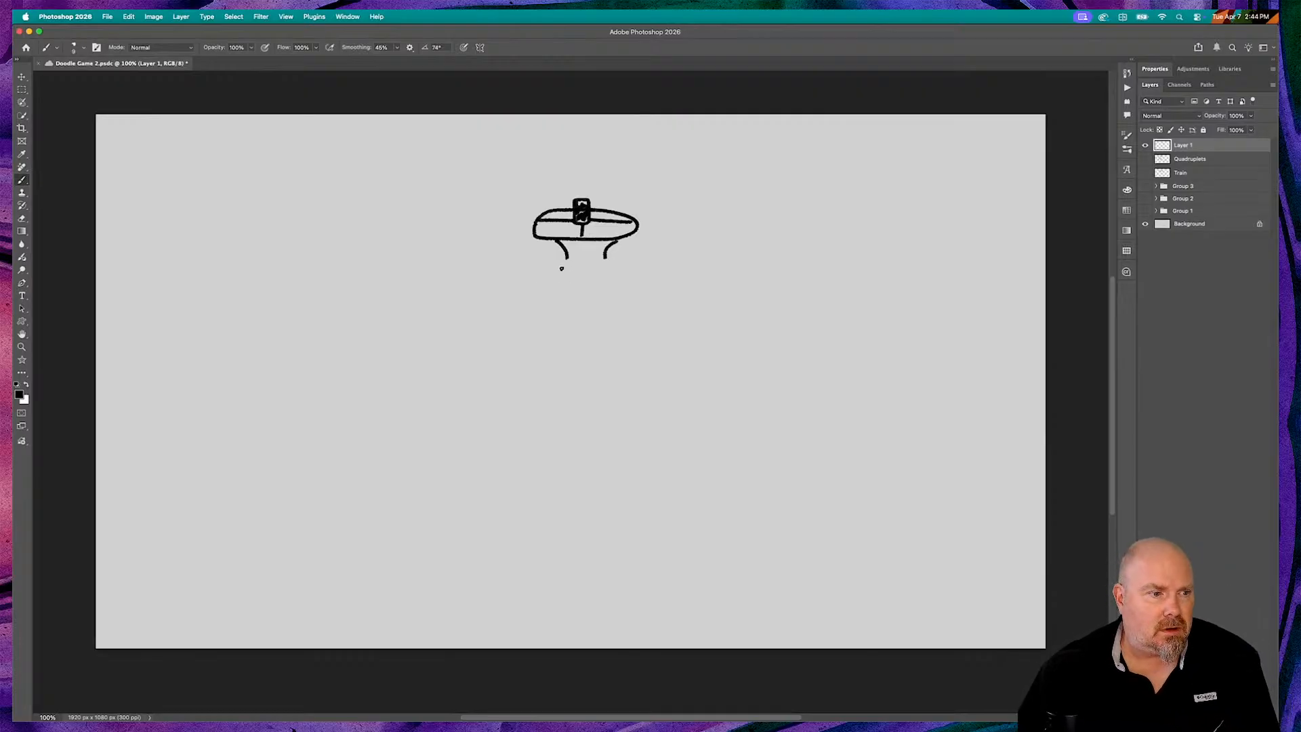
{"action": "key", "text": "super+s"}
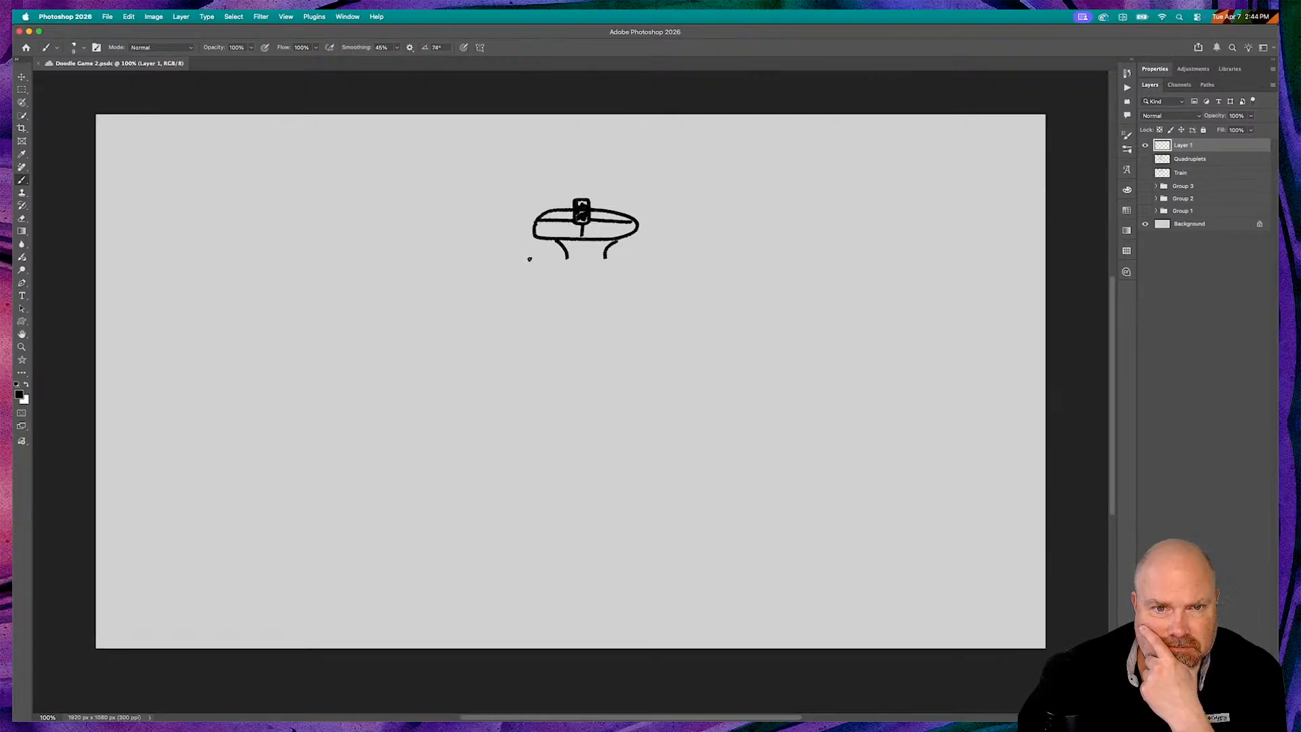
Draw the canister's curved shoulder below the cap, two long vertical sides and a rounded base closing the body
{"action": "mouse_move", "coordinate": [529, 259]}
{"action": "left_mouse_down"}
{"action": "mouse_move", "coordinate": [596, 288]}
{"action": "mouse_move", "coordinate": [634, 233]}
{"action": "left_mouse_up"}
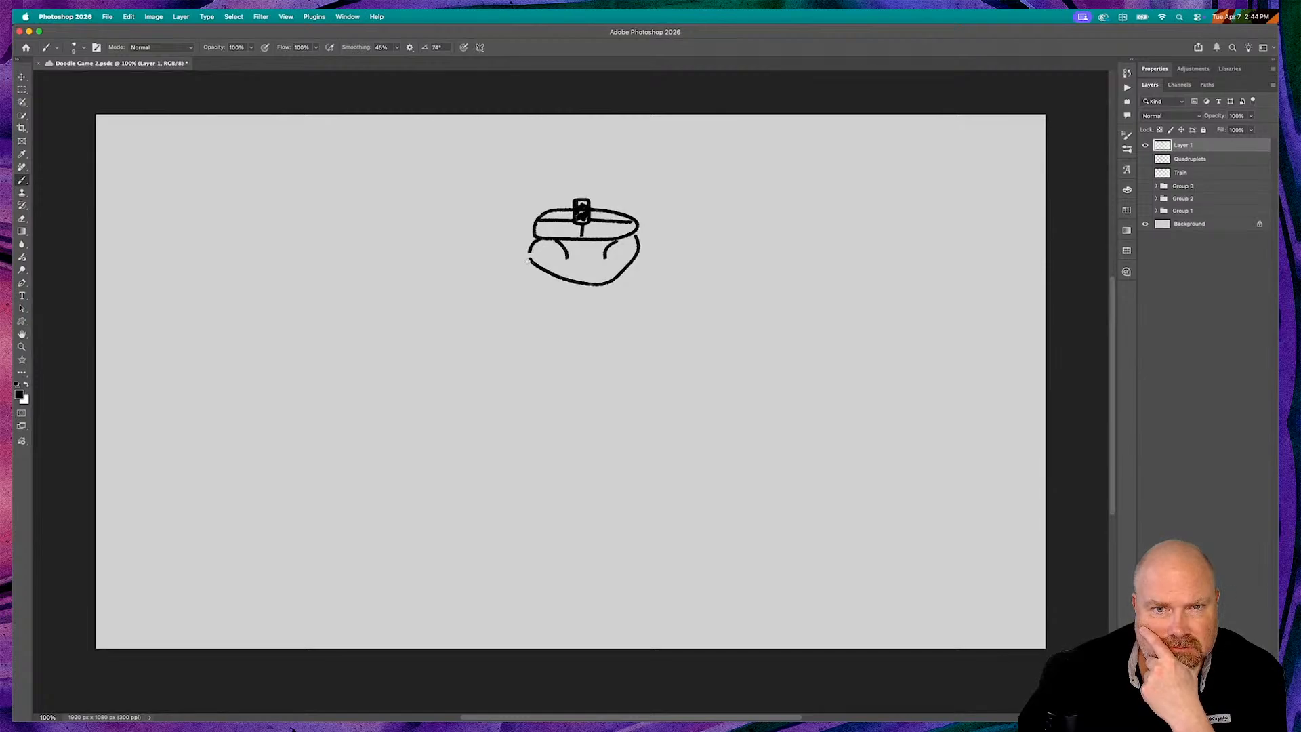
{"action": "left_click_drag", "start_coordinate": [528, 254], "coordinate": [515, 470]}
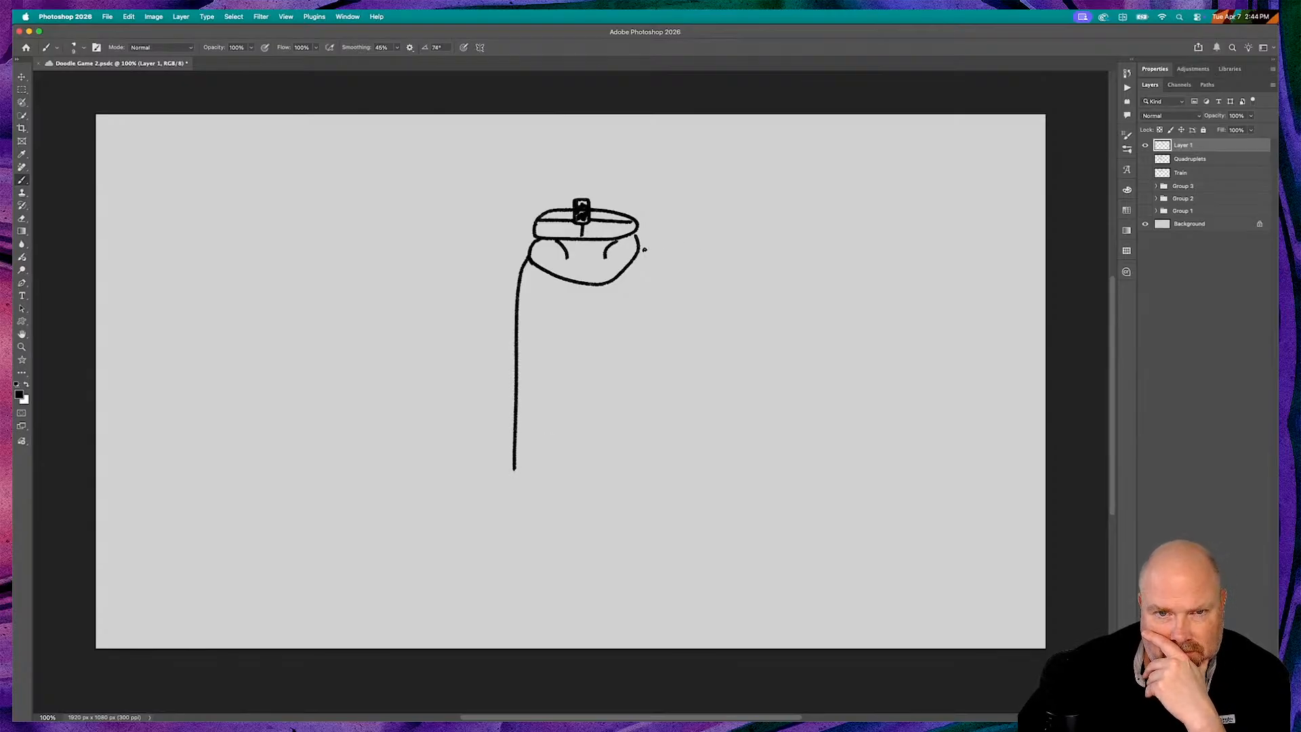
{"action": "left_click_drag", "start_coordinate": [642, 256], "coordinate": [643, 468]}
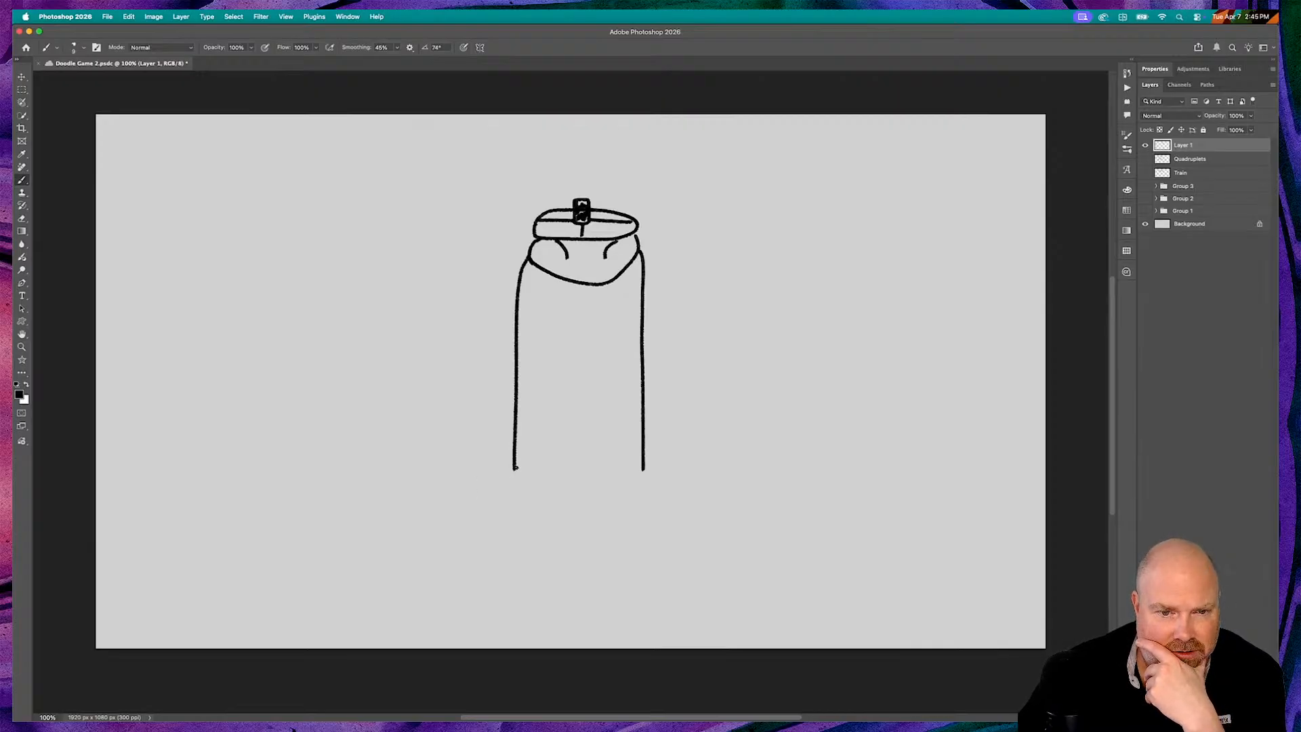
{"action": "mouse_move", "coordinate": [521, 478]}
{"action": "left_mouse_down"}
{"action": "mouse_move", "coordinate": [616, 487]}
{"action": "mouse_move", "coordinate": [642, 456]}
{"action": "left_mouse_up"}
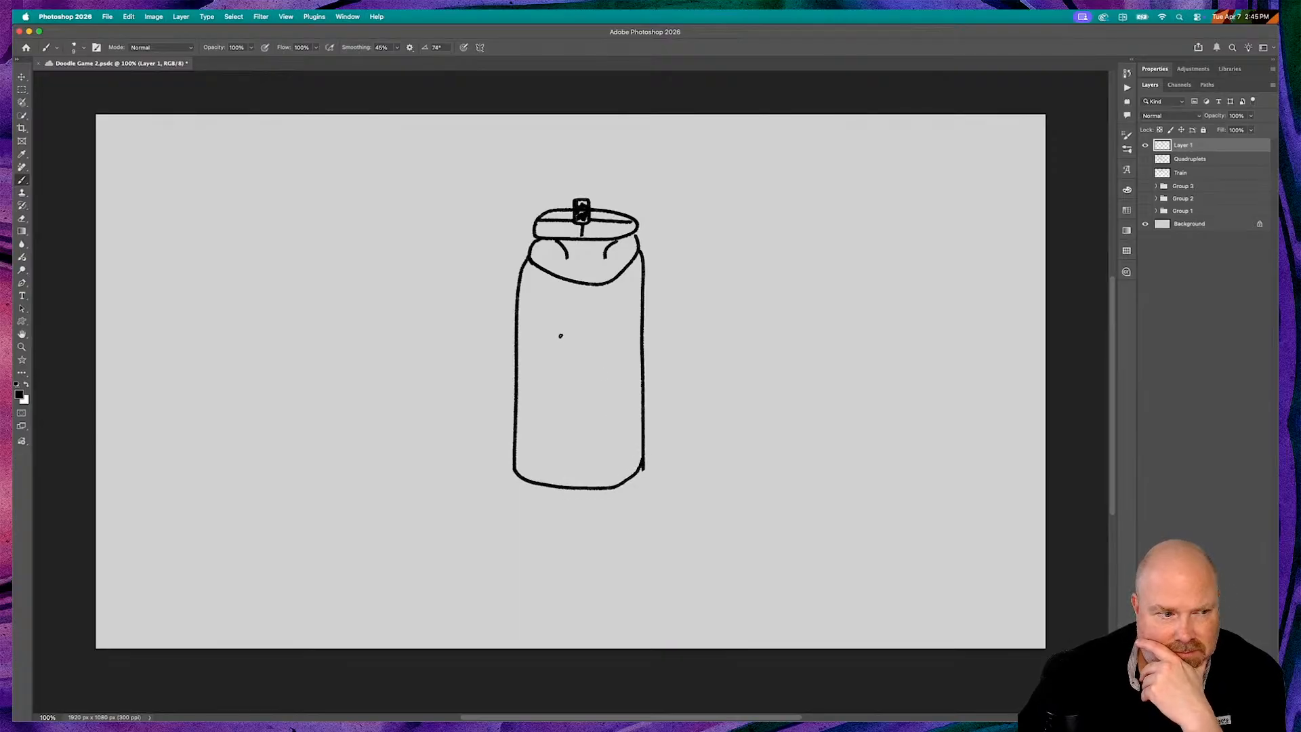
Letter a capital "H" on the canister's body and add a small nozzle tip with two wavy gas lines above the valve
{"action": "left_click_drag", "start_coordinate": [560, 335], "coordinate": [561, 394]}
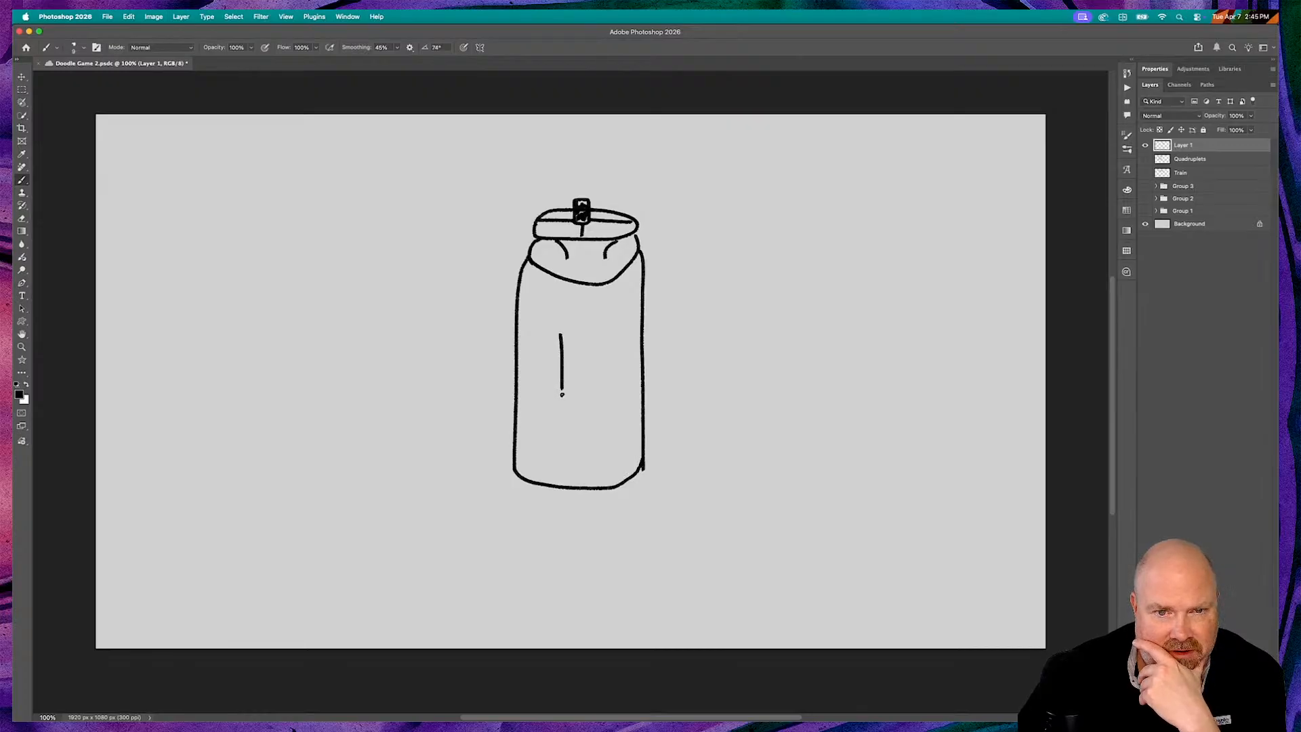
{"action": "mouse_move", "coordinate": [602, 334]}
{"action": "left_mouse_down"}
{"action": "mouse_move", "coordinate": [603, 396]}
{"action": "mouse_move", "coordinate": [584, 358]}
{"action": "mouse_move", "coordinate": [603, 358]}
{"action": "left_mouse_up"}
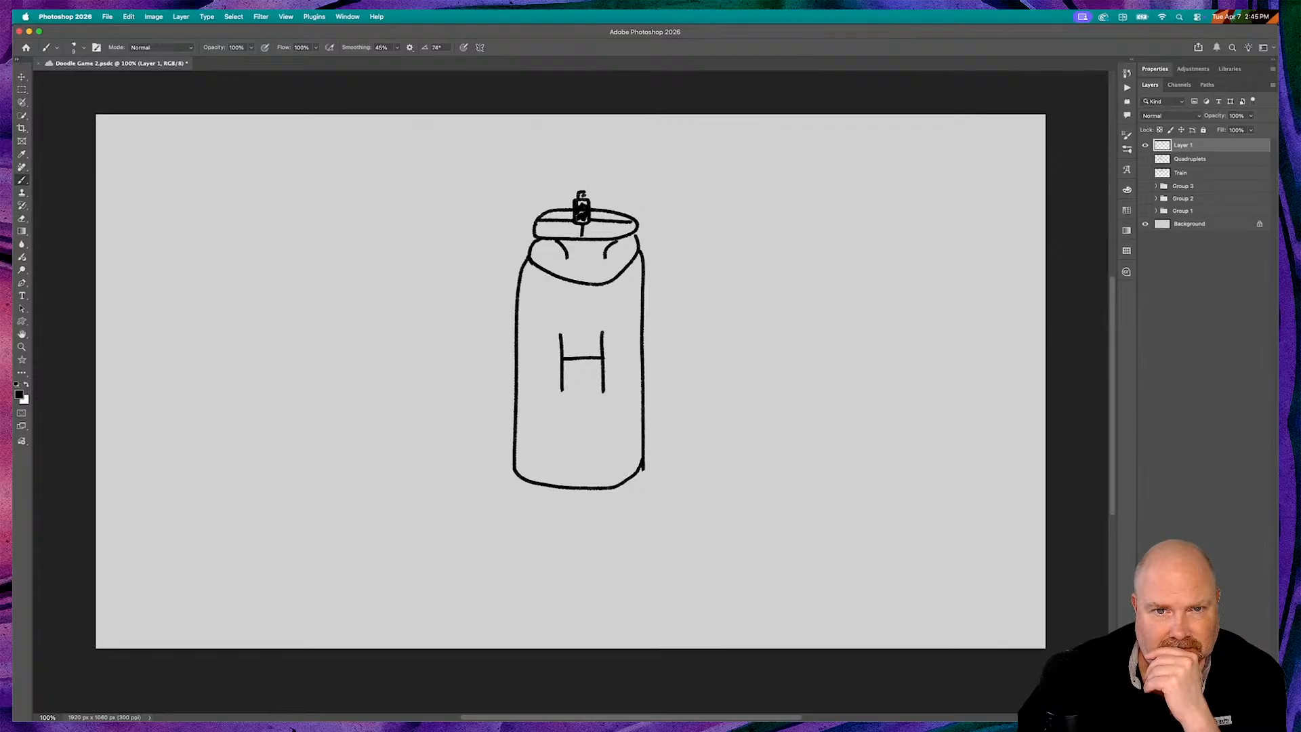
{"action": "left_click_drag", "start_coordinate": [579, 183], "coordinate": [574, 145]}
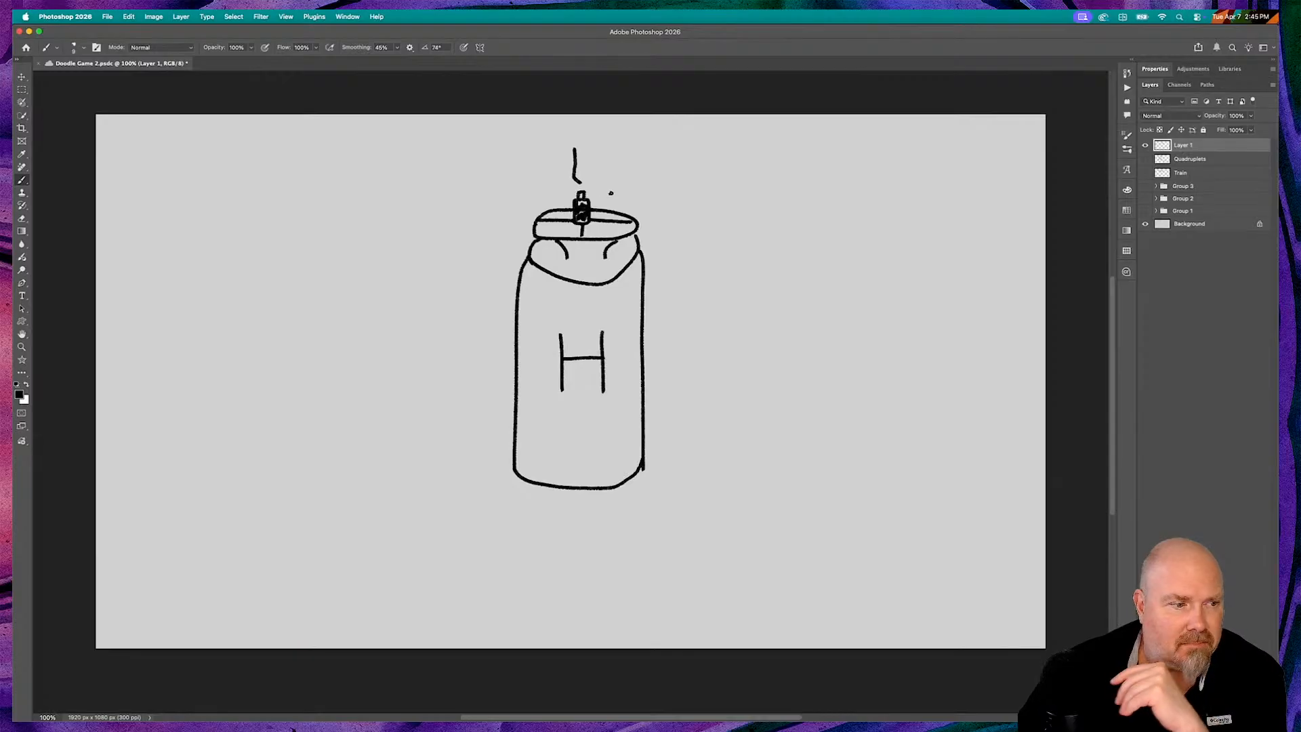
{"action": "left_click_drag", "start_coordinate": [590, 184], "coordinate": [596, 156]}
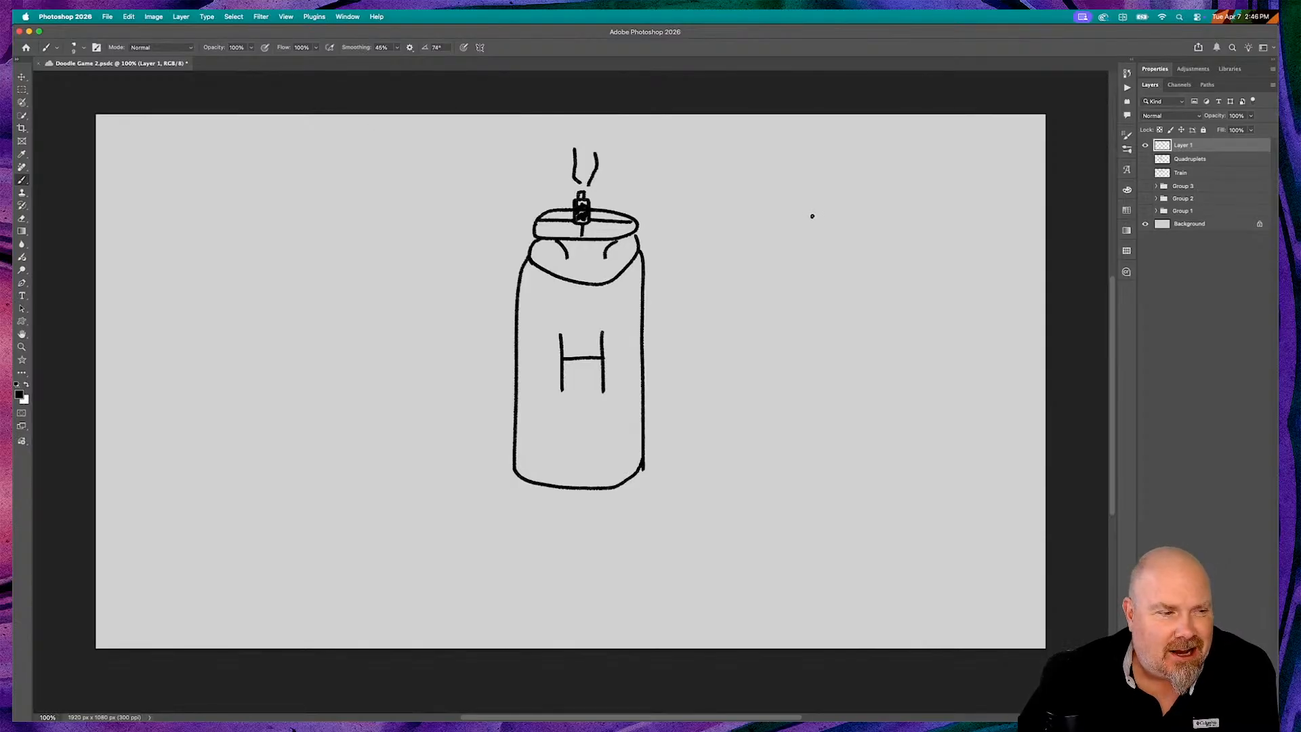
Handwrite the player's short name in large letters beside the canister's upper part
{"action": "left_click_drag", "start_coordinate": [717, 220], "coordinate": [719, 280]}
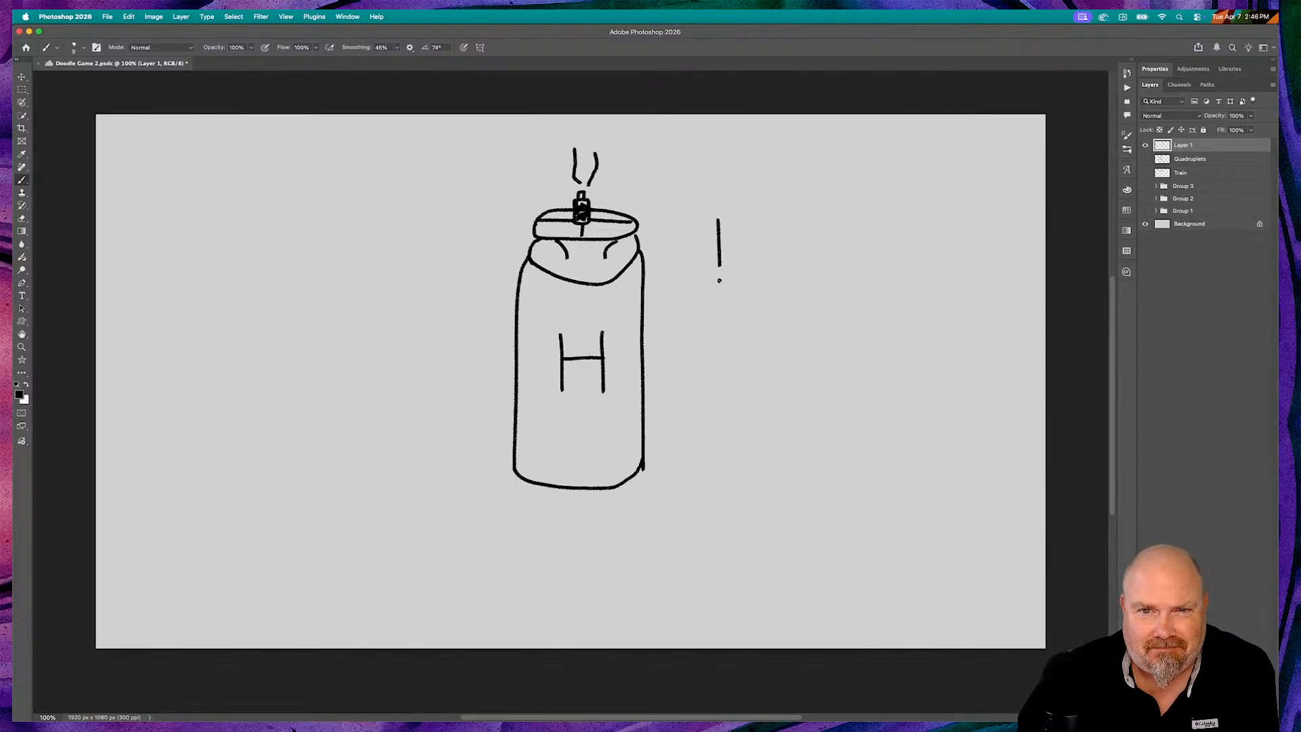
{"action": "mouse_move", "coordinate": [721, 216]}
{"action": "left_mouse_down"}
{"action": "mouse_move", "coordinate": [783, 243]}
{"action": "mouse_move", "coordinate": [738, 272]}
{"action": "mouse_move", "coordinate": [706, 270]}
{"action": "mouse_move", "coordinate": [802, 250]}
{"action": "mouse_move", "coordinate": [793, 258]}
{"action": "mouse_move", "coordinate": [833, 282]}
{"action": "mouse_move", "coordinate": [845, 228]}
{"action": "left_mouse_up"}
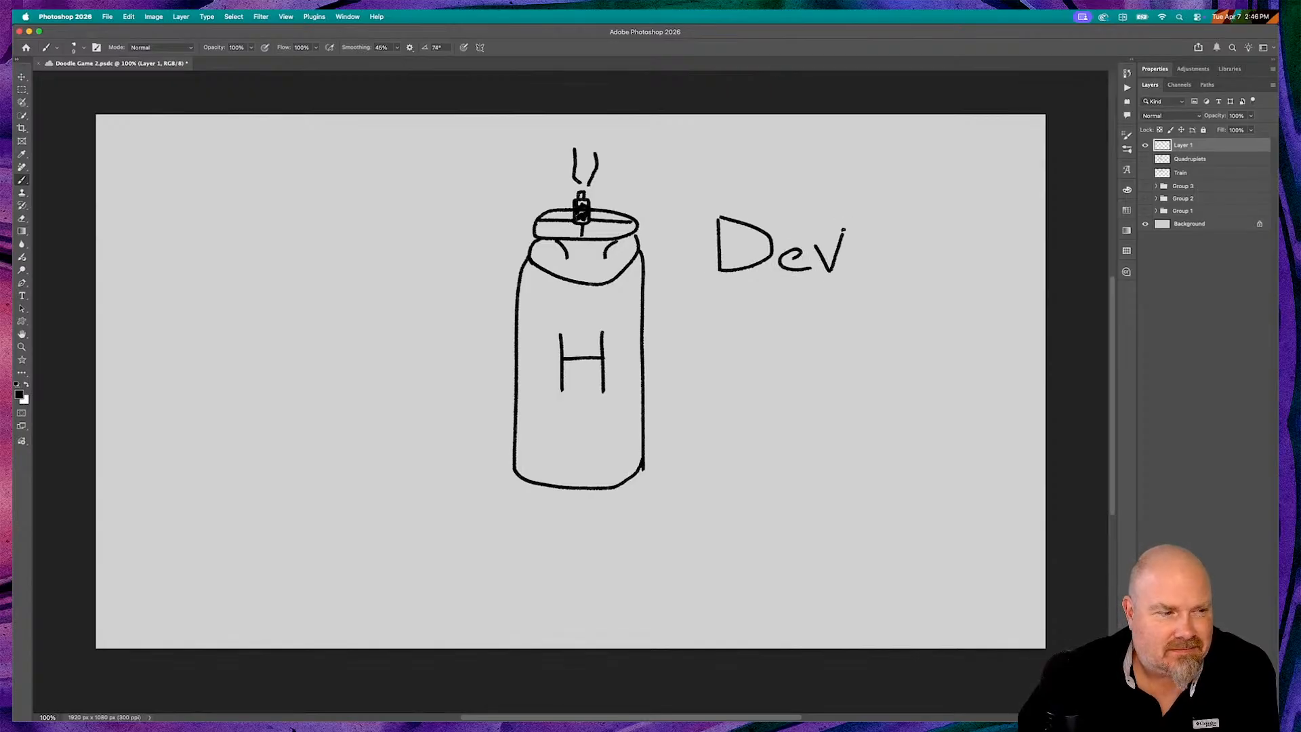
Rename the canister drawing's layer as "Hydrogen" and hide it
{"action": "double_click", "coordinate": [1181, 144]}
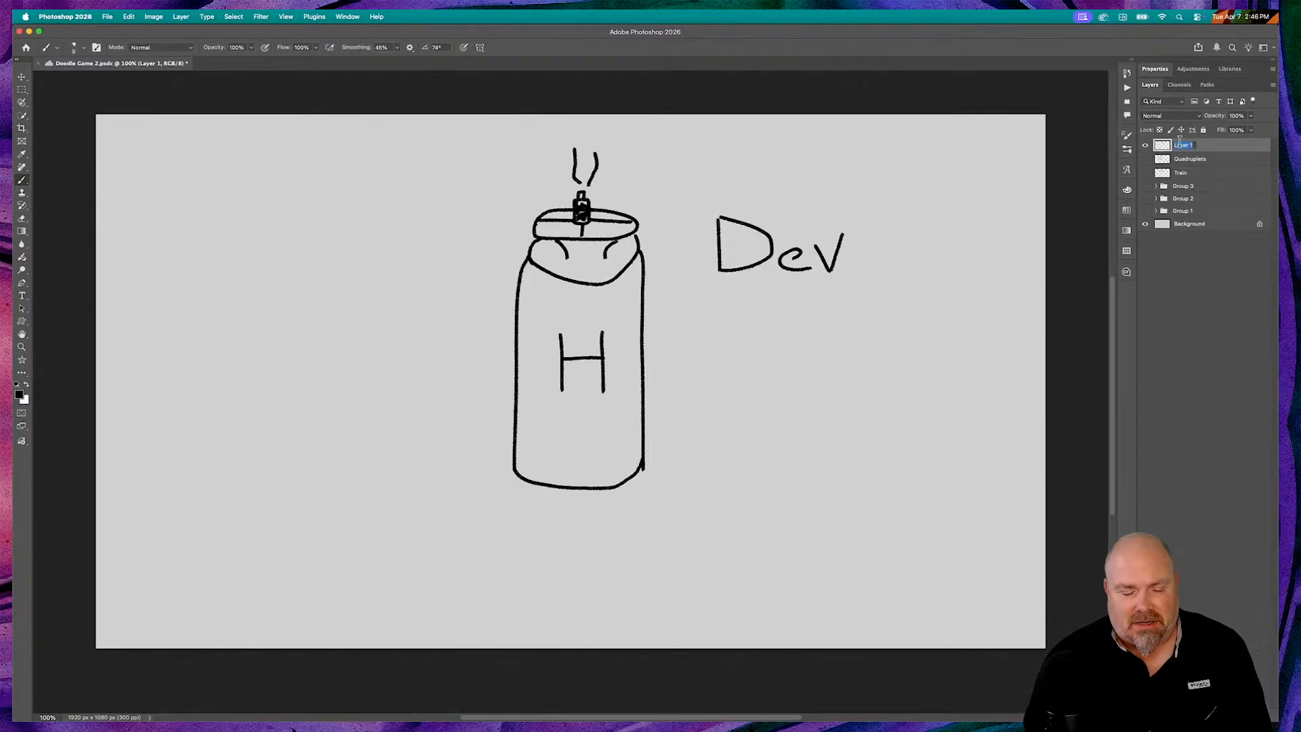
{"action": "type", "text": "H"}
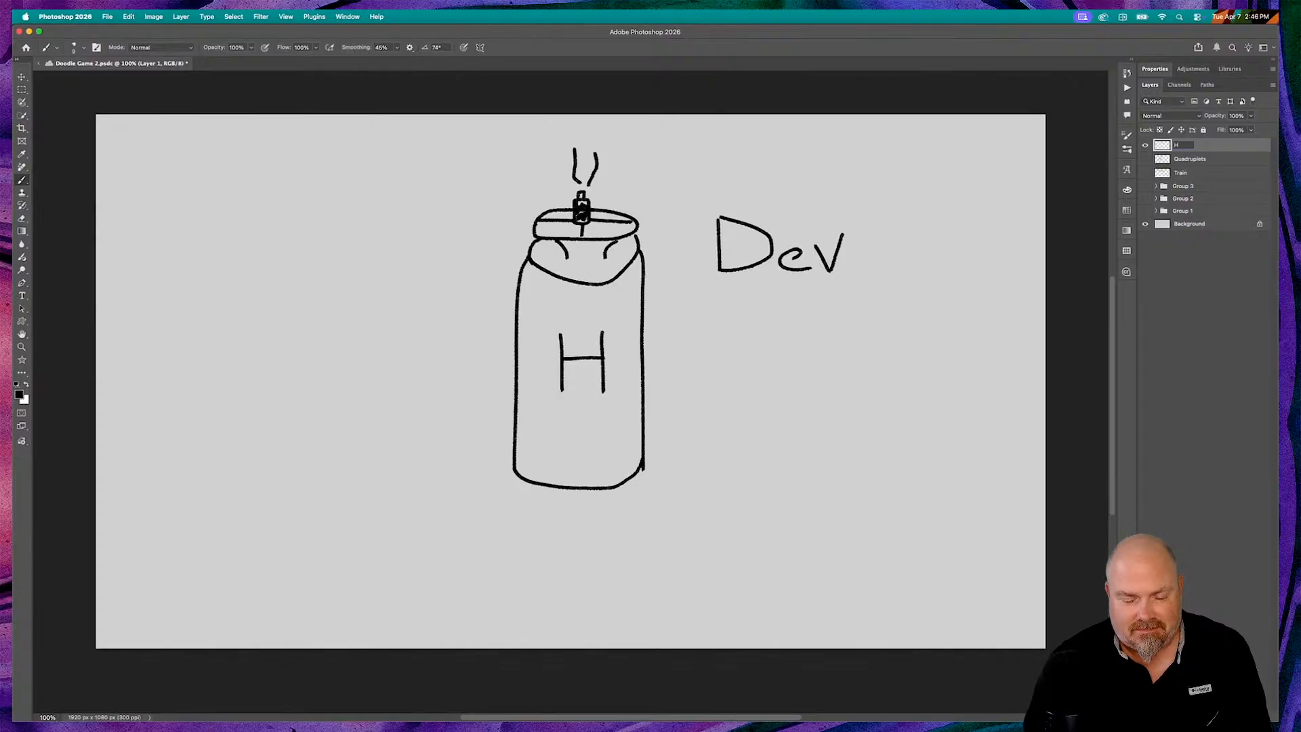
{"action": "type", "text": "yd"}
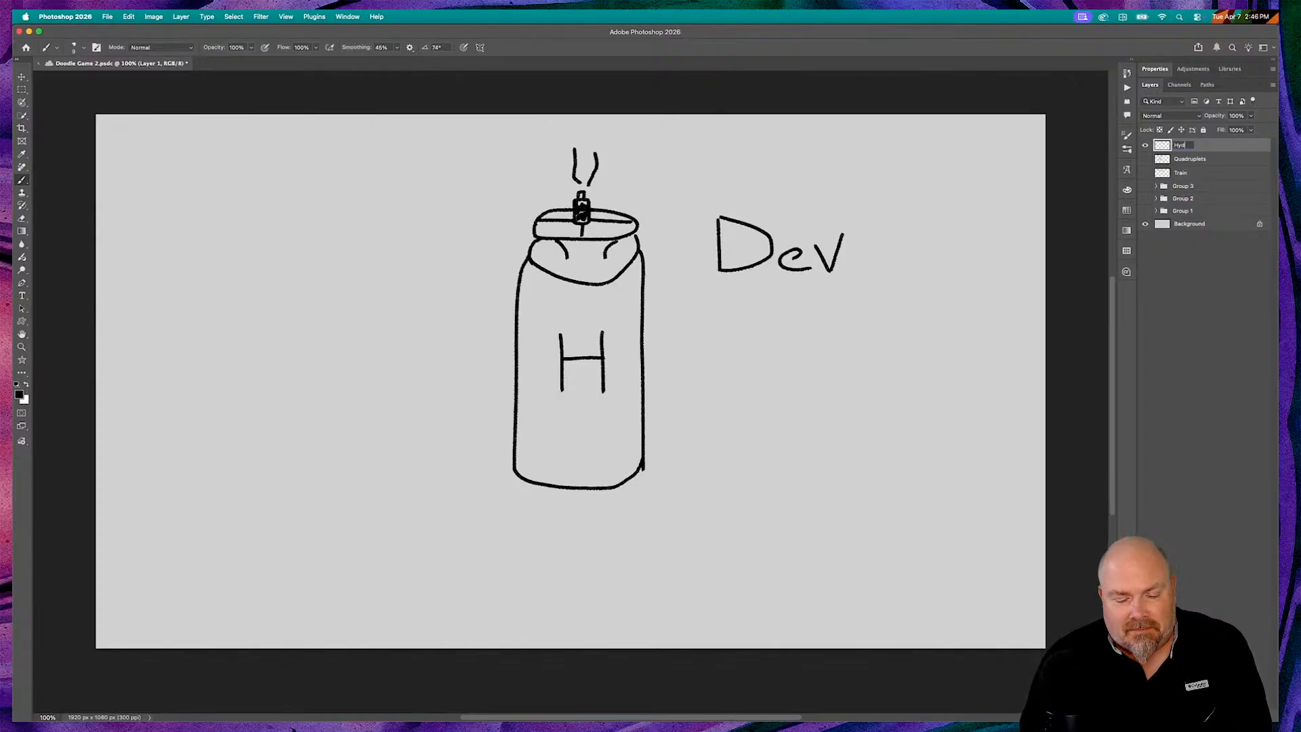
{"action": "type", "text": "rogen"}
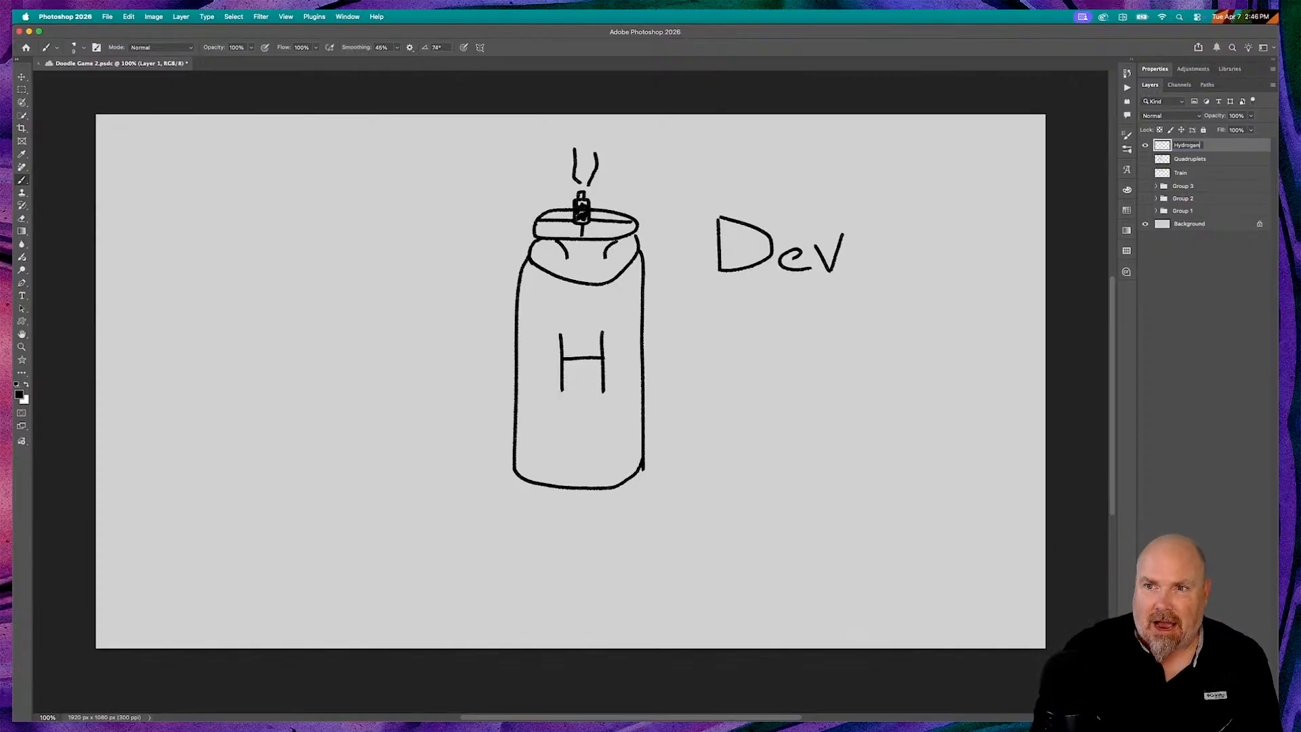
{"action": "key", "text": "Return"}
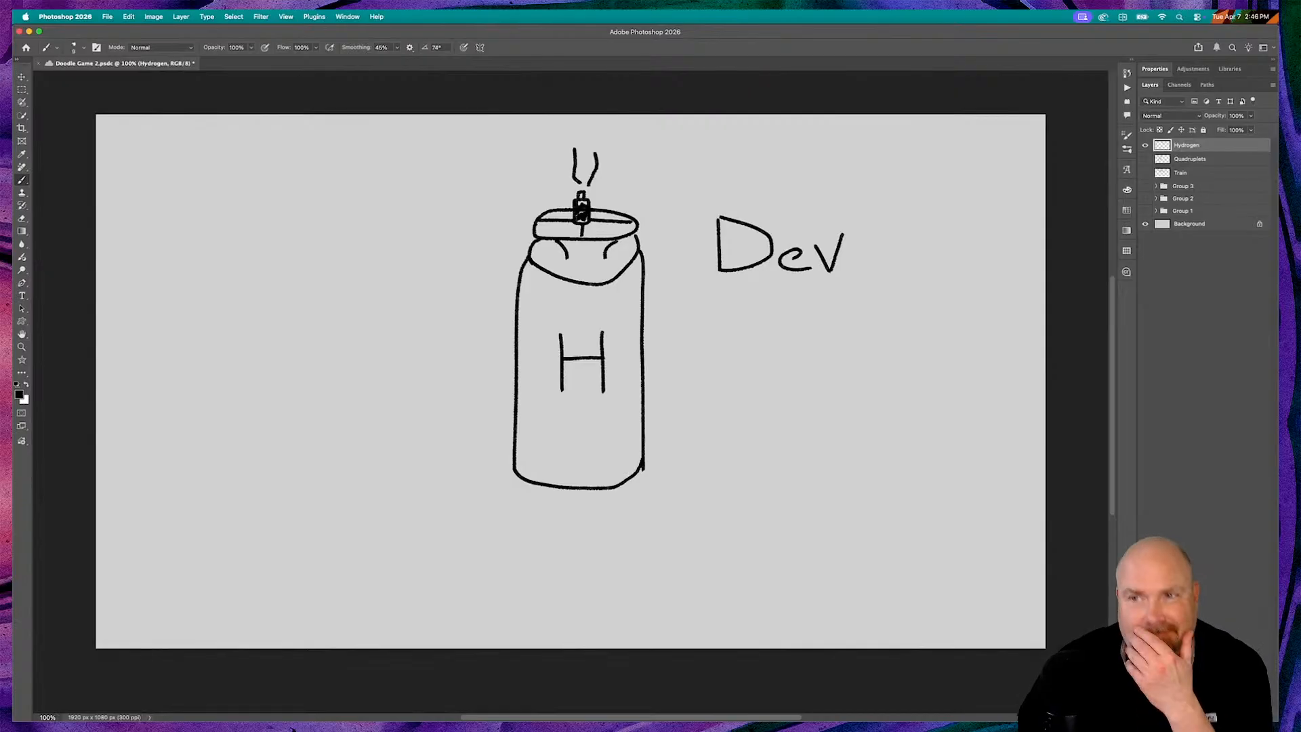
{"action": "left_click", "coordinate": [1145, 145]}
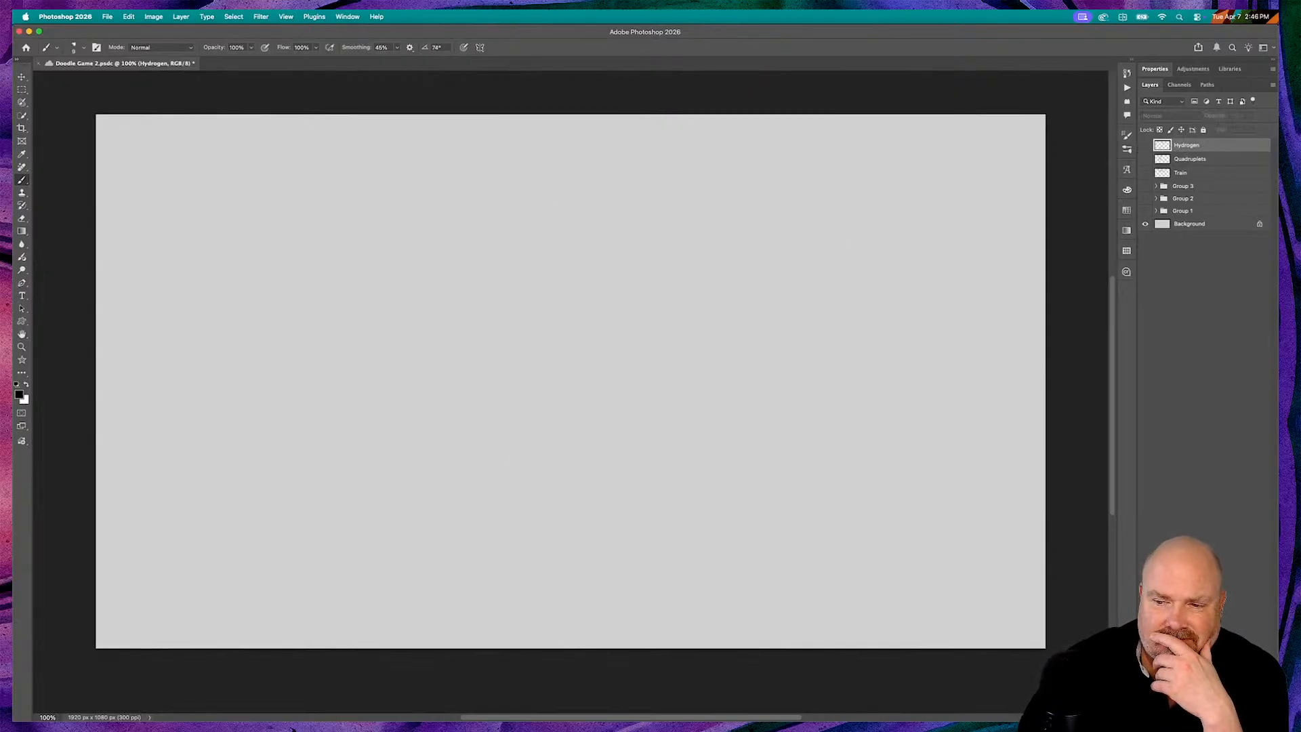
On a new layer, draw a rounded animal head outline with two double-lined ears on top
{"action": "key", "text": "super+shift+alt+n"}
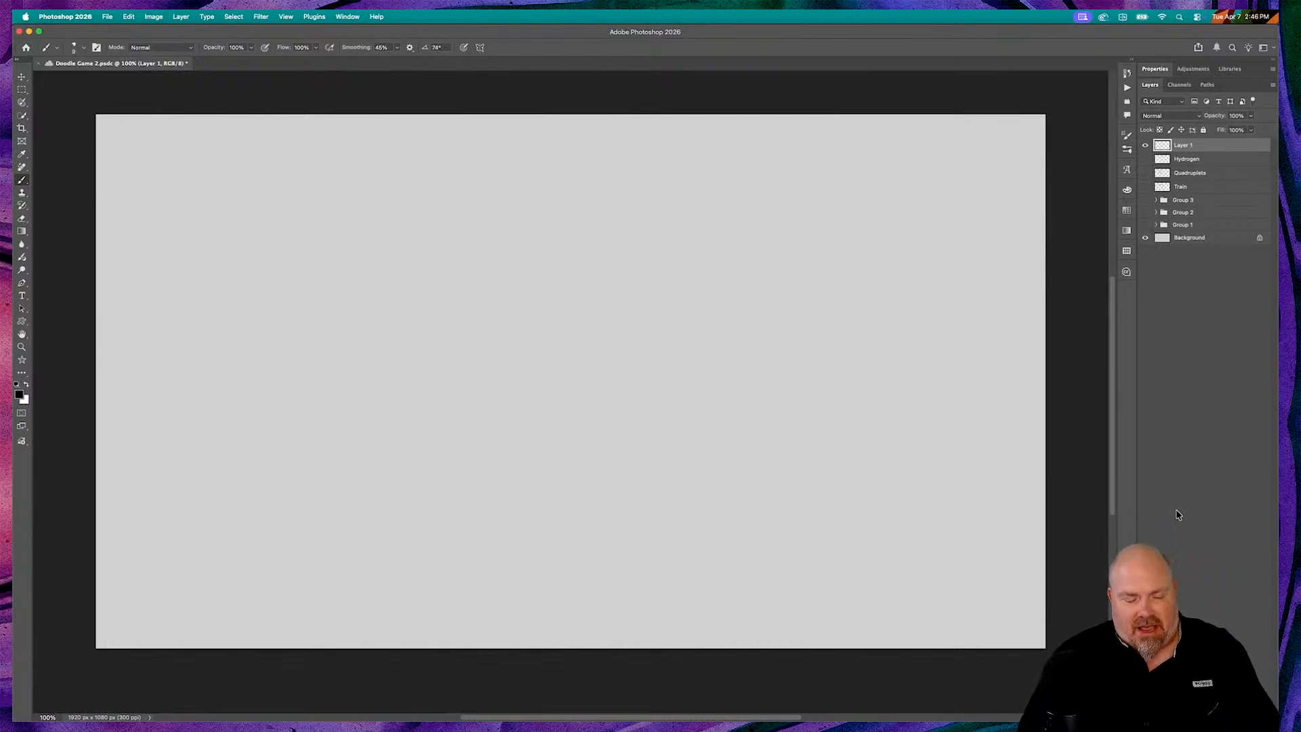
{"action": "key", "text": "super+Tab"}
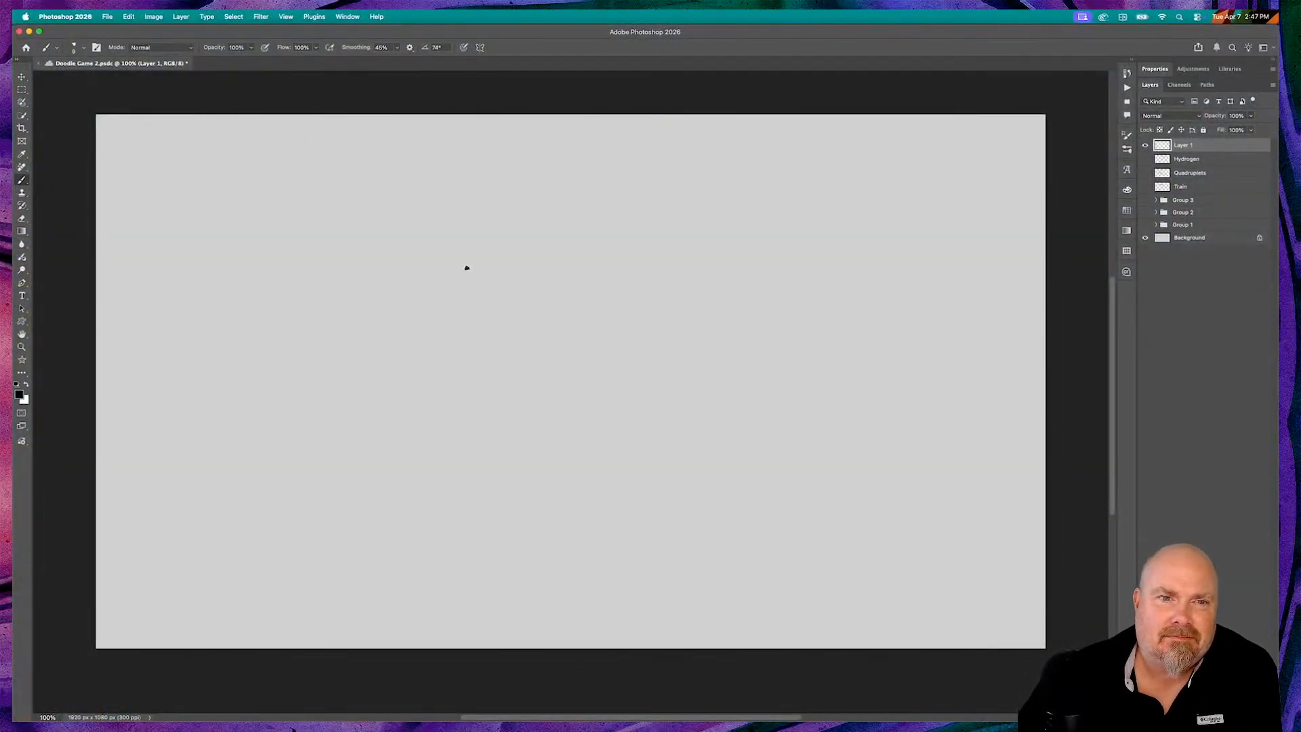
{"action": "mouse_move", "coordinate": [448, 273]}
{"action": "left_mouse_down"}
{"action": "mouse_move", "coordinate": [482, 242]}
{"action": "mouse_move", "coordinate": [525, 242]}
{"action": "mouse_move", "coordinate": [595, 250]}
{"action": "mouse_move", "coordinate": [620, 271]}
{"action": "left_mouse_up"}
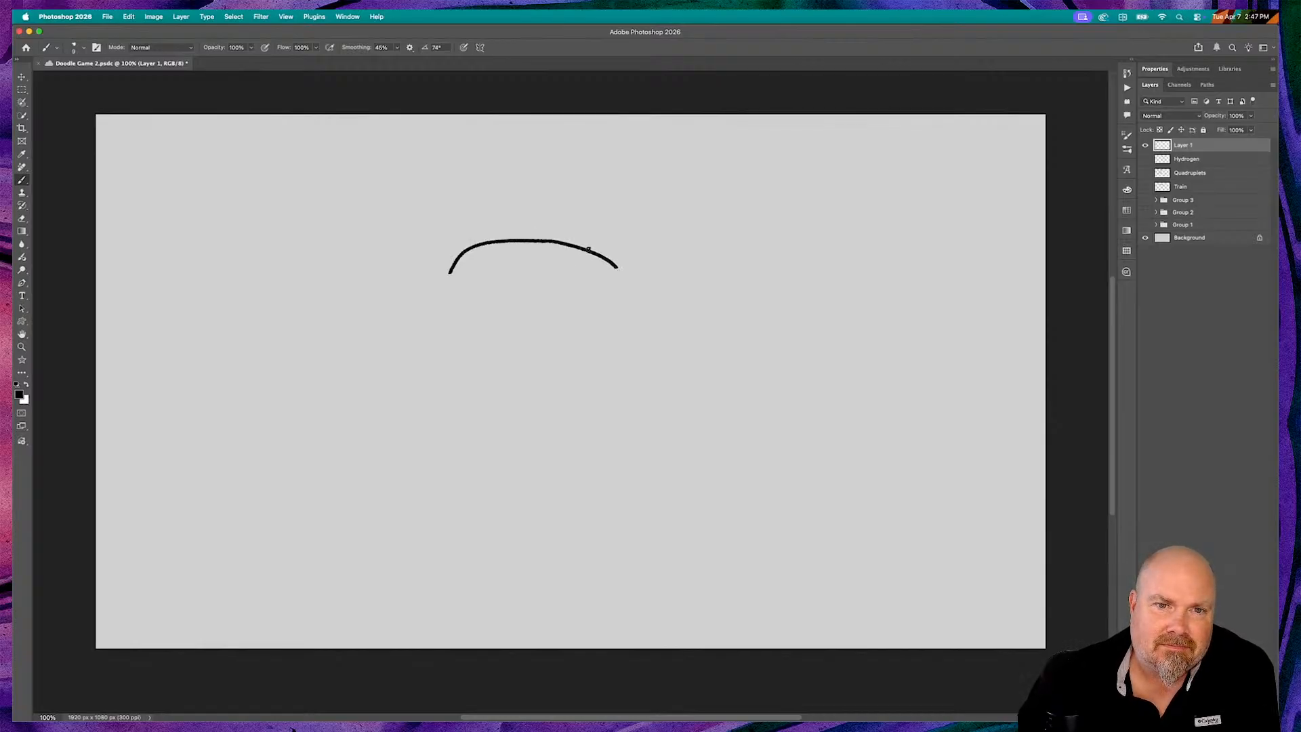
{"action": "mouse_move", "coordinate": [590, 248]}
{"action": "left_mouse_down"}
{"action": "mouse_move", "coordinate": [621, 221]}
{"action": "mouse_move", "coordinate": [642, 223]}
{"action": "mouse_move", "coordinate": [658, 246]}
{"action": "mouse_move", "coordinate": [640, 276]}
{"action": "mouse_move", "coordinate": [664, 265]}
{"action": "left_mouse_up"}
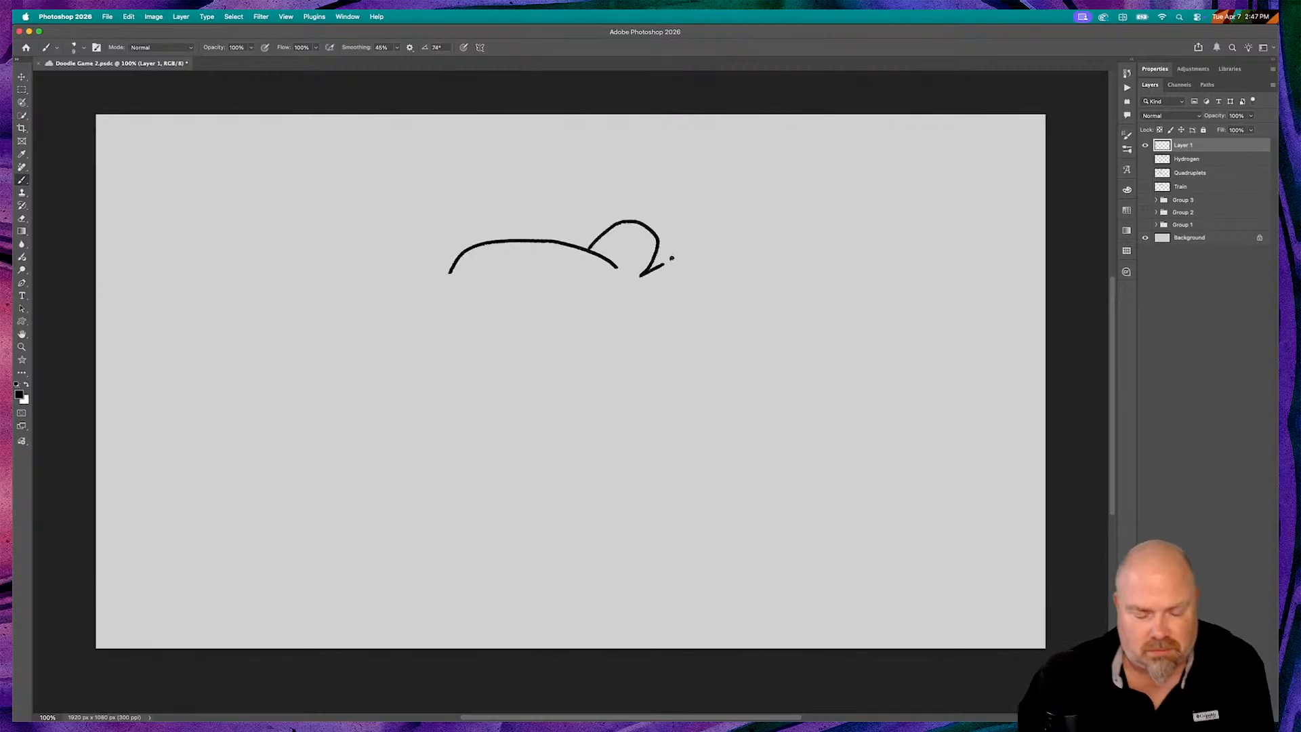
{"action": "key", "text": "super+z"}
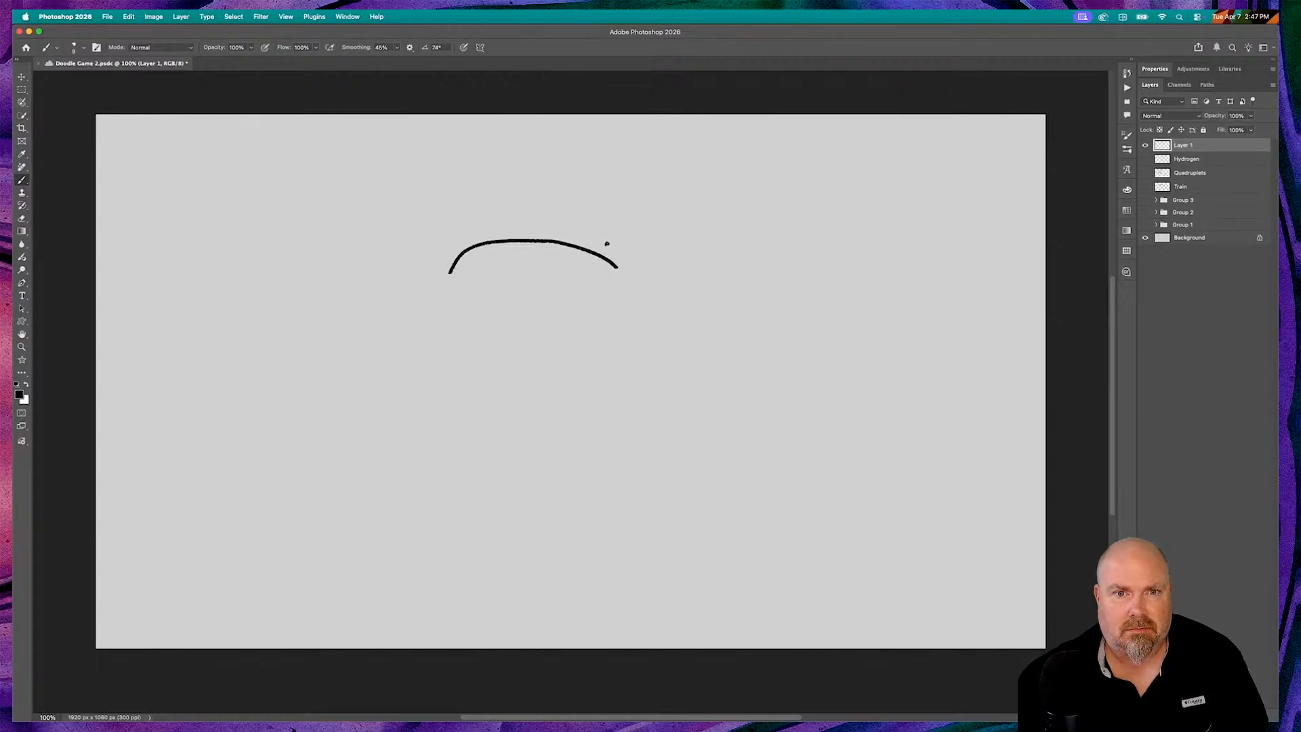
{"action": "mouse_move", "coordinate": [581, 244]}
{"action": "left_mouse_down"}
{"action": "mouse_move", "coordinate": [620, 206]}
{"action": "mouse_move", "coordinate": [642, 212]}
{"action": "mouse_move", "coordinate": [656, 247]}
{"action": "mouse_move", "coordinate": [643, 278]}
{"action": "mouse_move", "coordinate": [640, 235]}
{"action": "mouse_move", "coordinate": [590, 250]}
{"action": "left_mouse_up"}
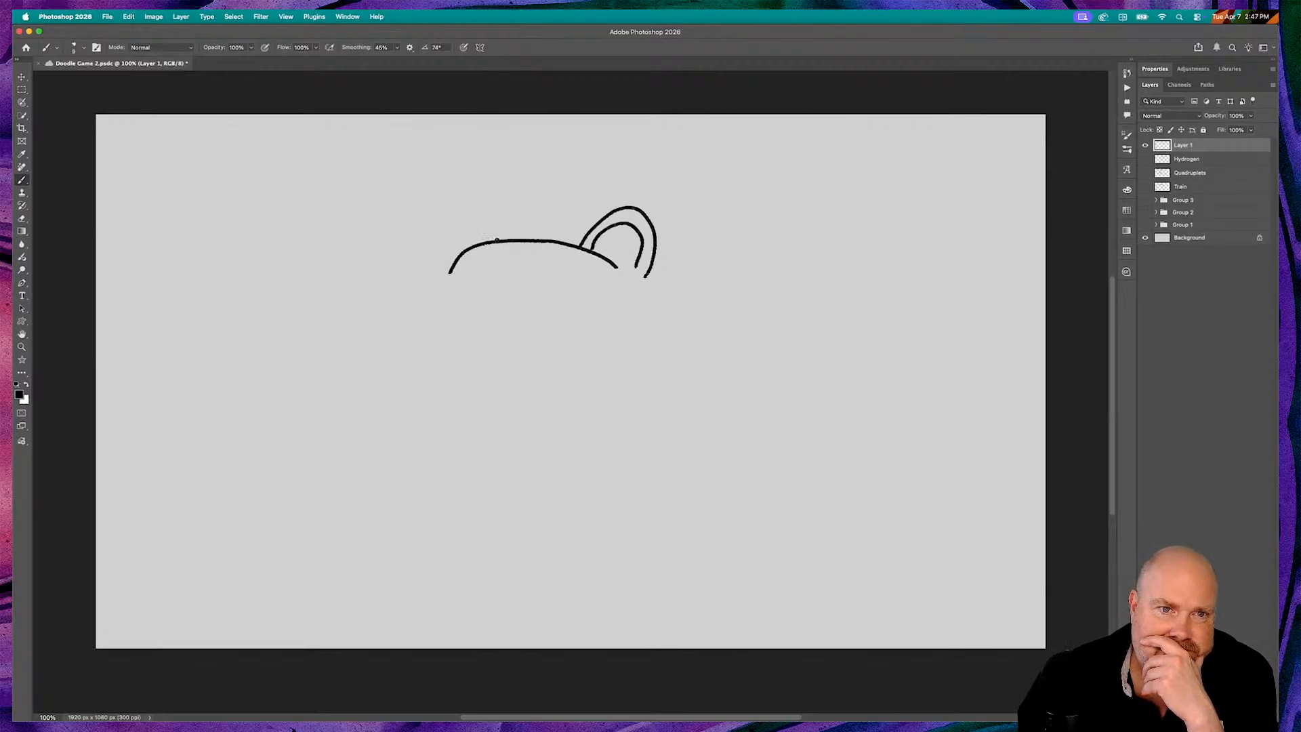
{"action": "mouse_move", "coordinate": [500, 240]}
{"action": "left_mouse_down"}
{"action": "mouse_move", "coordinate": [471, 202]}
{"action": "mouse_move", "coordinate": [422, 206]}
{"action": "mouse_move", "coordinate": [420, 242]}
{"action": "mouse_move", "coordinate": [441, 268]}
{"action": "mouse_move", "coordinate": [455, 271]}
{"action": "mouse_move", "coordinate": [471, 226]}
{"action": "mouse_move", "coordinate": [442, 215]}
{"action": "mouse_move", "coordinate": [429, 233]}
{"action": "mouse_move", "coordinate": [459, 264]}
{"action": "left_mouse_up"}
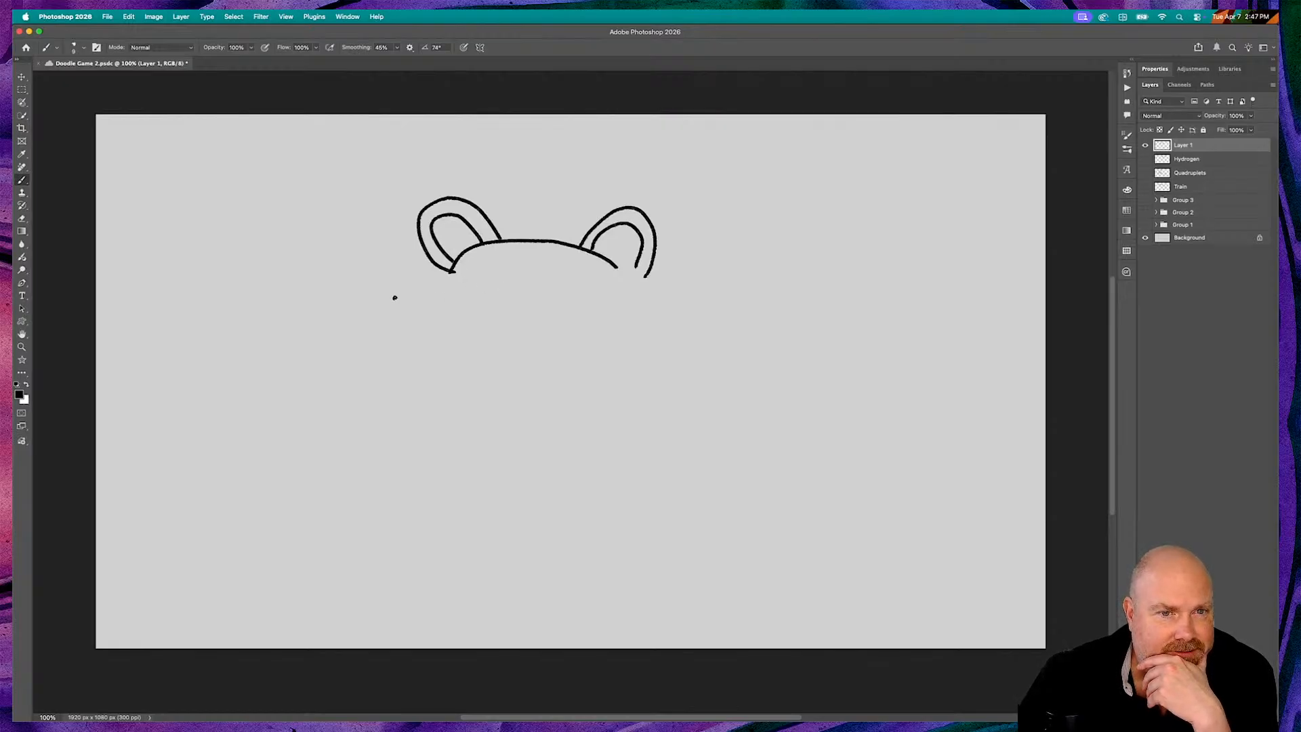
{"action": "mouse_move", "coordinate": [450, 279]}
{"action": "left_mouse_down"}
{"action": "mouse_move", "coordinate": [454, 357]}
{"action": "mouse_move", "coordinate": [505, 385]}
{"action": "mouse_move", "coordinate": [541, 384]}
{"action": "mouse_move", "coordinate": [578, 379]}
{"action": "mouse_move", "coordinate": [628, 325]}
{"action": "mouse_move", "coordinate": [614, 262]}
{"action": "left_mouse_up"}
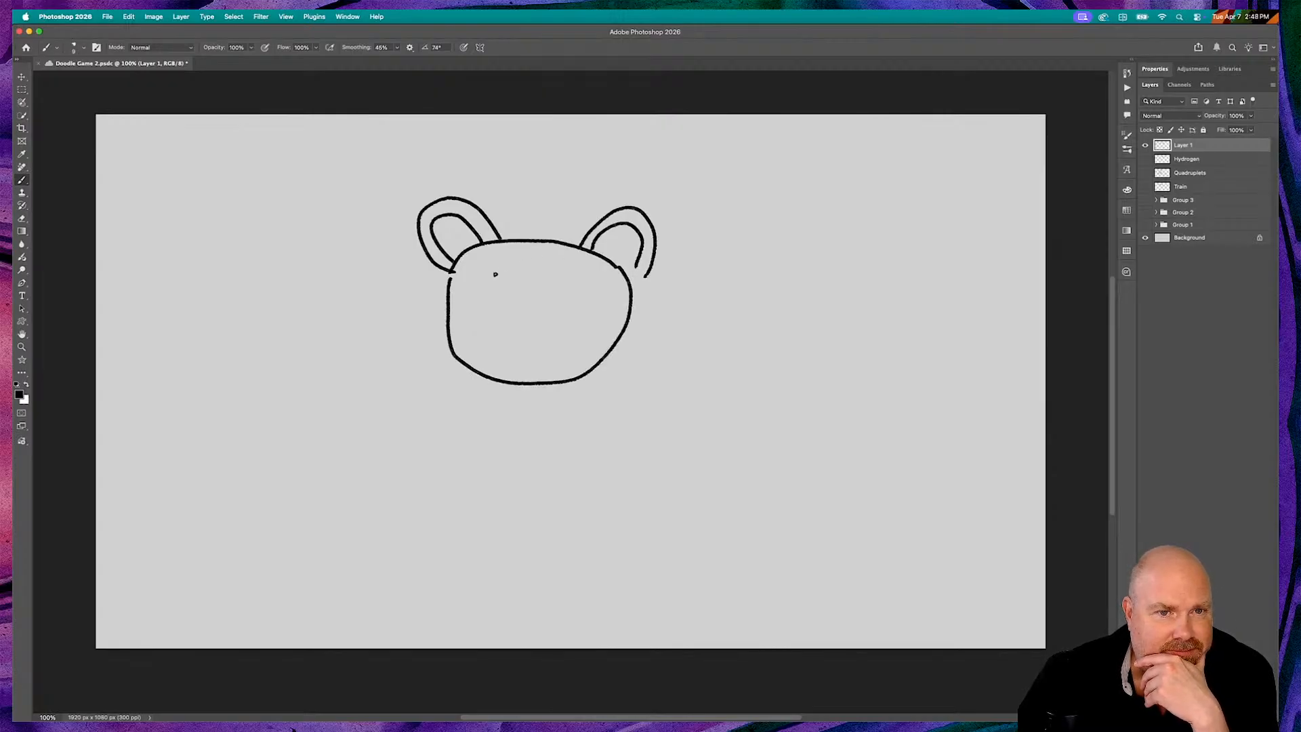
Draw two filled dot eyes and a small rounded snout with two nostrils in the animal's face
{"action": "left_click_drag", "start_coordinate": [492, 273], "coordinate": [495, 274]}
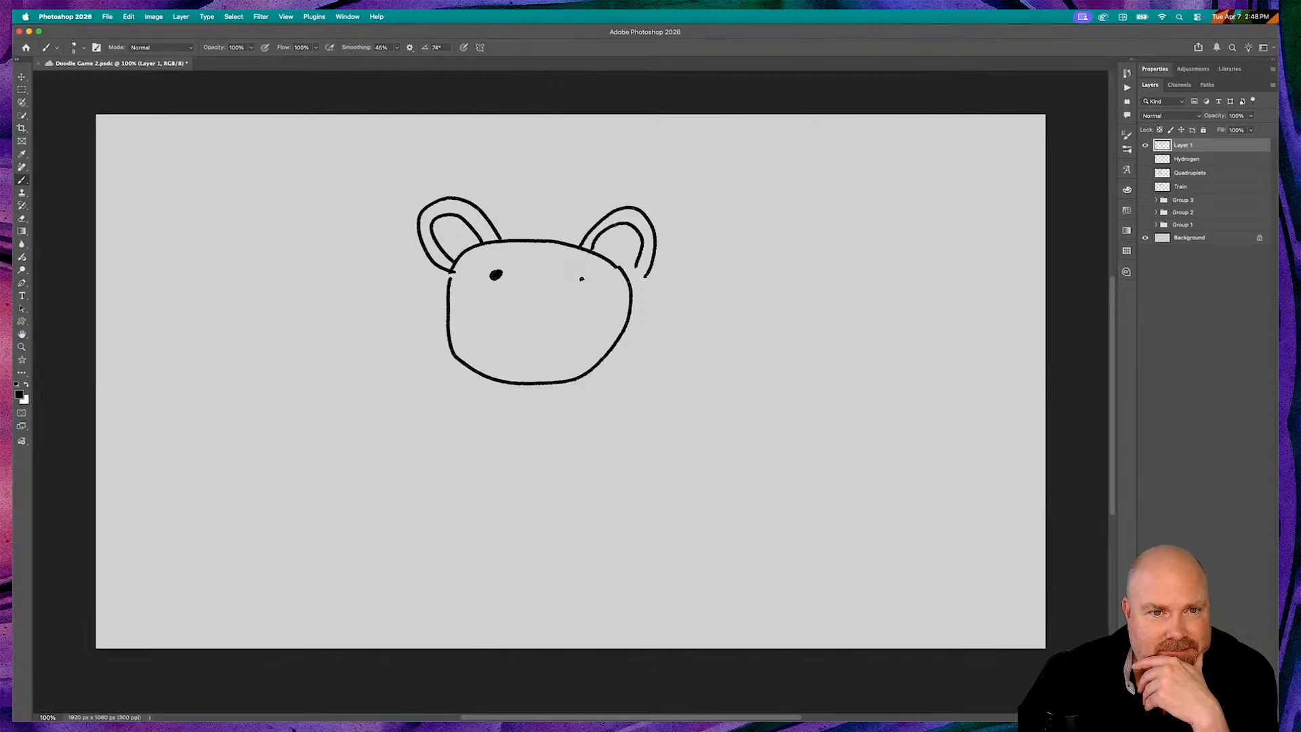
{"action": "mouse_move", "coordinate": [582, 279]}
{"action": "left_mouse_down"}
{"action": "mouse_move", "coordinate": [571, 292]}
{"action": "mouse_move", "coordinate": [577, 283]}
{"action": "left_mouse_up"}
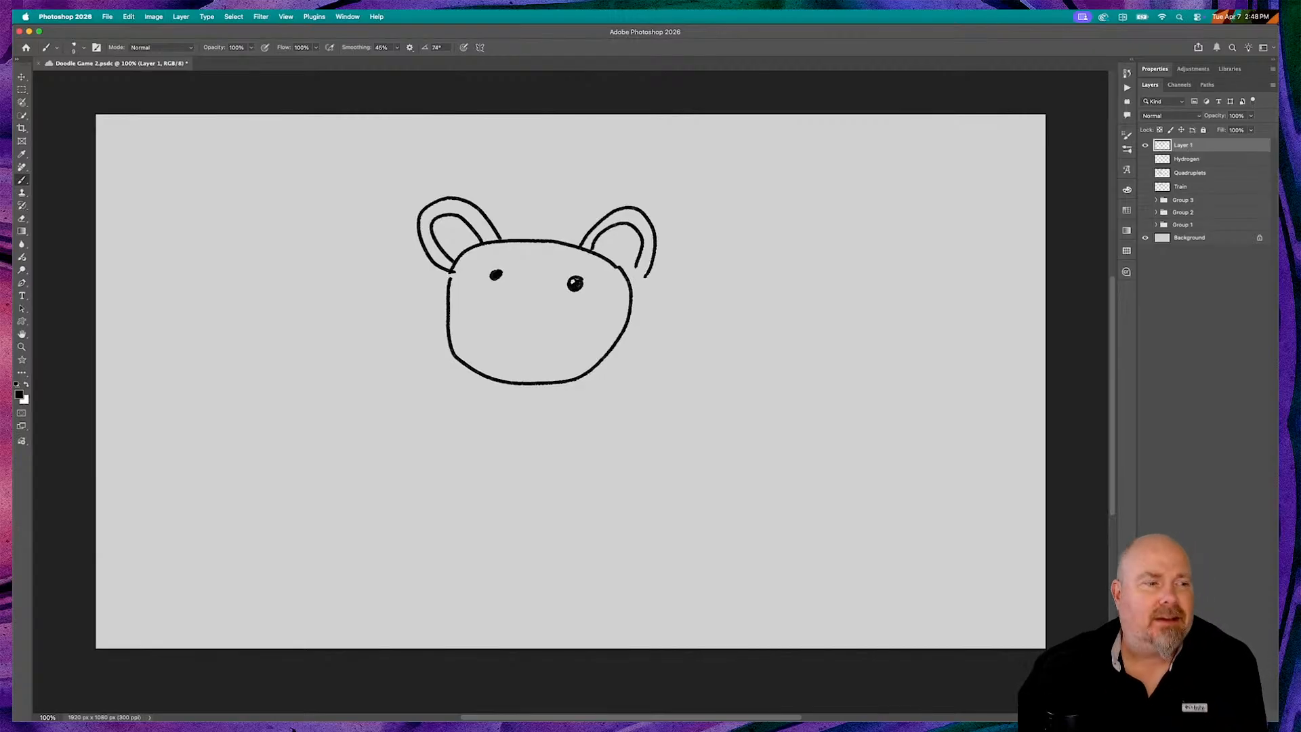
{"action": "left_click_drag", "start_coordinate": [567, 282], "coordinate": [578, 280]}
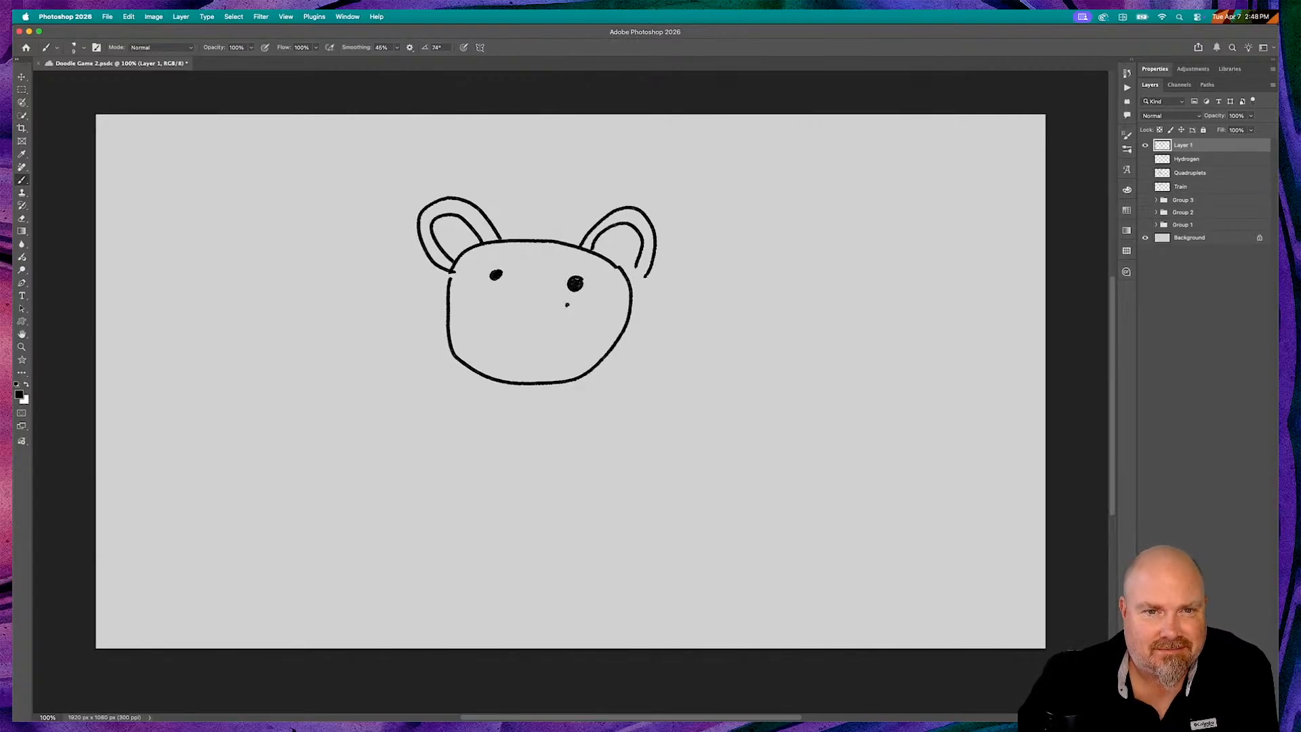
{"action": "mouse_move", "coordinate": [513, 312]}
{"action": "left_mouse_down"}
{"action": "mouse_move", "coordinate": [525, 295]}
{"action": "mouse_move", "coordinate": [542, 307]}
{"action": "left_mouse_up"}
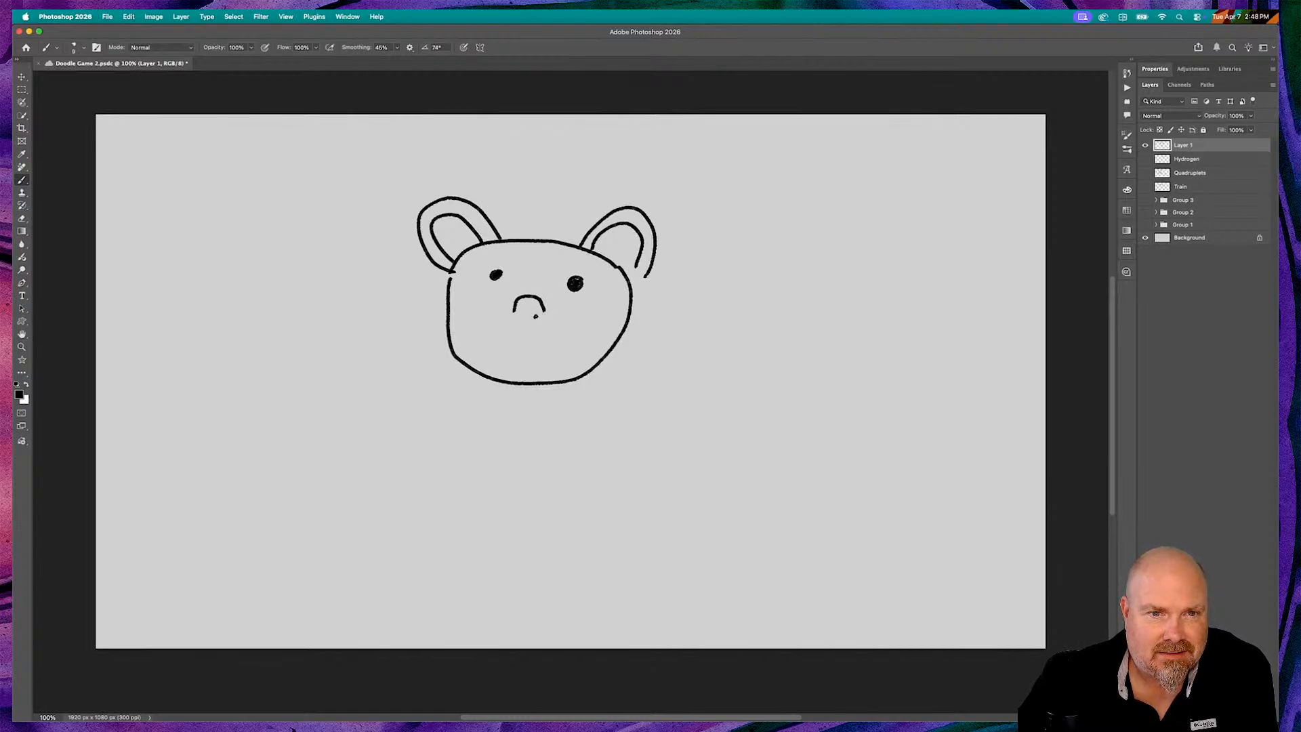
{"action": "left_click_drag", "start_coordinate": [521, 317], "coordinate": [544, 311]}
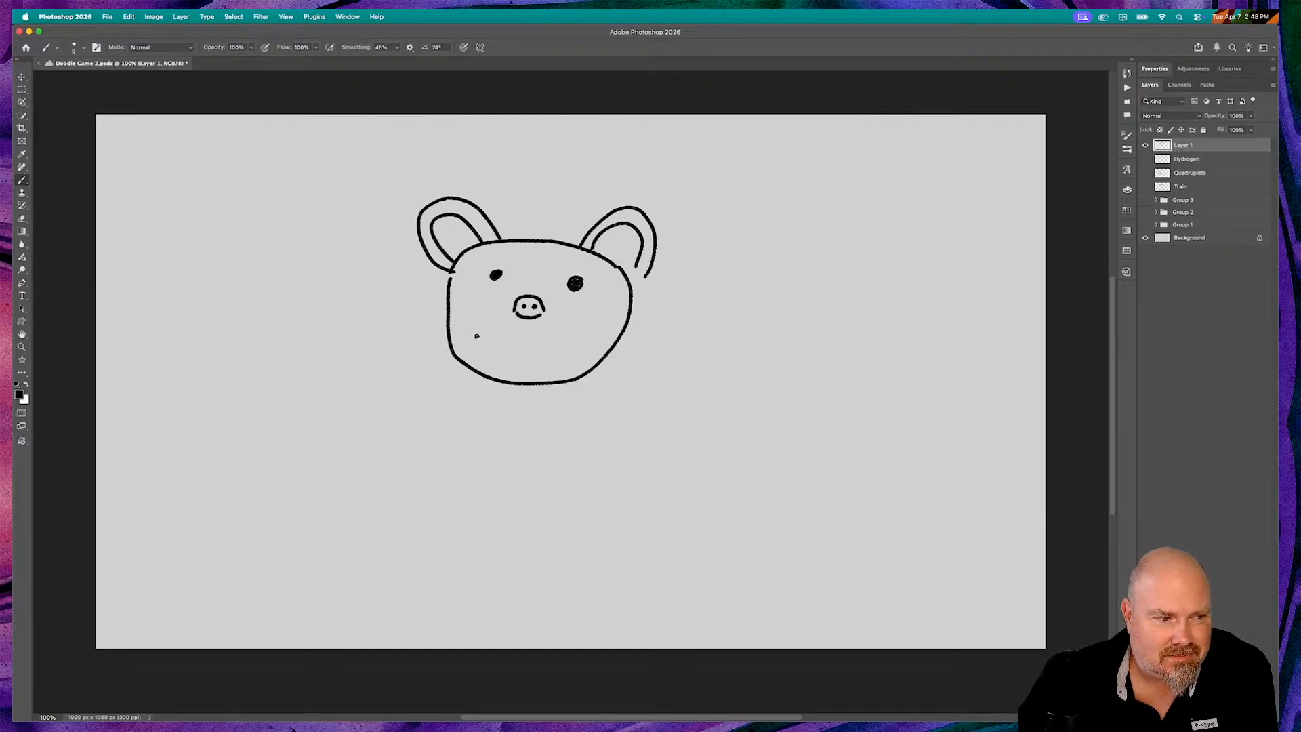
Draw a wide smile below the snout and cross it with short stitch marks from end to end
{"action": "mouse_move", "coordinate": [476, 336]}
{"action": "left_mouse_down"}
{"action": "mouse_move", "coordinate": [523, 355]}
{"action": "mouse_move", "coordinate": [563, 353]}
{"action": "mouse_move", "coordinate": [587, 331]}
{"action": "left_mouse_up"}
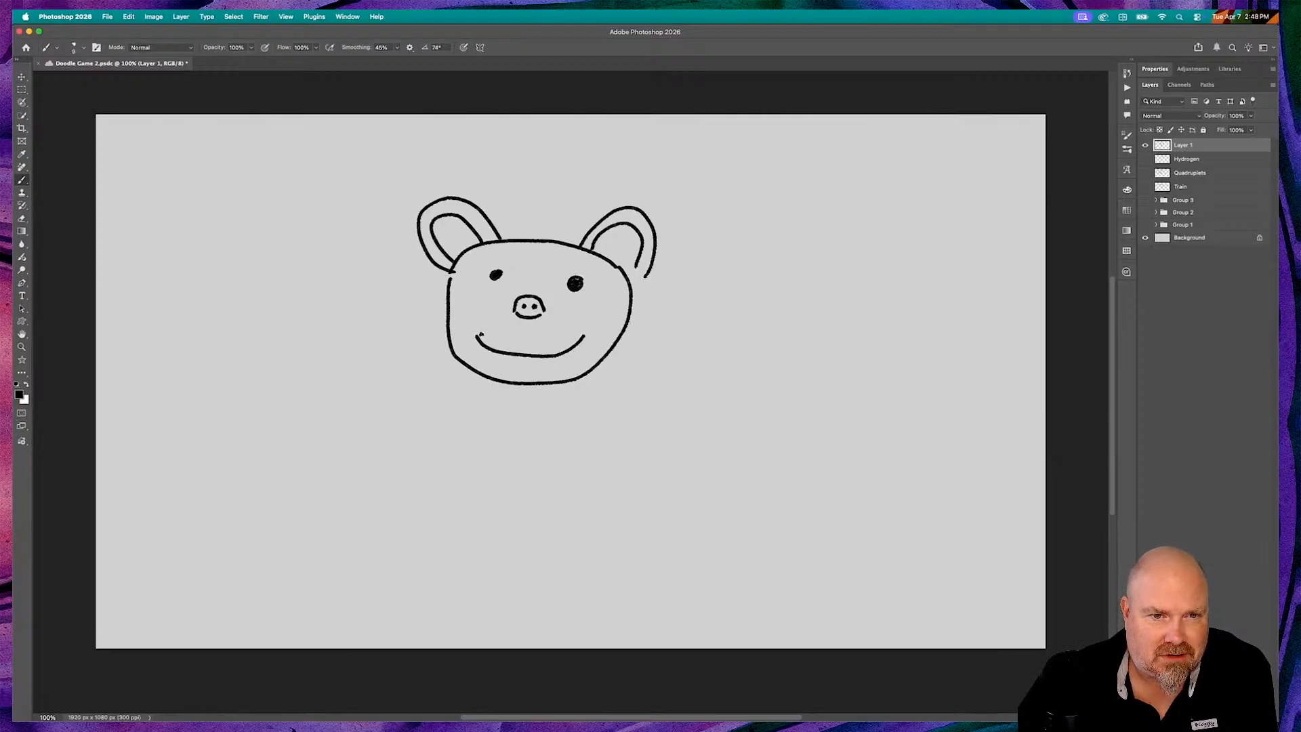
{"action": "left_click_drag", "start_coordinate": [475, 337], "coordinate": [469, 343]}
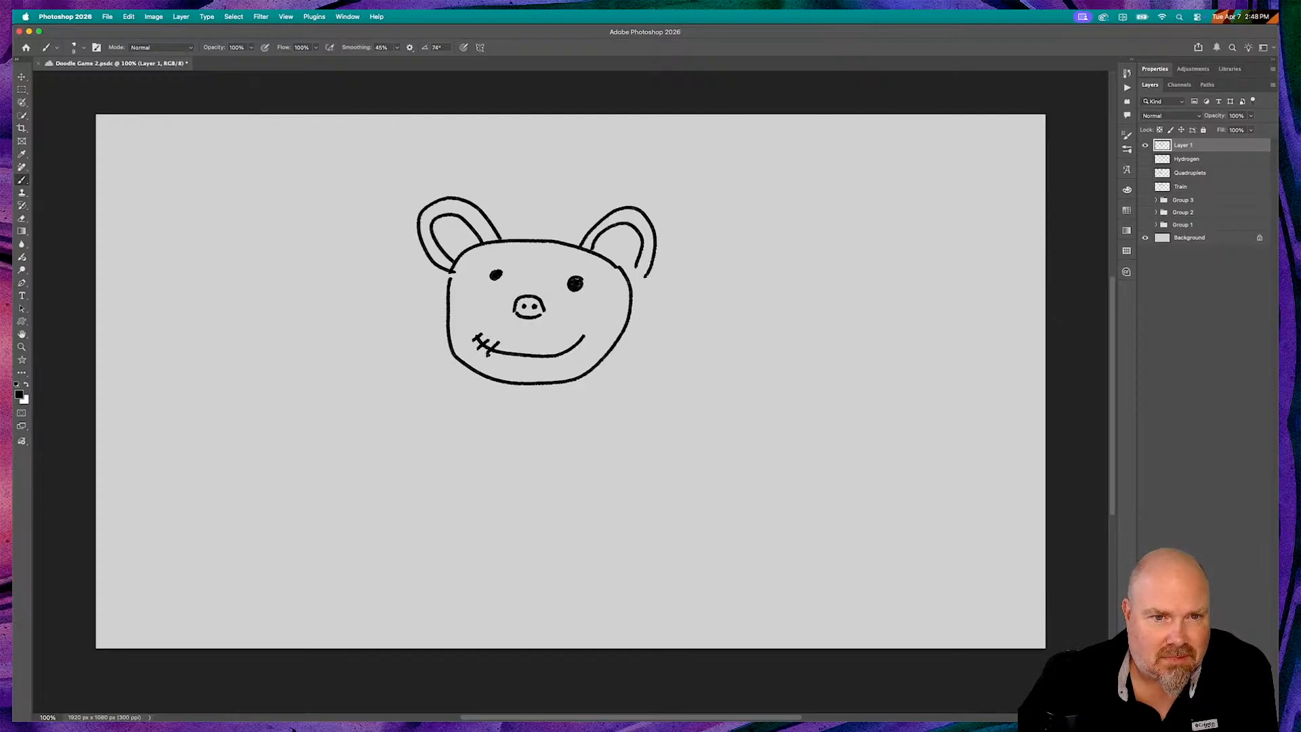
{"action": "left_click_drag", "start_coordinate": [510, 350], "coordinate": [500, 365]}
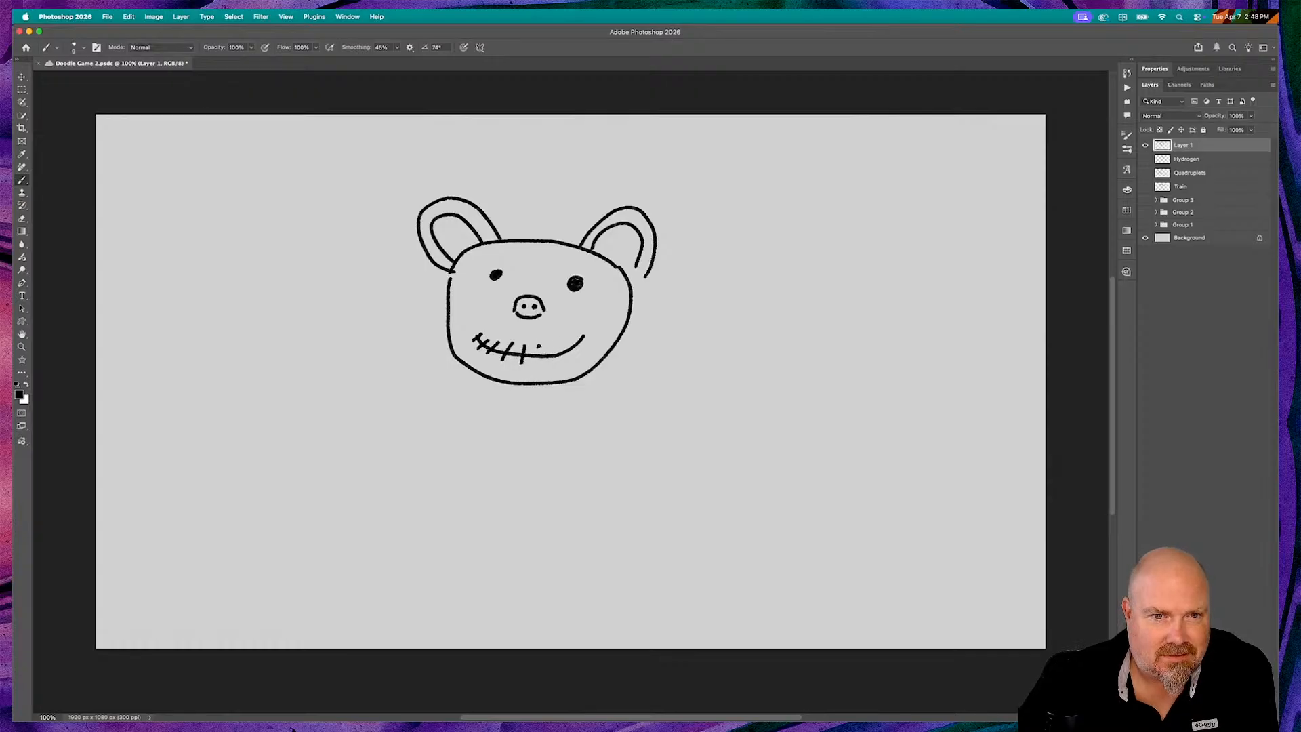
{"action": "mouse_move", "coordinate": [535, 347]}
{"action": "left_mouse_down"}
{"action": "mouse_move", "coordinate": [535, 363]}
{"action": "mouse_move", "coordinate": [565, 357]}
{"action": "left_mouse_up"}
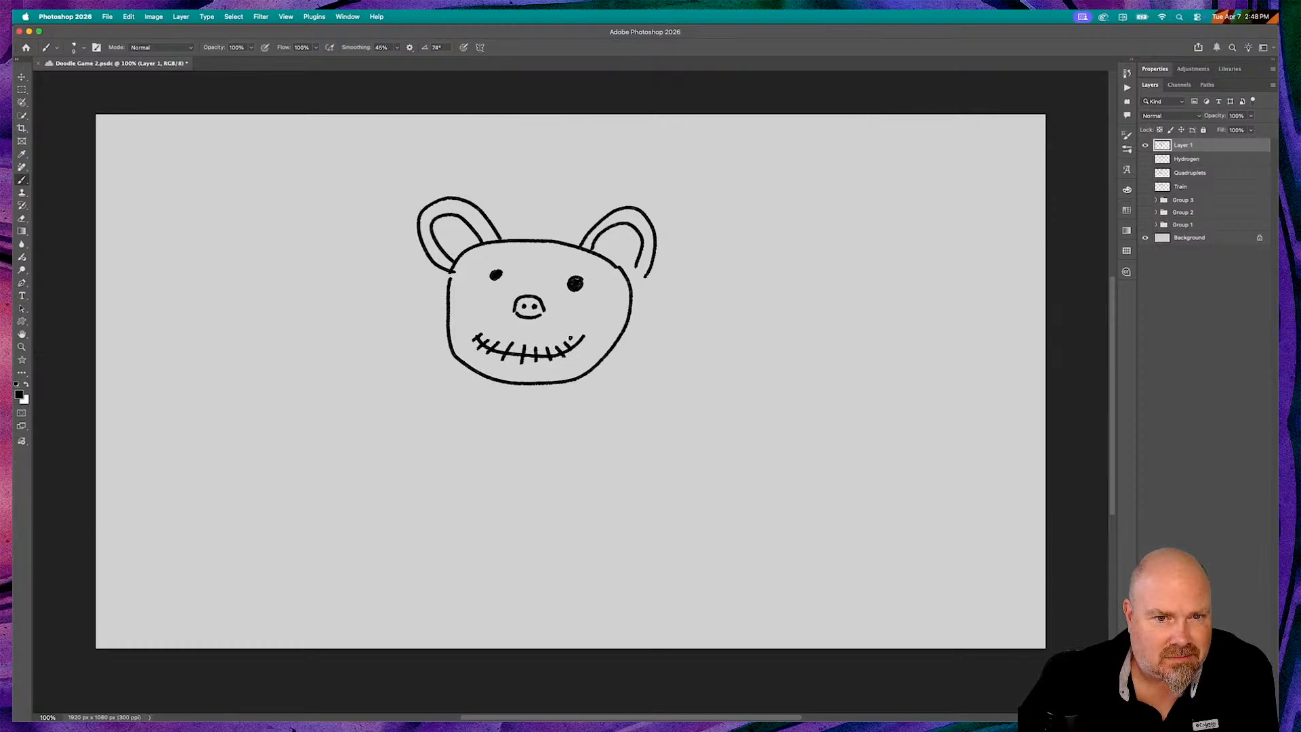
{"action": "left_click_drag", "start_coordinate": [574, 329], "coordinate": [582, 338]}
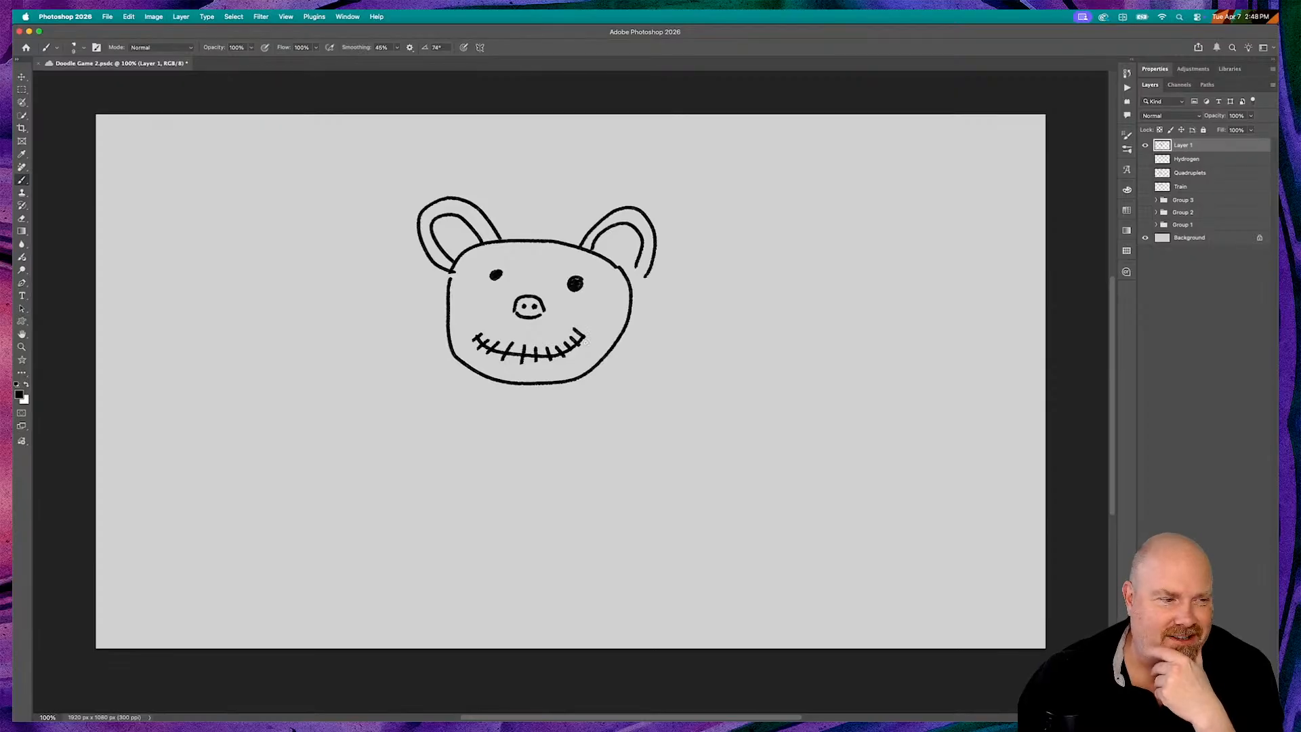
Handwrite the player's short name in large letters beside the animal head and underline it with one long stroke
{"action": "left_click_drag", "start_coordinate": [750, 287], "coordinate": [762, 383]}
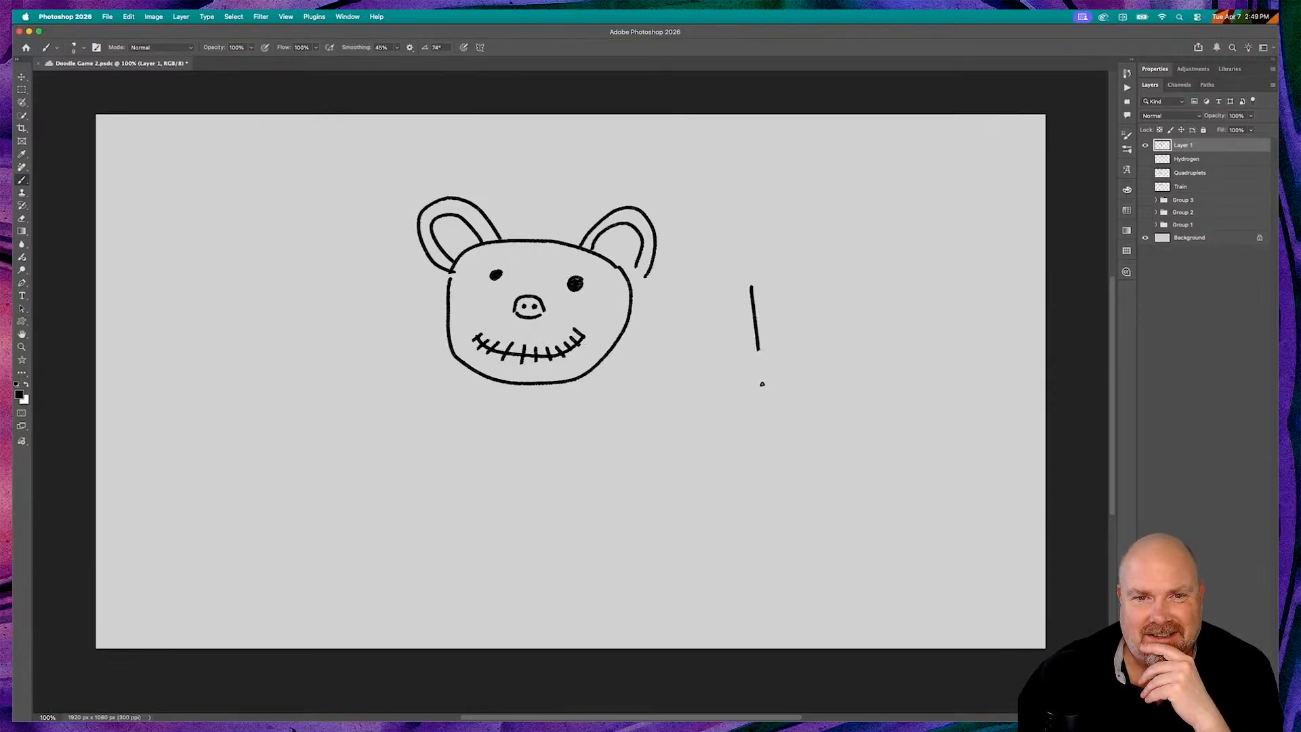
{"action": "mouse_move", "coordinate": [748, 288]}
{"action": "left_mouse_down"}
{"action": "mouse_move", "coordinate": [810, 293]}
{"action": "mouse_move", "coordinate": [783, 321]}
{"action": "mouse_move", "coordinate": [806, 326]}
{"action": "mouse_move", "coordinate": [766, 351]}
{"action": "left_mouse_up"}
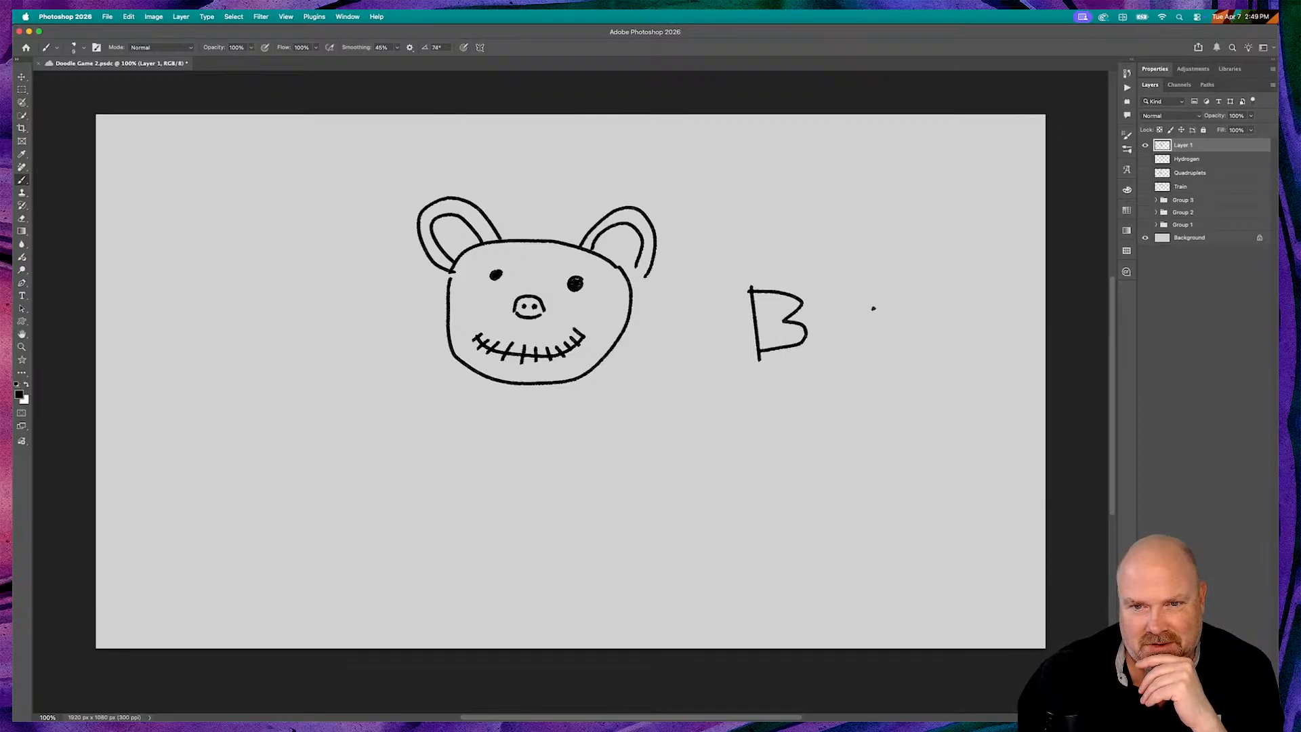
{"action": "mouse_move", "coordinate": [826, 318]}
{"action": "left_mouse_down"}
{"action": "mouse_move", "coordinate": [829, 355]}
{"action": "mouse_move", "coordinate": [846, 312]}
{"action": "mouse_move", "coordinate": [857, 336]}
{"action": "mouse_move", "coordinate": [883, 334]}
{"action": "mouse_move", "coordinate": [884, 299]}
{"action": "mouse_move", "coordinate": [885, 352]}
{"action": "left_mouse_up"}
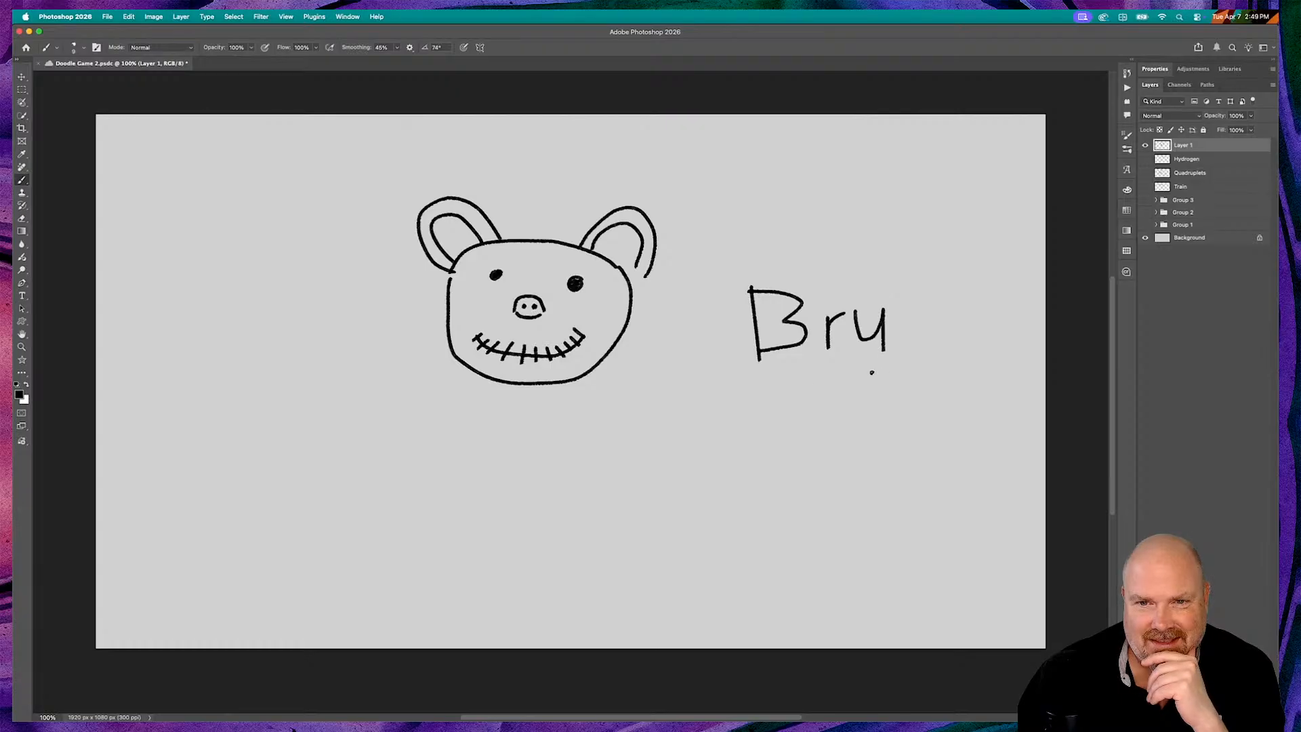
{"action": "left_click_drag", "start_coordinate": [672, 391], "coordinate": [967, 381]}
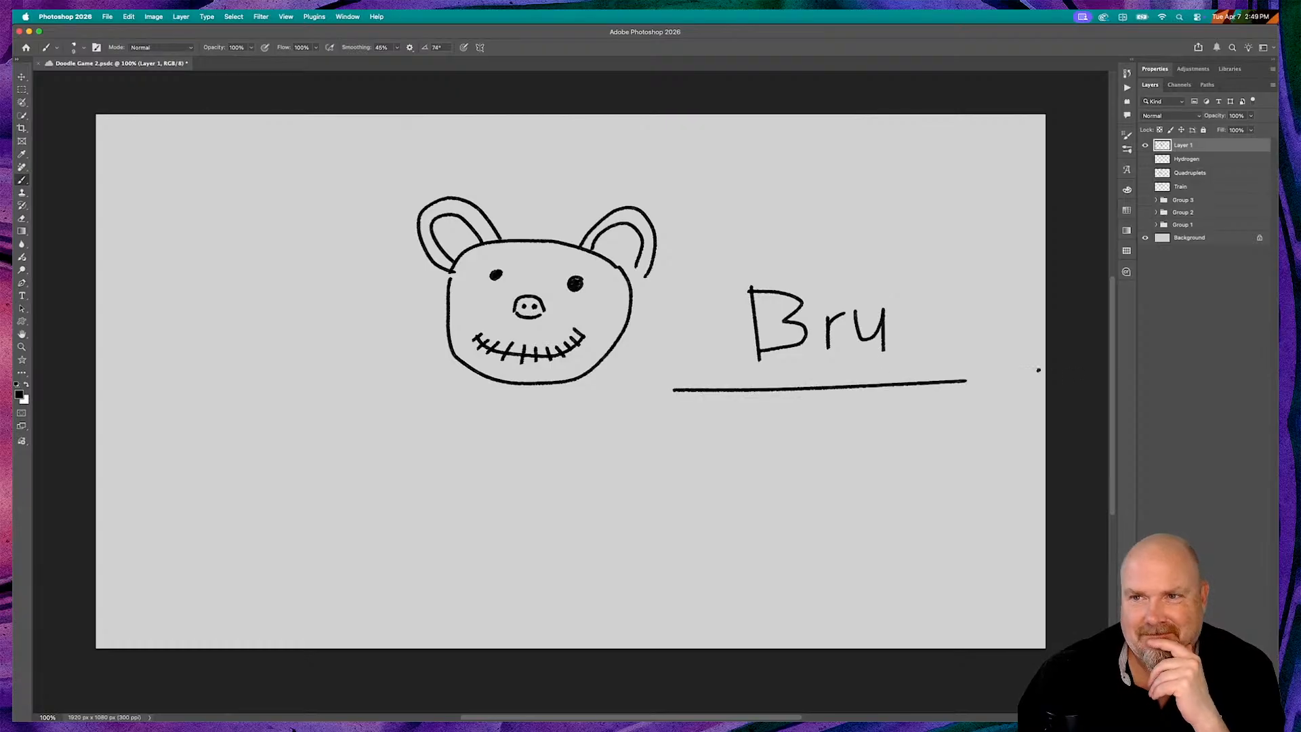
Rename the animal head drawing's layer as "Stuff" and hide it
{"action": "double_click", "coordinate": [1183, 146]}
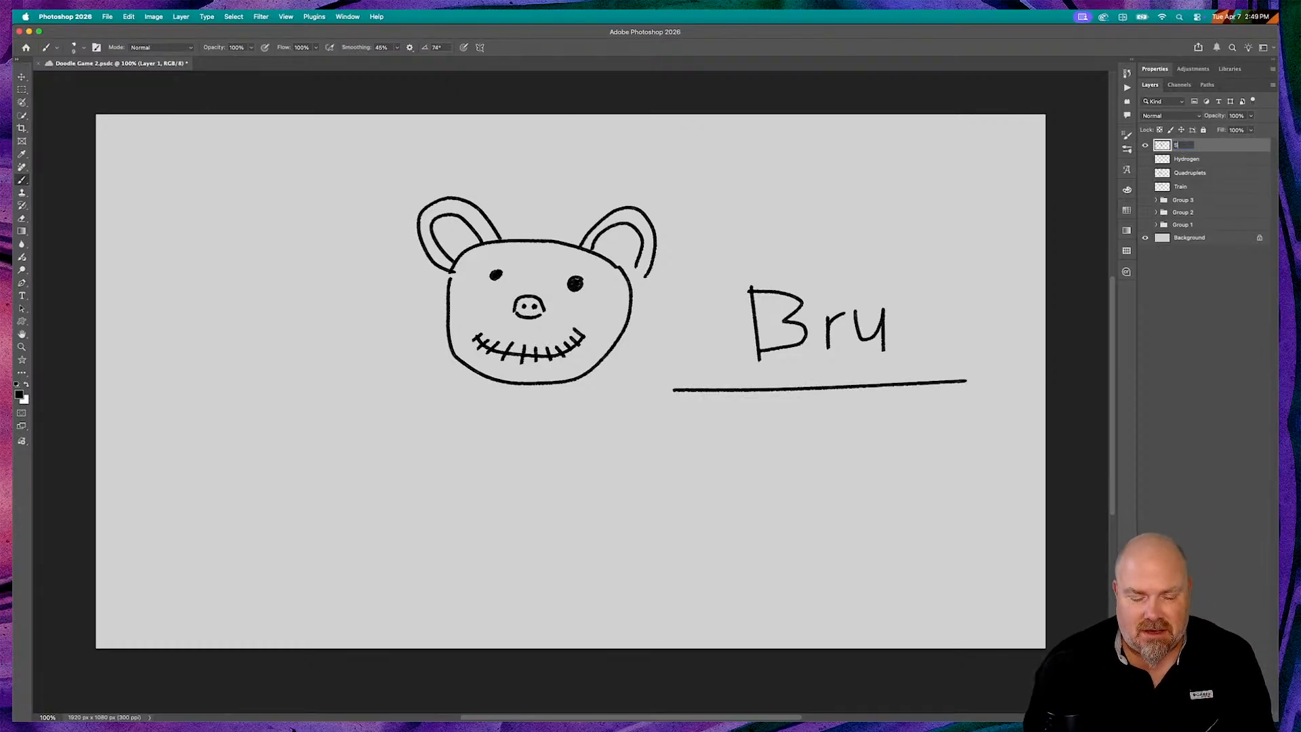
{"action": "type", "text": "Stuff"}
{"action": "key", "text": "Return"}
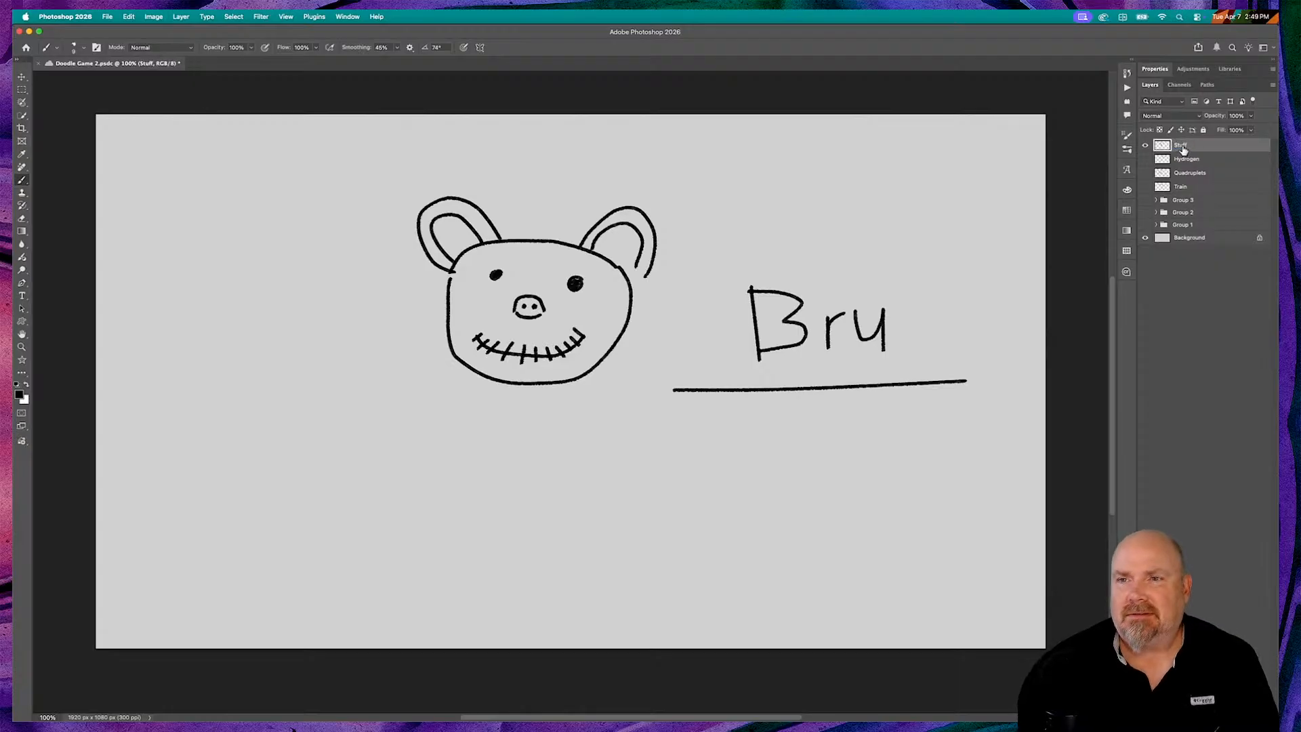
{"action": "left_click", "coordinate": [1145, 144]}
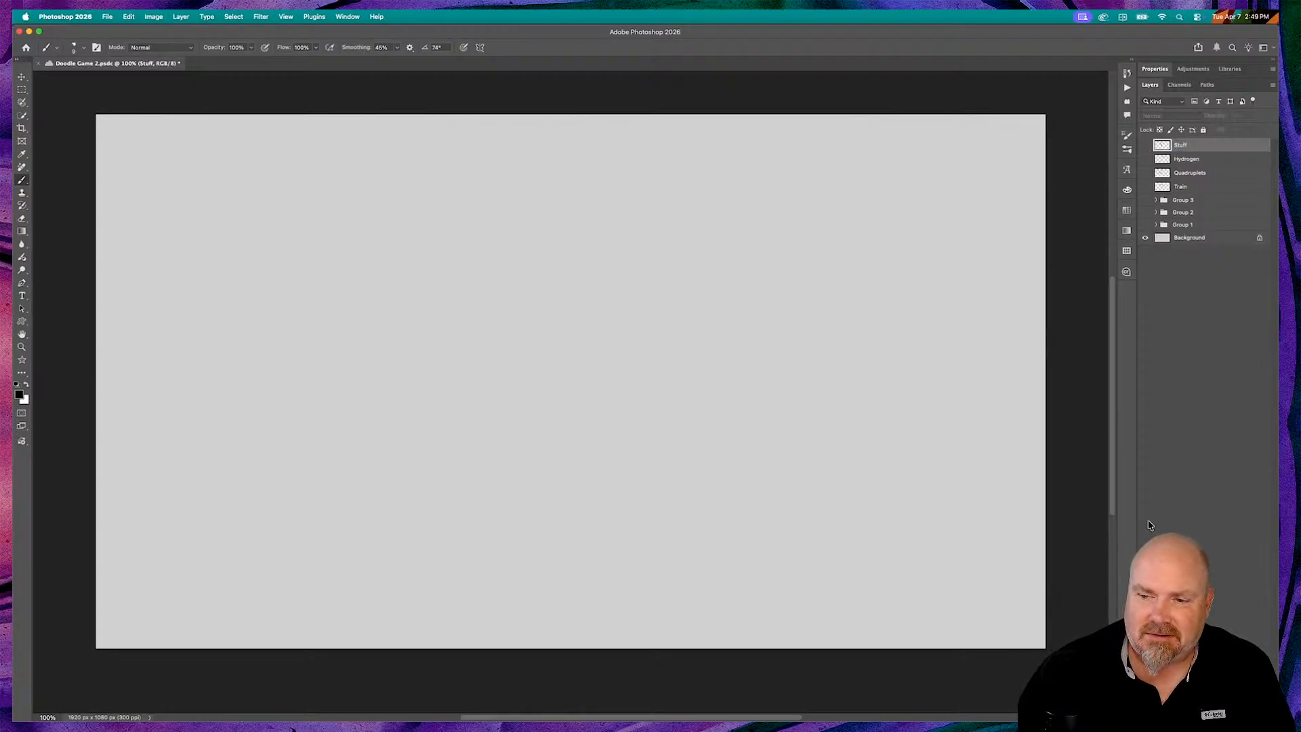
On a new layer, draw a tall podium on a long ground line with a curved microphone at its upper corner
{"action": "key", "text": "alt+shift+super+n"}
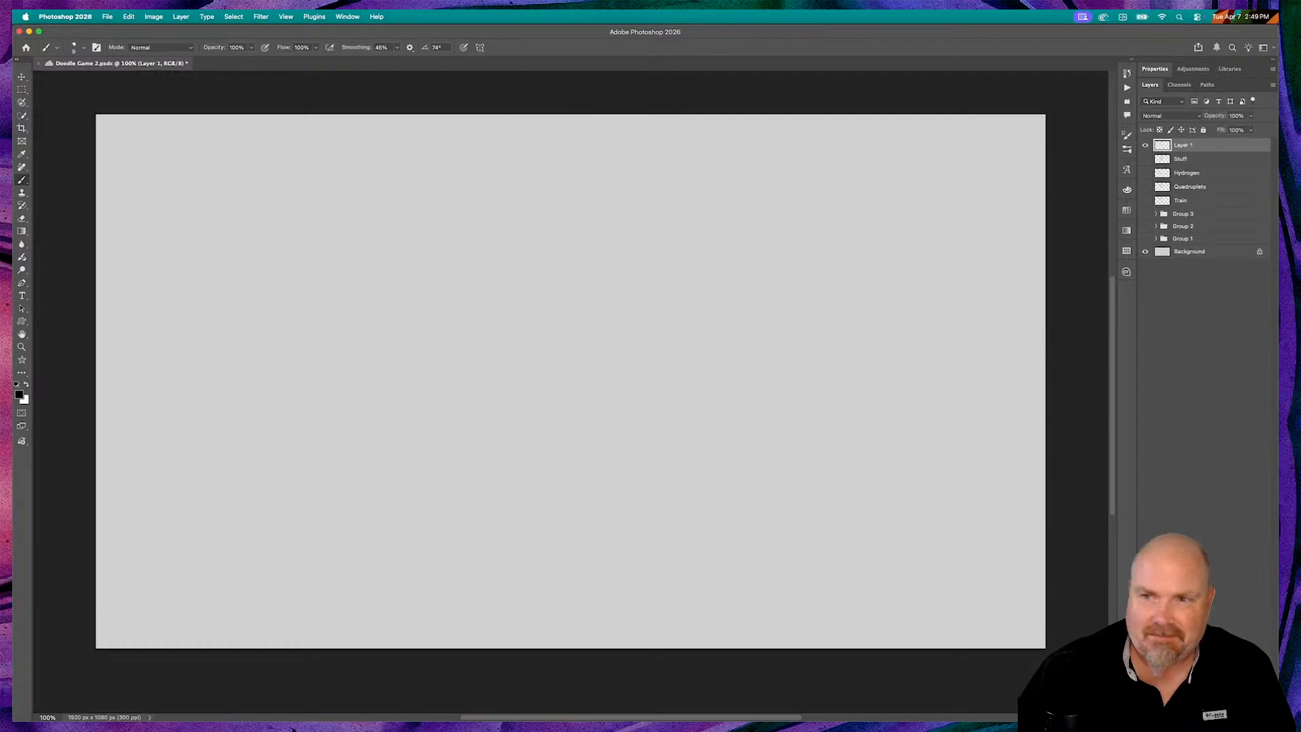
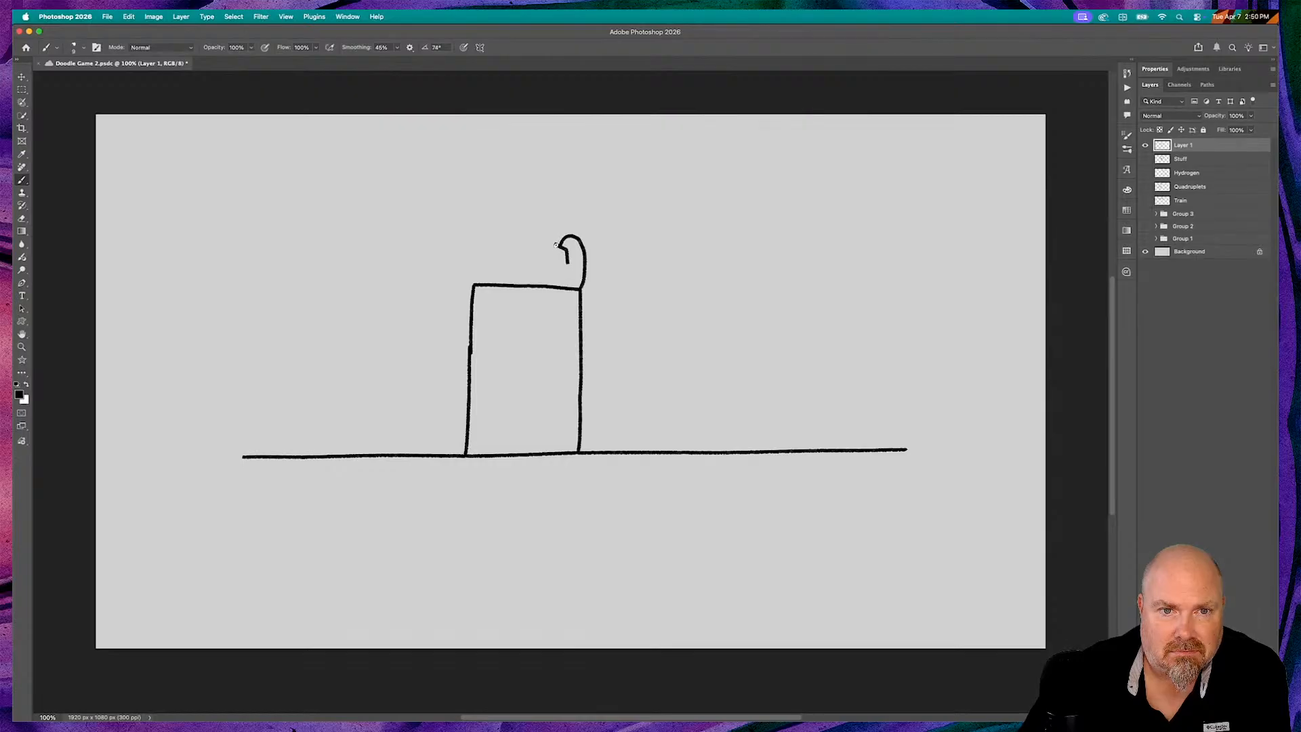
{"action": "left_click_drag", "start_coordinate": [553, 260], "coordinate": [568, 265]}
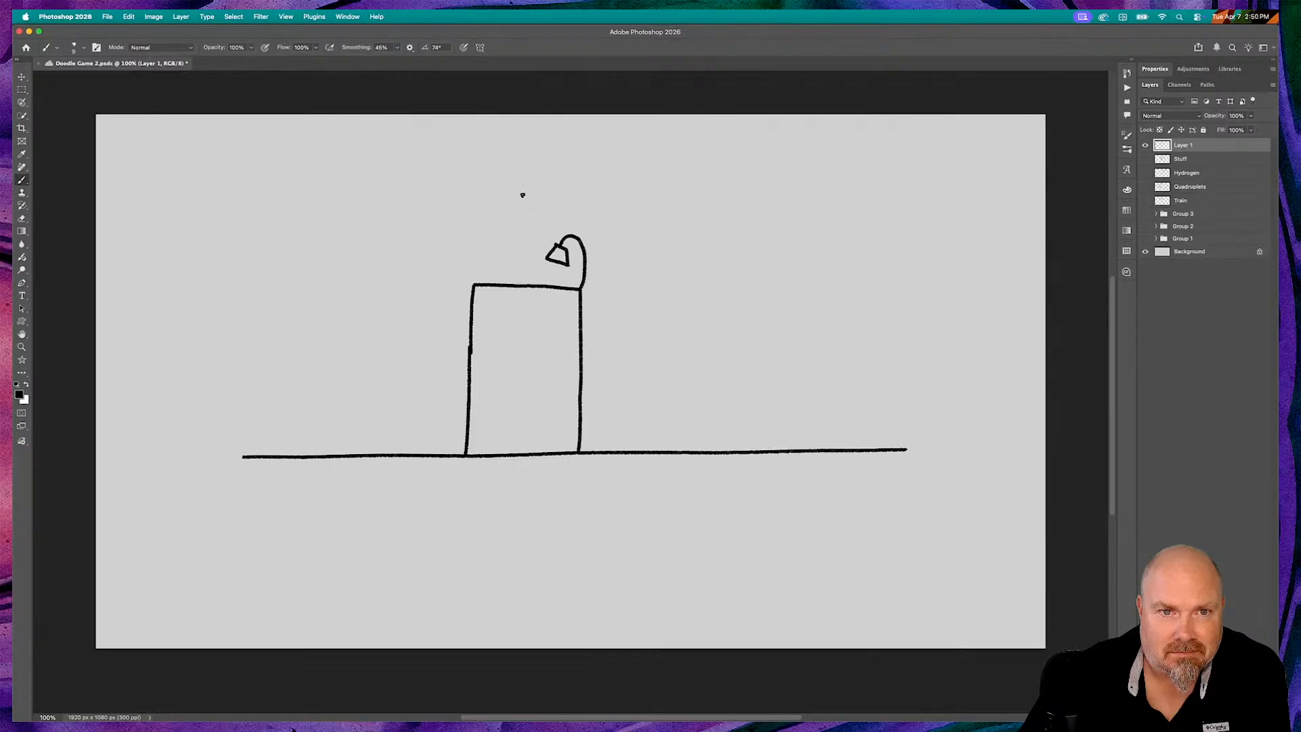
Draw a person's round head with short hair strokes and two ears above the podium, plus a neck and shoulders
{"action": "mouse_move", "coordinate": [523, 195]}
{"action": "left_mouse_down"}
{"action": "mouse_move", "coordinate": [510, 233]}
{"action": "mouse_move", "coordinate": [530, 235]}
{"action": "mouse_move", "coordinate": [542, 205]}
{"action": "mouse_move", "coordinate": [512, 198]}
{"action": "mouse_move", "coordinate": [543, 204]}
{"action": "mouse_move", "coordinate": [539, 213]}
{"action": "left_mouse_up"}
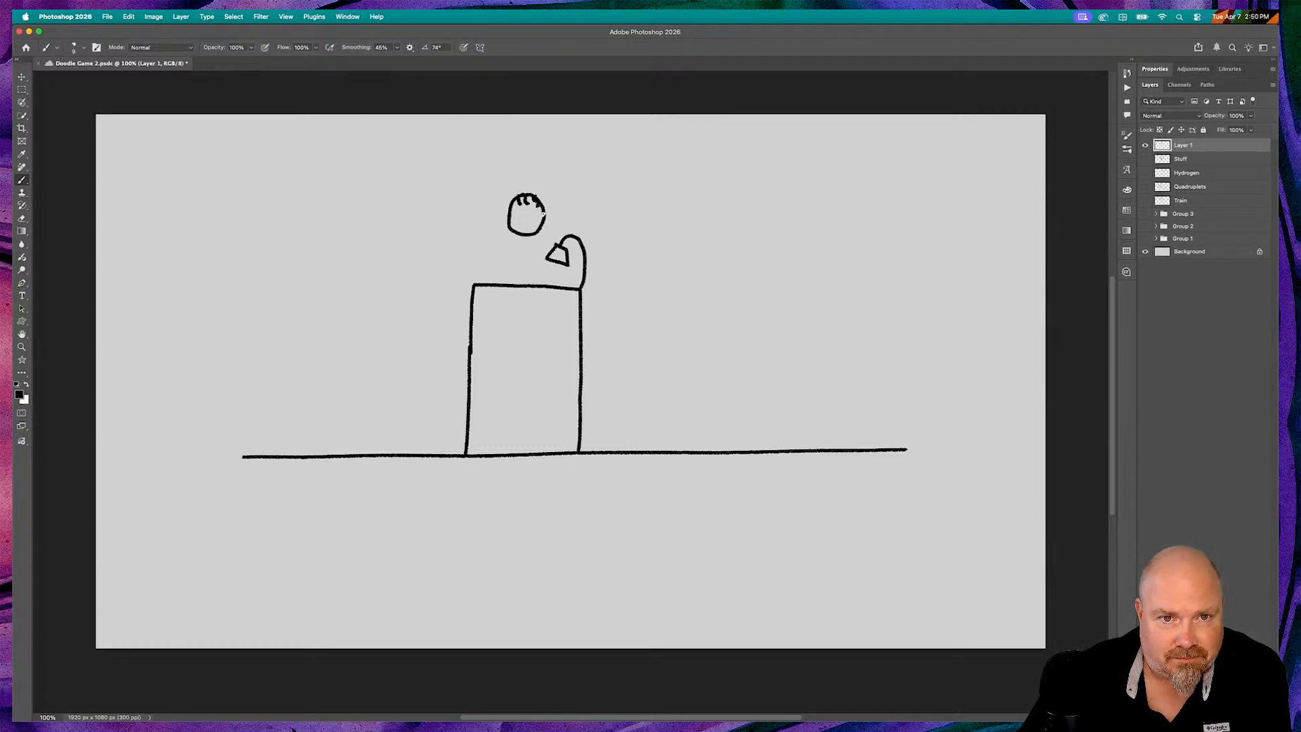
{"action": "mouse_move", "coordinate": [551, 213]}
{"action": "left_mouse_down"}
{"action": "mouse_move", "coordinate": [497, 212]}
{"action": "mouse_move", "coordinate": [509, 222]}
{"action": "left_mouse_up"}
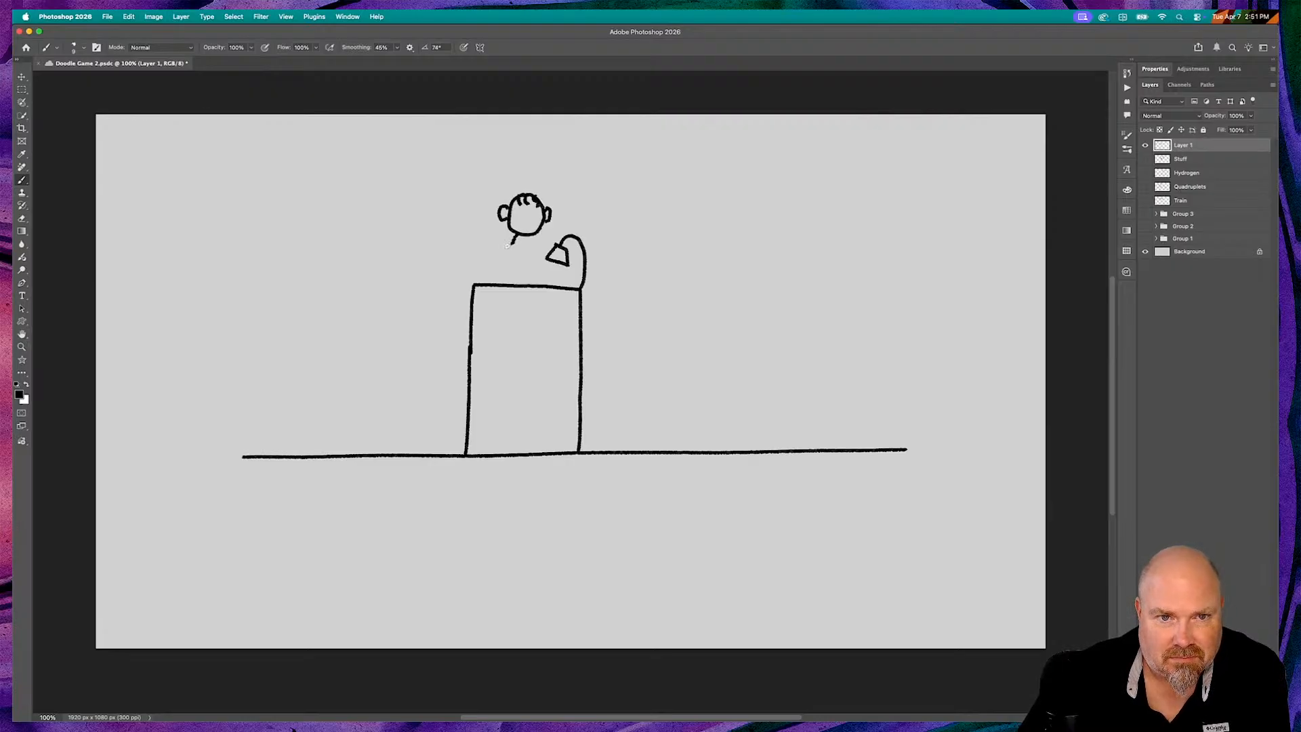
{"action": "left_click_drag", "start_coordinate": [506, 246], "coordinate": [491, 248]}
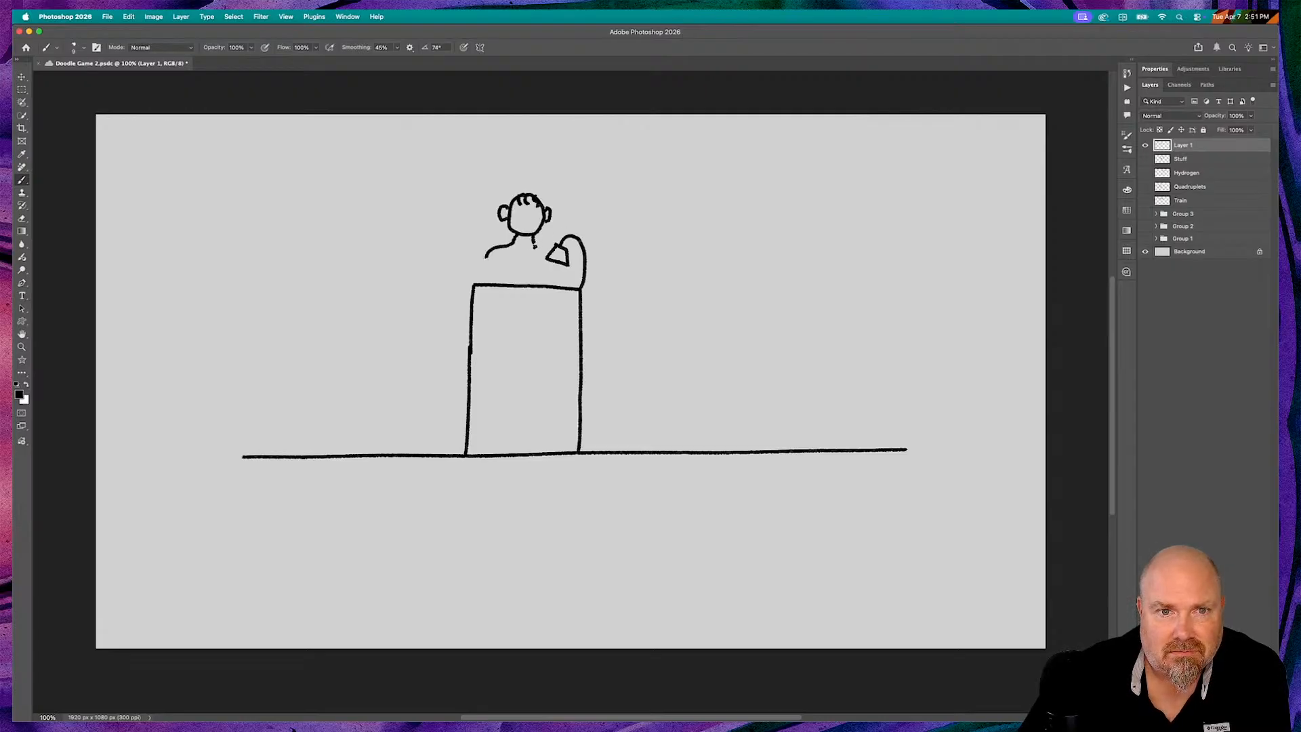
{"action": "left_click_drag", "start_coordinate": [540, 248], "coordinate": [552, 251]}
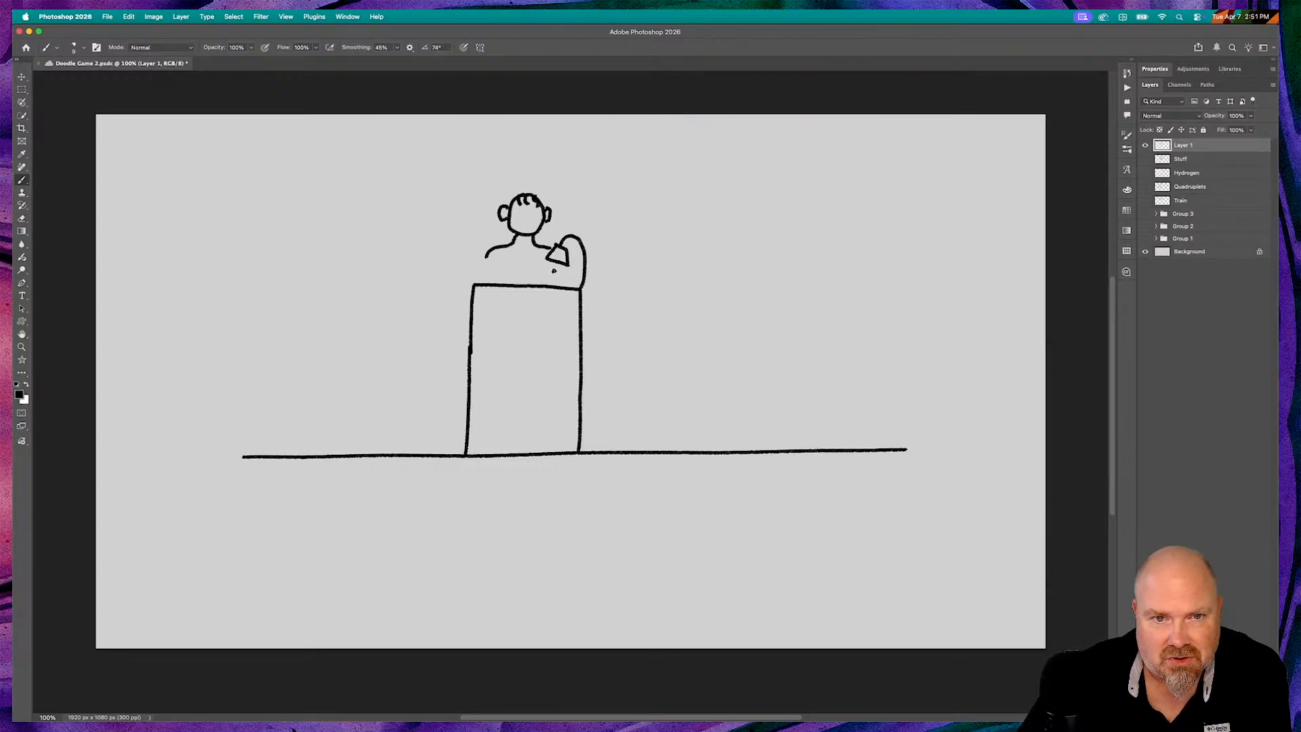
Draw the person's outer arm lines and the inner lines separating arms from torso down to the podium's top edge
{"action": "left_click_drag", "start_coordinate": [554, 272], "coordinate": [554, 282]}
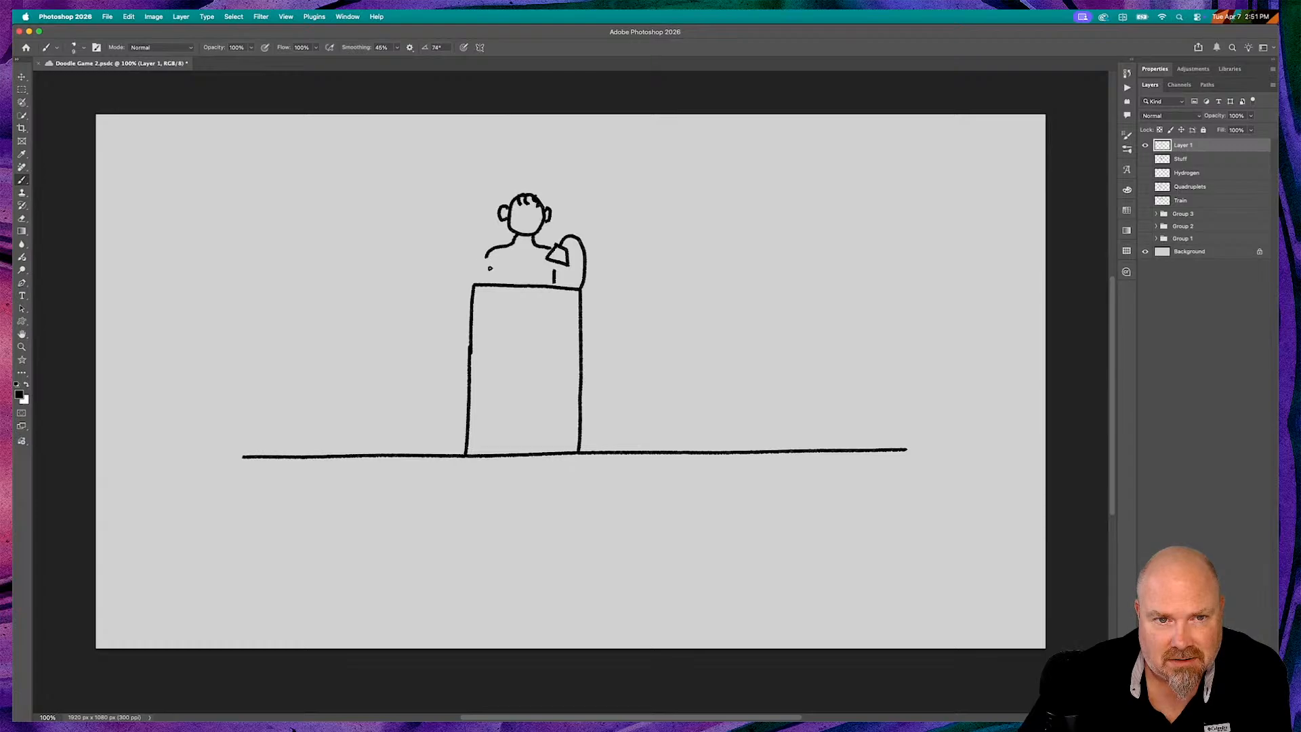
{"action": "mouse_move", "coordinate": [502, 268]}
{"action": "left_mouse_down"}
{"action": "mouse_move", "coordinate": [509, 283]}
{"action": "mouse_move", "coordinate": [481, 269]}
{"action": "mouse_move", "coordinate": [481, 283]}
{"action": "left_mouse_up"}
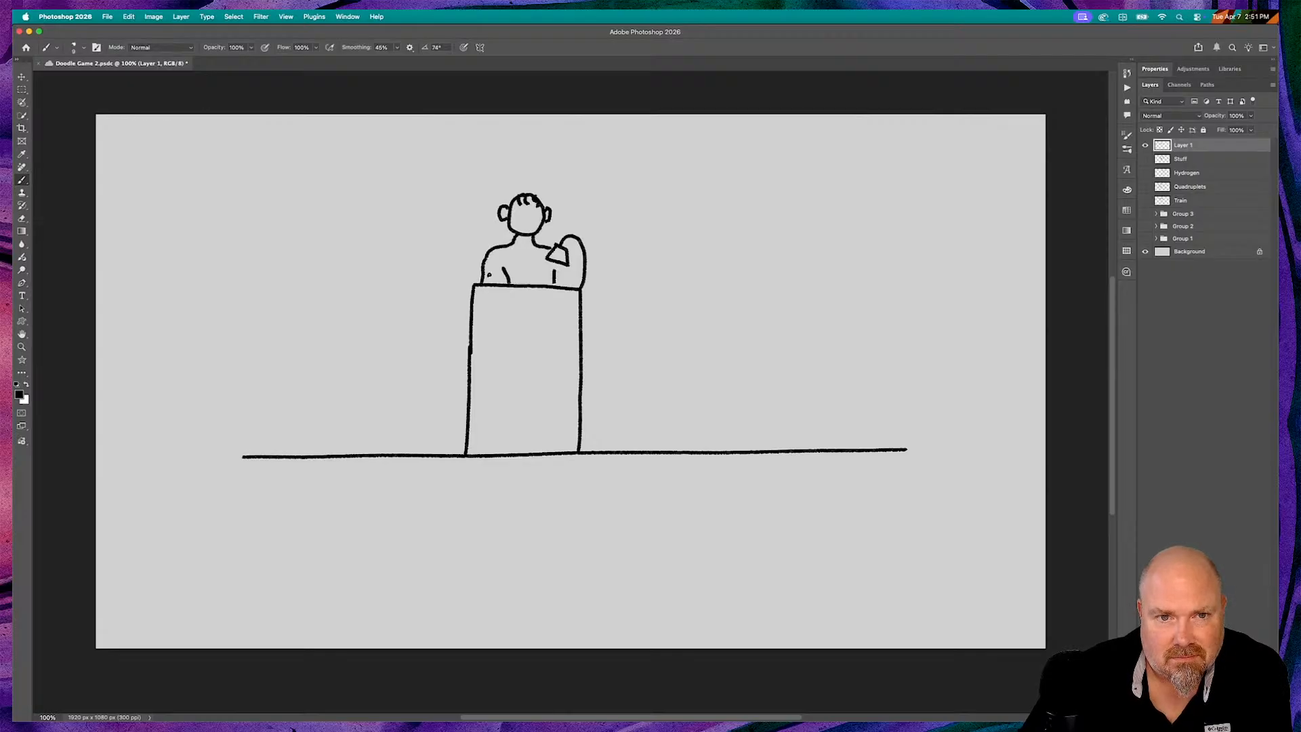
{"action": "left_click", "coordinate": [491, 273]}
{"action": "mouse_move", "coordinate": [502, 269]}
{"action": "left_mouse_down"}
{"action": "mouse_move", "coordinate": [568, 254]}
{"action": "mouse_move", "coordinate": [566, 283]}
{"action": "left_mouse_up"}
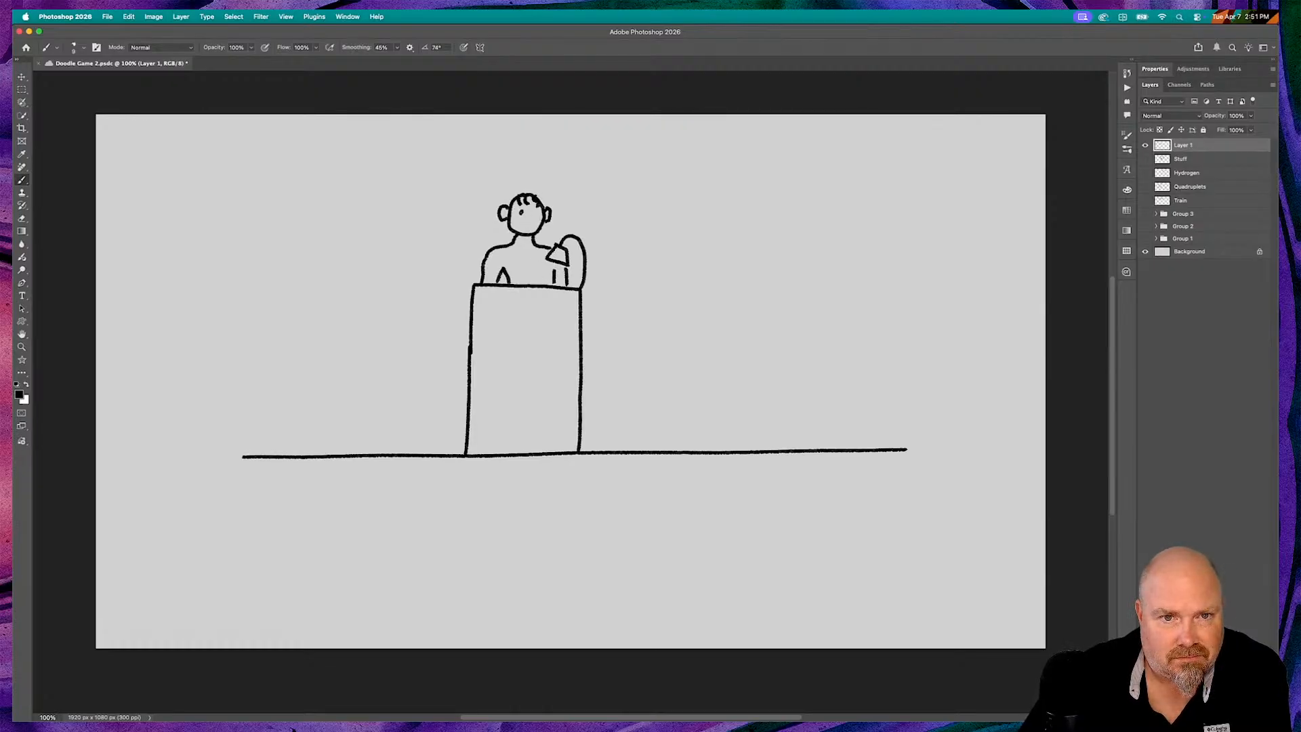
Draw the speaker's face with two dot eyes, a short nose stroke and a small open mouth
{"action": "left_click", "coordinate": [522, 211]}
{"action": "left_click", "coordinate": [532, 212]}
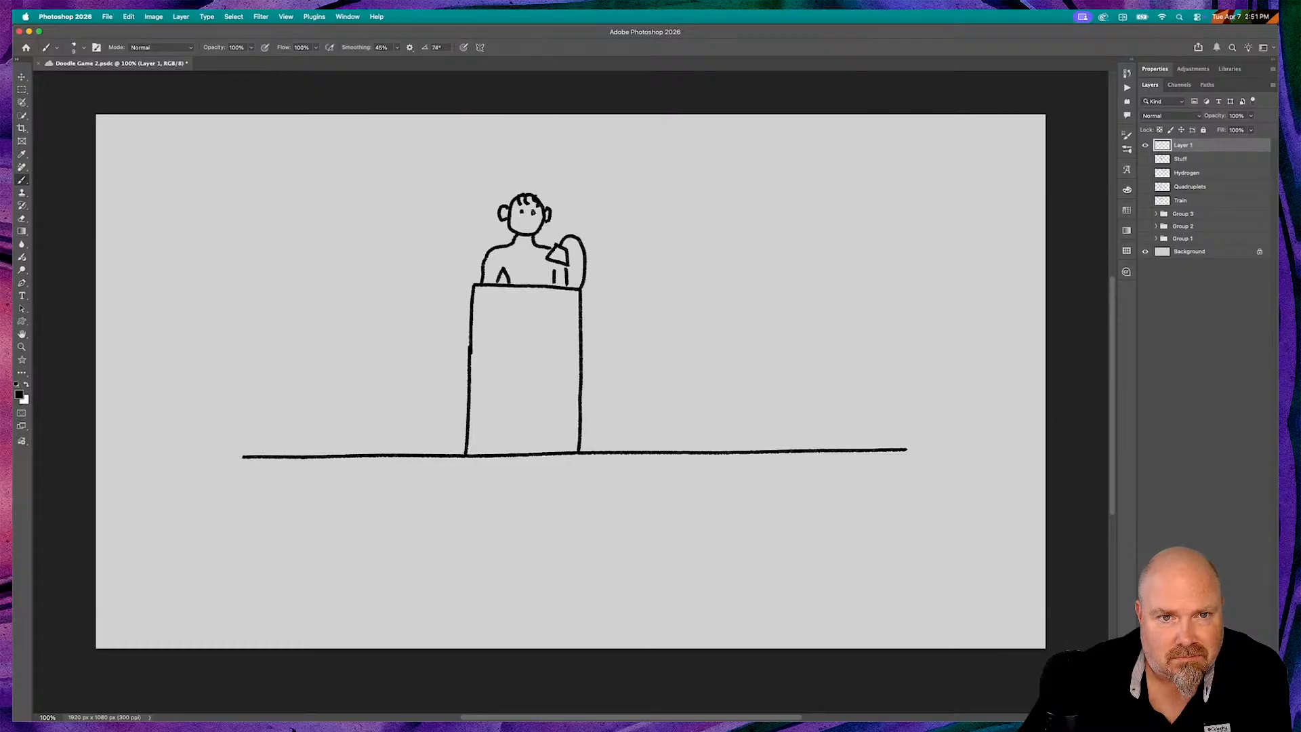
{"action": "left_click_drag", "start_coordinate": [528, 216], "coordinate": [525, 223]}
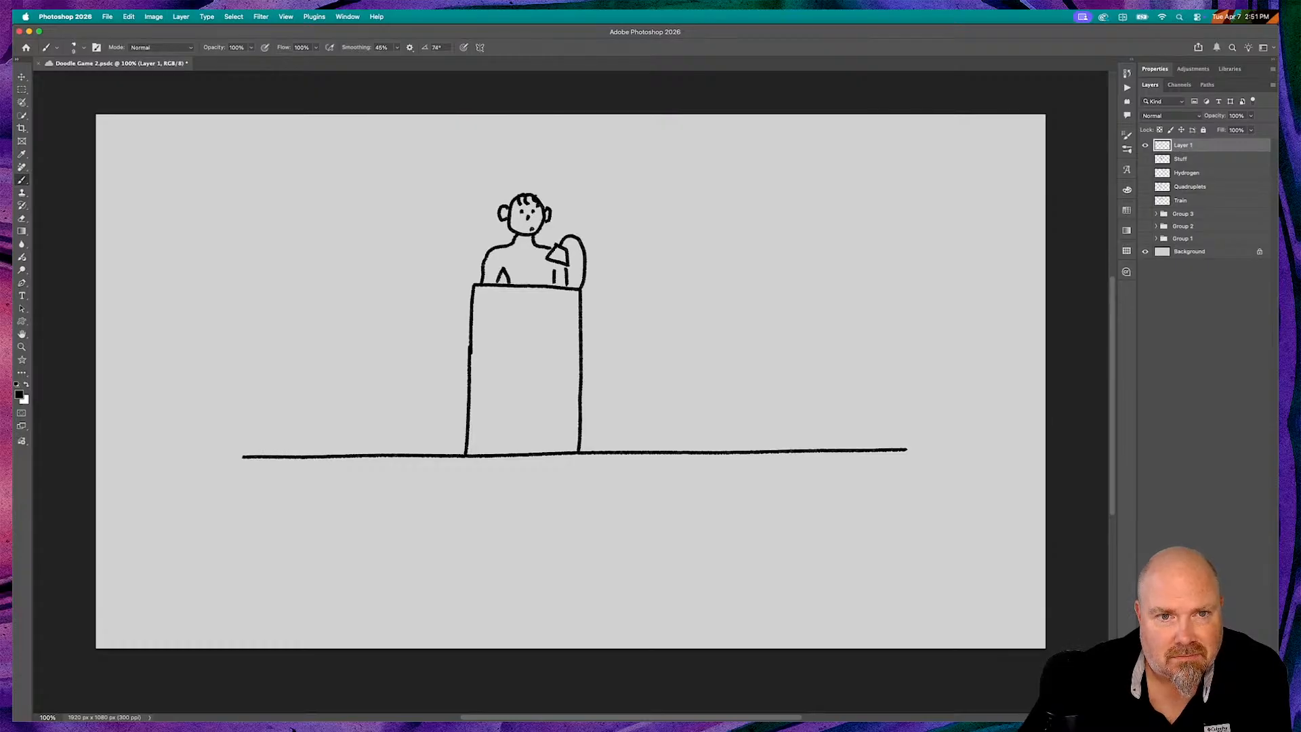
{"action": "left_click", "coordinate": [527, 228]}
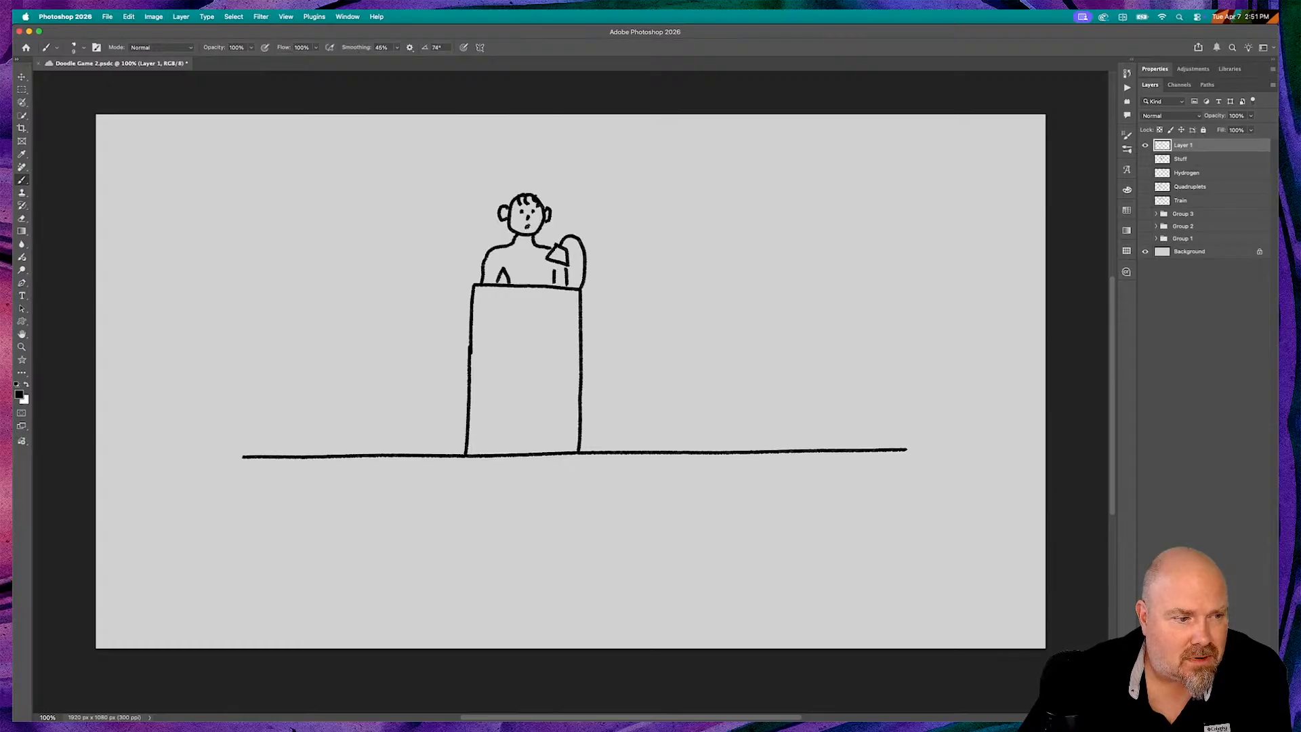
{"action": "left_click_drag", "start_coordinate": [527, 228], "coordinate": [534, 225]}
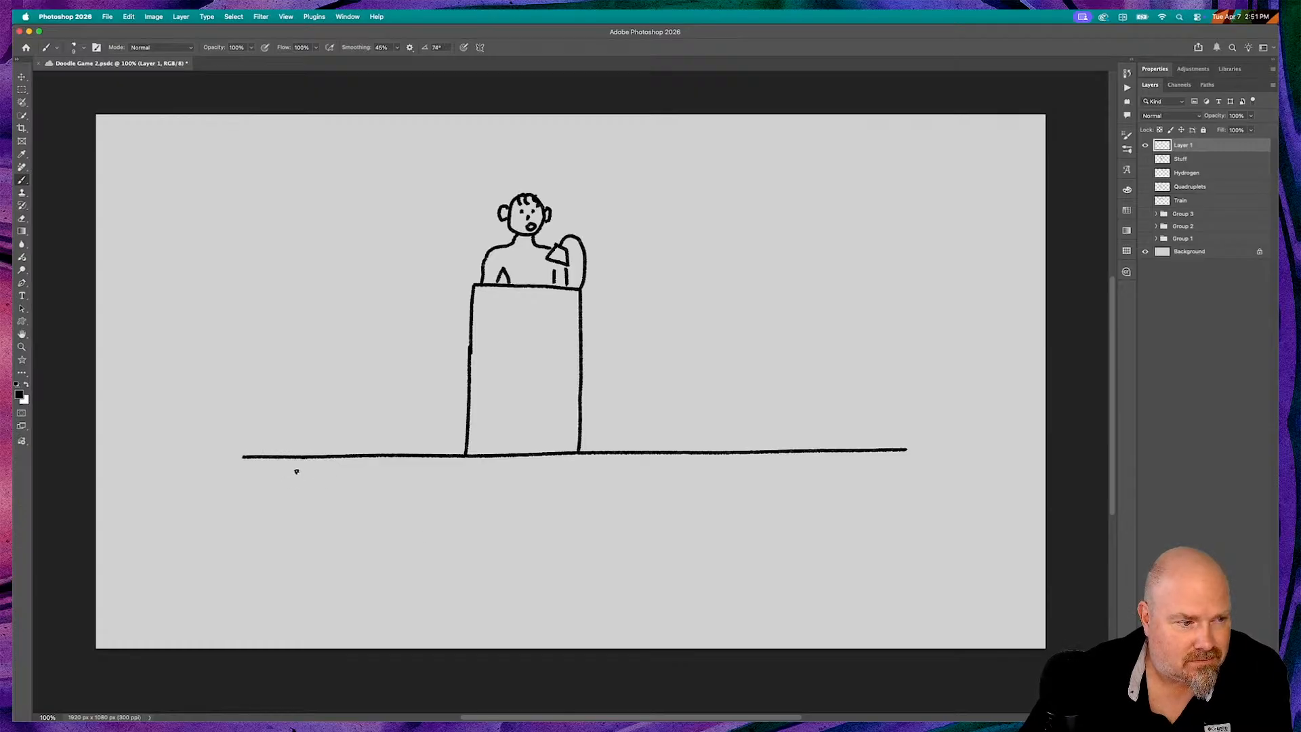
Draw a row of six round audience heads below the ground line, with a curved shoulder arc under each head
{"action": "mouse_move", "coordinate": [295, 468]}
{"action": "left_mouse_down"}
{"action": "mouse_move", "coordinate": [341, 516]}
{"action": "mouse_move", "coordinate": [349, 466]}
{"action": "left_mouse_up"}
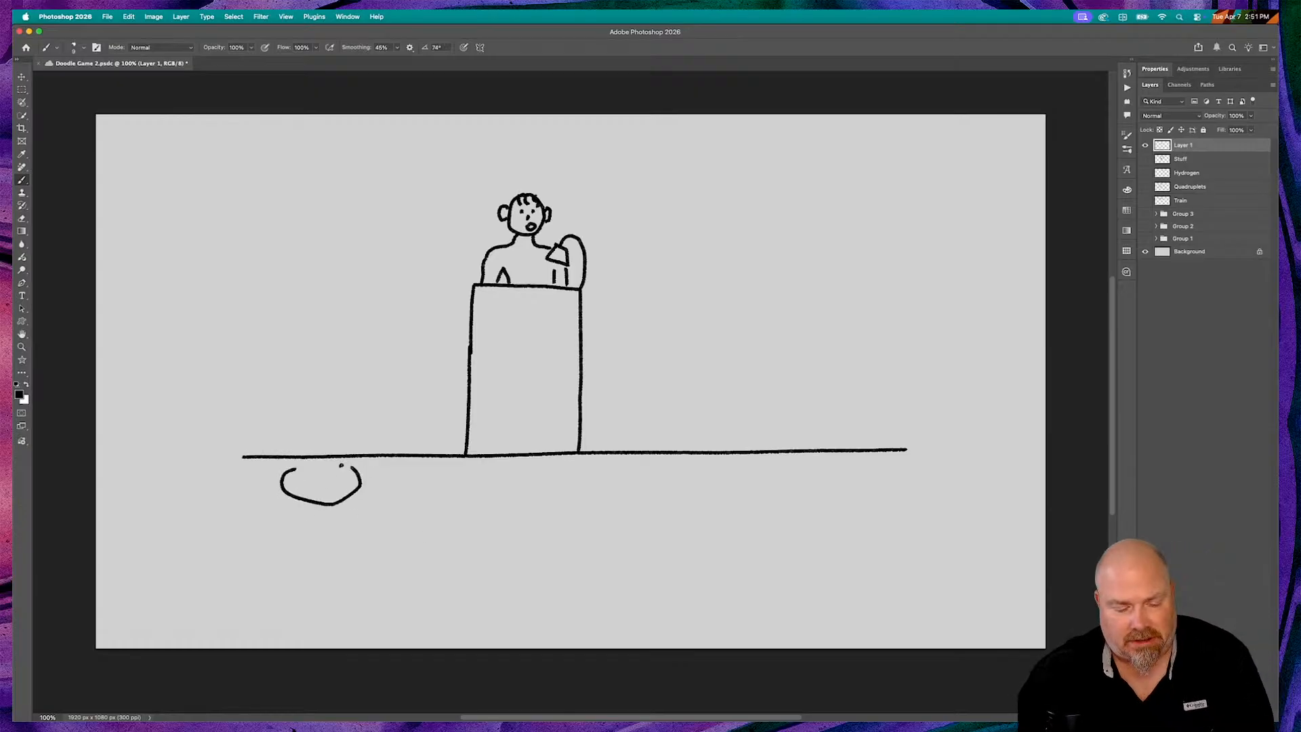
{"action": "key", "text": "super+z"}
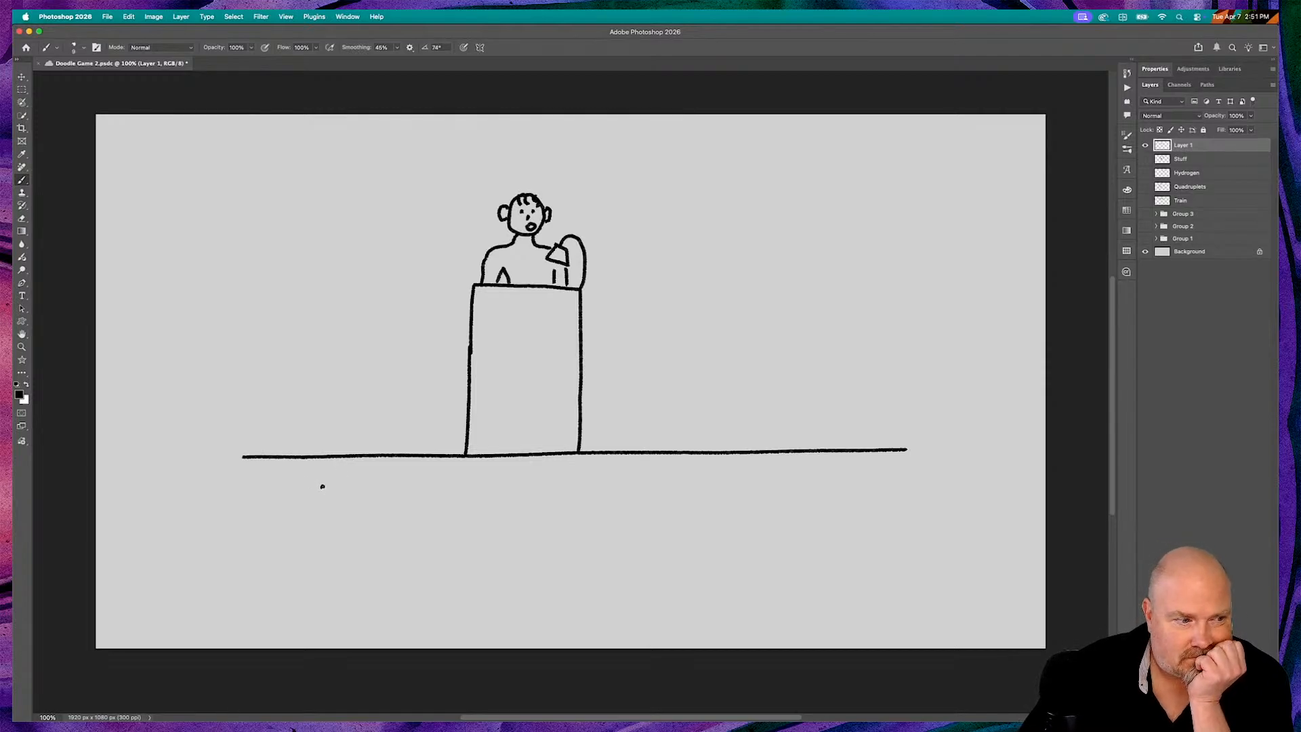
{"action": "mouse_move", "coordinate": [322, 486]}
{"action": "left_mouse_down"}
{"action": "mouse_move", "coordinate": [336, 505]}
{"action": "mouse_move", "coordinate": [338, 487]}
{"action": "mouse_move", "coordinate": [413, 500]}
{"action": "mouse_move", "coordinate": [404, 486]}
{"action": "mouse_move", "coordinate": [528, 501]}
{"action": "mouse_move", "coordinate": [499, 492]}
{"action": "left_mouse_up"}
{"action": "mouse_move", "coordinate": [585, 485]}
{"action": "left_mouse_down"}
{"action": "mouse_move", "coordinate": [582, 525]}
{"action": "mouse_move", "coordinate": [599, 500]}
{"action": "left_mouse_up"}
{"action": "mouse_move", "coordinate": [678, 490]}
{"action": "left_mouse_down"}
{"action": "mouse_move", "coordinate": [680, 513]}
{"action": "mouse_move", "coordinate": [687, 494]}
{"action": "mouse_move", "coordinate": [766, 500]}
{"action": "mouse_move", "coordinate": [753, 487]}
{"action": "left_mouse_up"}
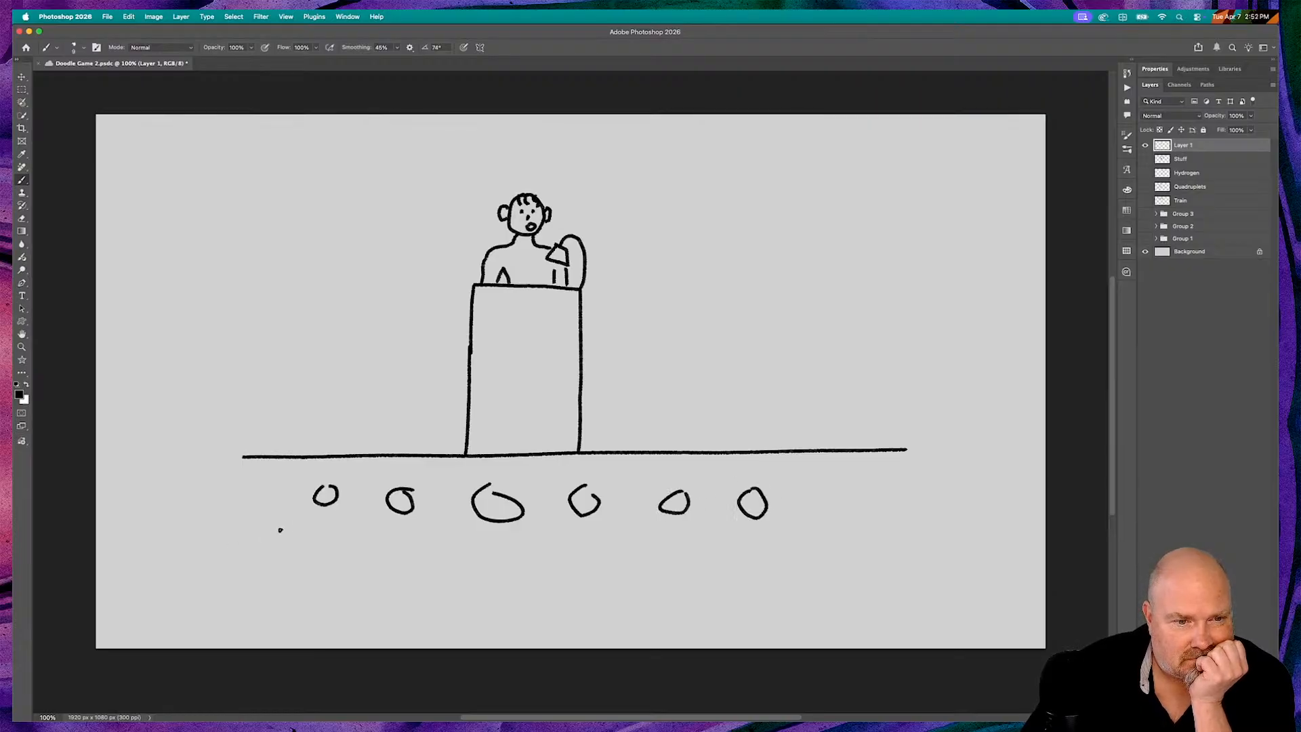
{"action": "mouse_move", "coordinate": [280, 530]}
{"action": "left_mouse_down"}
{"action": "mouse_move", "coordinate": [325, 513]}
{"action": "mouse_move", "coordinate": [356, 542]}
{"action": "mouse_move", "coordinate": [408, 523]}
{"action": "mouse_move", "coordinate": [473, 560]}
{"action": "mouse_move", "coordinate": [532, 531]}
{"action": "mouse_move", "coordinate": [543, 548]}
{"action": "mouse_move", "coordinate": [613, 553]}
{"action": "left_mouse_up"}
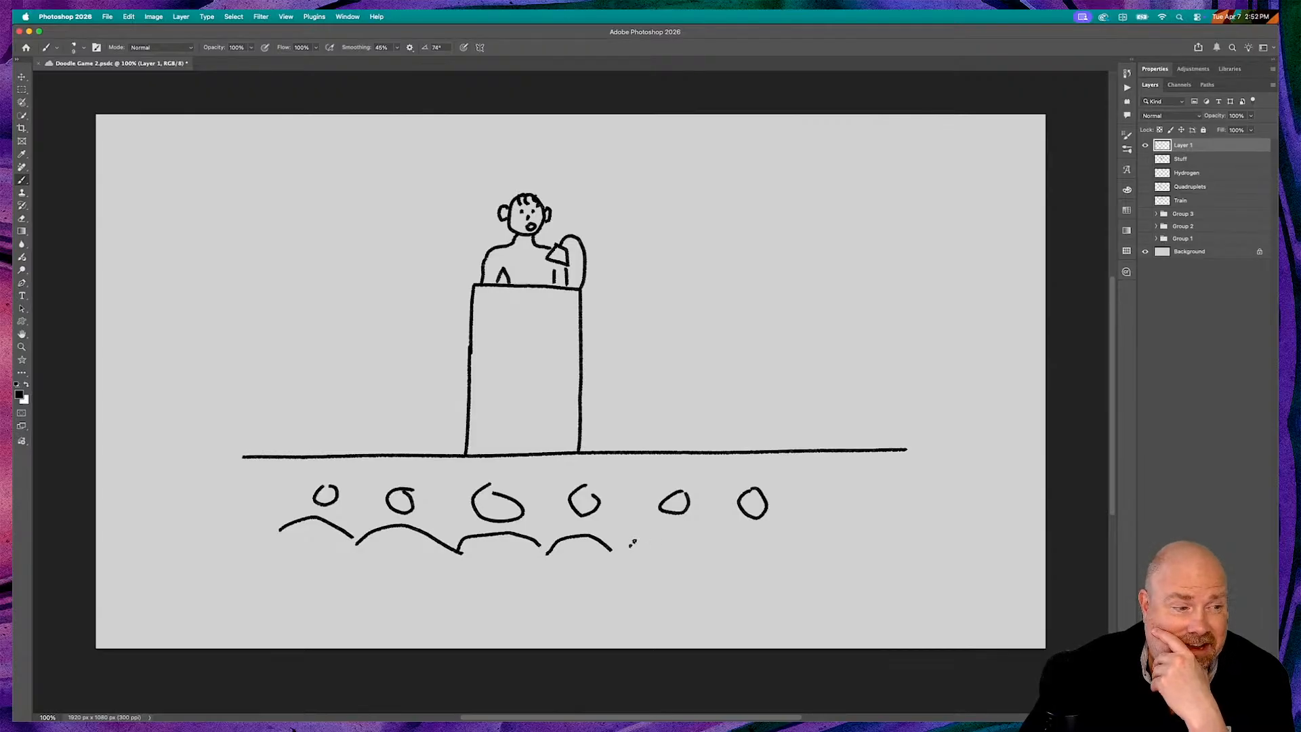
{"action": "mouse_move", "coordinate": [631, 545]}
{"action": "left_mouse_down"}
{"action": "mouse_move", "coordinate": [662, 532]}
{"action": "mouse_move", "coordinate": [709, 548]}
{"action": "mouse_move", "coordinate": [803, 535]}
{"action": "mouse_move", "coordinate": [811, 549]}
{"action": "left_mouse_up"}
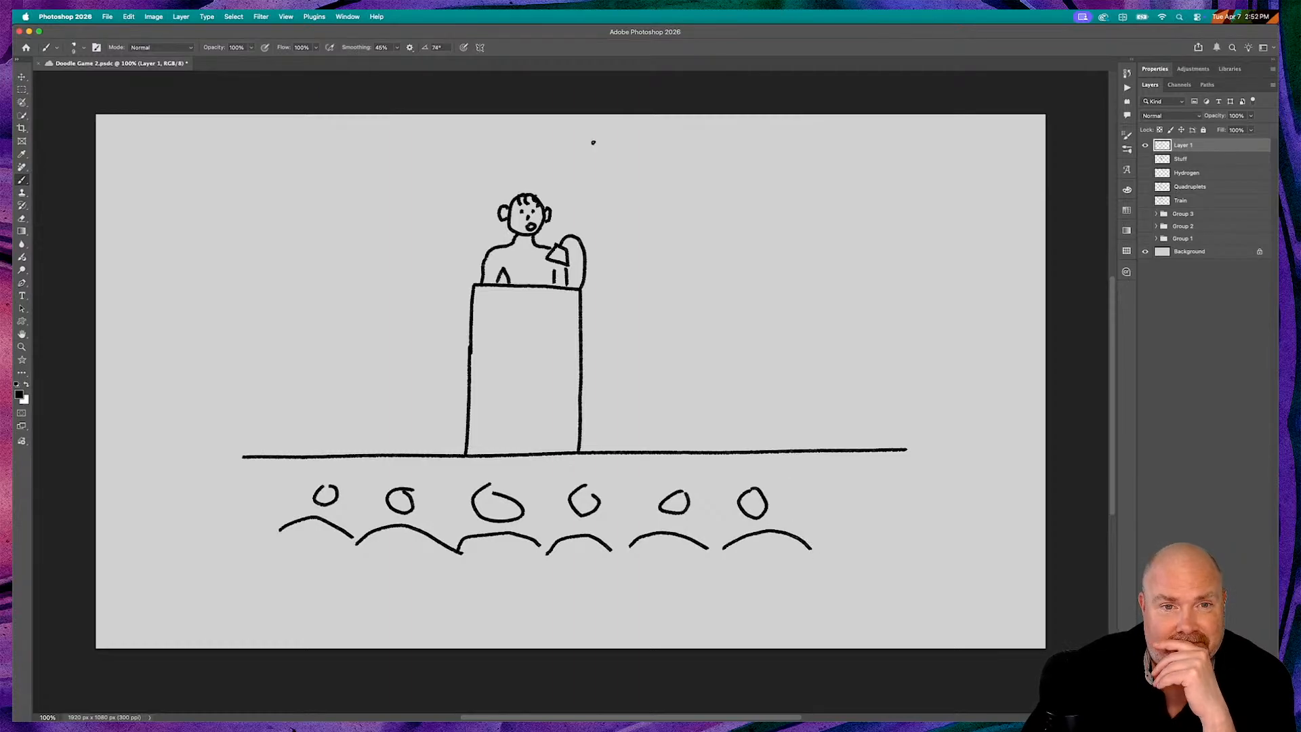
Draw an arrowhead pointing at the speaker's head and handwrite "CAR" beside it with an underline
{"action": "mouse_move", "coordinate": [592, 142]}
{"action": "left_mouse_down"}
{"action": "mouse_move", "coordinate": [550, 189]}
{"action": "mouse_move", "coordinate": [601, 174]}
{"action": "left_mouse_up"}
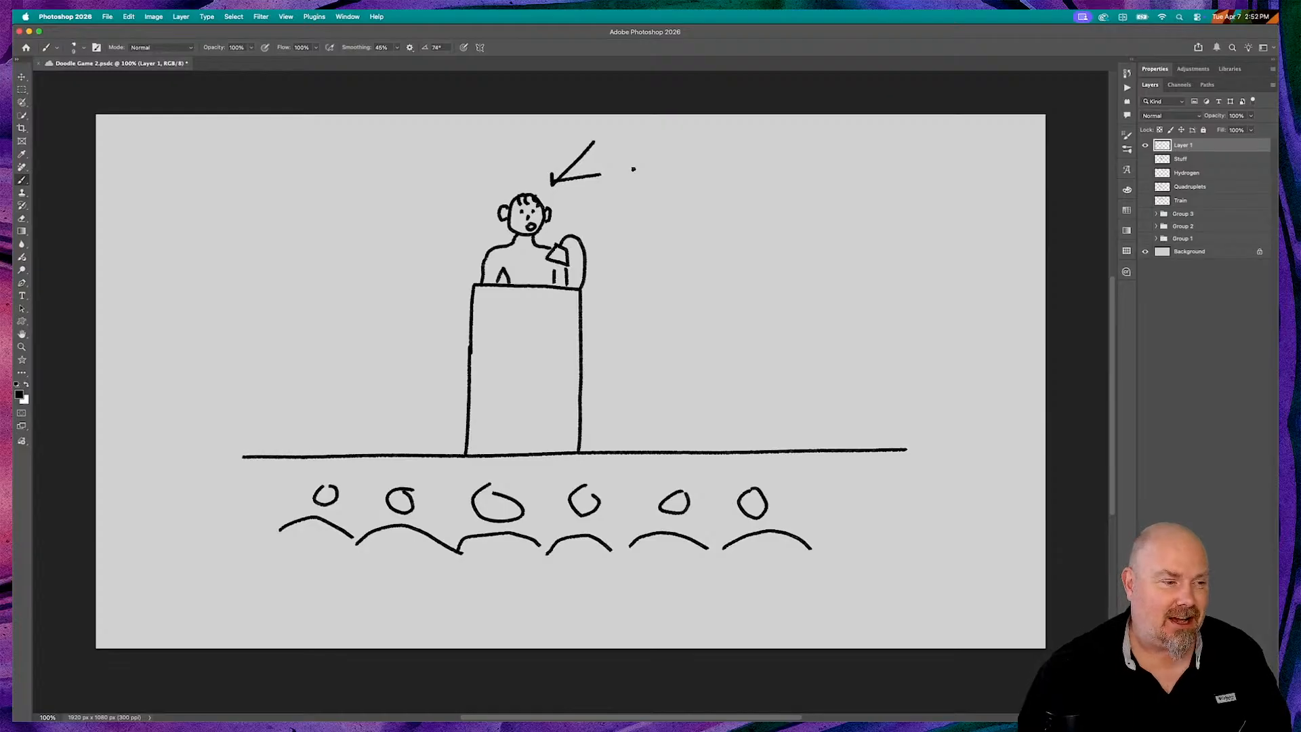
{"action": "mouse_move", "coordinate": [685, 156]}
{"action": "left_mouse_down"}
{"action": "mouse_move", "coordinate": [651, 205]}
{"action": "mouse_move", "coordinate": [698, 210]}
{"action": "mouse_move", "coordinate": [694, 183]}
{"action": "mouse_move", "coordinate": [698, 216]}
{"action": "mouse_move", "coordinate": [701, 178]}
{"action": "mouse_move", "coordinate": [728, 230]}
{"action": "mouse_move", "coordinate": [700, 198]}
{"action": "mouse_move", "coordinate": [737, 225]}
{"action": "left_mouse_up"}
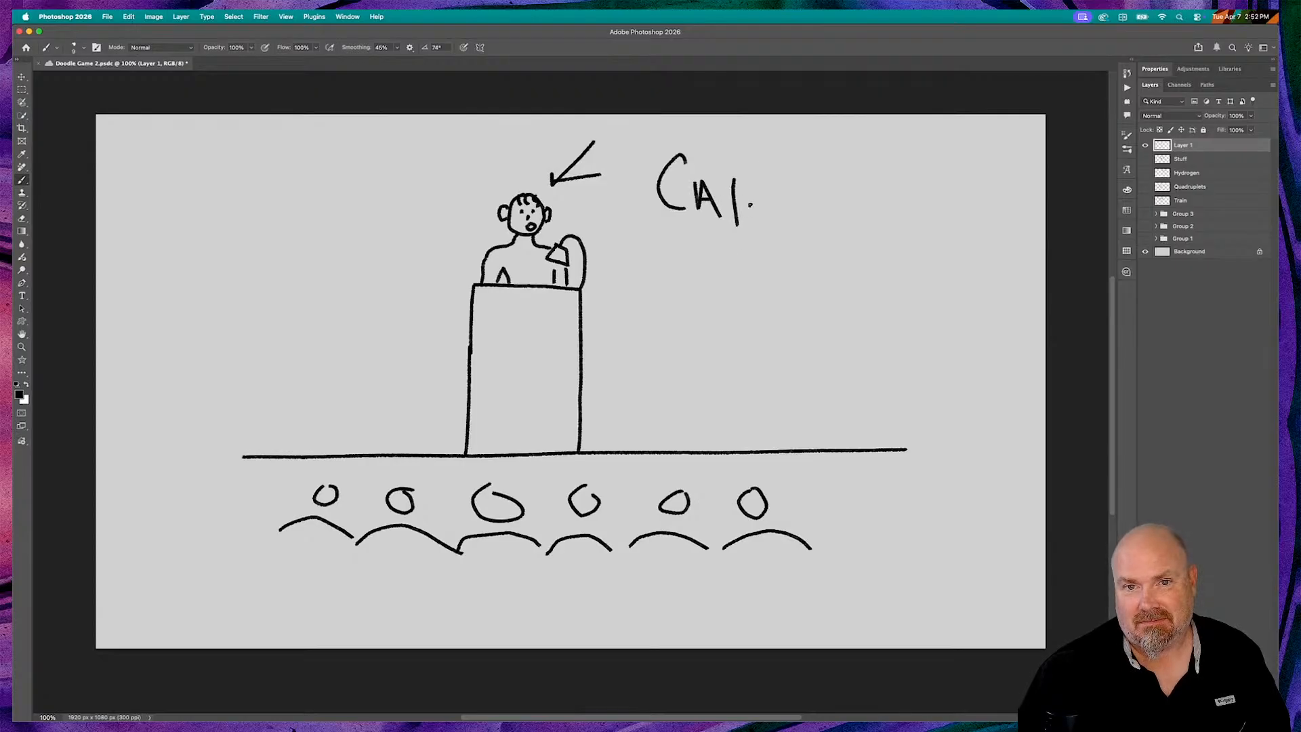
{"action": "mouse_move", "coordinate": [744, 177]}
{"action": "left_mouse_down"}
{"action": "mouse_move", "coordinate": [839, 247]}
{"action": "mouse_move", "coordinate": [810, 233]}
{"action": "left_mouse_up"}
{"action": "left_click_drag", "start_coordinate": [664, 249], "coordinate": [855, 252]}
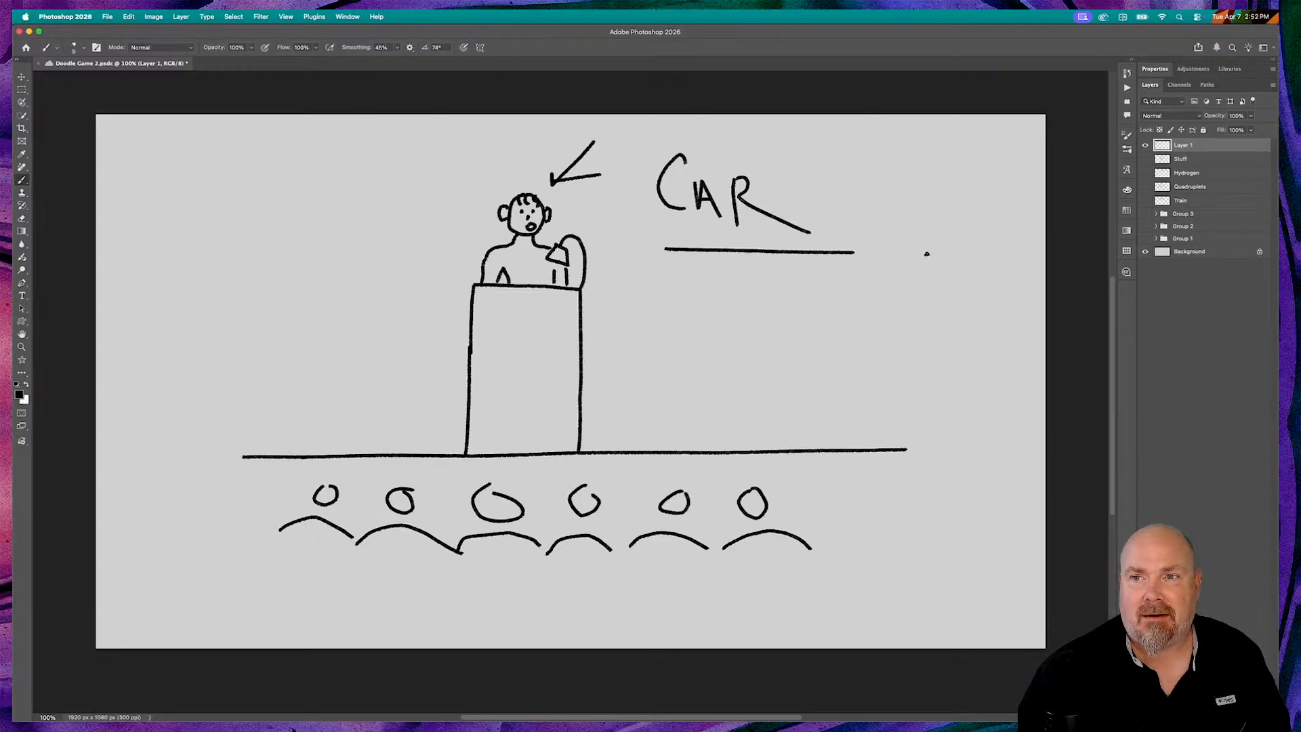
Rename the podium drawing's layer as "Lecture" and hide it
{"action": "double_click", "coordinate": [1190, 145]}
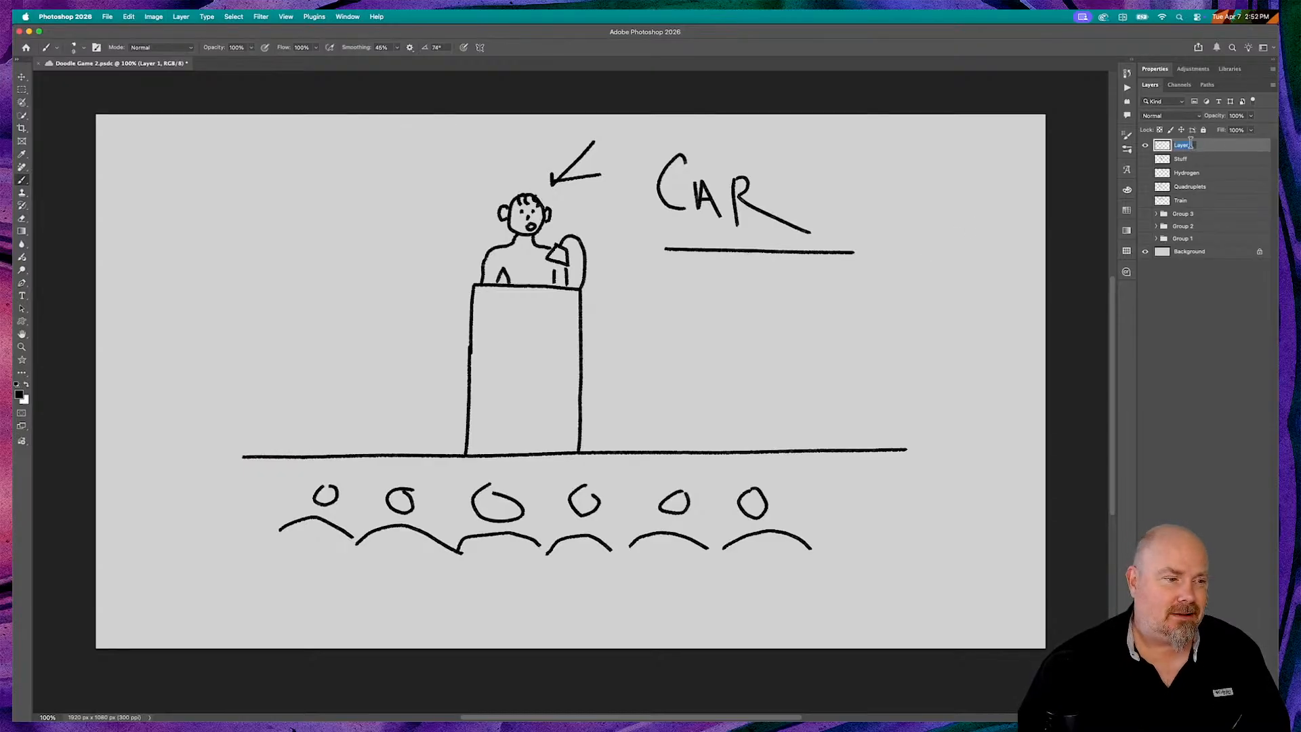
{"action": "key", "text": "BackSpace"}
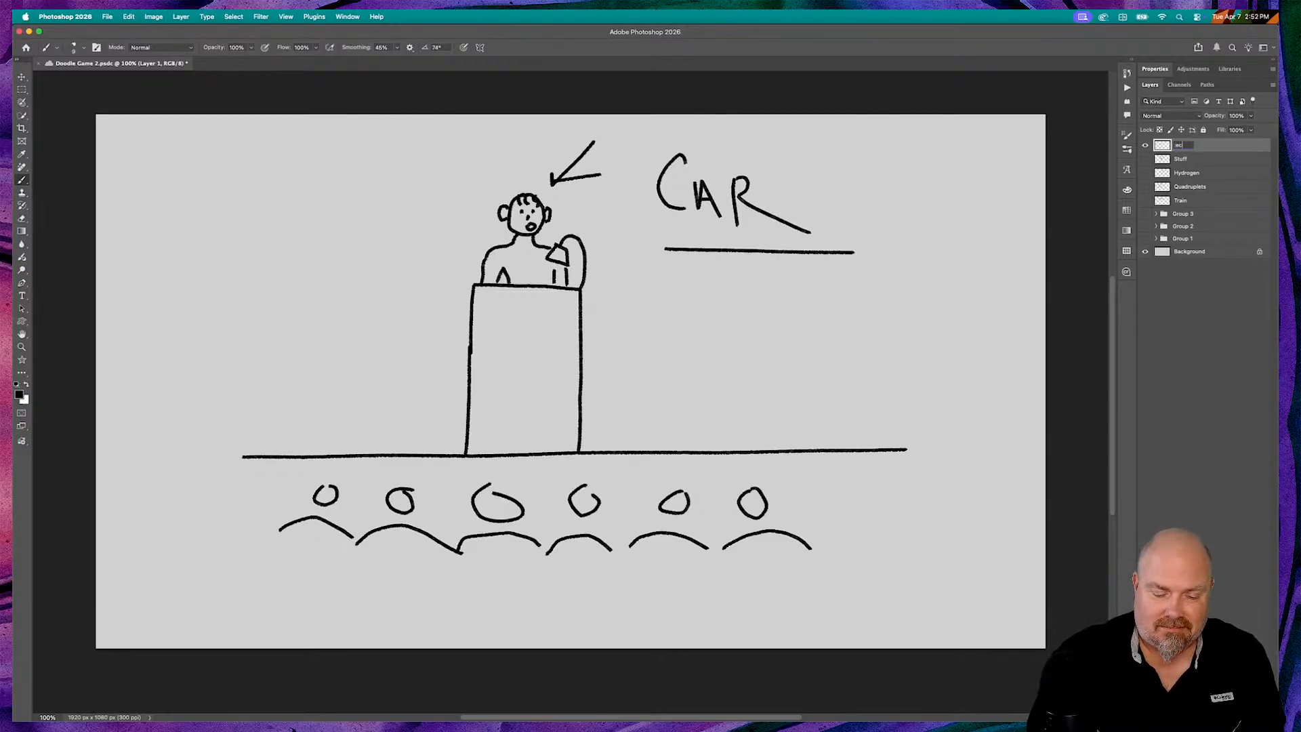
{"action": "type", "text": "Lecture"}
{"action": "key", "text": "Return"}
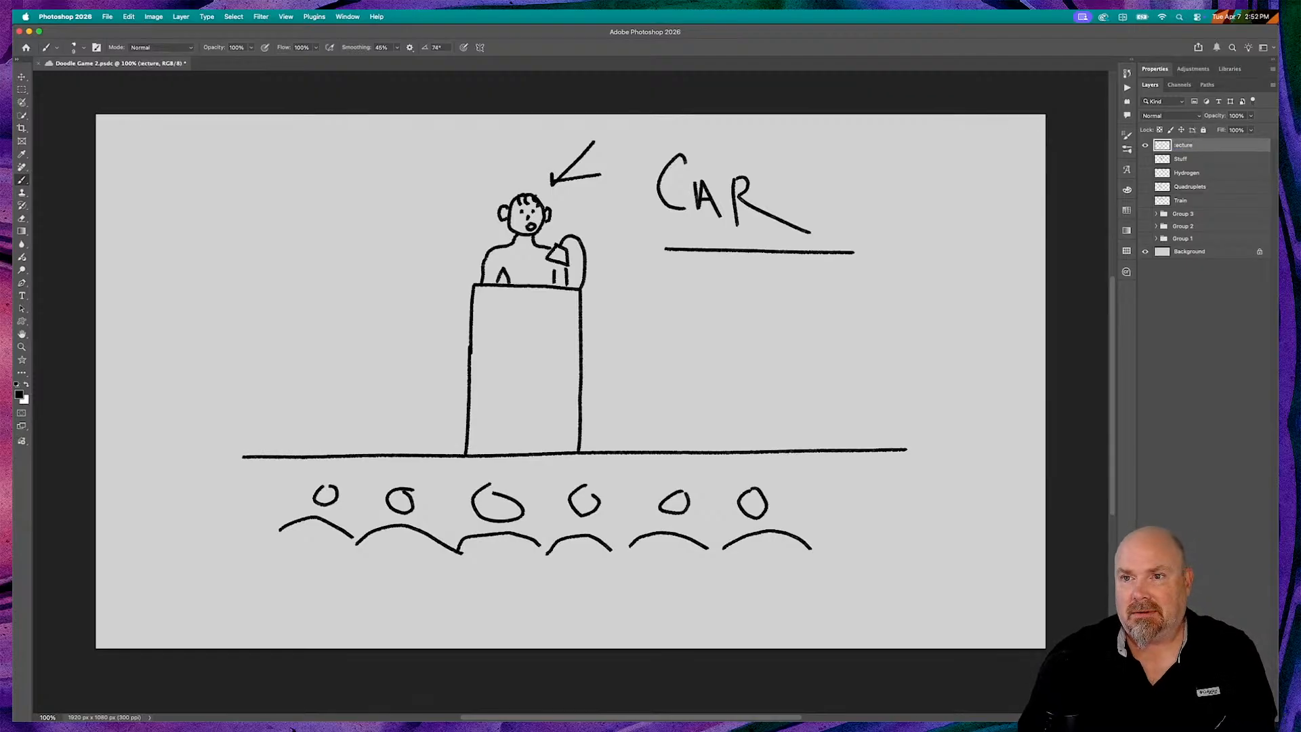
{"action": "double_click", "coordinate": [1179, 145]}
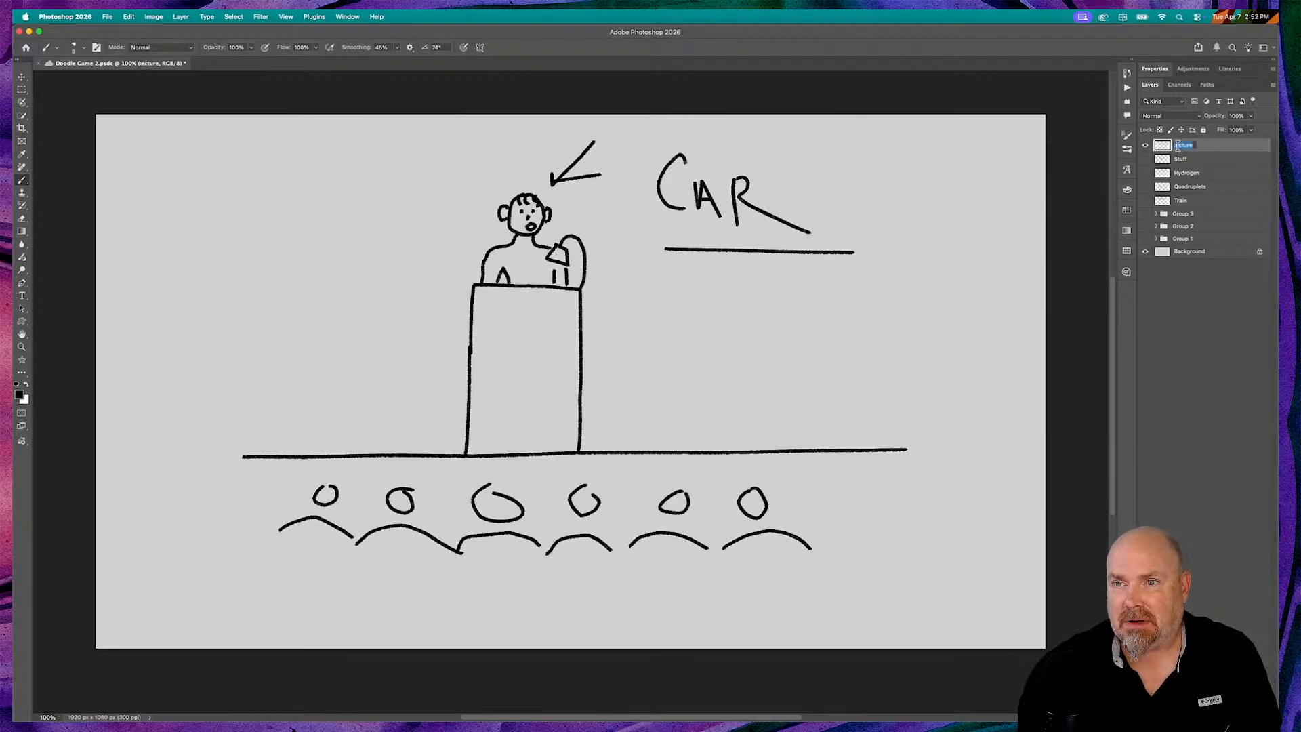
{"action": "left_click", "coordinate": [1175, 145]}
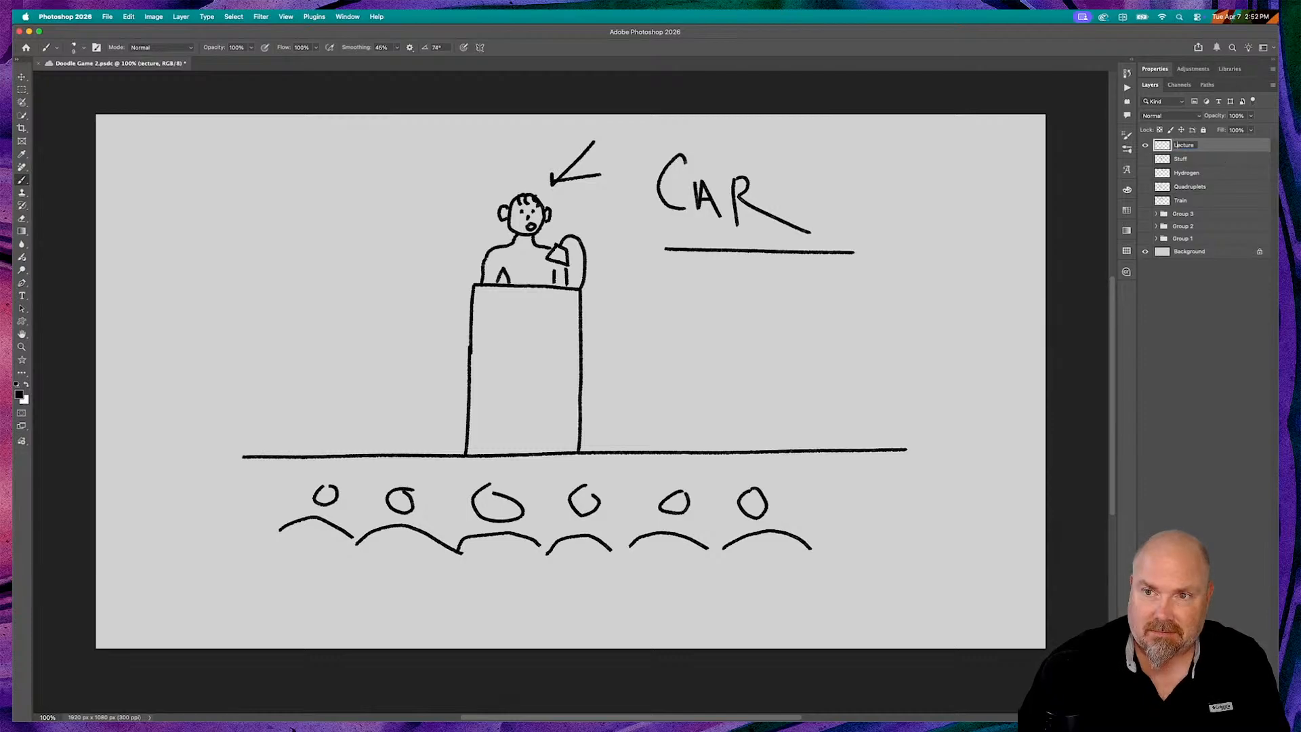
{"action": "key", "text": "Return"}
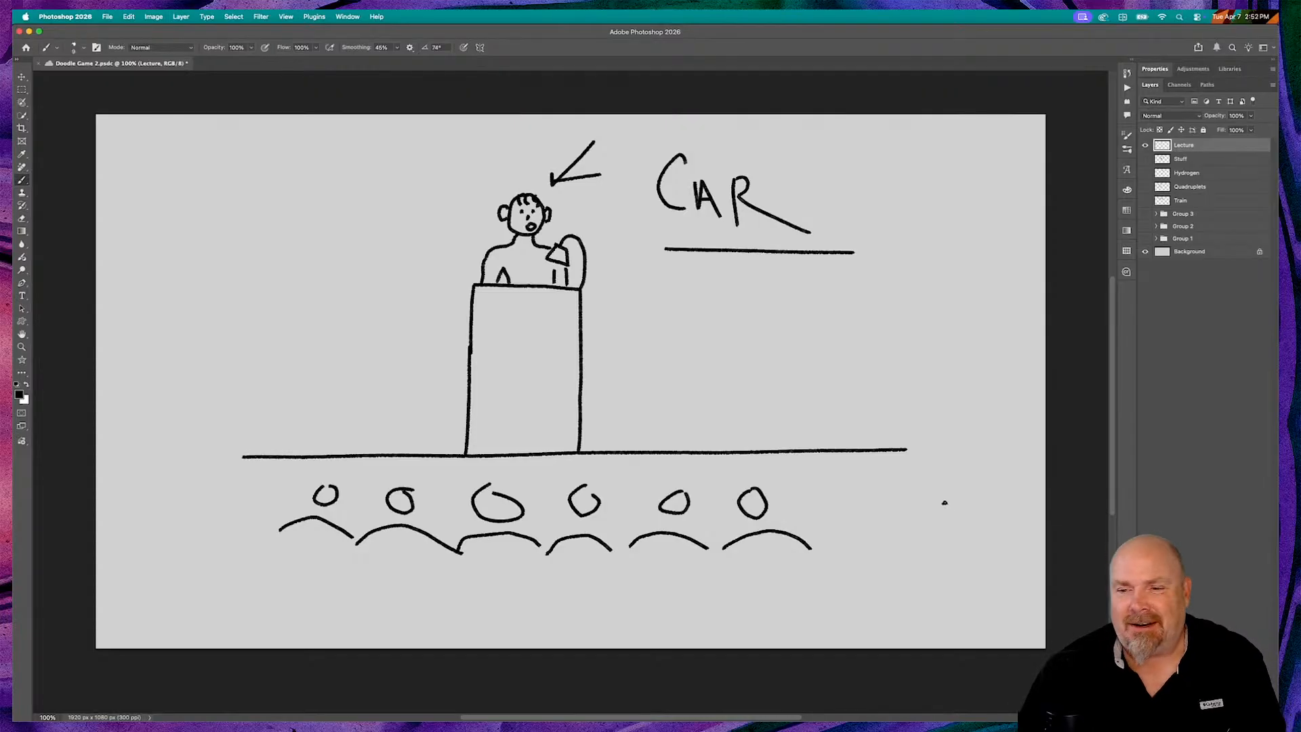
{"action": "left_click", "coordinate": [1144, 145]}
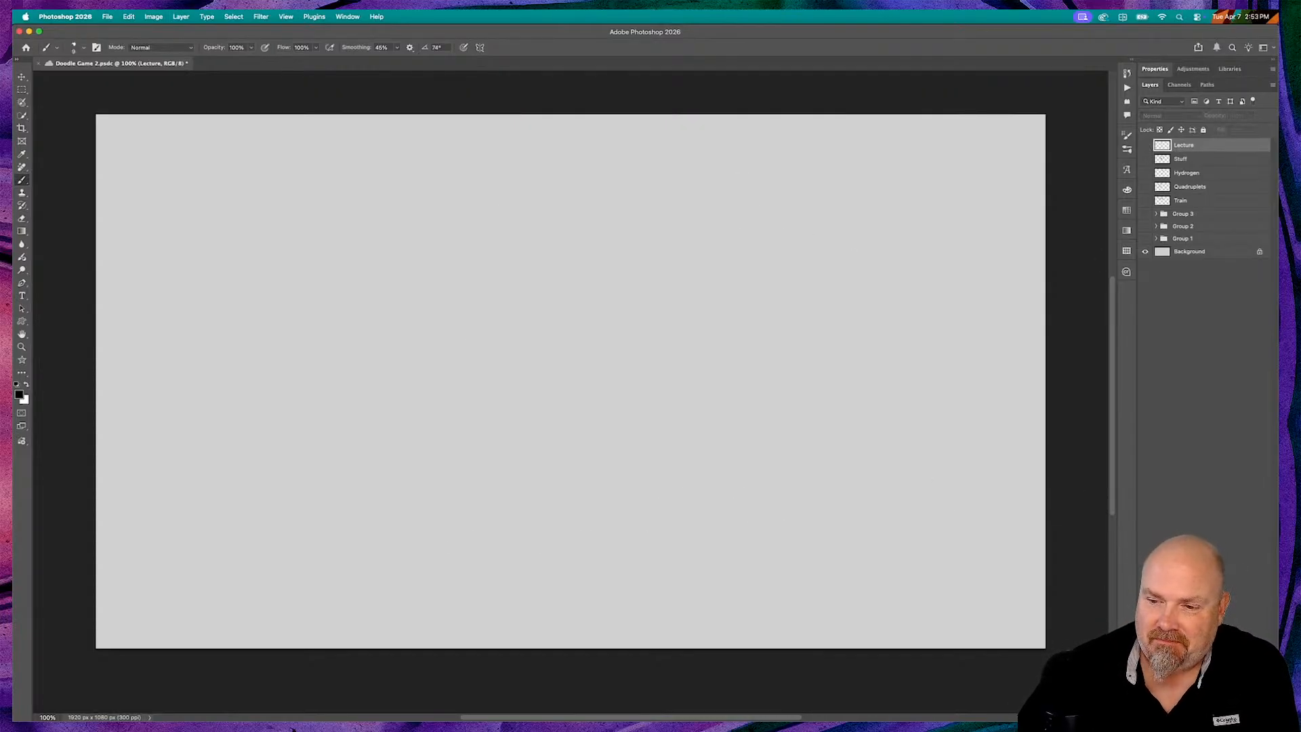
On a new layer, draw a palm tree with a curved trunk on a sloping shore line and four jagged-edged fronds
{"action": "left_click", "coordinate": [1231, 716]}
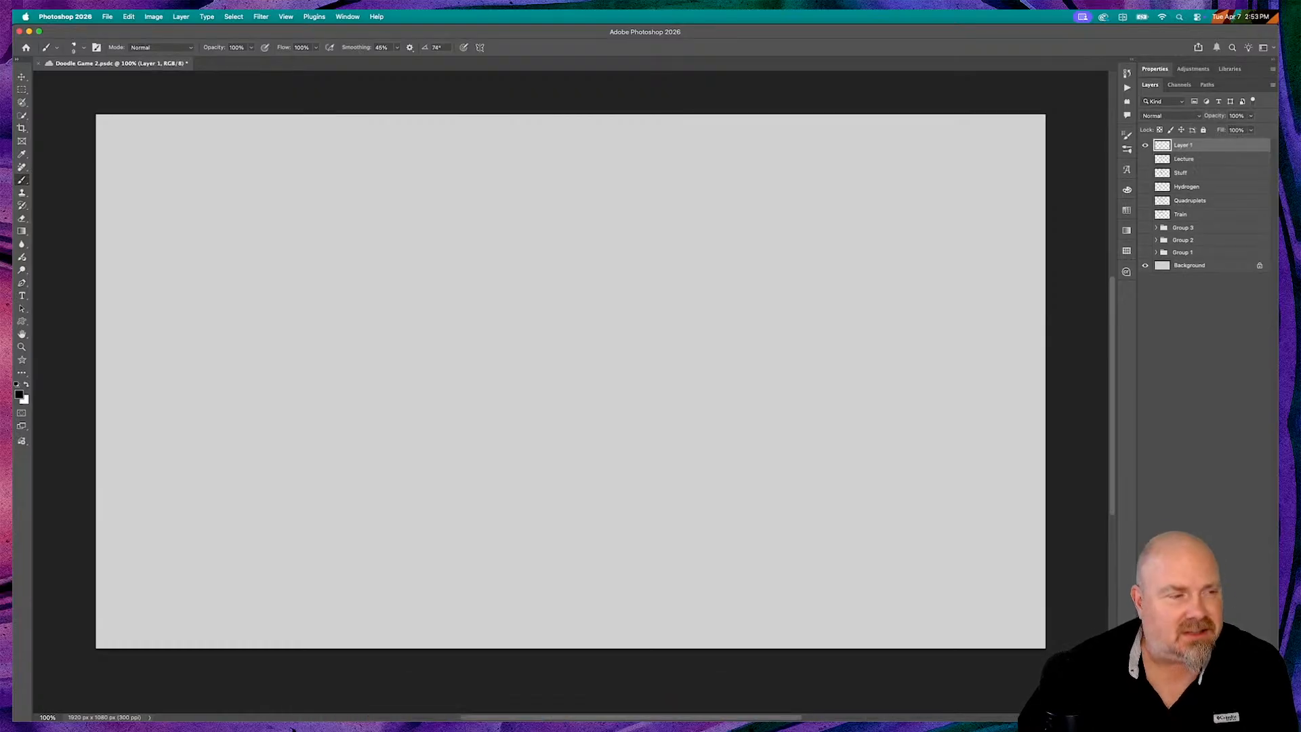
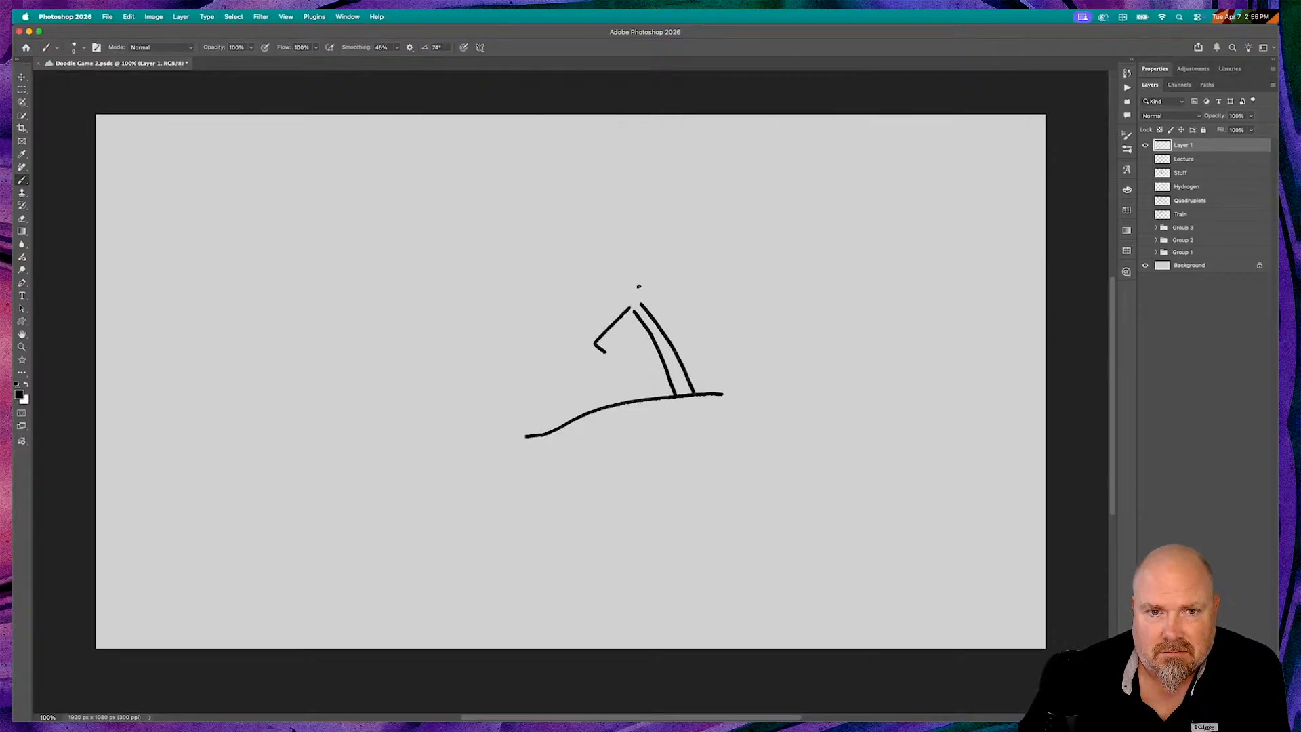
{"action": "left_click_drag", "start_coordinate": [639, 294], "coordinate": [702, 297]}
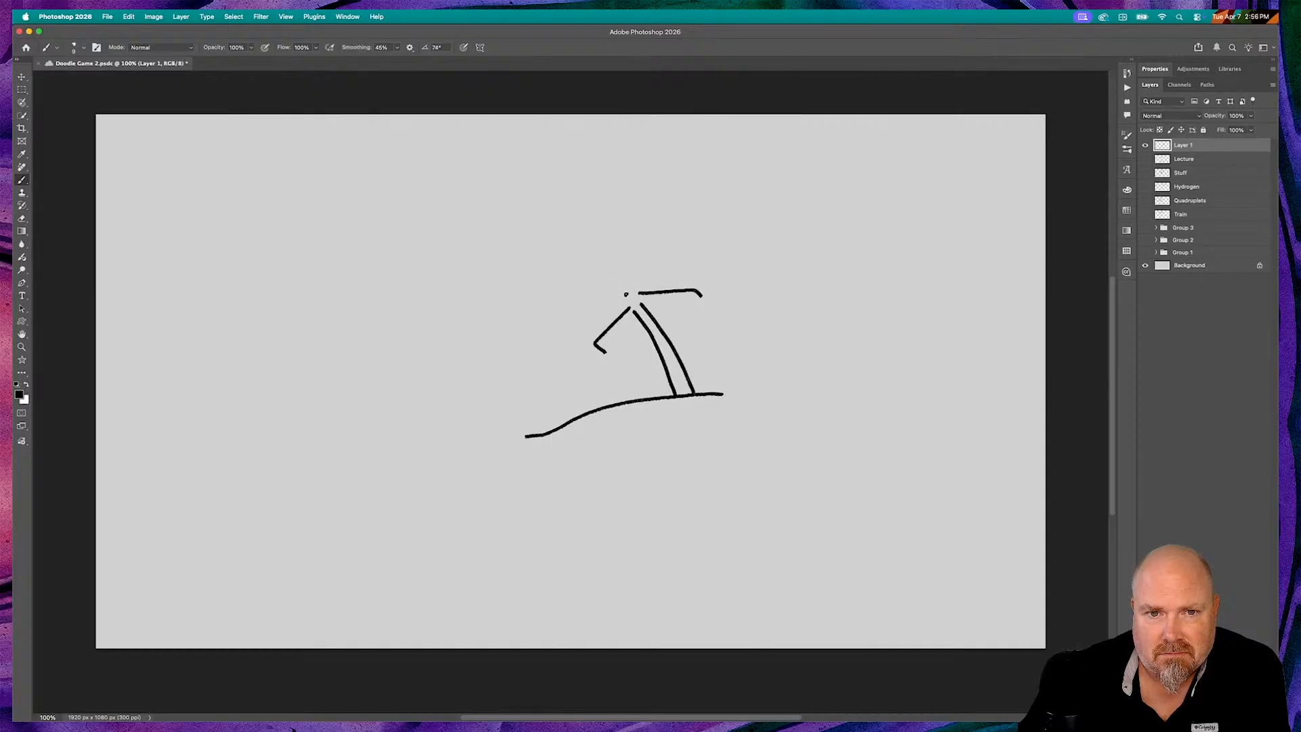
{"action": "mouse_move", "coordinate": [623, 294]}
{"action": "left_mouse_down"}
{"action": "mouse_move", "coordinate": [567, 281]}
{"action": "mouse_move", "coordinate": [566, 297]}
{"action": "mouse_move", "coordinate": [674, 243]}
{"action": "mouse_move", "coordinate": [688, 253]}
{"action": "left_mouse_up"}
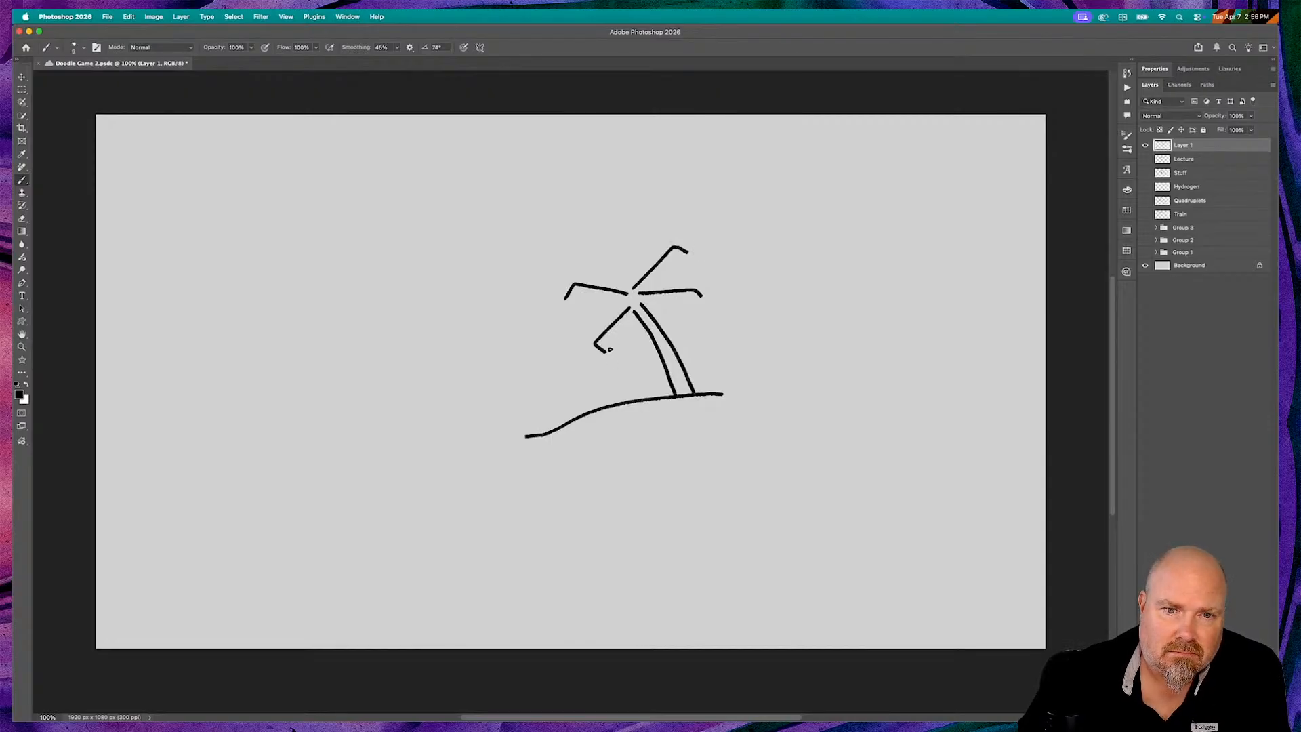
{"action": "mouse_move", "coordinate": [614, 357]}
{"action": "left_mouse_down"}
{"action": "mouse_move", "coordinate": [657, 282]}
{"action": "mouse_move", "coordinate": [694, 301]}
{"action": "mouse_move", "coordinate": [699, 287]}
{"action": "mouse_move", "coordinate": [648, 277]}
{"action": "mouse_move", "coordinate": [689, 249]}
{"action": "left_mouse_up"}
{"action": "scroll", "coordinate": [637, 310], "scroll_direction": "down", "scroll_amount": 1}
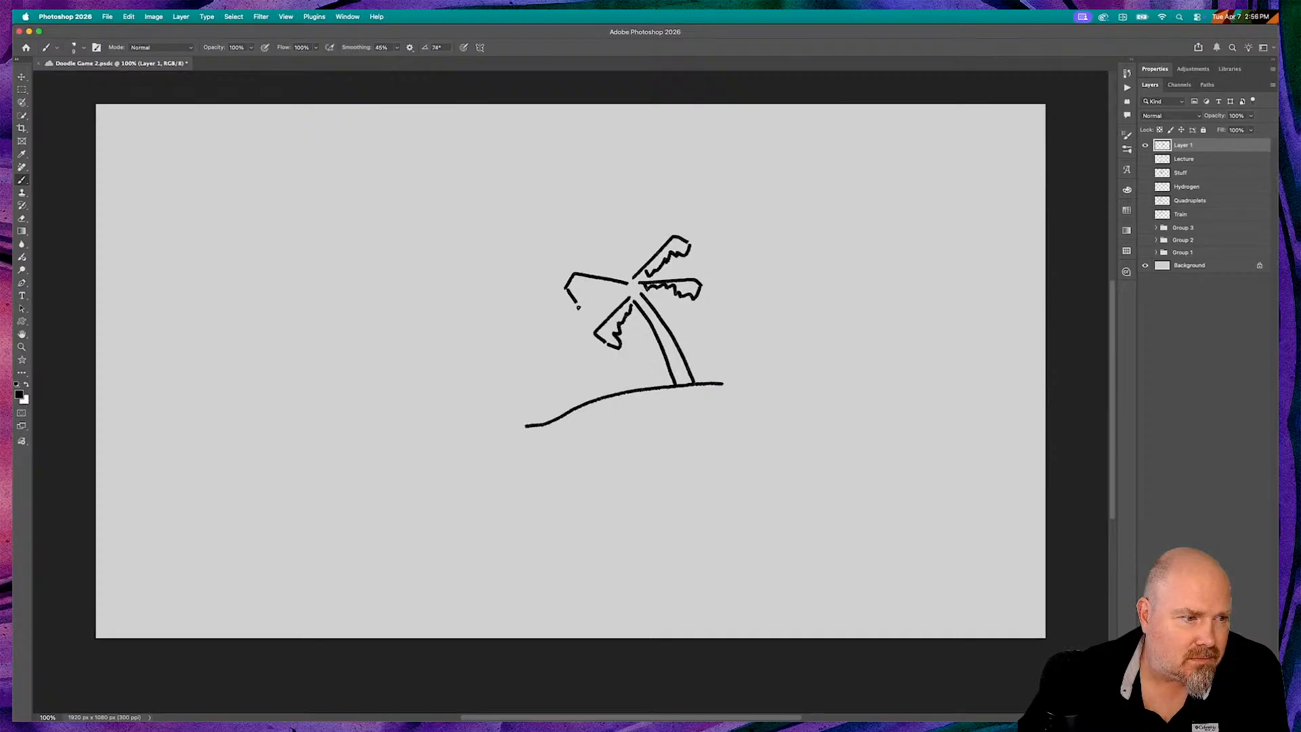
{"action": "left_click_drag", "start_coordinate": [577, 303], "coordinate": [608, 283]}
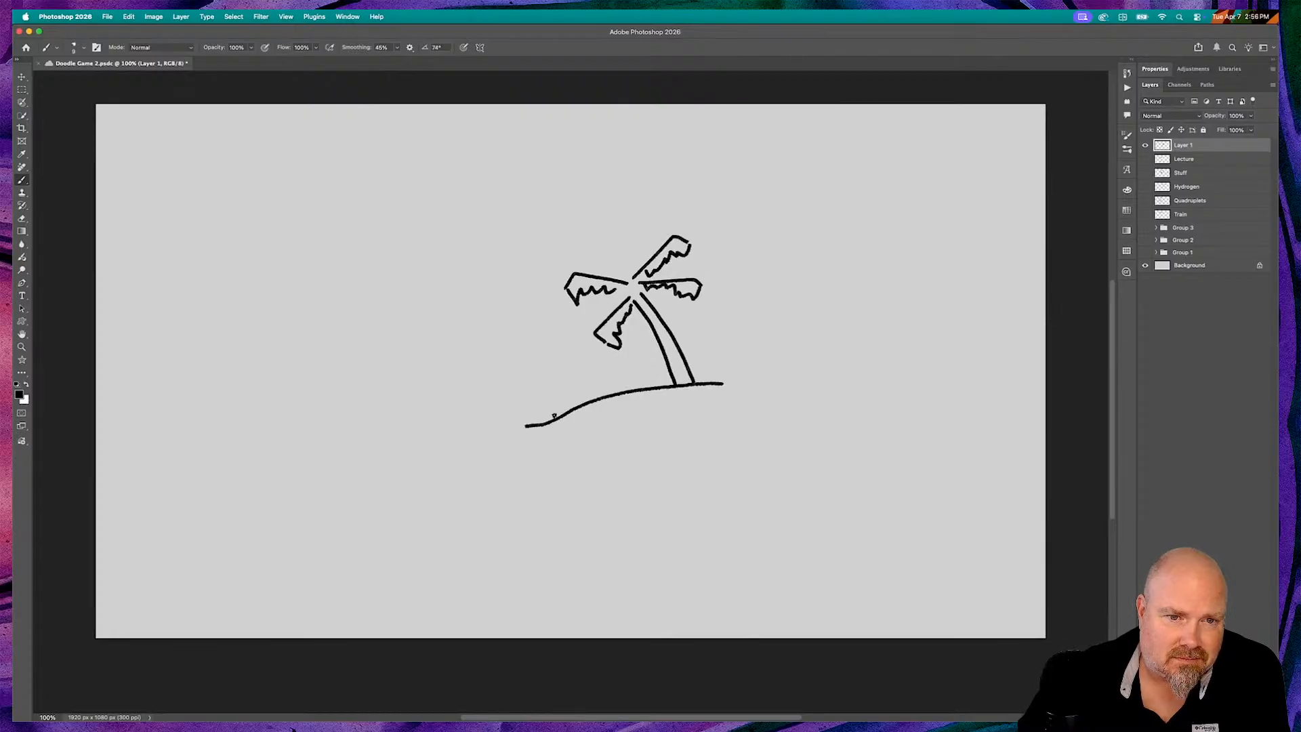
Draw the sea surface extending left from the shore, with one curling wave and a rounded swell beyond it
{"action": "left_click_drag", "start_coordinate": [550, 415], "coordinate": [502, 415]}
{"action": "mouse_move", "coordinate": [386, 417]}
{"action": "left_mouse_down"}
{"action": "mouse_move", "coordinate": [444, 380]}
{"action": "mouse_move", "coordinate": [467, 384]}
{"action": "mouse_move", "coordinate": [447, 404]}
{"action": "mouse_move", "coordinate": [512, 416]}
{"action": "left_mouse_up"}
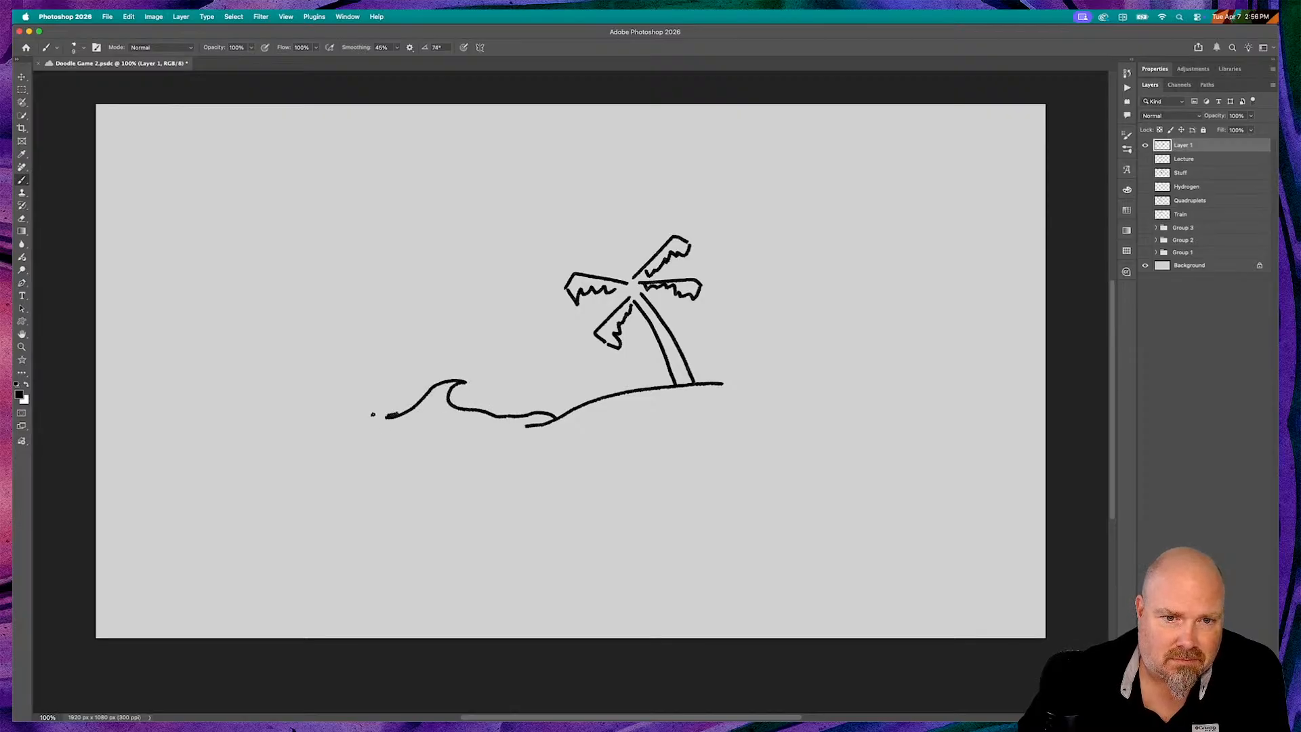
{"action": "mouse_move", "coordinate": [387, 416]}
{"action": "left_mouse_down"}
{"action": "mouse_move", "coordinate": [346, 390]}
{"action": "mouse_move", "coordinate": [311, 386]}
{"action": "mouse_move", "coordinate": [281, 406]}
{"action": "mouse_move", "coordinate": [242, 400]}
{"action": "left_mouse_up"}
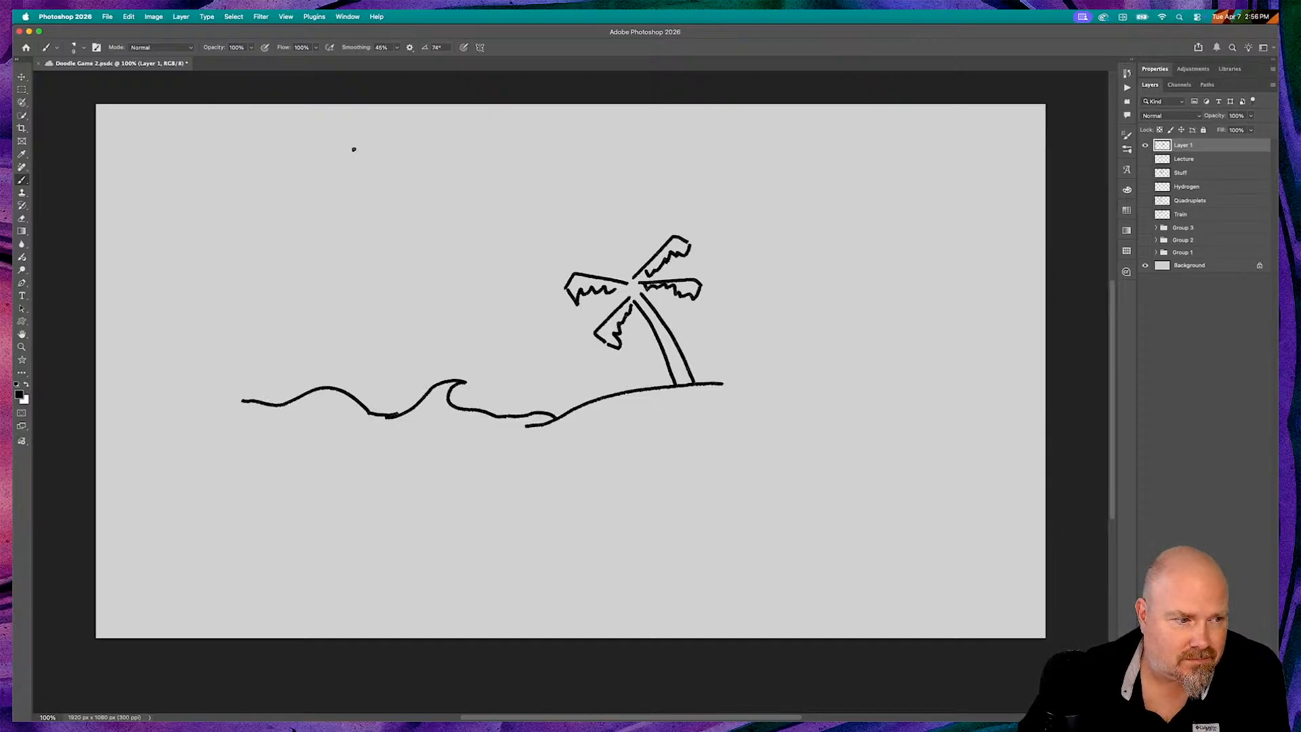
Draw a compass cross above the waves and handwrite "N" over its vertical line
{"action": "left_click_drag", "start_coordinate": [353, 149], "coordinate": [346, 239]}
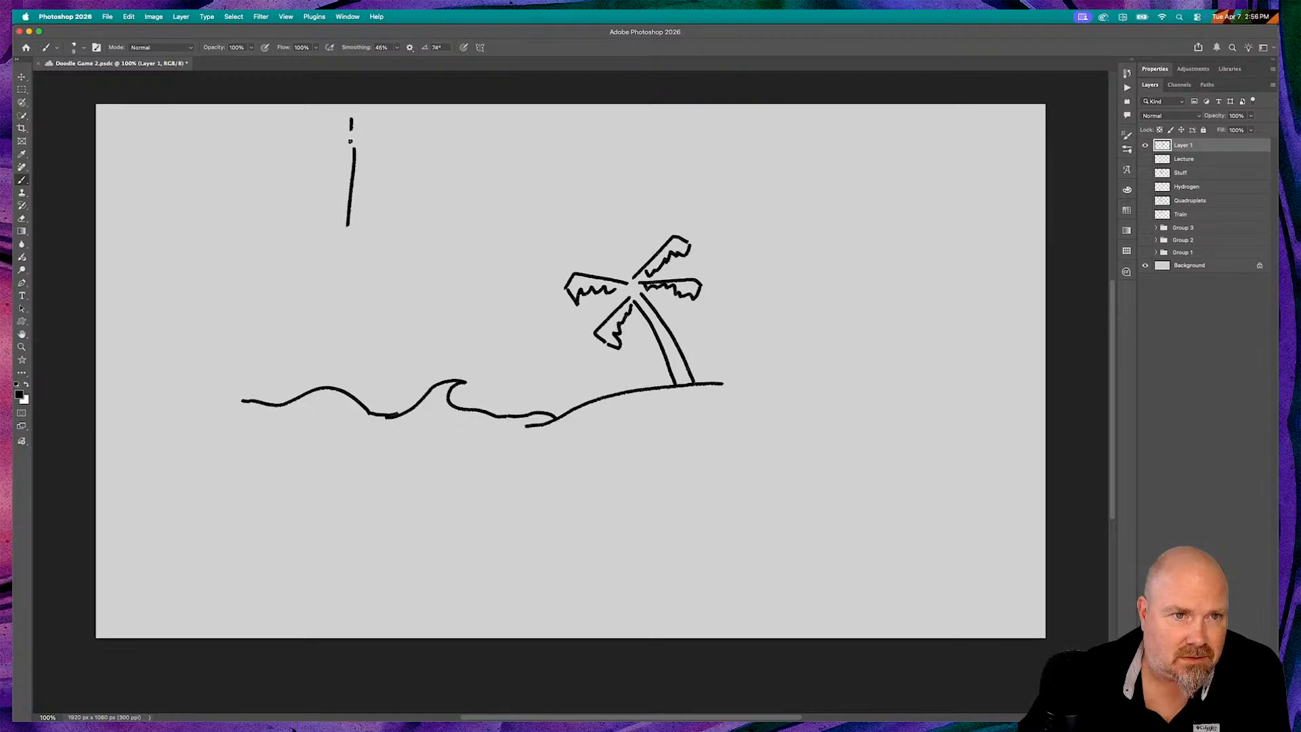
{"action": "mouse_move", "coordinate": [350, 141]}
{"action": "left_mouse_down"}
{"action": "mouse_move", "coordinate": [351, 120]}
{"action": "mouse_move", "coordinate": [370, 134]}
{"action": "mouse_move", "coordinate": [371, 112]}
{"action": "left_mouse_up"}
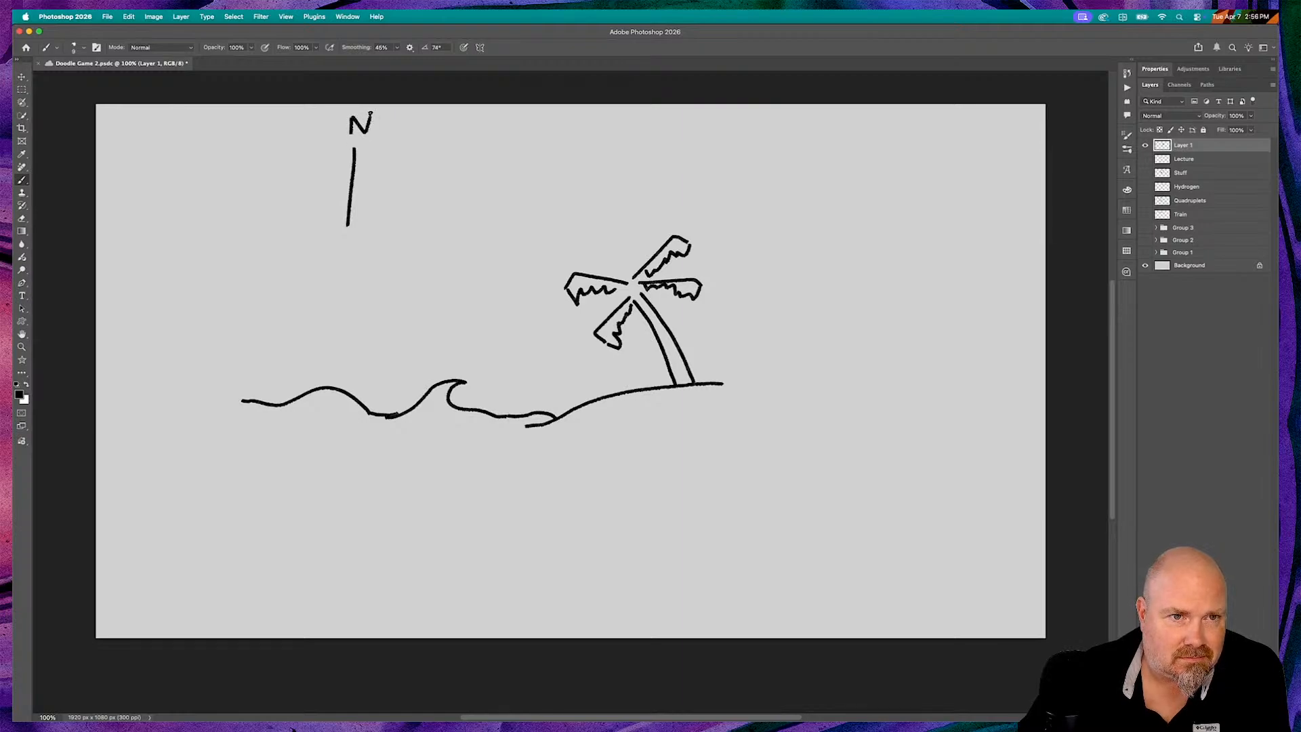
{"action": "left_click_drag", "start_coordinate": [317, 176], "coordinate": [406, 175]}
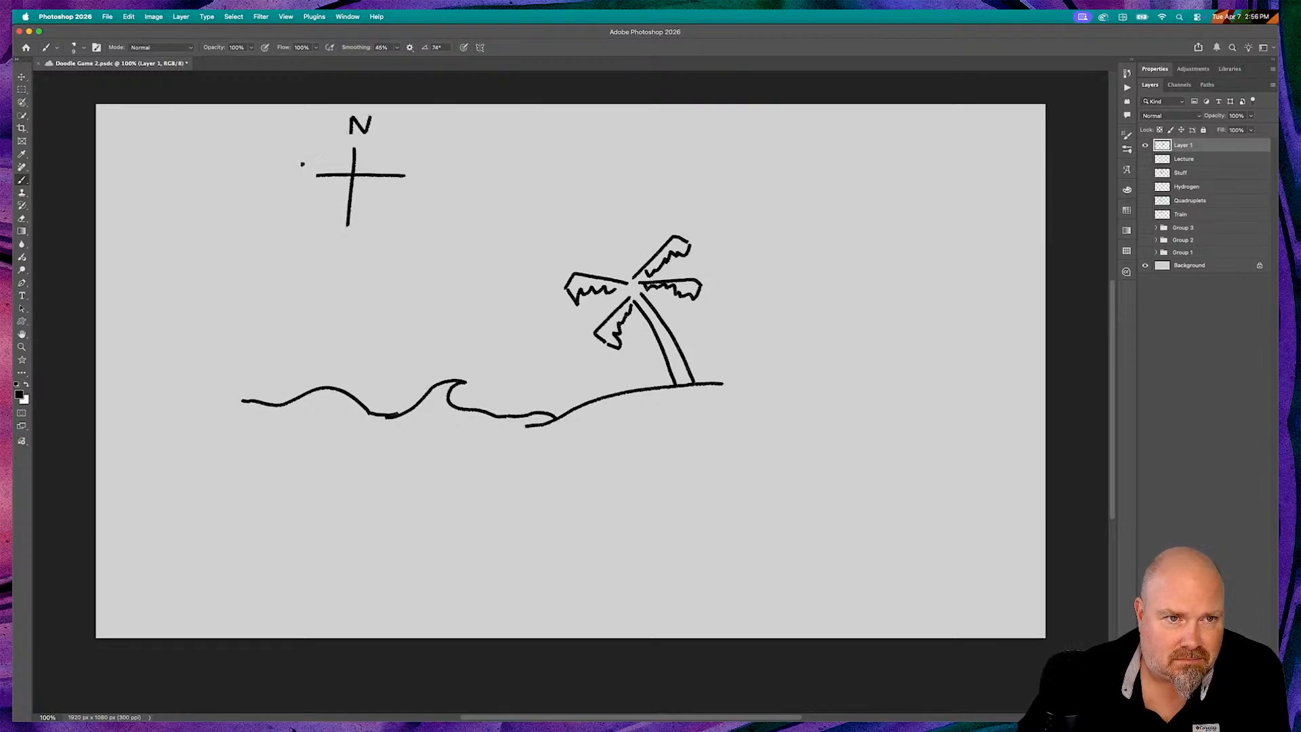
{"action": "left_click_drag", "start_coordinate": [289, 164], "coordinate": [289, 193]}
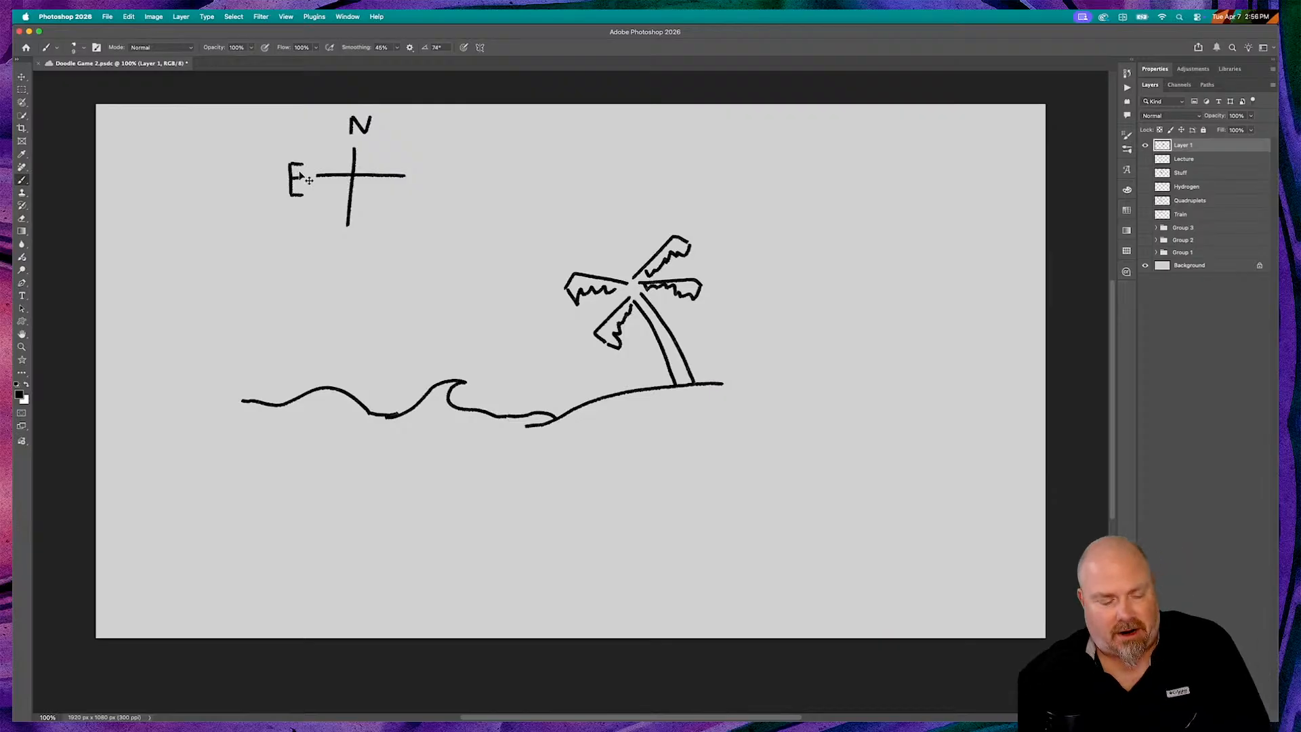
{"action": "key", "text": "super+z"}
{"action": "key", "text": "super+z"}
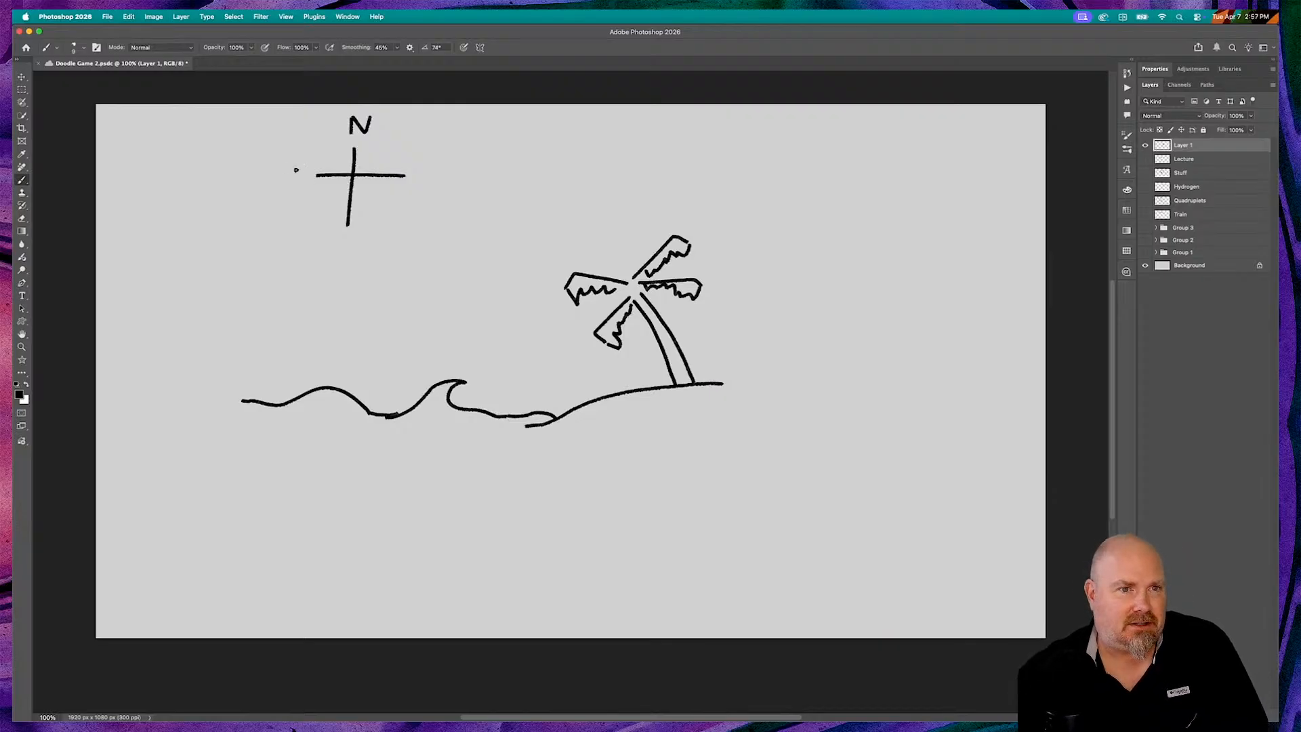
Handwrite "W" and "E" beside the compass cross, and draw arrows pointing at the "W" and at the shoreline
{"action": "mouse_move", "coordinate": [273, 166]}
{"action": "left_mouse_down"}
{"action": "mouse_move", "coordinate": [291, 191]}
{"action": "mouse_move", "coordinate": [302, 163]}
{"action": "left_mouse_up"}
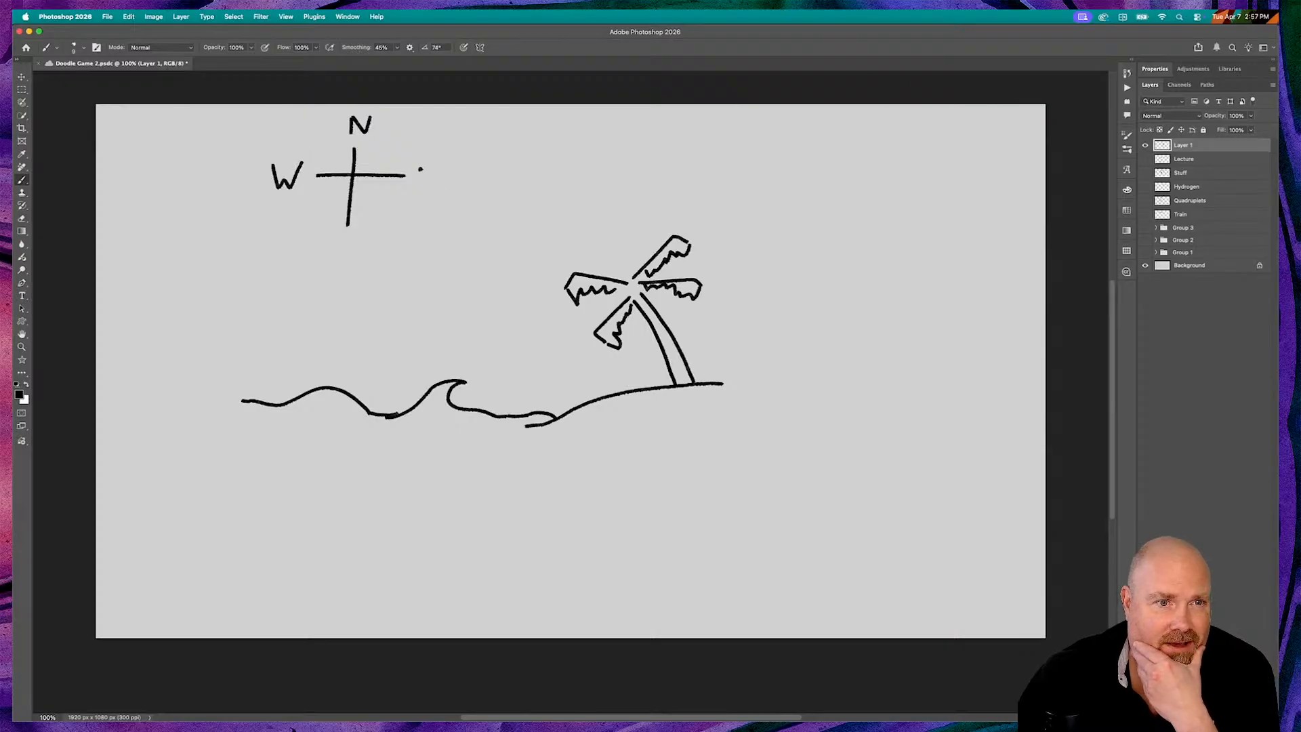
{"action": "mouse_move", "coordinate": [418, 163]}
{"action": "left_mouse_down"}
{"action": "mouse_move", "coordinate": [423, 211]}
{"action": "mouse_move", "coordinate": [467, 170]}
{"action": "mouse_move", "coordinate": [426, 196]}
{"action": "mouse_move", "coordinate": [458, 196]}
{"action": "left_mouse_up"}
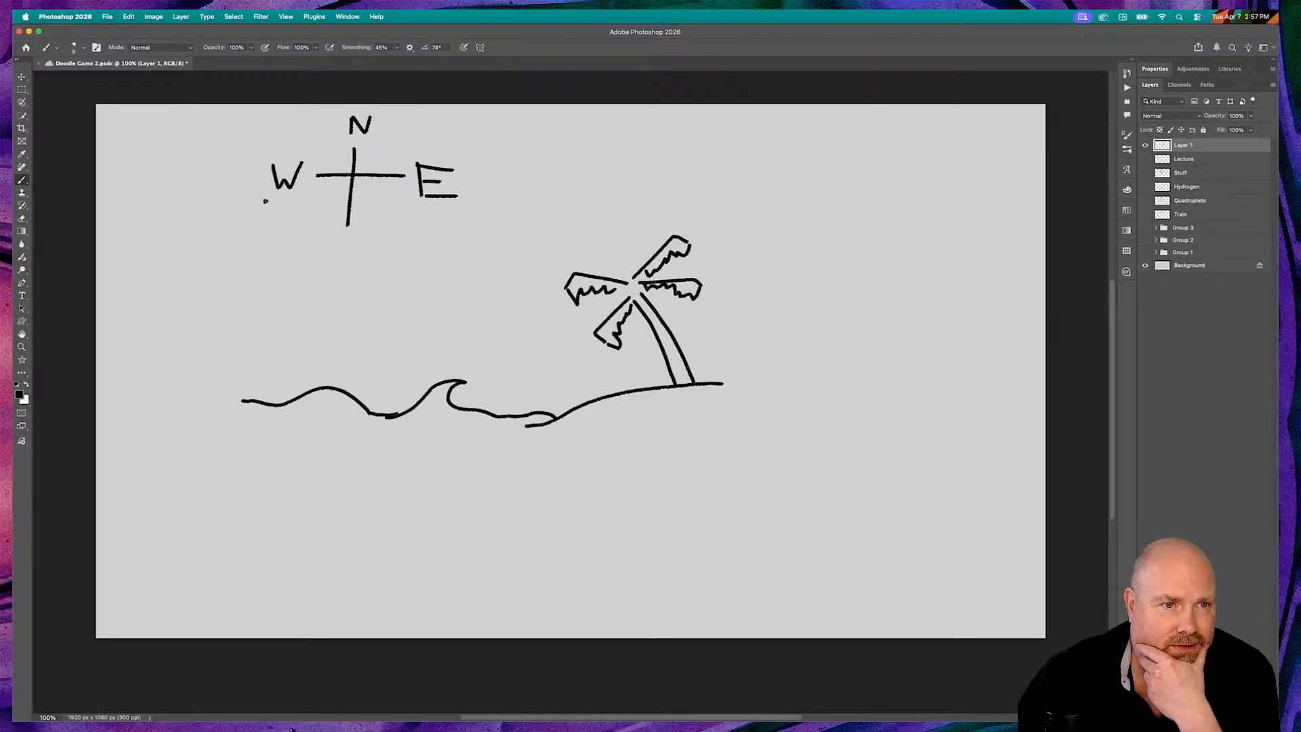
{"action": "left_click_drag", "start_coordinate": [266, 201], "coordinate": [214, 245]}
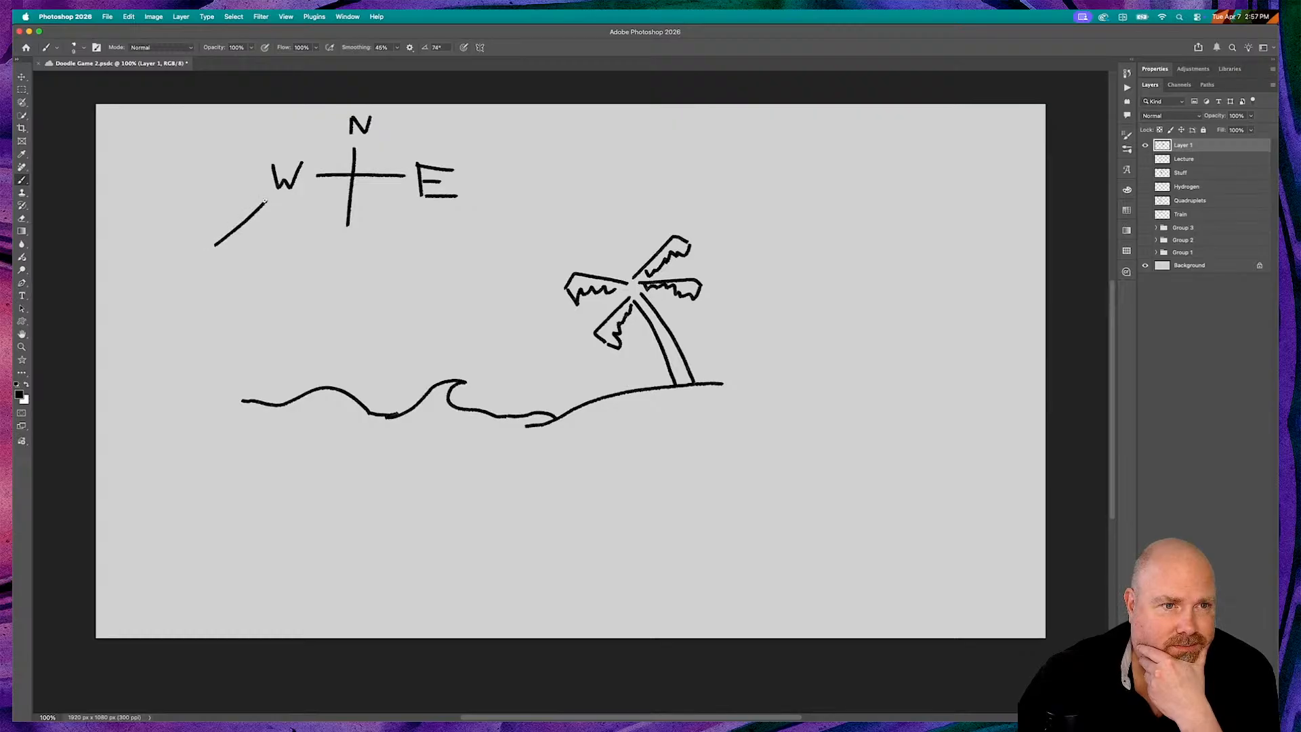
{"action": "left_click_drag", "start_coordinate": [269, 199], "coordinate": [269, 218]}
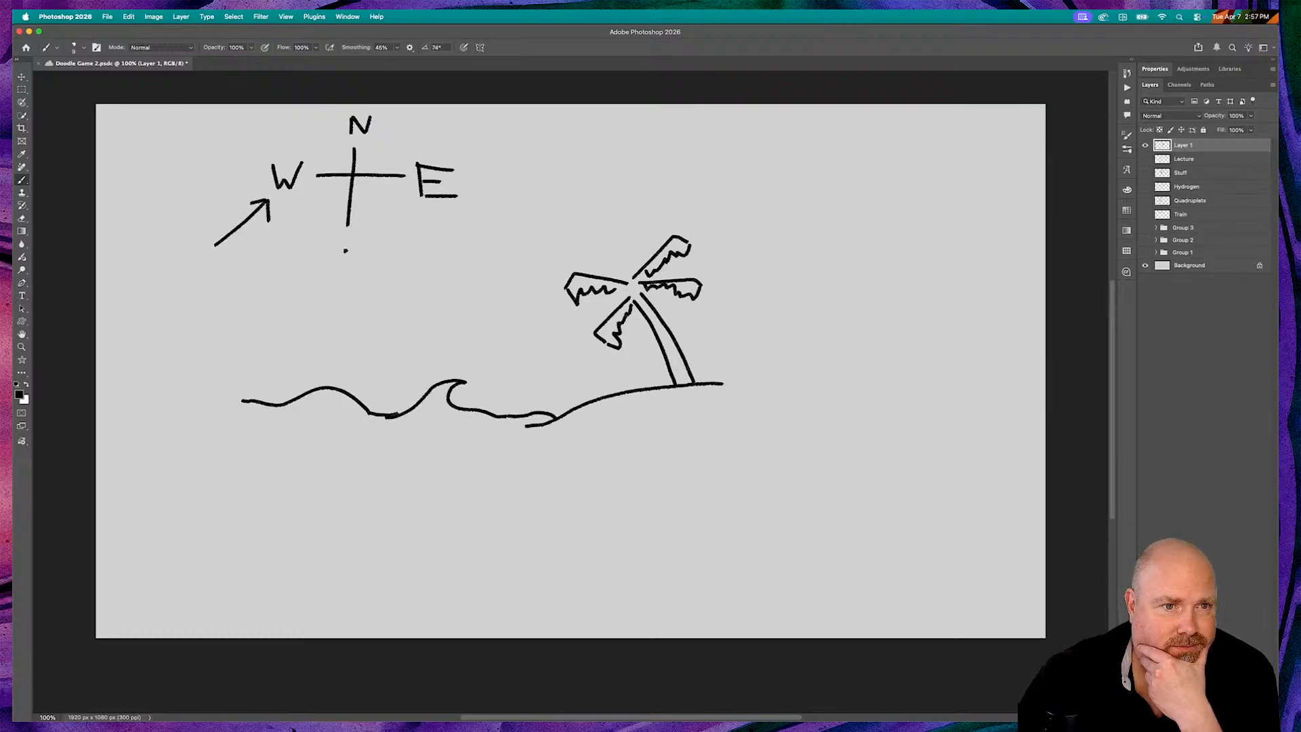
{"action": "mouse_move", "coordinate": [522, 353]}
{"action": "left_mouse_down"}
{"action": "mouse_move", "coordinate": [559, 394]}
{"action": "mouse_move", "coordinate": [540, 392]}
{"action": "left_mouse_up"}
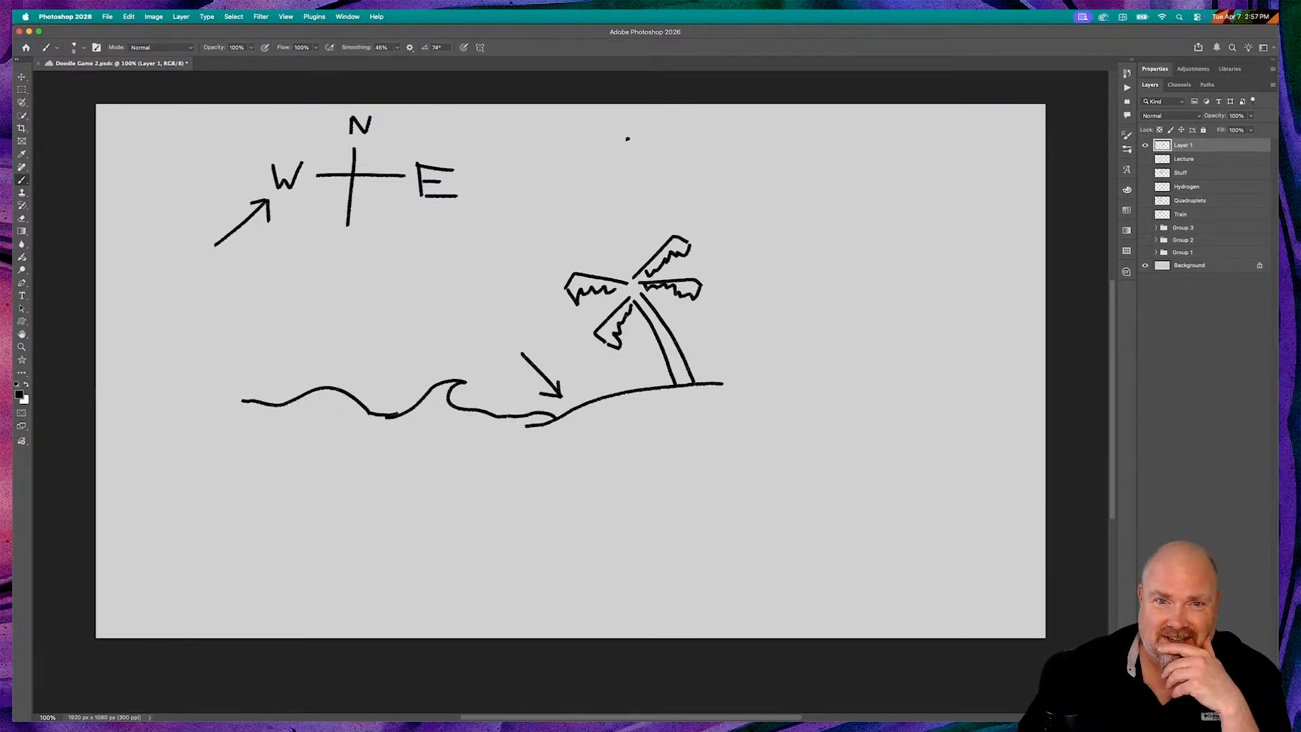
Handwrite the guesser's short name above the palm tree
{"action": "left_click_drag", "start_coordinate": [628, 139], "coordinate": [624, 198]}
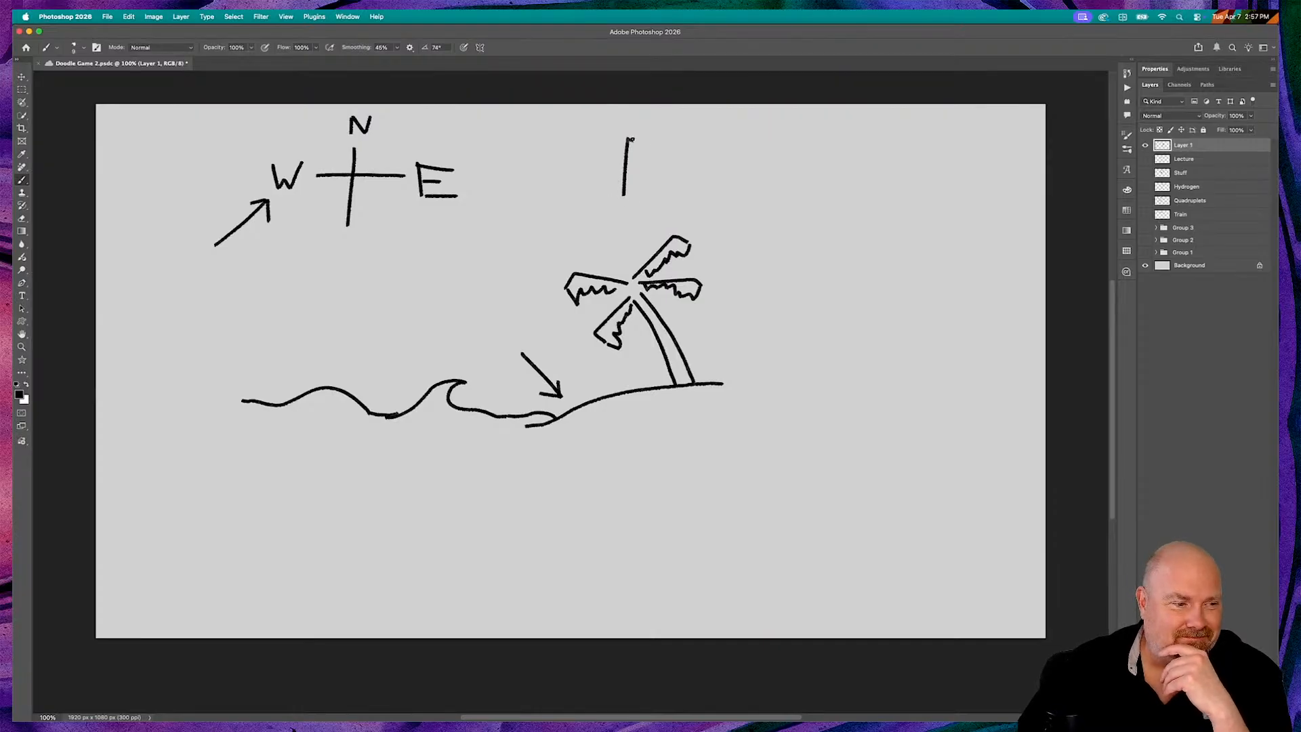
{"action": "mouse_move", "coordinate": [630, 139]}
{"action": "left_mouse_down"}
{"action": "mouse_move", "coordinate": [654, 152]}
{"action": "mouse_move", "coordinate": [627, 167]}
{"action": "mouse_move", "coordinate": [651, 189]}
{"action": "mouse_move", "coordinate": [620, 194]}
{"action": "left_mouse_up"}
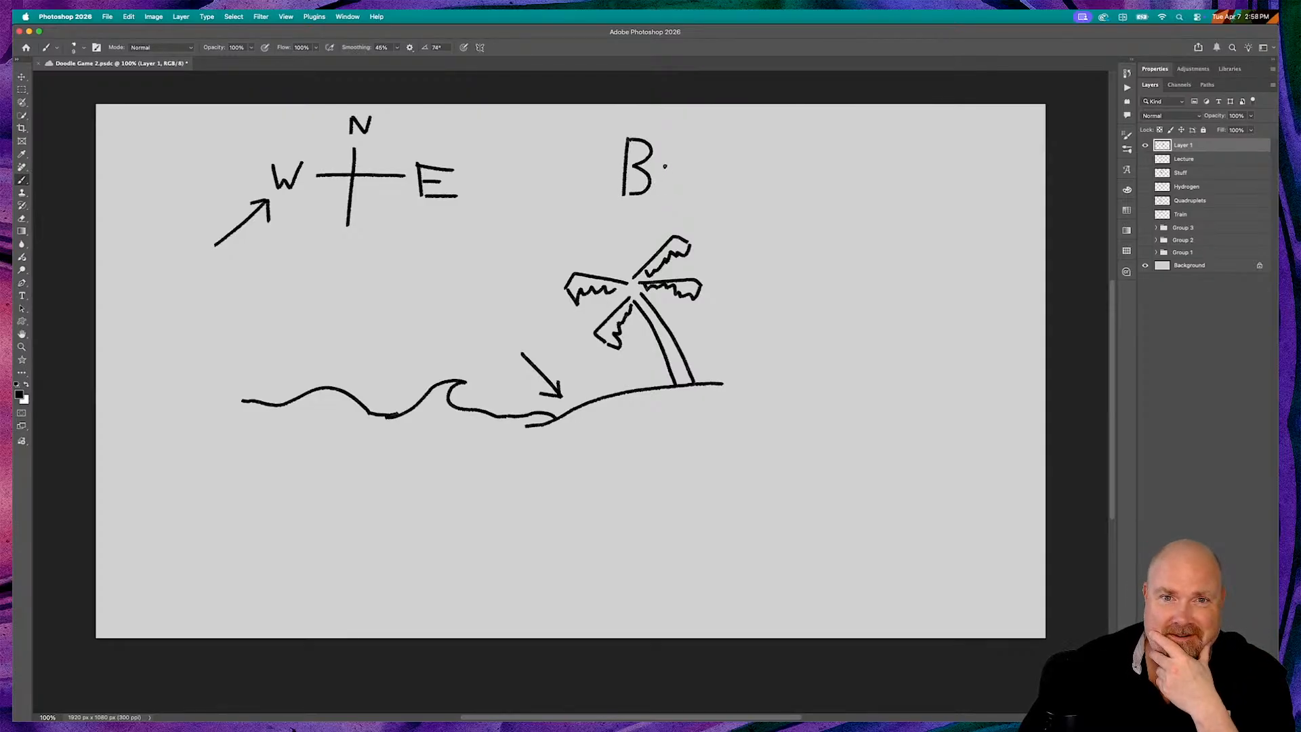
{"action": "mouse_move", "coordinate": [665, 166]}
{"action": "left_mouse_down"}
{"action": "mouse_move", "coordinate": [667, 201]}
{"action": "mouse_move", "coordinate": [681, 173]}
{"action": "mouse_move", "coordinate": [670, 181]}
{"action": "mouse_move", "coordinate": [699, 190]}
{"action": "mouse_move", "coordinate": [708, 164]}
{"action": "mouse_move", "coordinate": [711, 197]}
{"action": "left_mouse_up"}
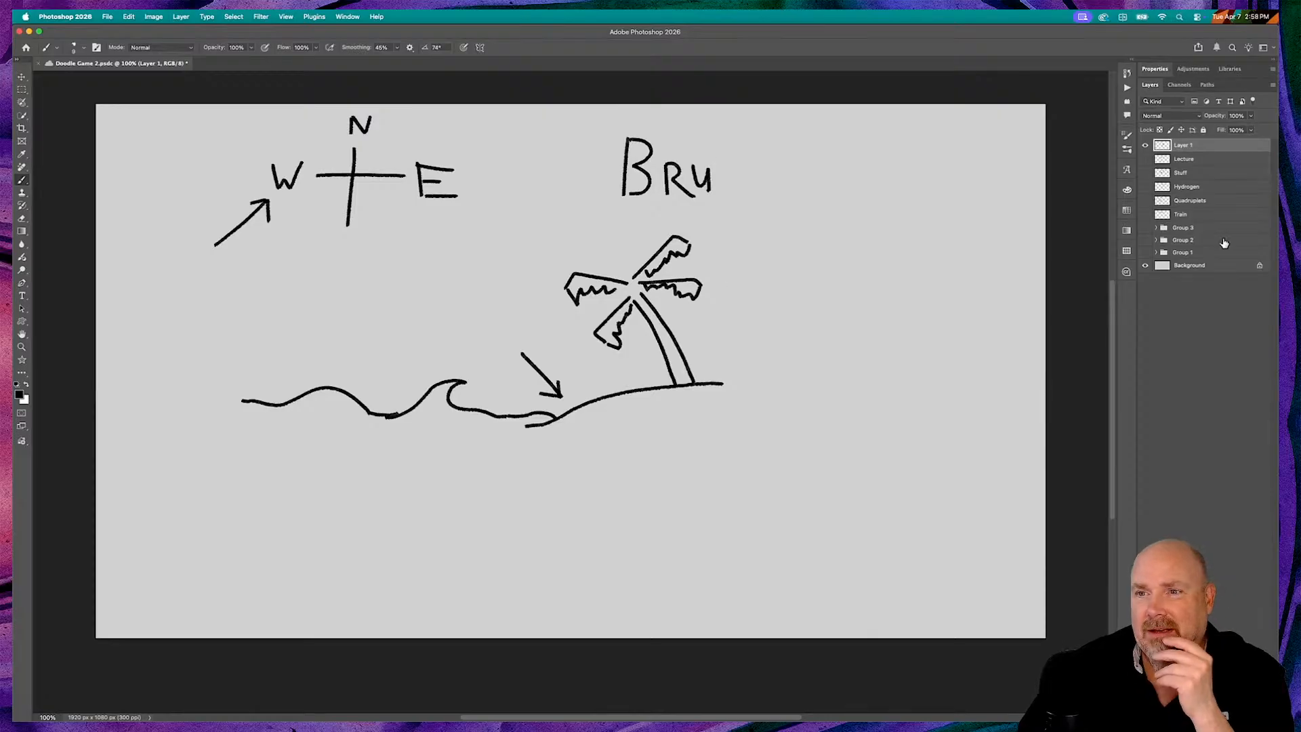
Rename the palm tree drawing's layer as "coast" and hide it
{"action": "double_click", "coordinate": [1184, 145]}
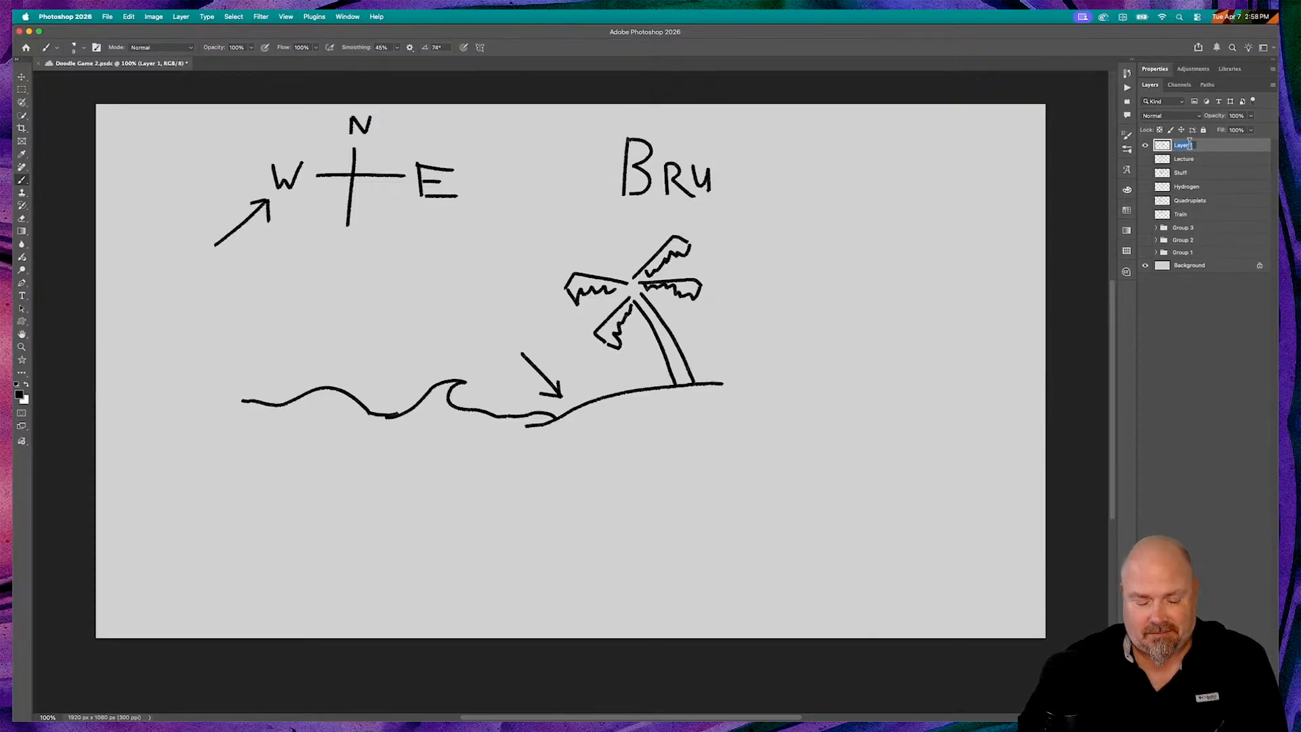
{"action": "type", "text": "coast"}
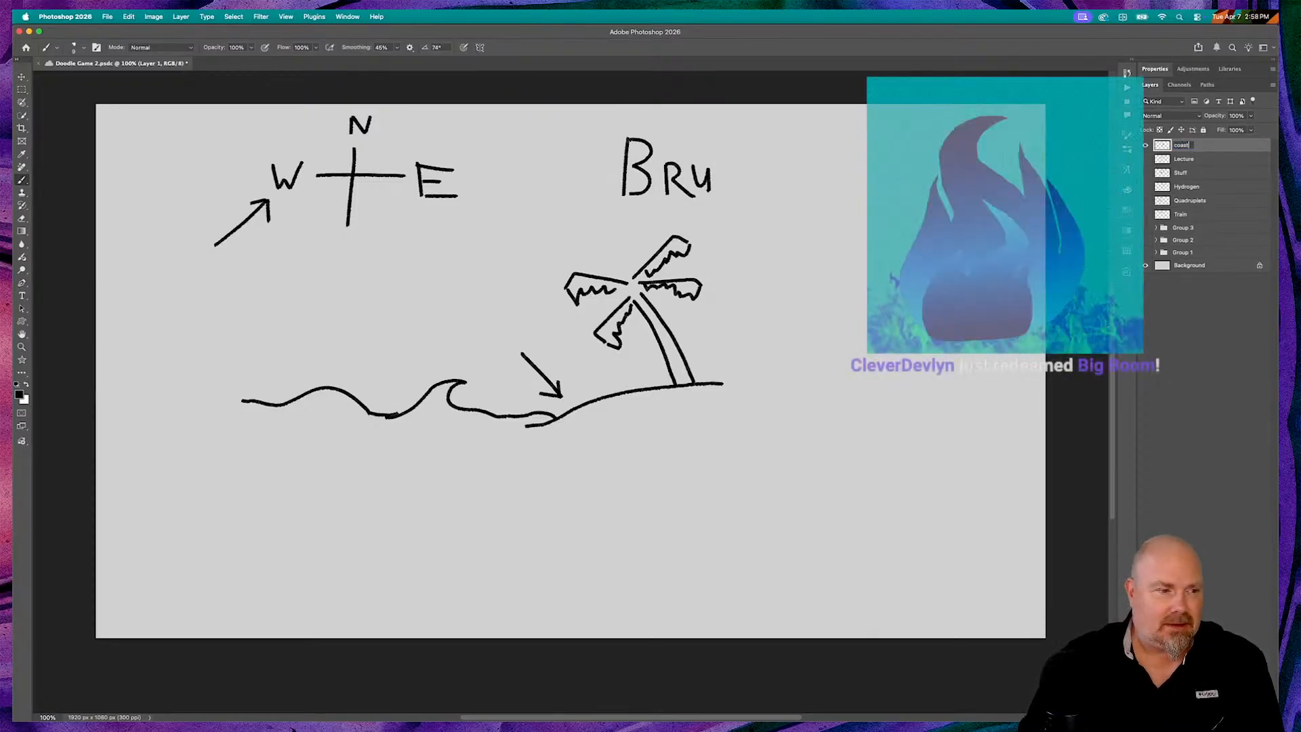
{"action": "key", "text": "Return"}
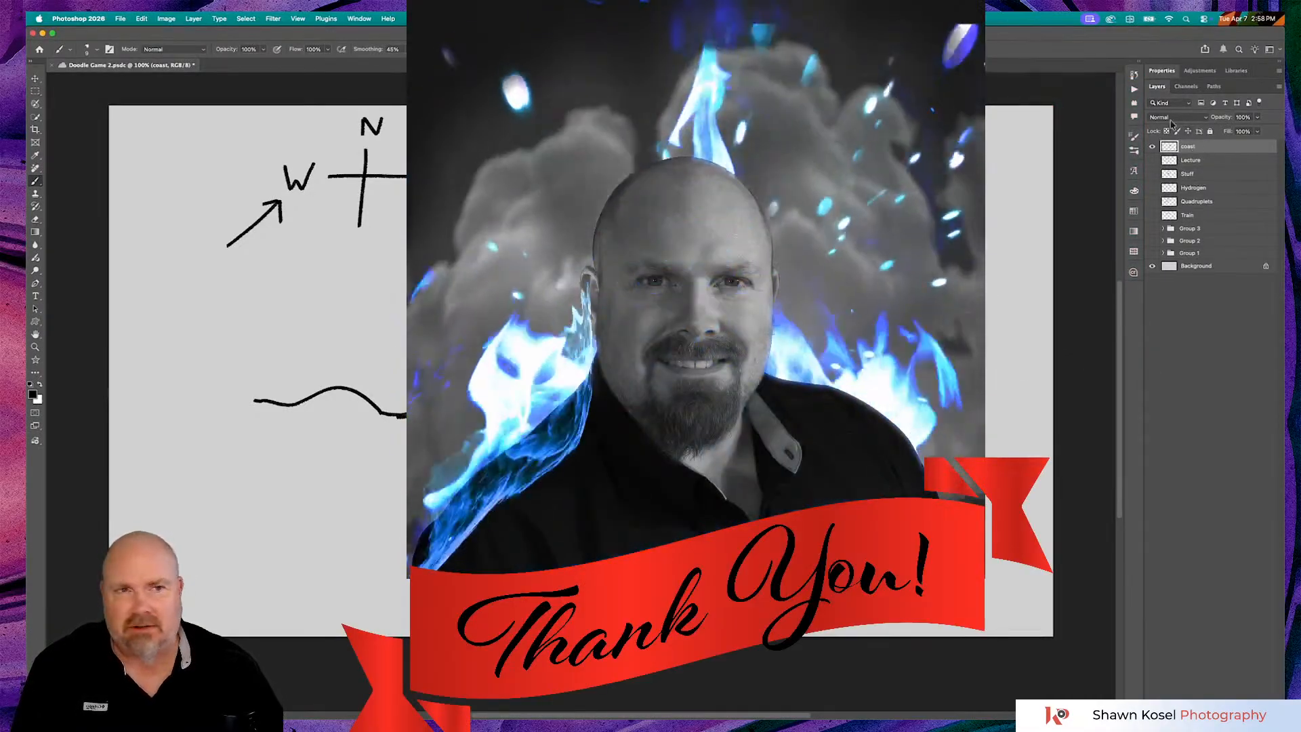
{"action": "left_click", "coordinate": [1152, 147]}
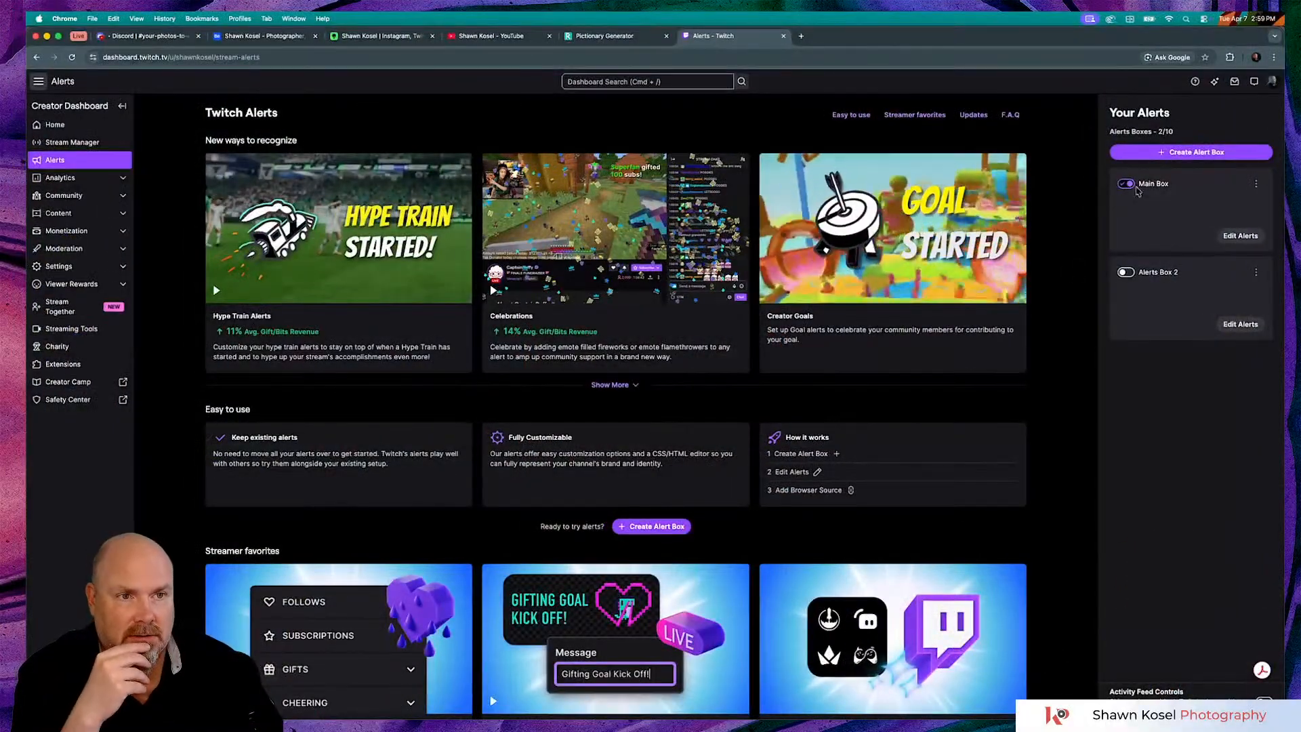
In the Twitch Alerts dashboard, enable Say Alert Text and Say Redemption Message for the Main Box's Holy Snikeys variant
{"action": "left_click", "coordinate": [1240, 237]}
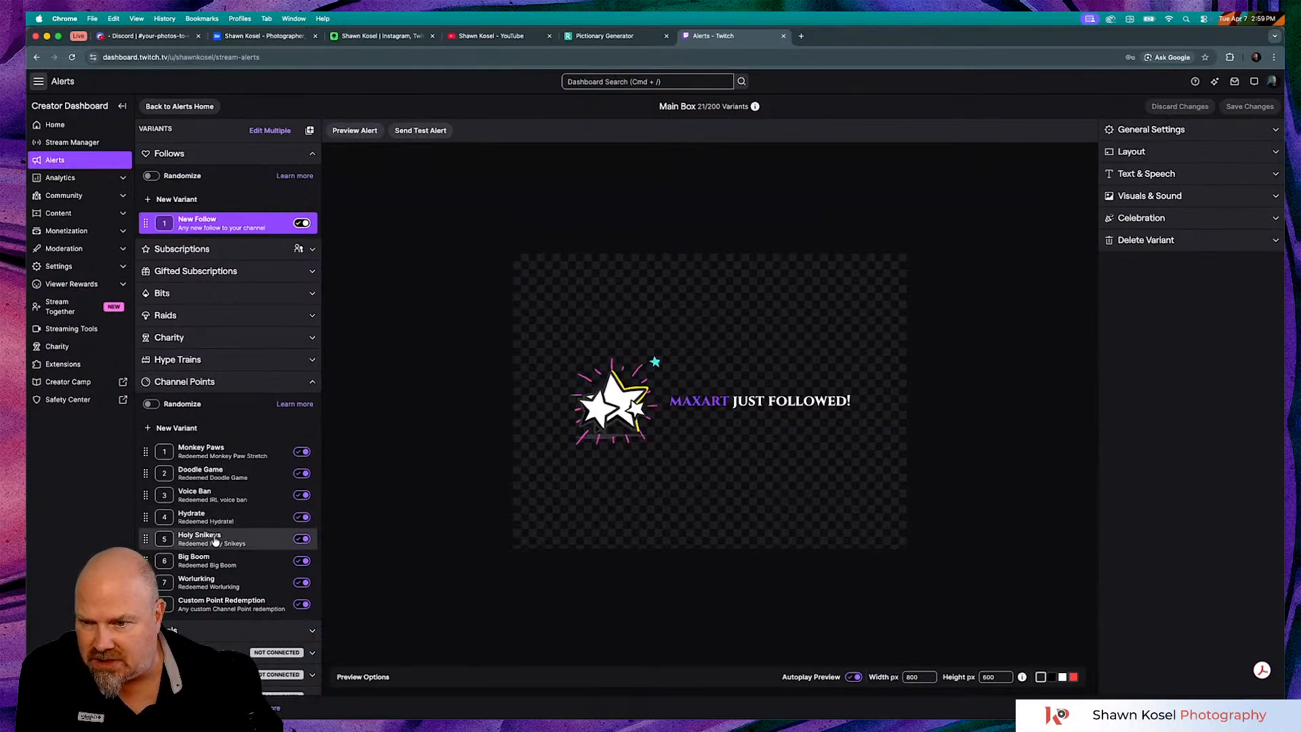
{"action": "left_click", "coordinate": [238, 542]}
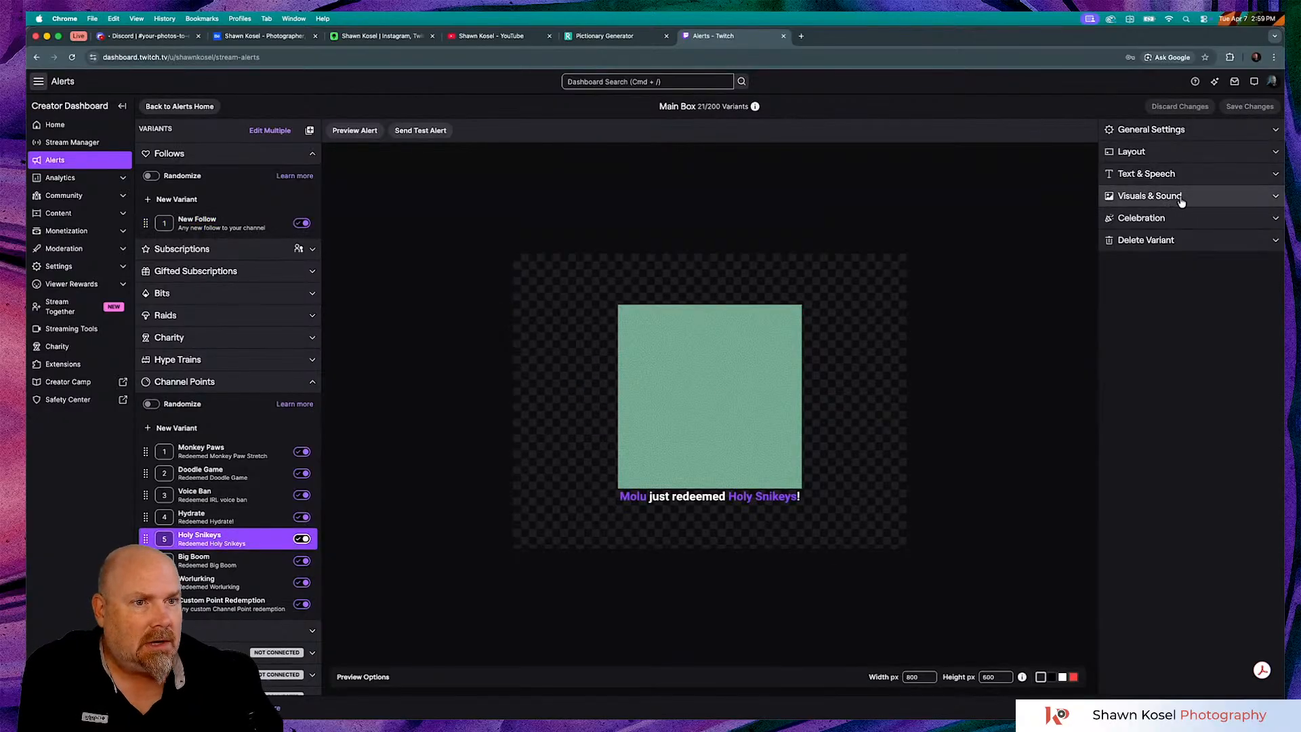
{"action": "left_click", "coordinate": [1276, 175]}
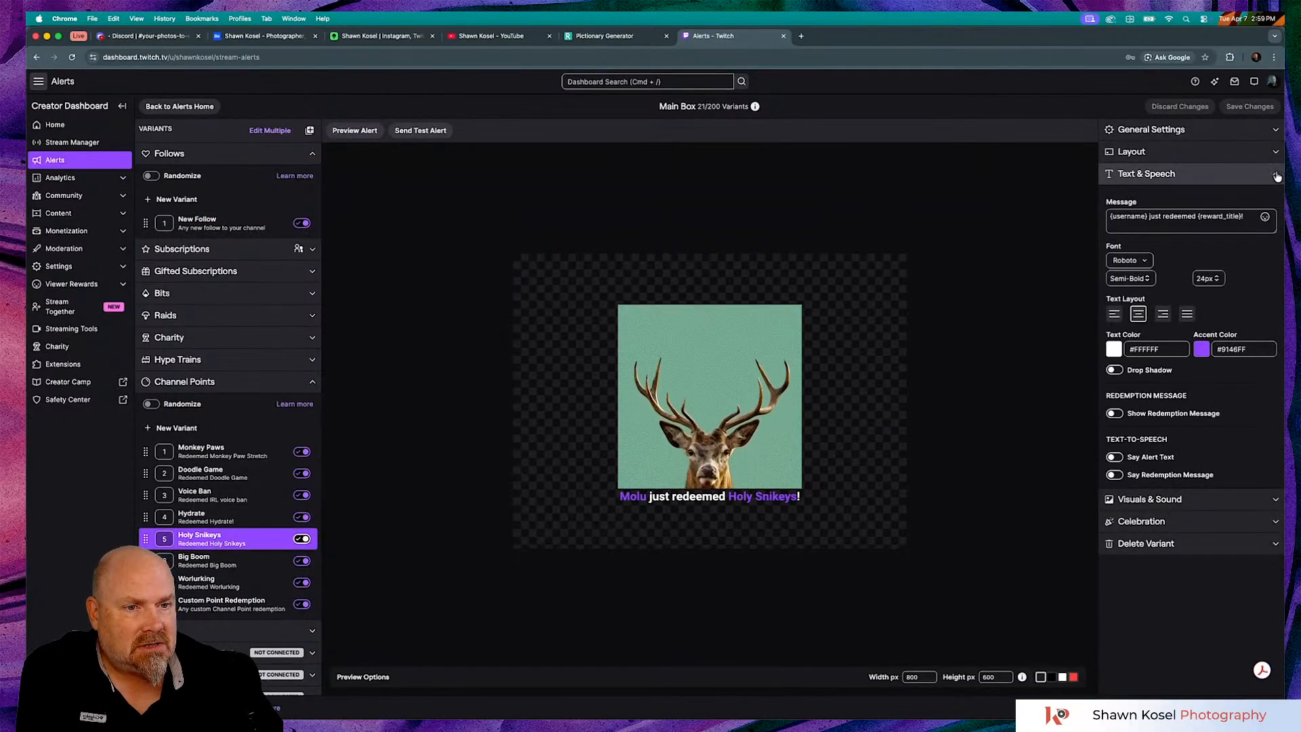
{"action": "left_click", "coordinate": [1114, 457]}
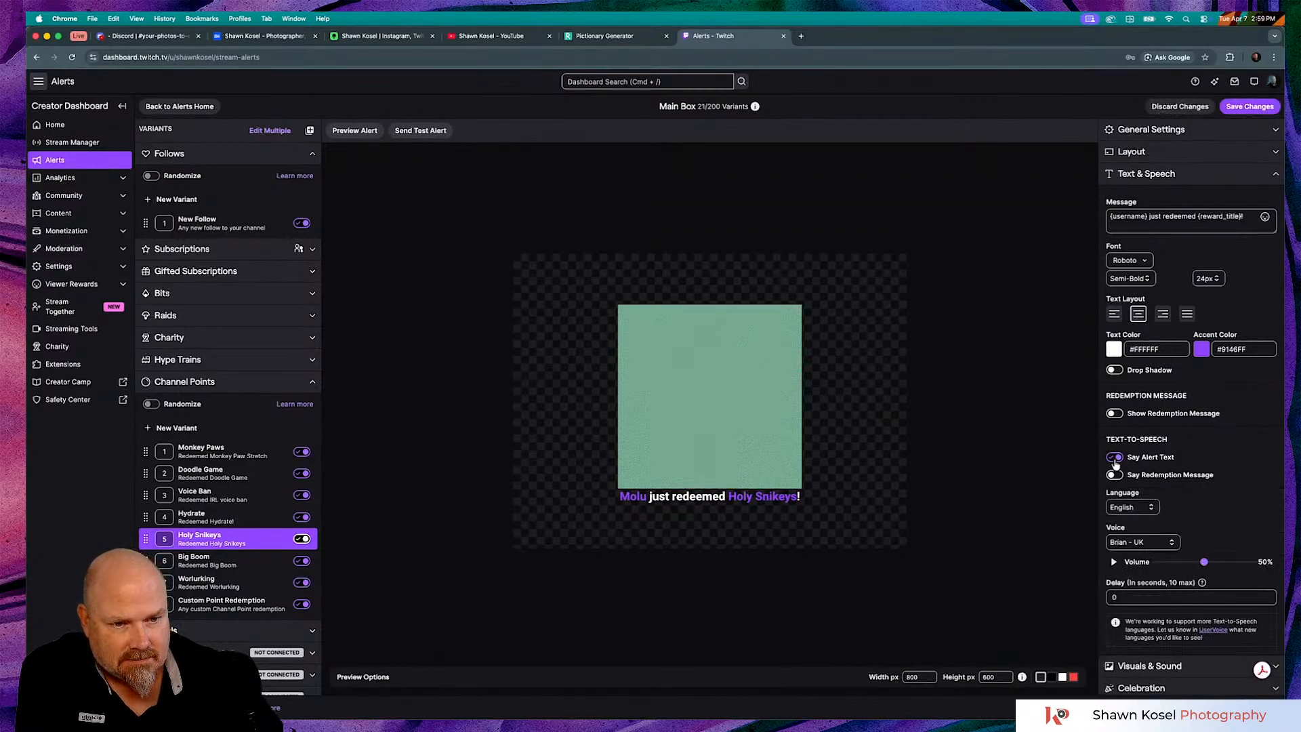
{"action": "scroll", "coordinate": [1133, 533], "scroll_direction": "down", "scroll_amount": 1}
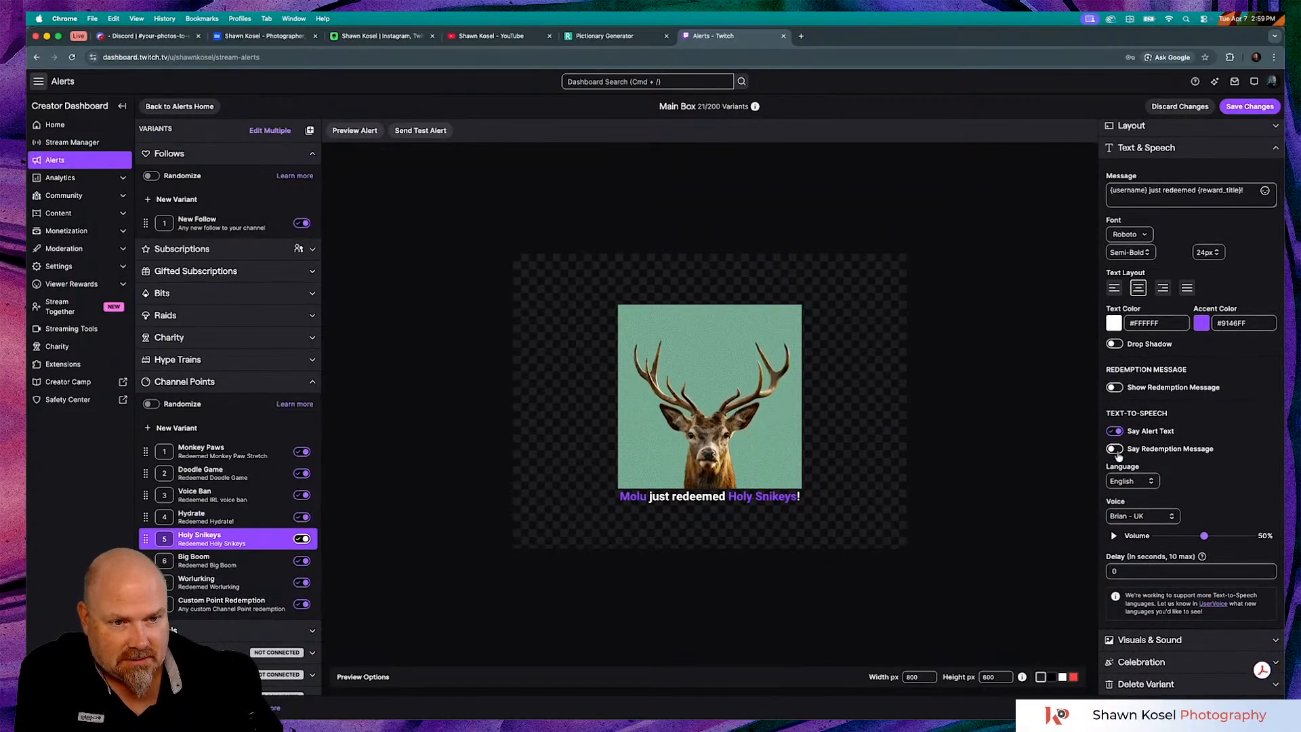
{"action": "left_click", "coordinate": [1116, 451]}
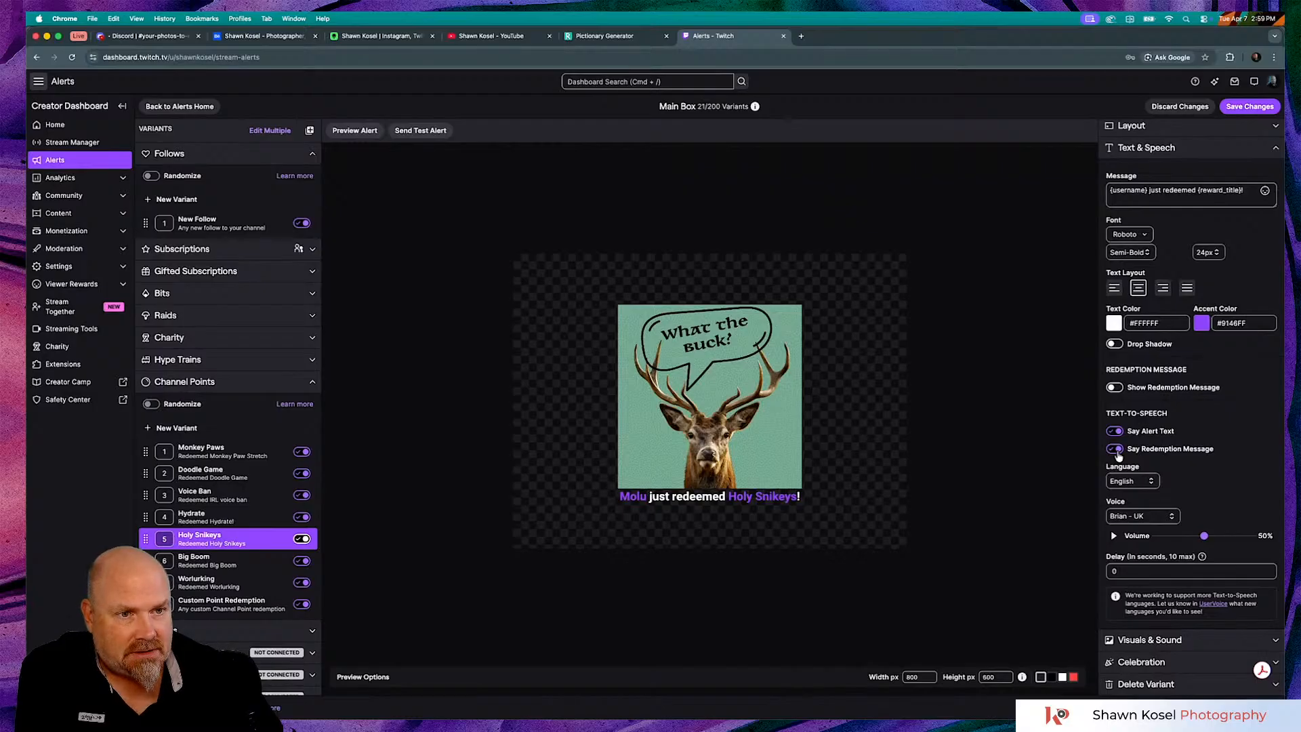
Request a test alert for the Holy Snikeys variant, saving the pending changes
{"action": "scroll", "coordinate": [1117, 456], "scroll_direction": "up", "scroll_amount": 1}
{"action": "scroll", "coordinate": [1117, 456], "scroll_direction": "down", "scroll_amount": 1}
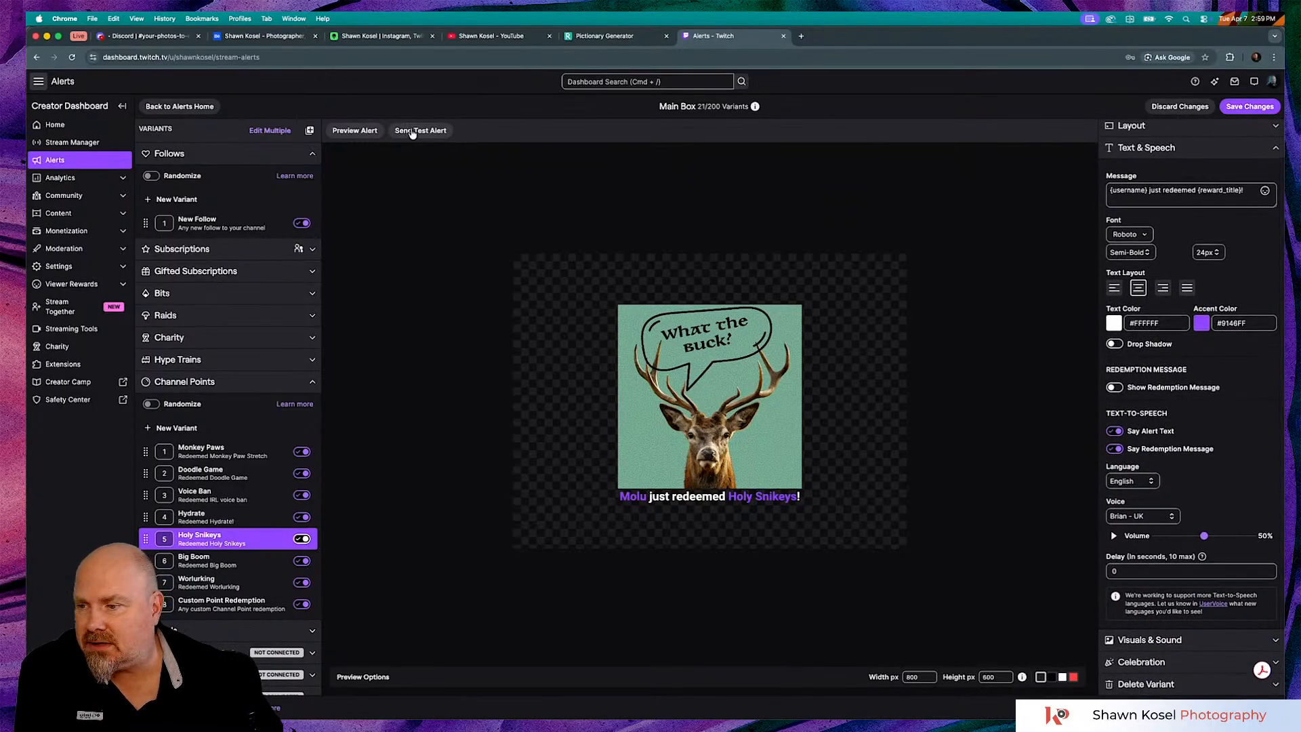
{"action": "left_click", "coordinate": [411, 133]}
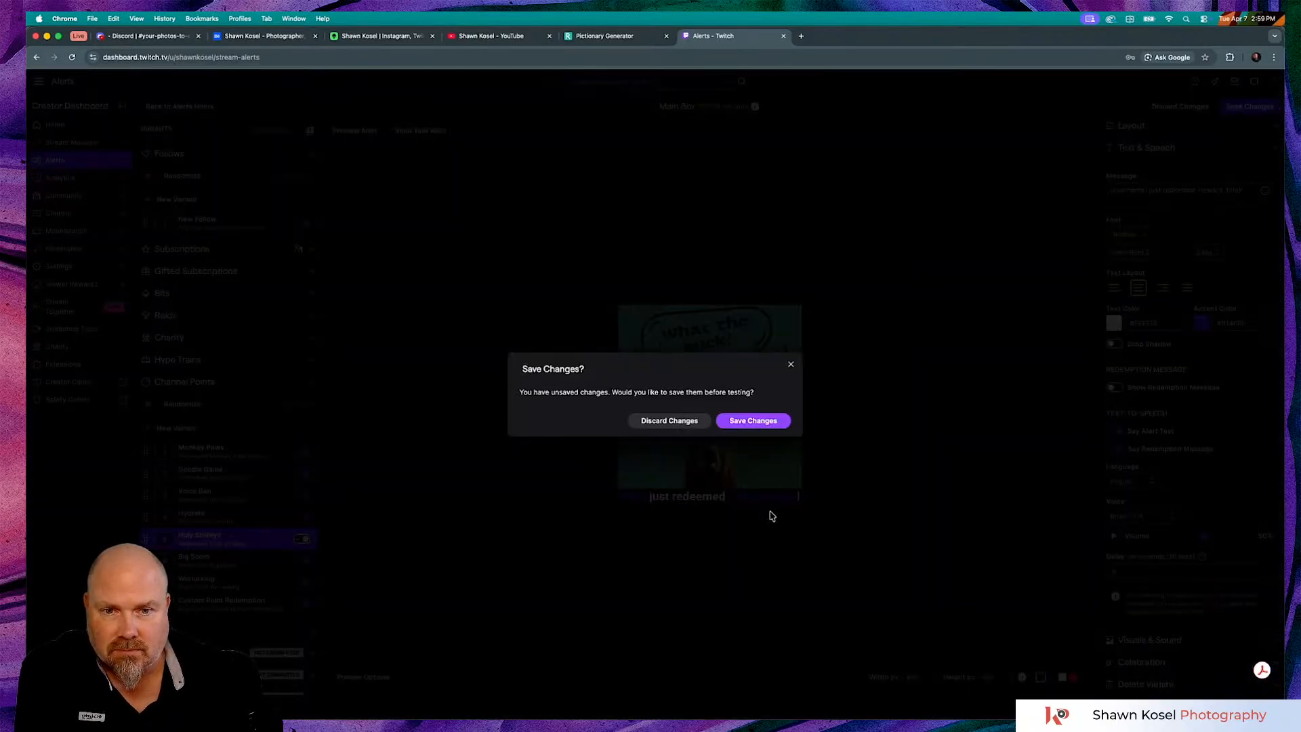
{"action": "left_click", "coordinate": [751, 428]}
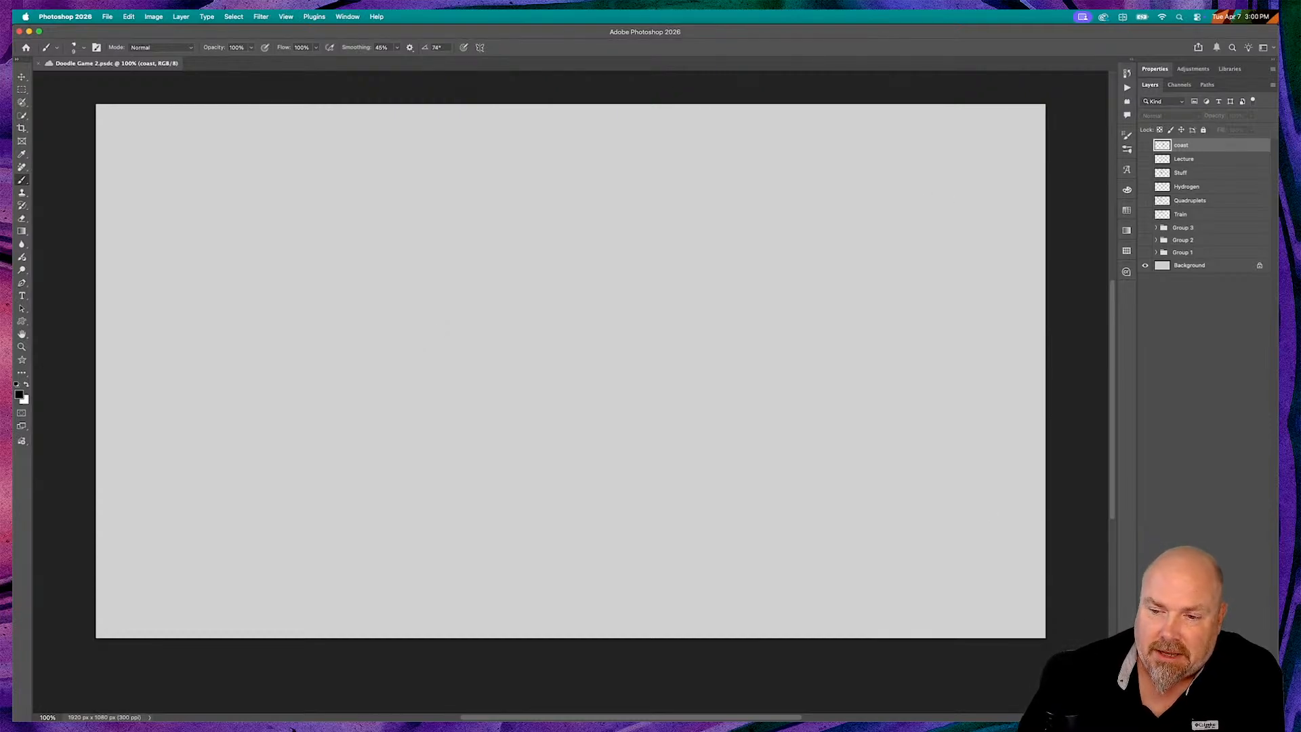
Back in Photoshop, add a new layer and draw a garment's left shoulder line ending in an oval sleeve opening
{"action": "key", "text": "super+alt+shift+n"}
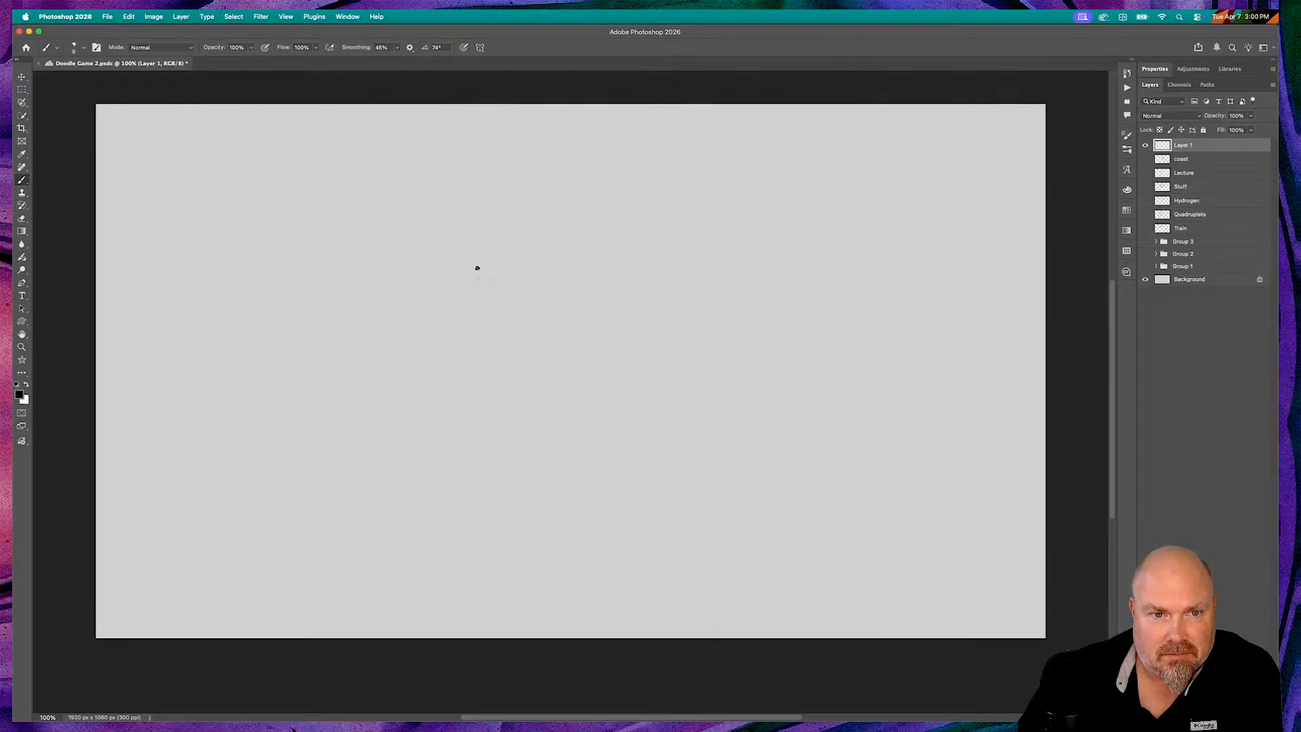
{"action": "left_click_drag", "start_coordinate": [477, 268], "coordinate": [403, 267]}
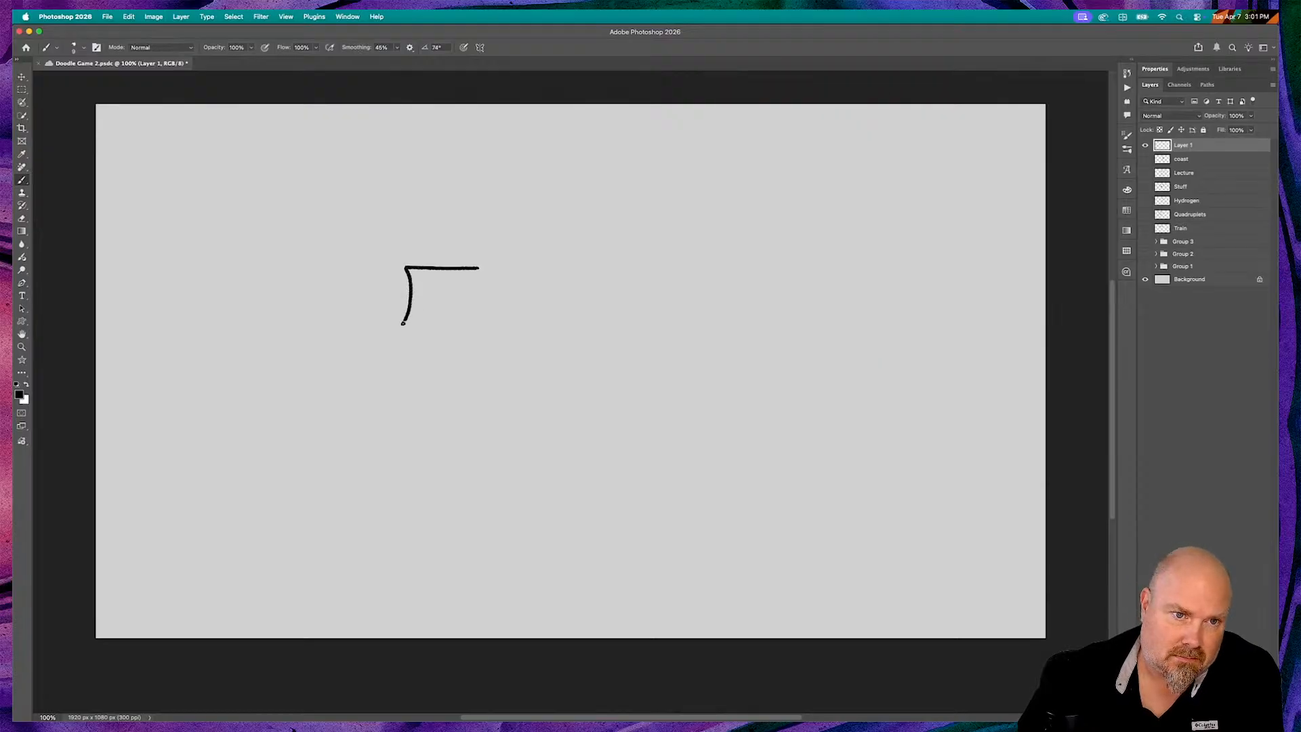
{"action": "left_click_drag", "start_coordinate": [402, 323], "coordinate": [401, 326]}
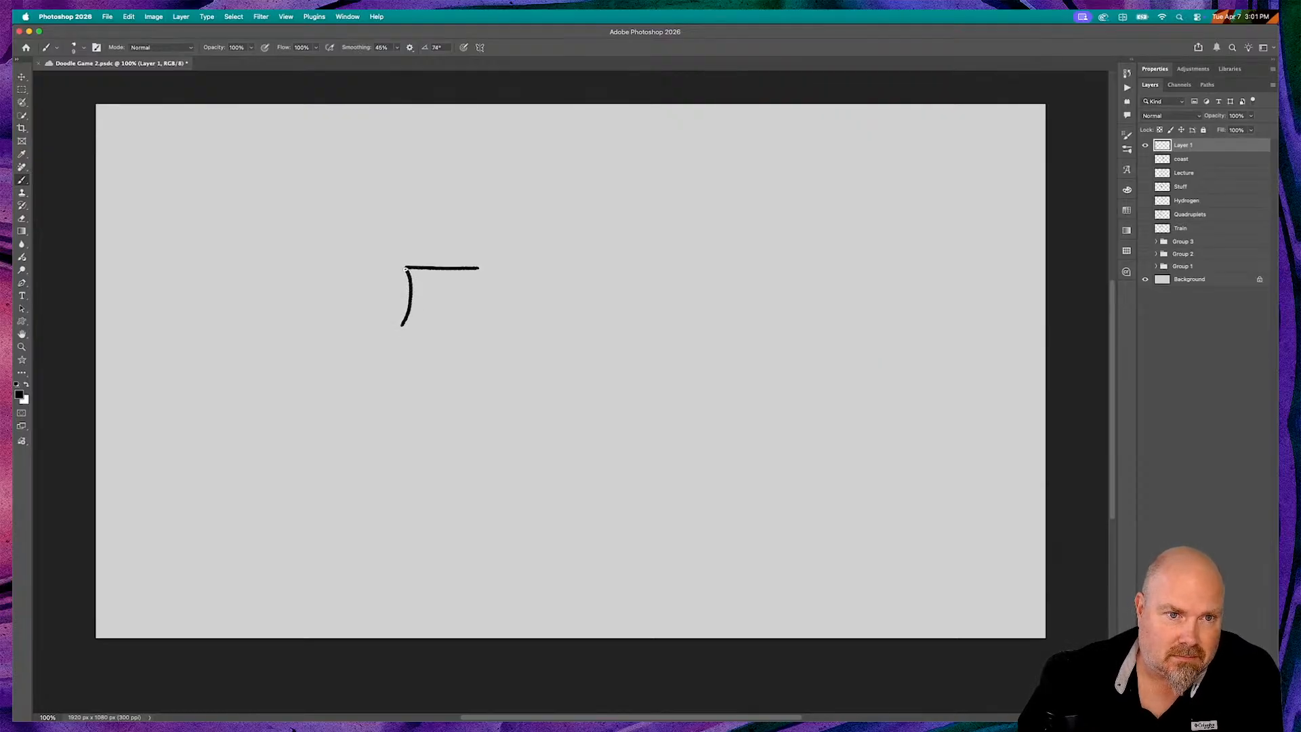
{"action": "left_click_drag", "start_coordinate": [383, 278], "coordinate": [378, 307]}
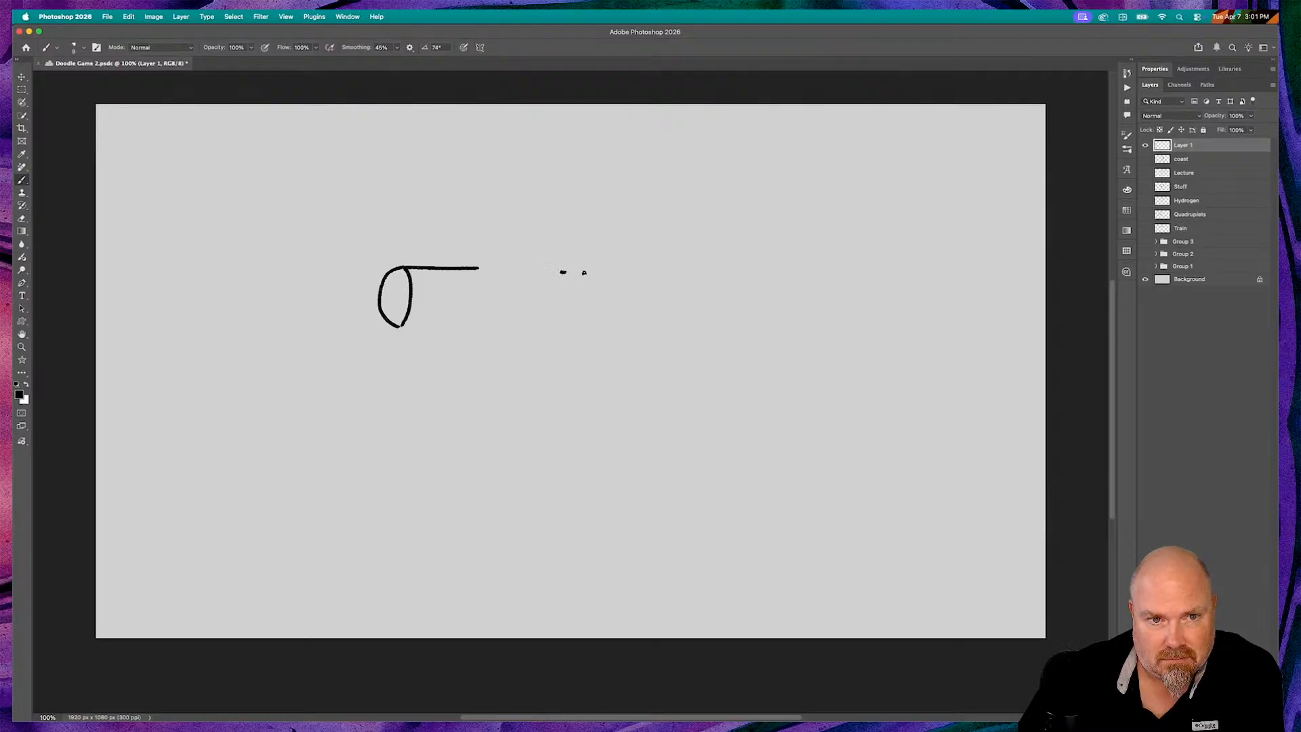
{"action": "left_click_drag", "start_coordinate": [584, 273], "coordinate": [626, 279]}
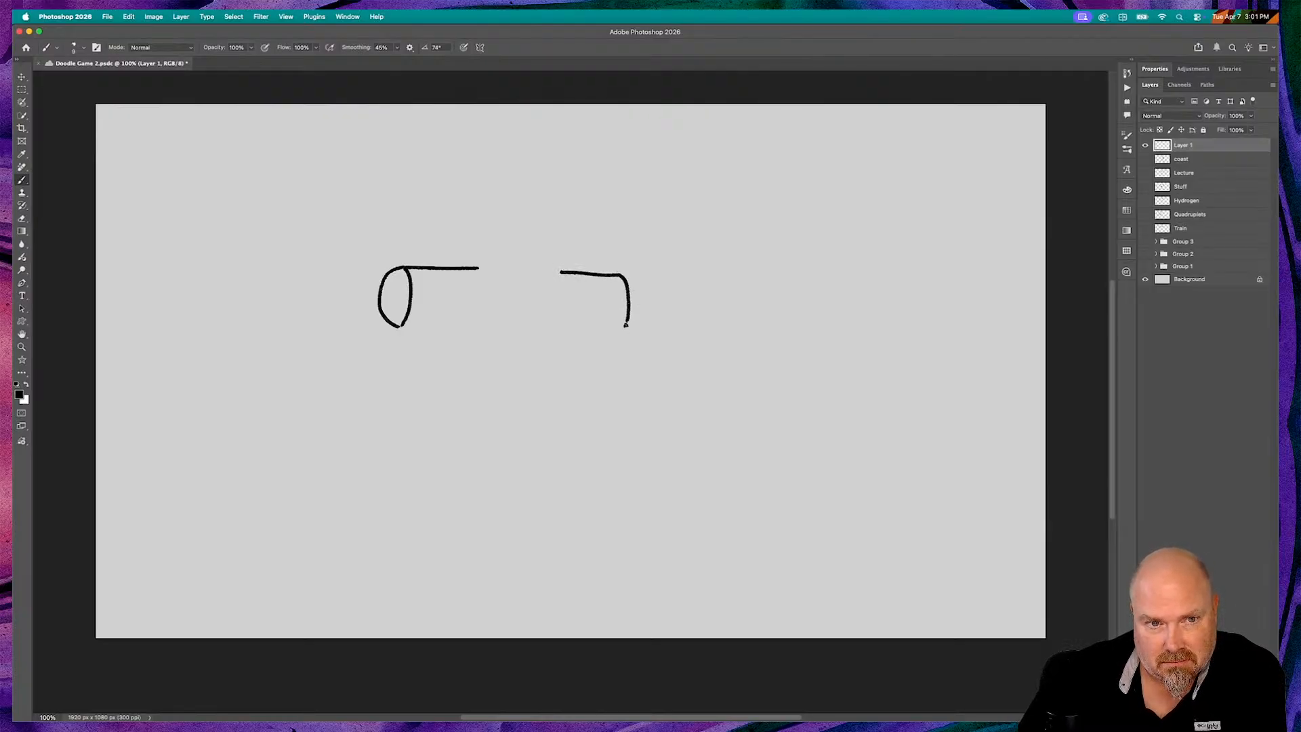
{"action": "left_click_drag", "start_coordinate": [626, 324], "coordinate": [607, 328]}
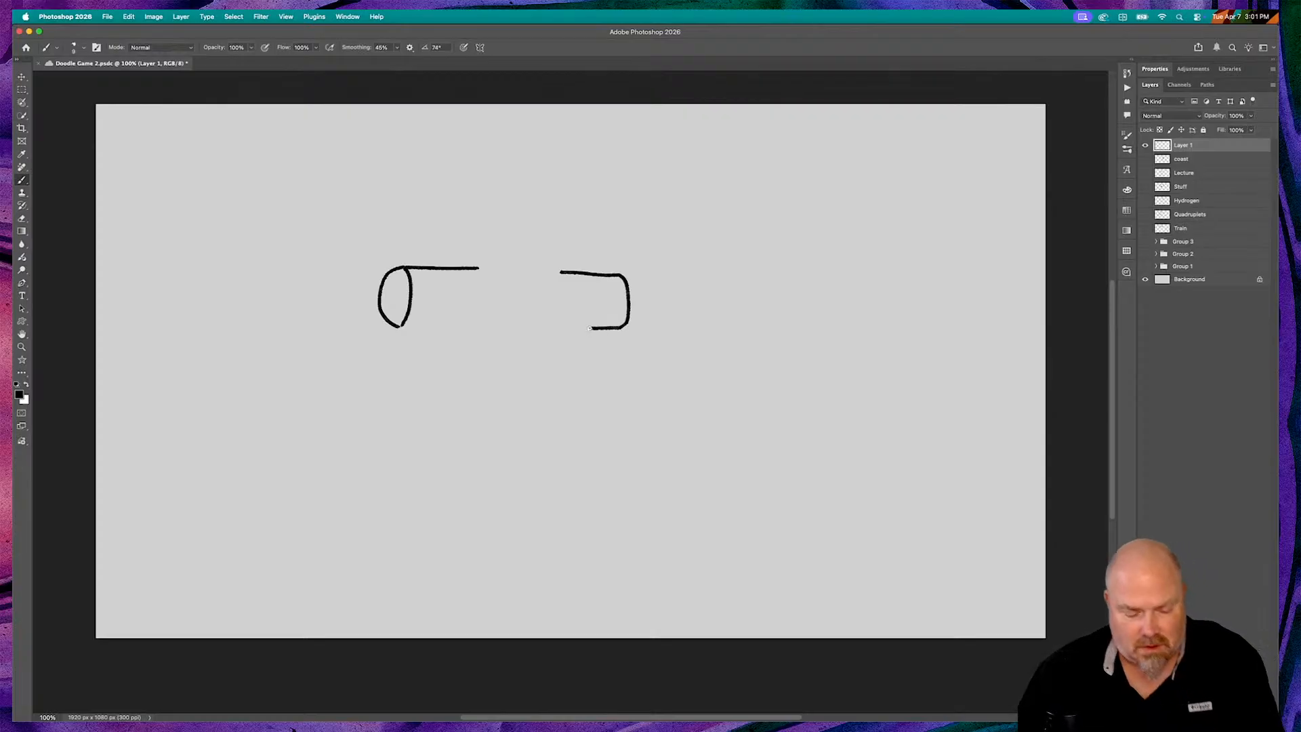
{"action": "key", "text": "super+z"}
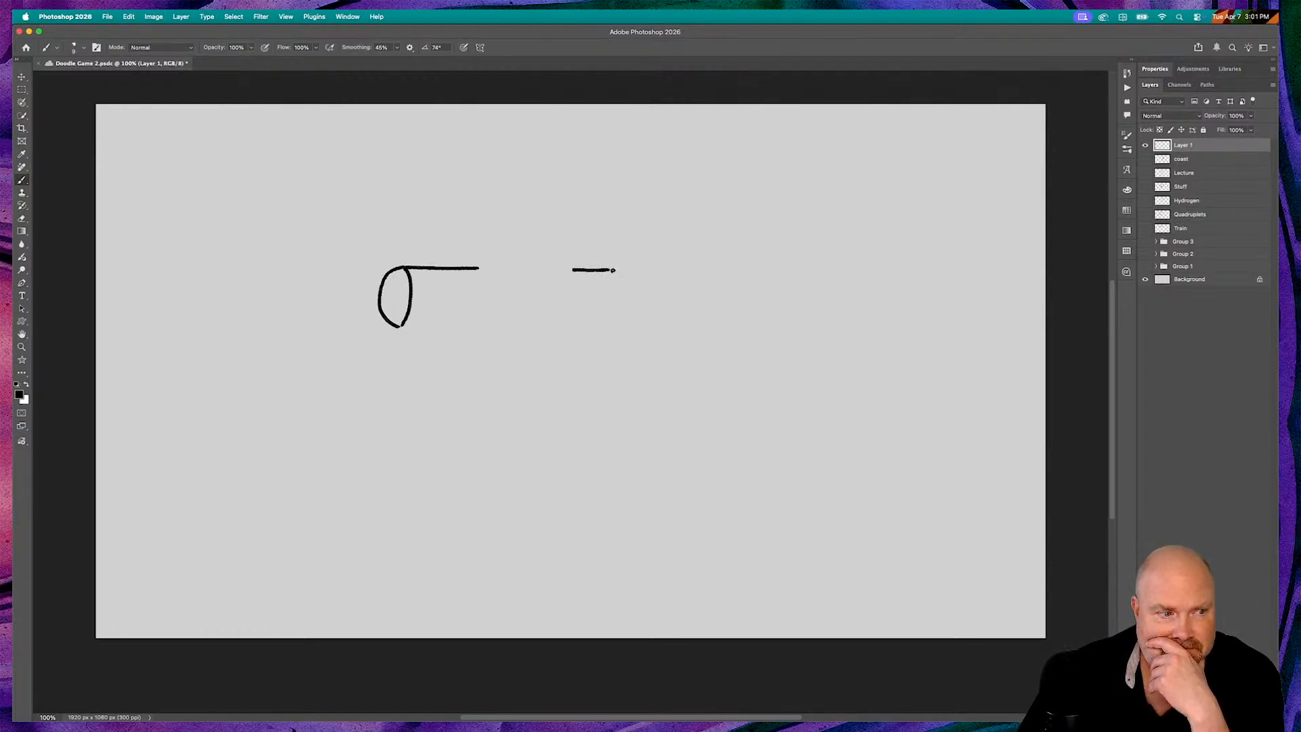
Draw the garment's right shoulder with a curved sleeve edge, and join both shoulders with a V-shaped neckline
{"action": "left_click_drag", "start_coordinate": [633, 291], "coordinate": [621, 326]}
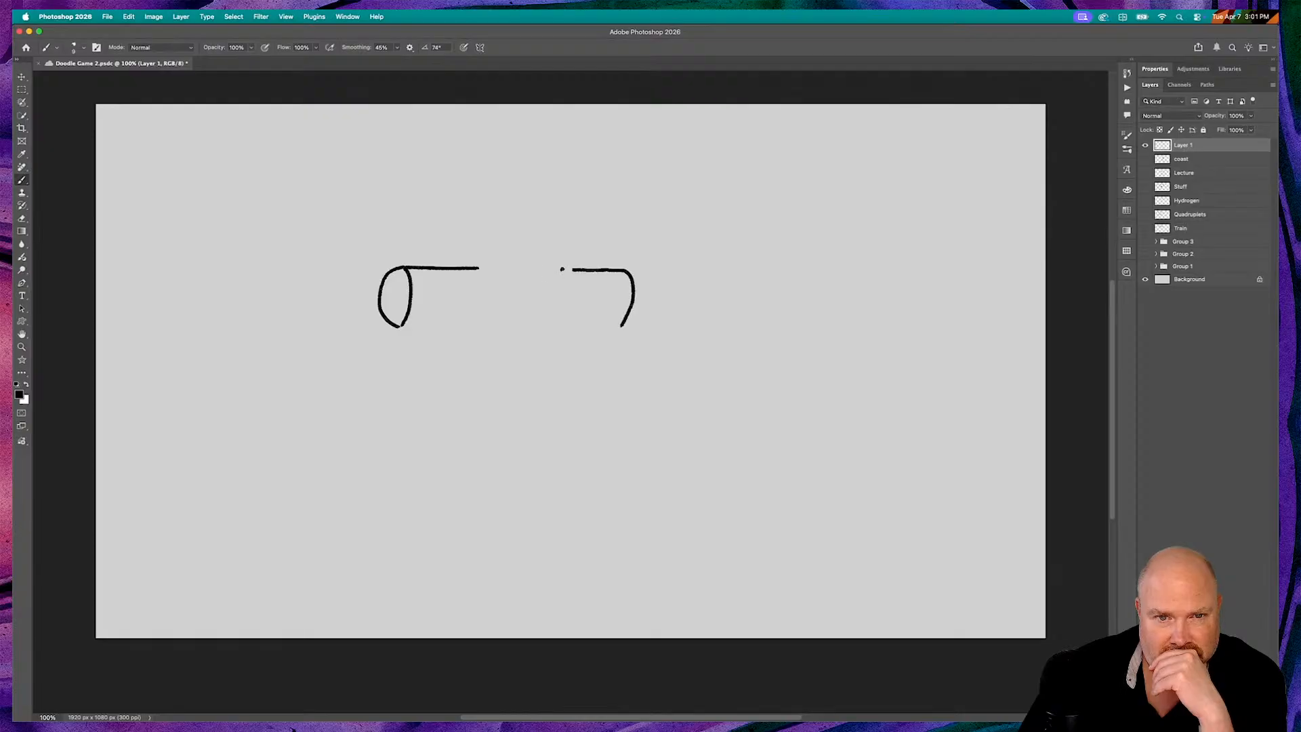
{"action": "left_click_drag", "start_coordinate": [566, 277], "coordinate": [534, 326]}
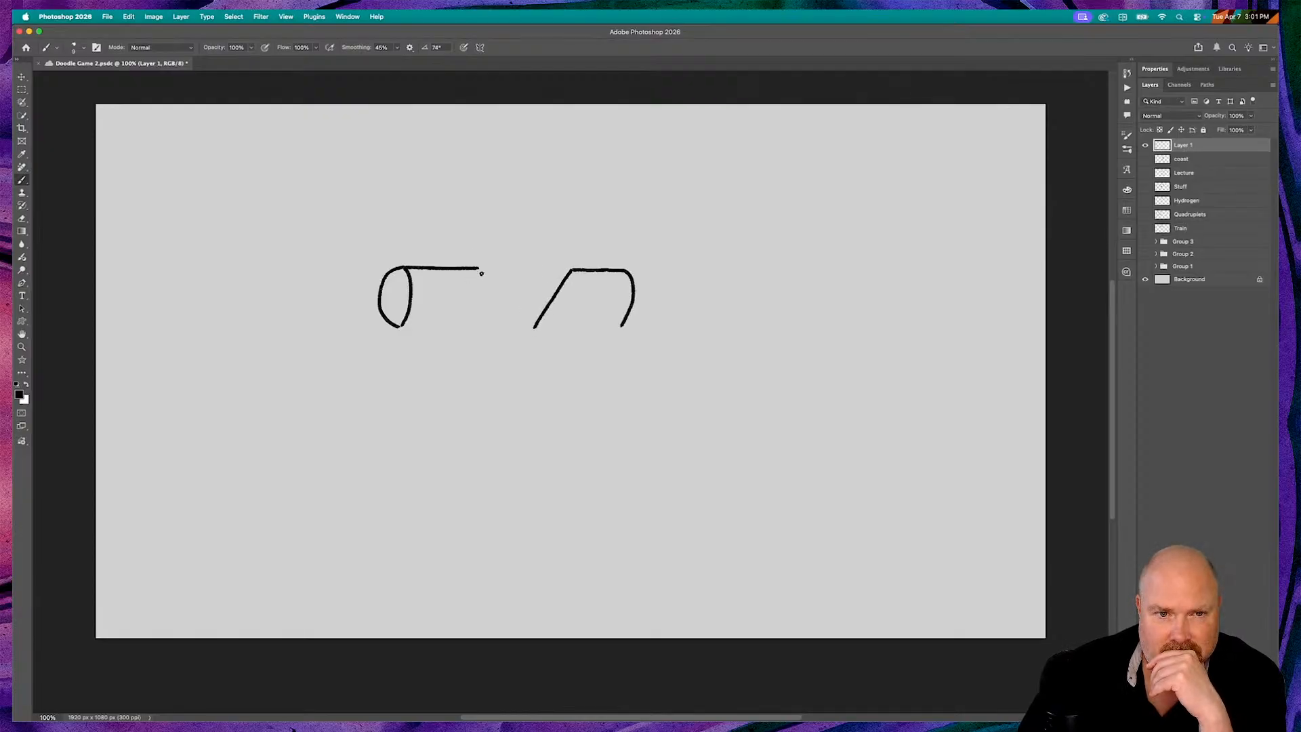
{"action": "left_click_drag", "start_coordinate": [485, 281], "coordinate": [531, 330]}
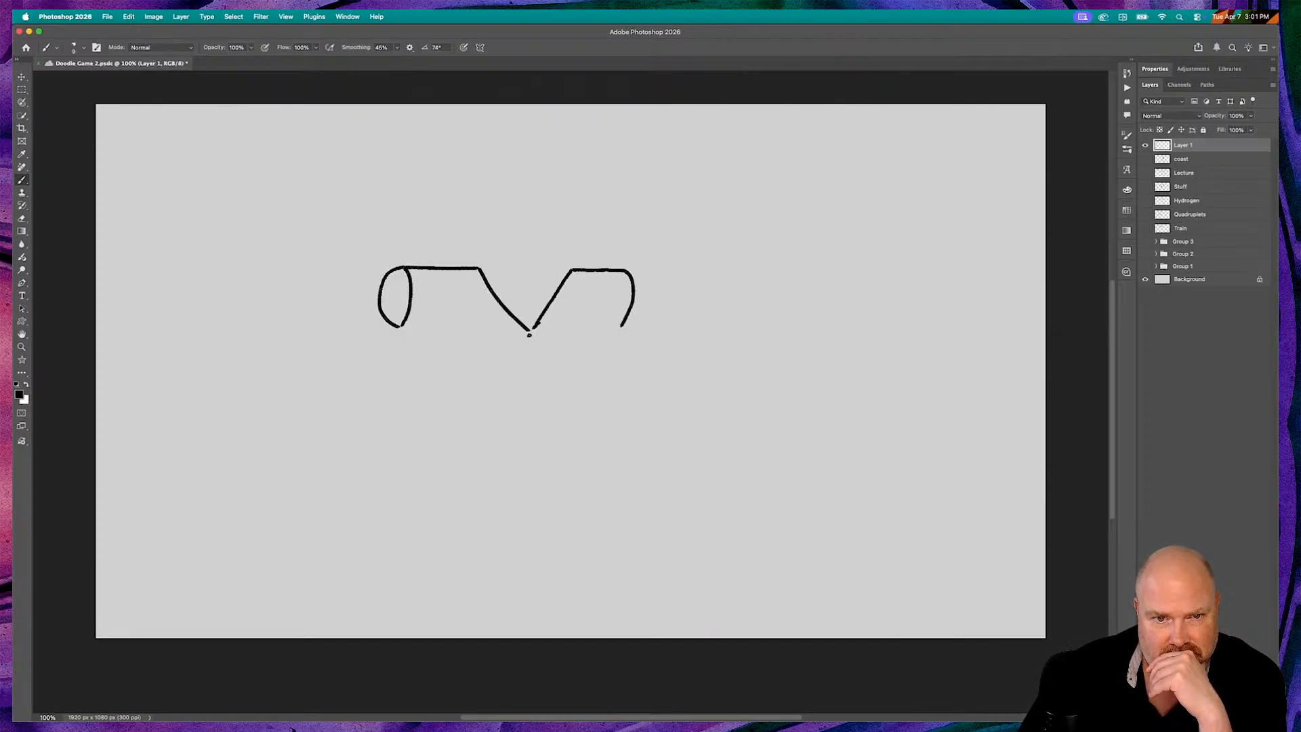
Draw the garment's centre front line from the neckline to a curved hem, with four round buttons beside the line
{"action": "left_click_drag", "start_coordinate": [529, 336], "coordinate": [528, 452]}
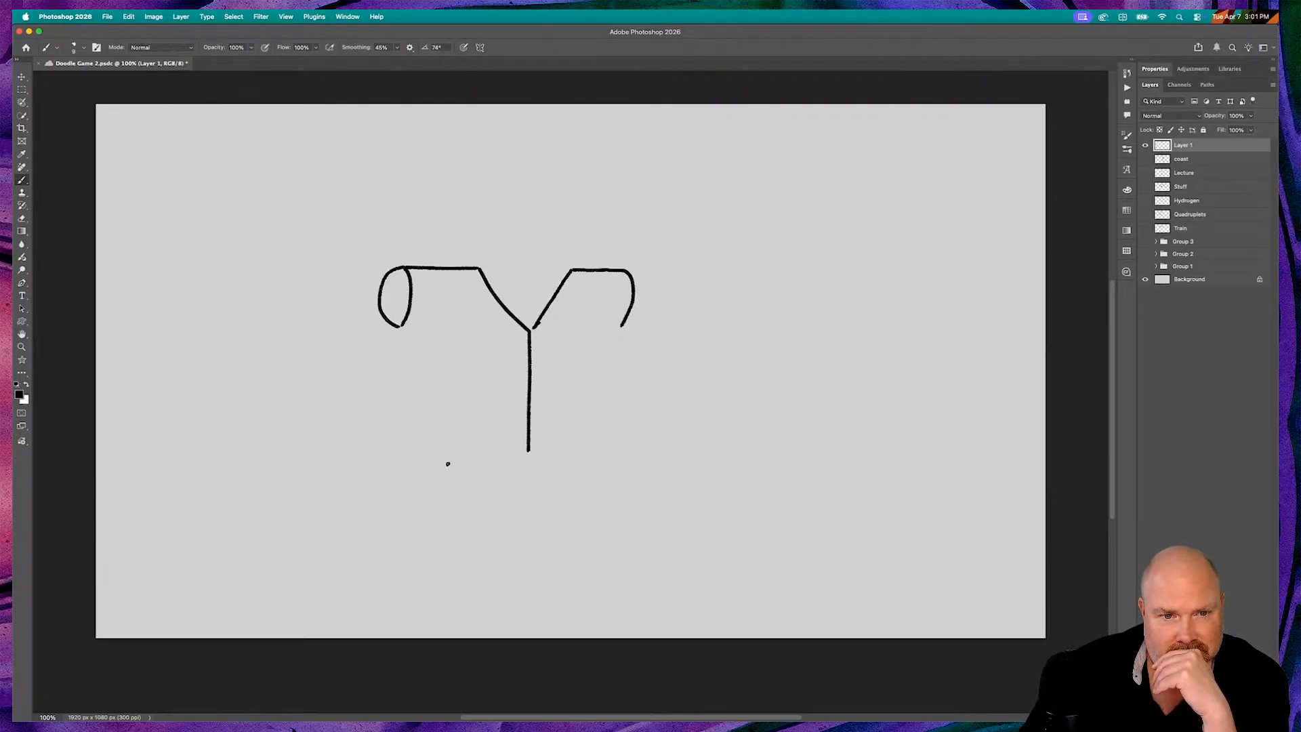
{"action": "left_click_drag", "start_coordinate": [415, 462], "coordinate": [611, 453]}
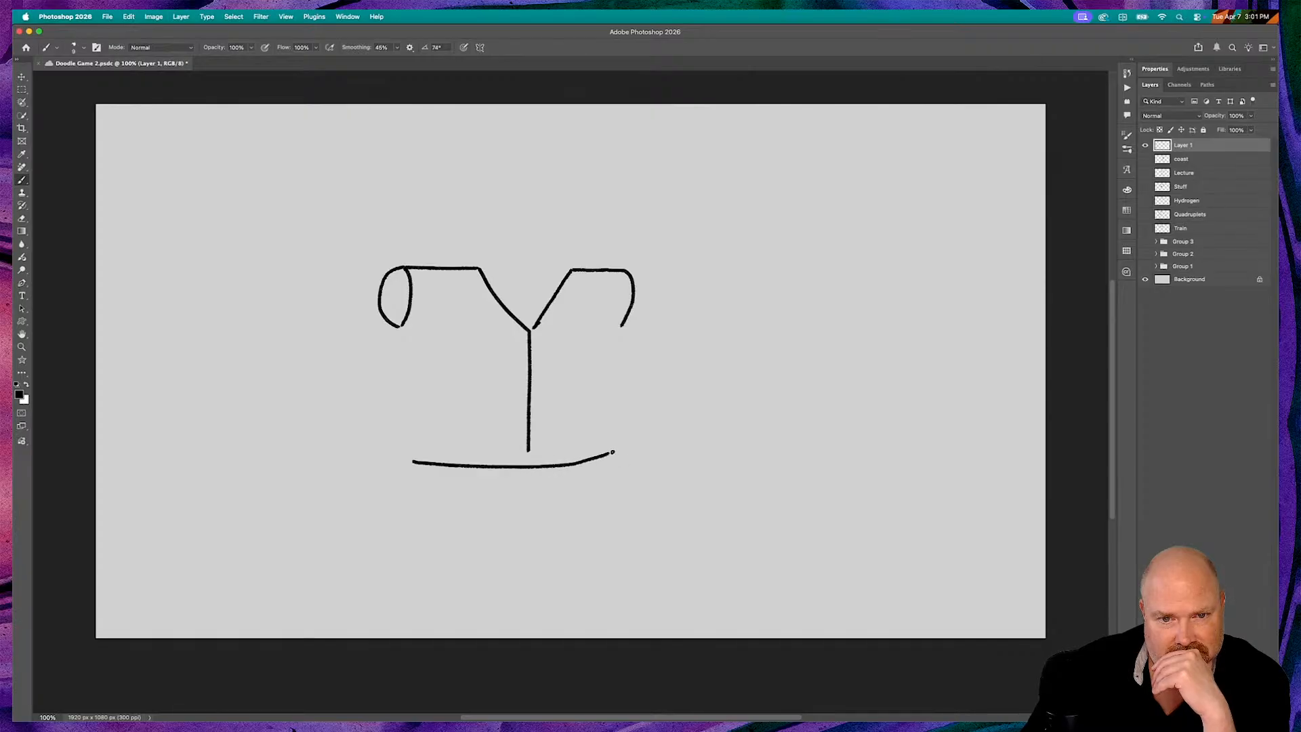
{"action": "left_click_drag", "start_coordinate": [529, 450], "coordinate": [529, 463]}
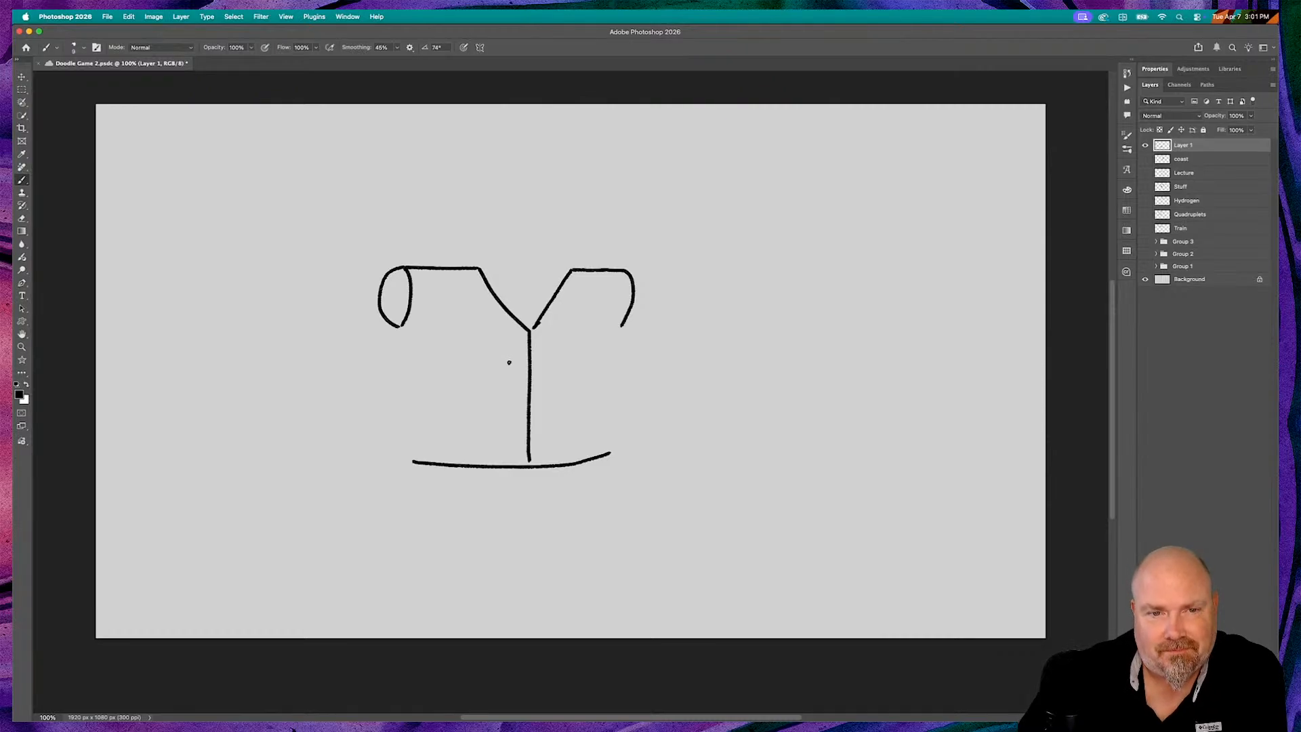
{"action": "mouse_move", "coordinate": [513, 356]}
{"action": "left_mouse_down"}
{"action": "mouse_move", "coordinate": [512, 367]}
{"action": "mouse_move", "coordinate": [521, 358]}
{"action": "left_mouse_up"}
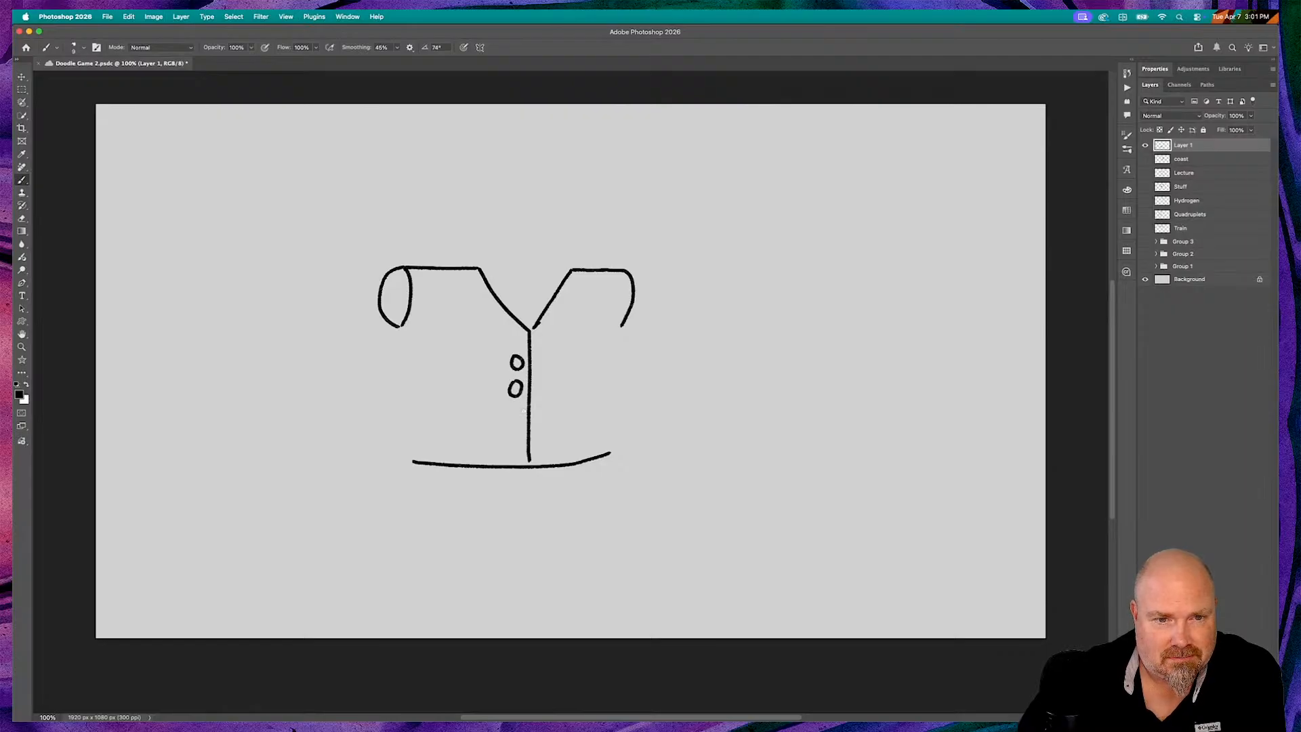
{"action": "mouse_move", "coordinate": [519, 427]}
{"action": "left_mouse_down"}
{"action": "mouse_move", "coordinate": [522, 411]}
{"action": "mouse_move", "coordinate": [504, 457]}
{"action": "mouse_move", "coordinate": [518, 444]}
{"action": "left_mouse_up"}
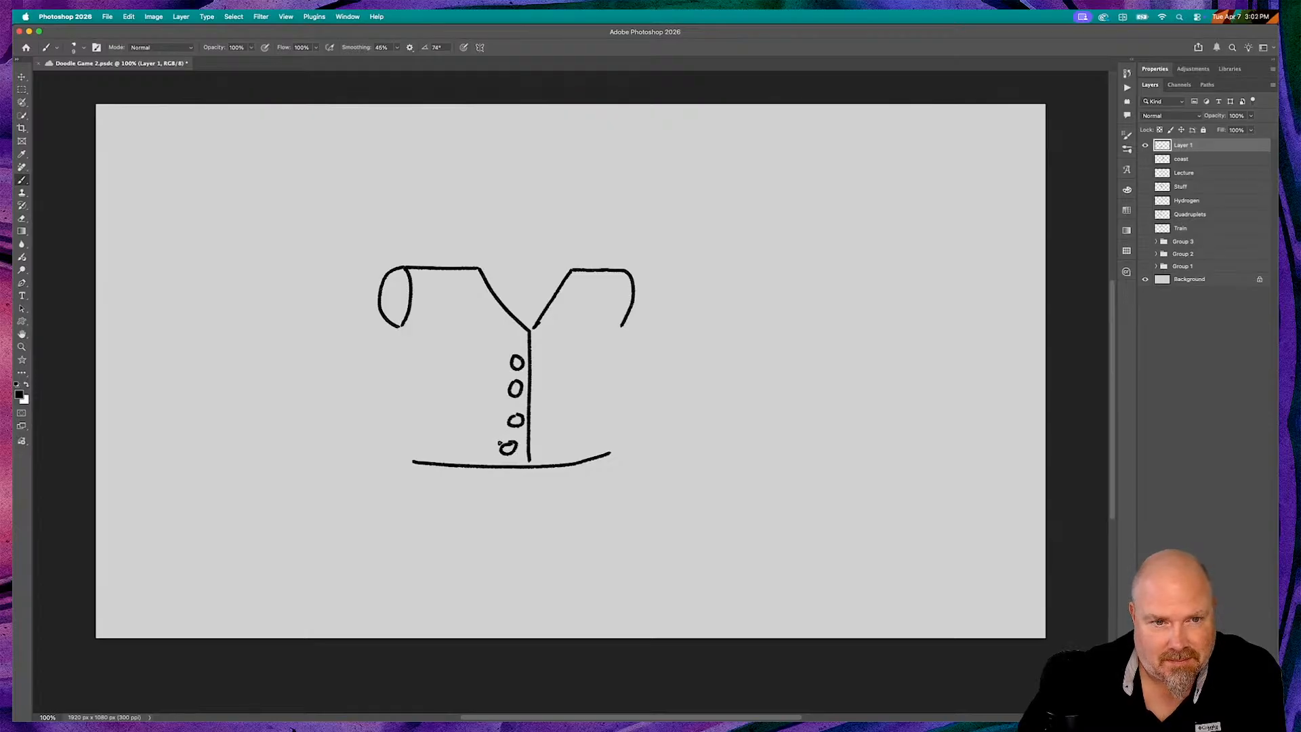
Draw the garment's left and right sides down to the hem, and close the neckline with a curved back edge
{"action": "left_click_drag", "start_coordinate": [400, 338], "coordinate": [405, 437]}
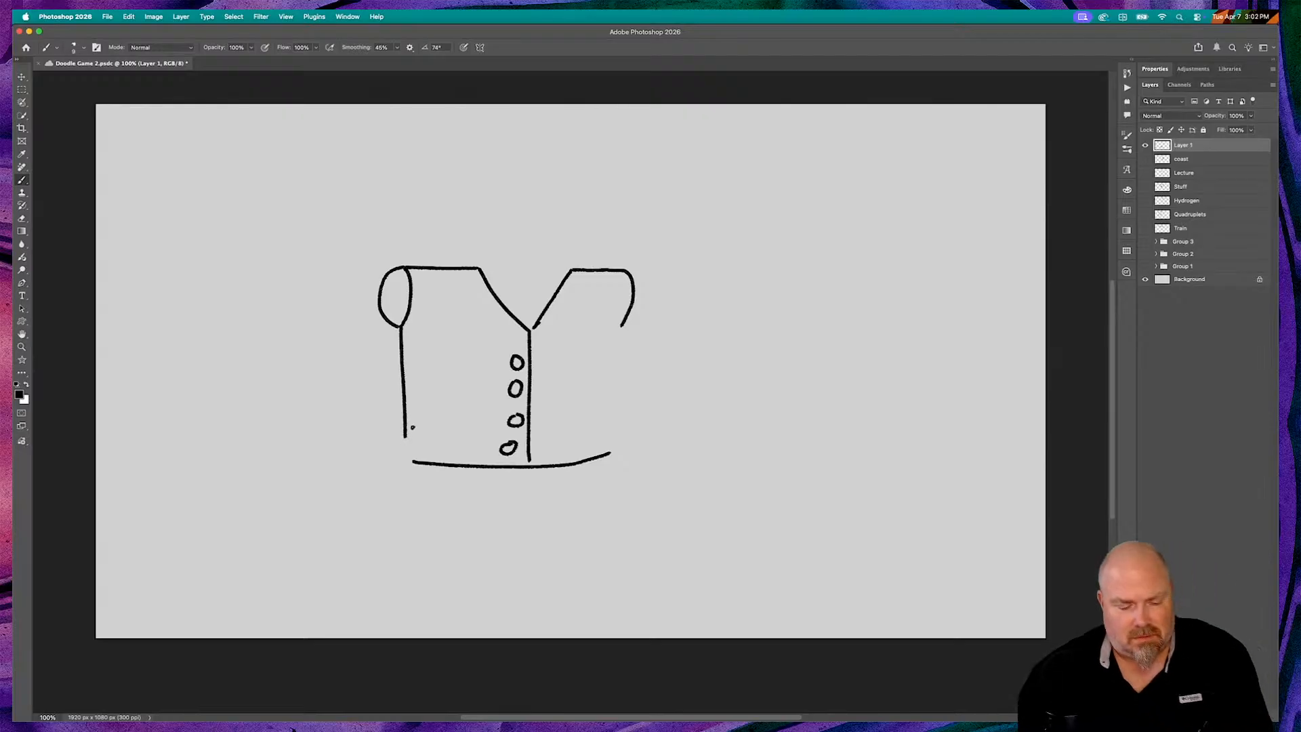
{"action": "key", "text": "super+z"}
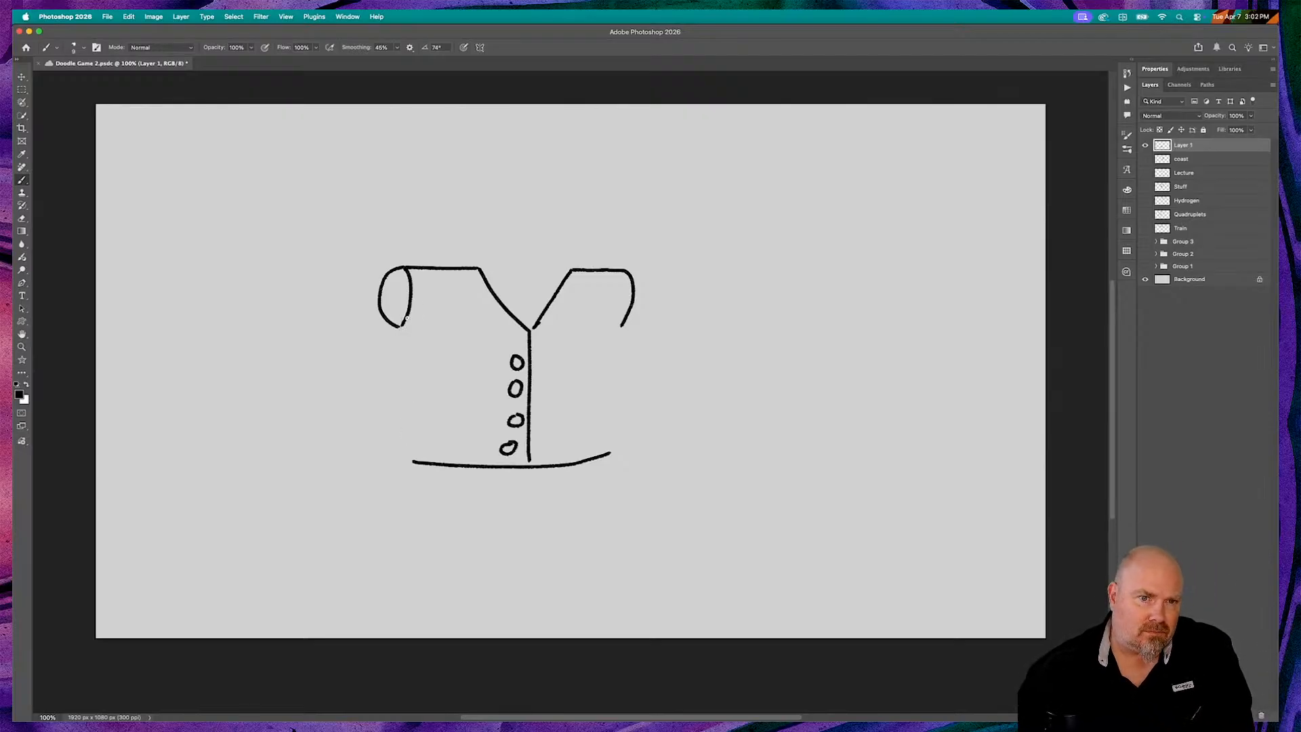
{"action": "left_click_drag", "start_coordinate": [400, 333], "coordinate": [399, 415]}
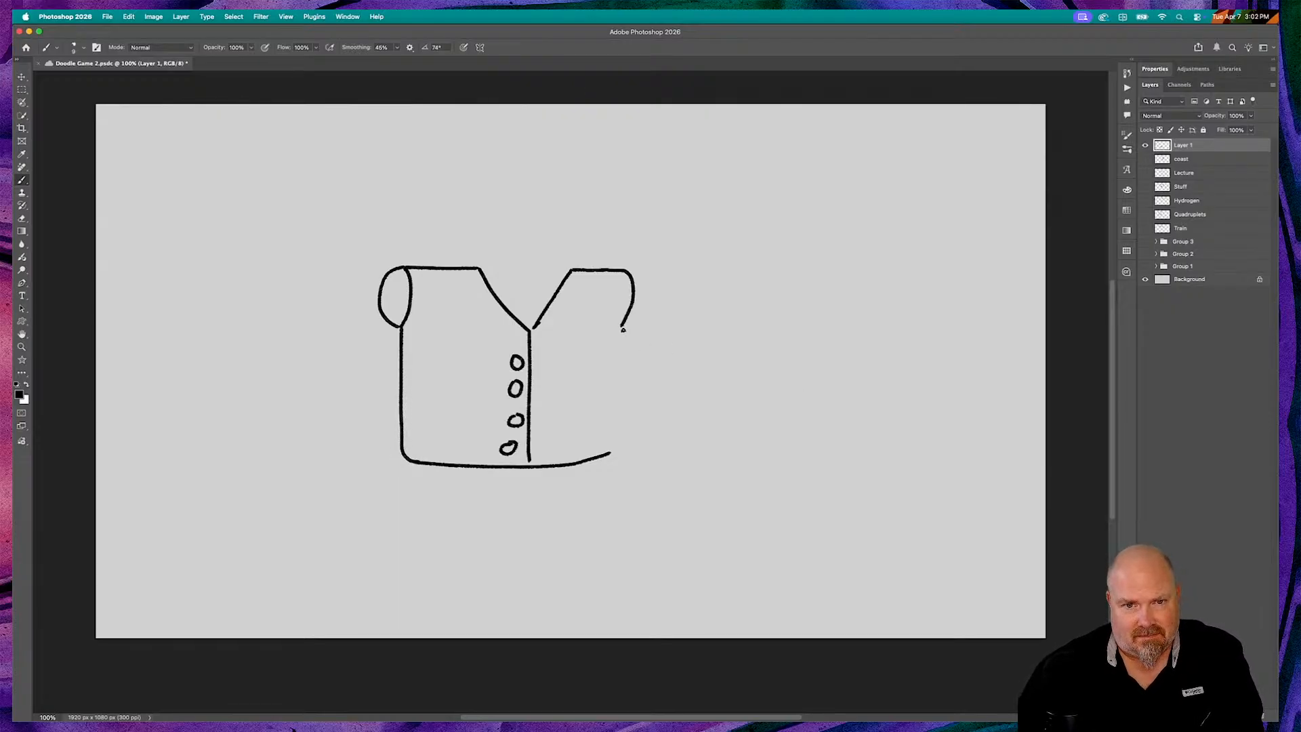
{"action": "left_click_drag", "start_coordinate": [622, 332], "coordinate": [616, 449]}
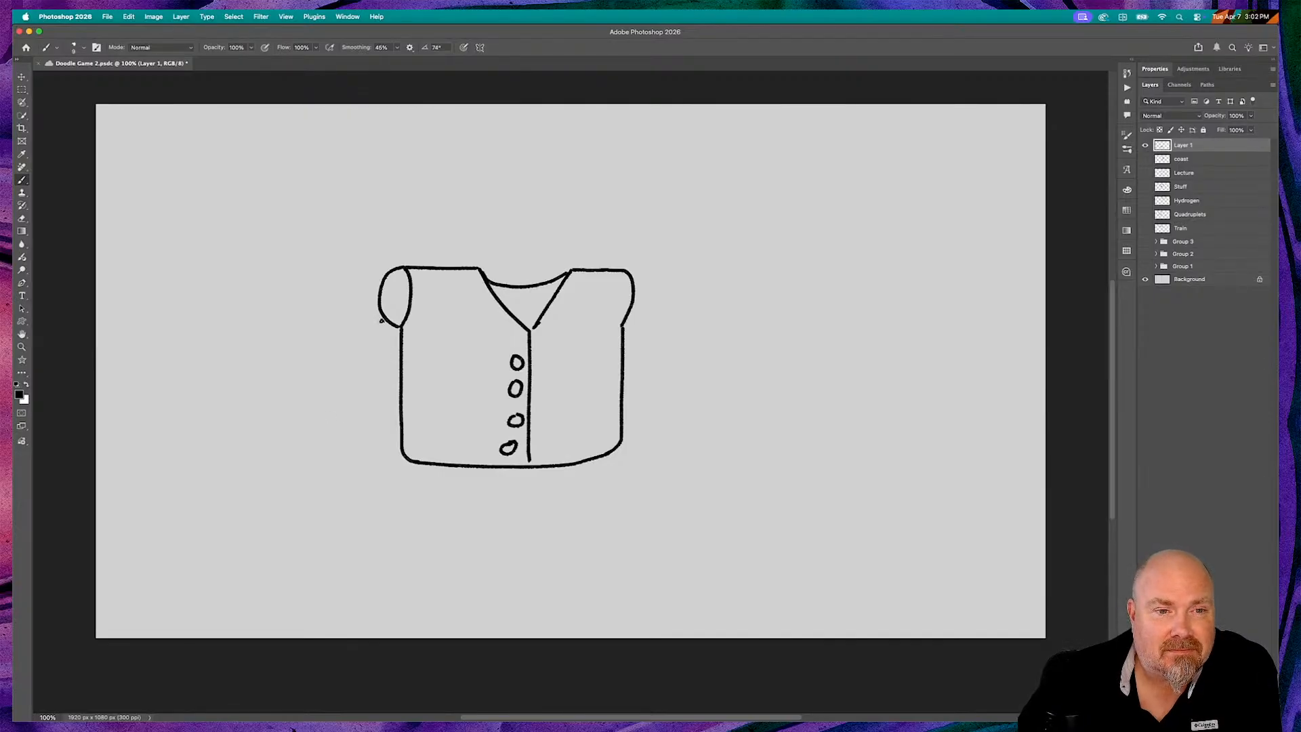
{"action": "mouse_move", "coordinate": [380, 316]}
{"action": "left_mouse_down"}
{"action": "mouse_move", "coordinate": [397, 462]}
{"action": "mouse_move", "coordinate": [410, 466]}
{"action": "left_mouse_up"}
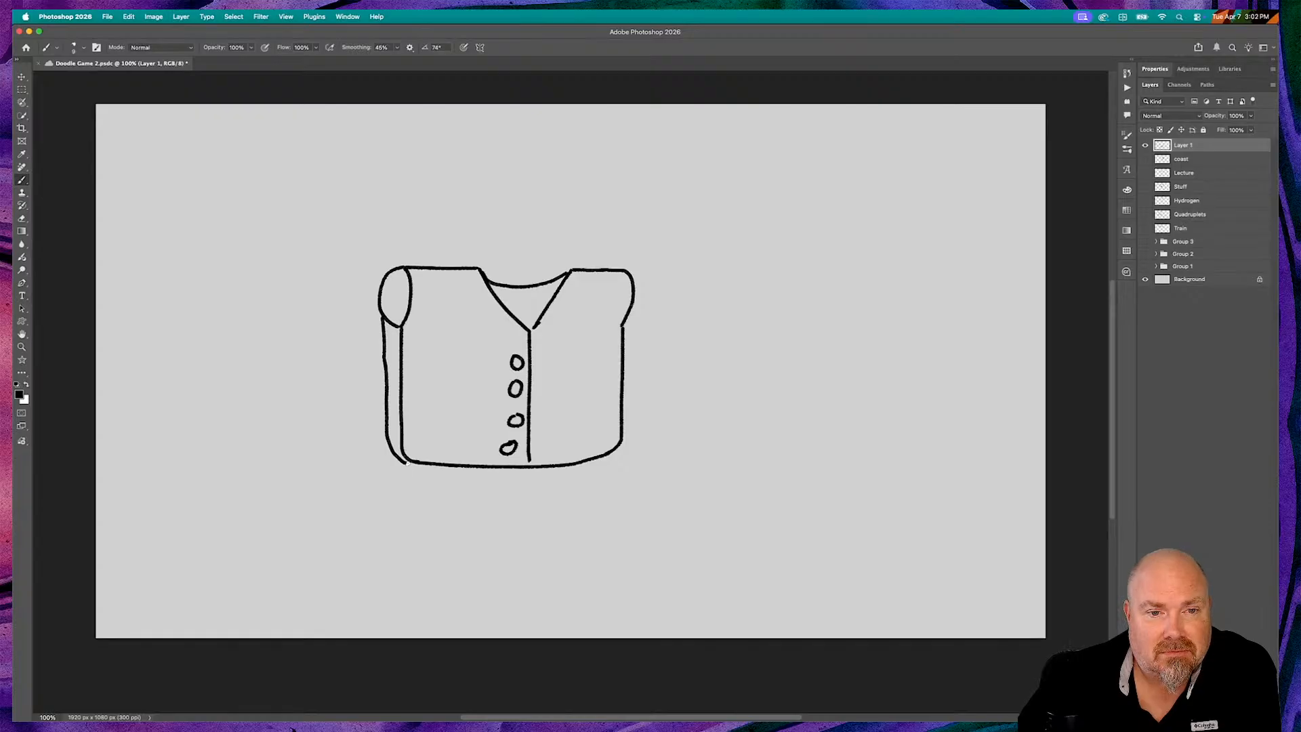
{"action": "key", "text": "super+z"}
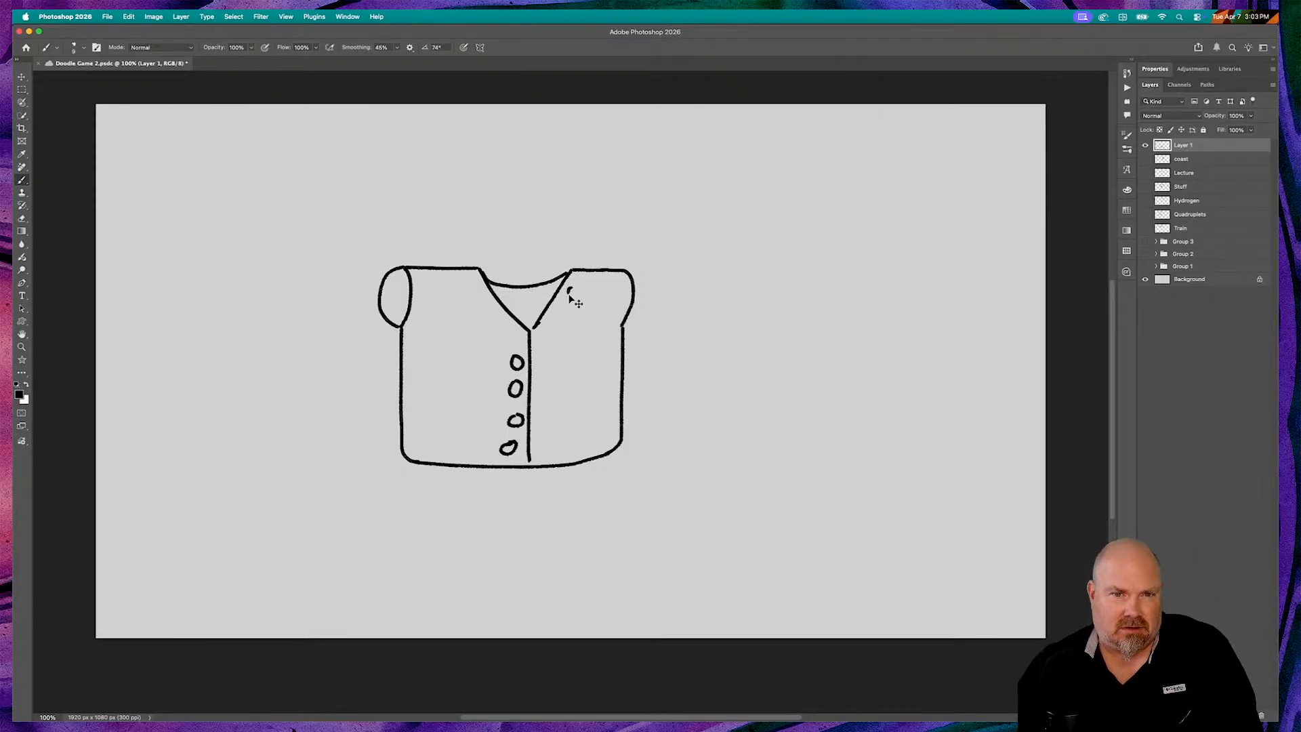
{"action": "left_click_drag", "start_coordinate": [580, 290], "coordinate": [581, 288]}
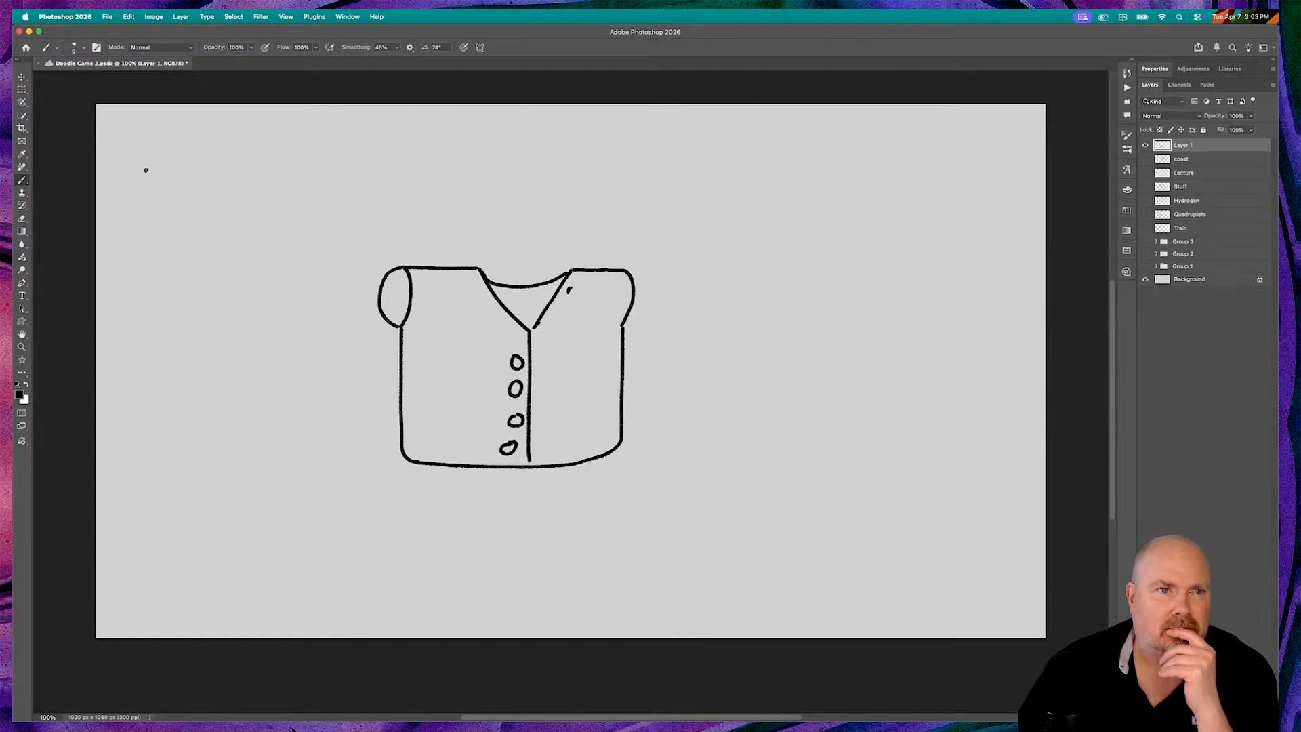
Draw two round-tipped knitting needles left of the garment, with a ball of yarn trailing a strand to their meeting point
{"action": "left_click_drag", "start_coordinate": [164, 183], "coordinate": [250, 279]}
{"action": "left_click_drag", "start_coordinate": [161, 181], "coordinate": [169, 182]}
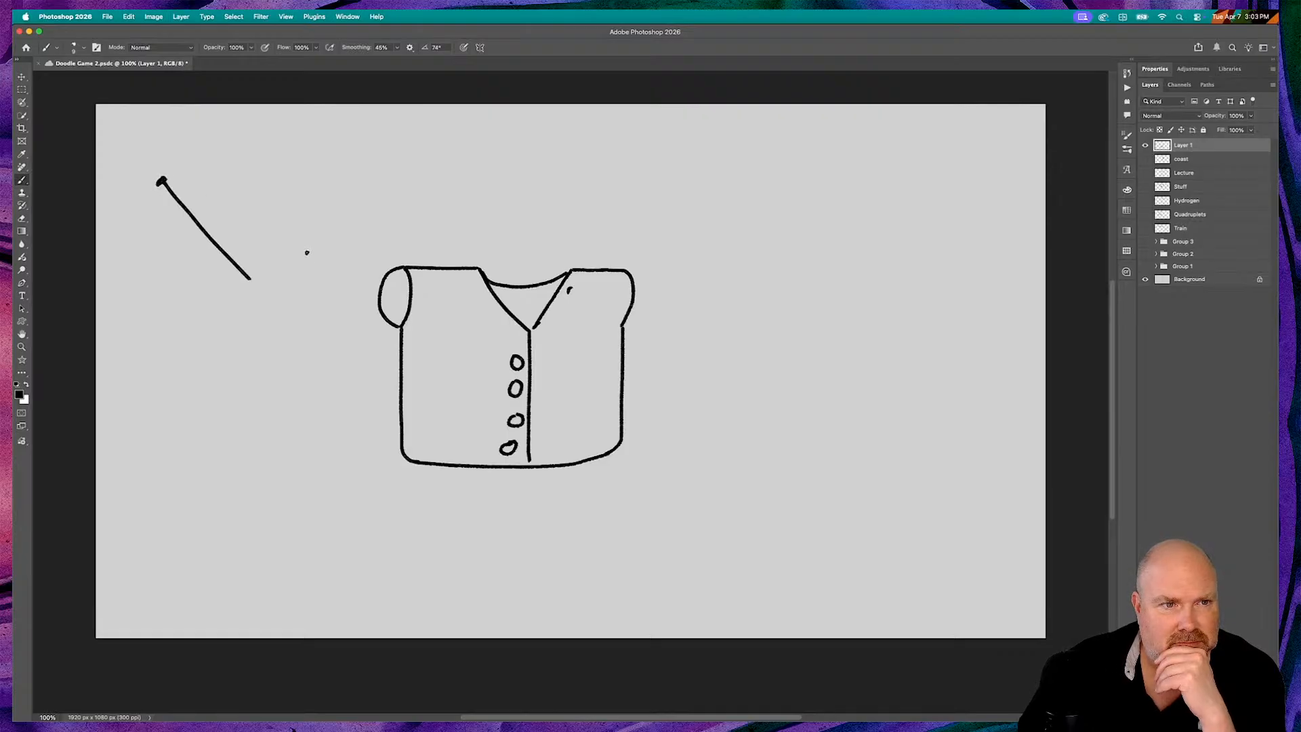
{"action": "left_click_drag", "start_coordinate": [269, 280], "coordinate": [352, 175]}
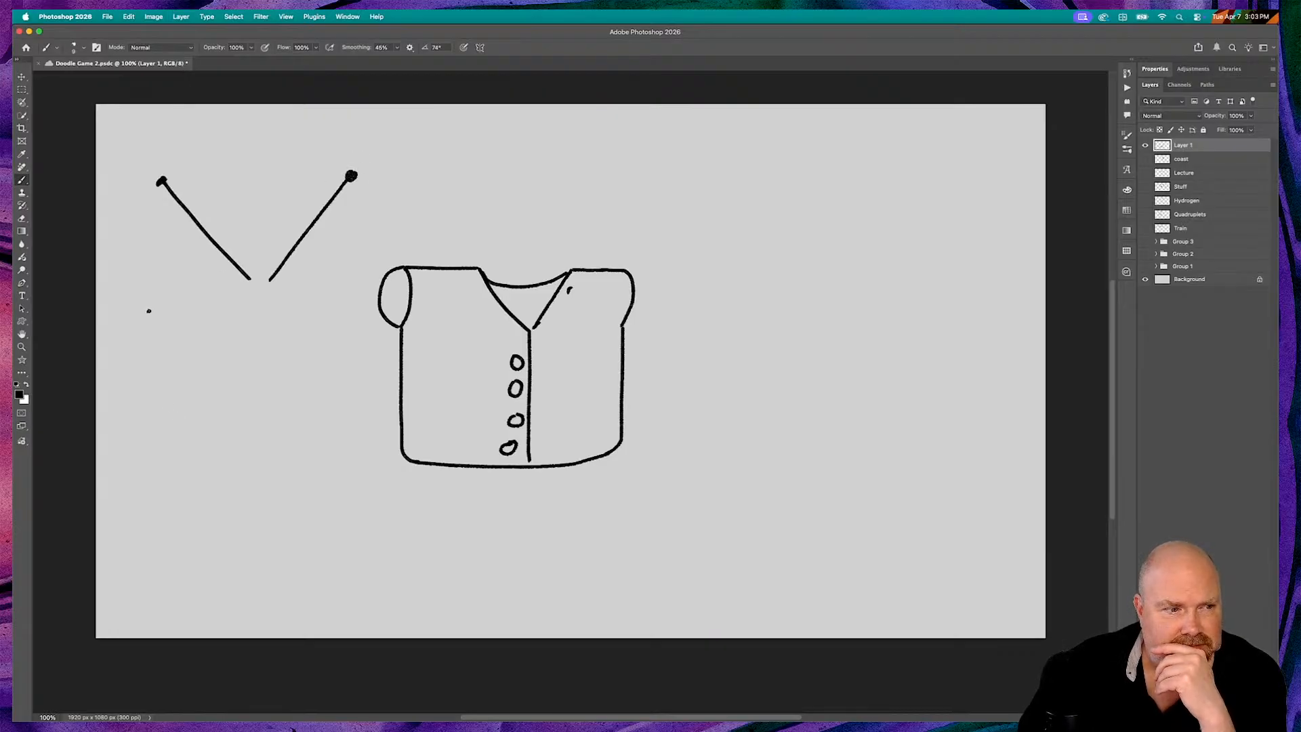
{"action": "mouse_move", "coordinate": [159, 323]}
{"action": "left_mouse_down"}
{"action": "mouse_move", "coordinate": [123, 368]}
{"action": "mouse_move", "coordinate": [178, 406]}
{"action": "mouse_move", "coordinate": [220, 381]}
{"action": "mouse_move", "coordinate": [212, 322]}
{"action": "mouse_move", "coordinate": [157, 295]}
{"action": "mouse_move", "coordinate": [138, 316]}
{"action": "mouse_move", "coordinate": [158, 323]}
{"action": "mouse_move", "coordinate": [146, 358]}
{"action": "mouse_move", "coordinate": [180, 355]}
{"action": "mouse_move", "coordinate": [171, 393]}
{"action": "mouse_move", "coordinate": [204, 374]}
{"action": "mouse_move", "coordinate": [181, 362]}
{"action": "mouse_move", "coordinate": [196, 324]}
{"action": "mouse_move", "coordinate": [128, 307]}
{"action": "mouse_move", "coordinate": [145, 310]}
{"action": "mouse_move", "coordinate": [130, 363]}
{"action": "mouse_move", "coordinate": [169, 323]}
{"action": "mouse_move", "coordinate": [236, 365]}
{"action": "mouse_move", "coordinate": [149, 371]}
{"action": "mouse_move", "coordinate": [163, 389]}
{"action": "mouse_move", "coordinate": [195, 373]}
{"action": "mouse_move", "coordinate": [158, 337]}
{"action": "mouse_move", "coordinate": [178, 333]}
{"action": "mouse_move", "coordinate": [181, 307]}
{"action": "mouse_move", "coordinate": [246, 287]}
{"action": "left_mouse_up"}
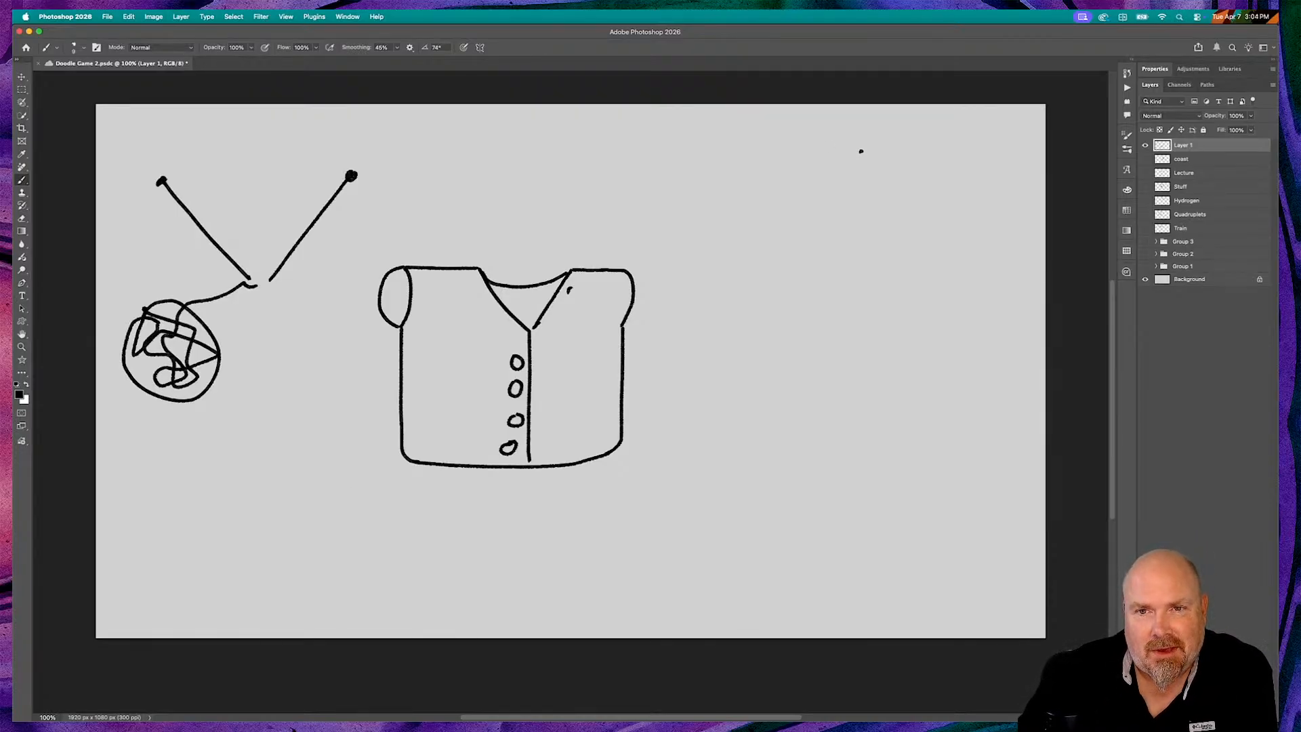
Draw a head at the upper right of the canvas with ears, eyes, eyebrows and three sweat drops on the forehead
{"action": "mouse_move", "coordinate": [860, 151]}
{"action": "left_mouse_down"}
{"action": "mouse_move", "coordinate": [829, 236]}
{"action": "mouse_move", "coordinate": [844, 258]}
{"action": "mouse_move", "coordinate": [874, 261]}
{"action": "mouse_move", "coordinate": [915, 214]}
{"action": "mouse_move", "coordinate": [909, 164]}
{"action": "mouse_move", "coordinate": [870, 148]}
{"action": "mouse_move", "coordinate": [838, 155]}
{"action": "mouse_move", "coordinate": [828, 217]}
{"action": "left_mouse_up"}
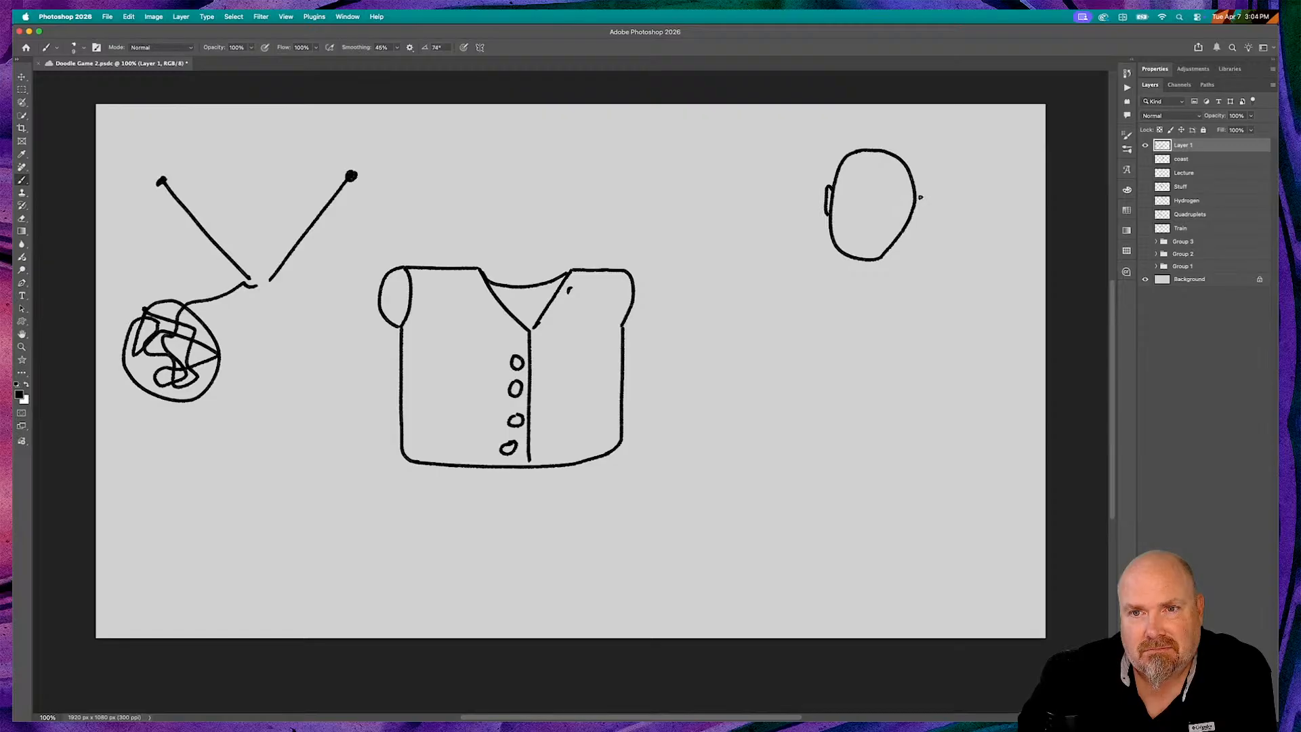
{"action": "mouse_move", "coordinate": [916, 193]}
{"action": "left_mouse_down"}
{"action": "mouse_move", "coordinate": [913, 228]}
{"action": "mouse_move", "coordinate": [847, 196]}
{"action": "left_mouse_up"}
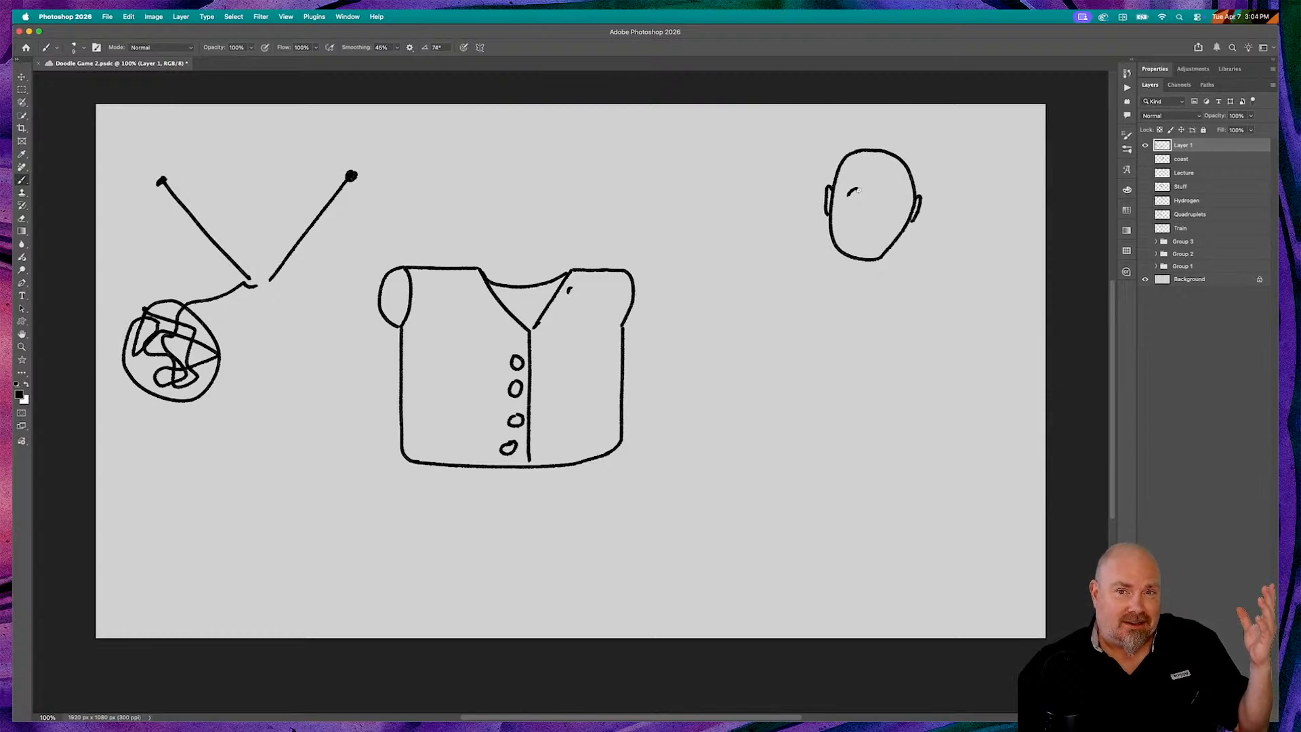
{"action": "mouse_move", "coordinate": [885, 193]}
{"action": "left_mouse_down"}
{"action": "mouse_move", "coordinate": [902, 195]}
{"action": "mouse_move", "coordinate": [851, 206]}
{"action": "mouse_move", "coordinate": [866, 181]}
{"action": "mouse_move", "coordinate": [873, 191]}
{"action": "mouse_move", "coordinate": [870, 174]}
{"action": "mouse_move", "coordinate": [876, 184]}
{"action": "mouse_move", "coordinate": [850, 174]}
{"action": "mouse_move", "coordinate": [846, 186]}
{"action": "mouse_move", "coordinate": [852, 169]}
{"action": "left_mouse_up"}
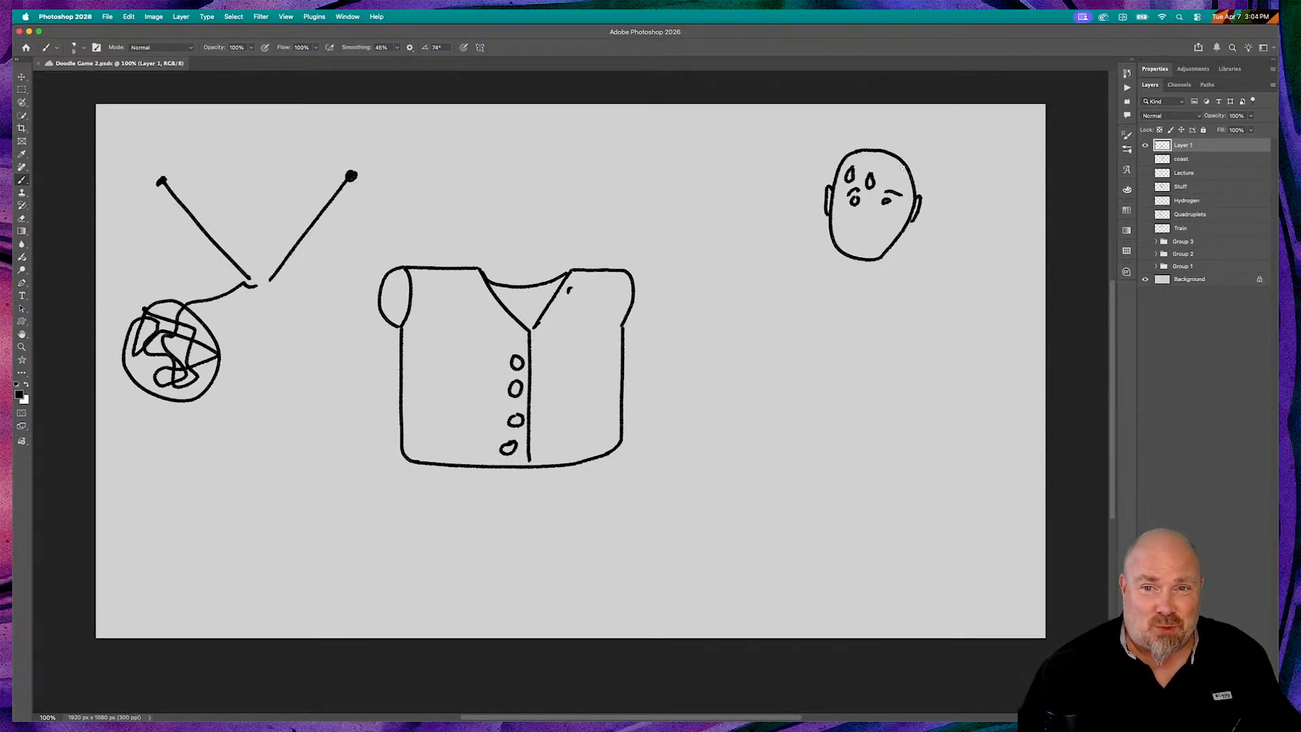
{"action": "mouse_move", "coordinate": [893, 170]}
{"action": "left_mouse_down"}
{"action": "mouse_move", "coordinate": [882, 181]}
{"action": "mouse_move", "coordinate": [898, 184]}
{"action": "mouse_move", "coordinate": [896, 161]}
{"action": "left_mouse_up"}
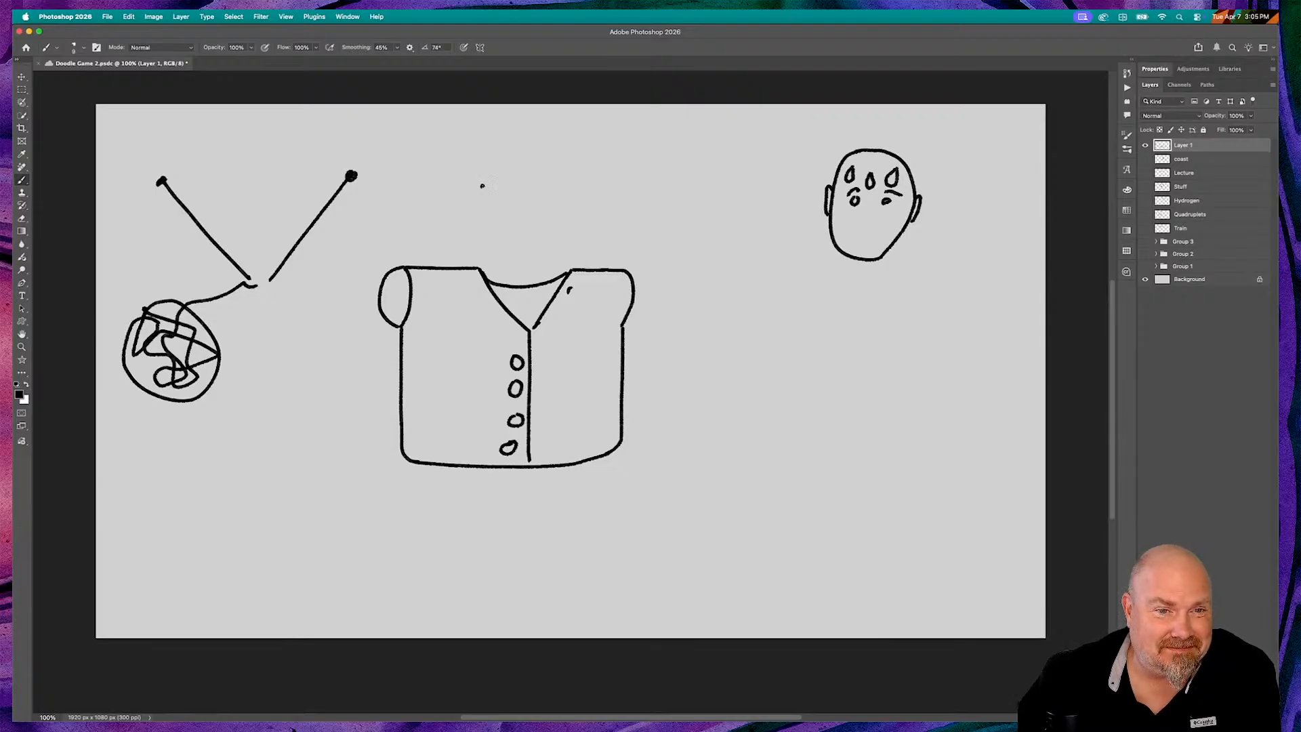
Draw an arrow pointing down at the garment's left shoulder, and handwrite an underlined first name to the garment's right
{"action": "mouse_move", "coordinate": [475, 144]}
{"action": "left_mouse_down"}
{"action": "mouse_move", "coordinate": [466, 242]}
{"action": "mouse_move", "coordinate": [451, 216]}
{"action": "mouse_move", "coordinate": [495, 219]}
{"action": "left_mouse_up"}
{"action": "left_click_drag", "start_coordinate": [546, 181], "coordinate": [544, 181]}
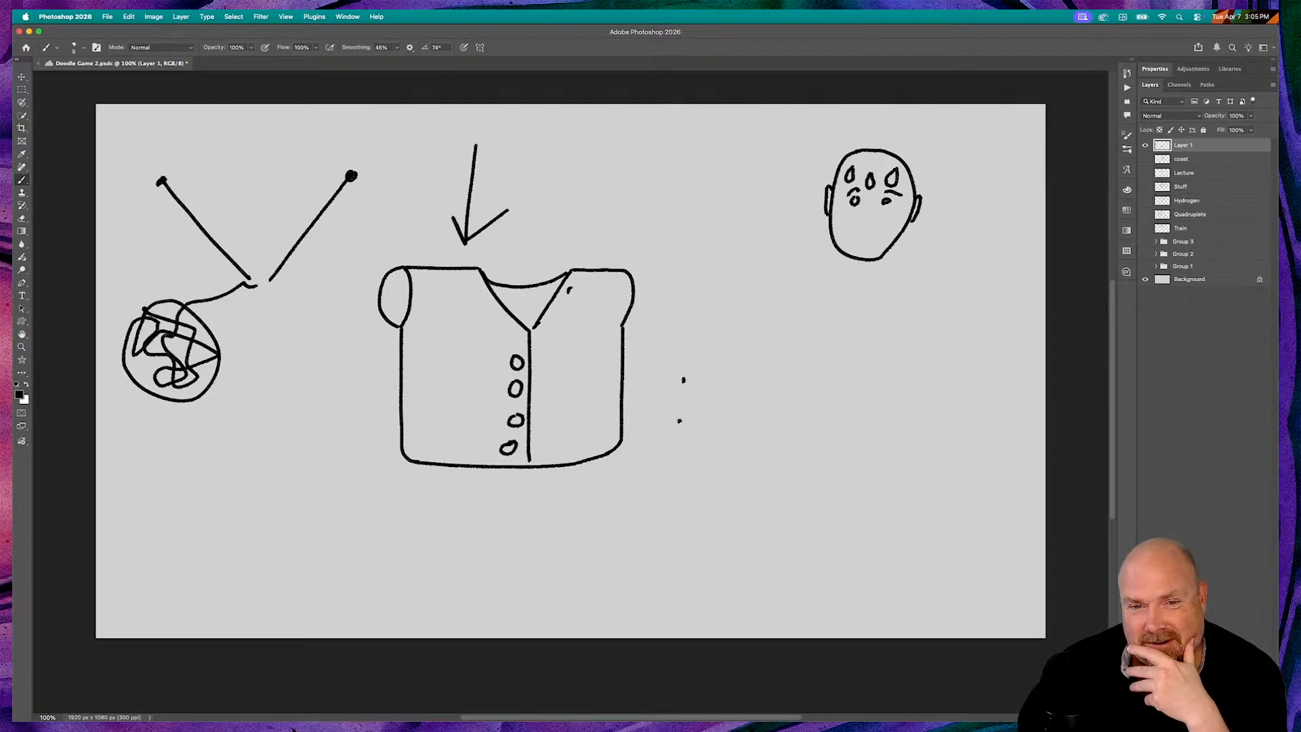
{"action": "left_click_drag", "start_coordinate": [679, 421], "coordinate": [678, 444]}
{"action": "mouse_move", "coordinate": [685, 375]}
{"action": "left_mouse_down"}
{"action": "mouse_move", "coordinate": [723, 373]}
{"action": "mouse_move", "coordinate": [724, 411]}
{"action": "mouse_move", "coordinate": [675, 412]}
{"action": "mouse_move", "coordinate": [773, 449]}
{"action": "left_mouse_up"}
{"action": "mouse_move", "coordinate": [799, 390]}
{"action": "left_mouse_down"}
{"action": "mouse_move", "coordinate": [796, 439]}
{"action": "mouse_move", "coordinate": [839, 460]}
{"action": "mouse_move", "coordinate": [561, 479]}
{"action": "left_mouse_up"}
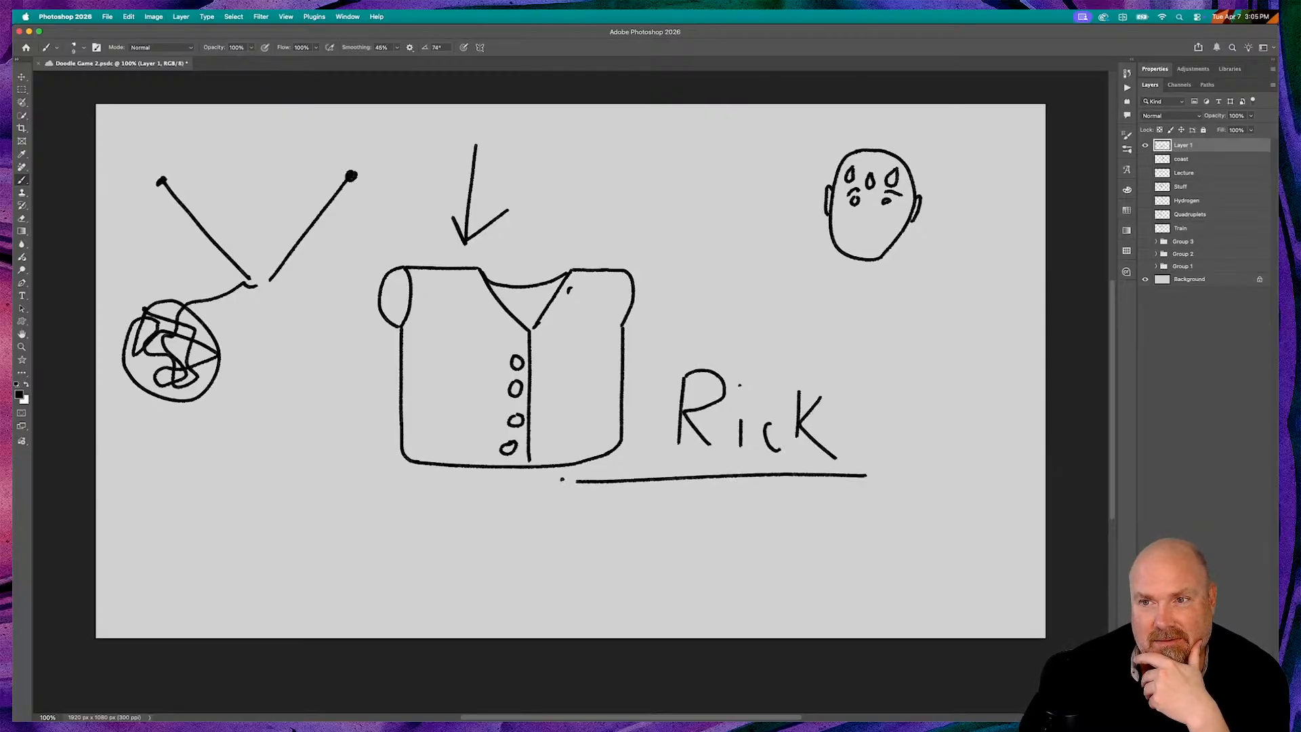
Rename the drawing's layer as Sweater vest and hide it
{"action": "double_click", "coordinate": [1185, 145]}
{"action": "type", "text": "S"}
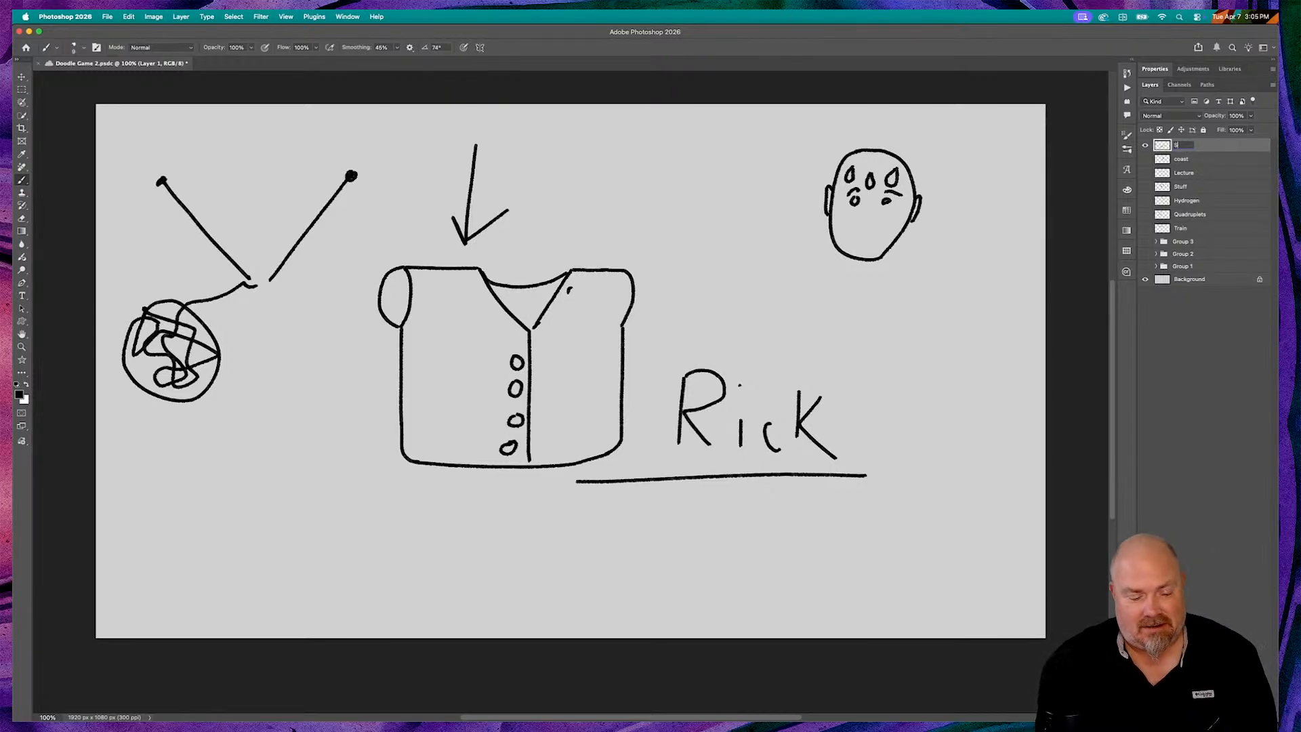
{"action": "type", "text": "waater vest"}
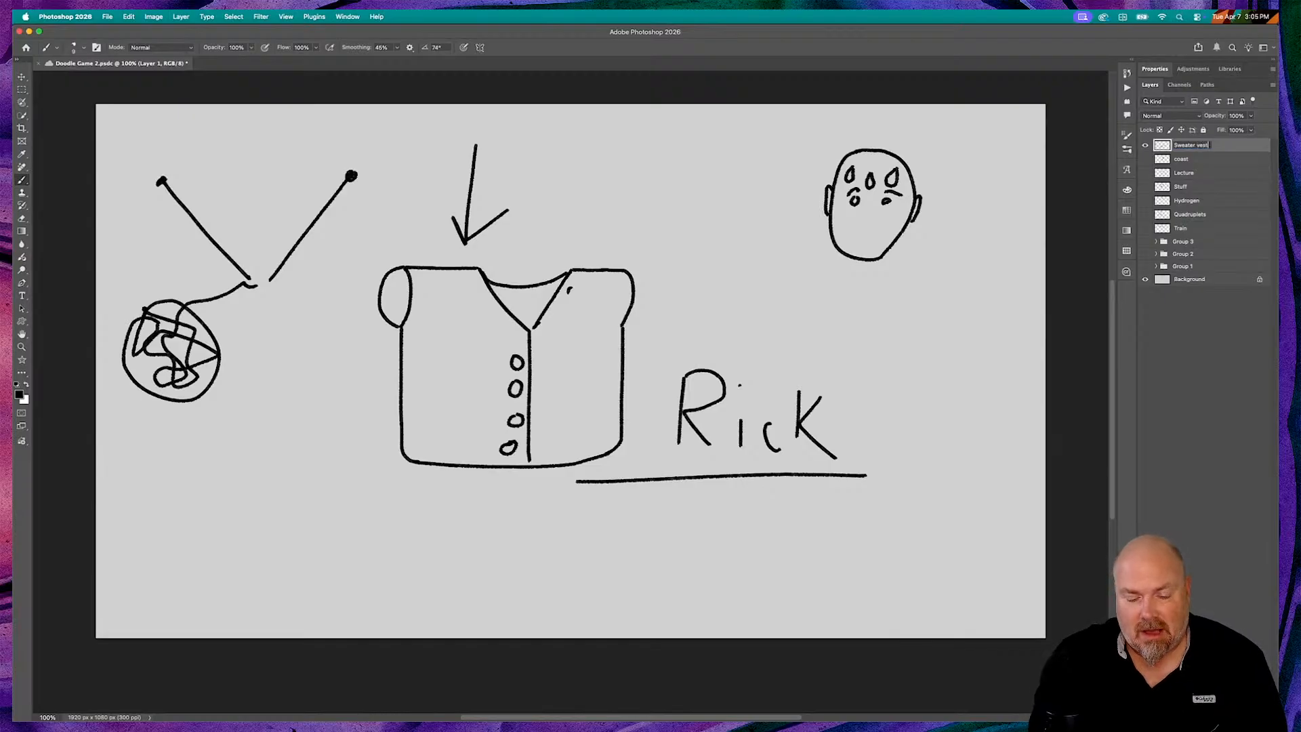
{"action": "key", "text": "Return"}
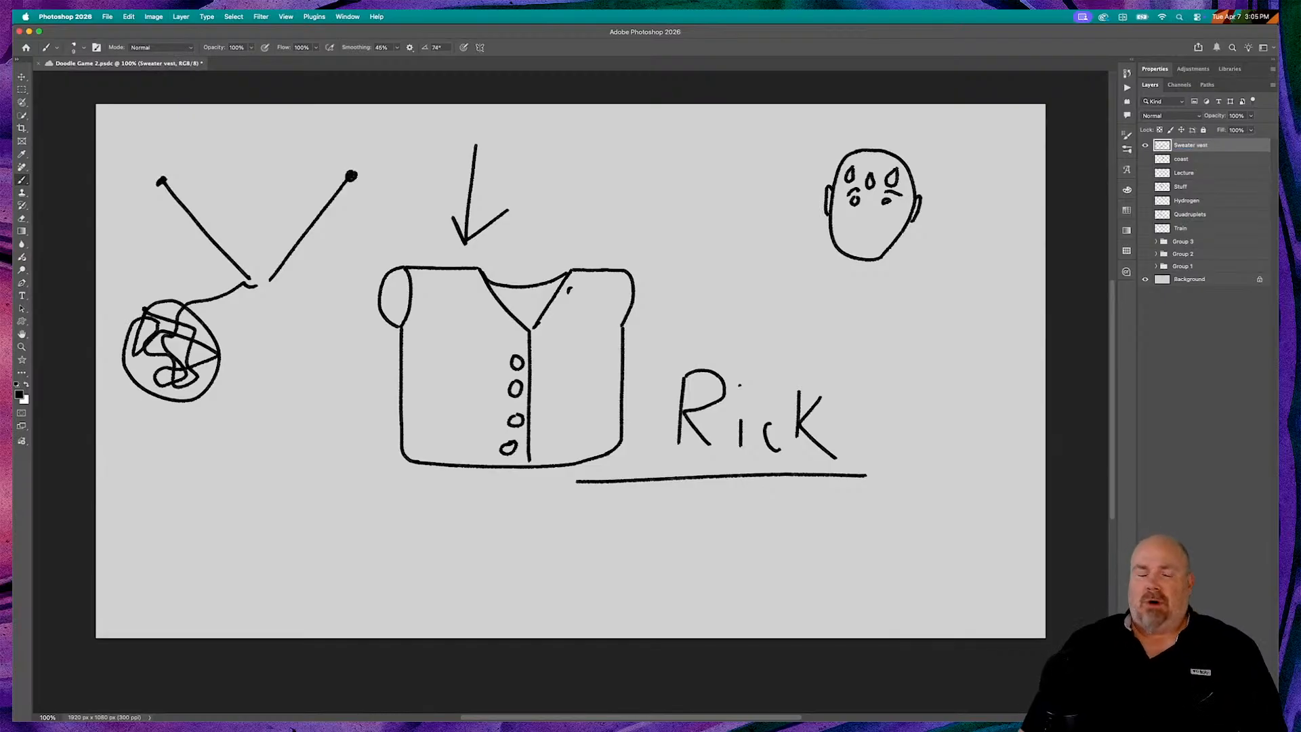
{"action": "left_click", "coordinate": [1144, 146]}
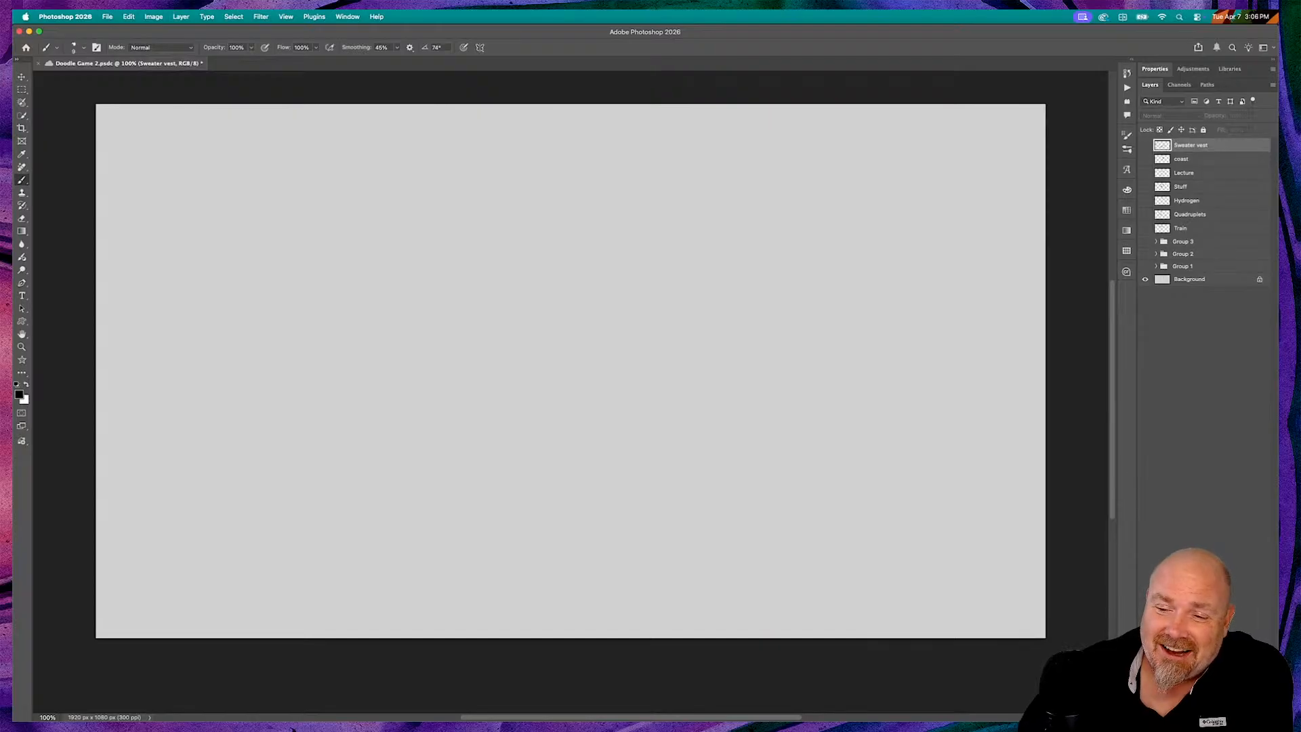
Add a new layer and draw a boat with a cabin and smoking chimney, floating on a long wavy waterline
{"action": "key", "text": "alt+shift+super+n"}
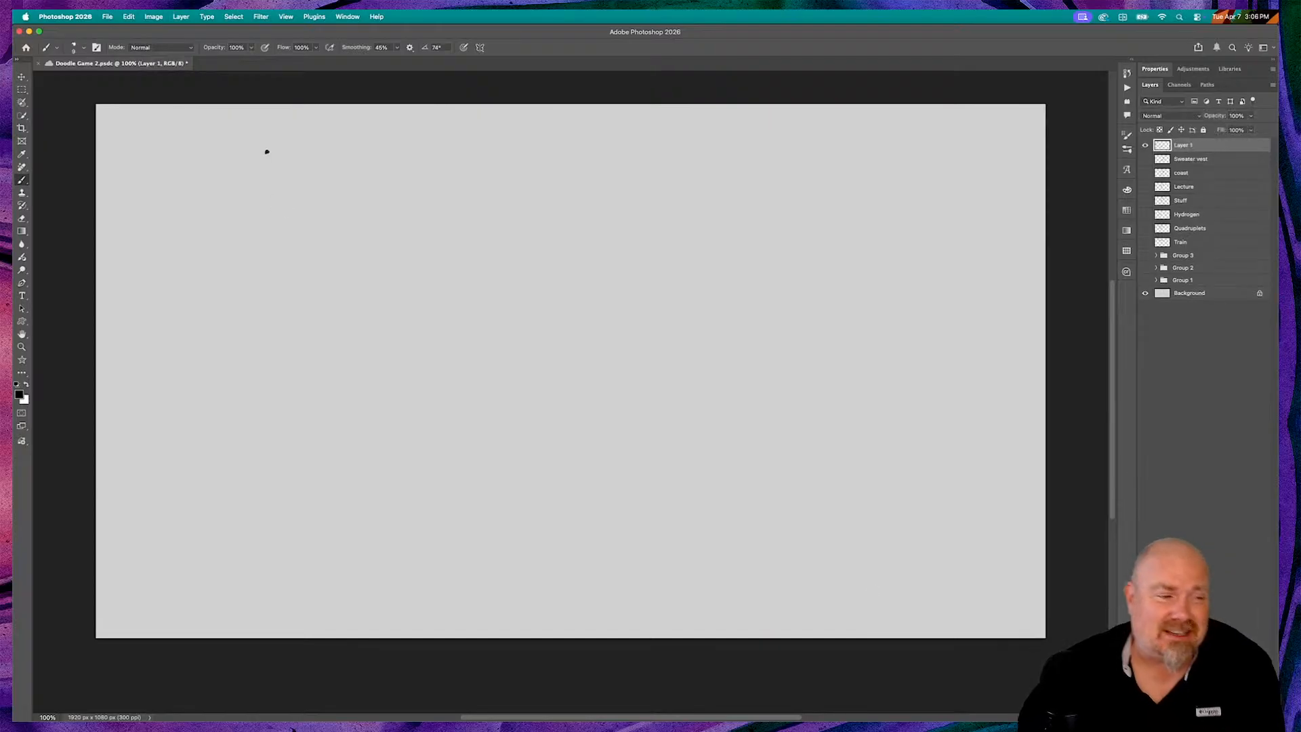
{"action": "key", "text": "super+Tab"}
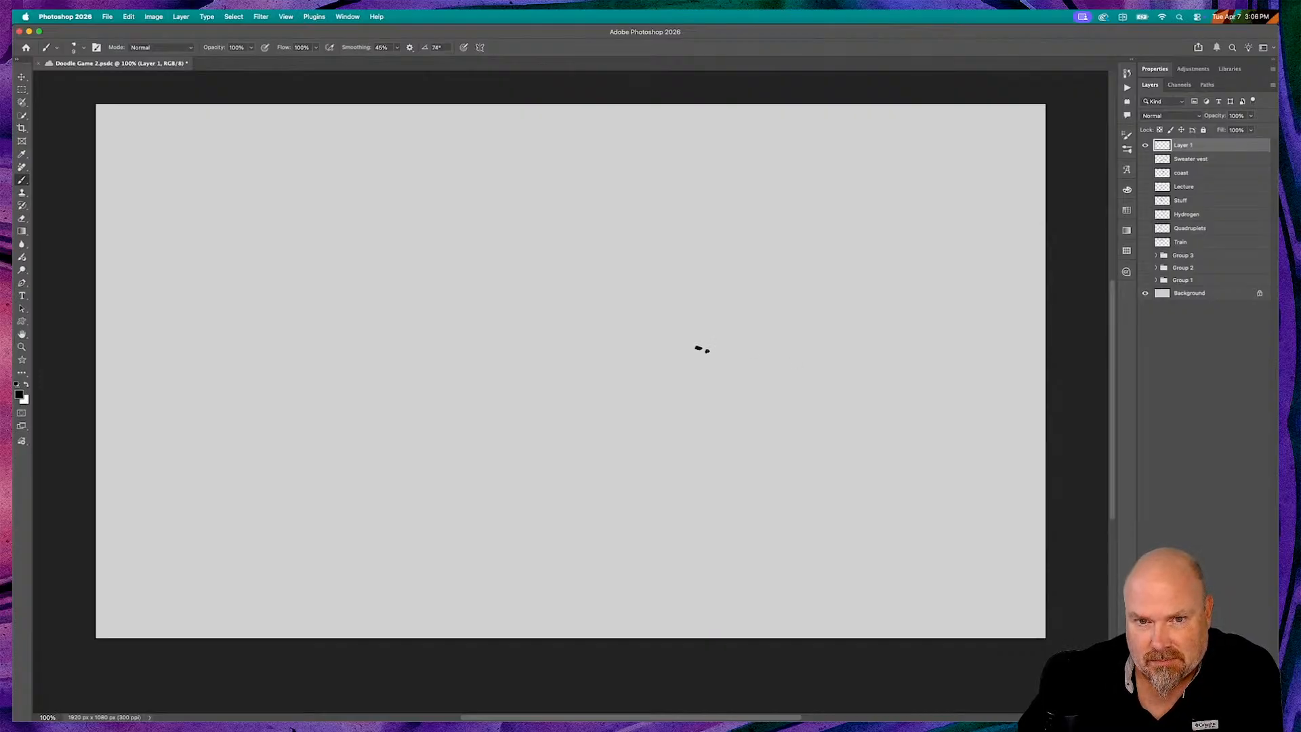
{"action": "mouse_move", "coordinate": [752, 353]}
{"action": "left_mouse_down"}
{"action": "mouse_move", "coordinate": [910, 330]}
{"action": "mouse_move", "coordinate": [886, 376]}
{"action": "left_mouse_up"}
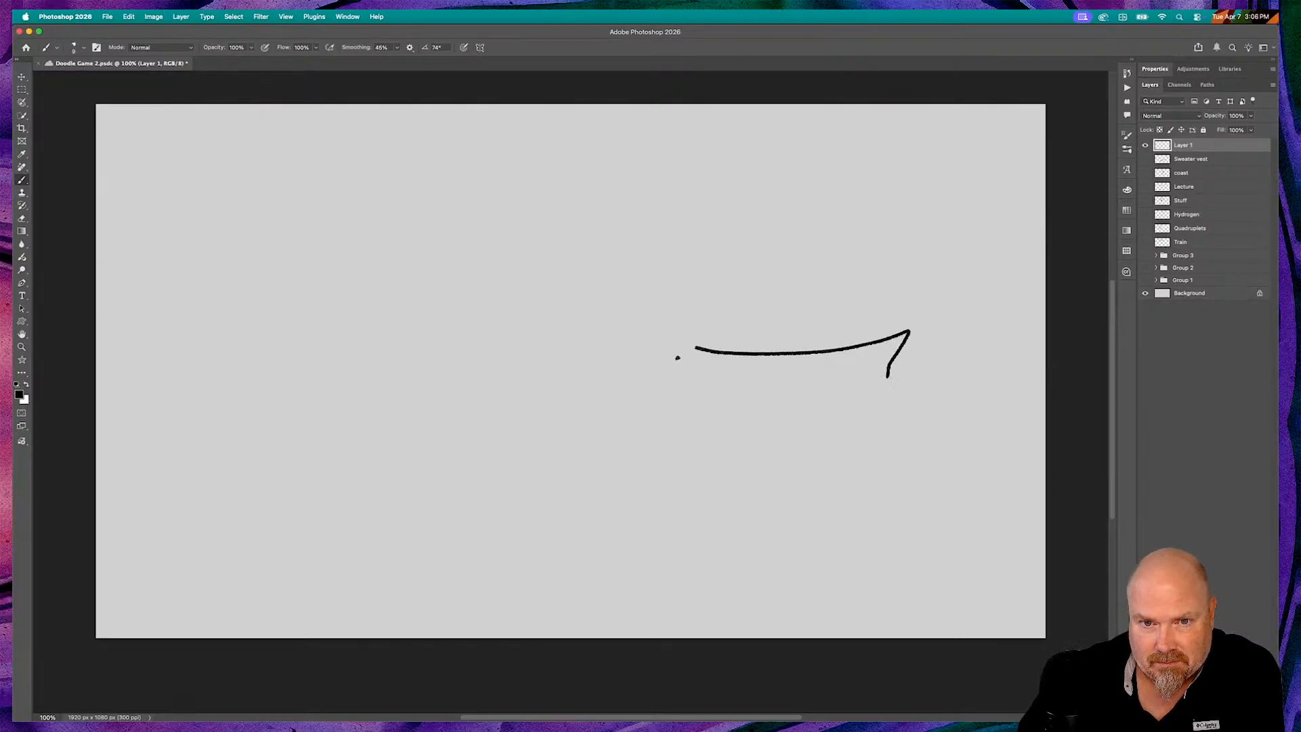
{"action": "left_click_drag", "start_coordinate": [694, 348], "coordinate": [696, 388]}
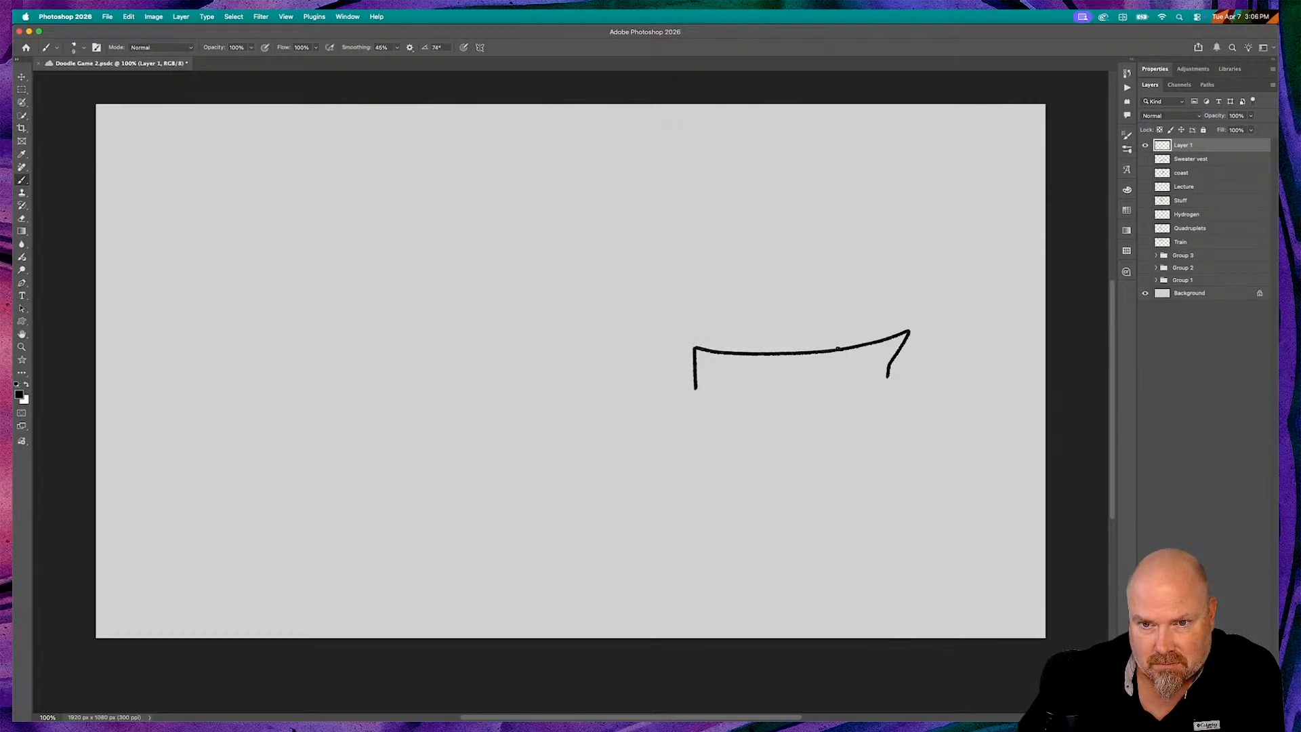
{"action": "mouse_move", "coordinate": [838, 349]}
{"action": "left_mouse_down"}
{"action": "mouse_move", "coordinate": [833, 289]}
{"action": "mouse_move", "coordinate": [894, 287]}
{"action": "mouse_move", "coordinate": [898, 332]}
{"action": "left_mouse_up"}
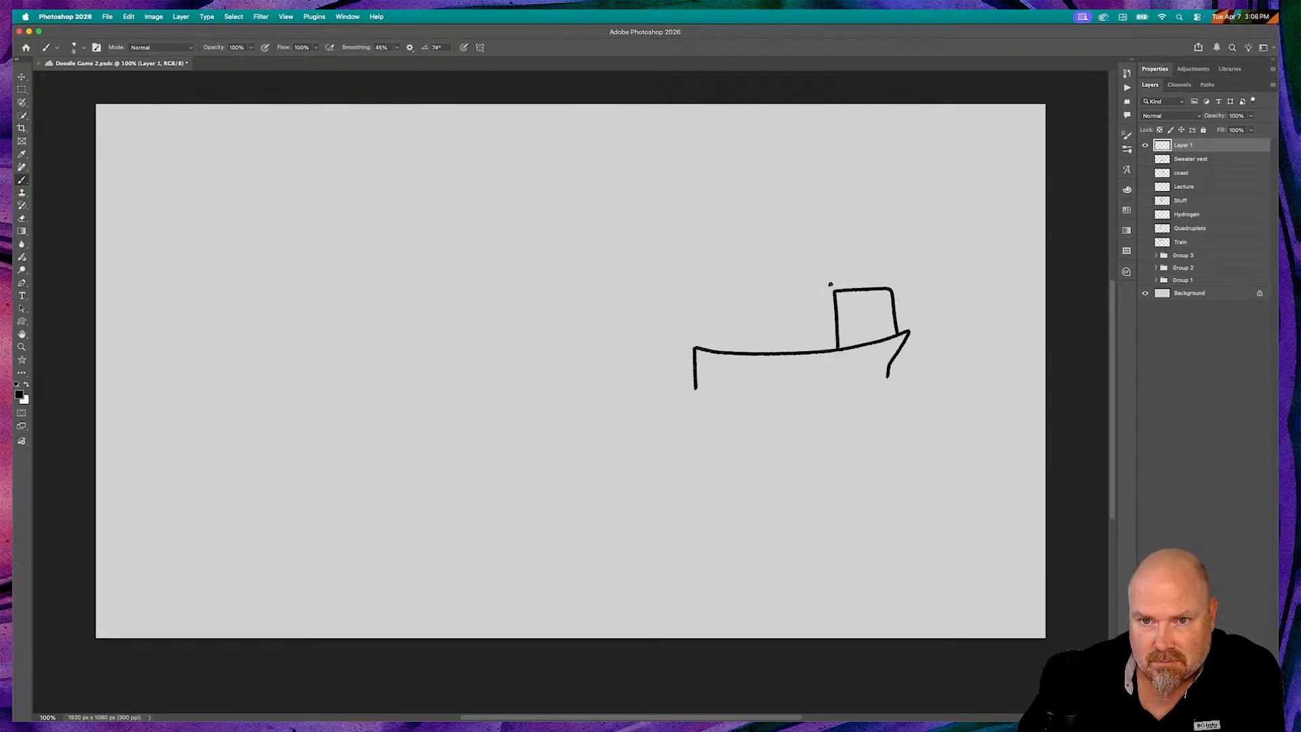
{"action": "mouse_move", "coordinate": [846, 289]}
{"action": "left_mouse_down"}
{"action": "mouse_move", "coordinate": [839, 212]}
{"action": "mouse_move", "coordinate": [813, 159]}
{"action": "left_mouse_up"}
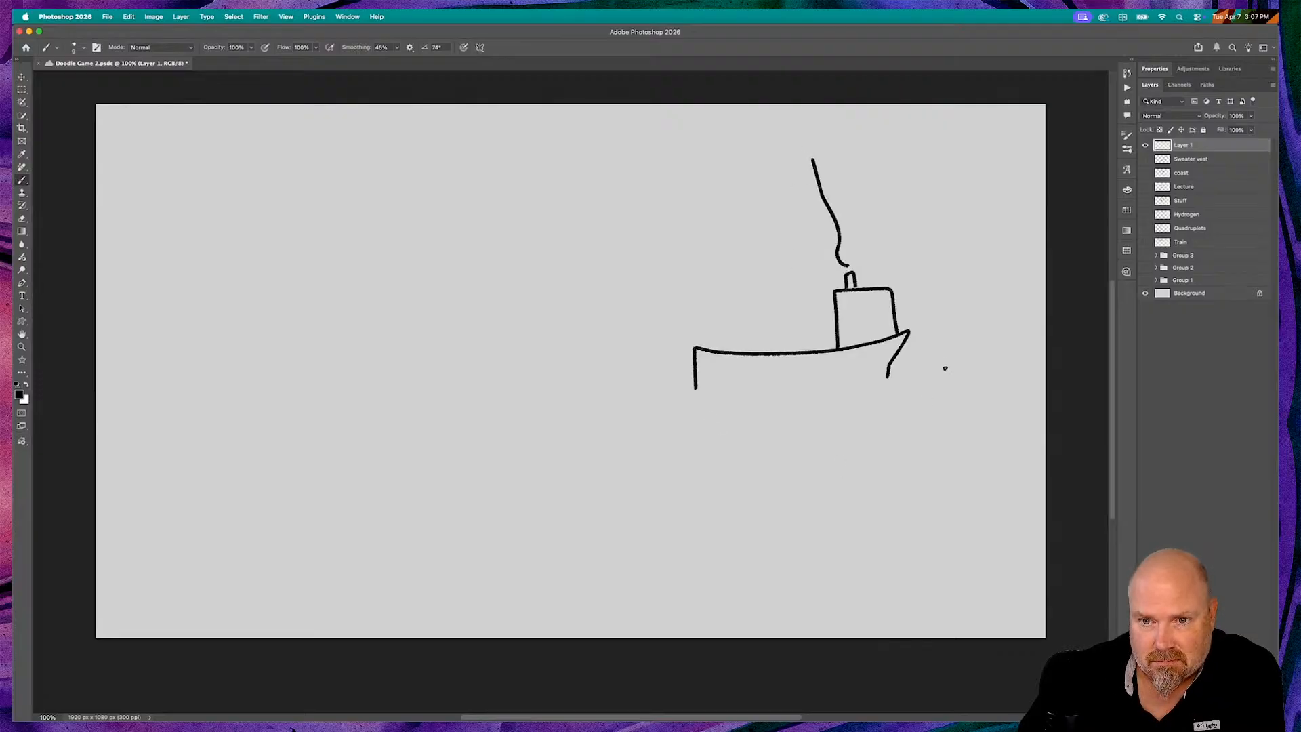
{"action": "mouse_move", "coordinate": [949, 378]}
{"action": "left_mouse_down"}
{"action": "mouse_move", "coordinate": [798, 379]}
{"action": "mouse_move", "coordinate": [764, 405]}
{"action": "mouse_move", "coordinate": [737, 391]}
{"action": "mouse_move", "coordinate": [667, 396]}
{"action": "mouse_move", "coordinate": [630, 368]}
{"action": "mouse_move", "coordinate": [553, 394]}
{"action": "mouse_move", "coordinate": [397, 367]}
{"action": "mouse_move", "coordinate": [195, 368]}
{"action": "left_mouse_up"}
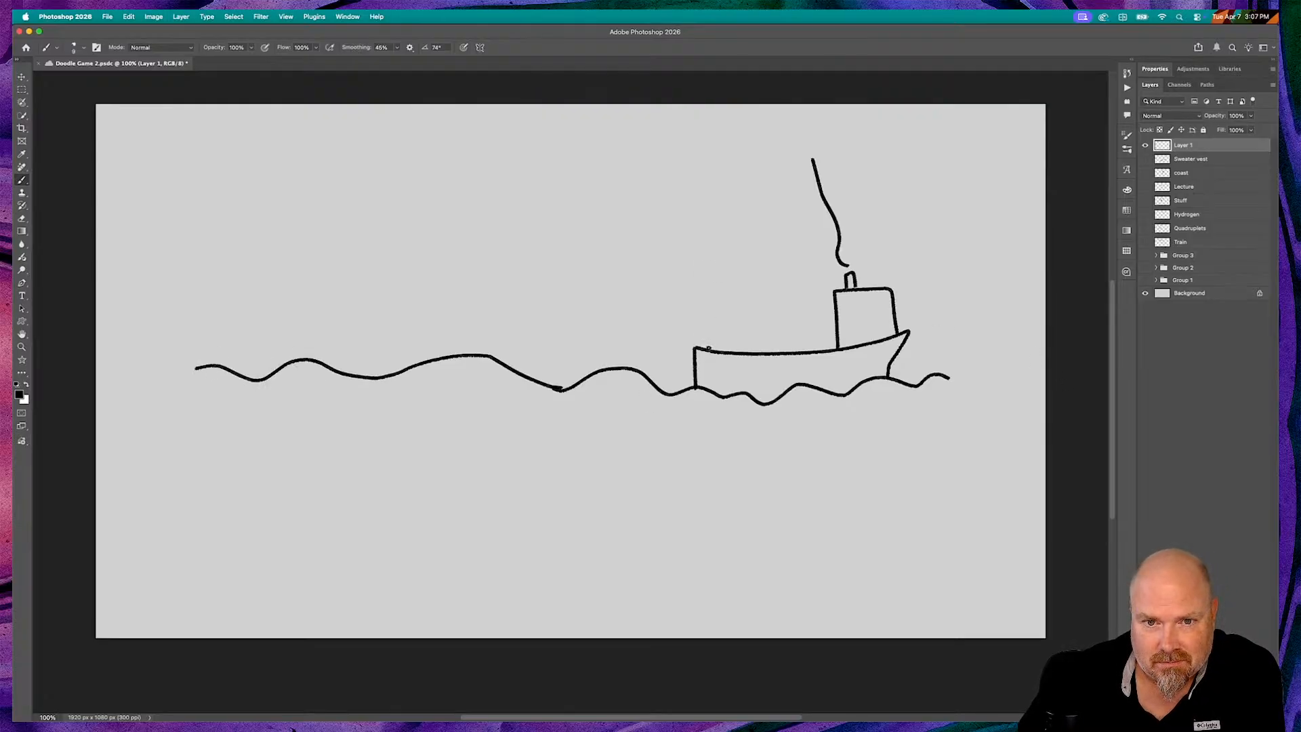
Draw a round reel on a triangular stand at the boat's stern, with a line trailing behind into the water
{"action": "mouse_move", "coordinate": [702, 348]}
{"action": "left_mouse_down"}
{"action": "mouse_move", "coordinate": [705, 296]}
{"action": "mouse_move", "coordinate": [745, 352]}
{"action": "left_mouse_up"}
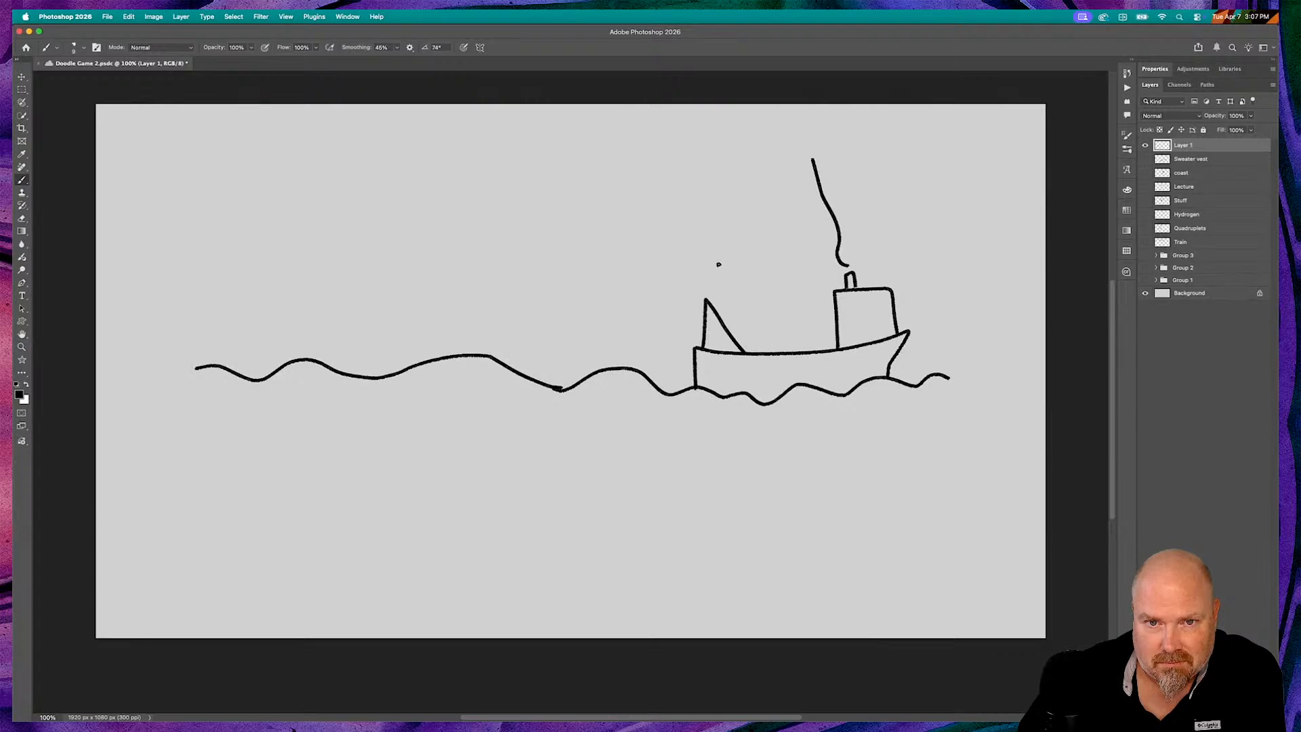
{"action": "left_click_drag", "start_coordinate": [698, 266], "coordinate": [678, 288]}
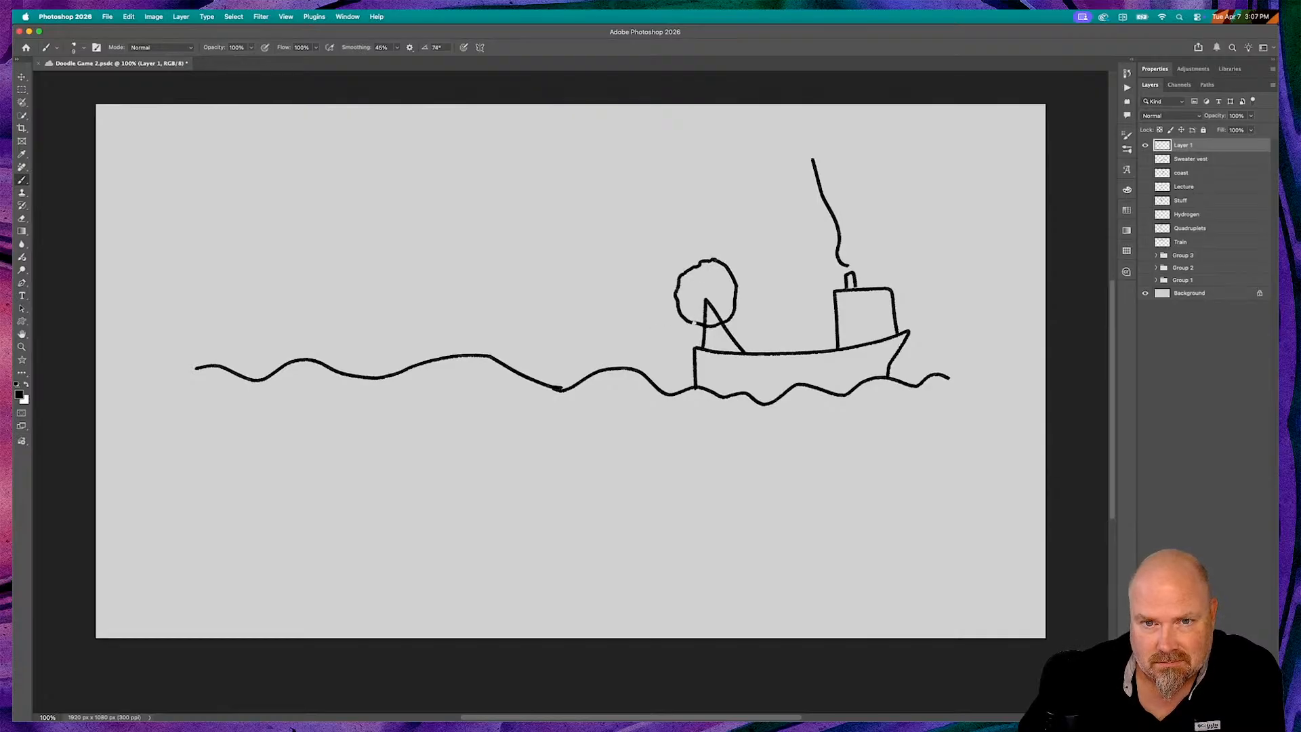
{"action": "left_click_drag", "start_coordinate": [624, 351], "coordinate": [566, 366]}
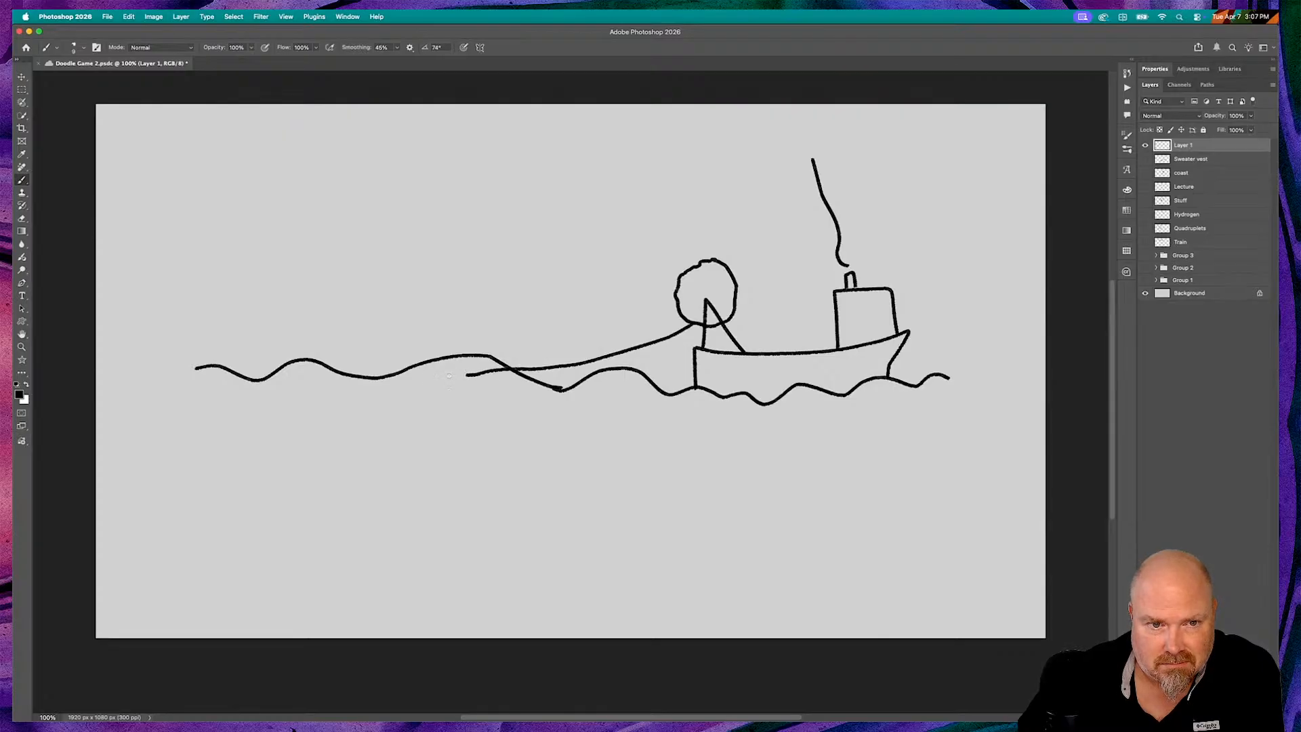
Extend the trailing line far behind the boat, add a second line from the reel above it, and draw round floats on both
{"action": "left_click_drag", "start_coordinate": [448, 376], "coordinate": [337, 395]}
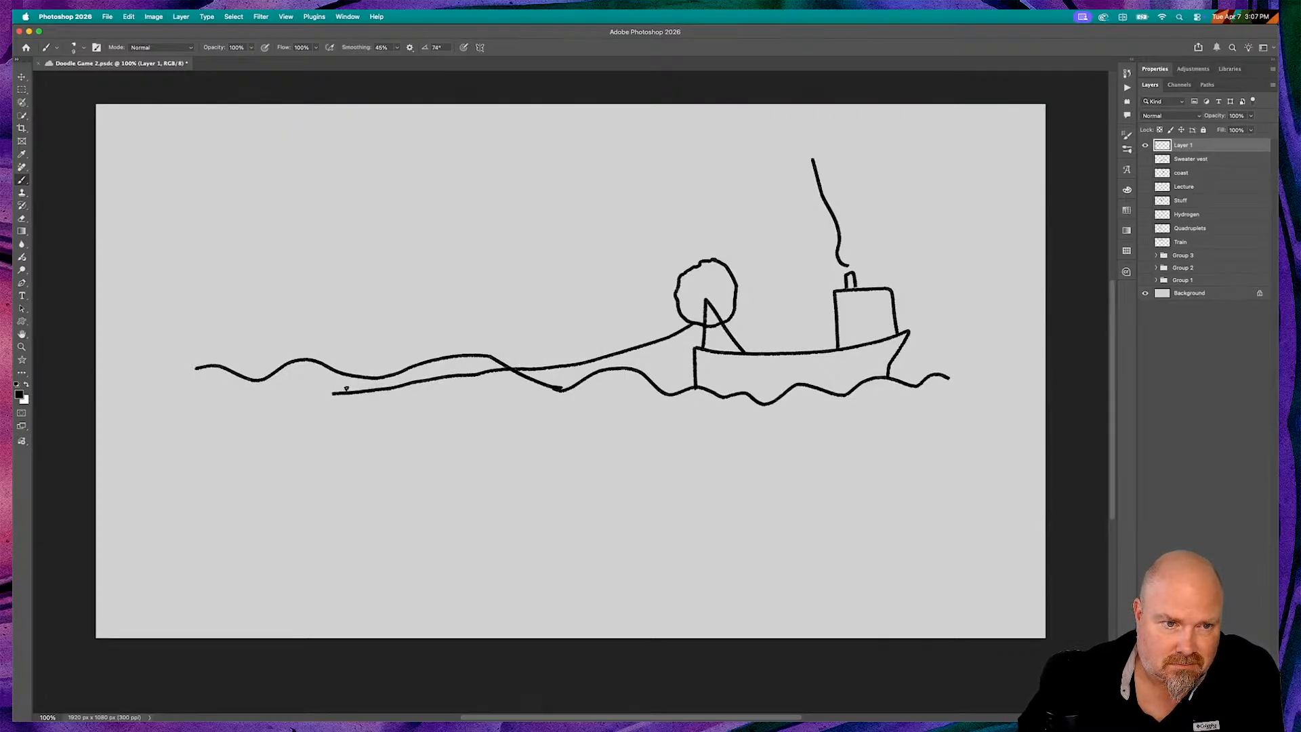
{"action": "left_click_drag", "start_coordinate": [341, 379], "coordinate": [332, 391]}
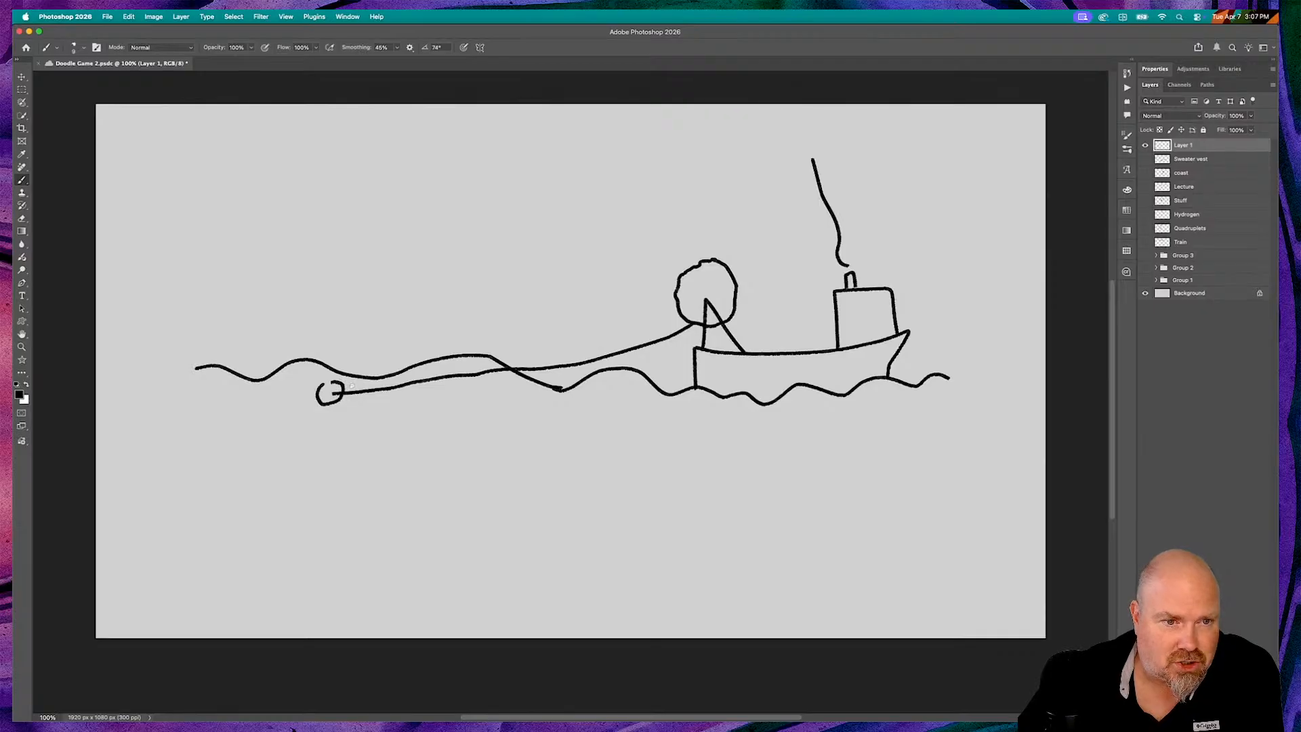
{"action": "left_click_drag", "start_coordinate": [678, 311], "coordinate": [283, 326]}
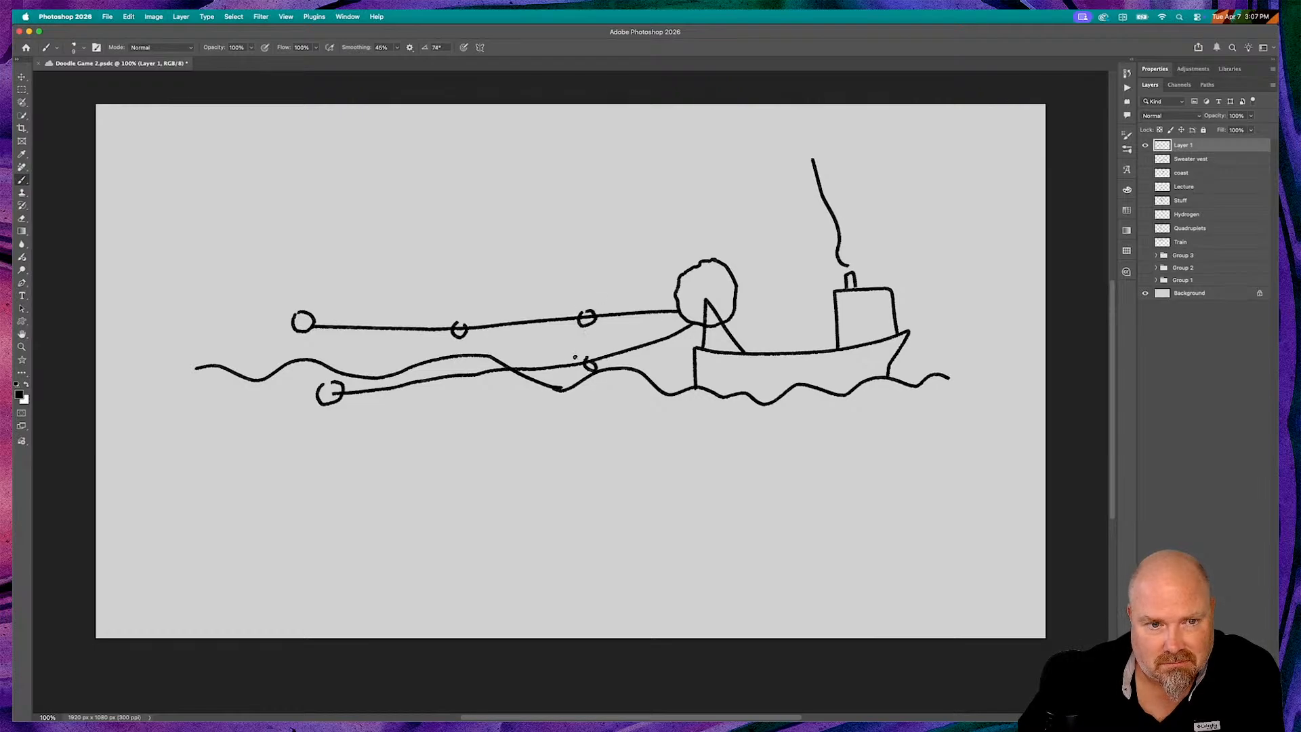
Draw three small patches of crossed net mesh between the two trailing lines behind the boat
{"action": "left_click_drag", "start_coordinate": [328, 350], "coordinate": [385, 349]}
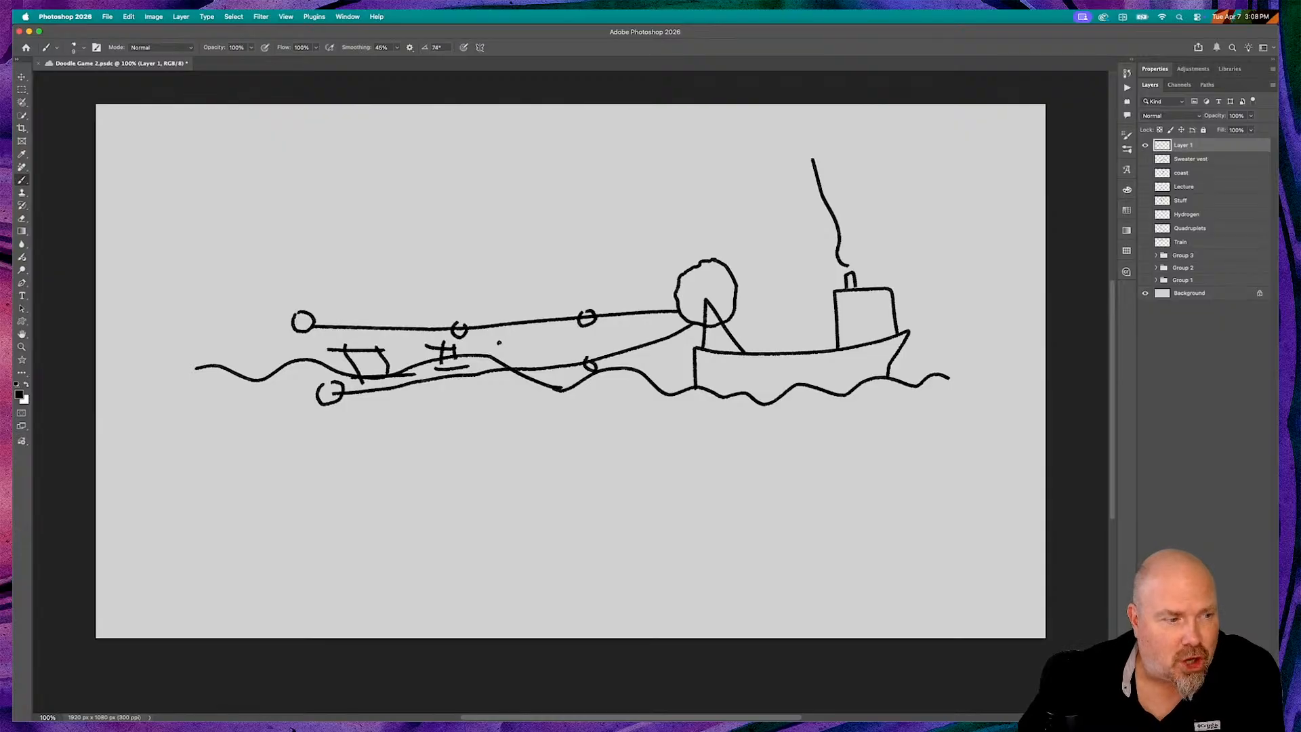
{"action": "left_click_drag", "start_coordinate": [499, 343], "coordinate": [539, 340]}
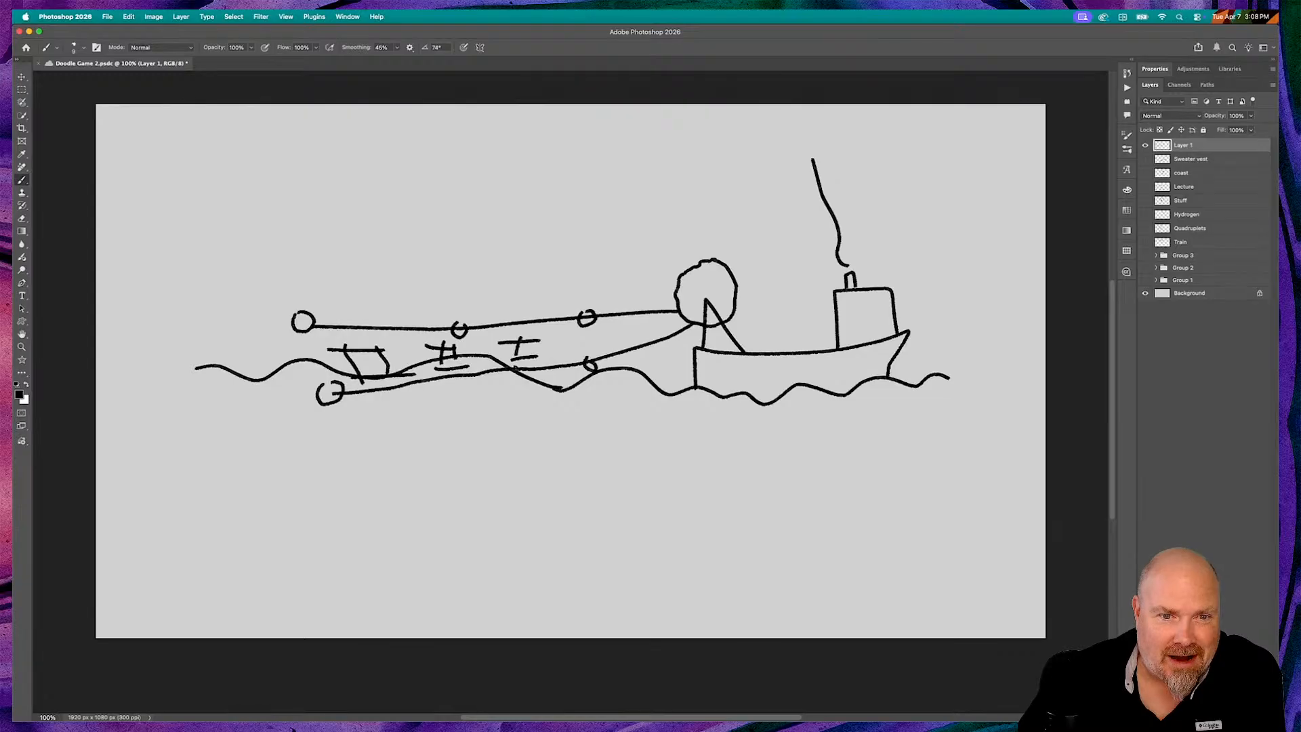
{"action": "left_click_drag", "start_coordinate": [534, 333], "coordinate": [533, 364]}
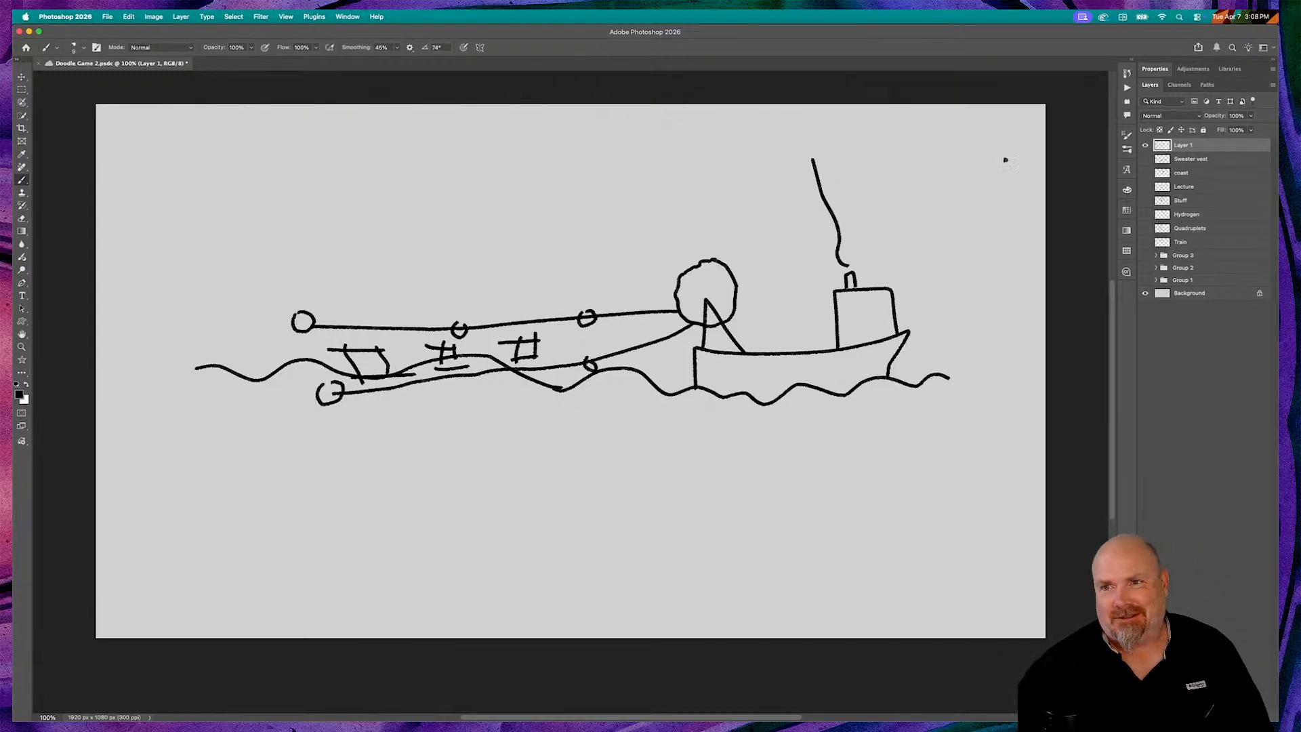
Rename the boat drawing's layer as Trawler
{"action": "double_click", "coordinate": [1189, 147]}
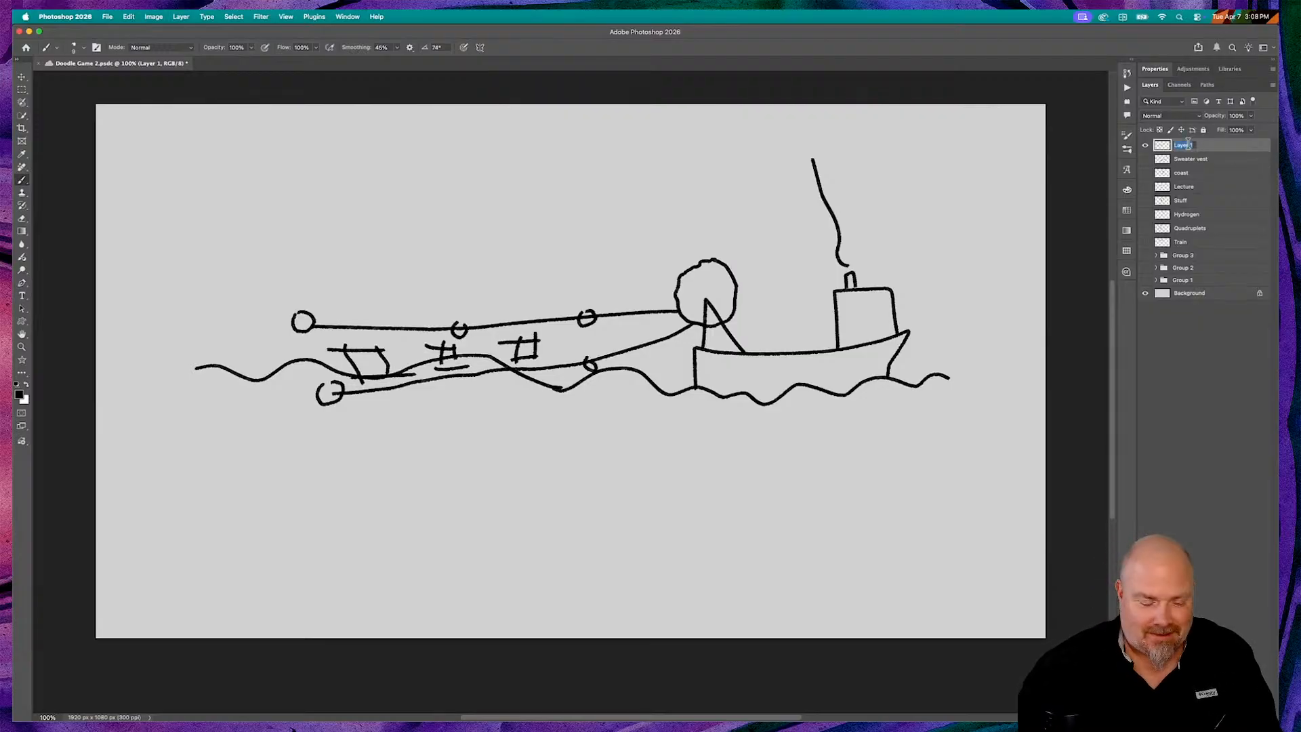
{"action": "type", "text": "Trawle"}
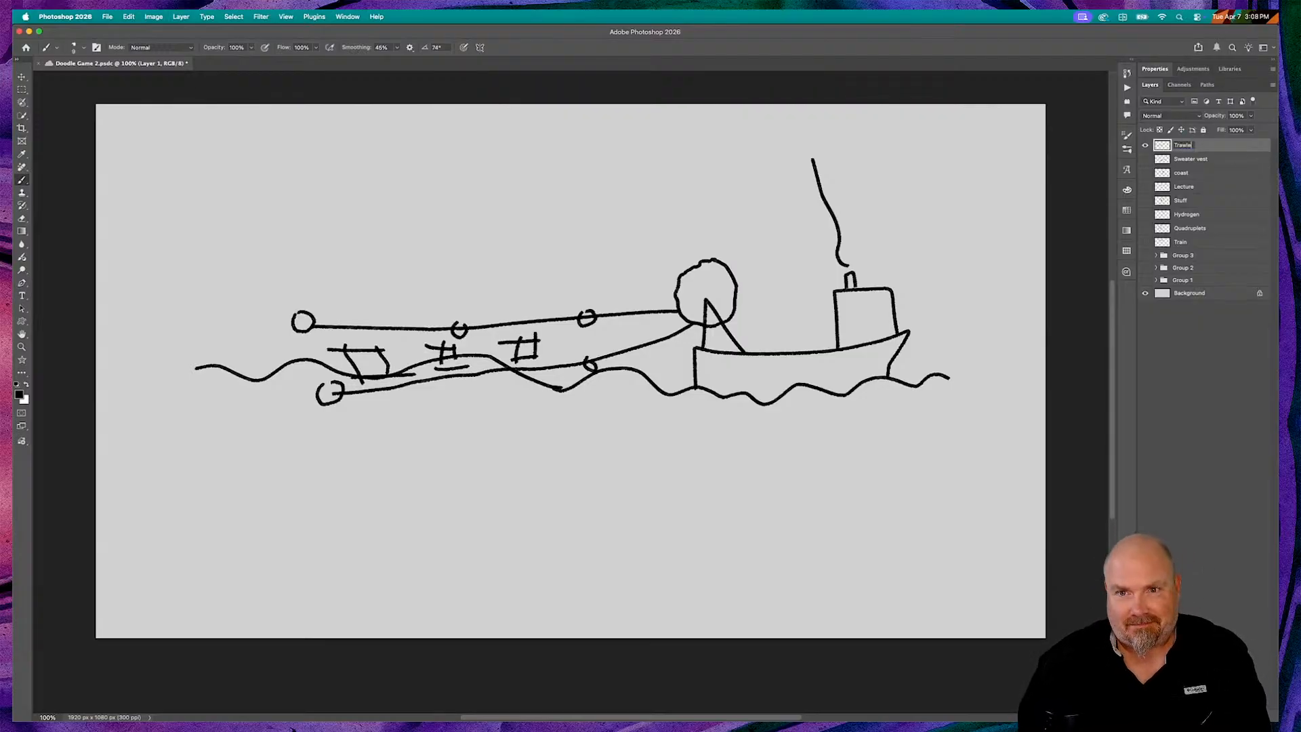
{"action": "type", "text": "r"}
{"action": "key", "text": "Return"}
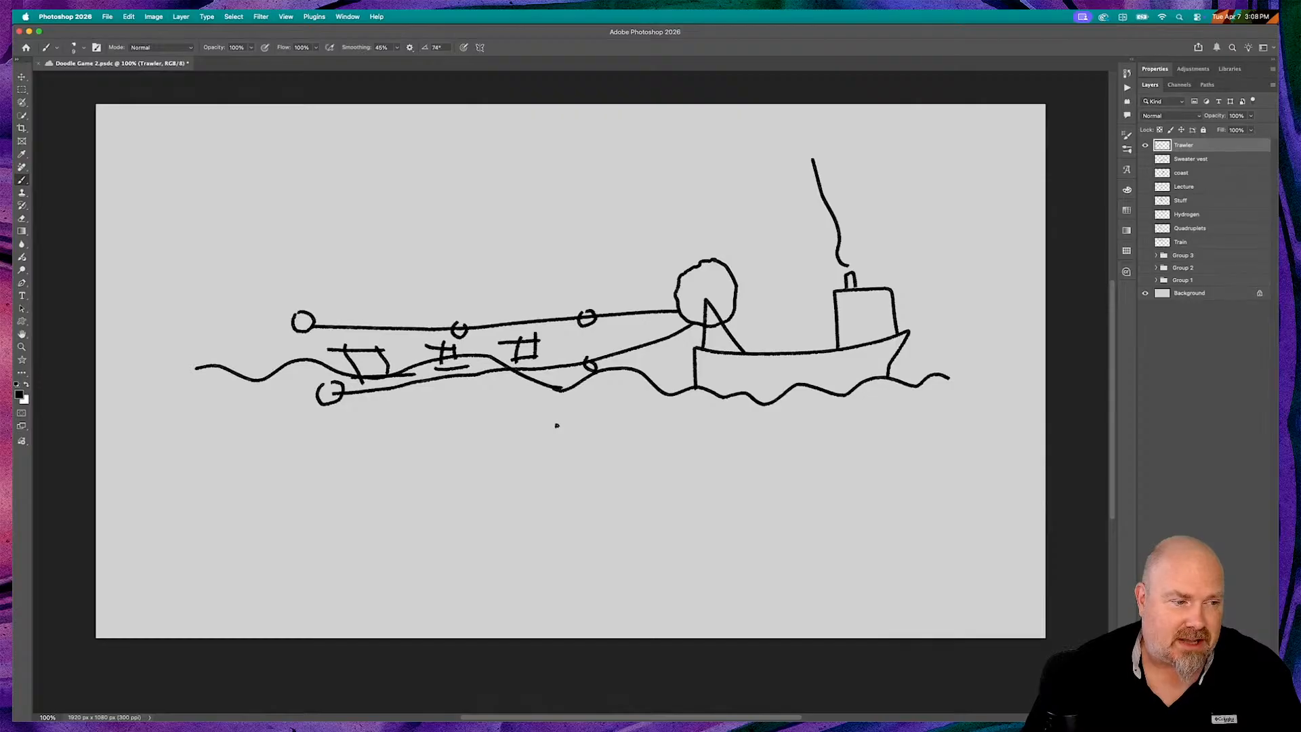
Handwrite an underlined first name in large letters below the waterline, and hide the Trawler layer
{"action": "left_click_drag", "start_coordinate": [416, 481], "coordinate": [419, 559]}
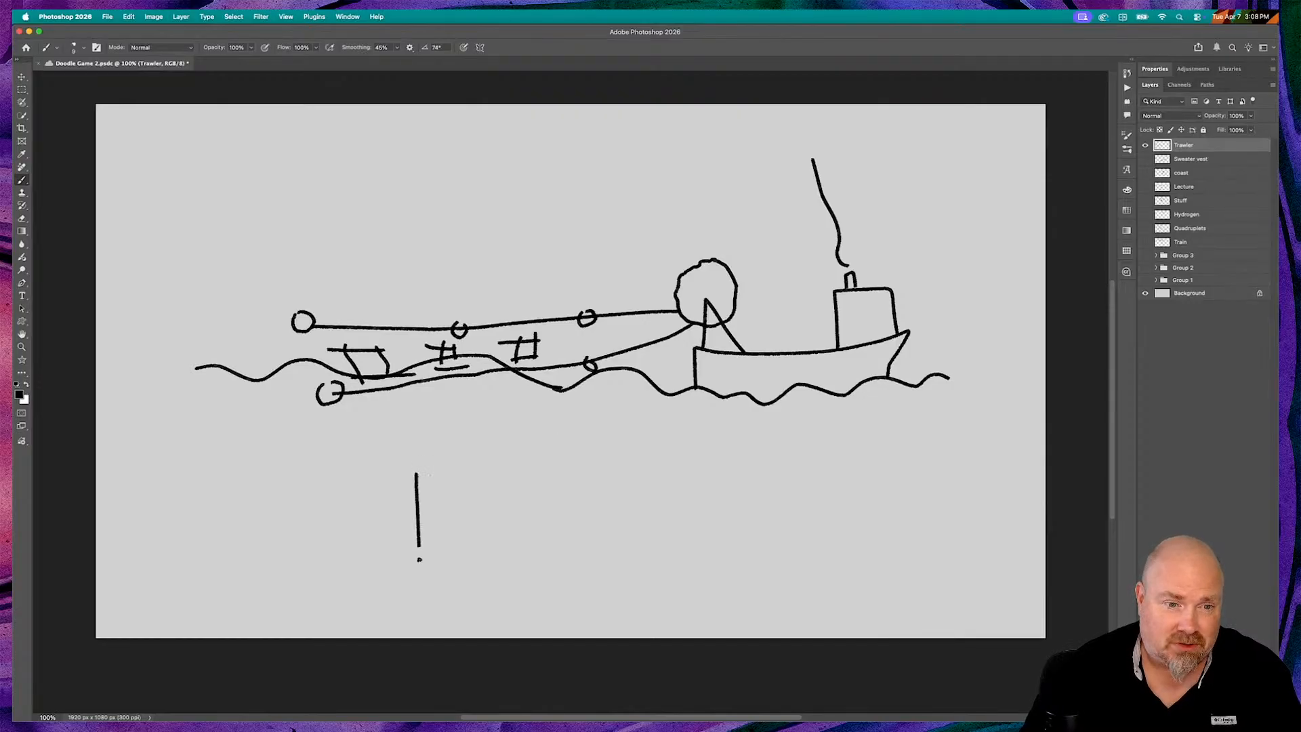
{"action": "mouse_move", "coordinate": [405, 473]}
{"action": "left_mouse_down"}
{"action": "mouse_move", "coordinate": [493, 486]}
{"action": "mouse_move", "coordinate": [479, 536]}
{"action": "mouse_move", "coordinate": [417, 541]}
{"action": "left_mouse_up"}
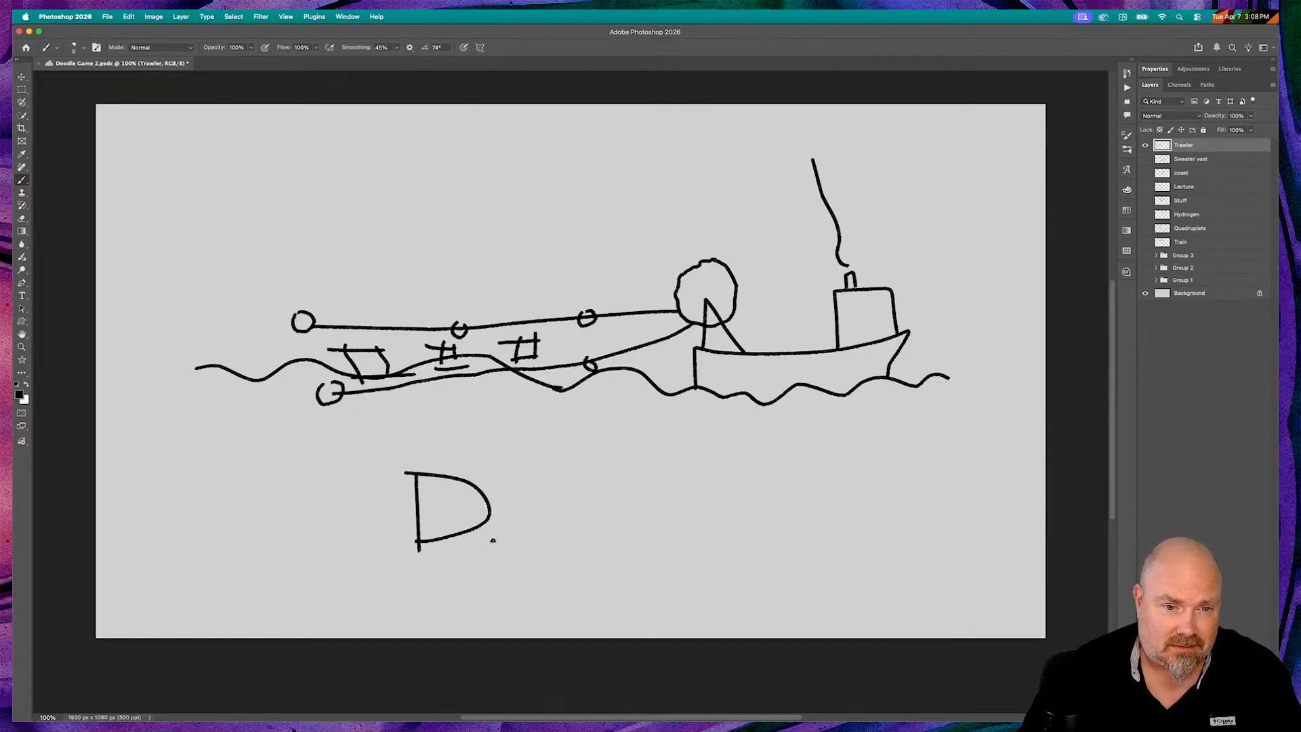
{"action": "mouse_move", "coordinate": [542, 497]}
{"action": "left_mouse_down"}
{"action": "mouse_move", "coordinate": [585, 546]}
{"action": "mouse_move", "coordinate": [604, 466]}
{"action": "left_mouse_up"}
{"action": "left_click_drag", "start_coordinate": [373, 554], "coordinate": [613, 553]}
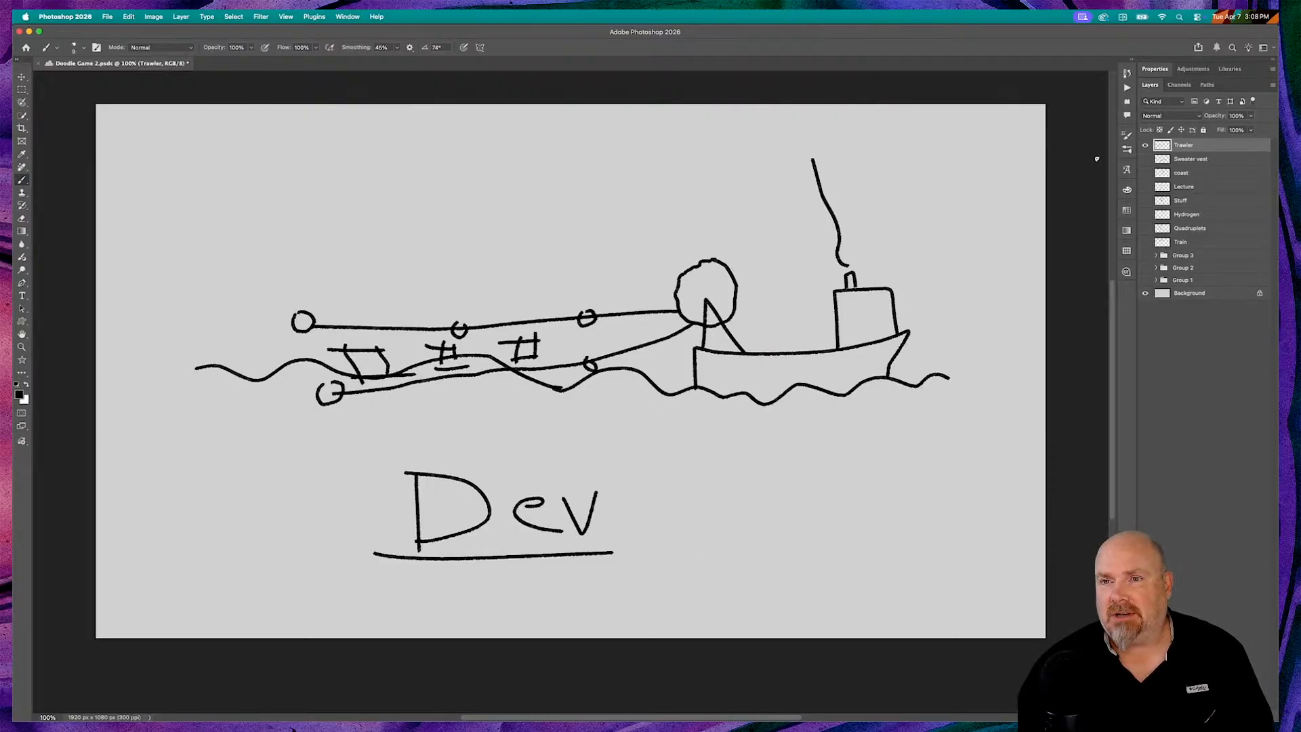
{"action": "left_click", "coordinate": [1145, 145]}
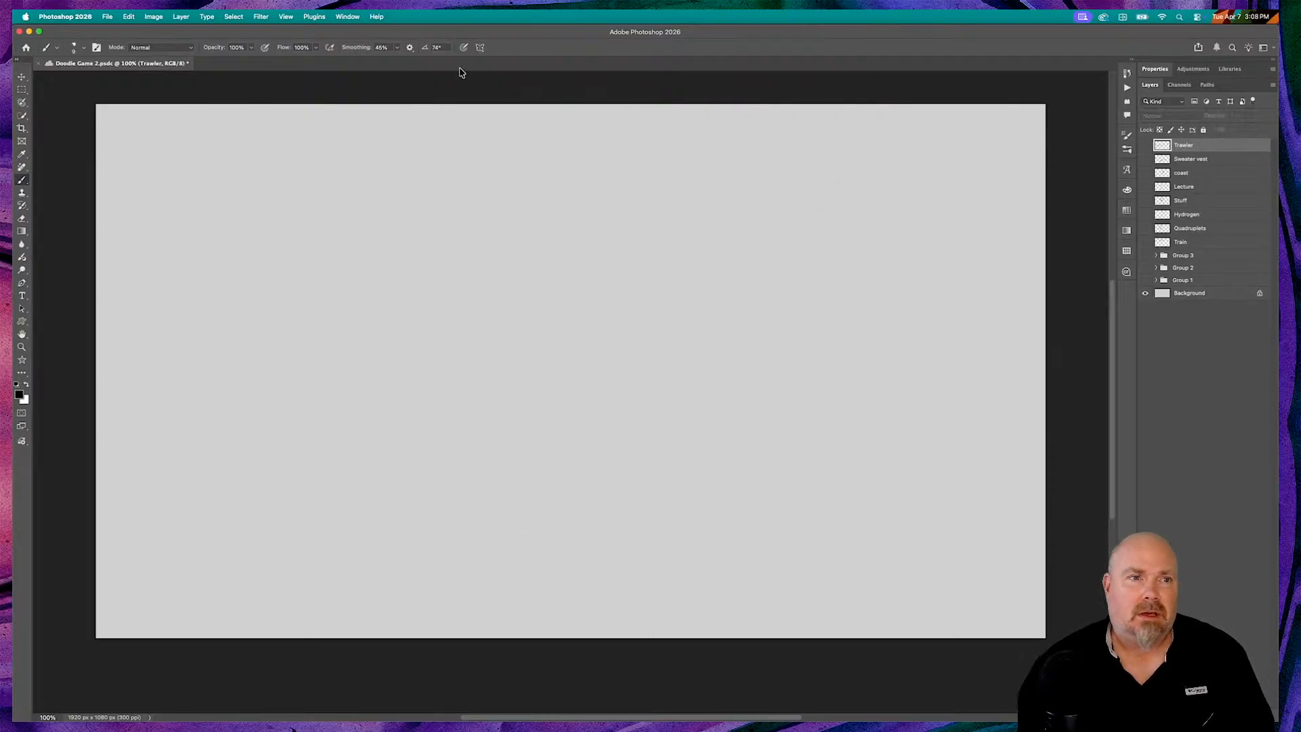